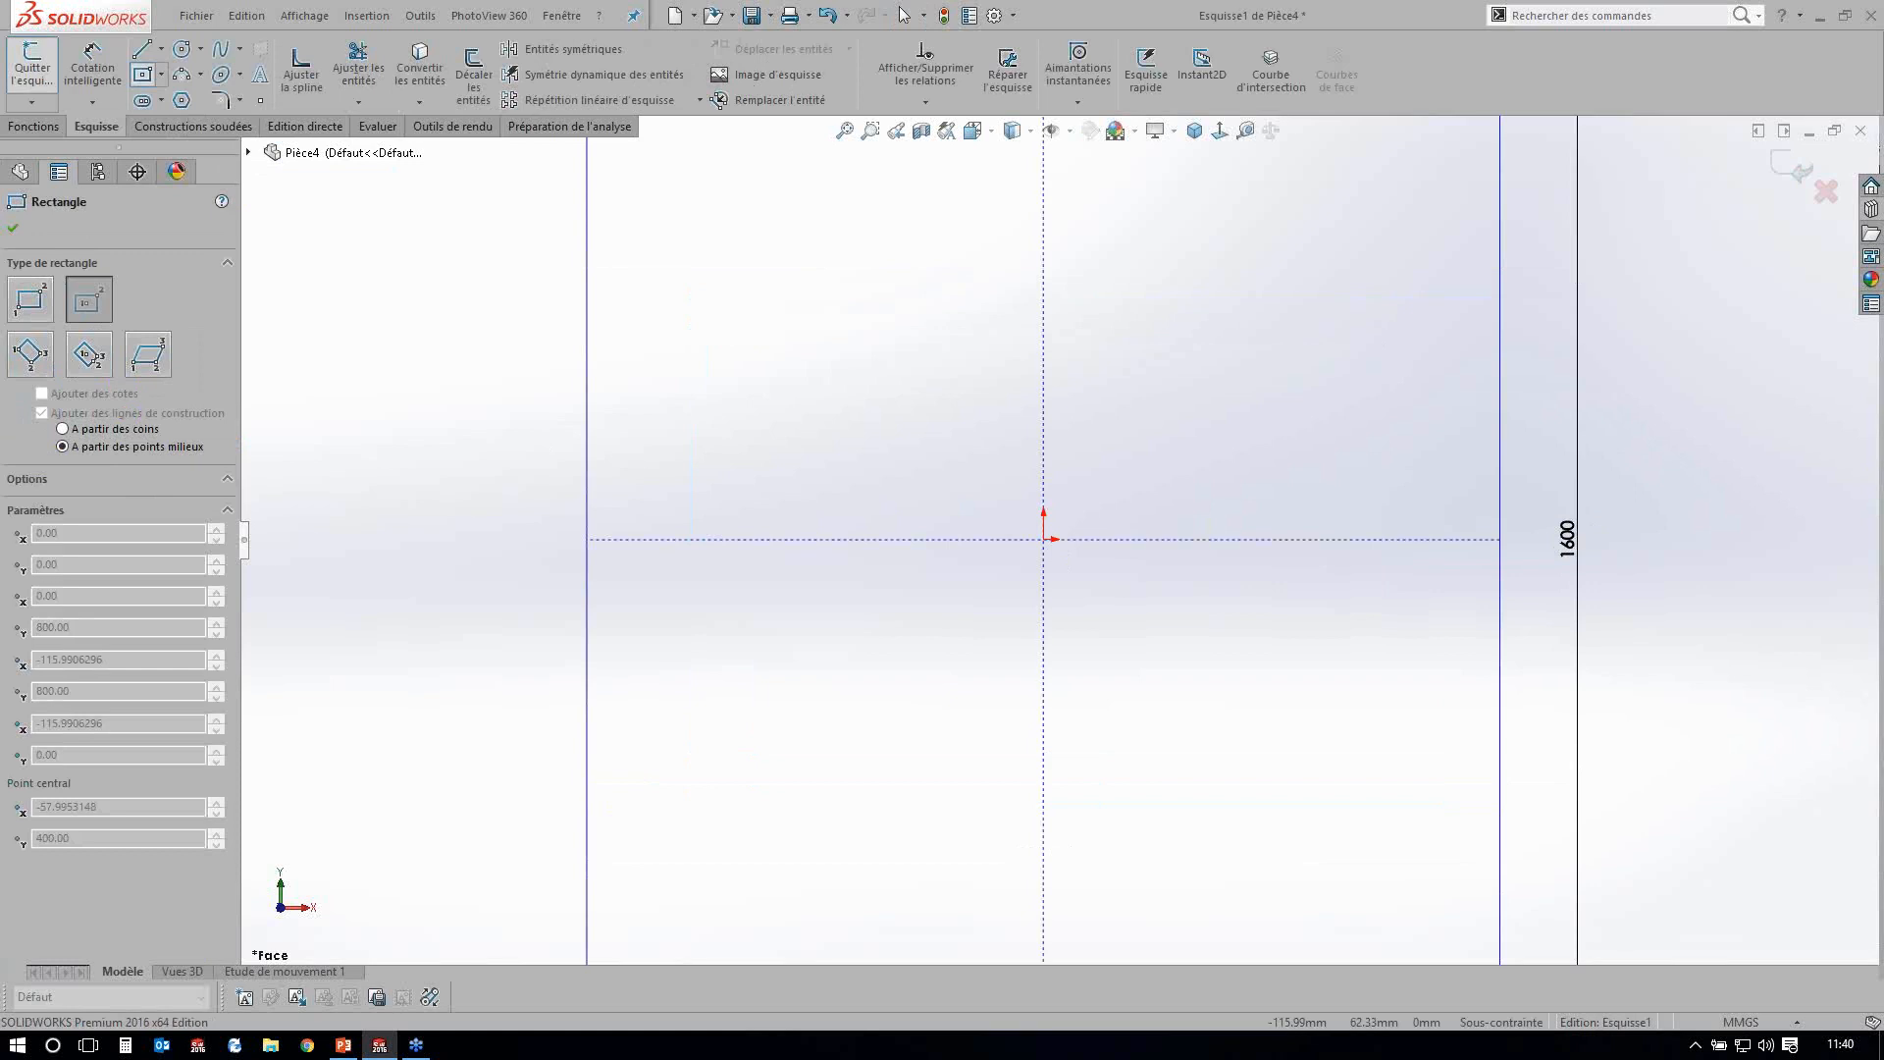
Sketch a horizontal line across the full width of the rectangle, just above its lower edge.
key(f)
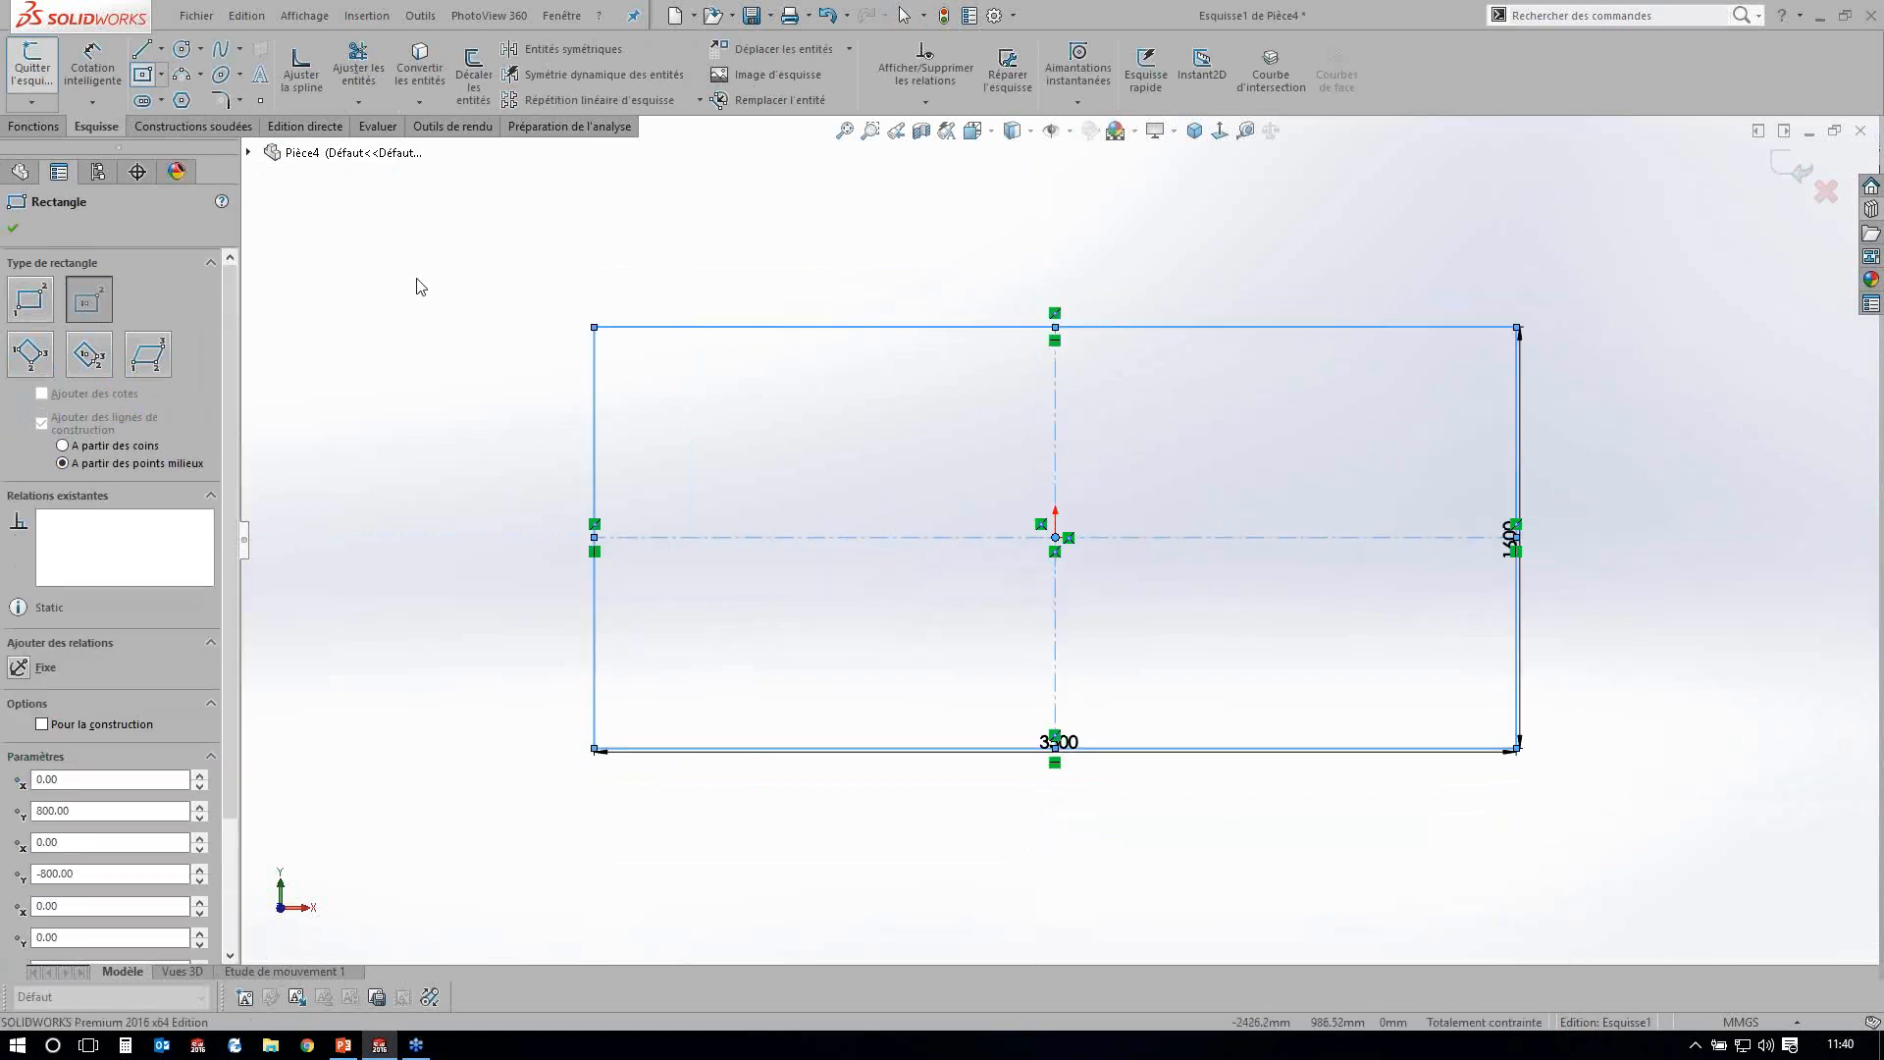
key(Escape)
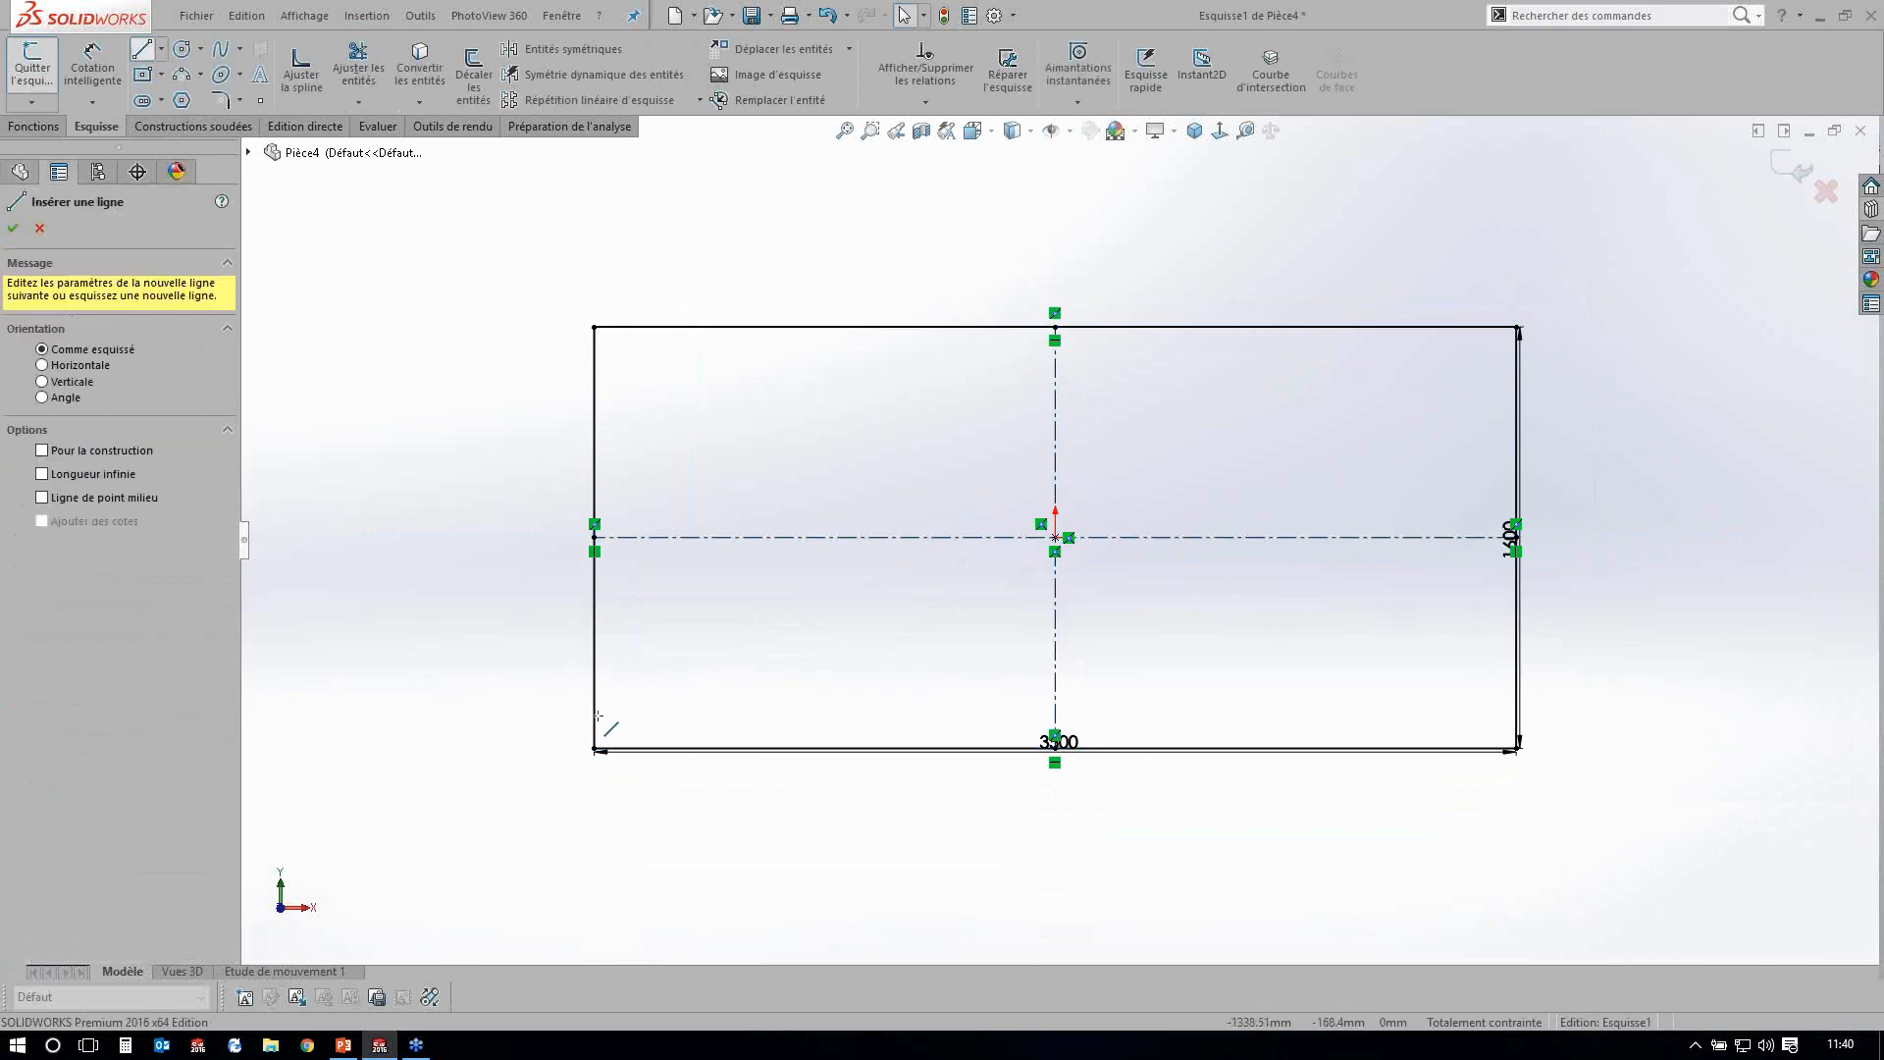
click(1502, 715)
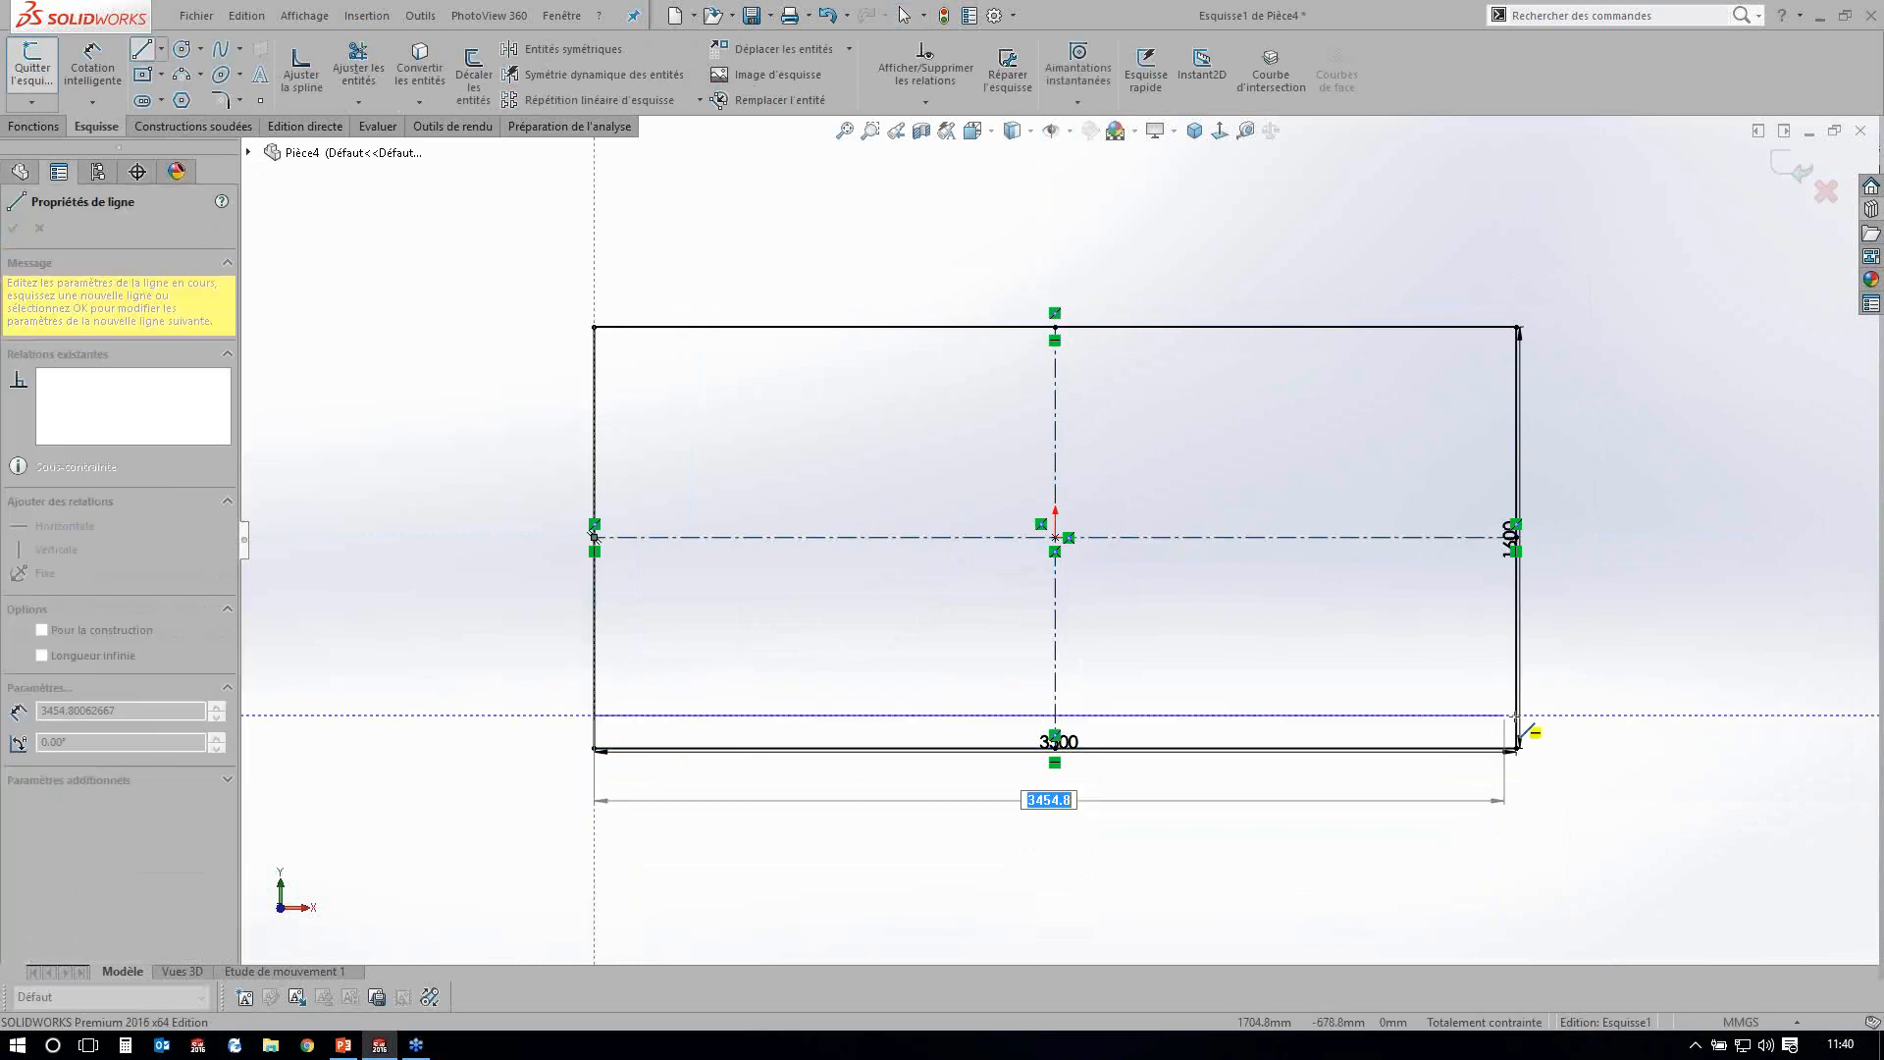
click(1515, 717)
key(Escape)
Dimension the new horizontal line 80 mm from the rectangle's lower edge.
scroll(1514, 717, down, 1)
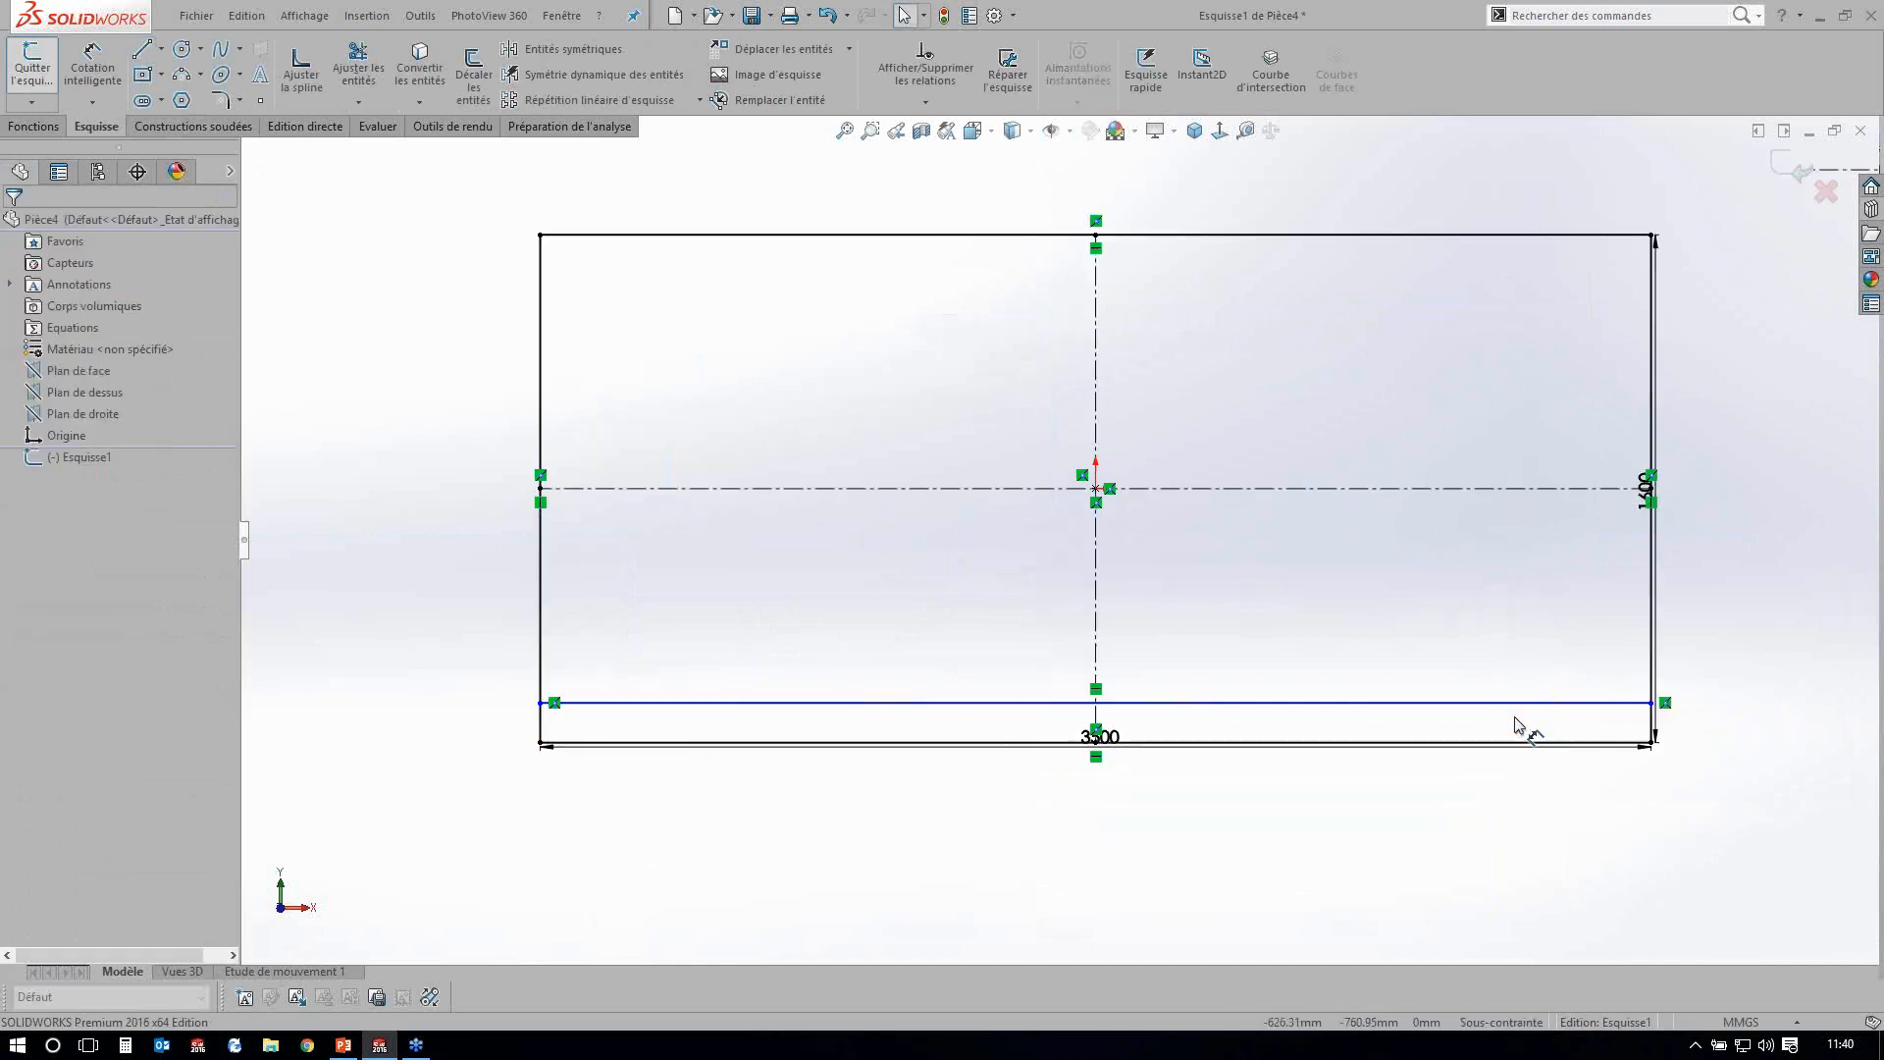
scroll(1516, 726, down, 2)
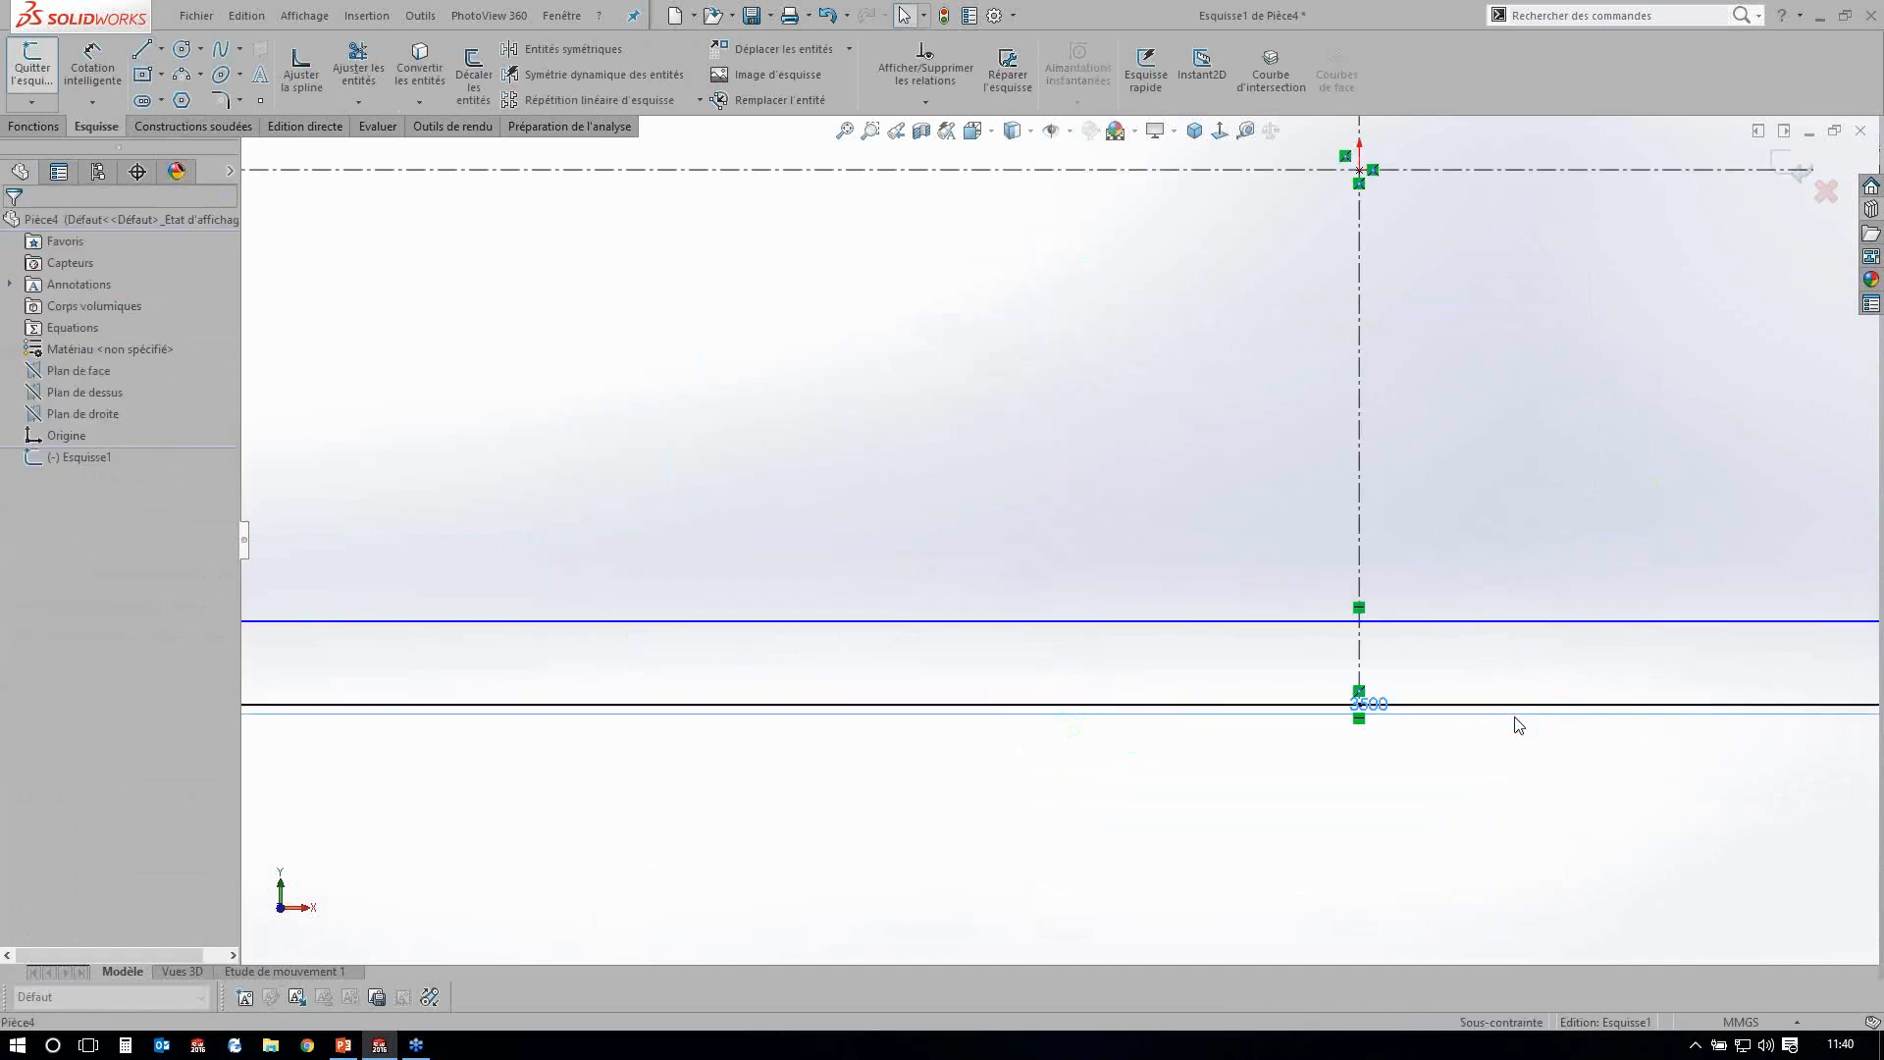
scroll(1519, 725, up, 4)
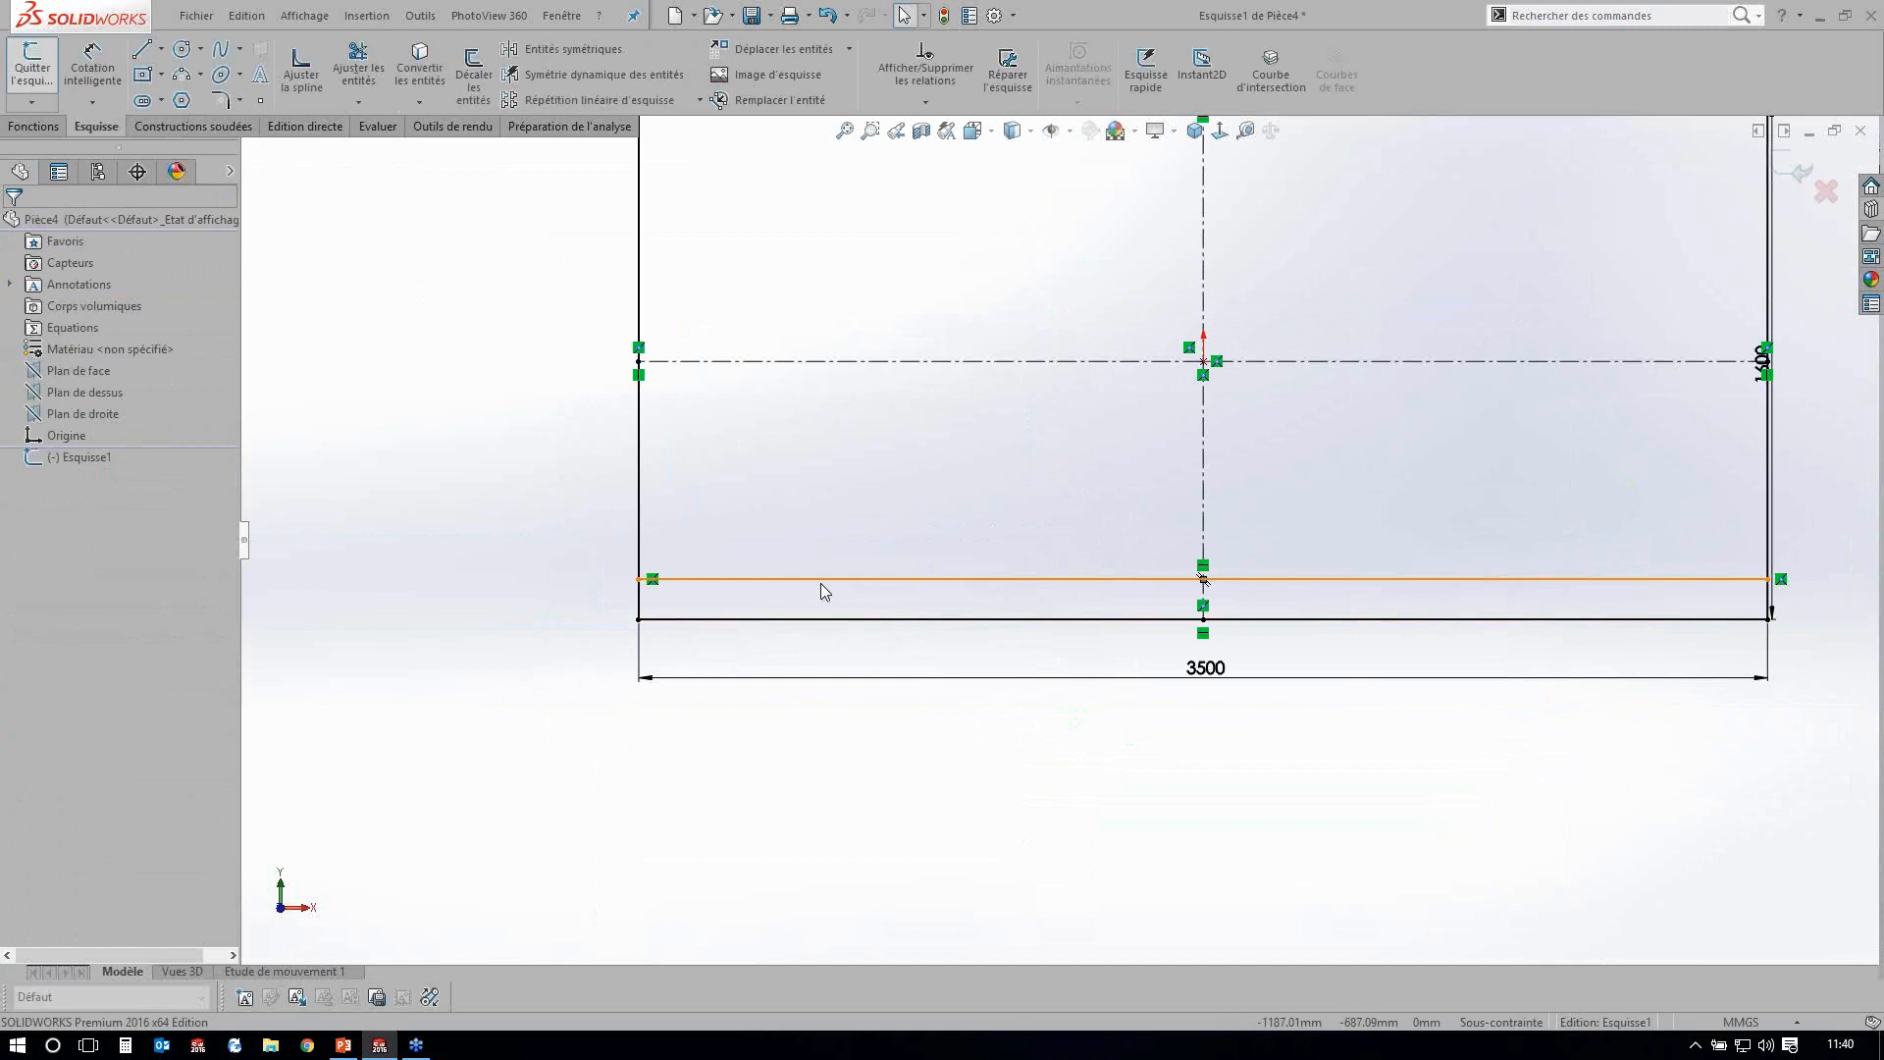
right_drag(705, 498, 645, 394)
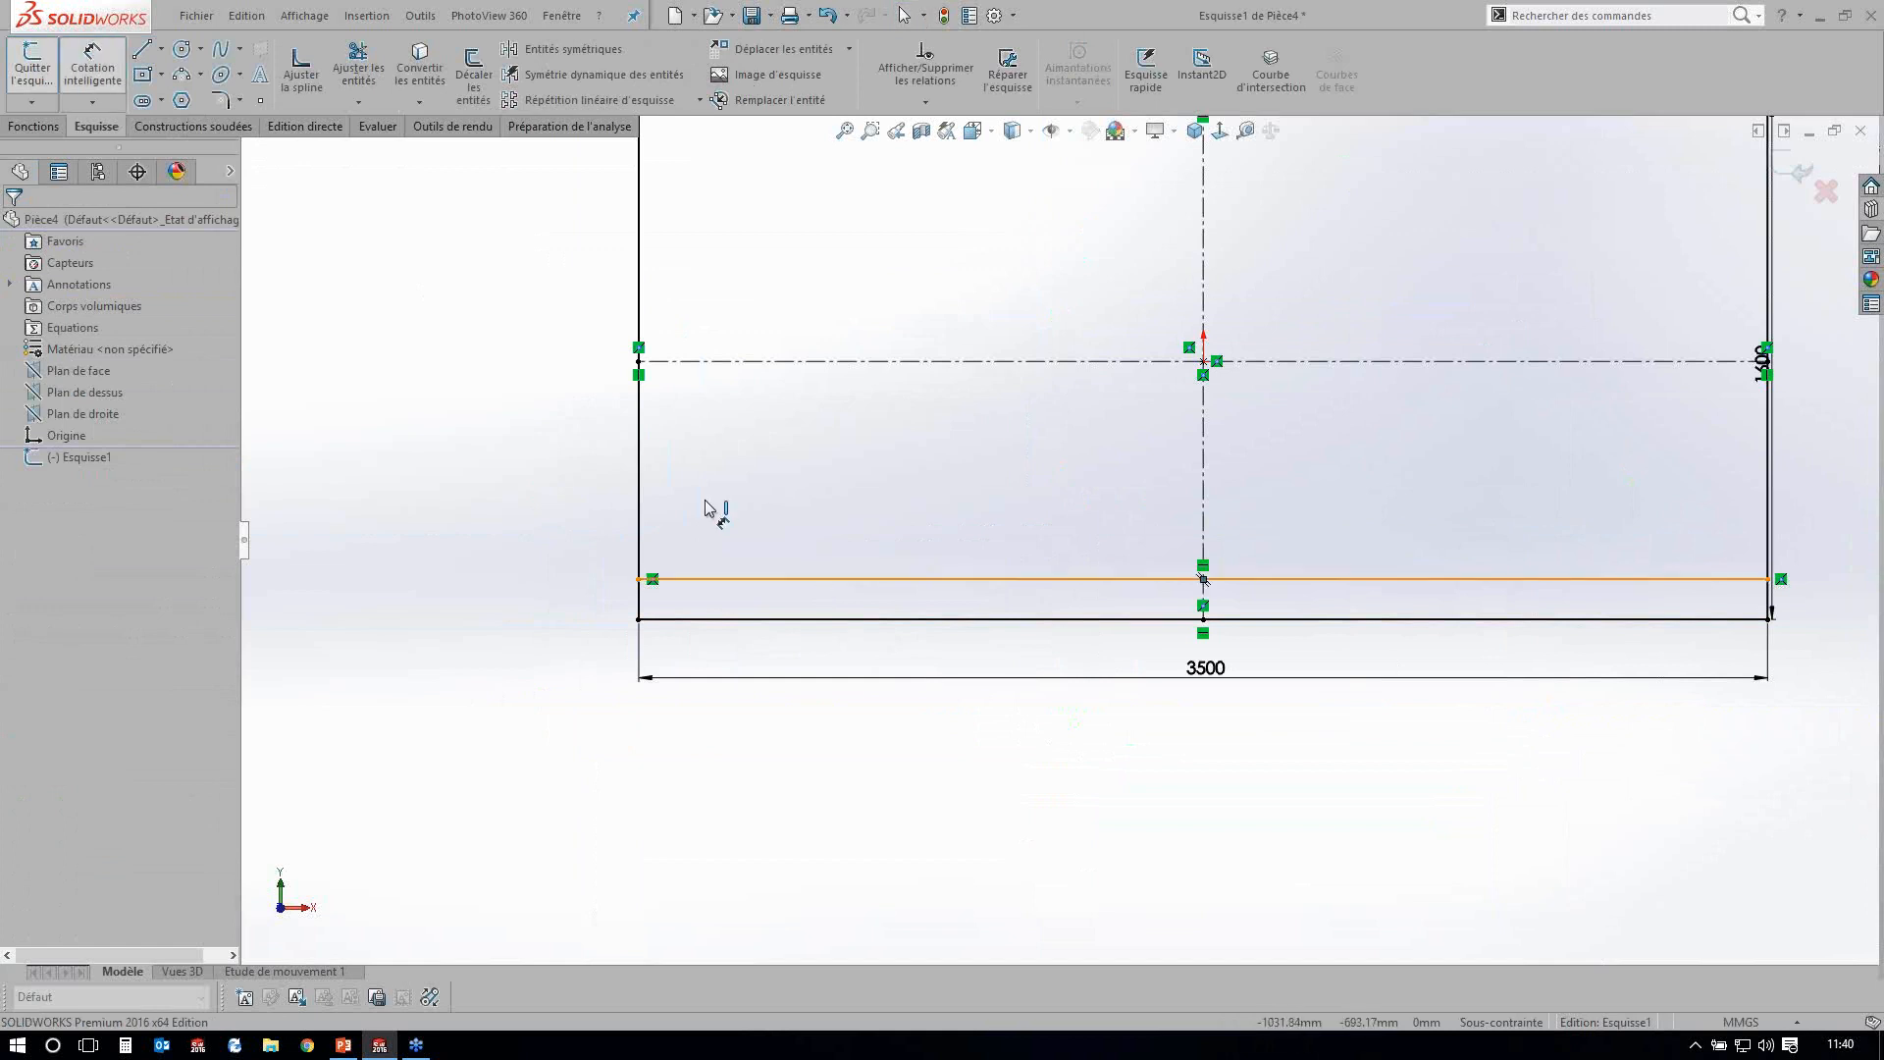
click(868, 580)
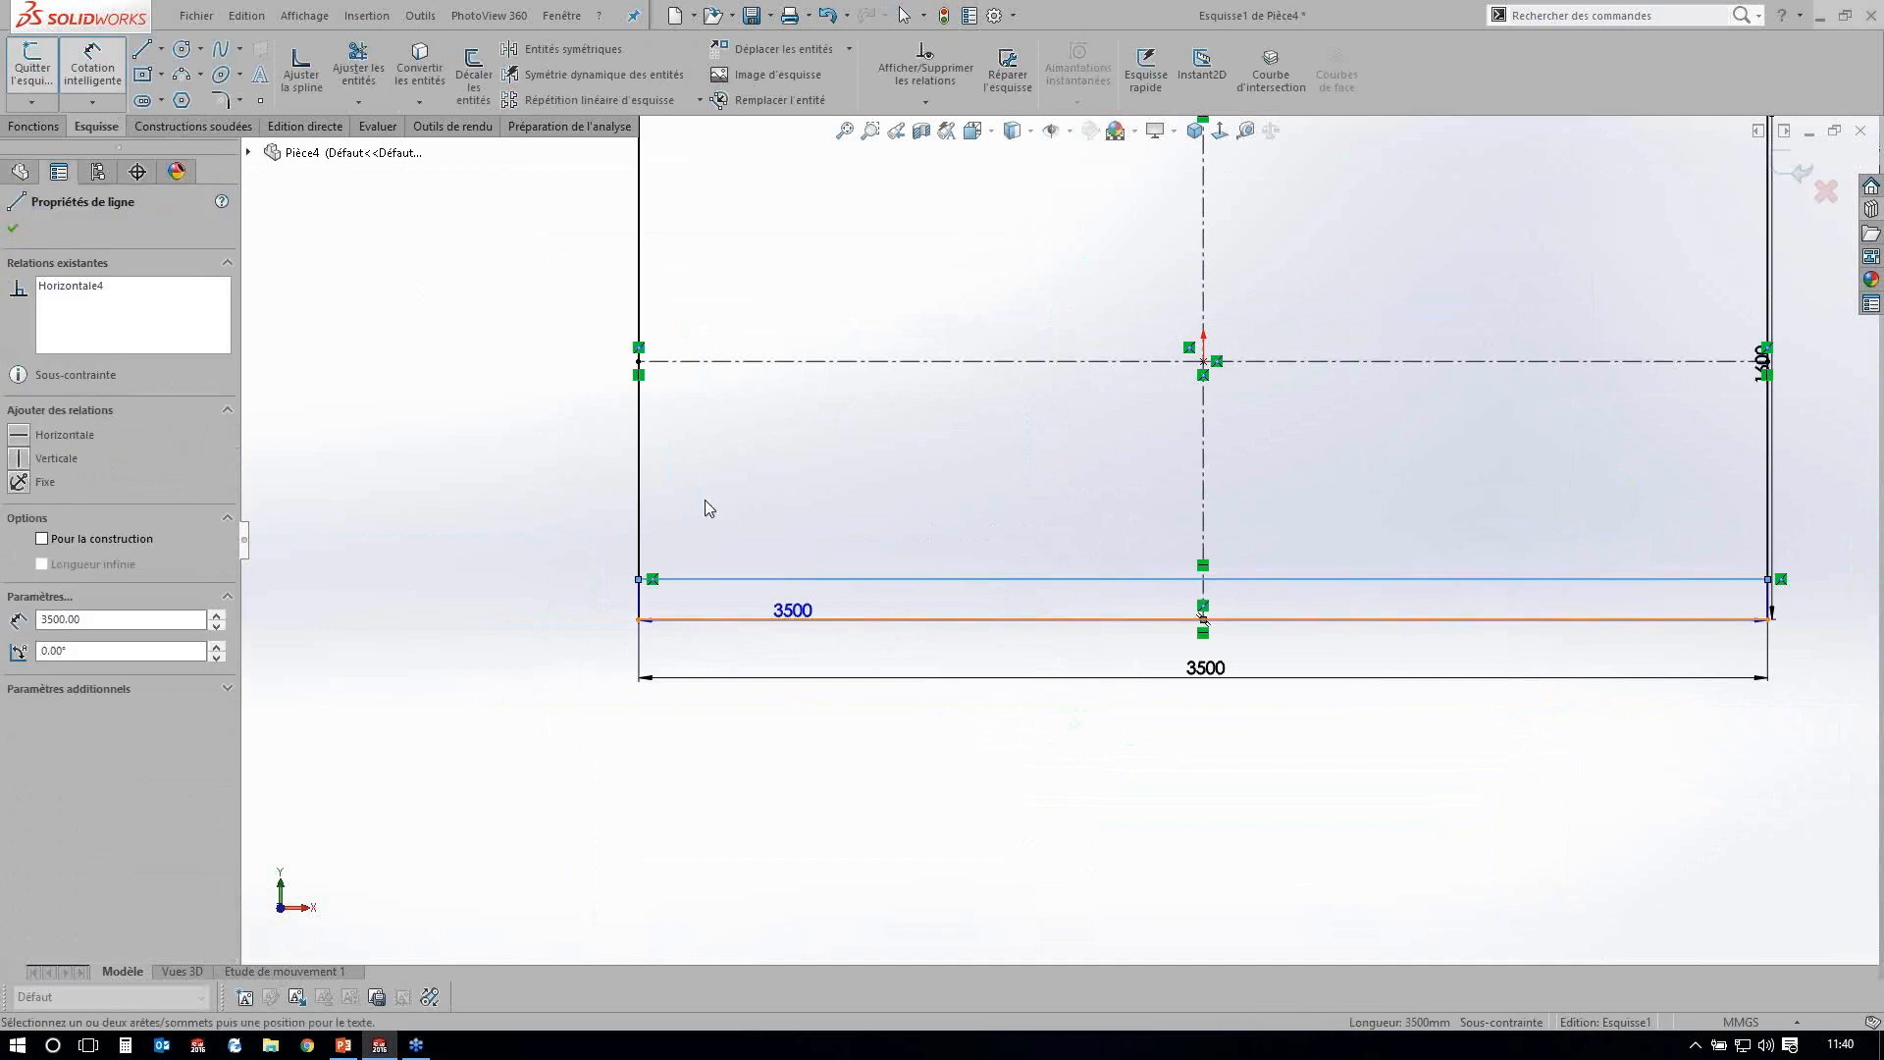
click(793, 619)
click(533, 600)
text(80)
key(Return)
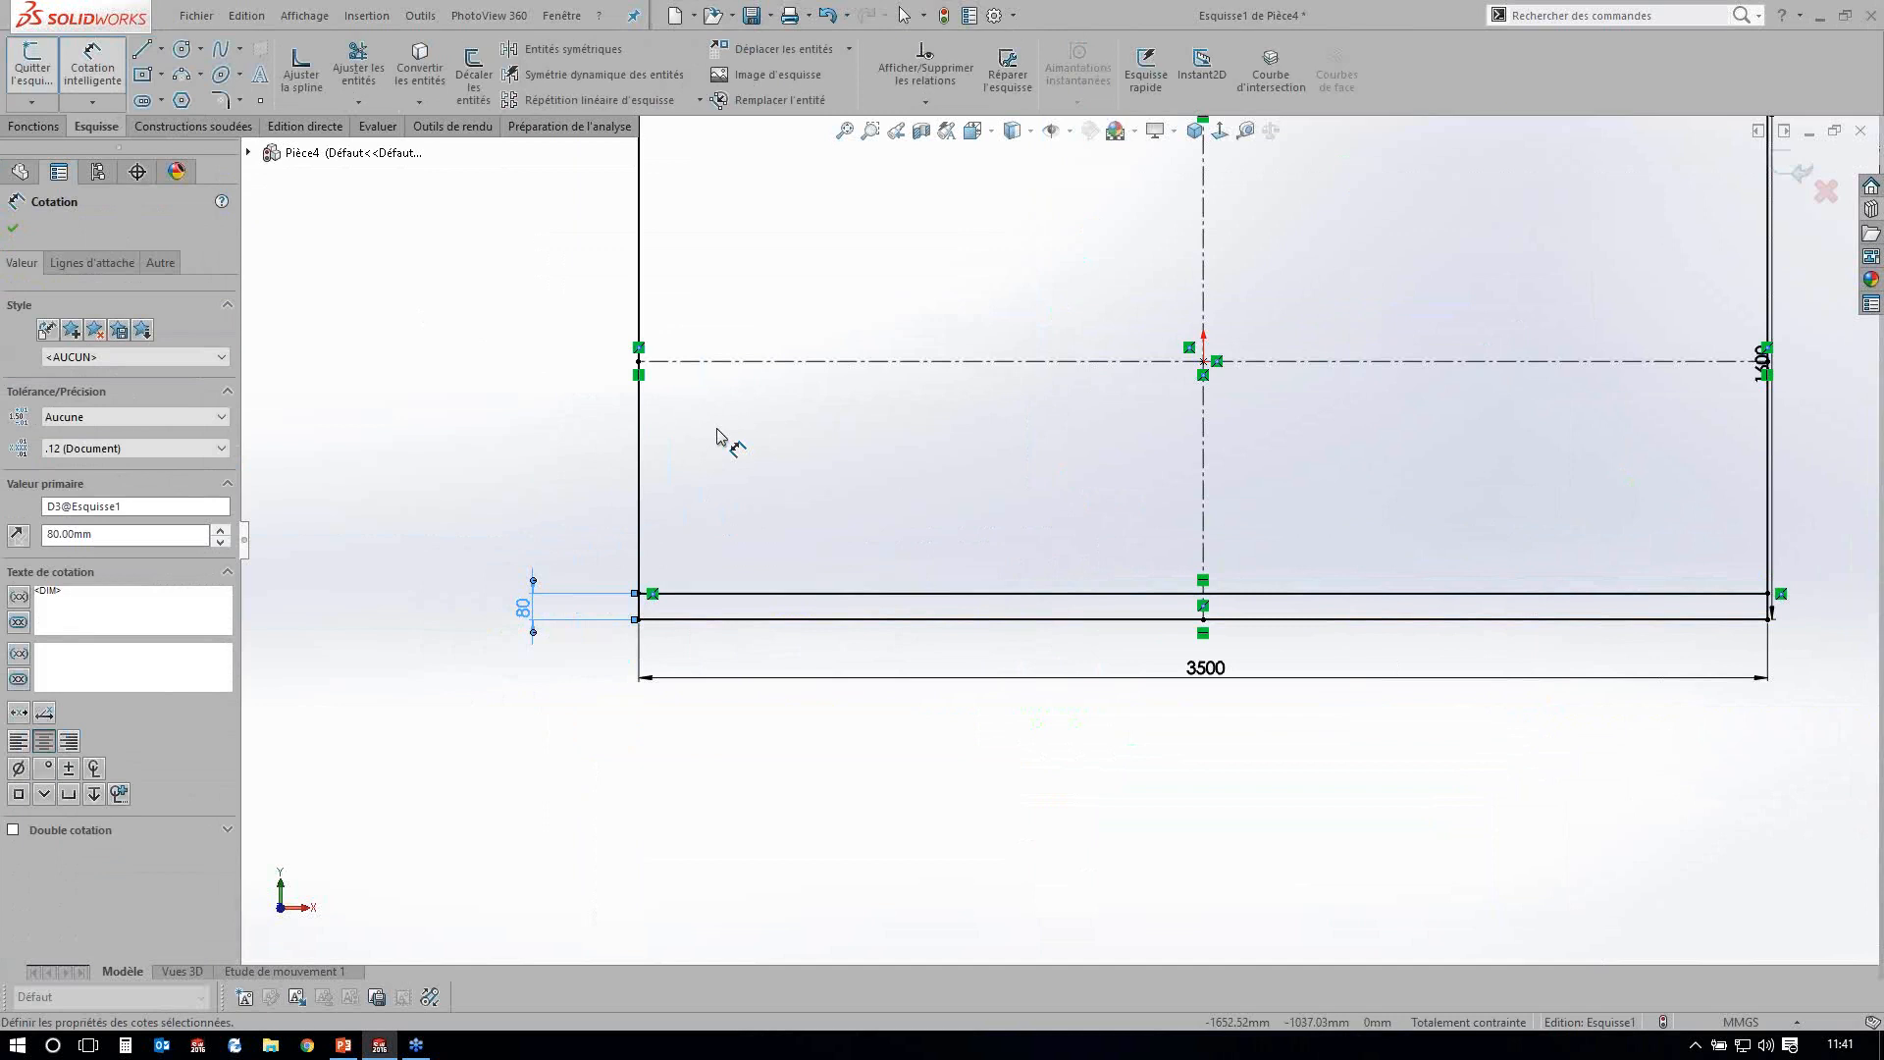
Sketch a second horizontal line across the full width of the rectangle, just below the horizontal centreline.
key(z)
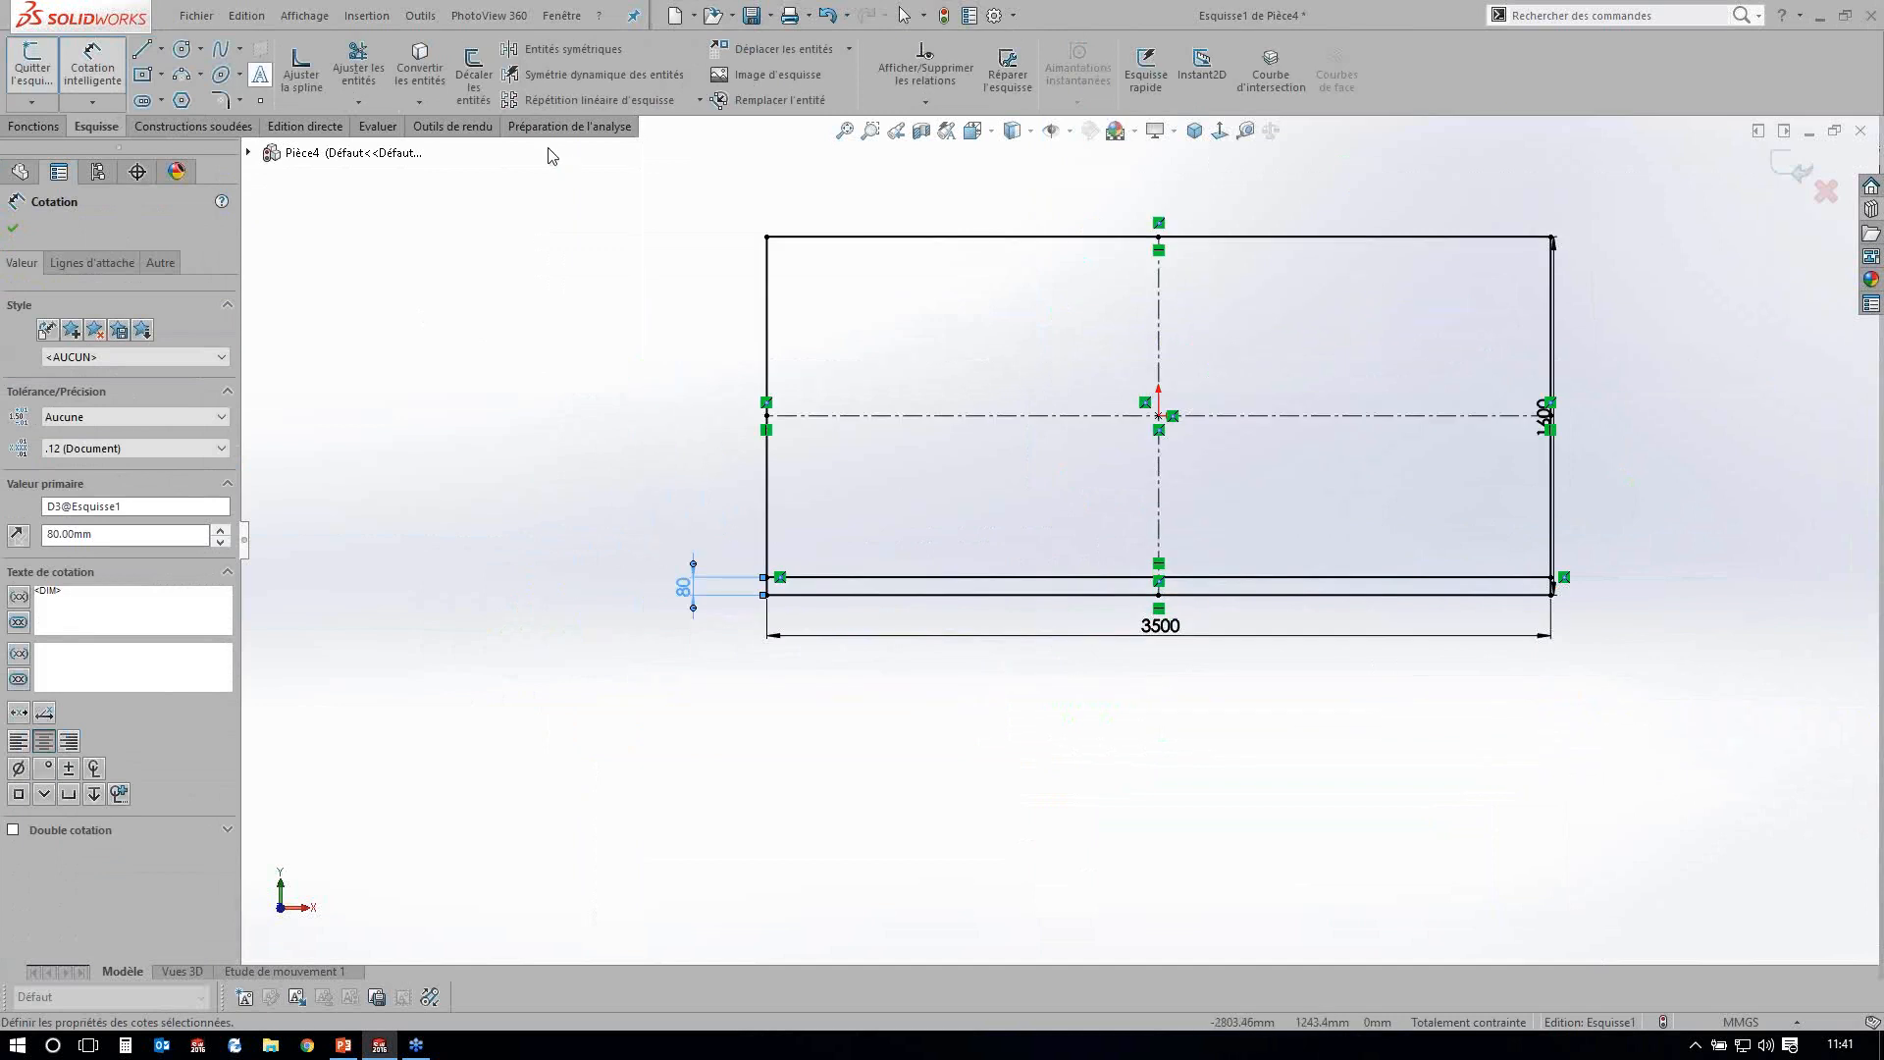
key(l)
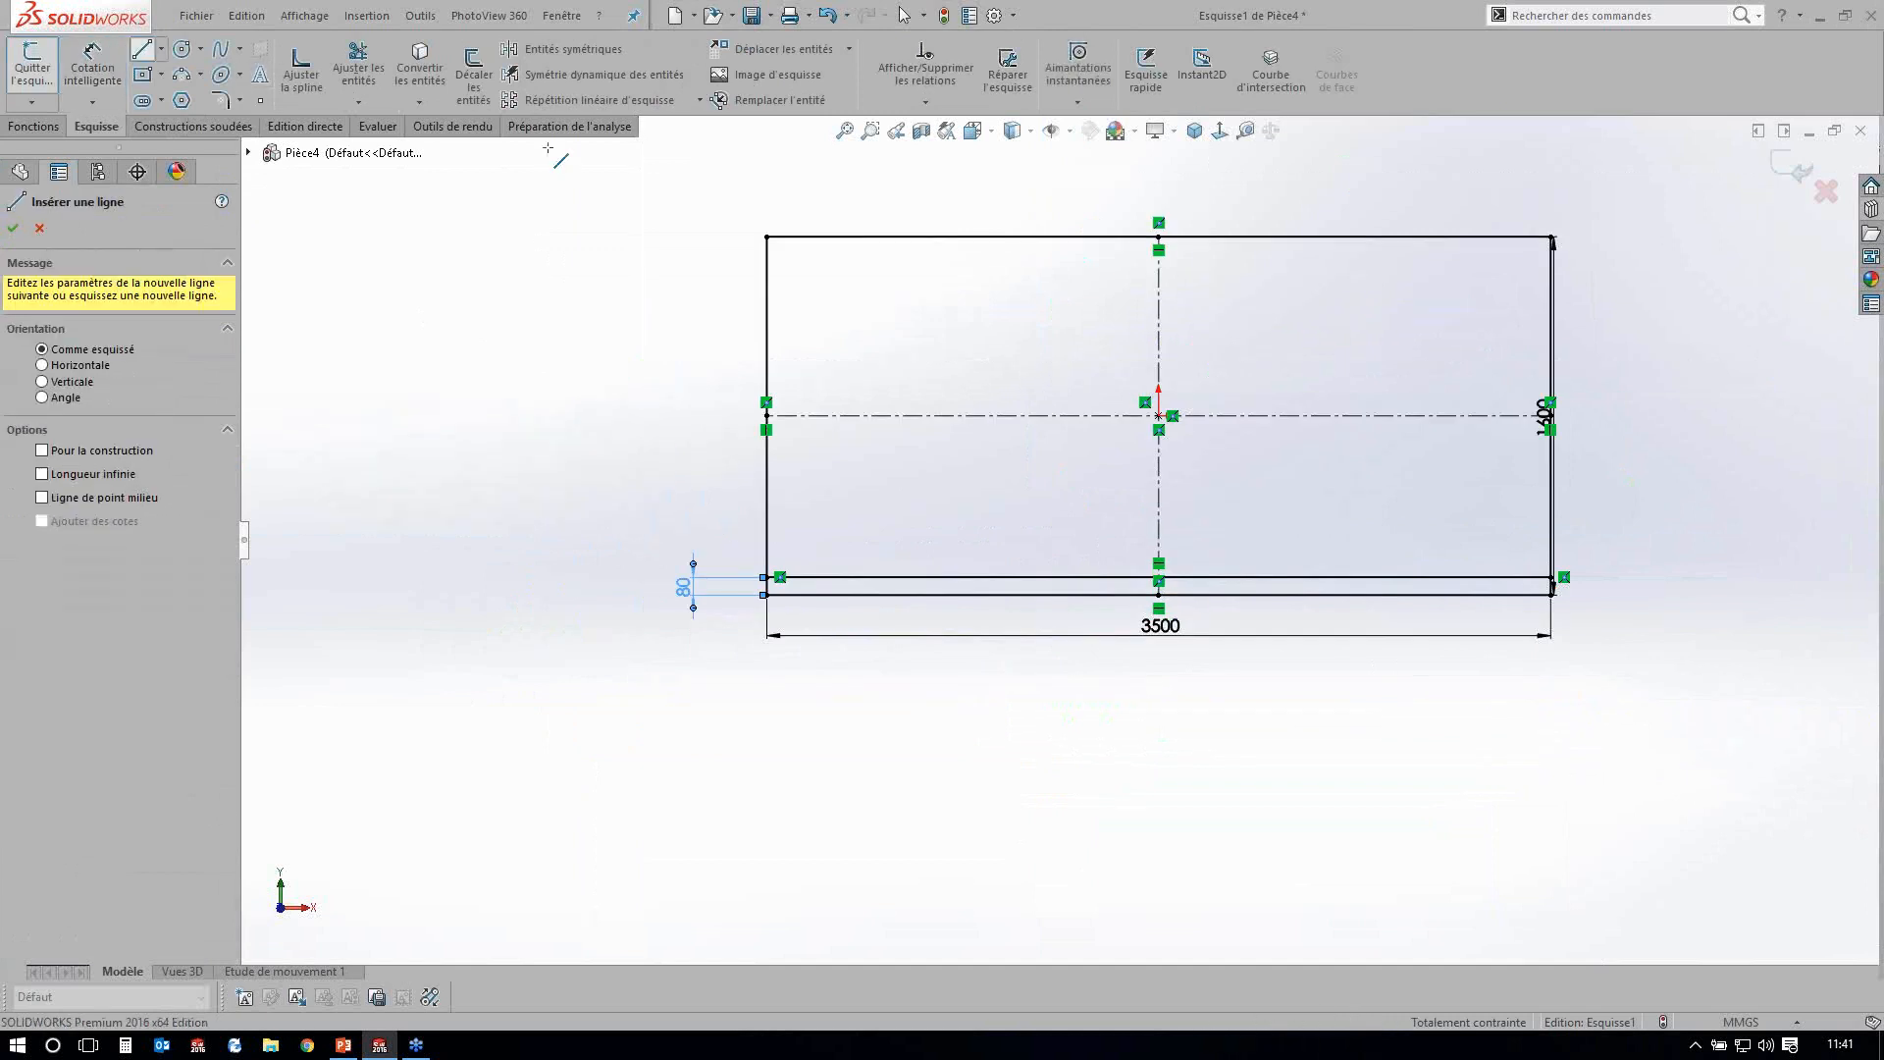
click(1550, 468)
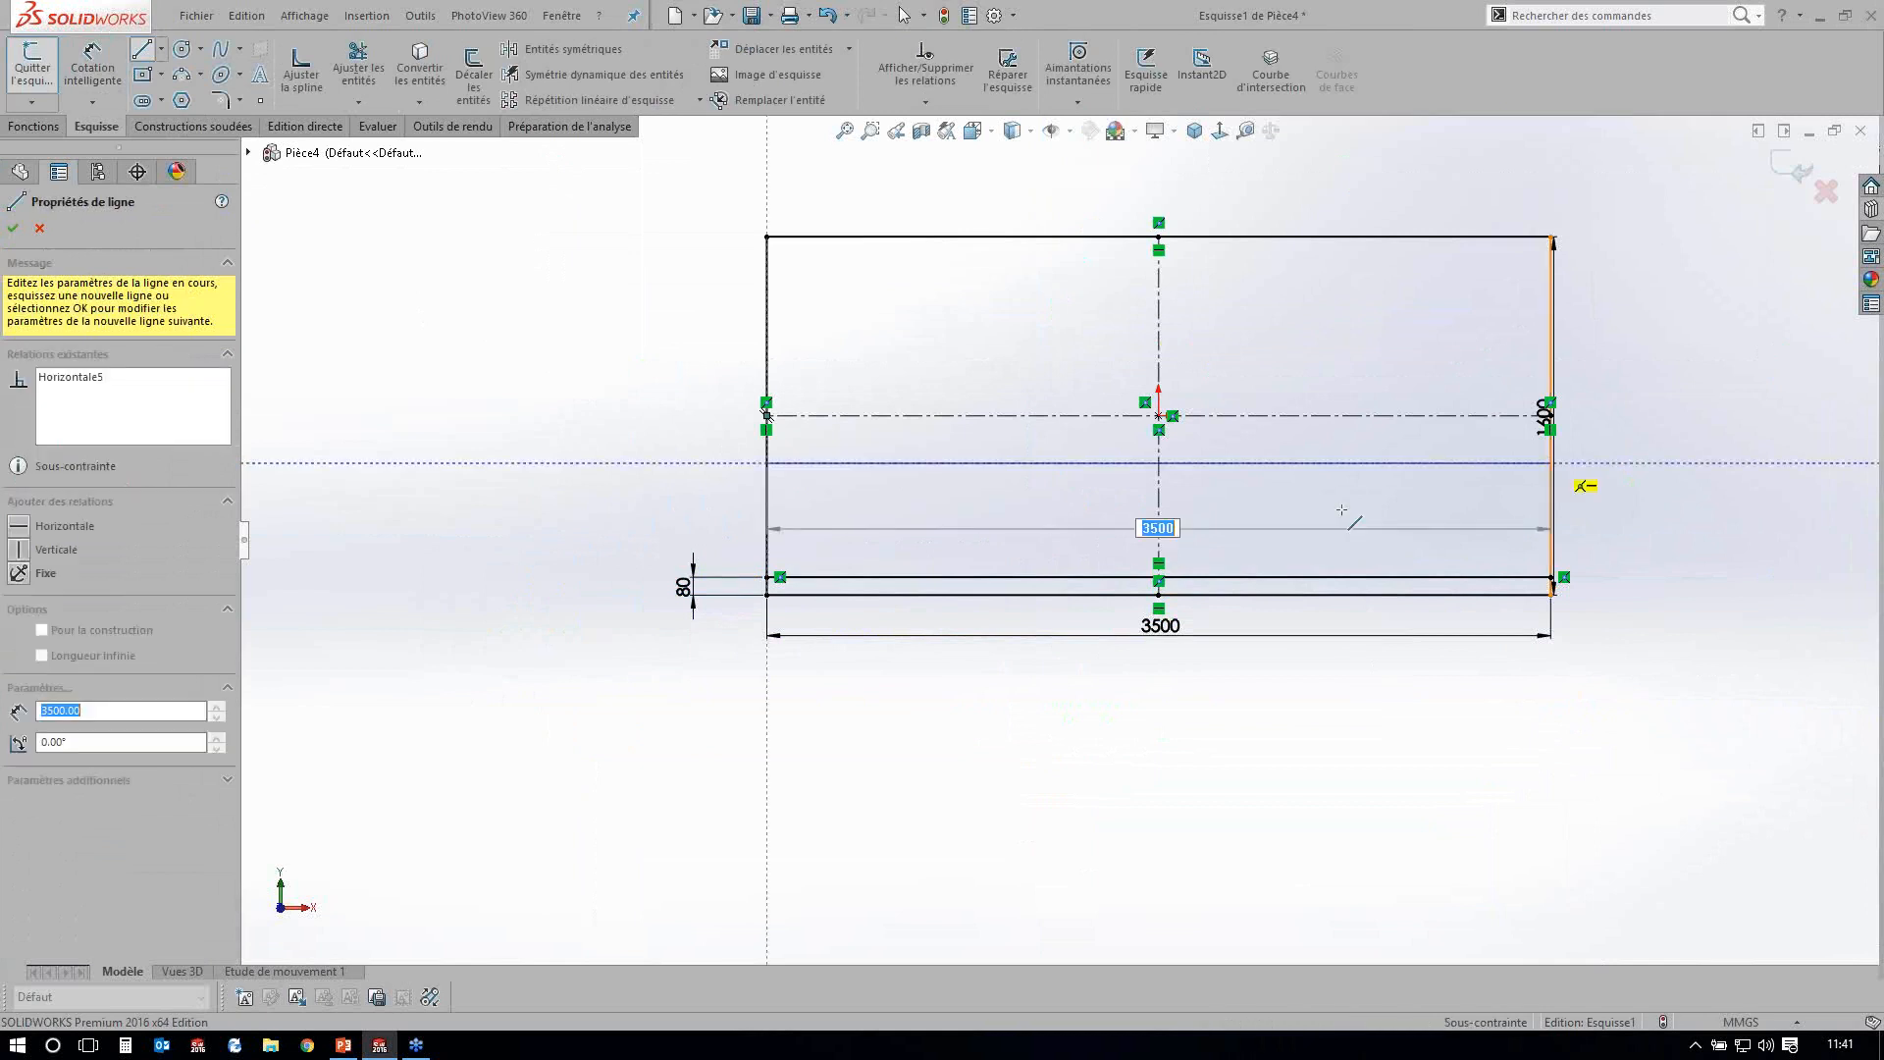
key(Return)
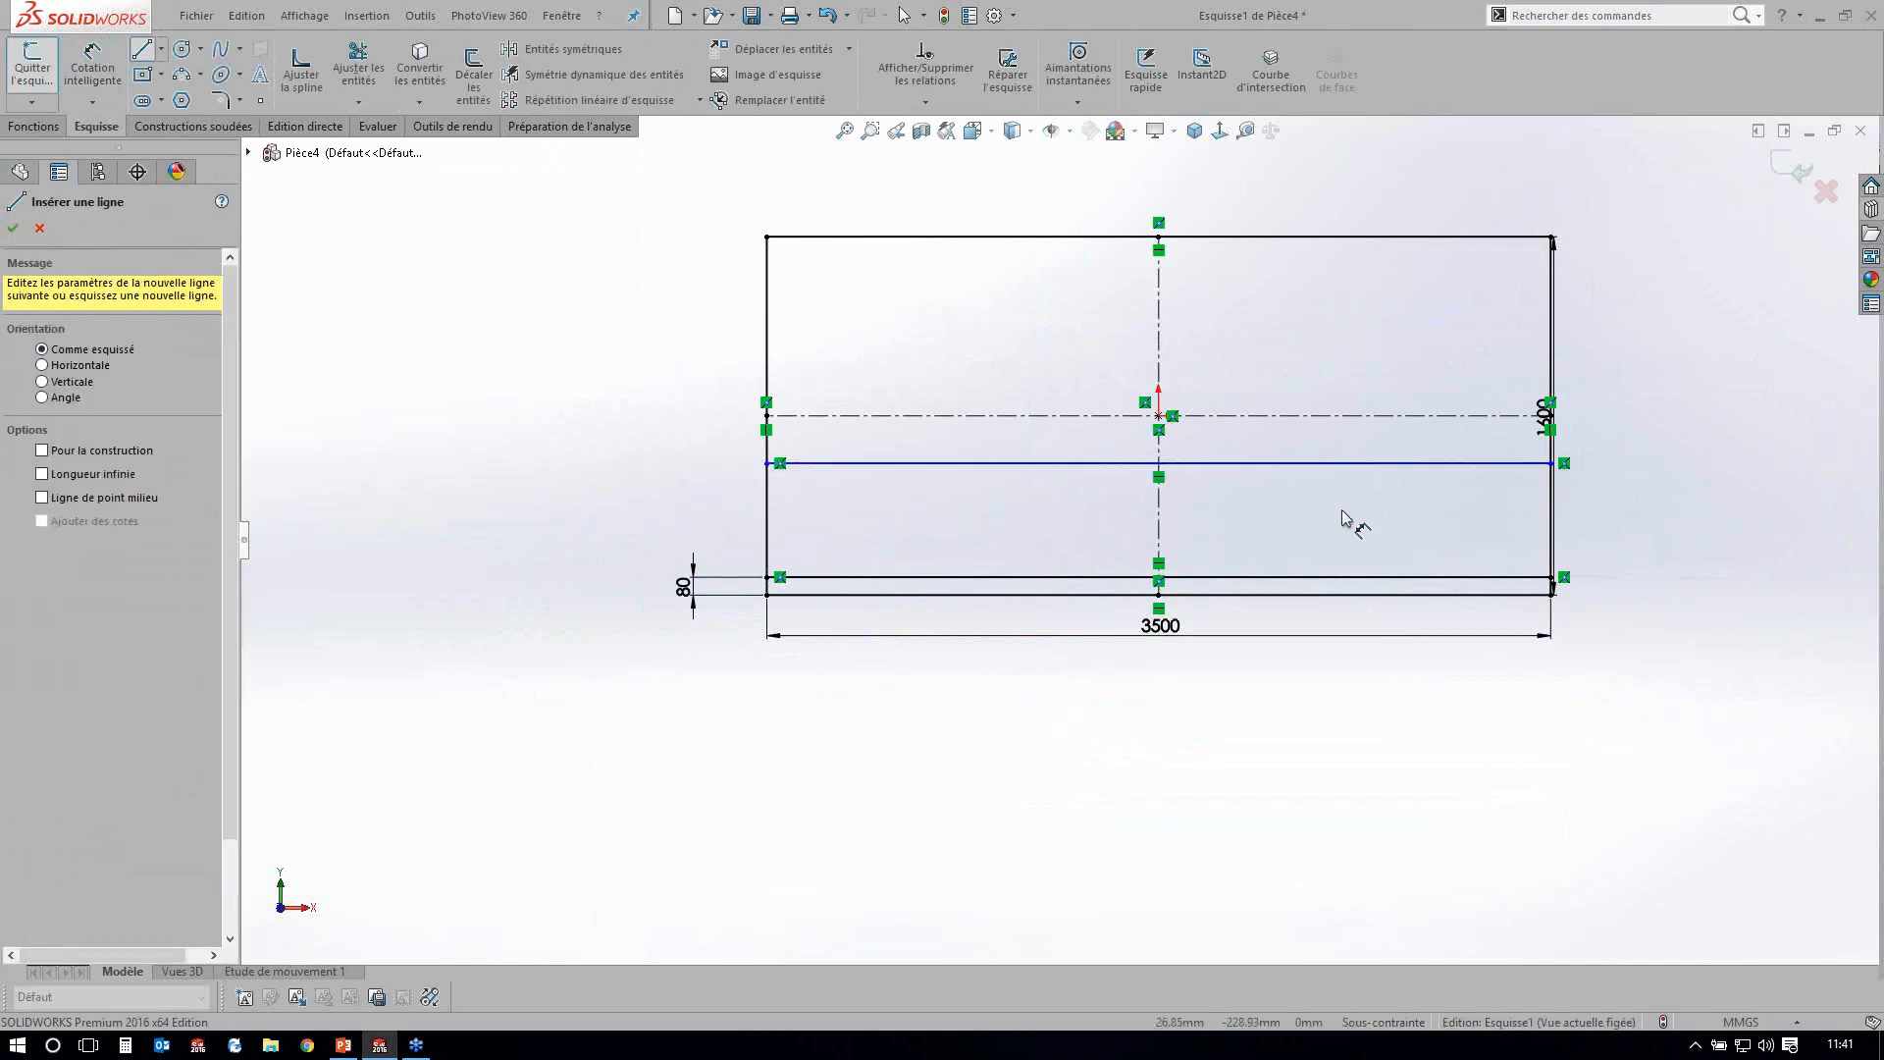
key(Escape)
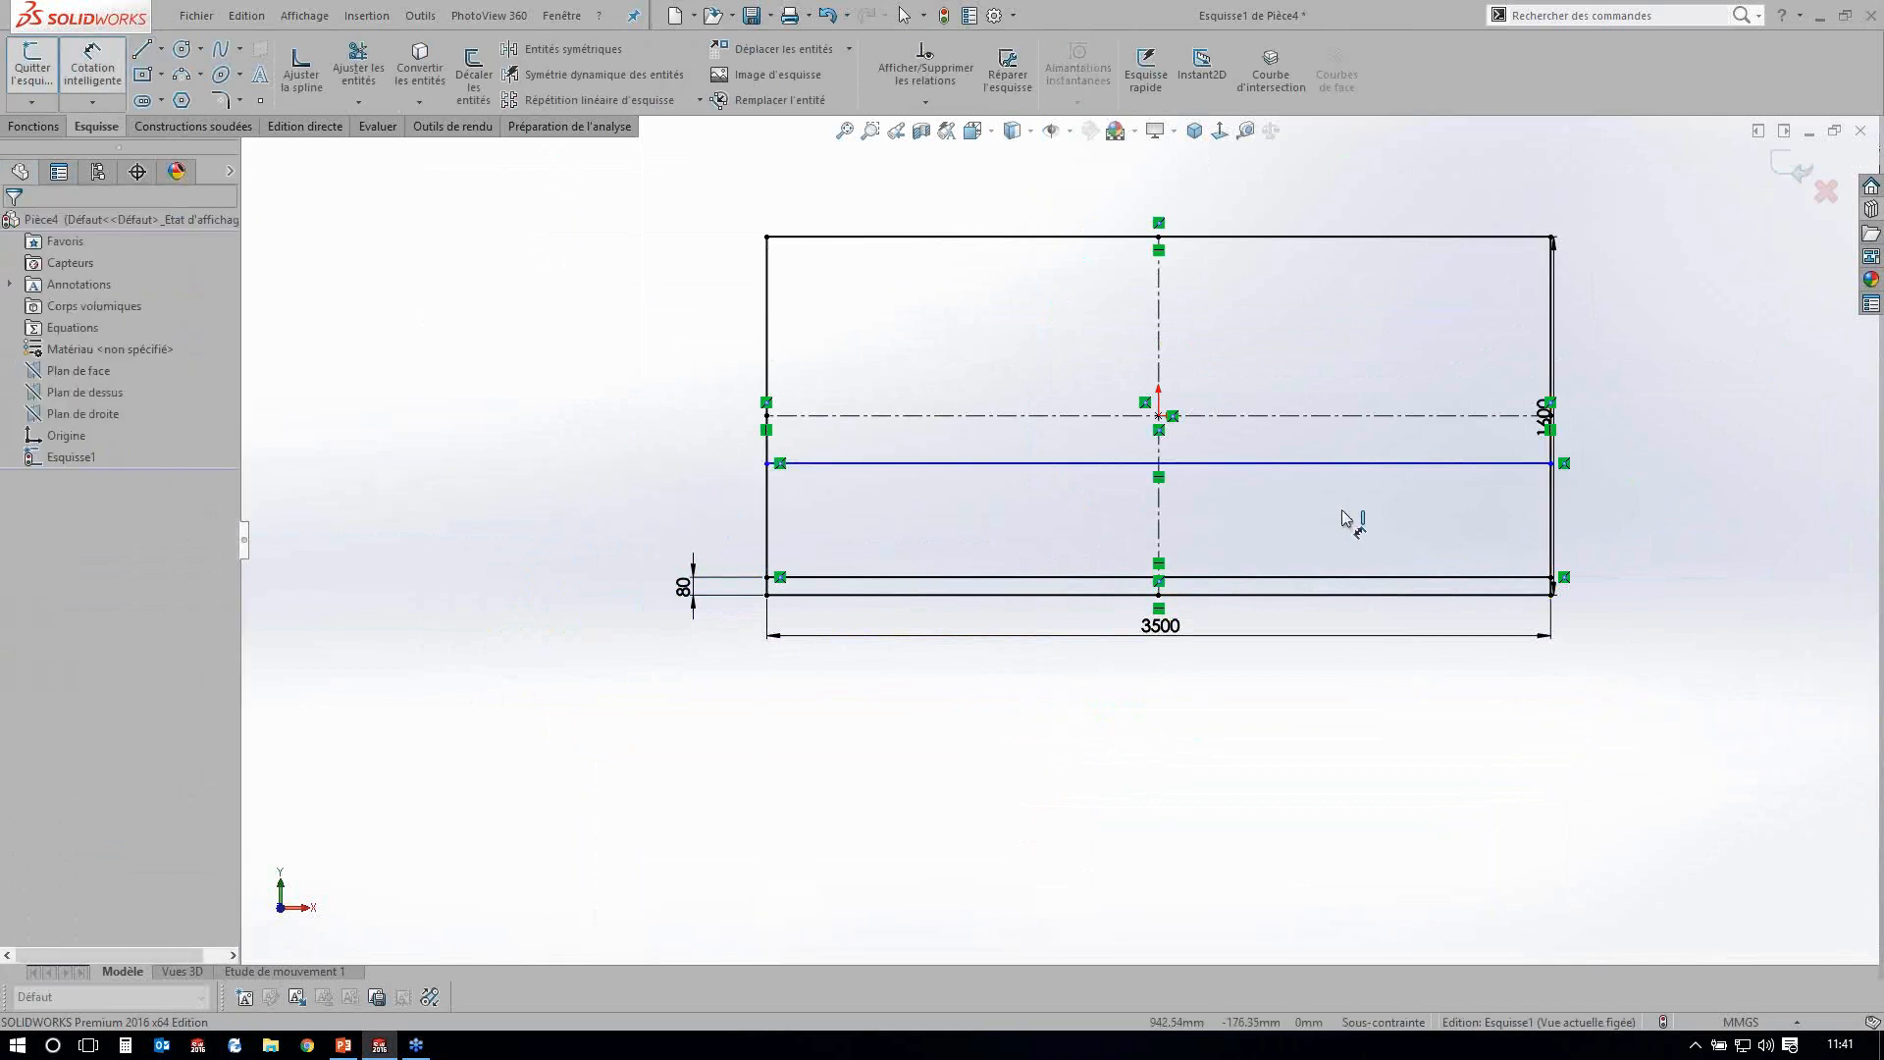
Dimension the second horizontal line 640 mm from the rectangle's lower edge.
click(1361, 463)
click(1364, 595)
click(1650, 546)
text(640)
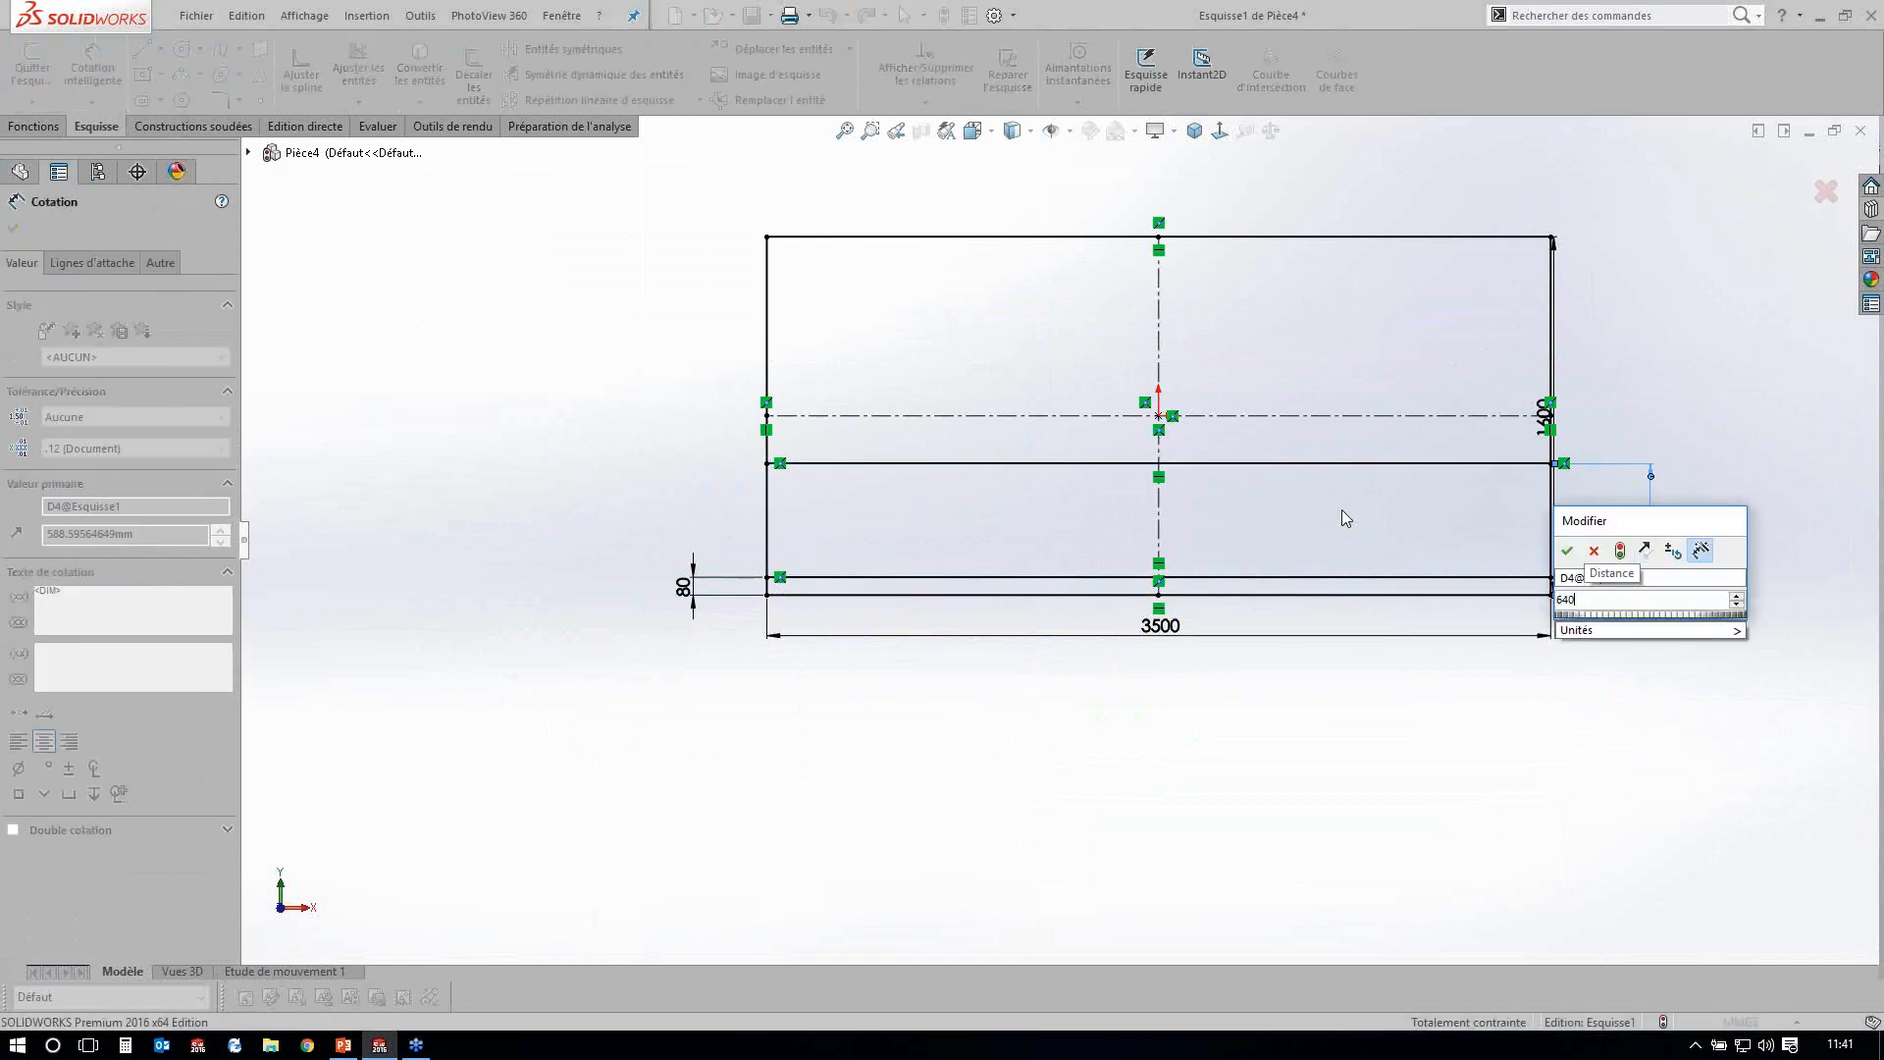
key(Return)
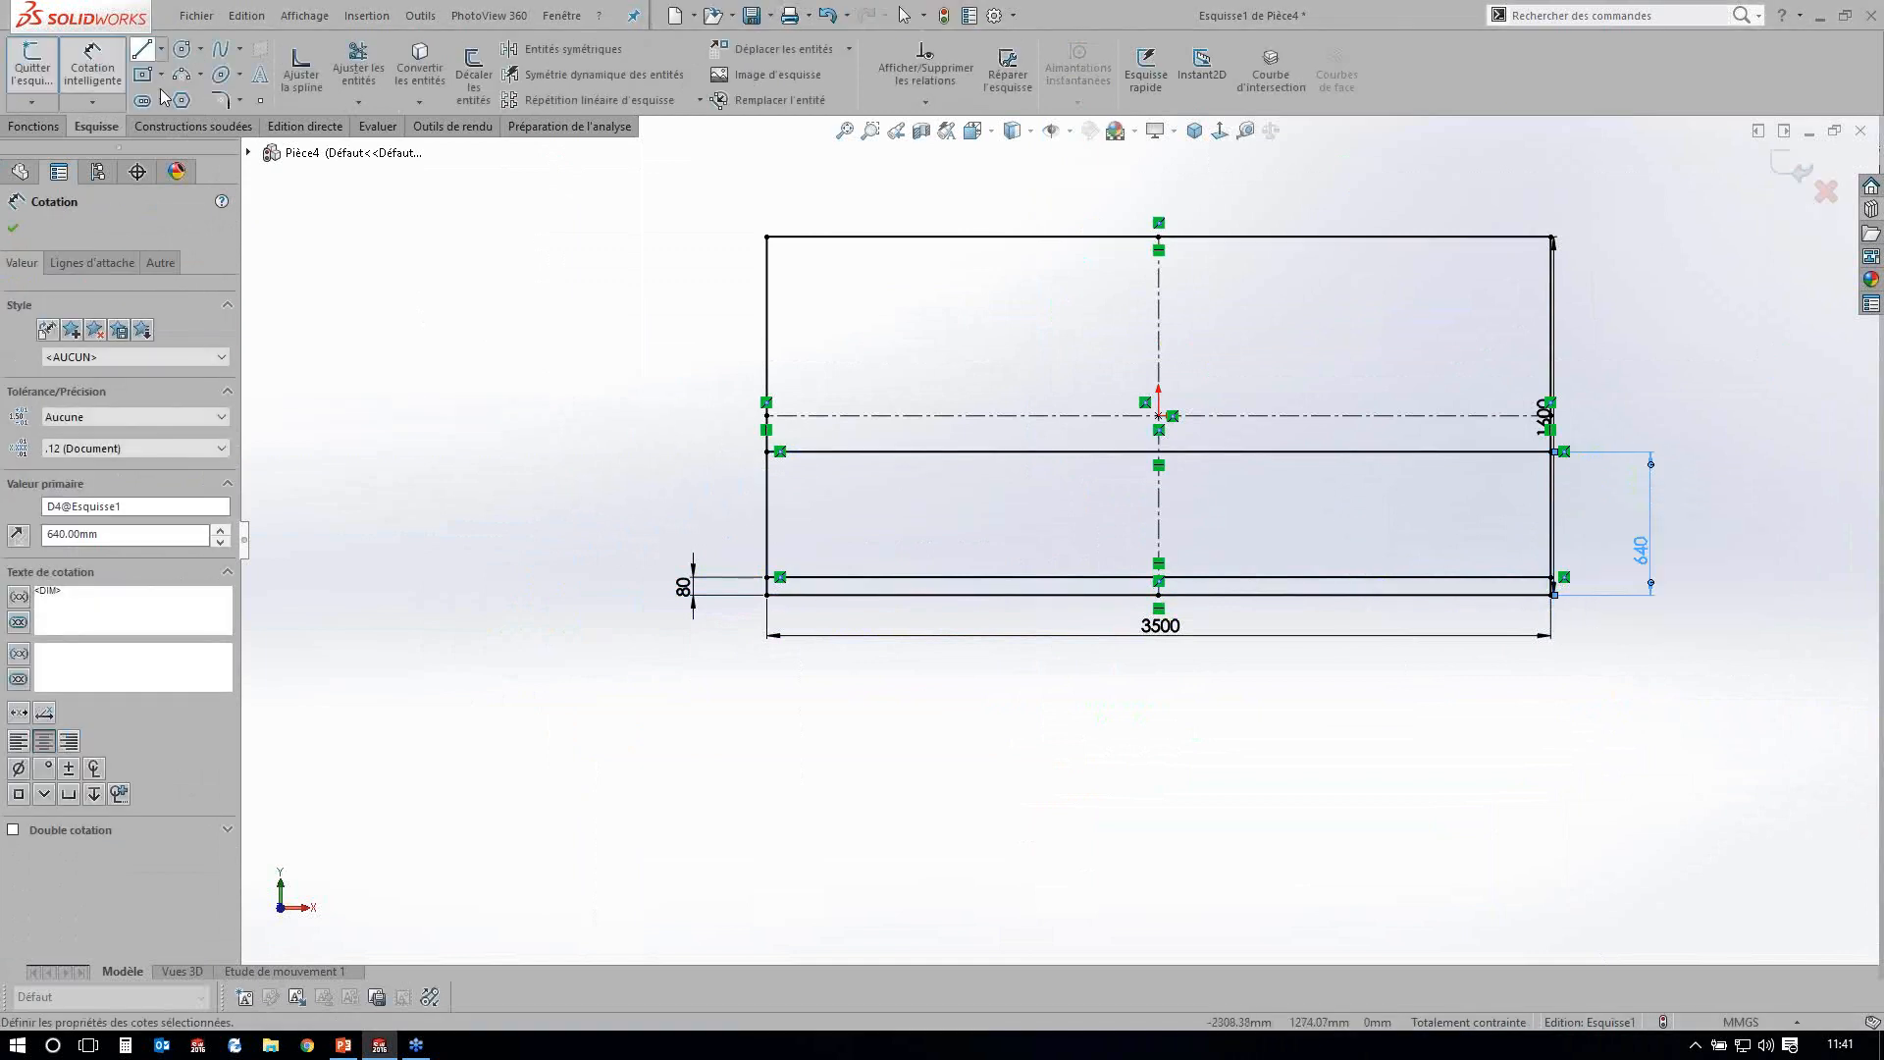
Draw a vertical construction line from the rectangle's upper edge to the 640 mm line and dimension it 160 mm from the left edge.
click(161, 49)
click(196, 98)
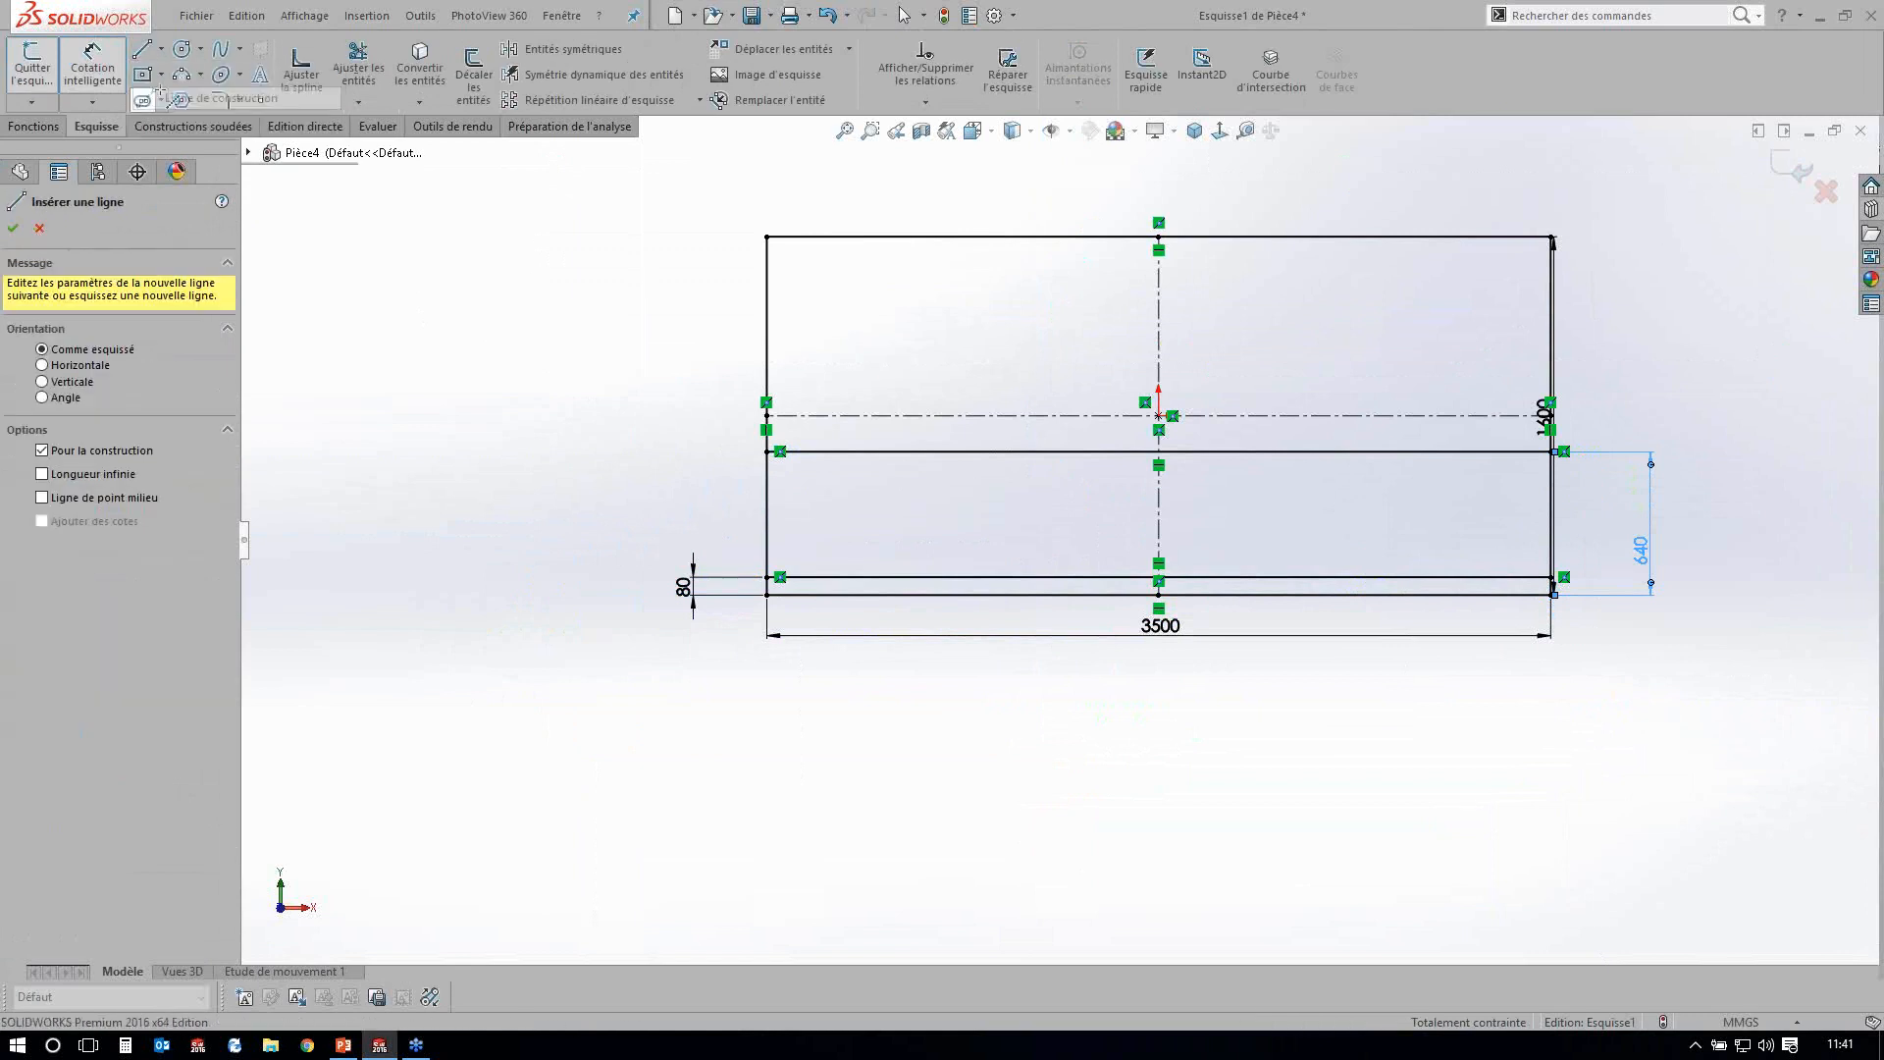
click(816, 451)
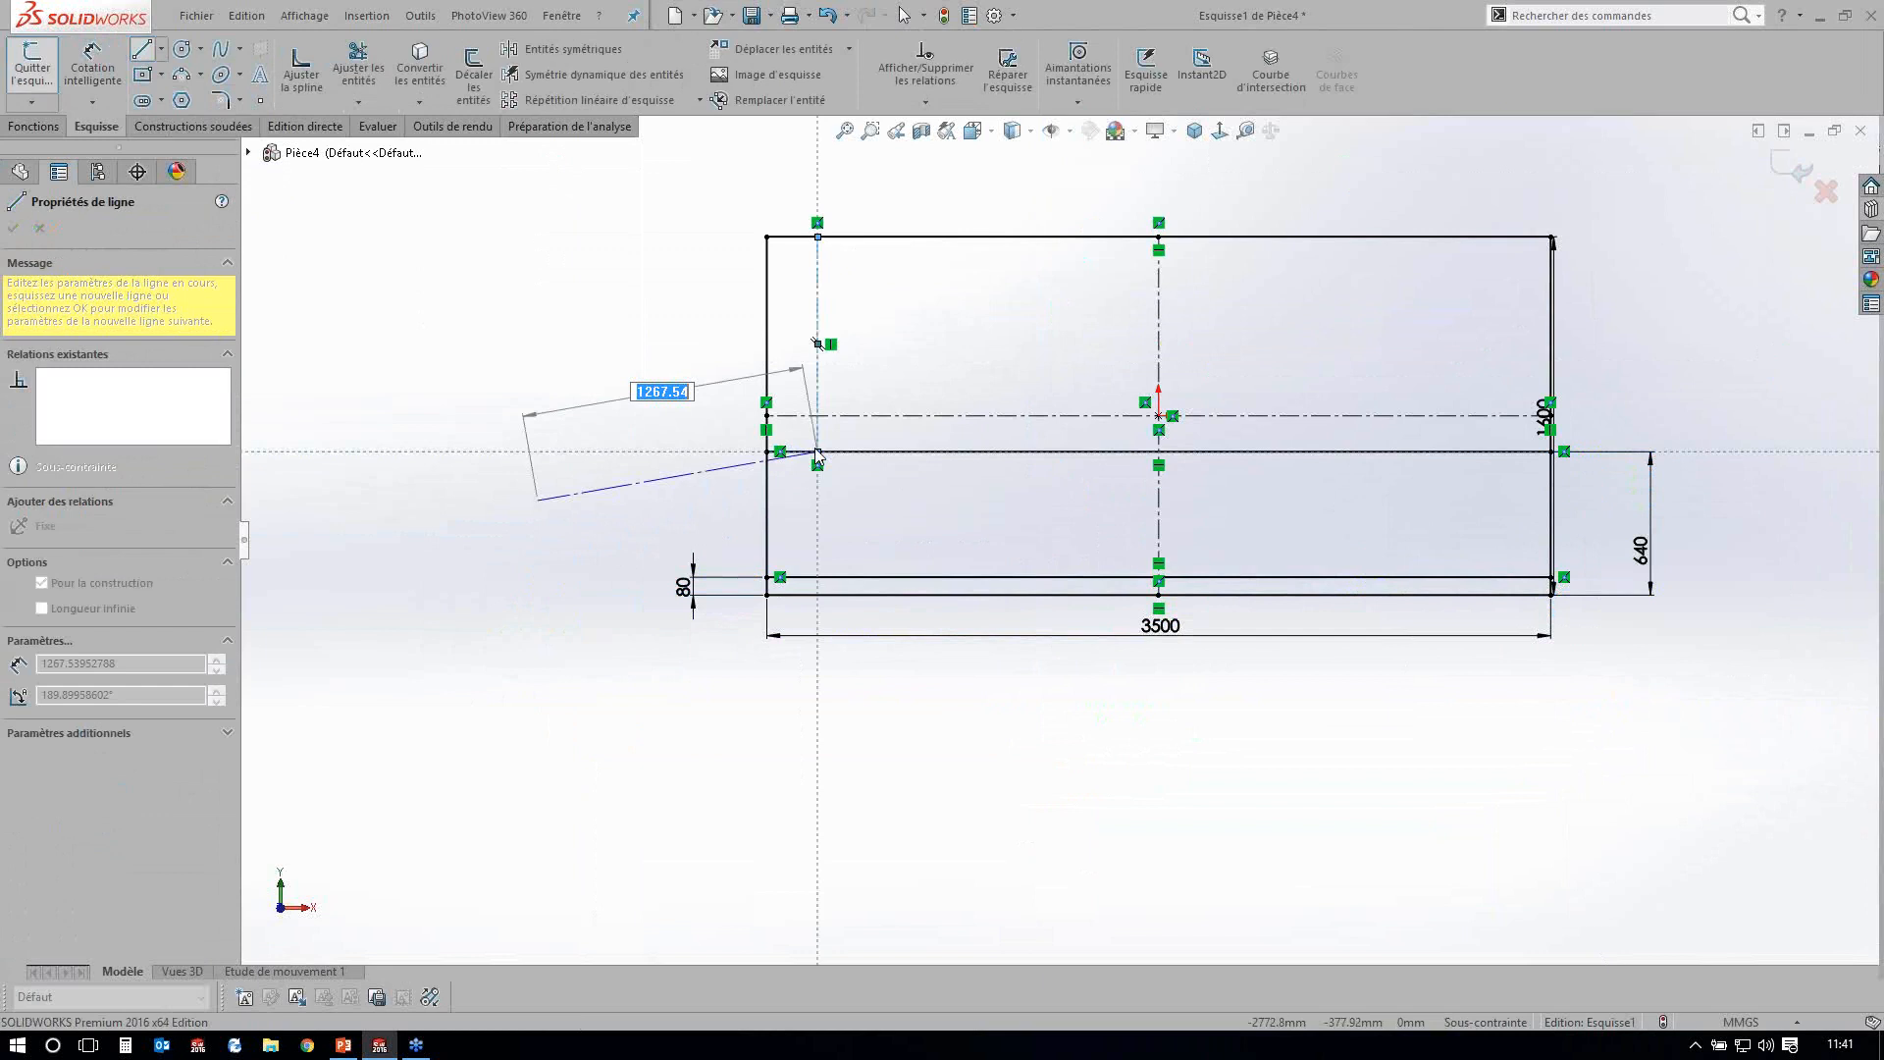
double_click(818, 453)
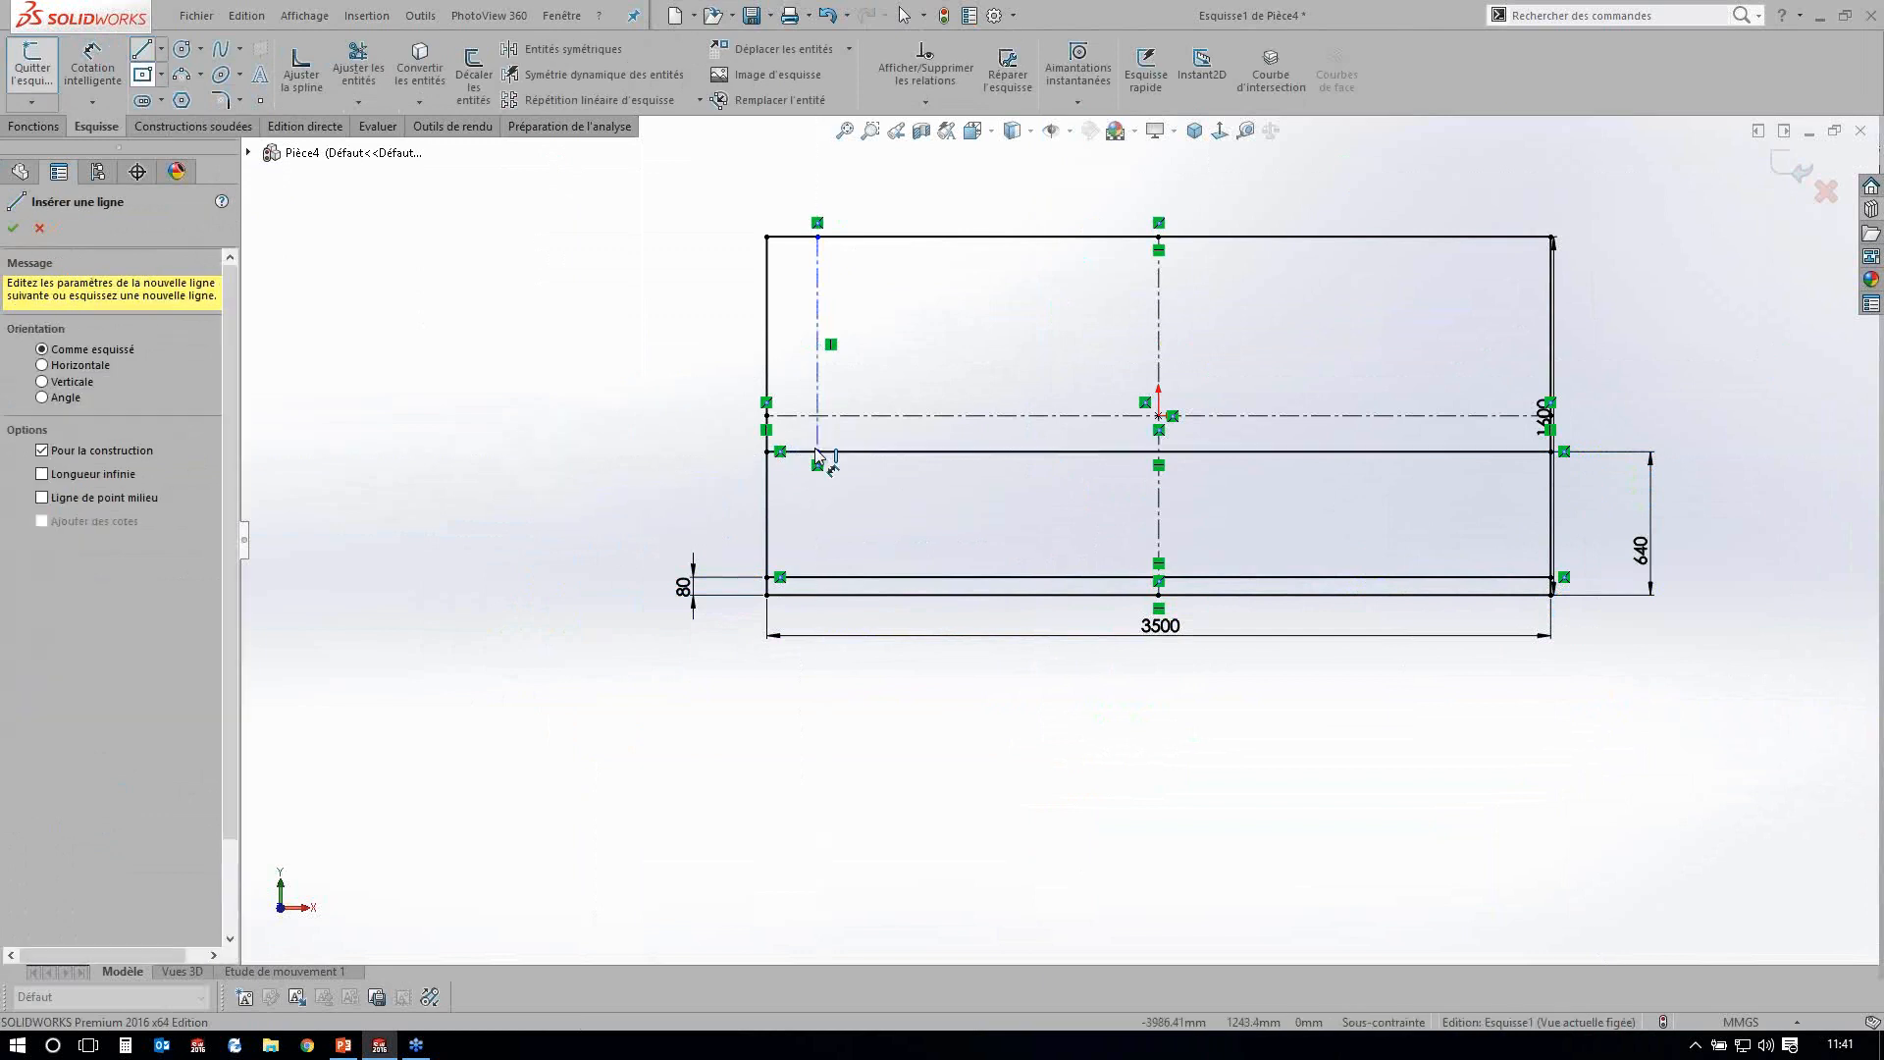
key(Escape)
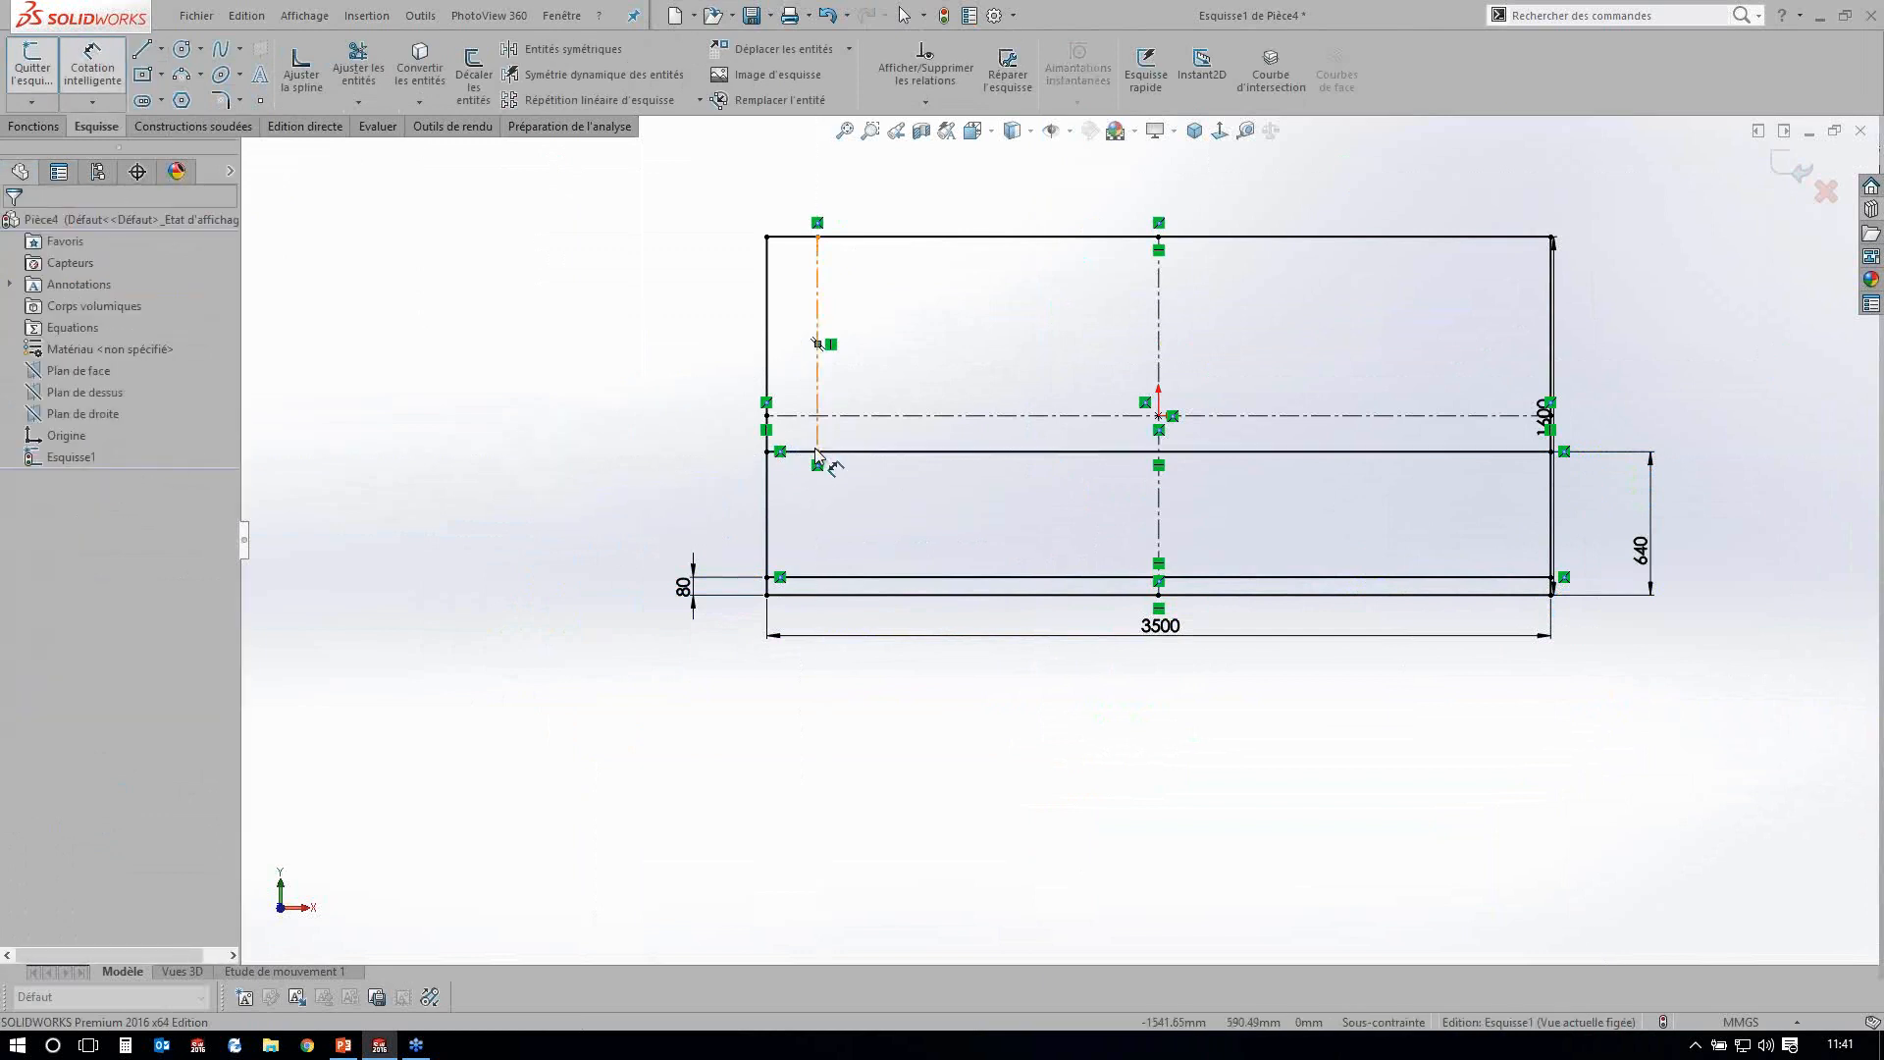
click(817, 450)
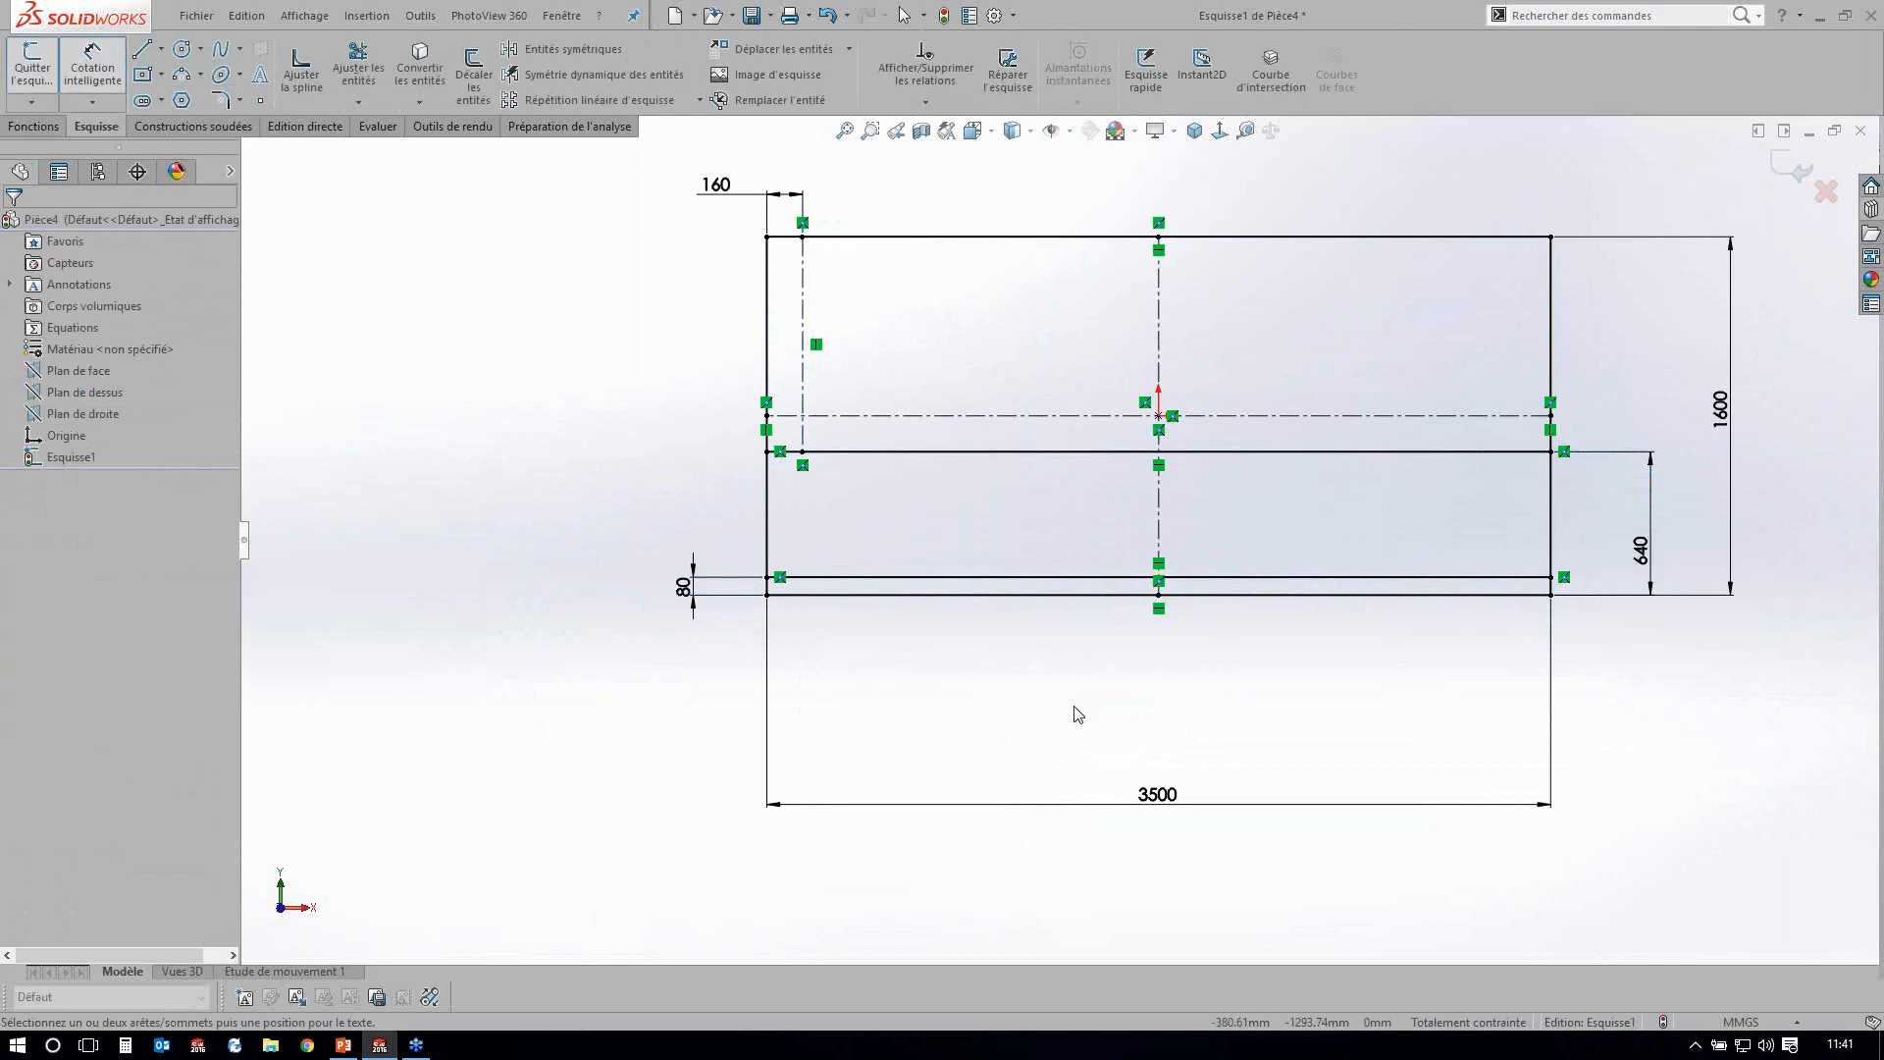
Sketch a solid vertical line just right of the vertical construction line, from the upper edge down to the 640 mm line.
click(143, 49)
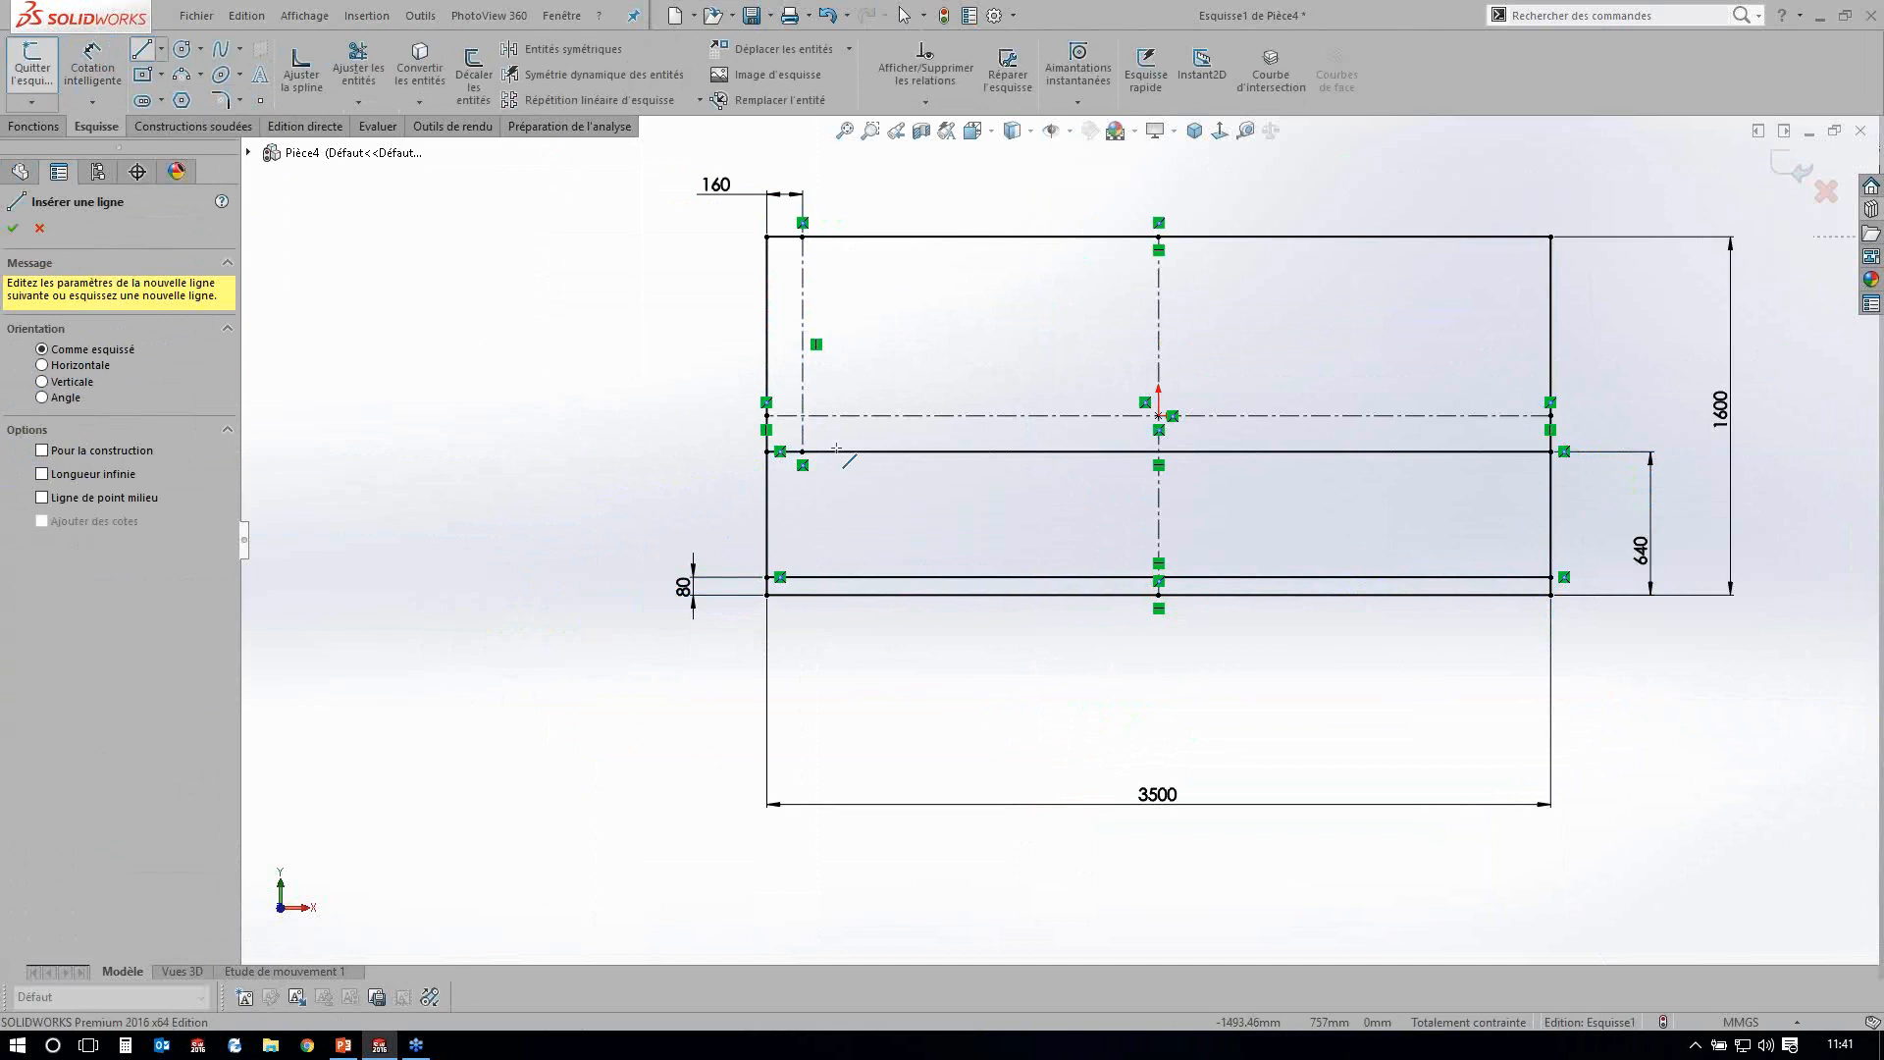
click(835, 236)
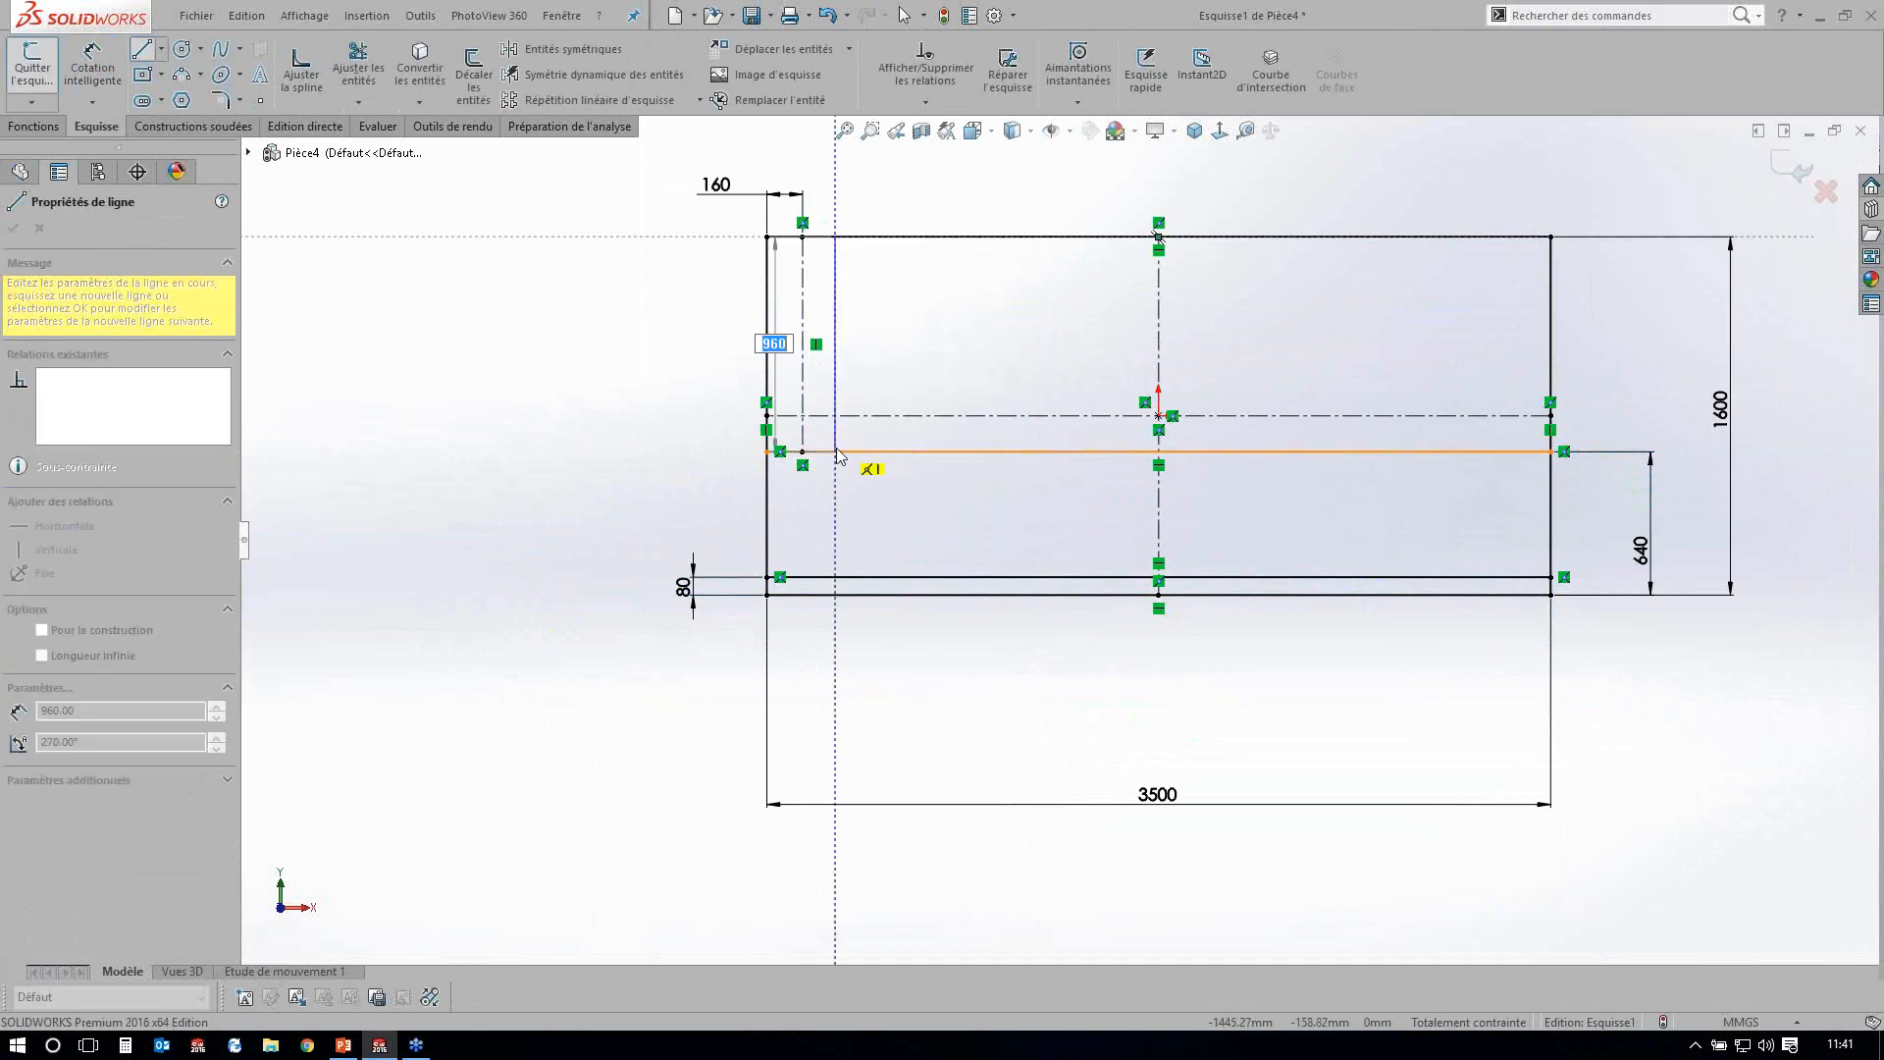
key(Return)
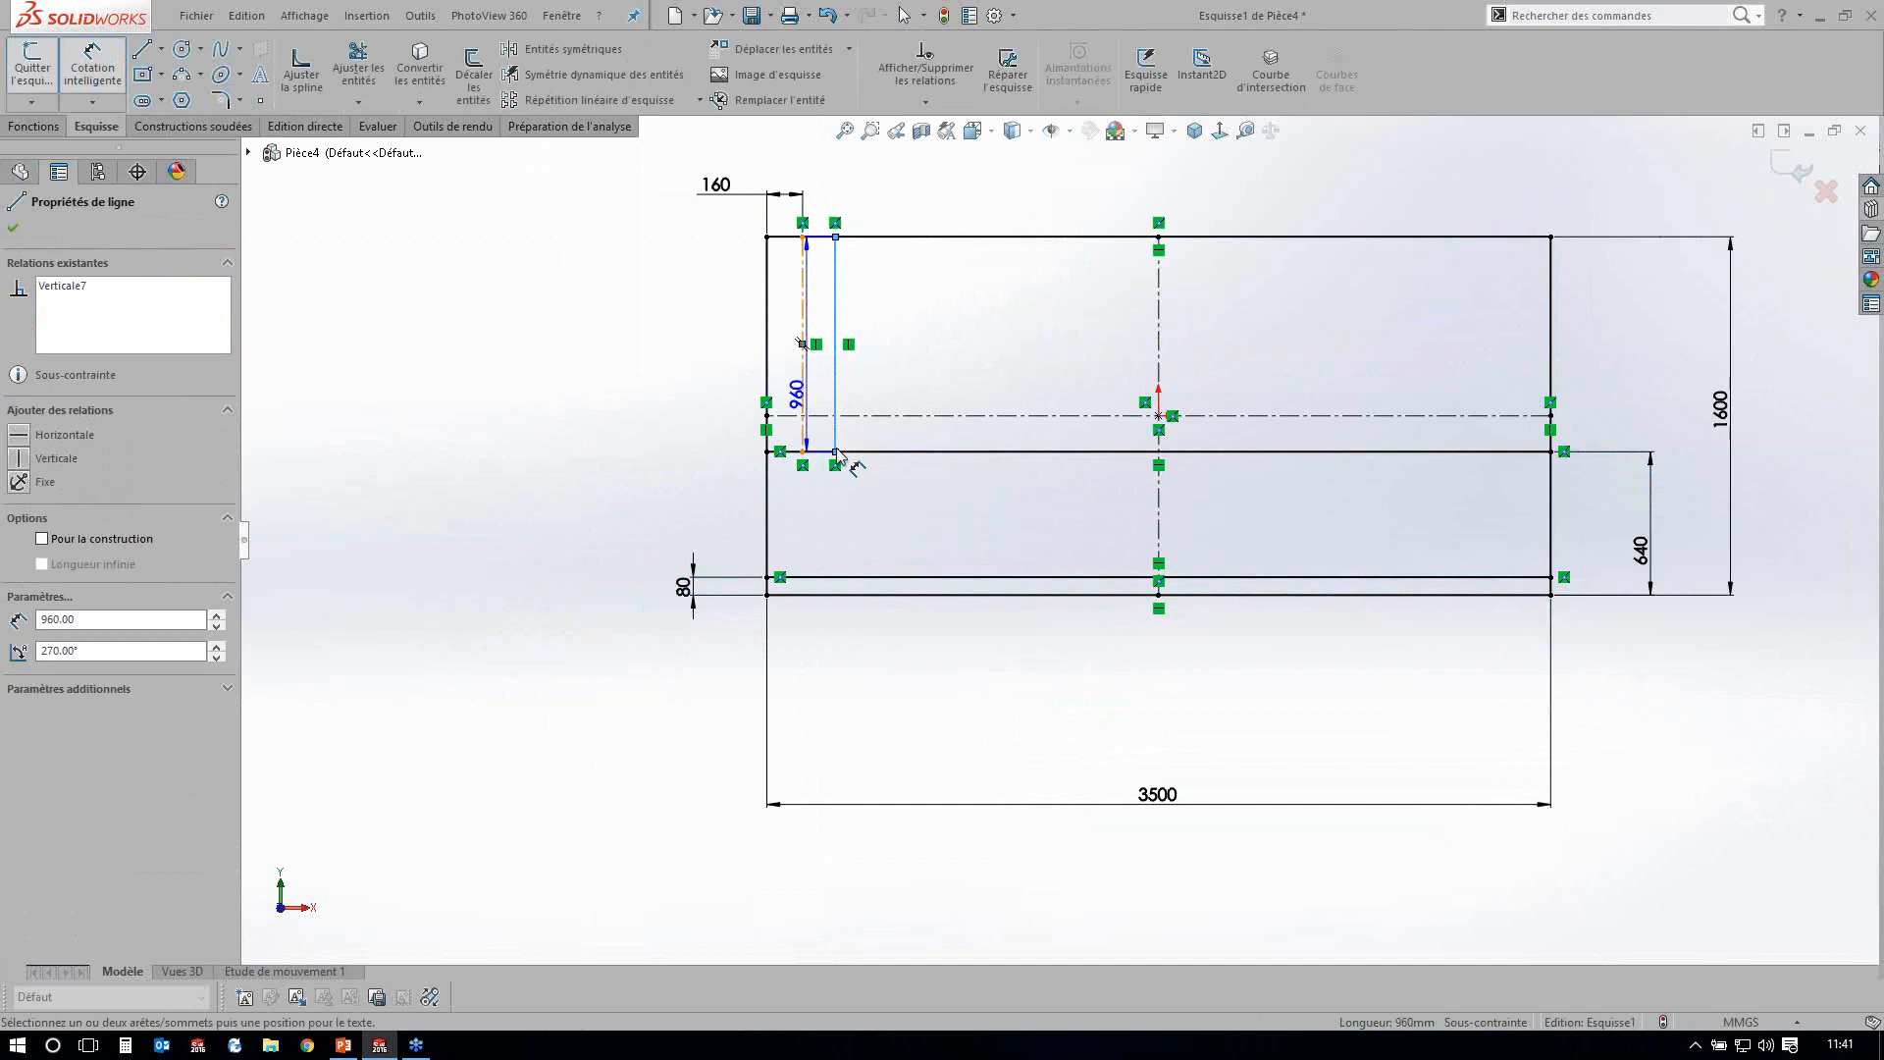
Dimension the solid vertical line 131 mm from the construction line and exit the sketch.
key(Escape)
key(Return)
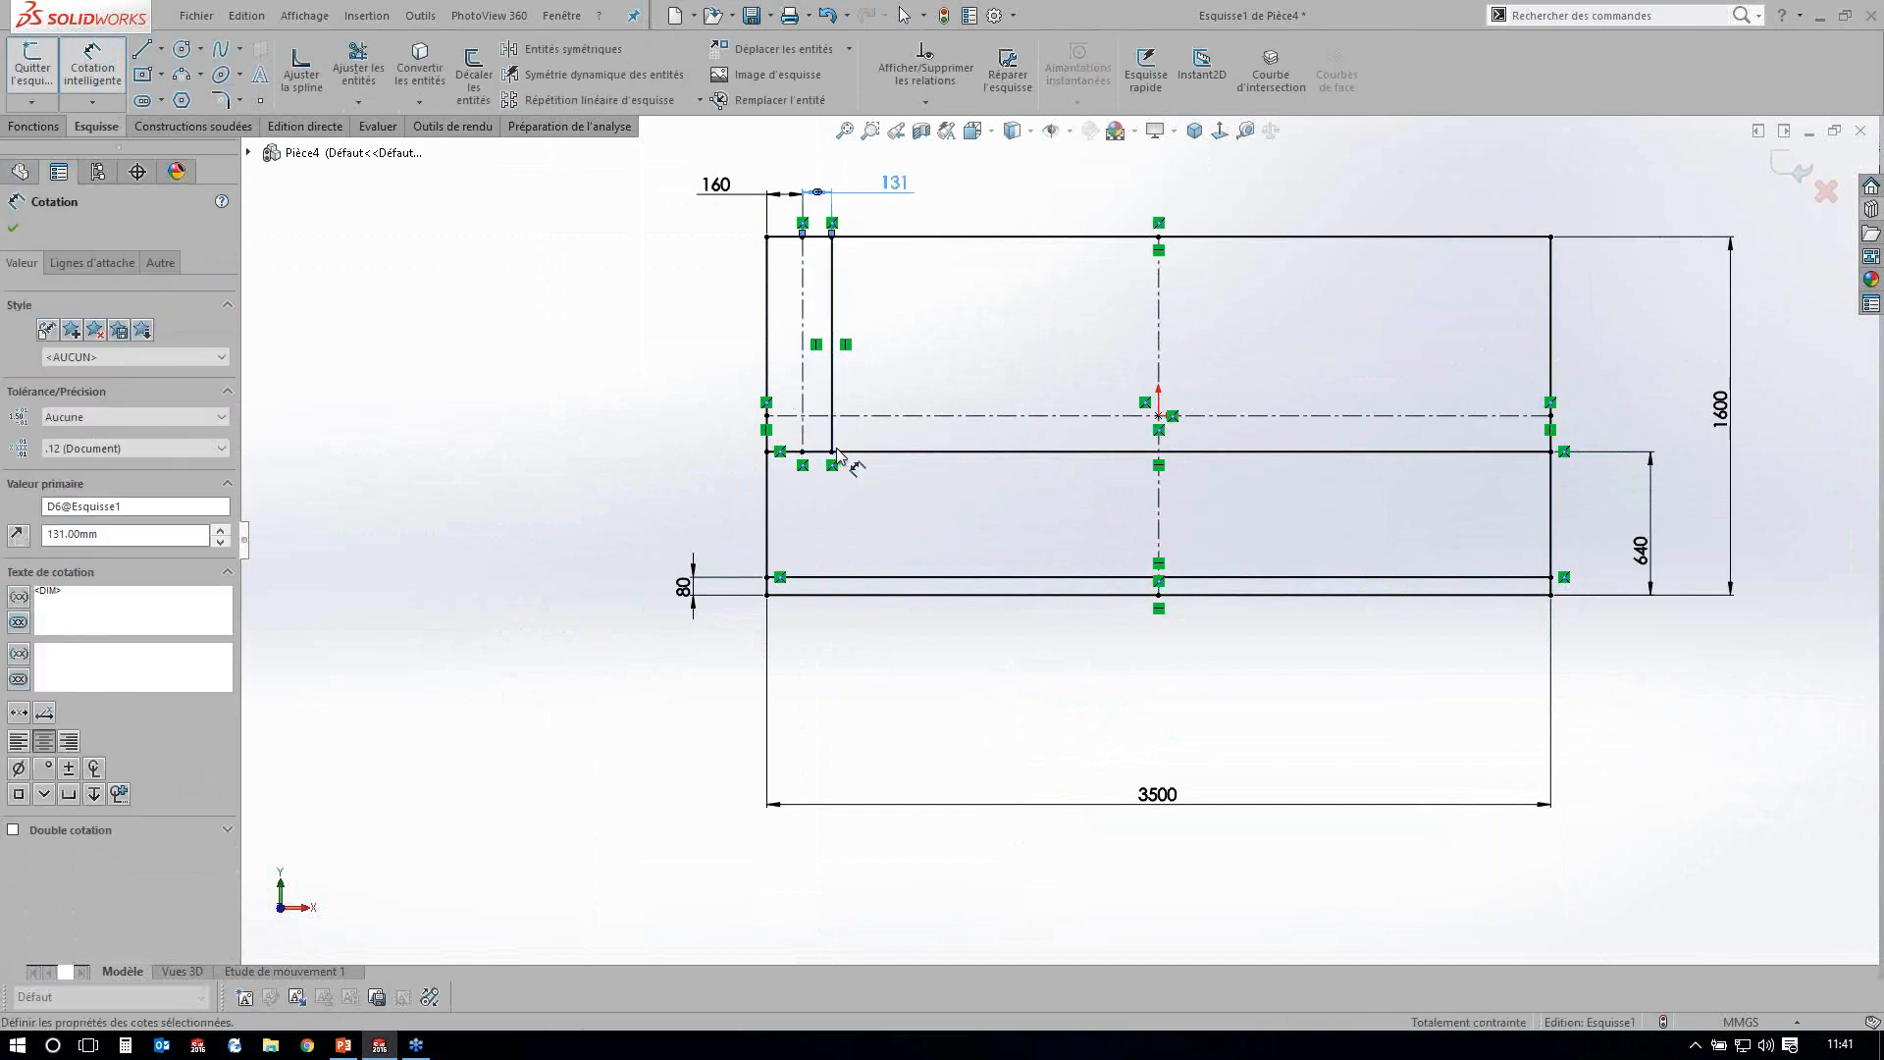
key(Escape)
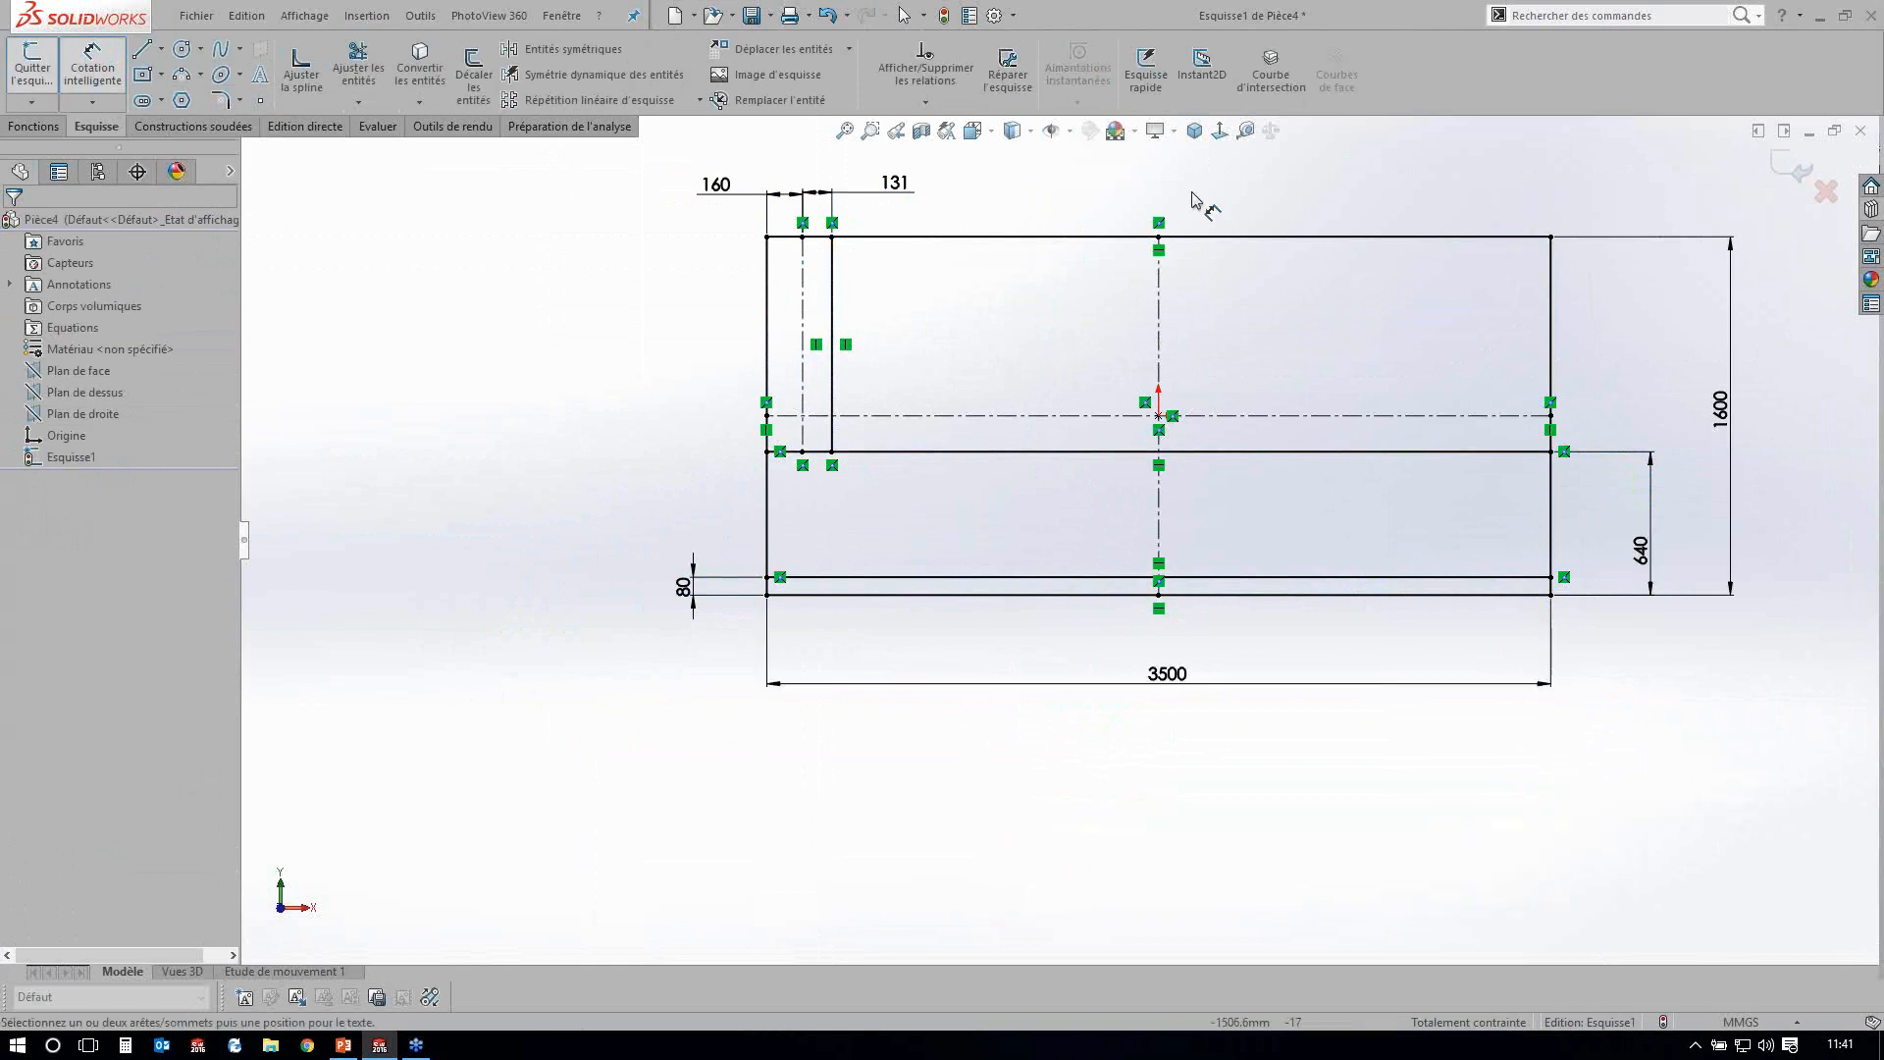
click(1794, 187)
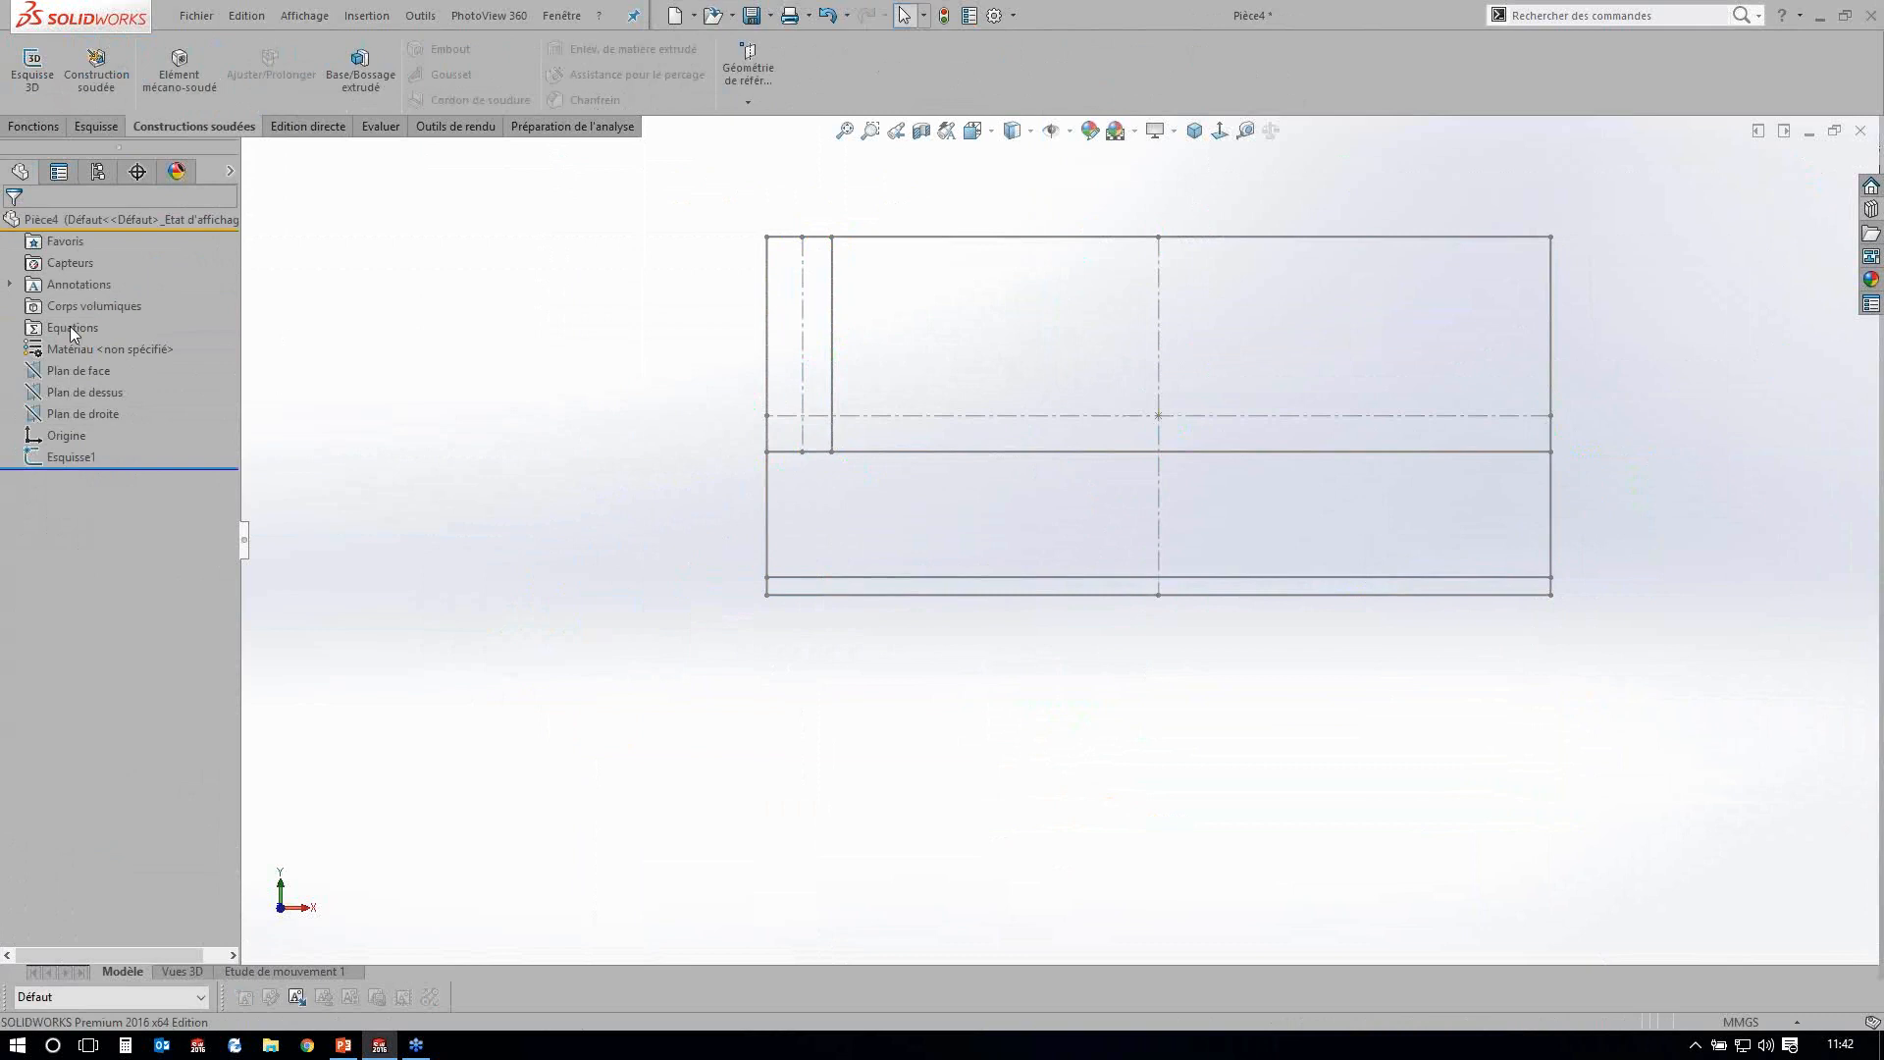
Check the show/hide setting for Equations in the FeatureManager tree options.
right_click(198, 331)
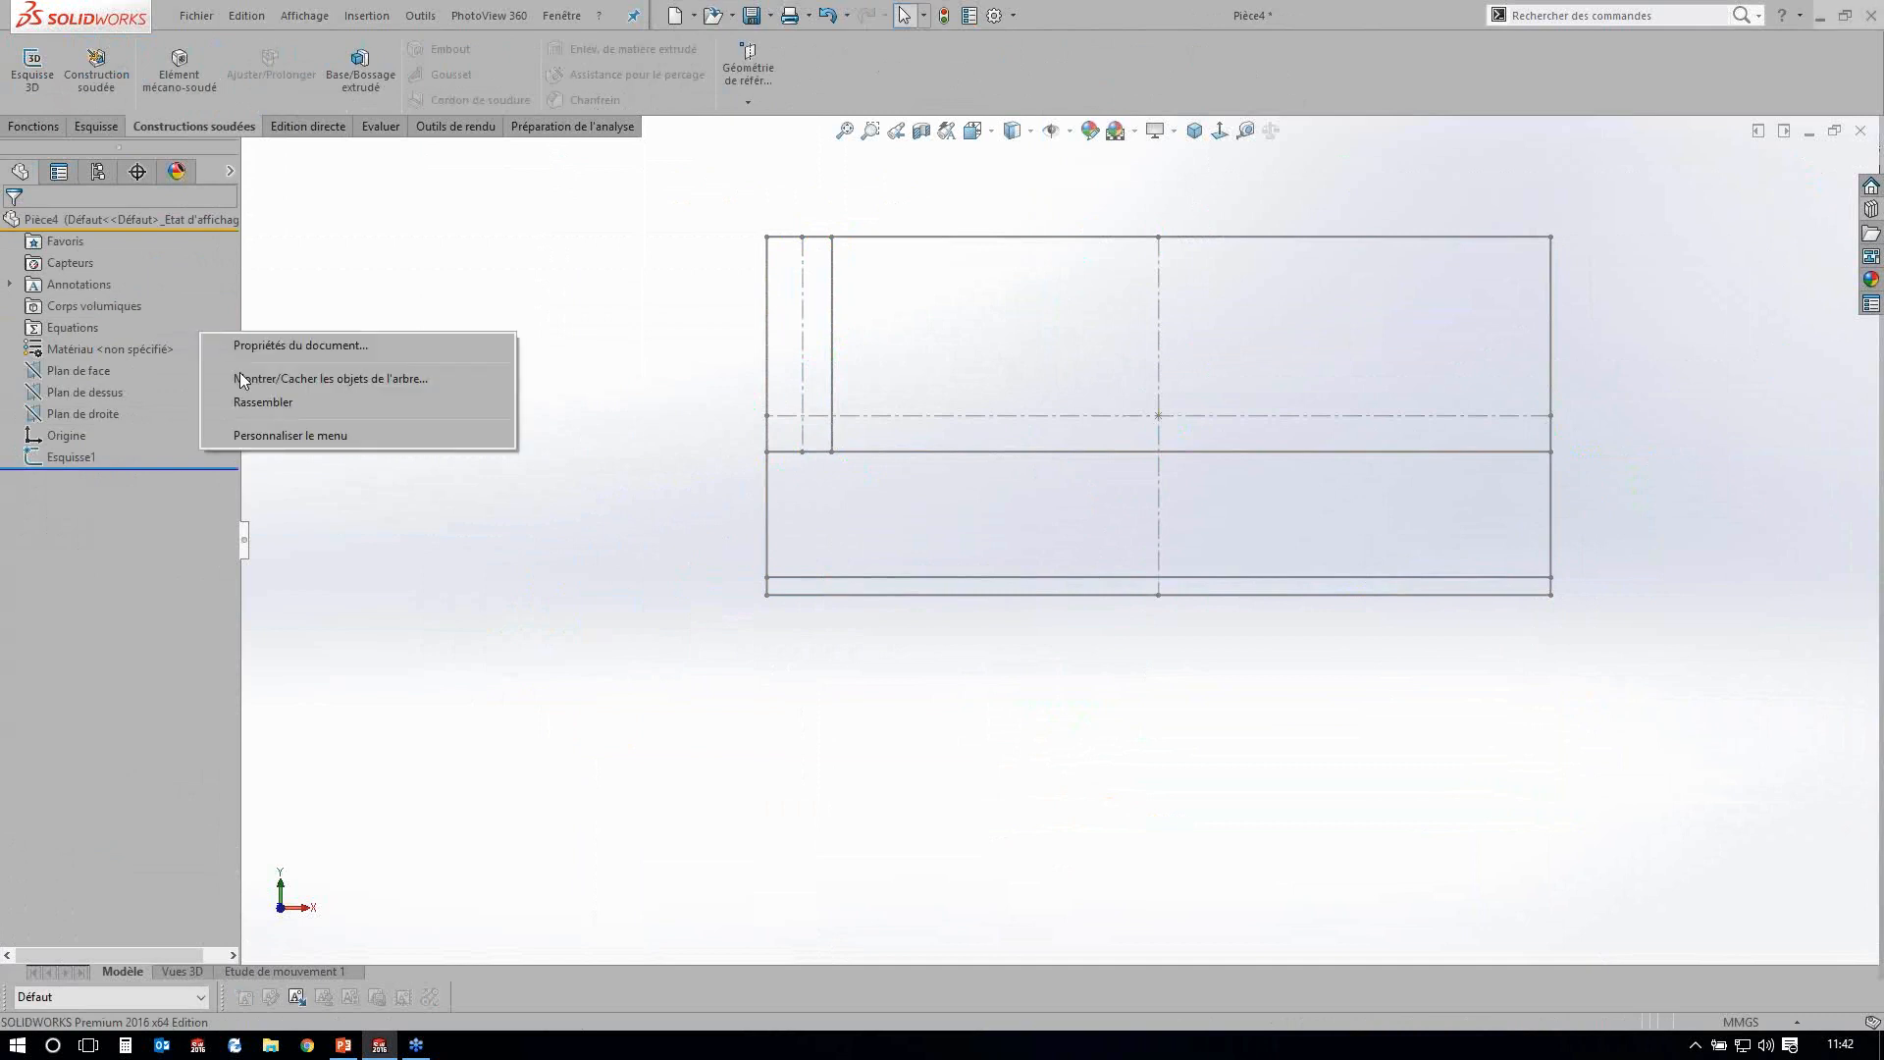
click(239, 375)
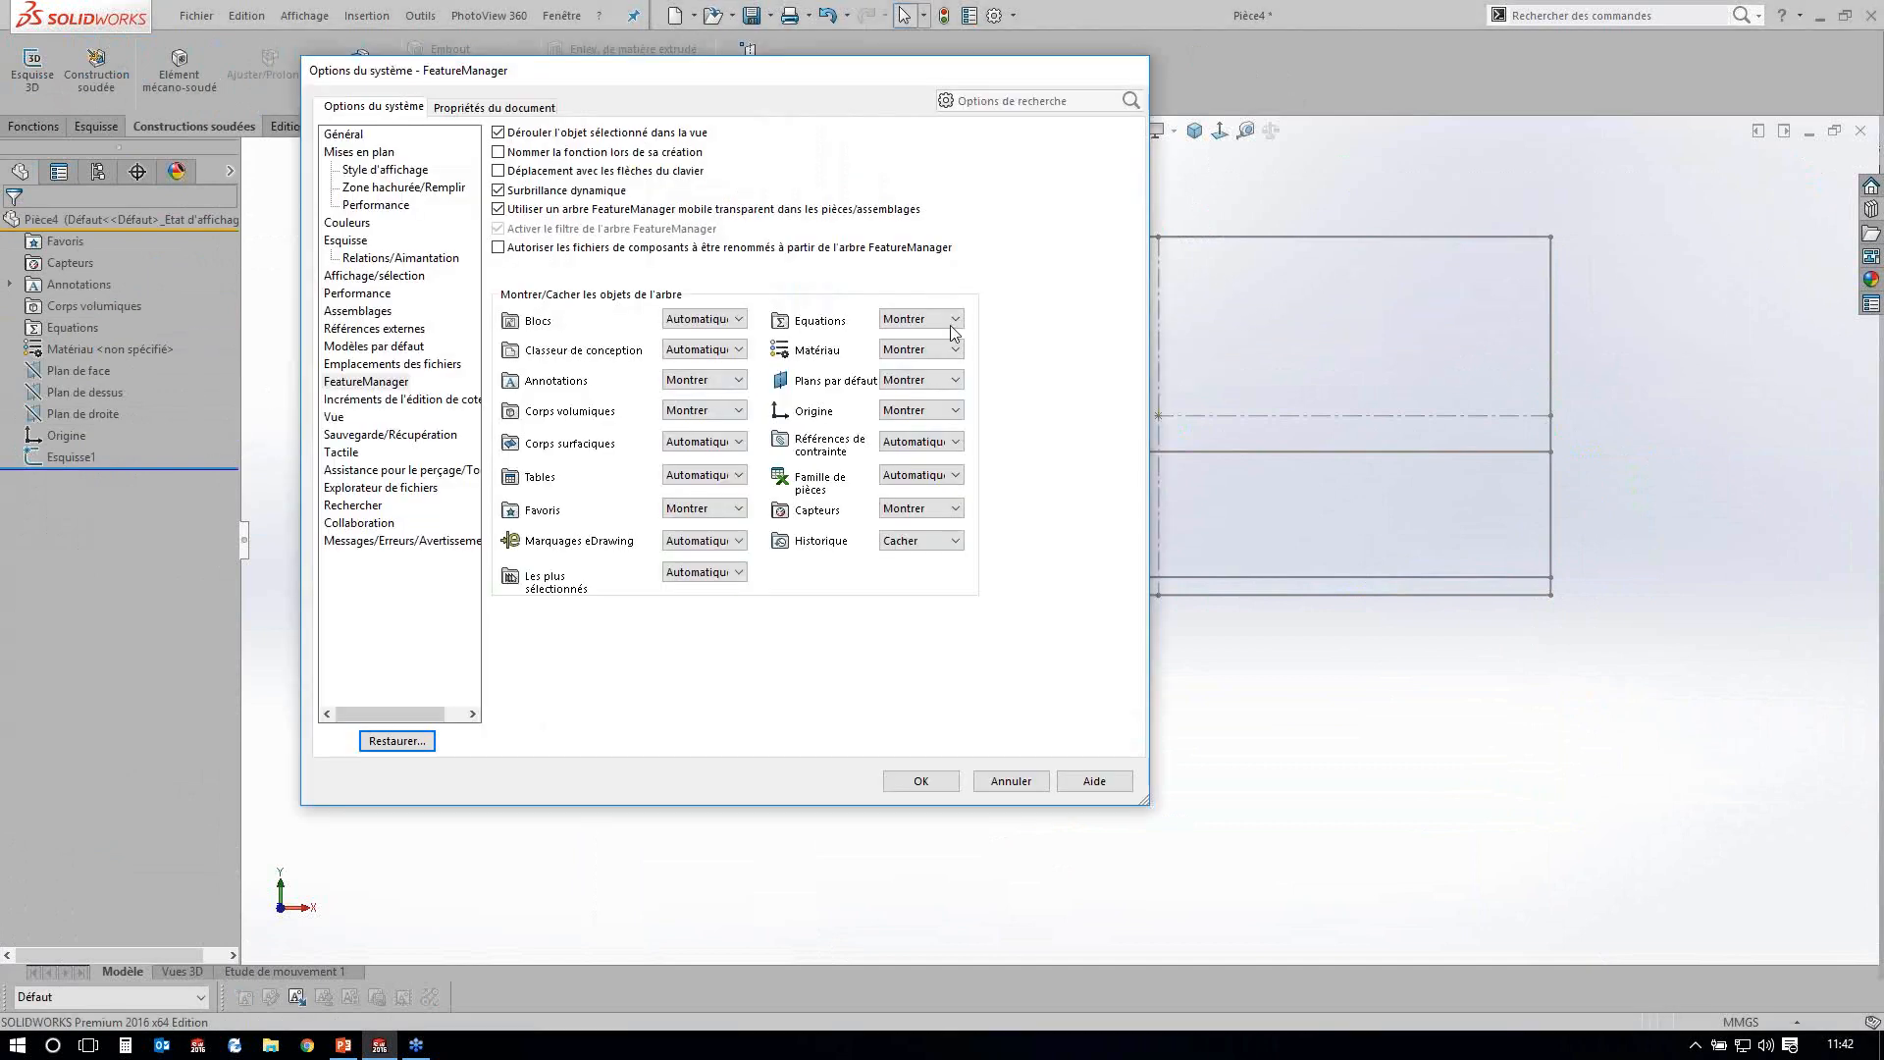
click(951, 781)
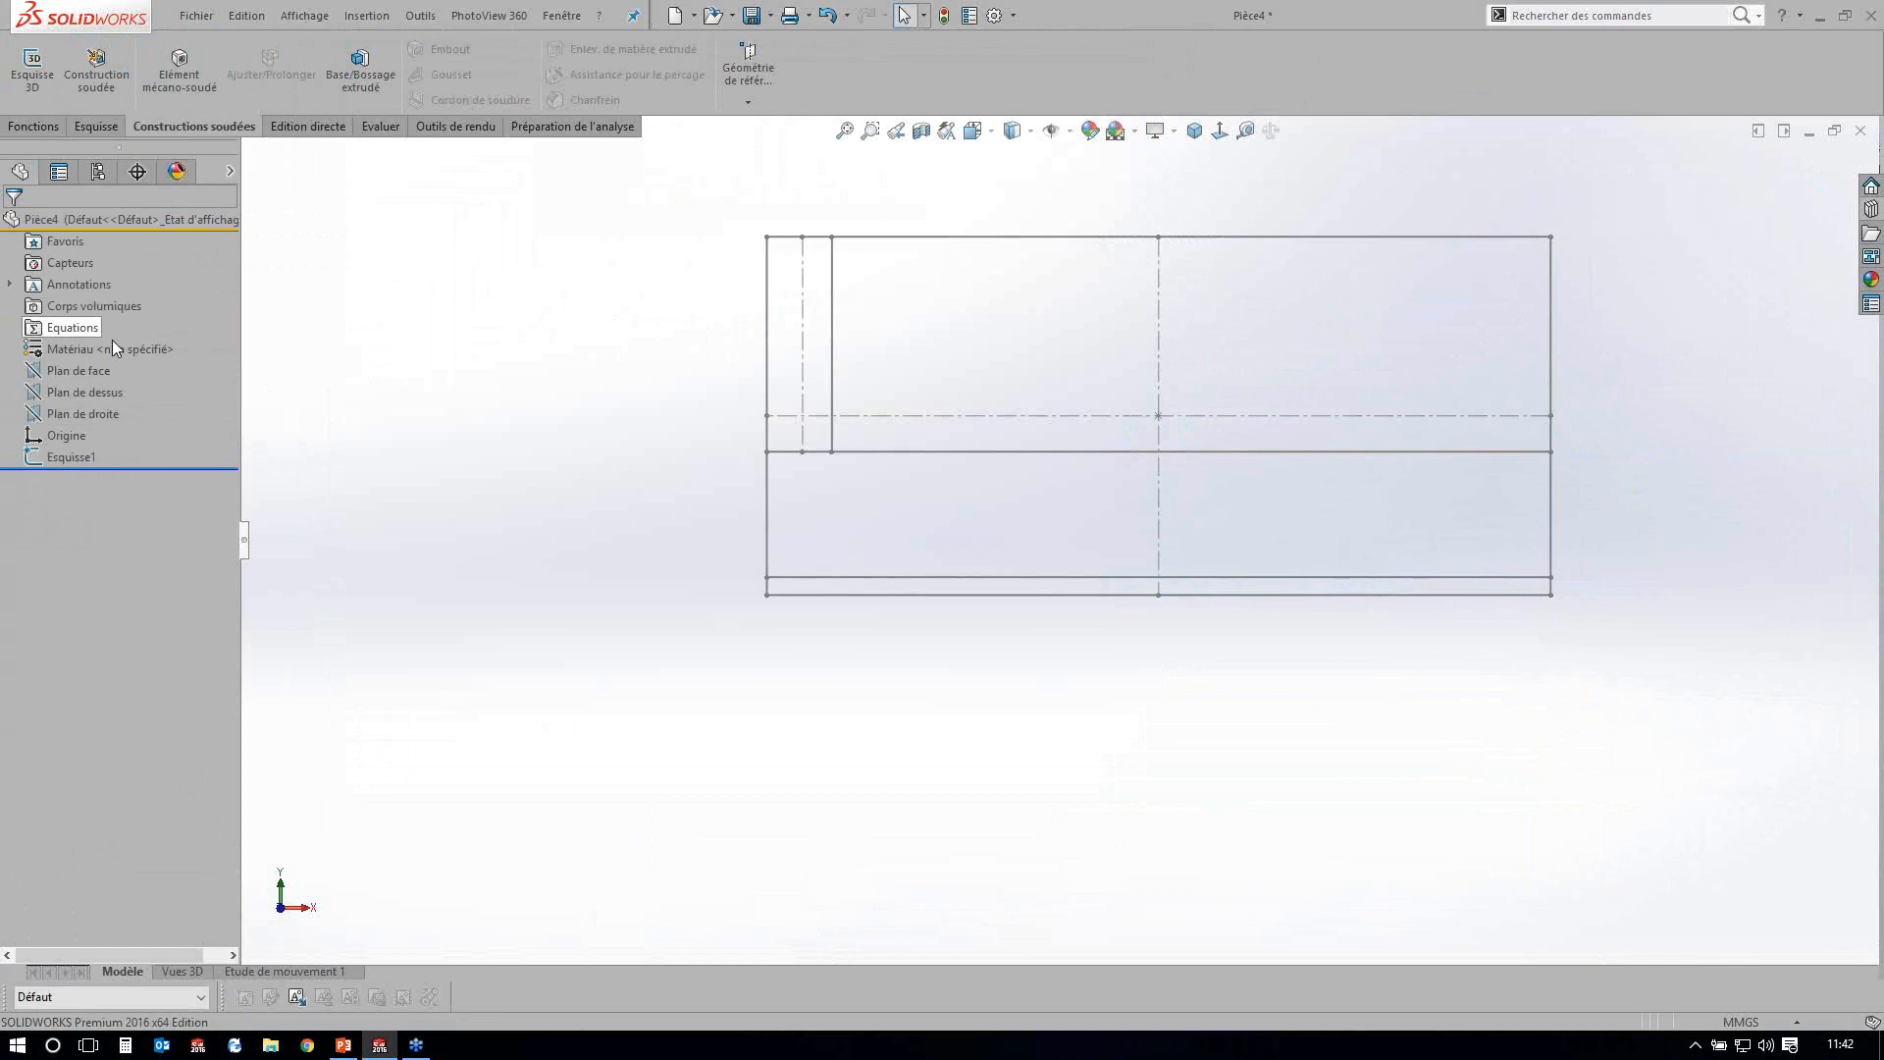
Open the equation manager and add a global variable LONGUEUR TOTALE equal to 3500.
right_click(112, 340)
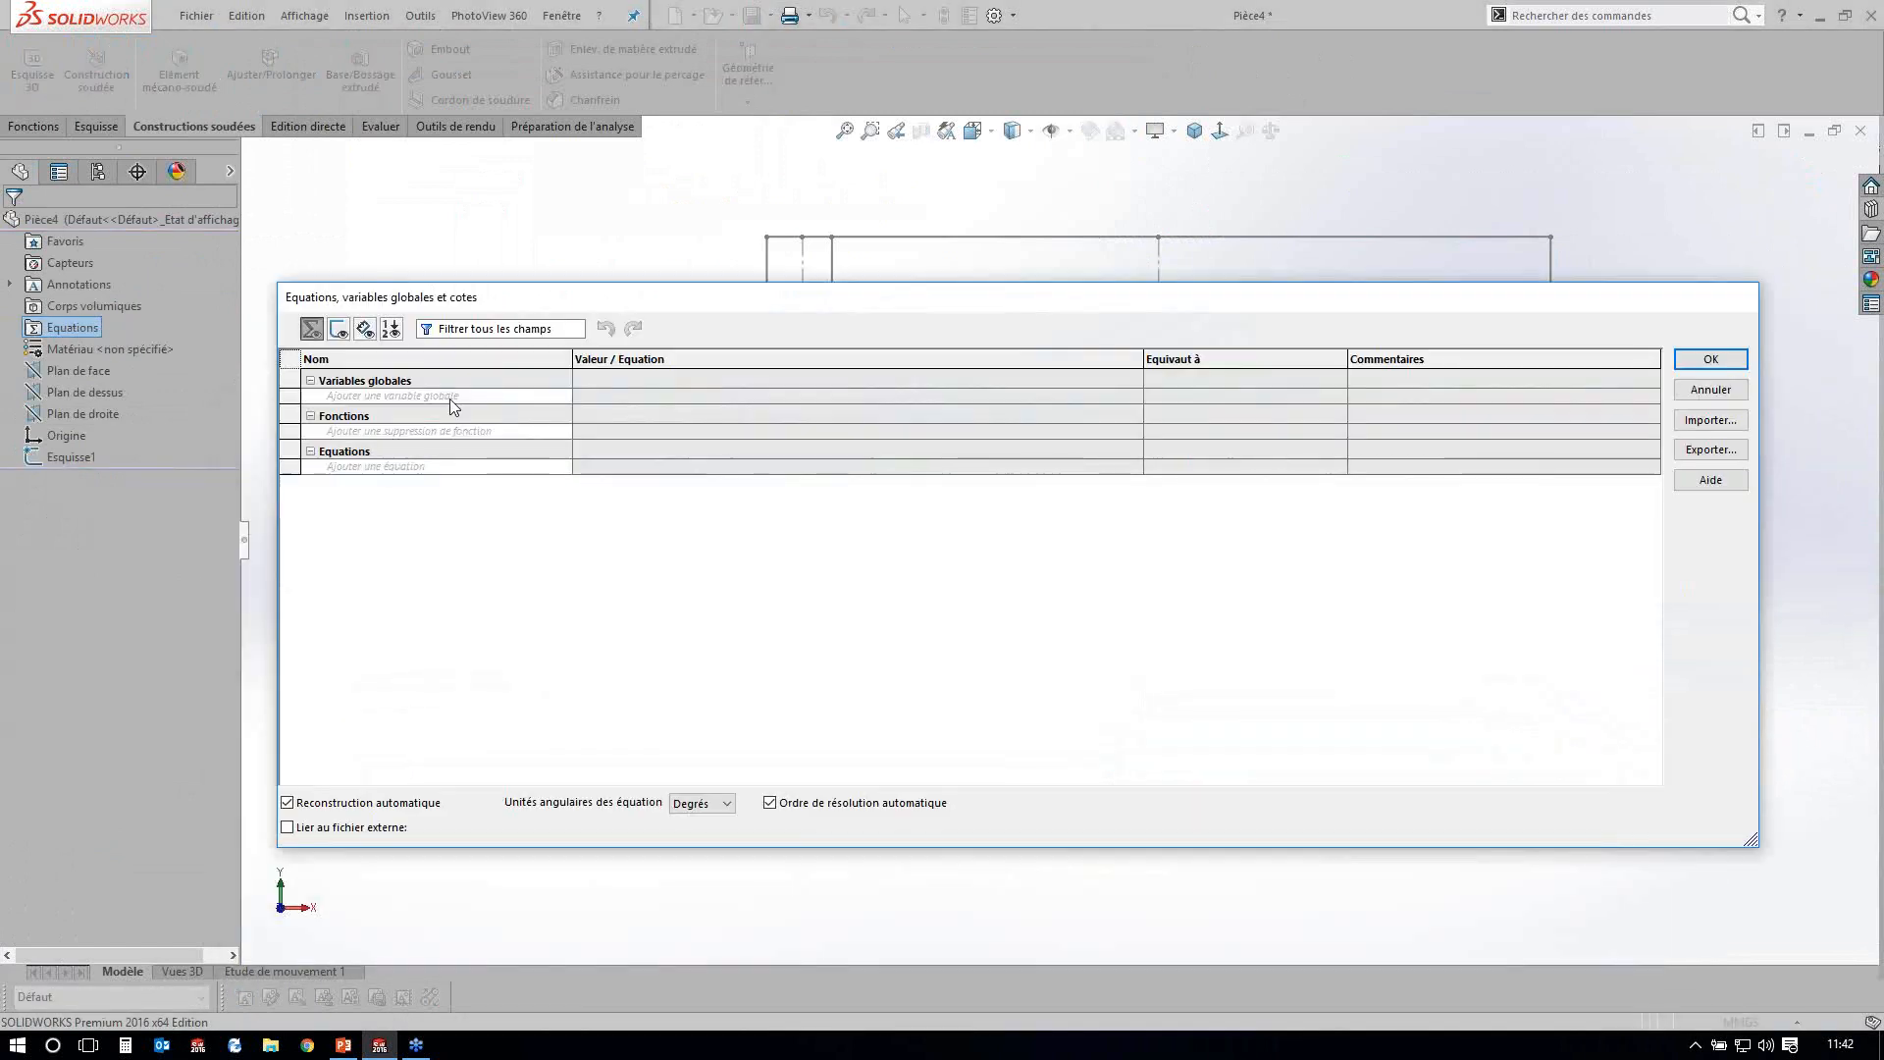
click(451, 397)
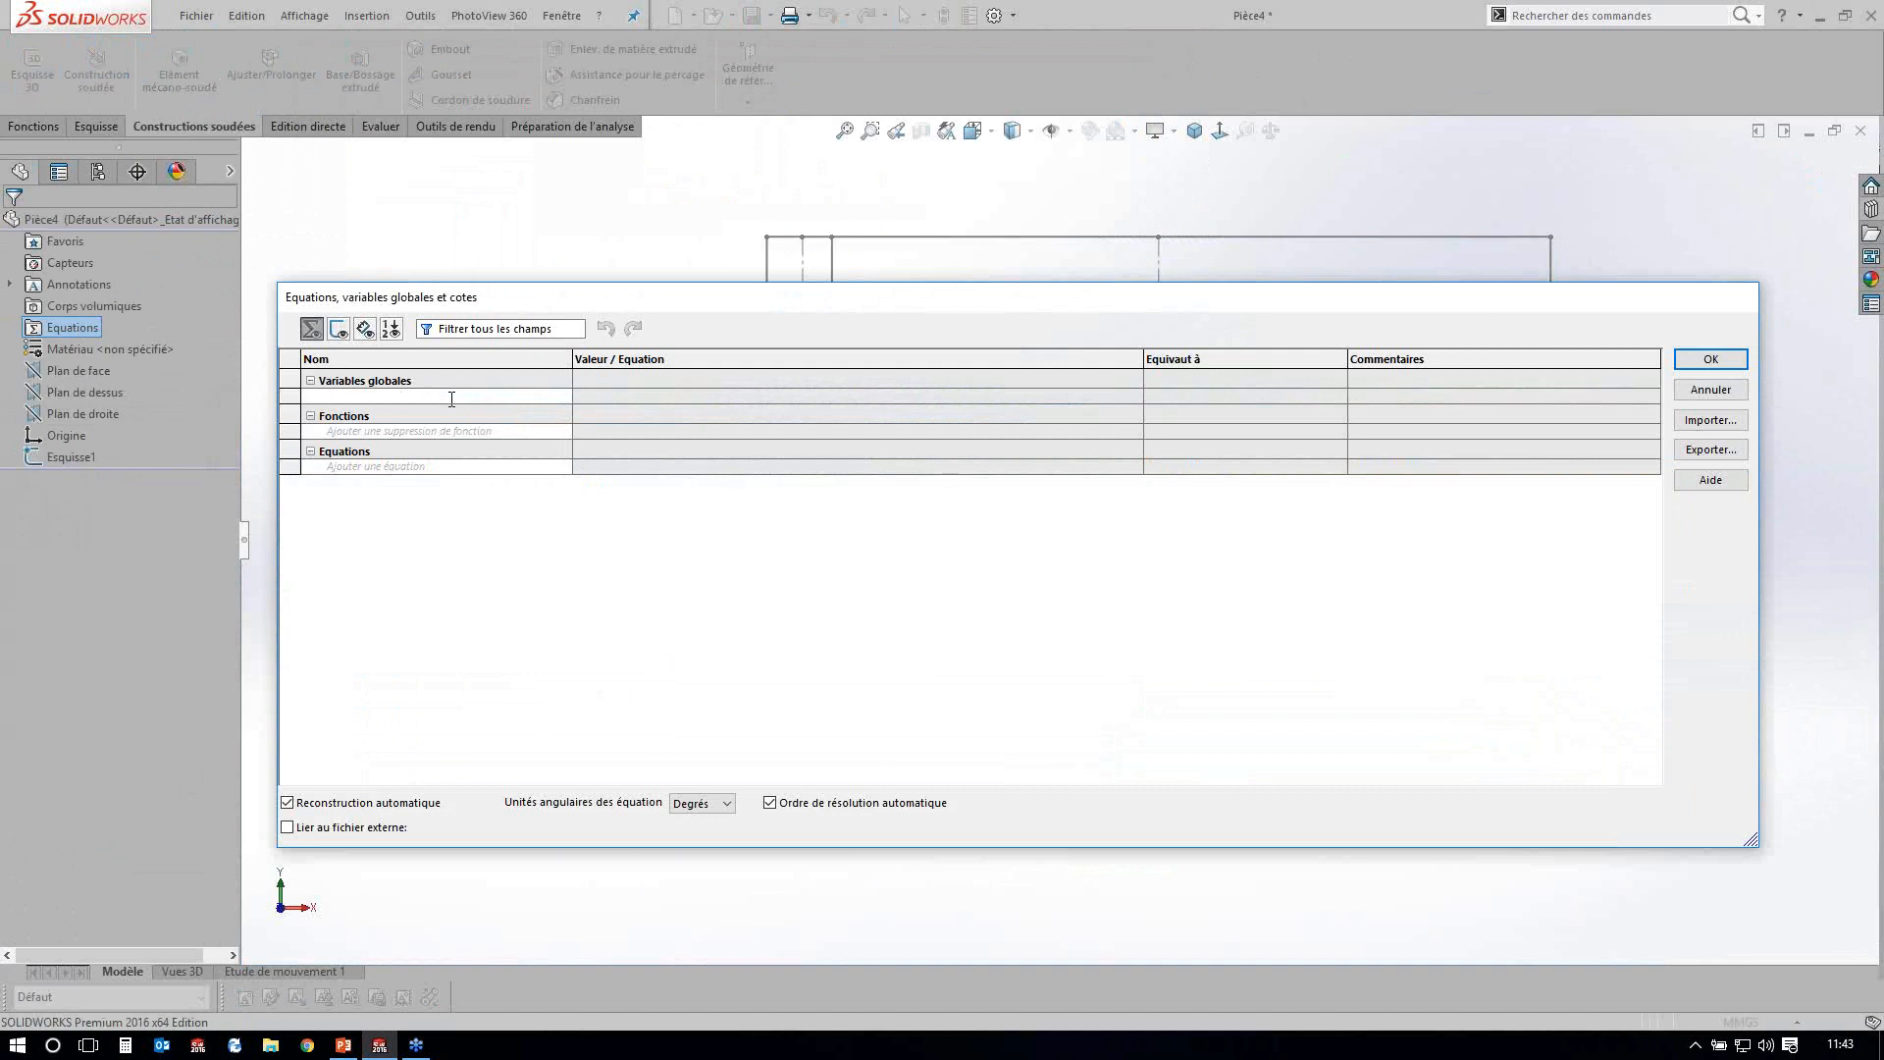
text(LONGUEUR TOTALE)
key(Tab)
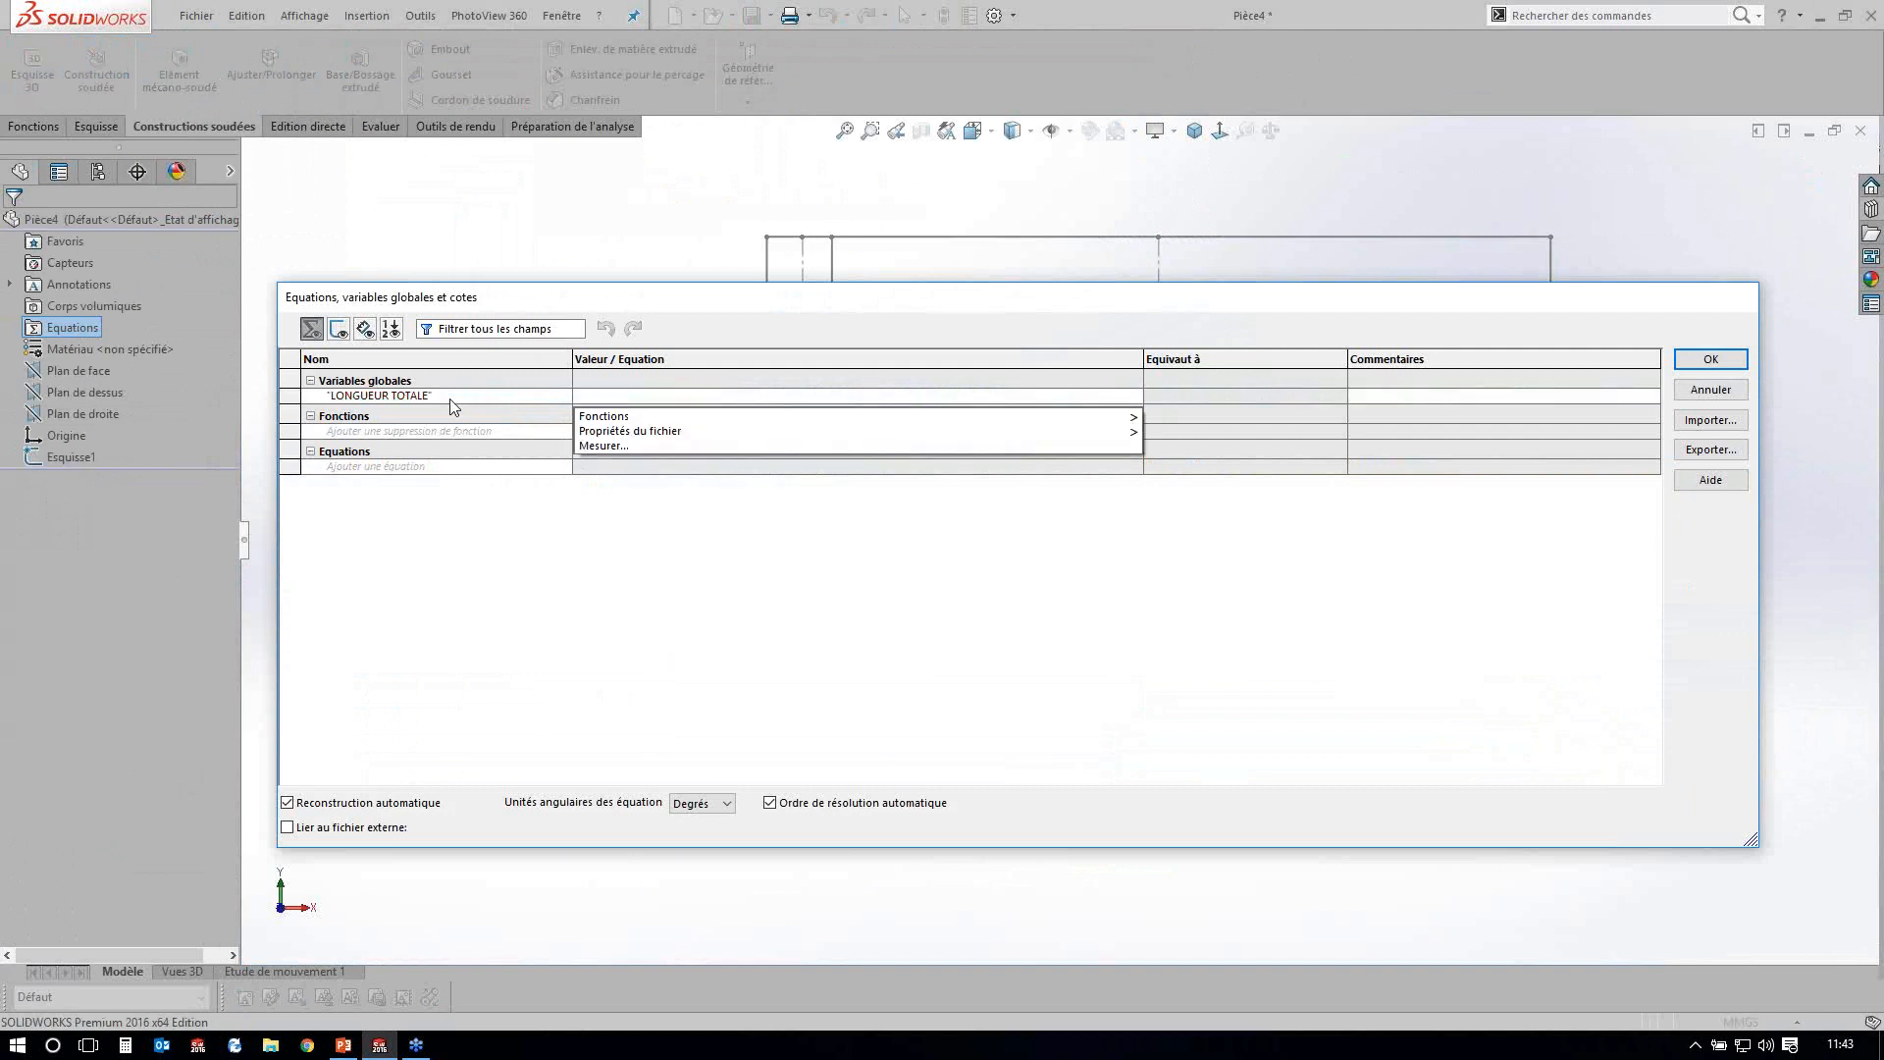
text(3500)
key(Return)
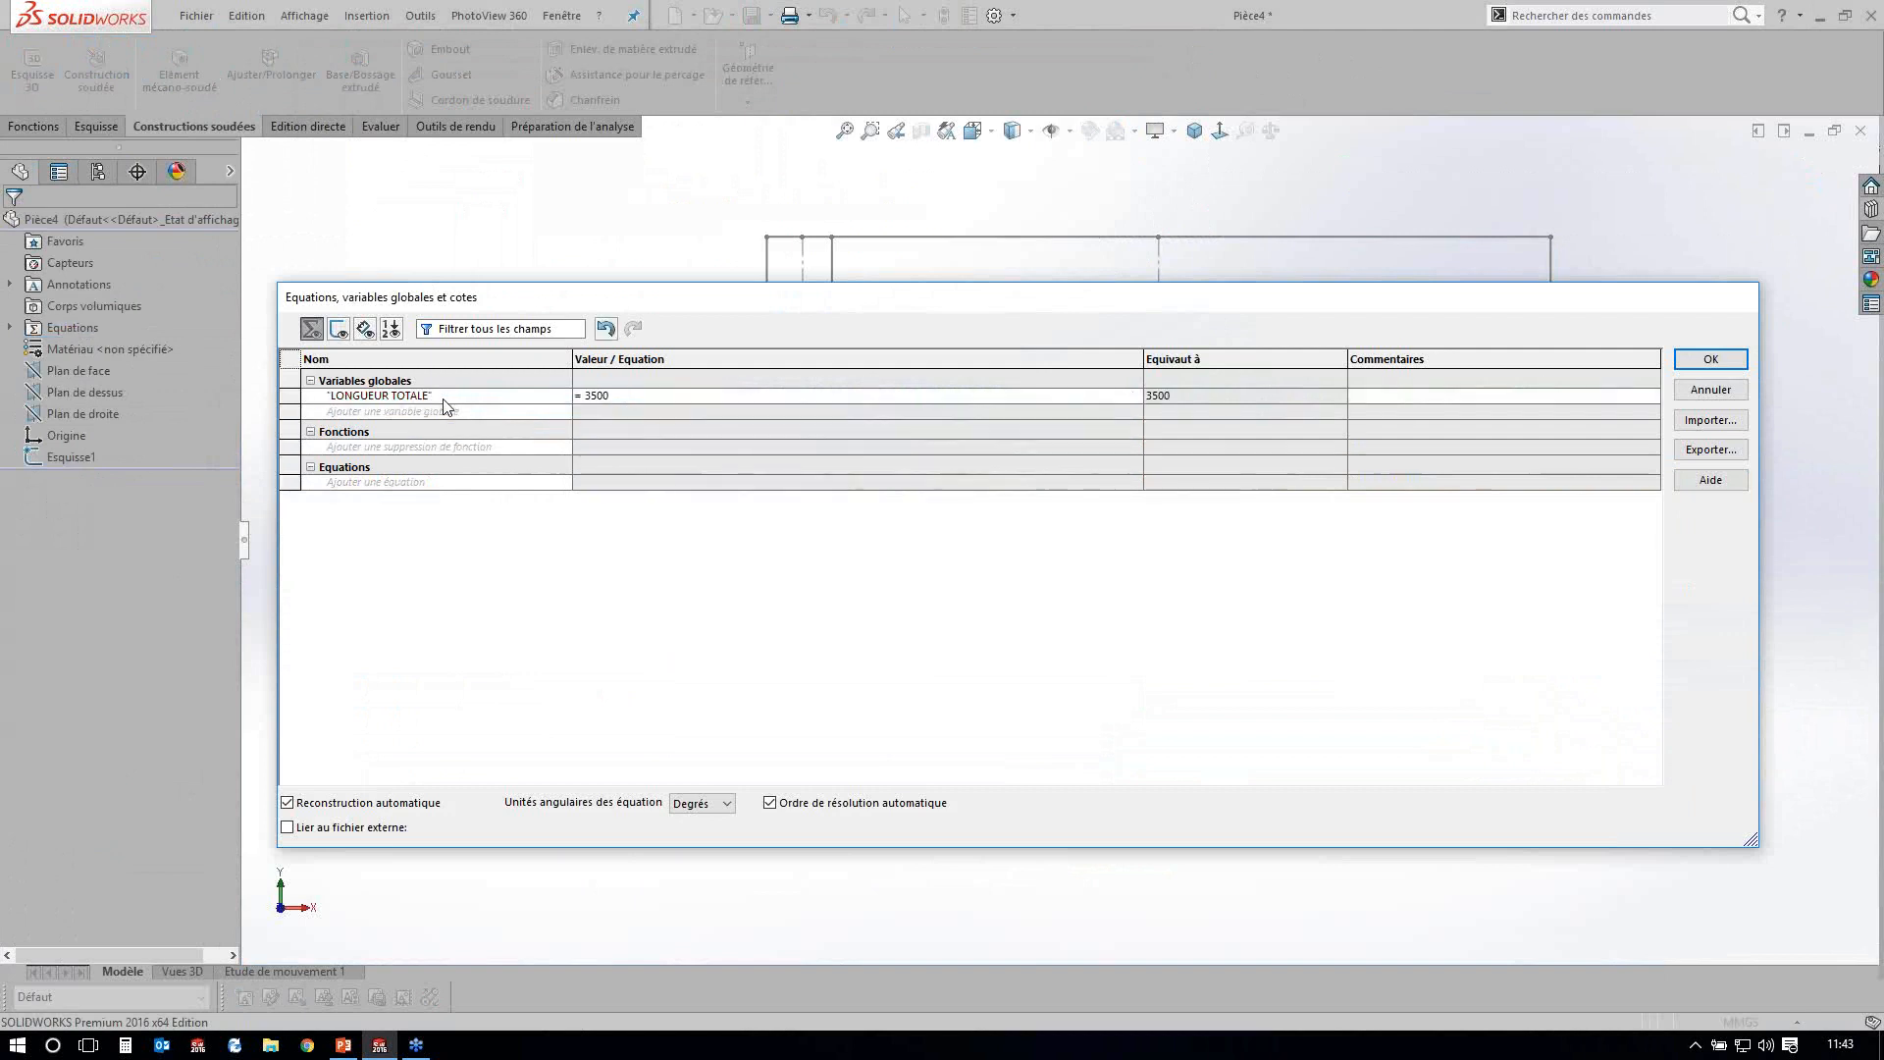
Add a global variable HAUTEUR TOTALE equal to 1600.
click(444, 401)
text(HEUTE)
key(BackSpace)
key(BackSpace)
key(BackSpace)
key(BackSpace)
text(AUTEUR TOTALE)
key(Tab)
text(= 16)
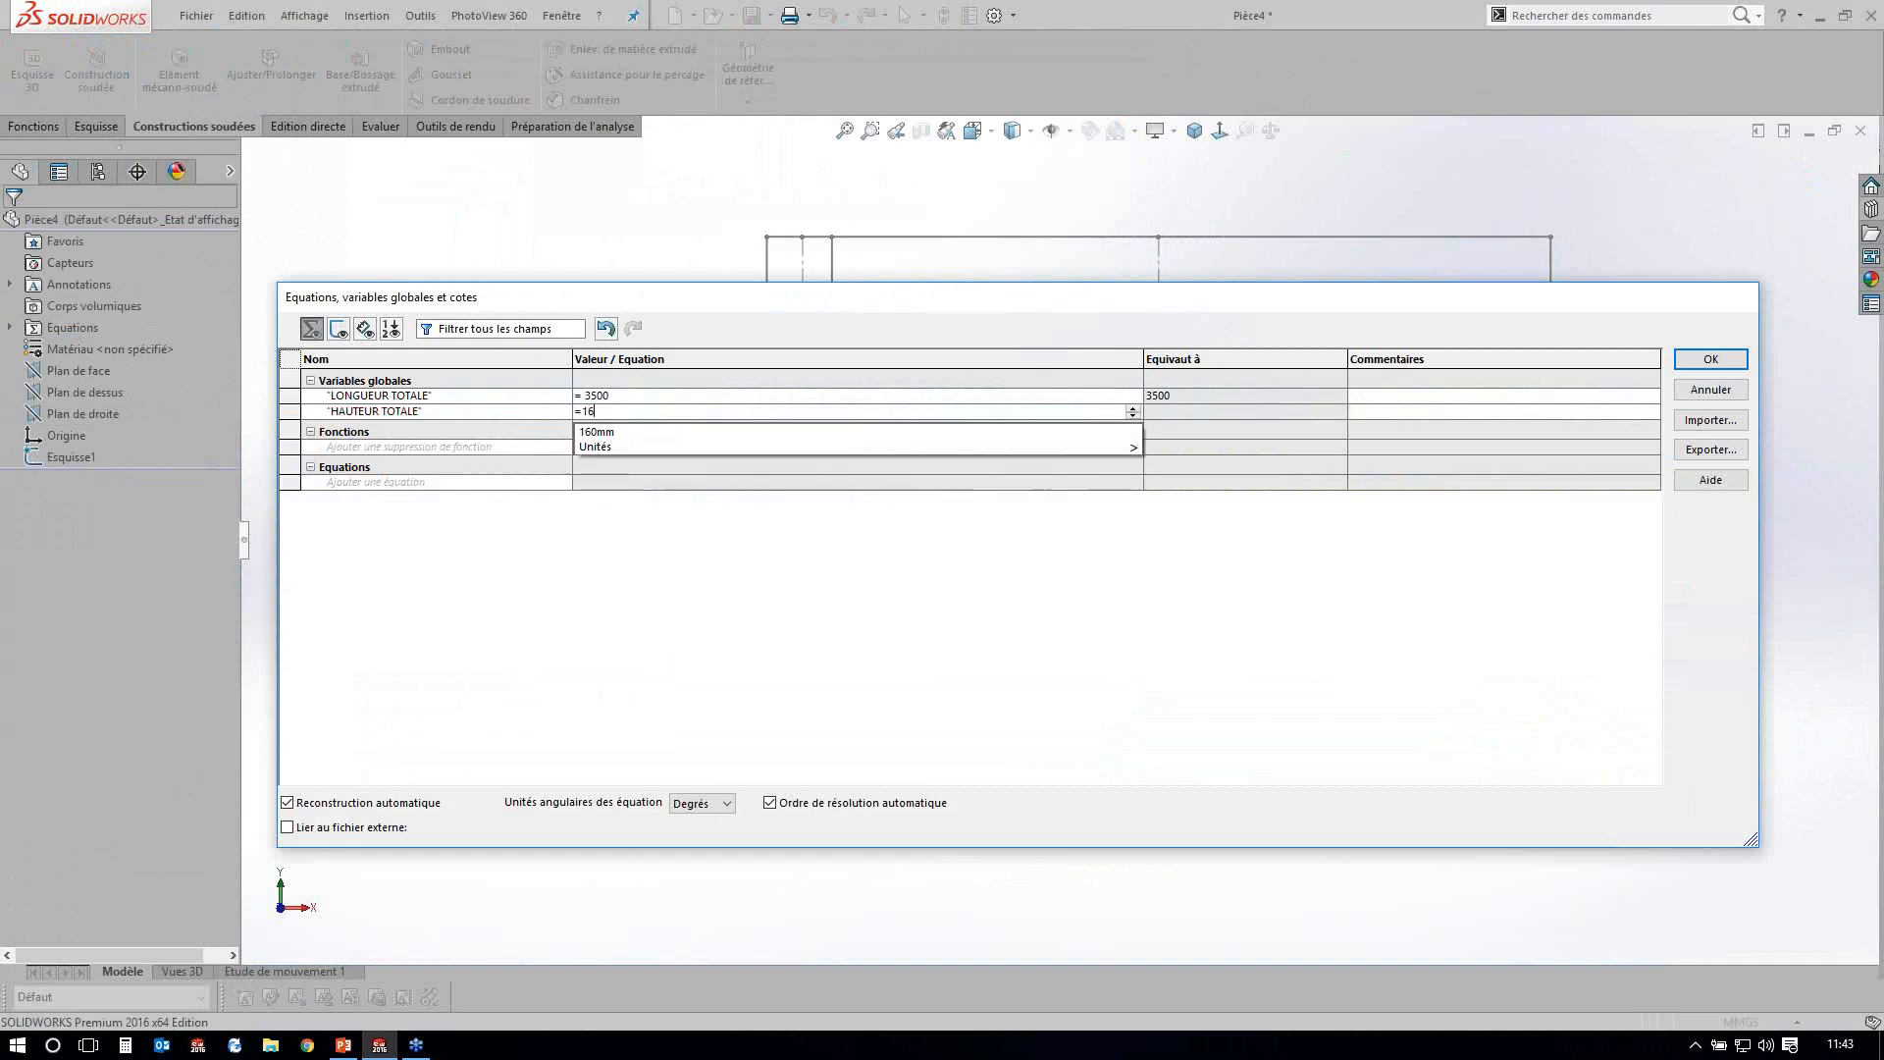
text(00)
key(Tab)
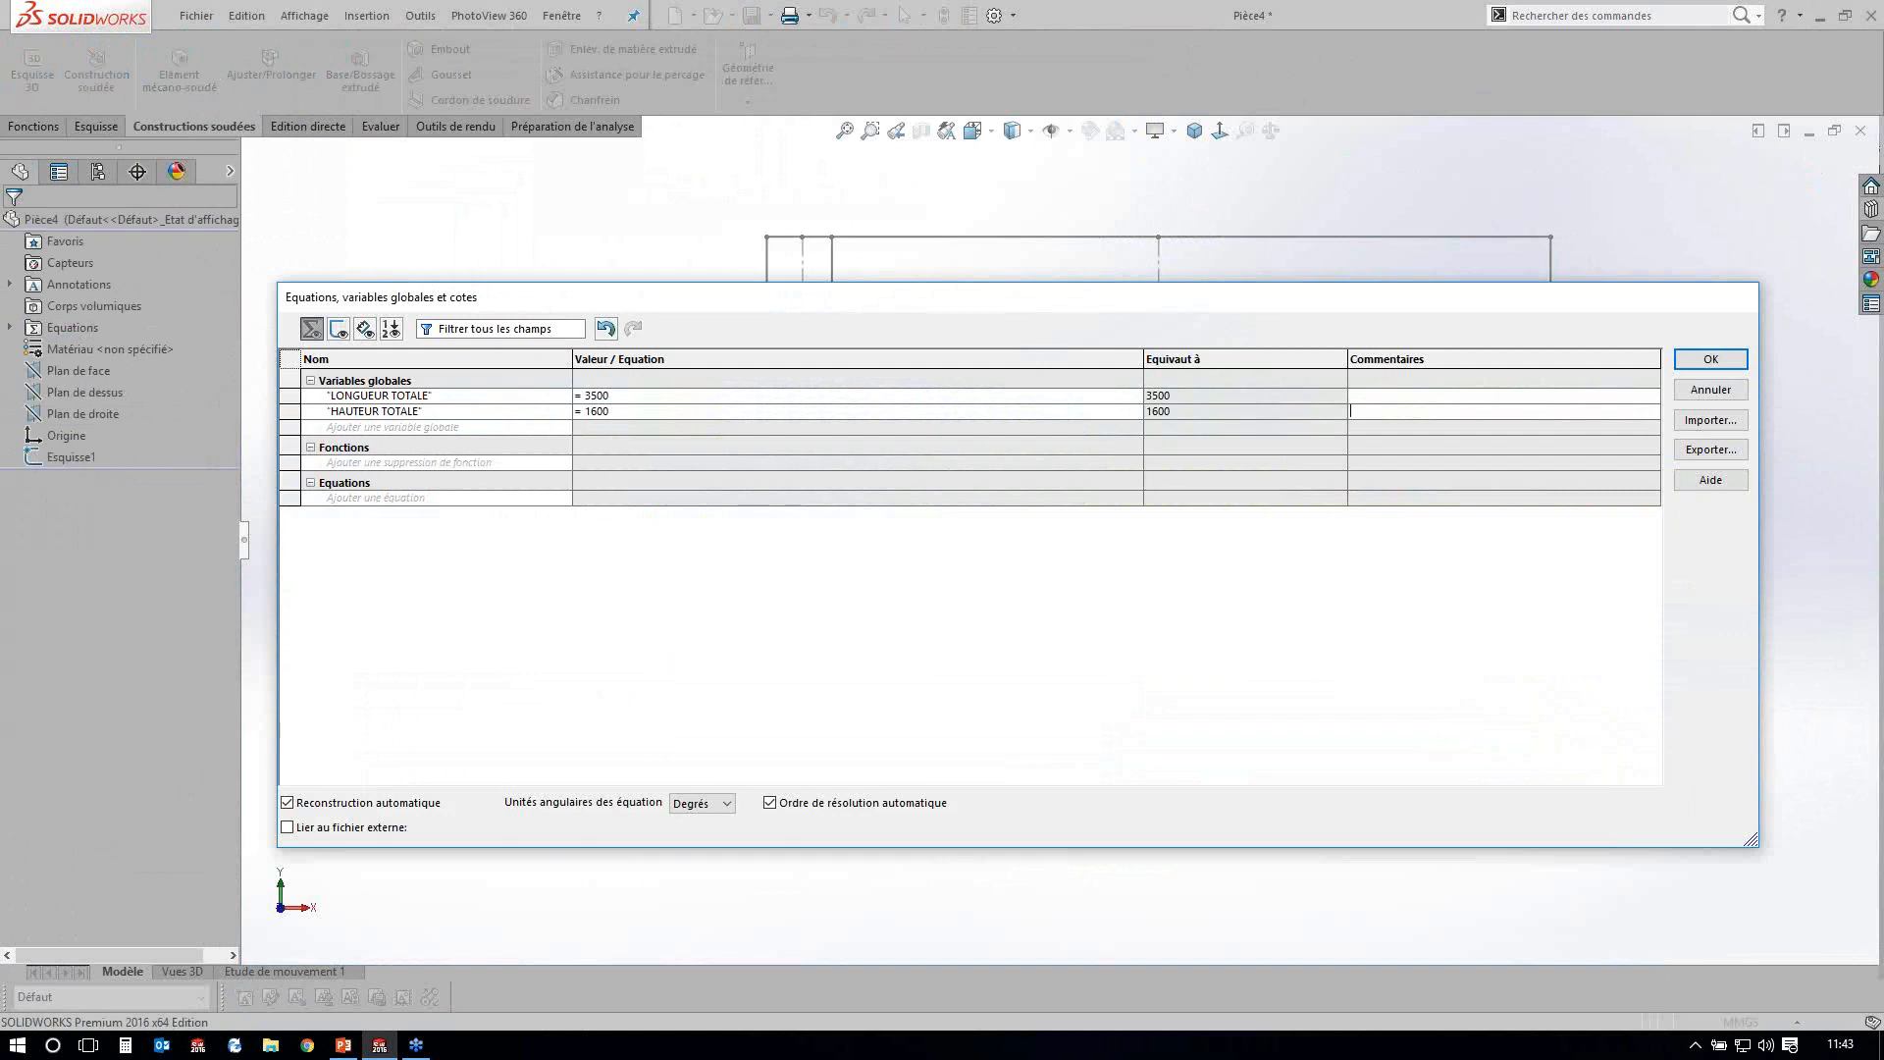
Add a global variable LARGEUR MONTANT equal to 160.
key(Tab)
text(LARGEUR MONTANT)
click(608, 430)
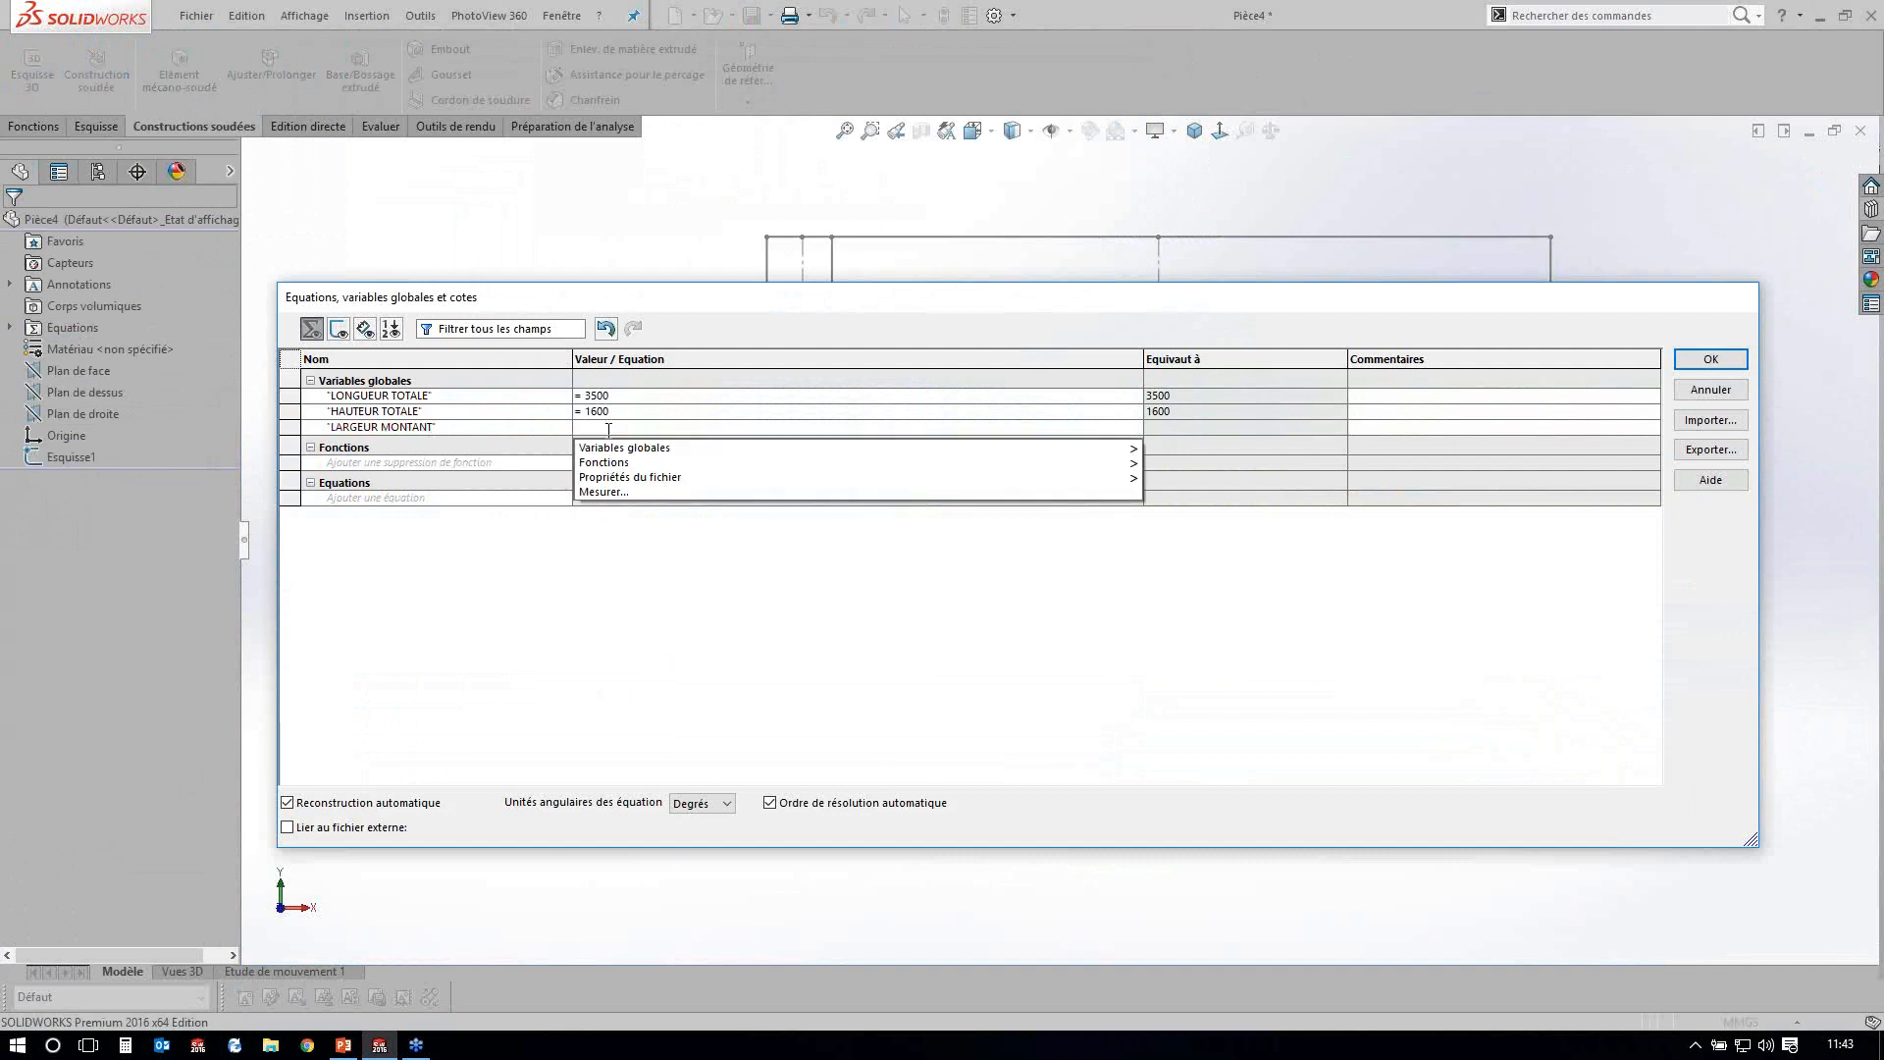
text(160)
key(Return)
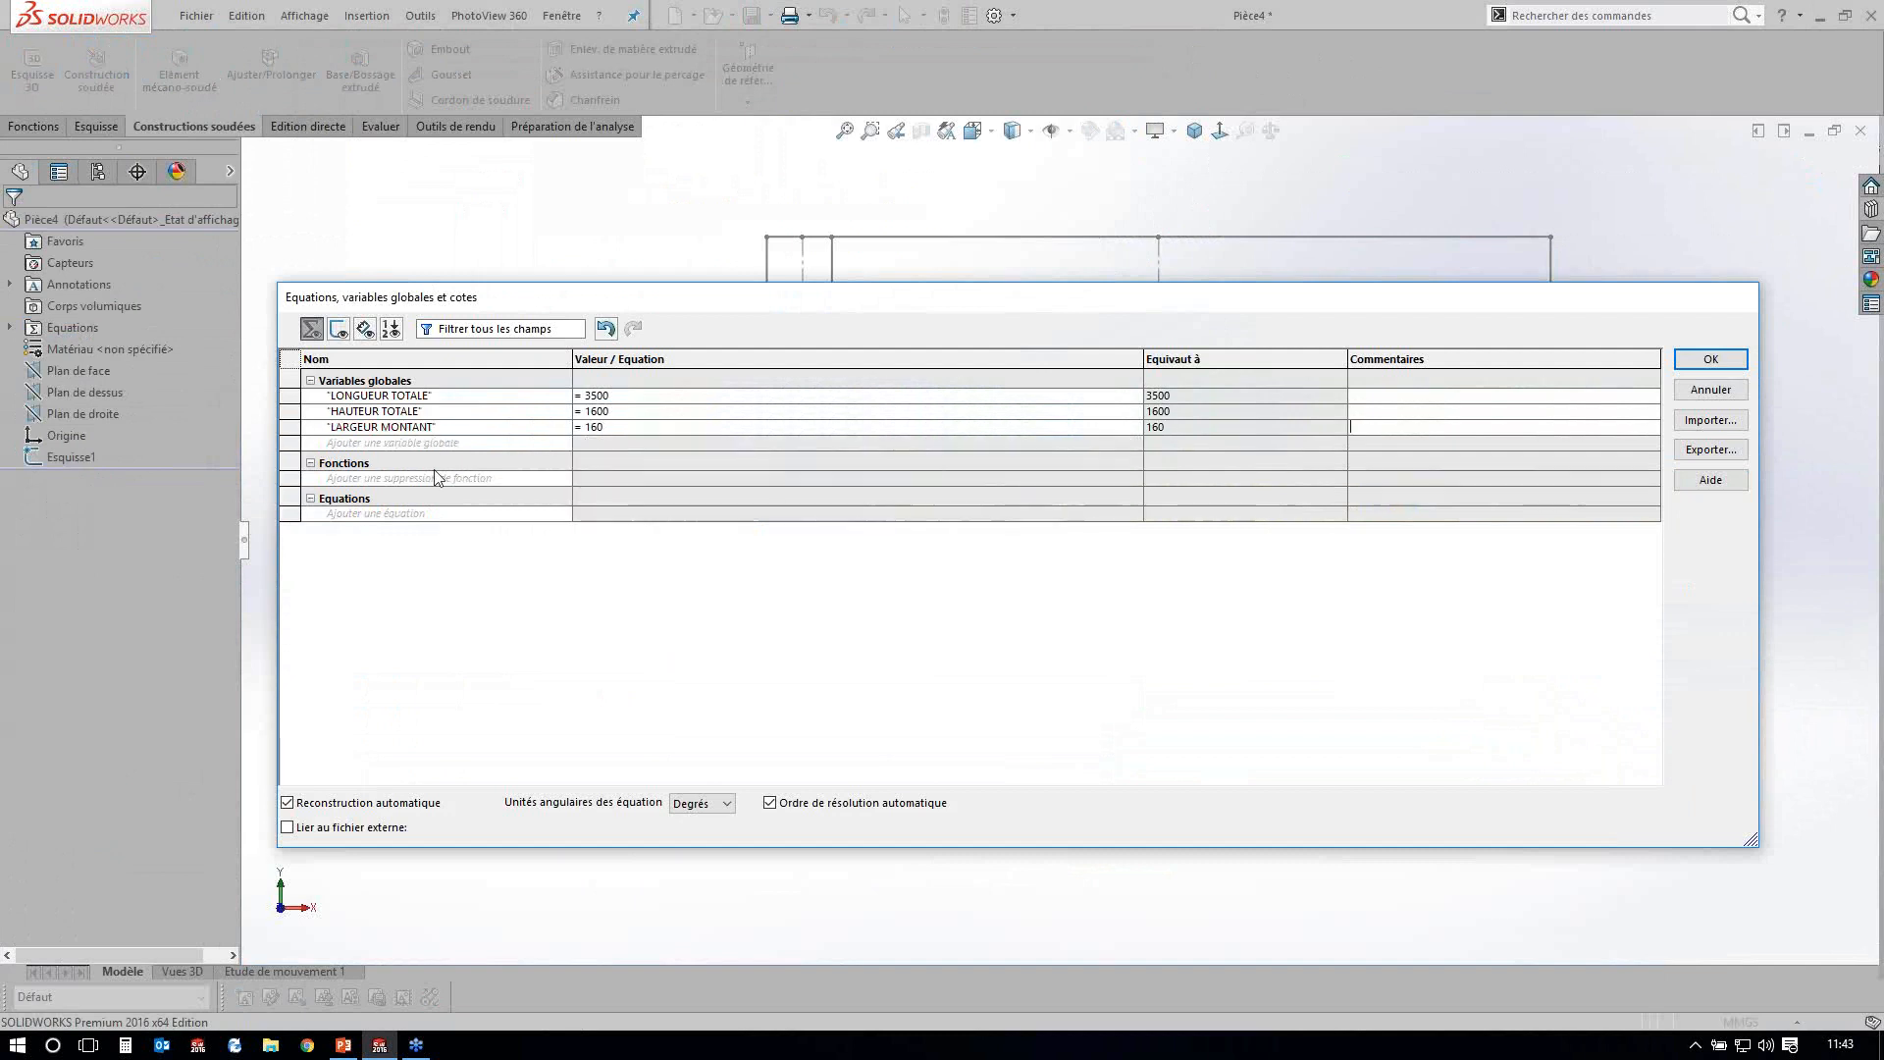
Add a global variable LARGEUR BARREAU equal to 80.
key(Return)
text(LARGEUR BARREAU)
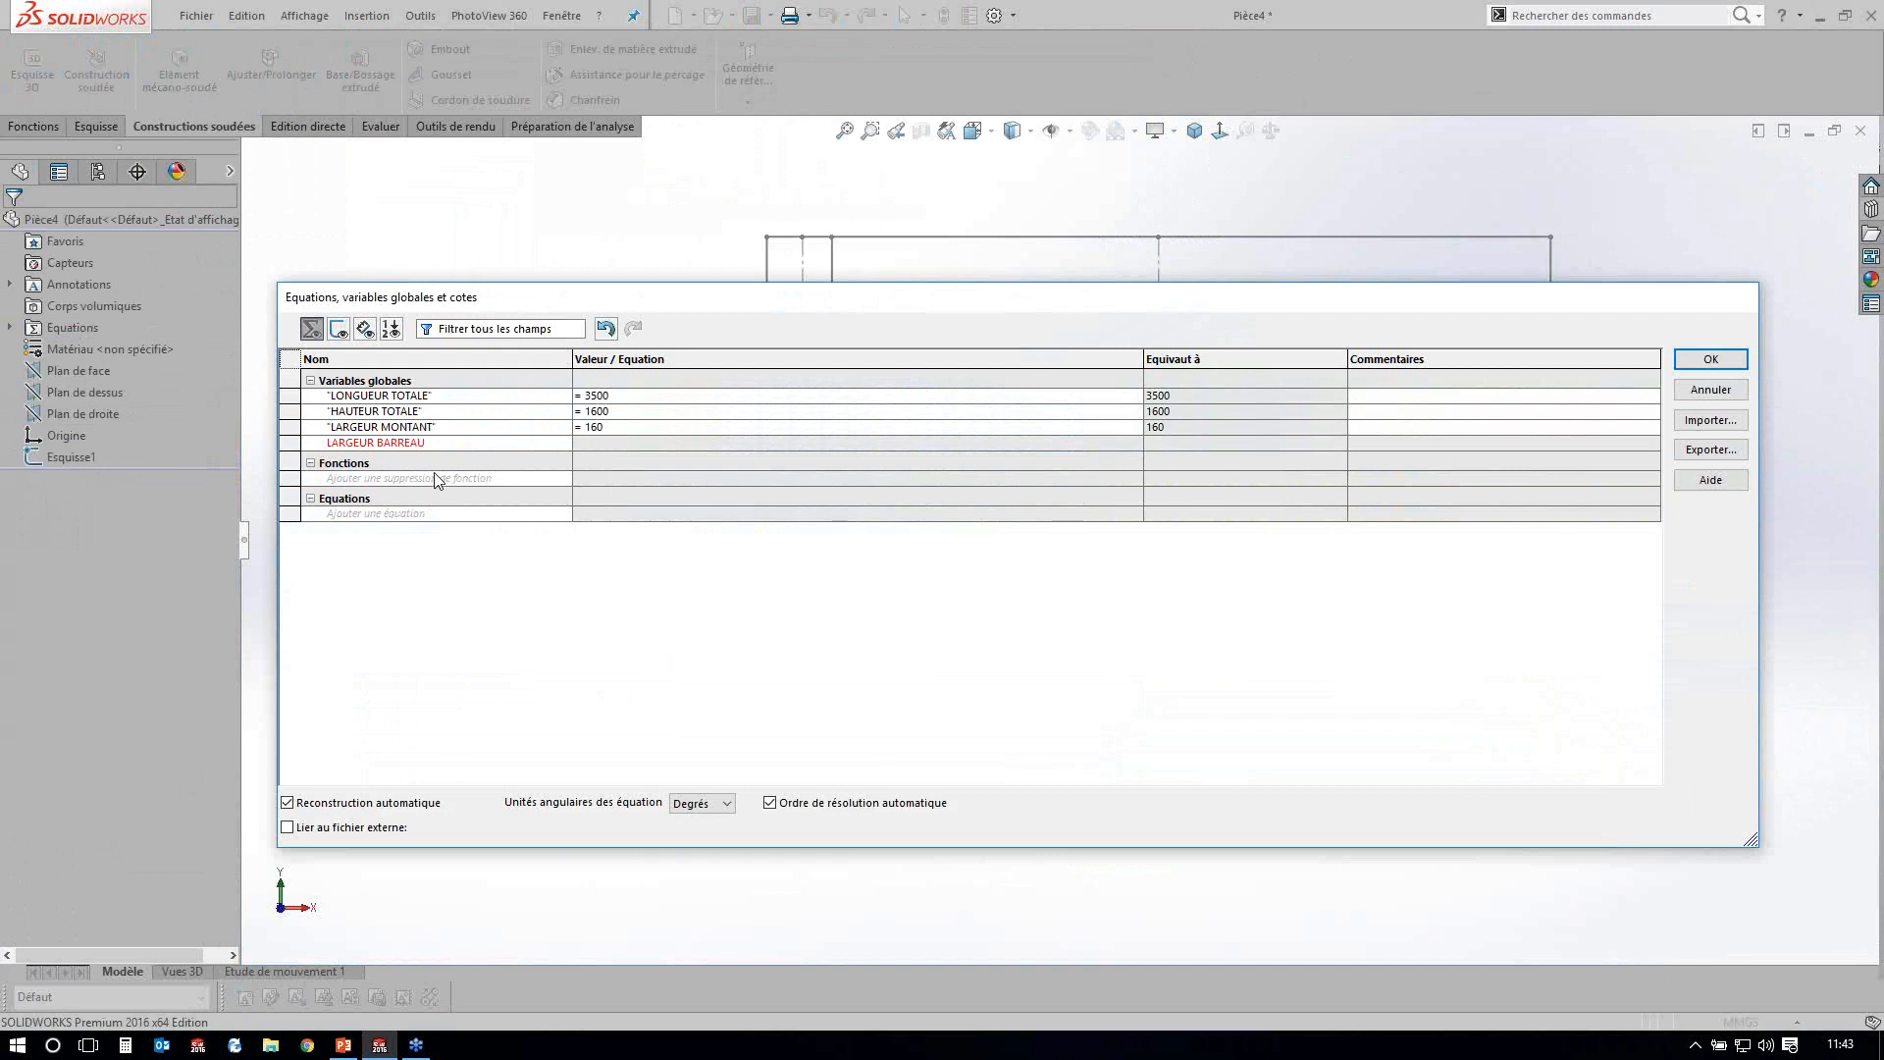
key(Tab)
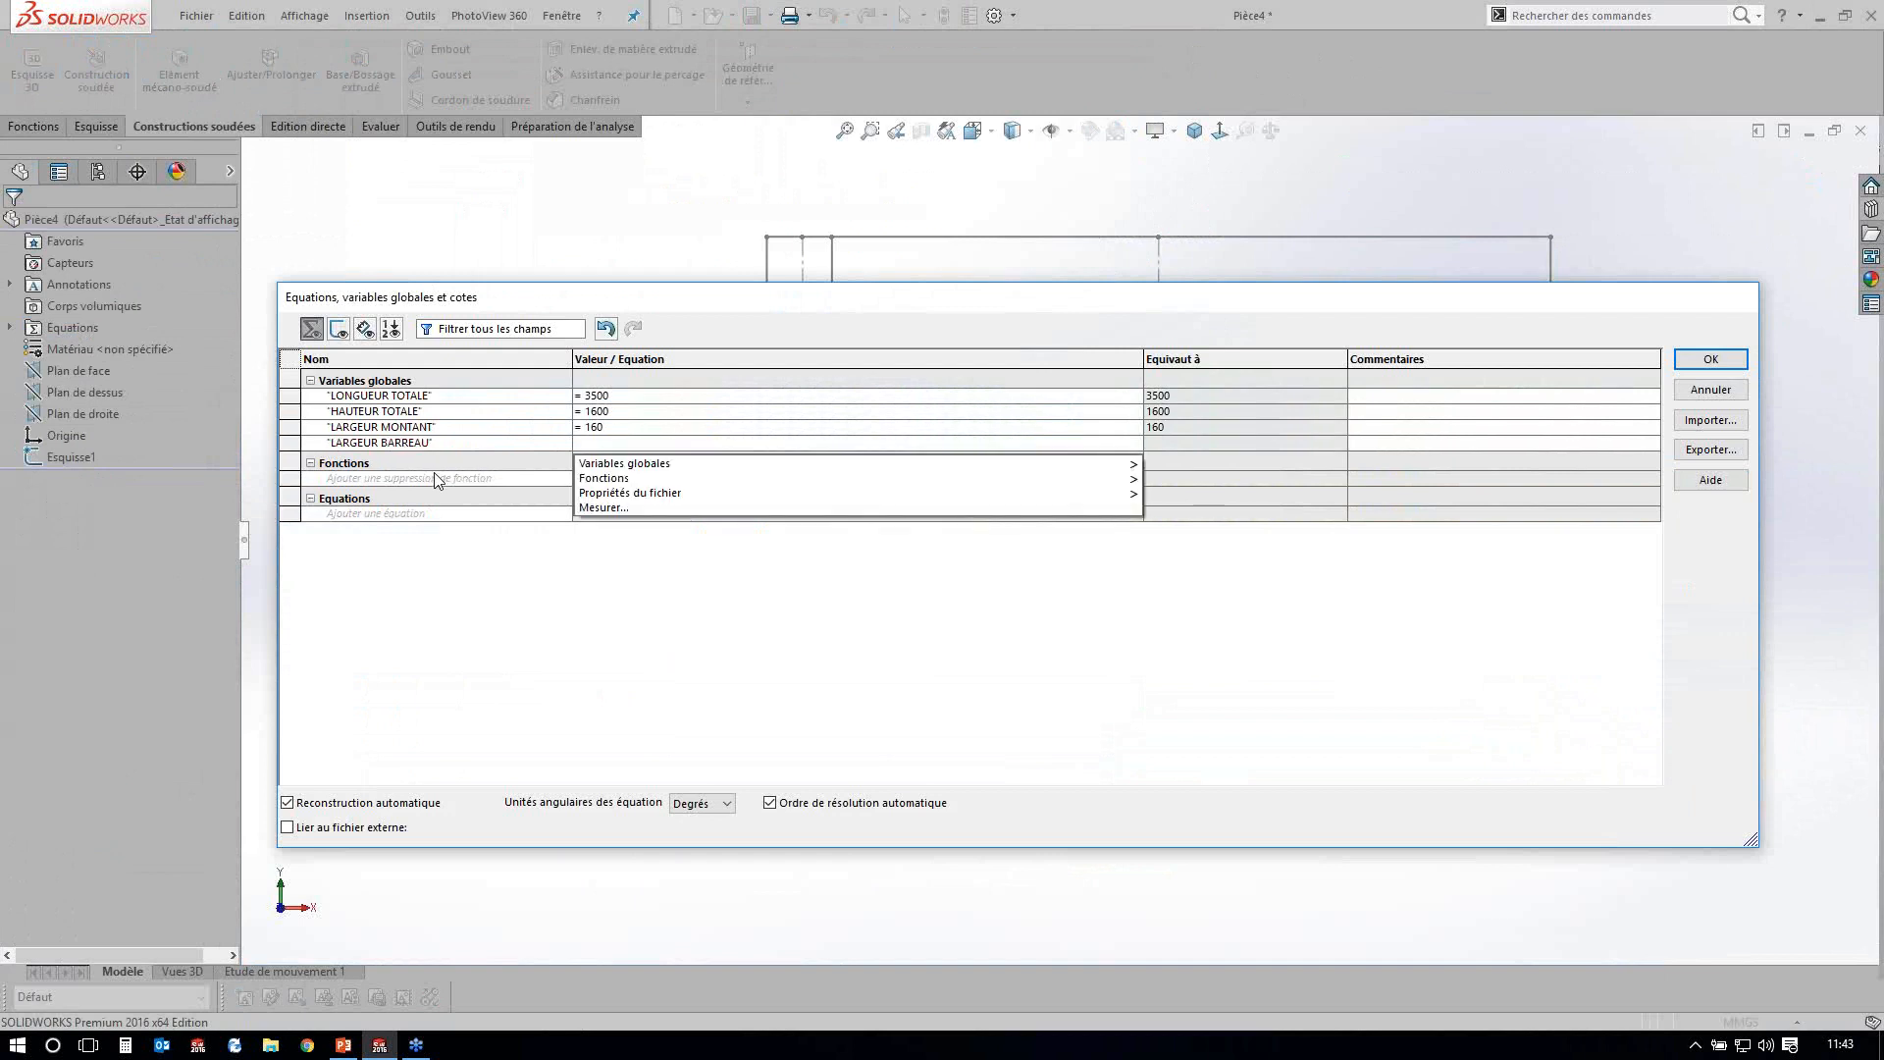
text(=80)
key(Tab)
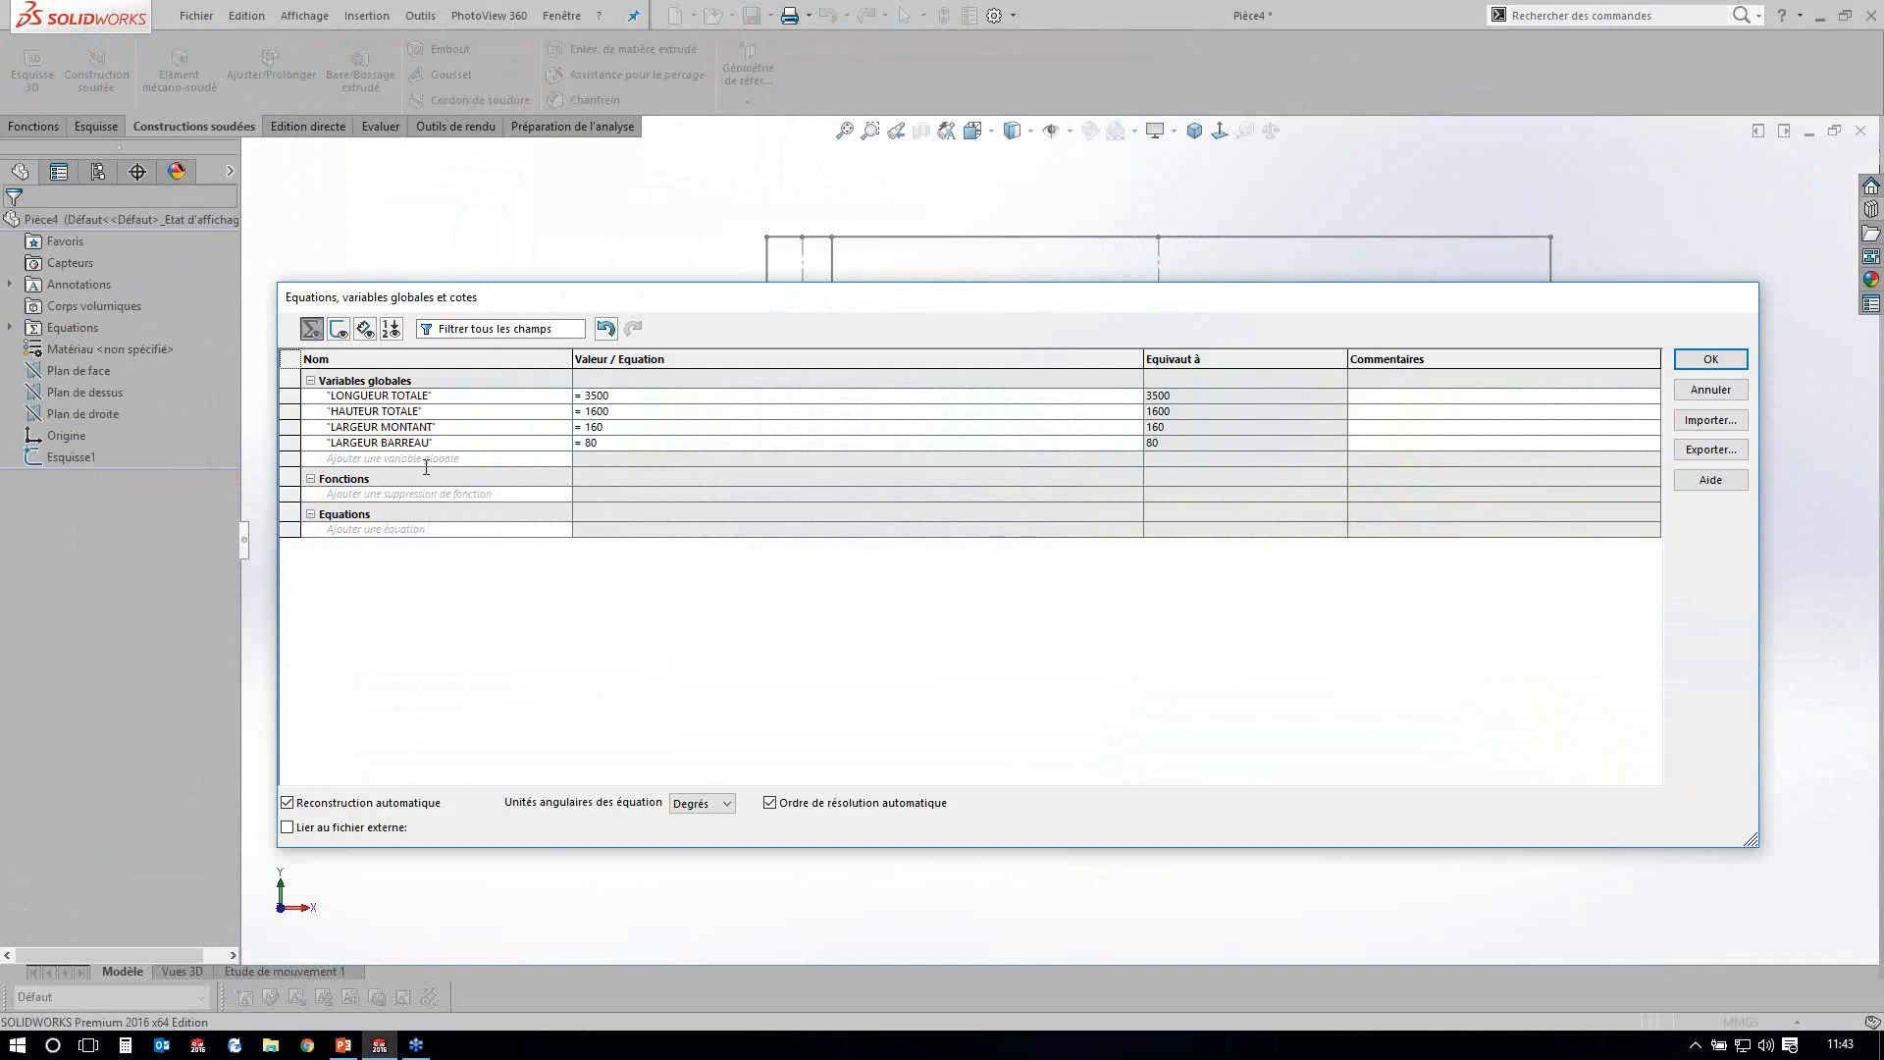
Add a global variable NOMBRE DE TRAVERSE equal to 8.
click(426, 465)
text(NOMBRE DE TRAVERSE)
key(Tab)
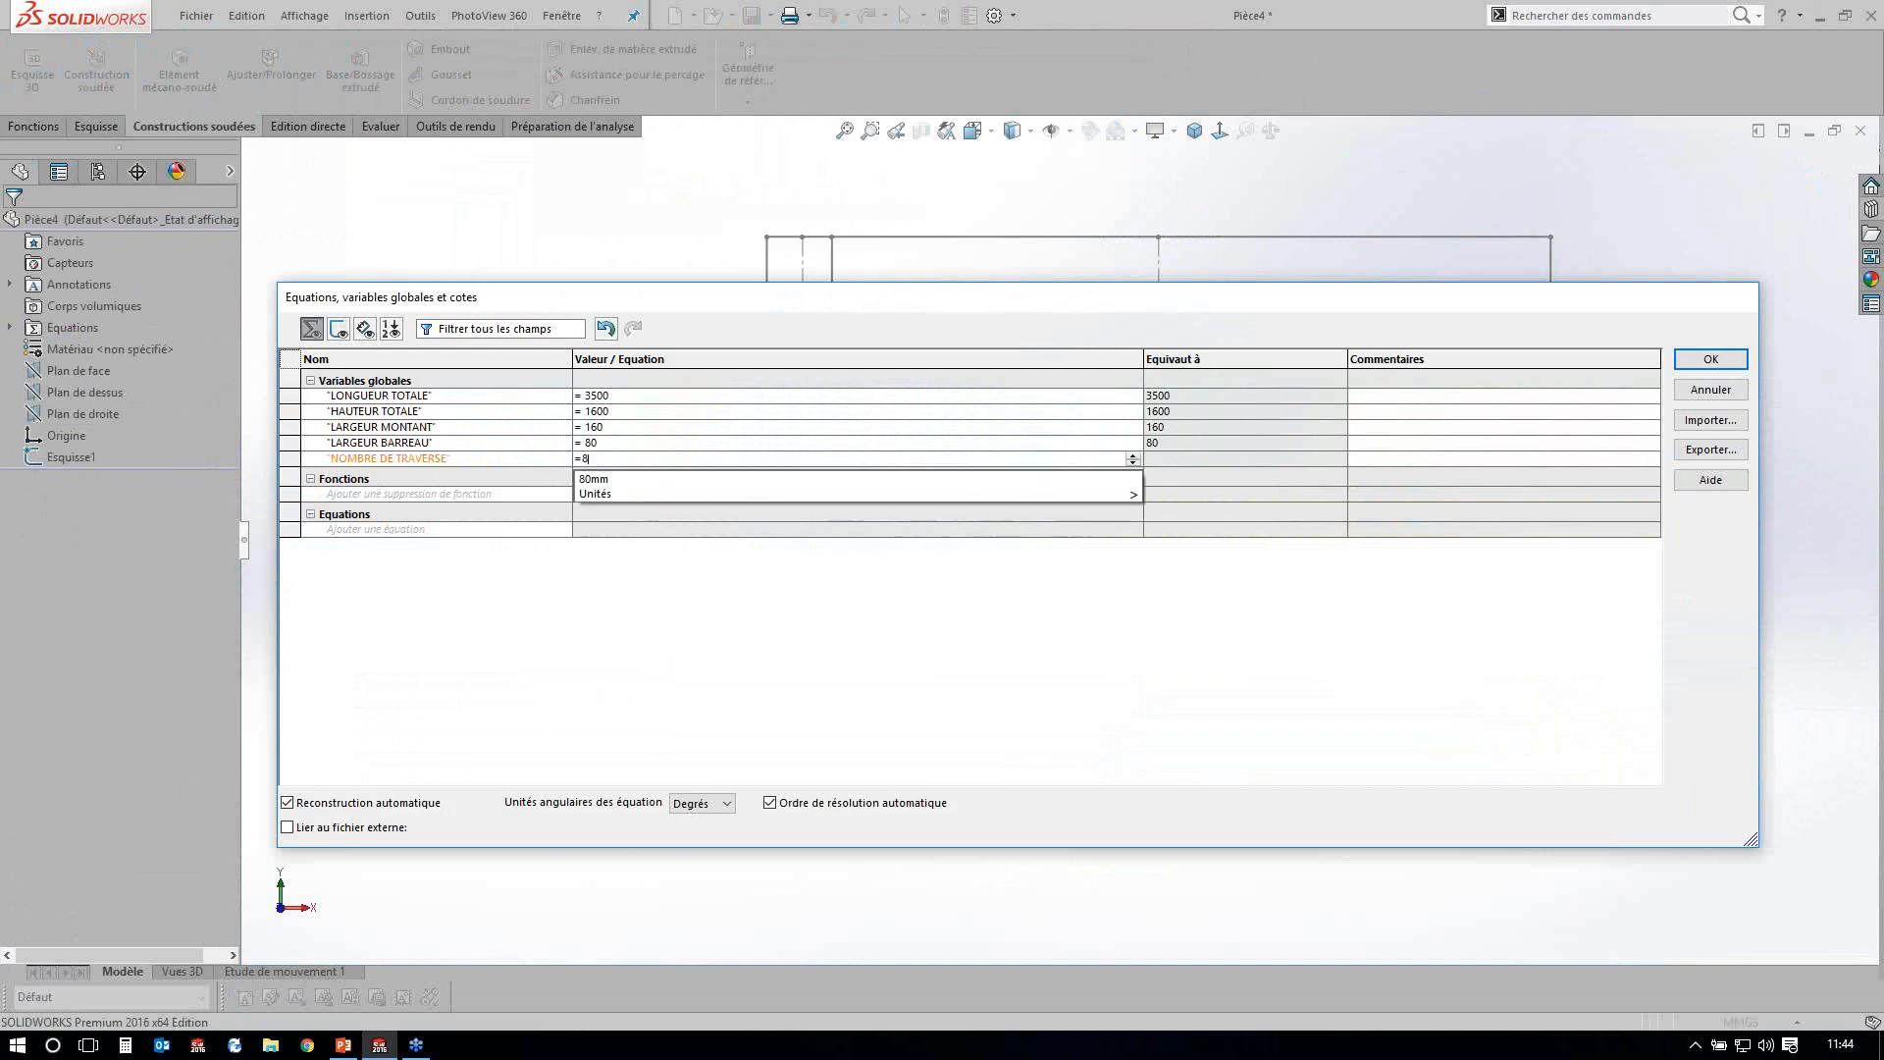
text(8)
key(Return)
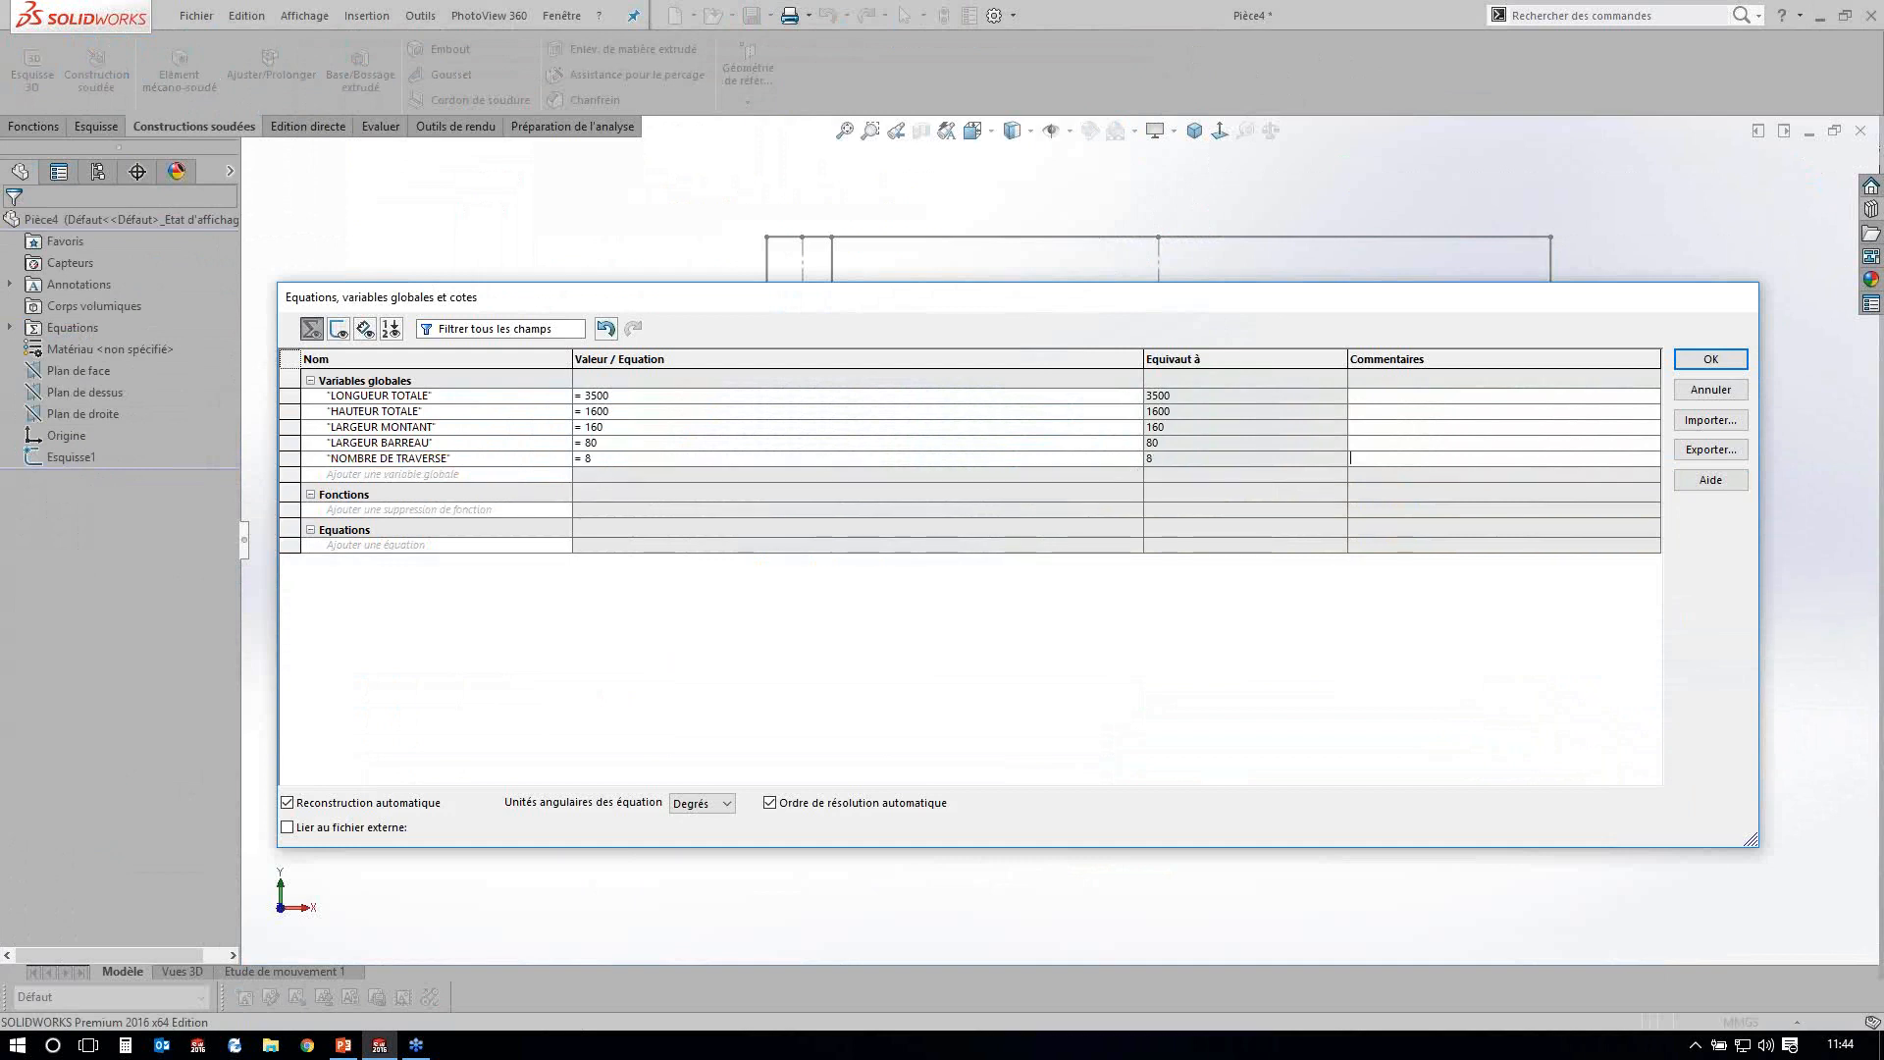
Add a global variable HAUTEUR TRAVERSE MEDIANE equal to LARGEUR BARREAU multiplied by NOMBRE DE TRAVERSE.
click(403, 475)
text(HAUTEUR TRAVERSE)
text(MEDIANE)
key(Tab)
mouse_move(639, 498)
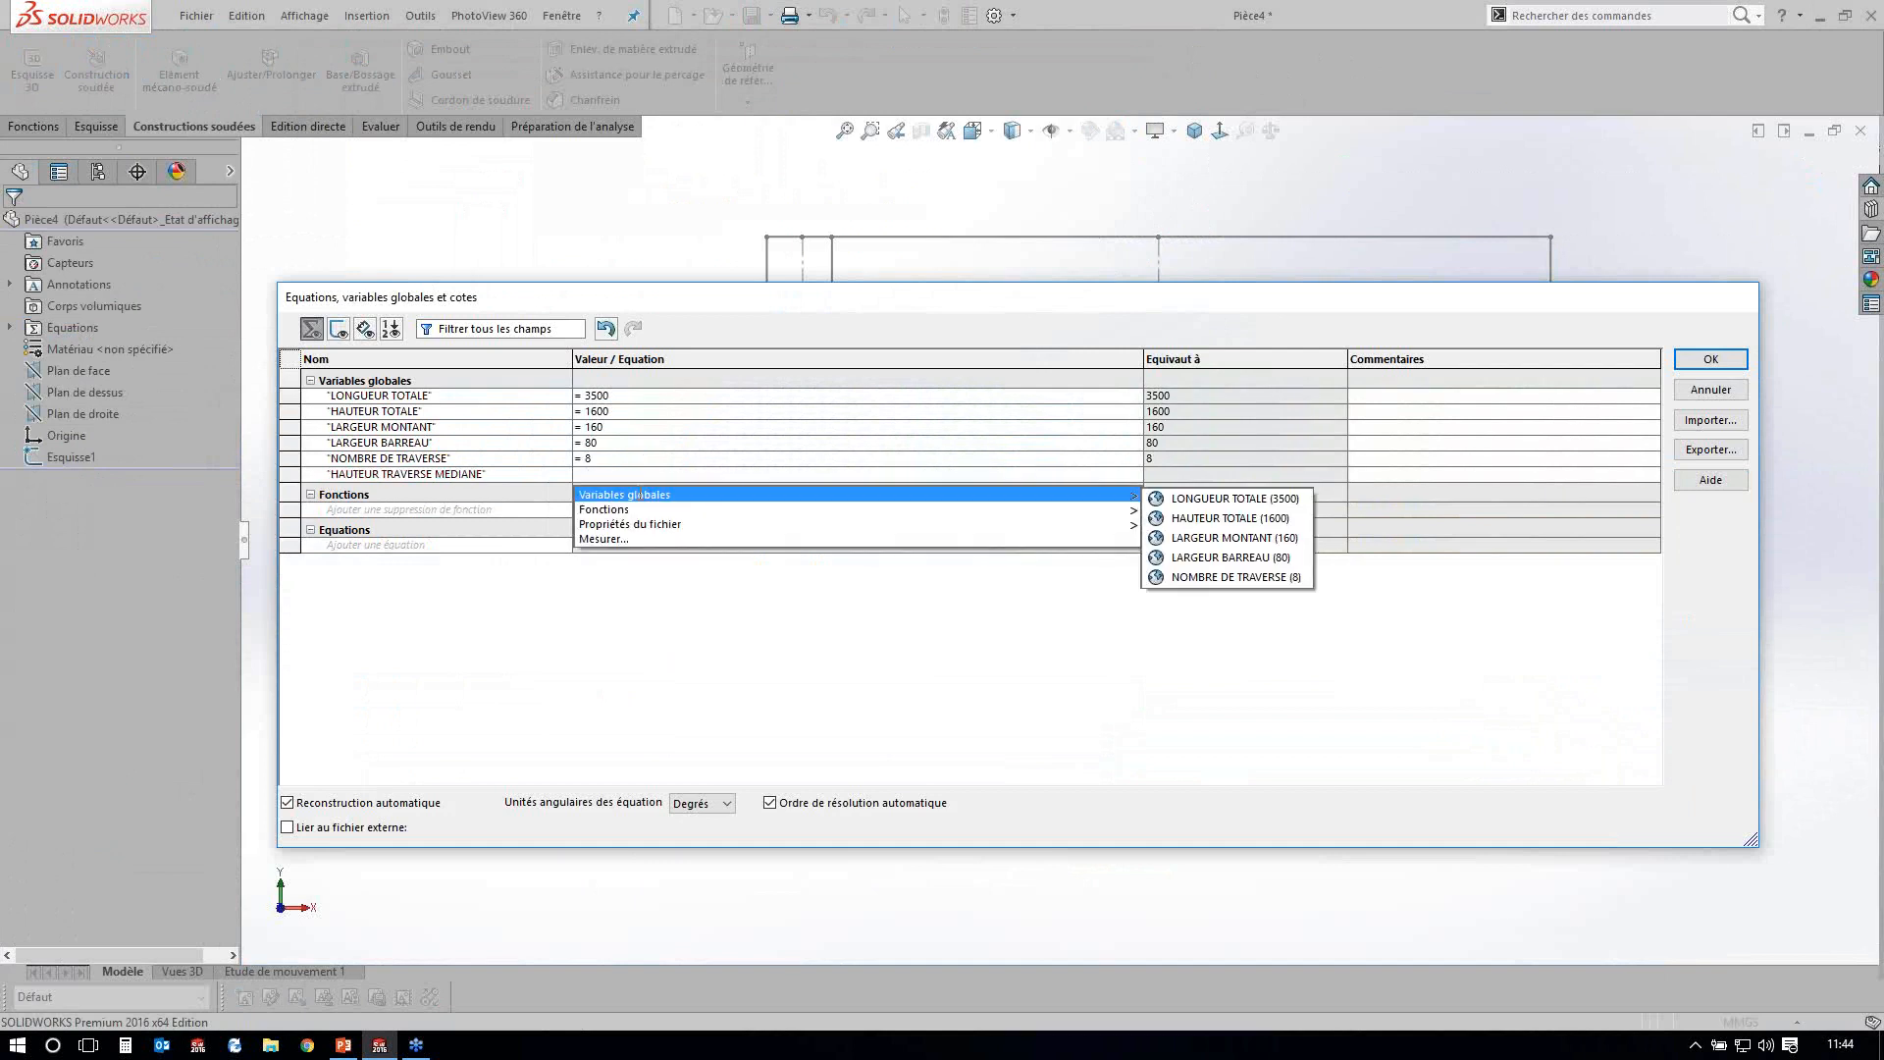
click(1214, 558)
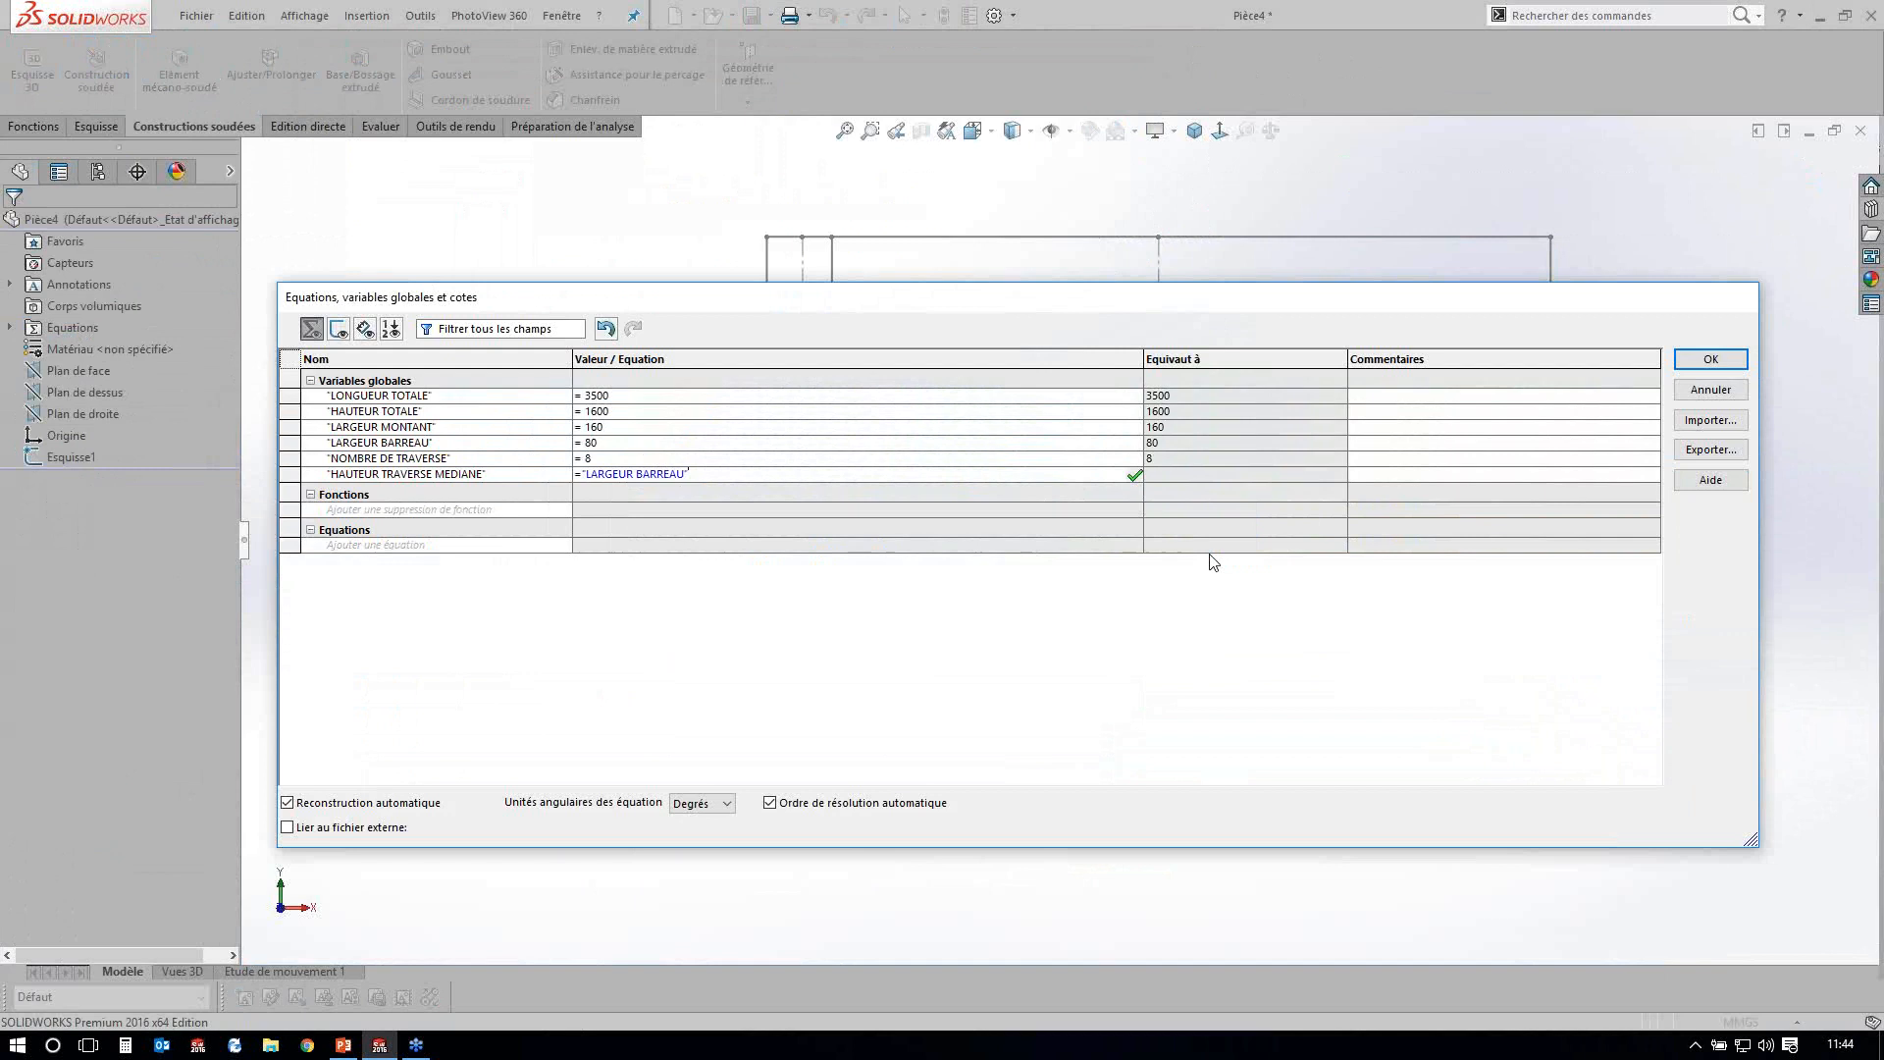
text(*)
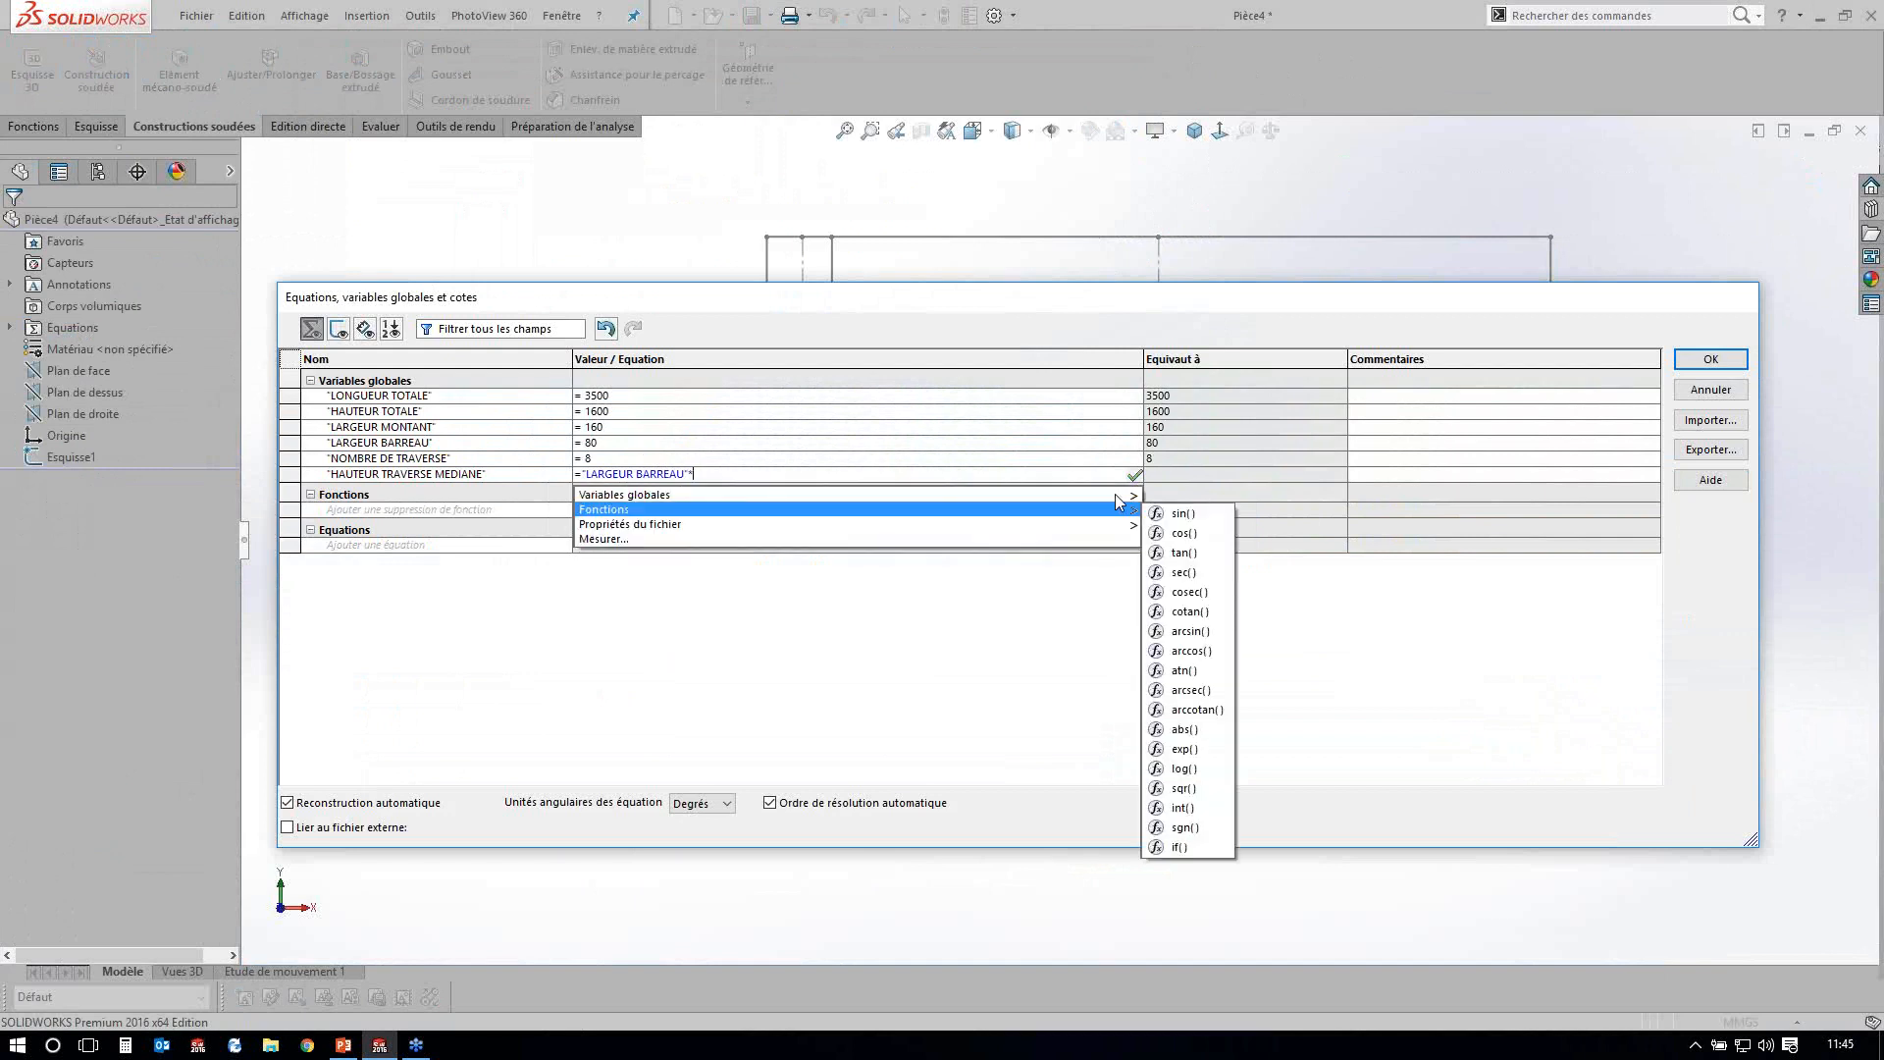
mouse_move(1118, 494)
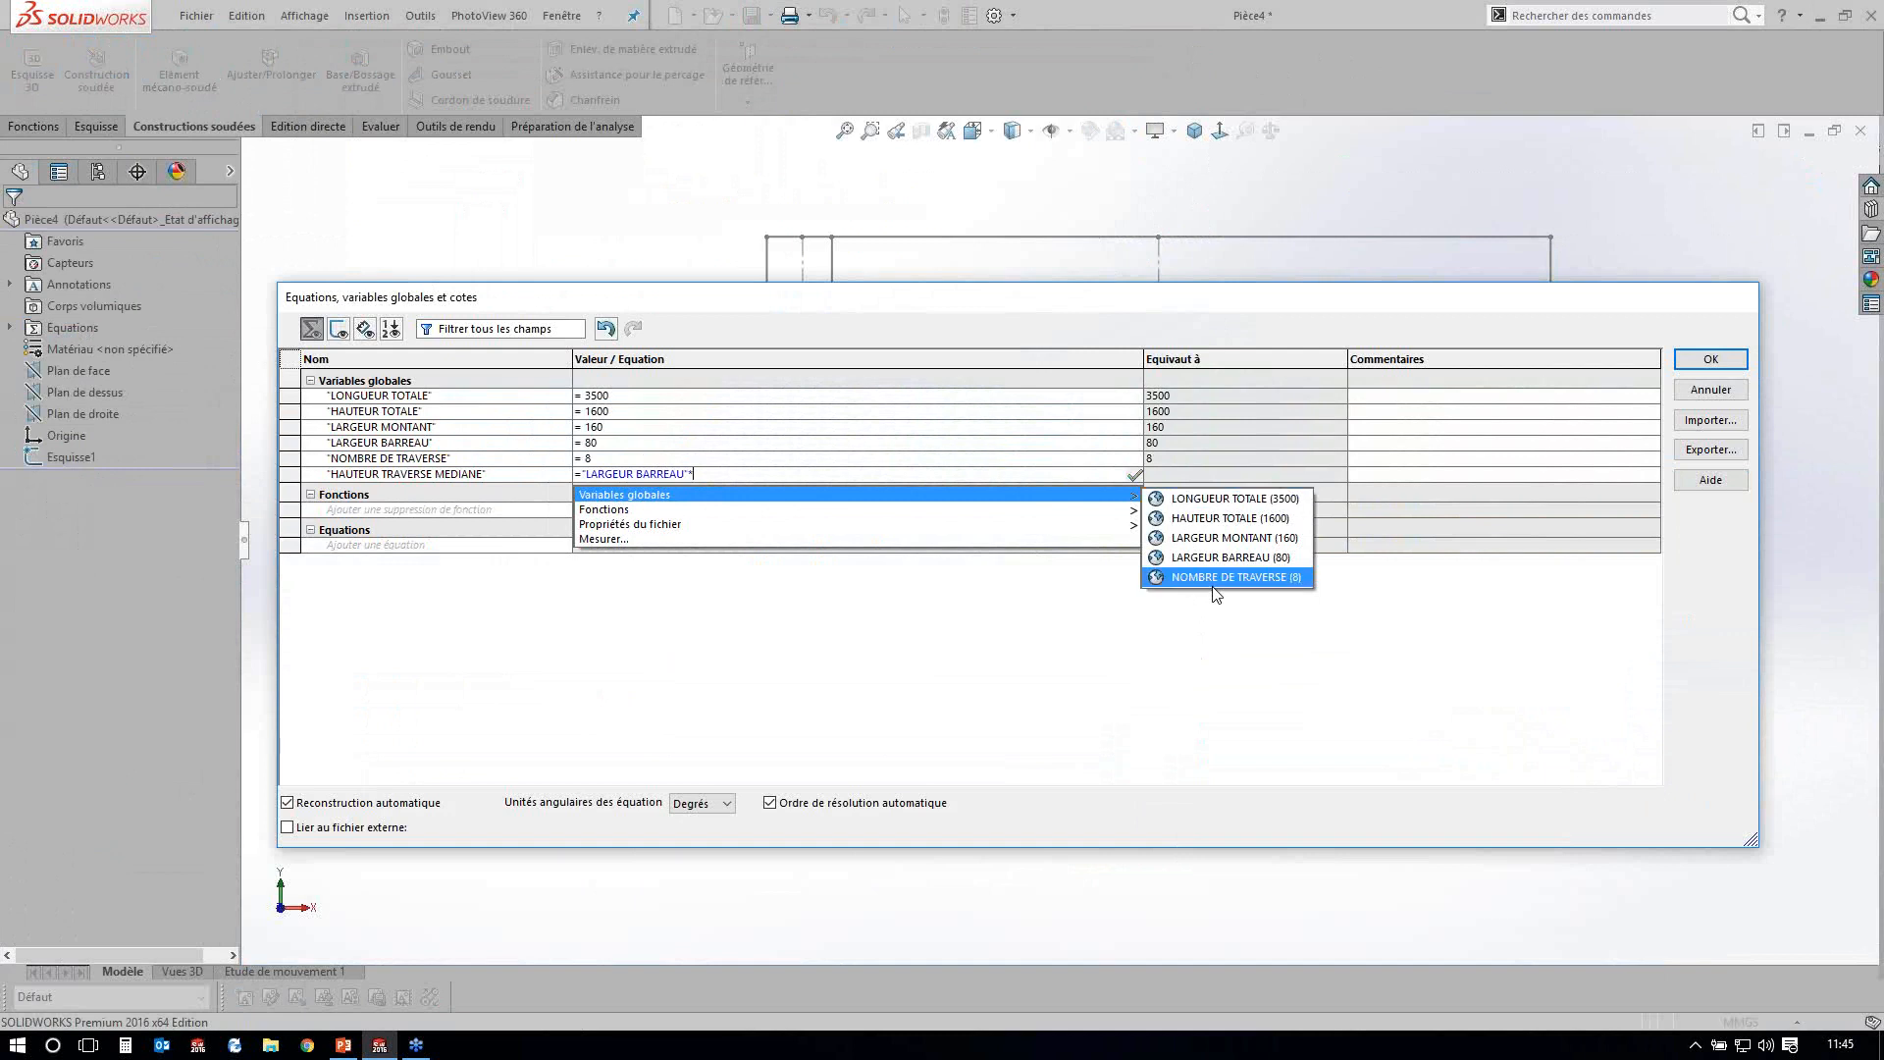
click(1217, 576)
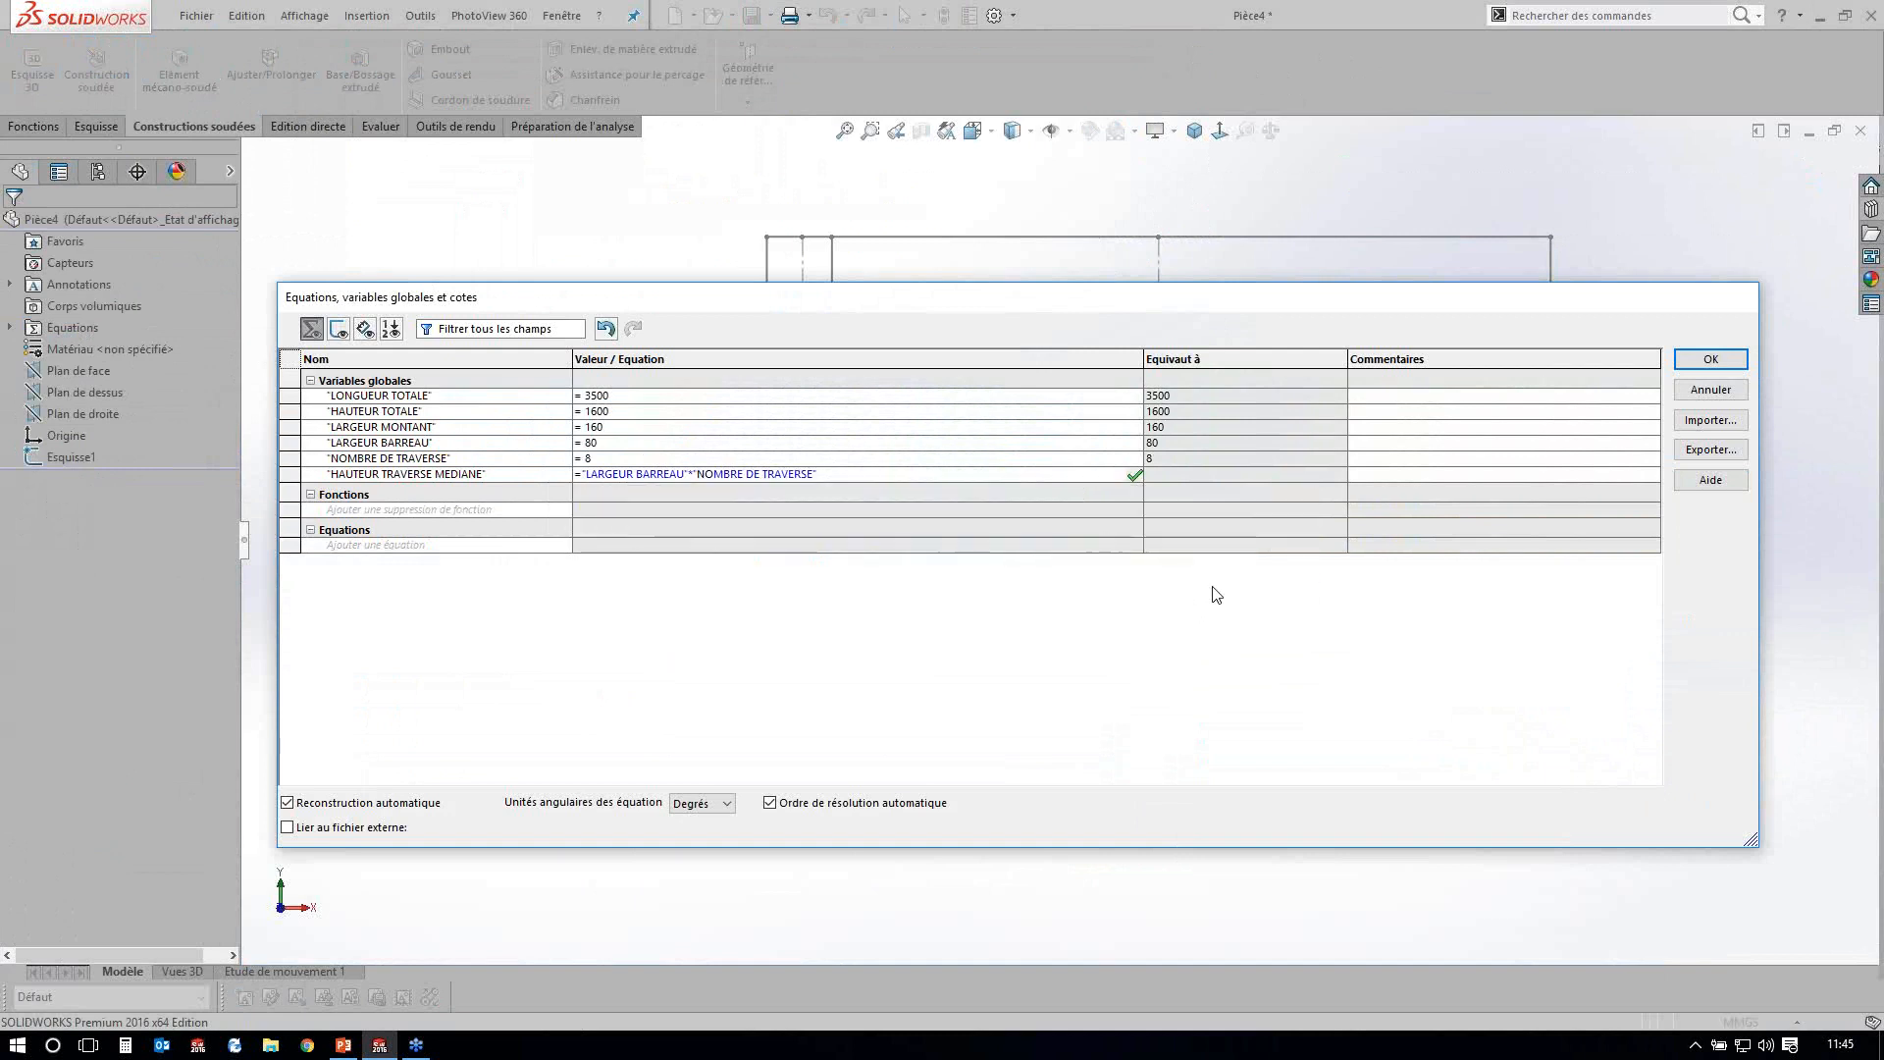
key(Tab)
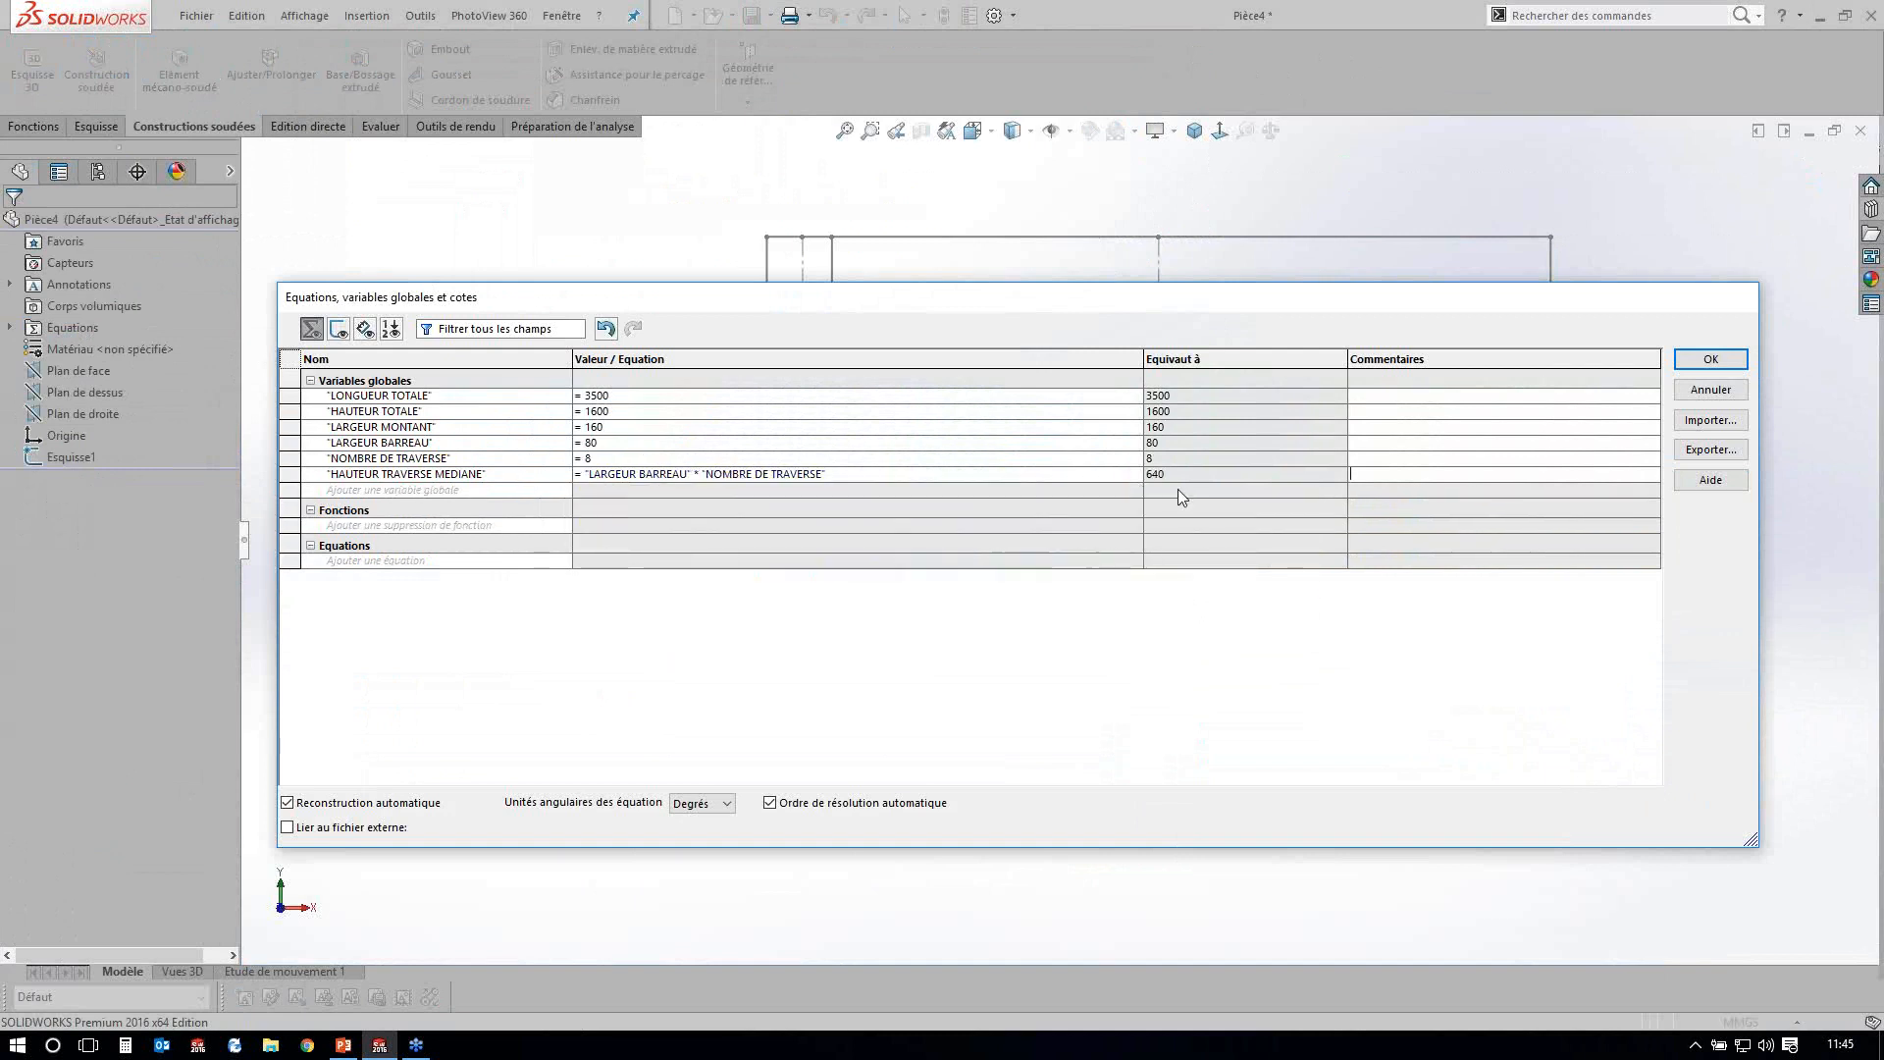
Add a global variable LONGUEUR ENTRE MONTANT equal to LONGUEUR TOTALE - (2 * LARGEUR MONTANT).
click(403, 492)
text(LONGUEUR ENTRE MONTANT)
key(Tab)
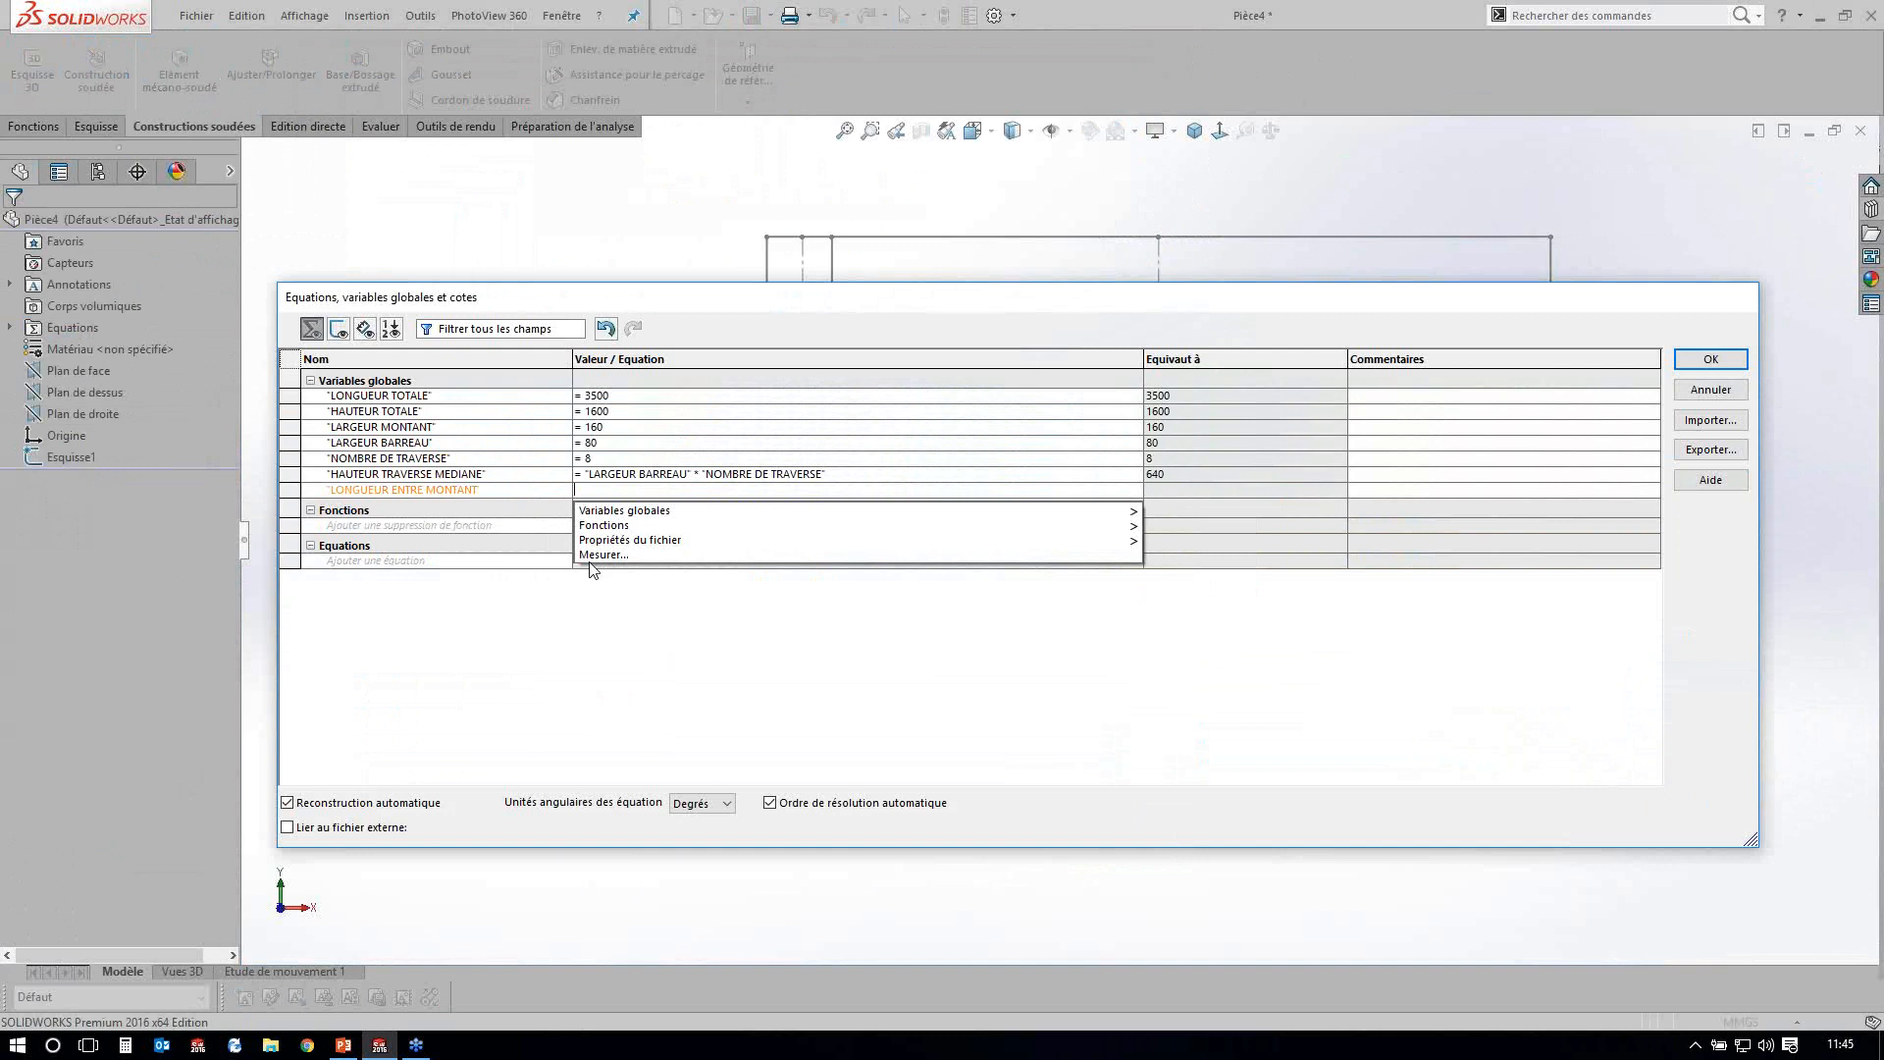
mouse_move(1136, 511)
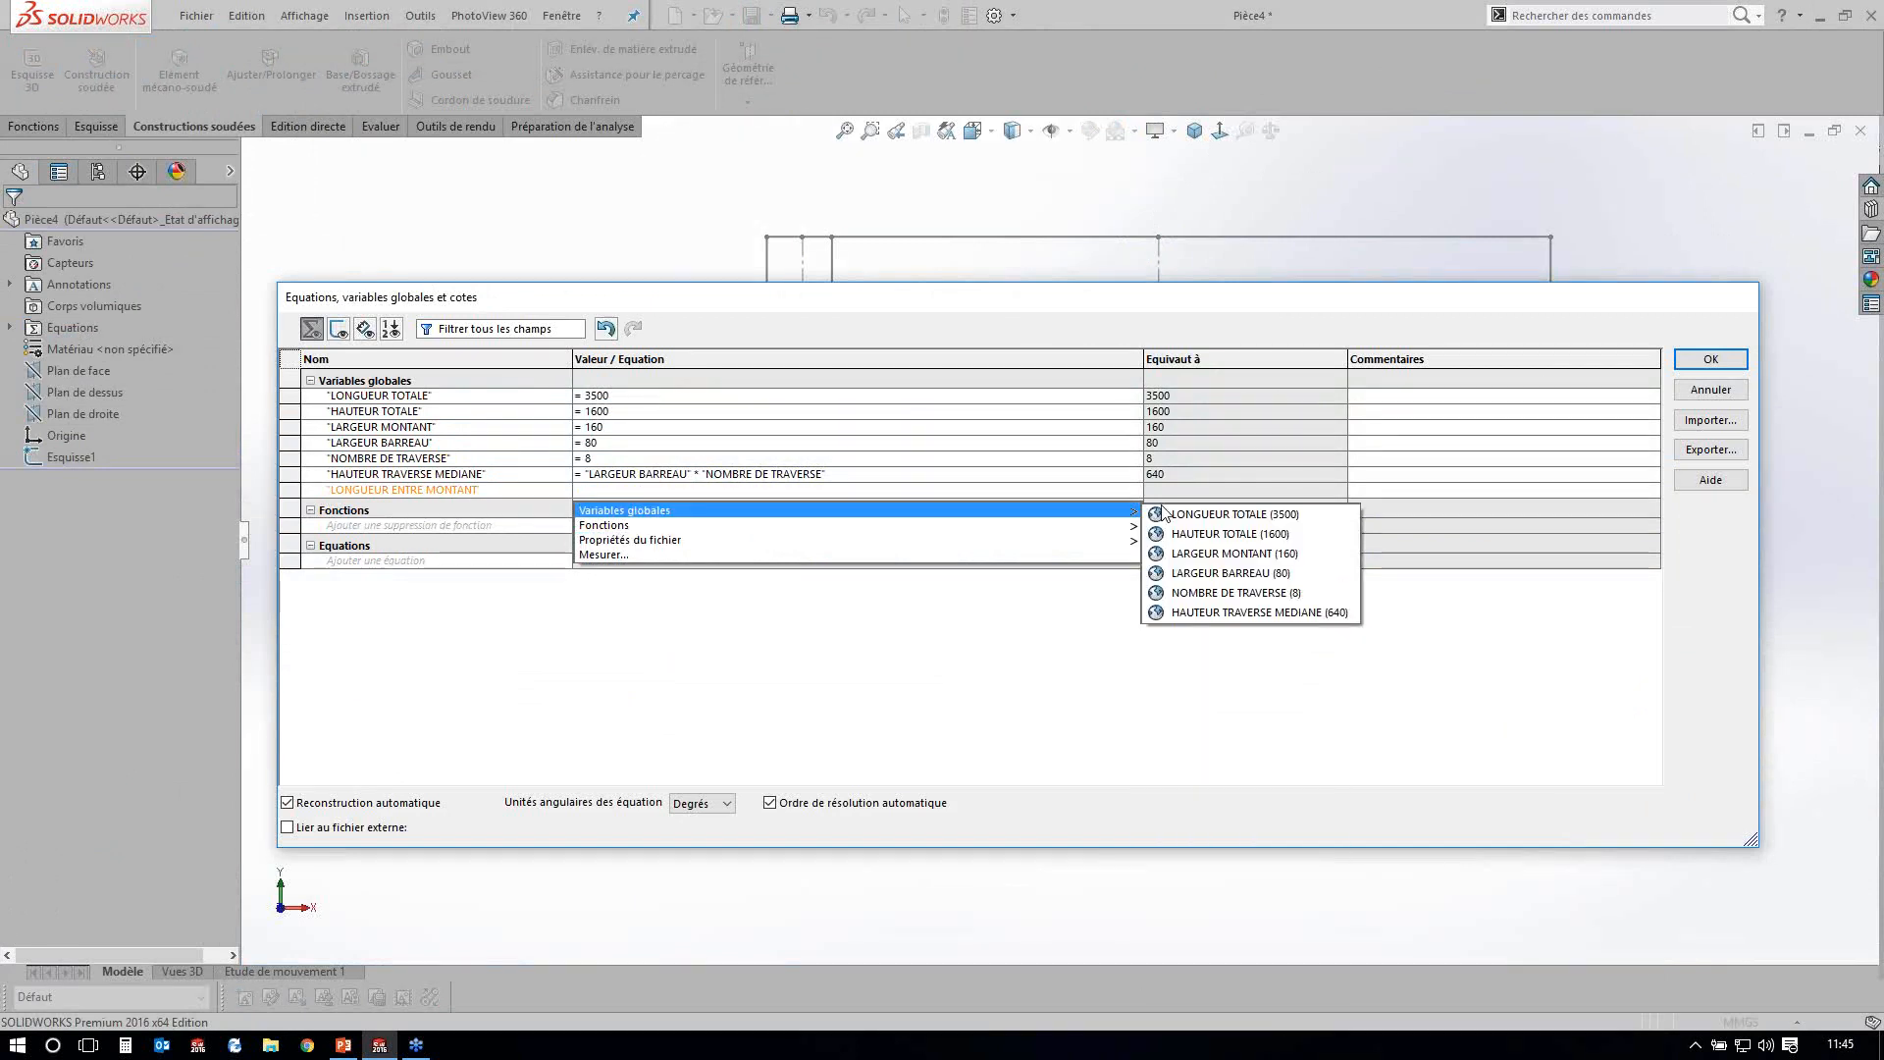
click(1164, 513)
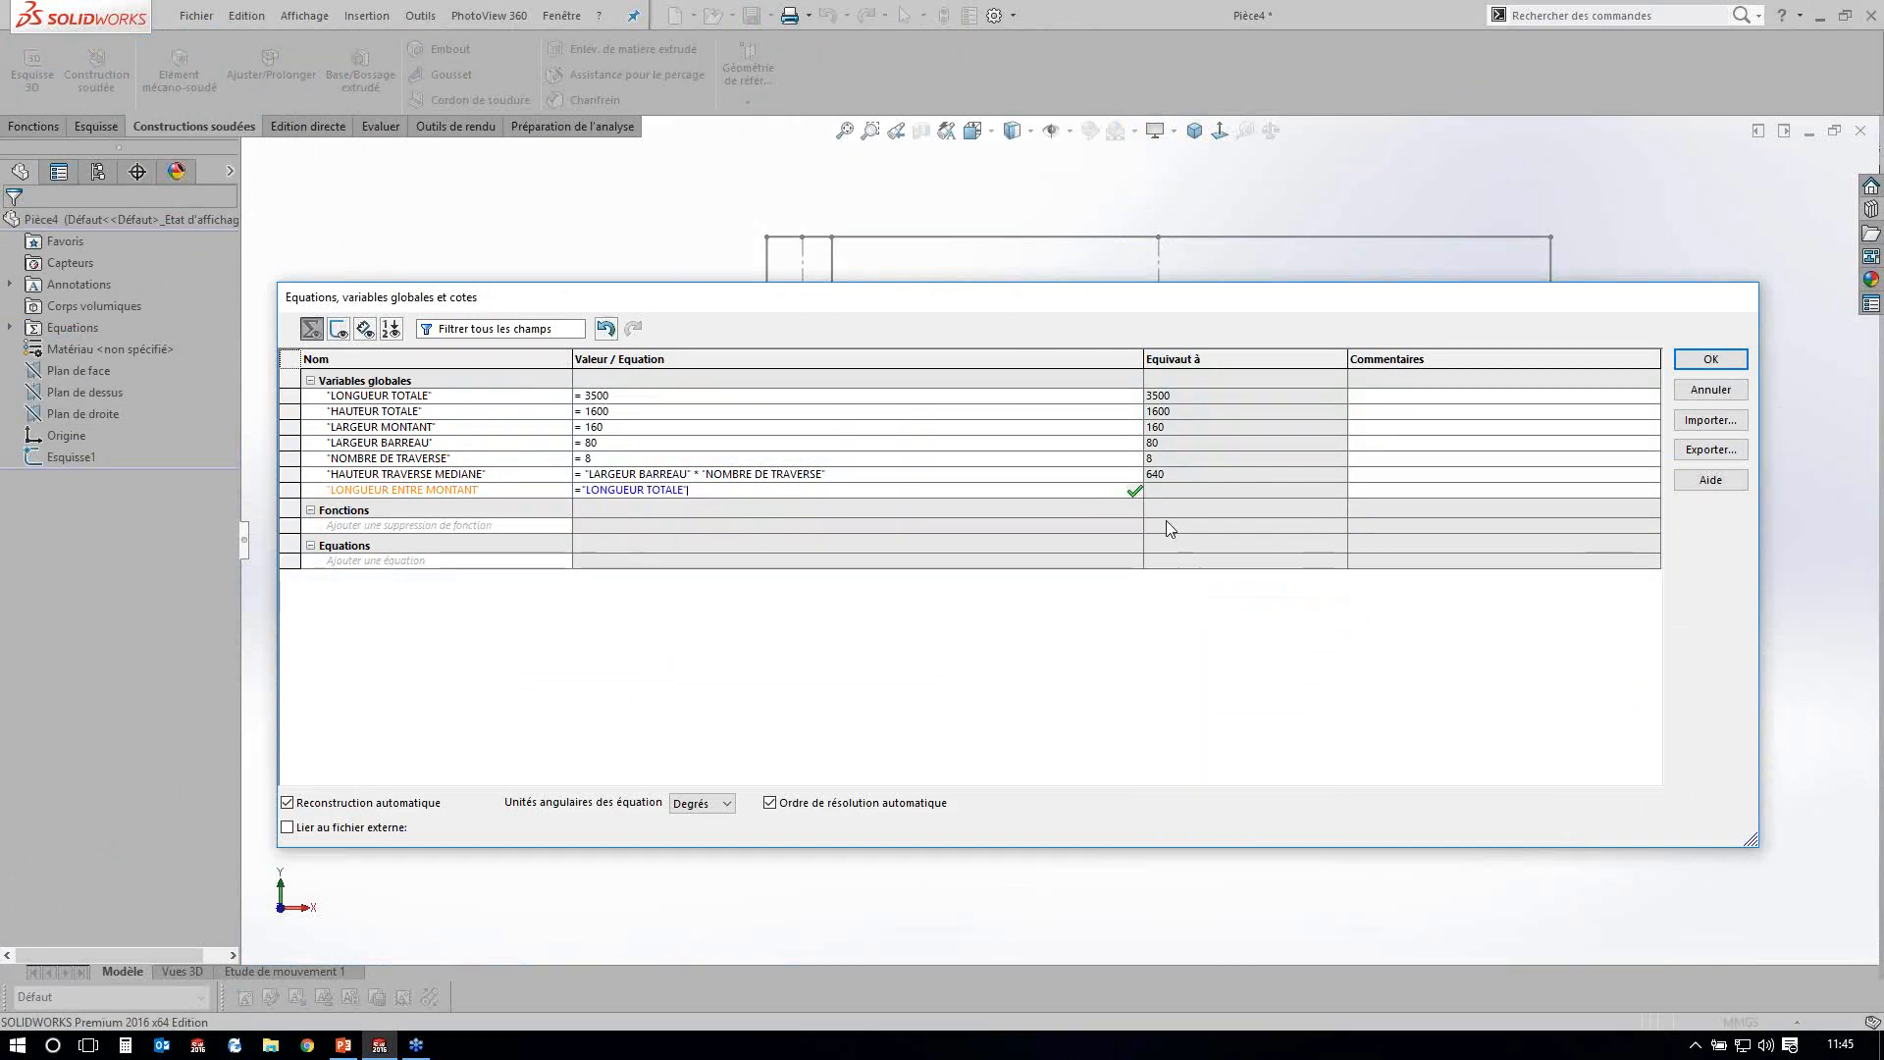
text(-)
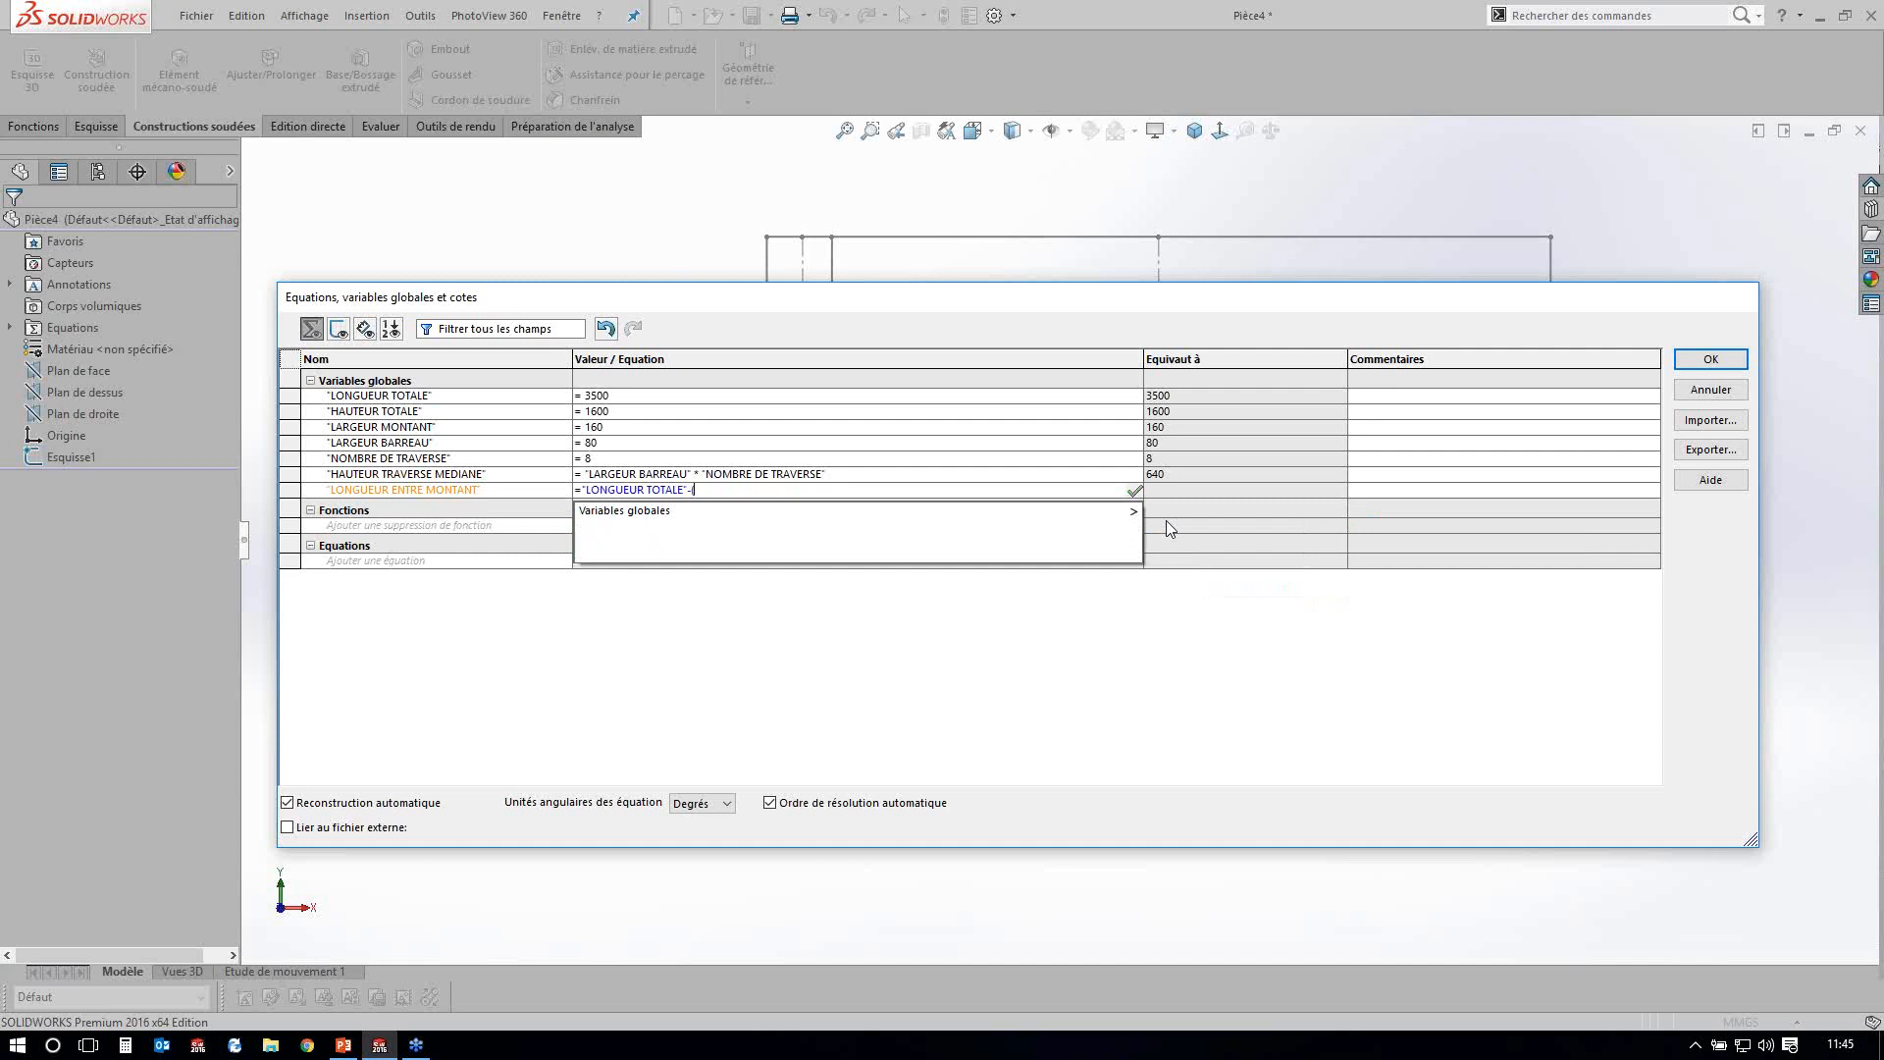
text((2)
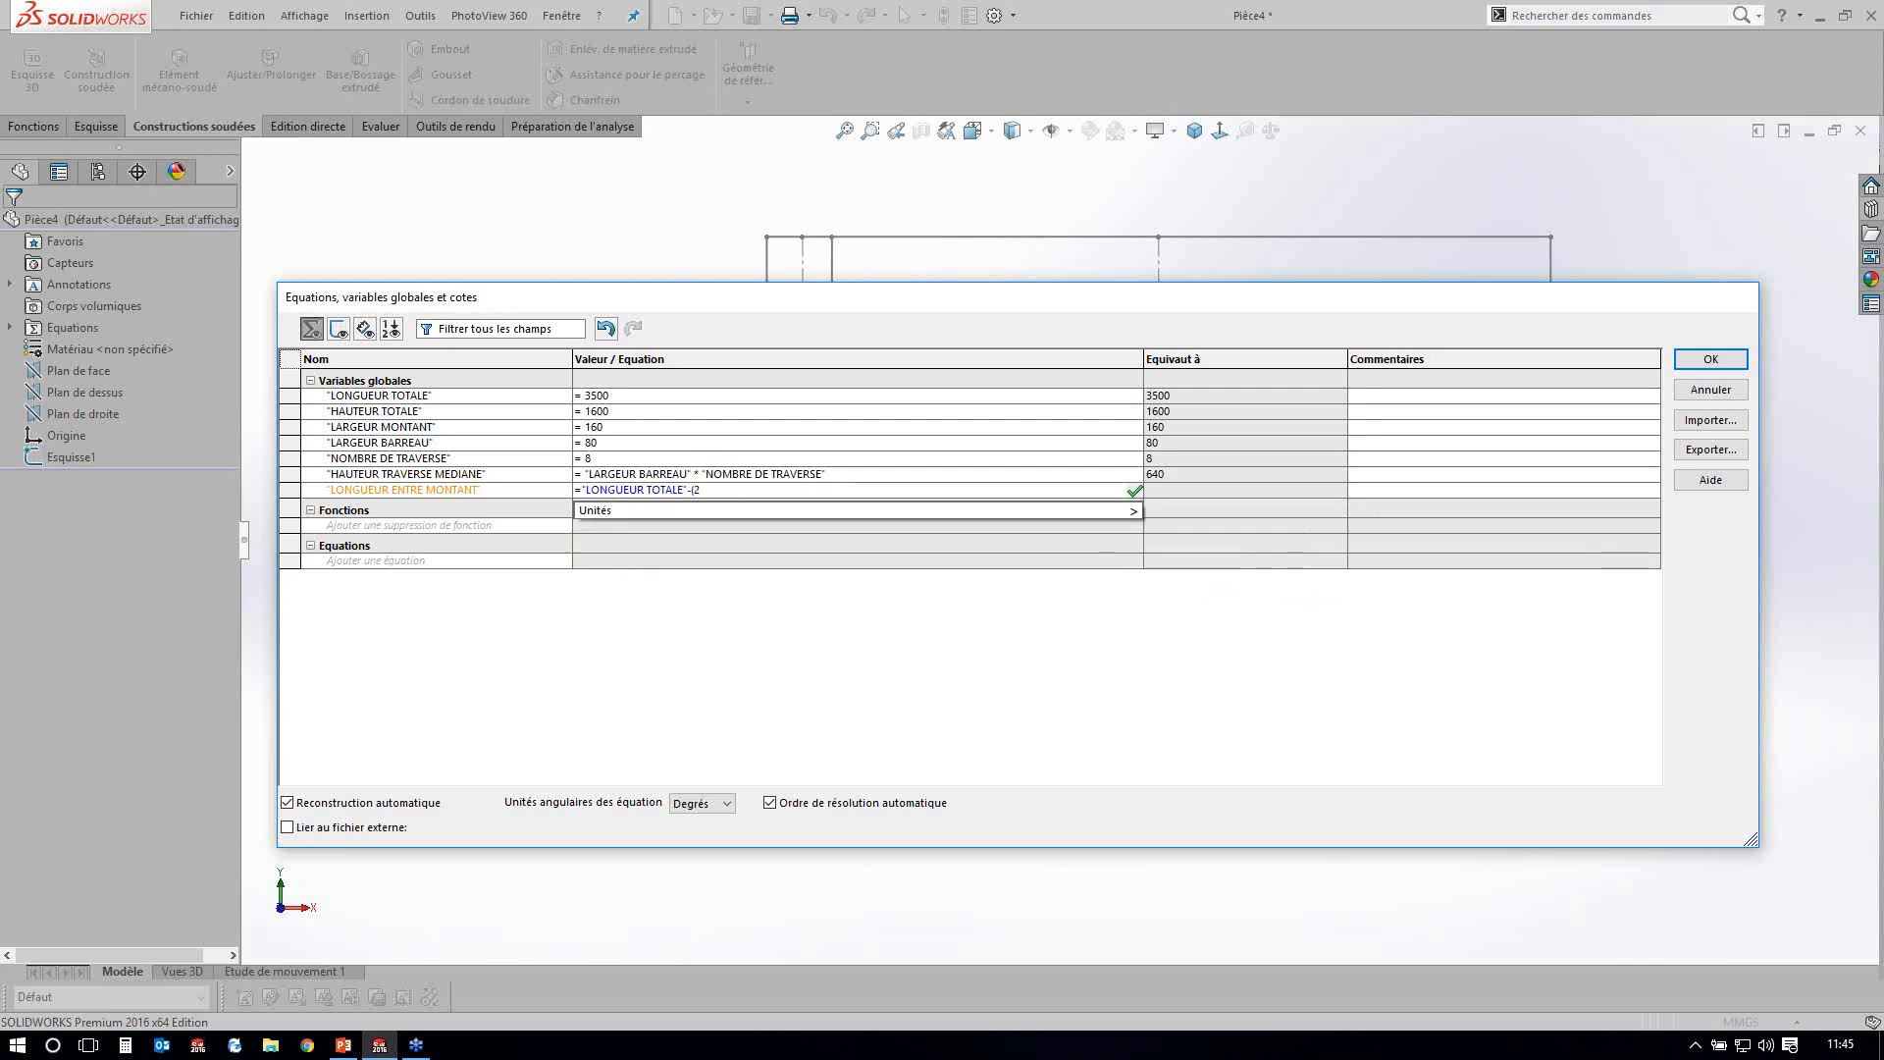
text(*)
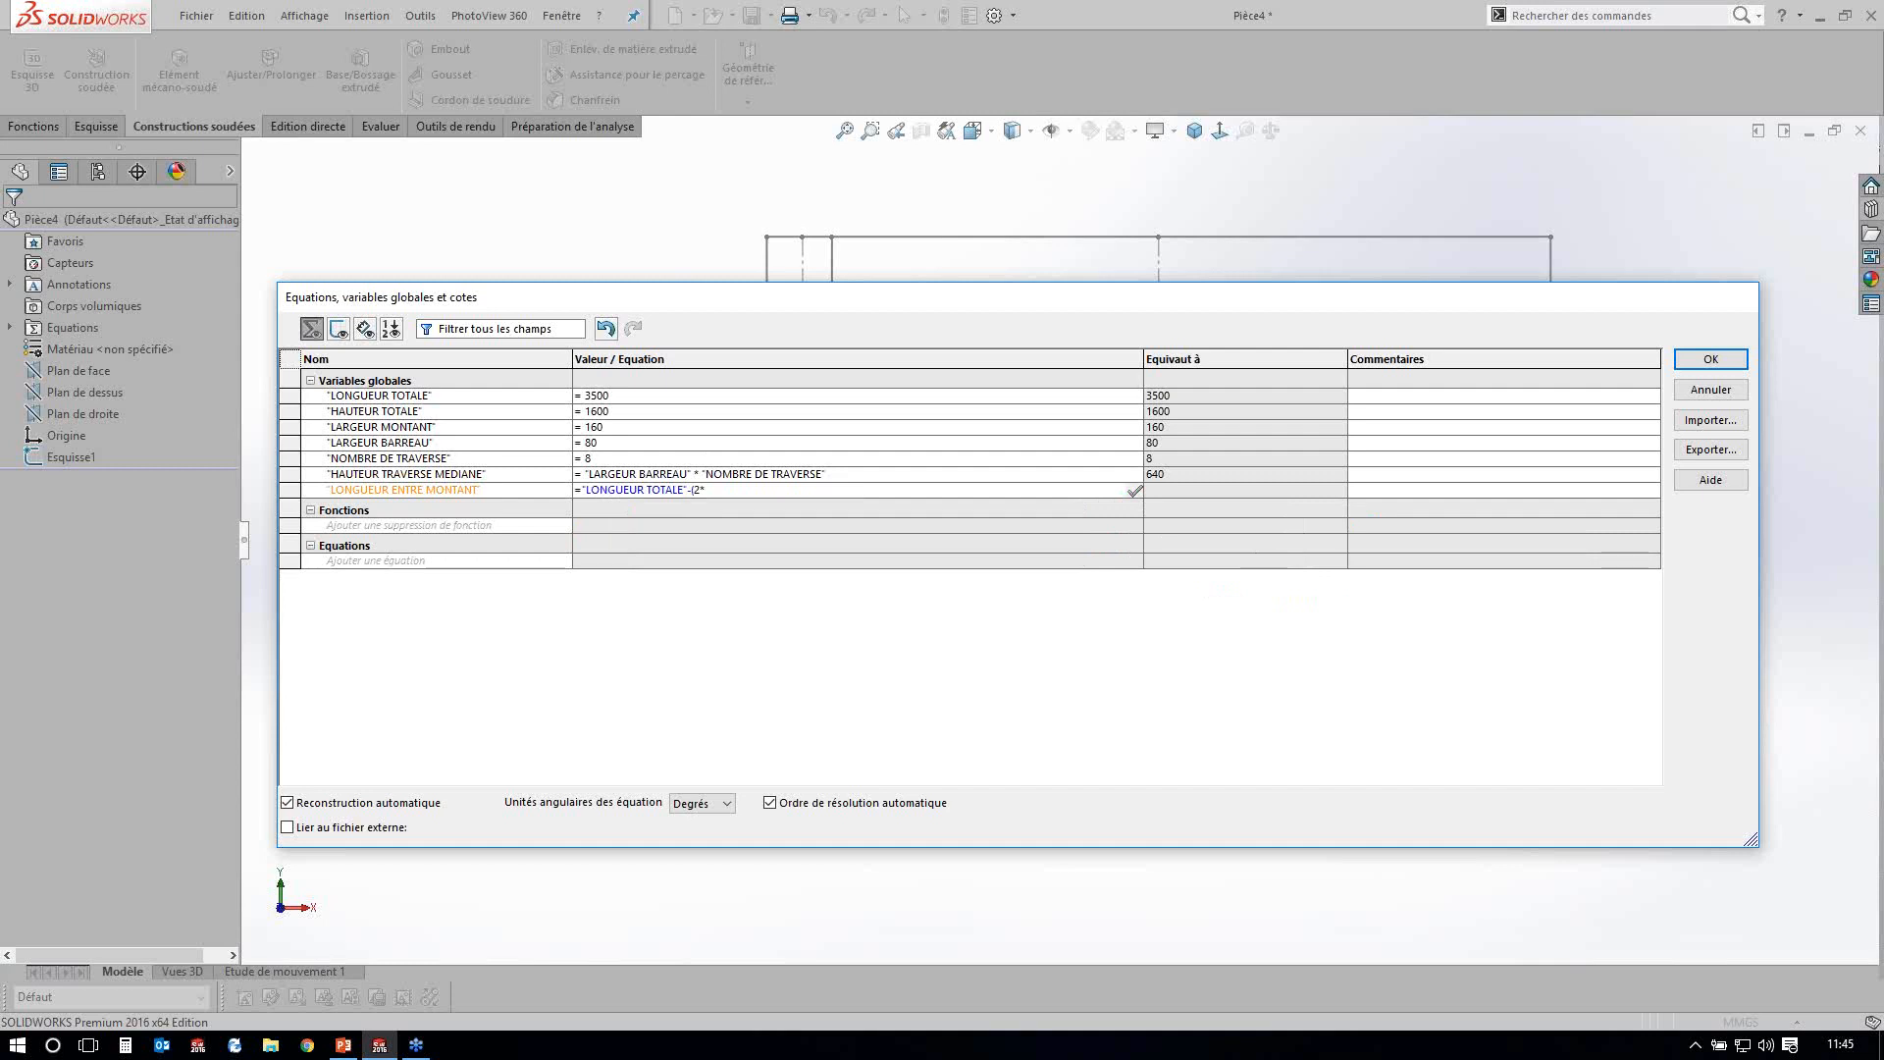
text(+)
key(BackSpace)
text(=)
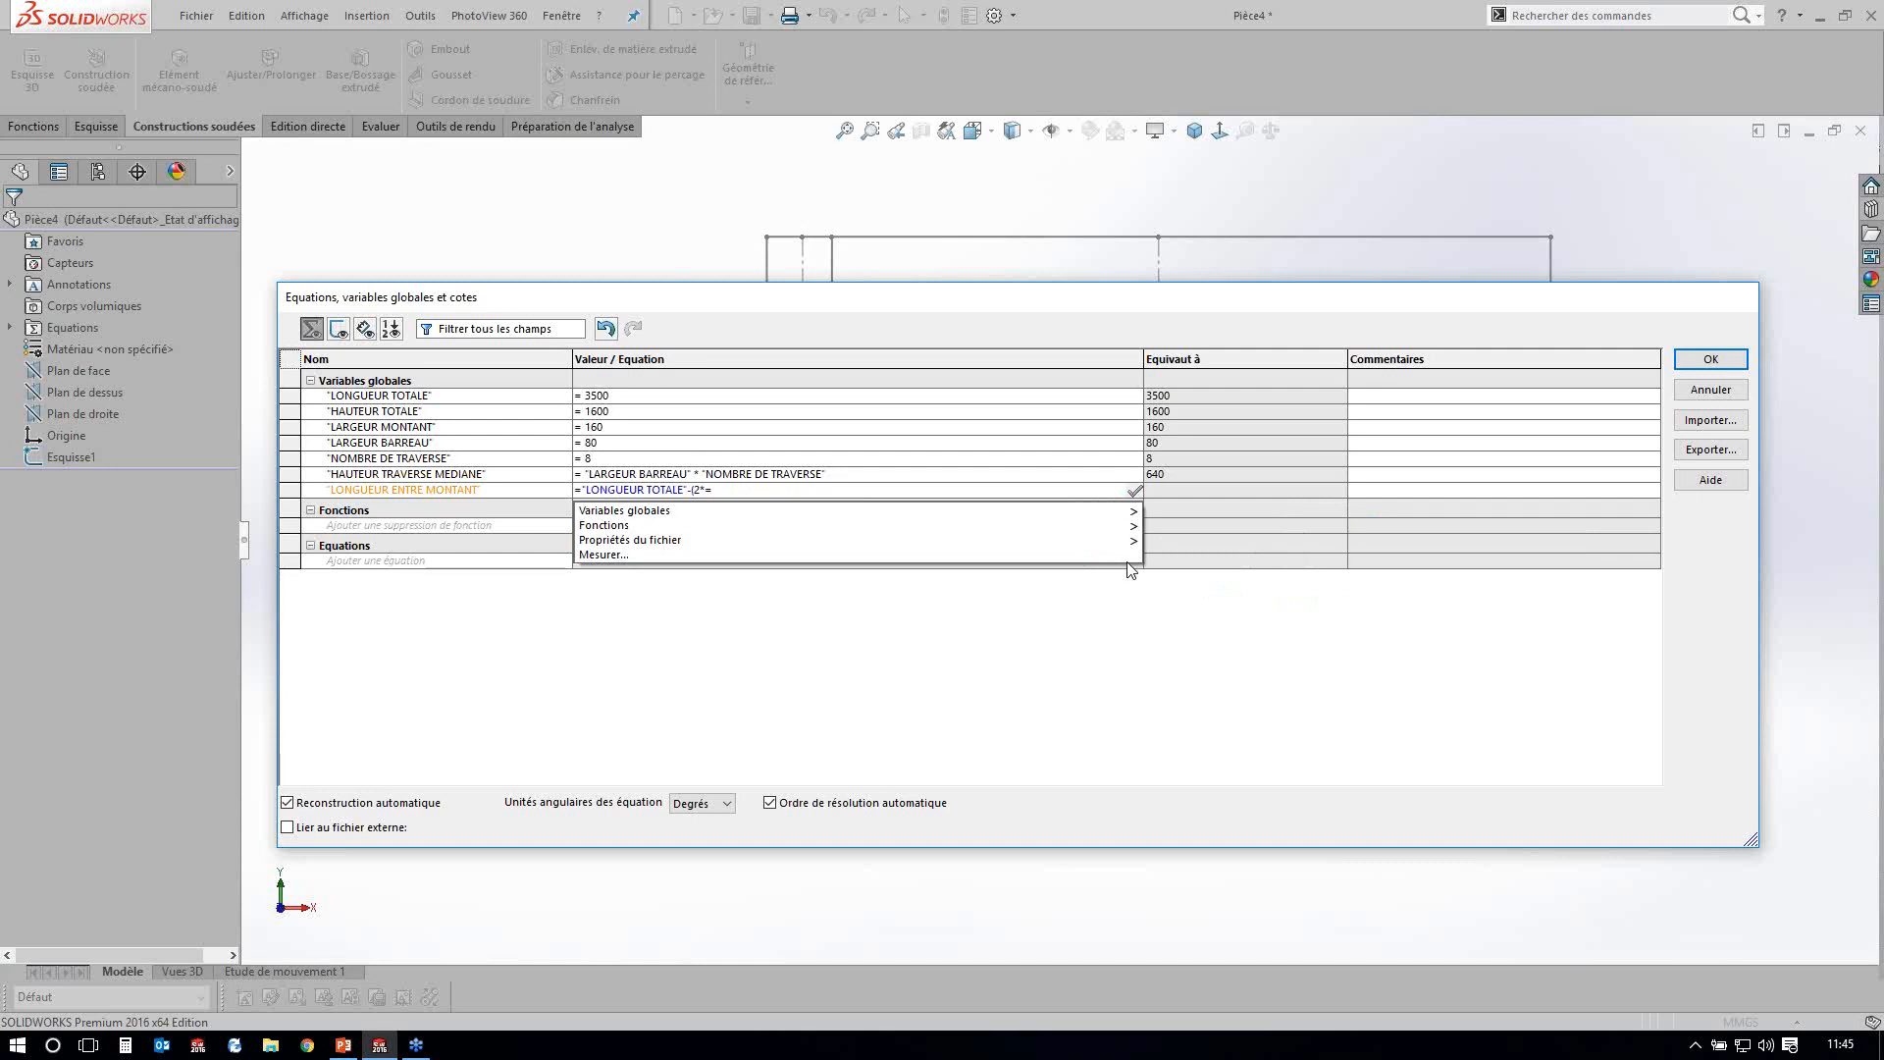
mouse_move(1128, 525)
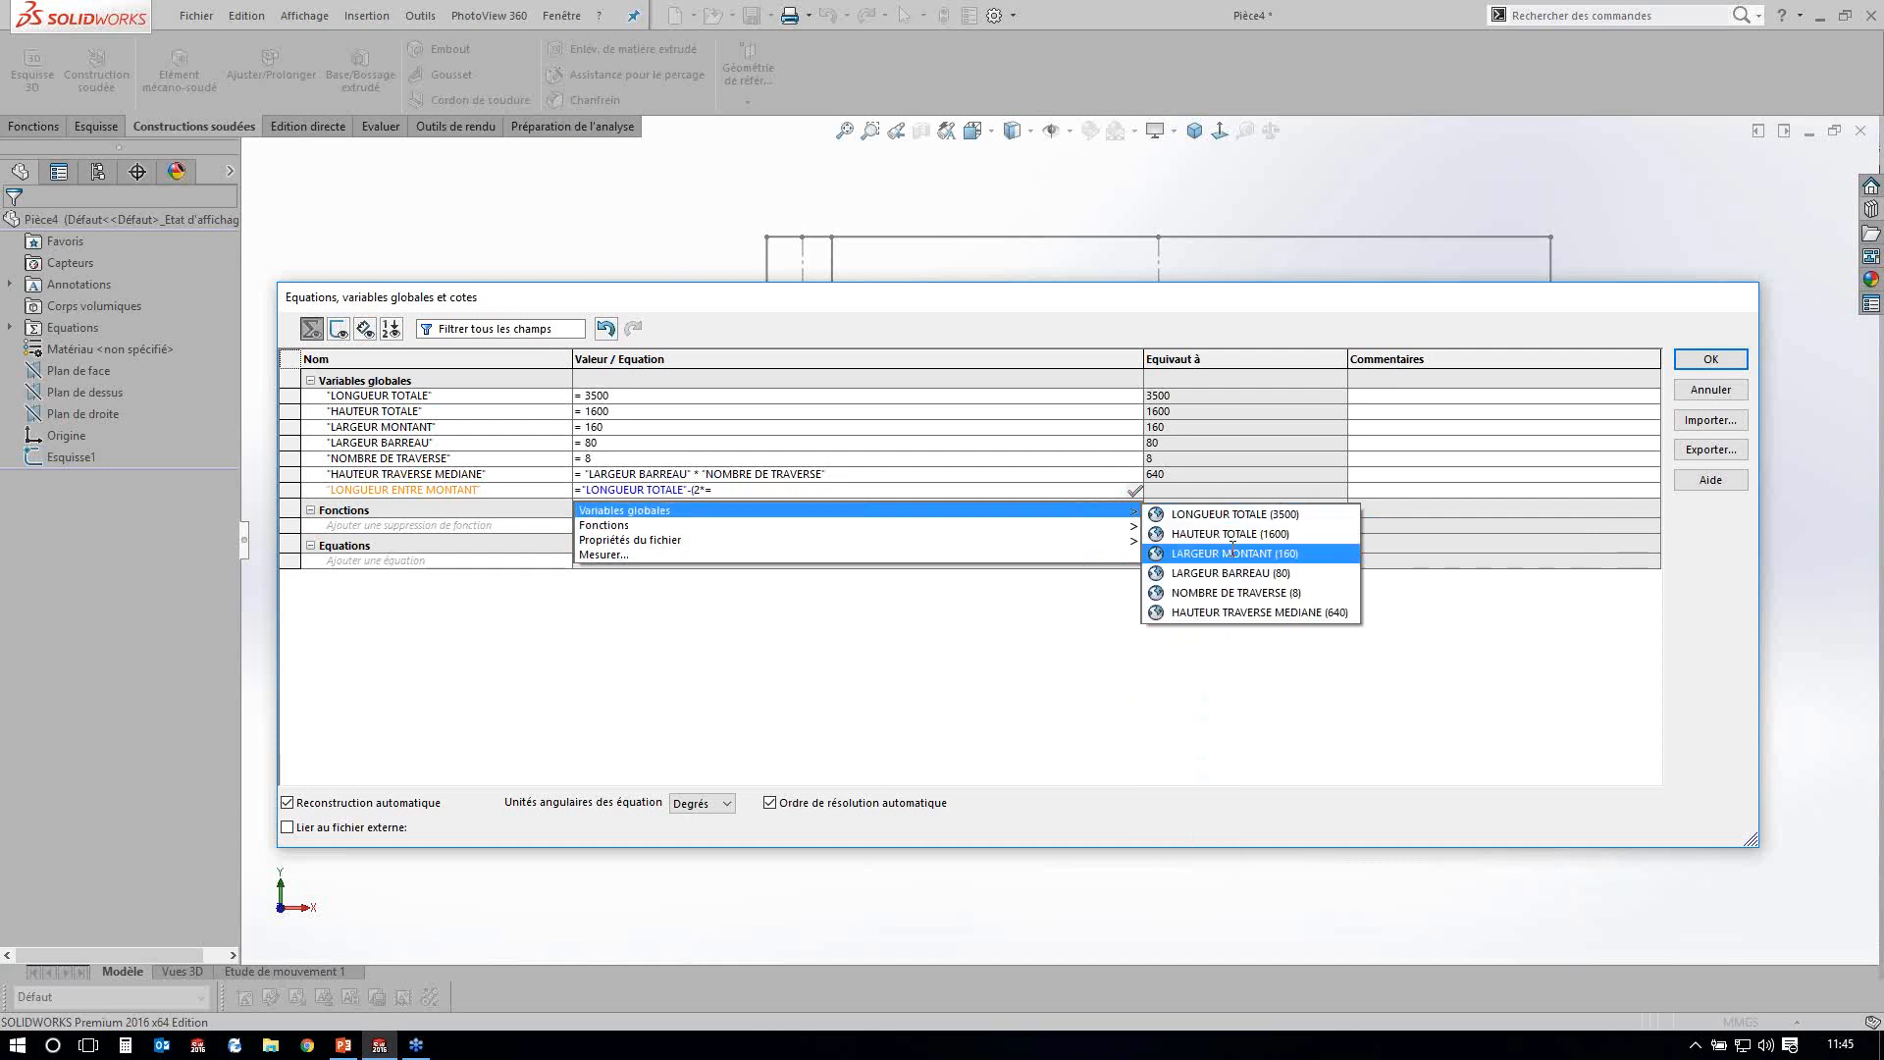
click(1233, 553)
click(715, 497)
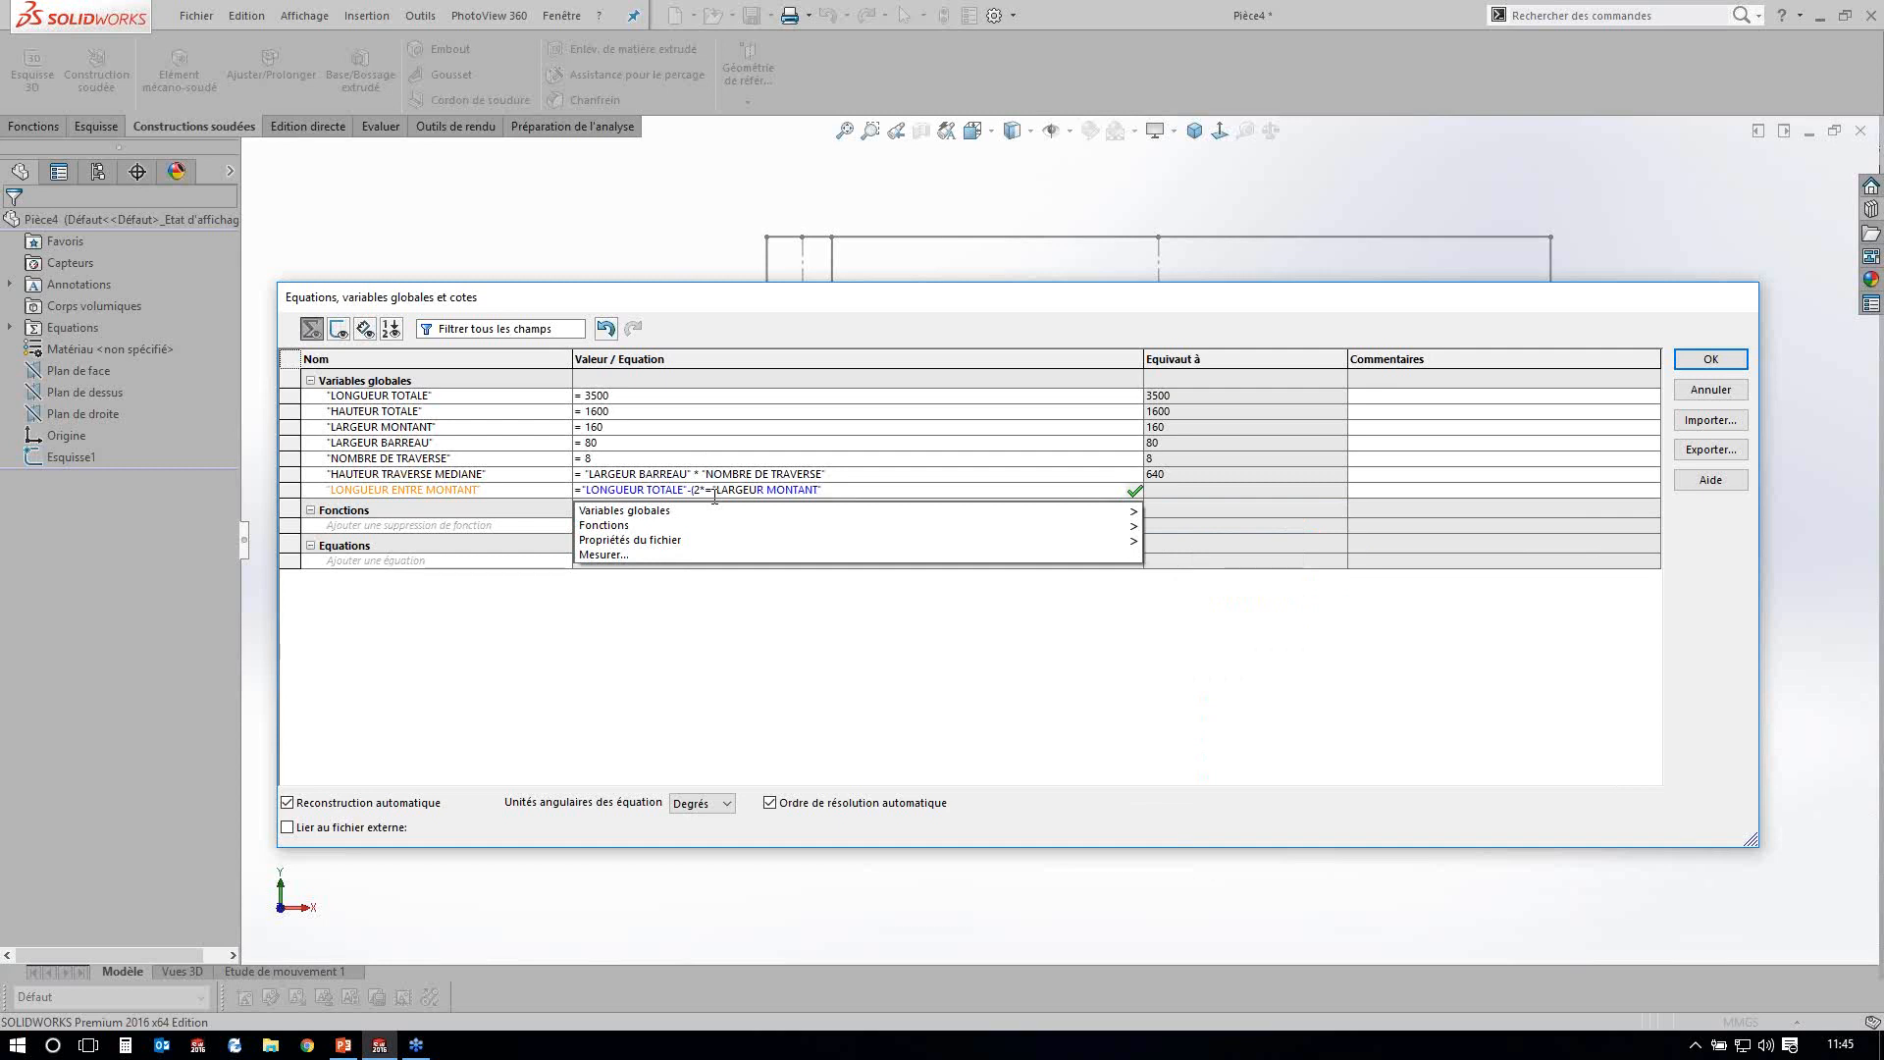
key(BackSpace)
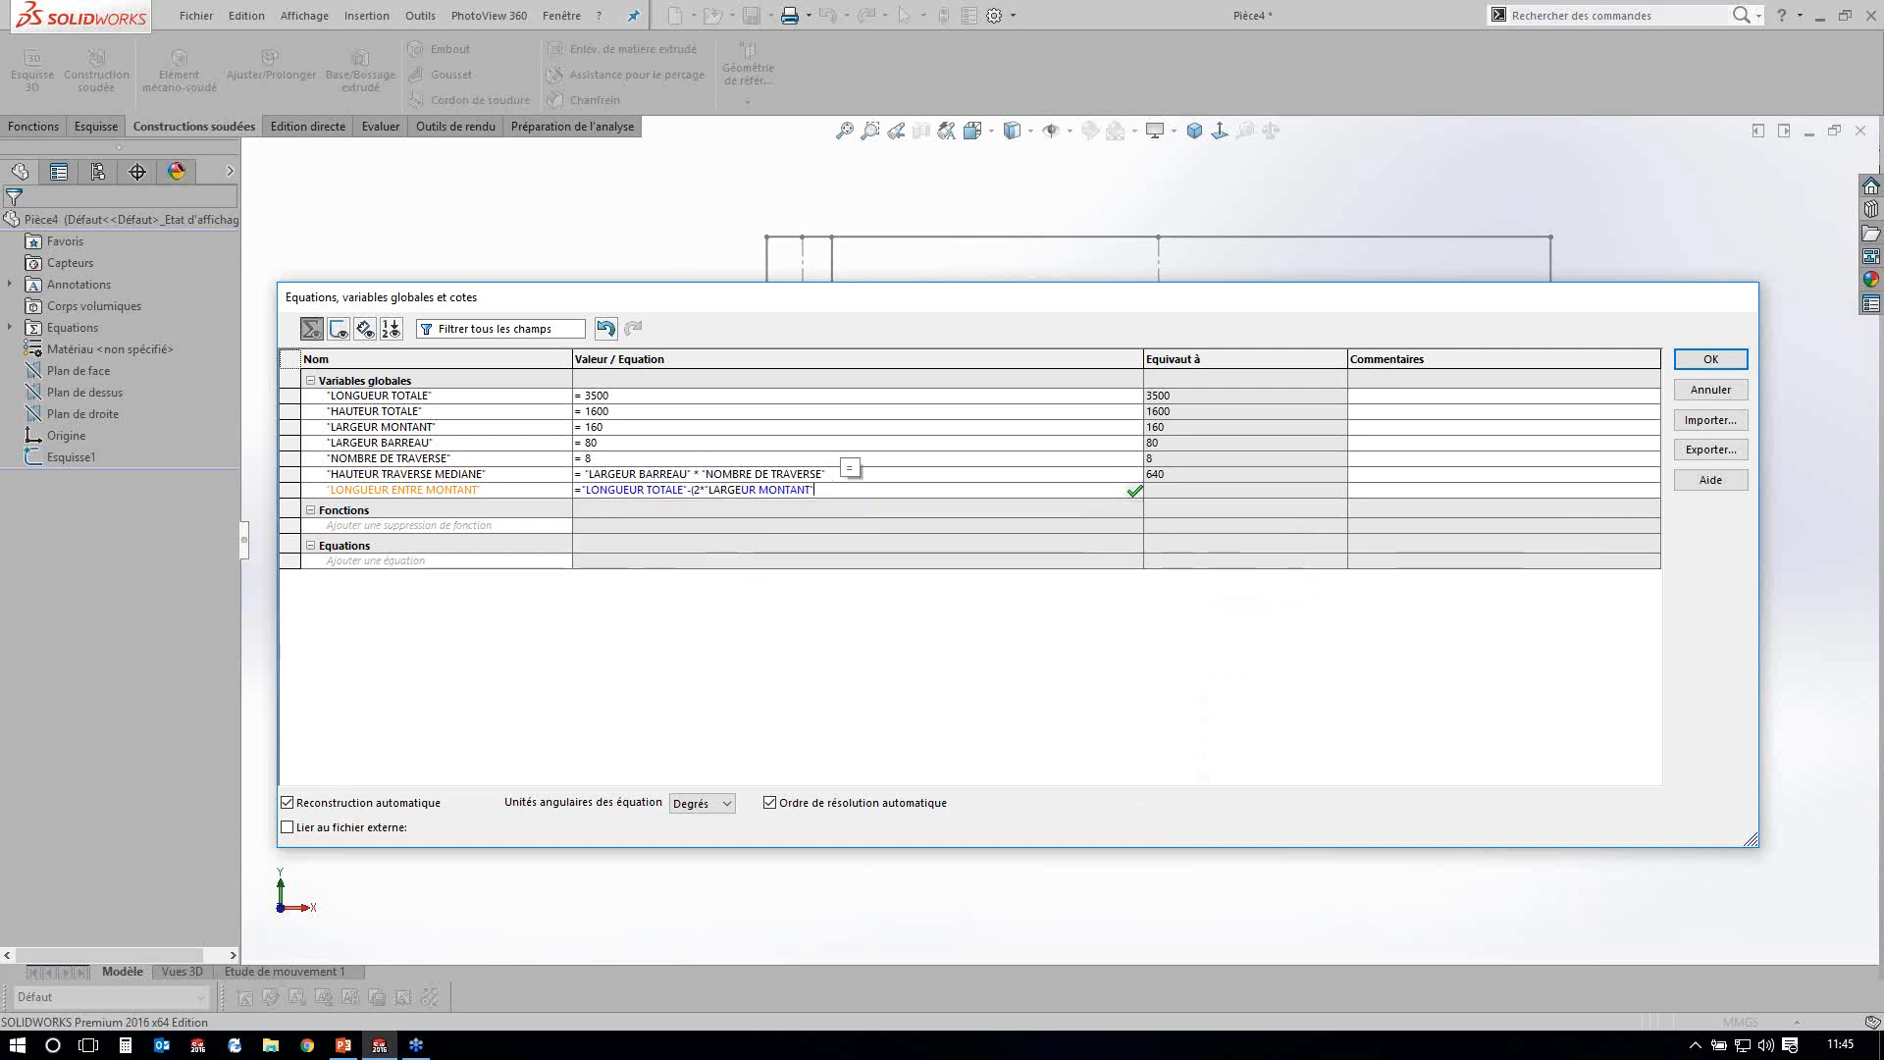
text())
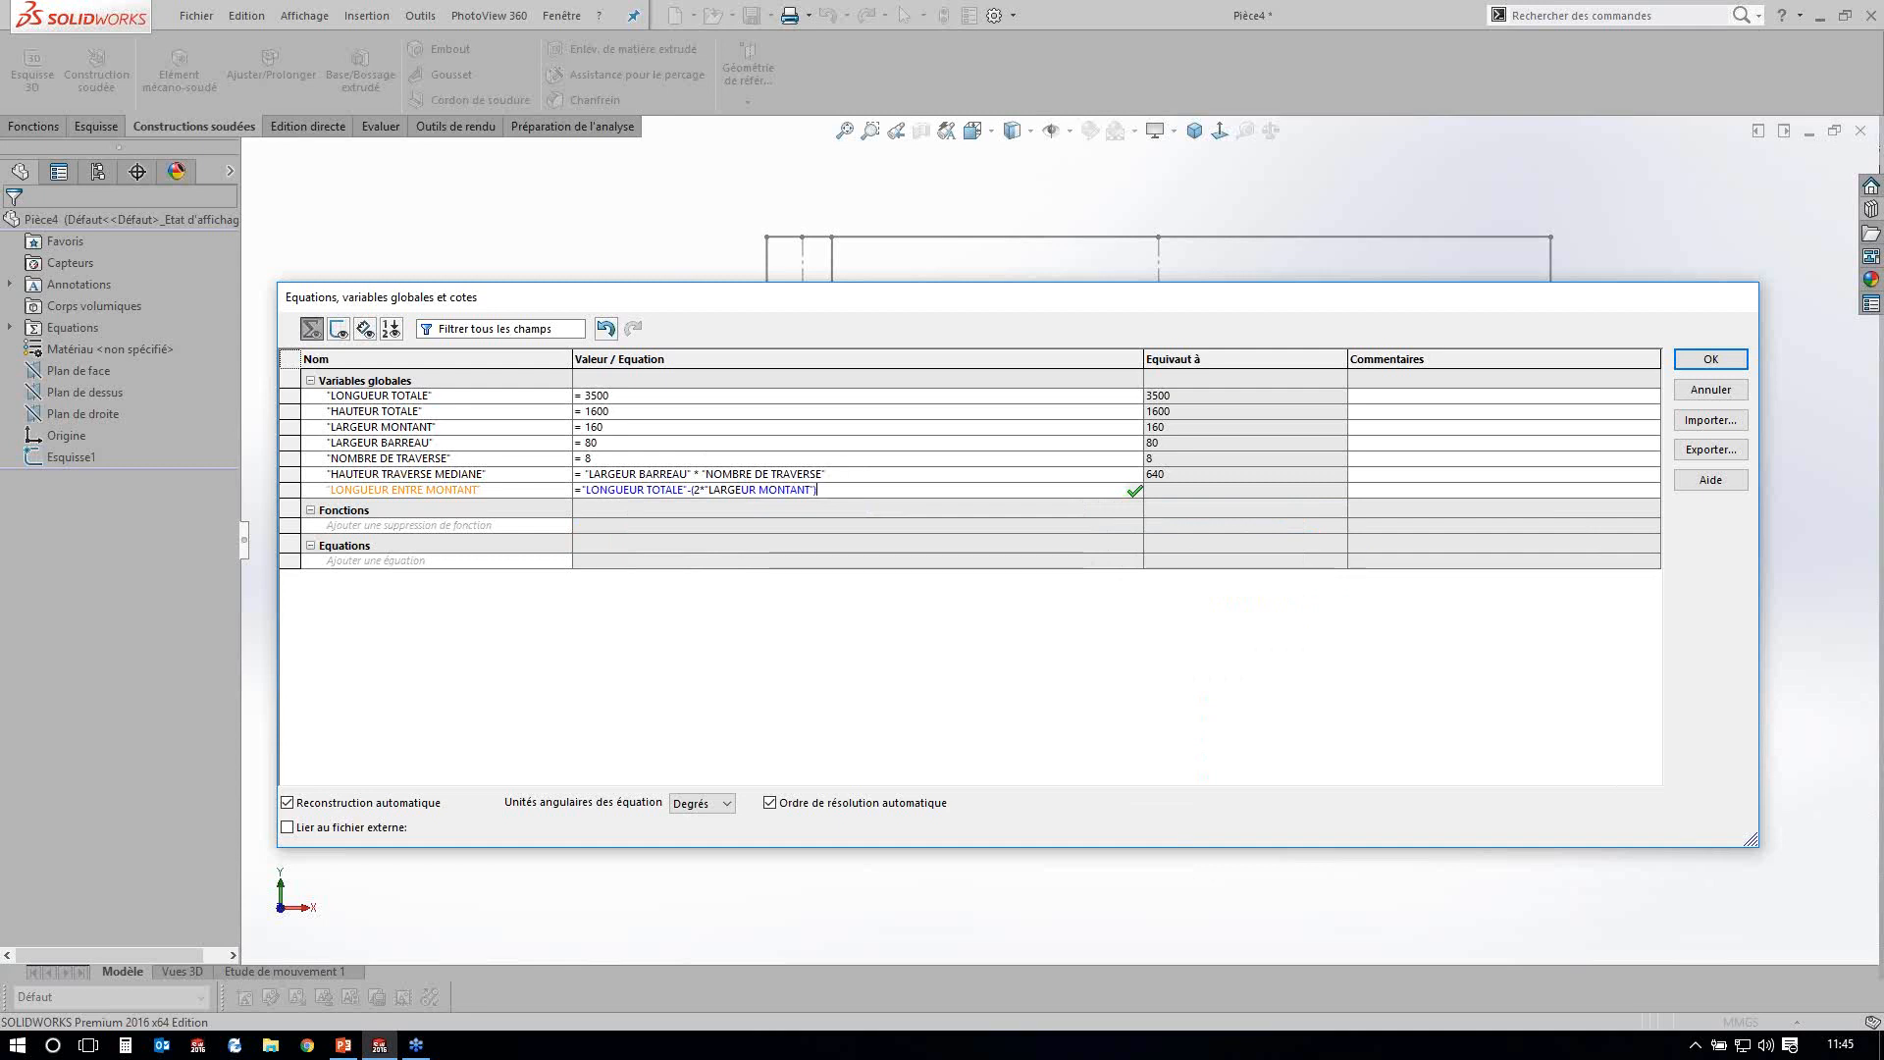
key(Return)
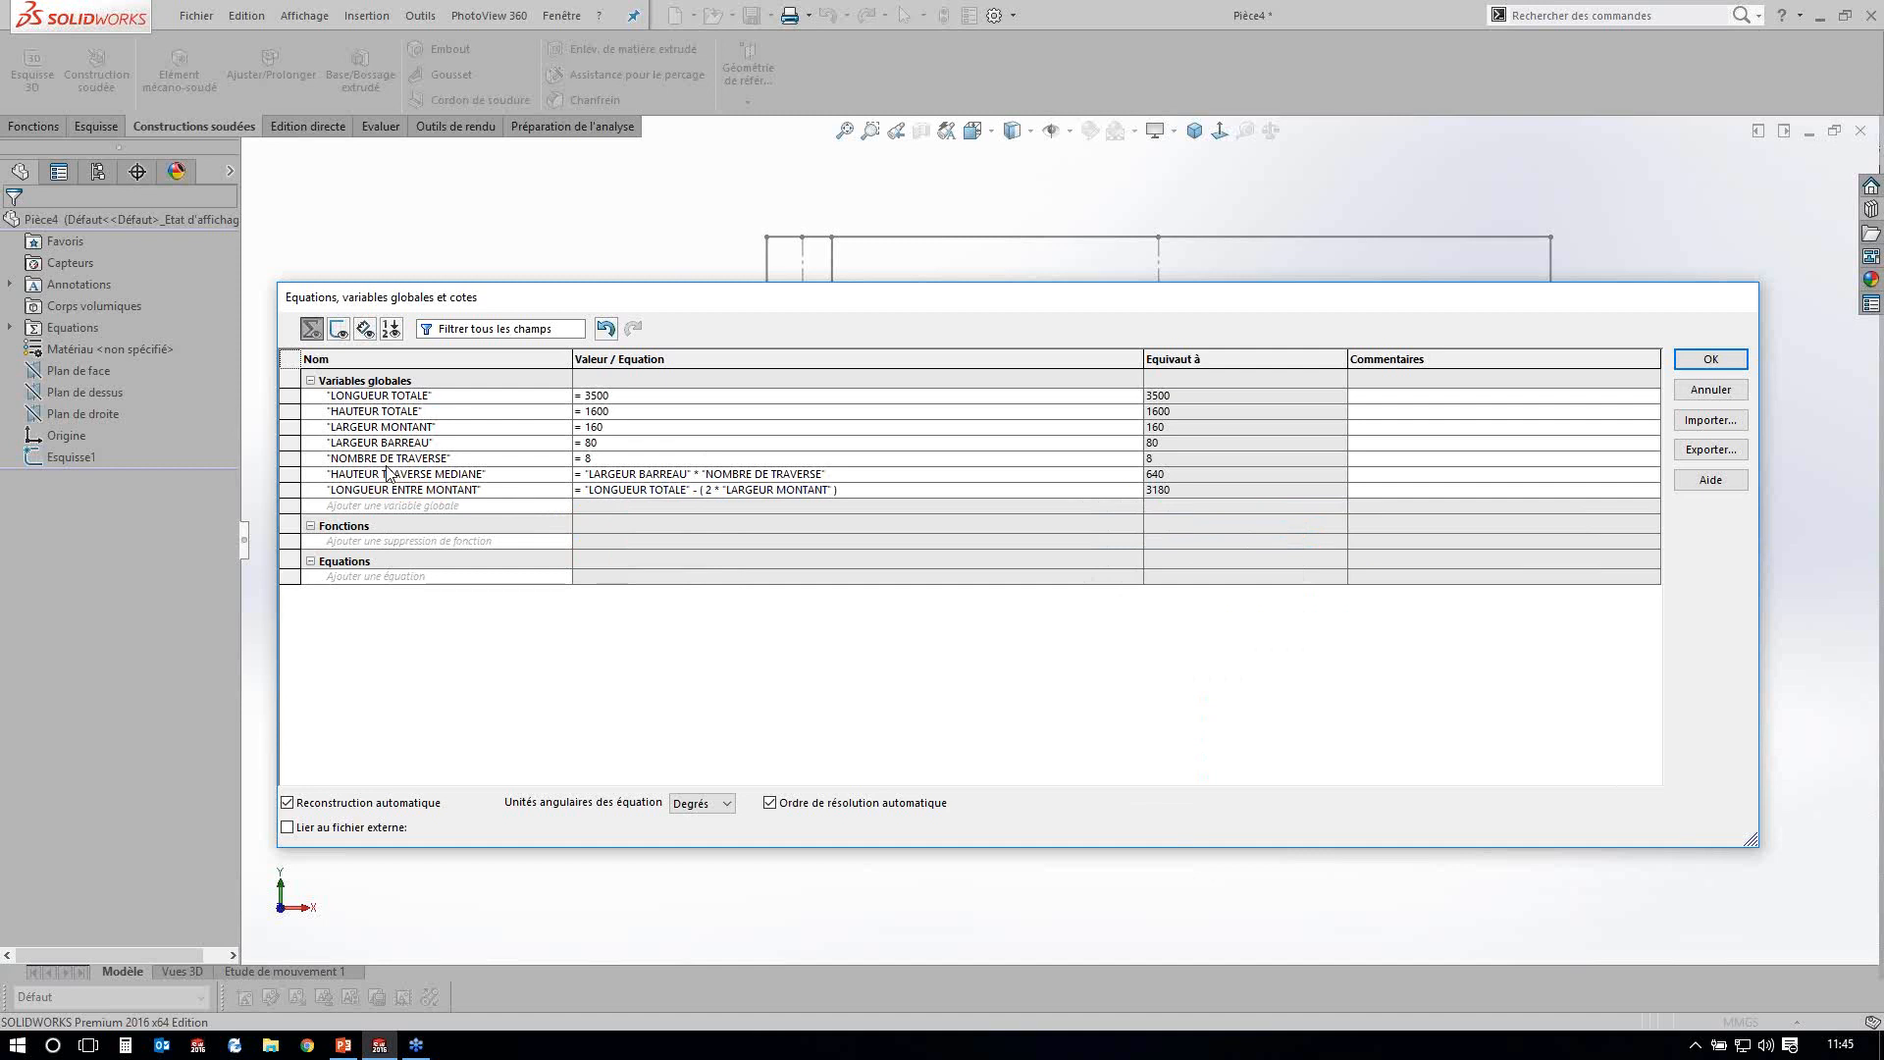
Add a global variable INTERVALLES ENTRE MONTANT equal to (((LONGUEUR ENTRE MONTANT + LARGEUR BARREAU) / LARGEUR BARREAU)) / 2.
click(388, 504)
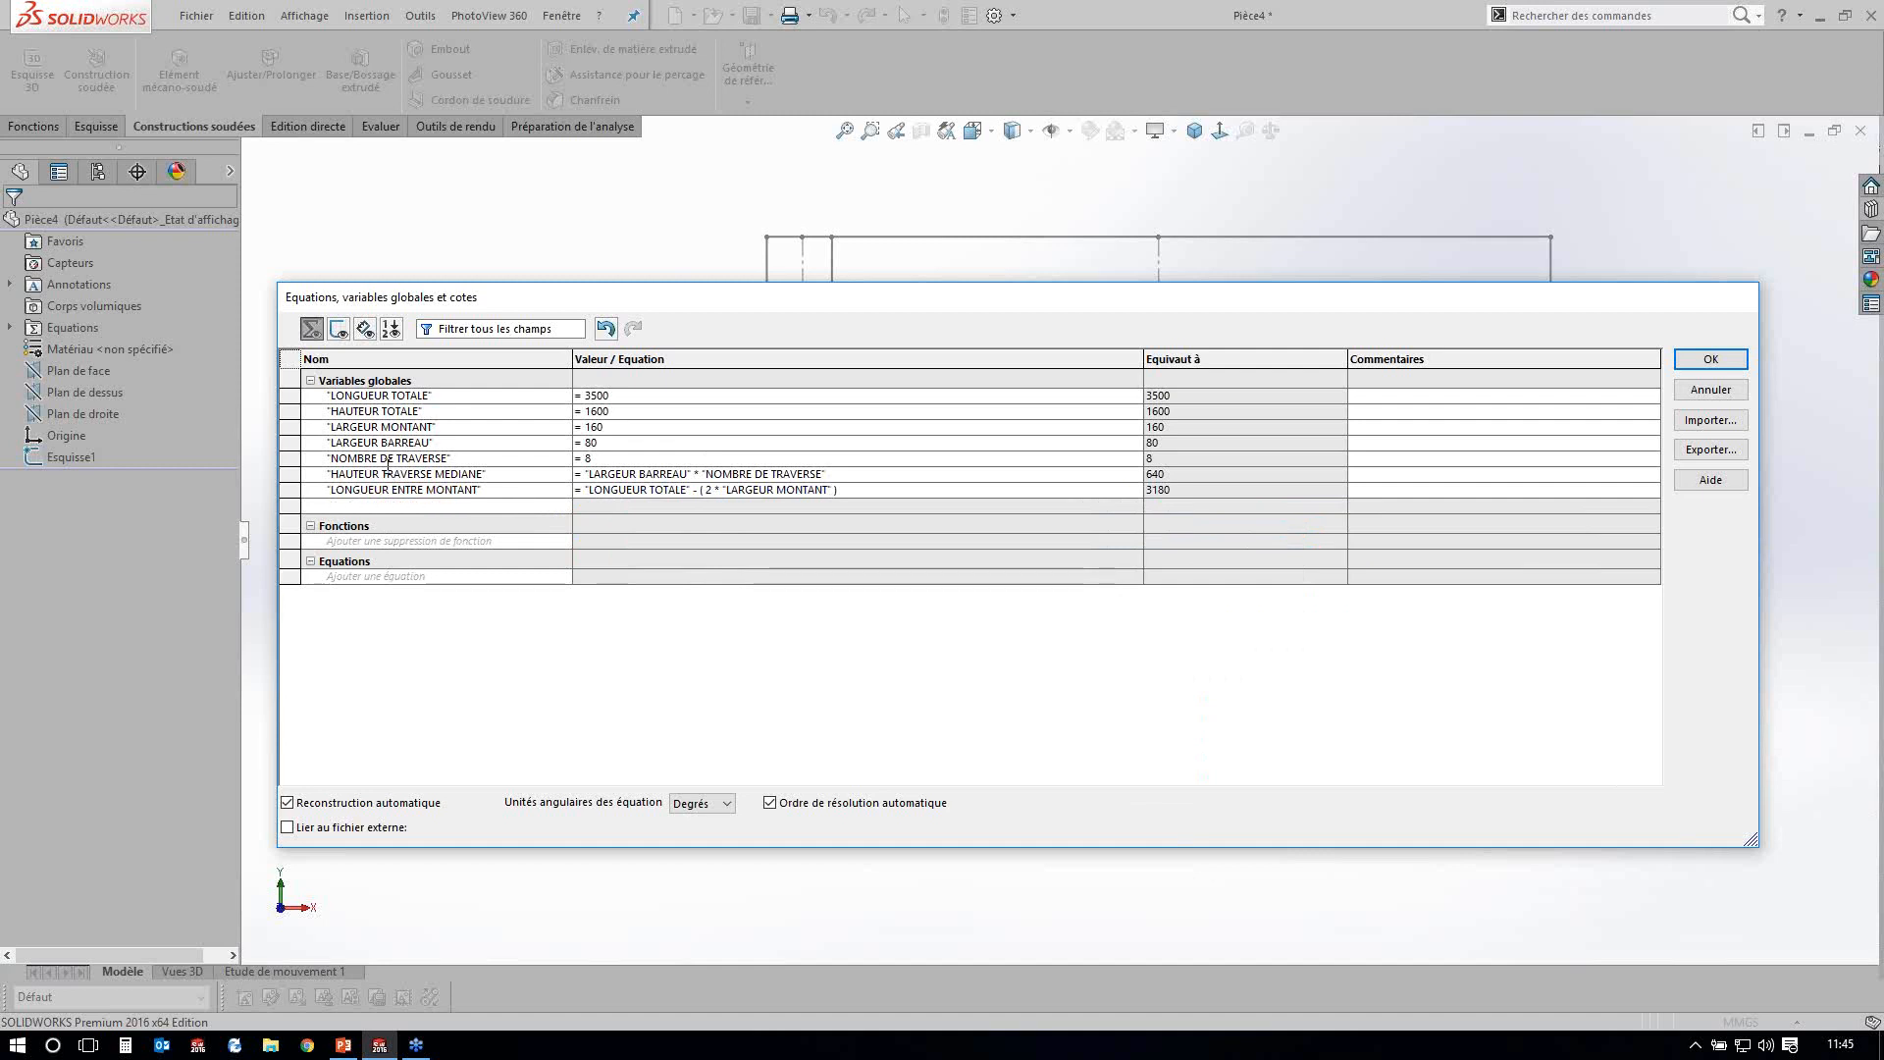
text(INTERVALLES ENTRE MONTANT)
key(Tab)
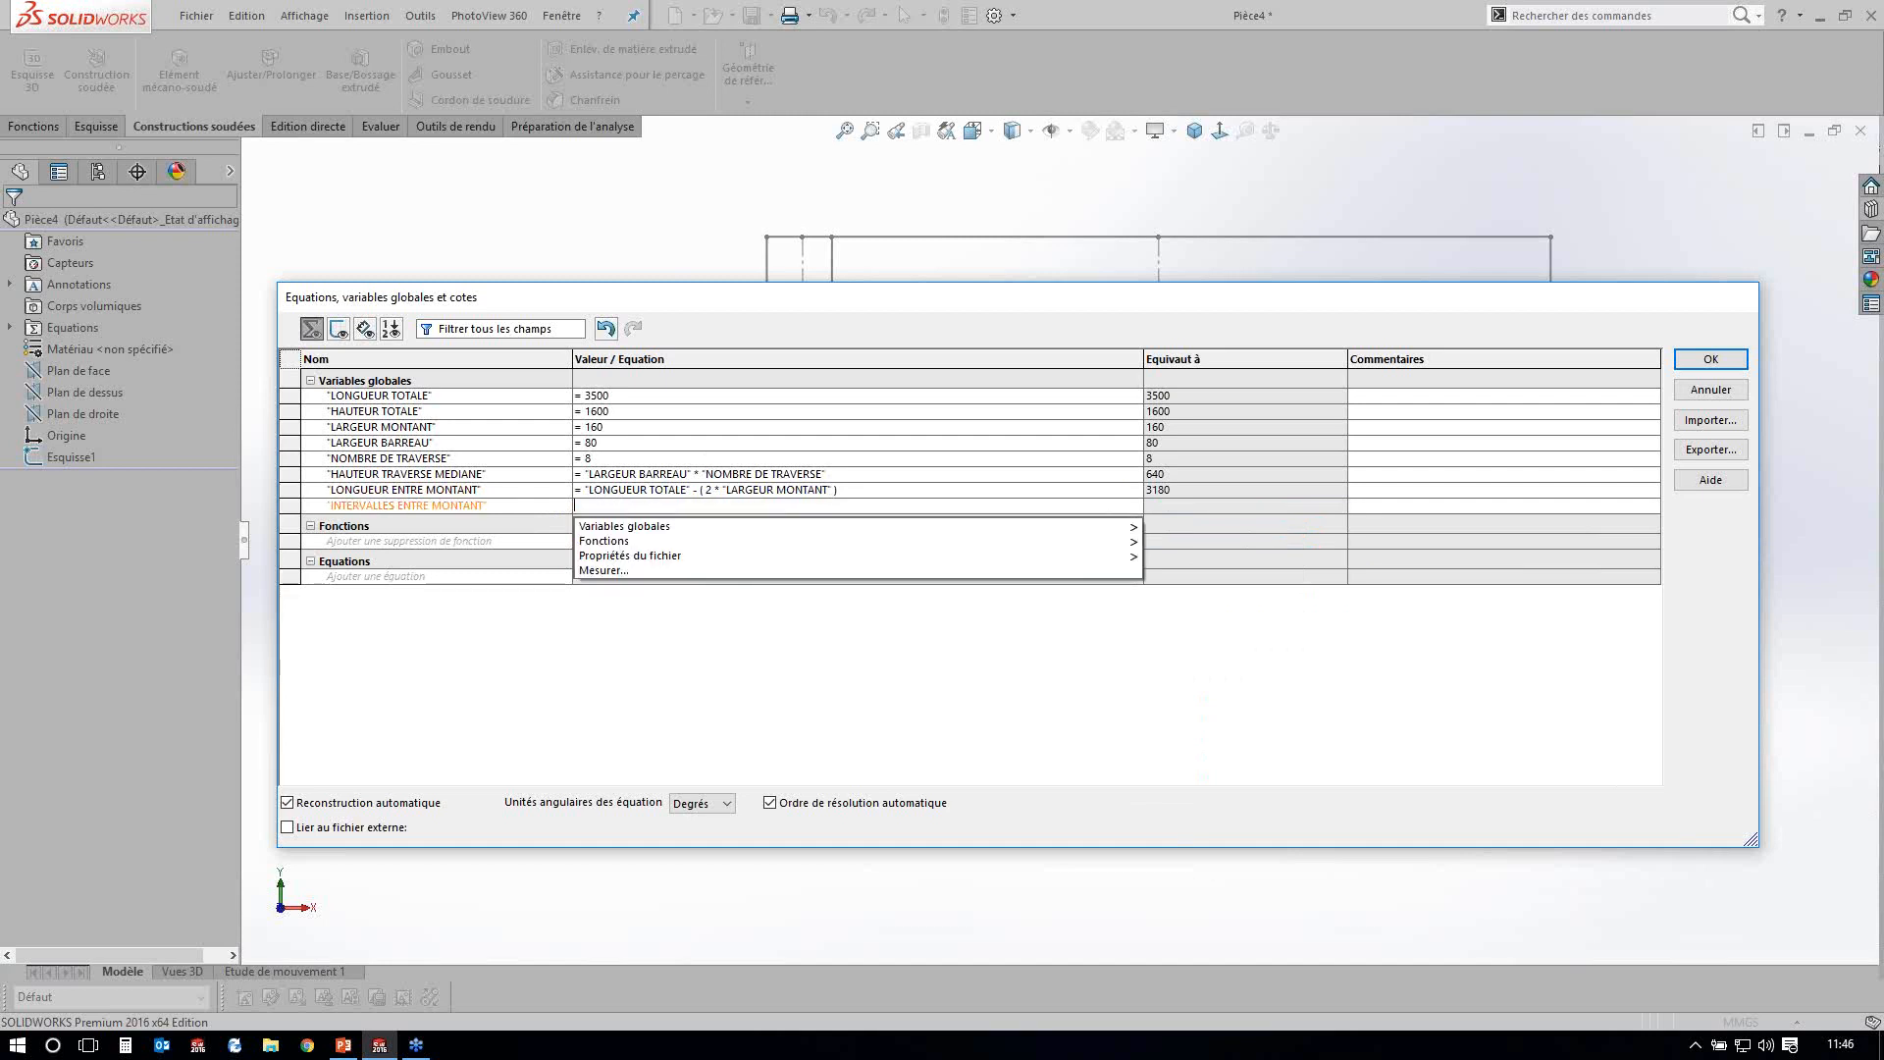
text(=(((L)
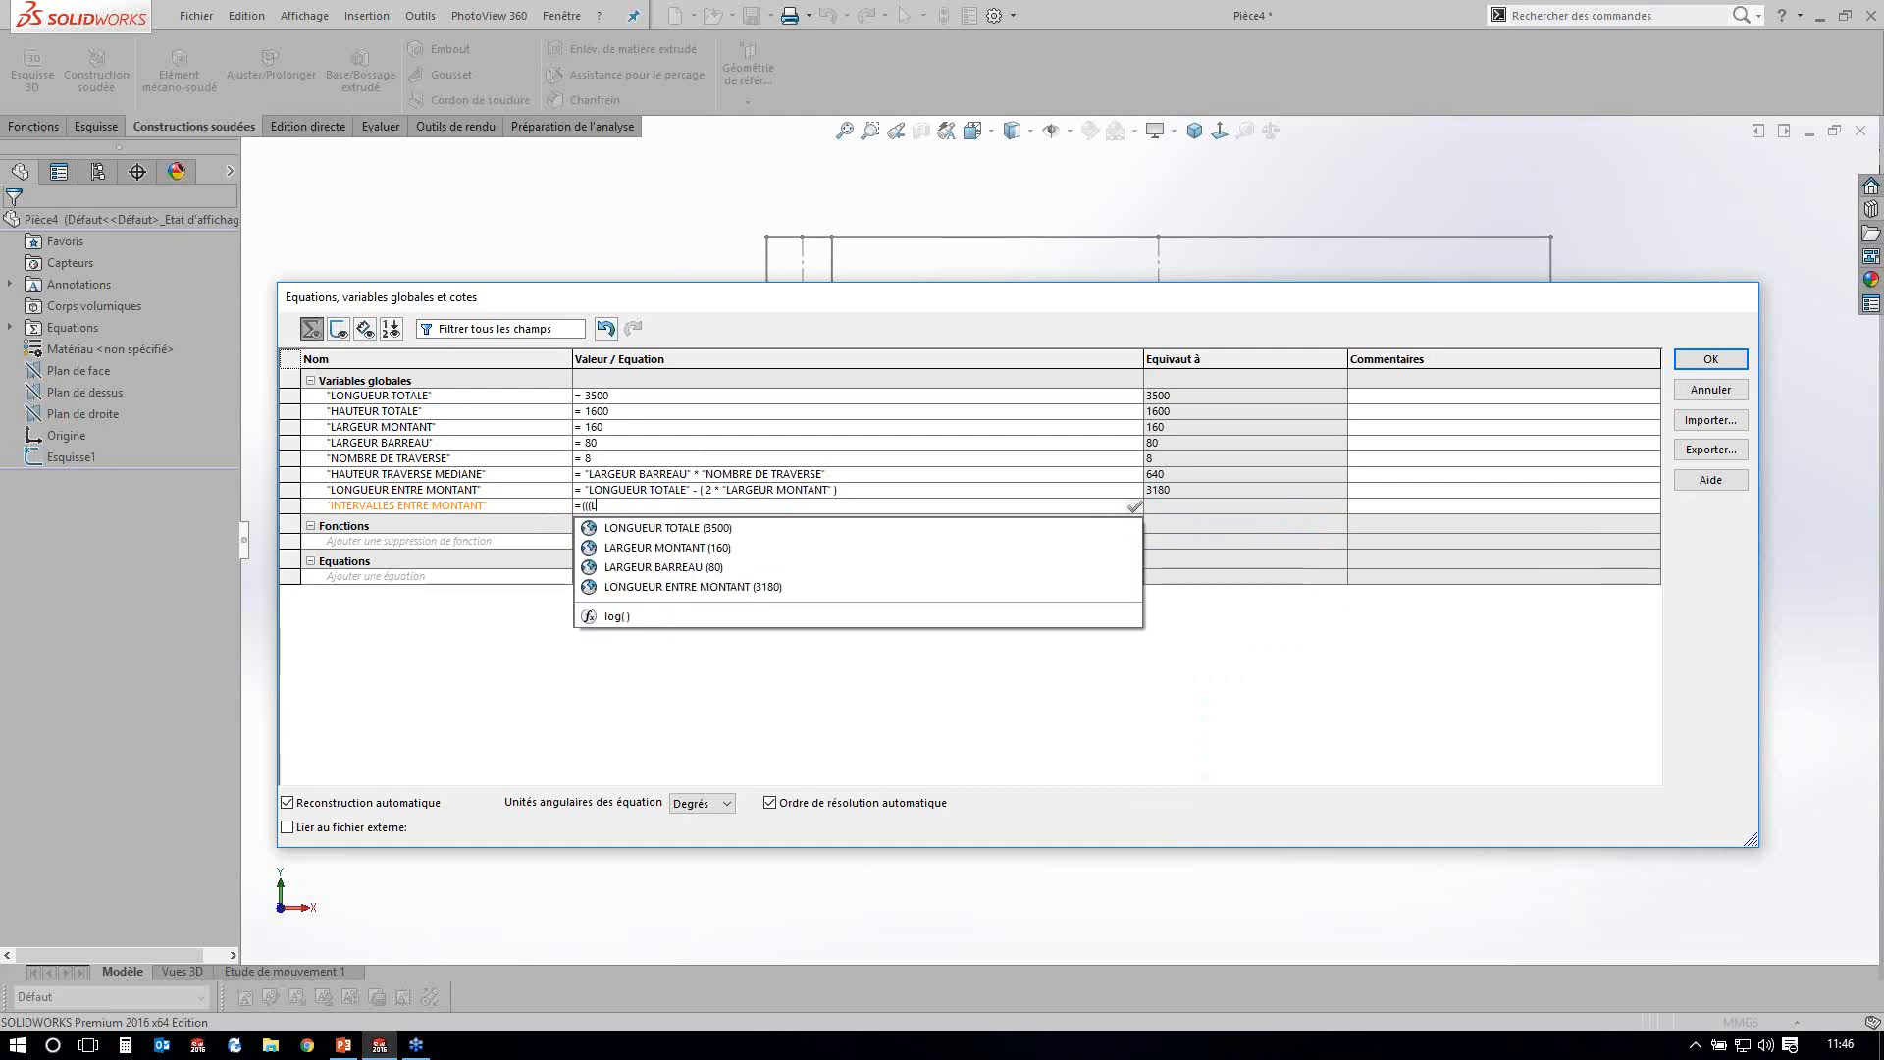
click(678, 587)
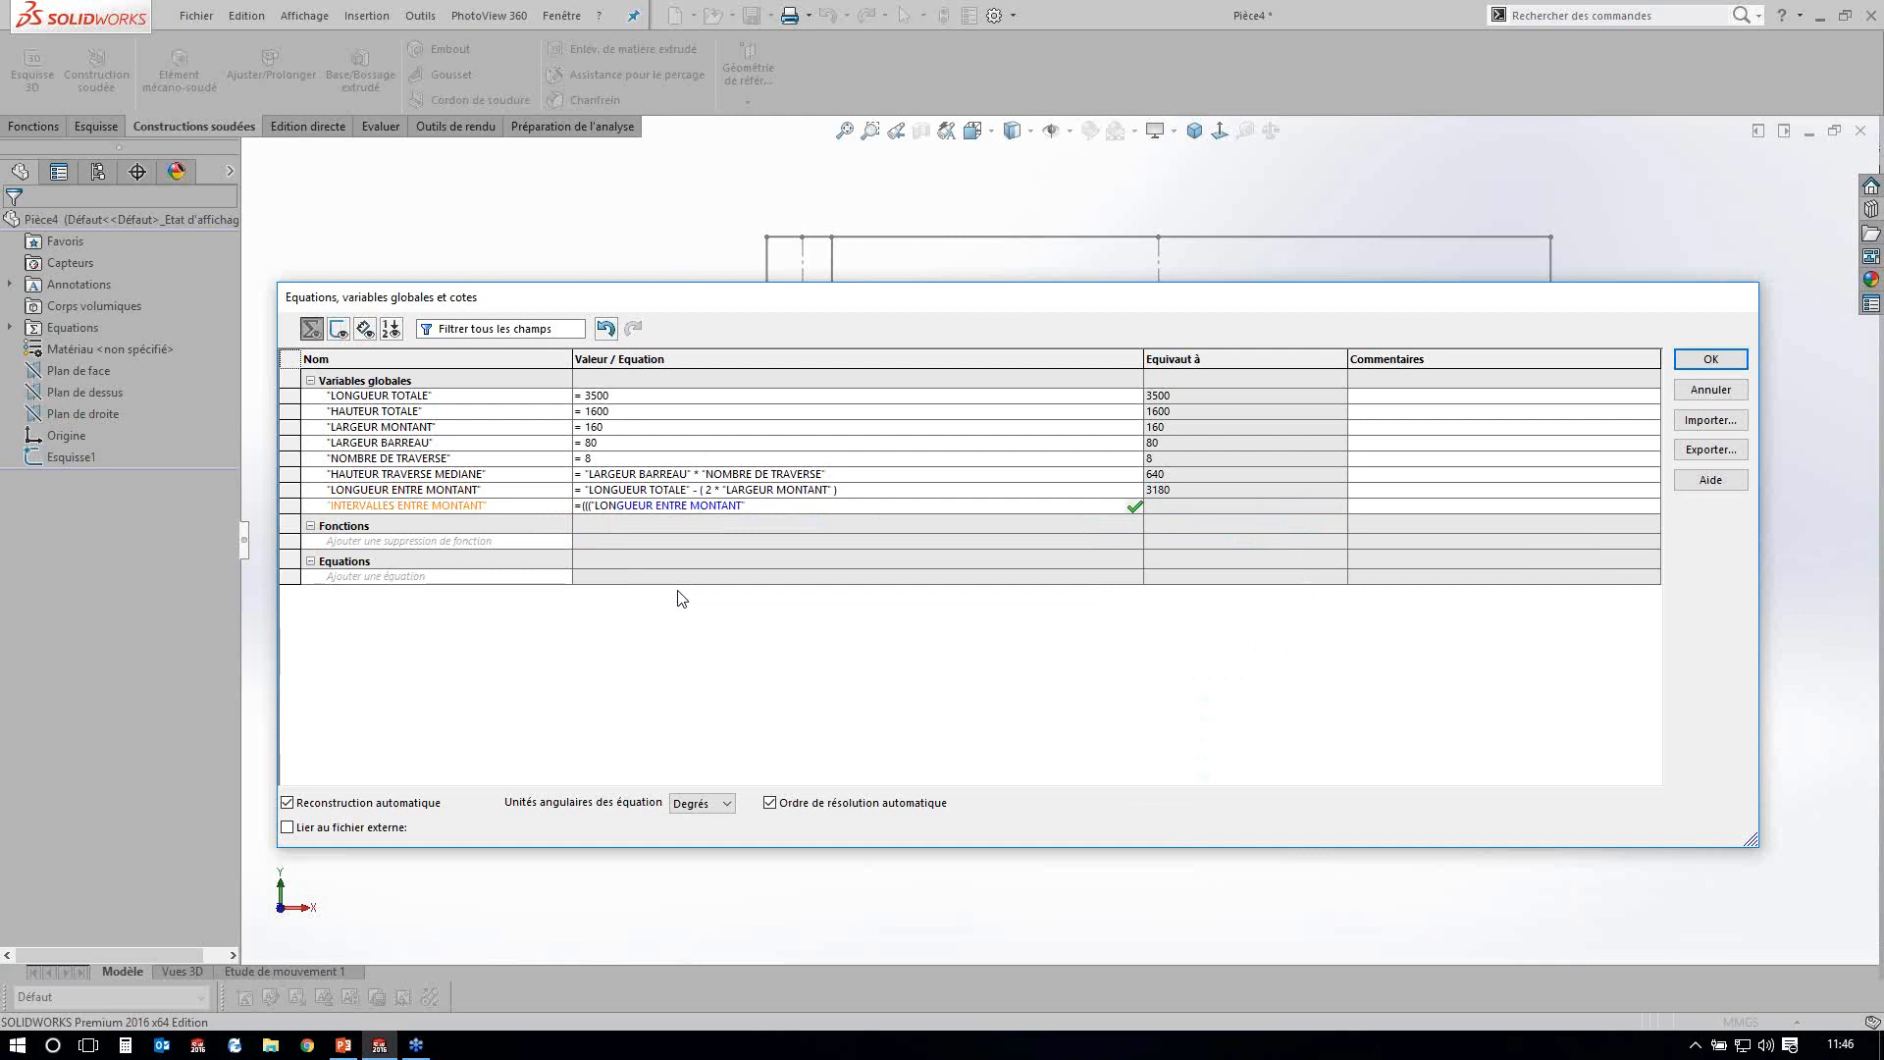
text(+)
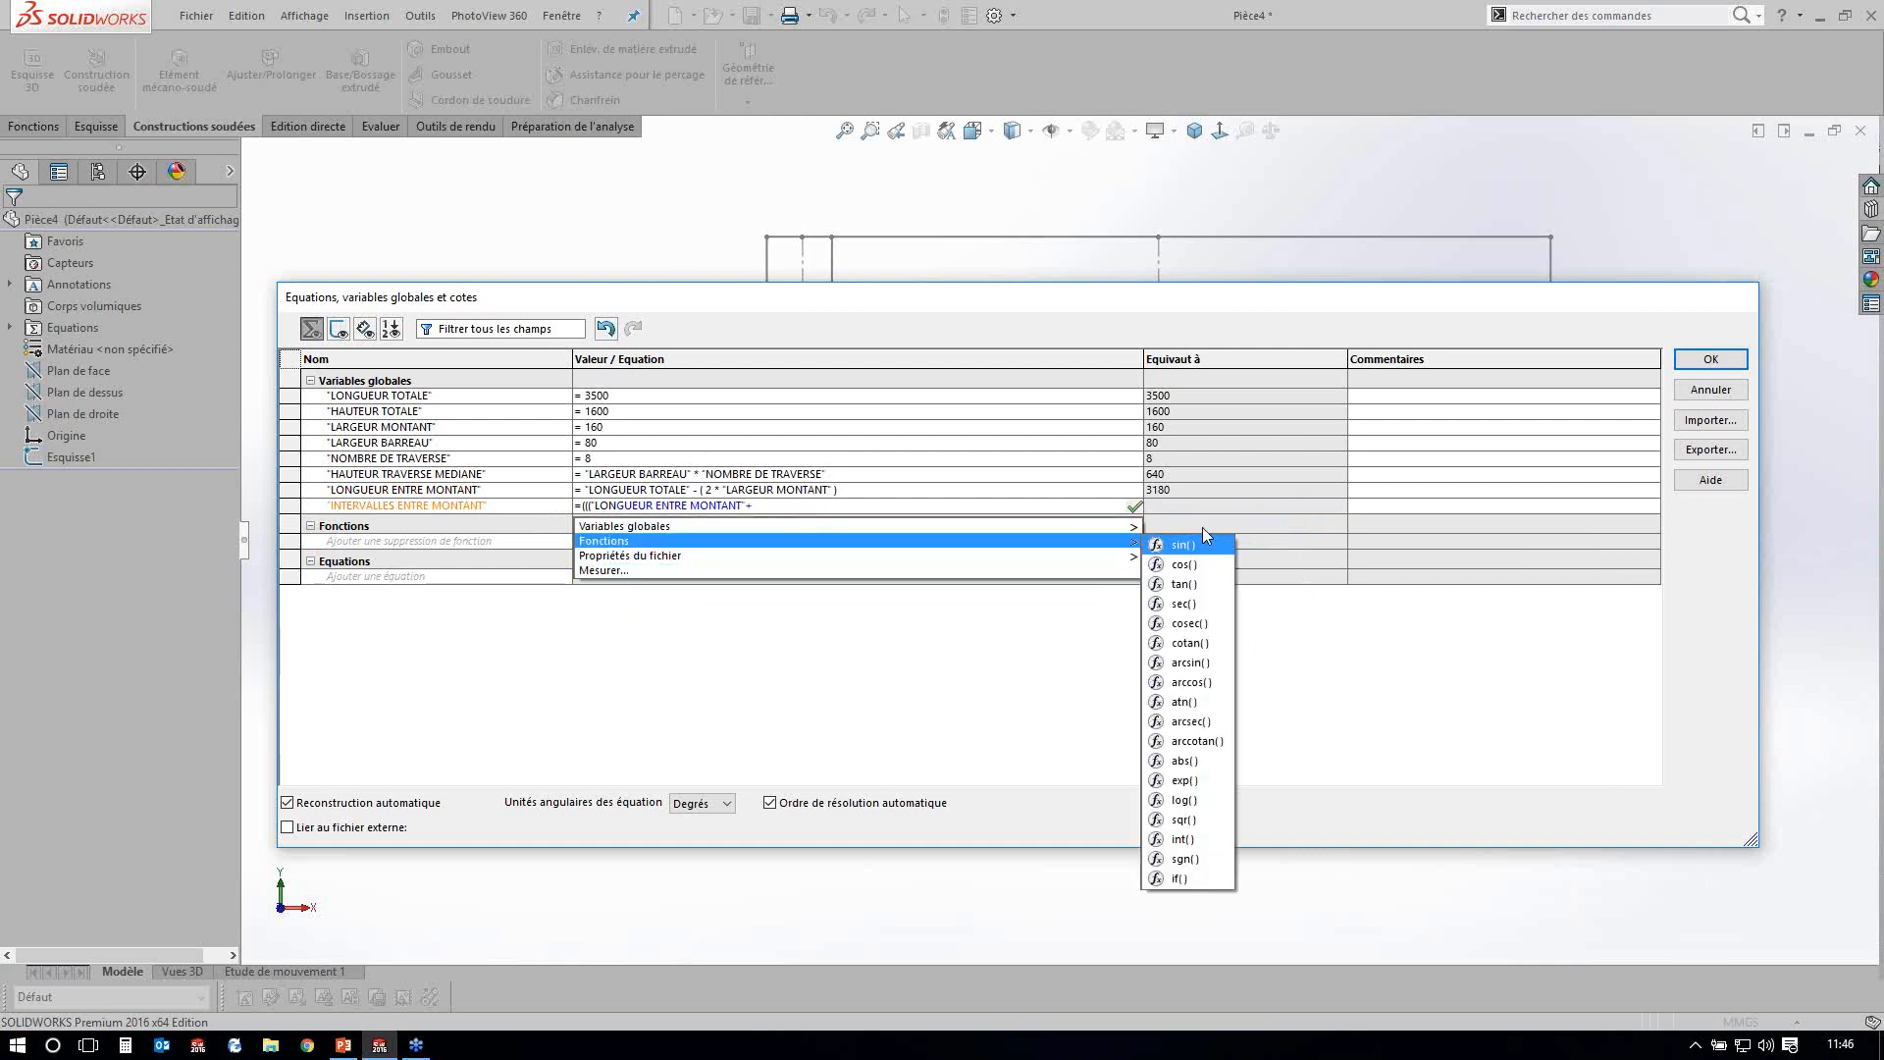
mouse_move(1128, 527)
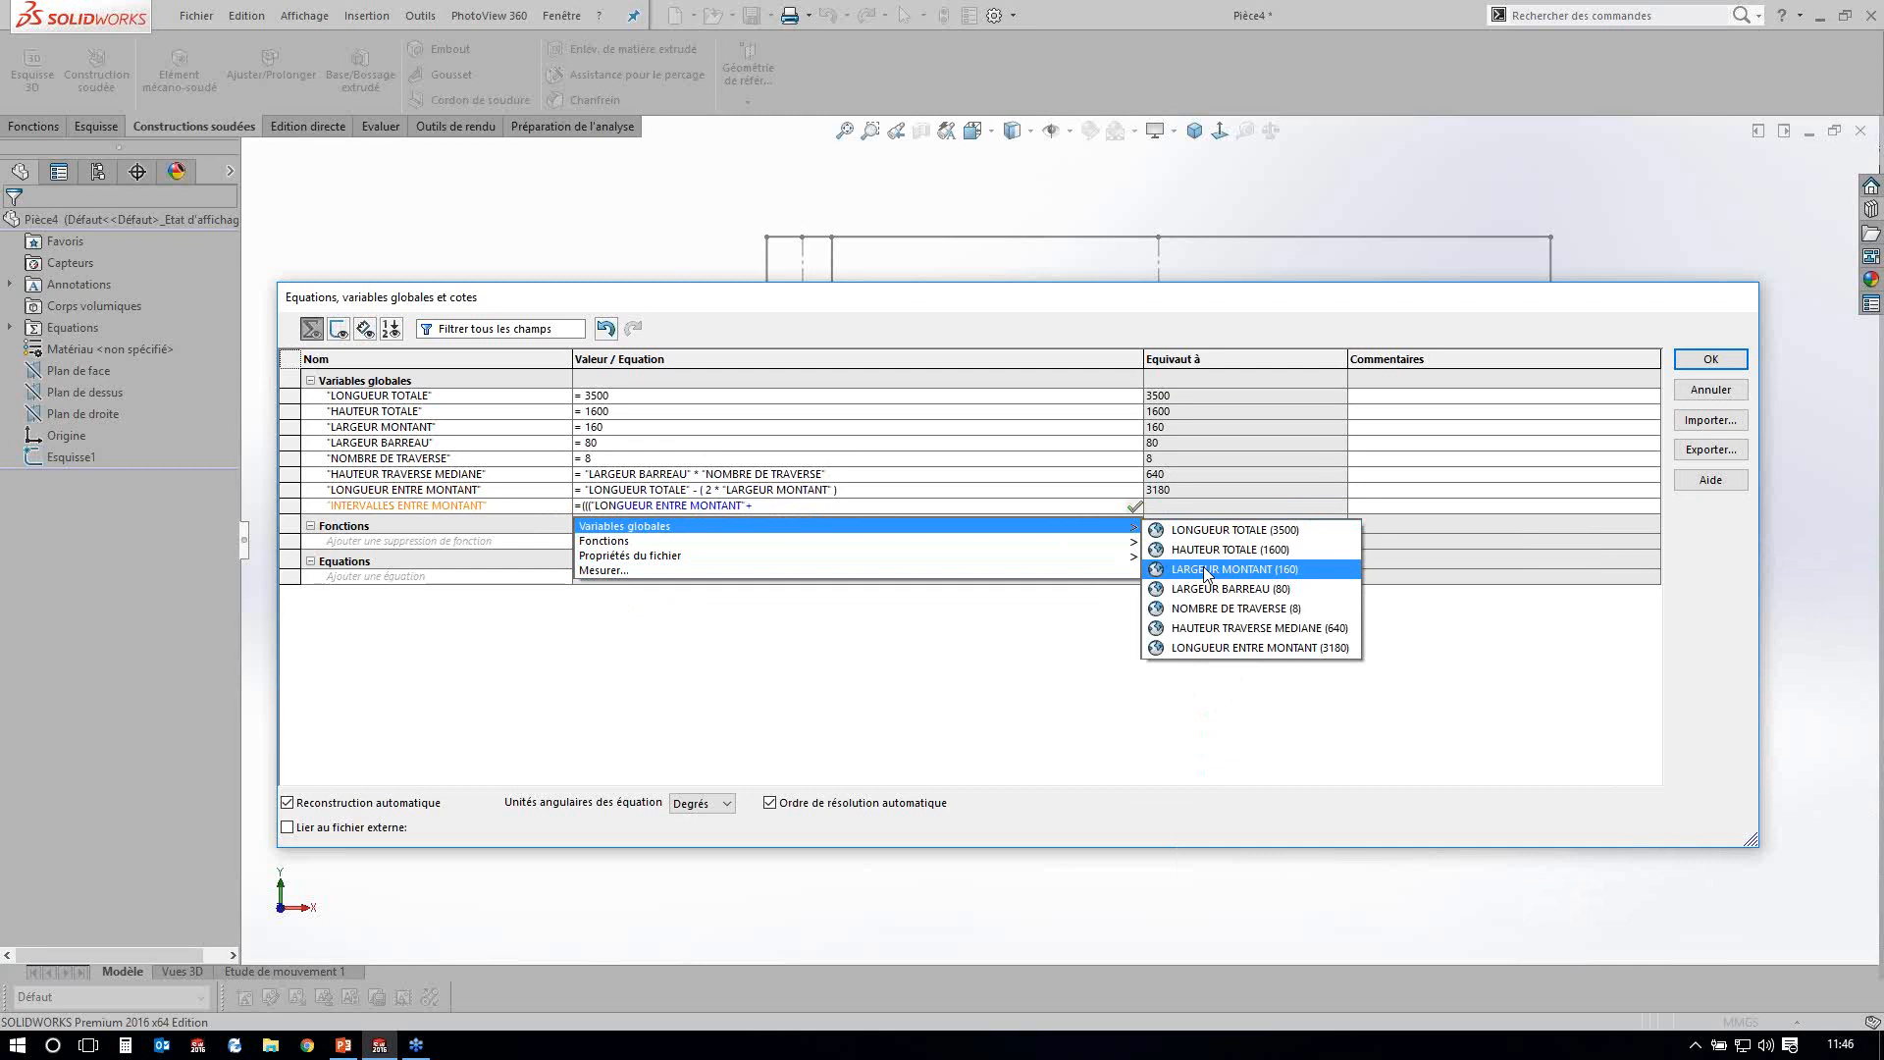
click(1207, 589)
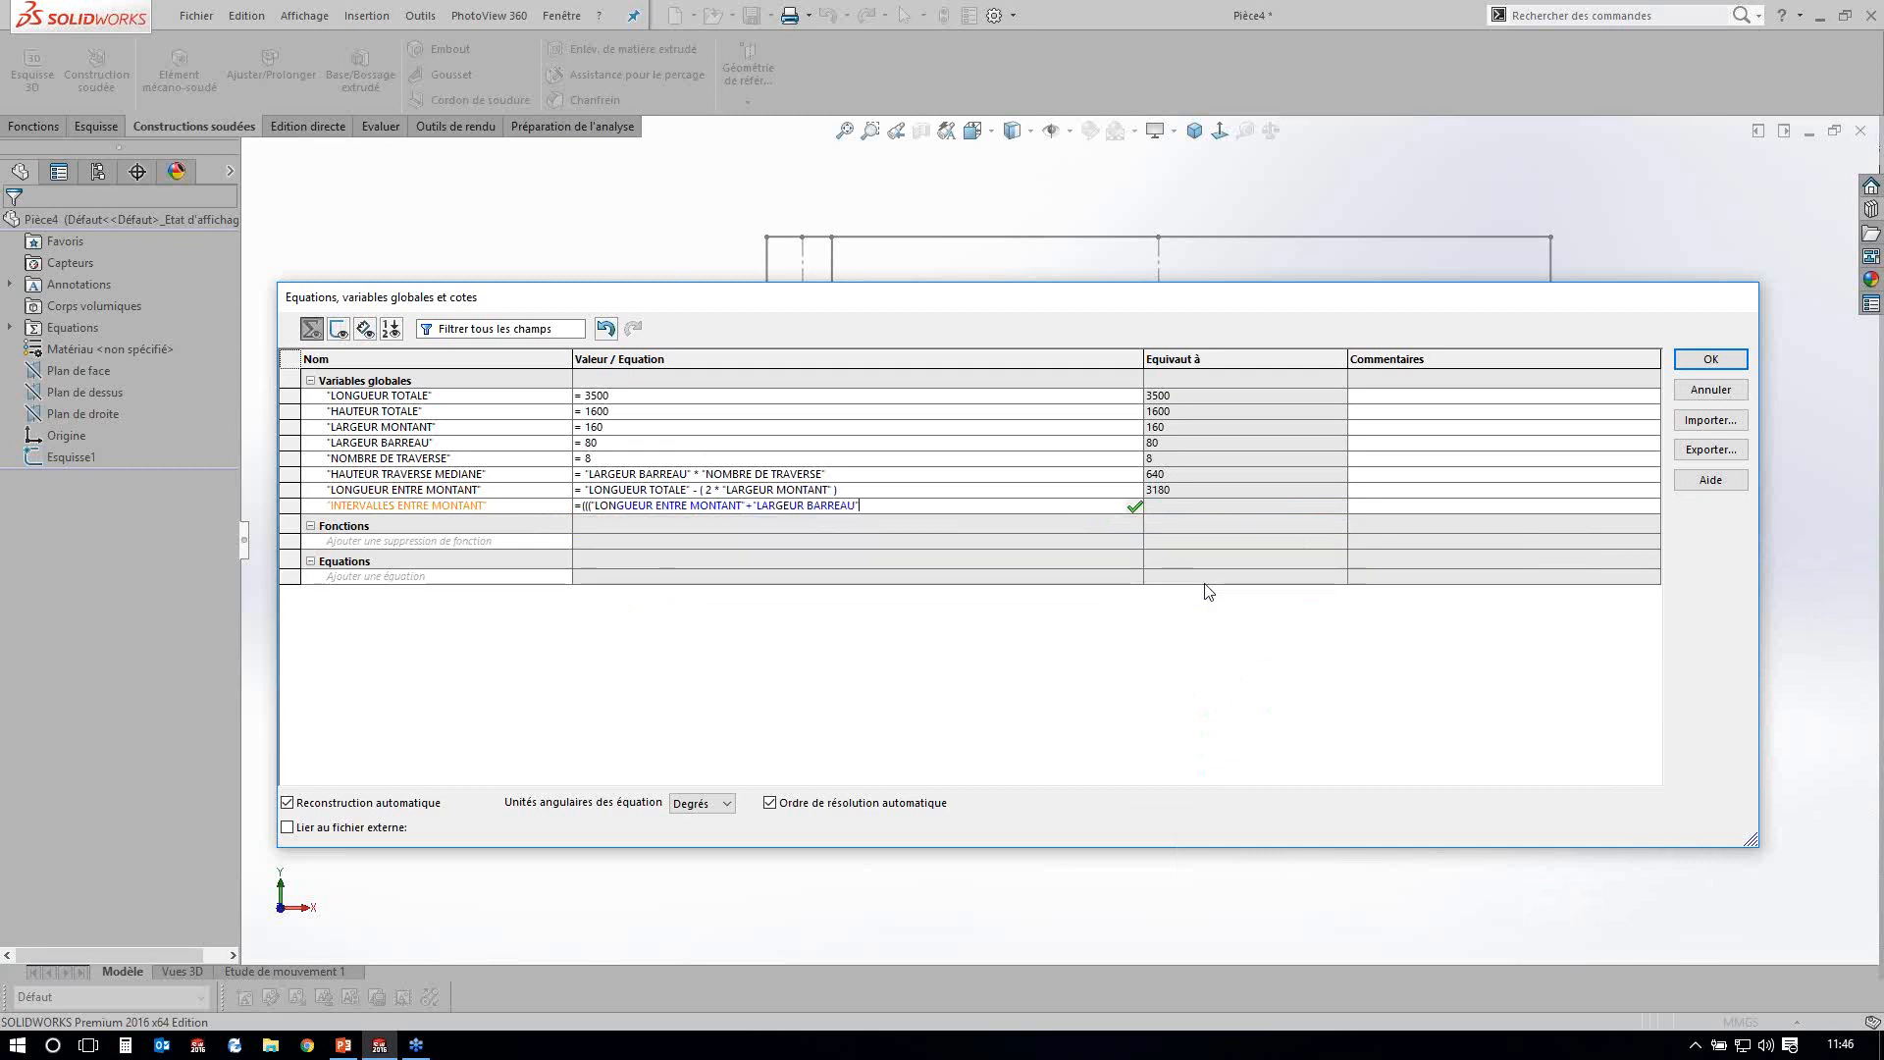
text(/)
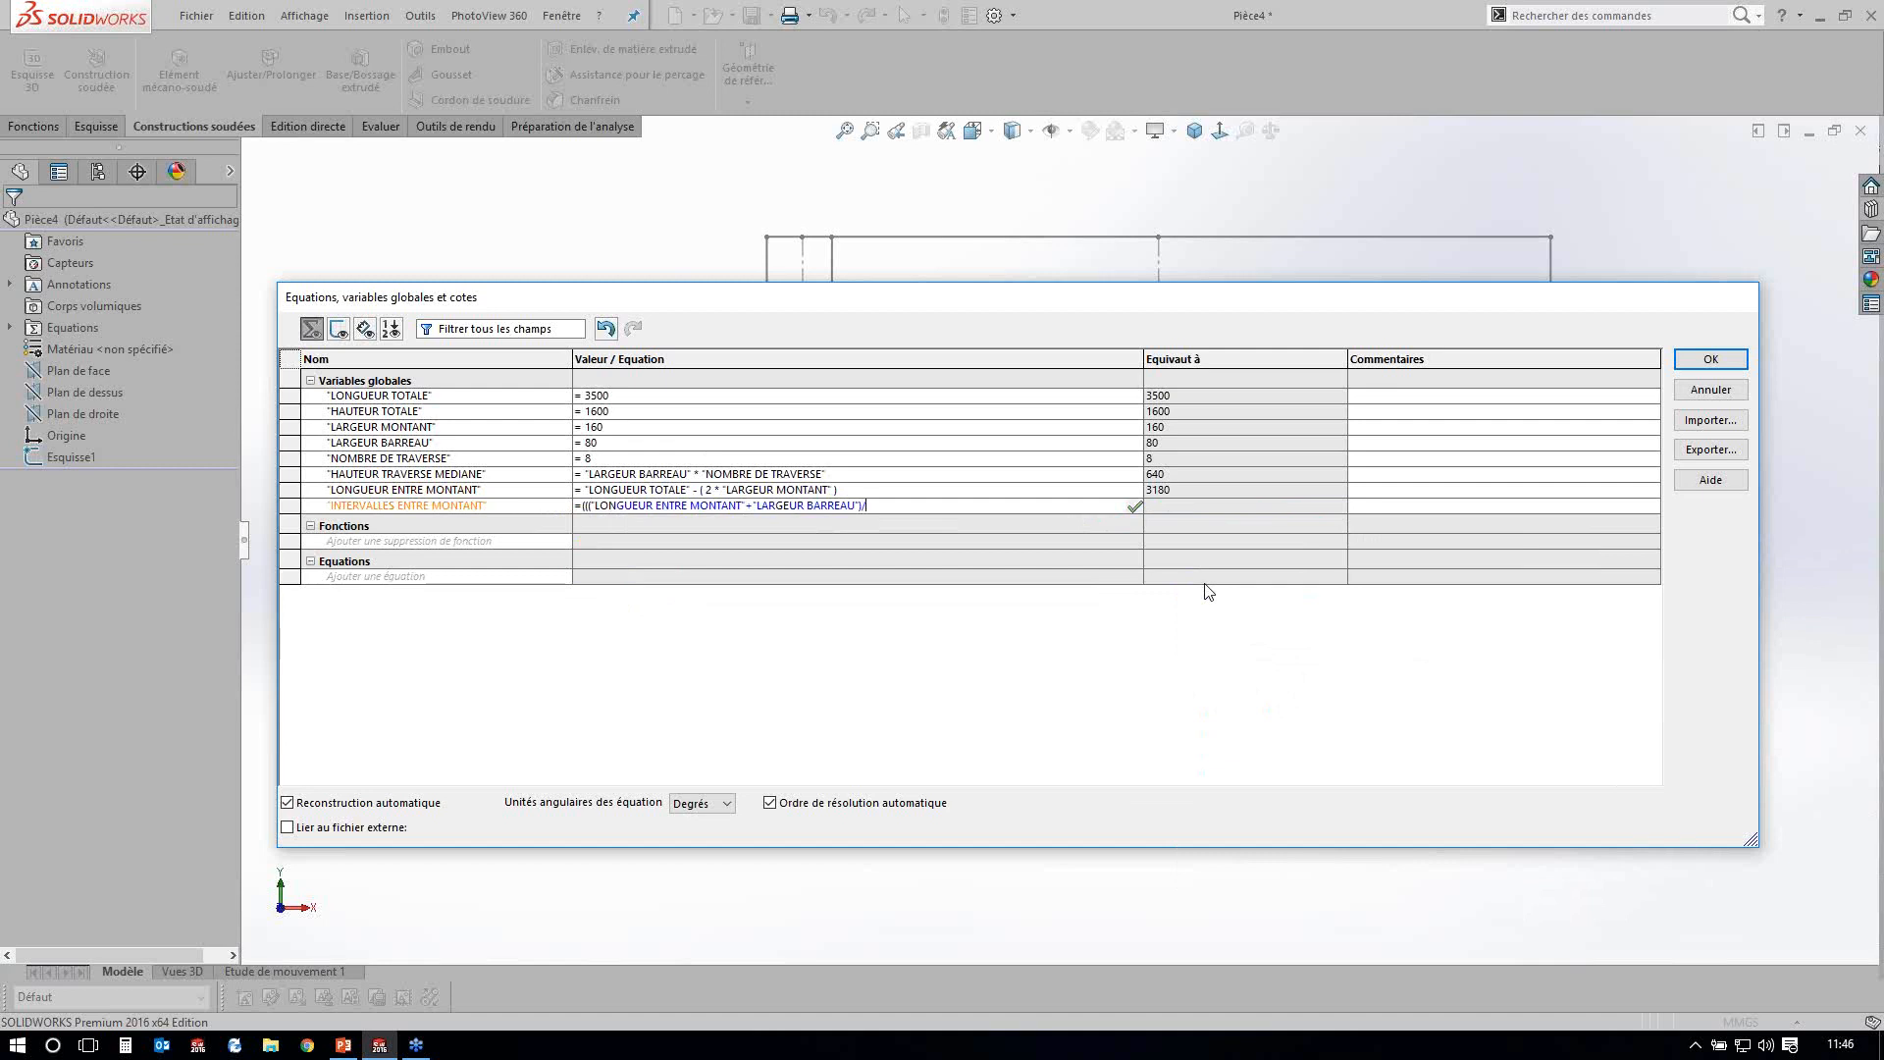
text(LARGEUR)
key(BackSpace)
key(BackSpace)
key(BackSpace)
key(BackSpace)
key(BackSpace)
key(BackSpace)
key(BackSpace)
key(BackSpace)
key(BackSpace)
text(=)
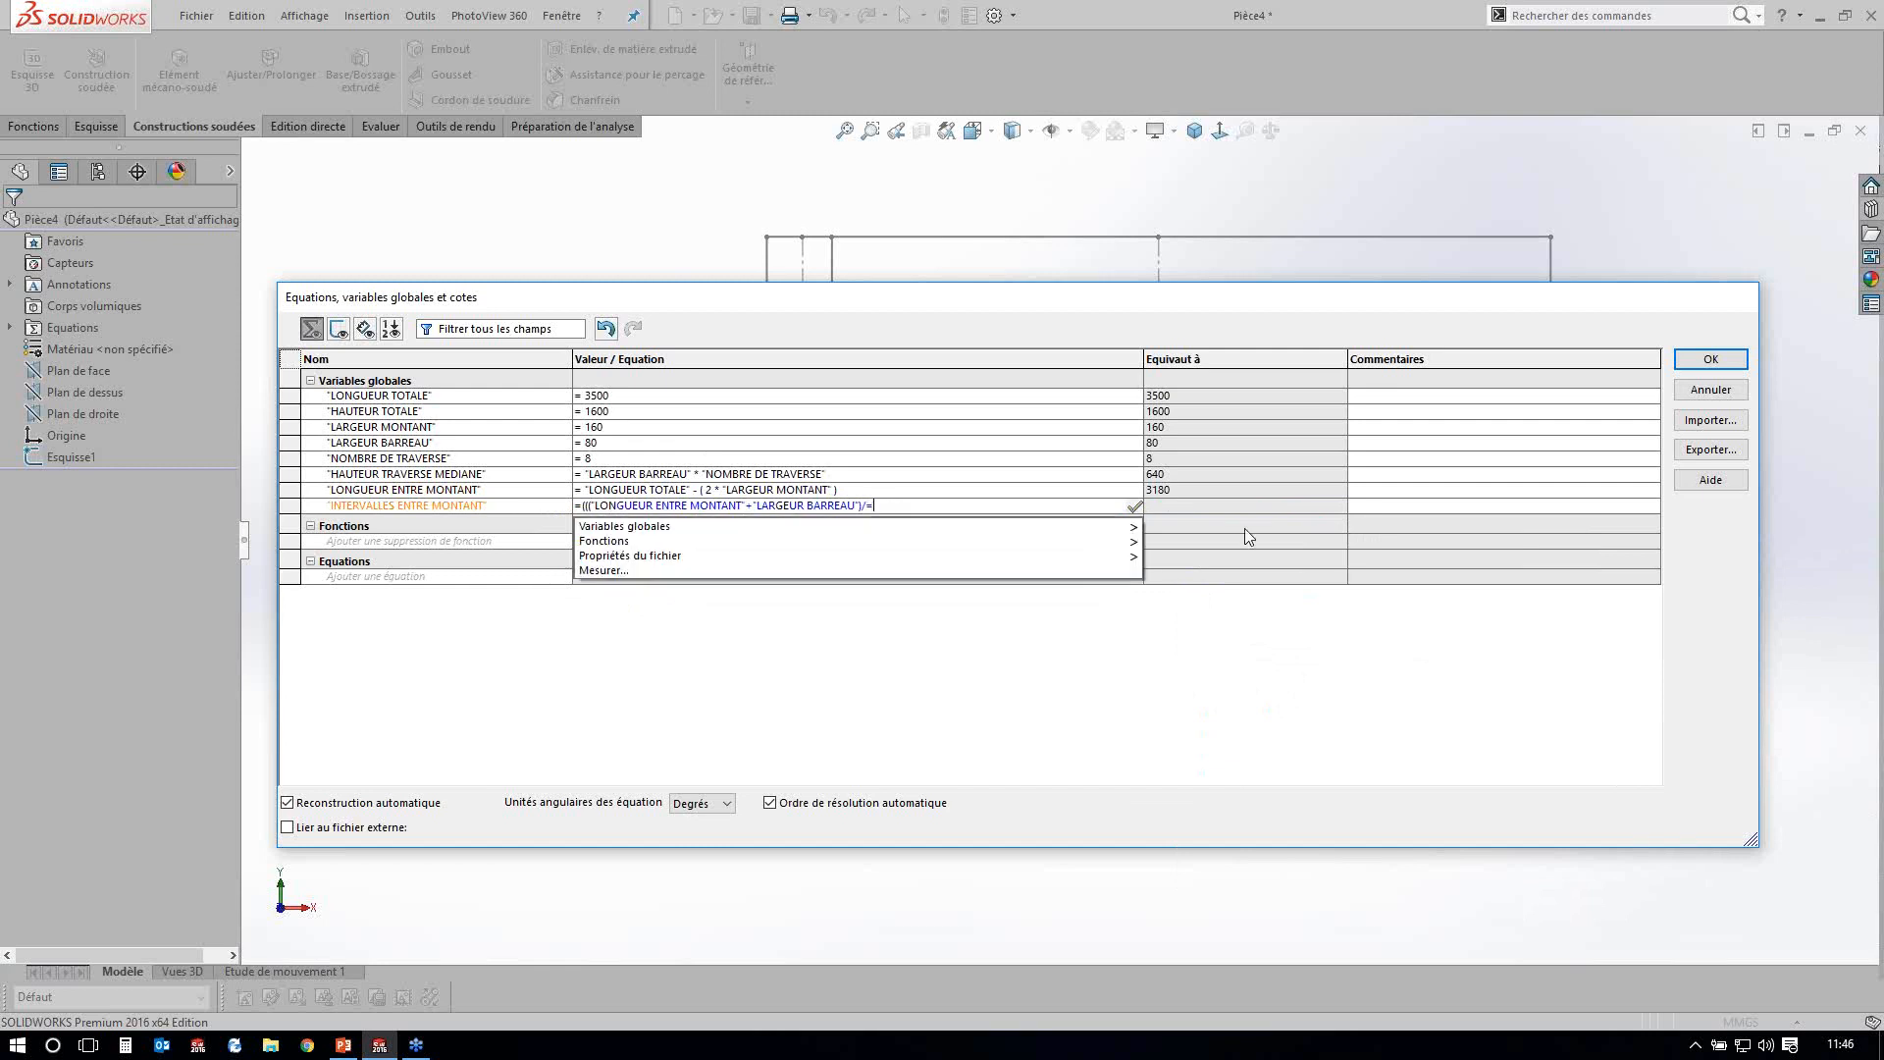
mouse_move(1128, 527)
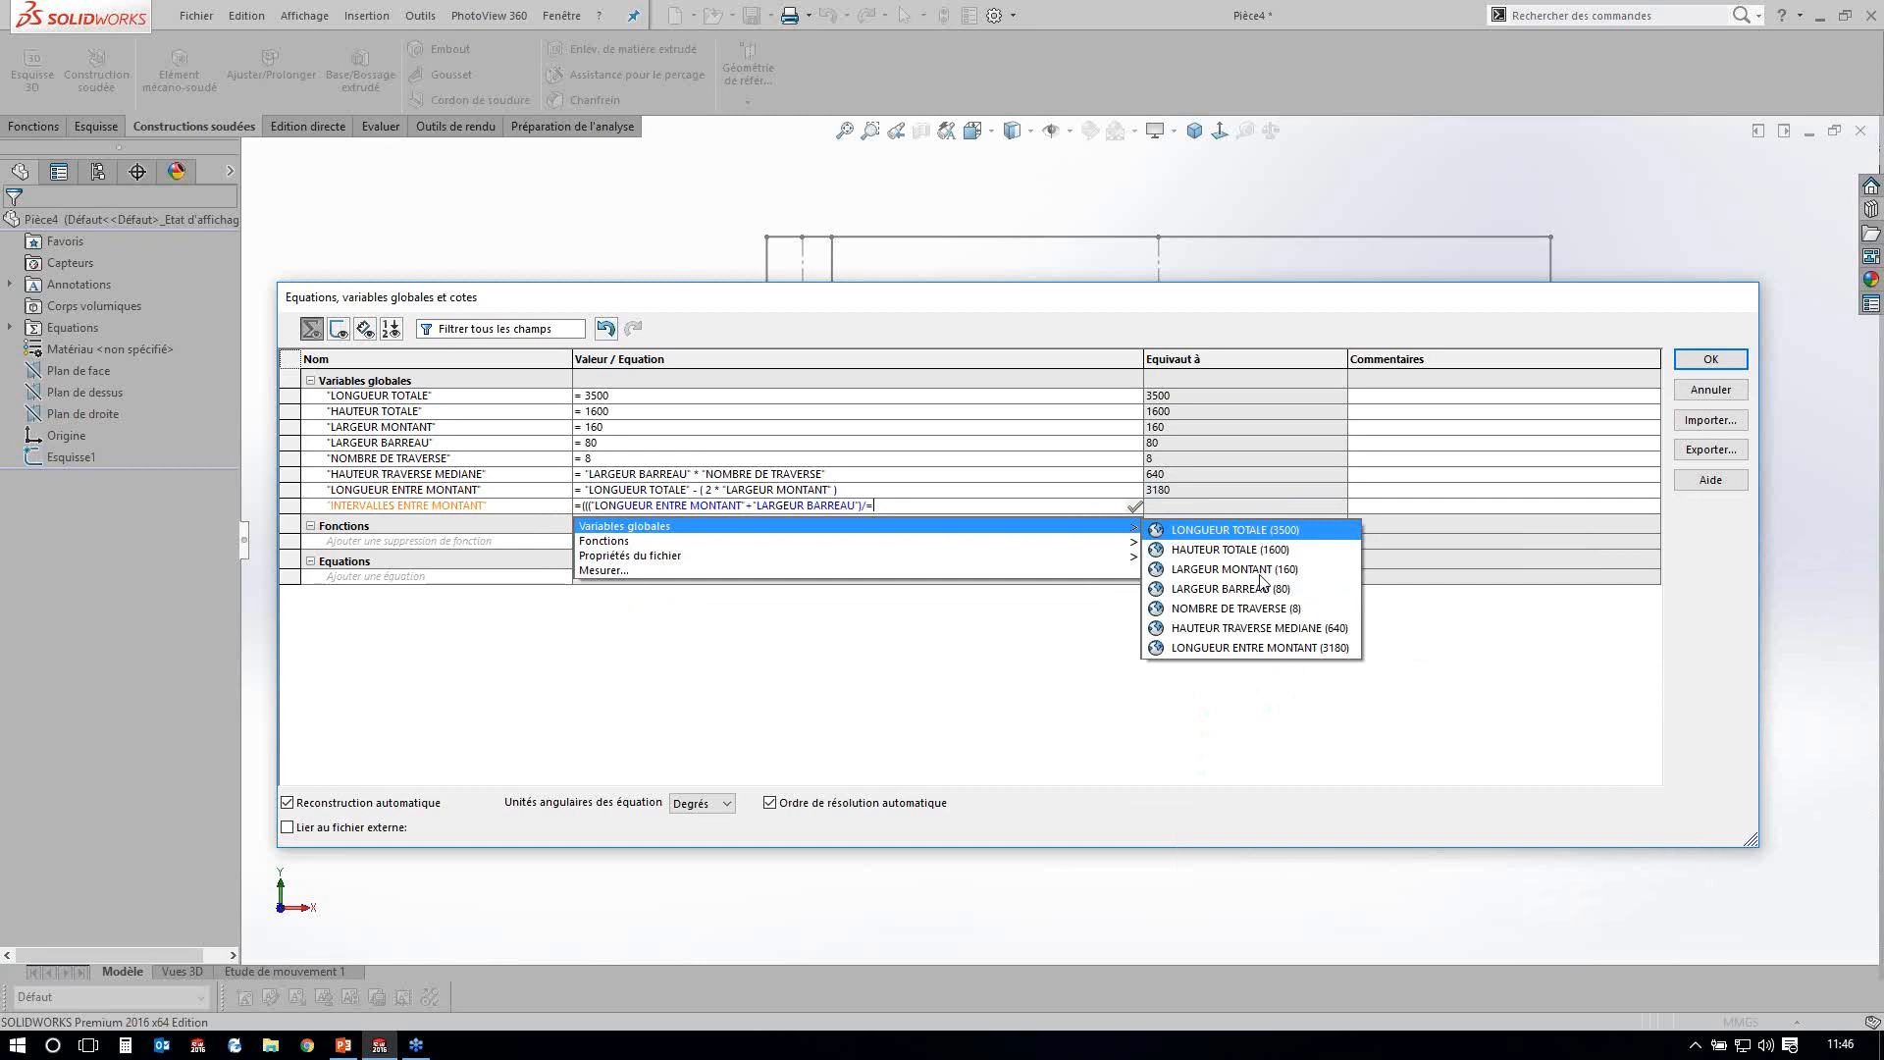
click(1246, 586)
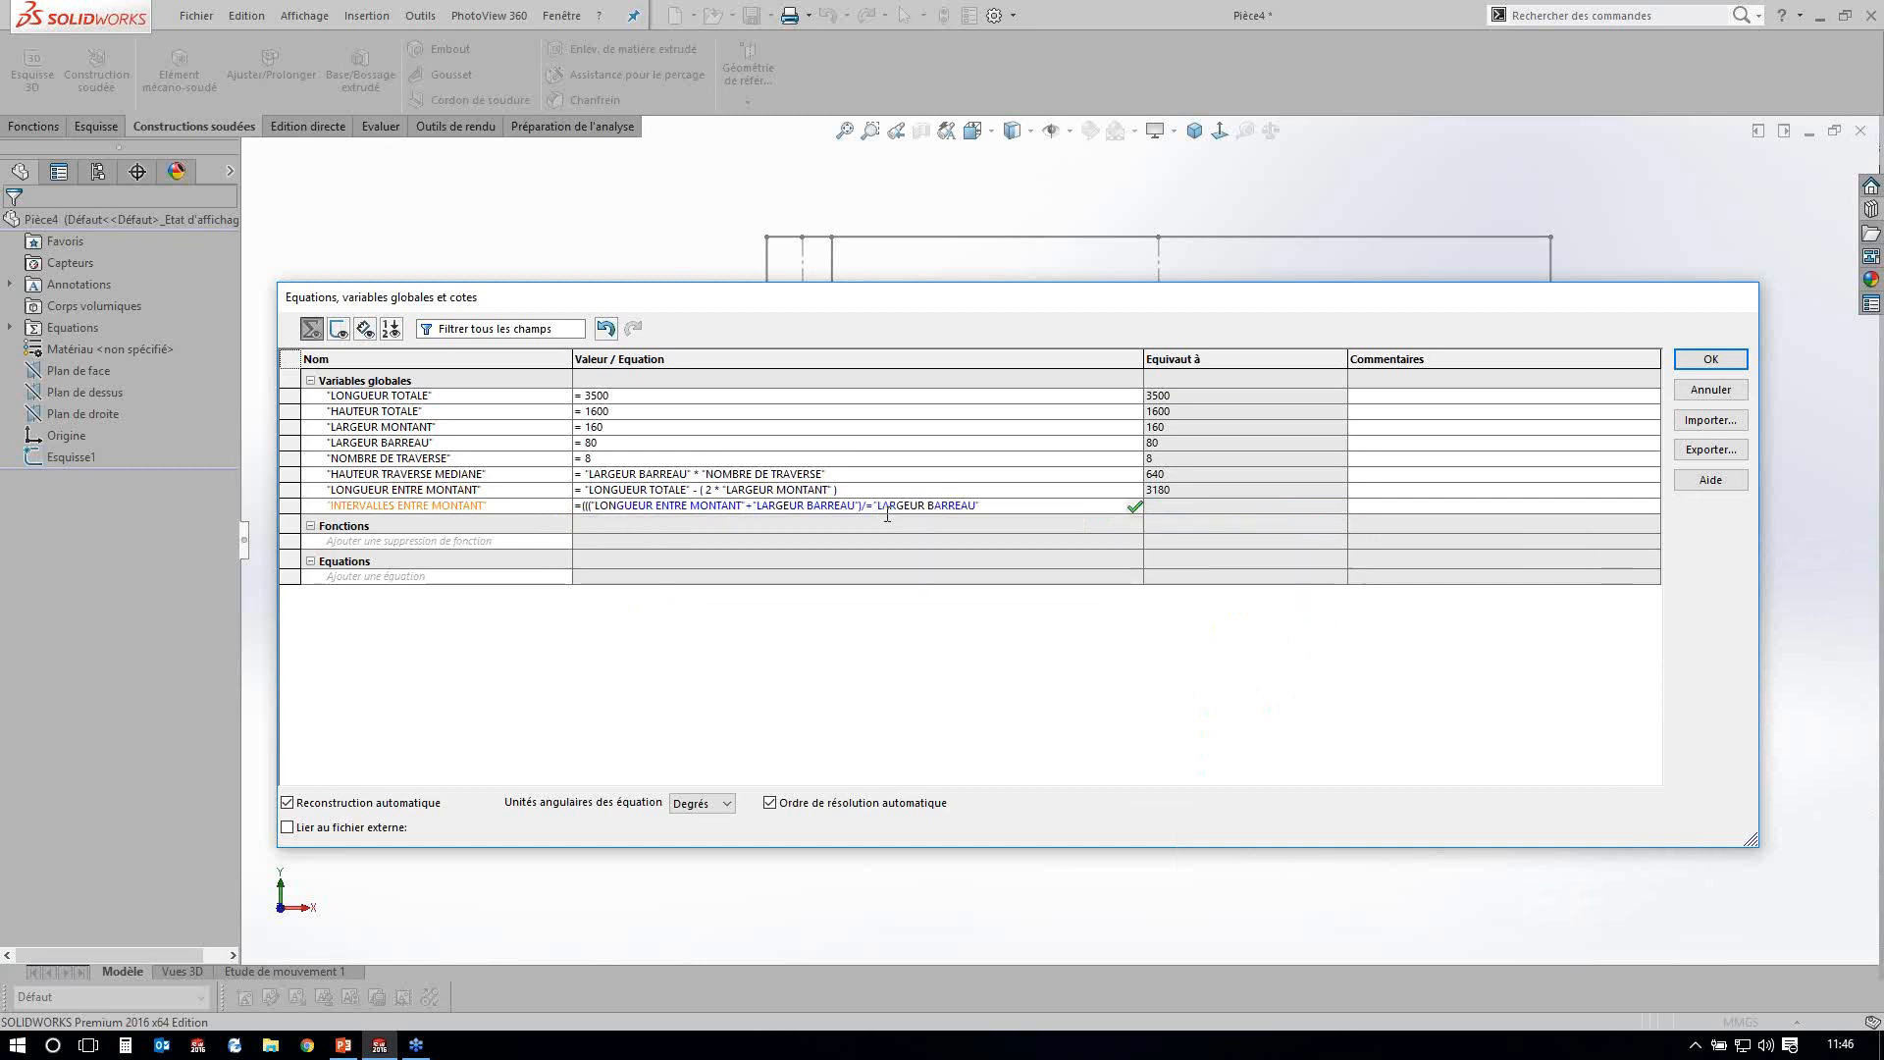
click(886, 513)
key(BackSpace)
click(993, 506)
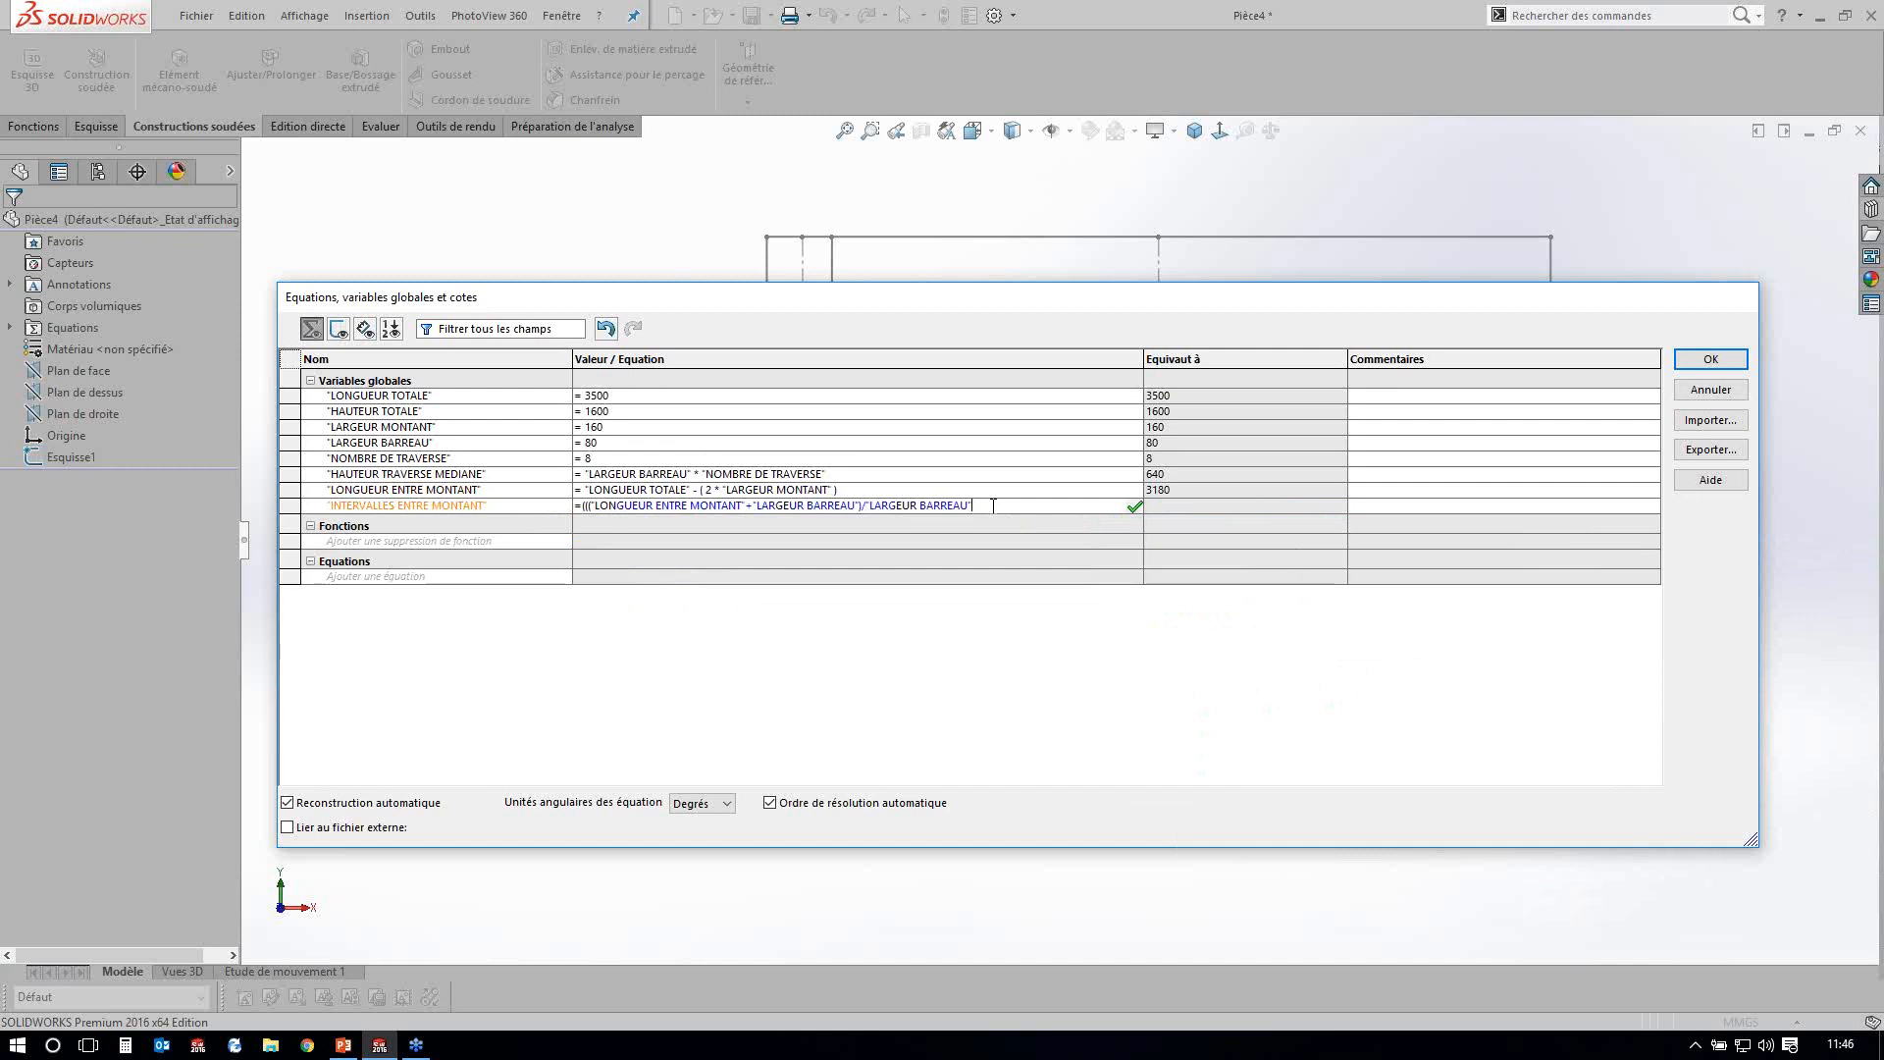
text())/2)
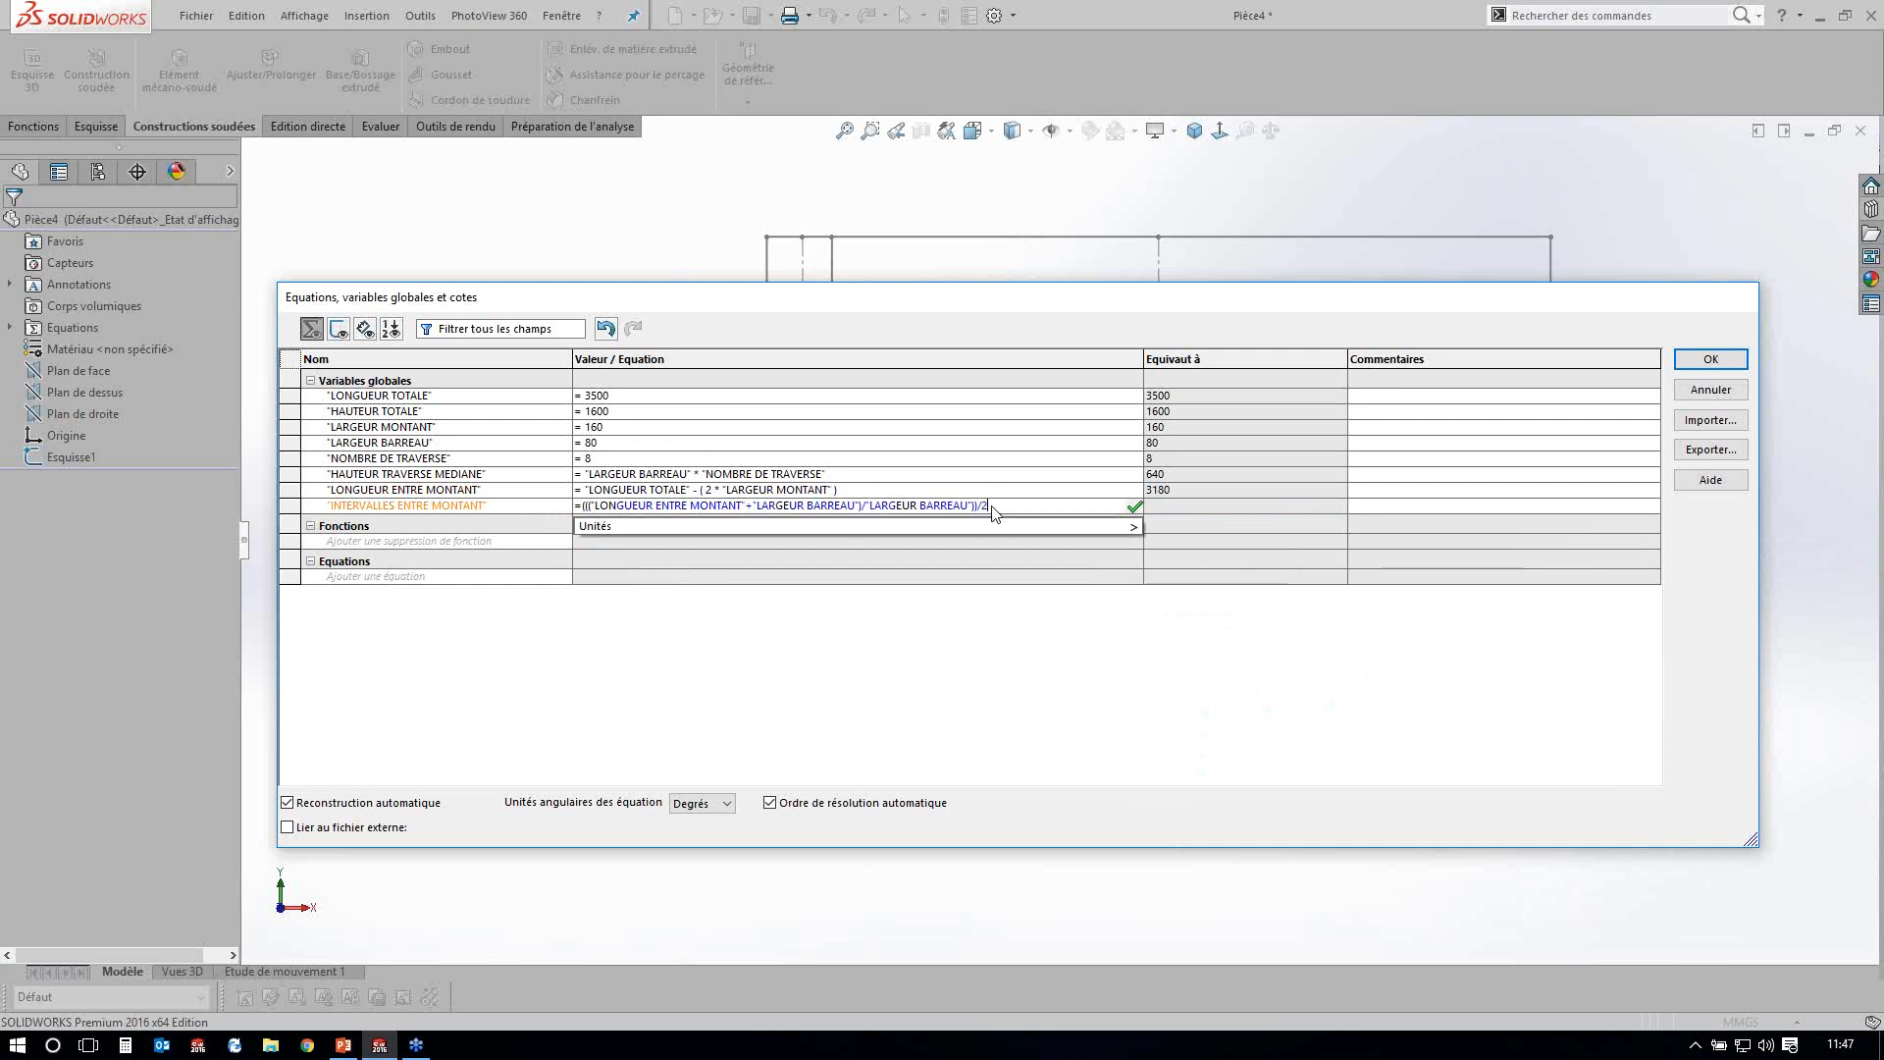
key(Return)
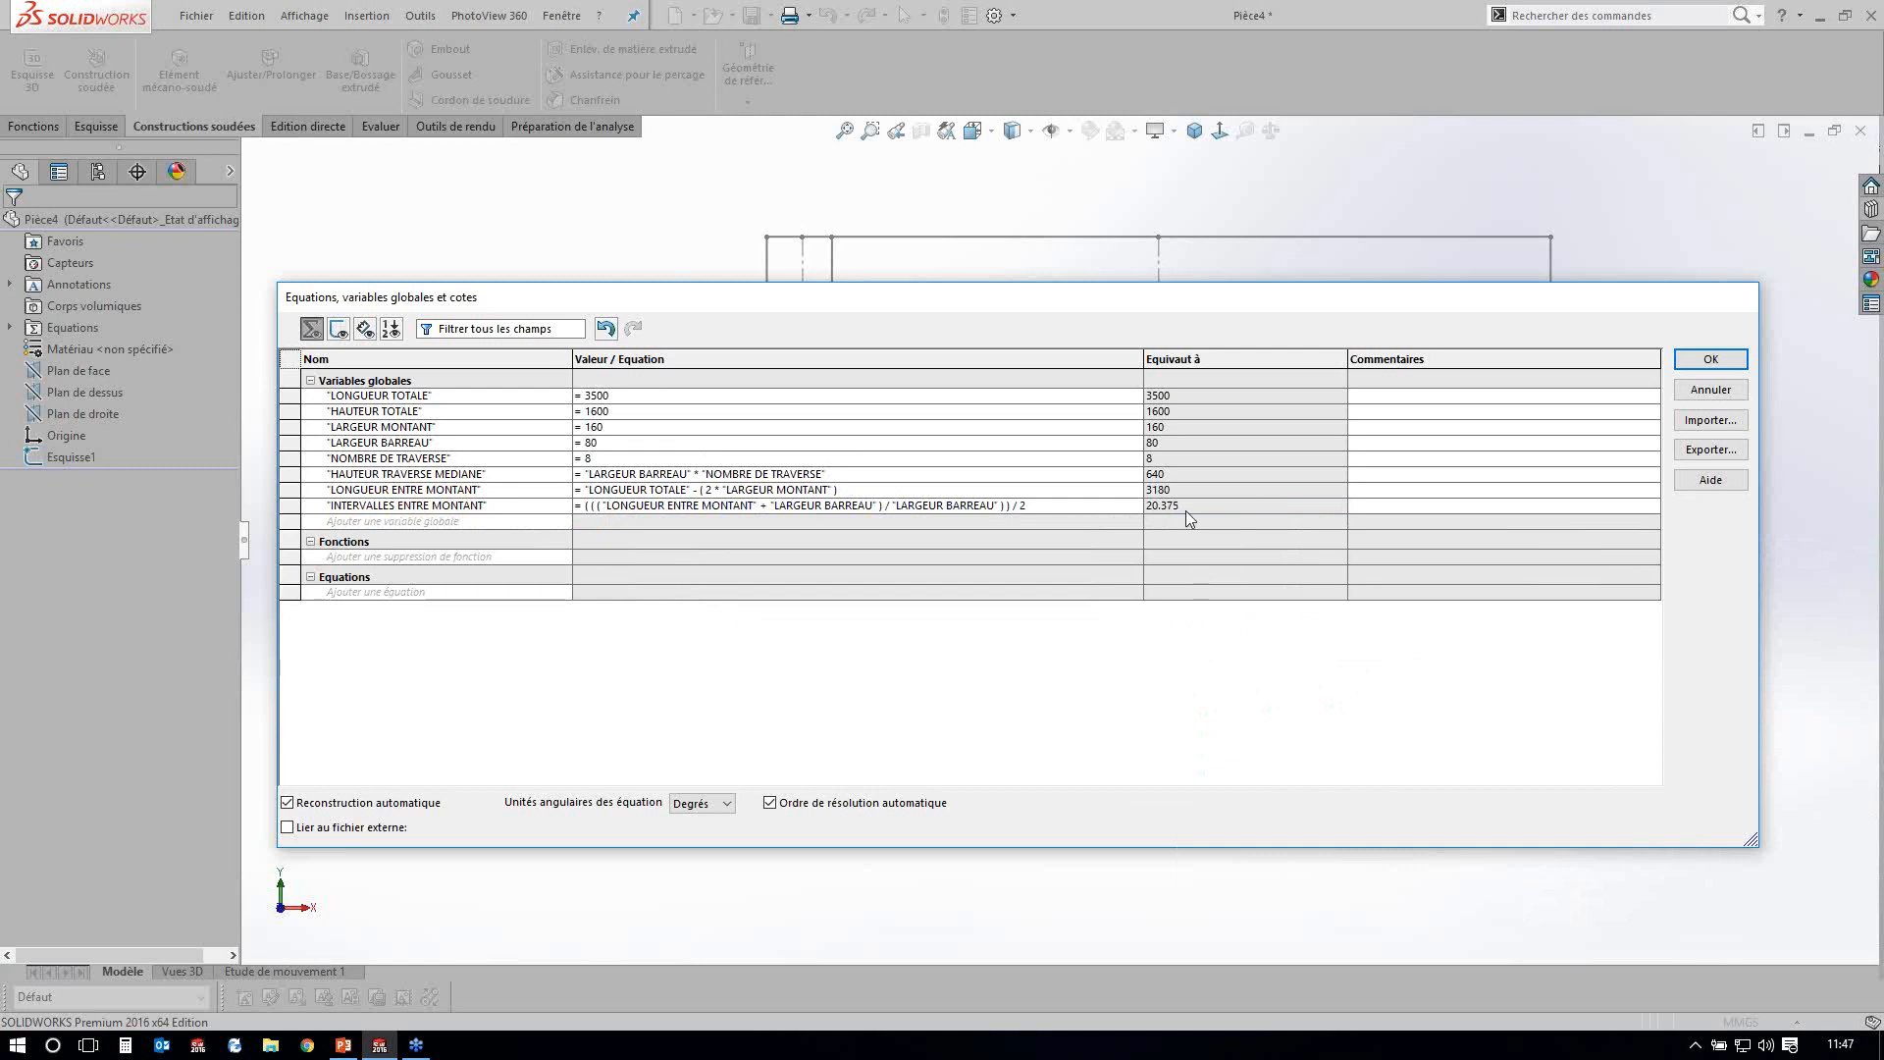
Add a global variable NOMBRE DE BARREAUX equal to the integer function int(INTERVALLES ENTRE MONTANT).
click(469, 523)
text(NOMBRE DE BARREAUX)
key(Tab)
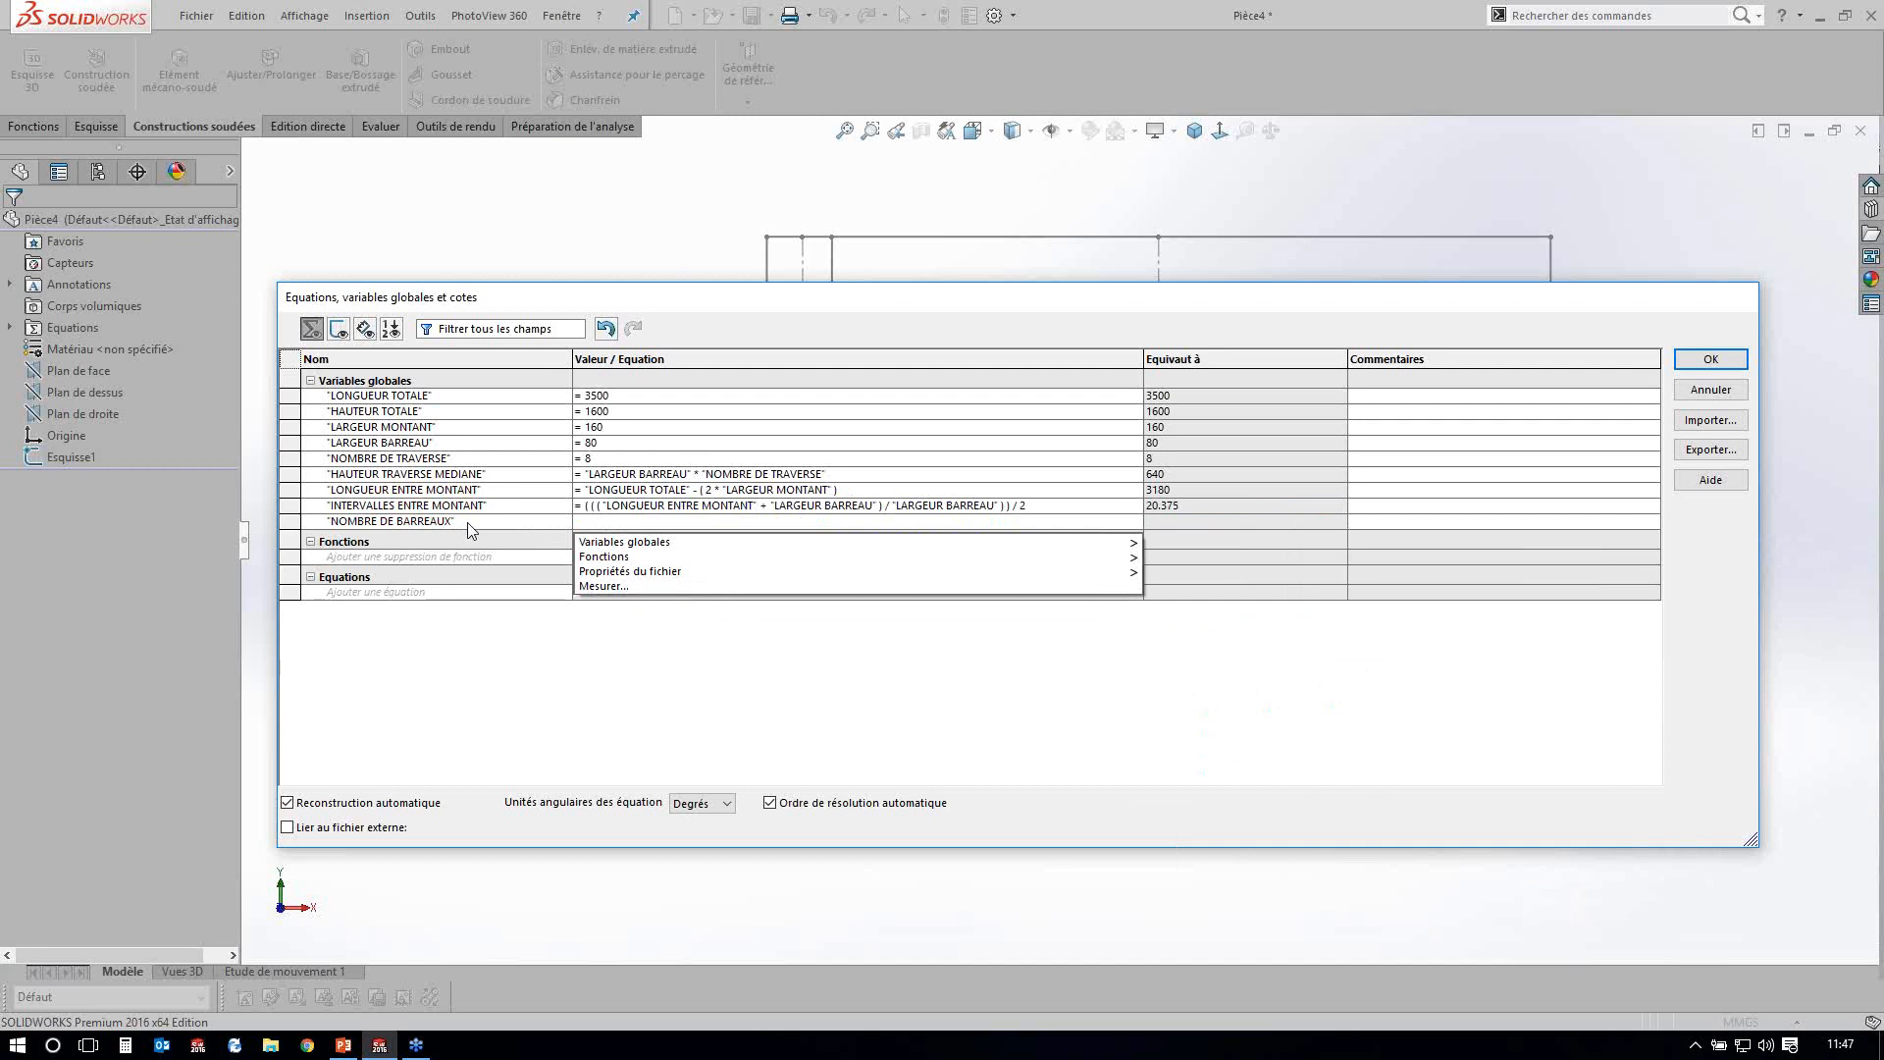
mouse_move(667, 543)
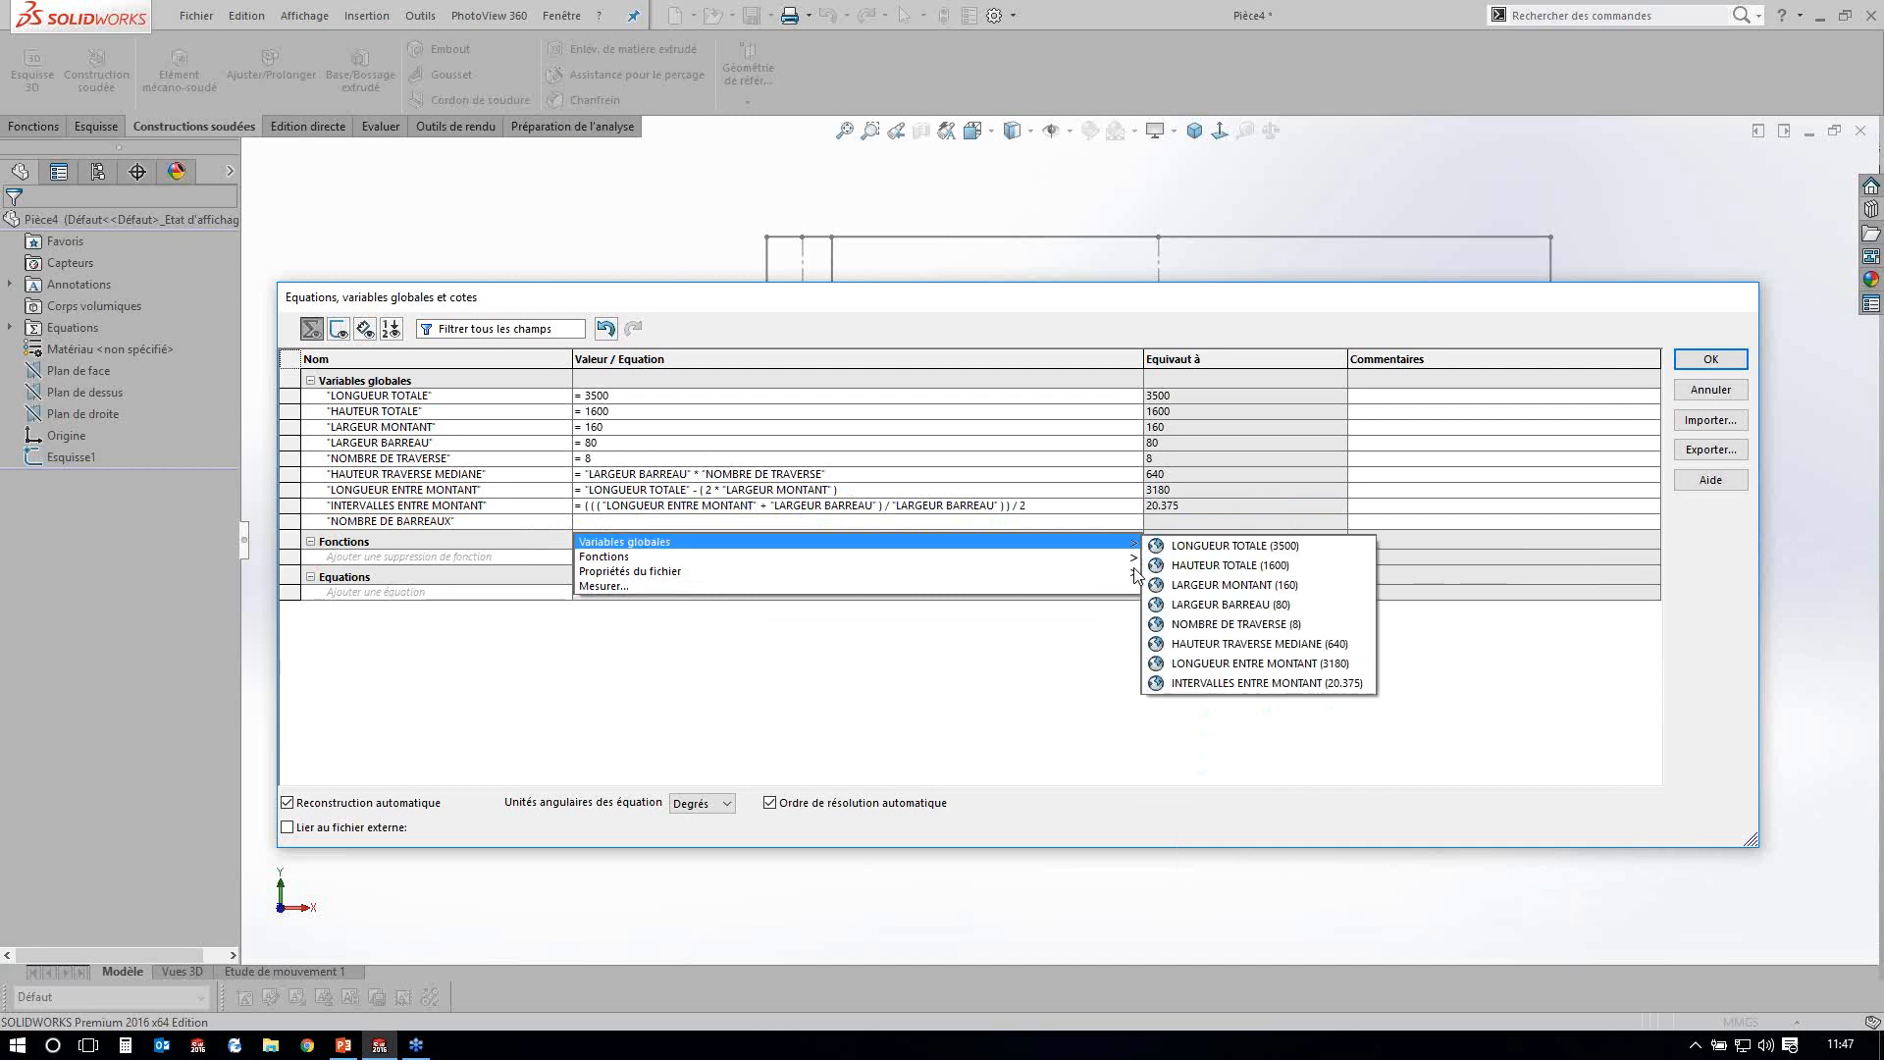
mouse_move(1128, 557)
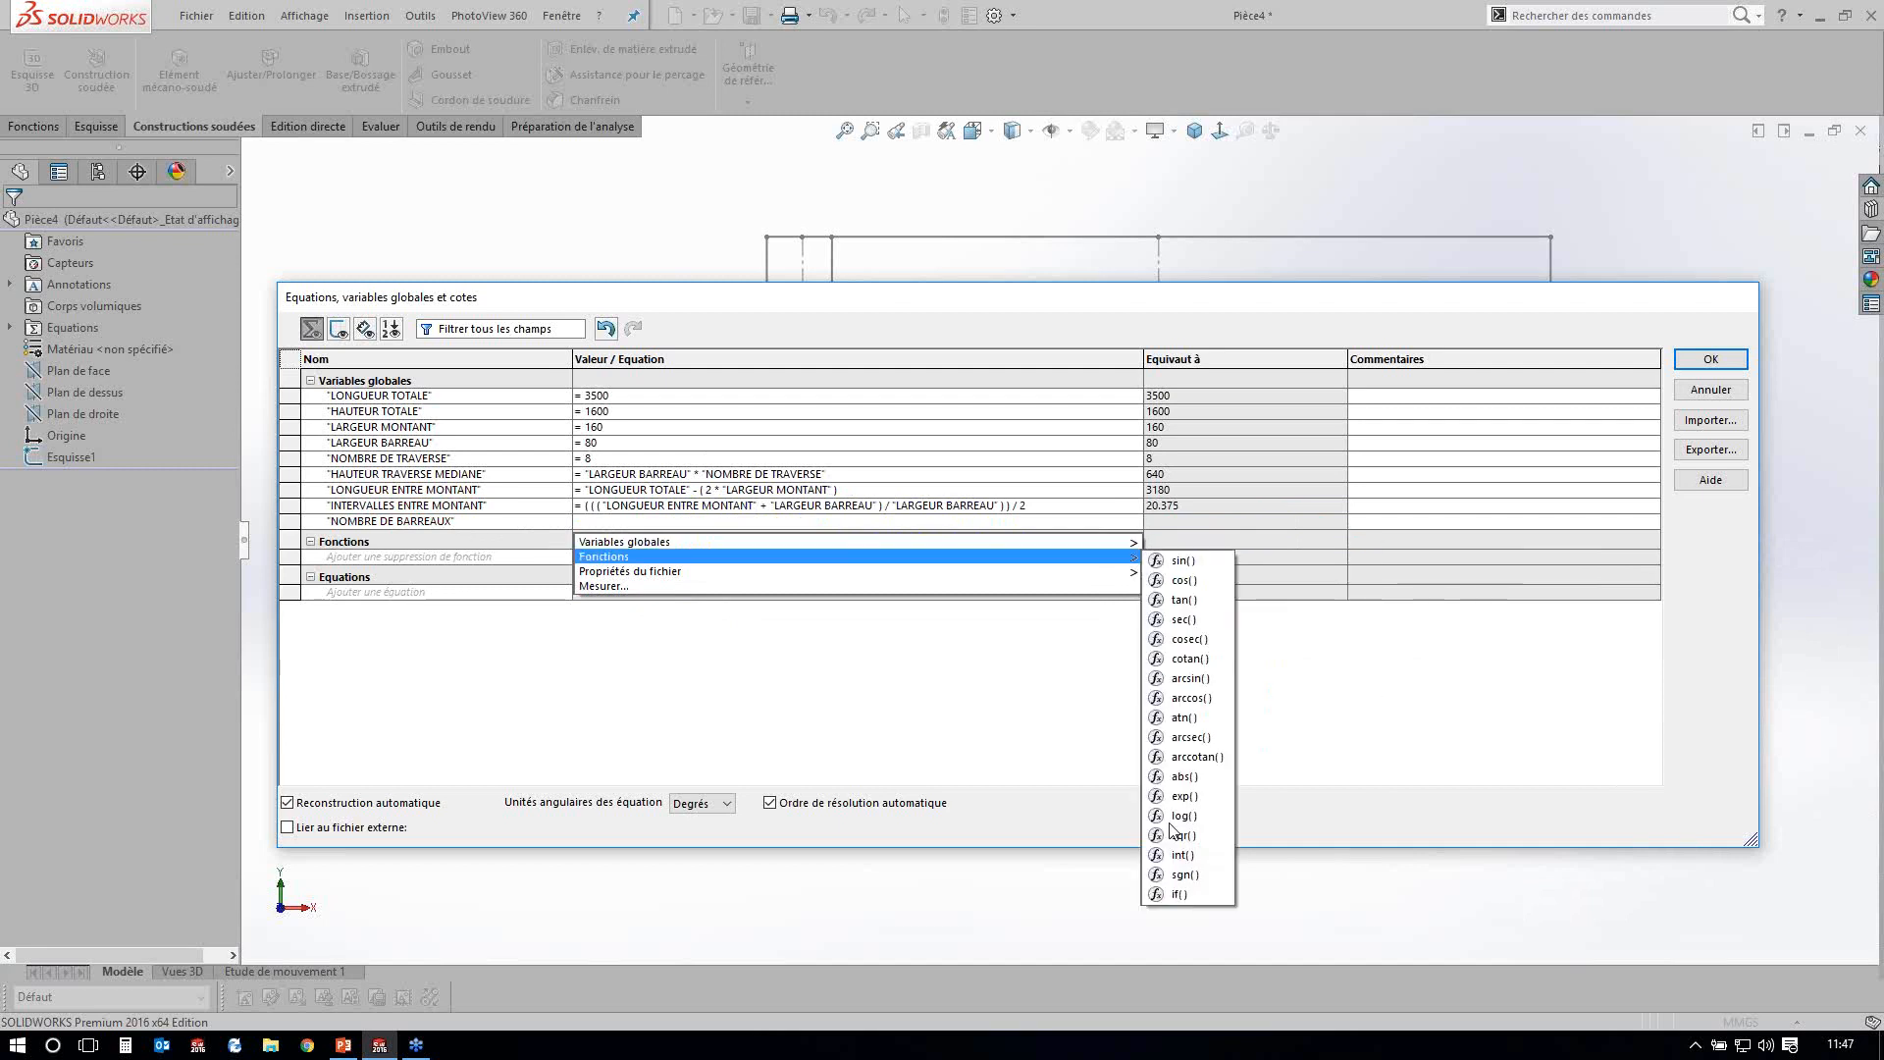
click(1197, 853)
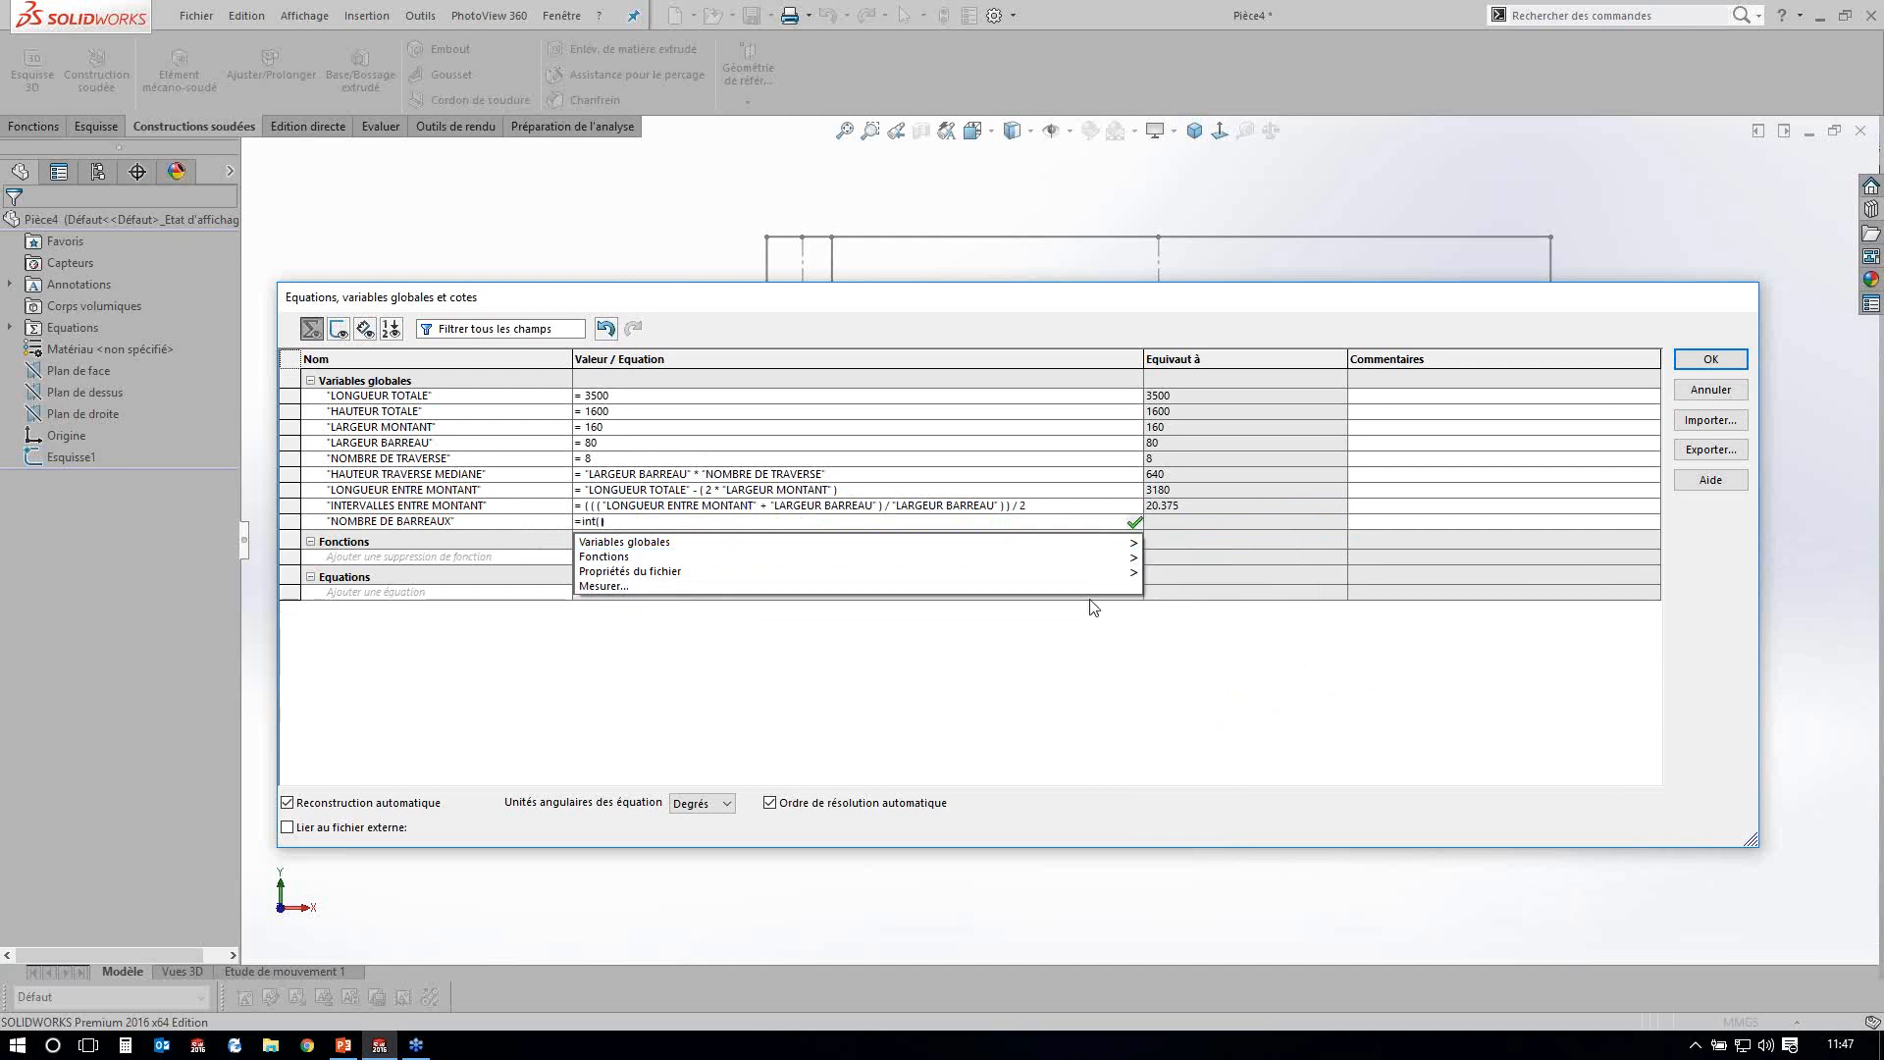
mouse_move(1116, 542)
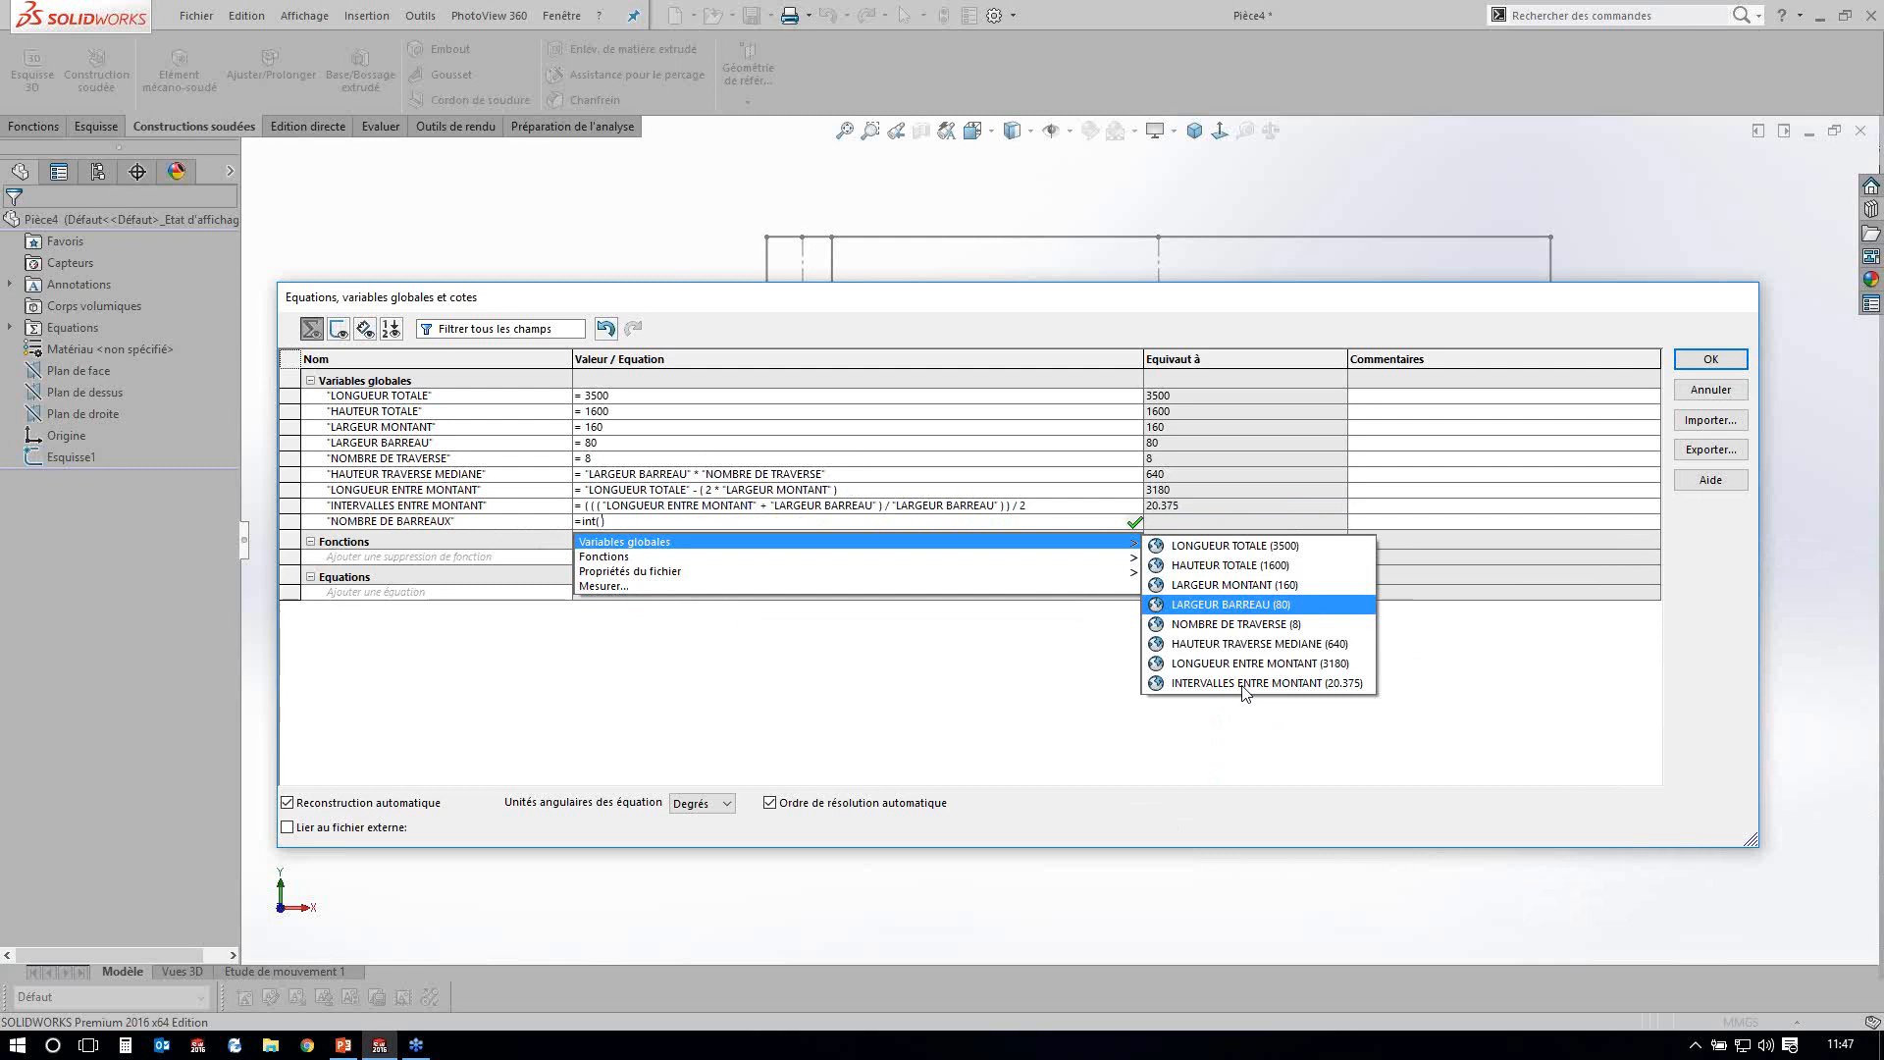
click(1242, 684)
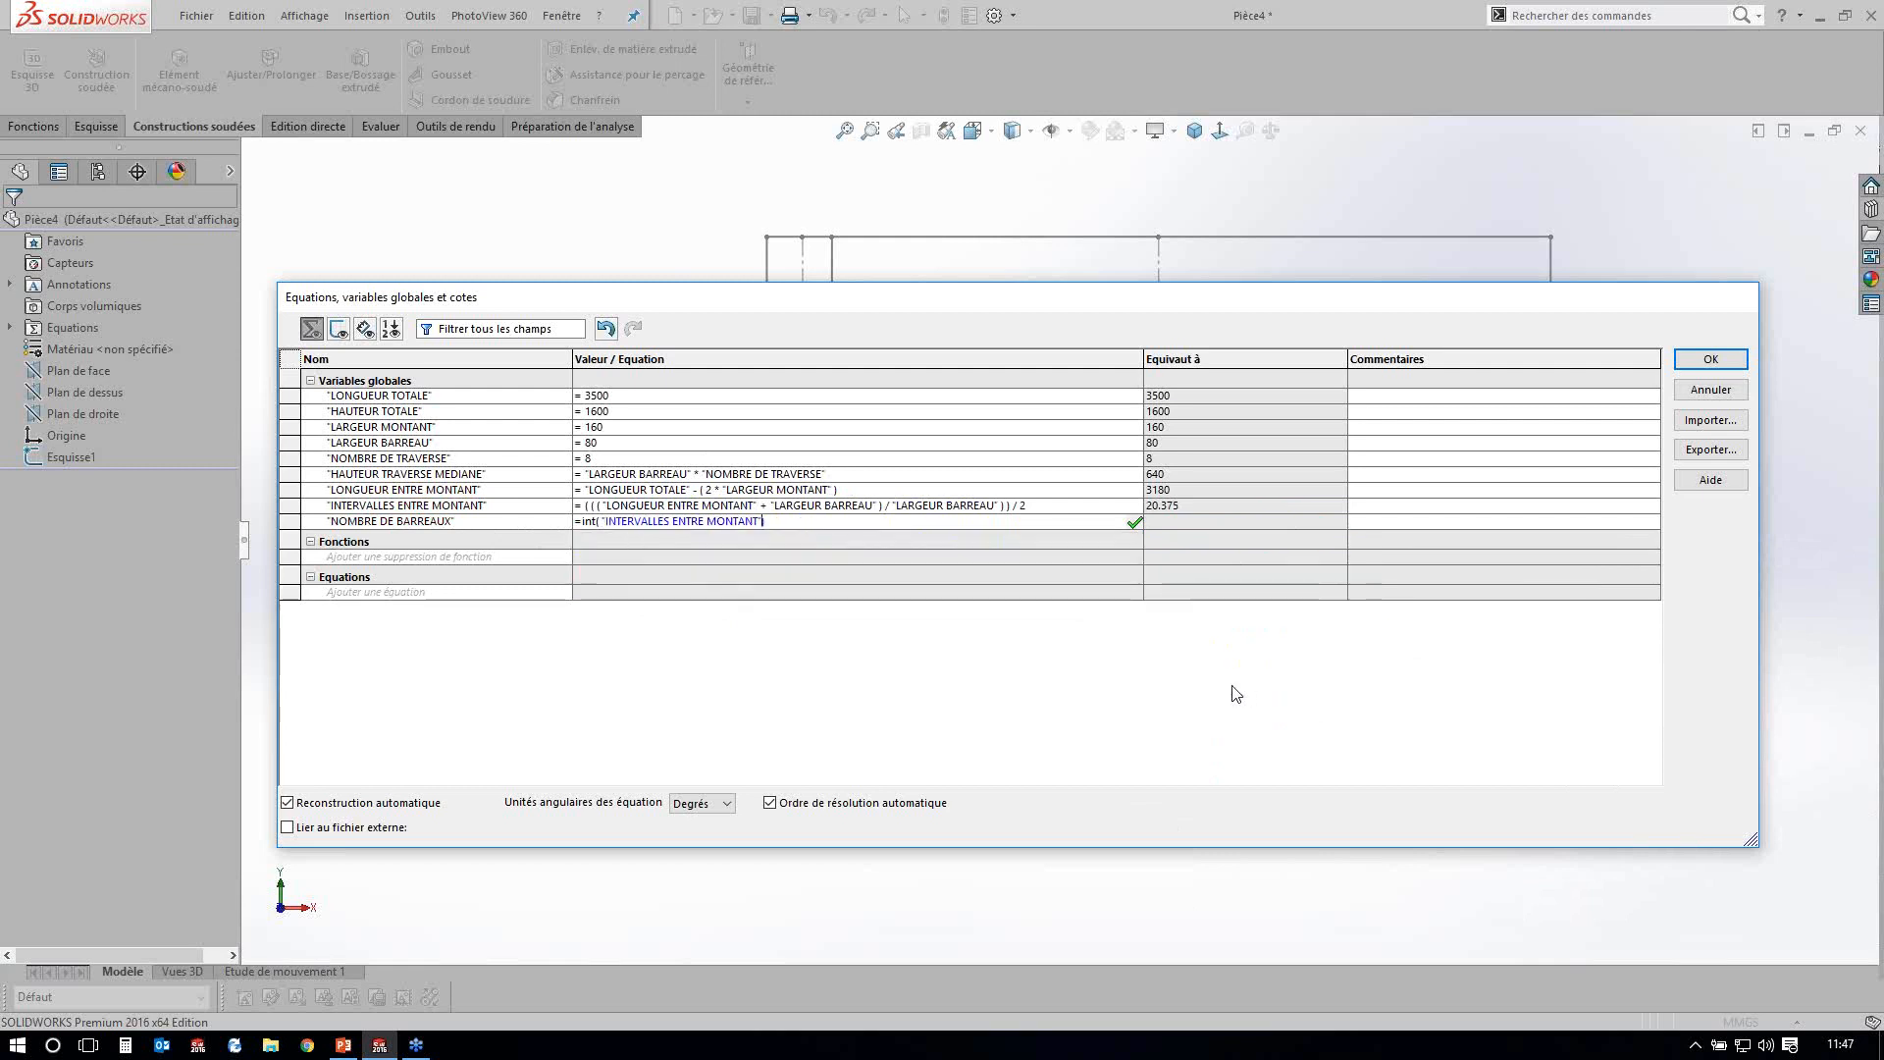
key(Return)
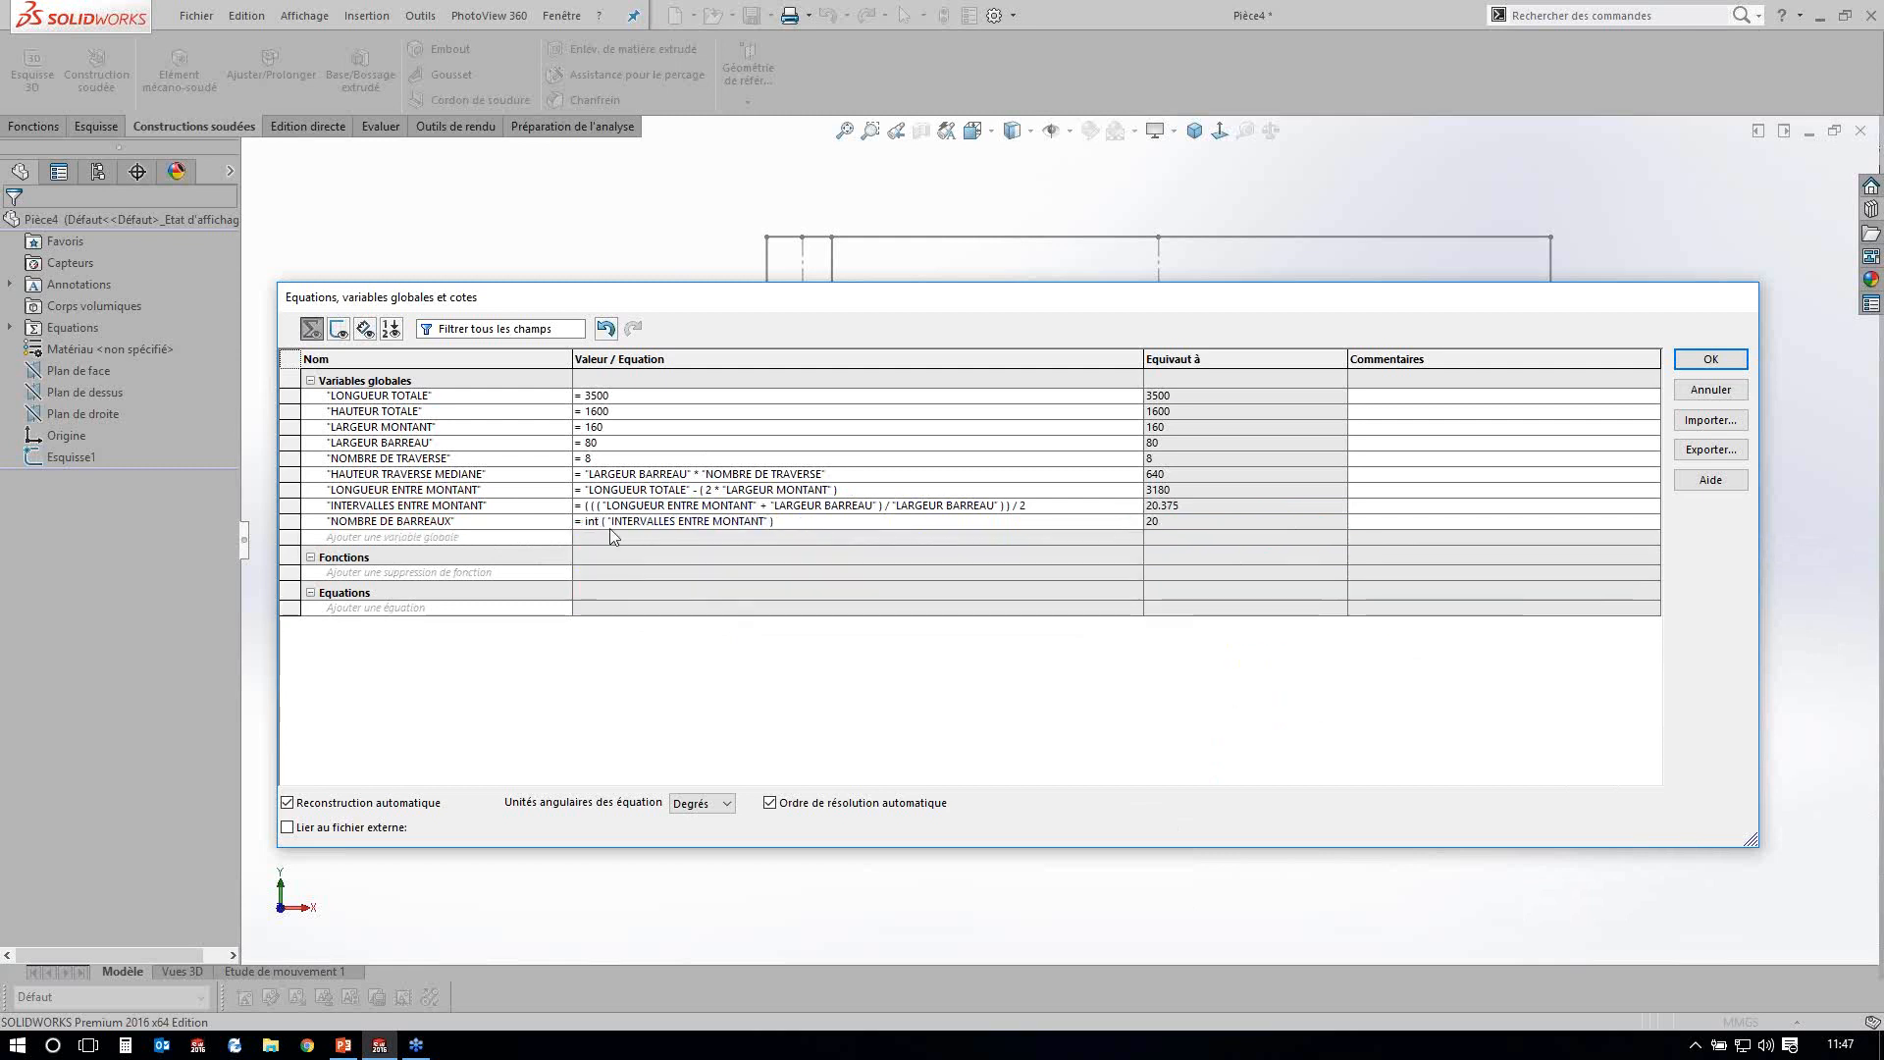
Add a global variable ENTRAXE ENTRE BARREAUX equal to (LONGUEUR ENTRE MONTANT + LARGEUR BARREAU) / (NOMBRE DE BARREAUX).
click(529, 537)
text(ENTRA)
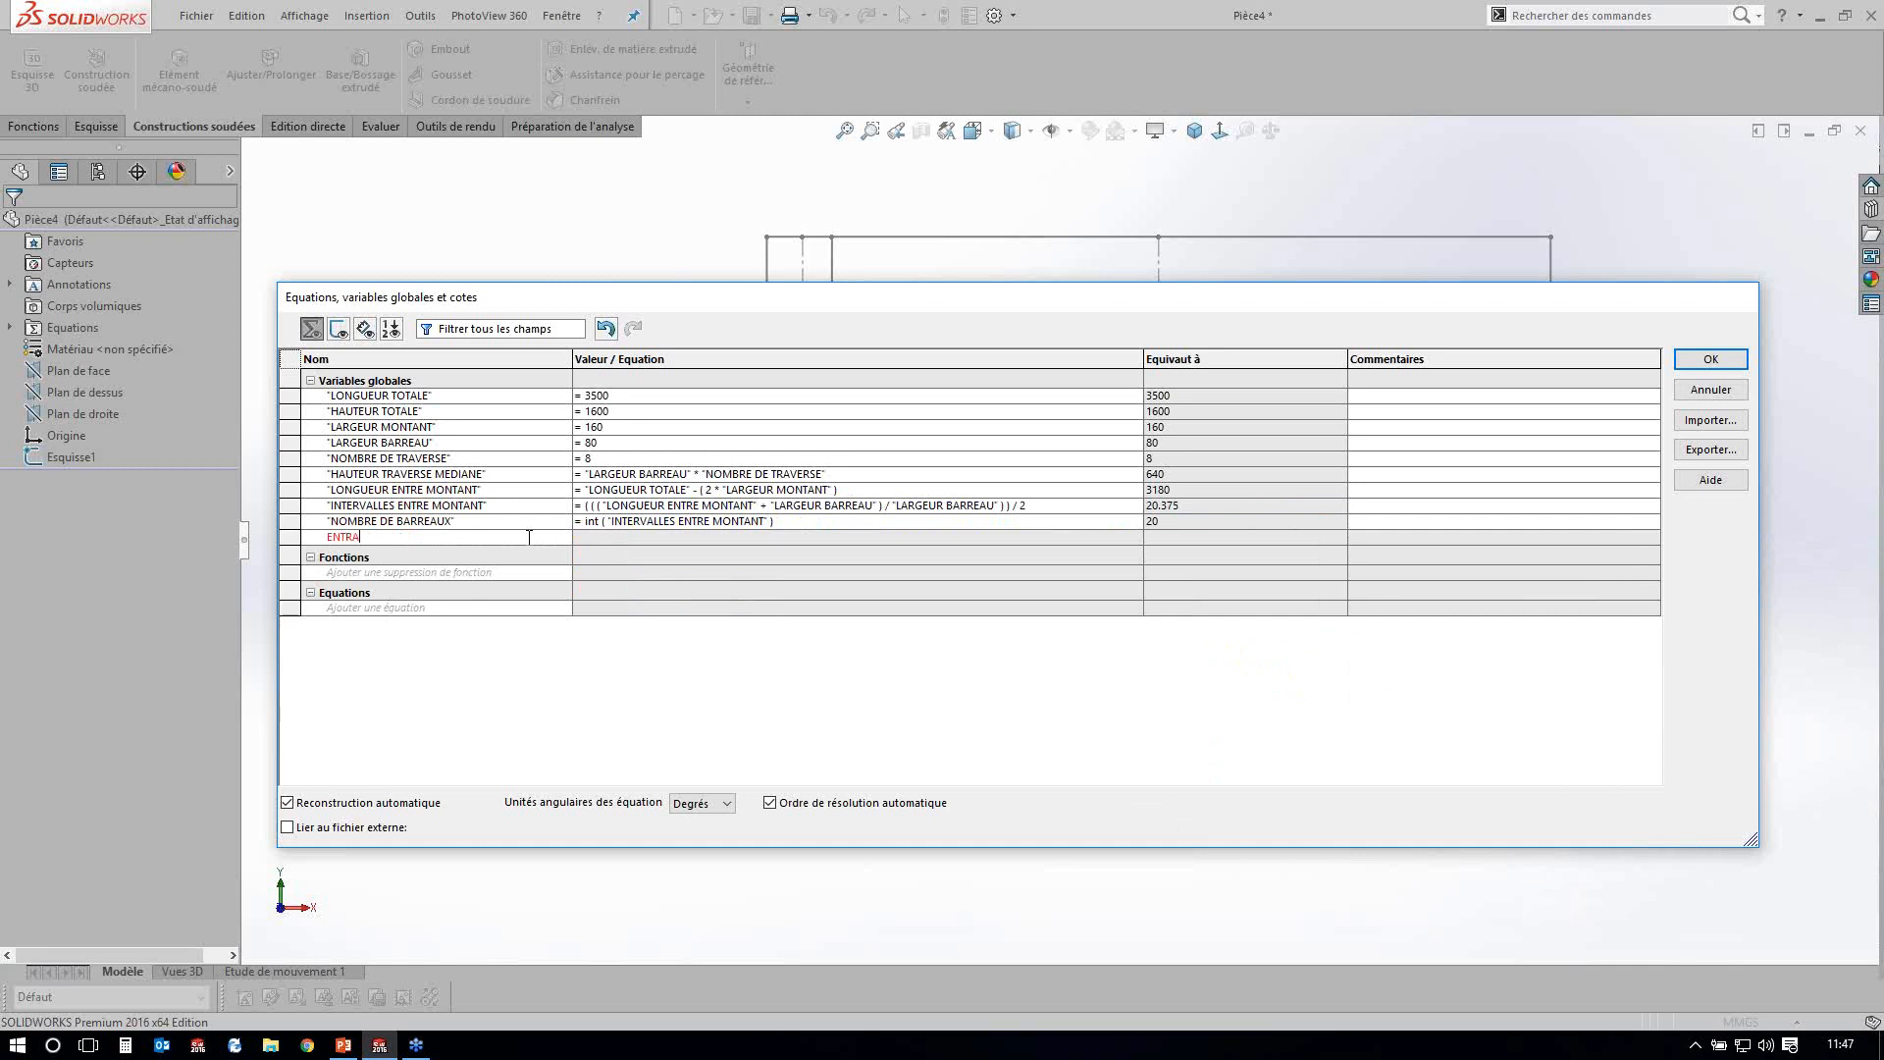
text(XE ENTRE BARREAUX)
key(Tab)
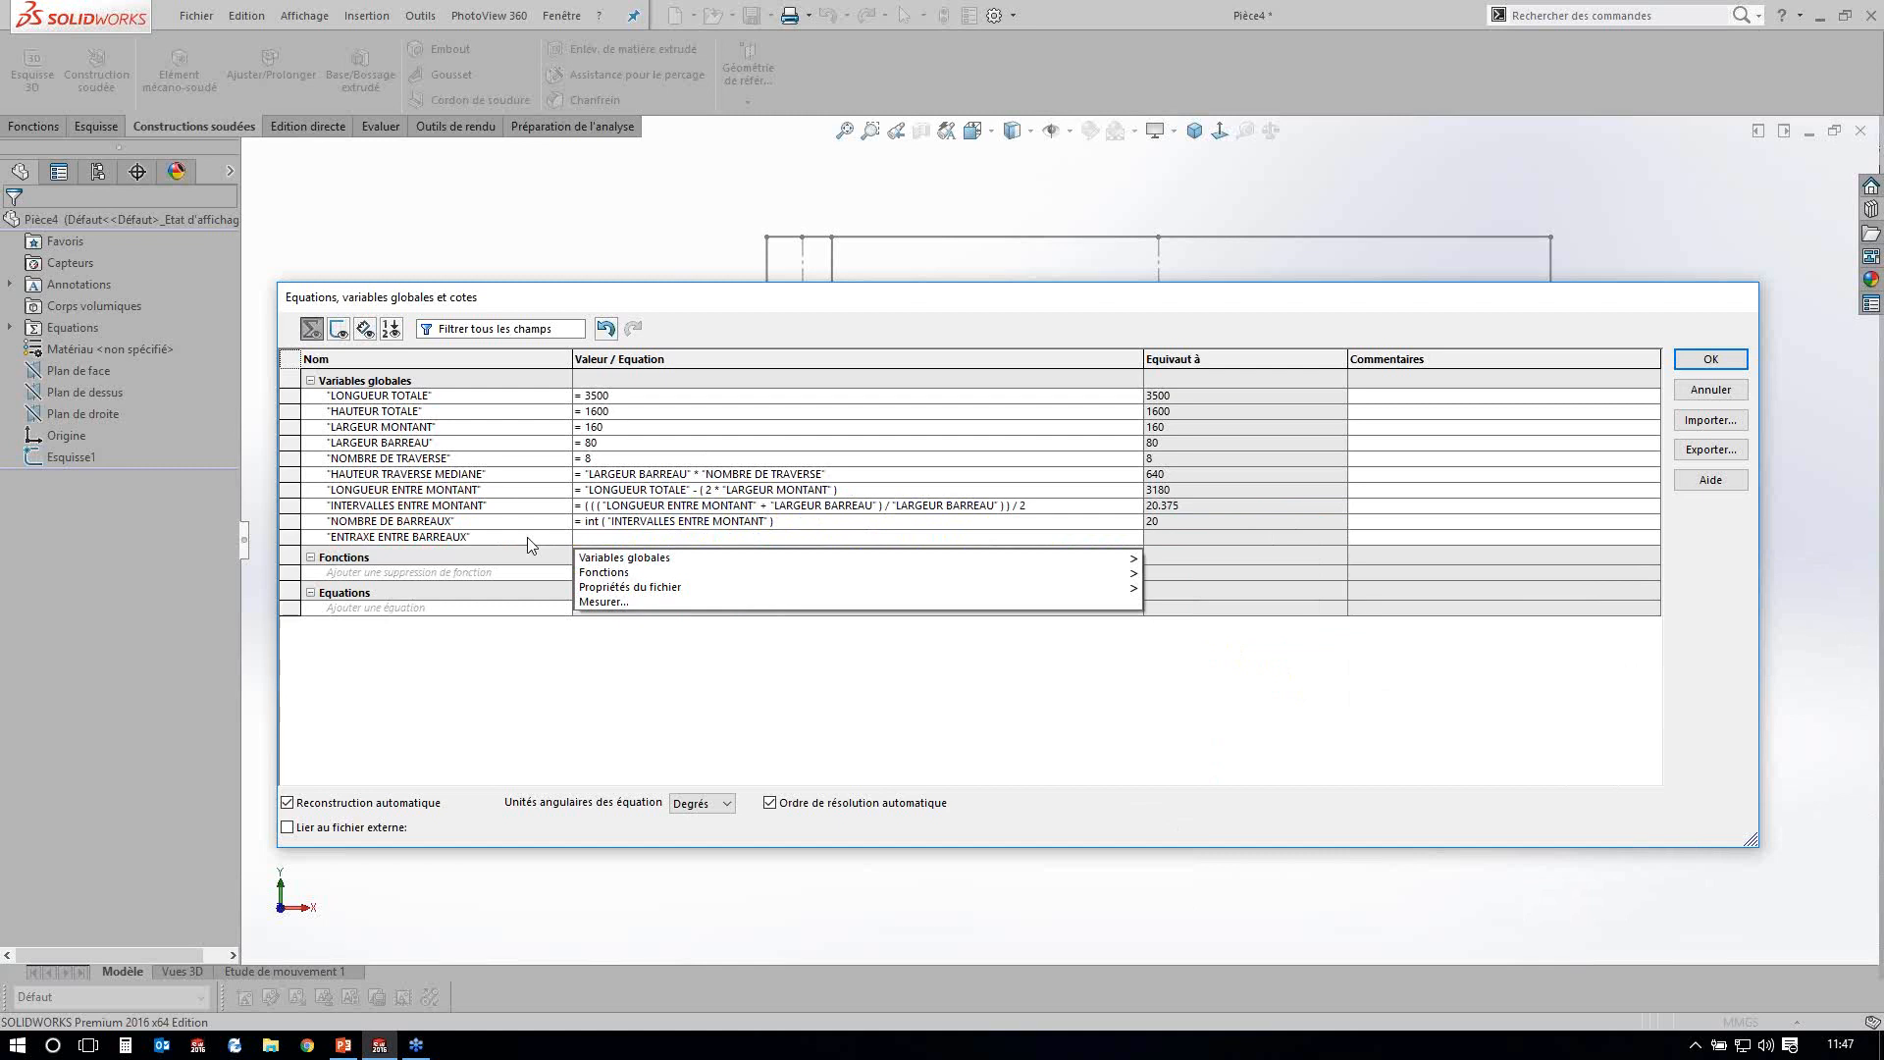
text(=(LONGUEU)
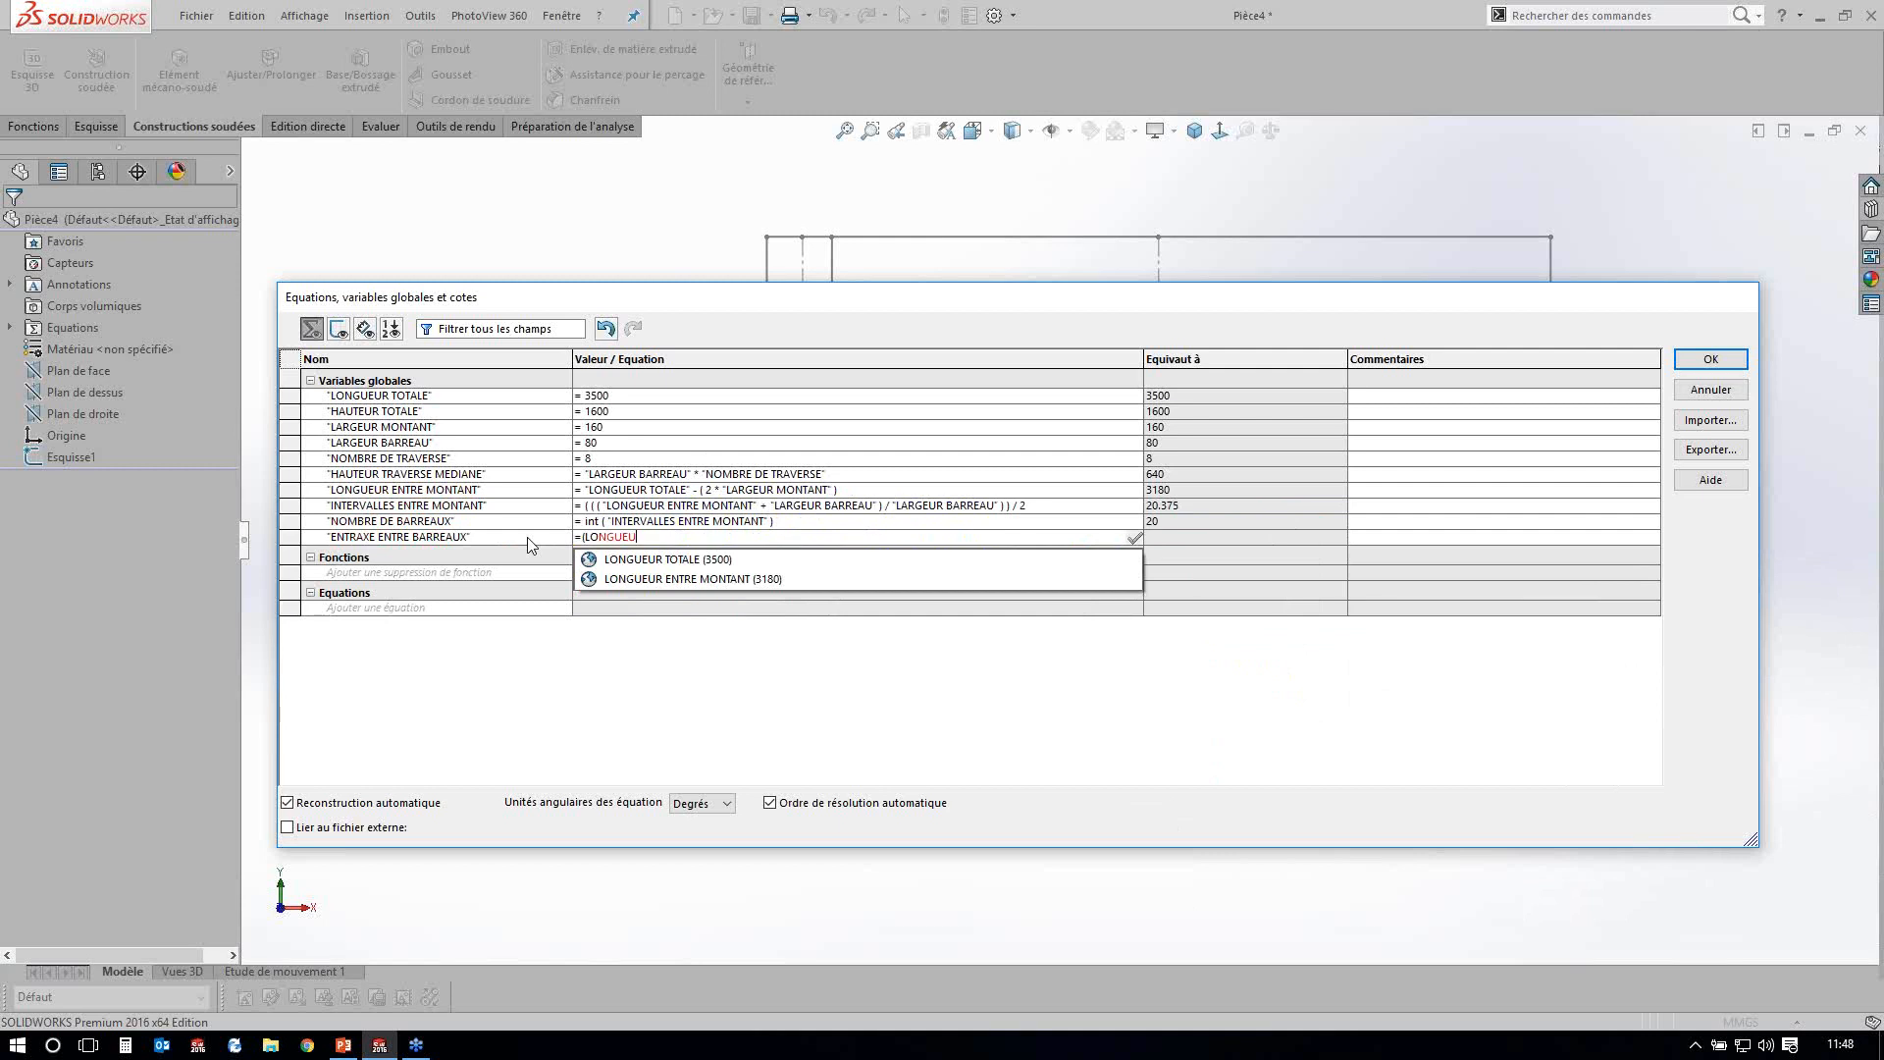
text(R ENT)
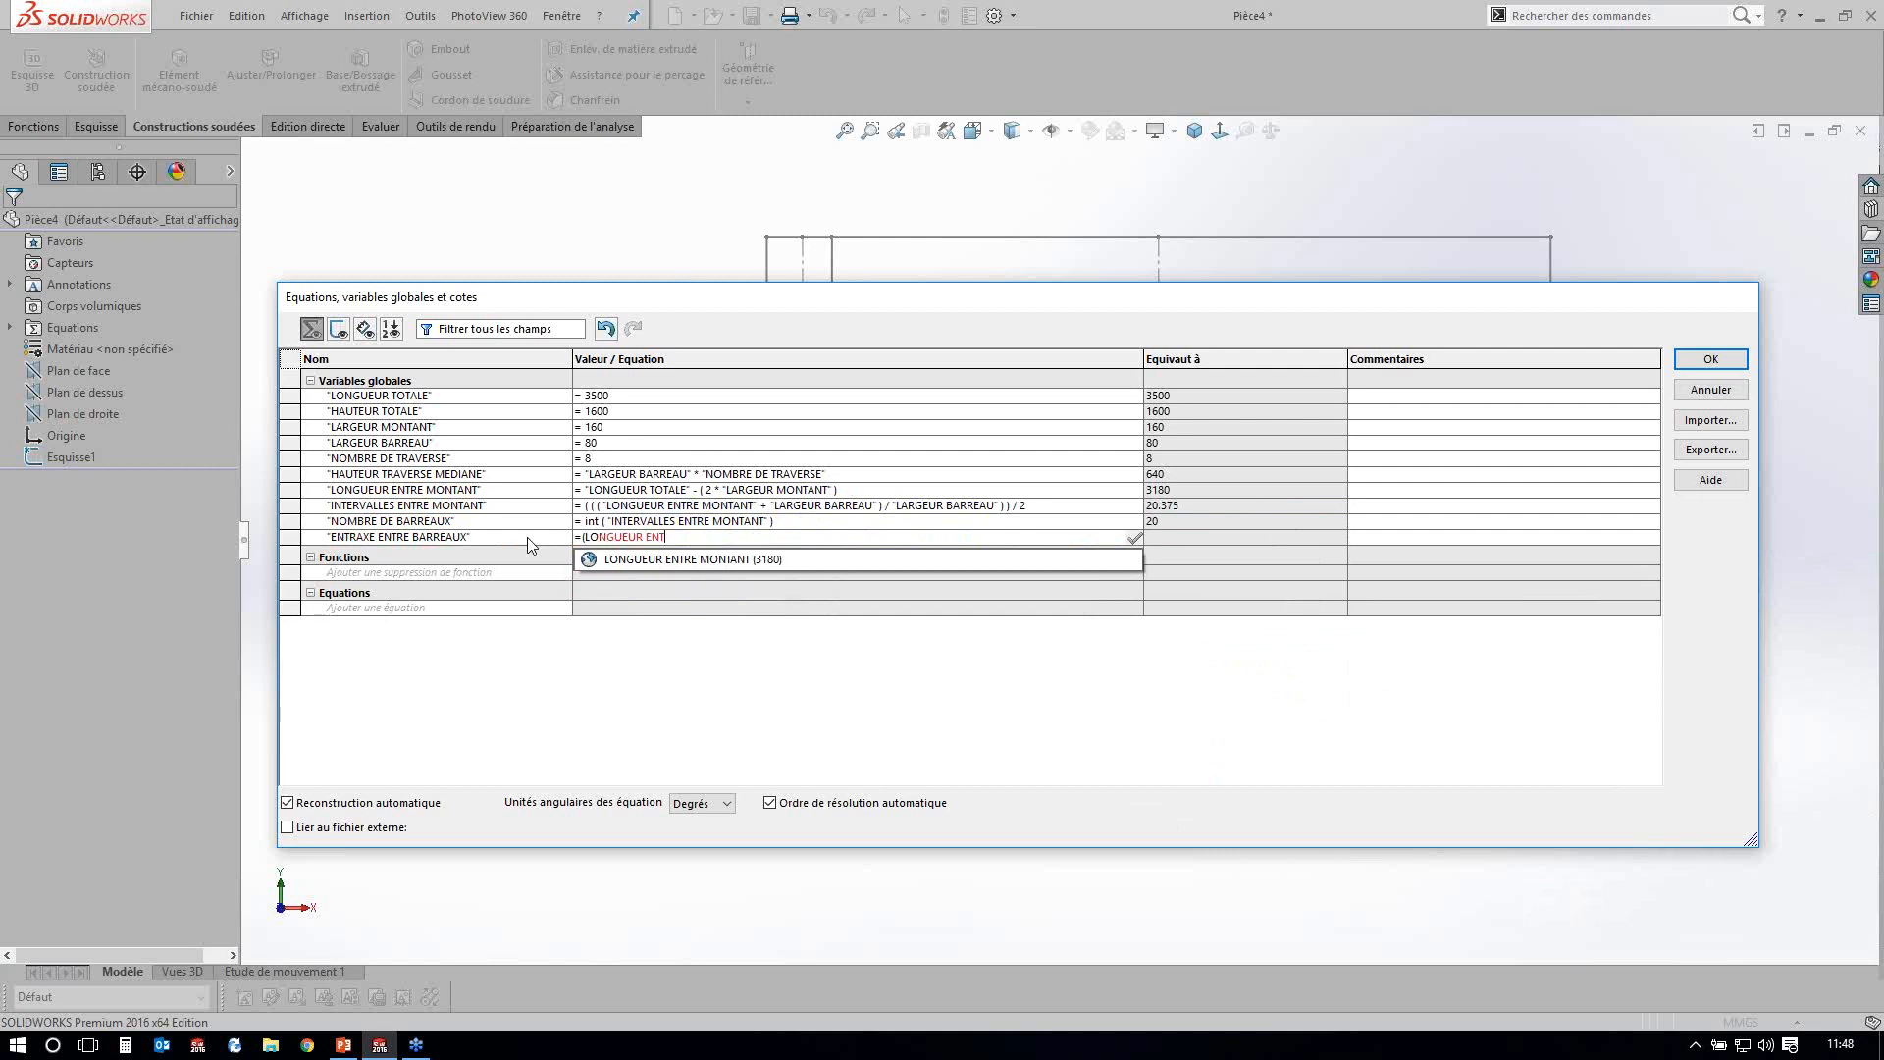
text(RE MONT)
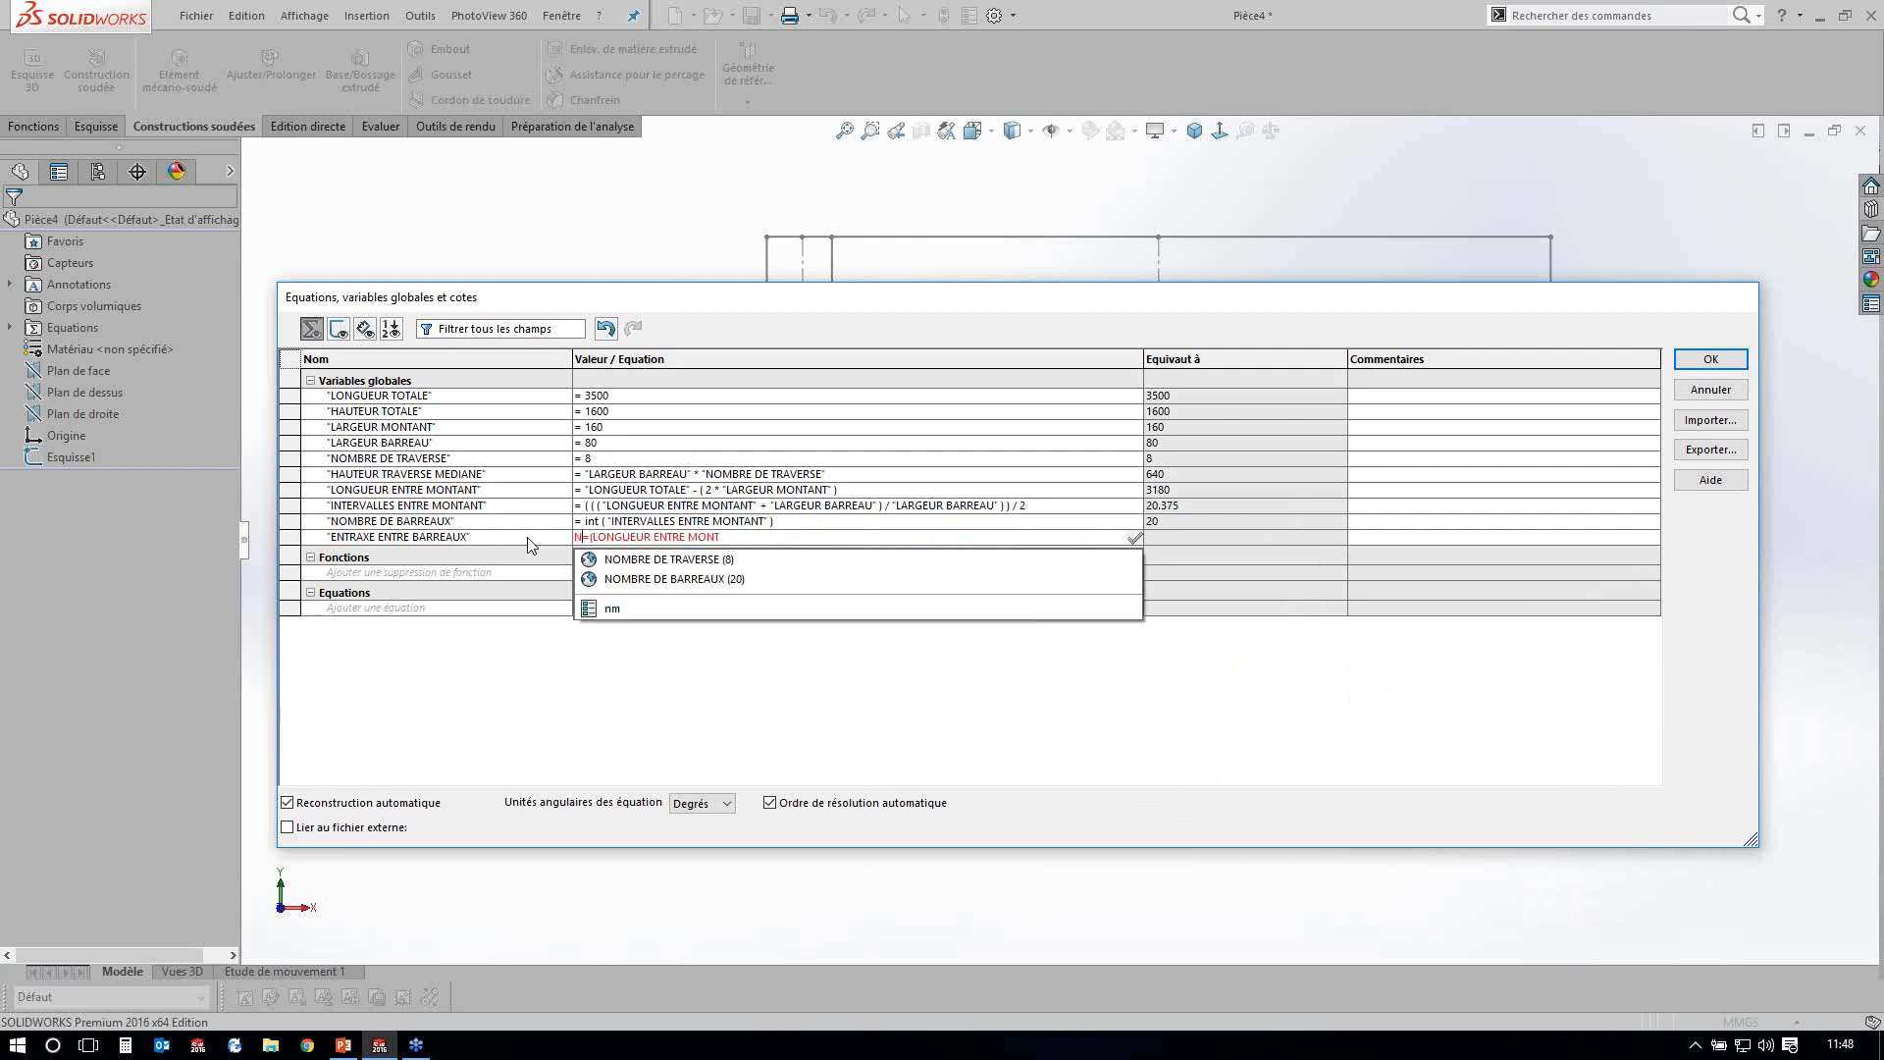
key(BackSpace)
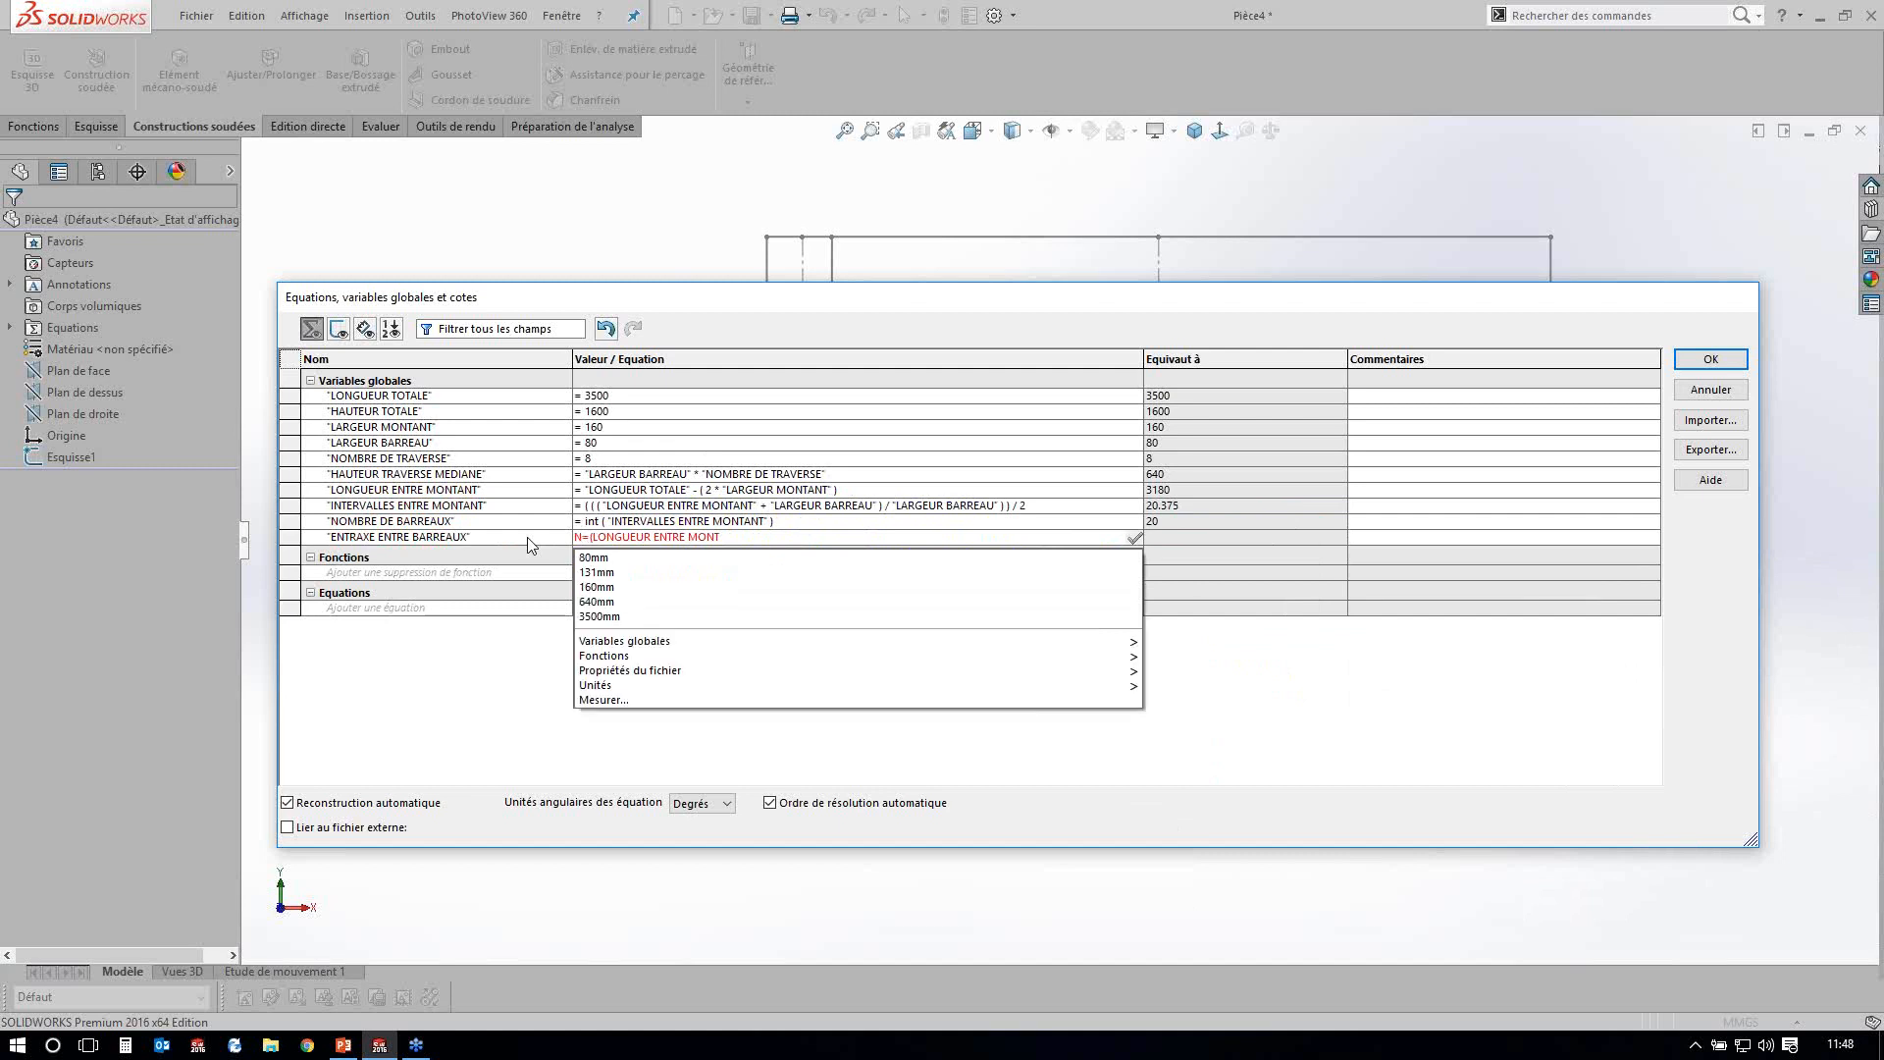
key(BackSpace)
text(A)
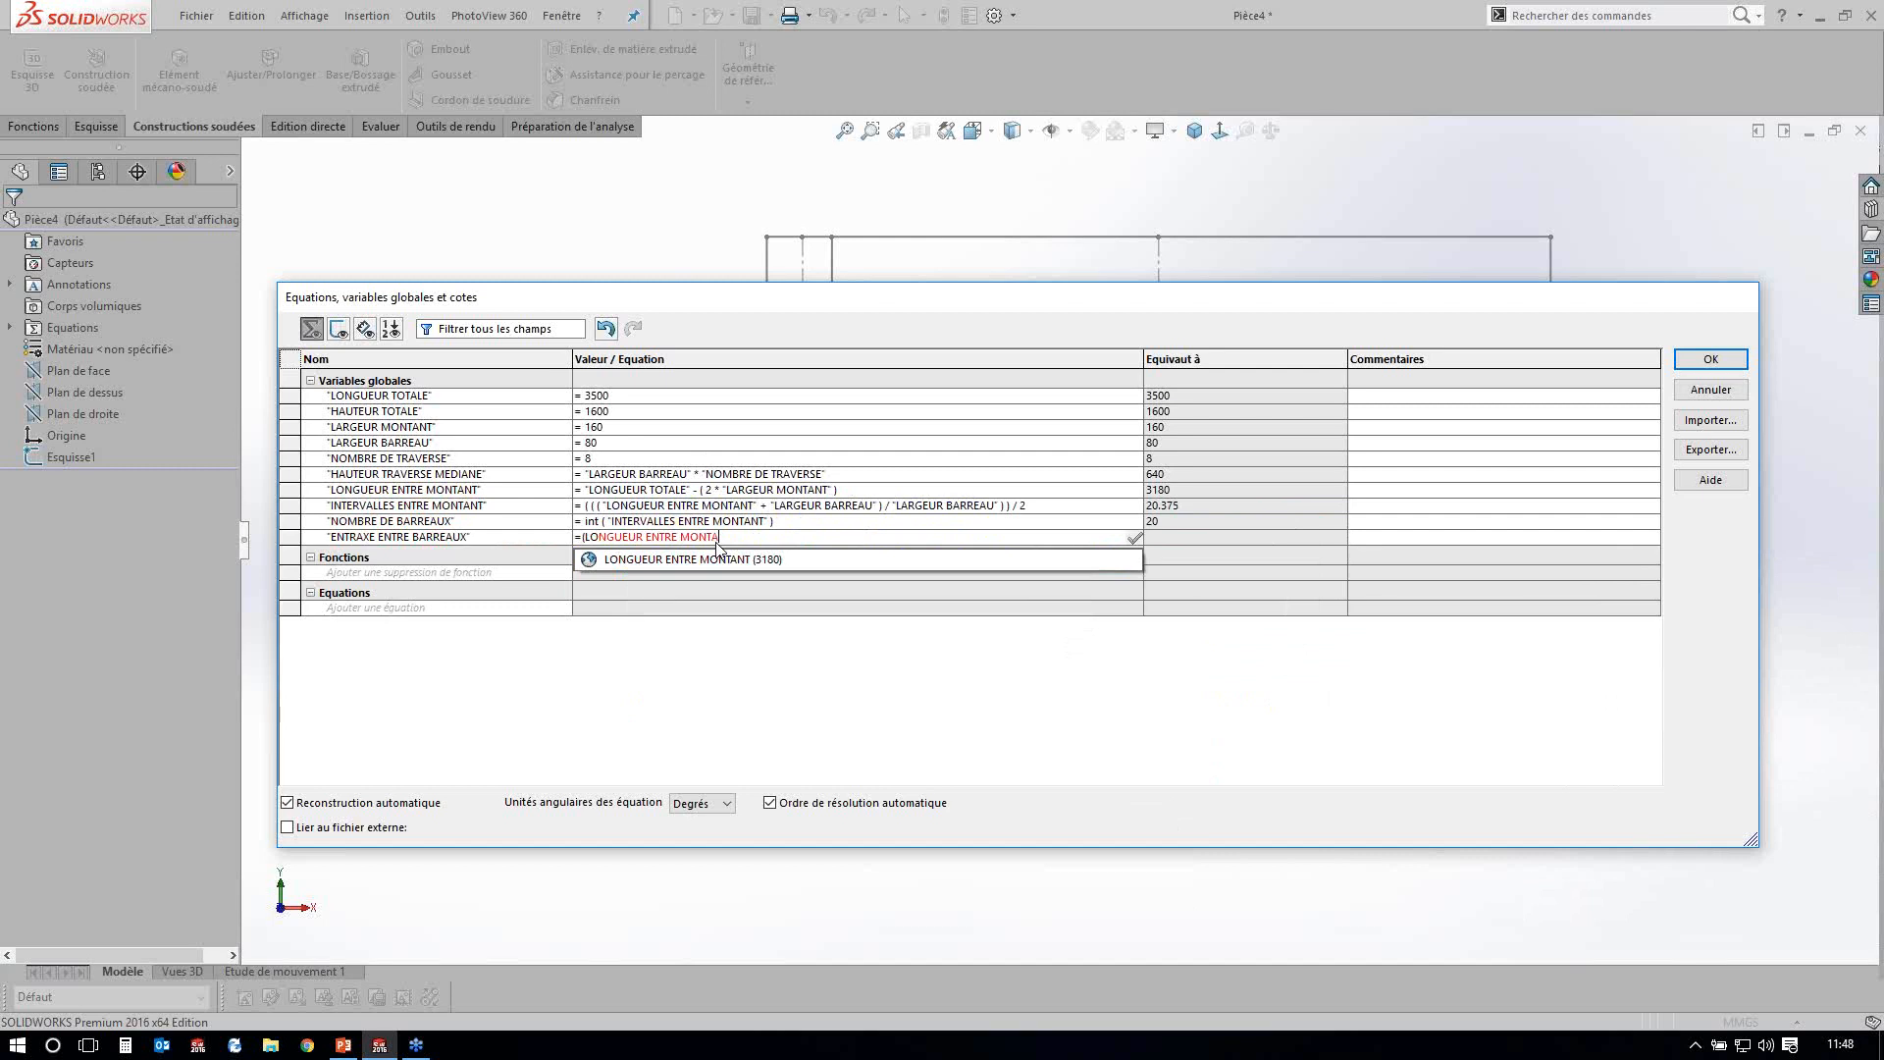
click(732, 558)
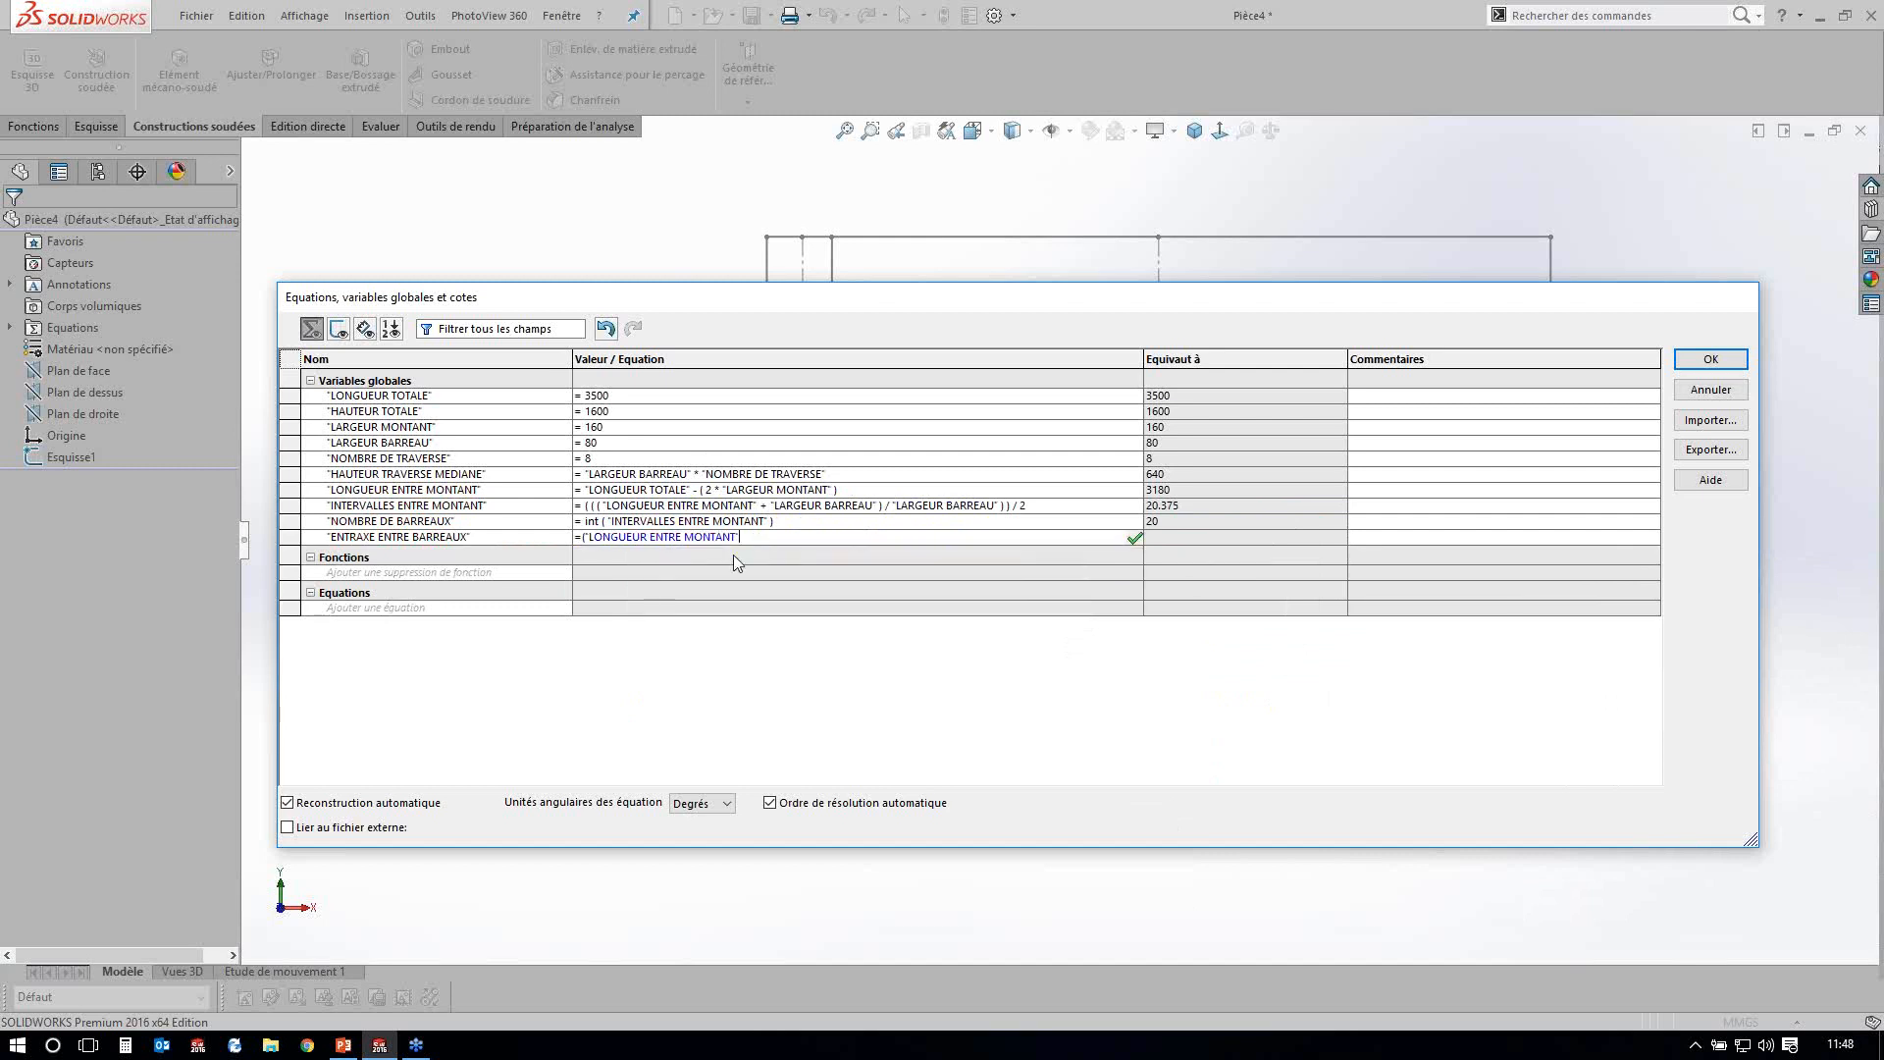
text(+)
mouse_move(868, 558)
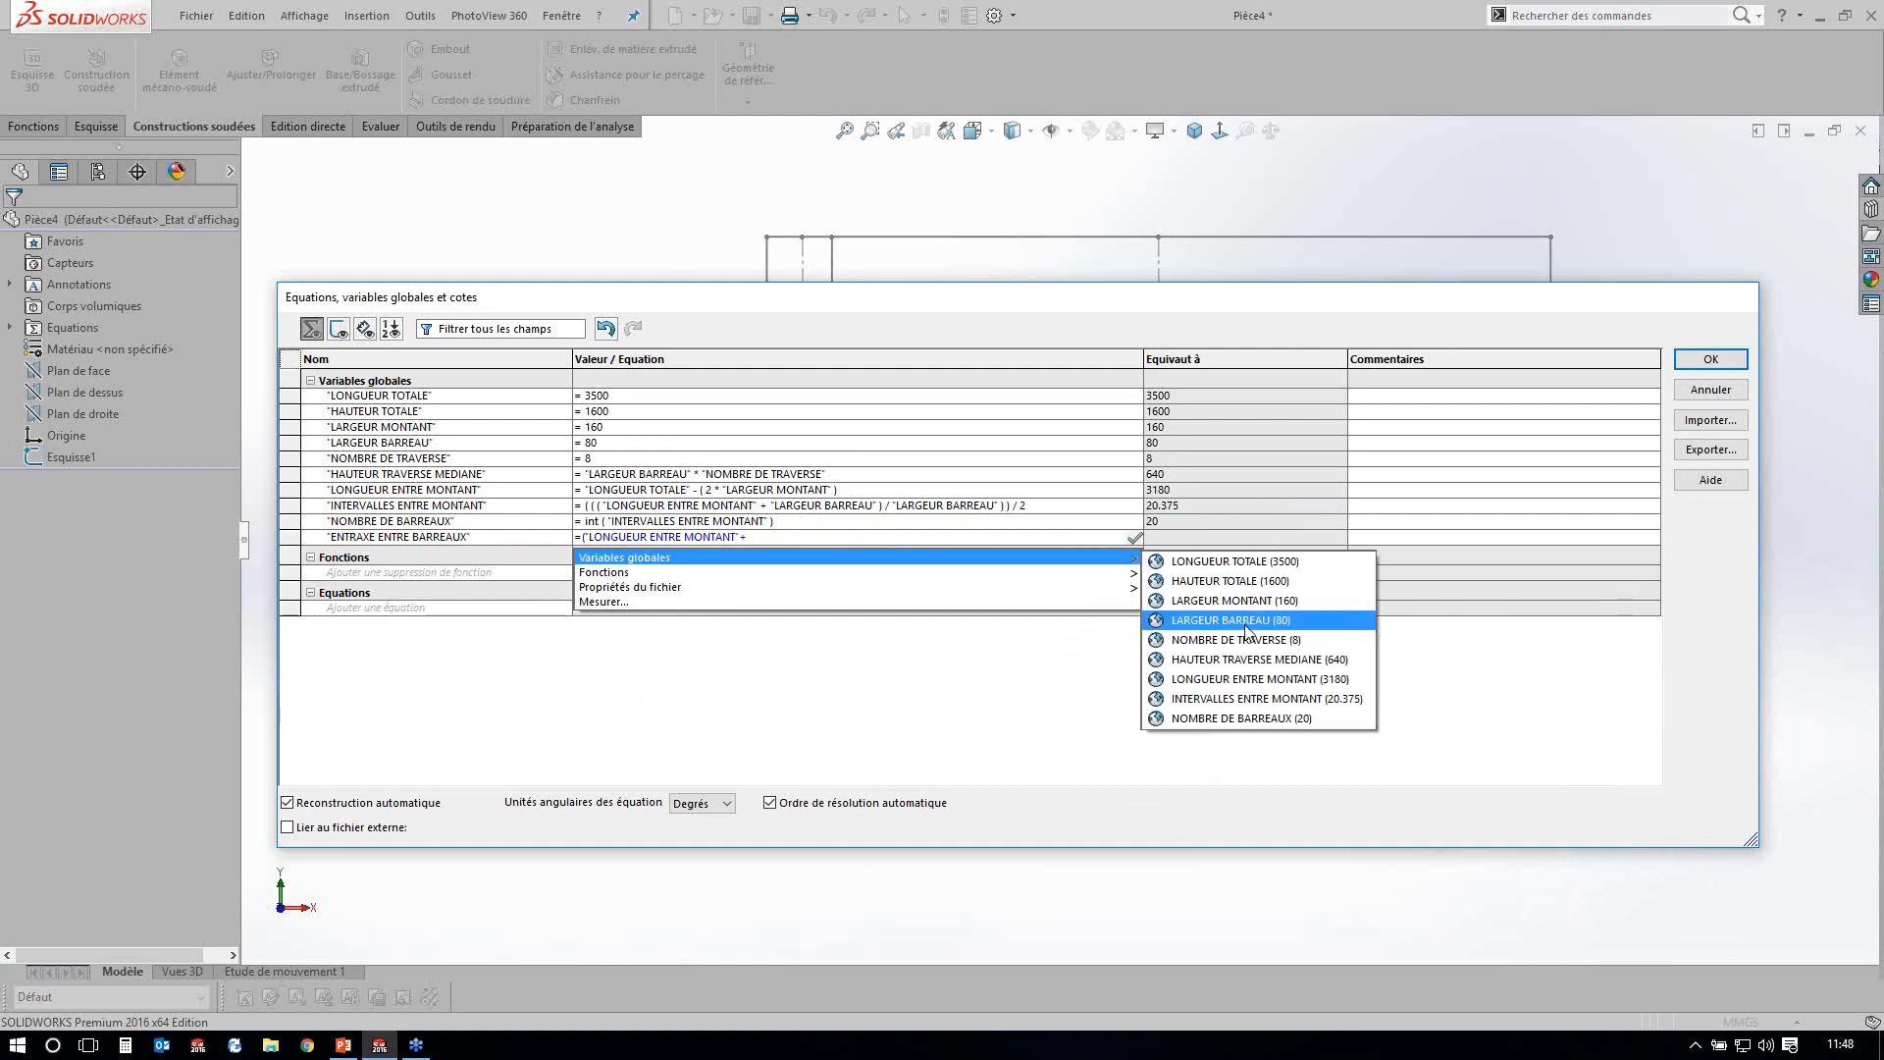
click(1245, 623)
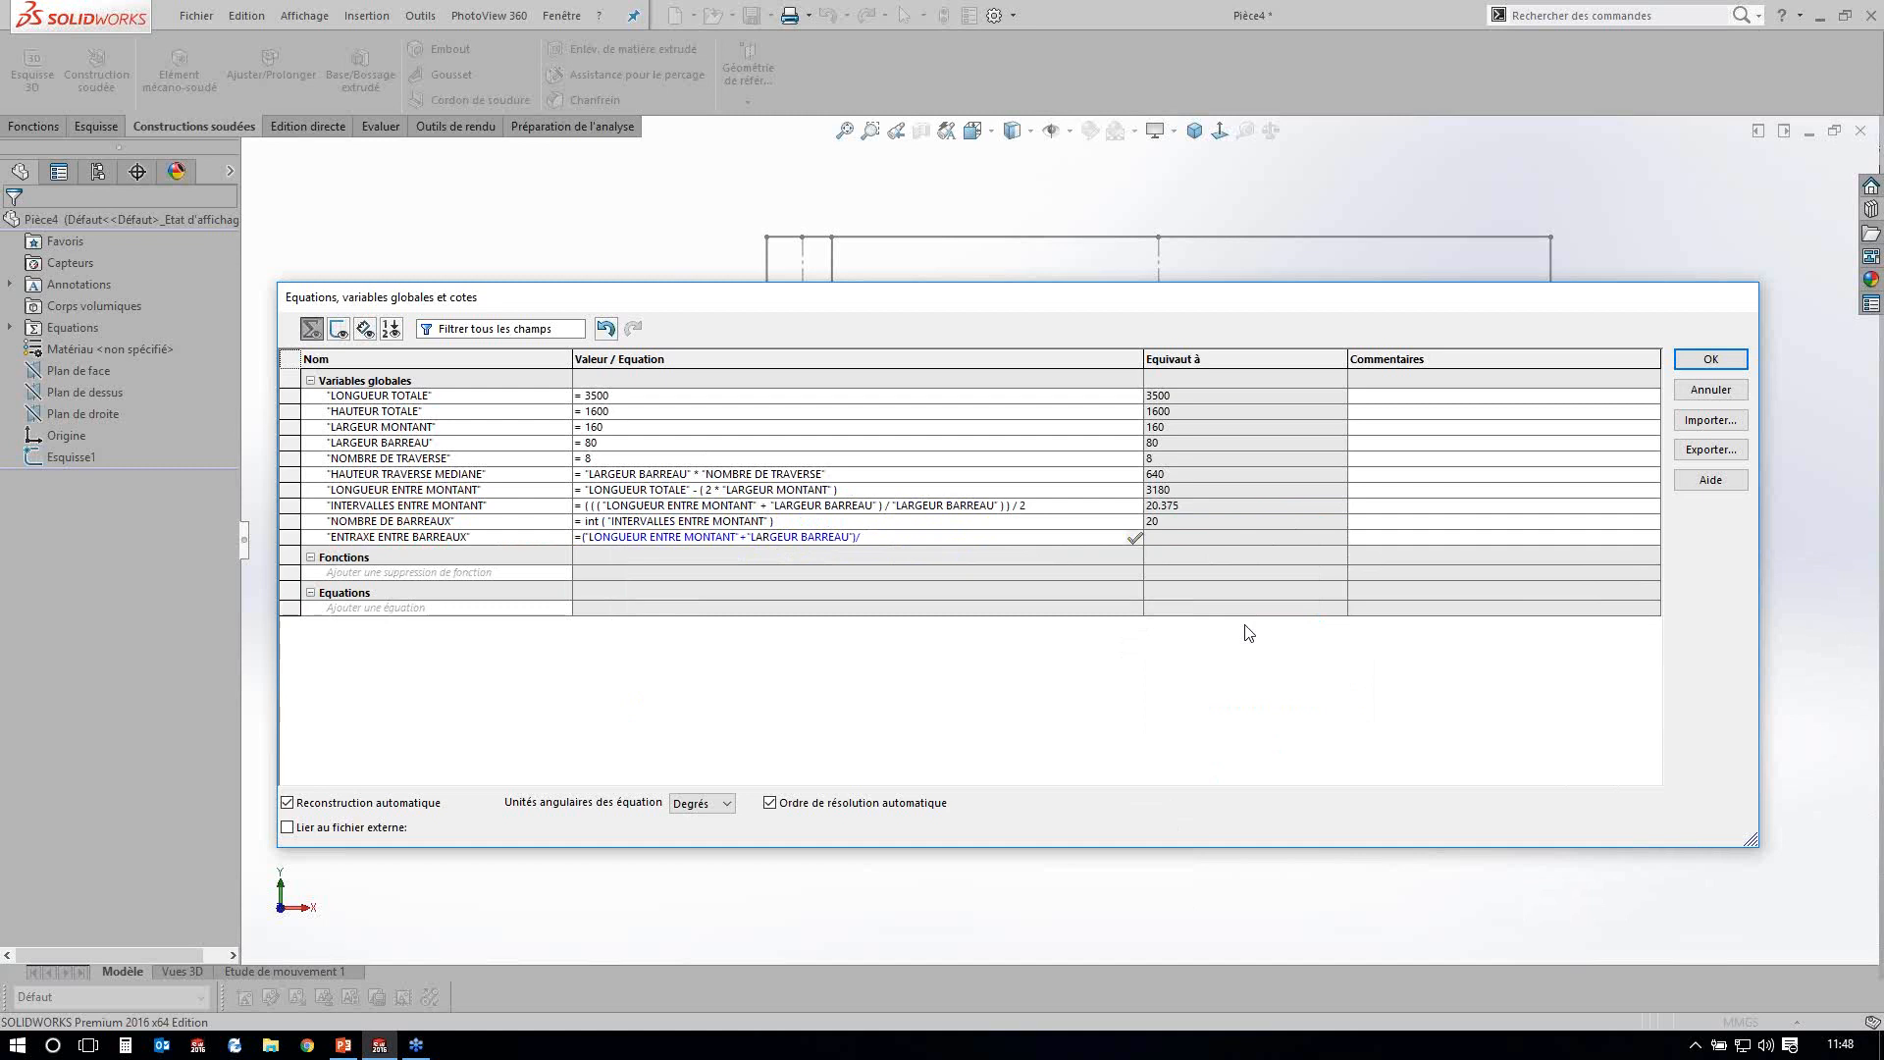
text()/)
text(N)
key(BackSpace)
text(()
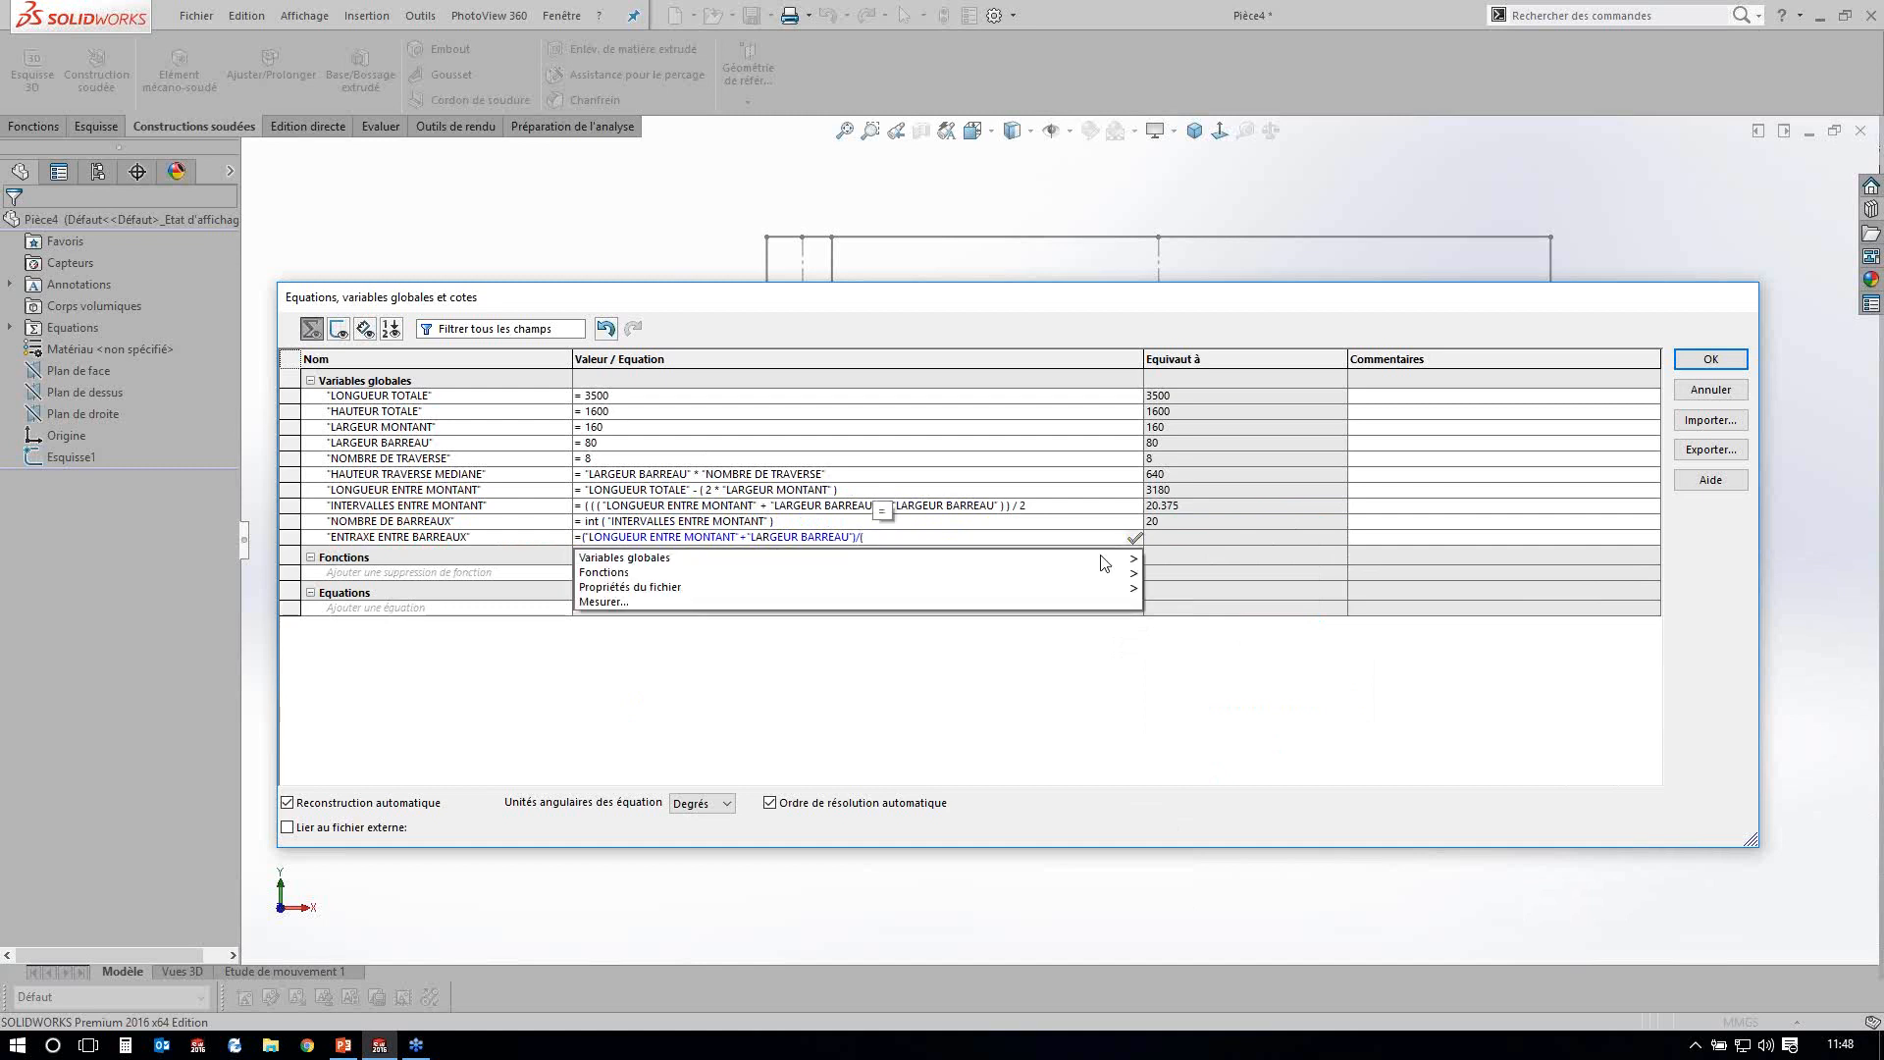
mouse_move(1105, 559)
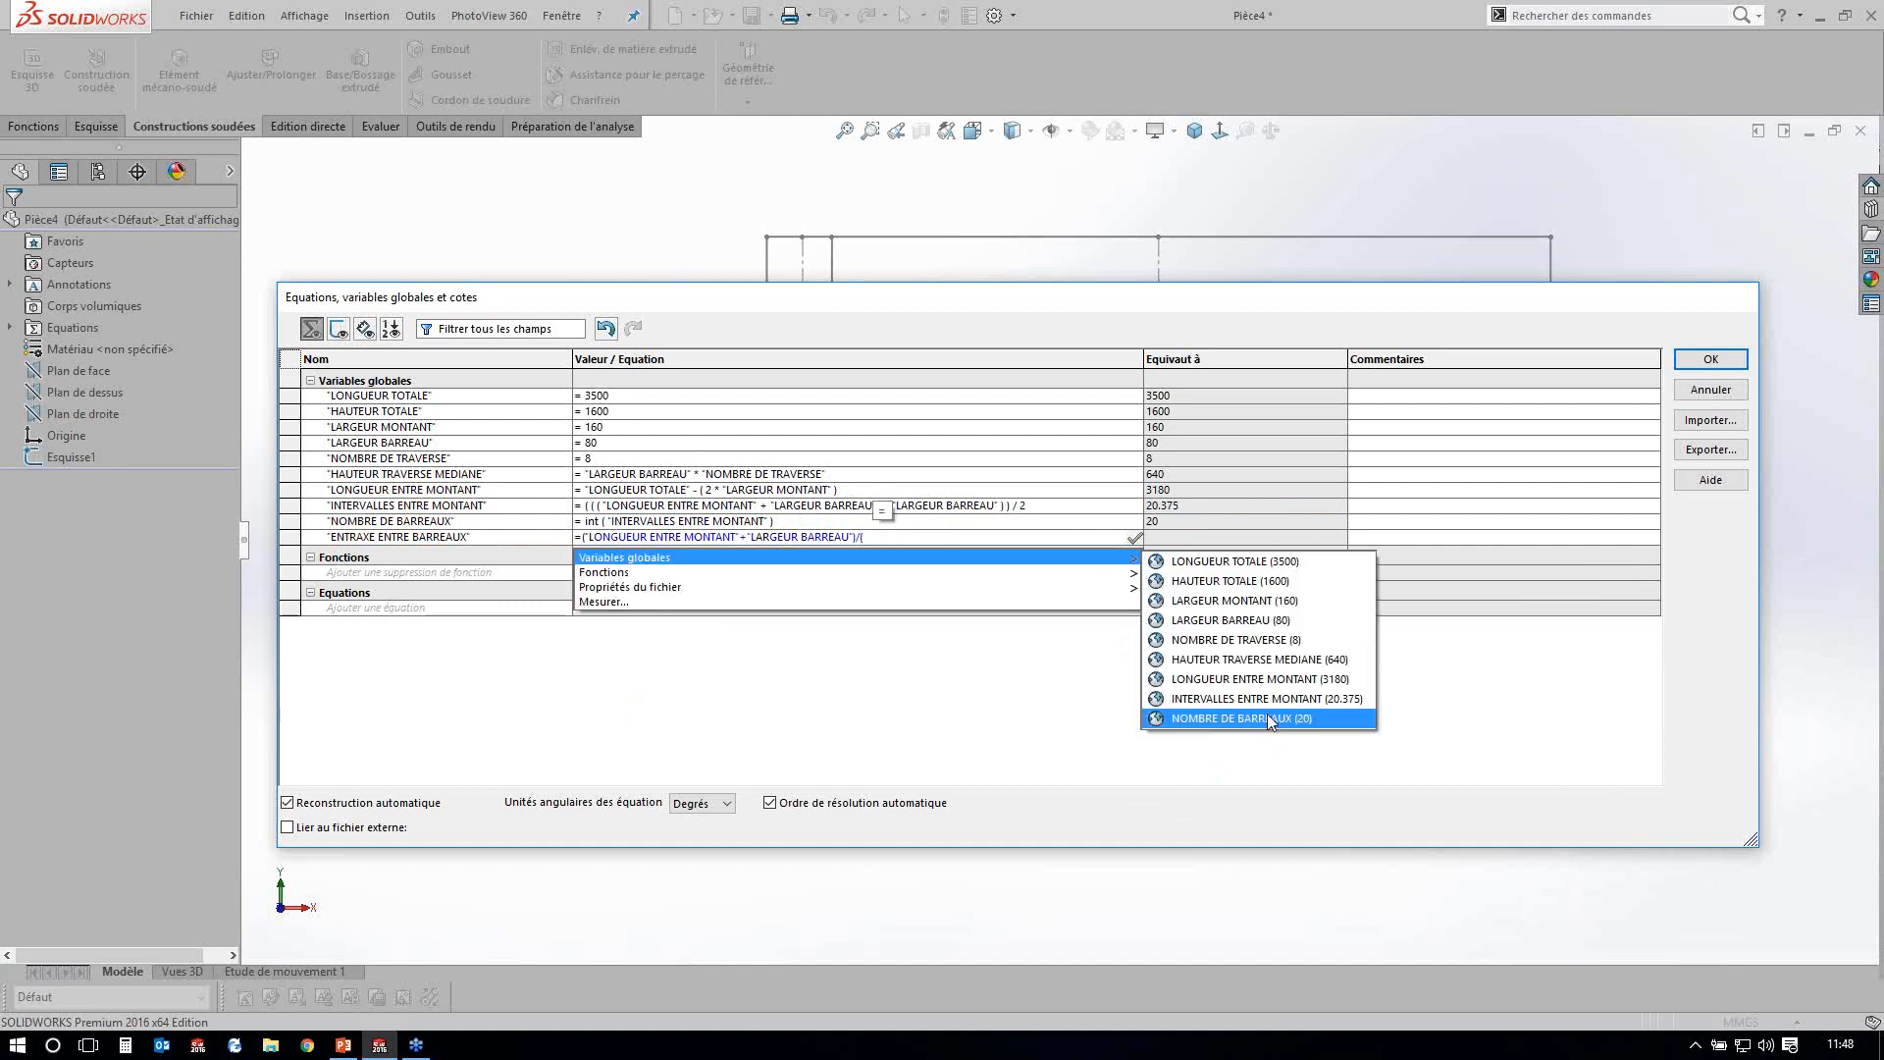
click(1268, 717)
text())
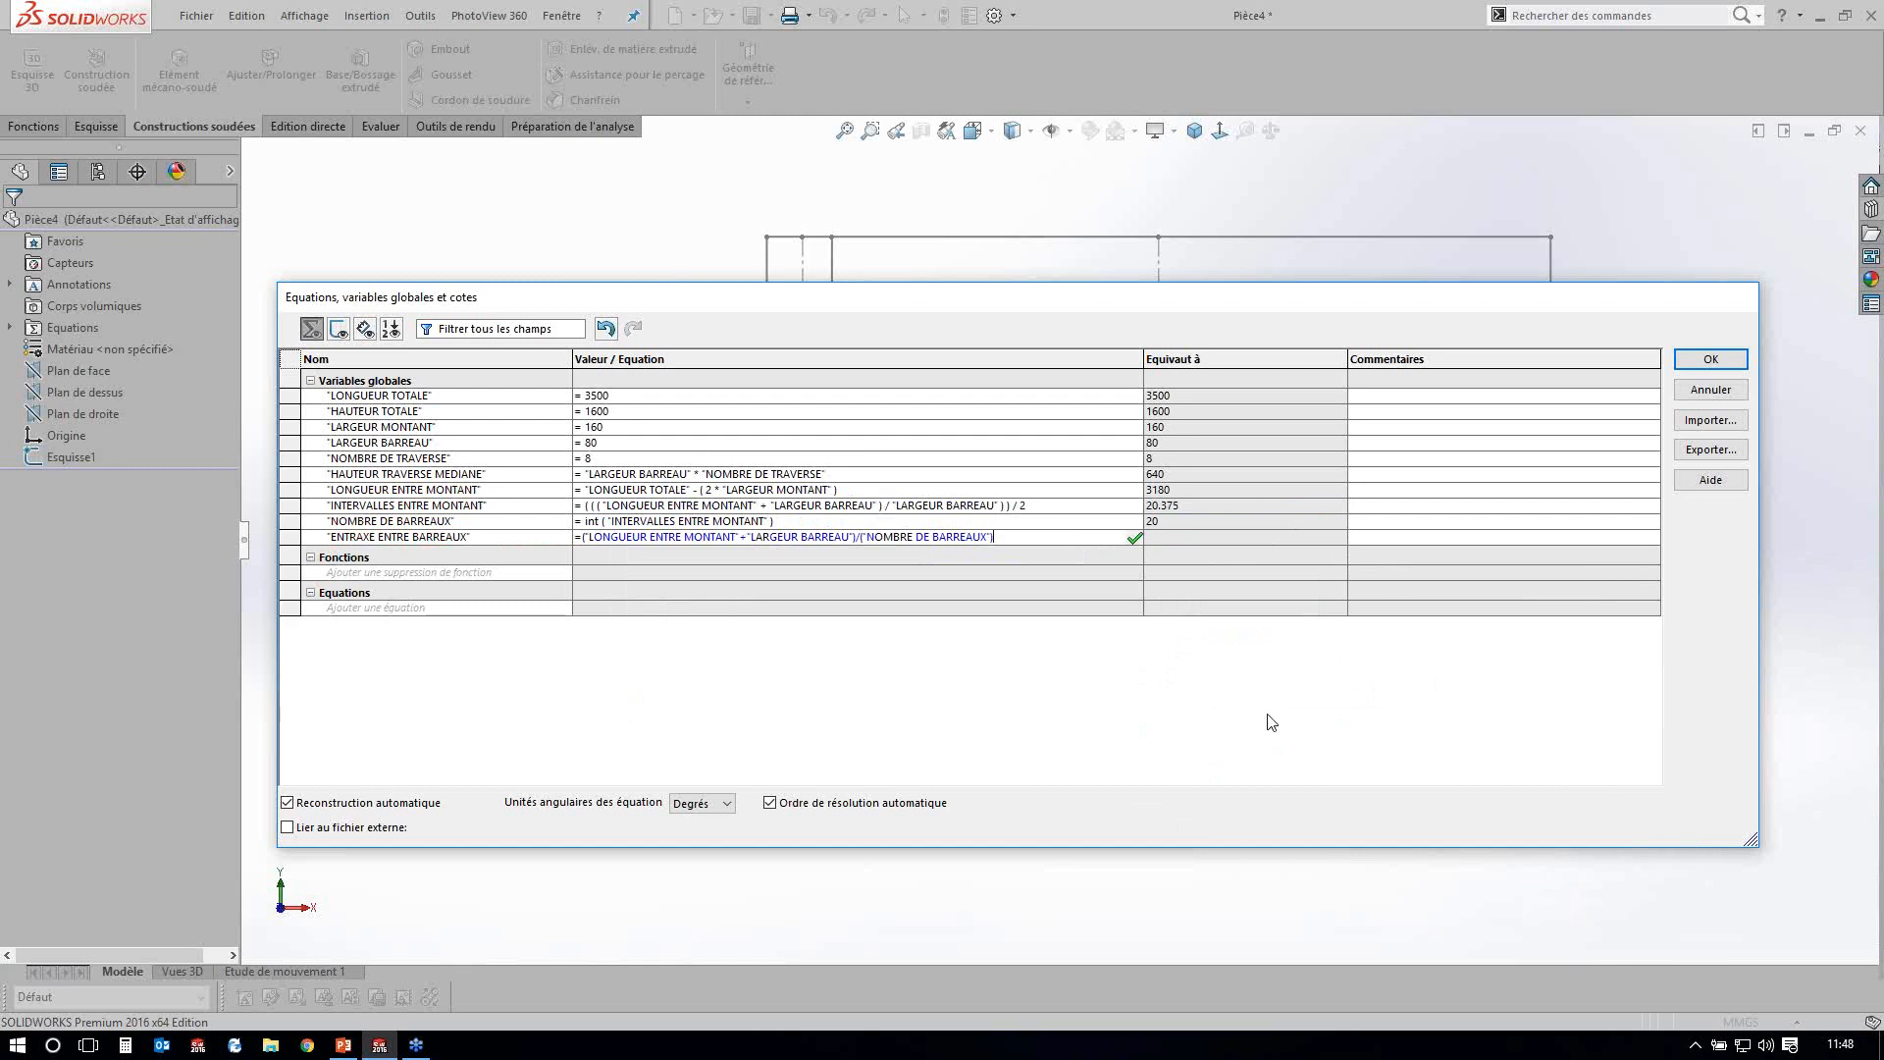
key(Tab)
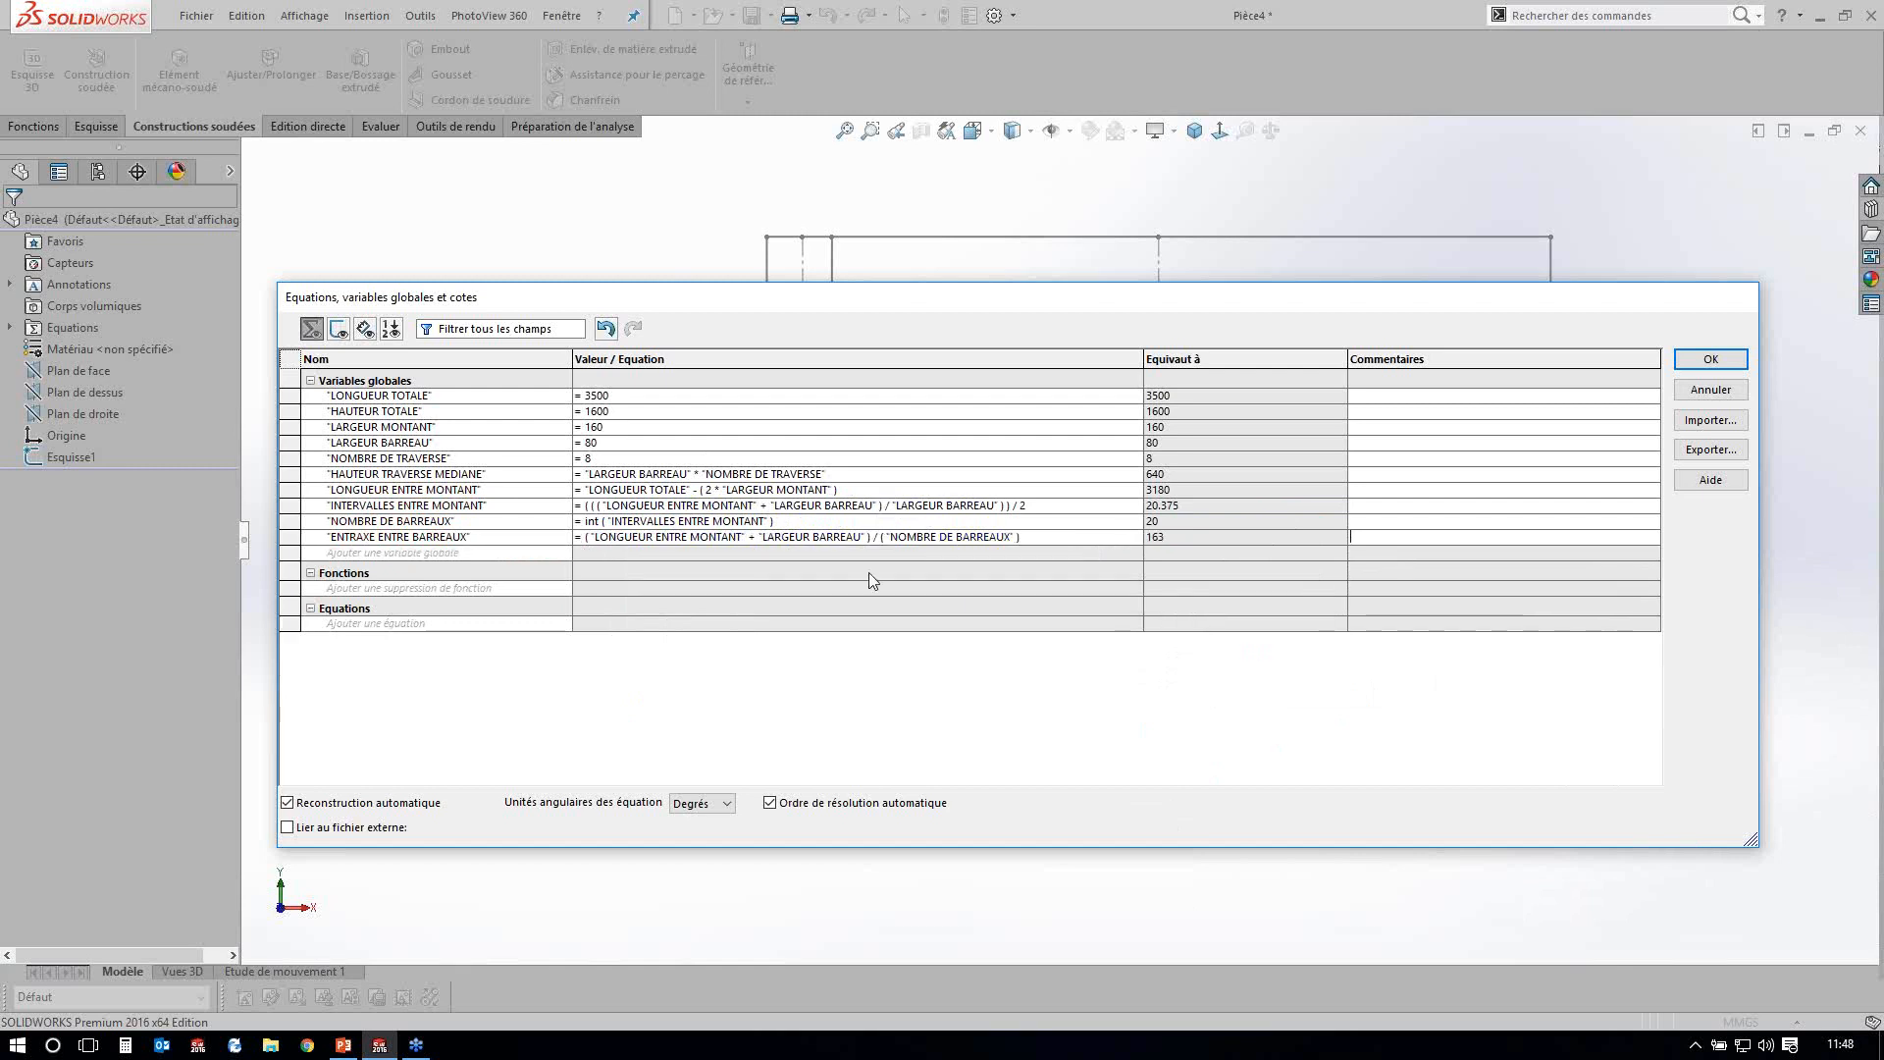
Add a global variable DEPART:ARRIVEE BARREAU equal to ENTRAXE ENTRE BARREAUX - (LARGEUR BARREAU / 2) and accept the equations.
click(440, 555)
text(DEPART:ARRIVEE BARREAU)
key(Tab)
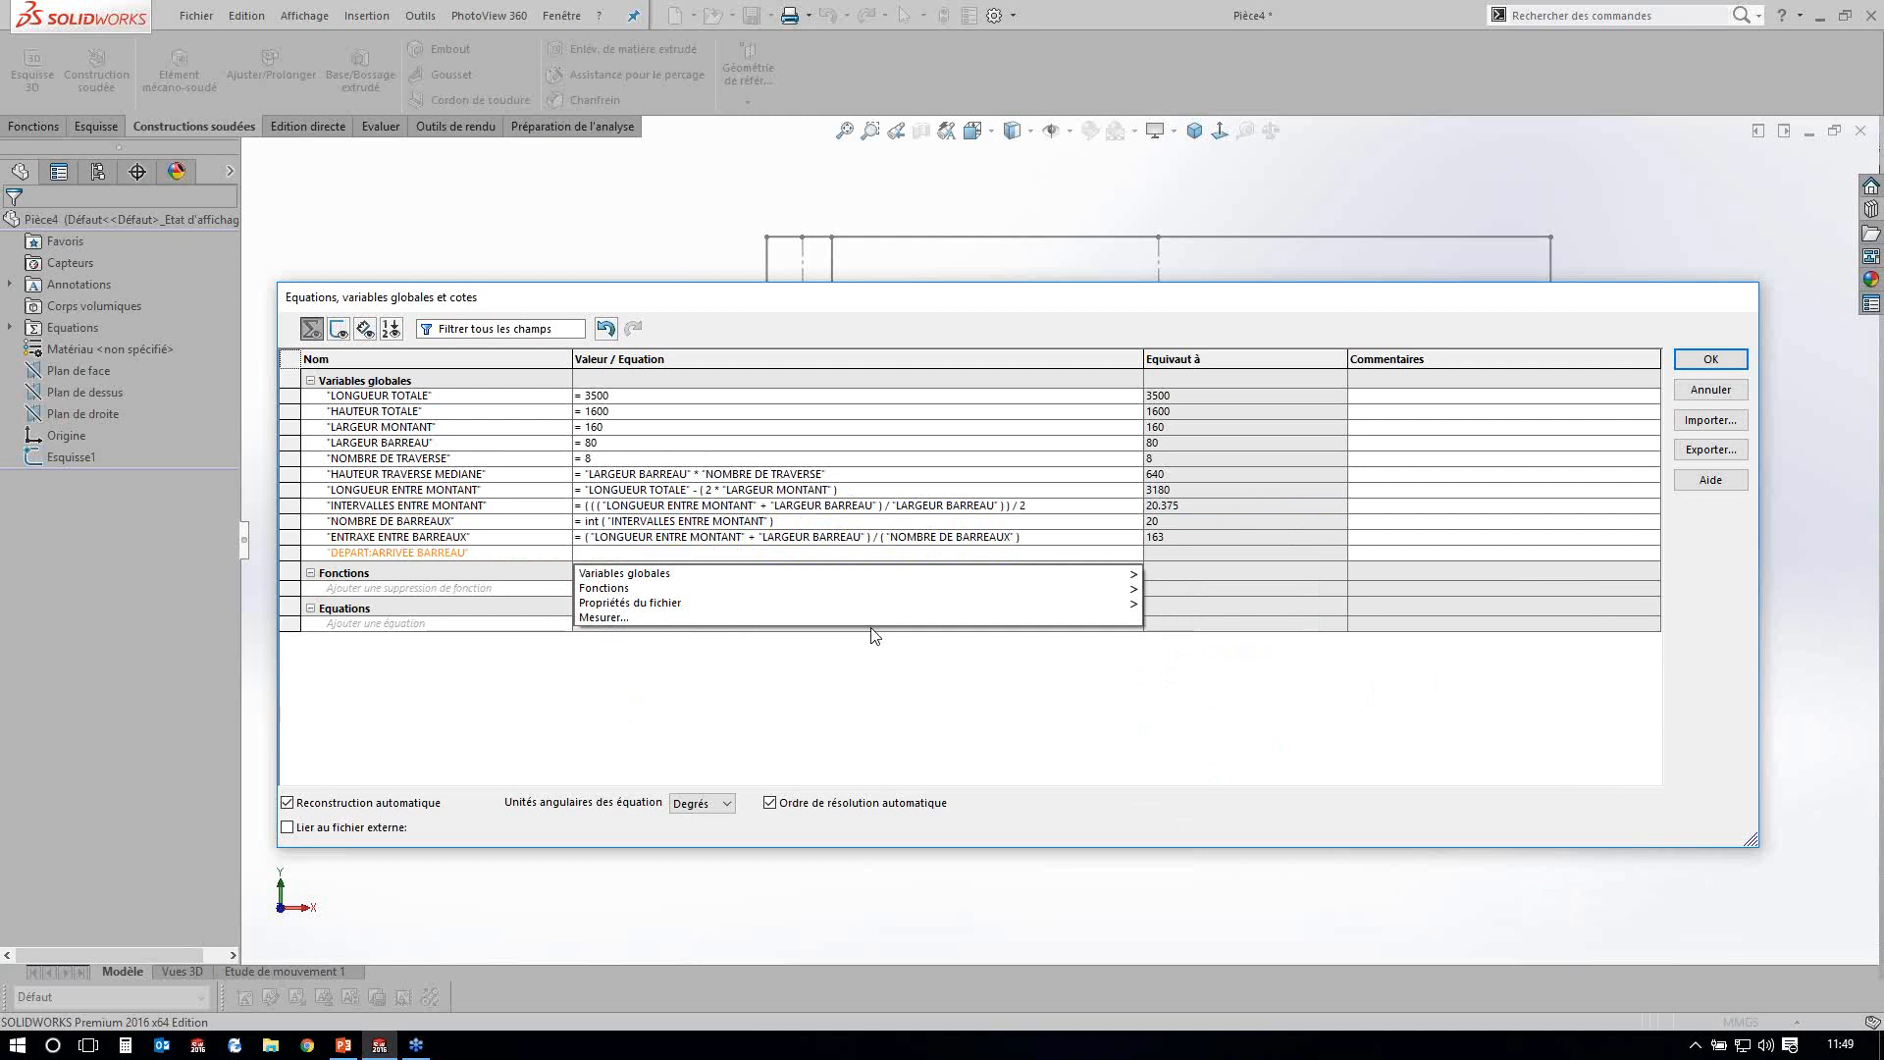
mouse_move(1089, 573)
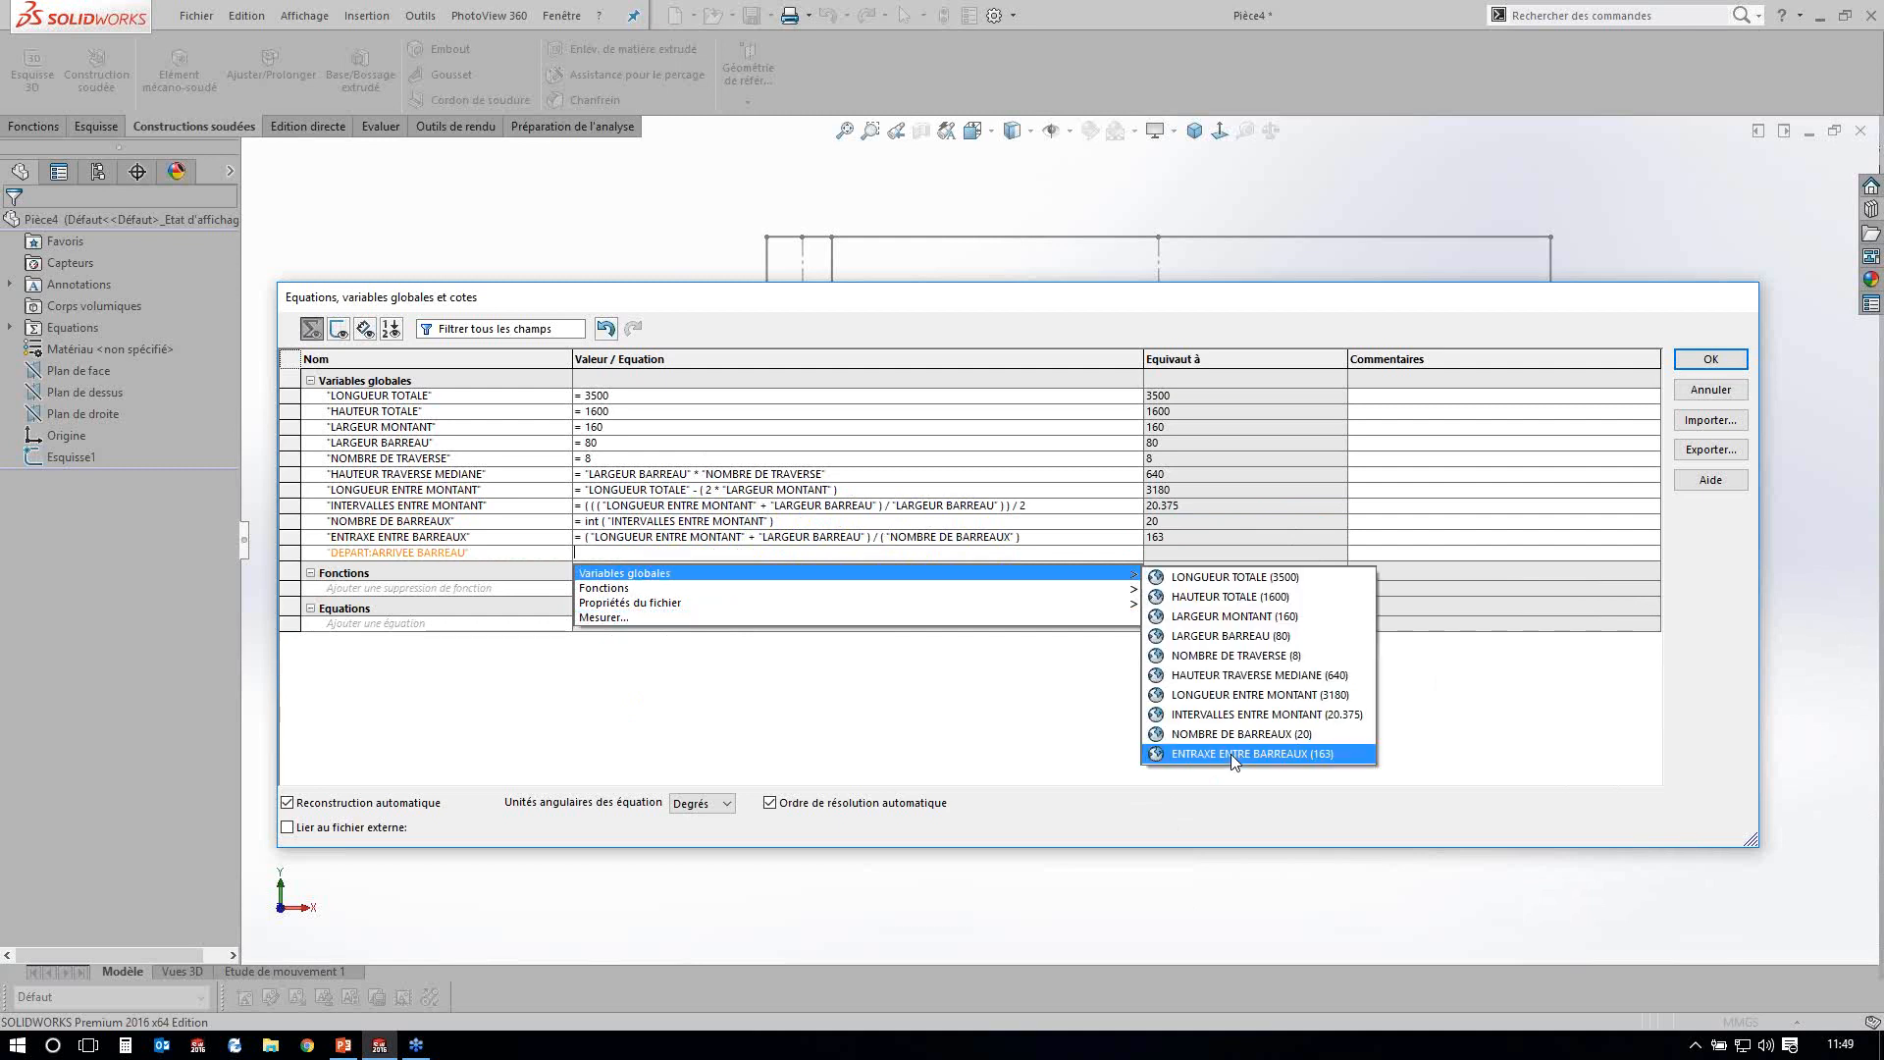
click(1230, 754)
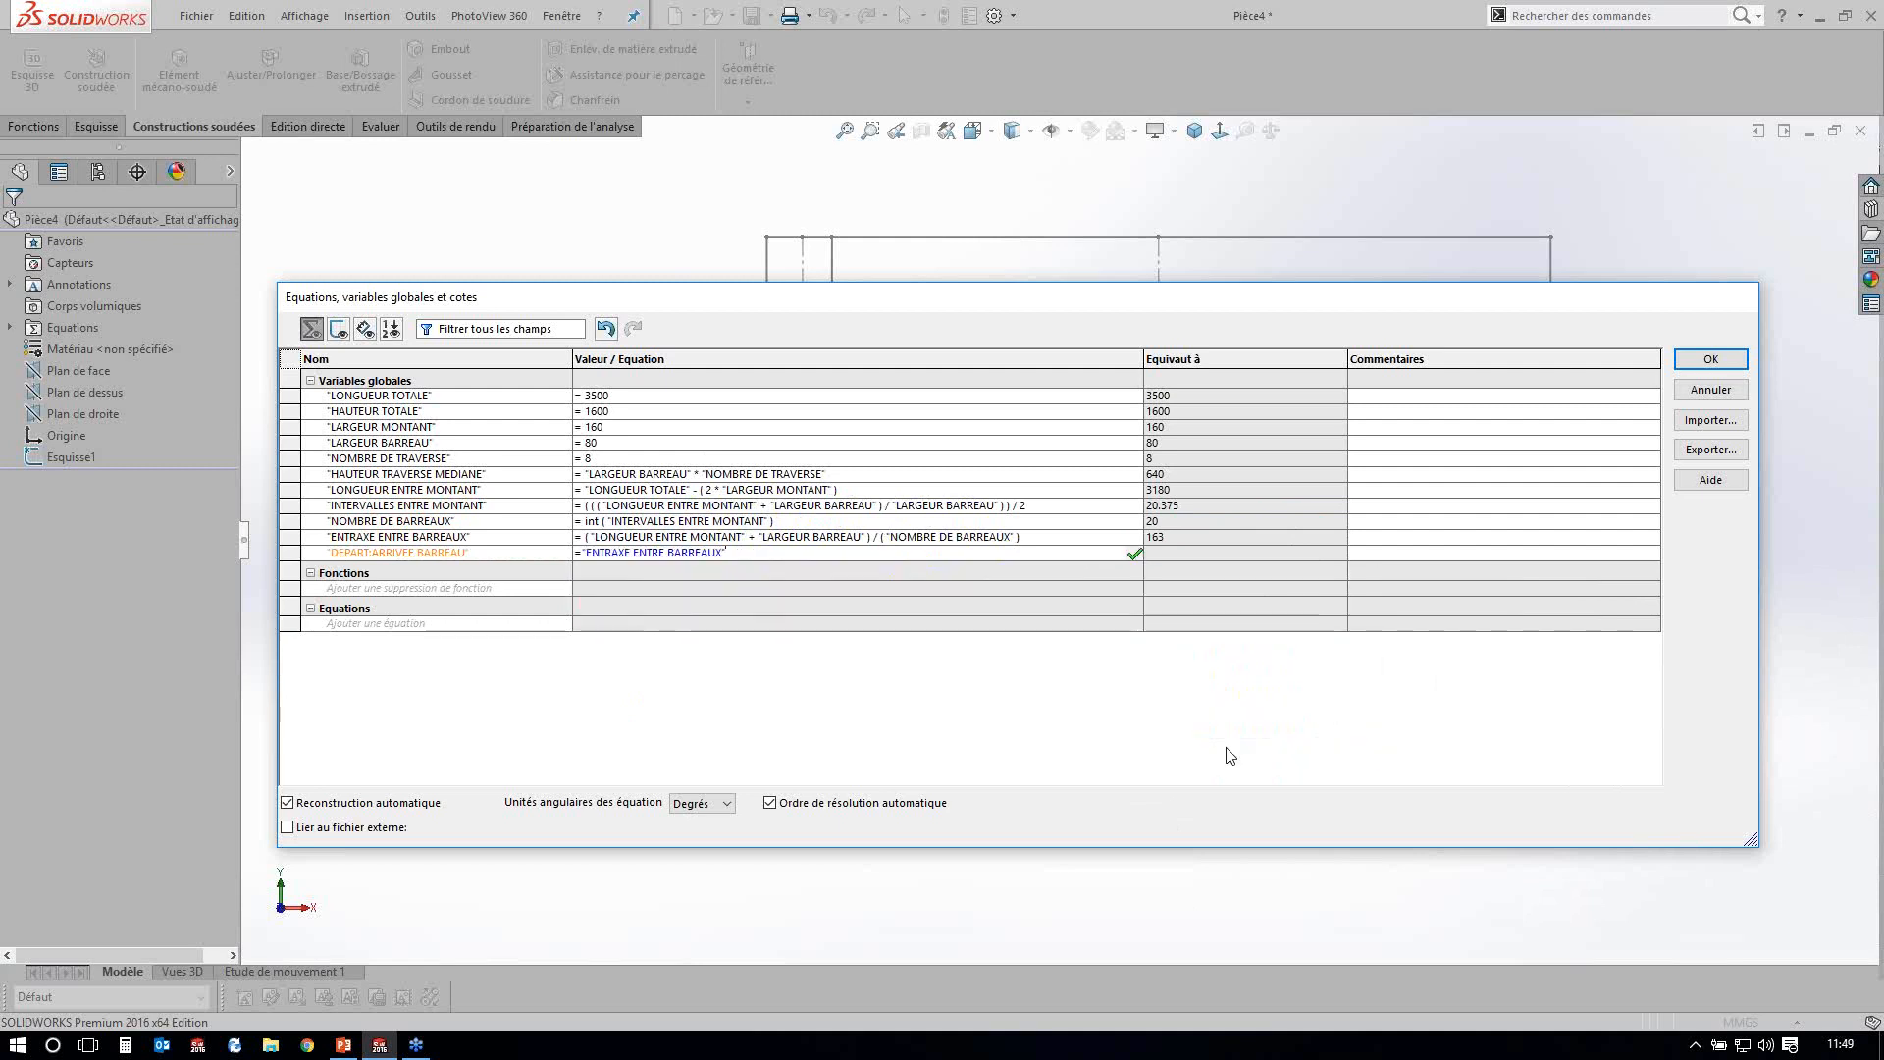
text(-)
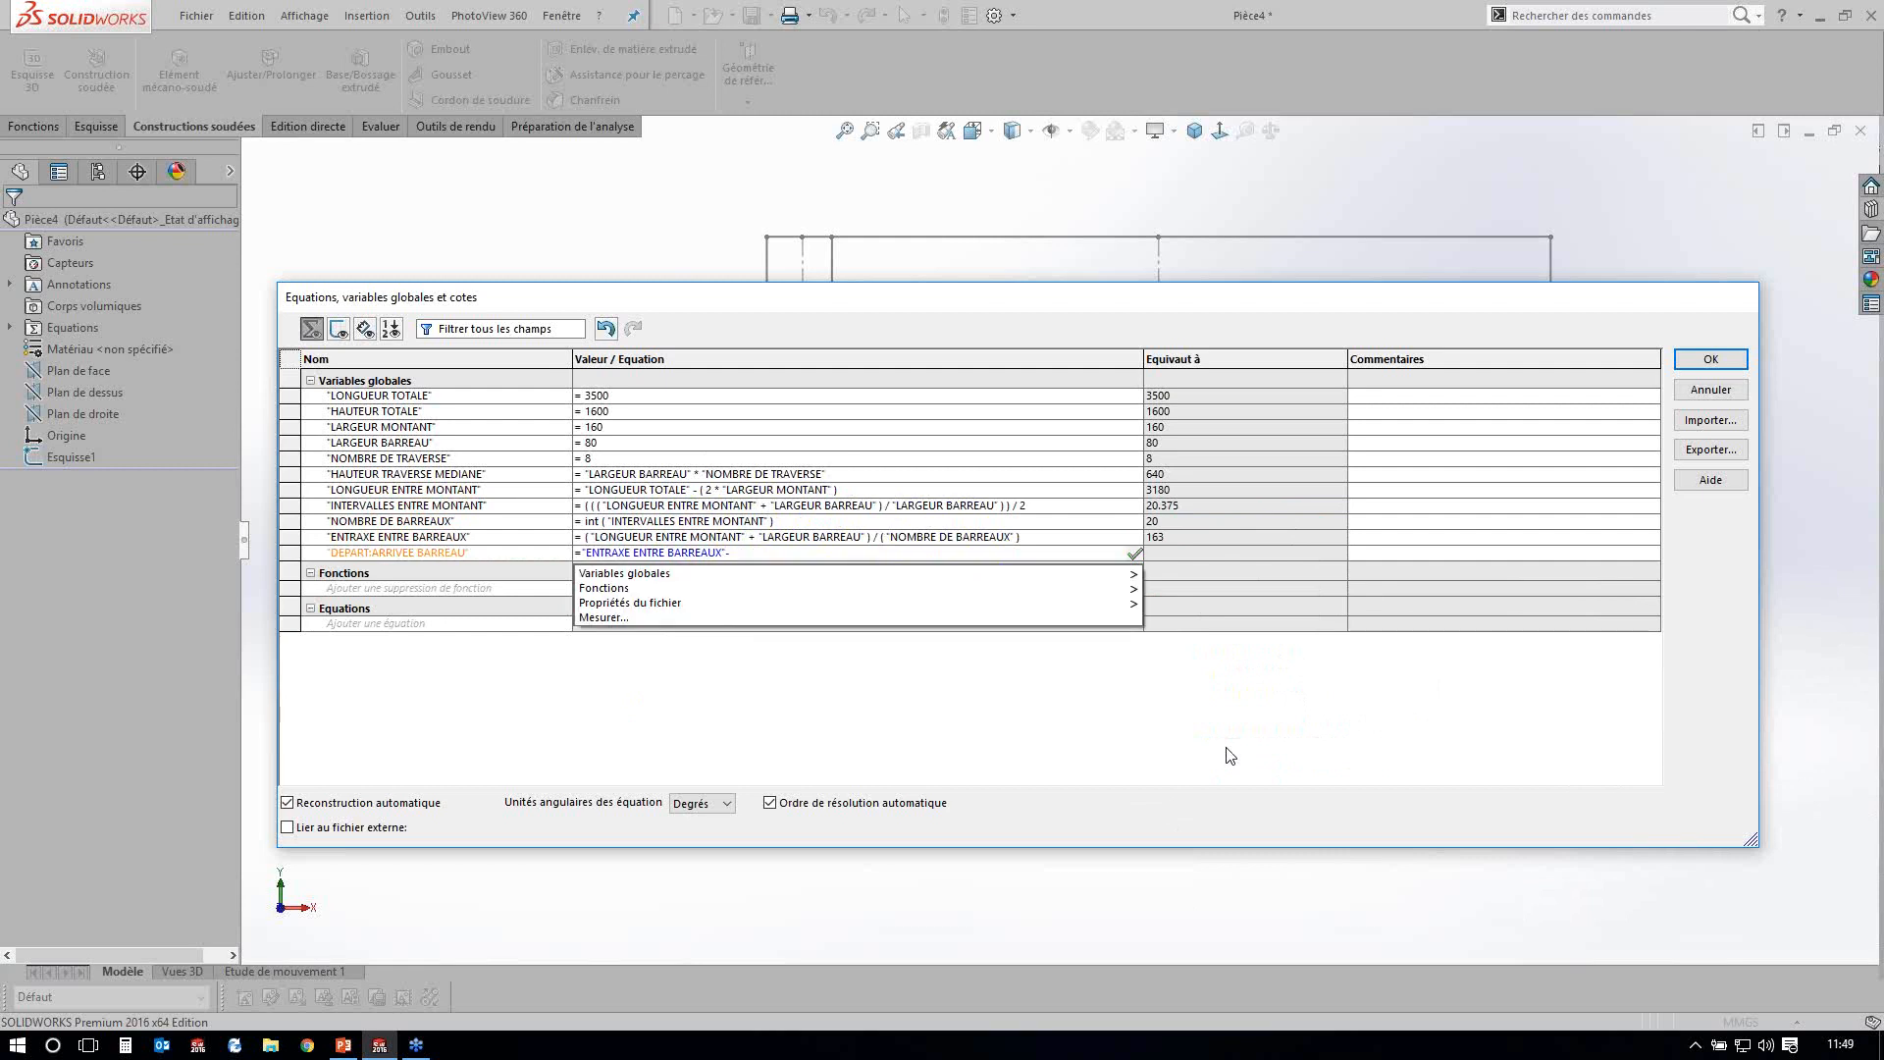
text(()
mouse_move(1103, 575)
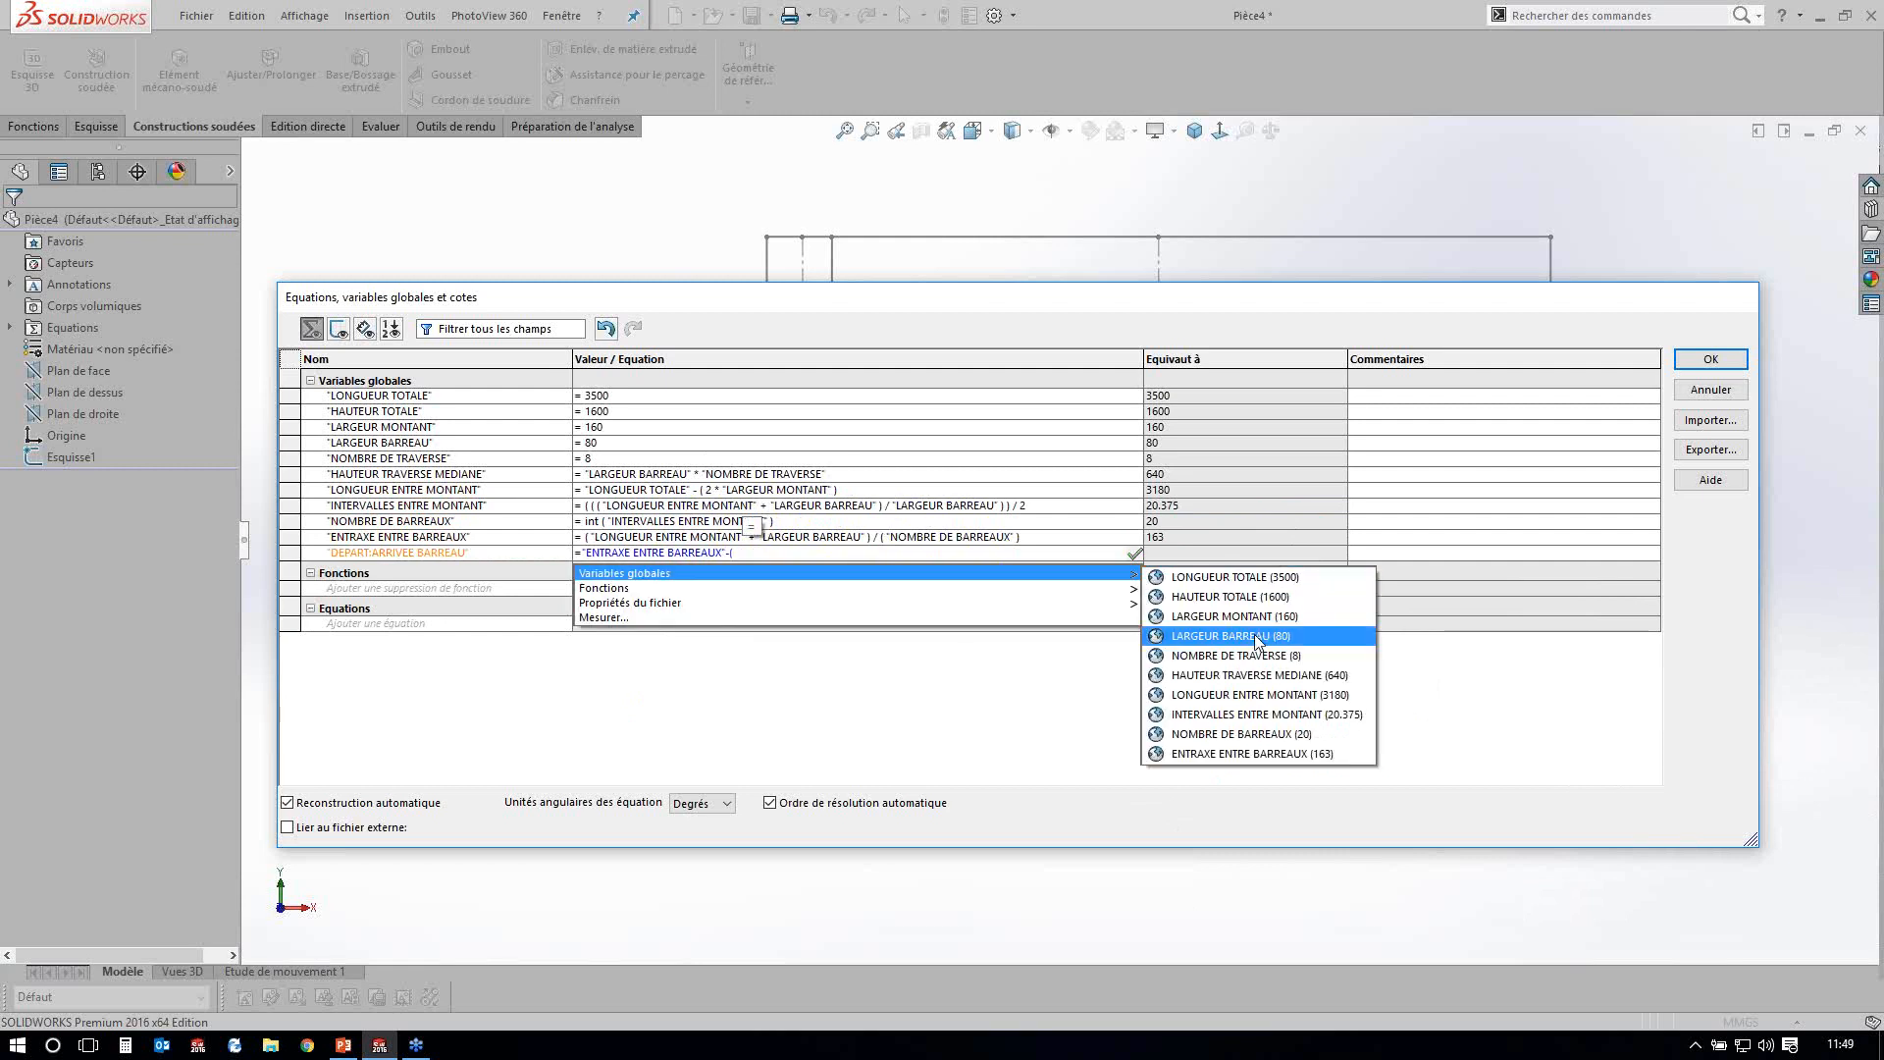
click(1259, 639)
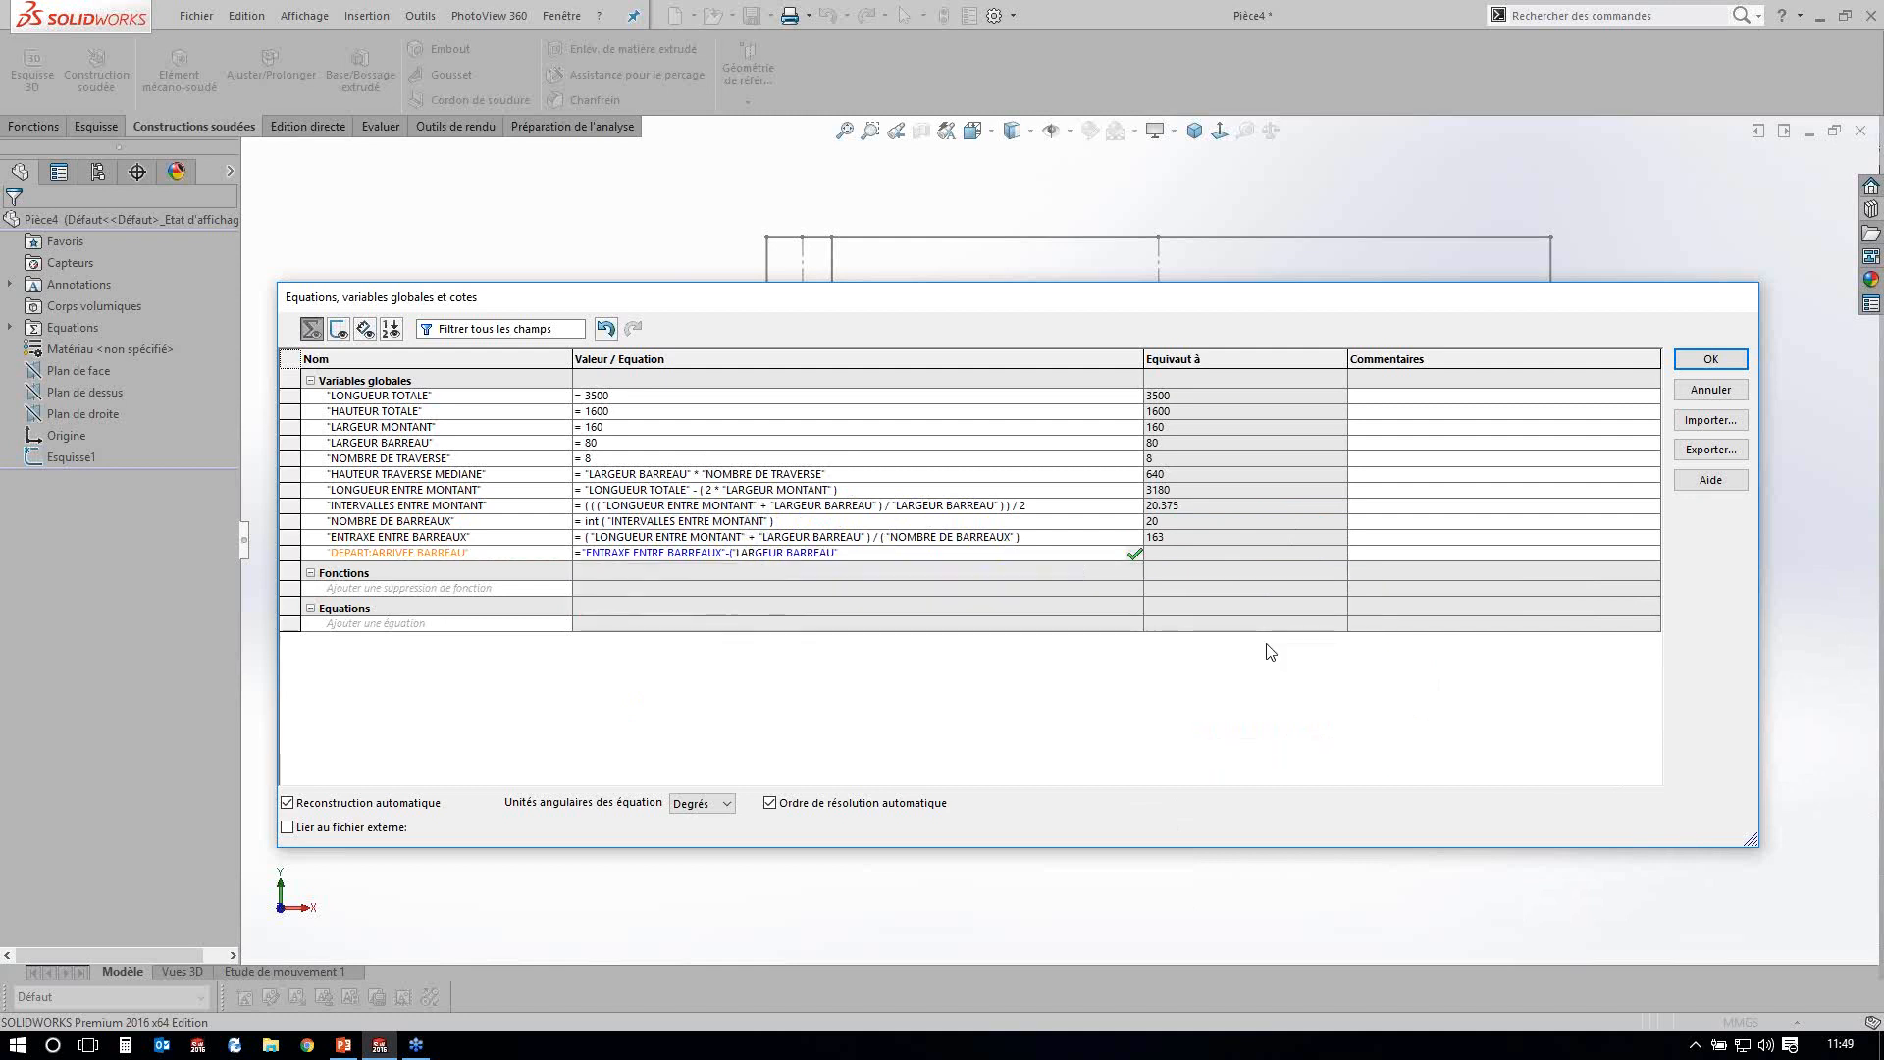
text(/2))
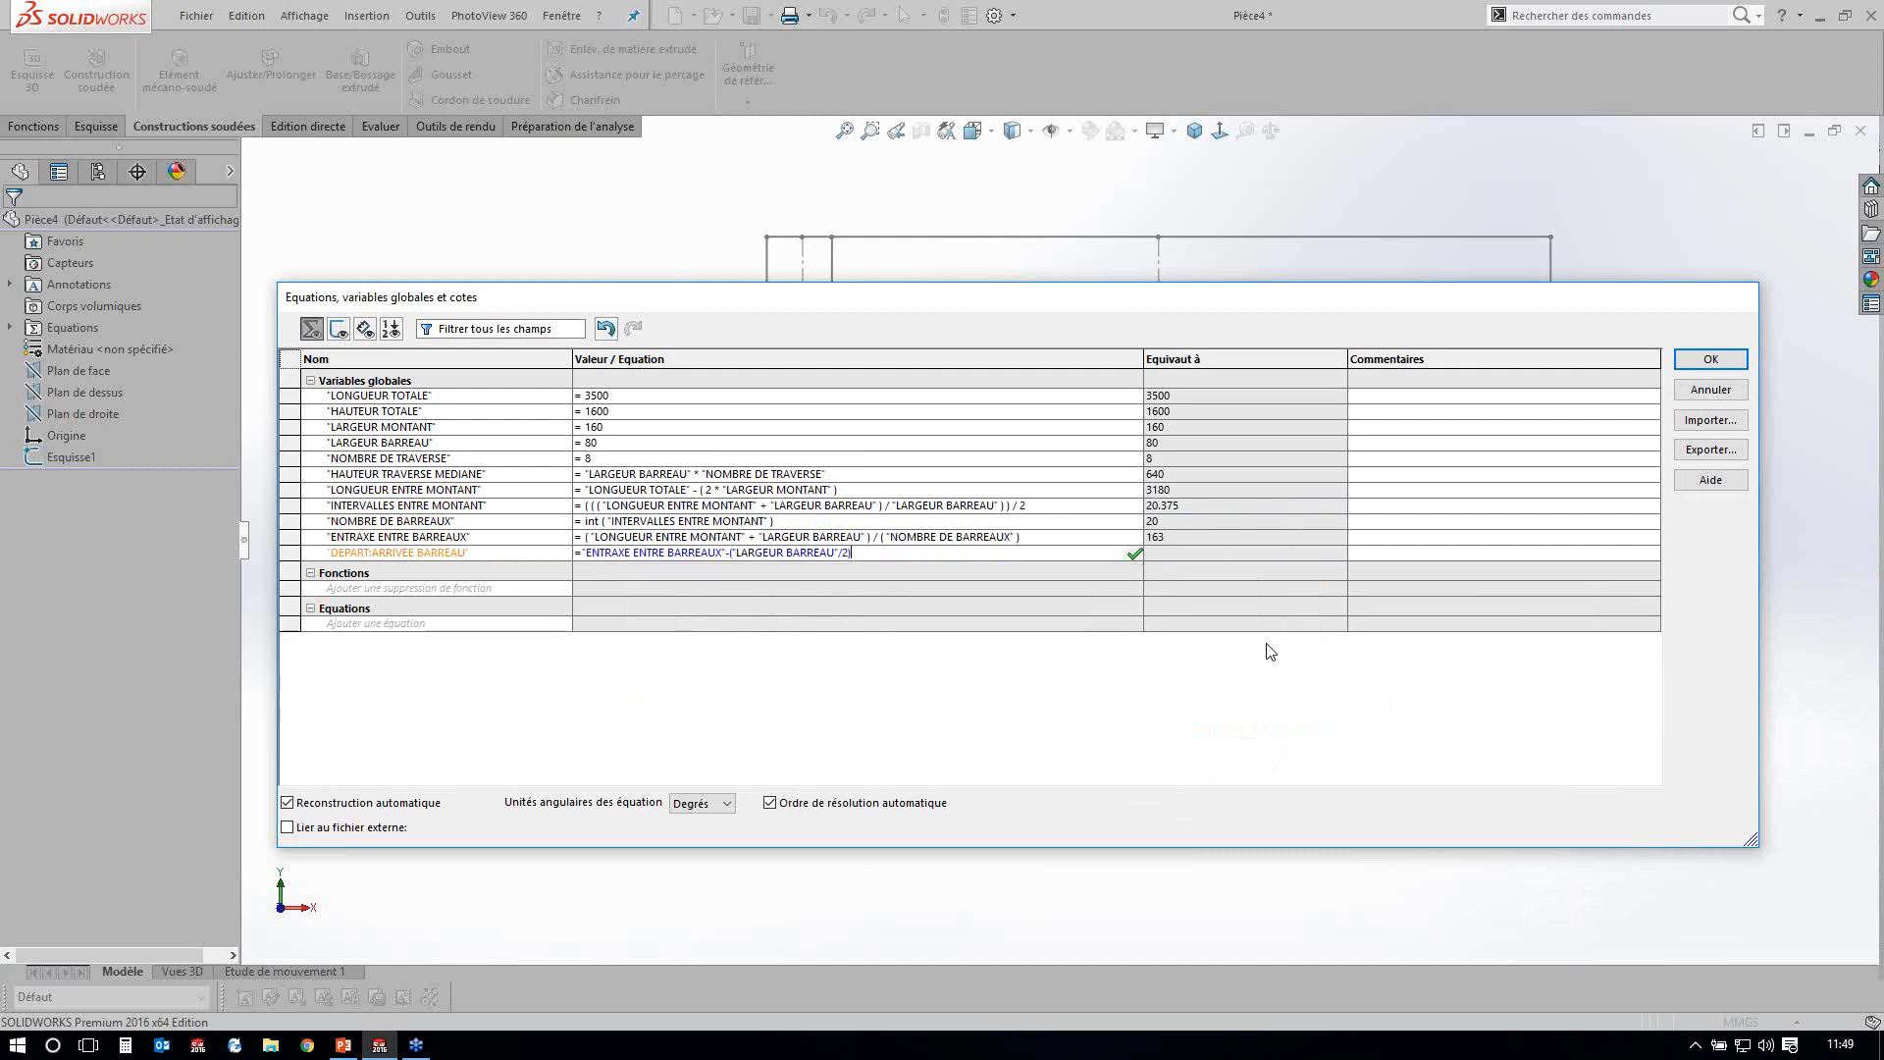
key(Return)
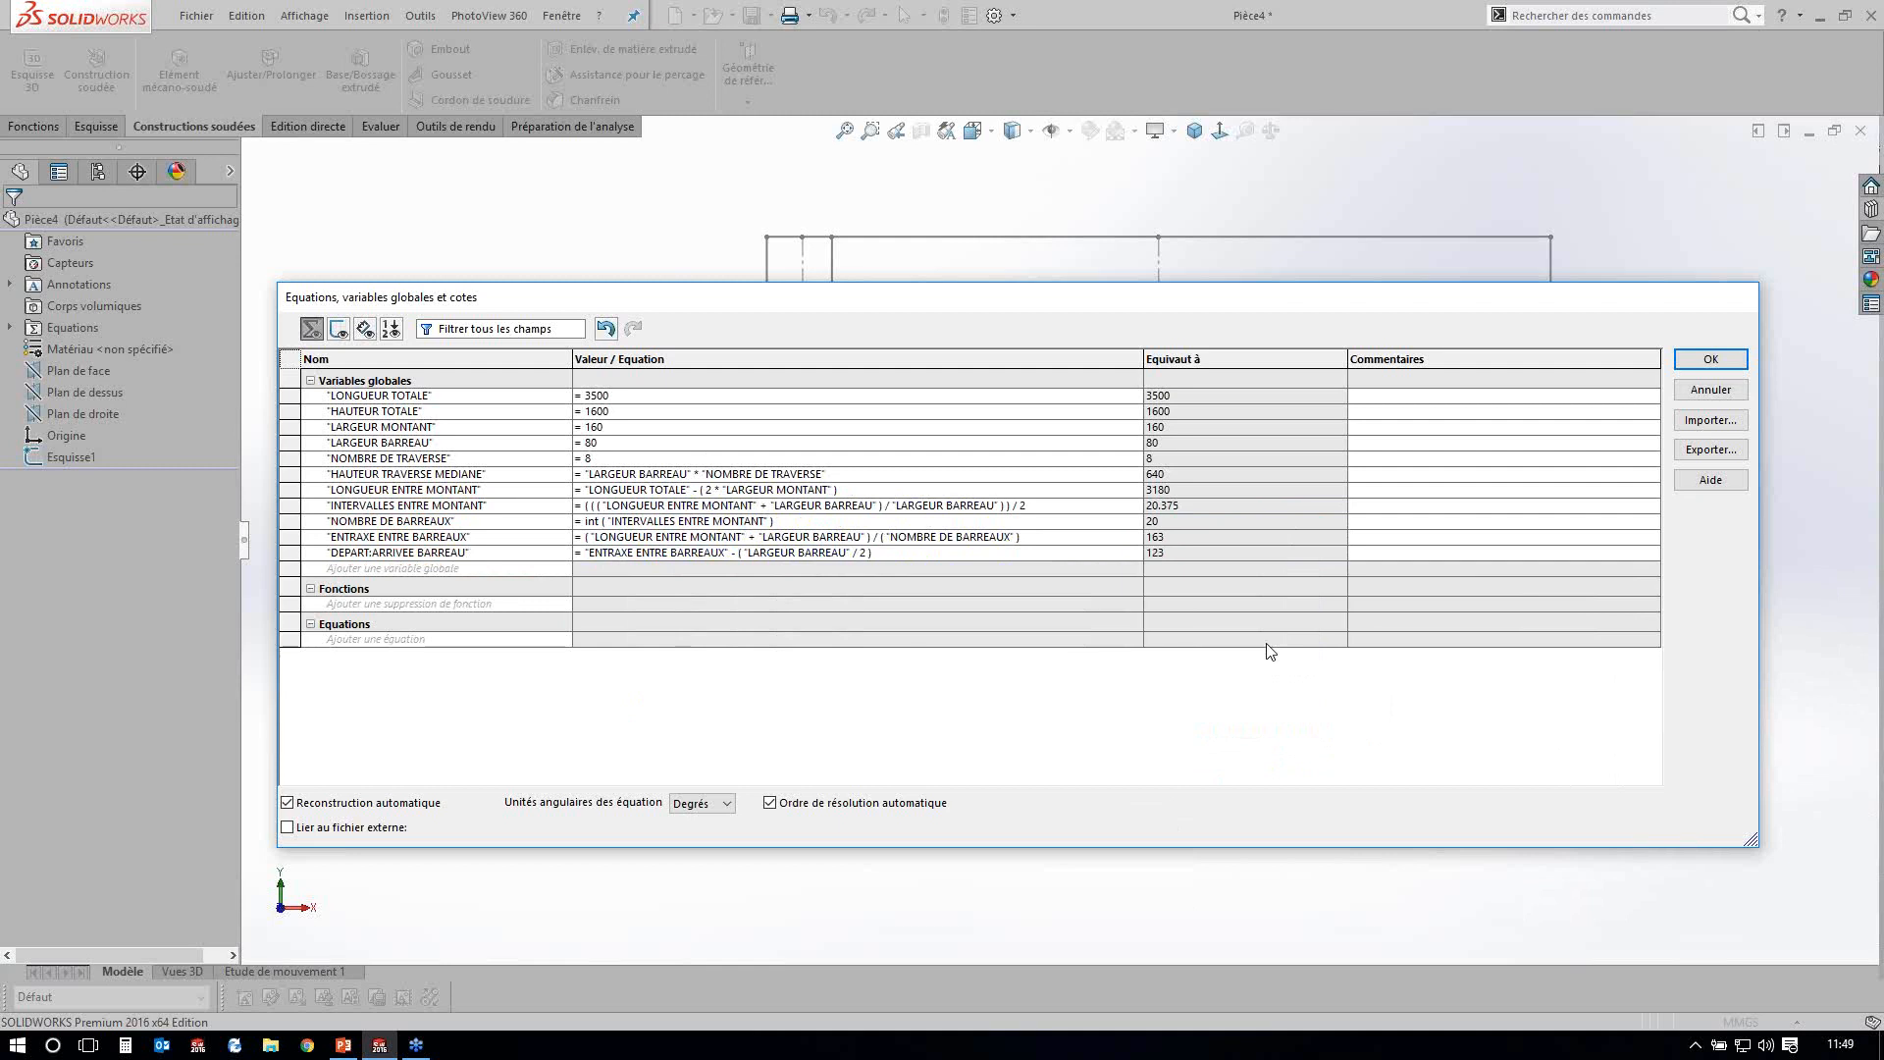
click(1708, 366)
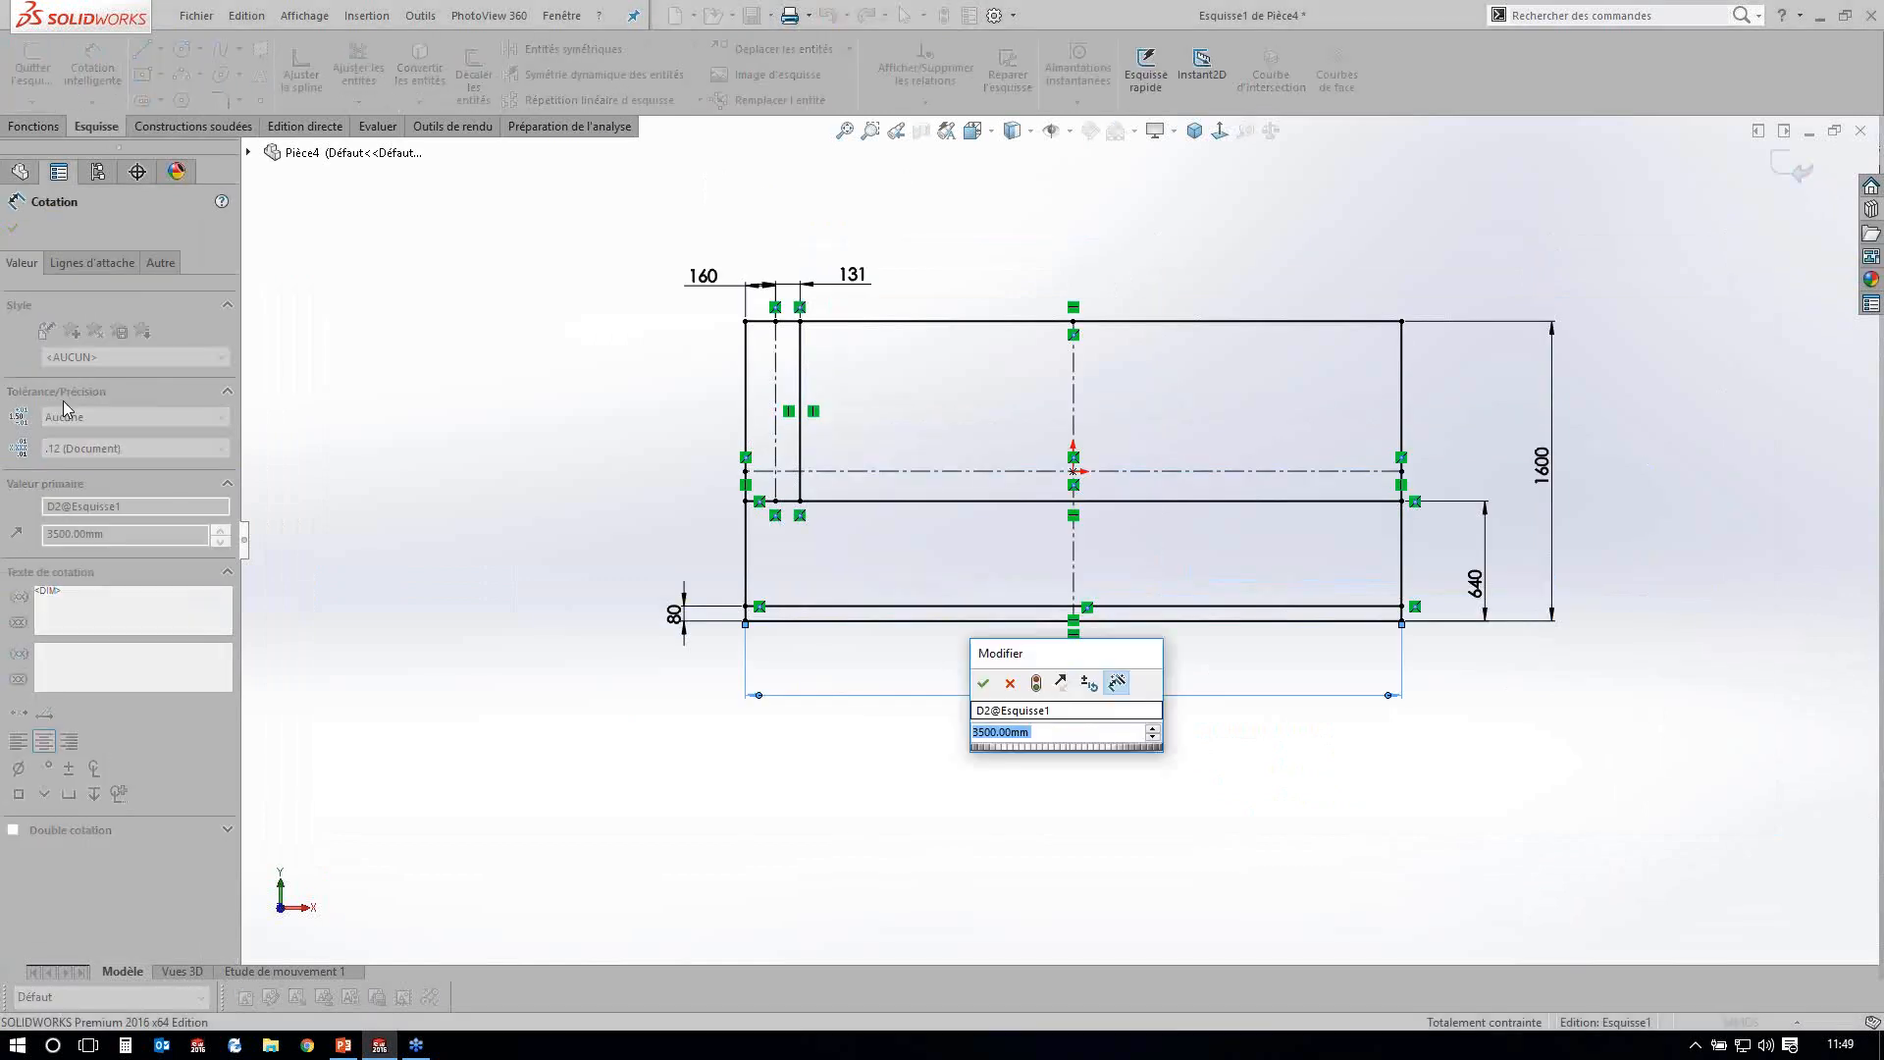
Link the sketch's overall length dimension to LONGUEUR TOTALE and its overall height dimension to HAUTEUR TOTALE.
text(=)
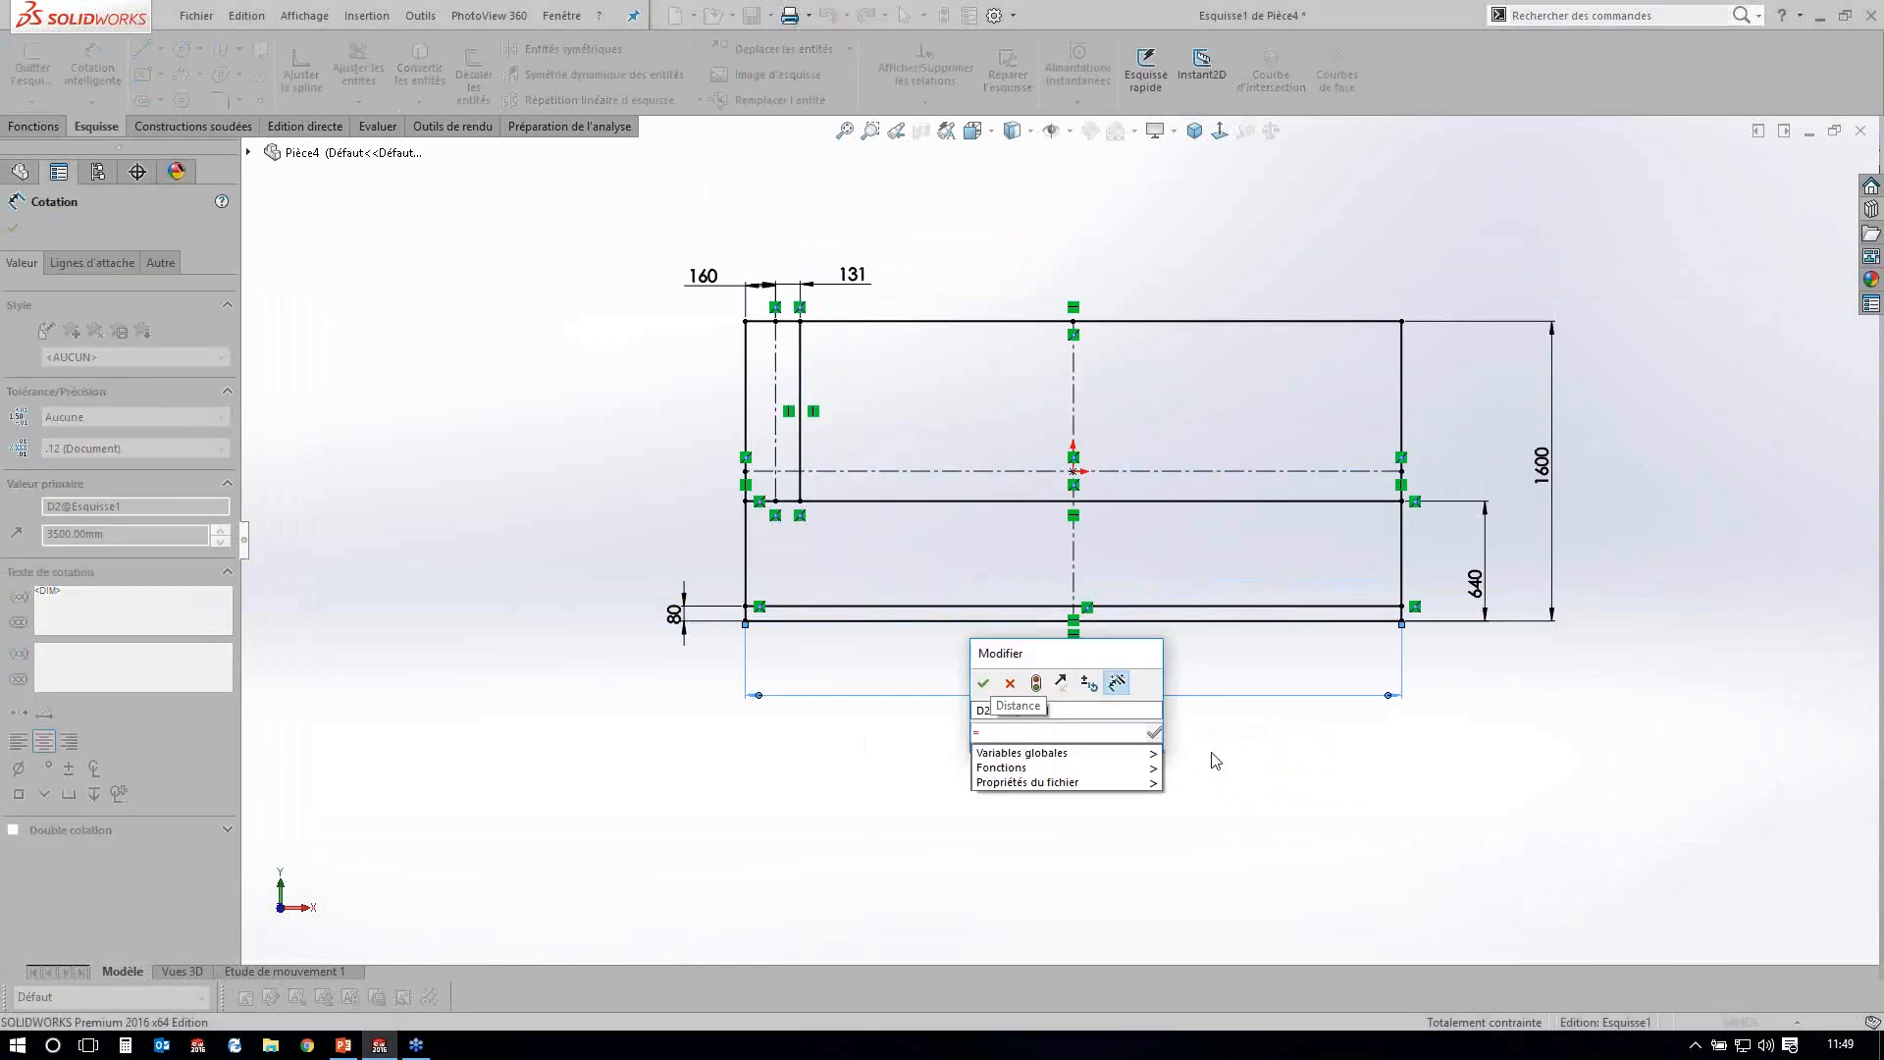
click(1212, 753)
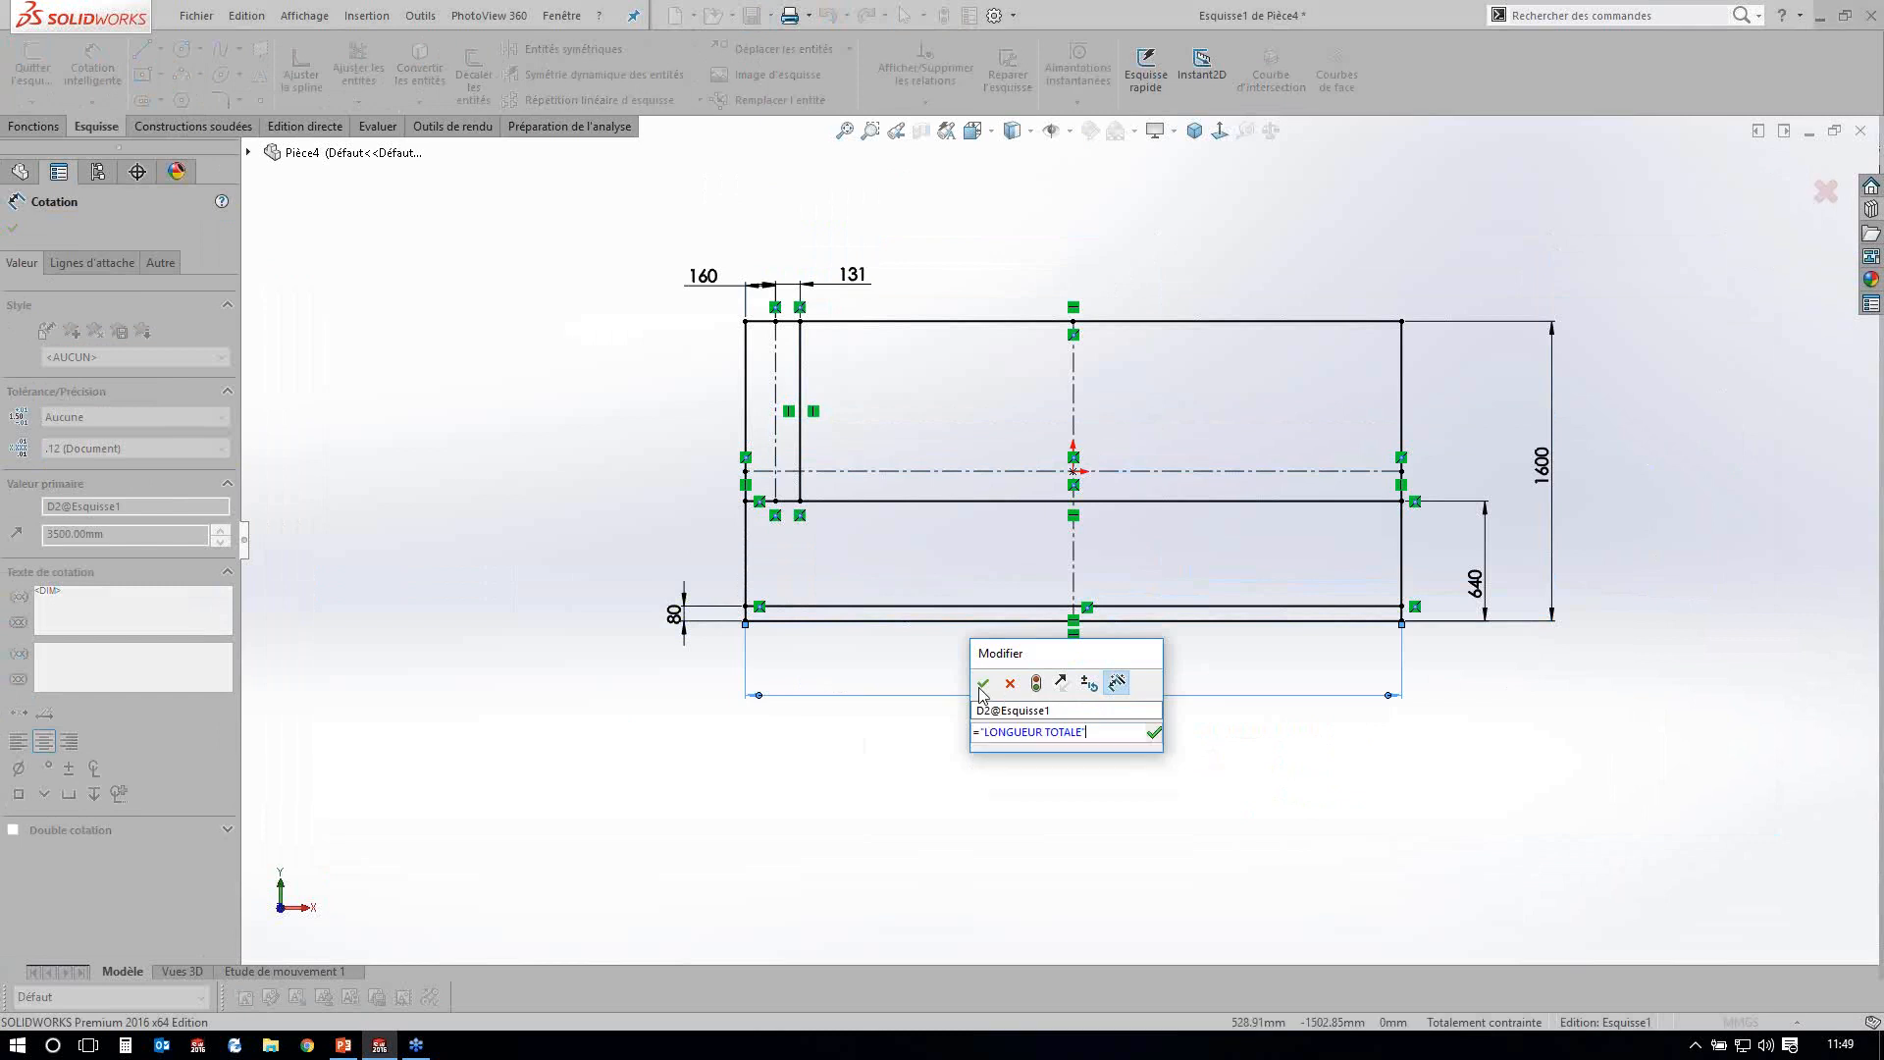
click(983, 686)
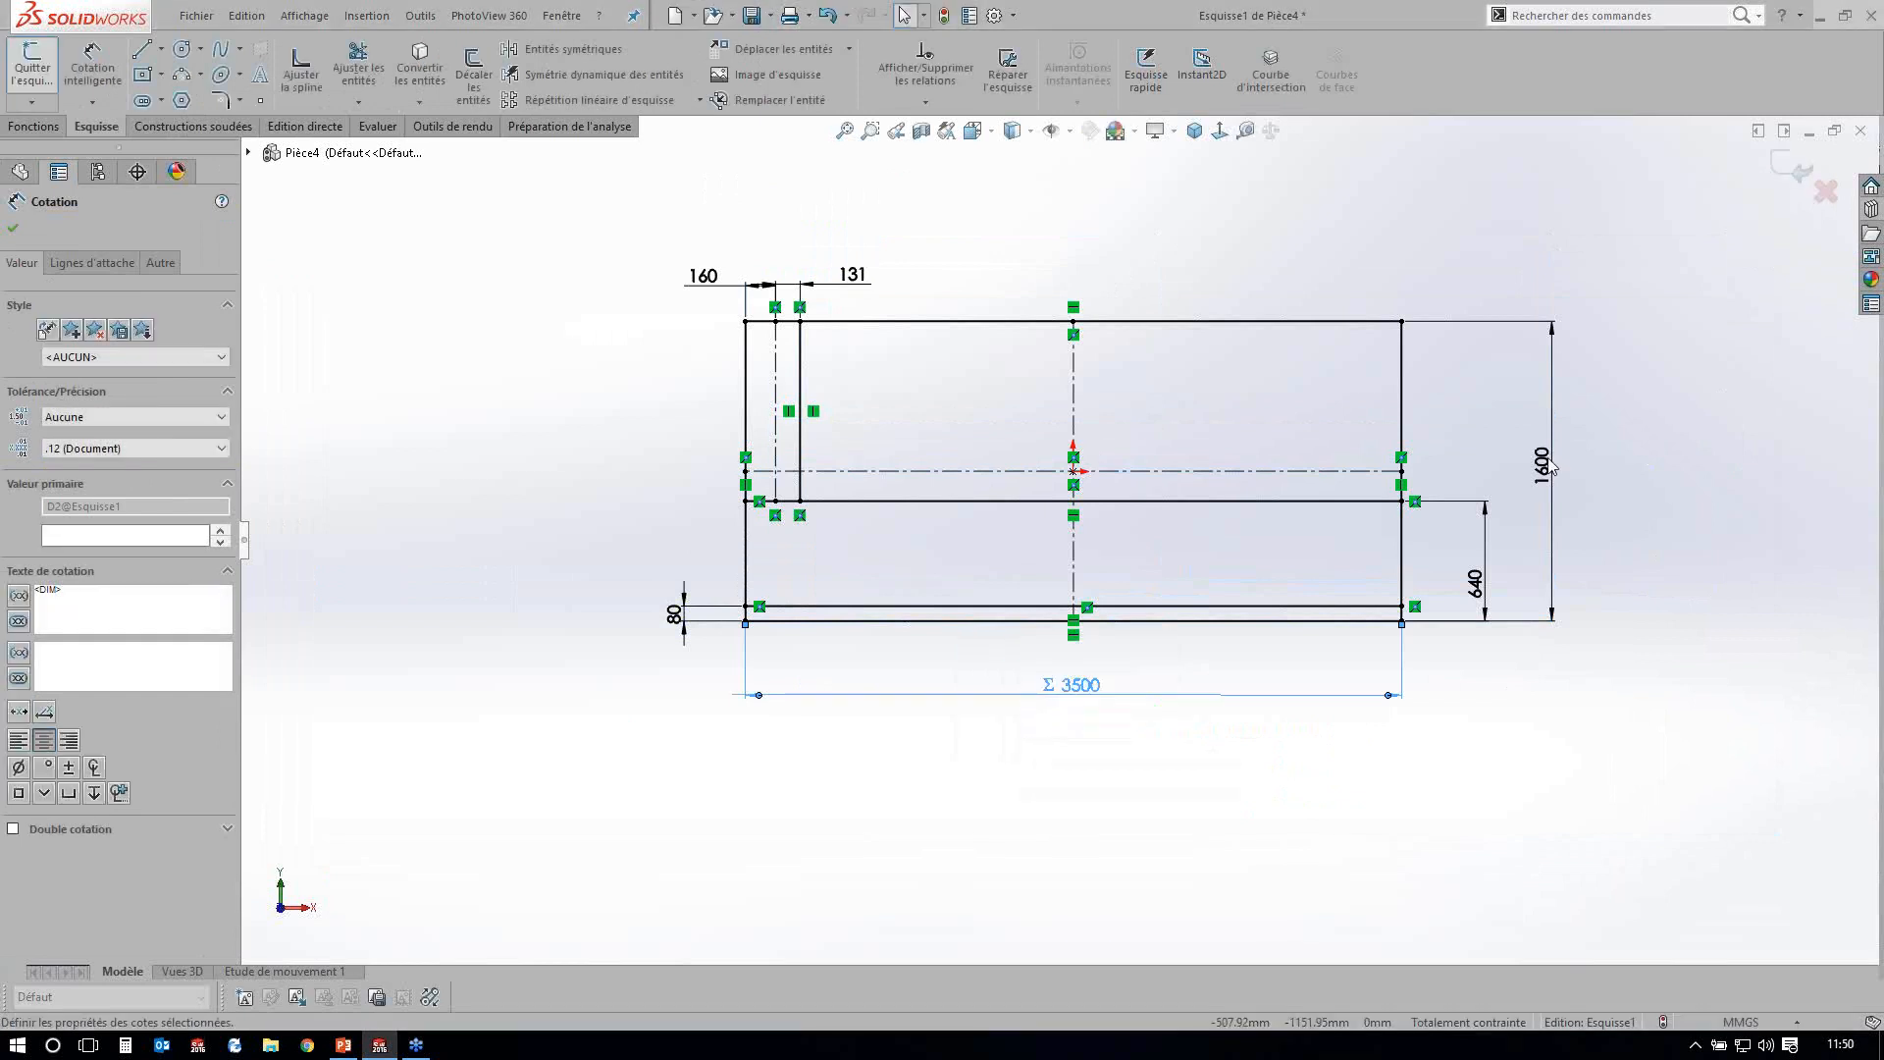
double_click(1543, 465)
text(=)
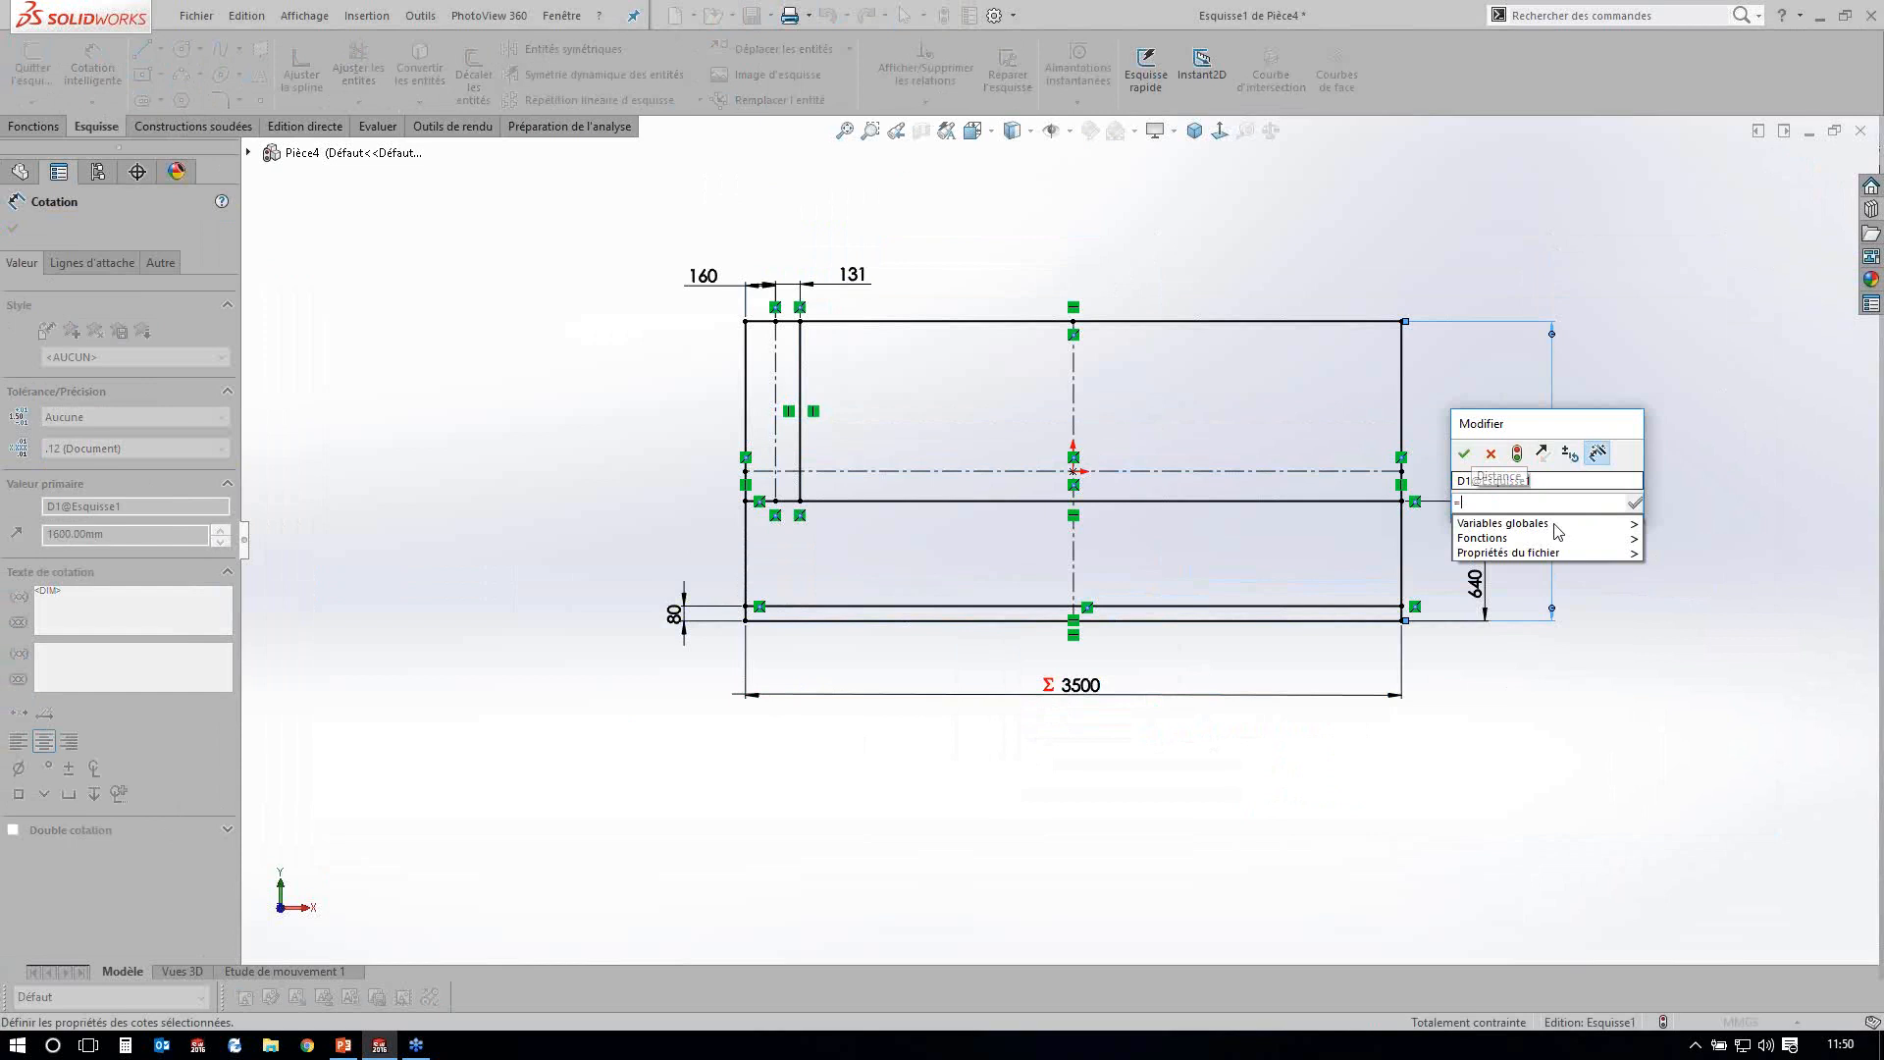
click(1558, 530)
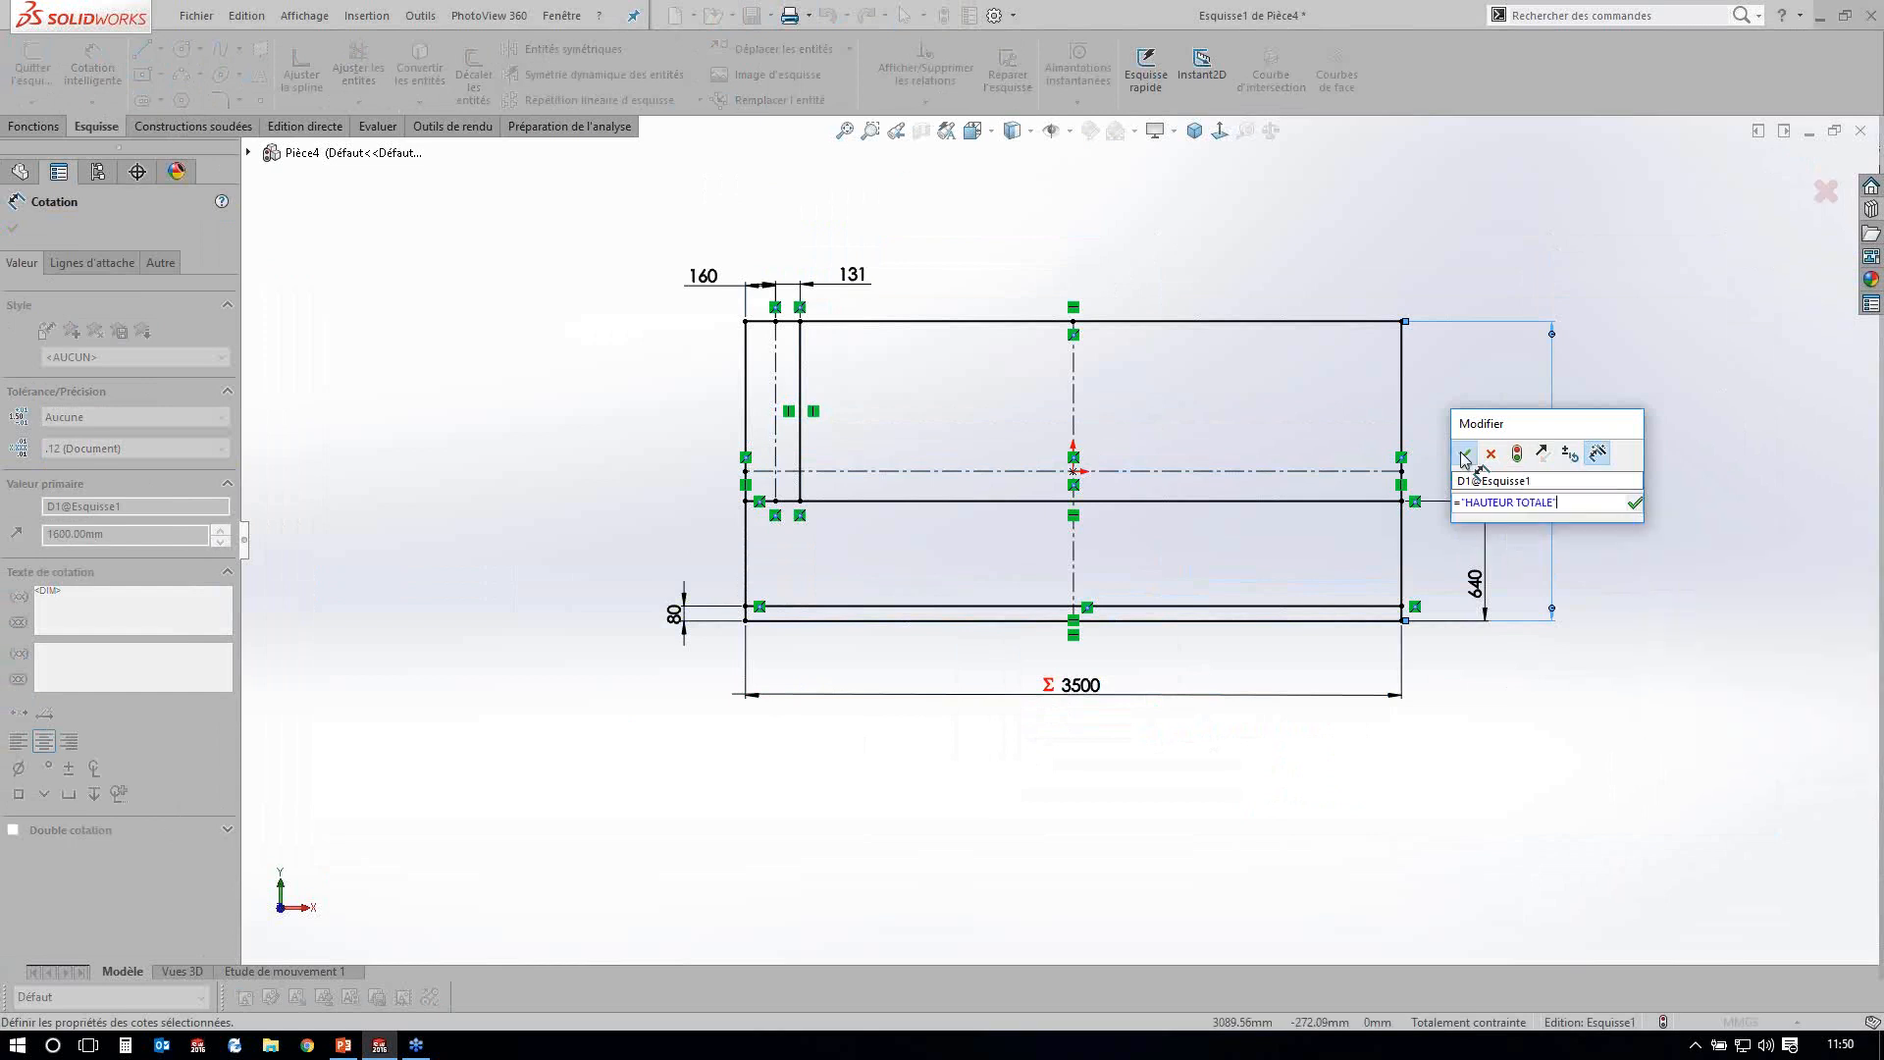
click(1464, 455)
Link the height dimension of the middle horizontal line to the global variable HAUTEUR TRAVERSE MEDIANE.
click(1475, 584)
text(=)
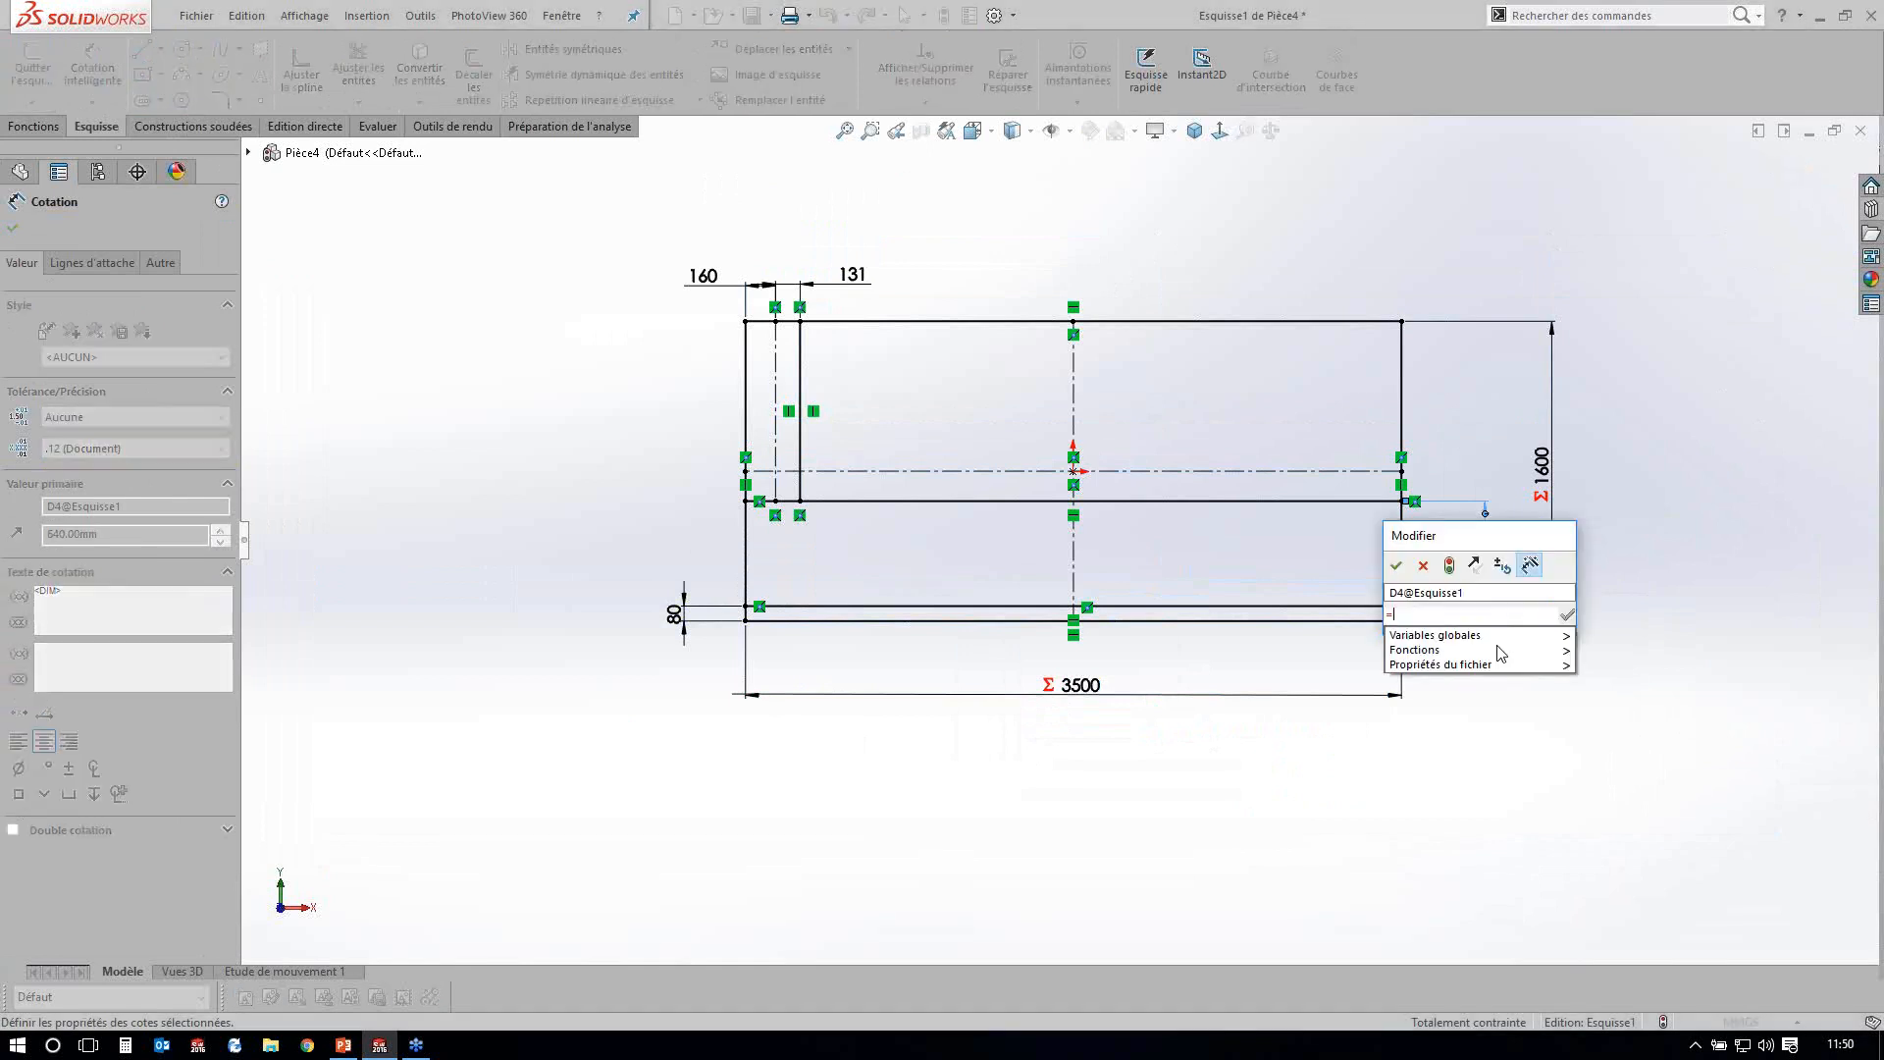
mouse_move(1530, 634)
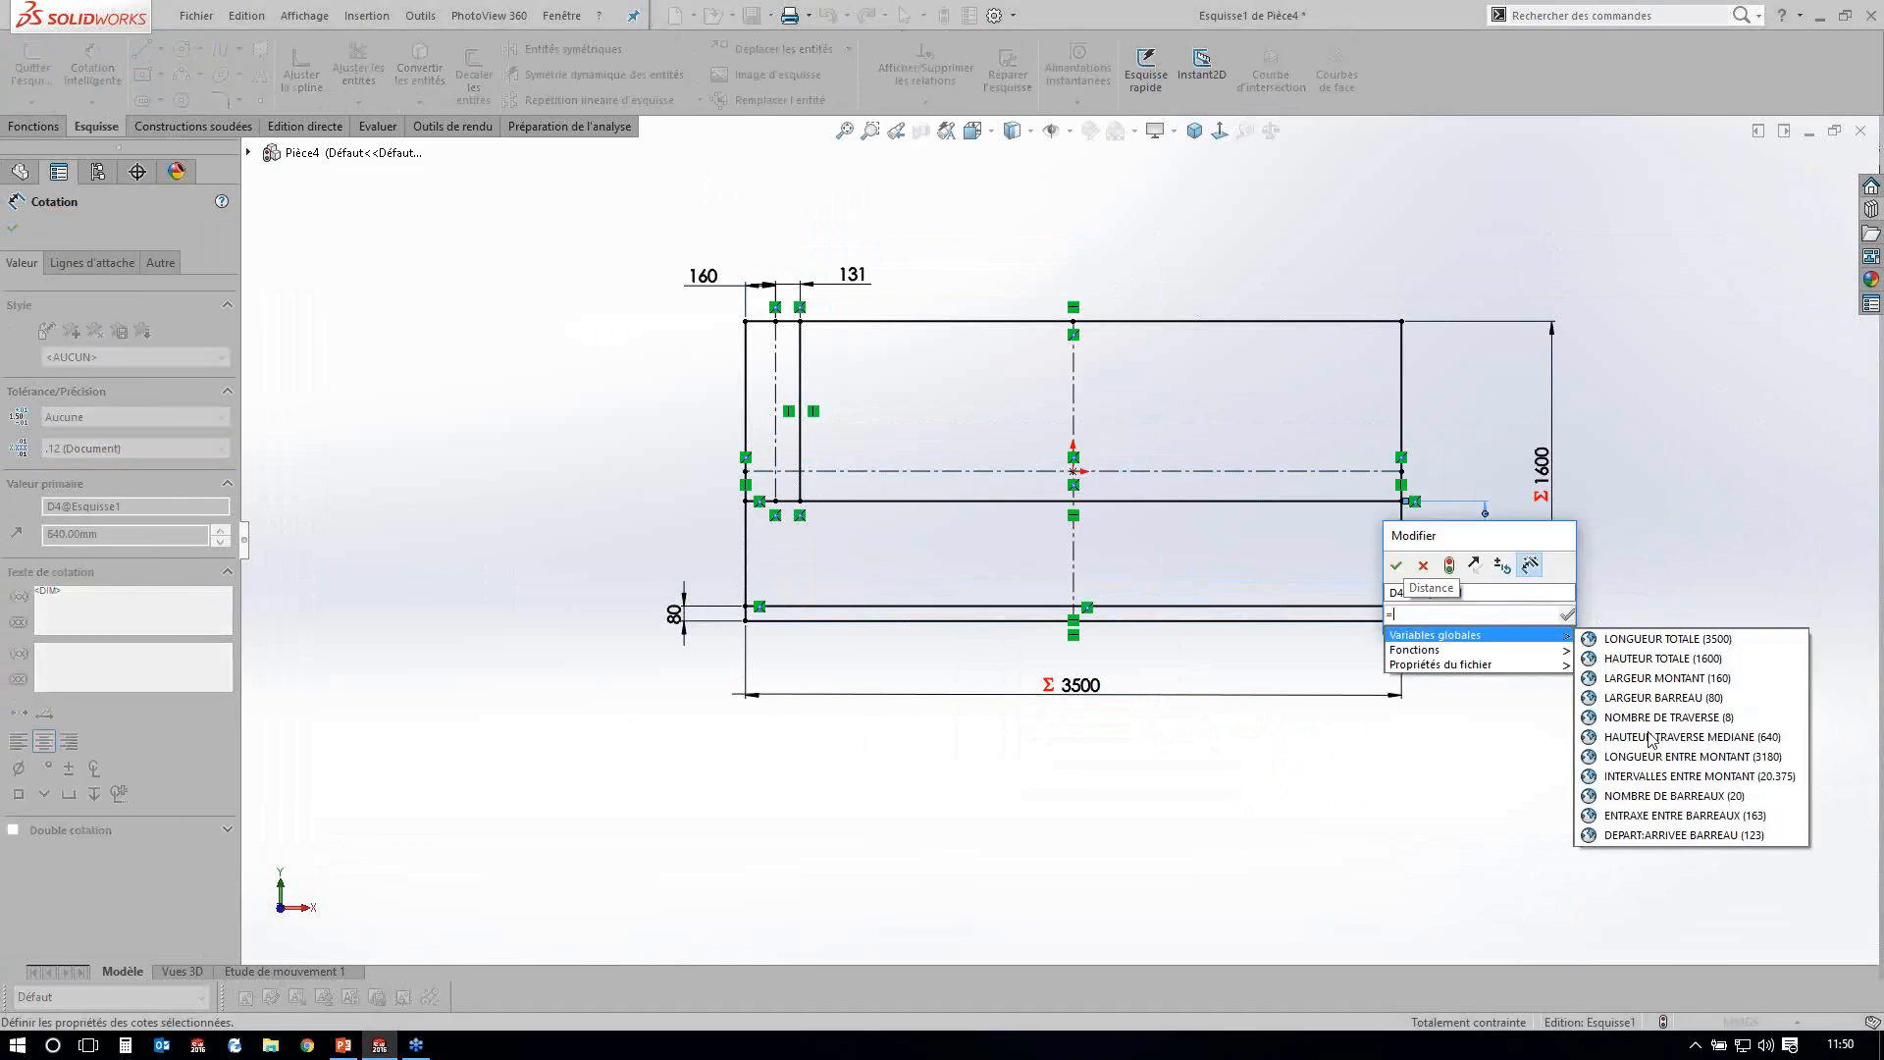
click(1402, 576)
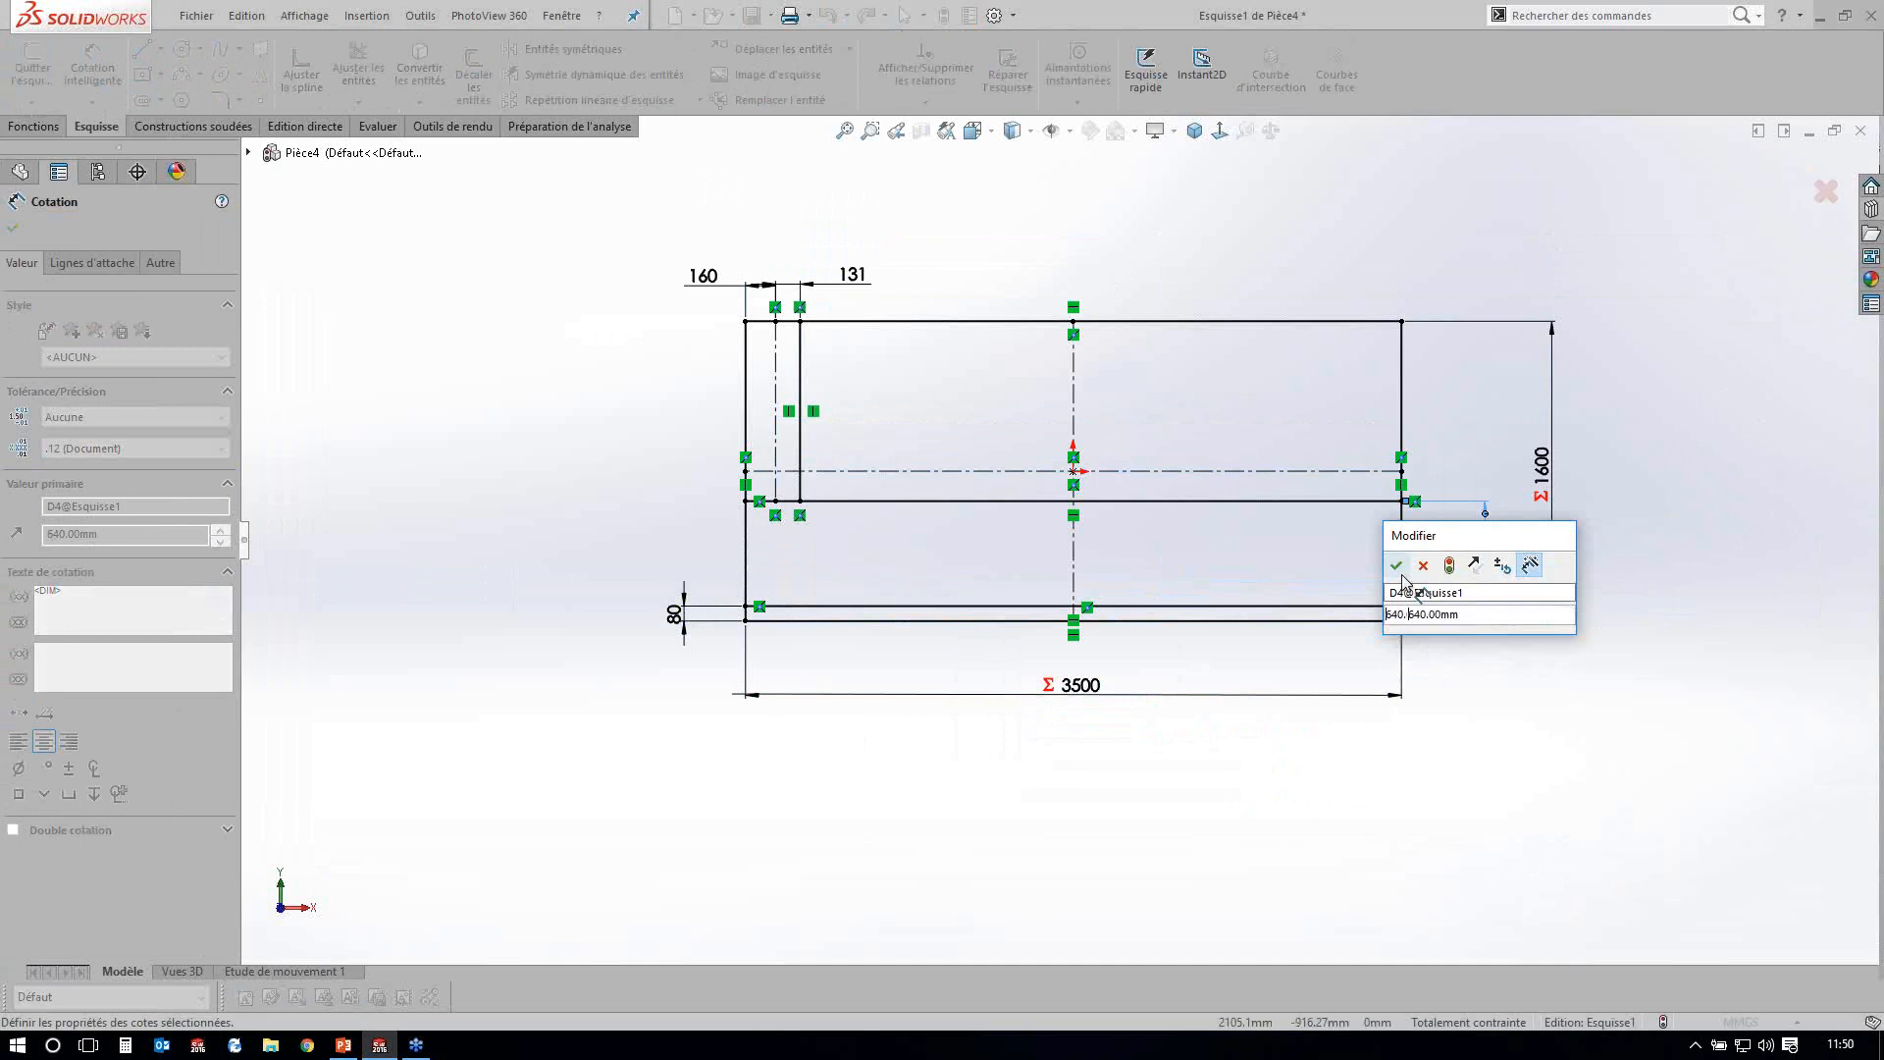
click(1401, 574)
Link the dimension between the two lowest horizontal lines to the global variable LARGEUR BARREAU.
double_click(674, 613)
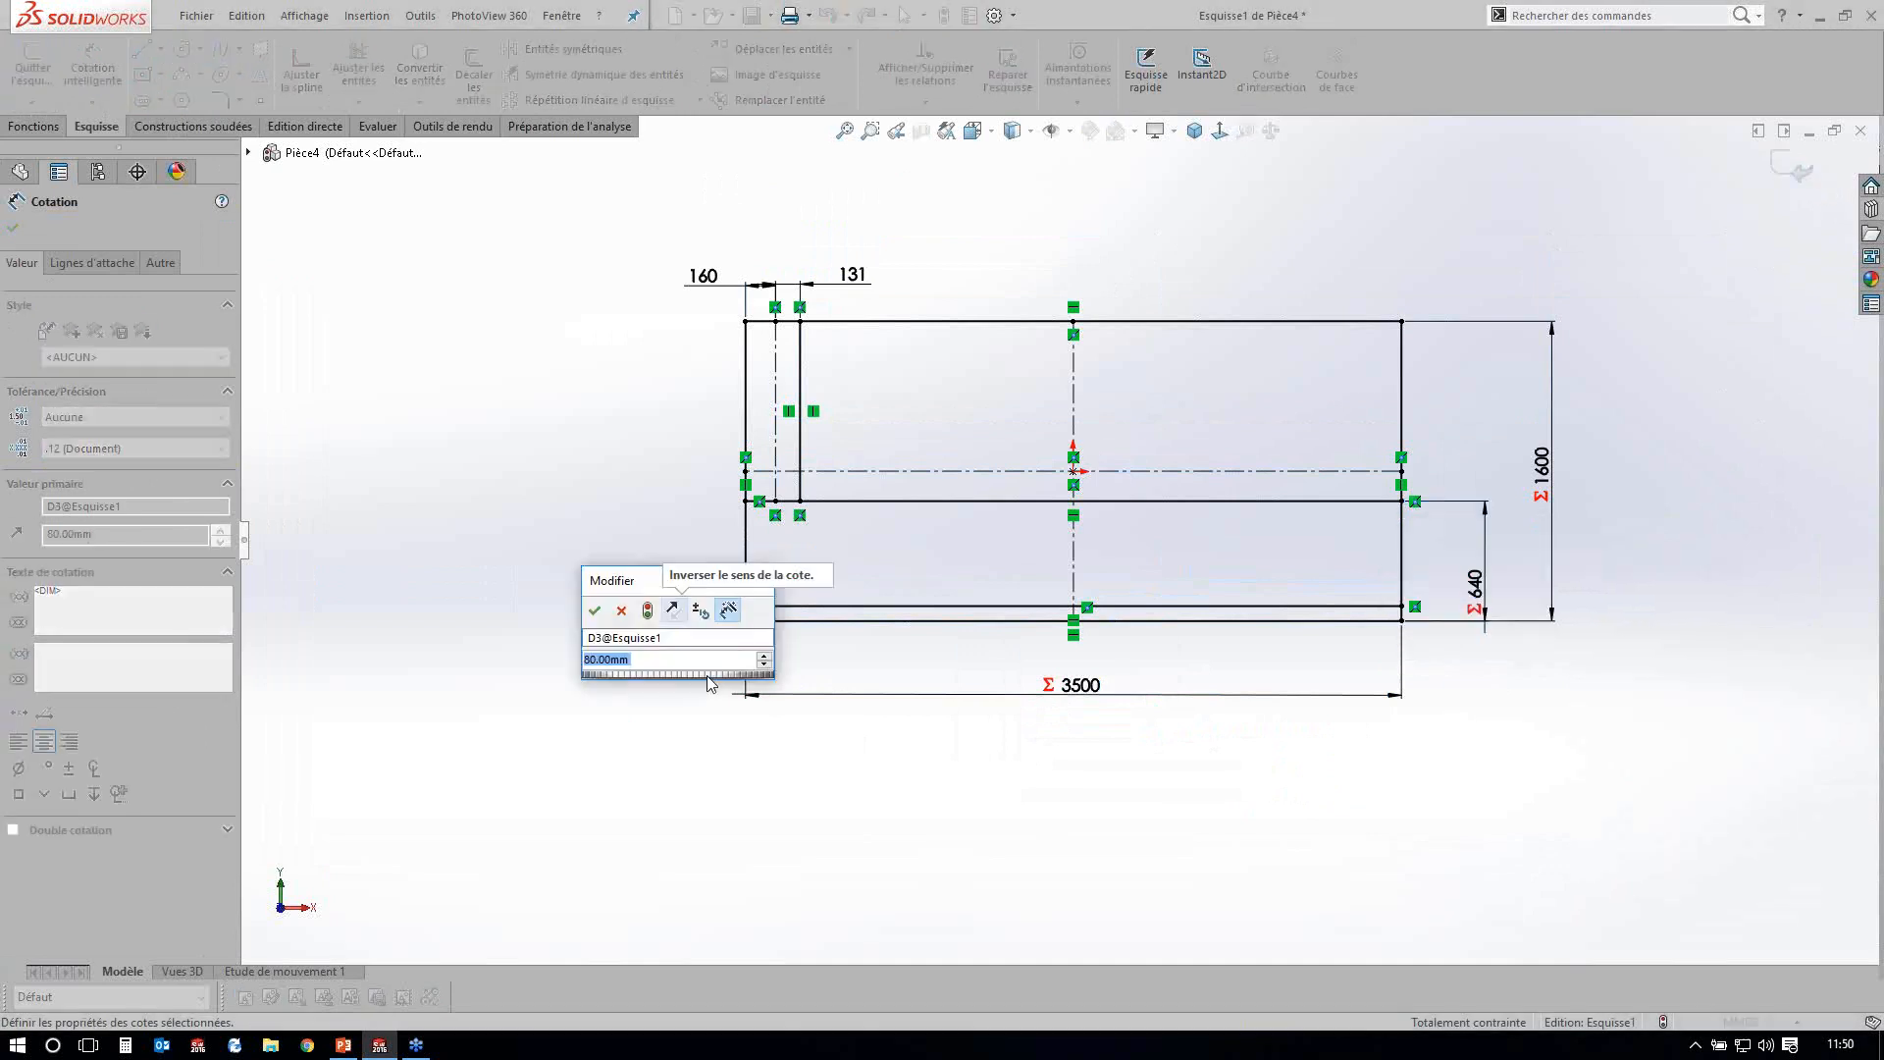
text(=)
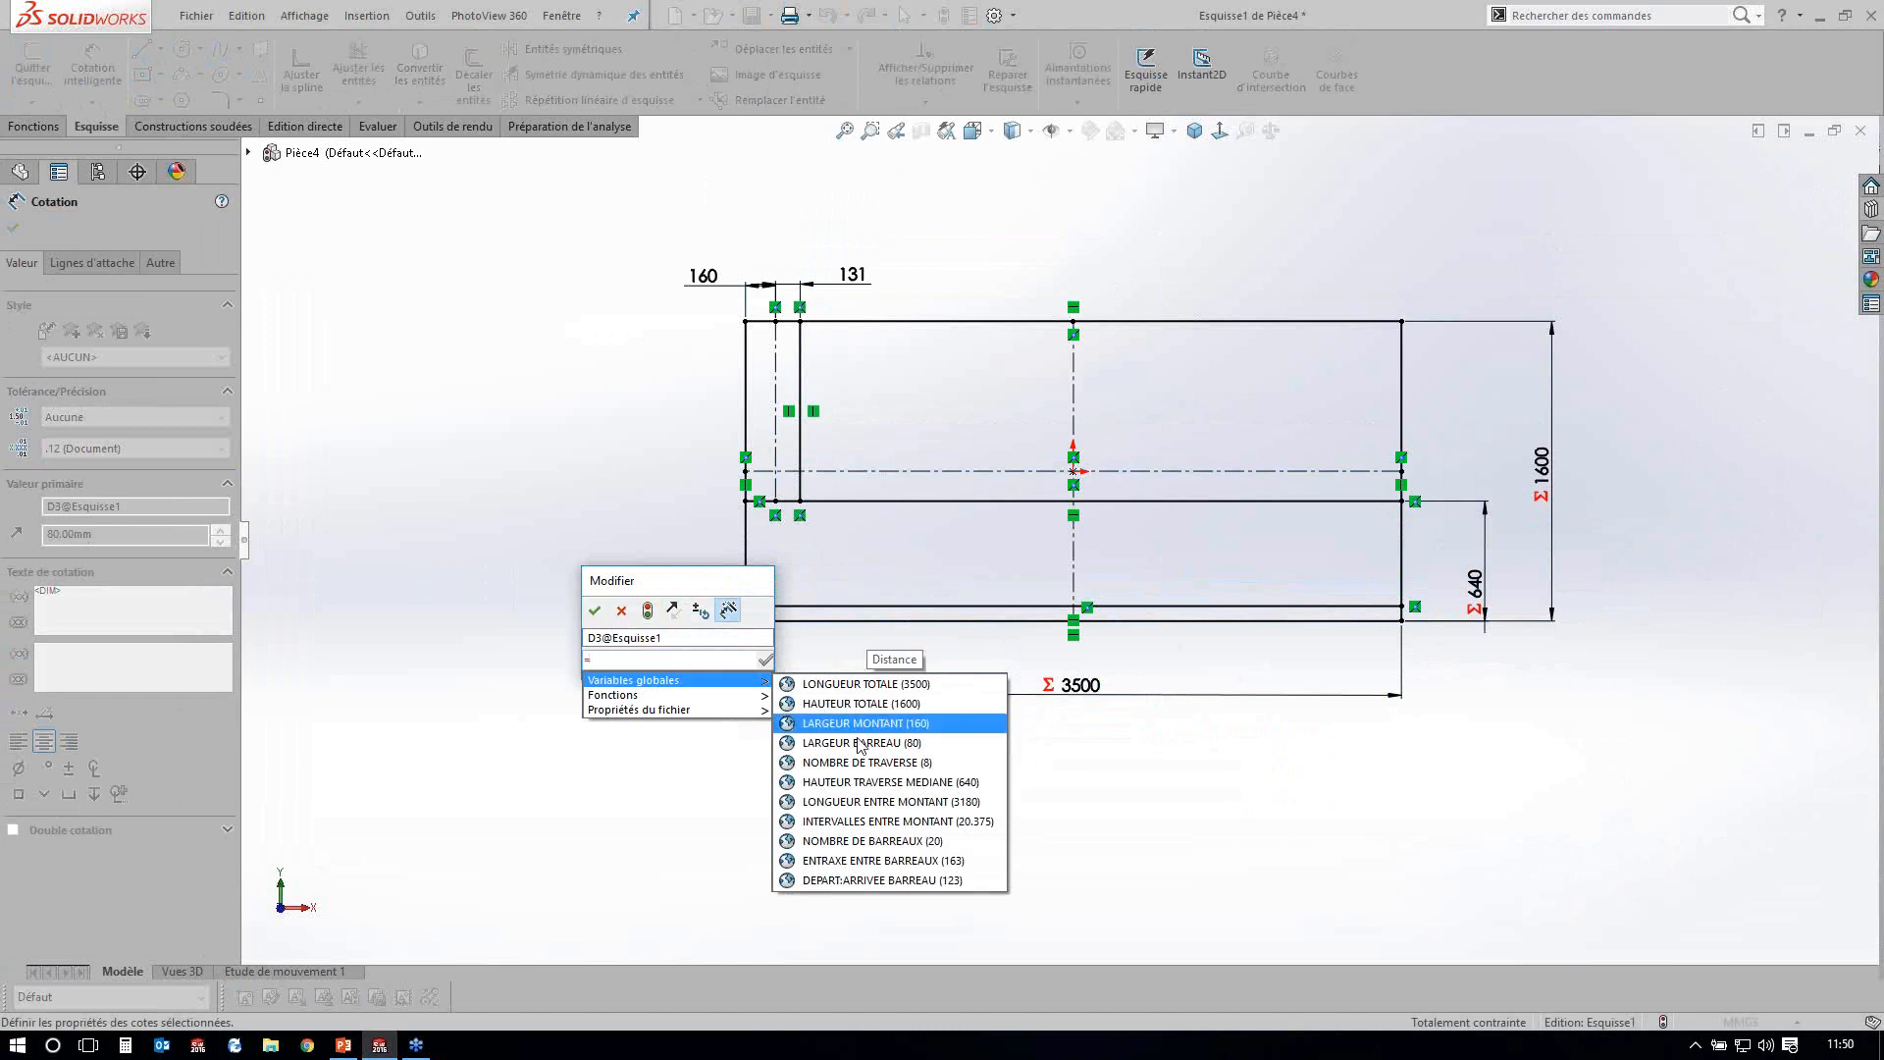
click(860, 743)
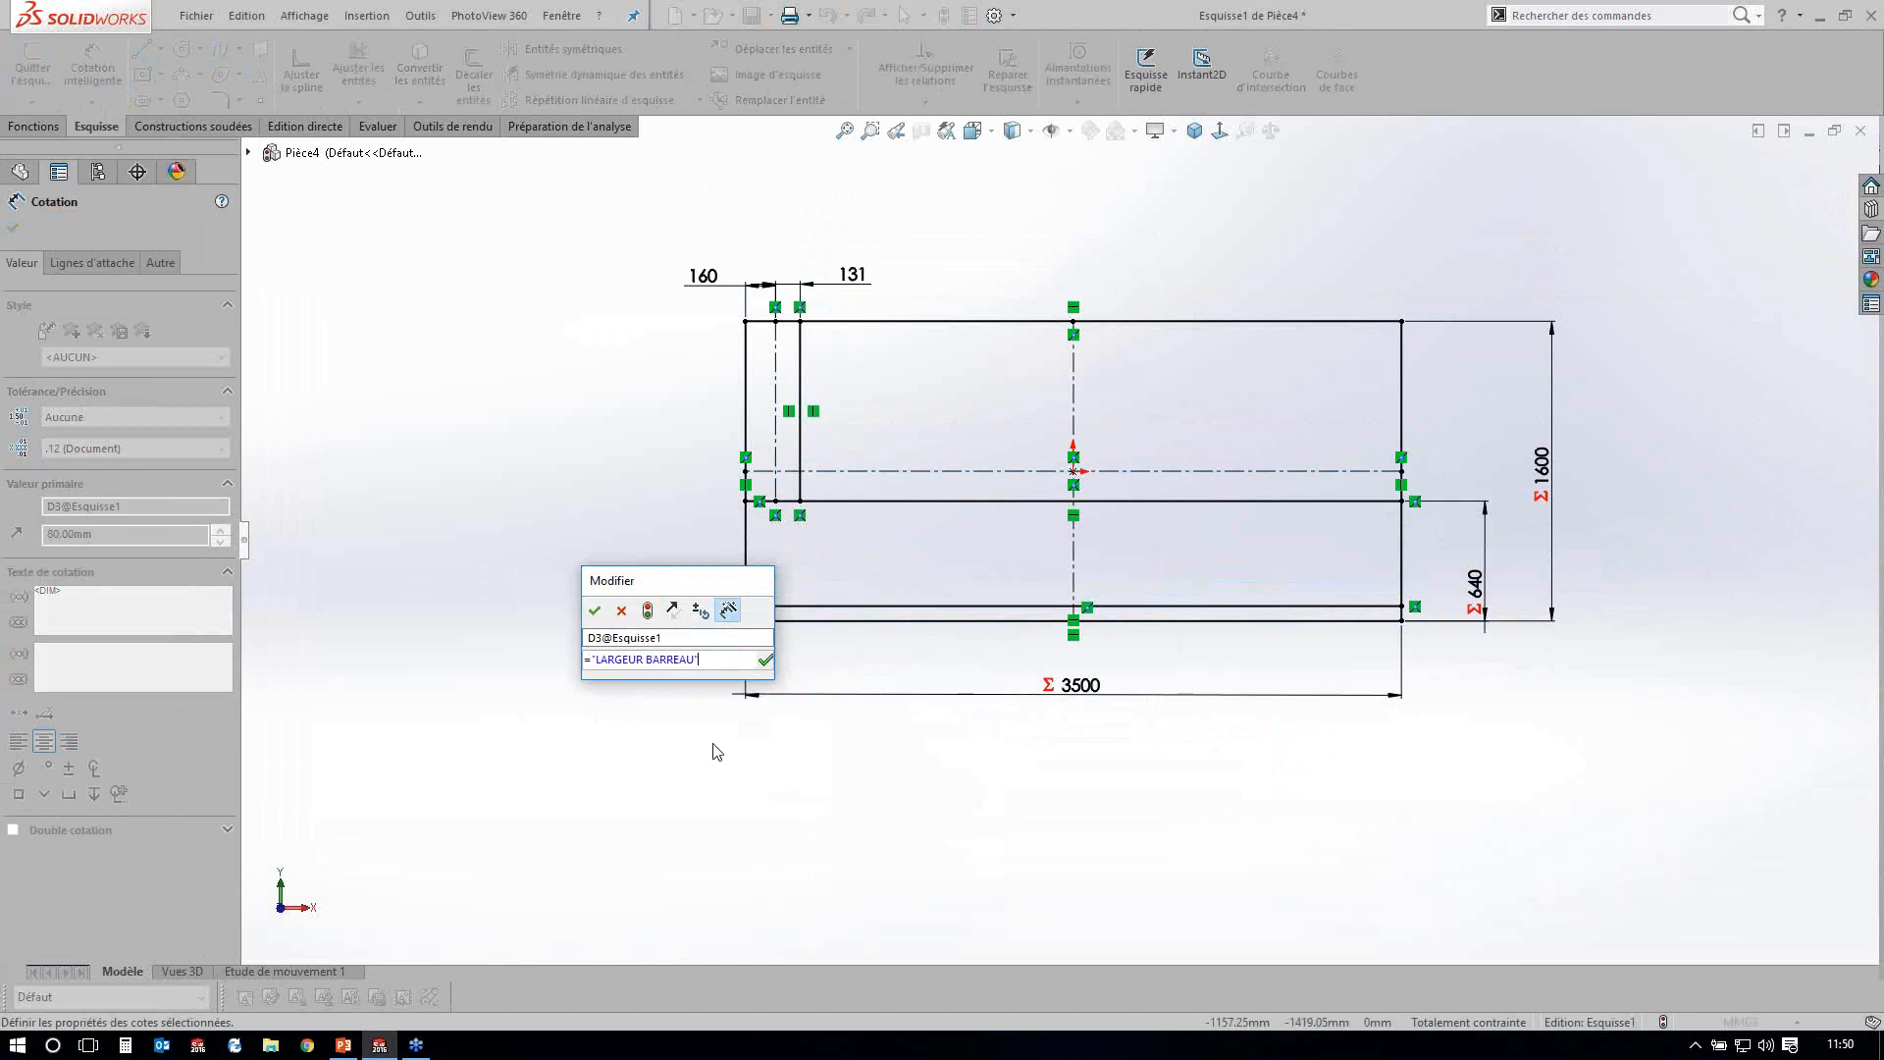
key(Return)
key(Return)
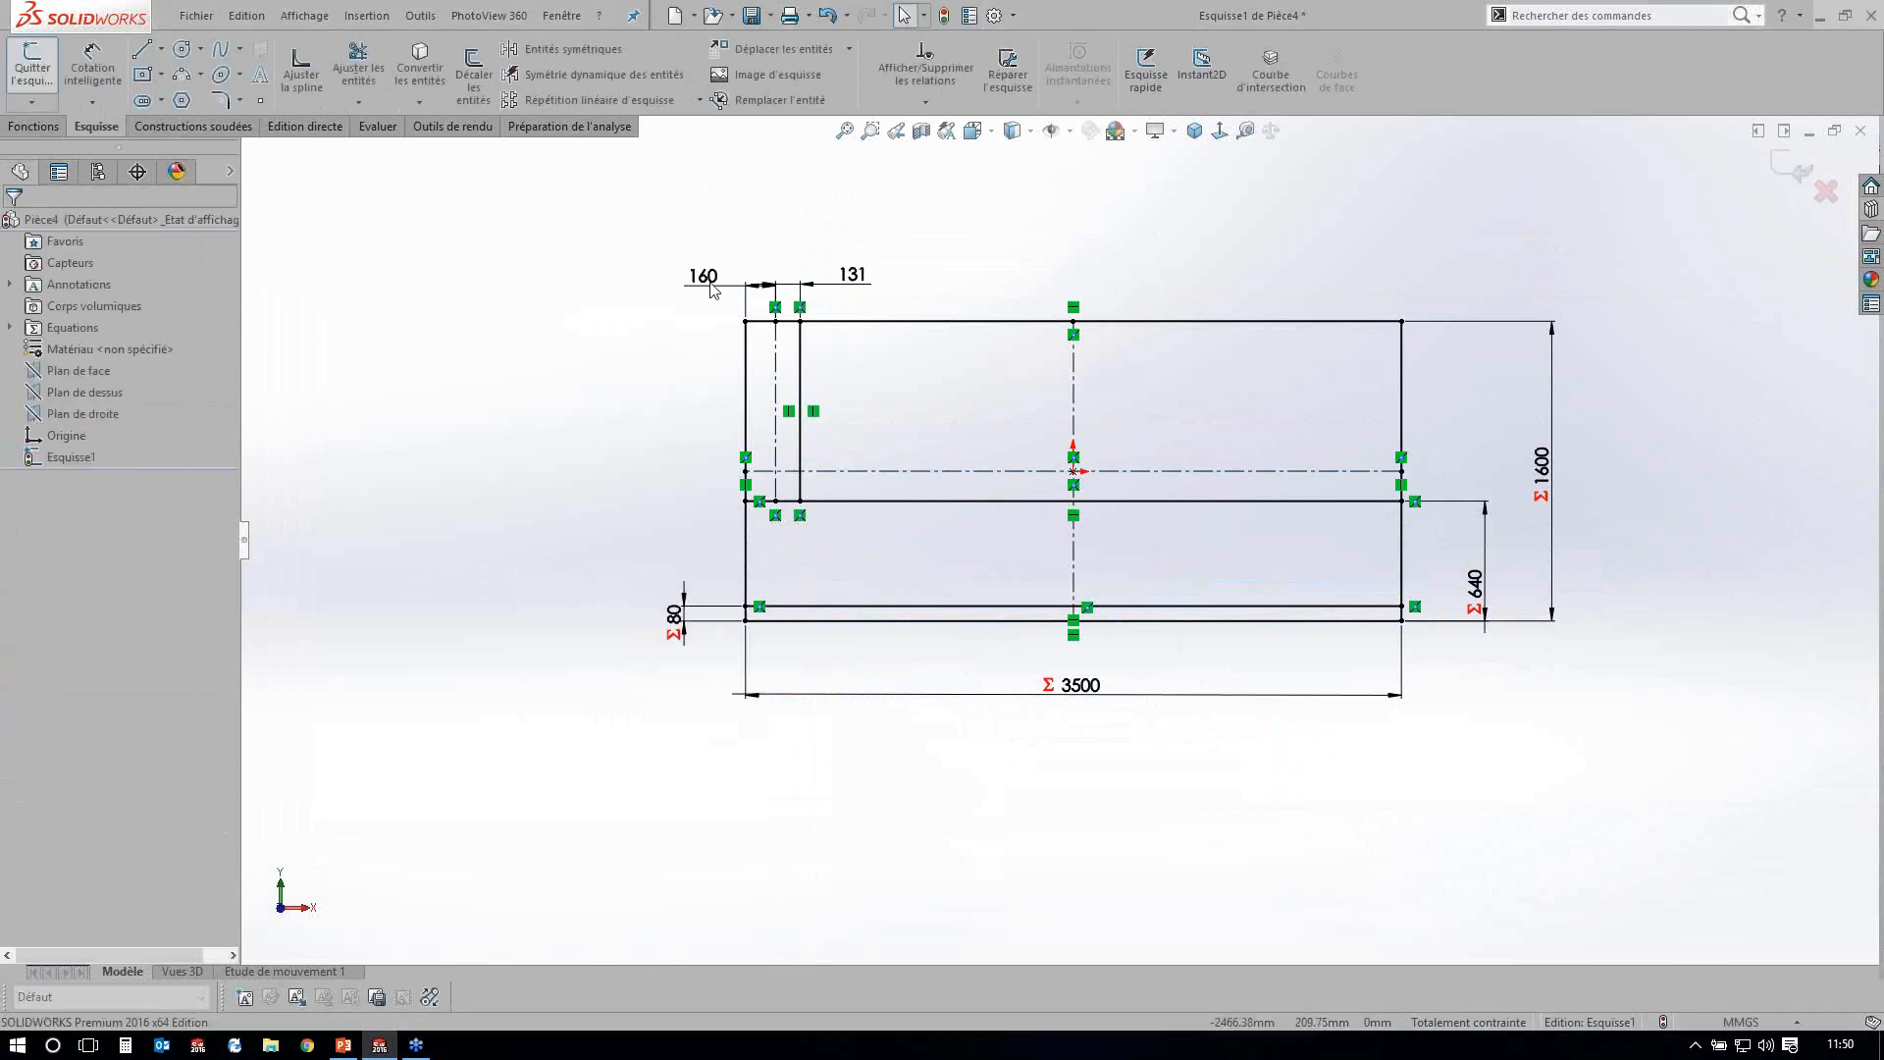
Link the dimension from the rectangle's left edge to the vertical centerline beside it to the global variable LARGEUR MONTANT.
double_click(710, 283)
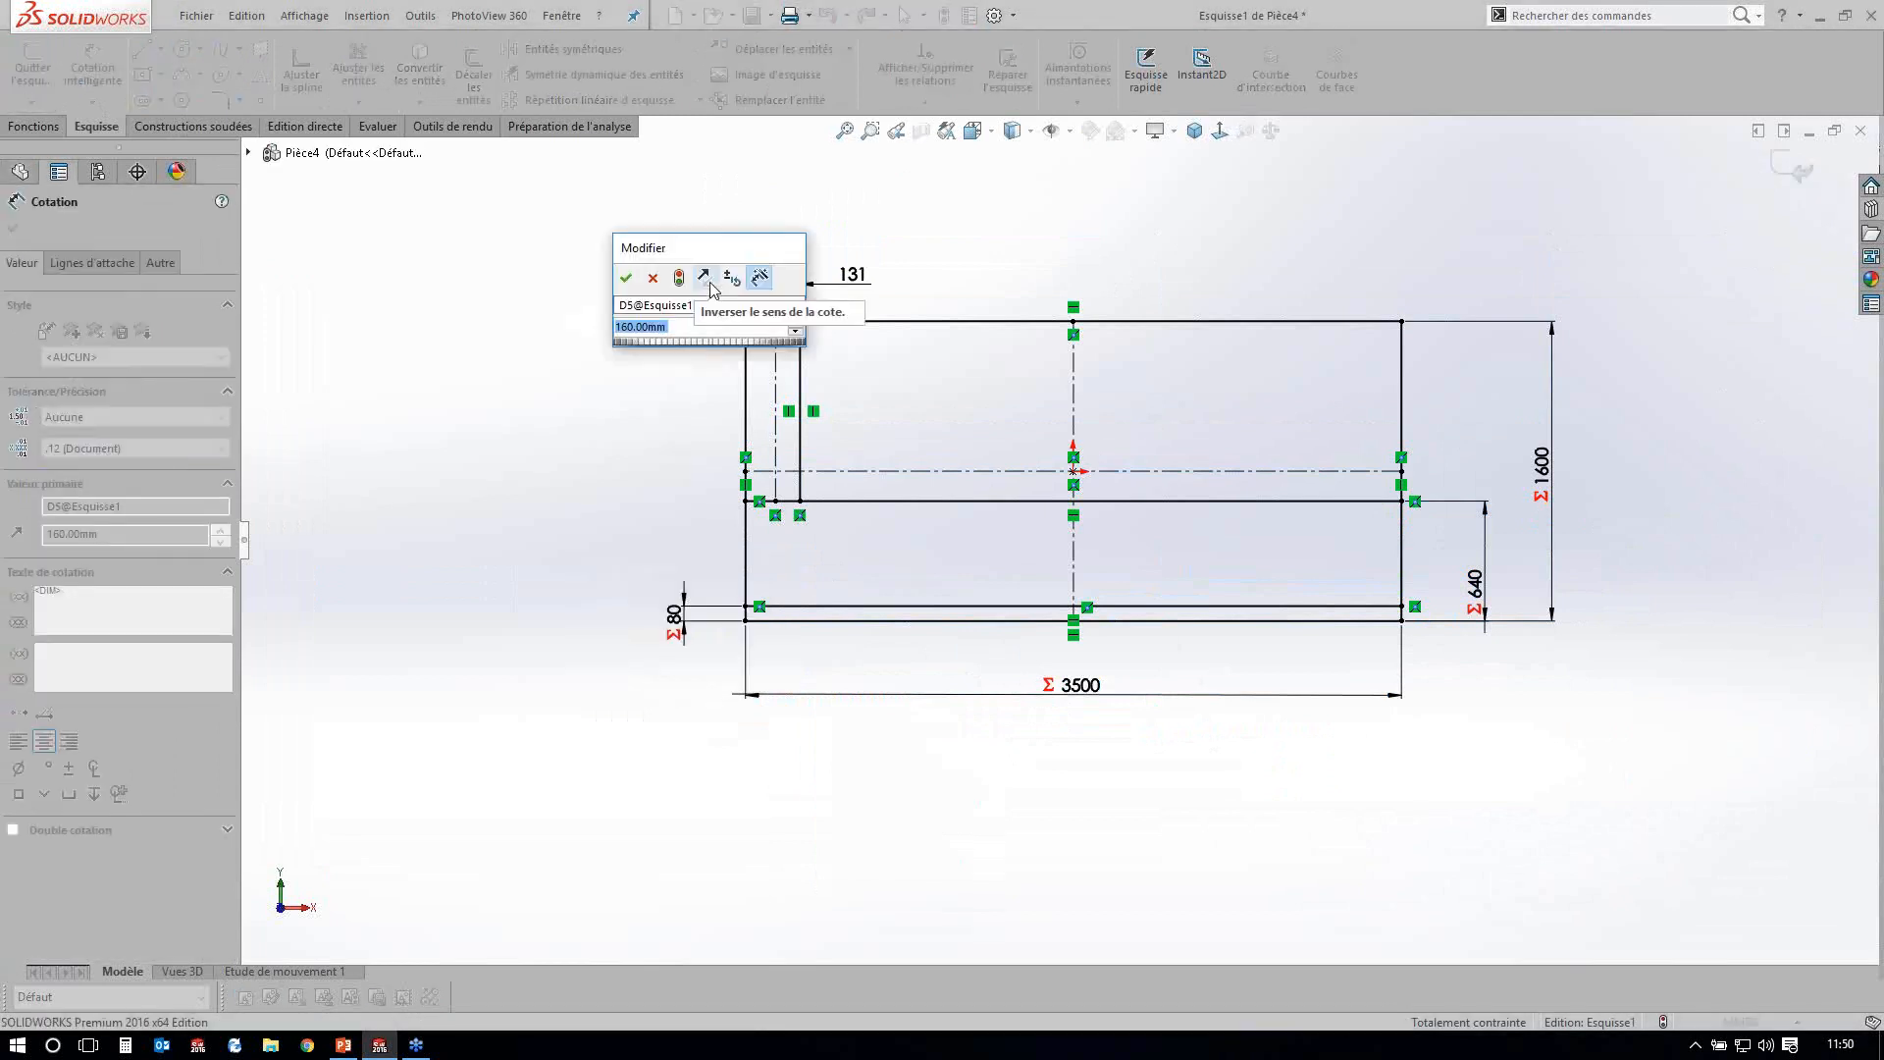
text(=)
mouse_move(748, 348)
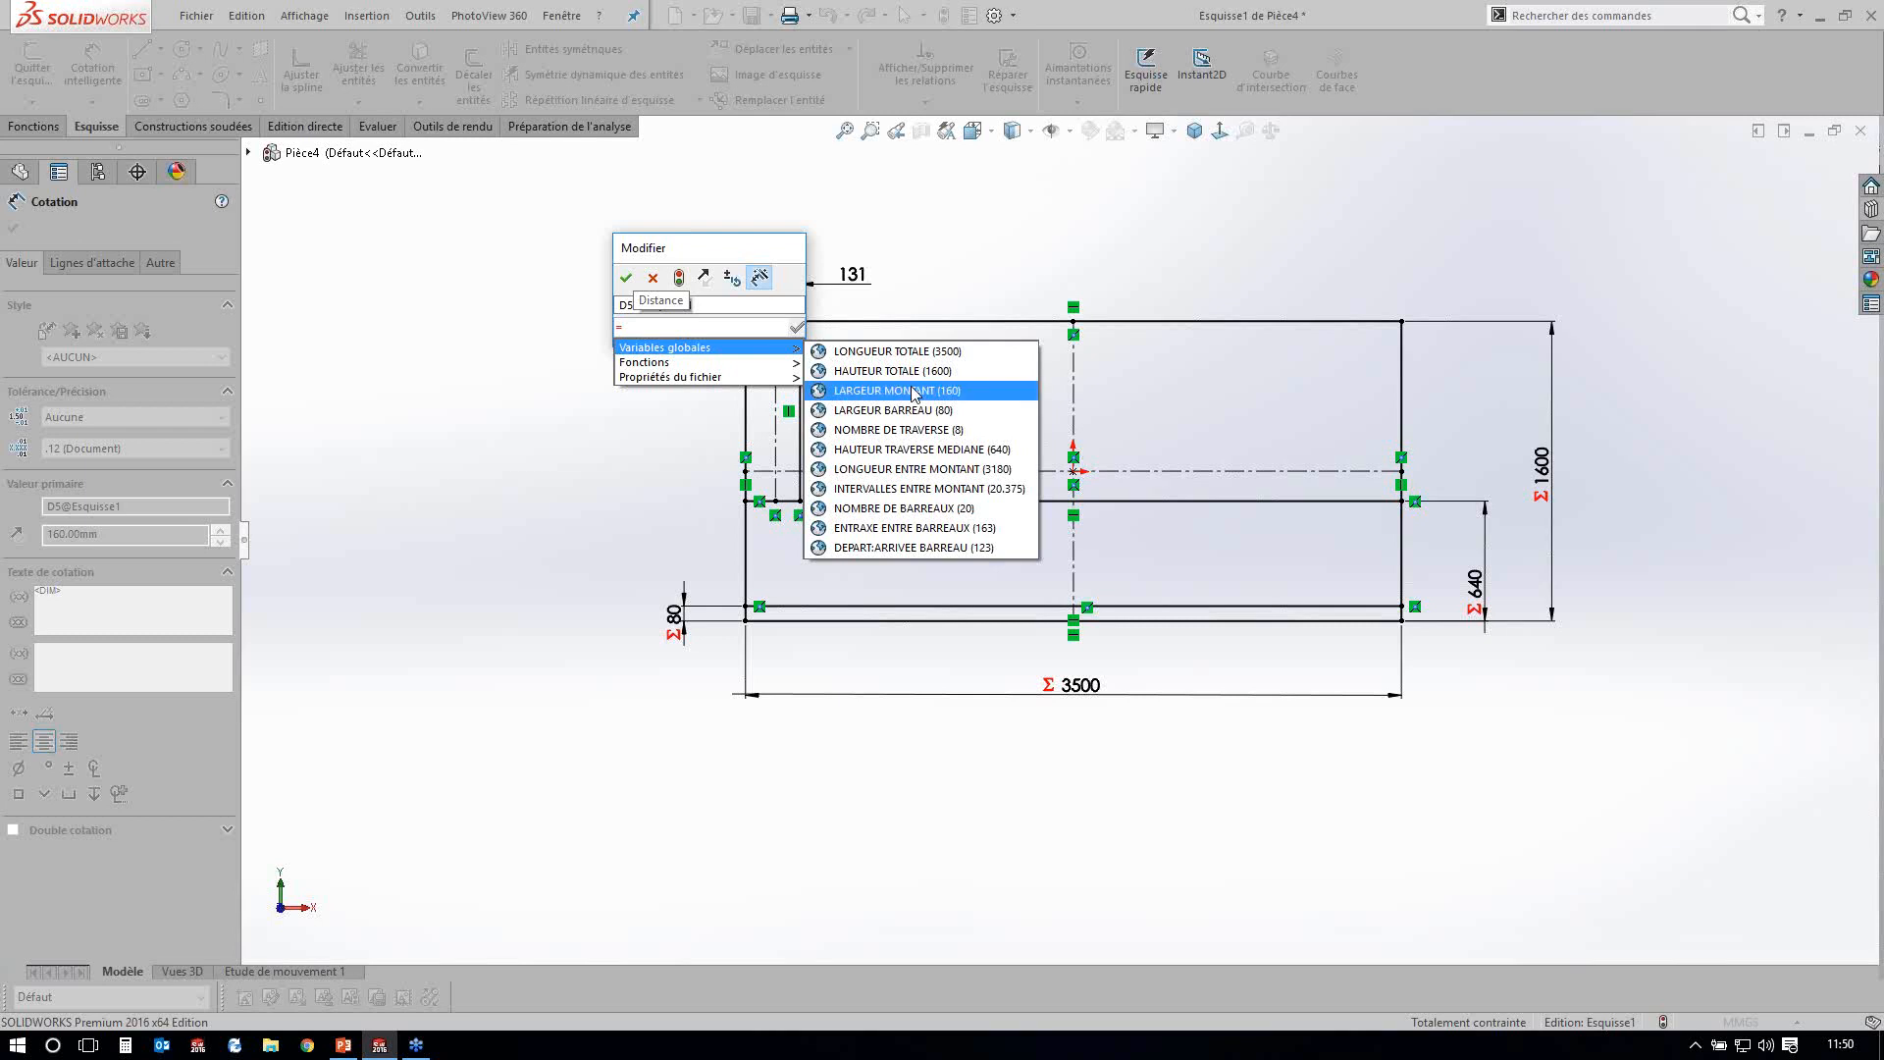
click(913, 392)
click(652, 278)
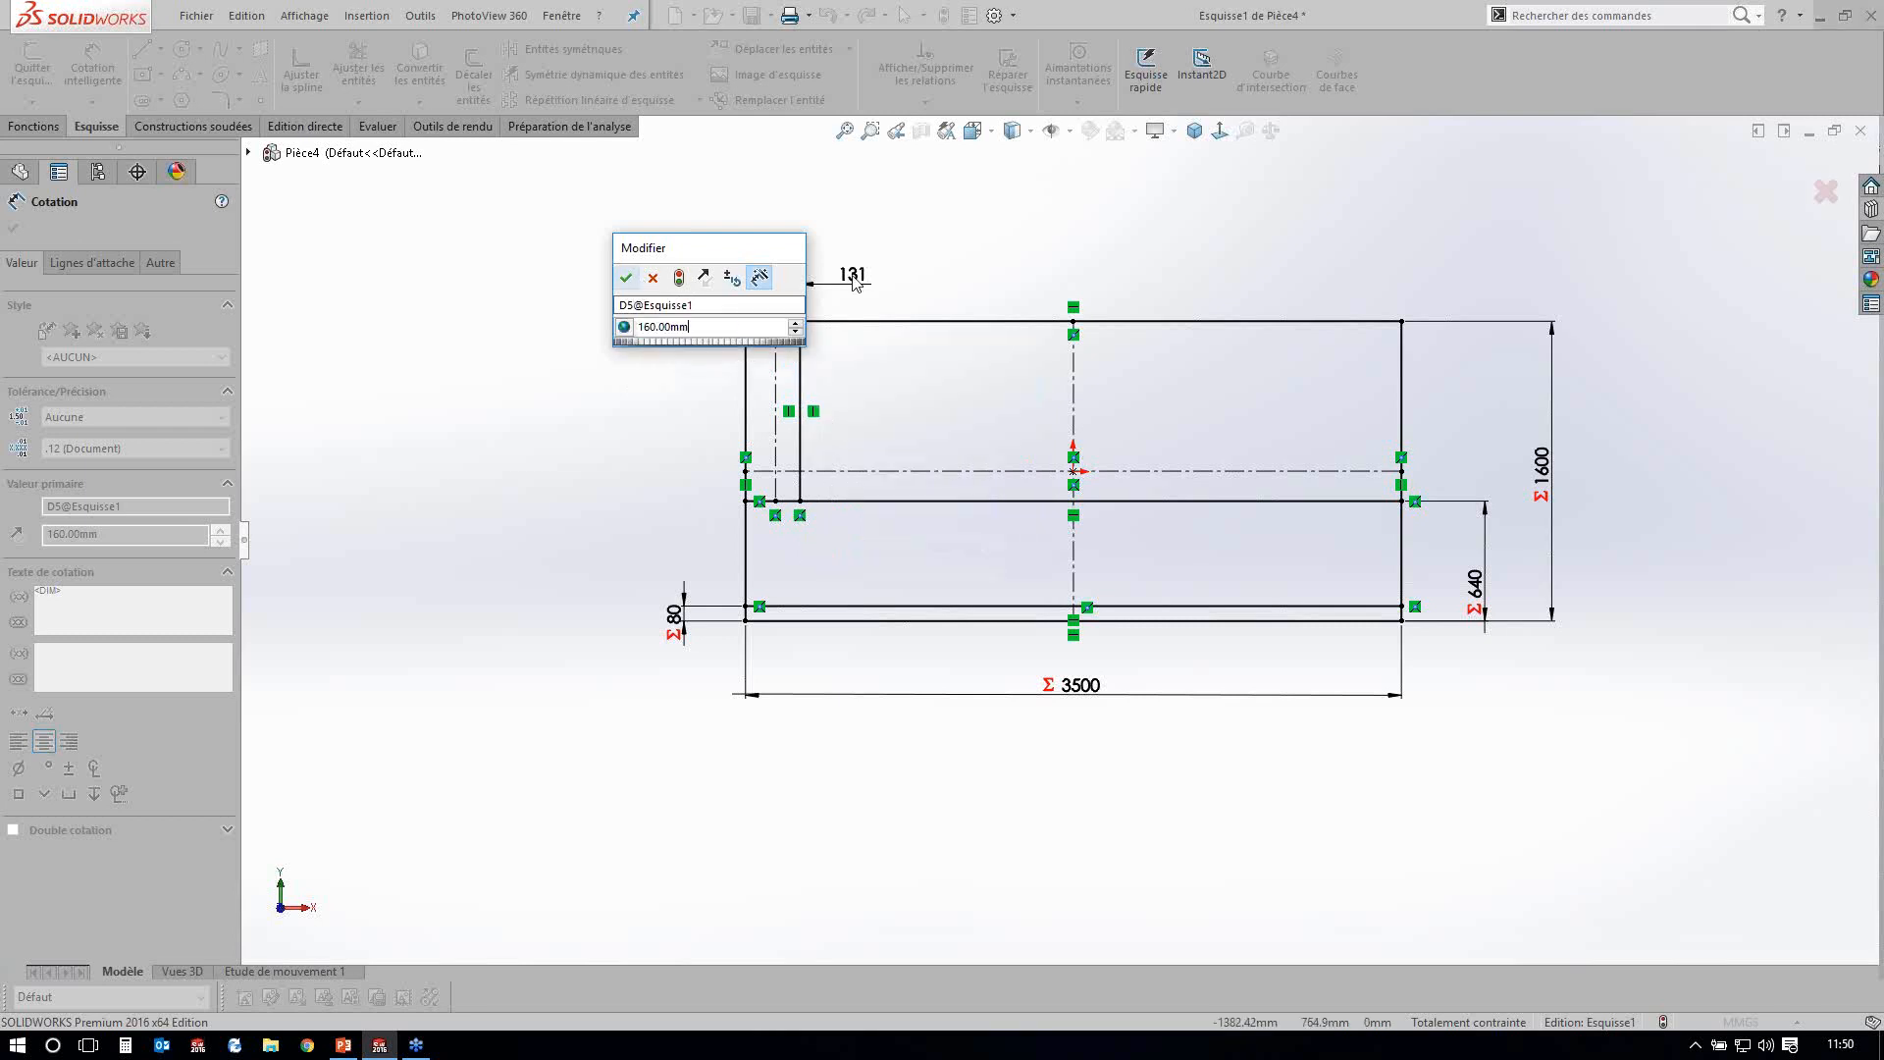
Link the dimension between the left vertical centerline and the adjacent solid vertical line to the global variable DEPART:ARRIVEE BARREAU.
double_click(853, 278)
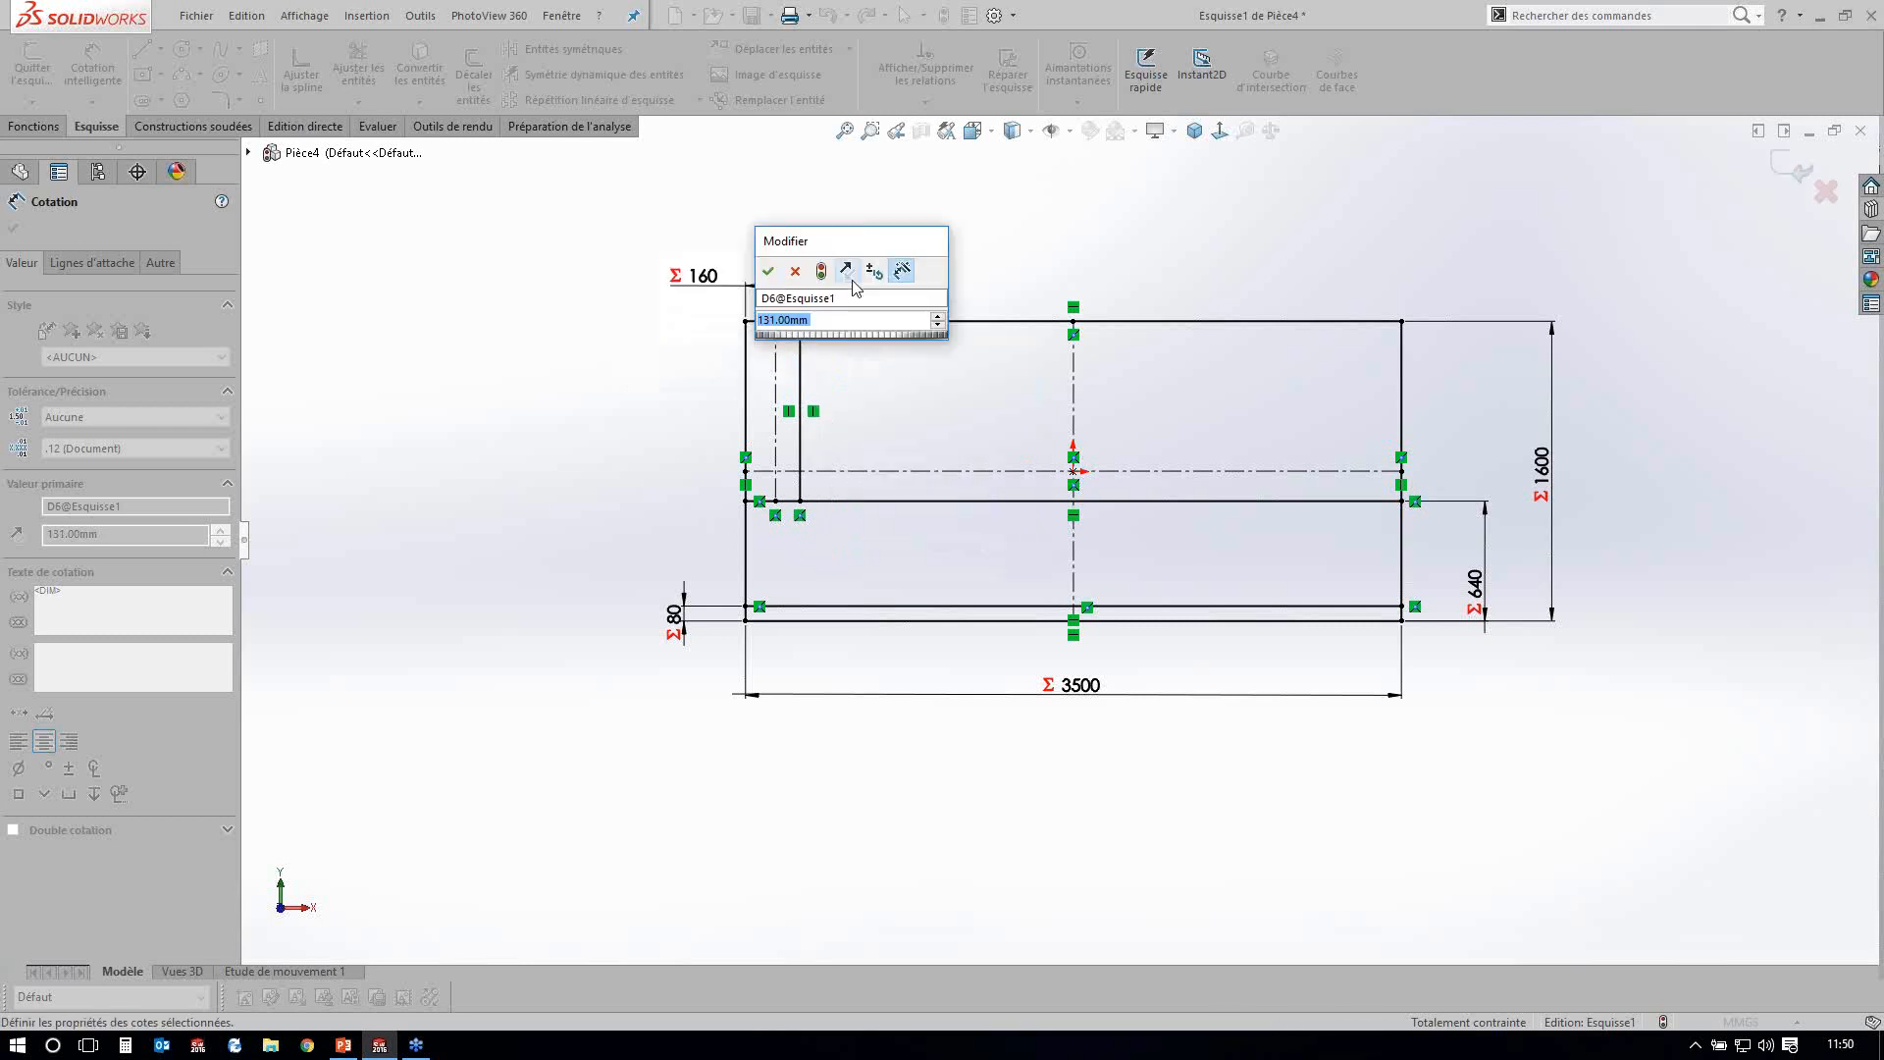
text(=)
mouse_move(856, 340)
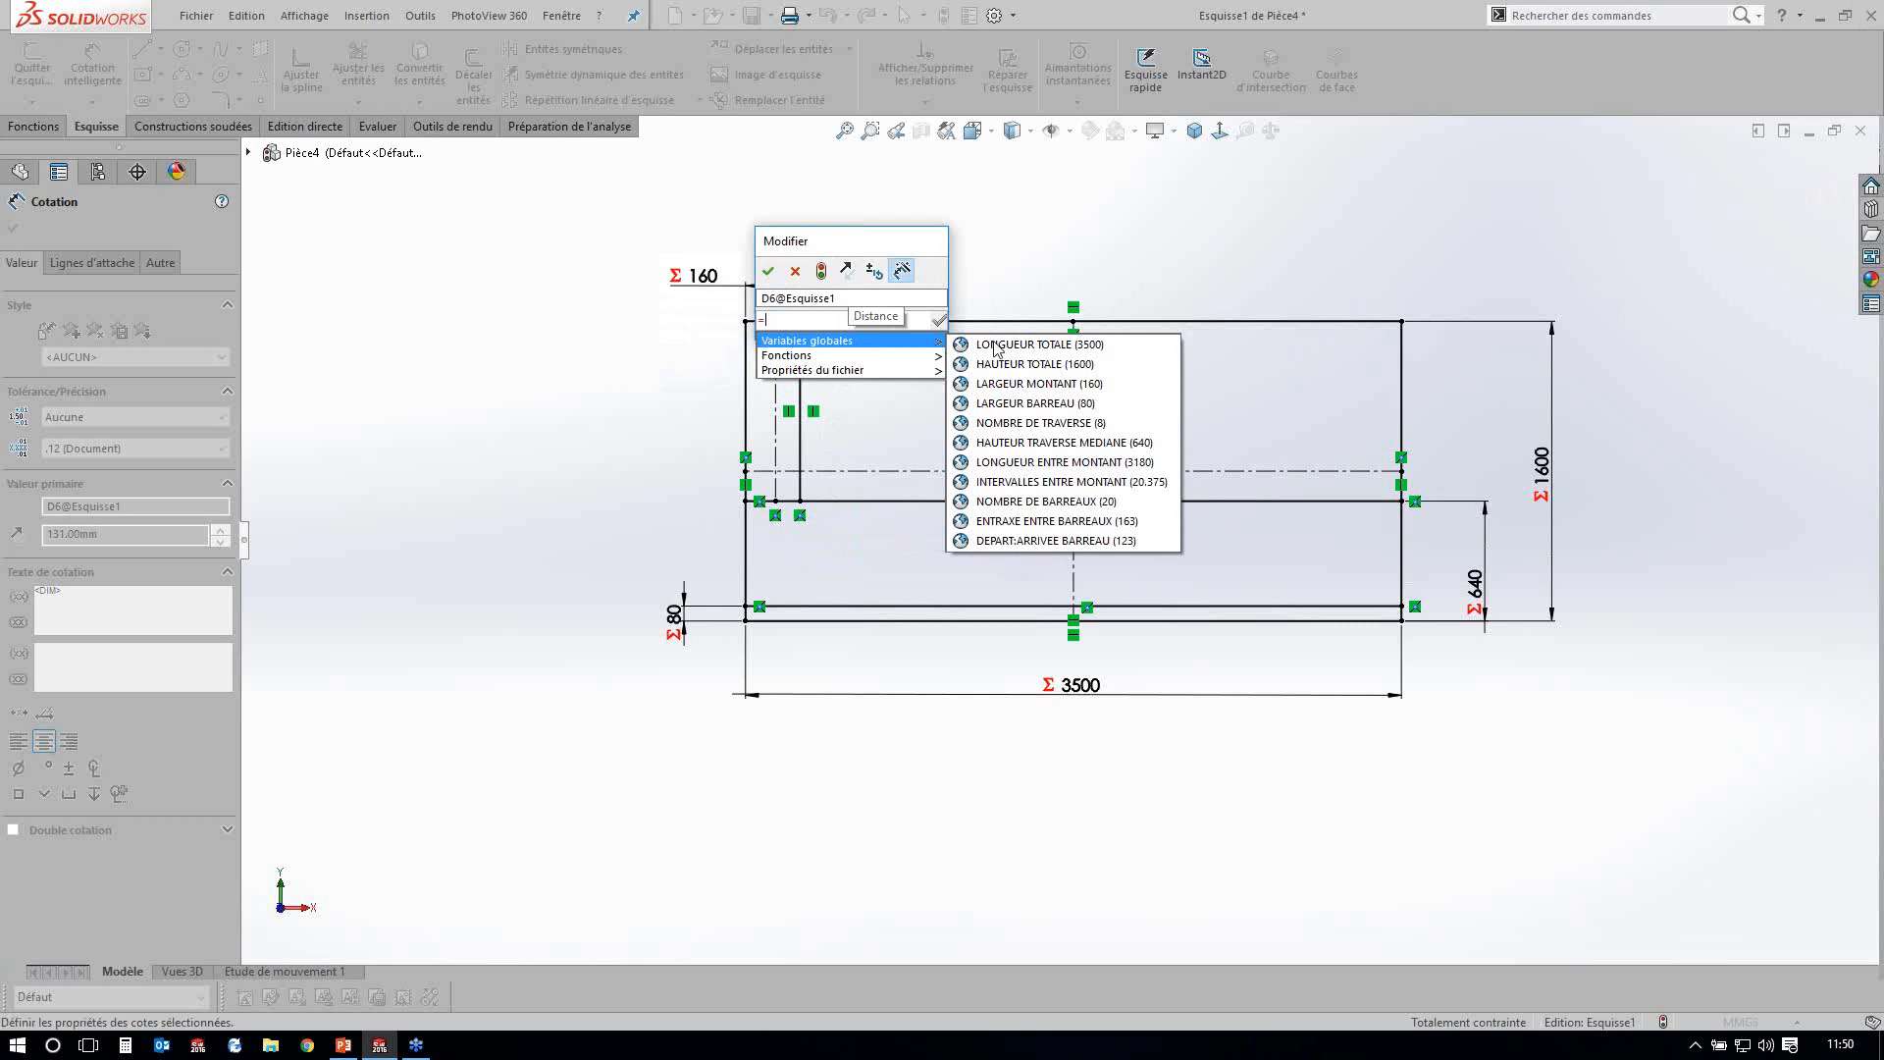
click(1058, 541)
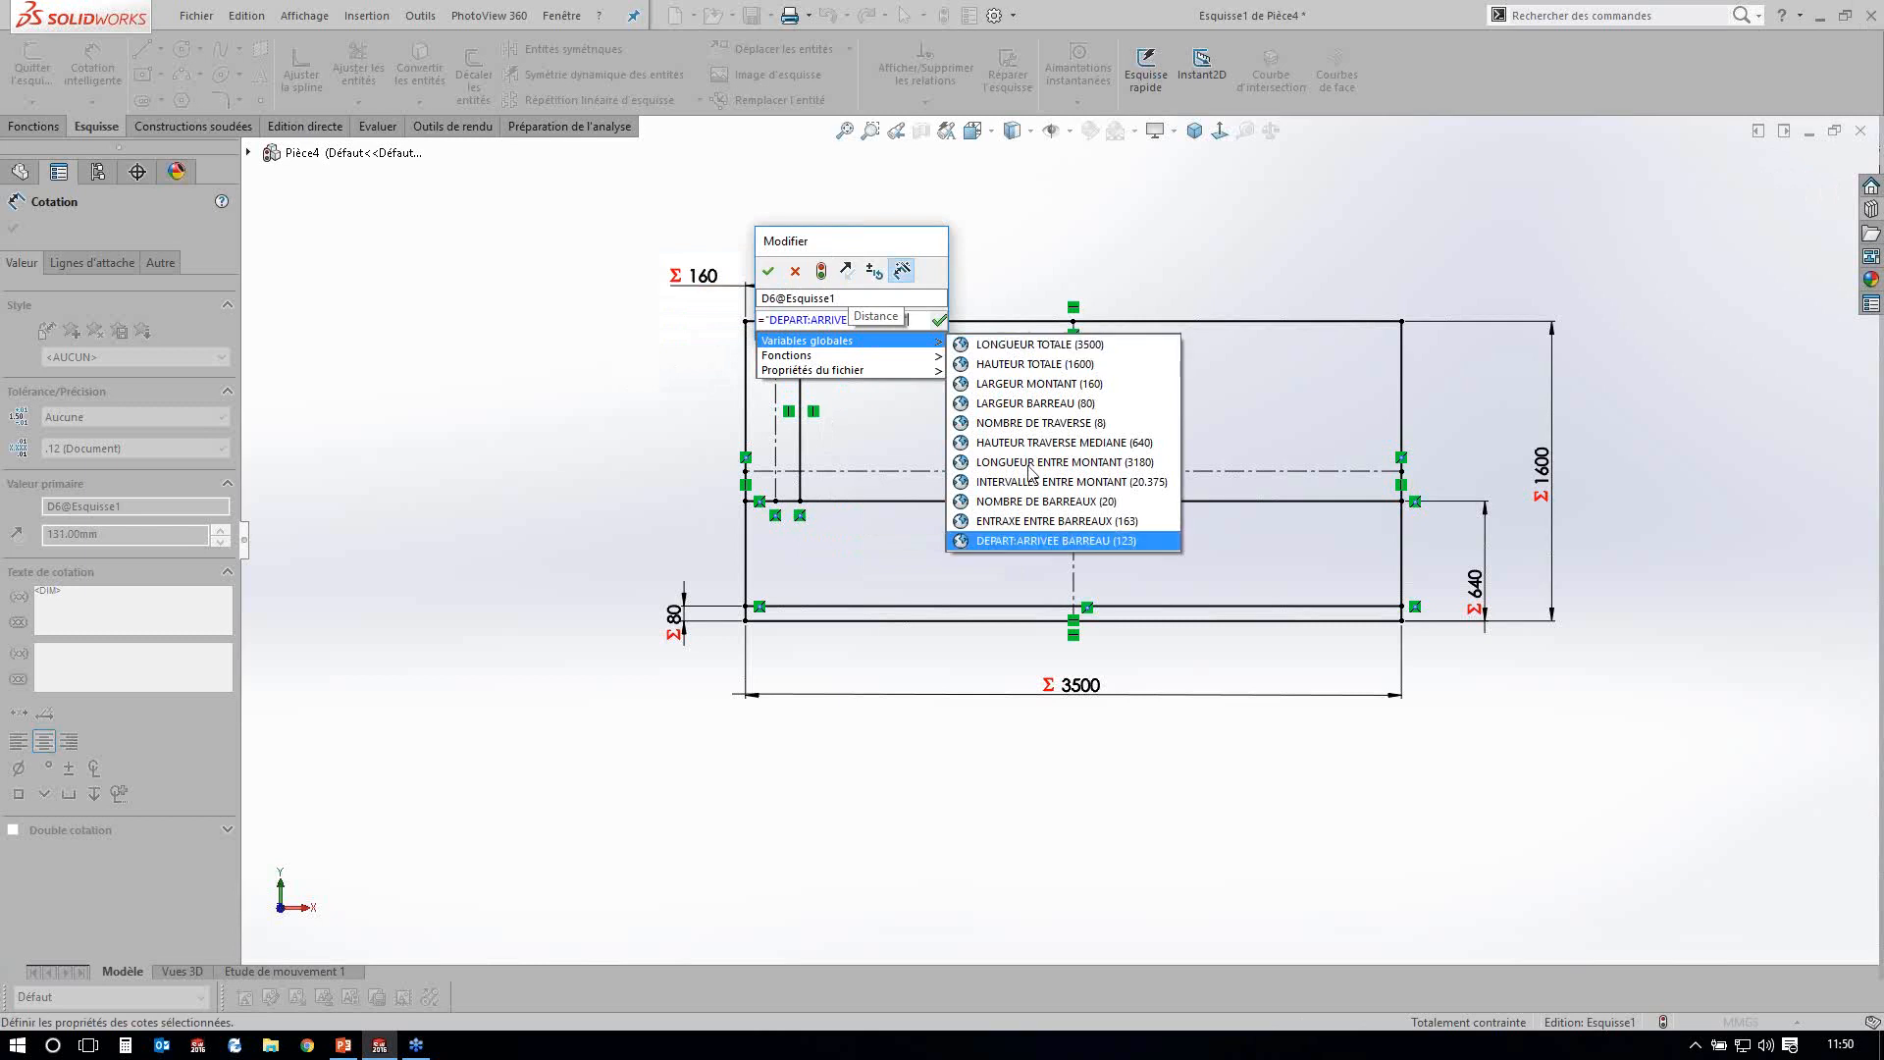
key(Return)
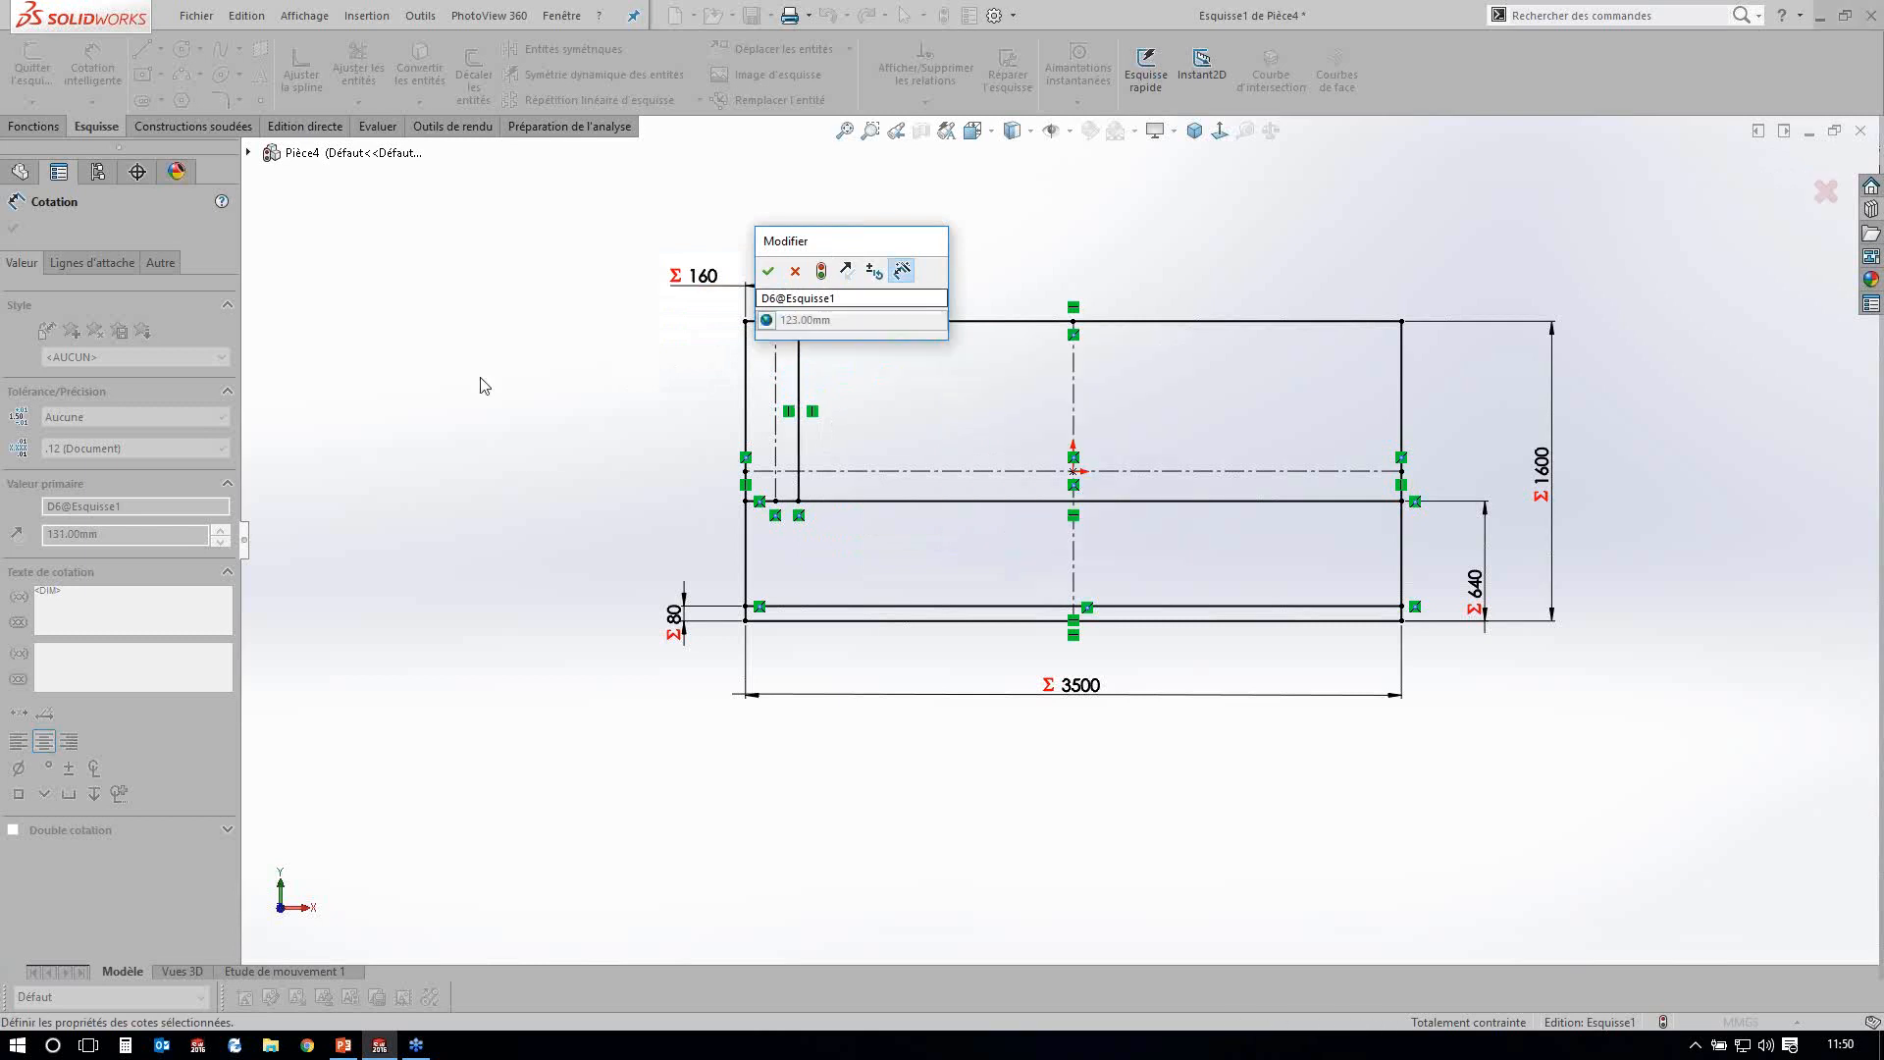
key(Return)
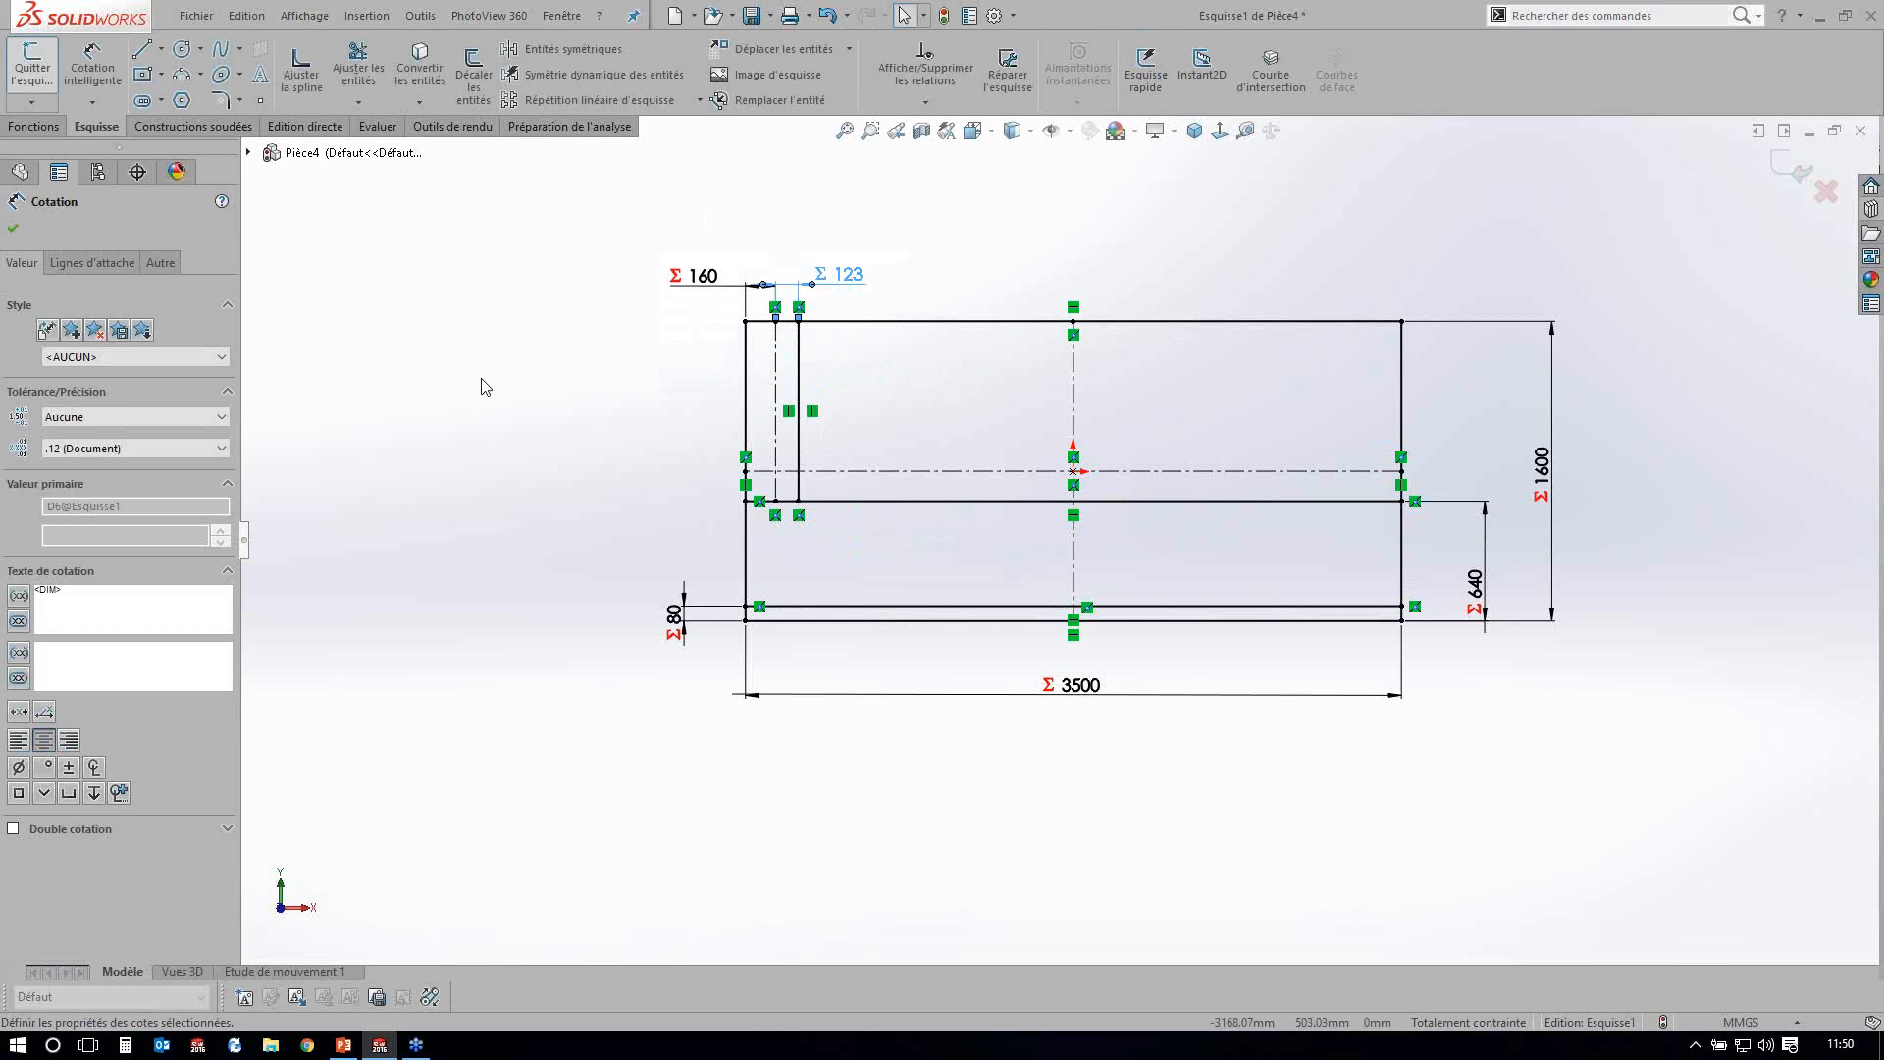
click(480, 379)
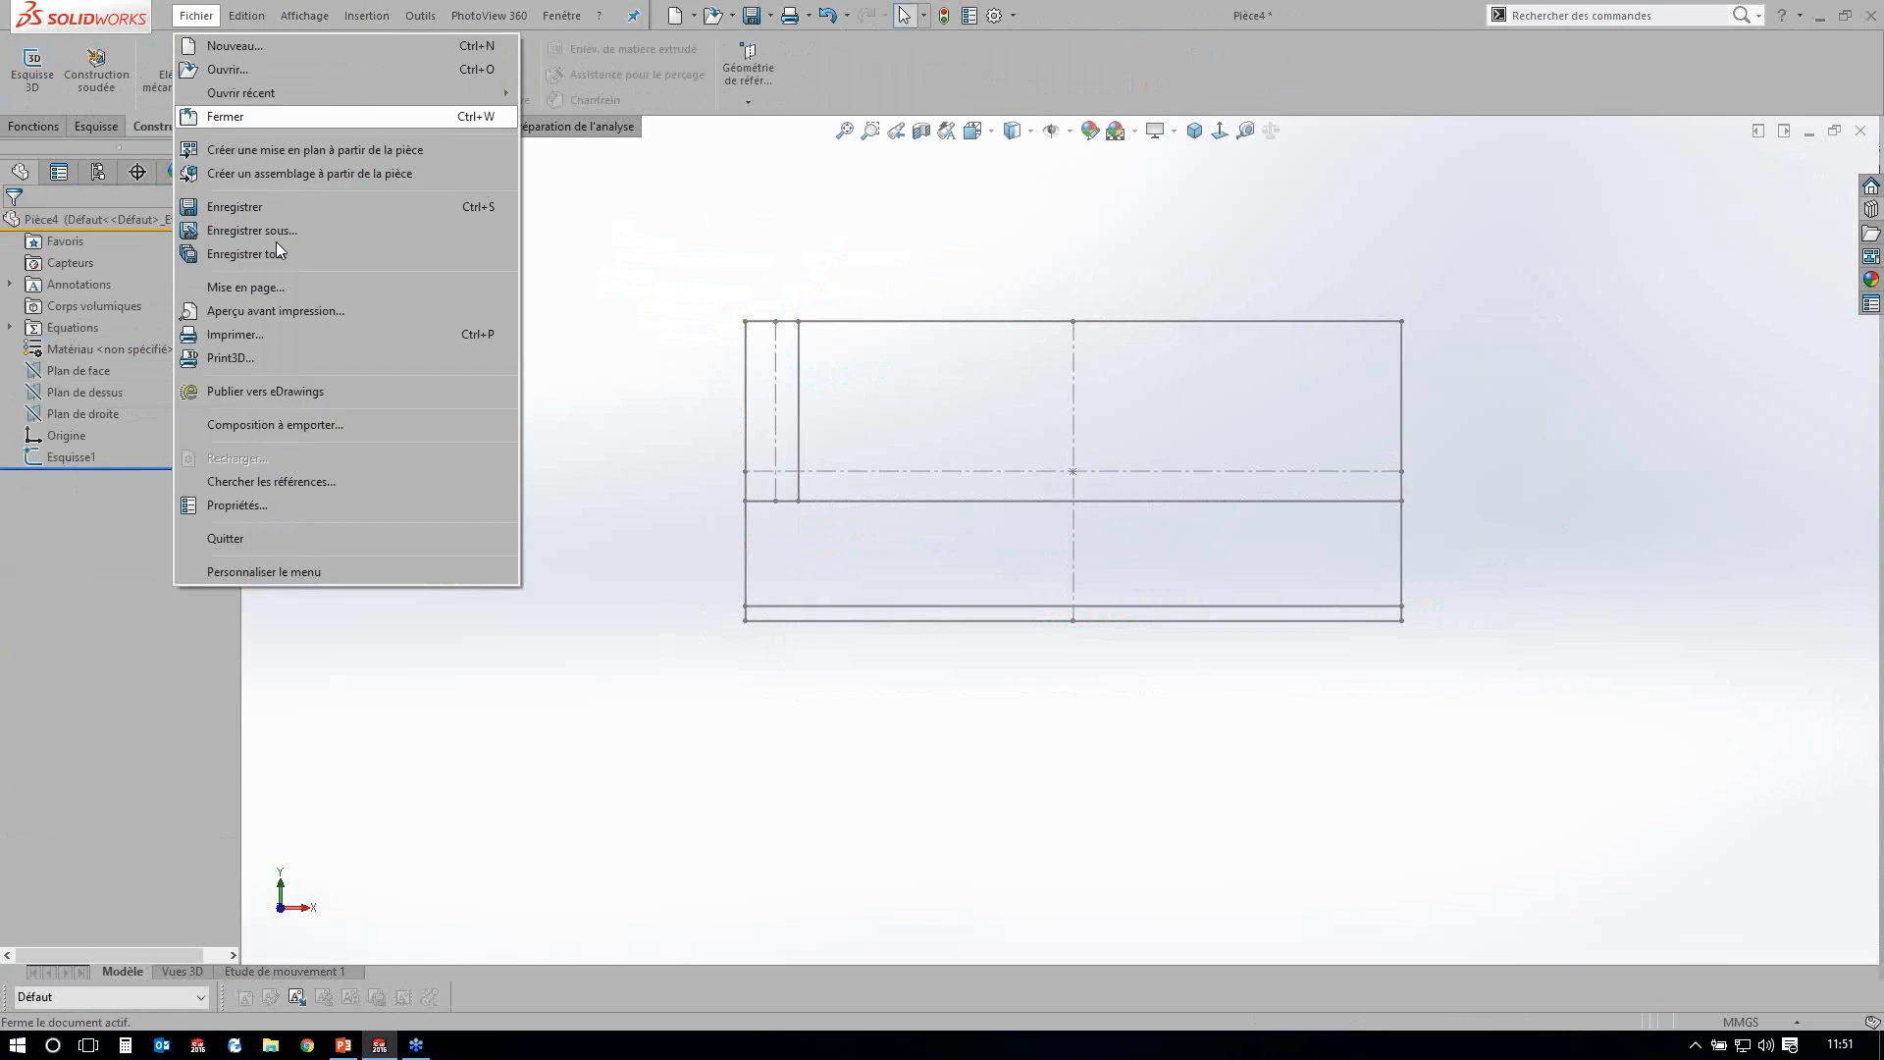
Save the part in the Bureau folder under the file name PORTAIL AS3D.
click(335, 273)
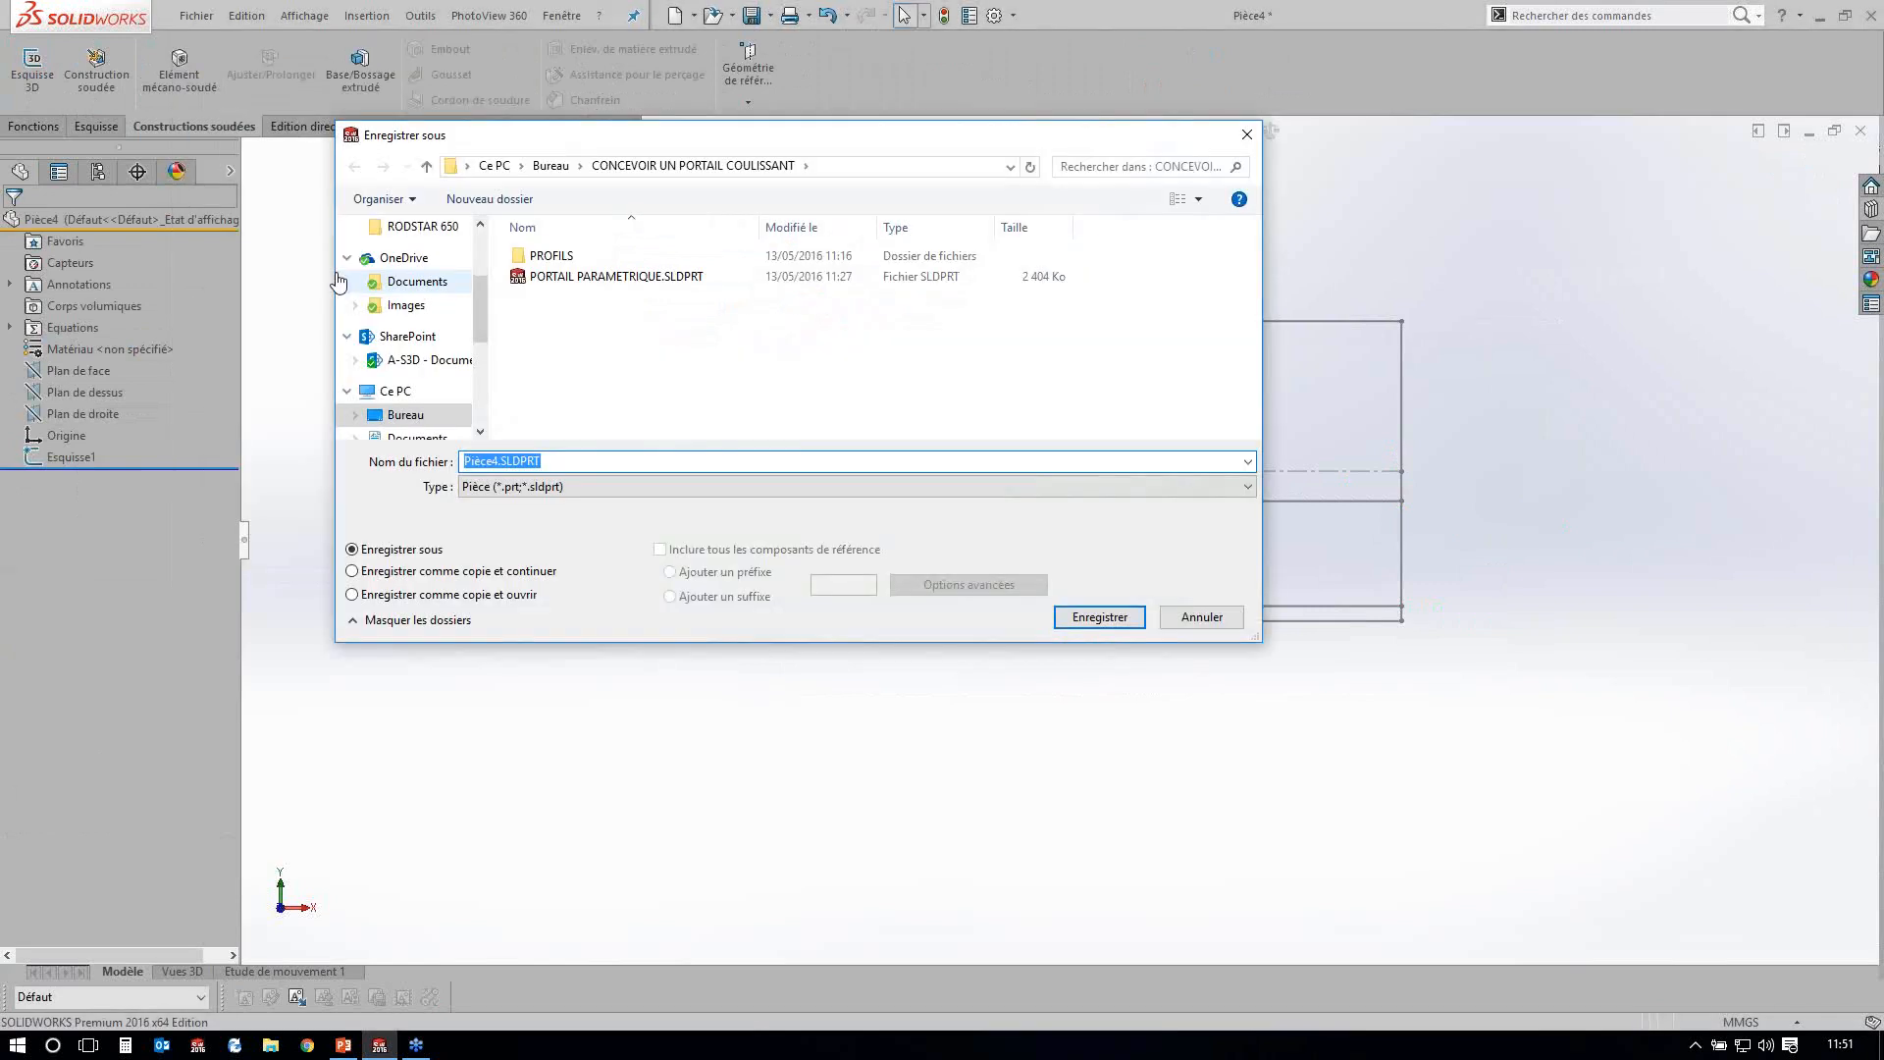
scroll(441, 329, up, 2)
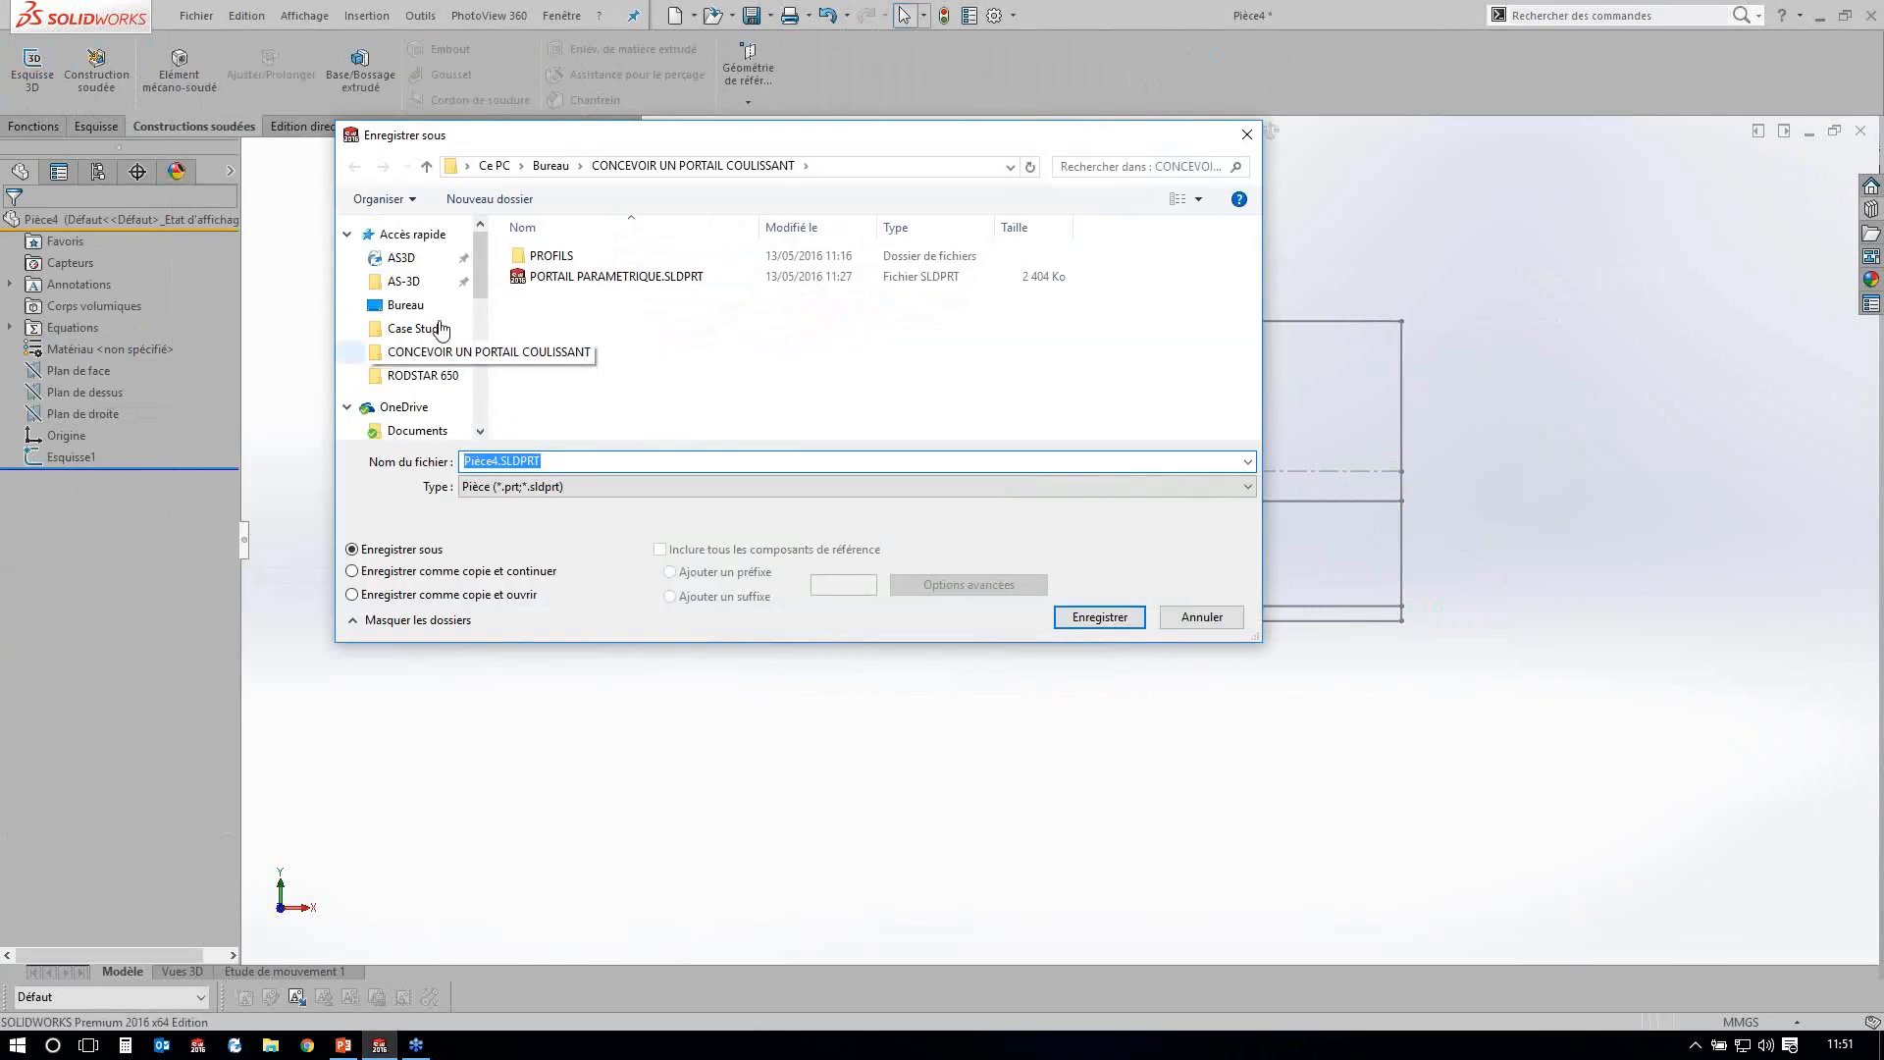
click(431, 305)
text(PORTAIL)
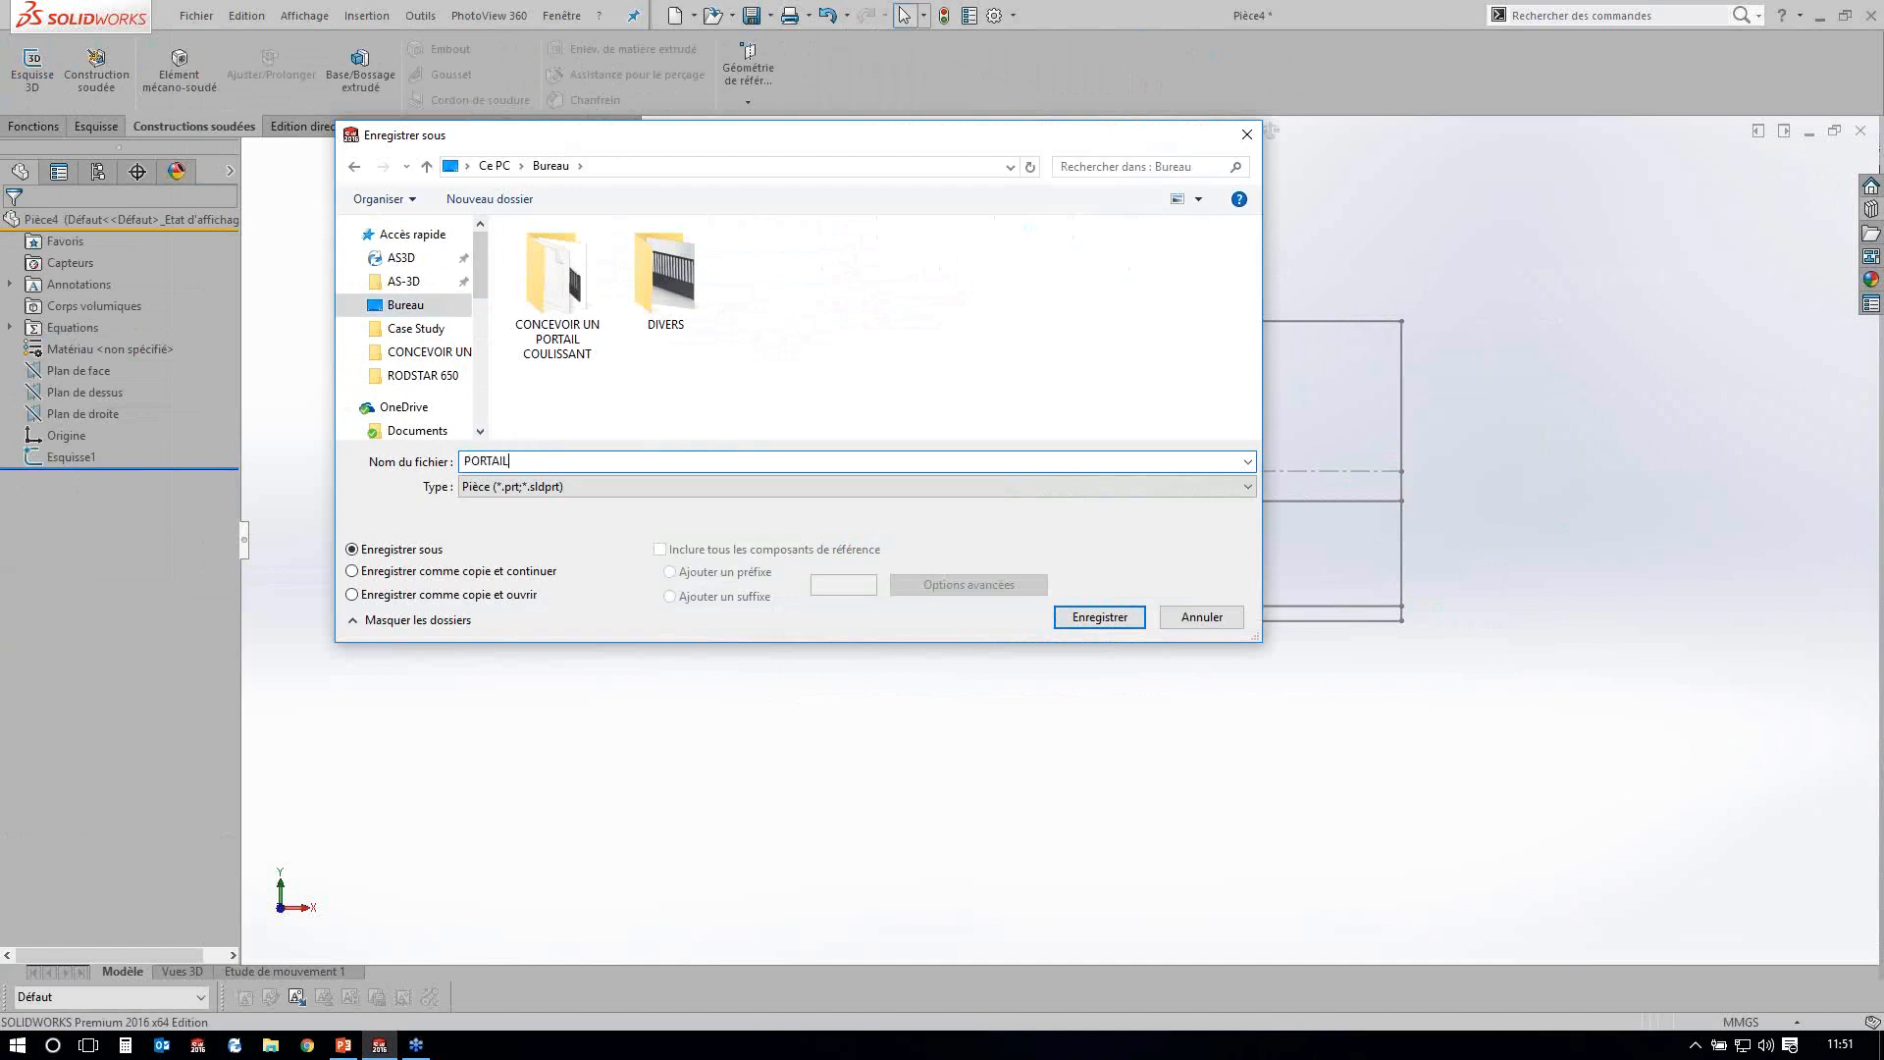
text( AS3)
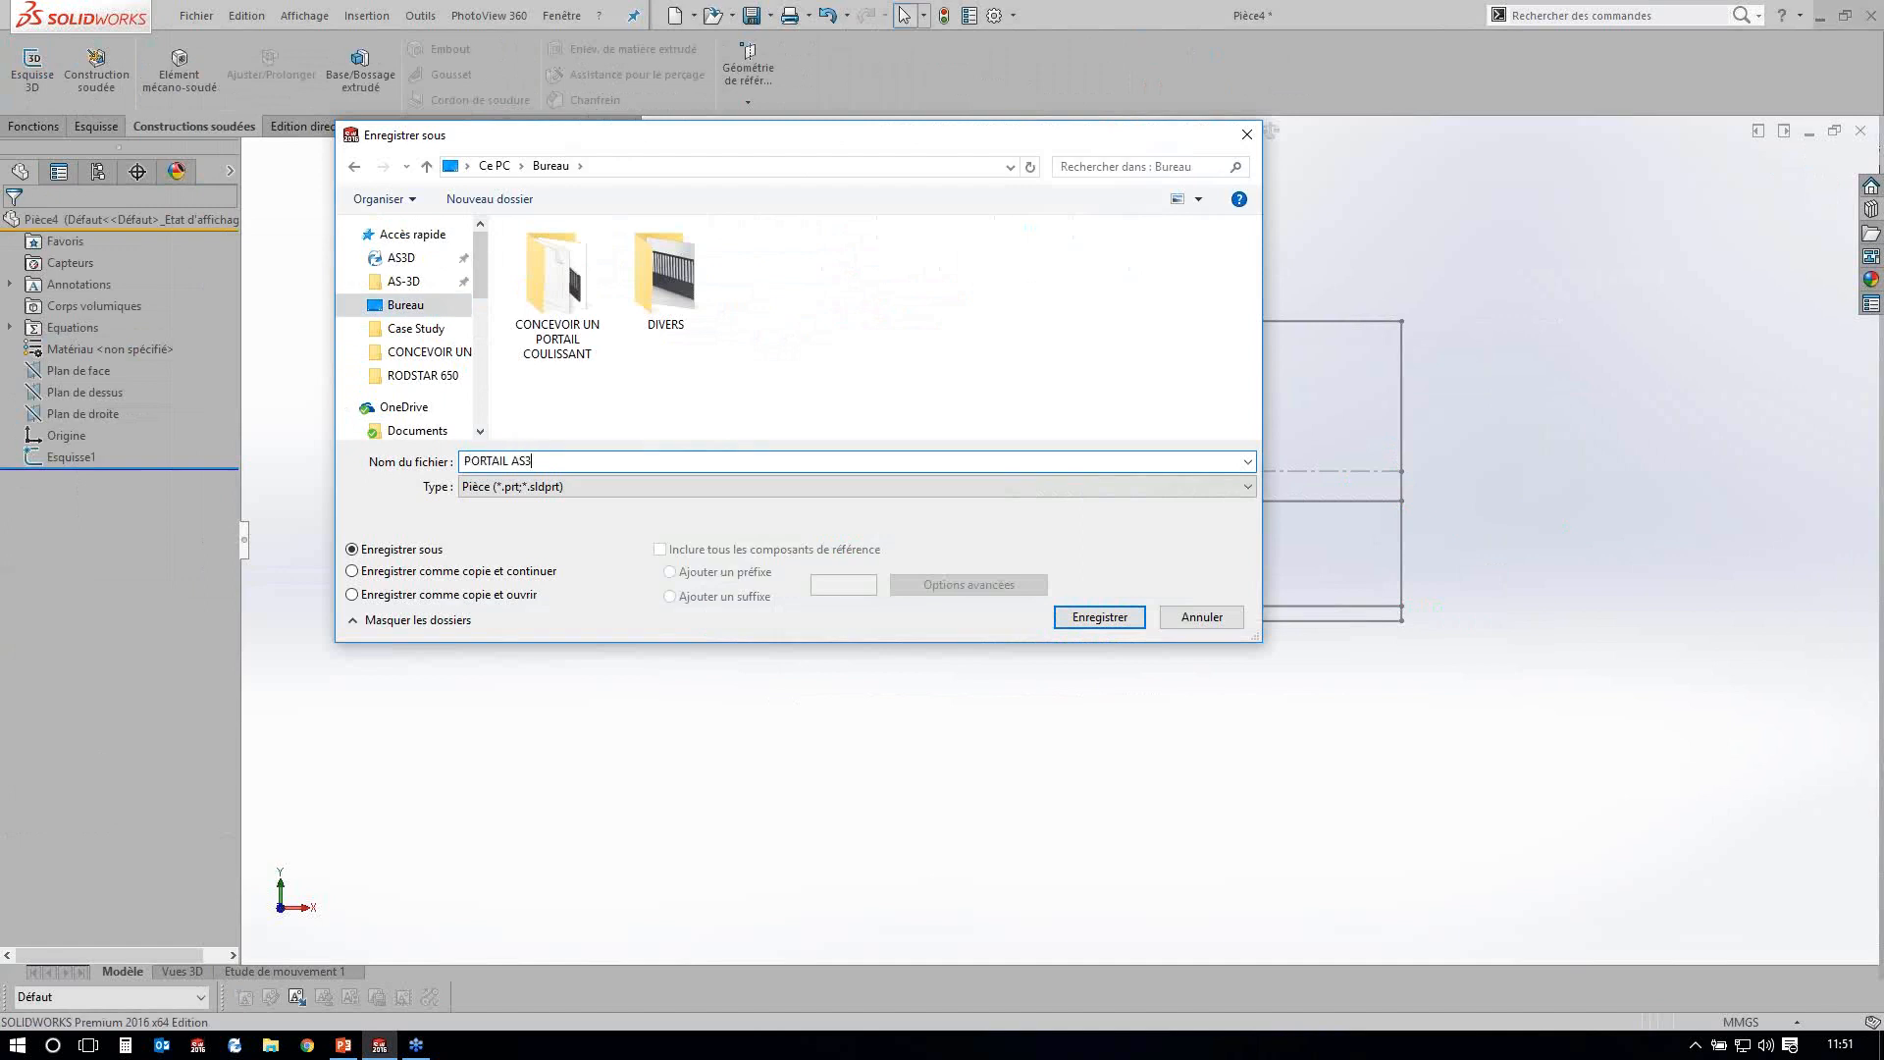
text(D)
key(Return)
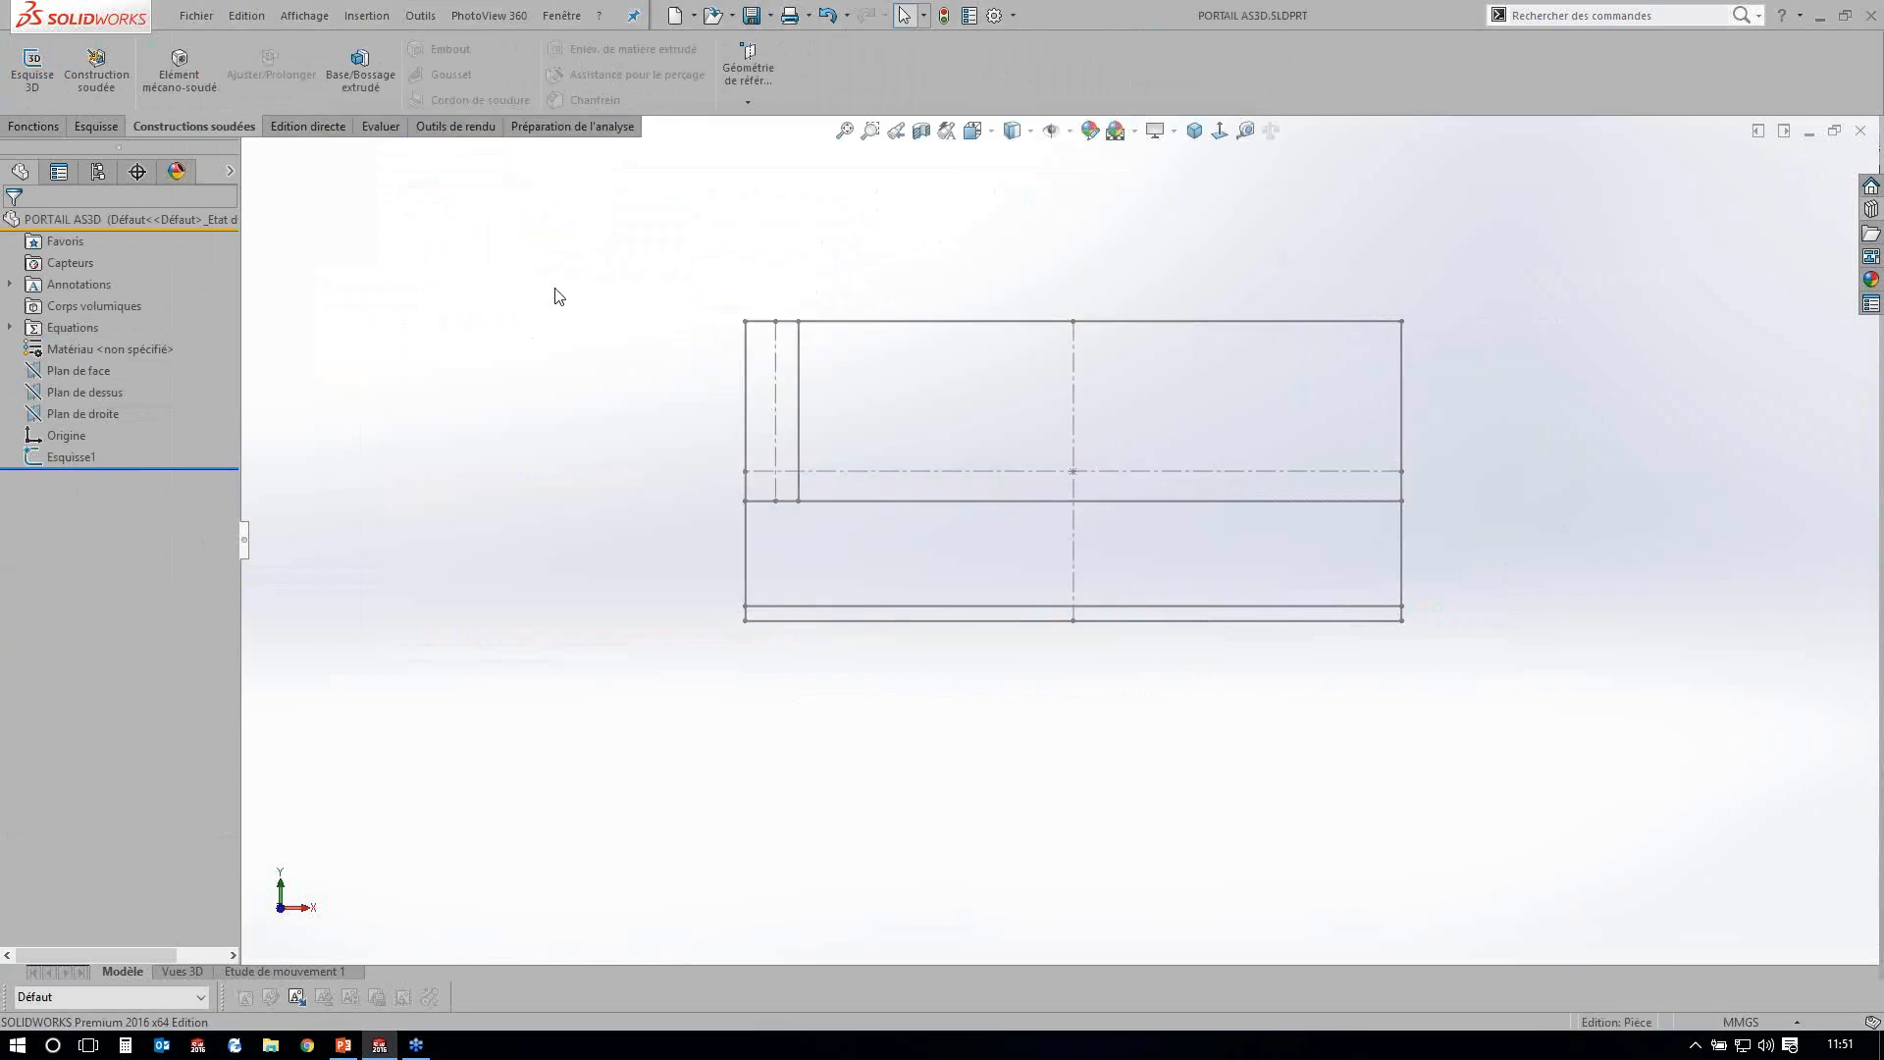
Create a new part document and start a sketch on Plan de face.
key(alt)
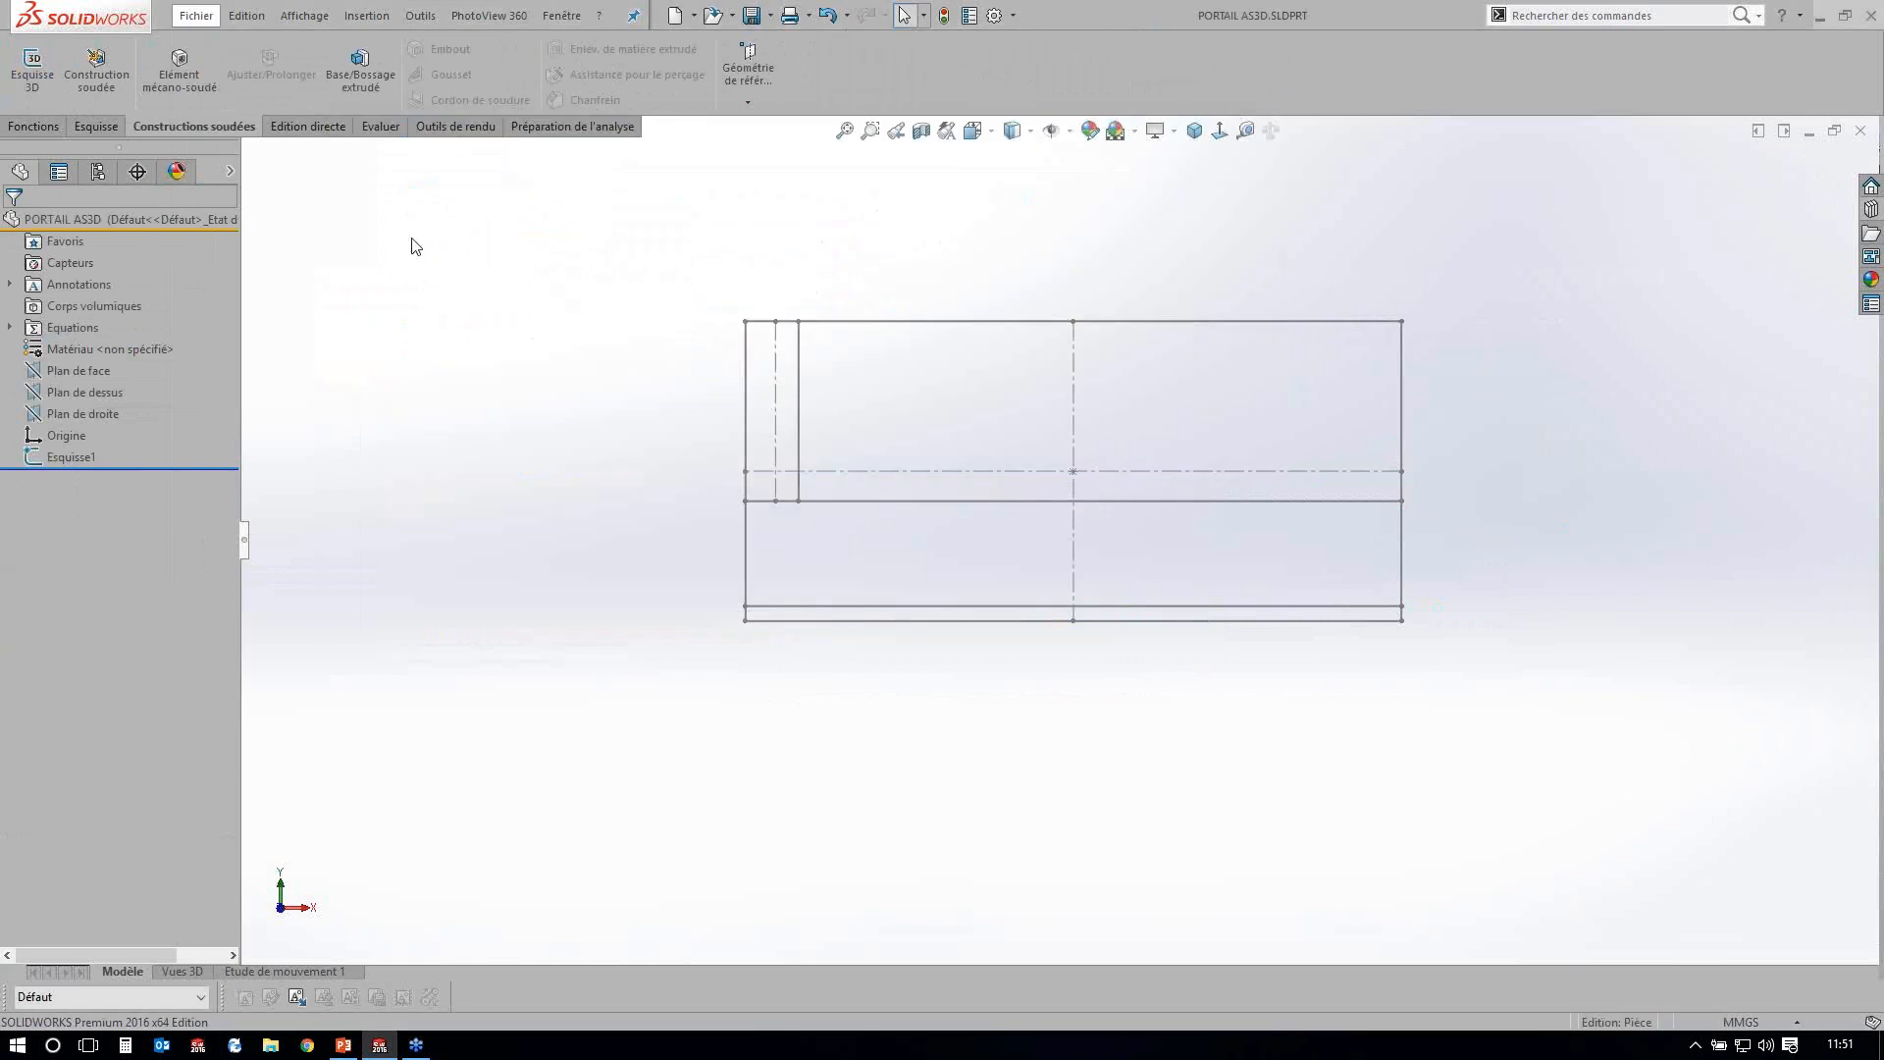
key(ctrl+n)
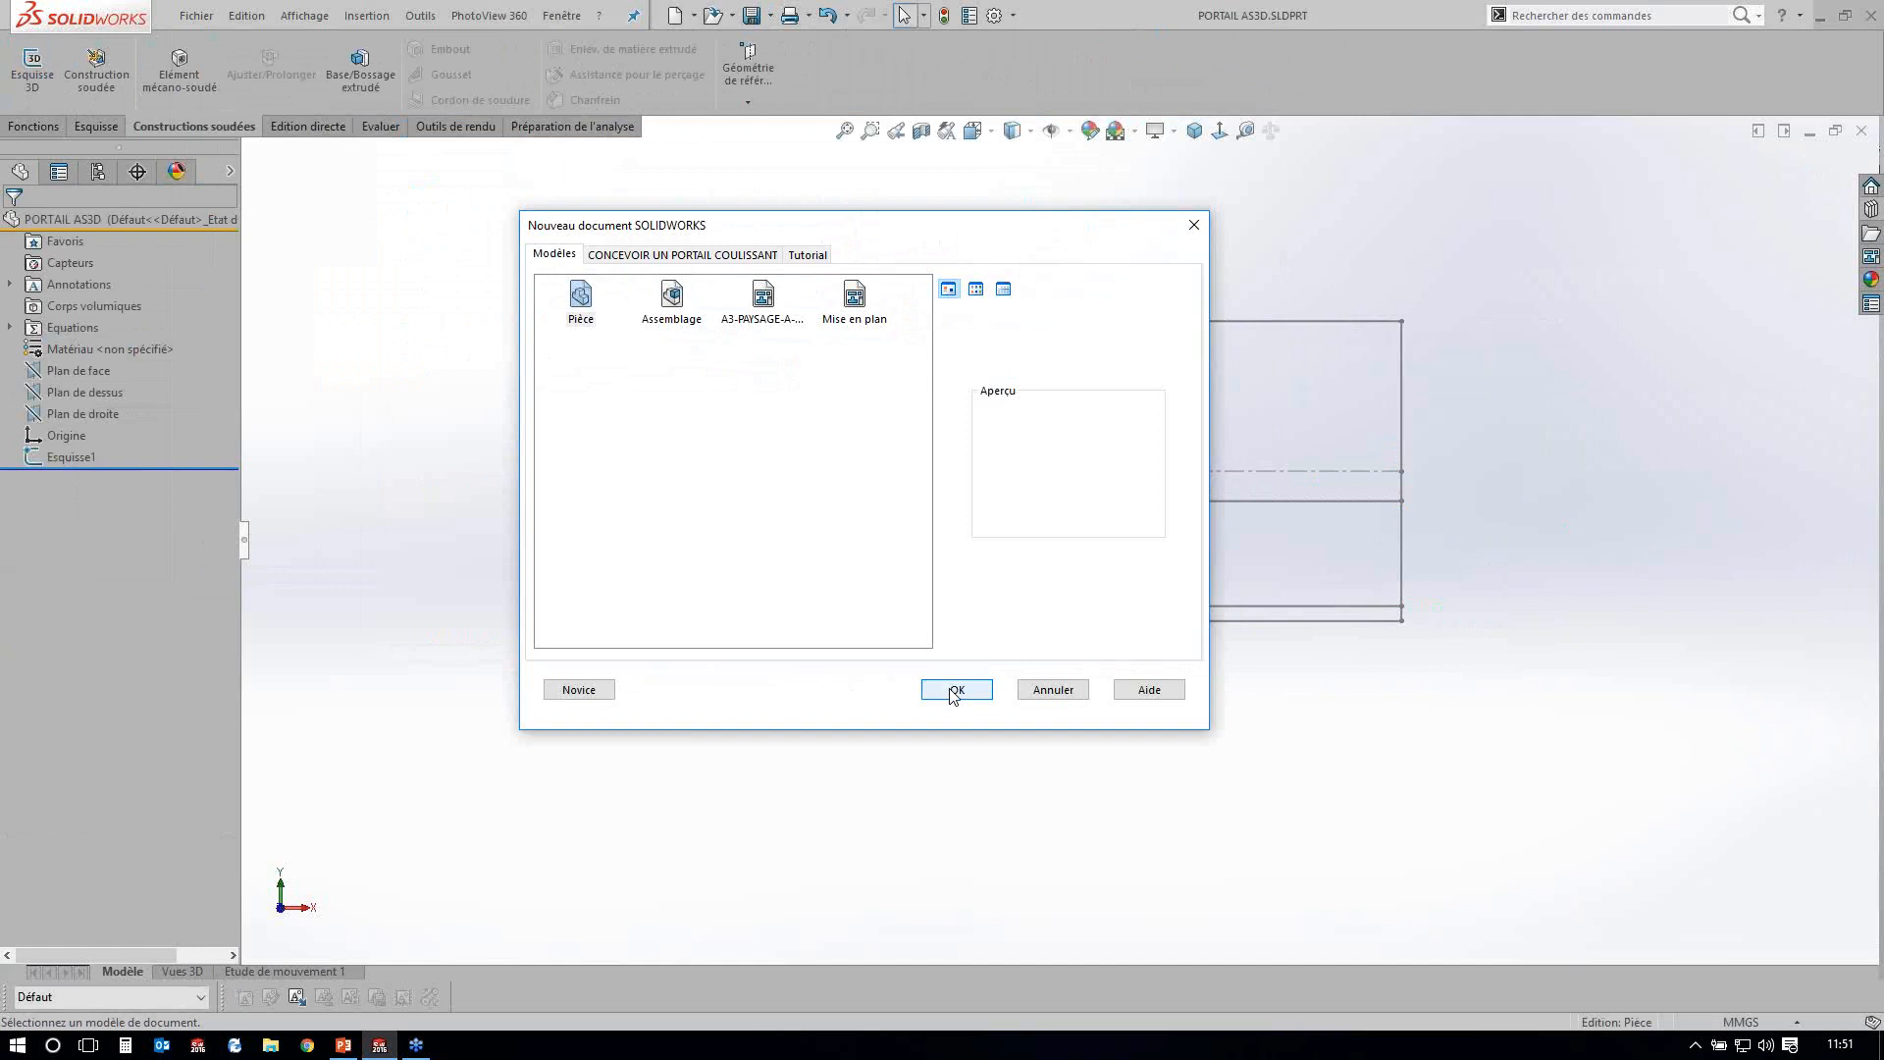
click(954, 689)
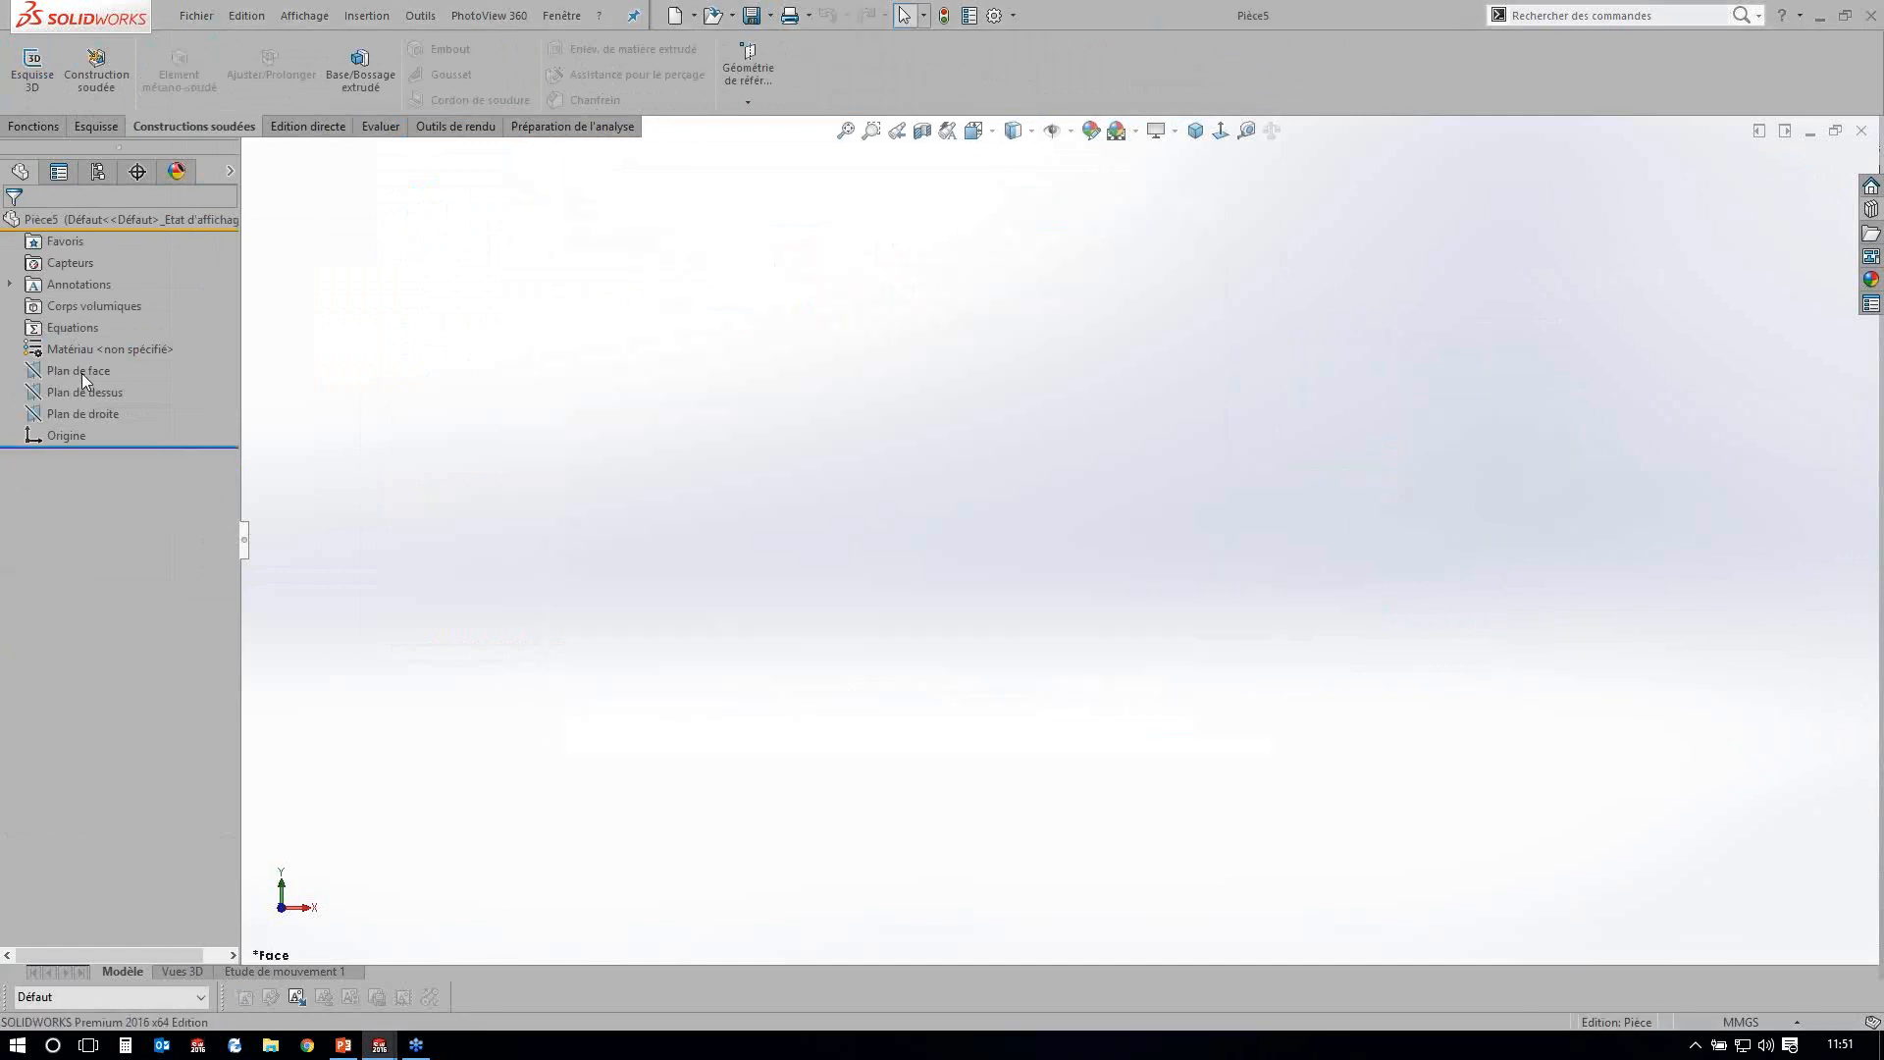
click(80, 372)
click(98, 354)
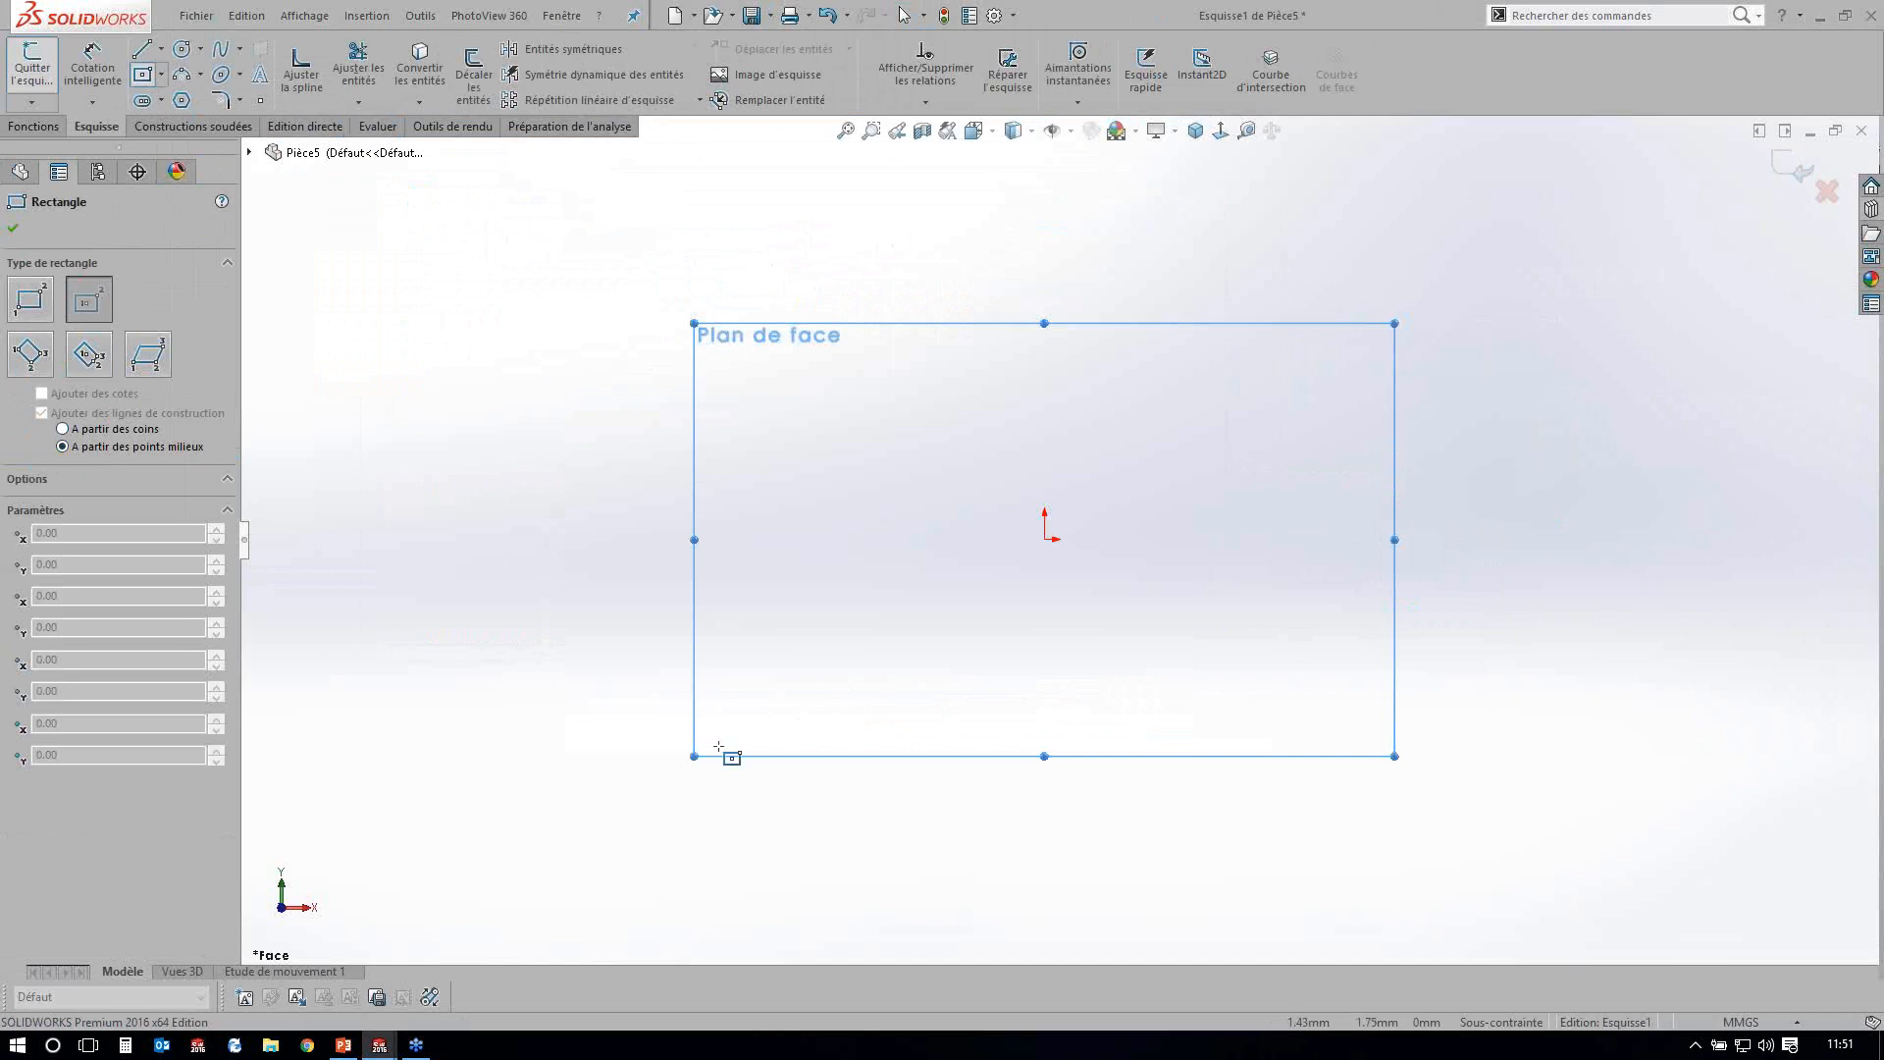
Sketch a center rectangle on the origin, 160 mm wide and 80 mm high.
click(1044, 540)
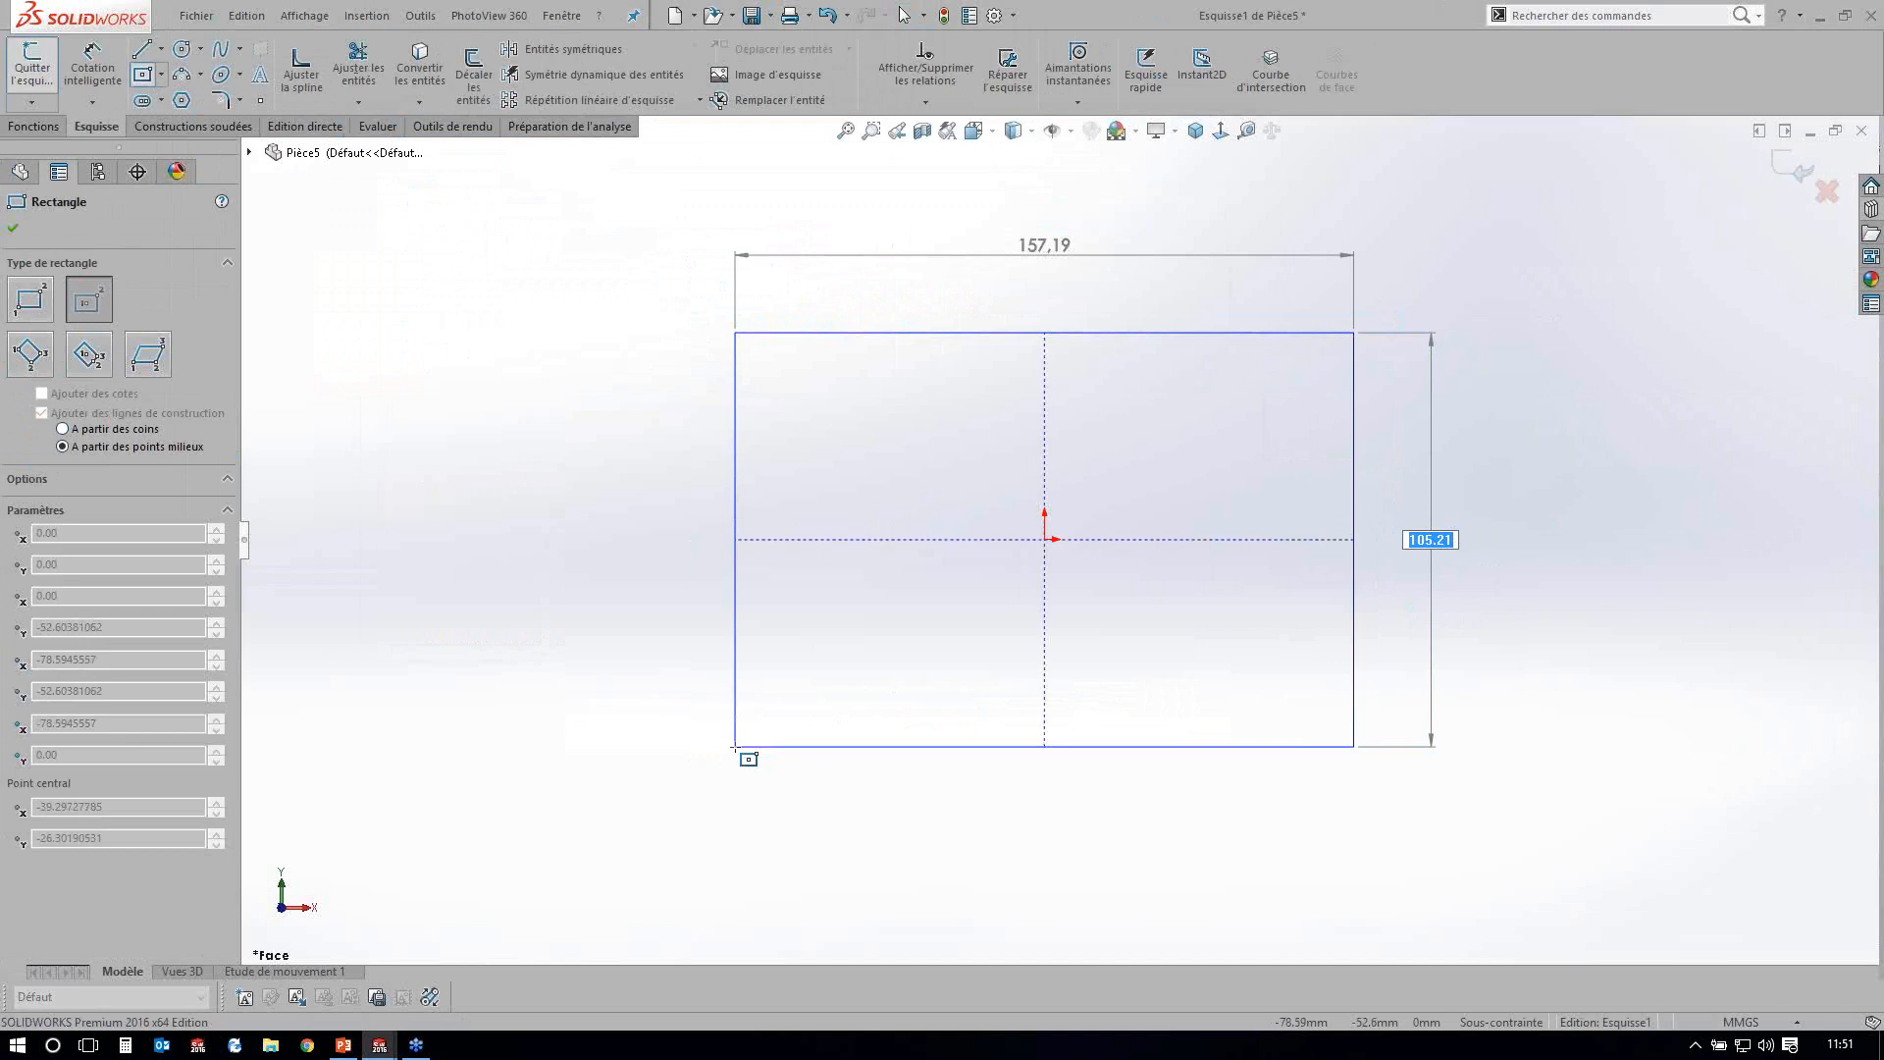
text(80)
key(Return)
text(160)
key(Return)
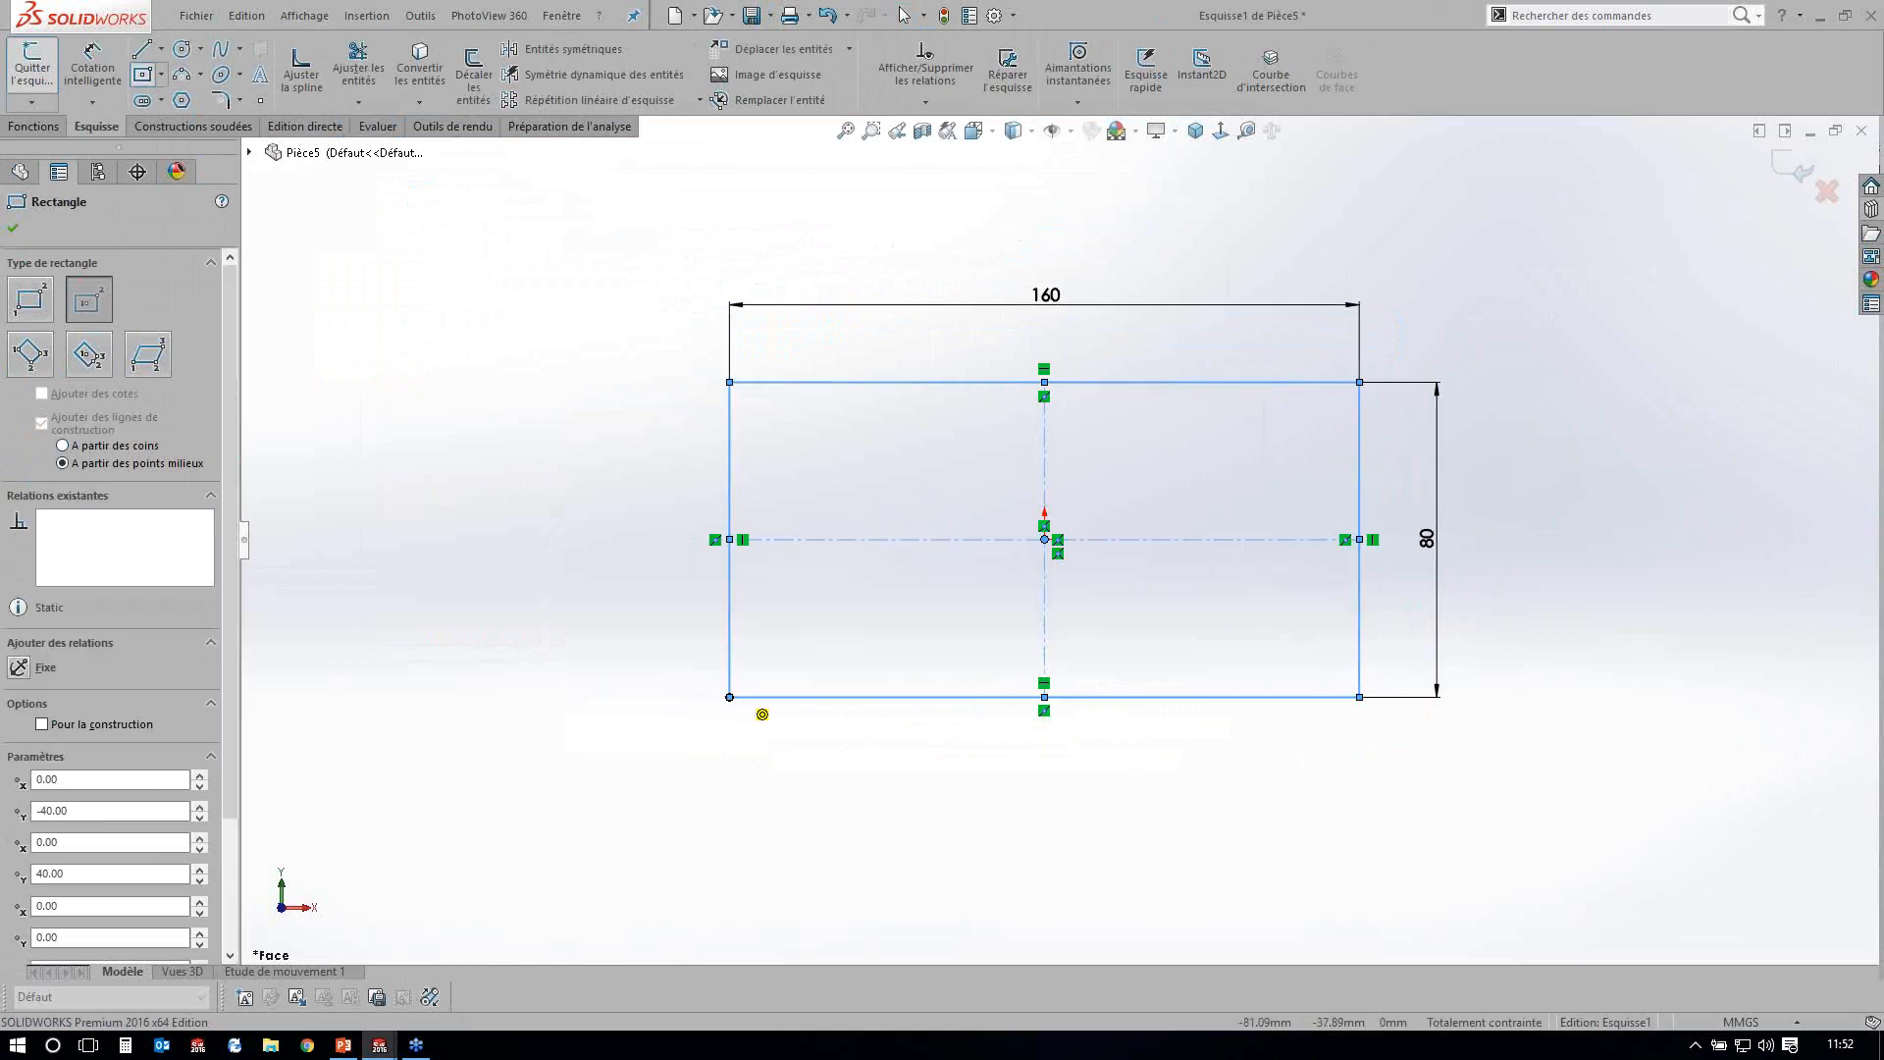
key(Escape)
Offset the rectangle inward by 4 mm as a dimensioned closed chain, and exit the sketch.
click(465, 89)
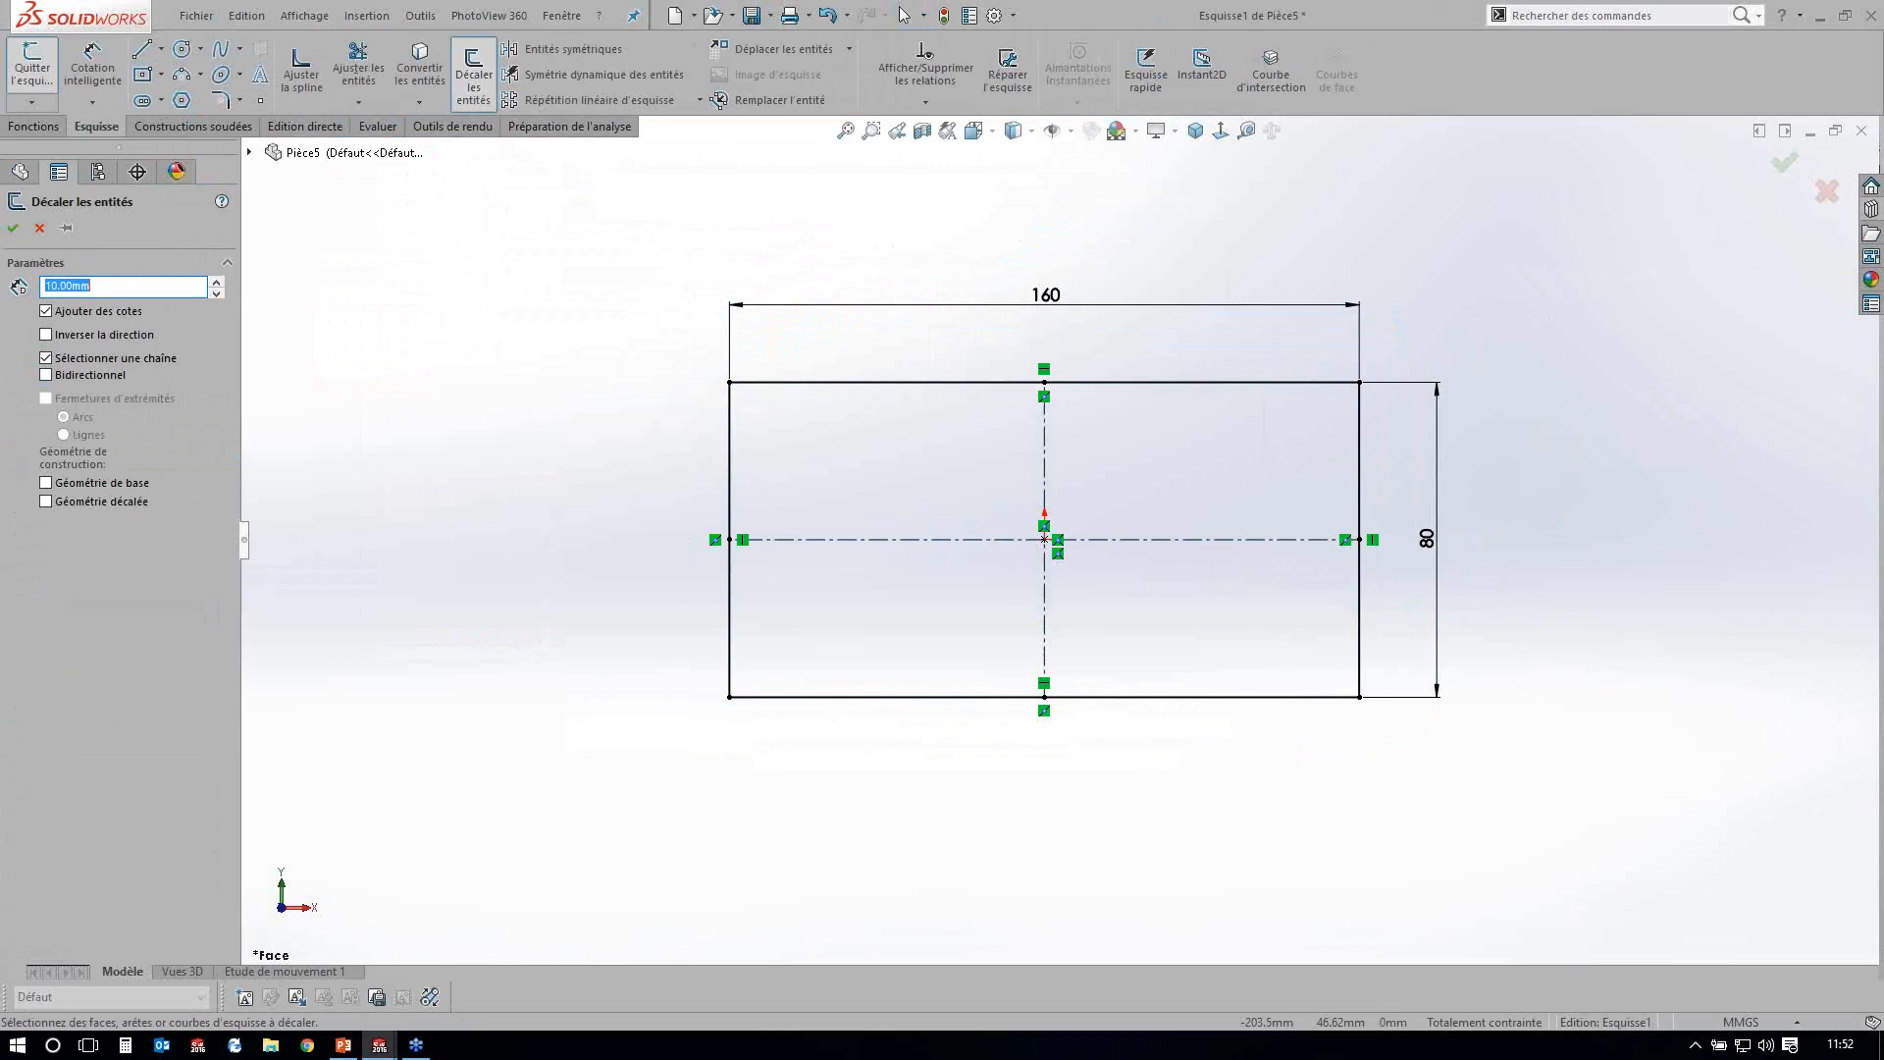
text(4)
key(Return)
click(845, 382)
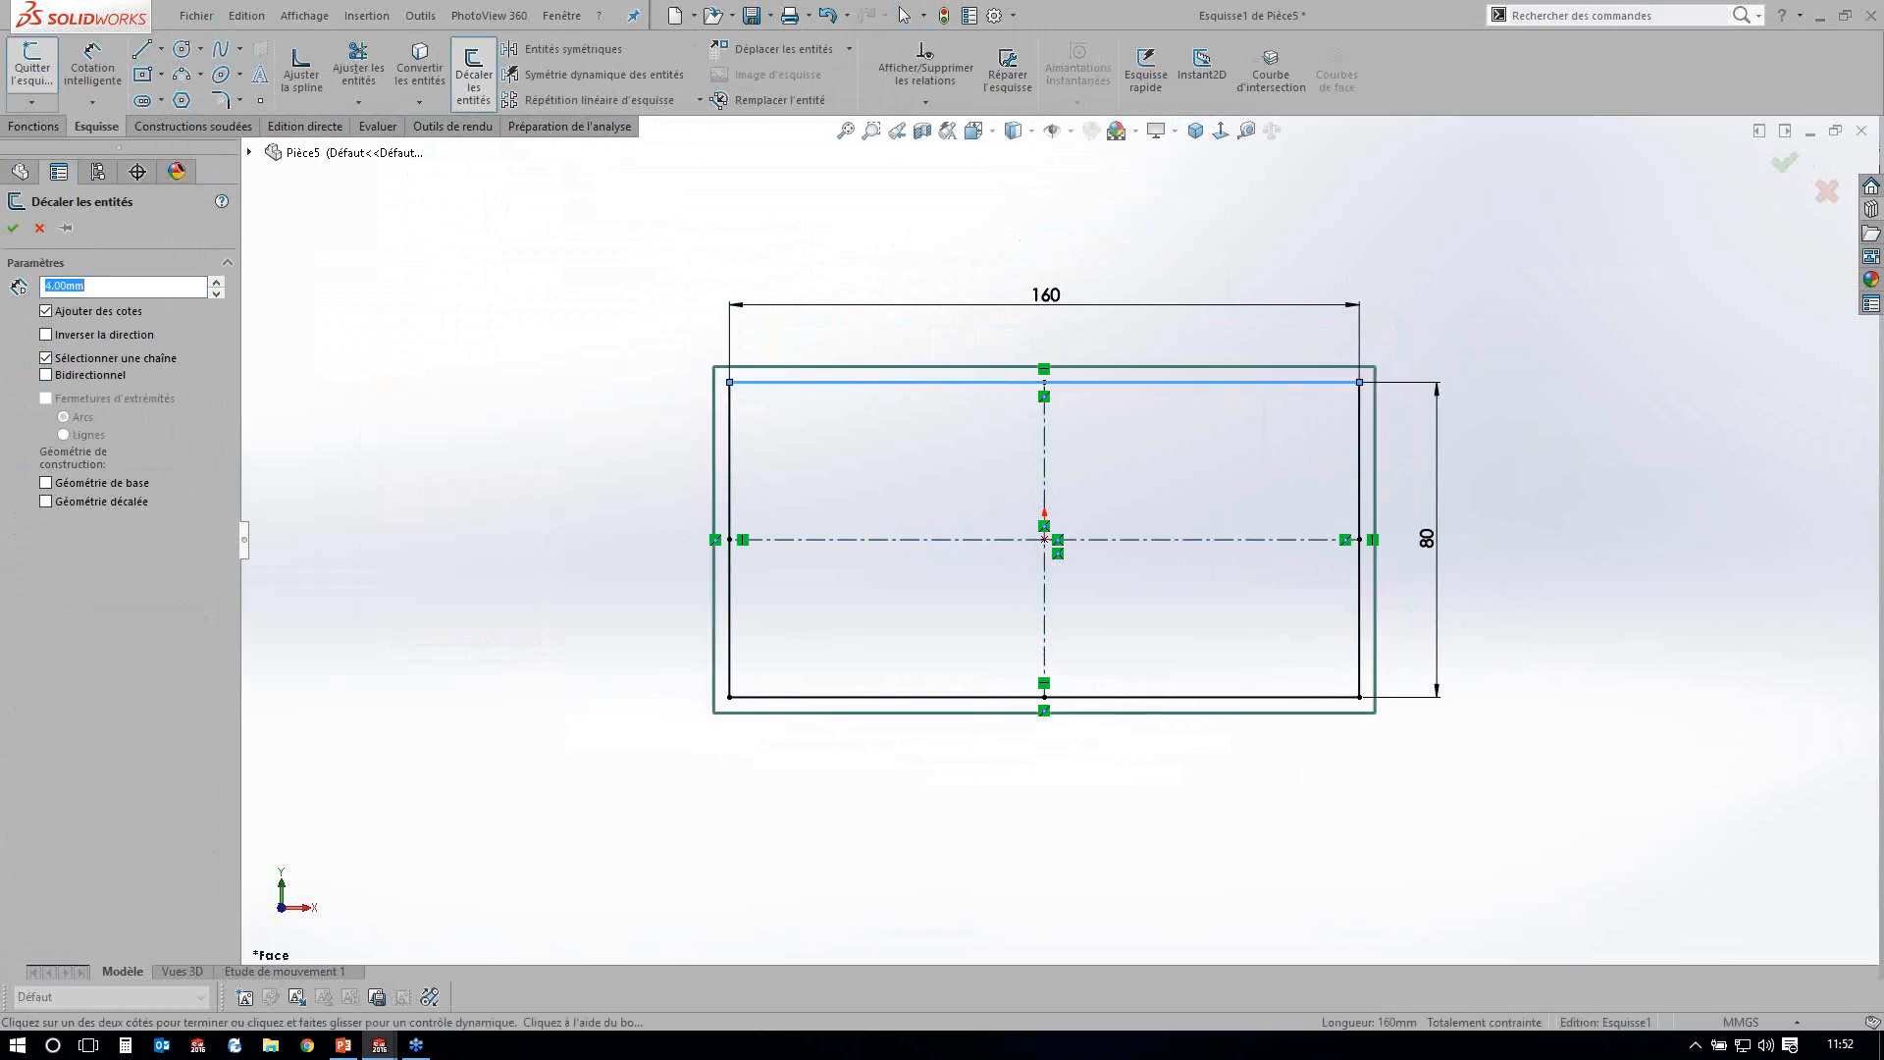
click(517, 487)
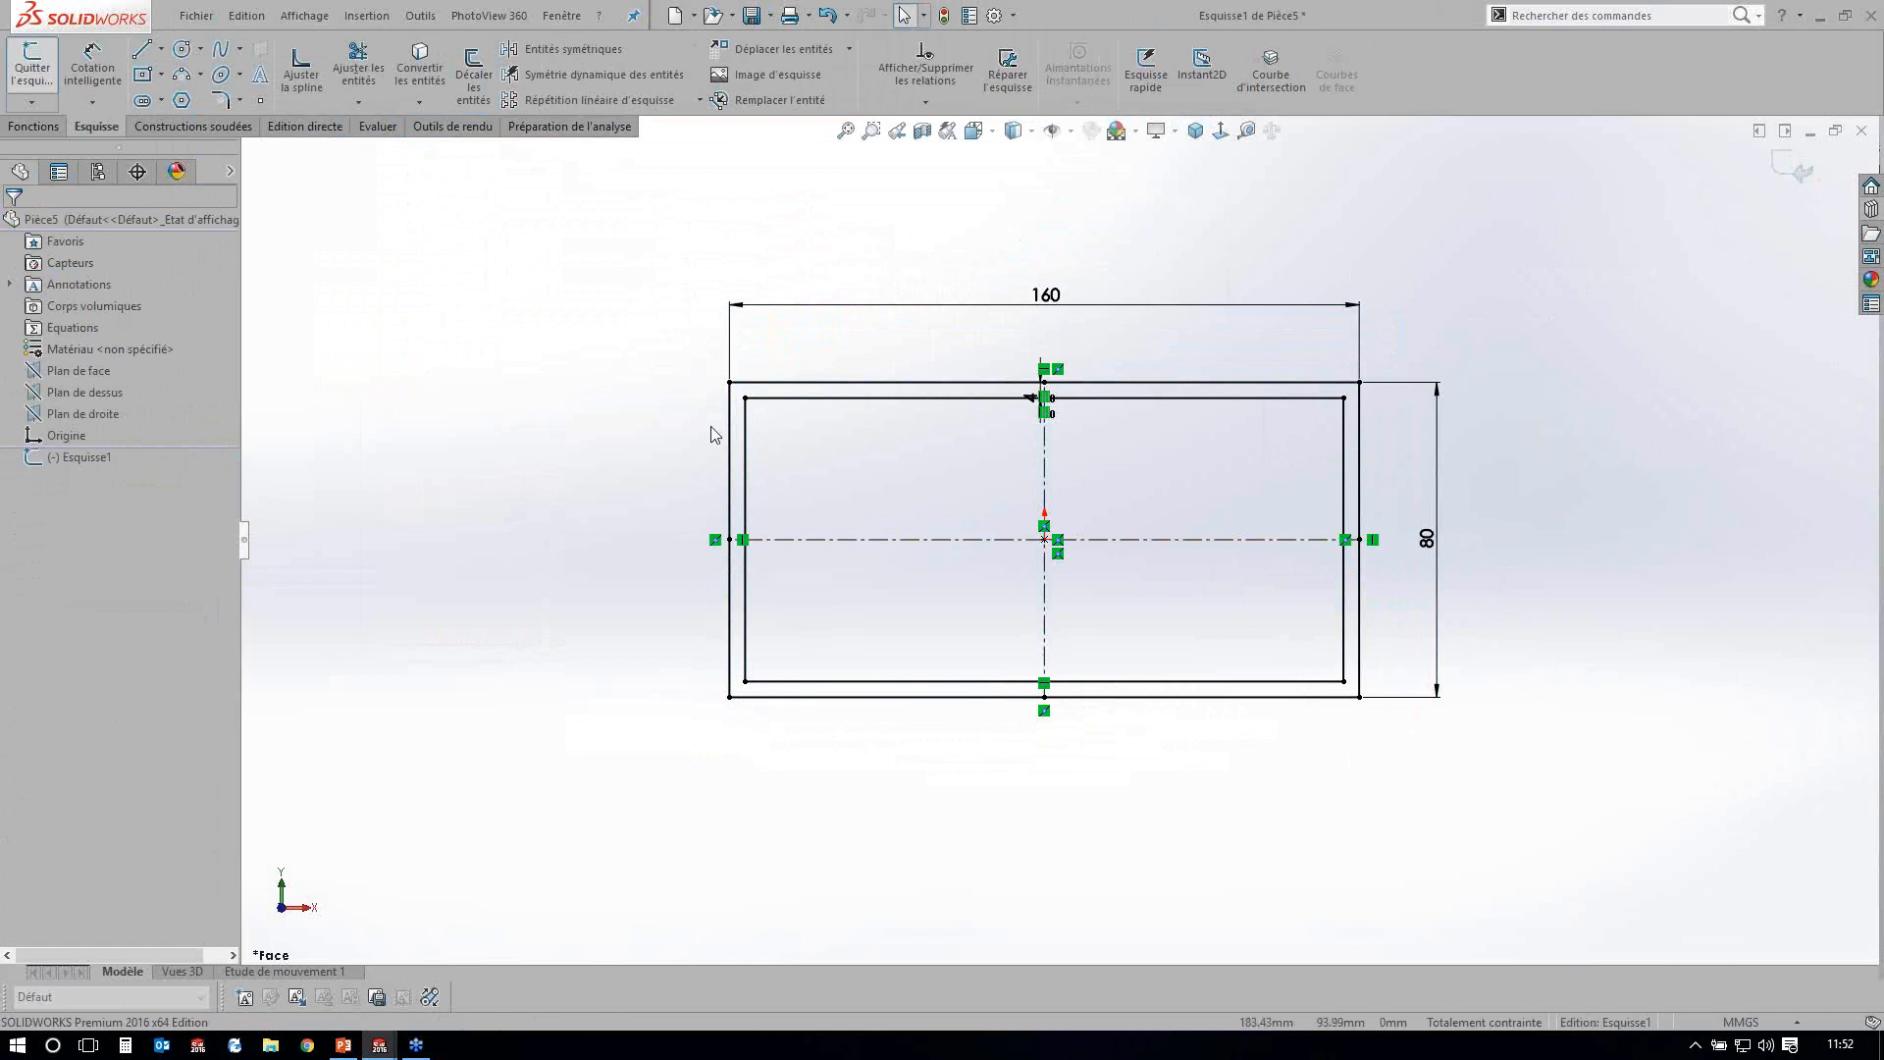
double_click(594, 510)
click(594, 510)
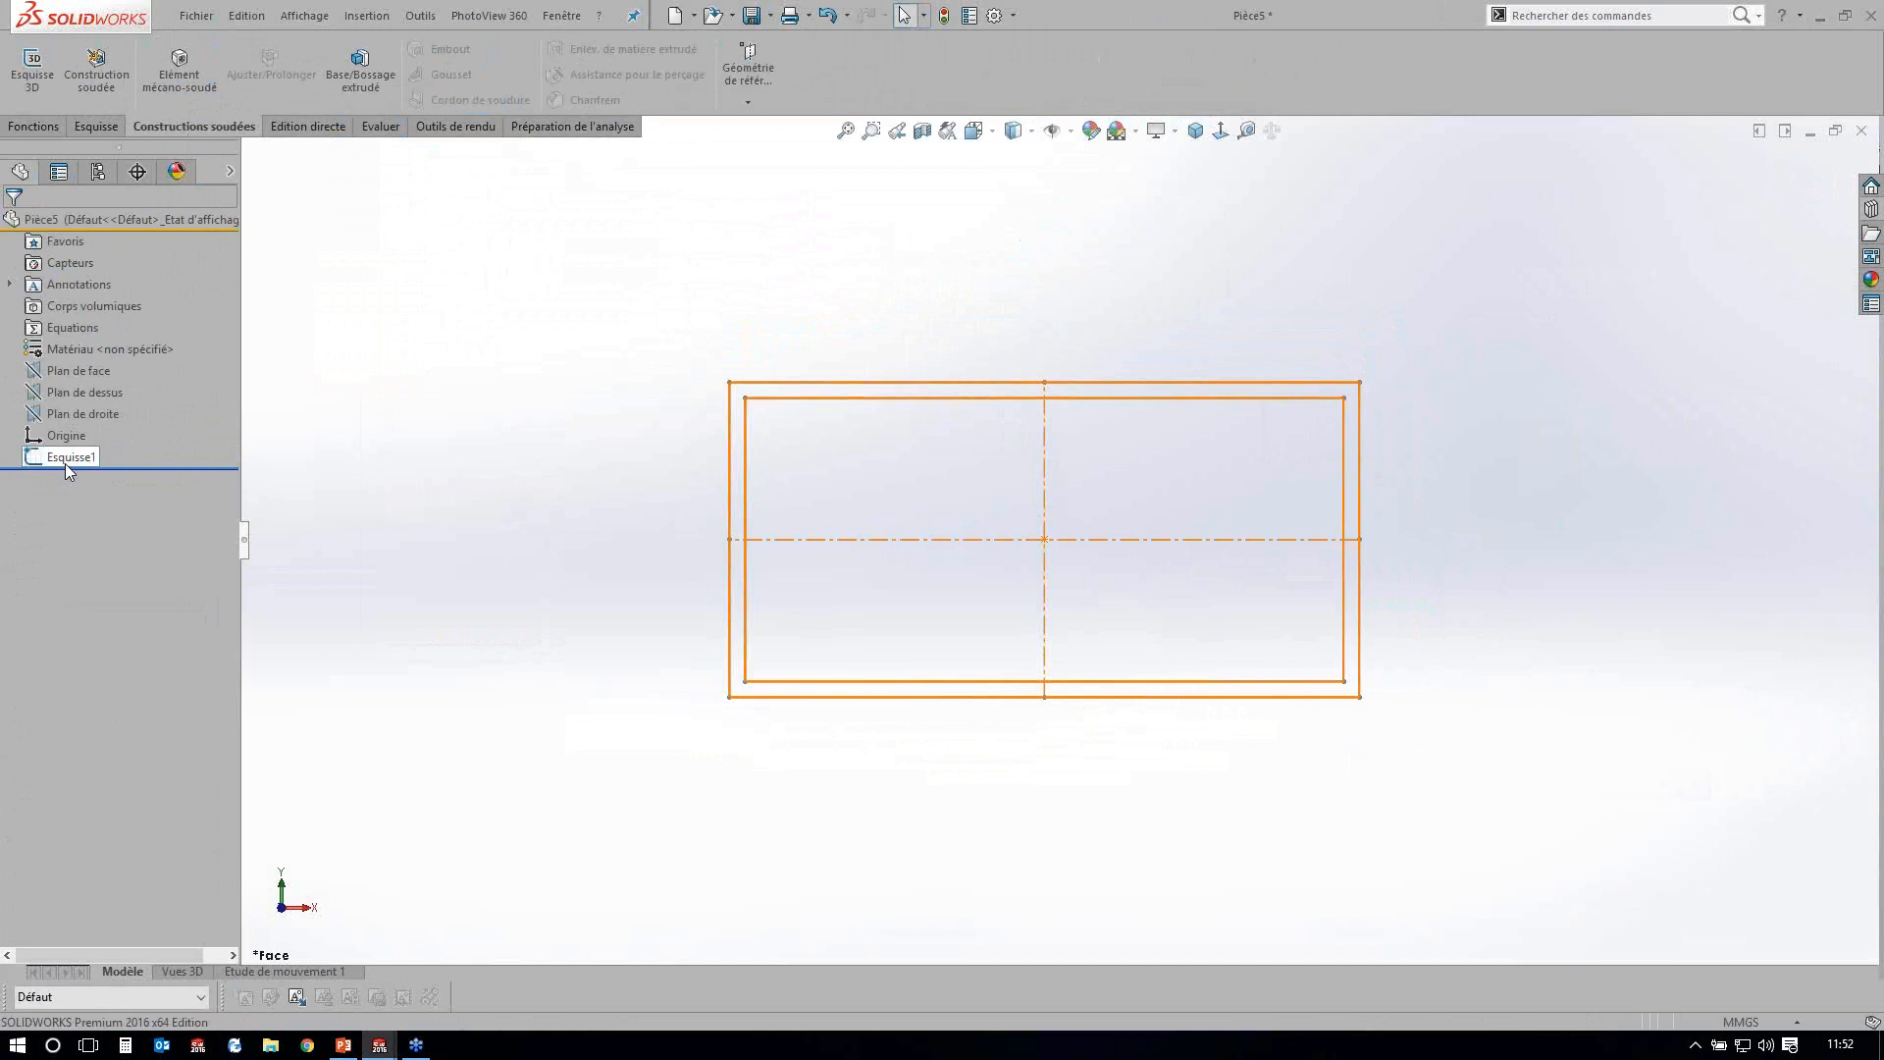
Open the configuration table for the tube profile sketch and rename the default configuration to 160X80X4.
right_click(65, 463)
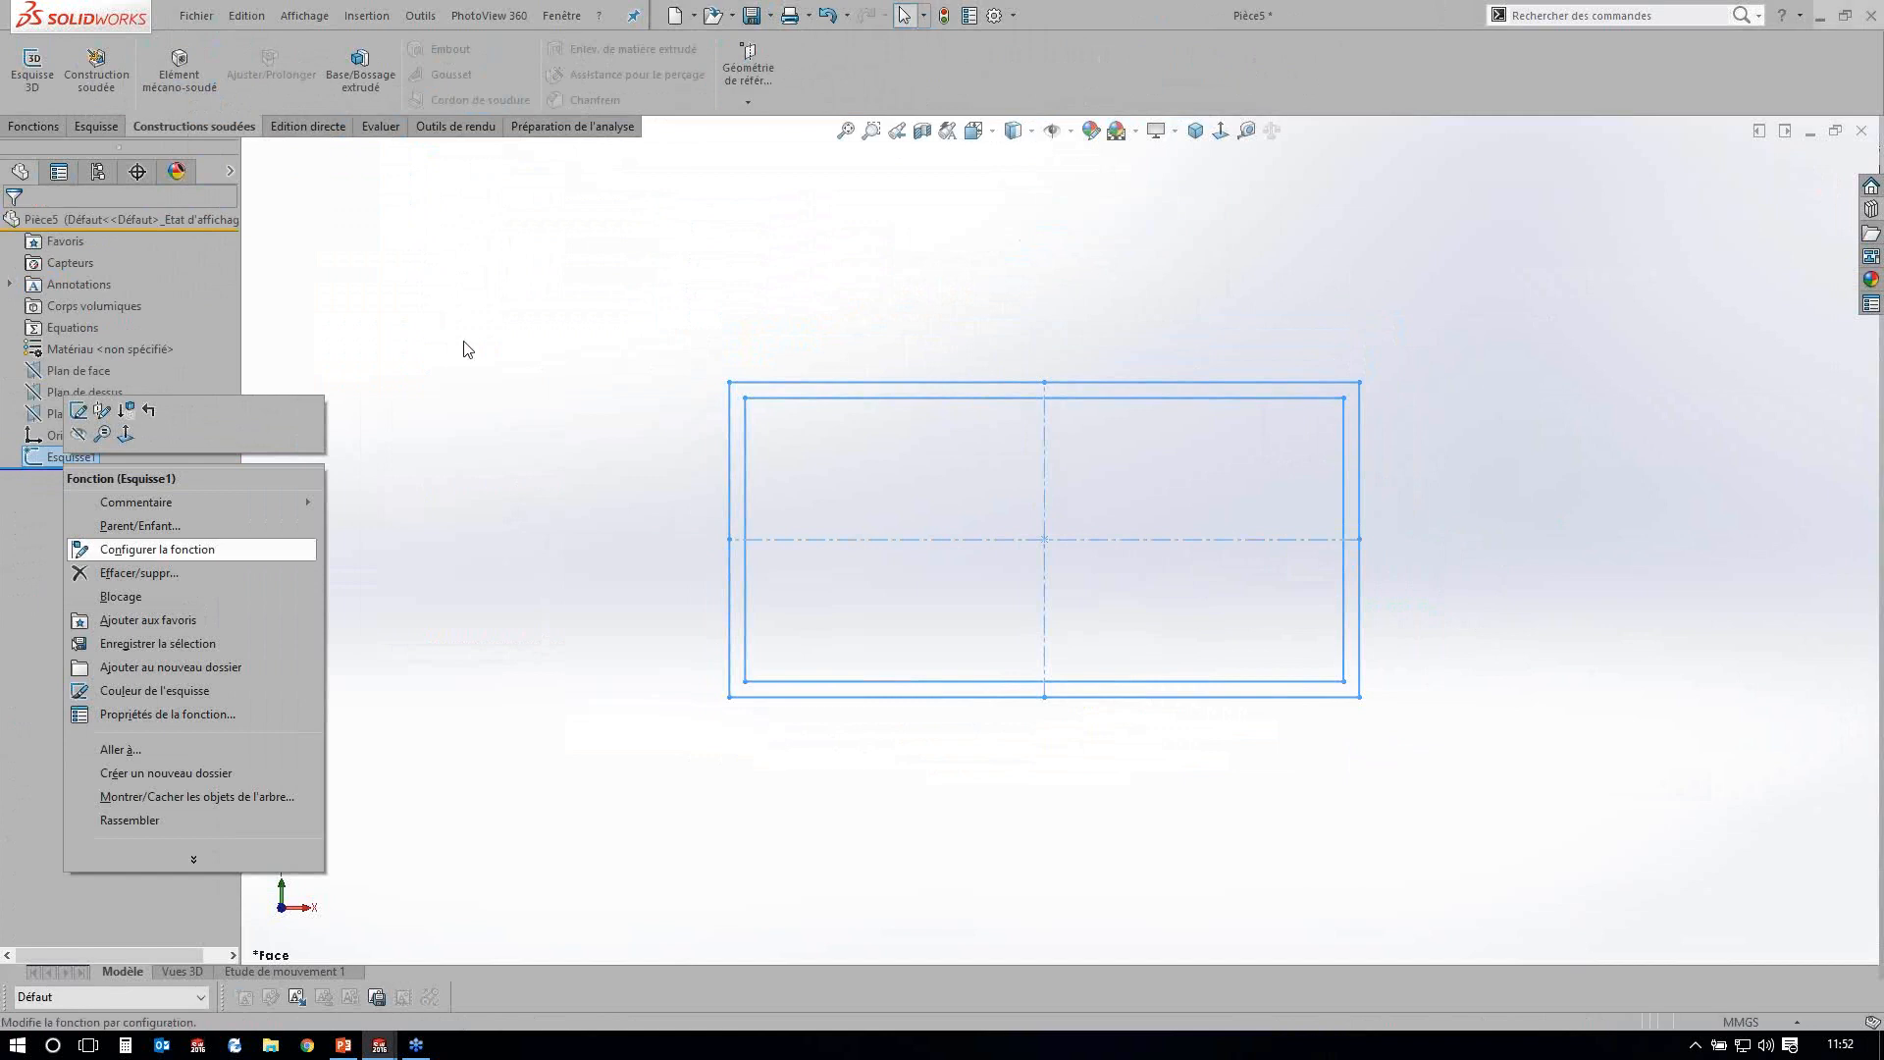
key(Return)
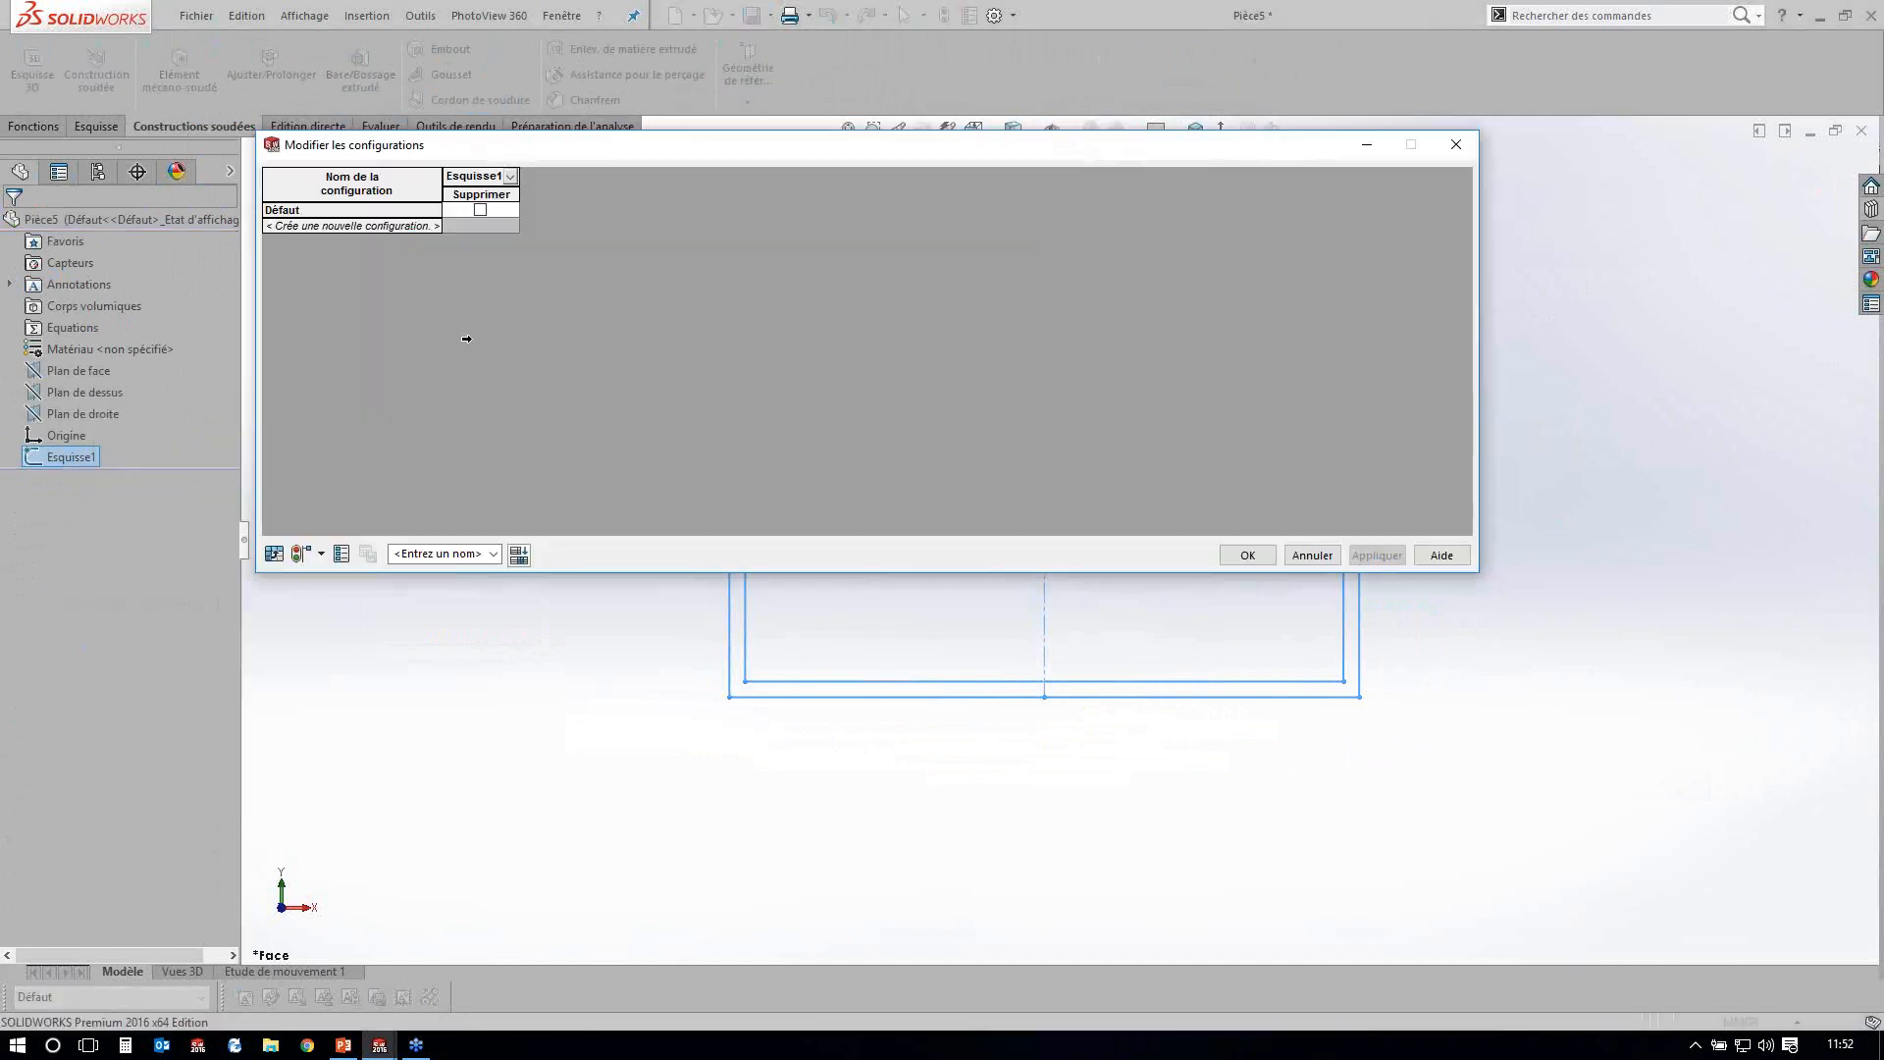
right_click(319, 210)
click(340, 222)
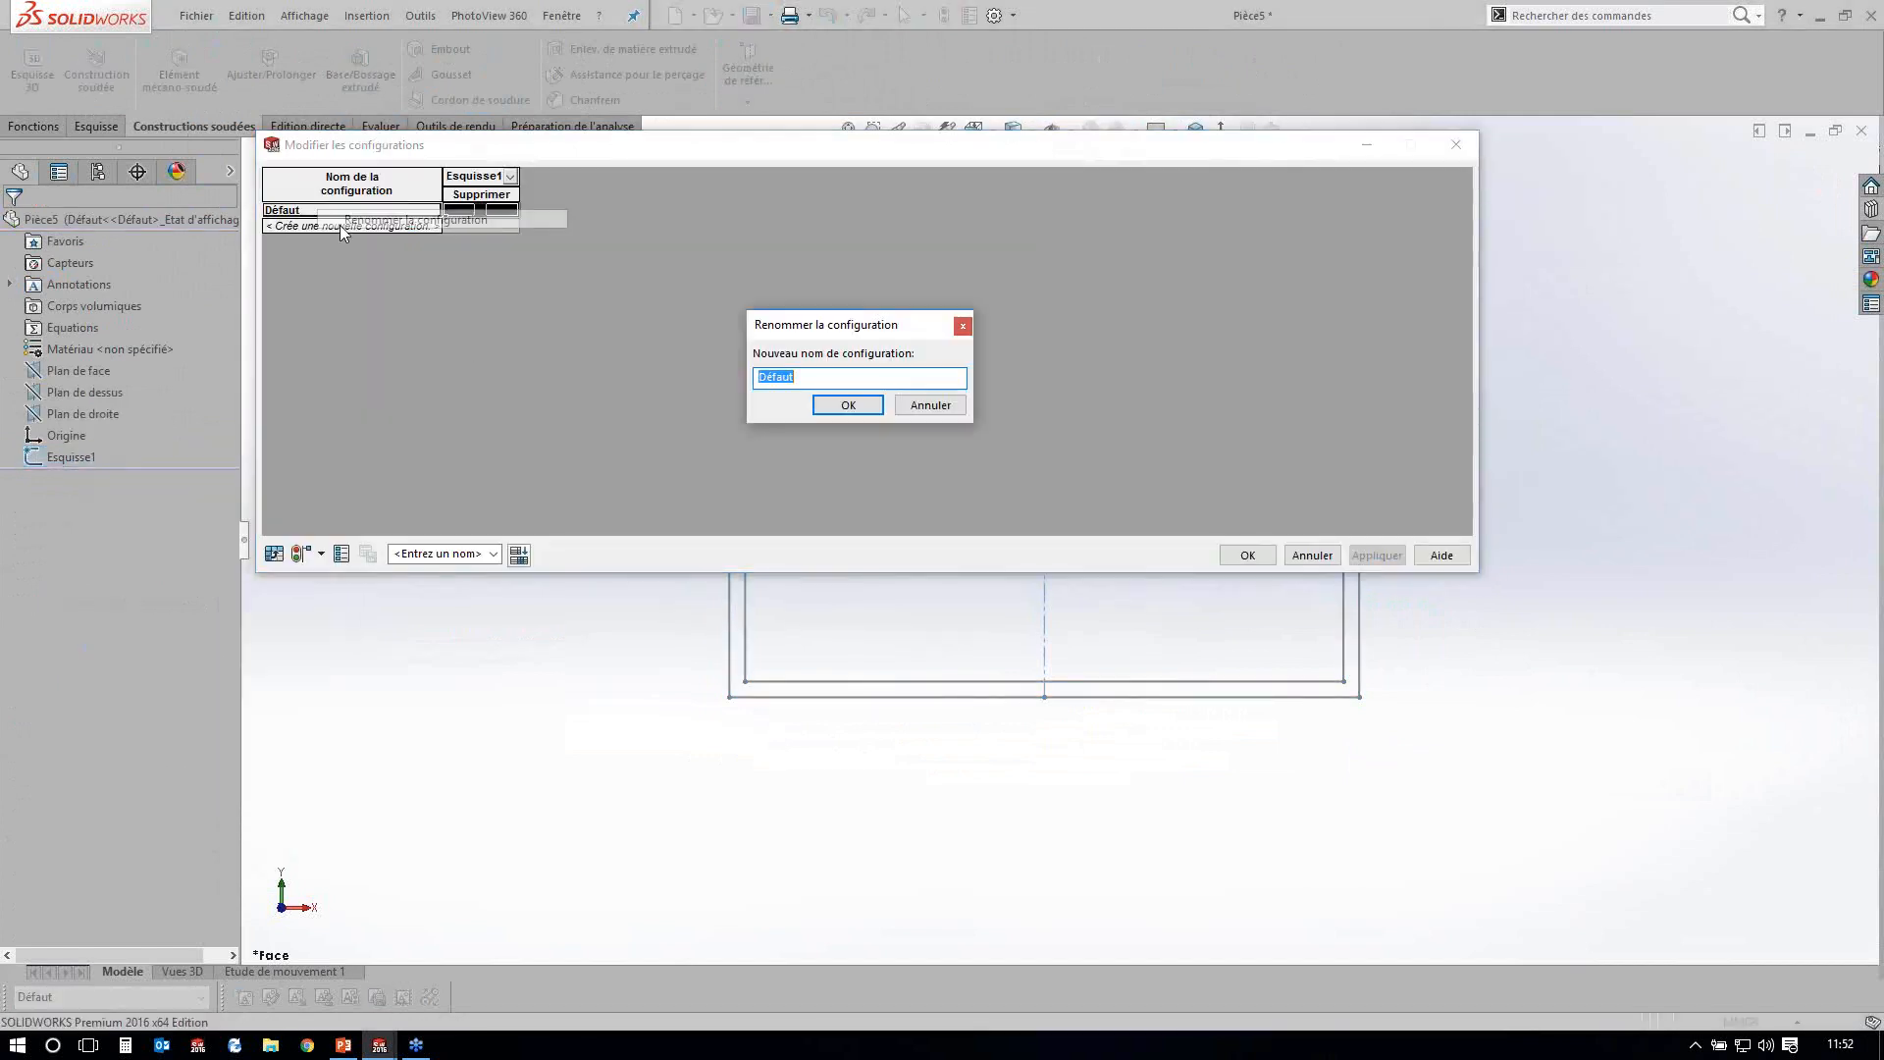
text(160X)
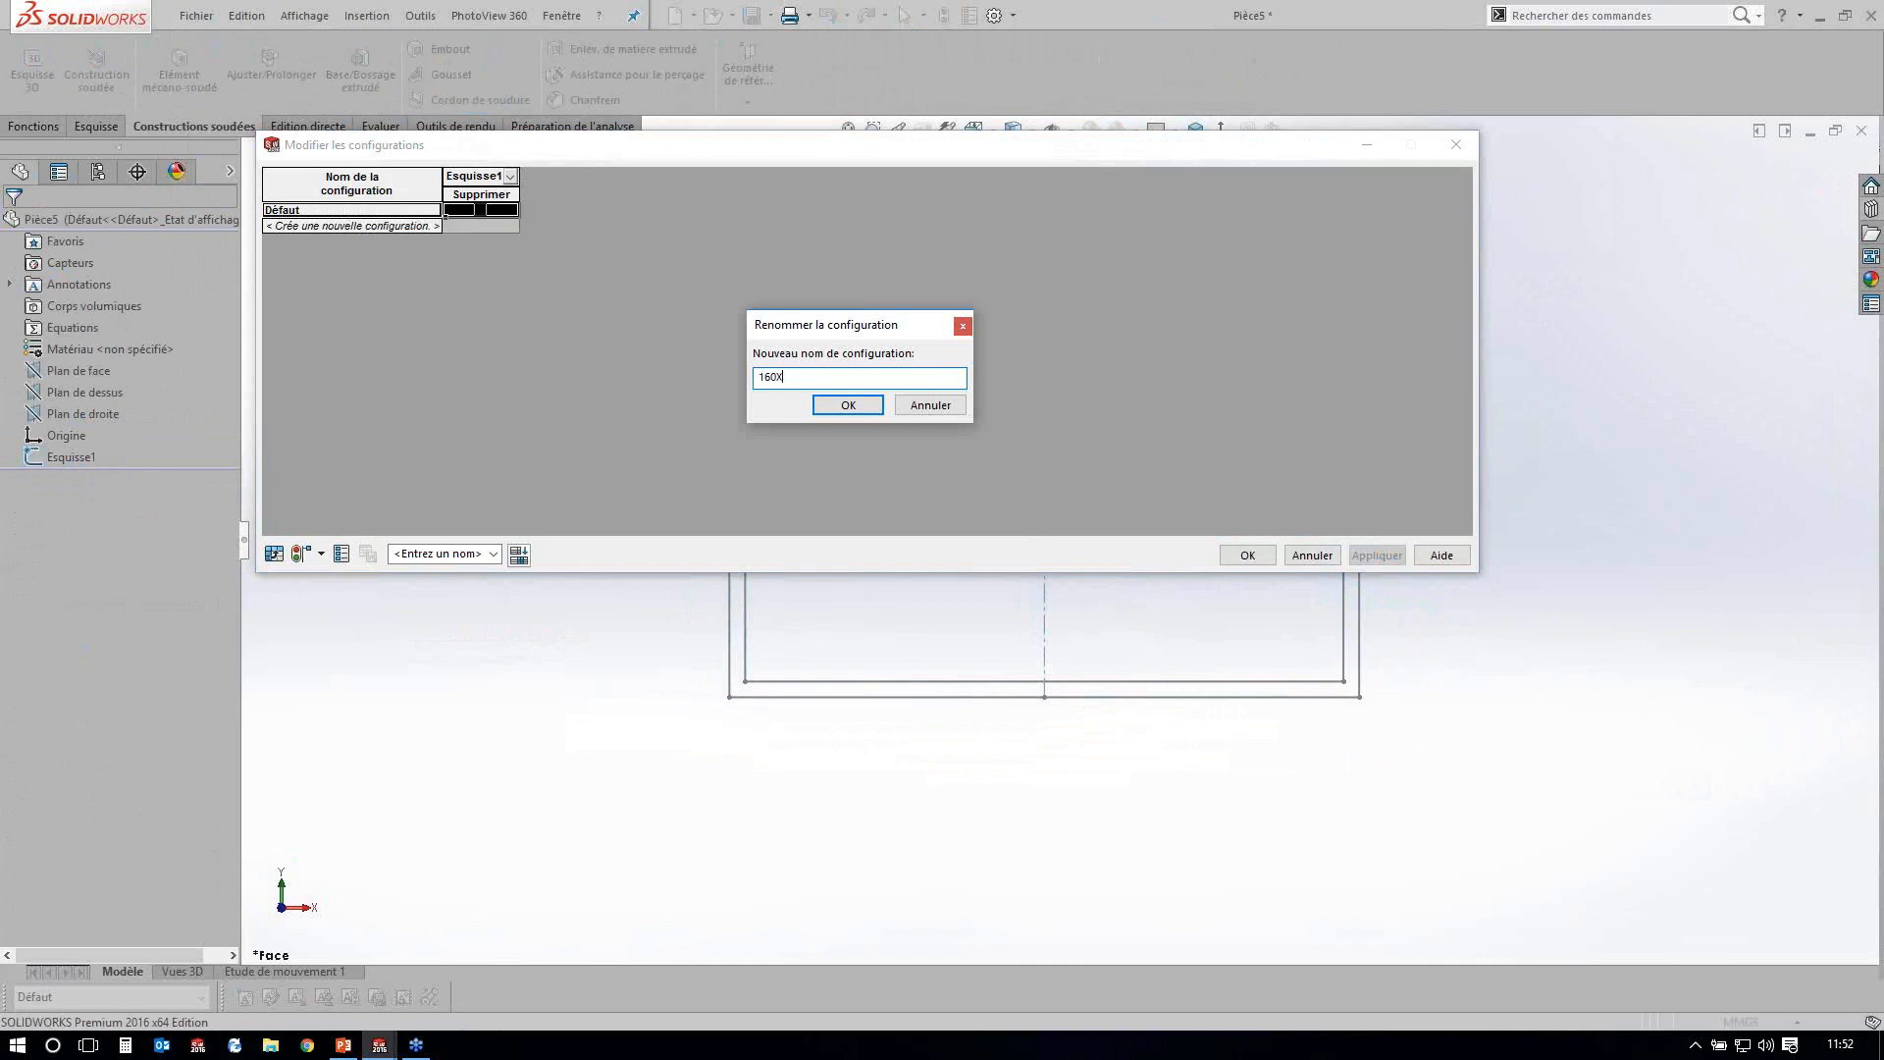
text(80X4)
key(Return)
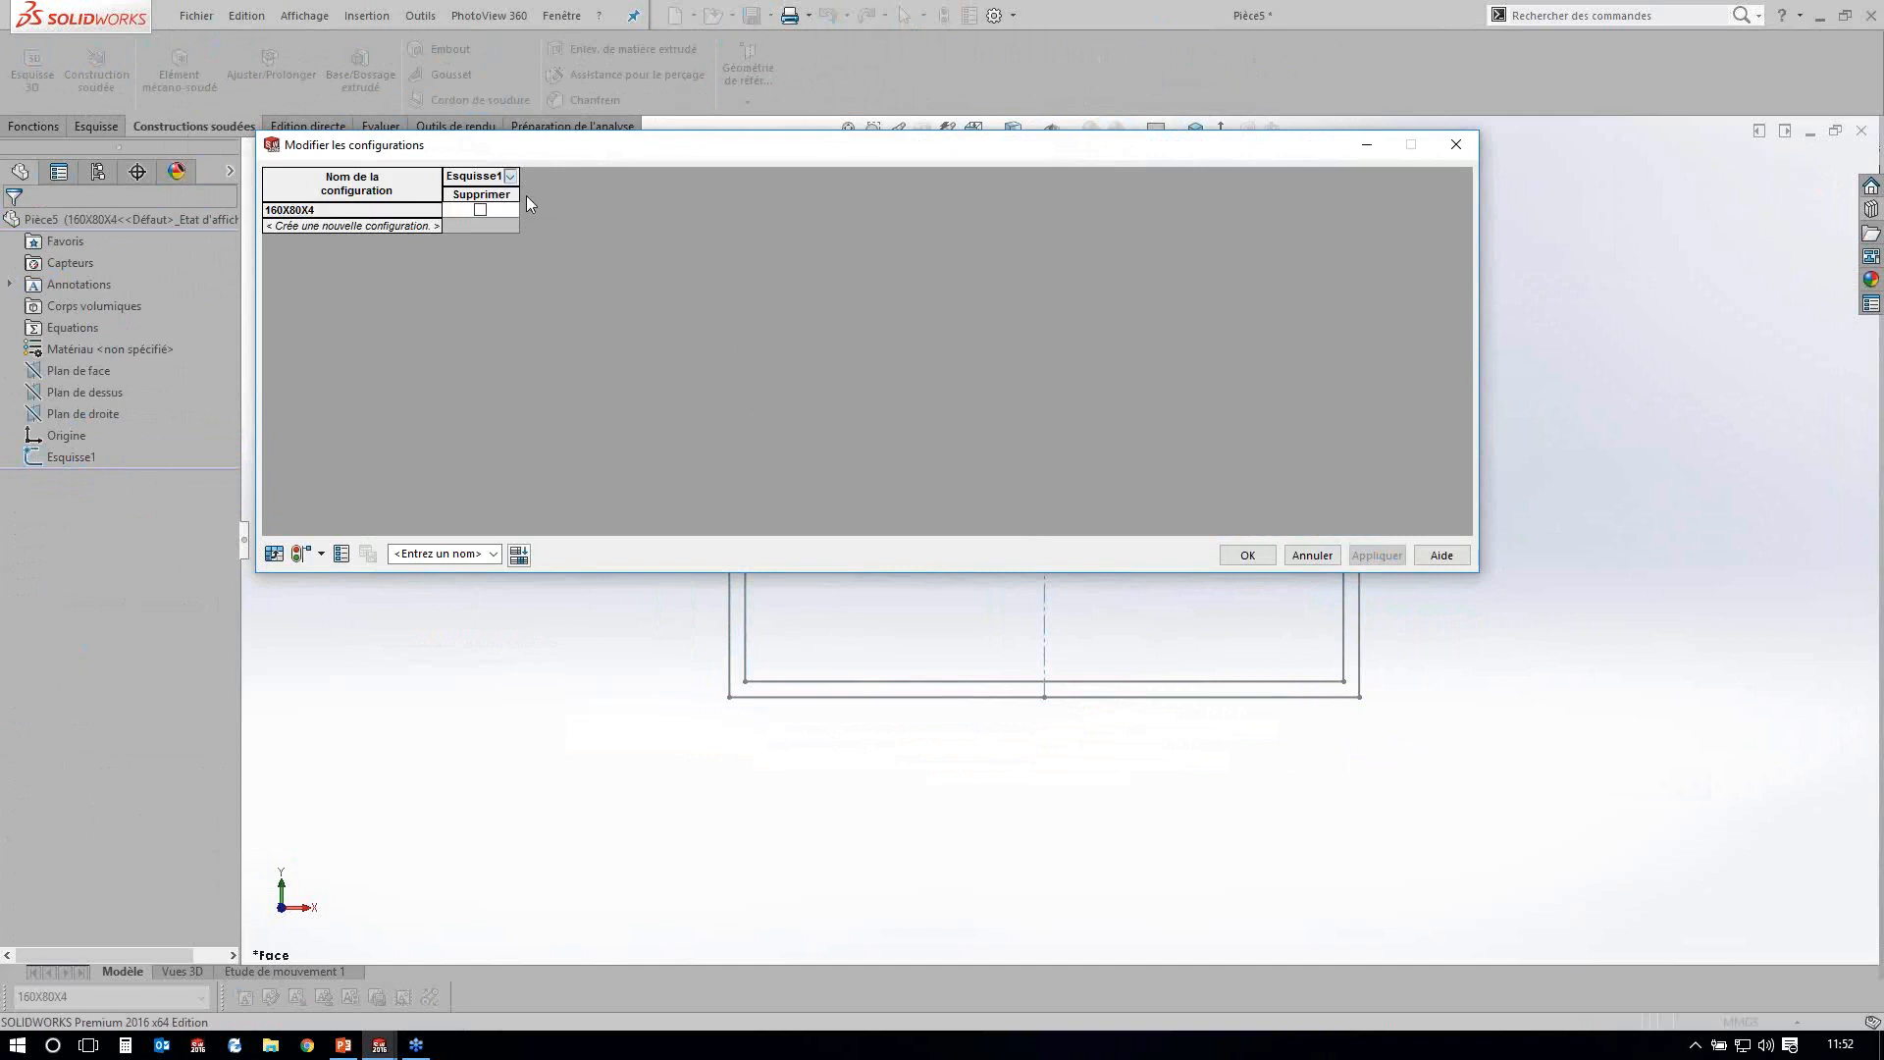
Include the sketch dimensions D1, D2 and D3 in the configuration table and remove the Supprimer column.
click(516, 338)
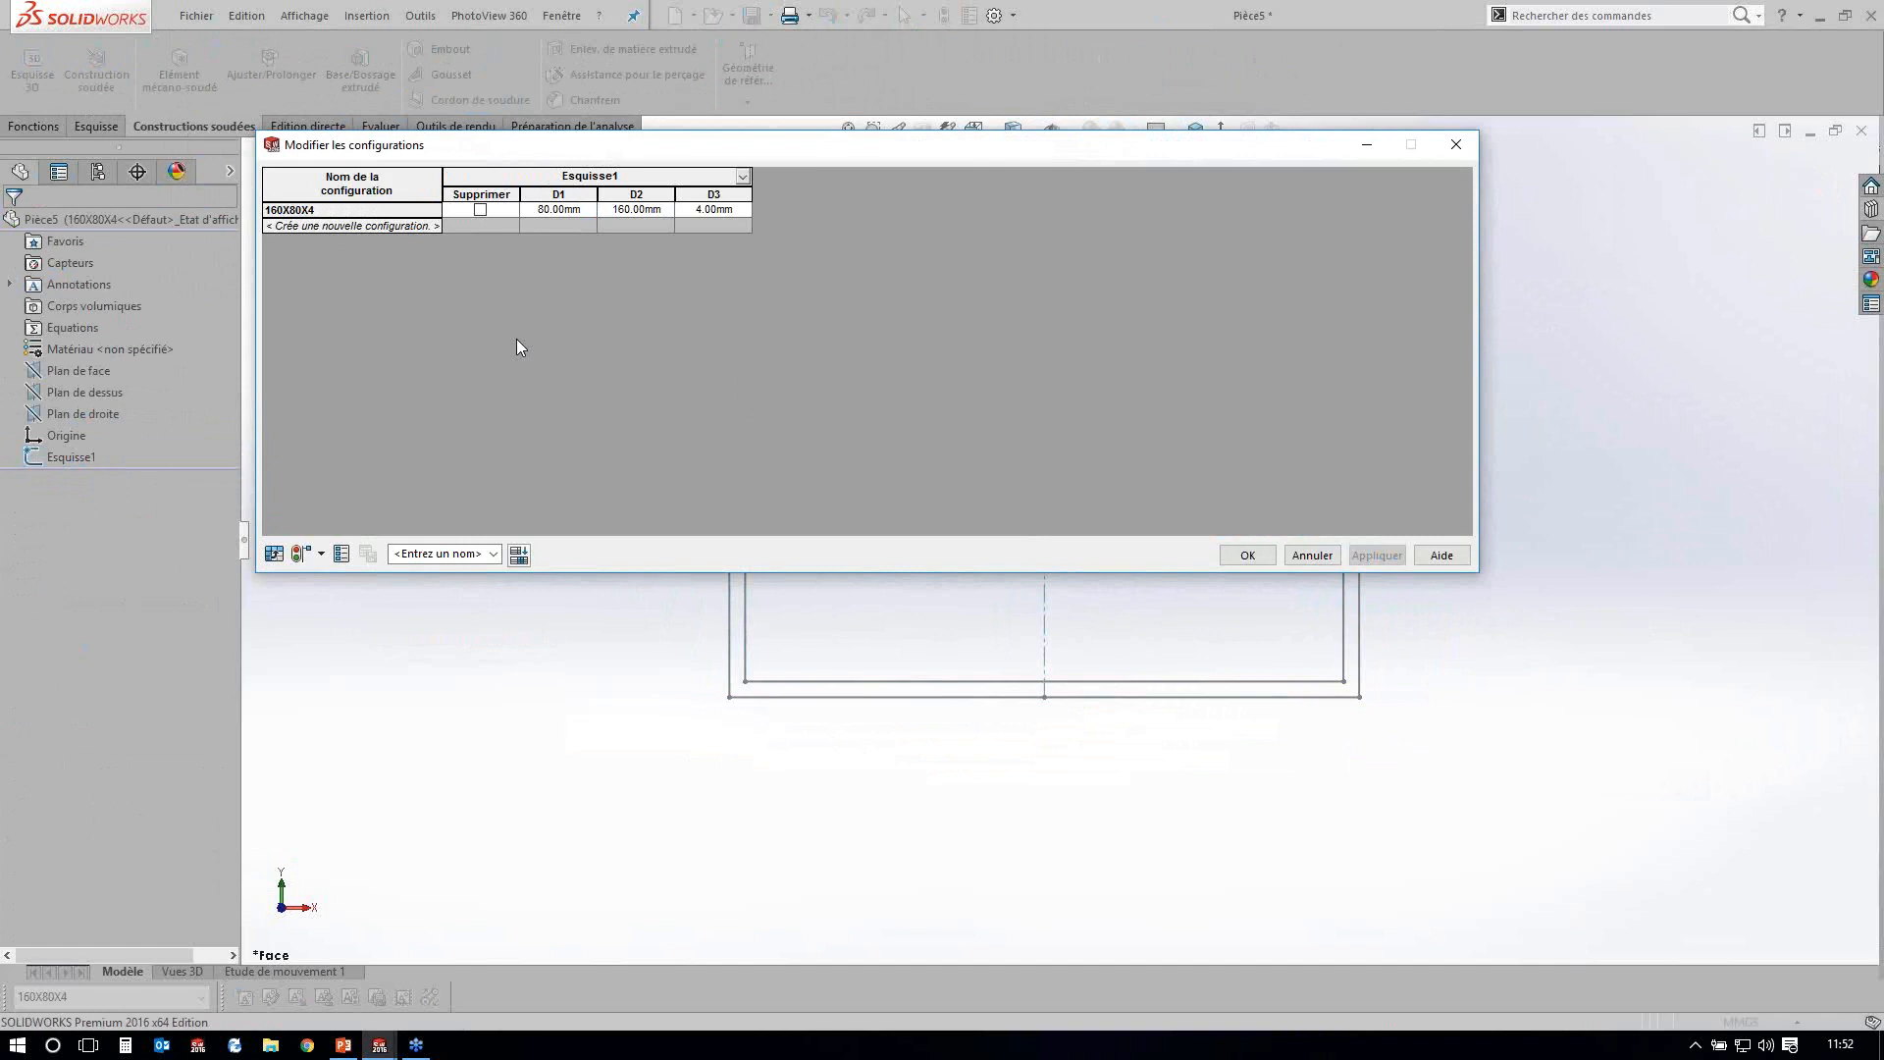
right_click(494, 197)
click(499, 201)
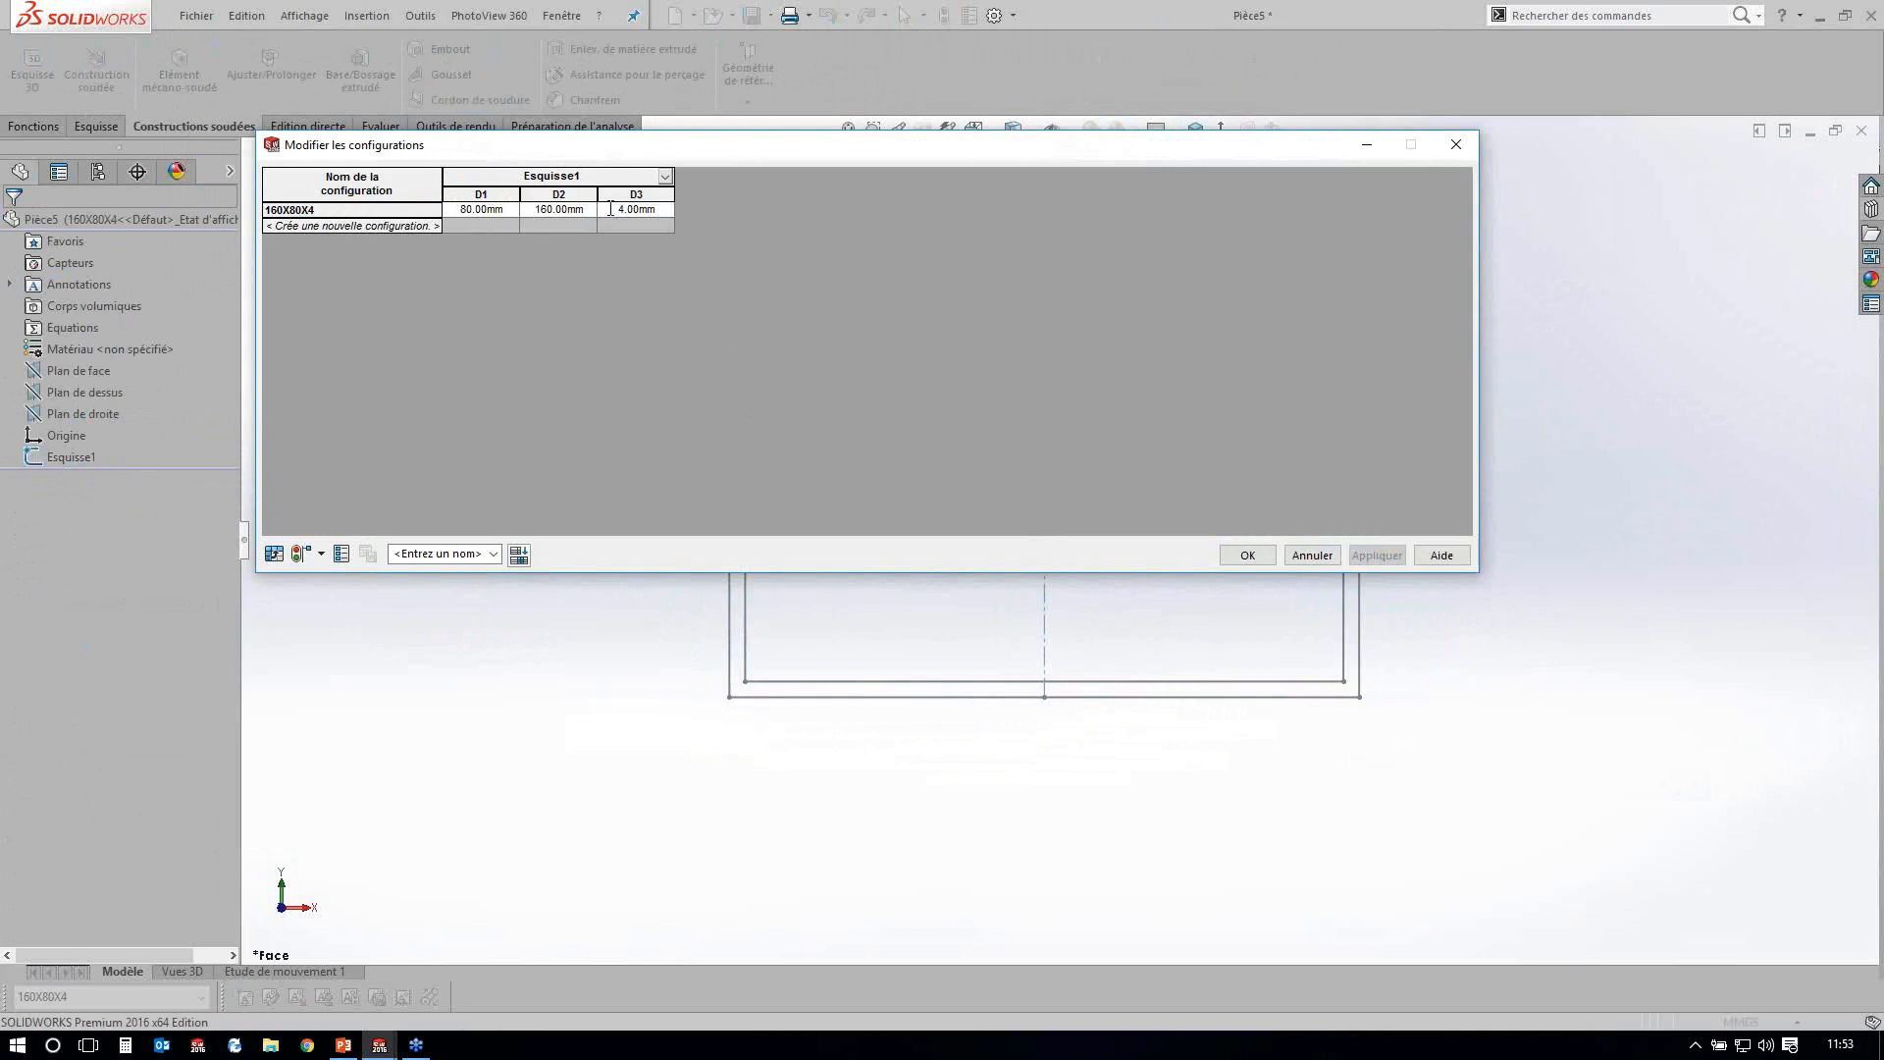
Add a configuration named 160X80X5 and set its D3 dimension to 5 mm.
click(311, 226)
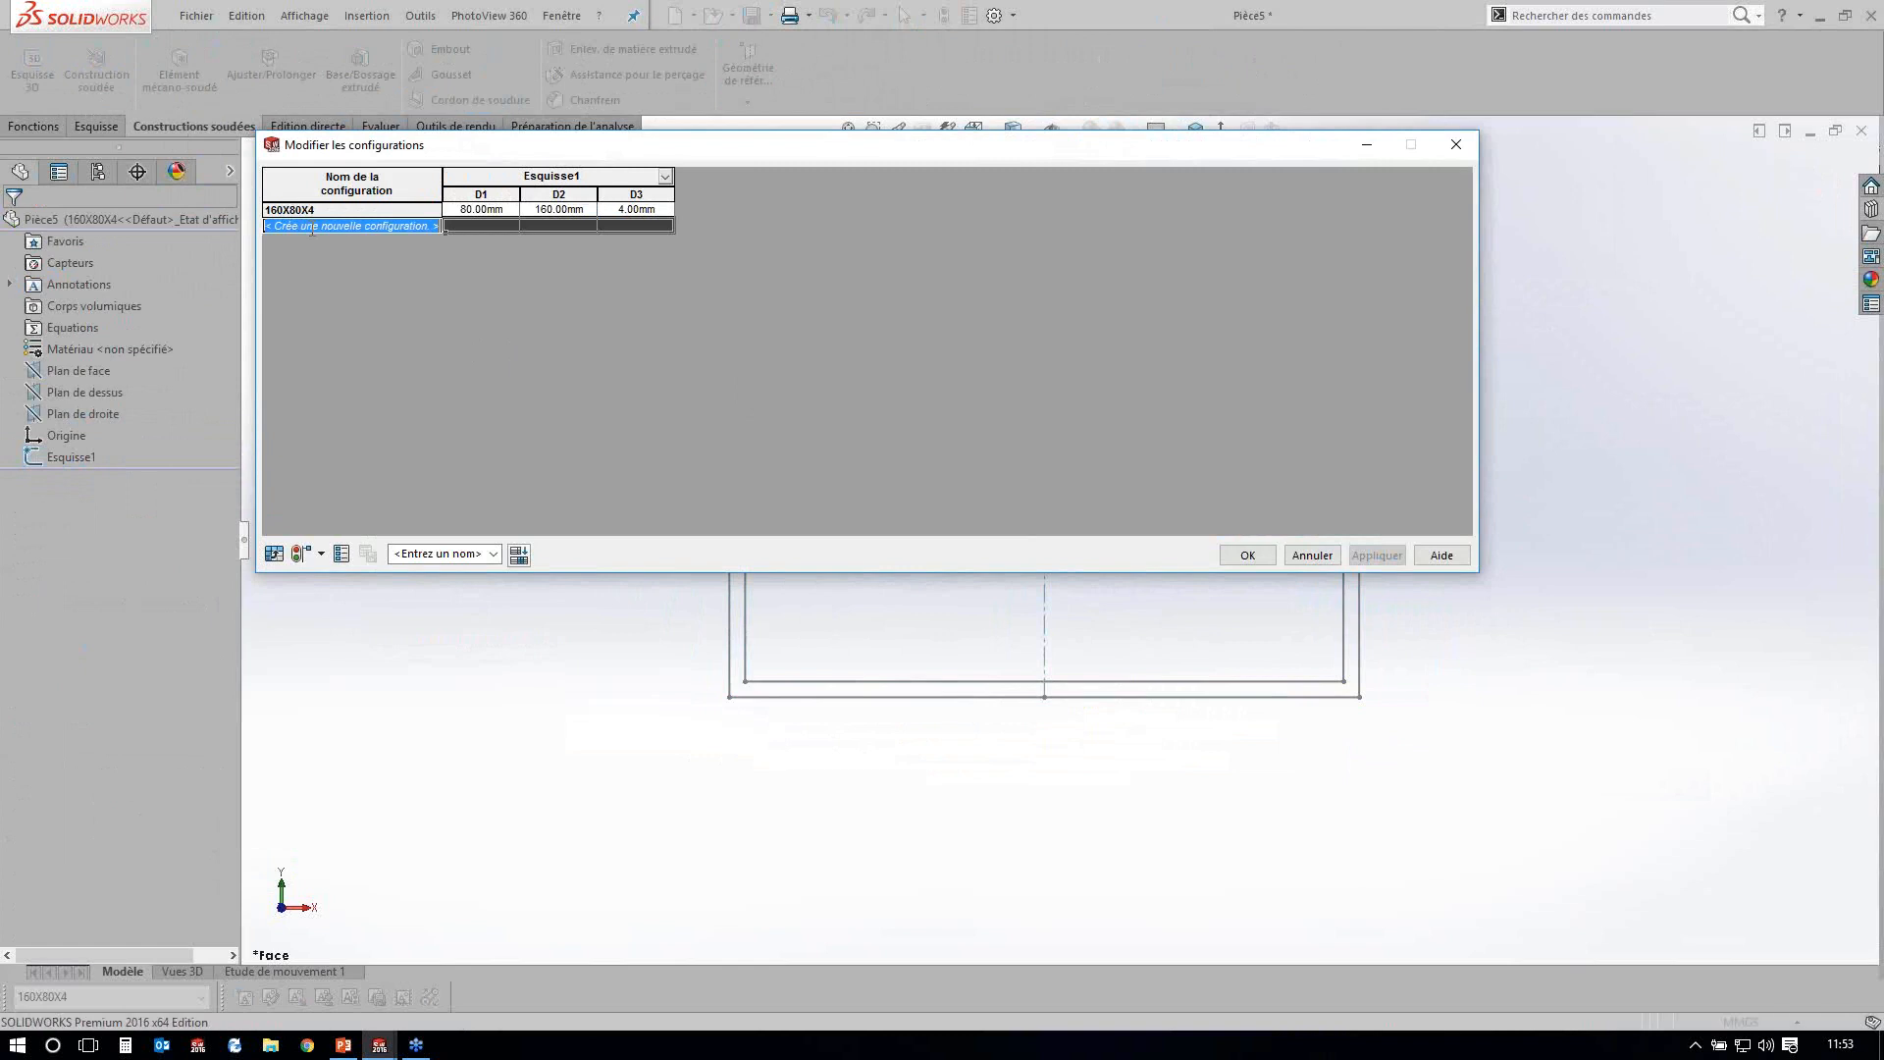
text(160X)
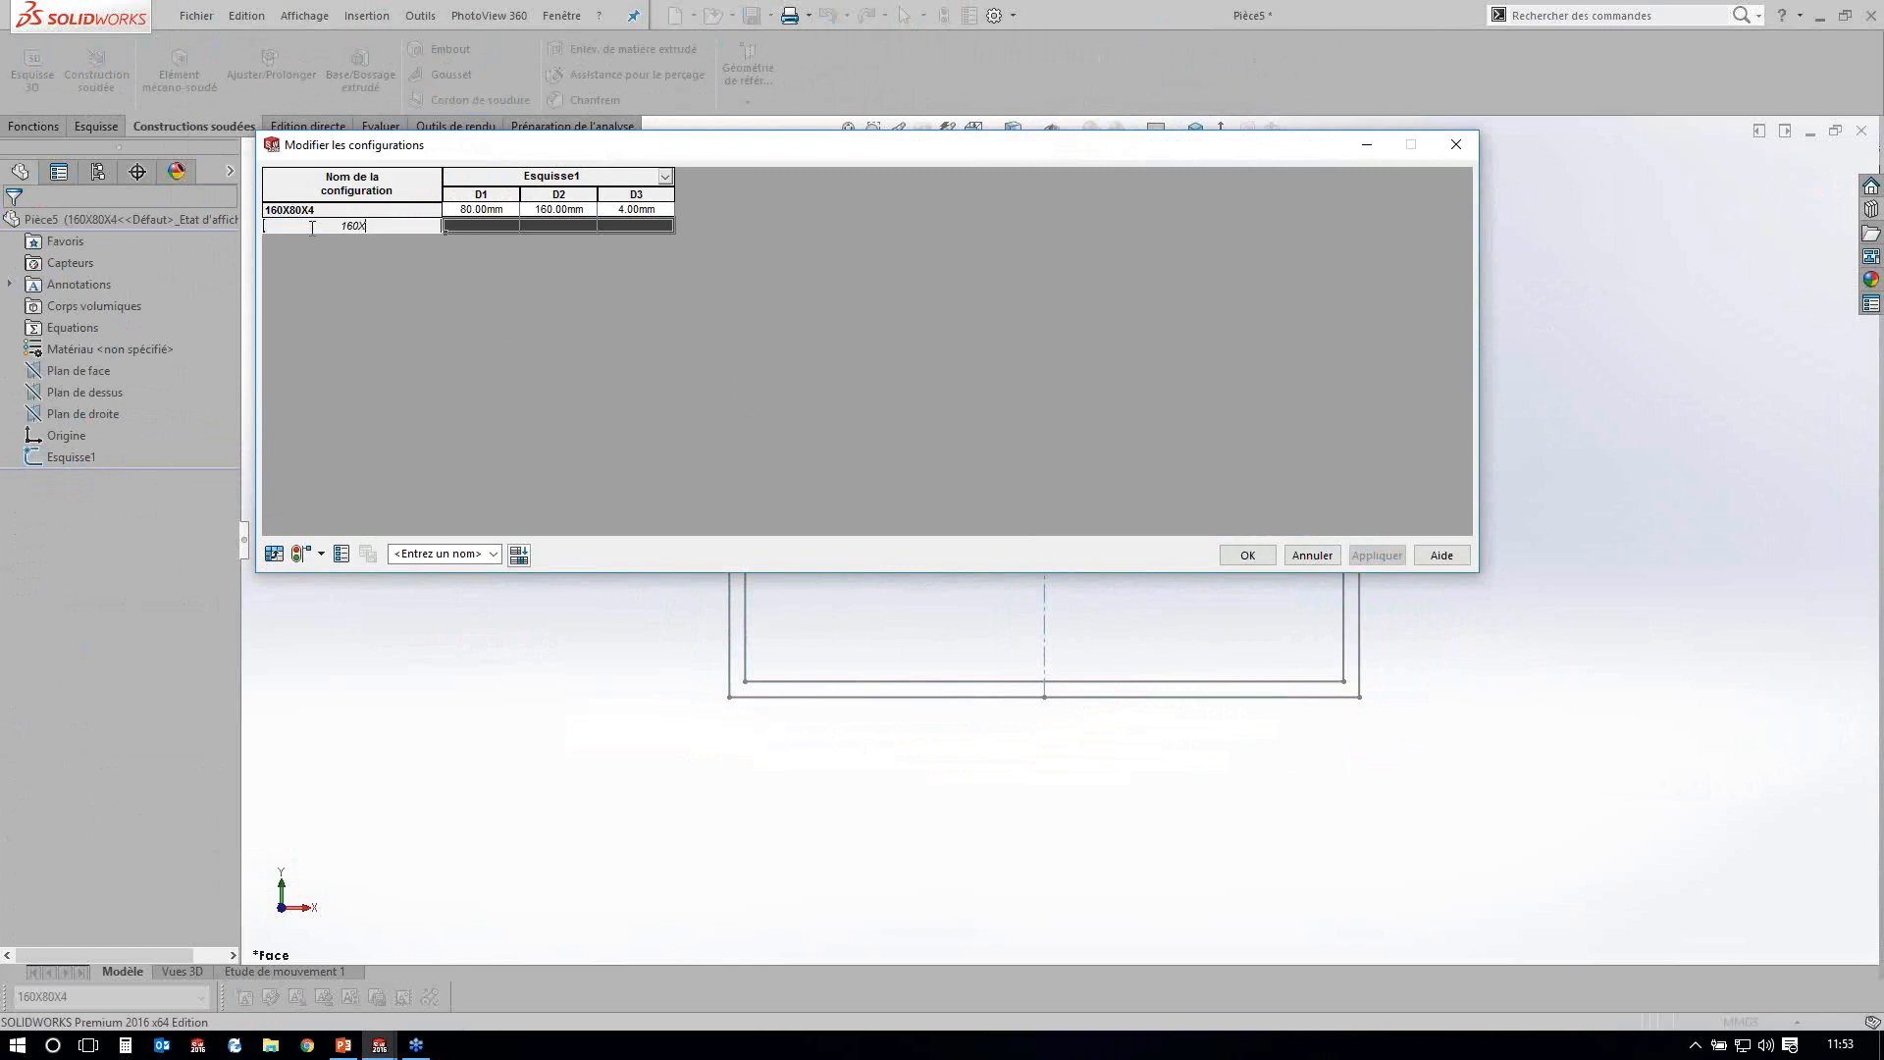
text(80X5)
key(Return)
click(658, 224)
text(5)
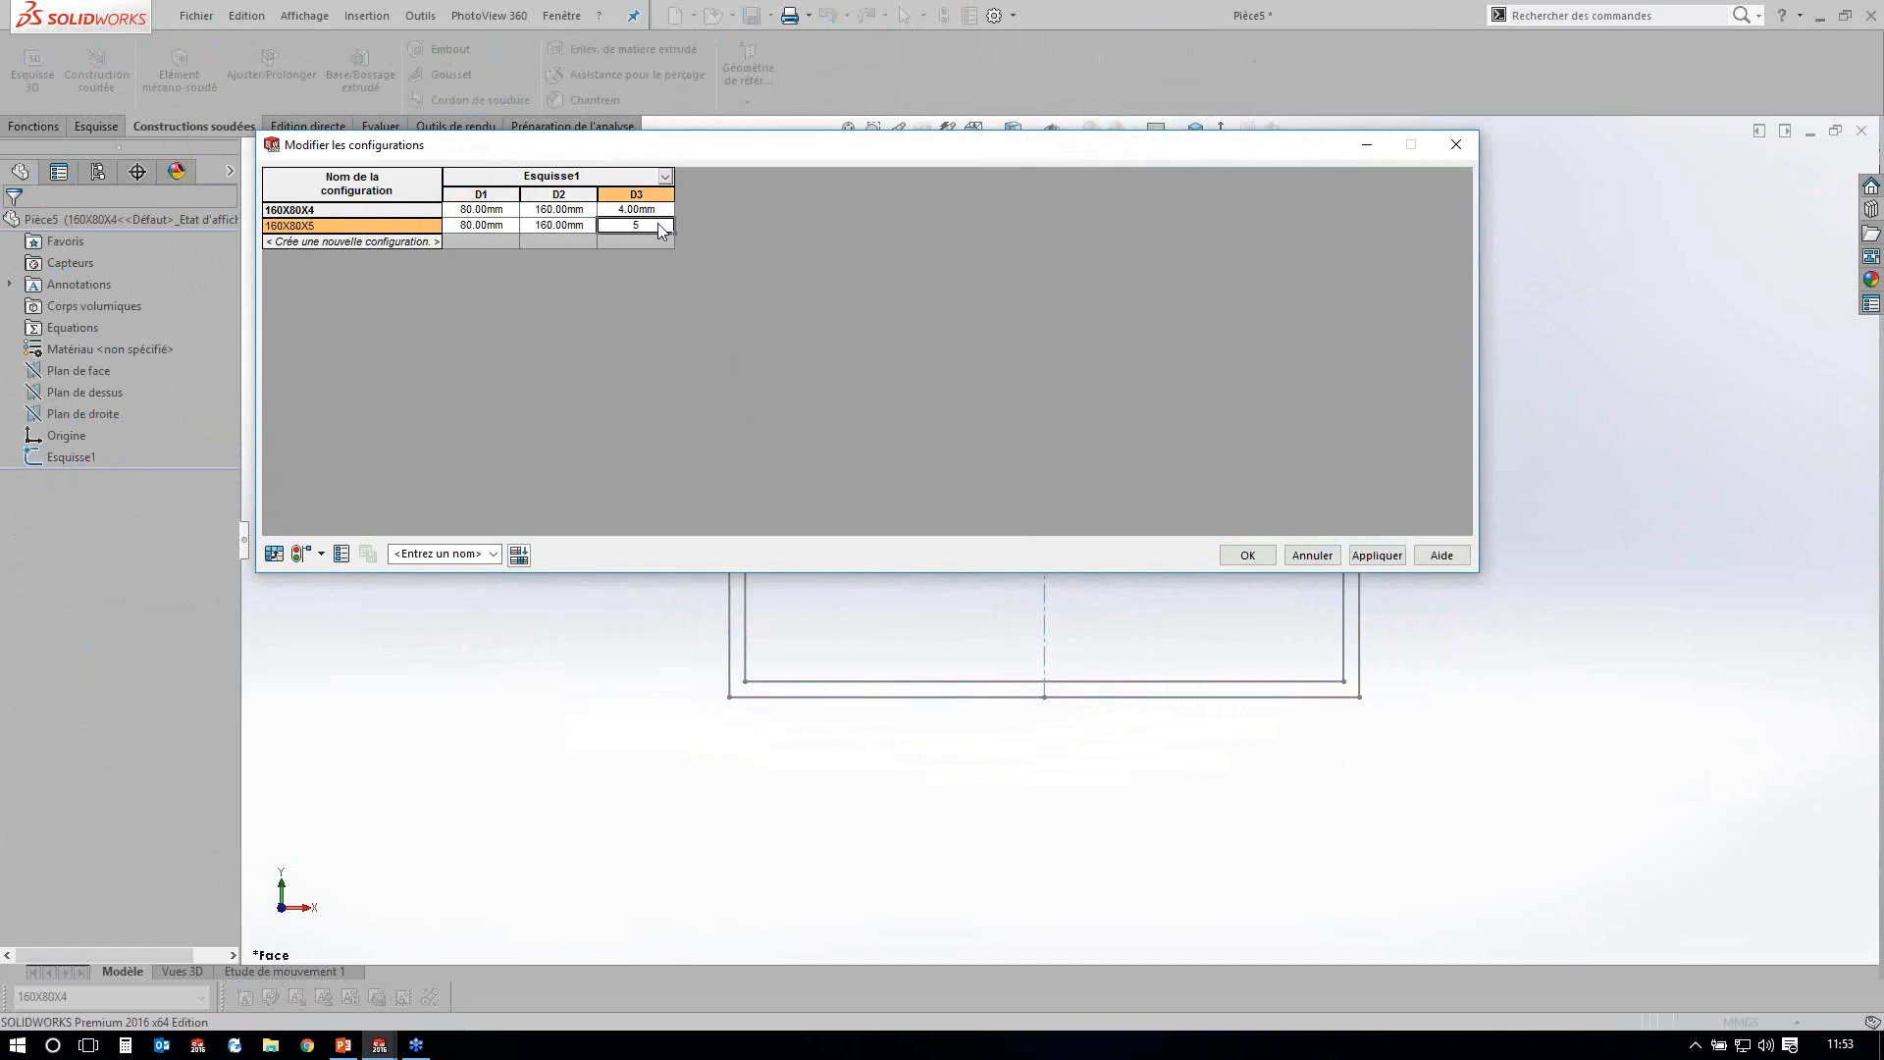
click(590, 404)
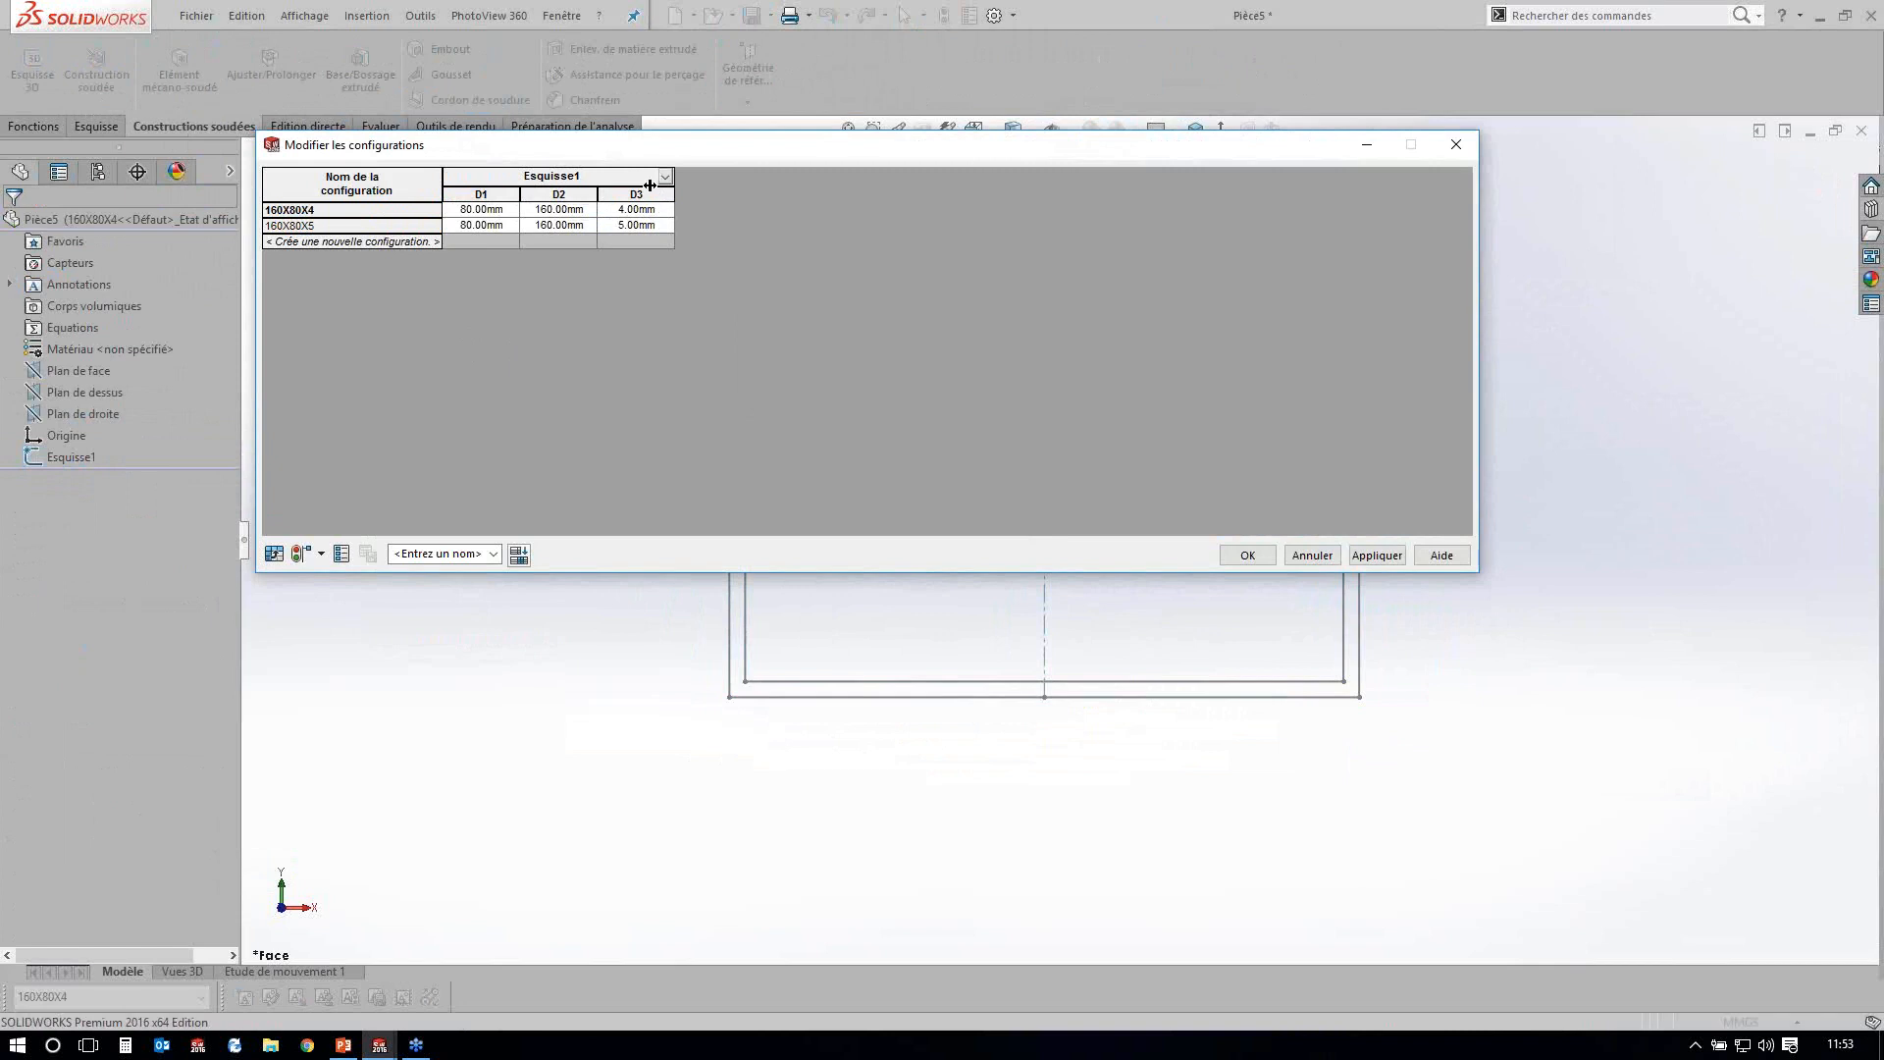
Show the custom properties in the configuration table and add a property named Description.
click(342, 555)
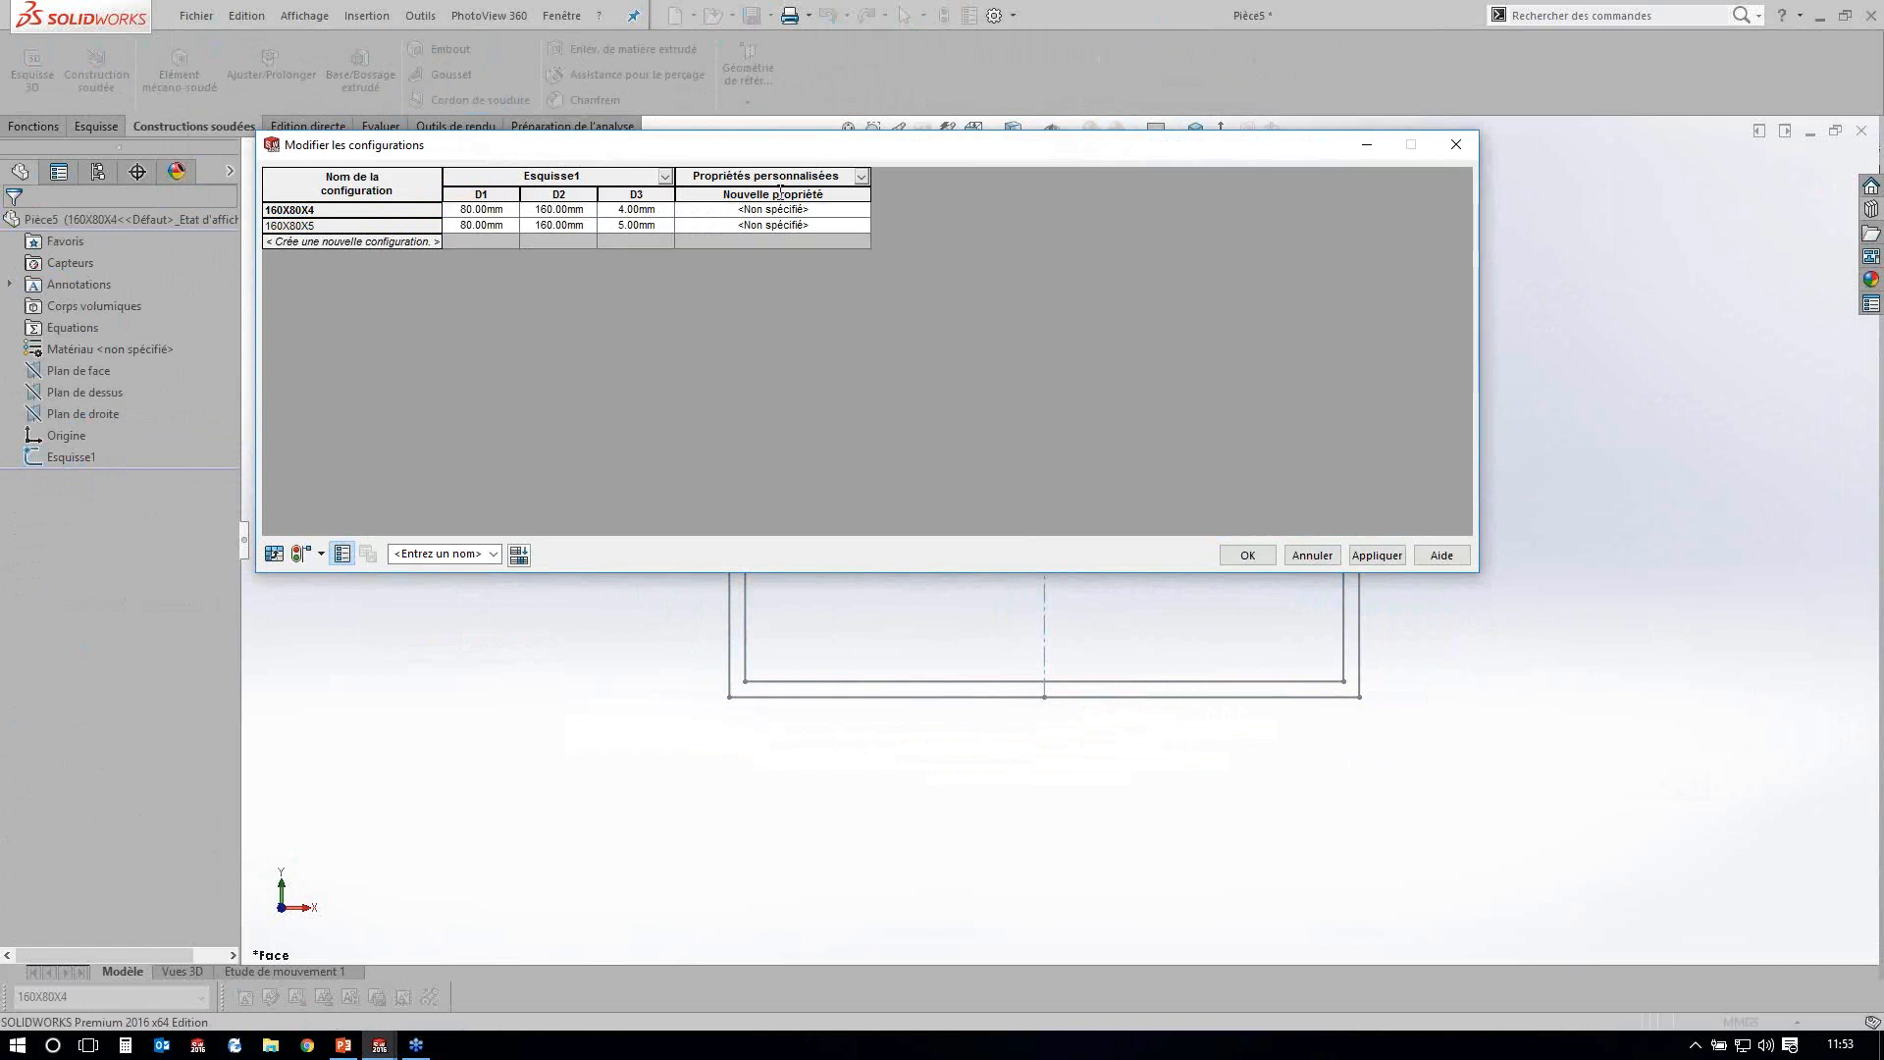
click(780, 194)
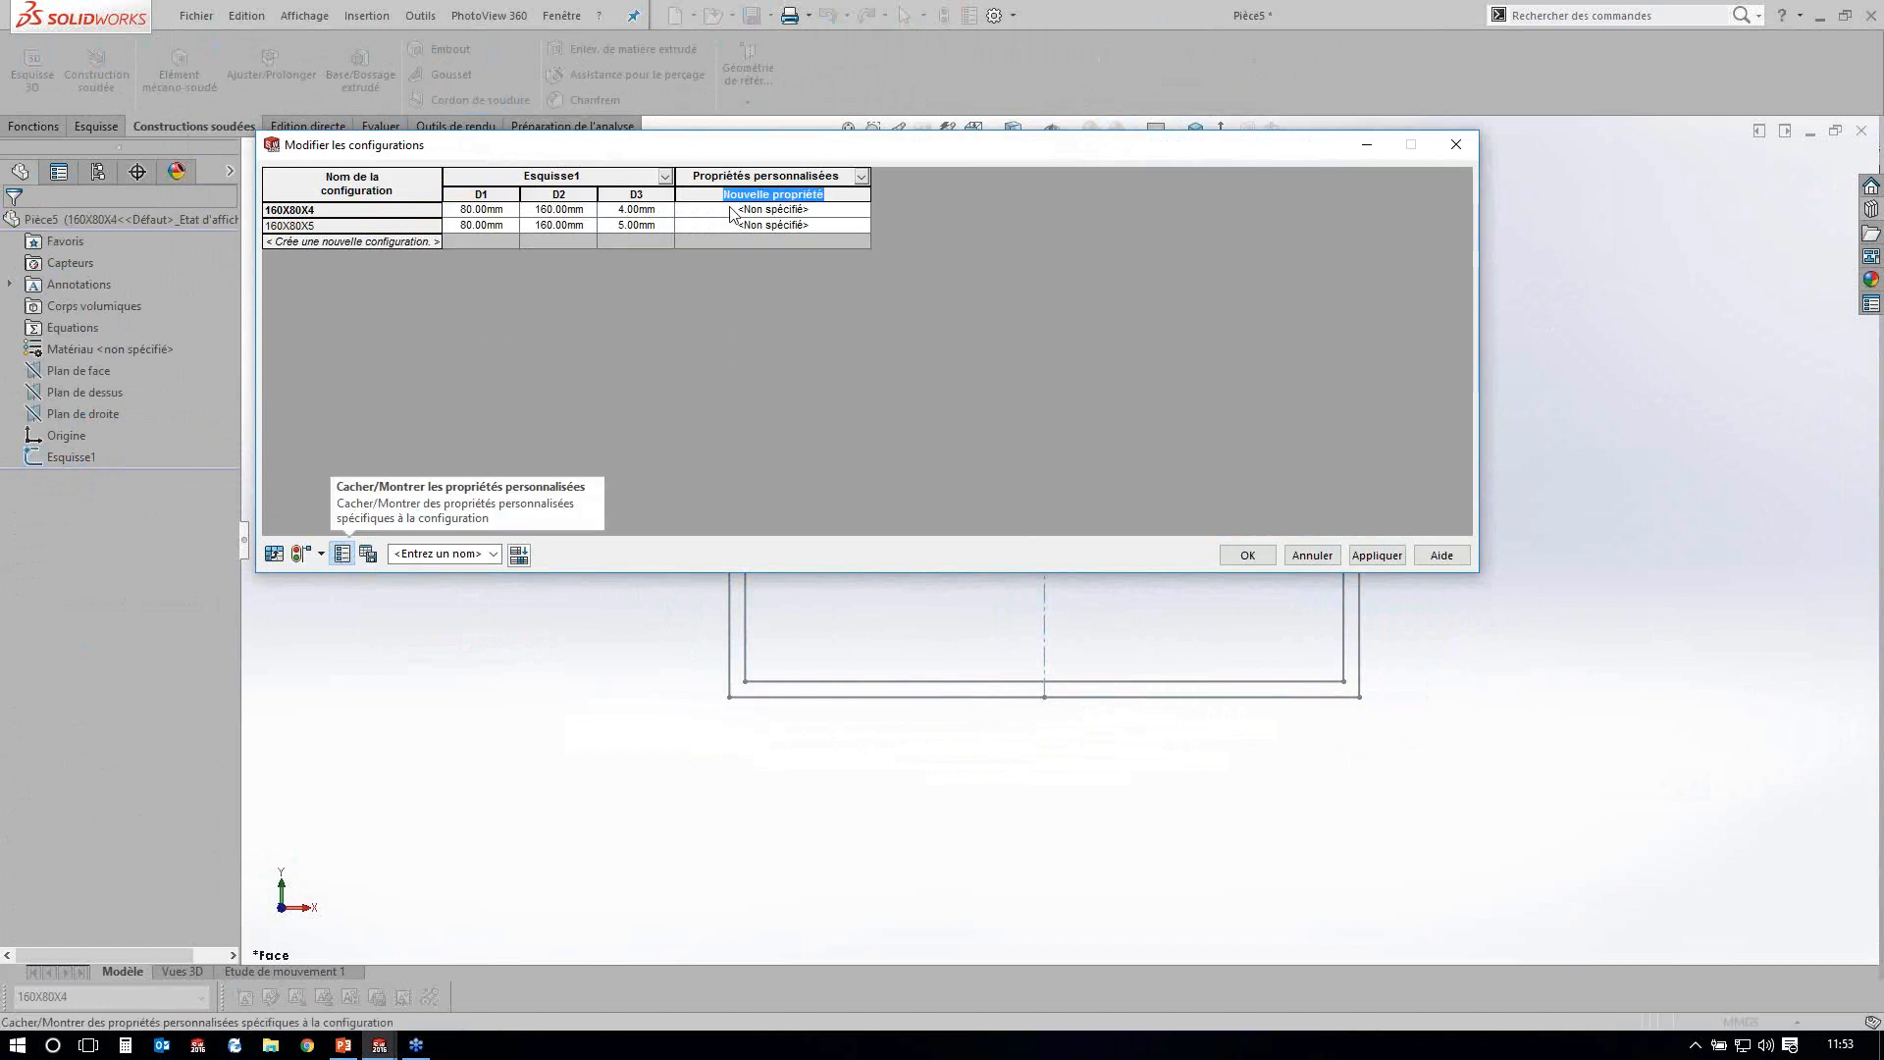
text(D)
key(Caps_Lock)
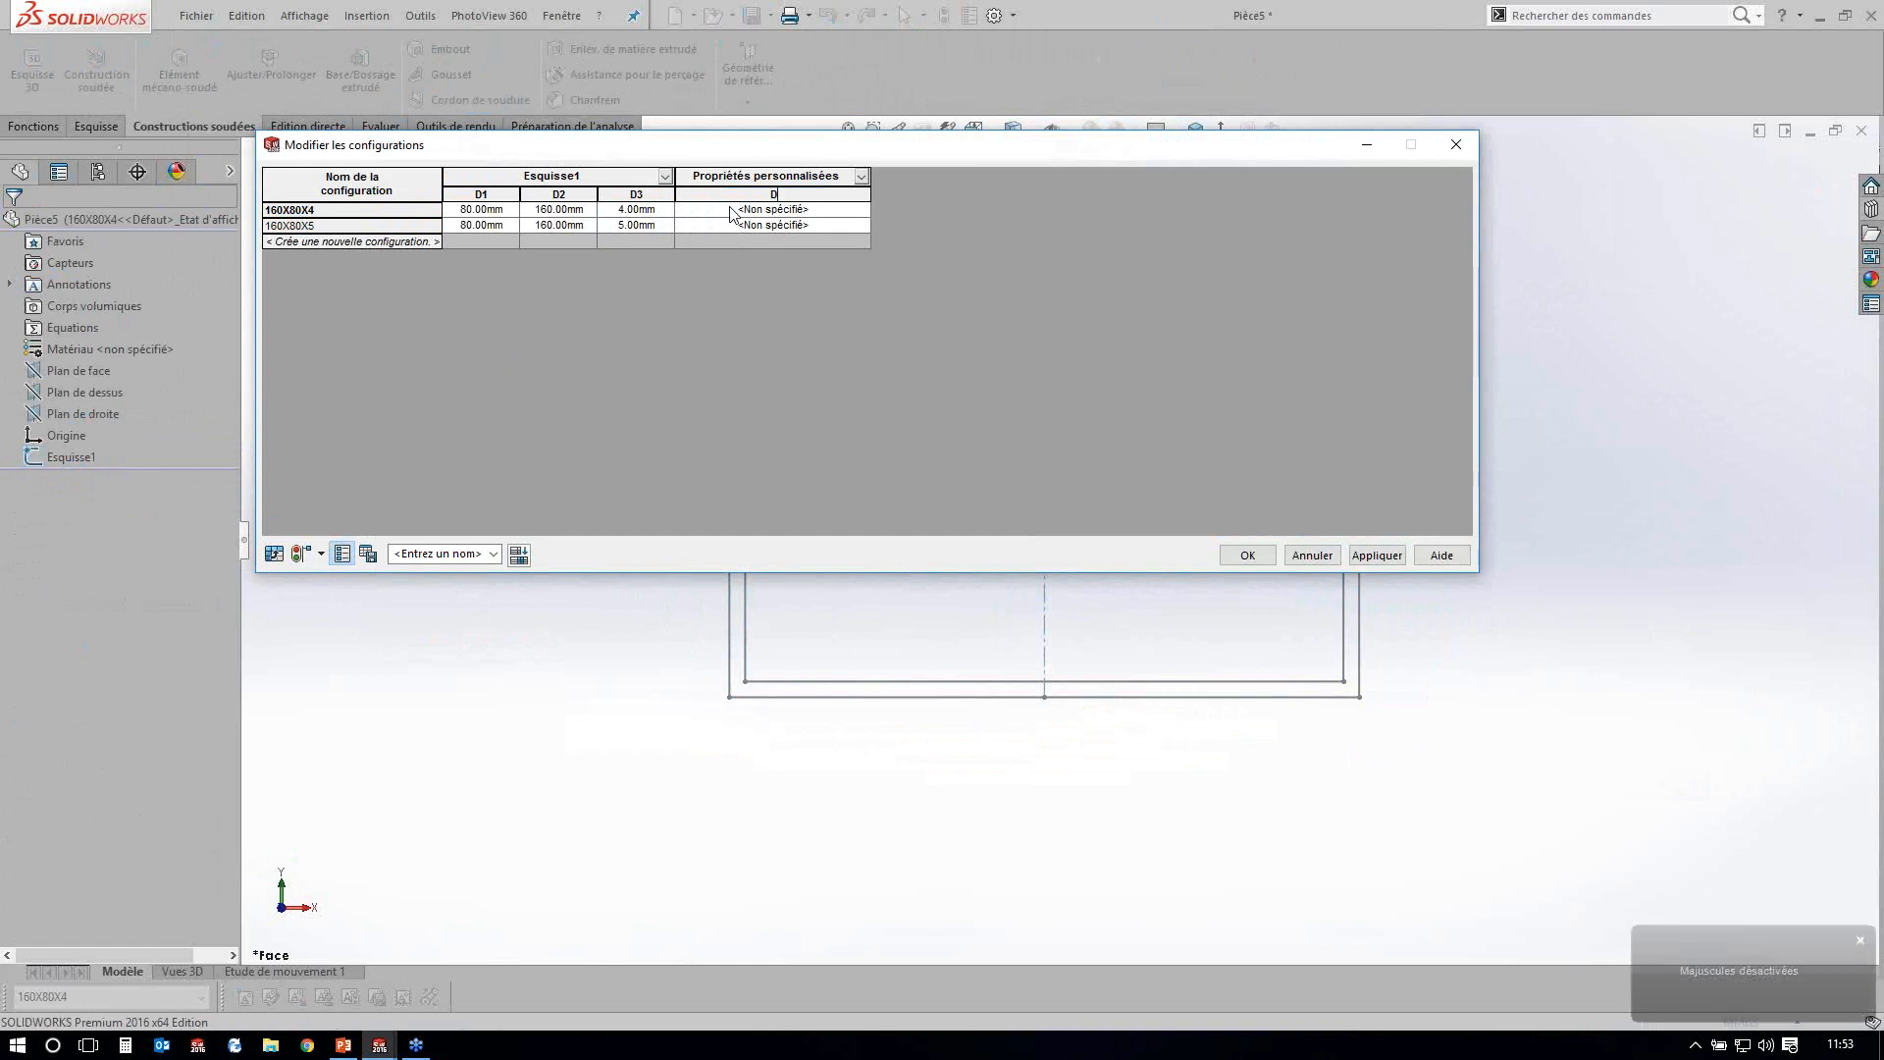
text(escrip)
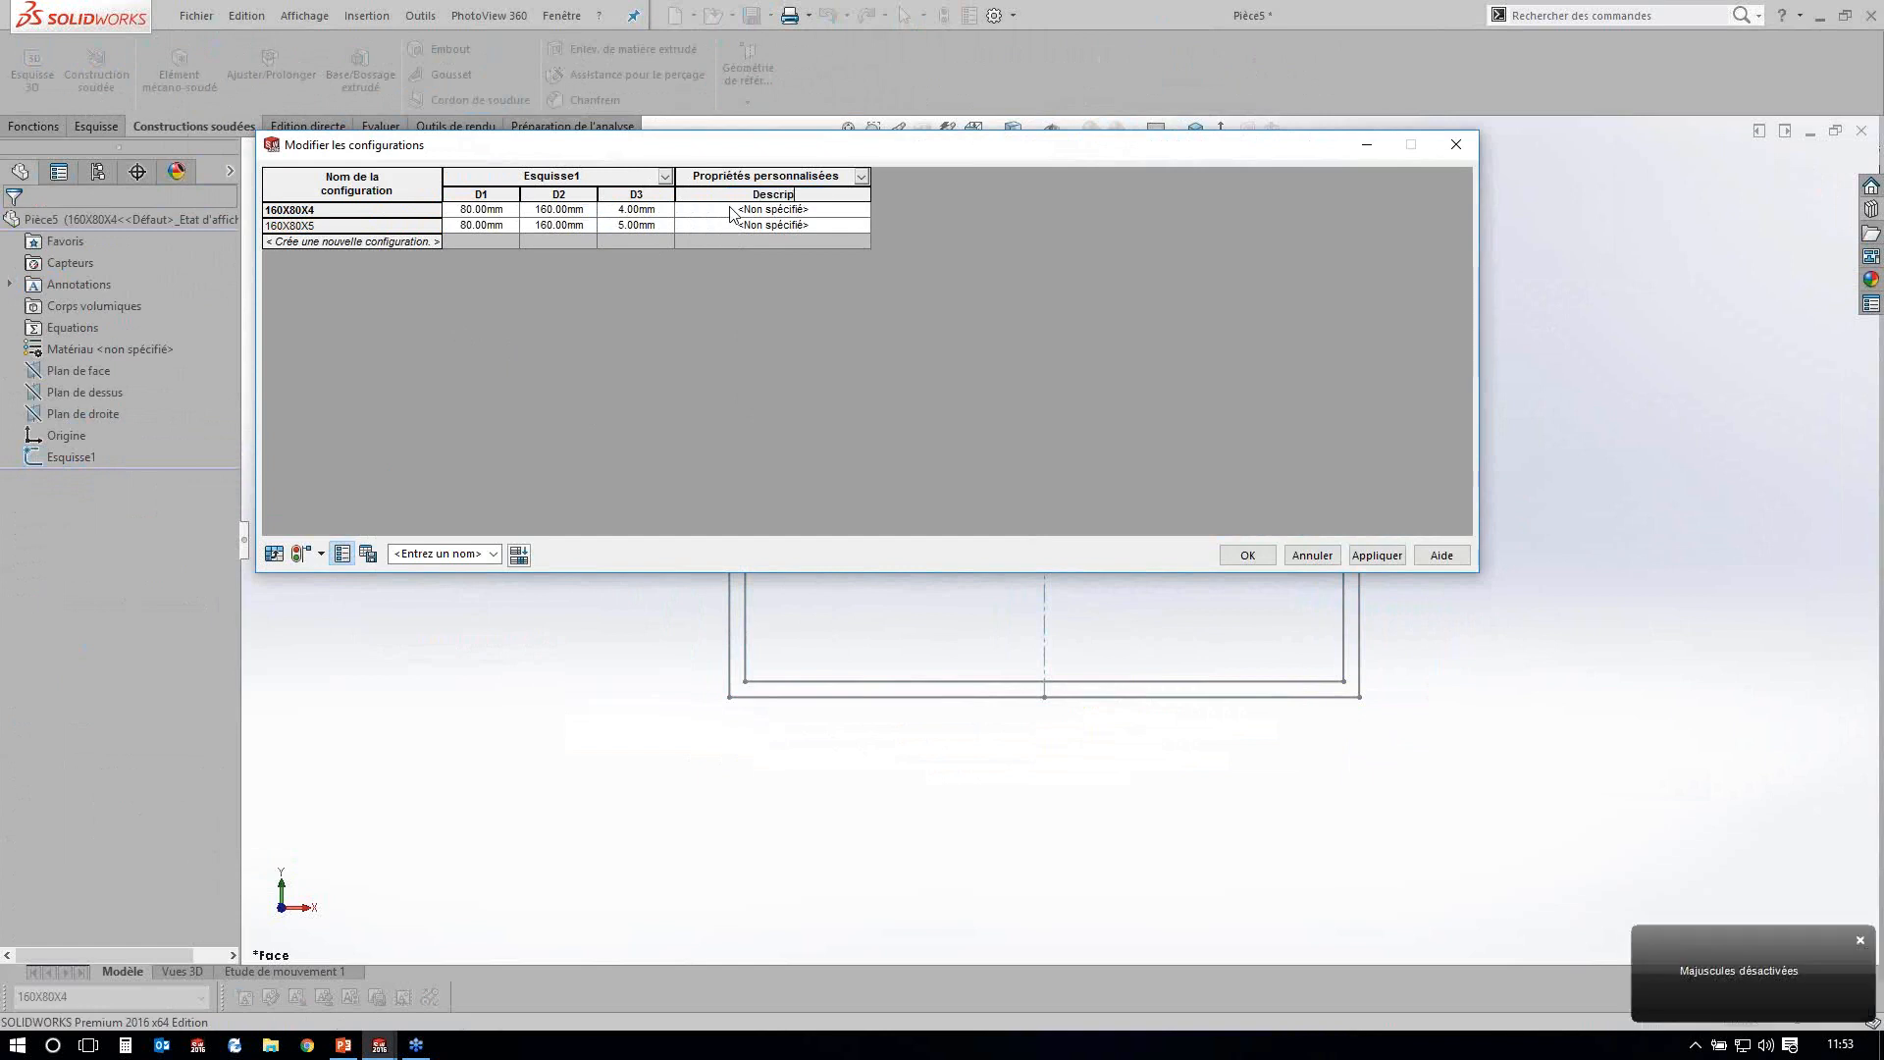
text(tion)
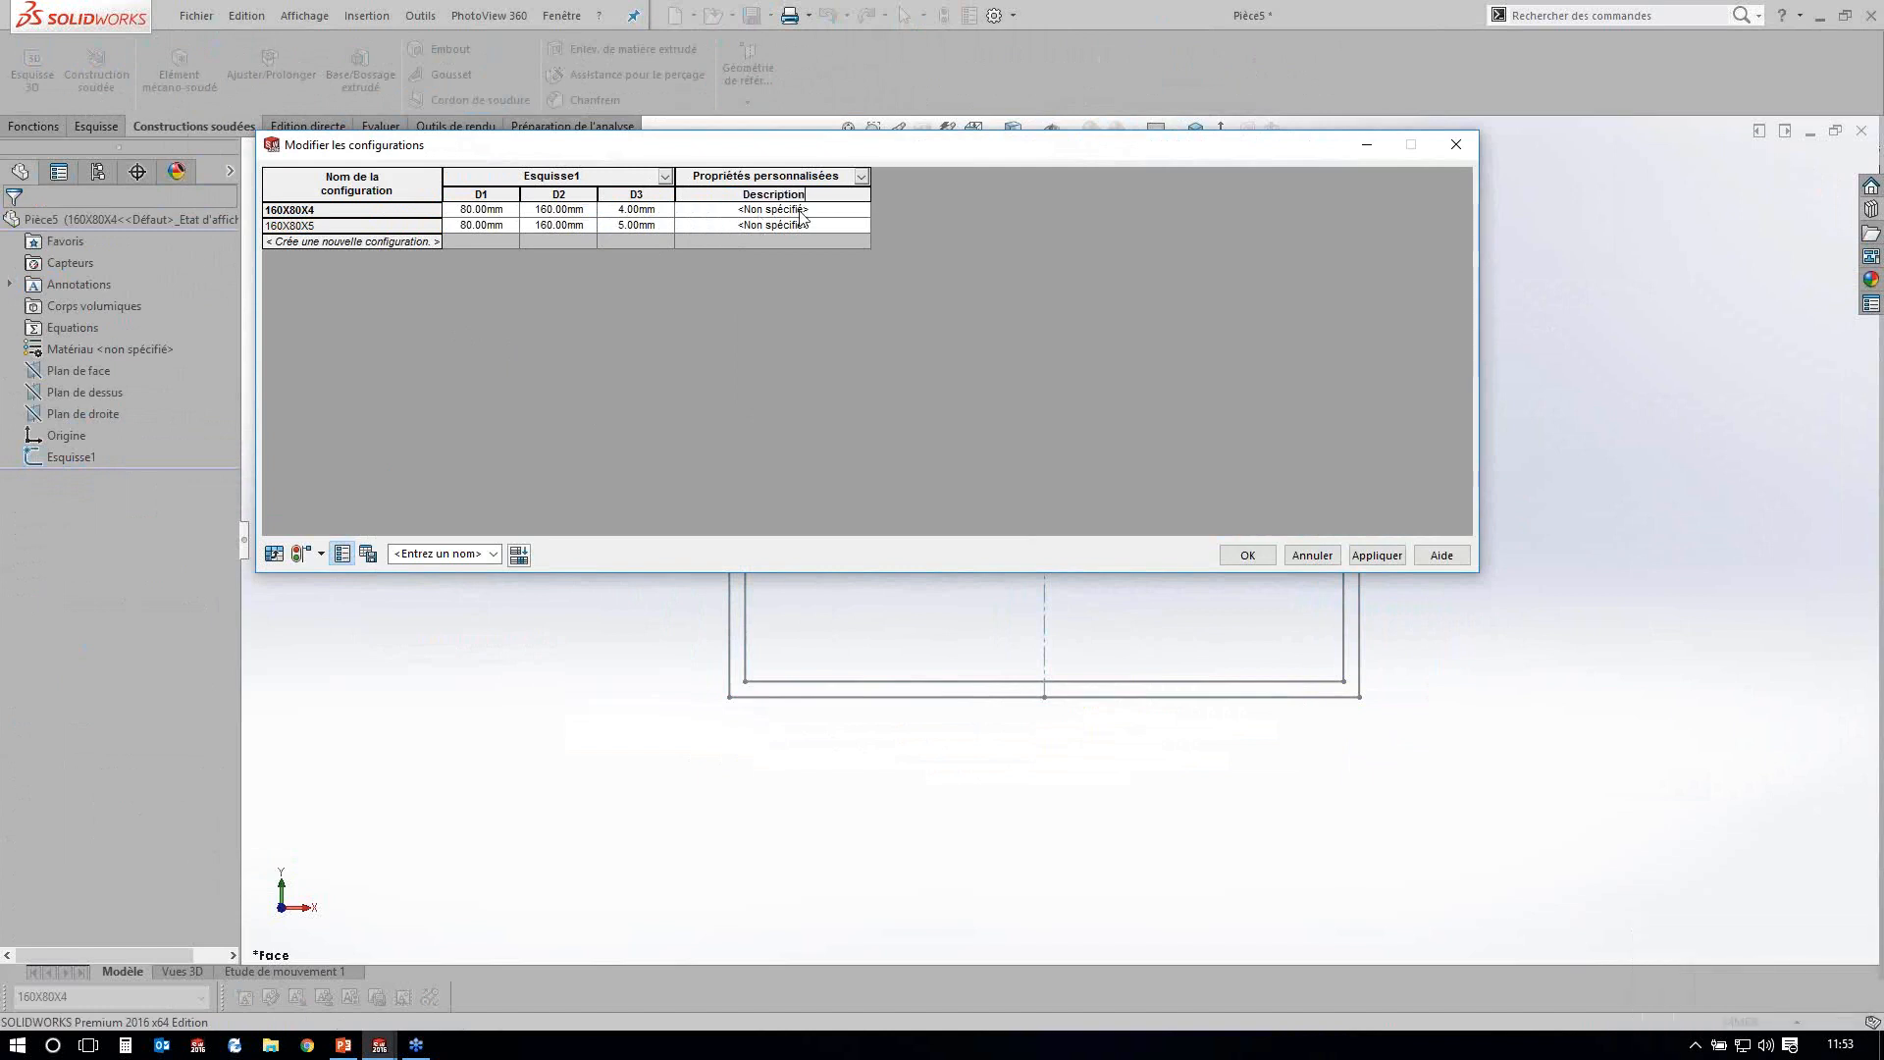
key(Return)
Set the Description of configuration 160X80X4 to TUBE RECTANGULAIRE 160x80x4.
click(801, 209)
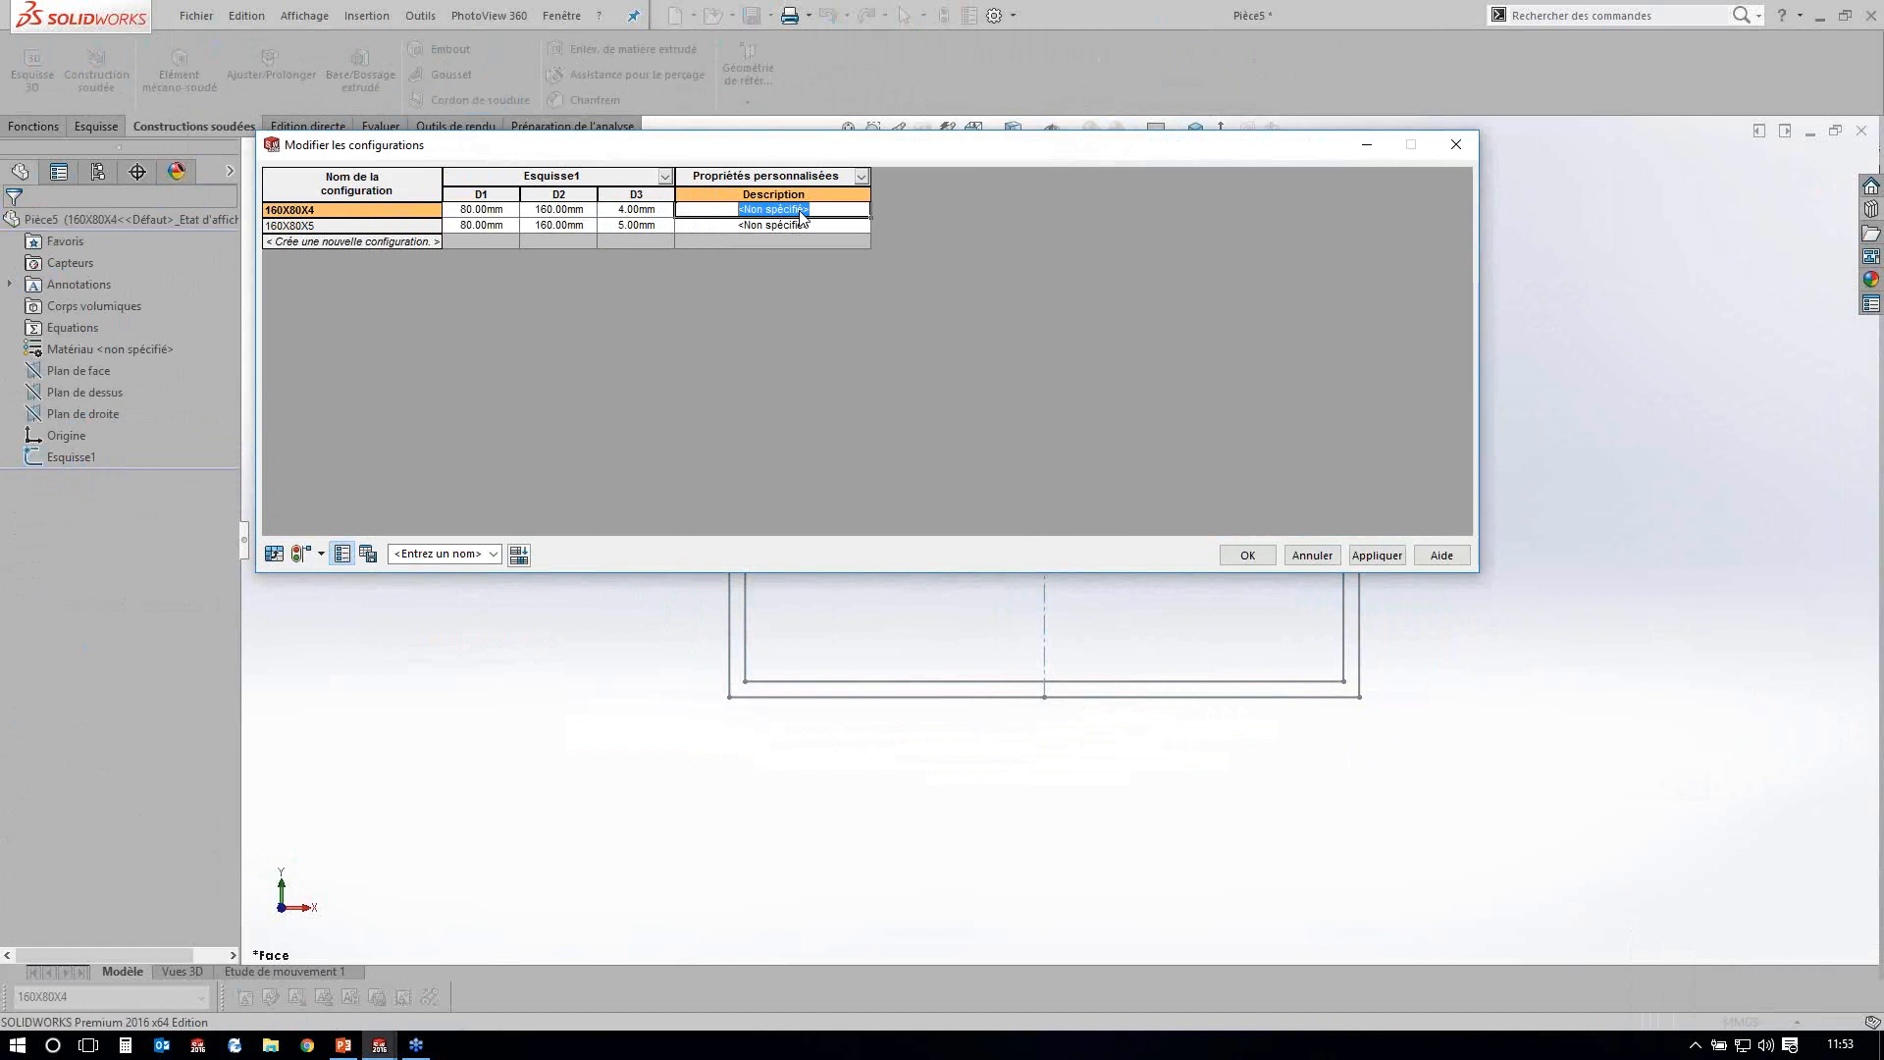
key(Caps_Lock)
text(TU)
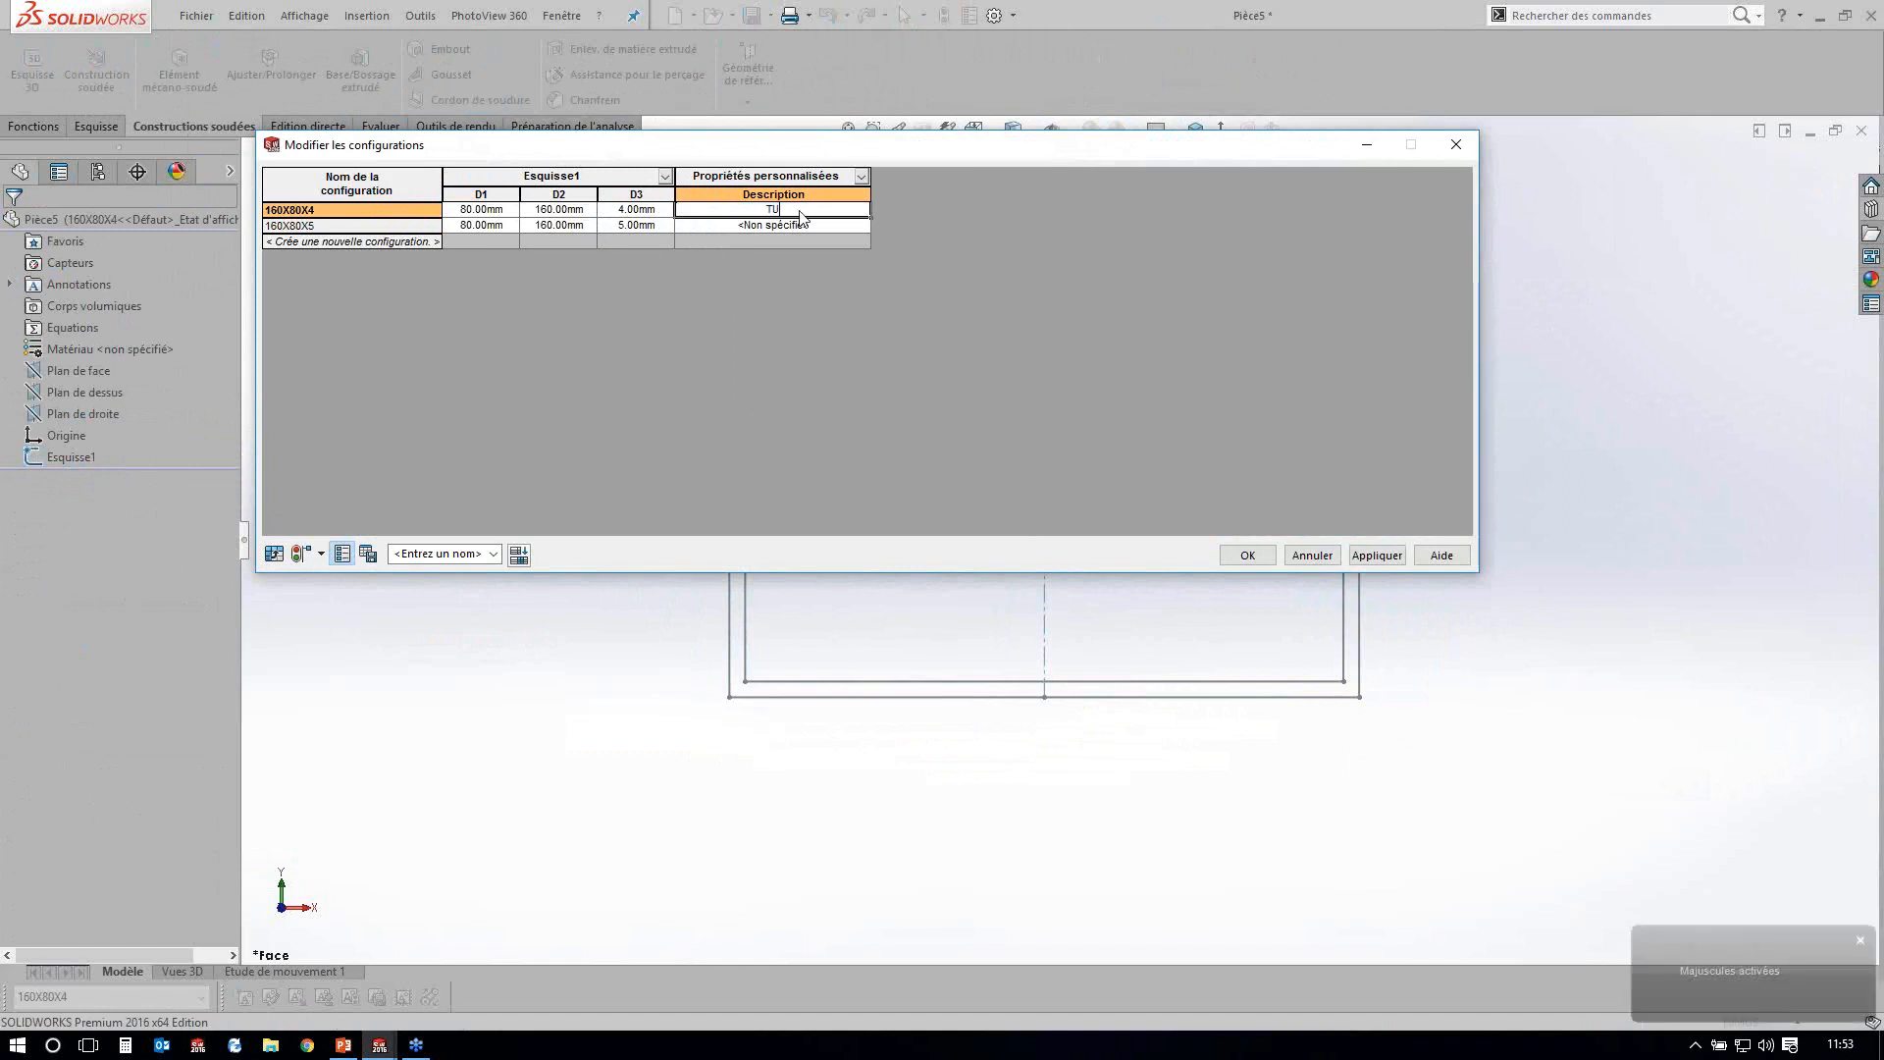
text(BE RECT)
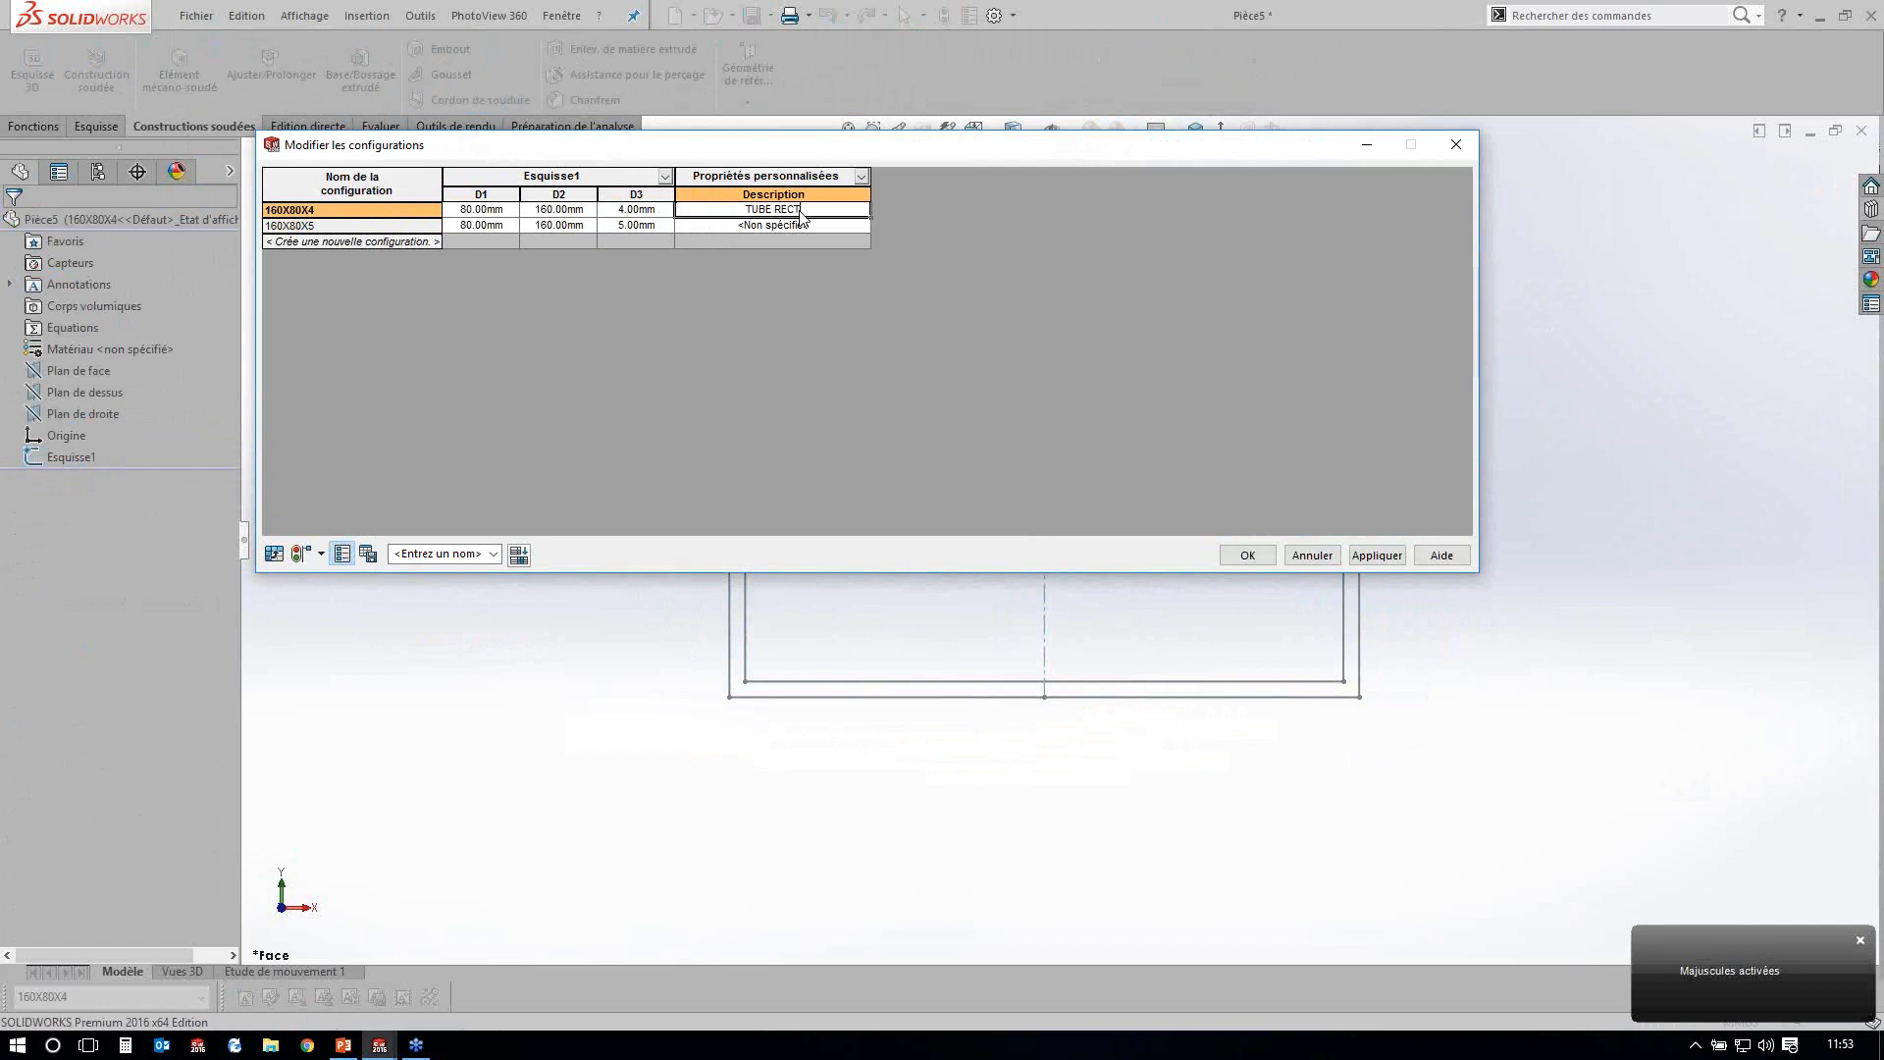
text(ANGULAIRE)
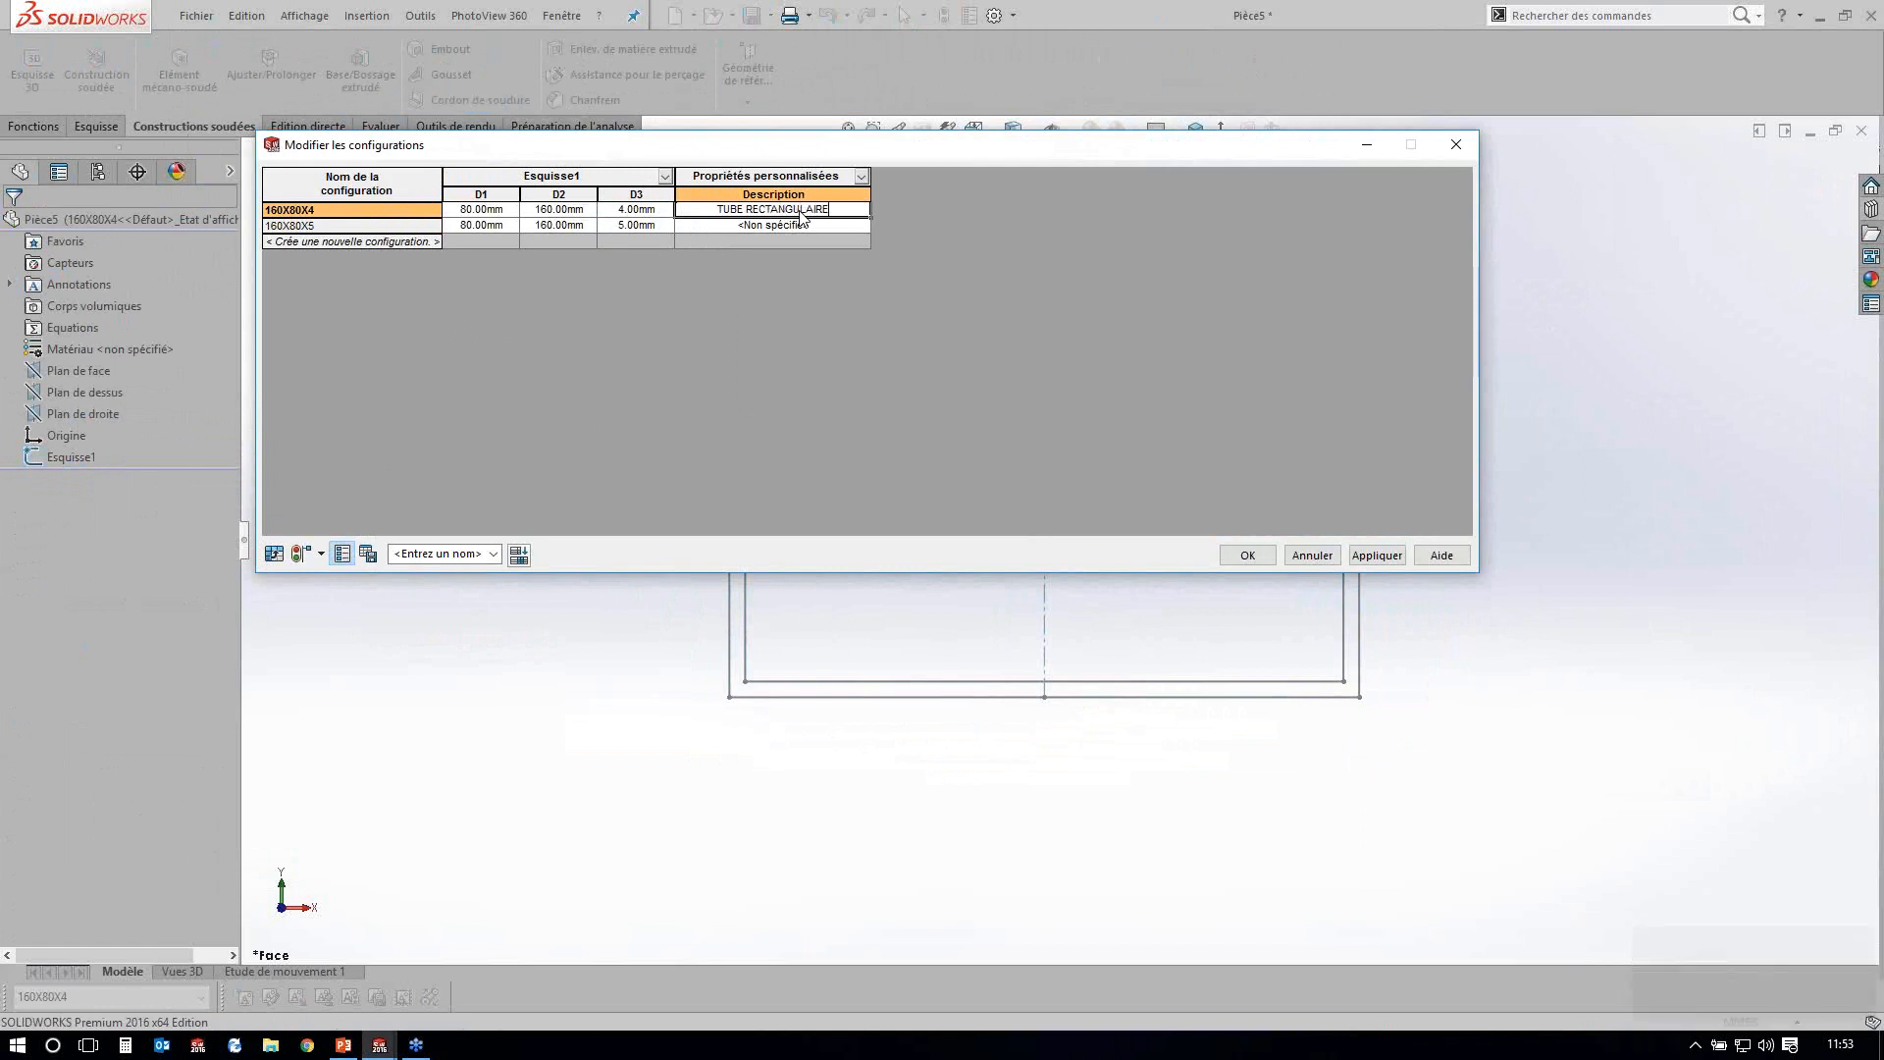
text( 16)
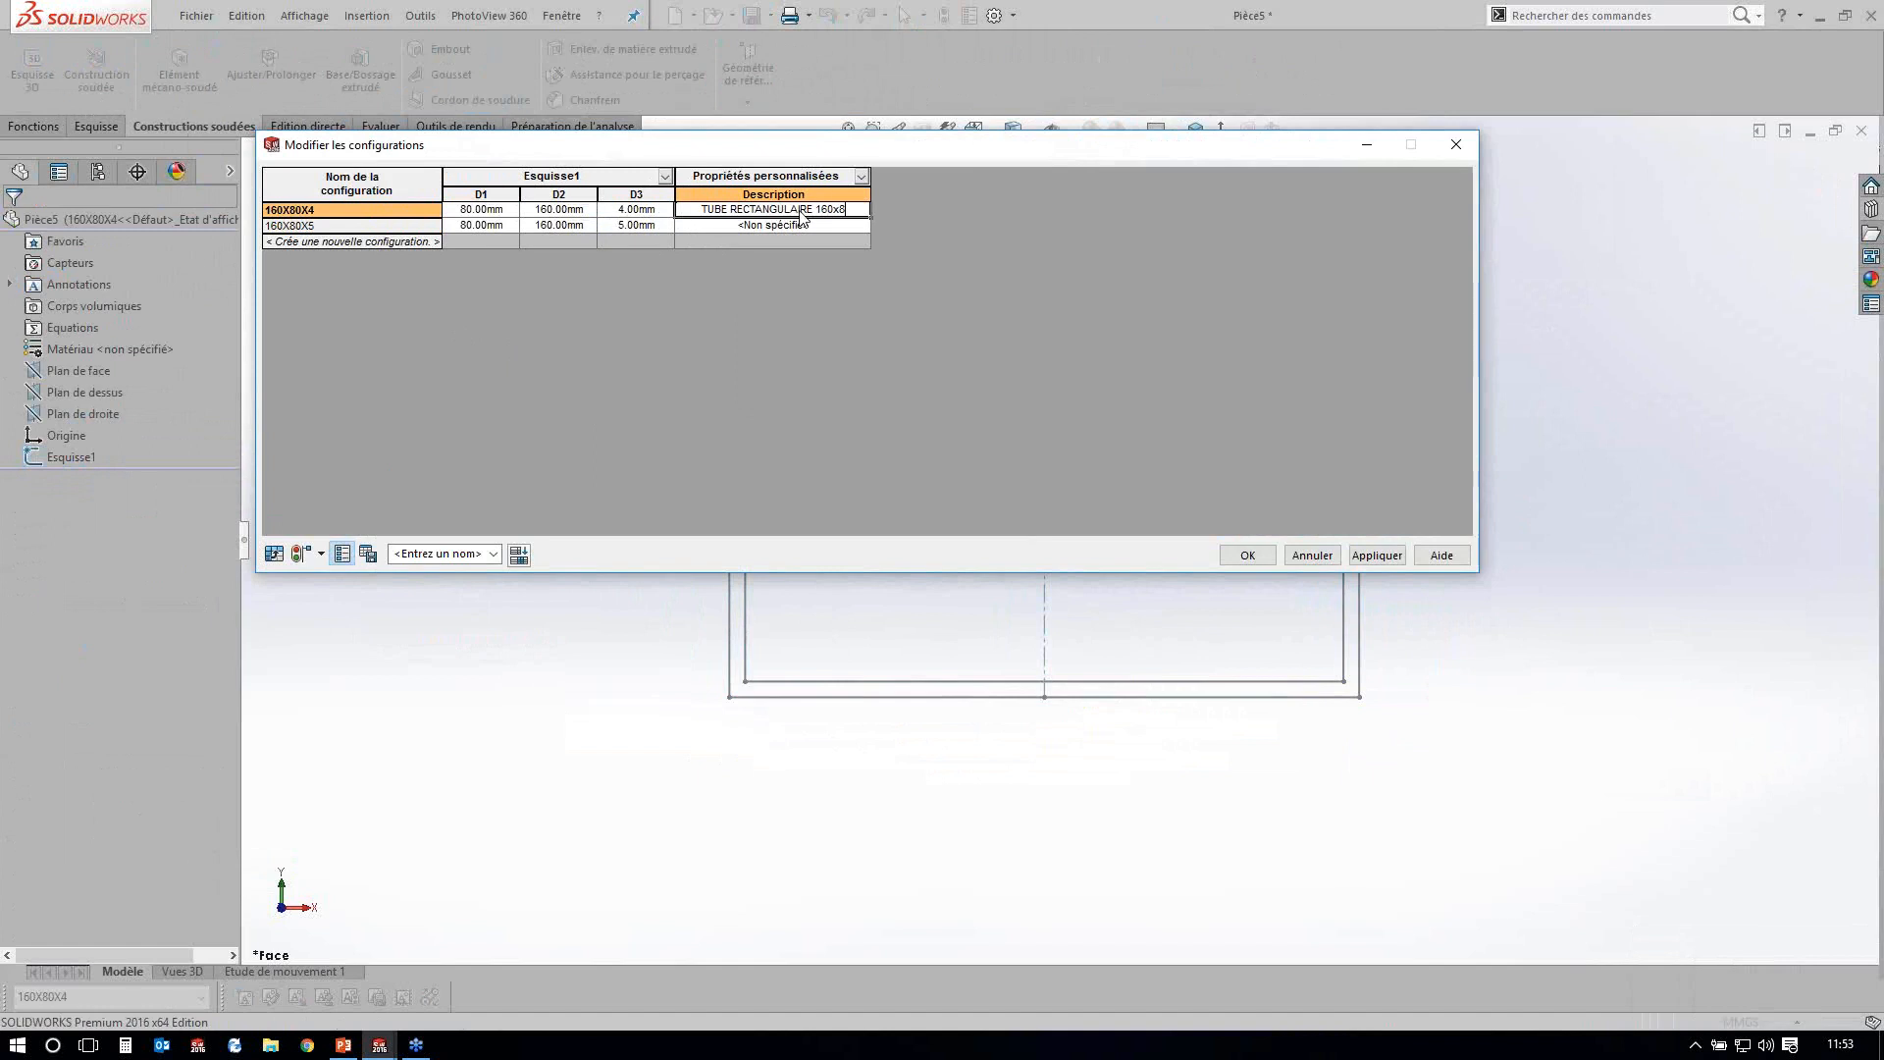
text(0x4)
key(Return)
Set the Description of configuration 160X80X5 to TUBE RECTANGULAIRE 160x80x5.
text(TUBE RECT)
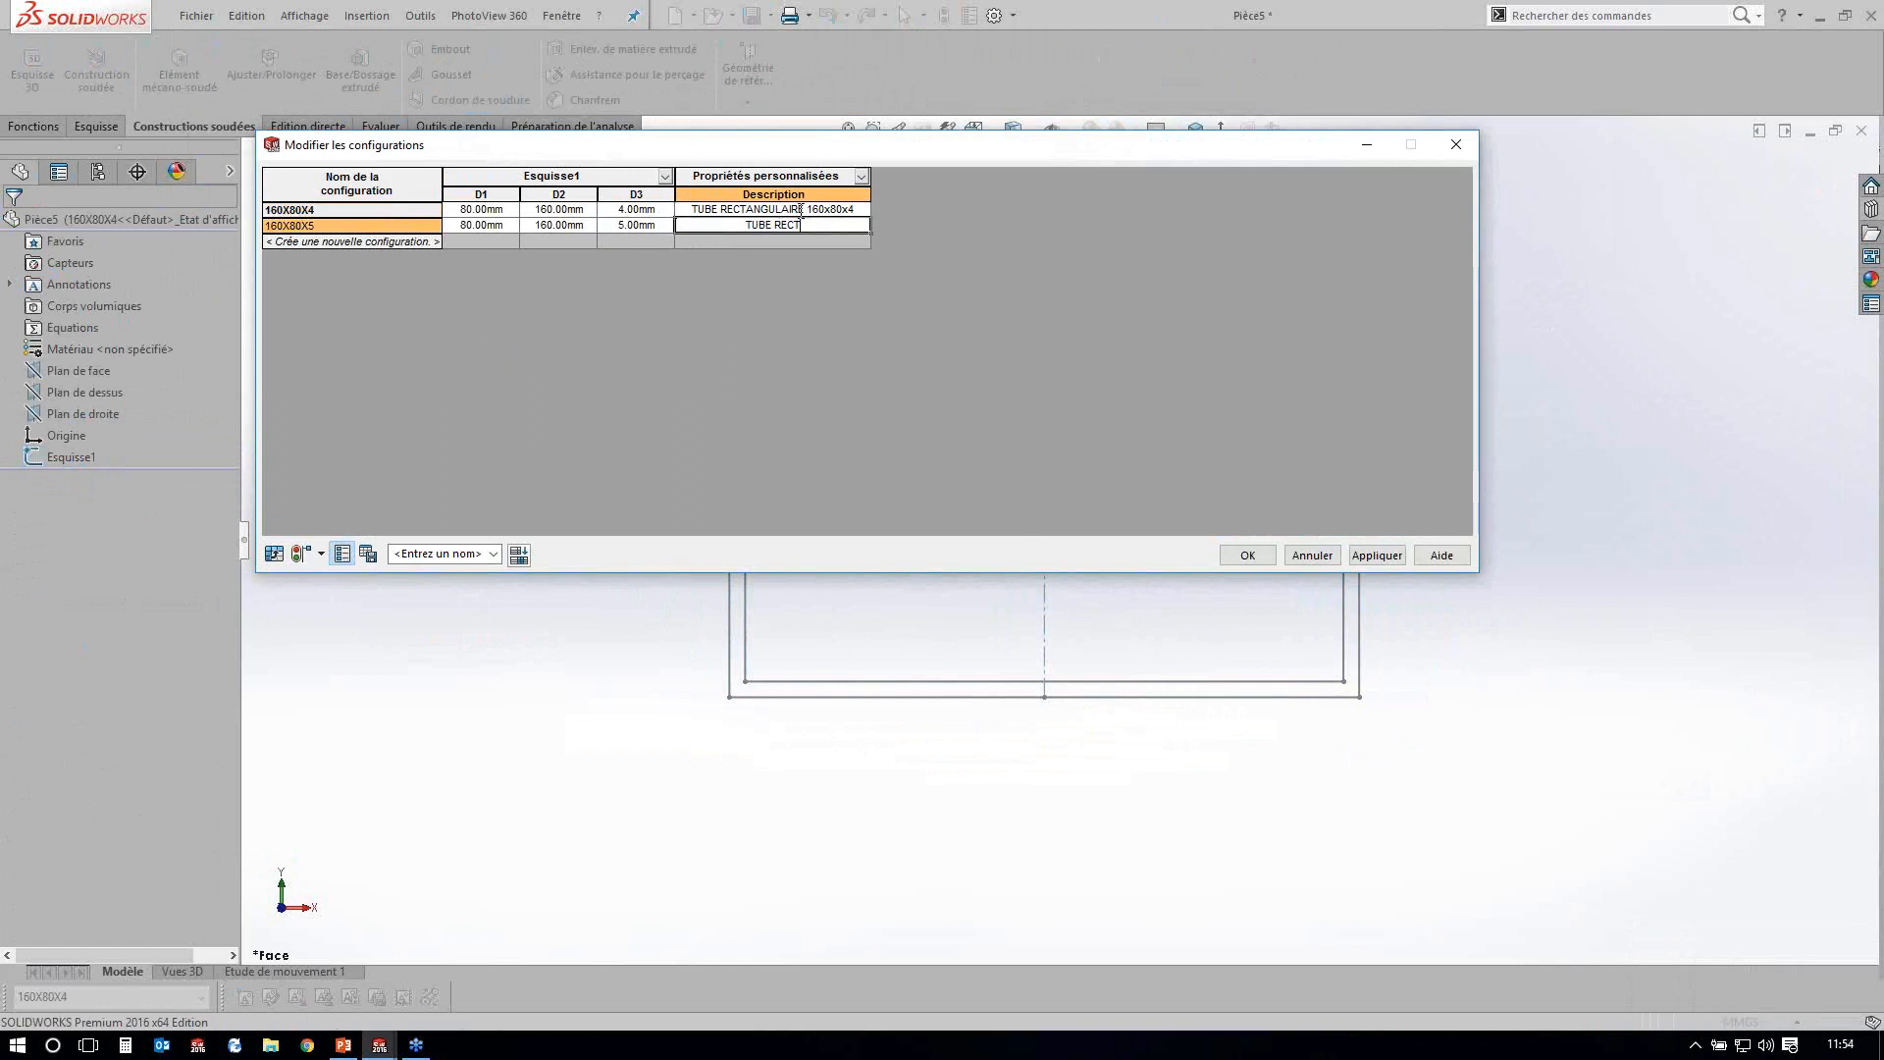
text(ANGULAIRE 160x80x5)
key(Return)
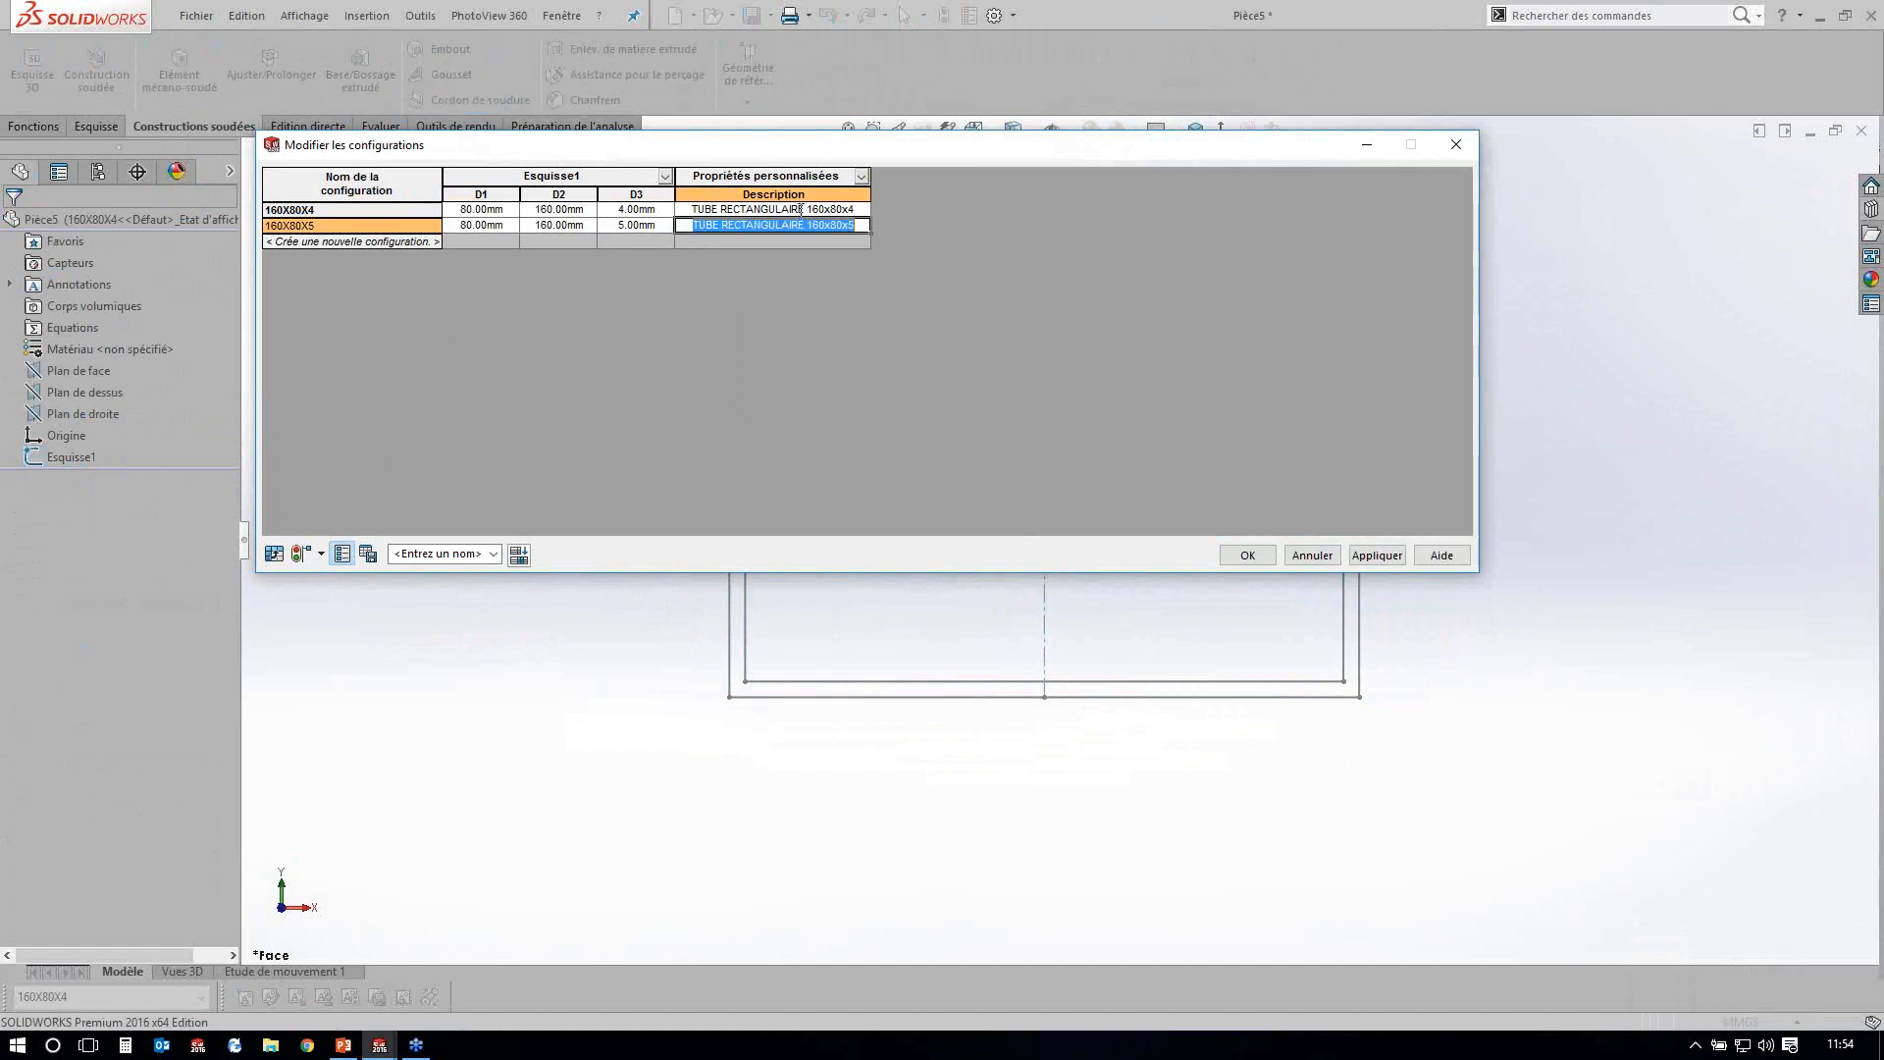
Enter TUBE as the name of the configuration table view.
key(Tab)
text(TUBE)
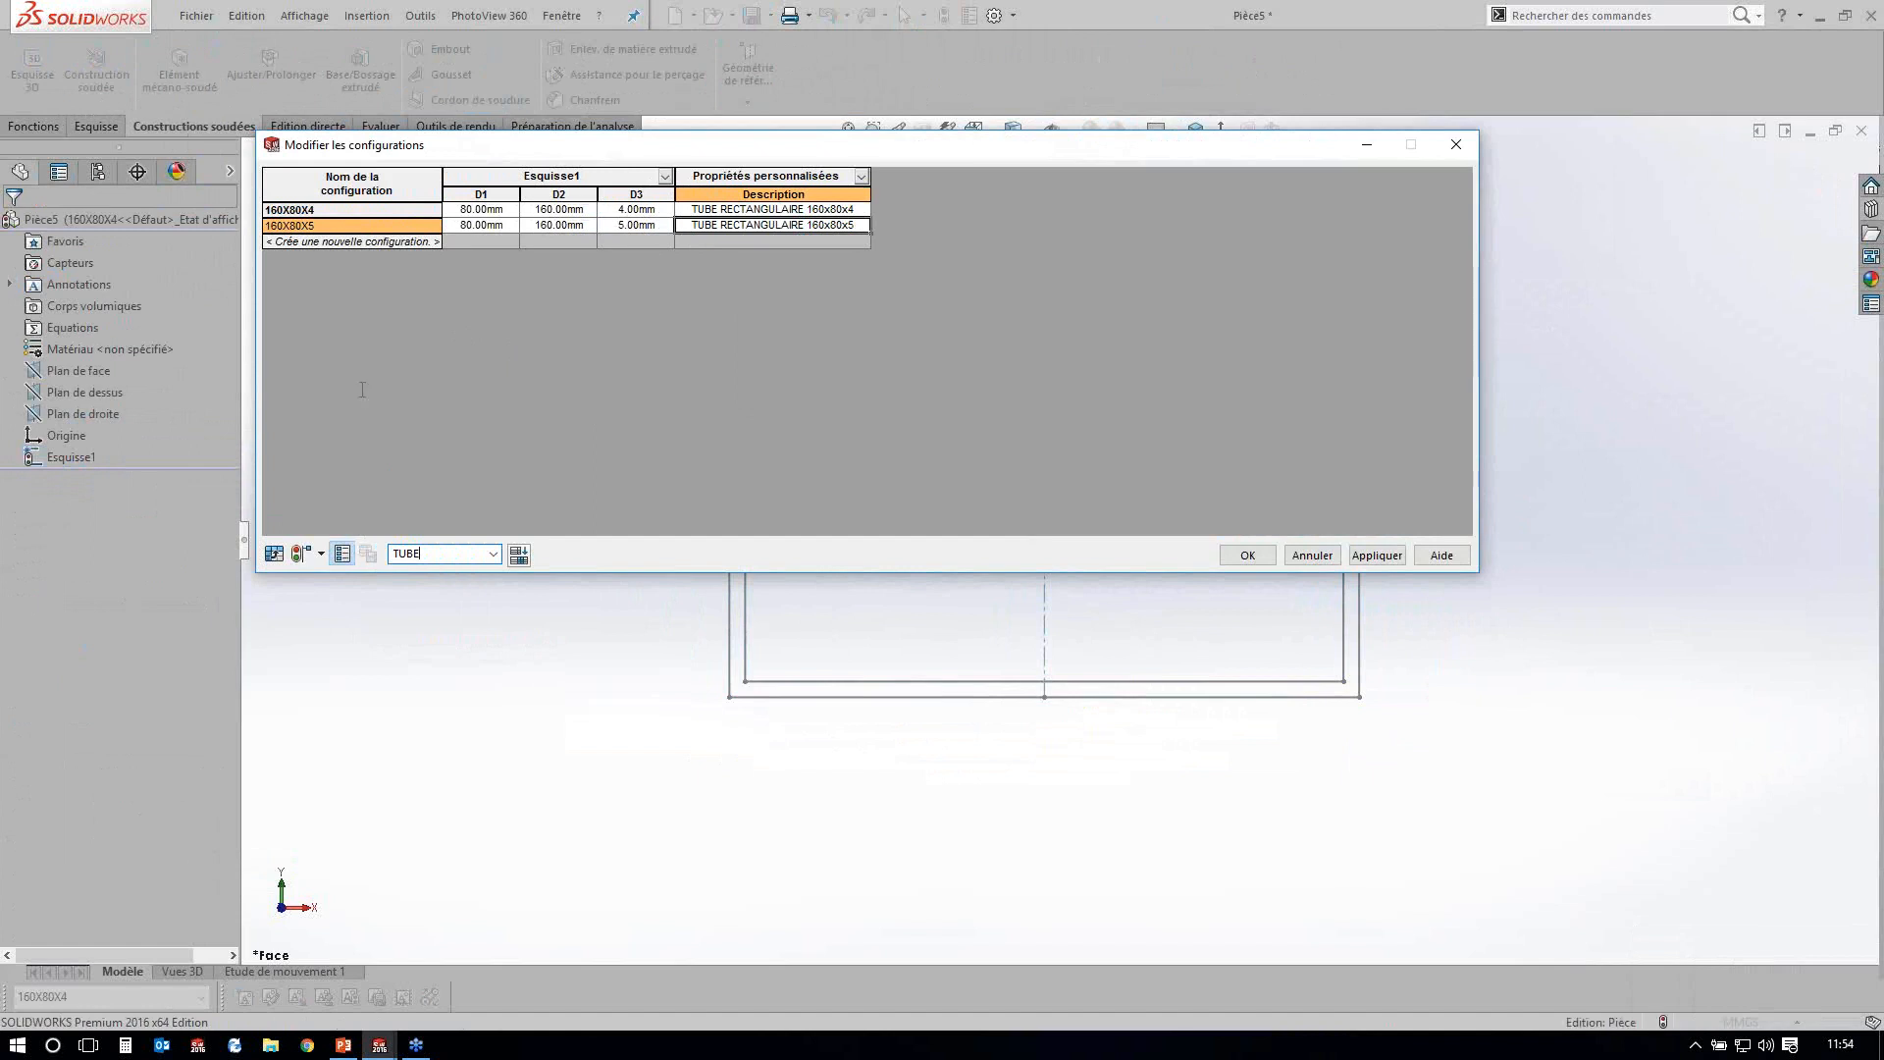
key(Return)
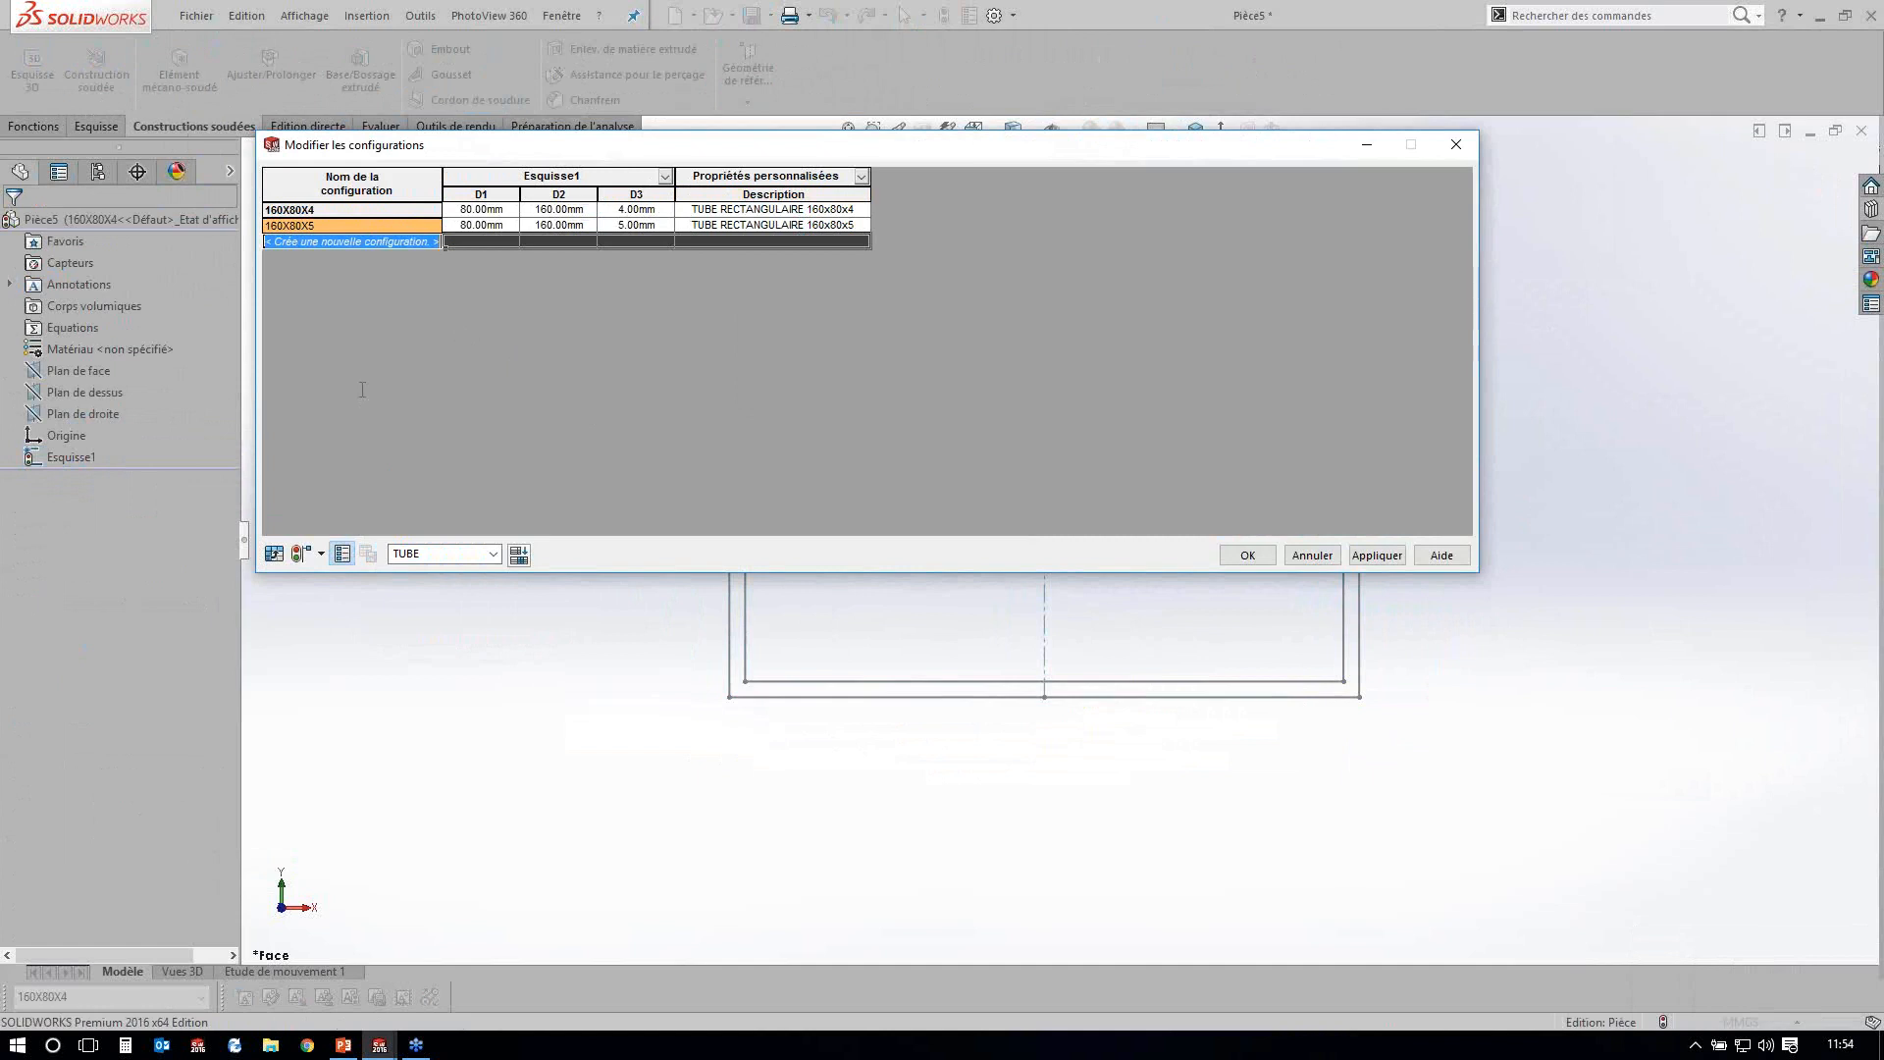
Add a new configuration named 080X40X4 to the configuration table.
text(080)
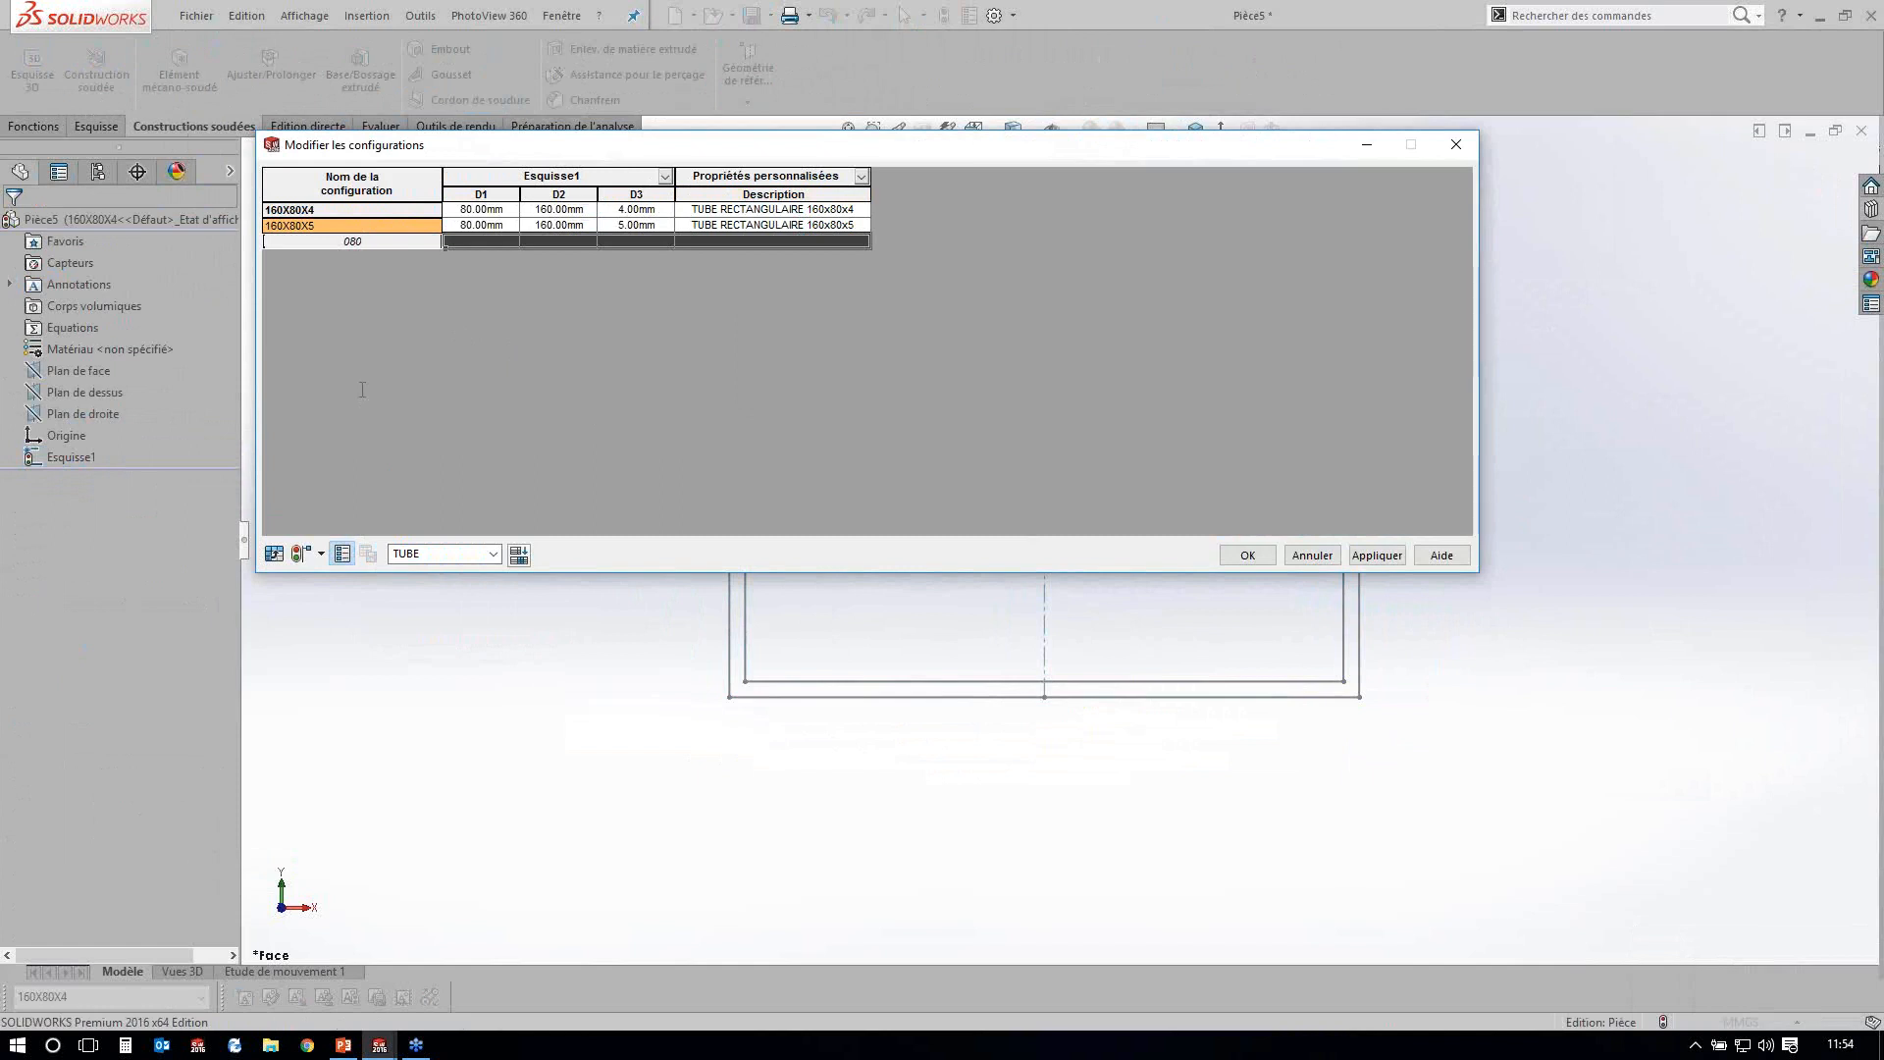
text(X40X4)
key(Return)
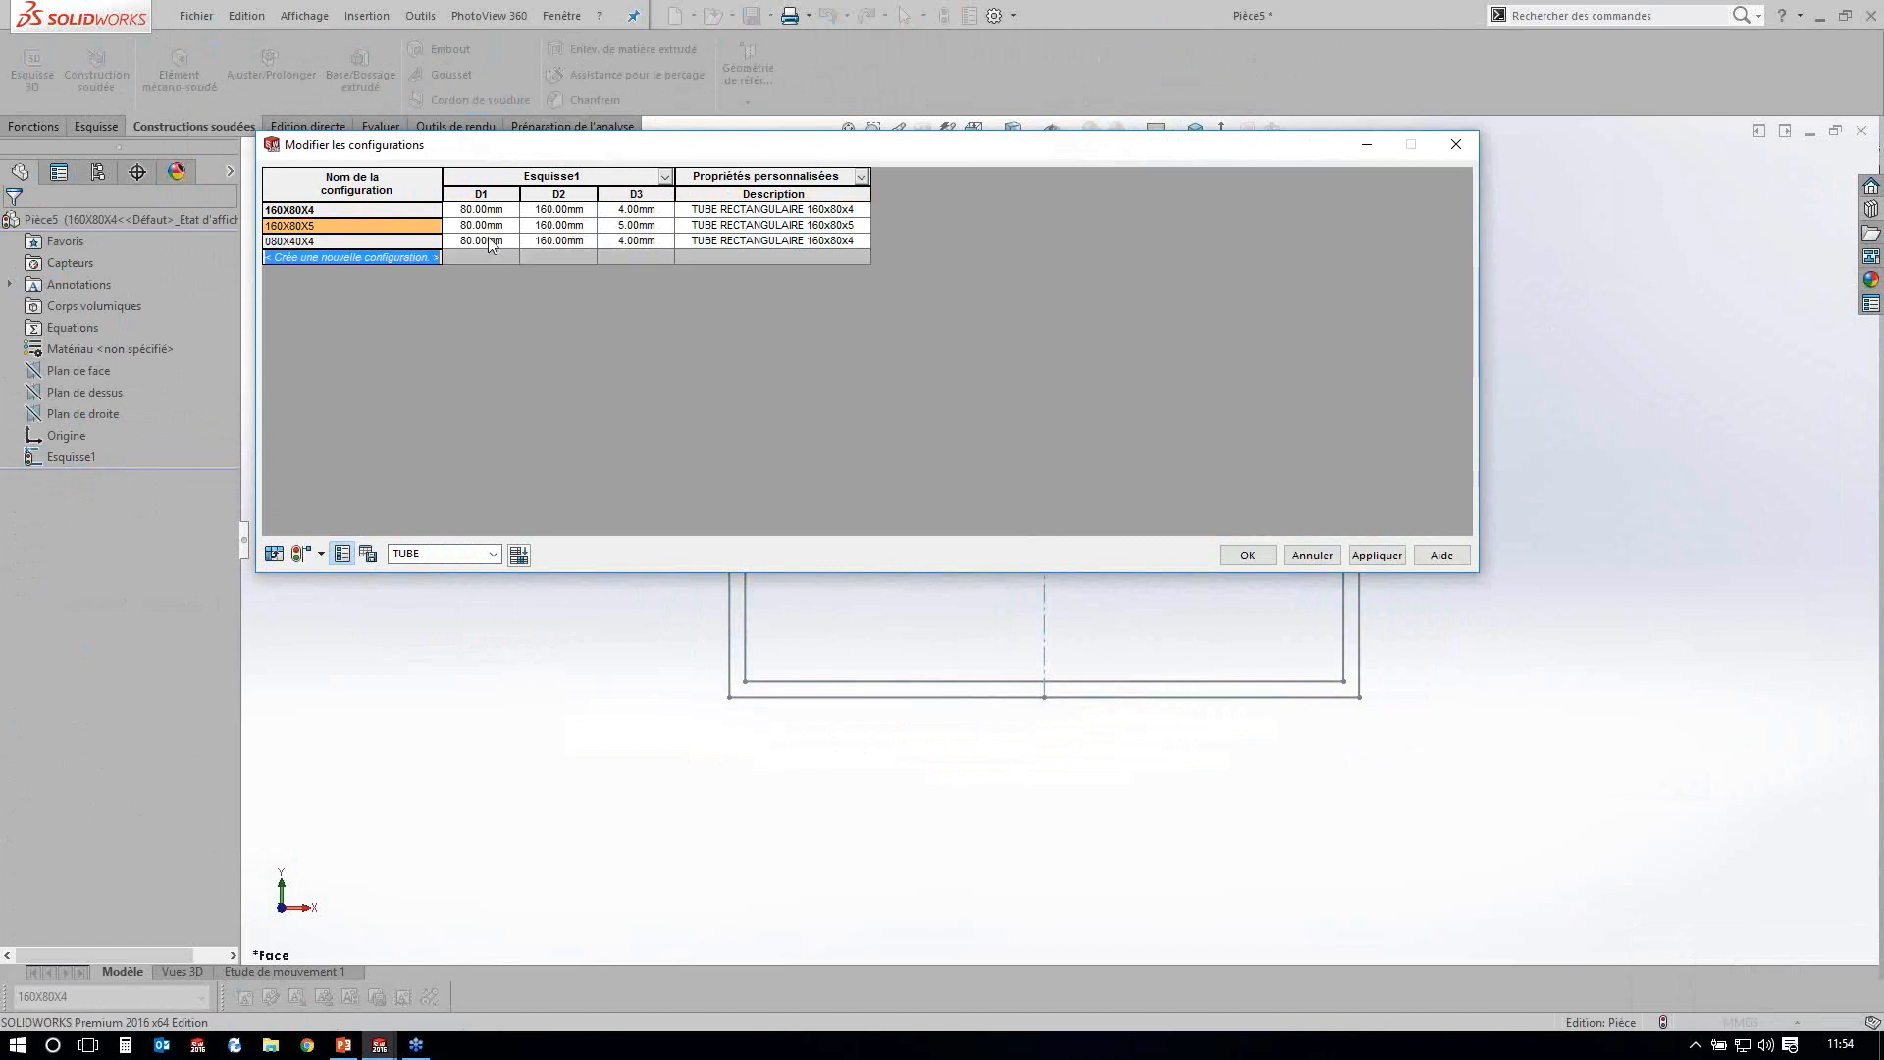
Set D1 to 40 mm and D2 to 80 mm for configuration 080X40X4.
click(490, 241)
text(40.)
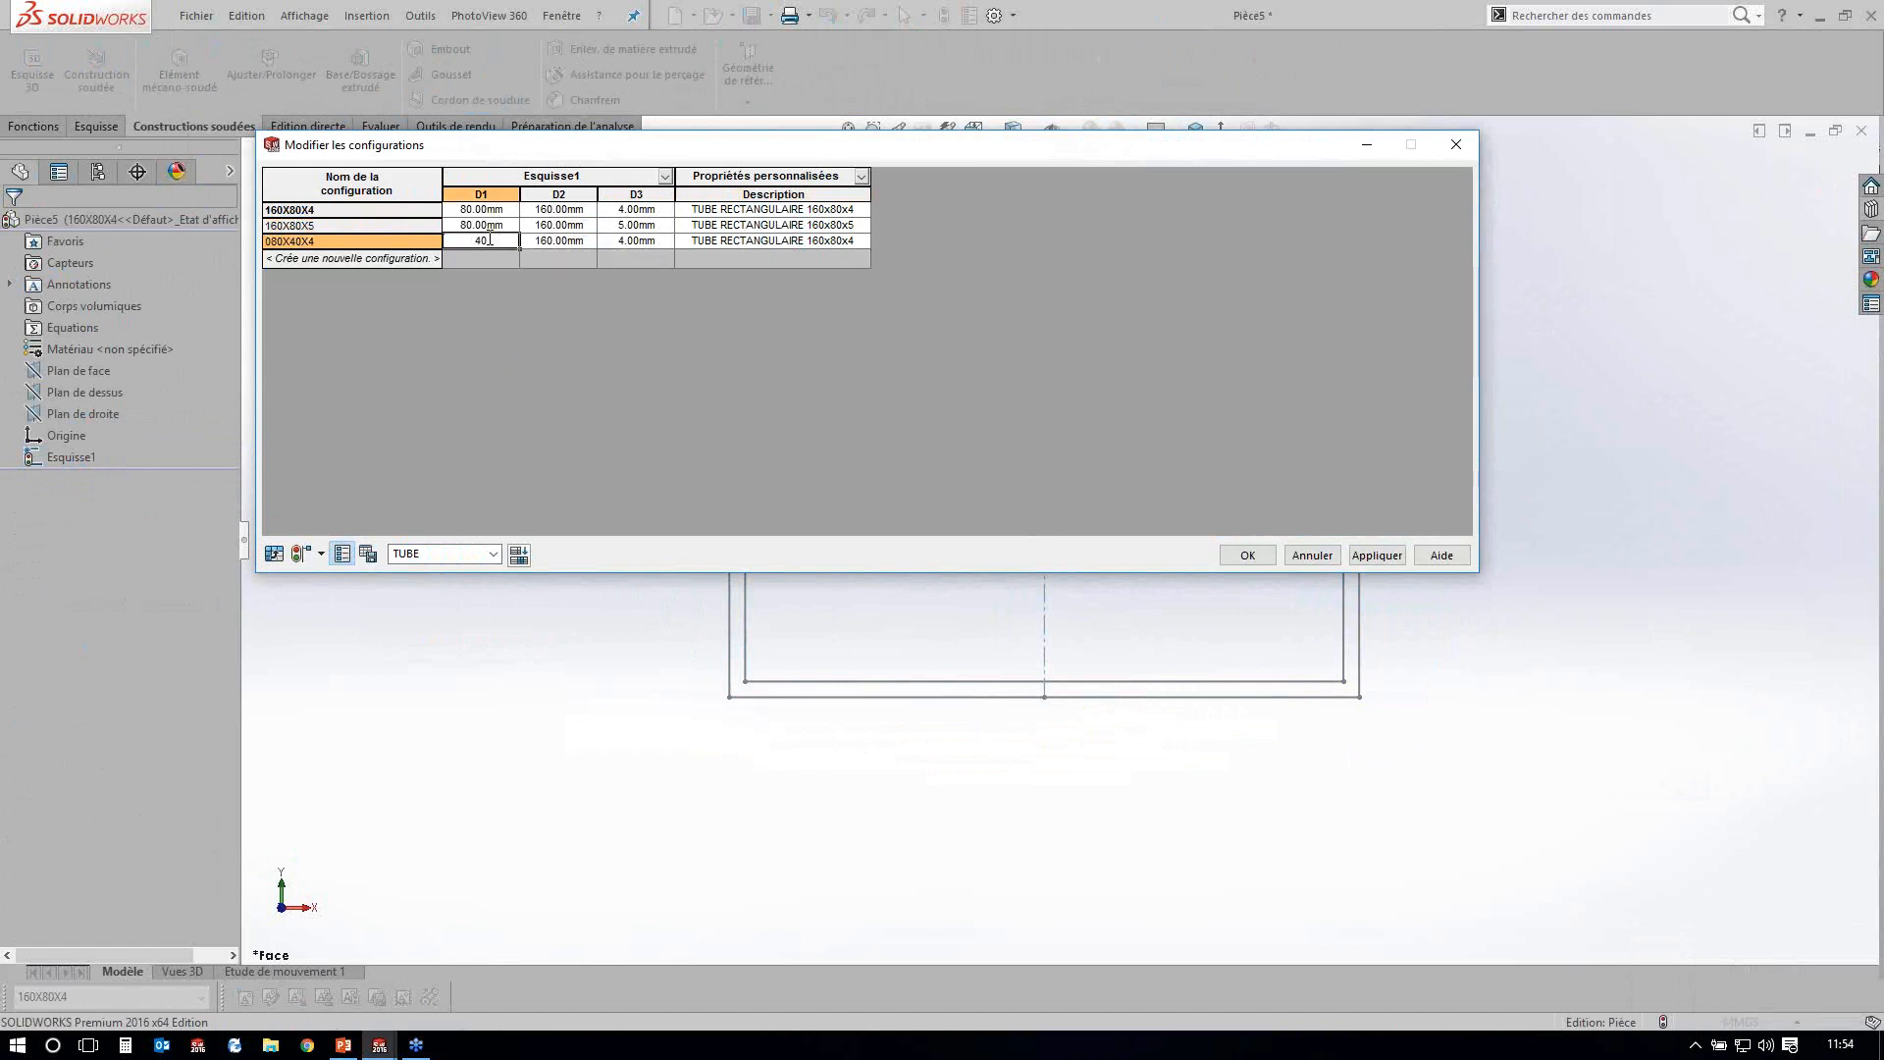
key(Return)
key(Tab)
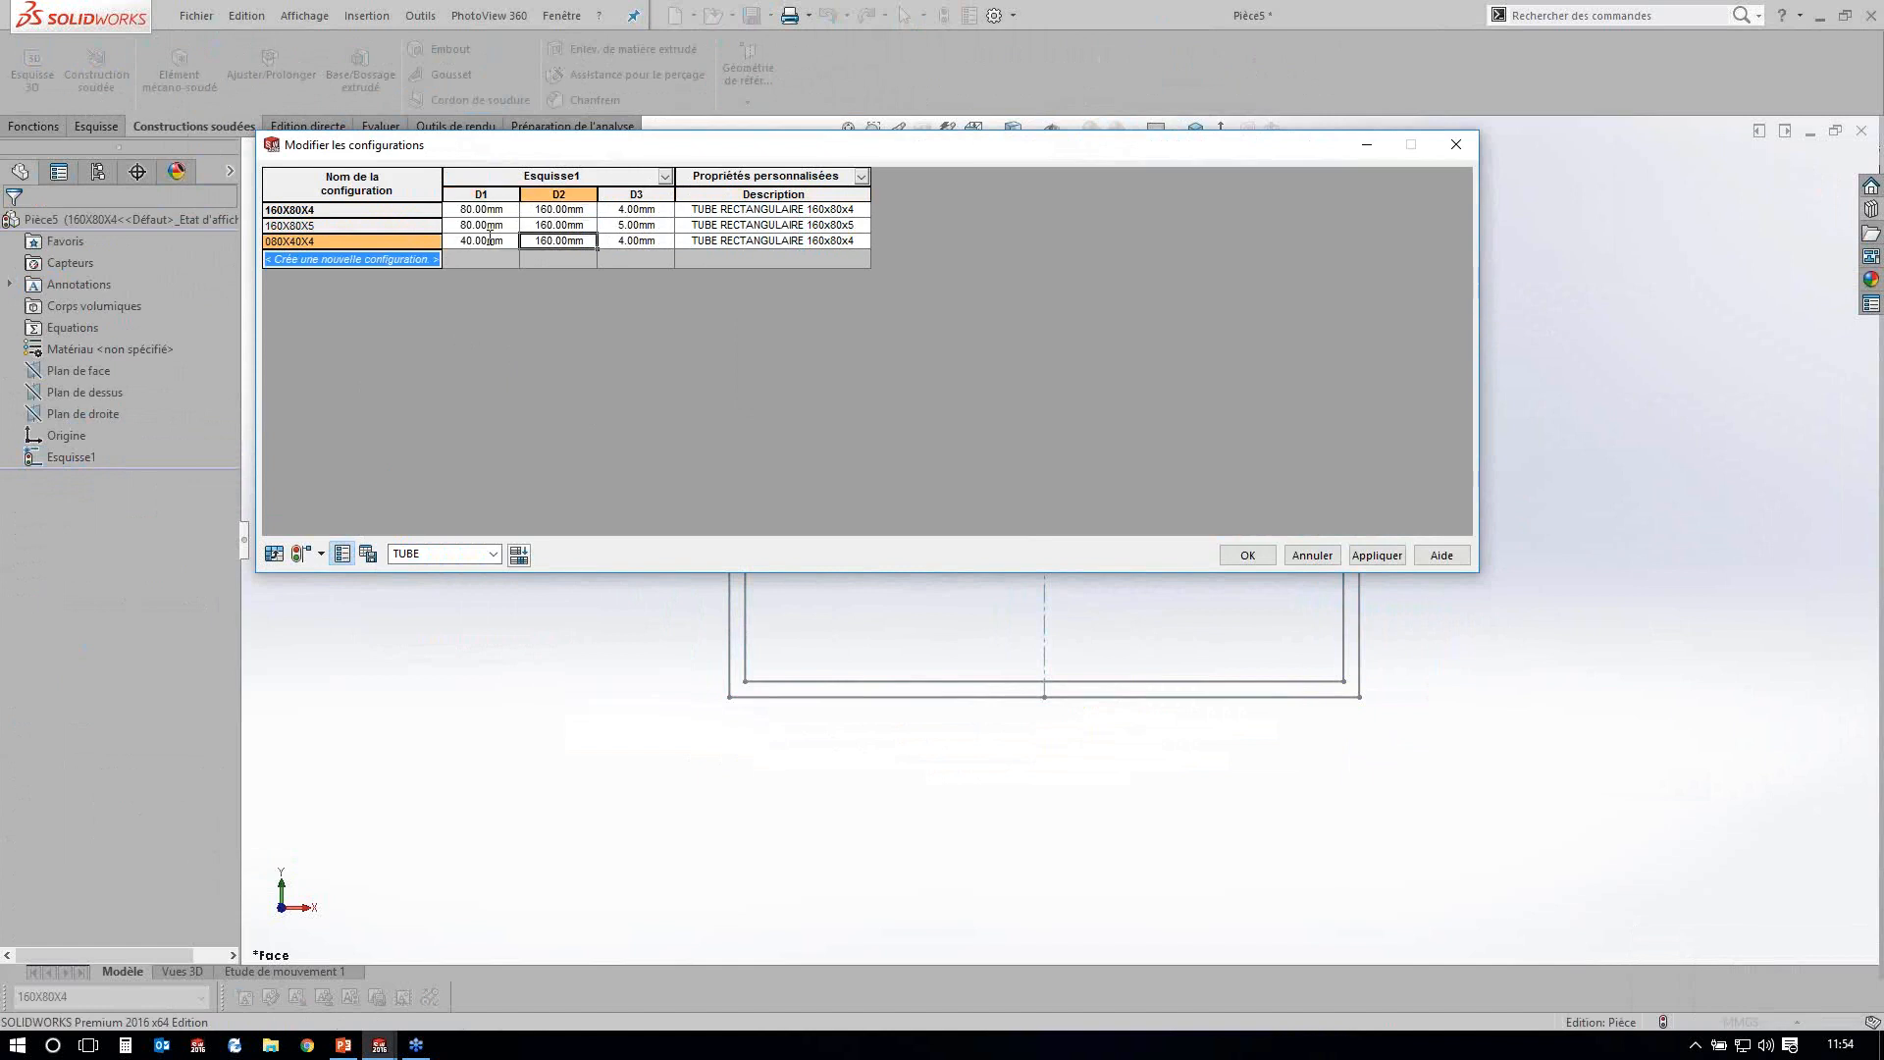
text(80)
key(Tab)
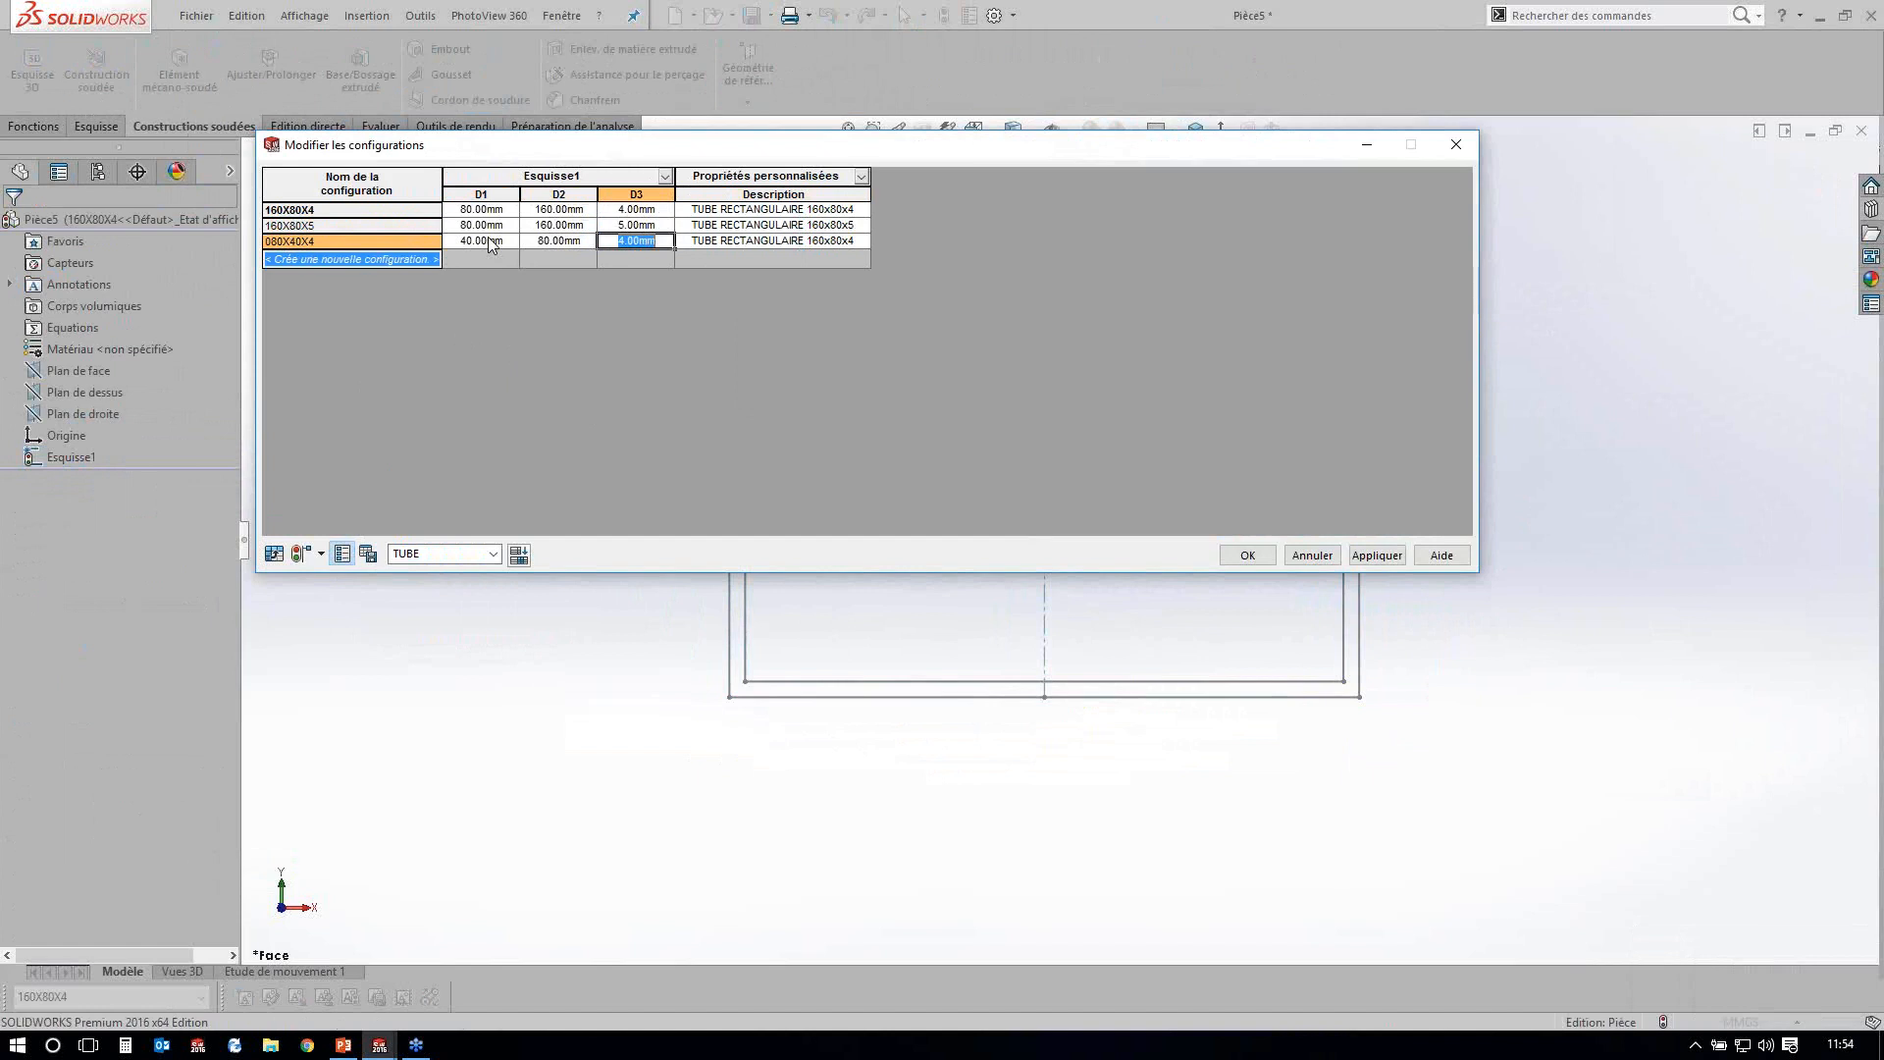
Set the Description of configuration 080X40X4 to TUBE RECTANGULAIRE 80x40x4.
key(Tab)
key(End)
key(ctrl+shift+Left)
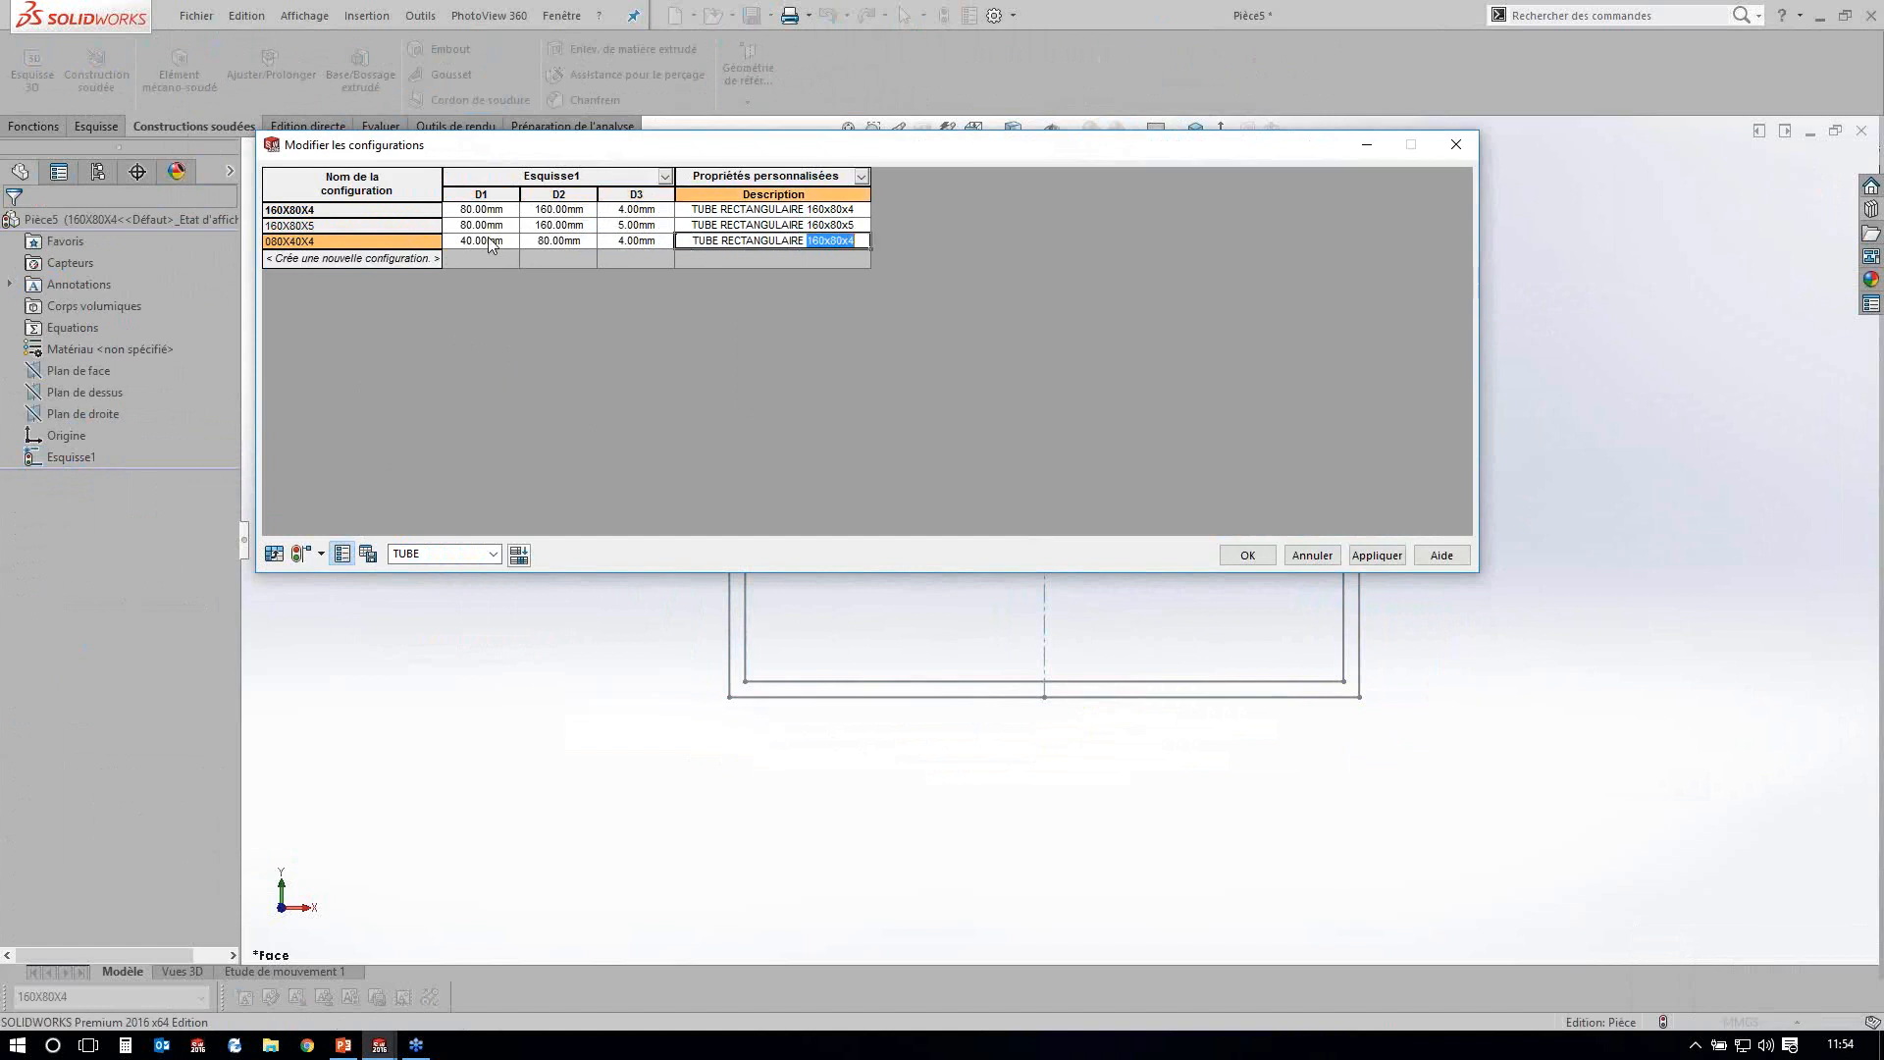
key(Left)
key(Delete)
key(Delete)
text(80)
key(Delete)
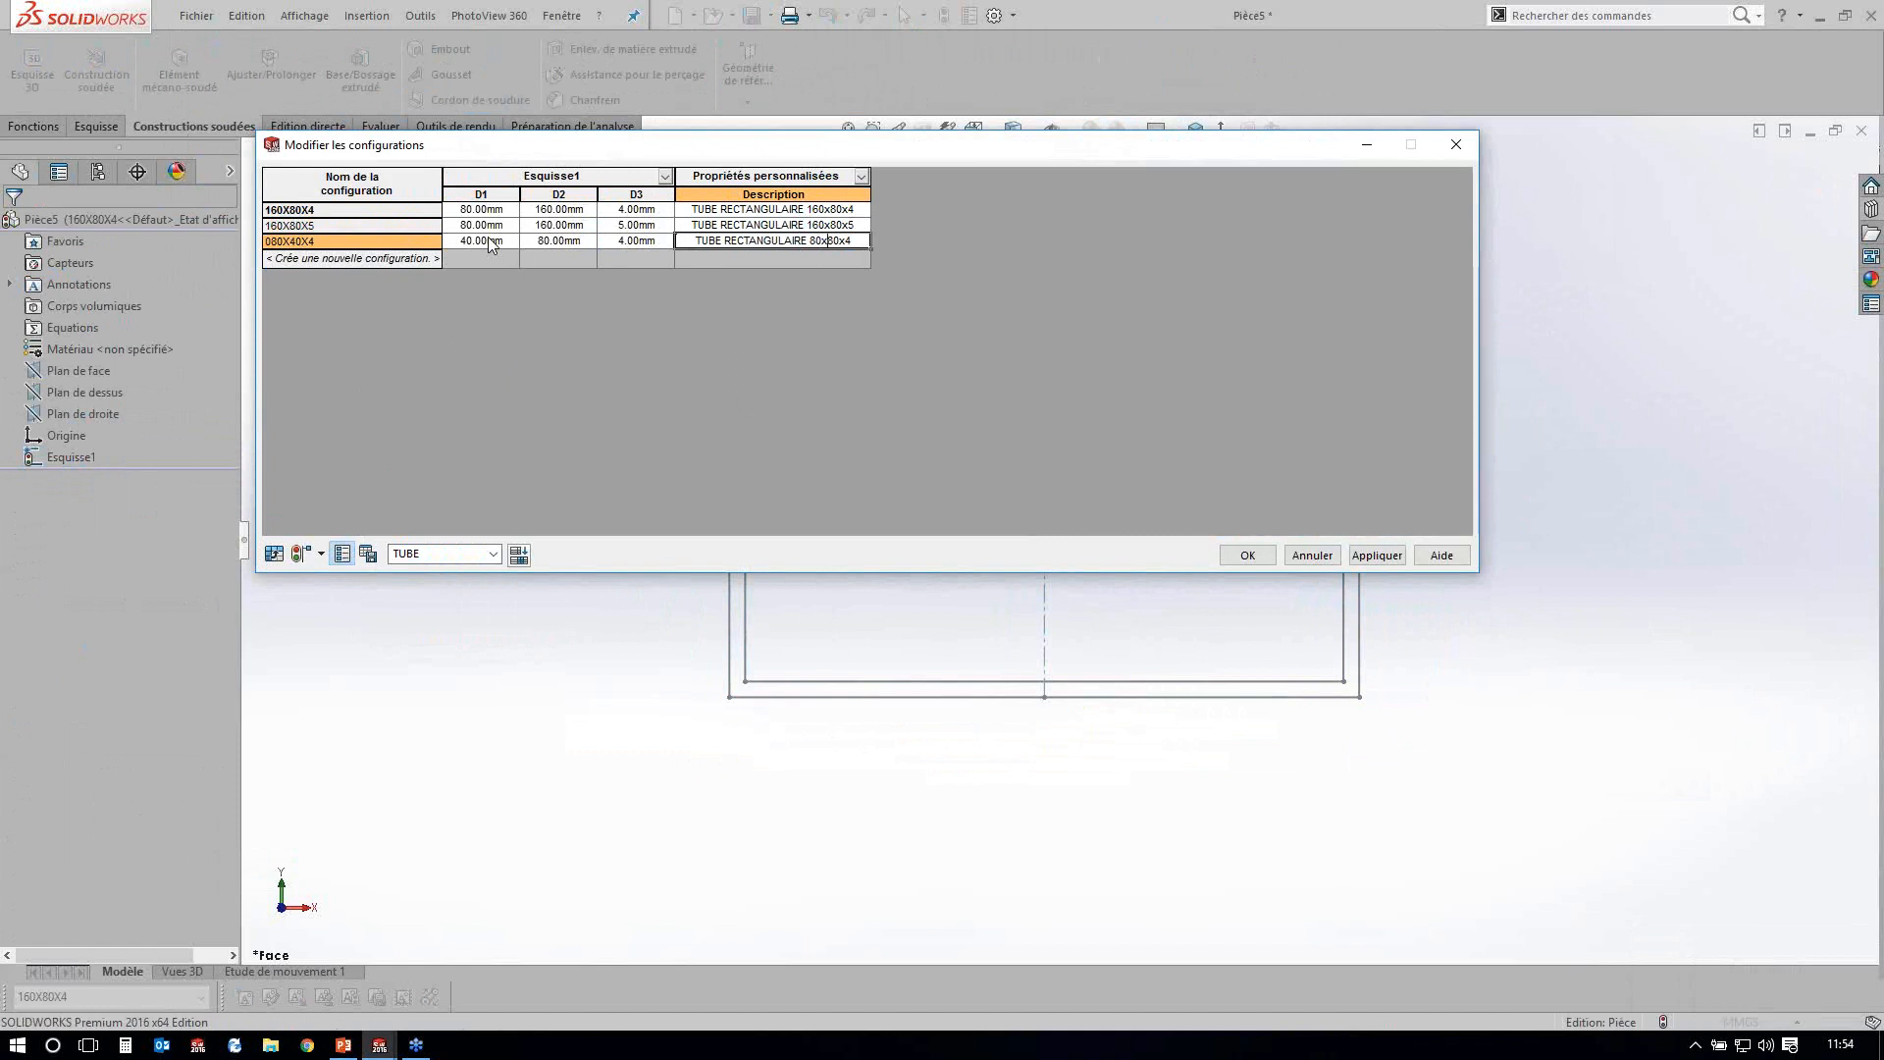
key(Delete)
text(4)
click(423, 304)
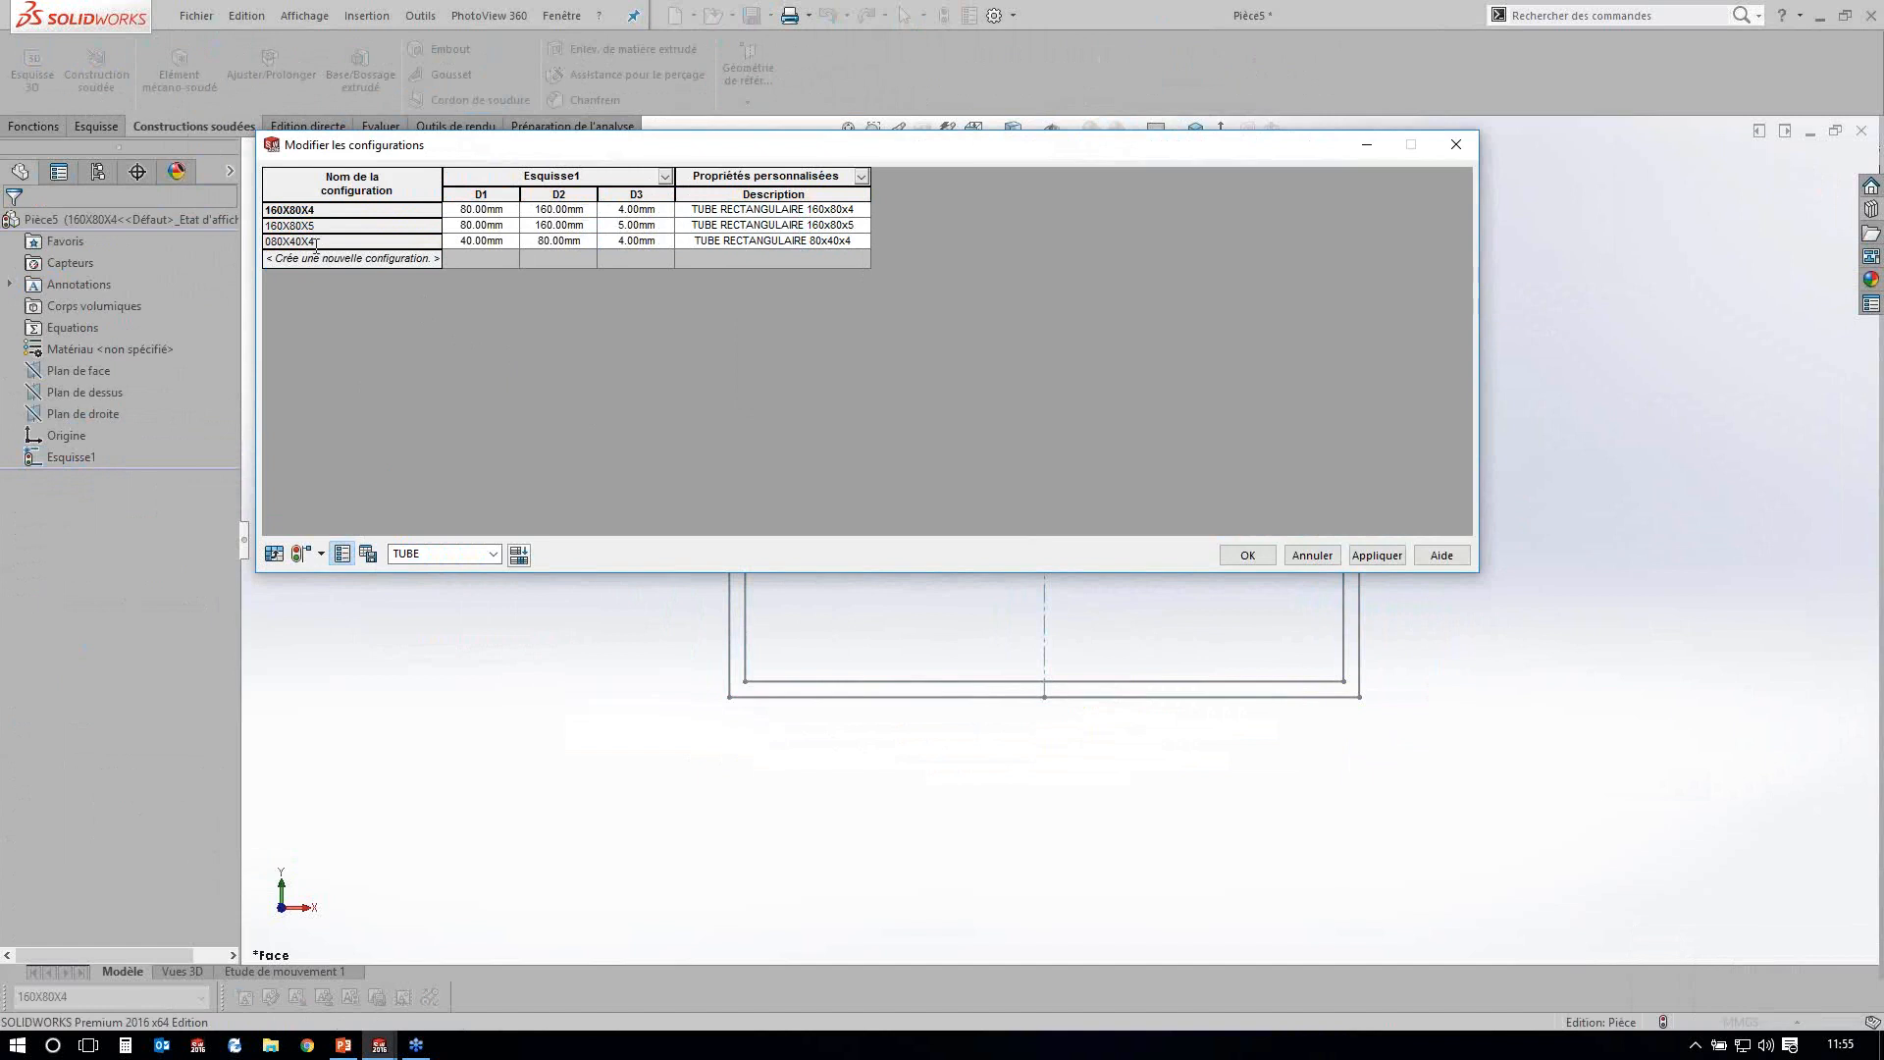
Save the TUBE table view, then apply the configuration changes and close the table.
click(405, 555)
click(342, 248)
click(1360, 556)
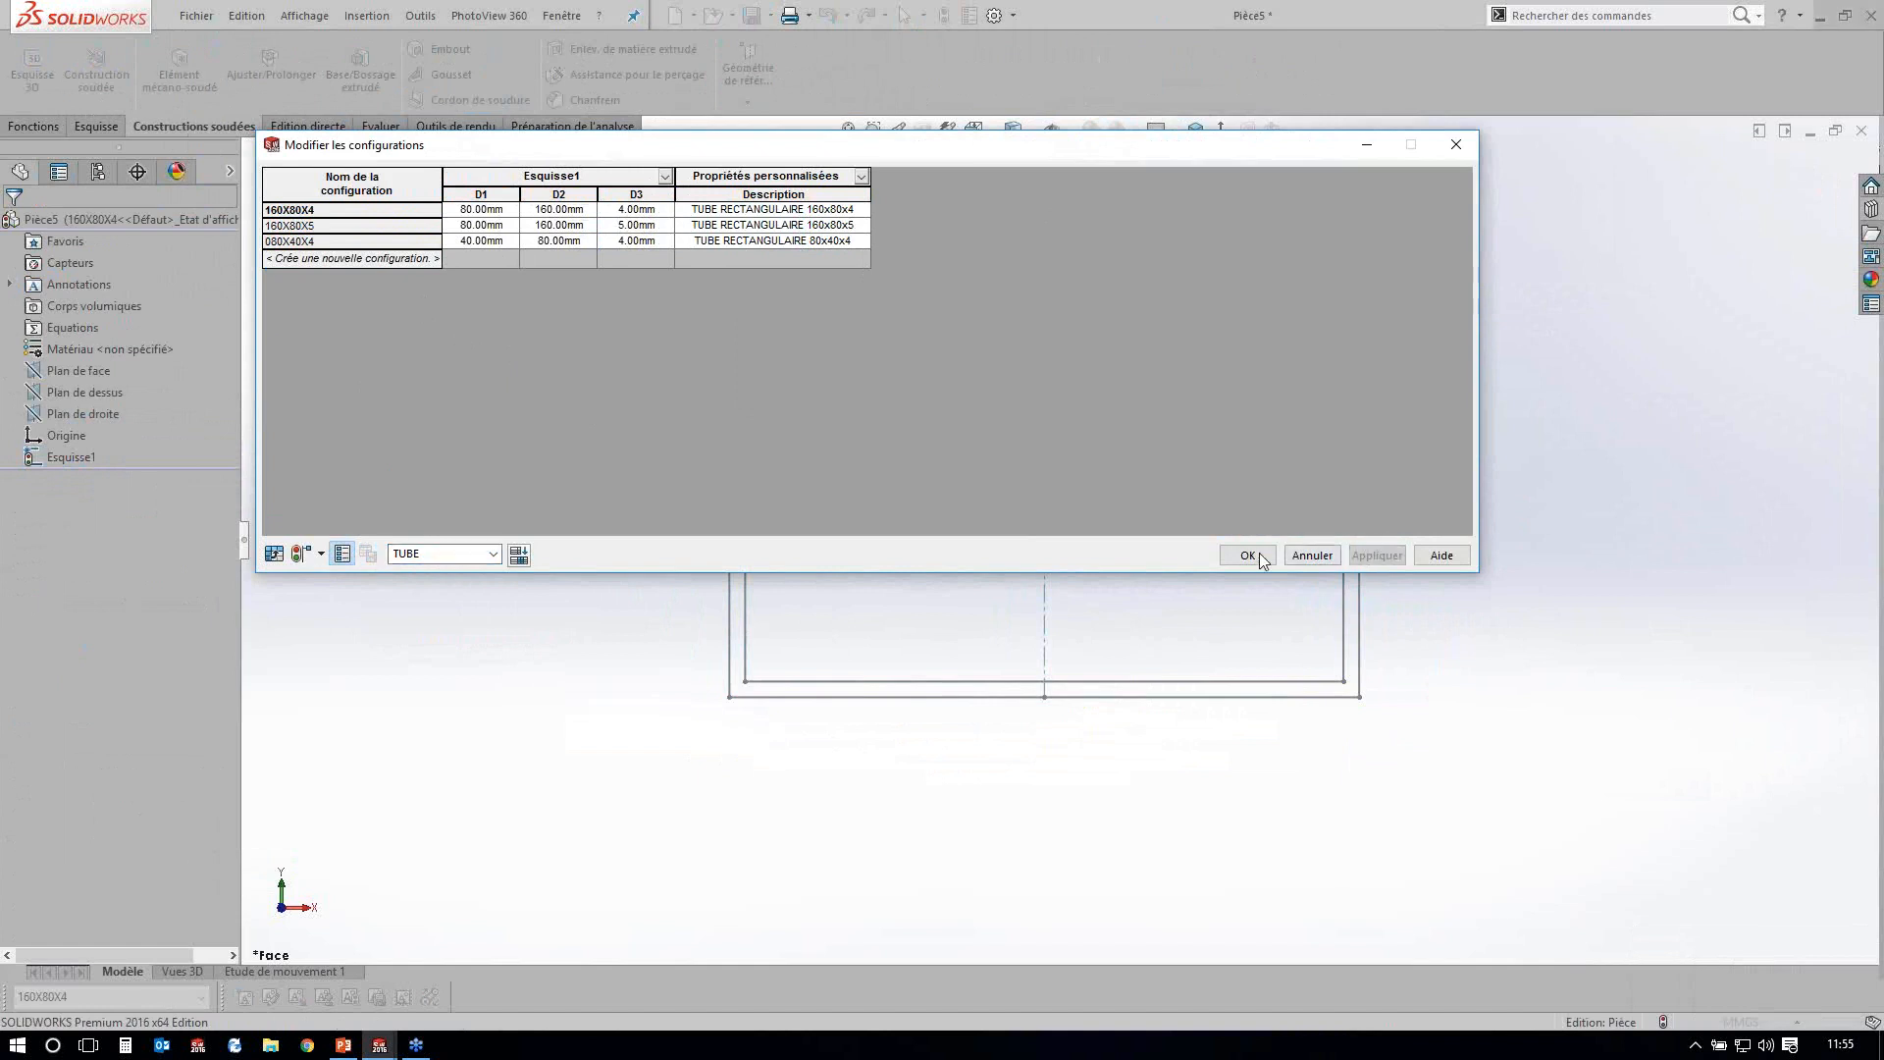
click(1247, 555)
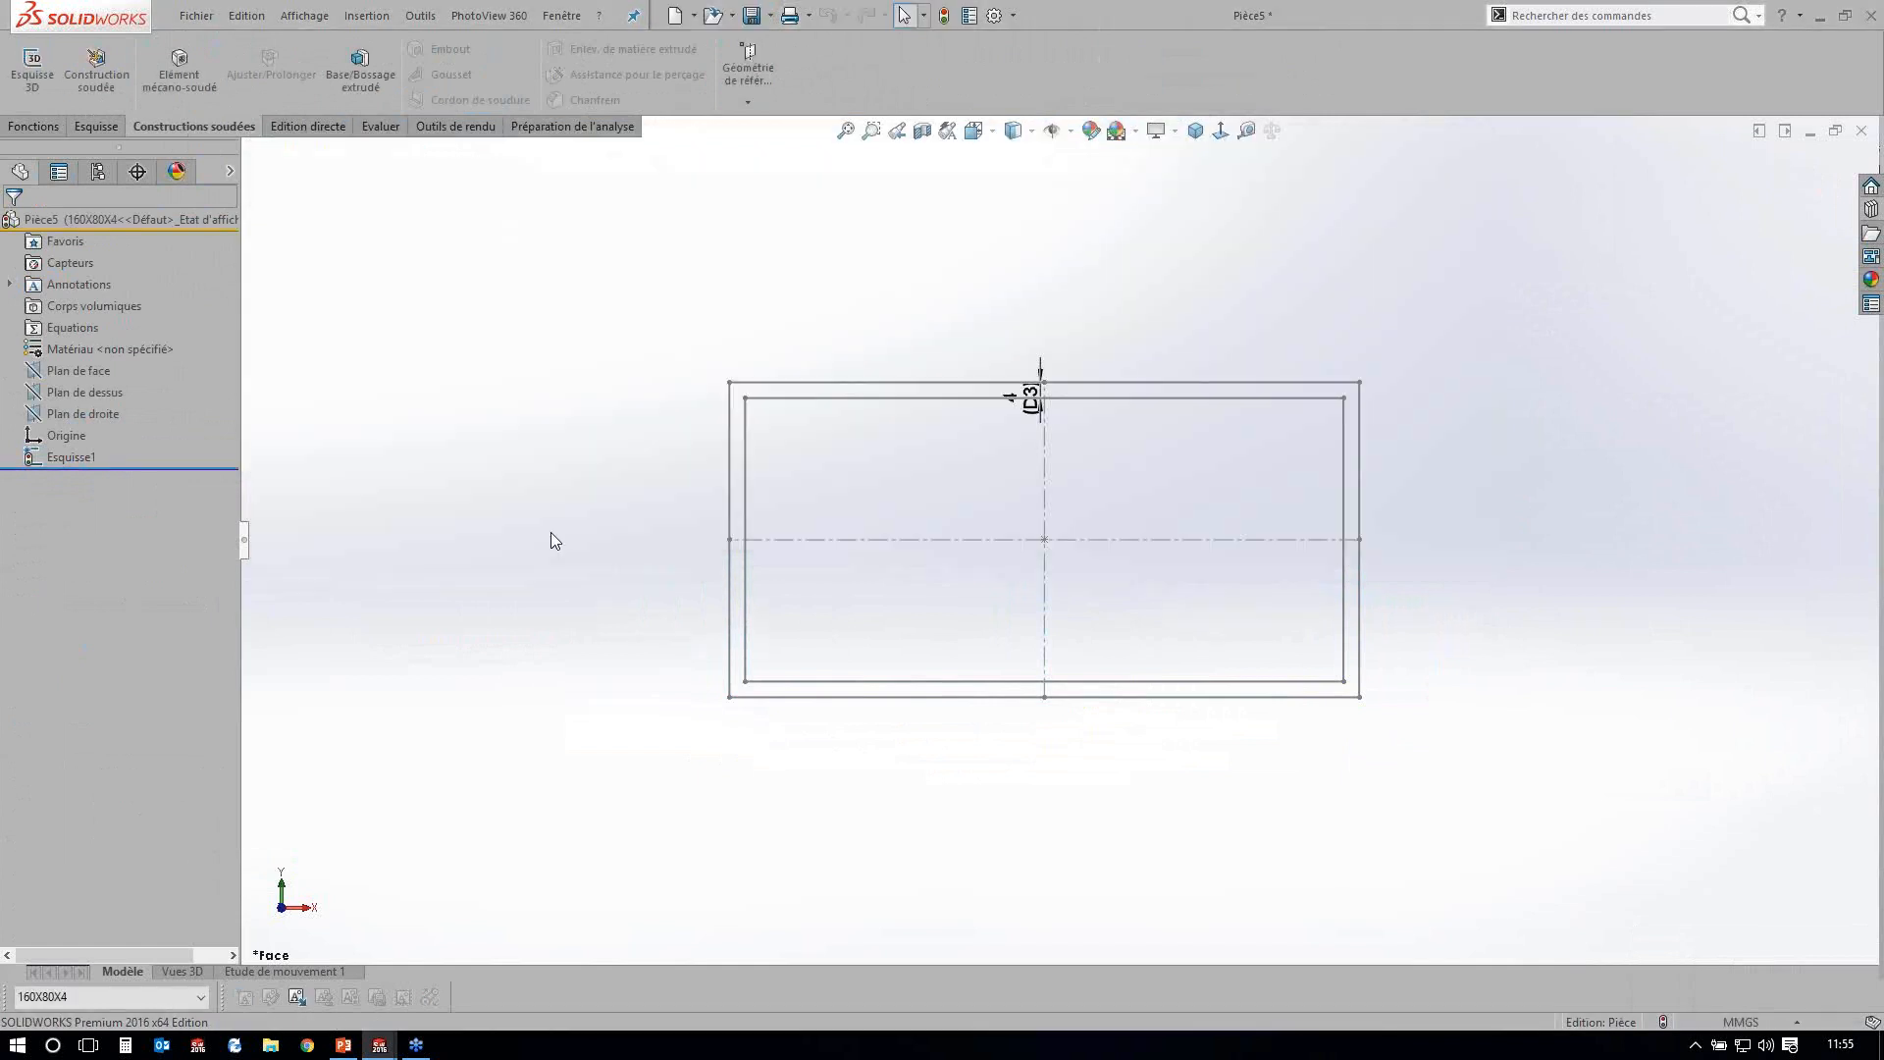
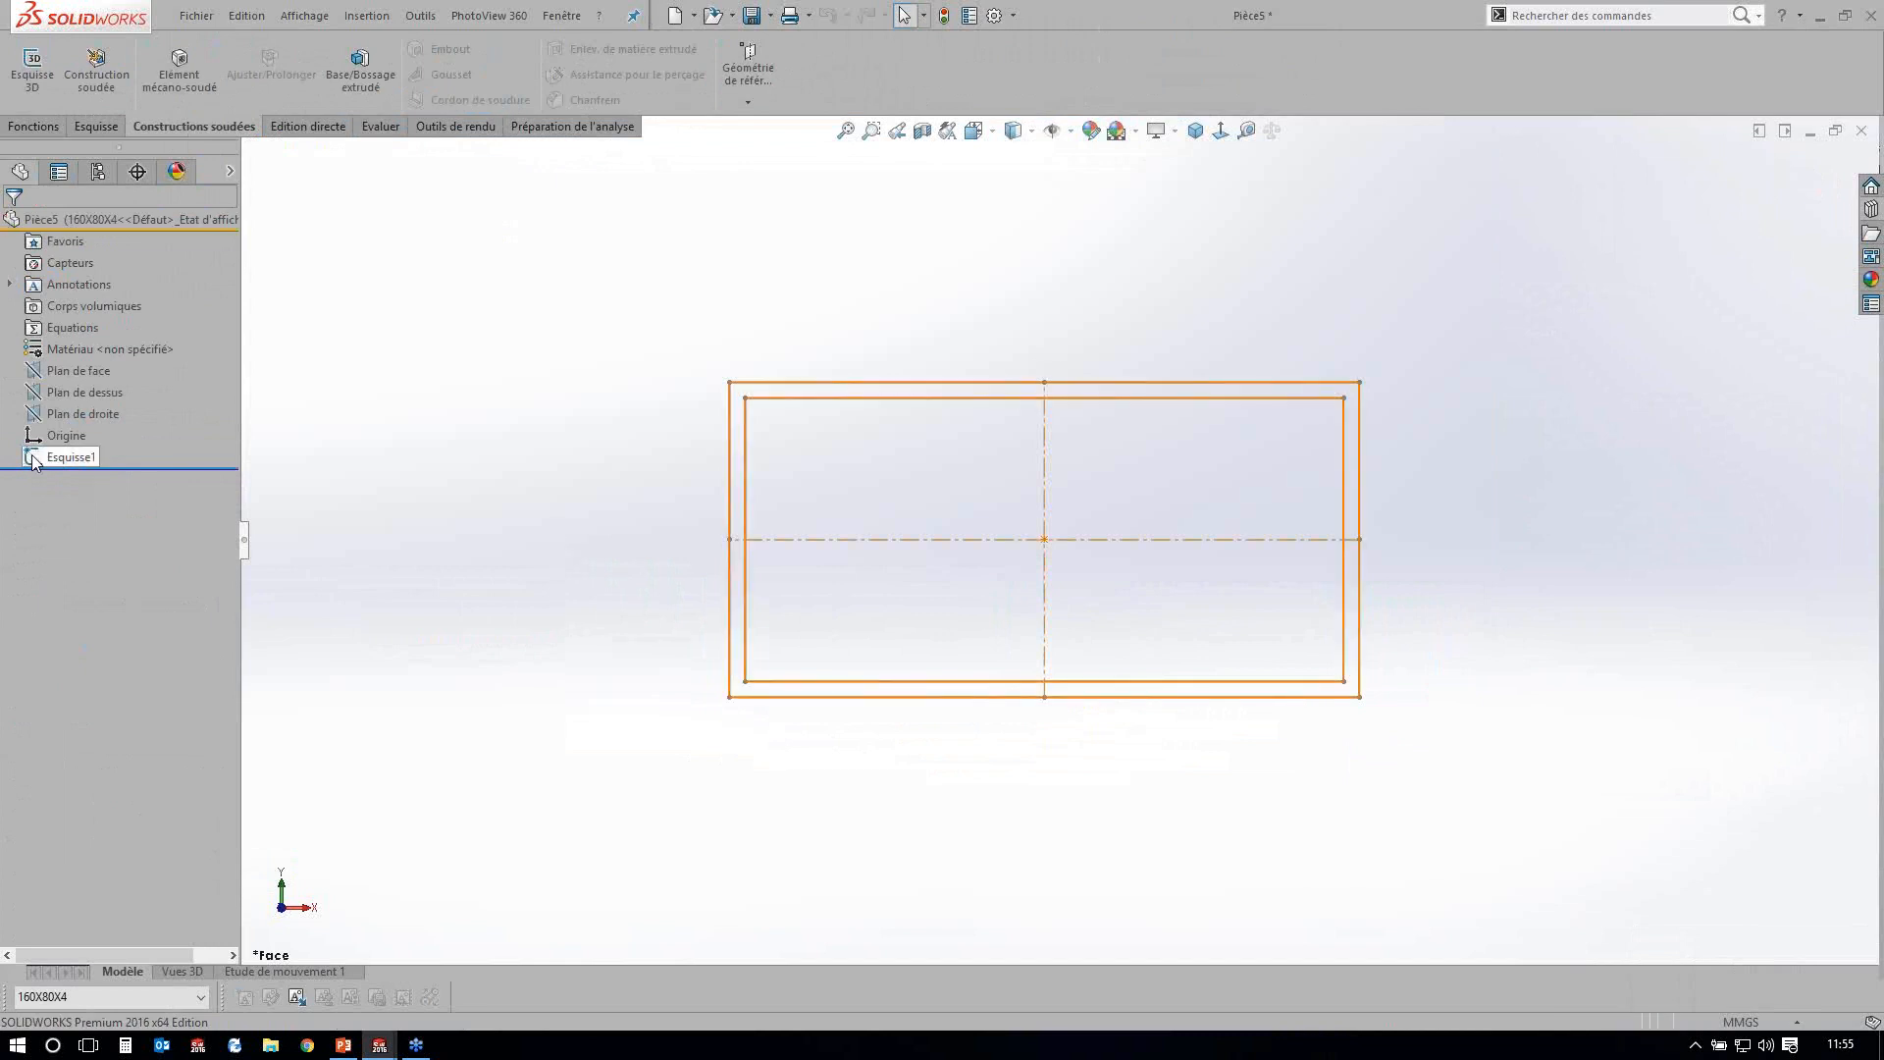
Switch to the Windows desktop and create a new folder there named PROFILS.
click(83, 462)
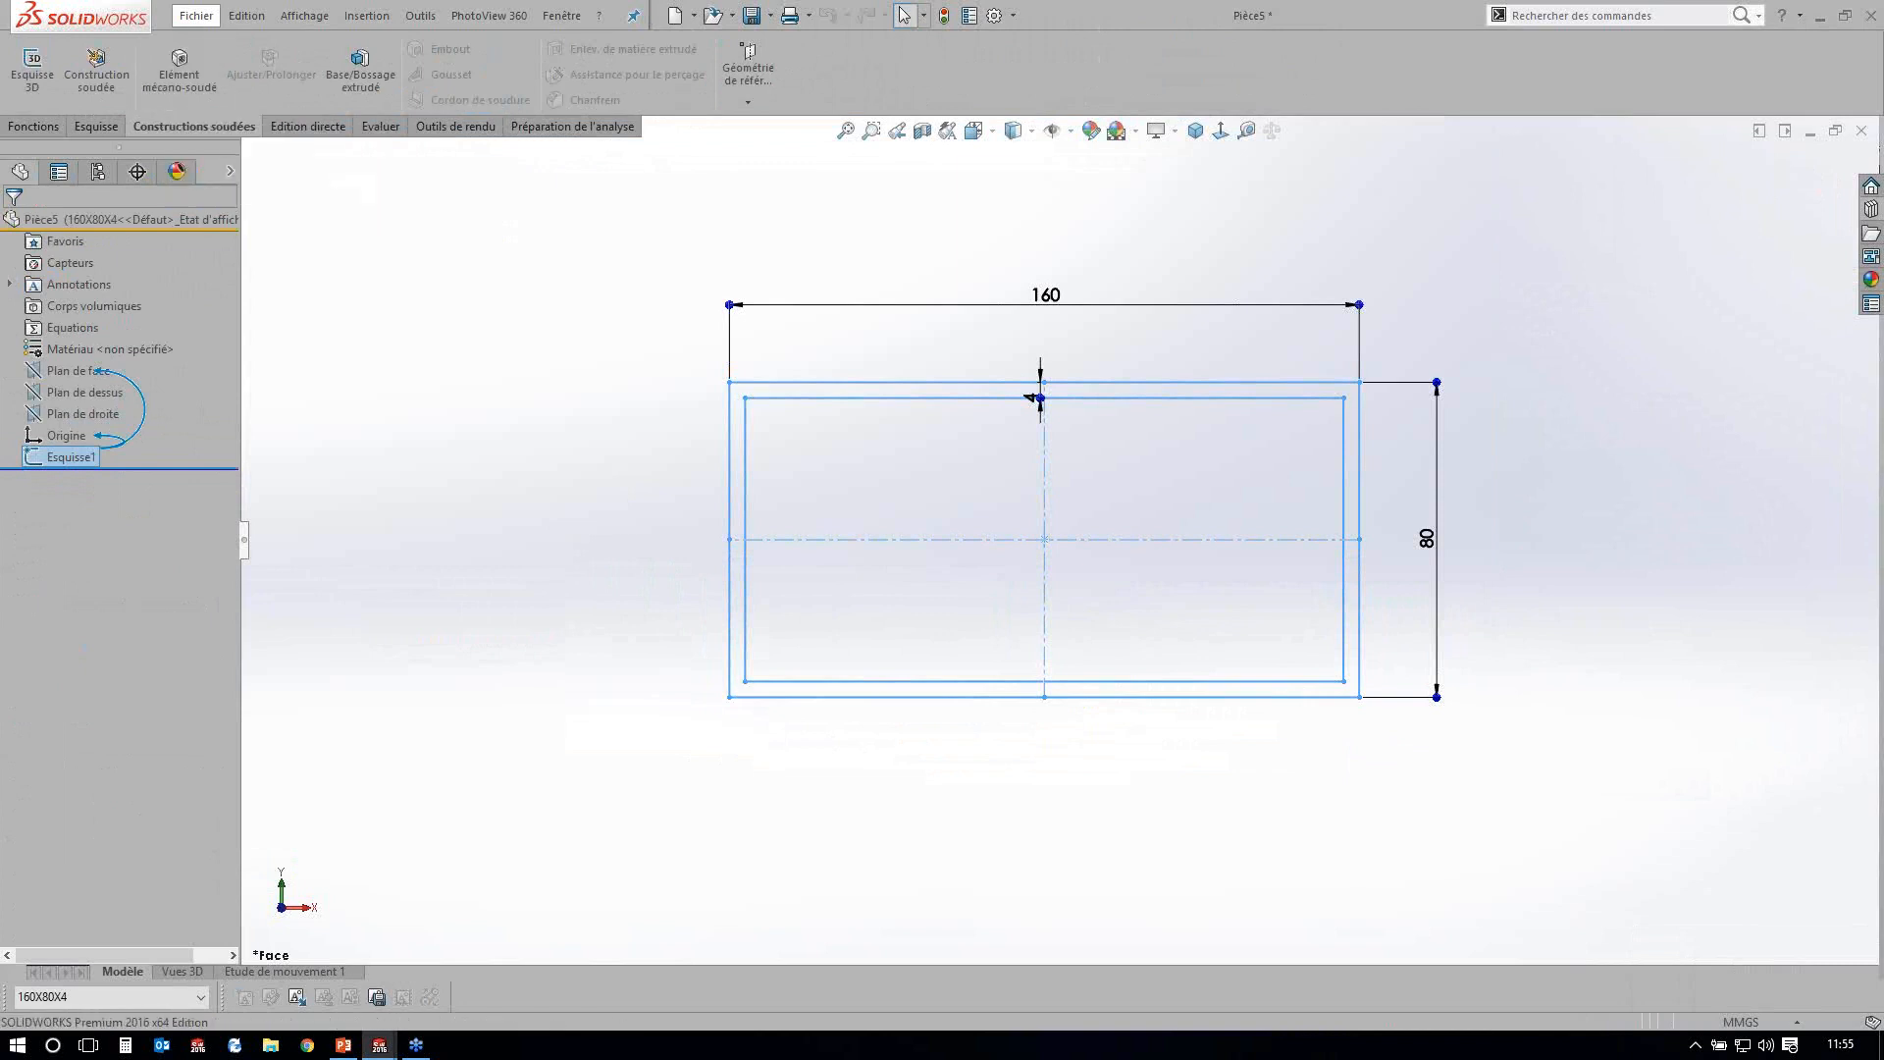
key(super+d)
right_click(989, 562)
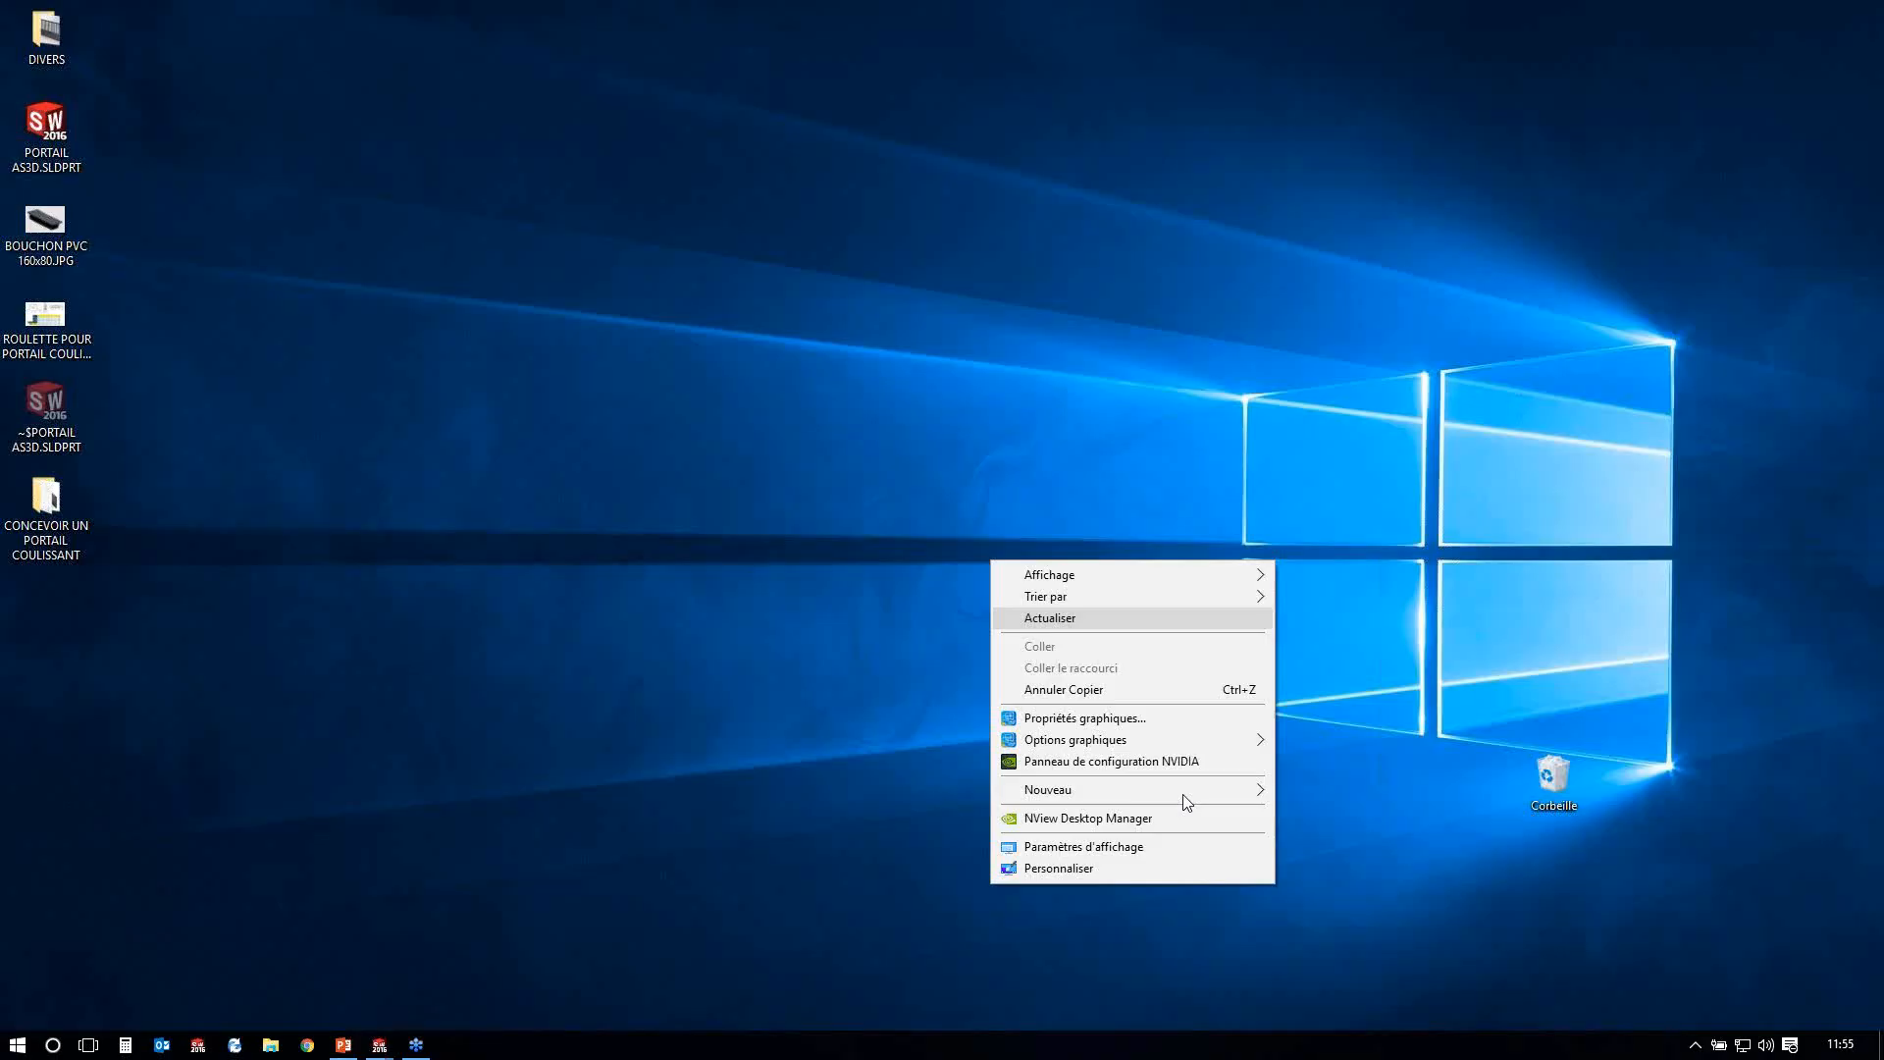
mouse_move(1183, 791)
click(1321, 478)
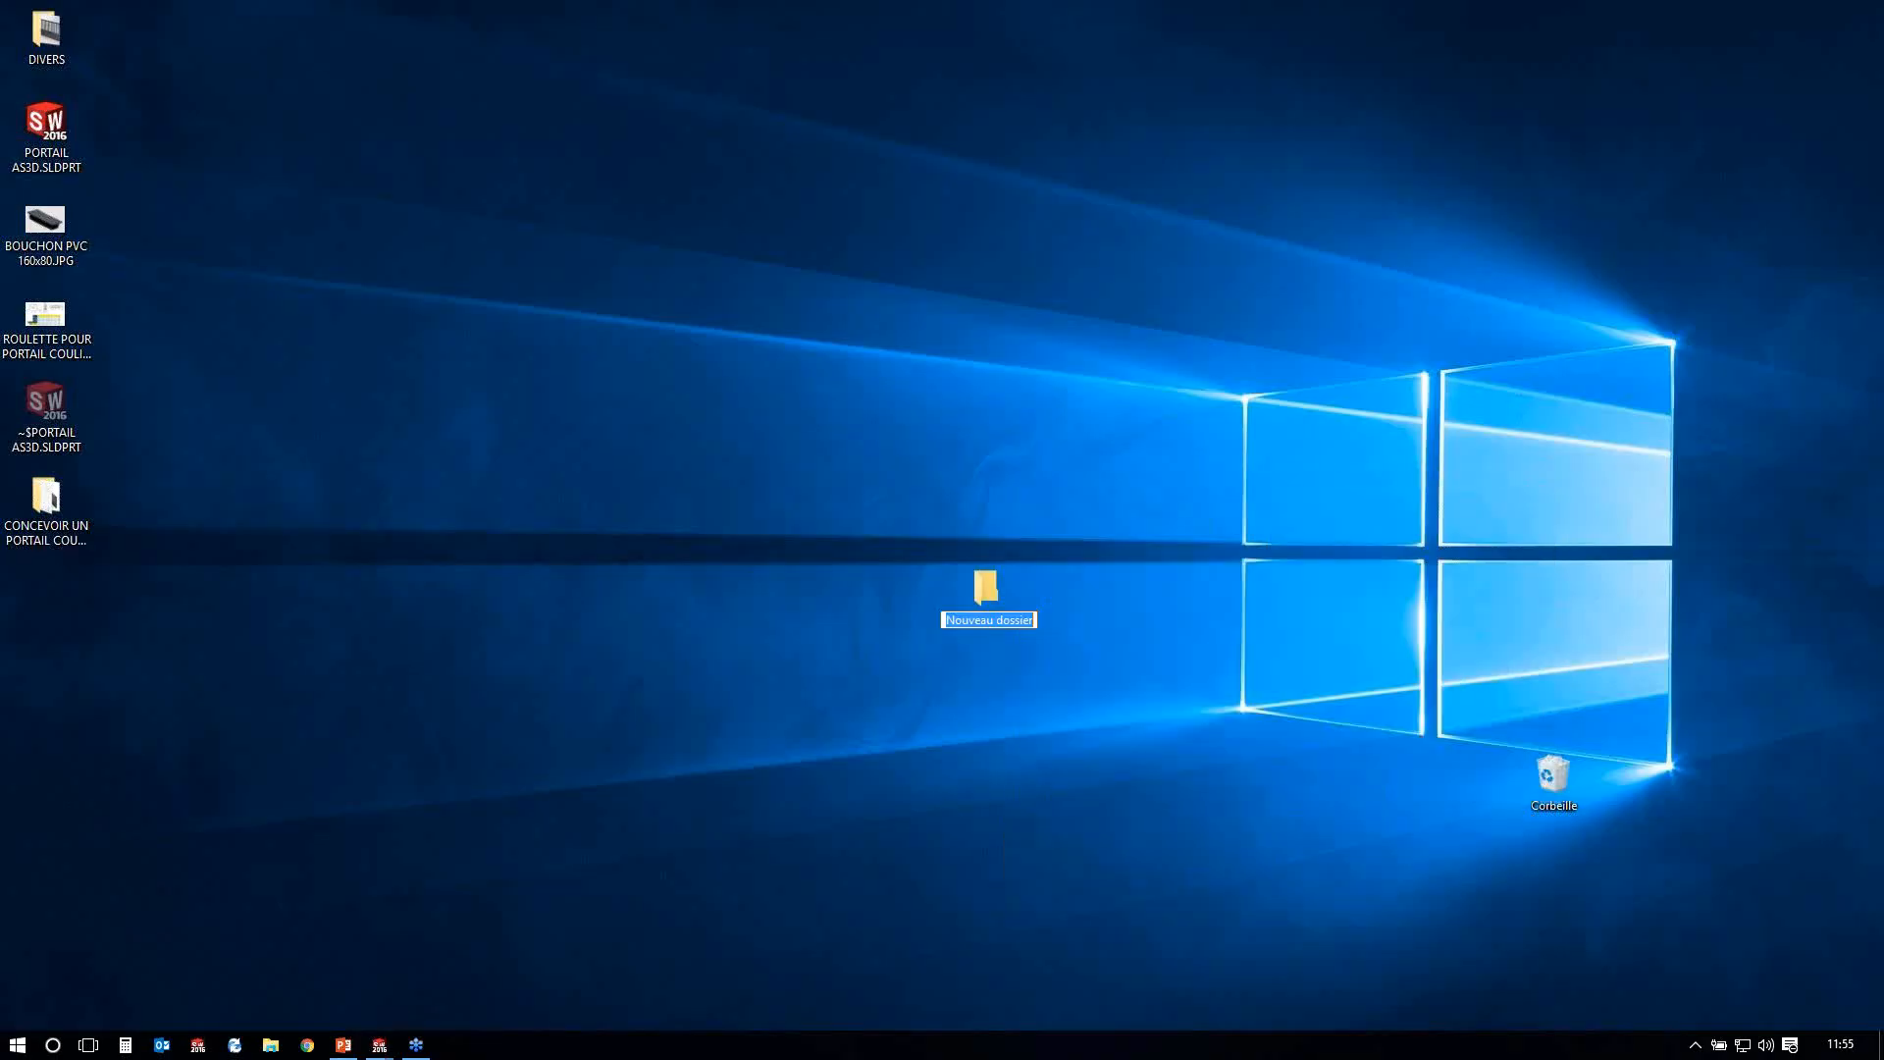
text(PROFILS)
Create a subfolder named ALU inside the PROFILS folder and close the folder window.
double_click(986, 600)
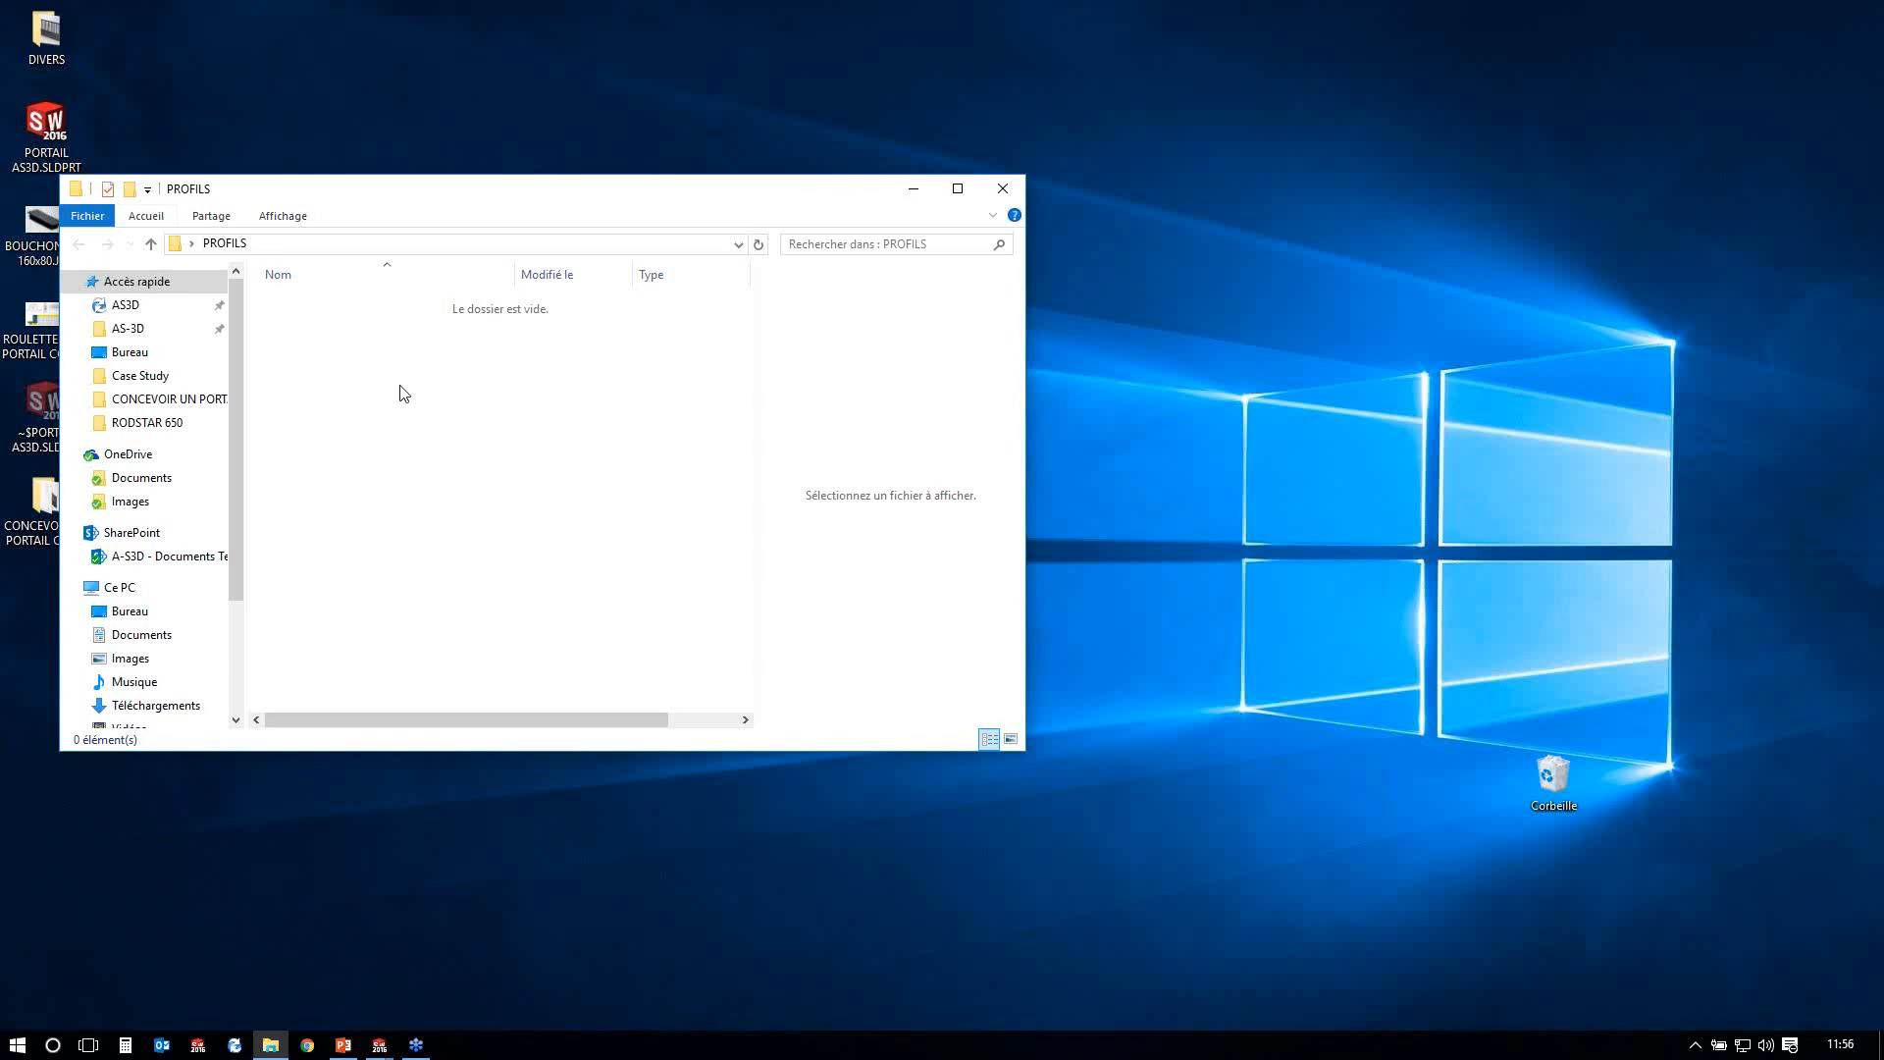
key(ctrl+shift+n)
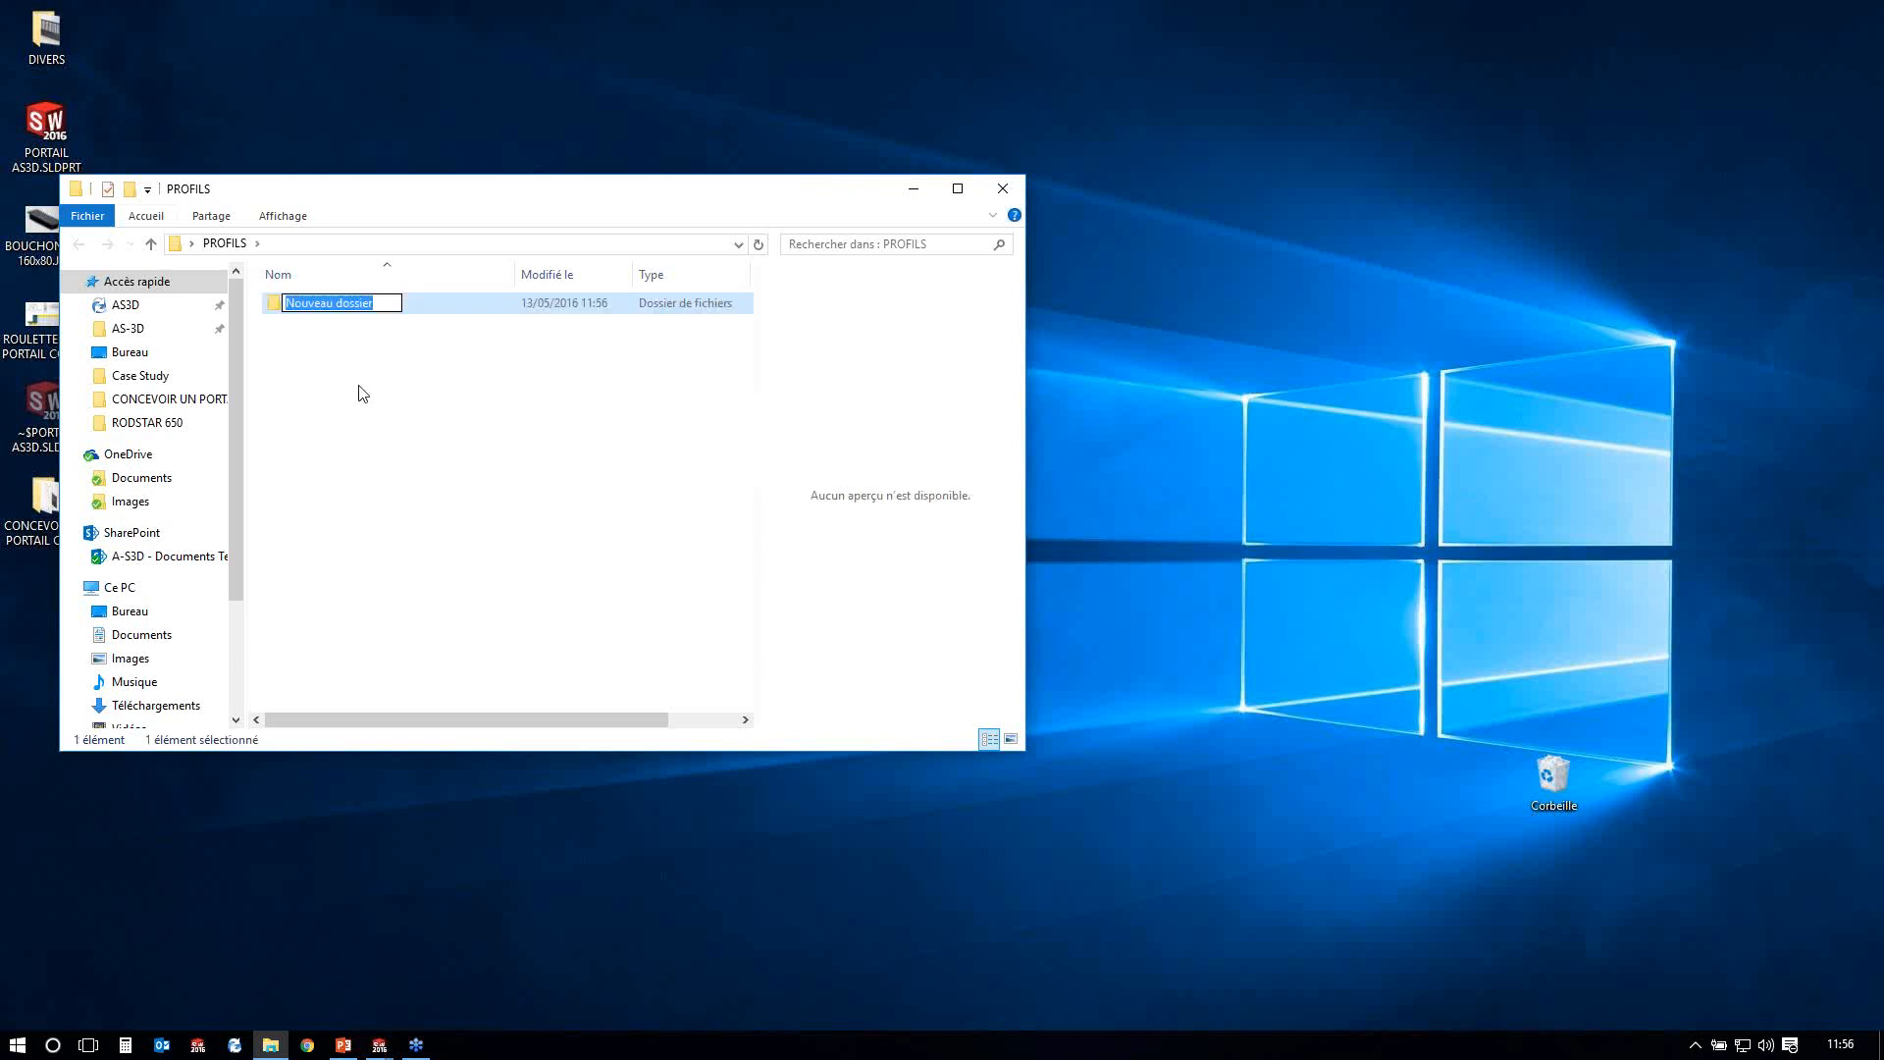
text(ALU)
key(Return)
click(393, 396)
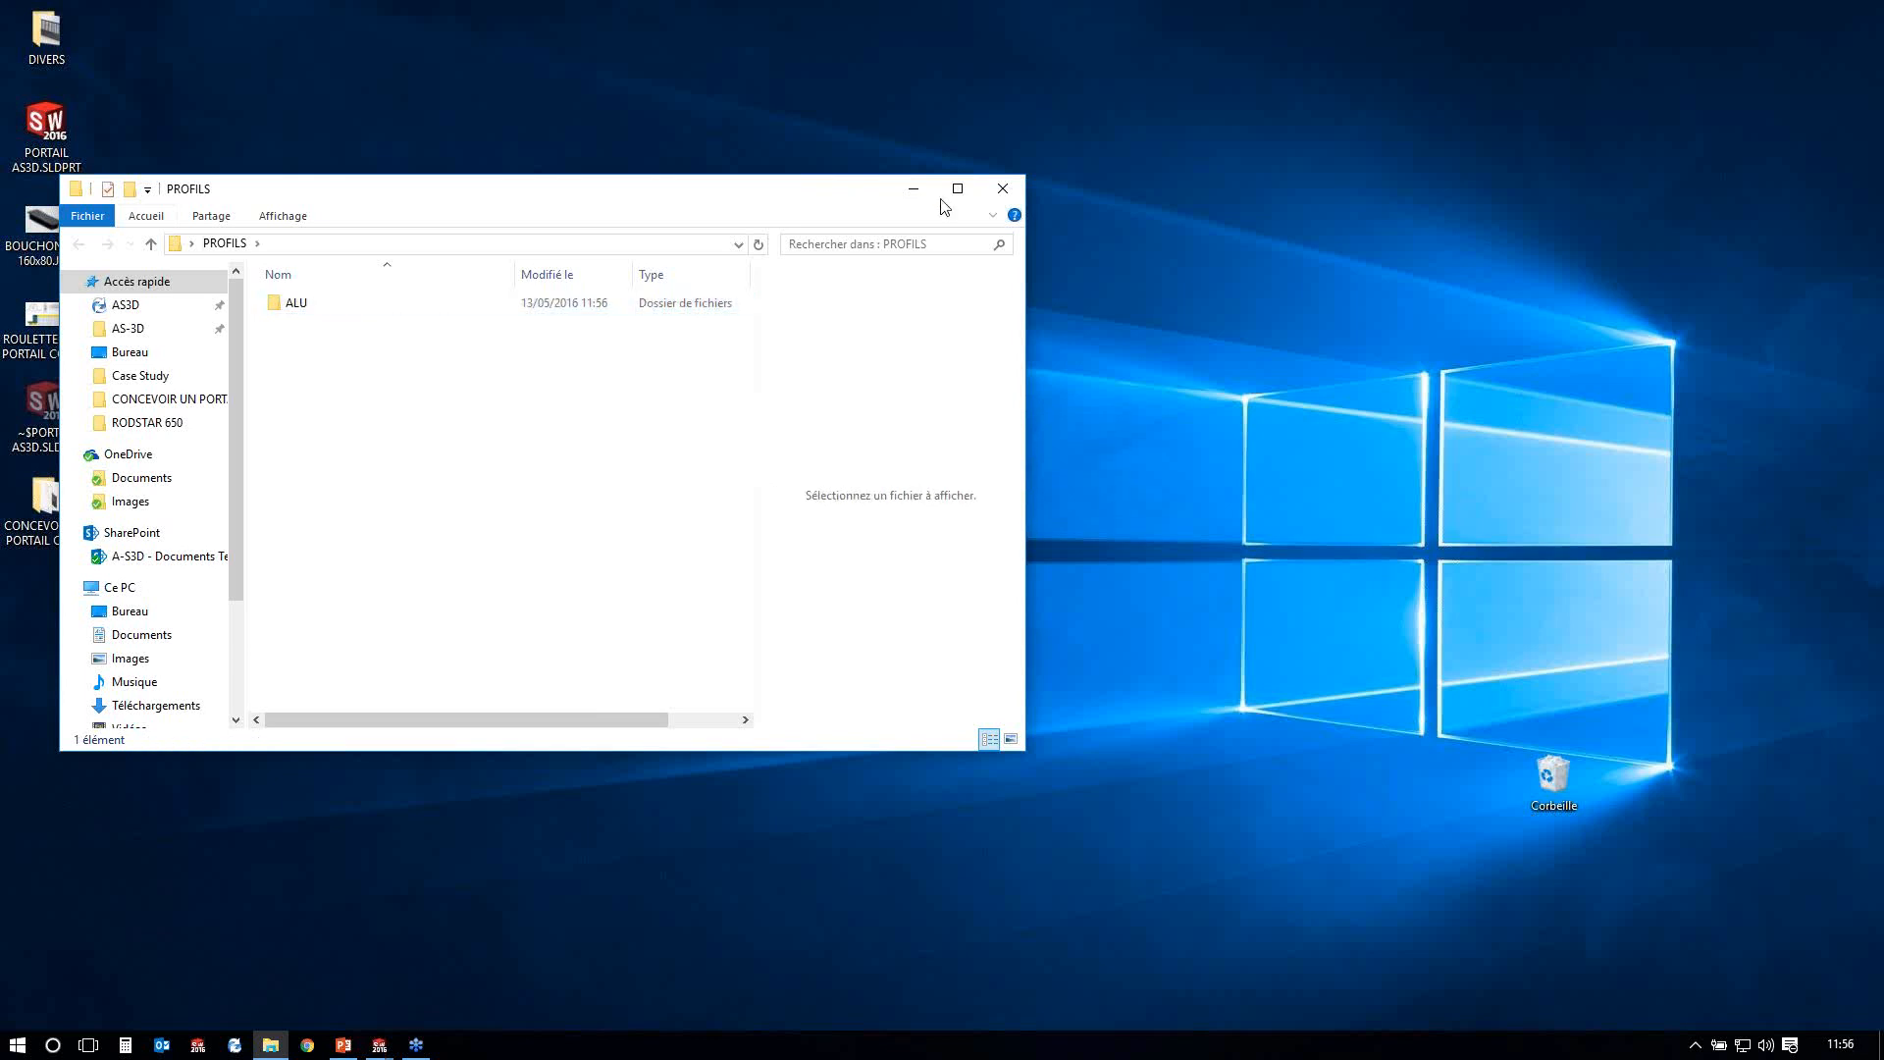
drag(942, 206, 1170, 201)
click(1157, 177)
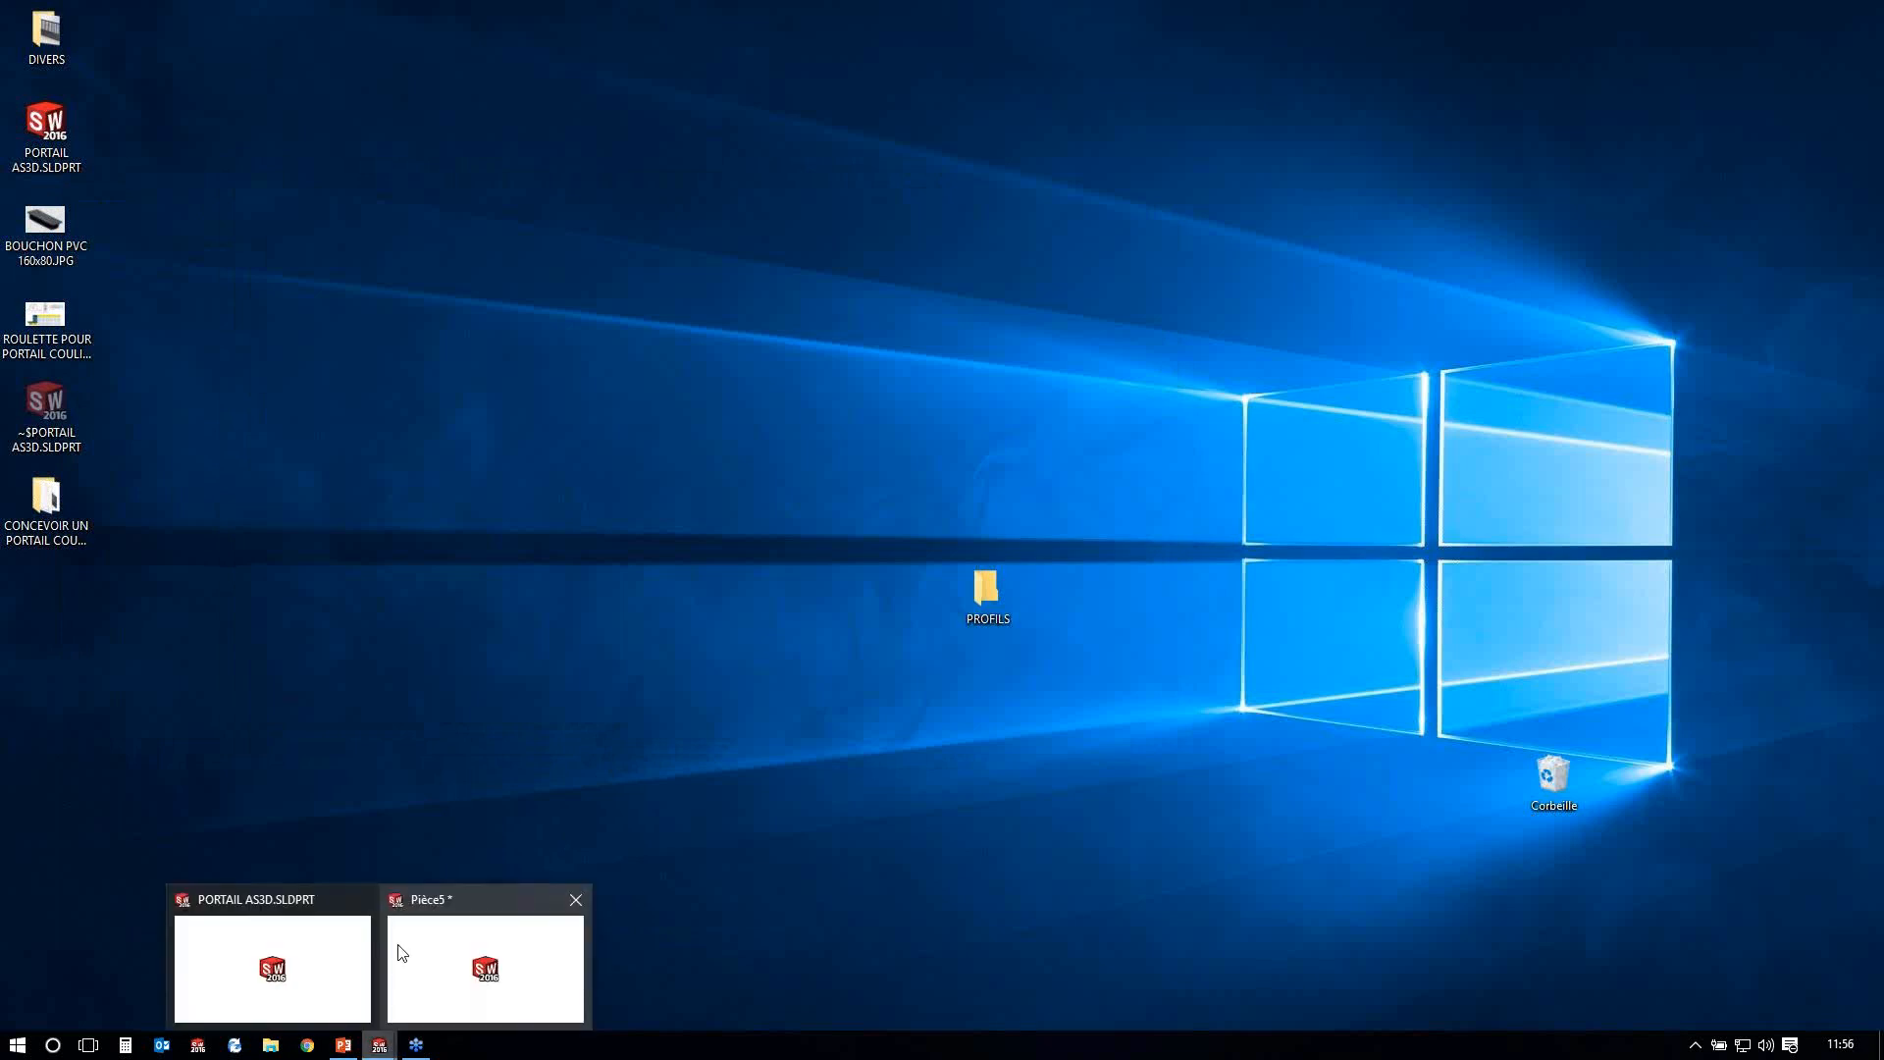
Switch back to the tube profile part in SOLIDWORKS and assign the favourite material ALU to it.
click(402, 993)
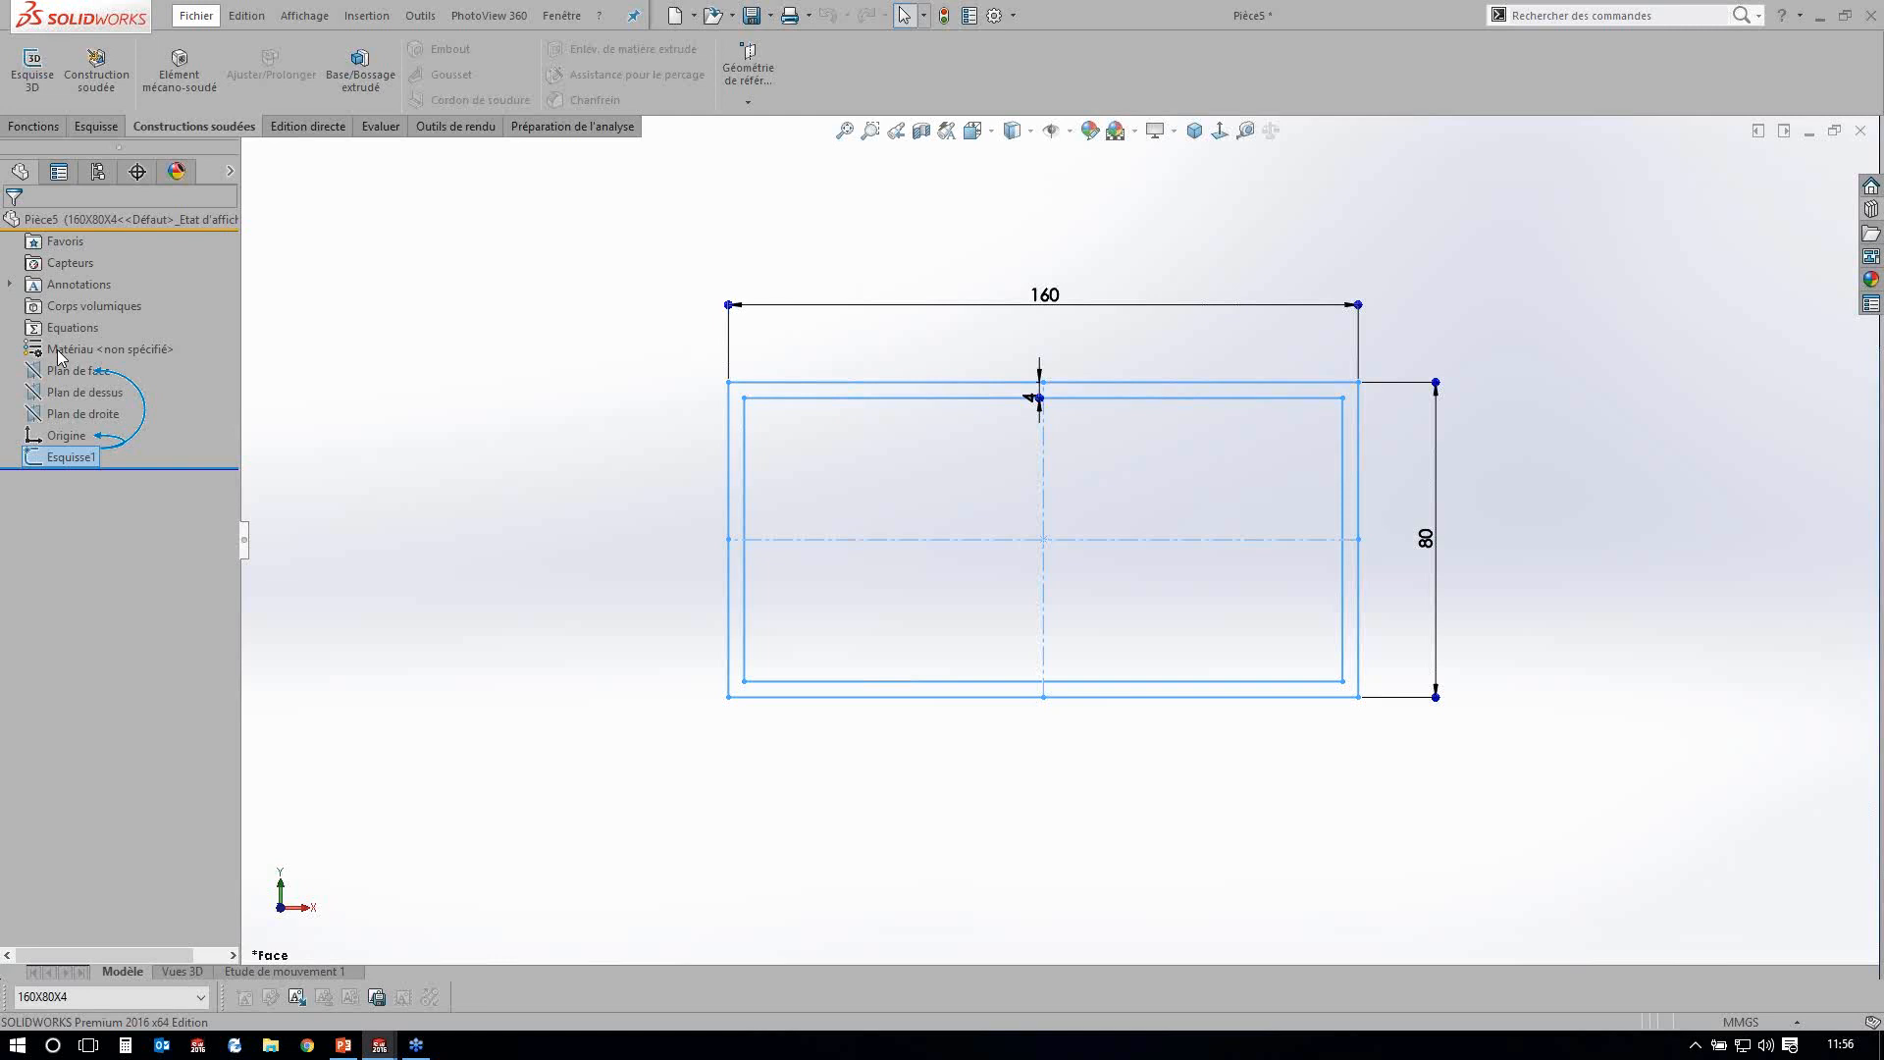
right_click(61, 354)
click(79, 365)
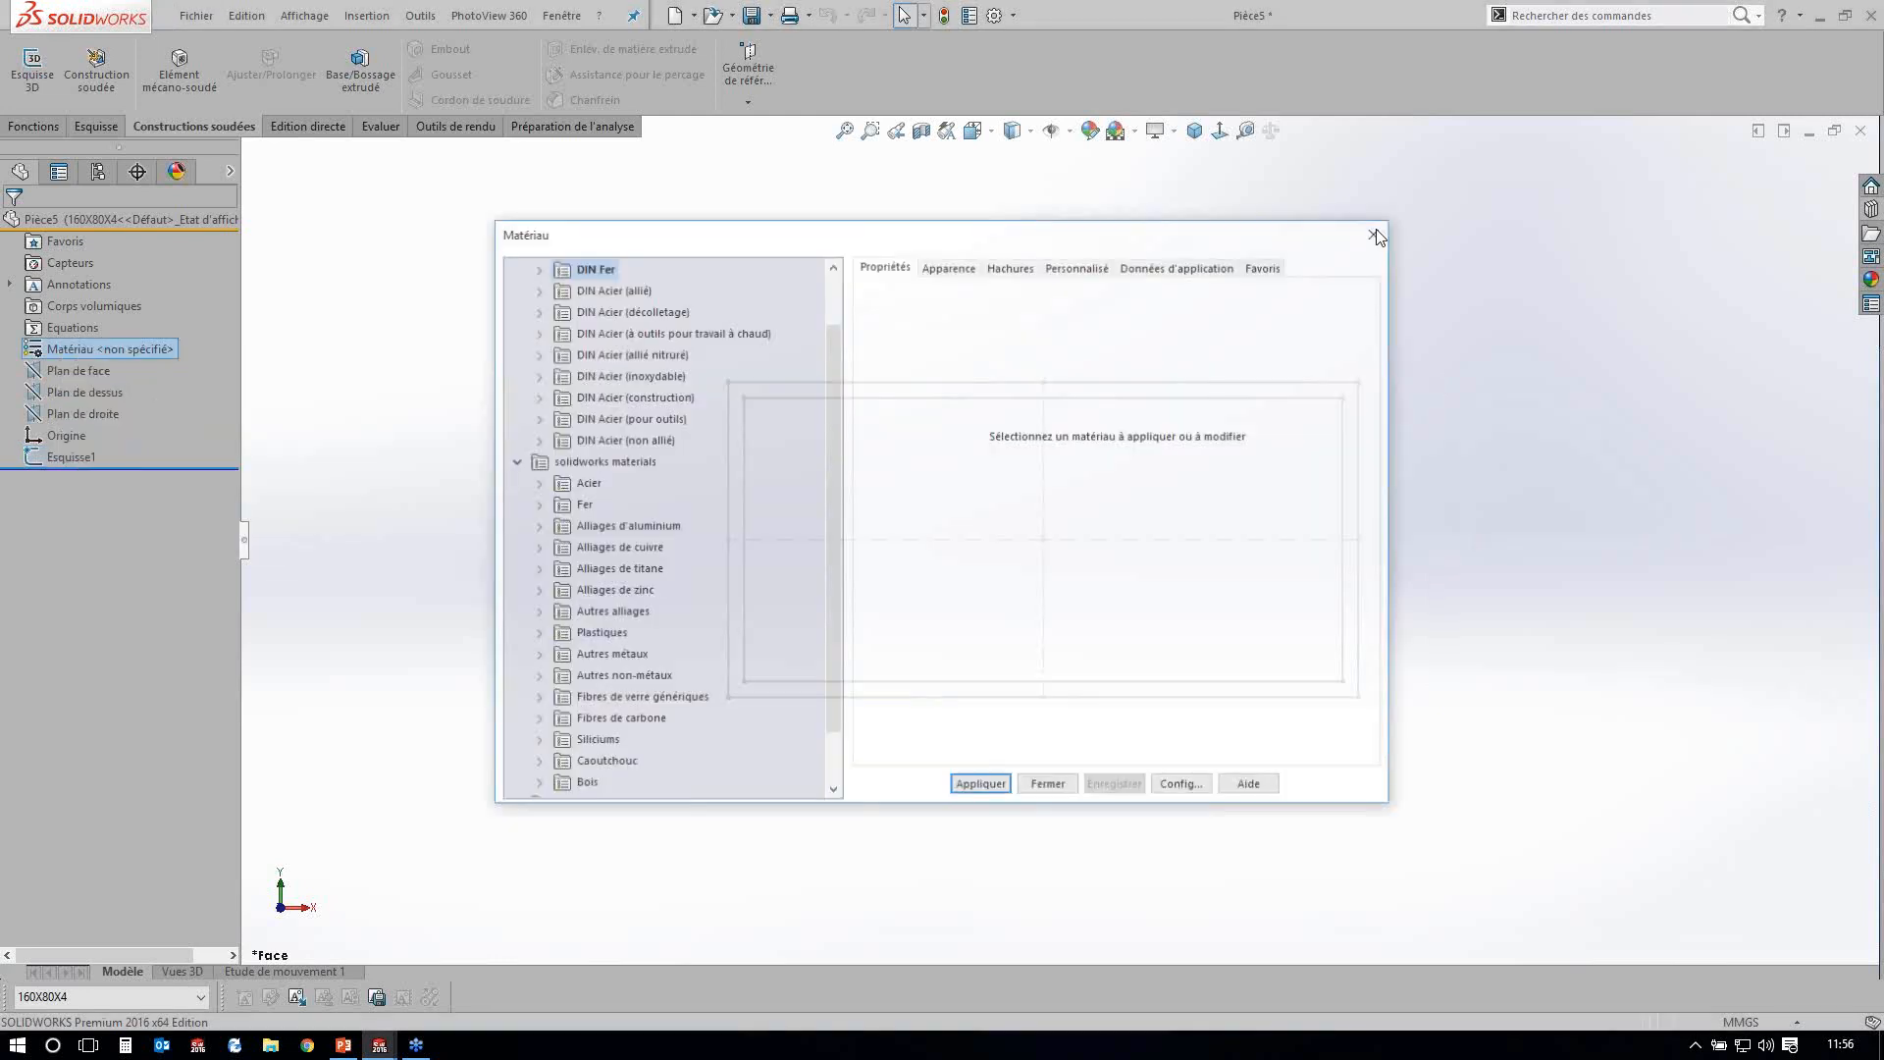
click(1372, 235)
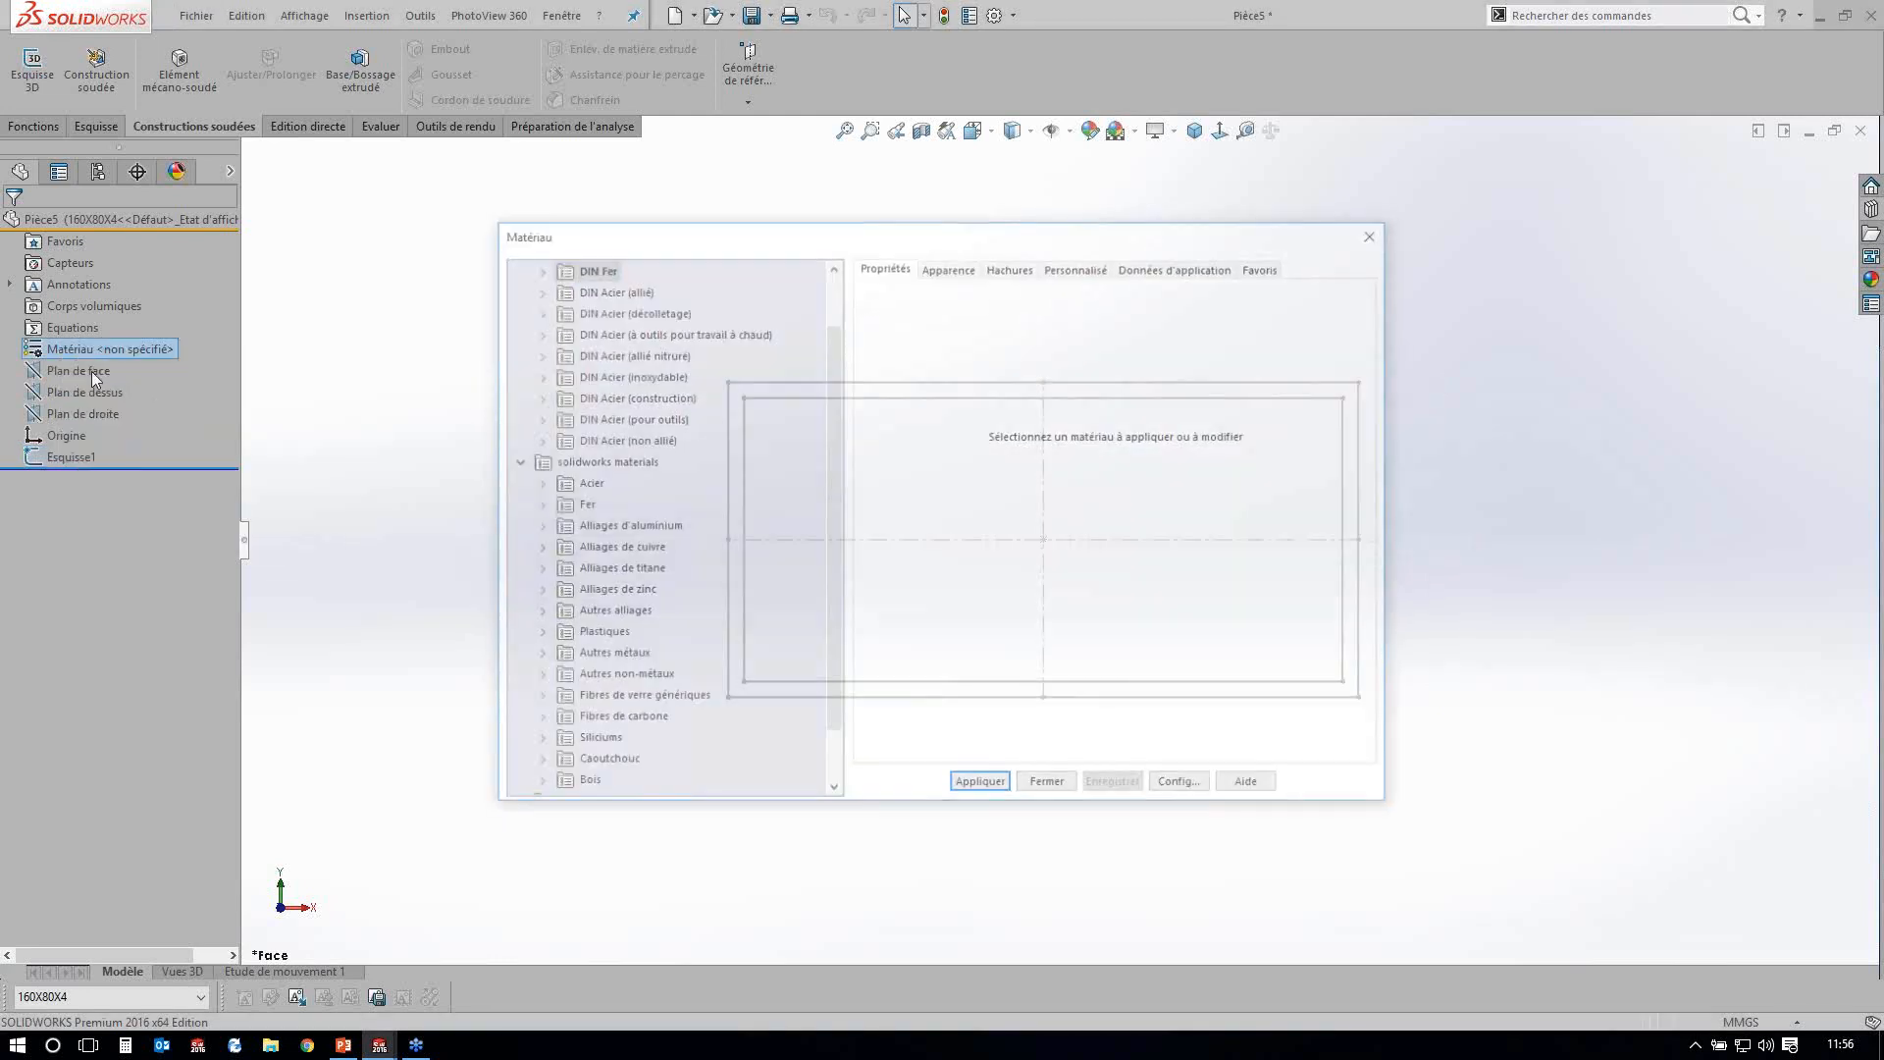
right_click(80, 354)
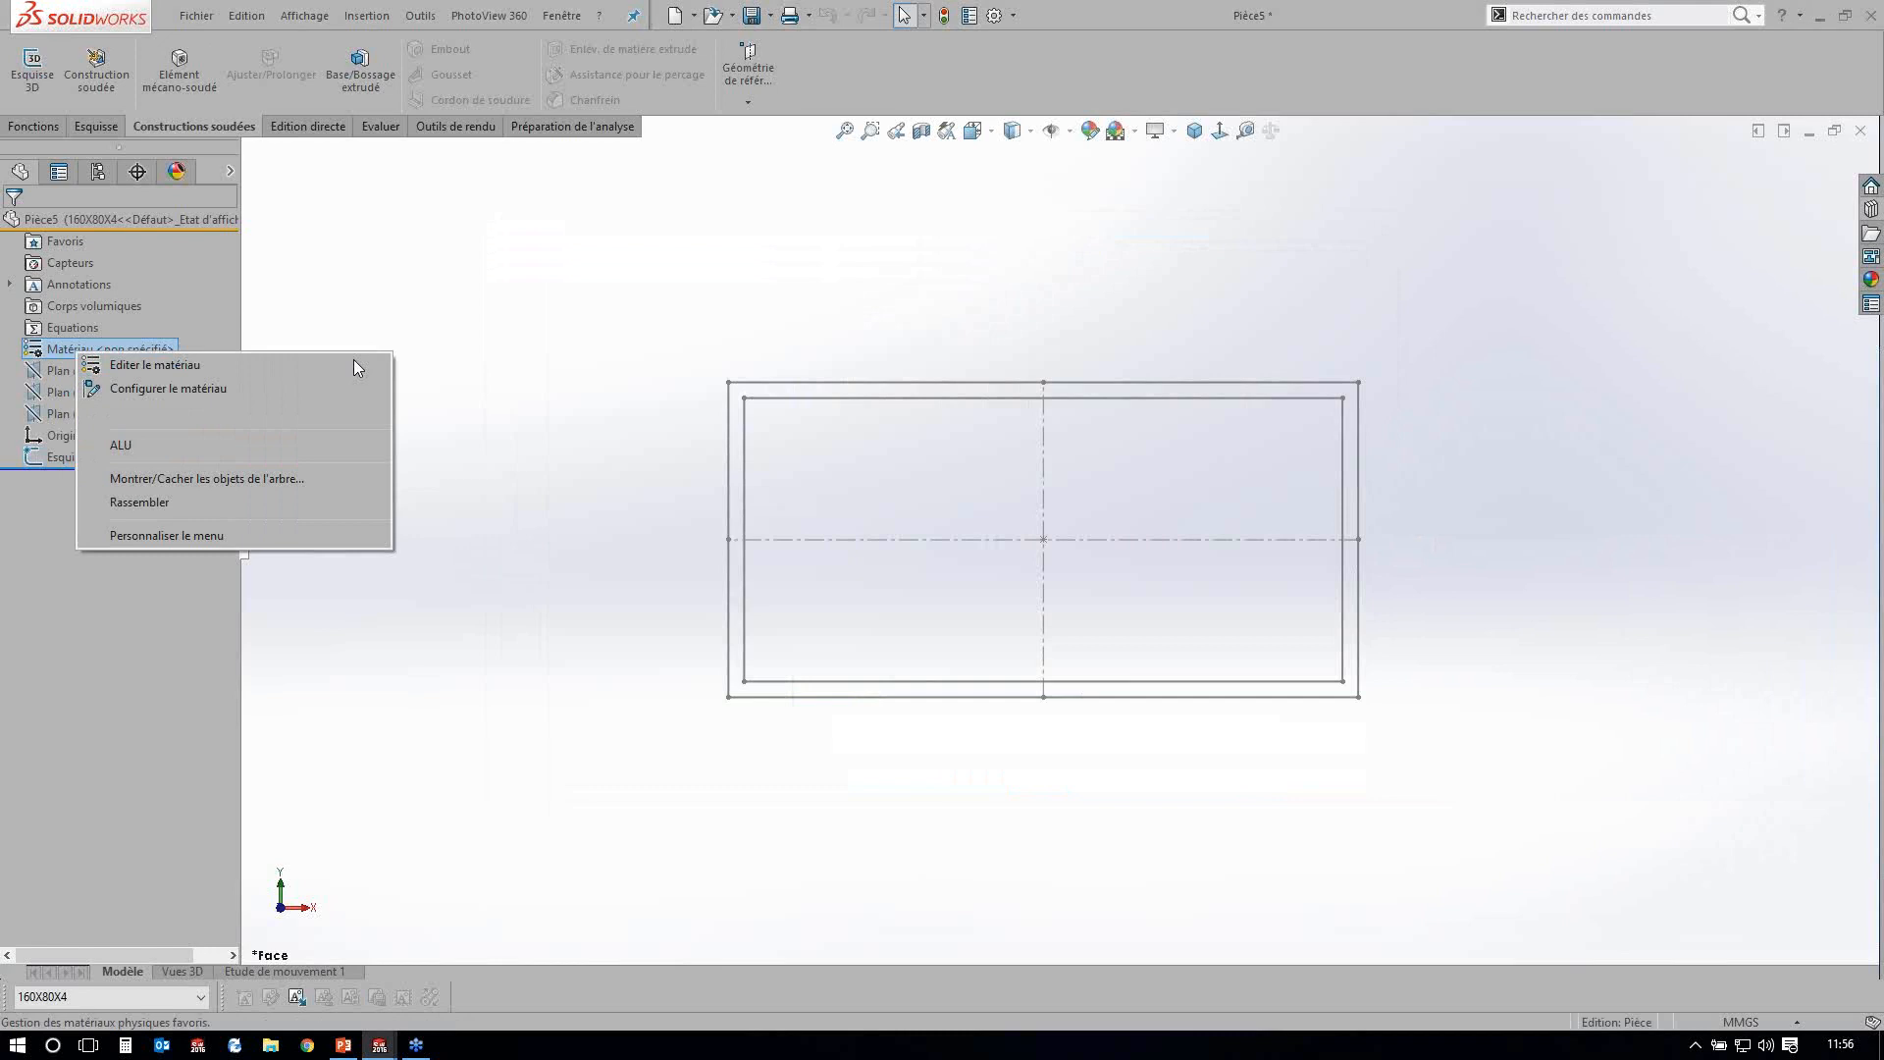
click(121, 445)
click(67, 370)
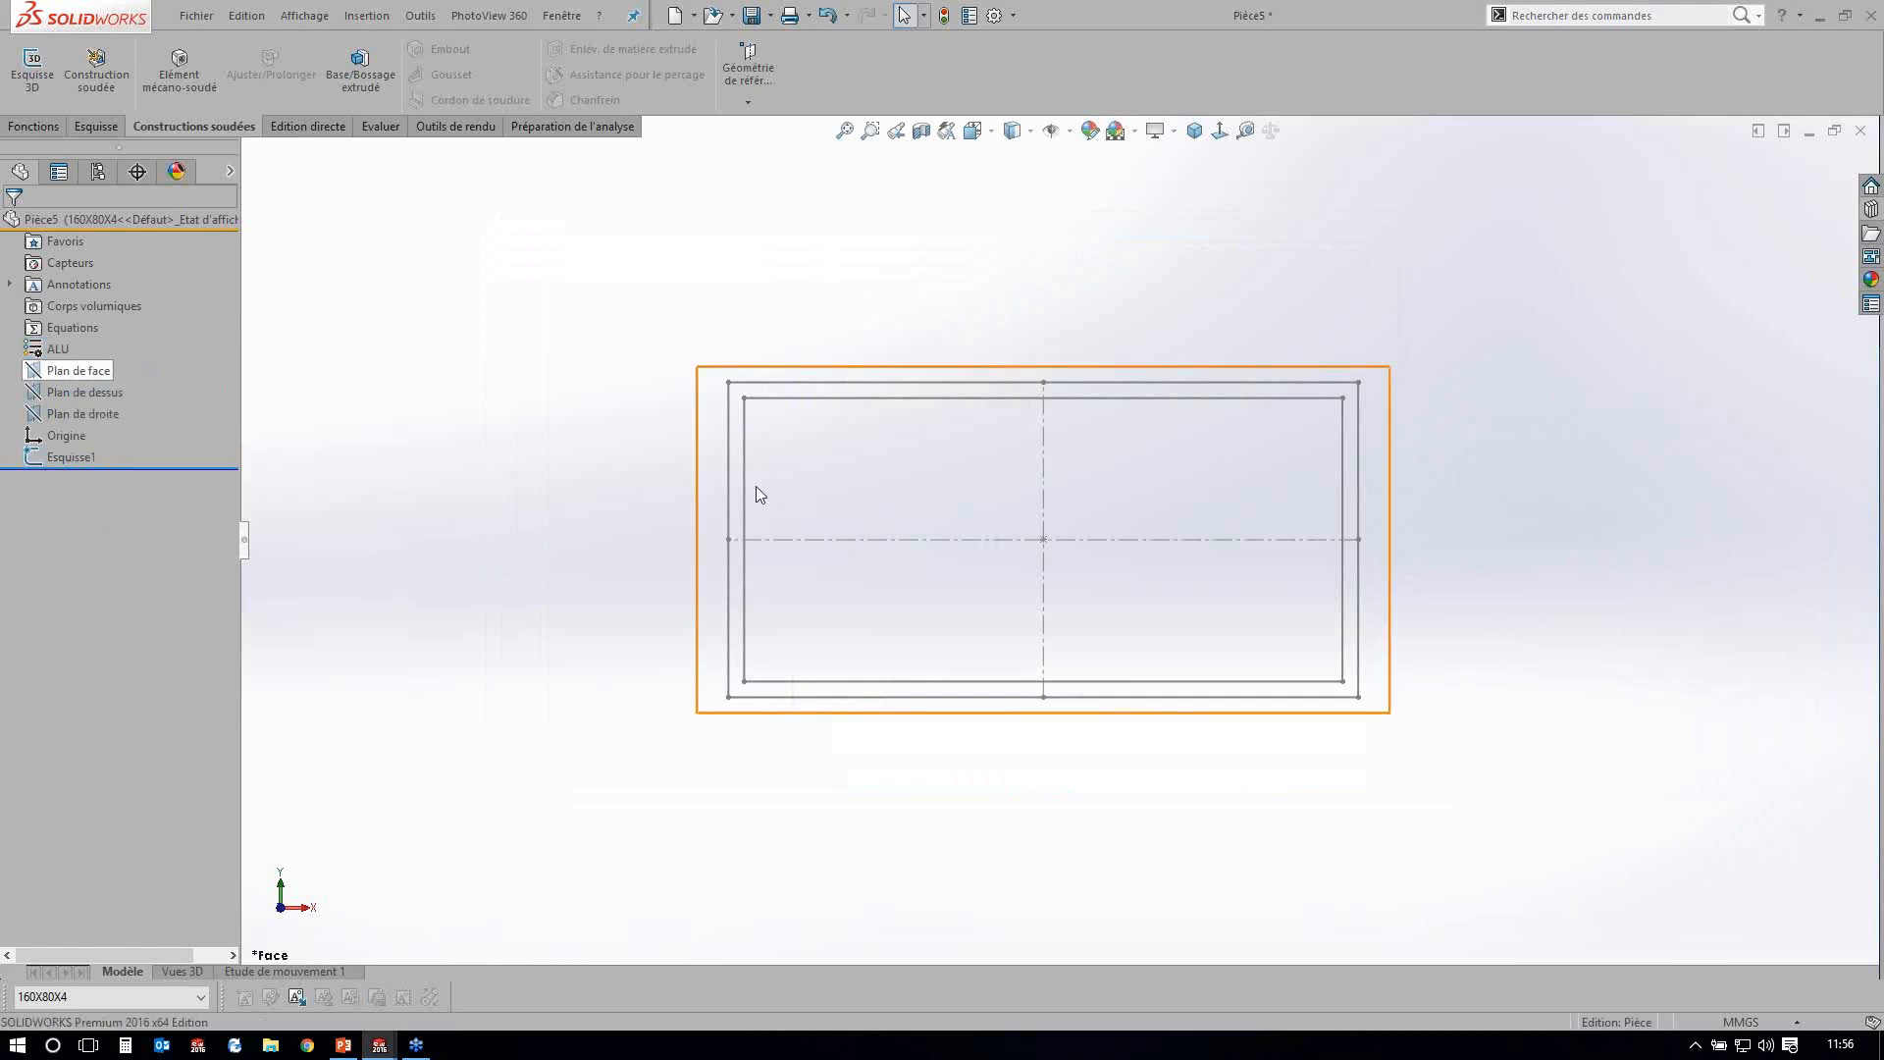
click(755, 486)
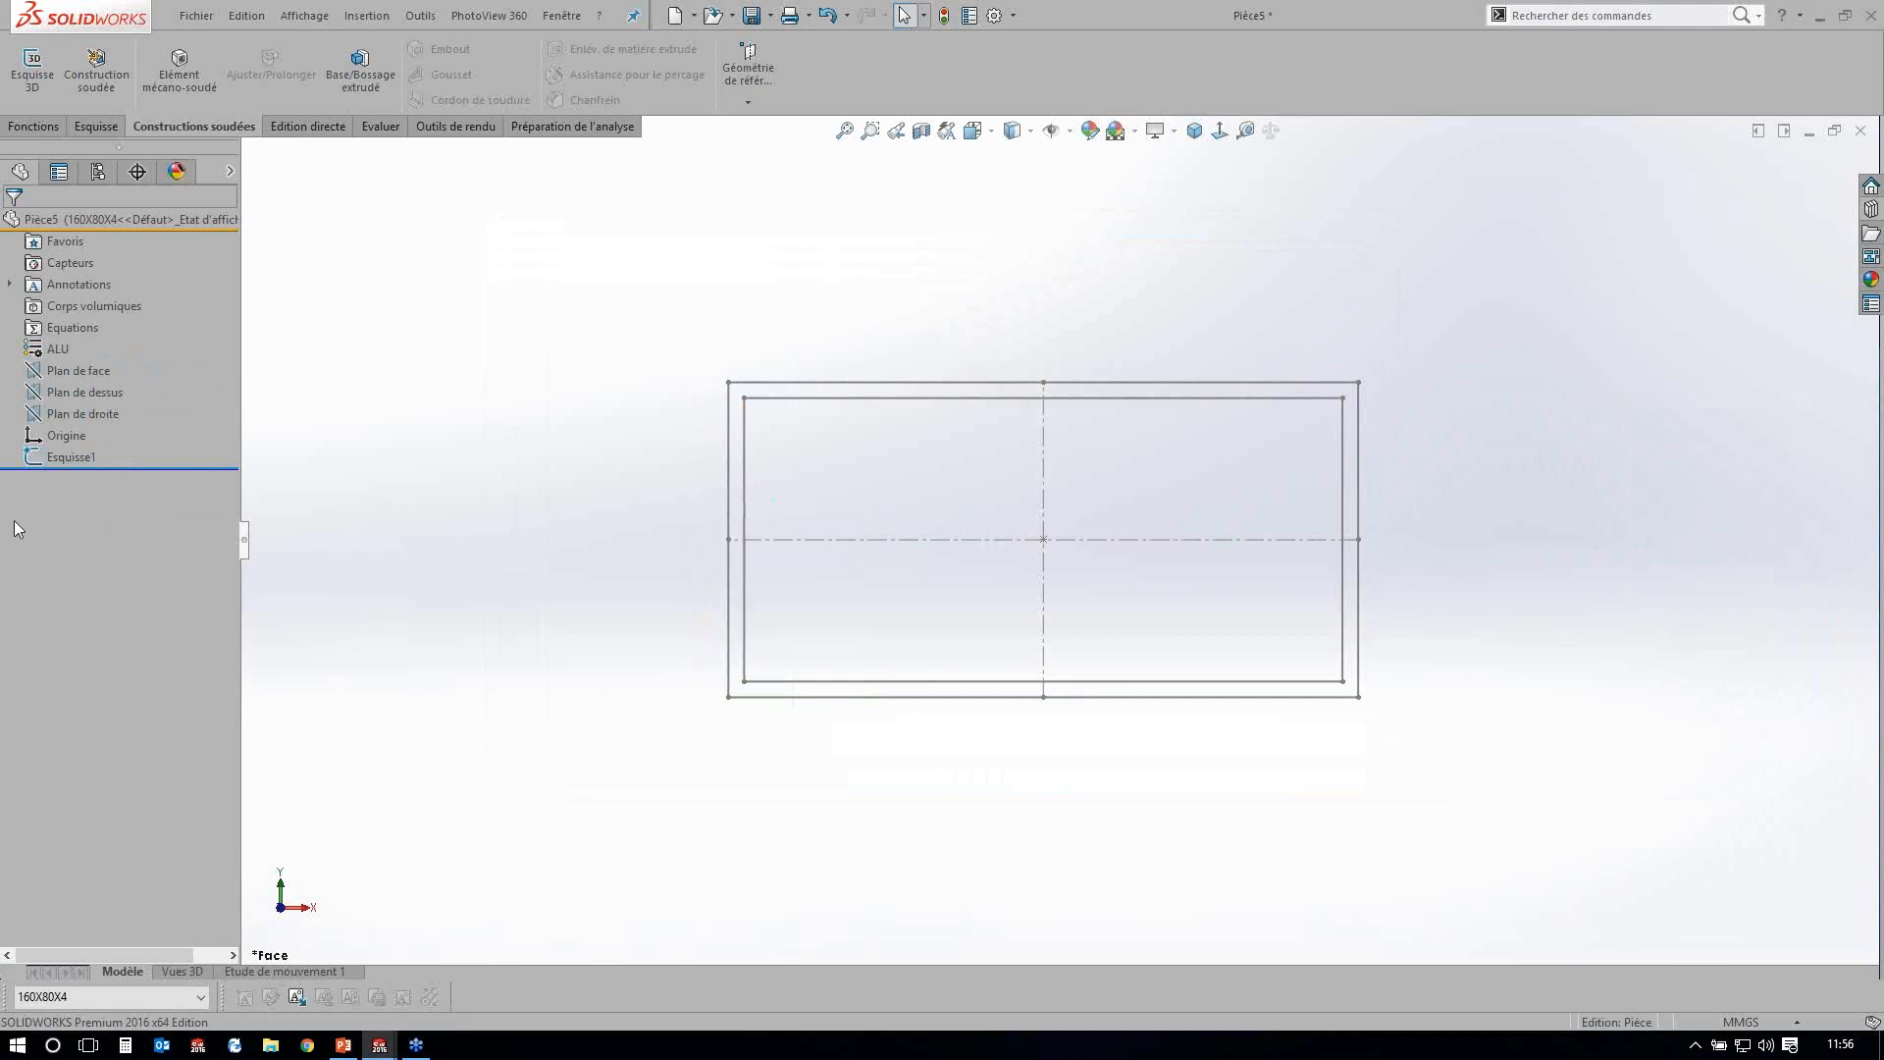
With Esquisse1 selected, save the part as TUBE RECTANGULAIRE in the PROFILS\ALU folder on the desktop.
click(61, 457)
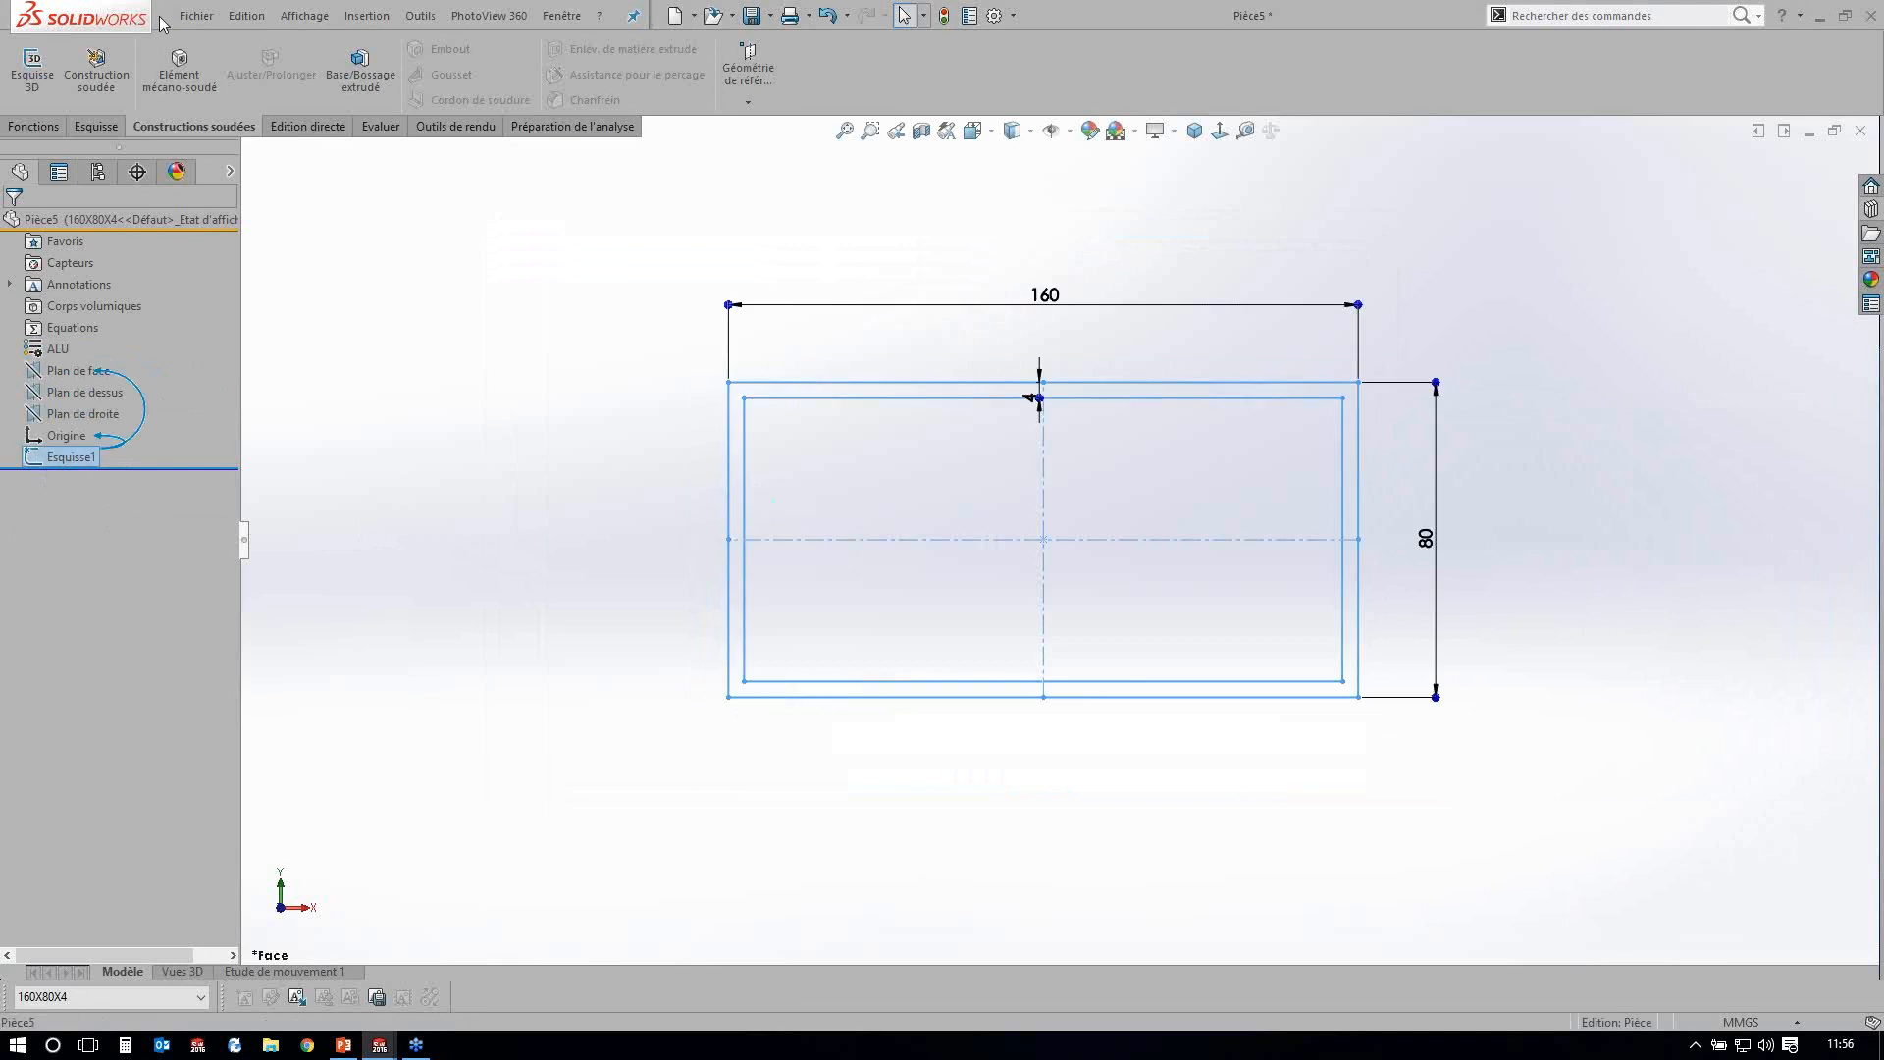
click(252, 230)
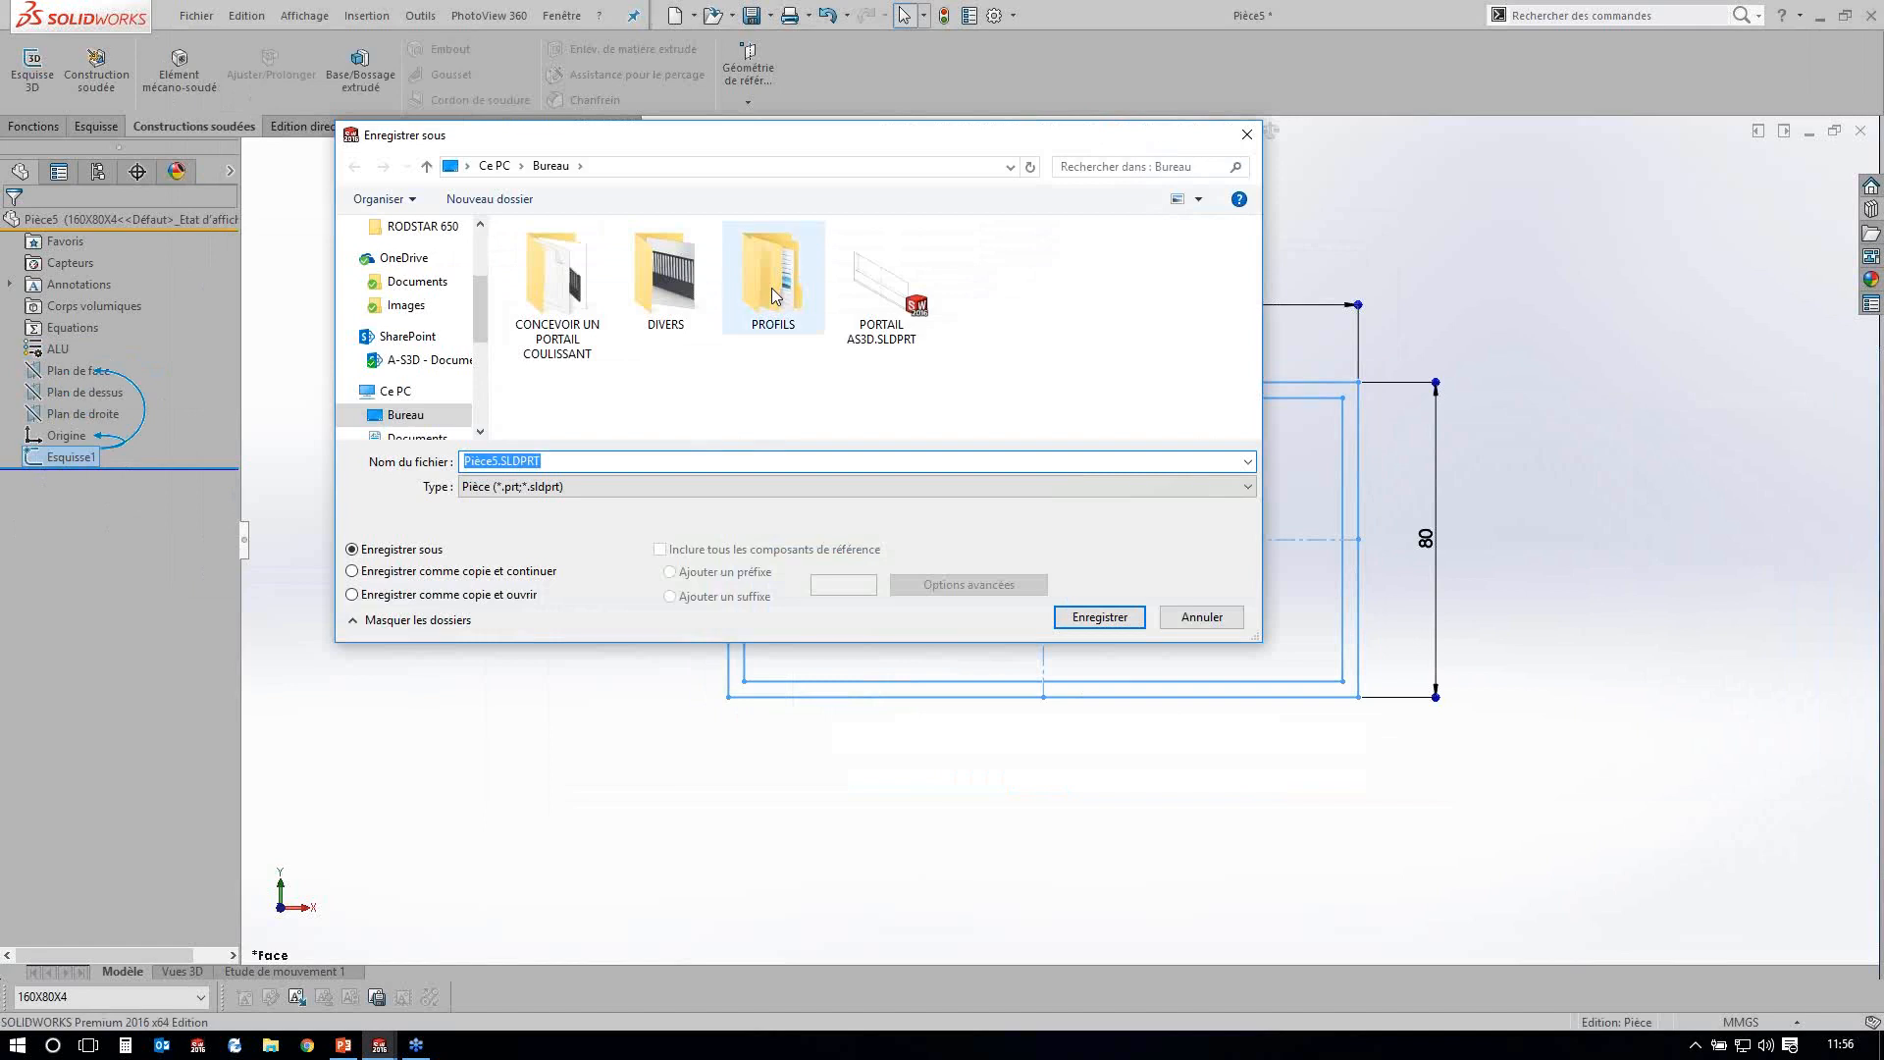
double_click(775, 296)
click(553, 257)
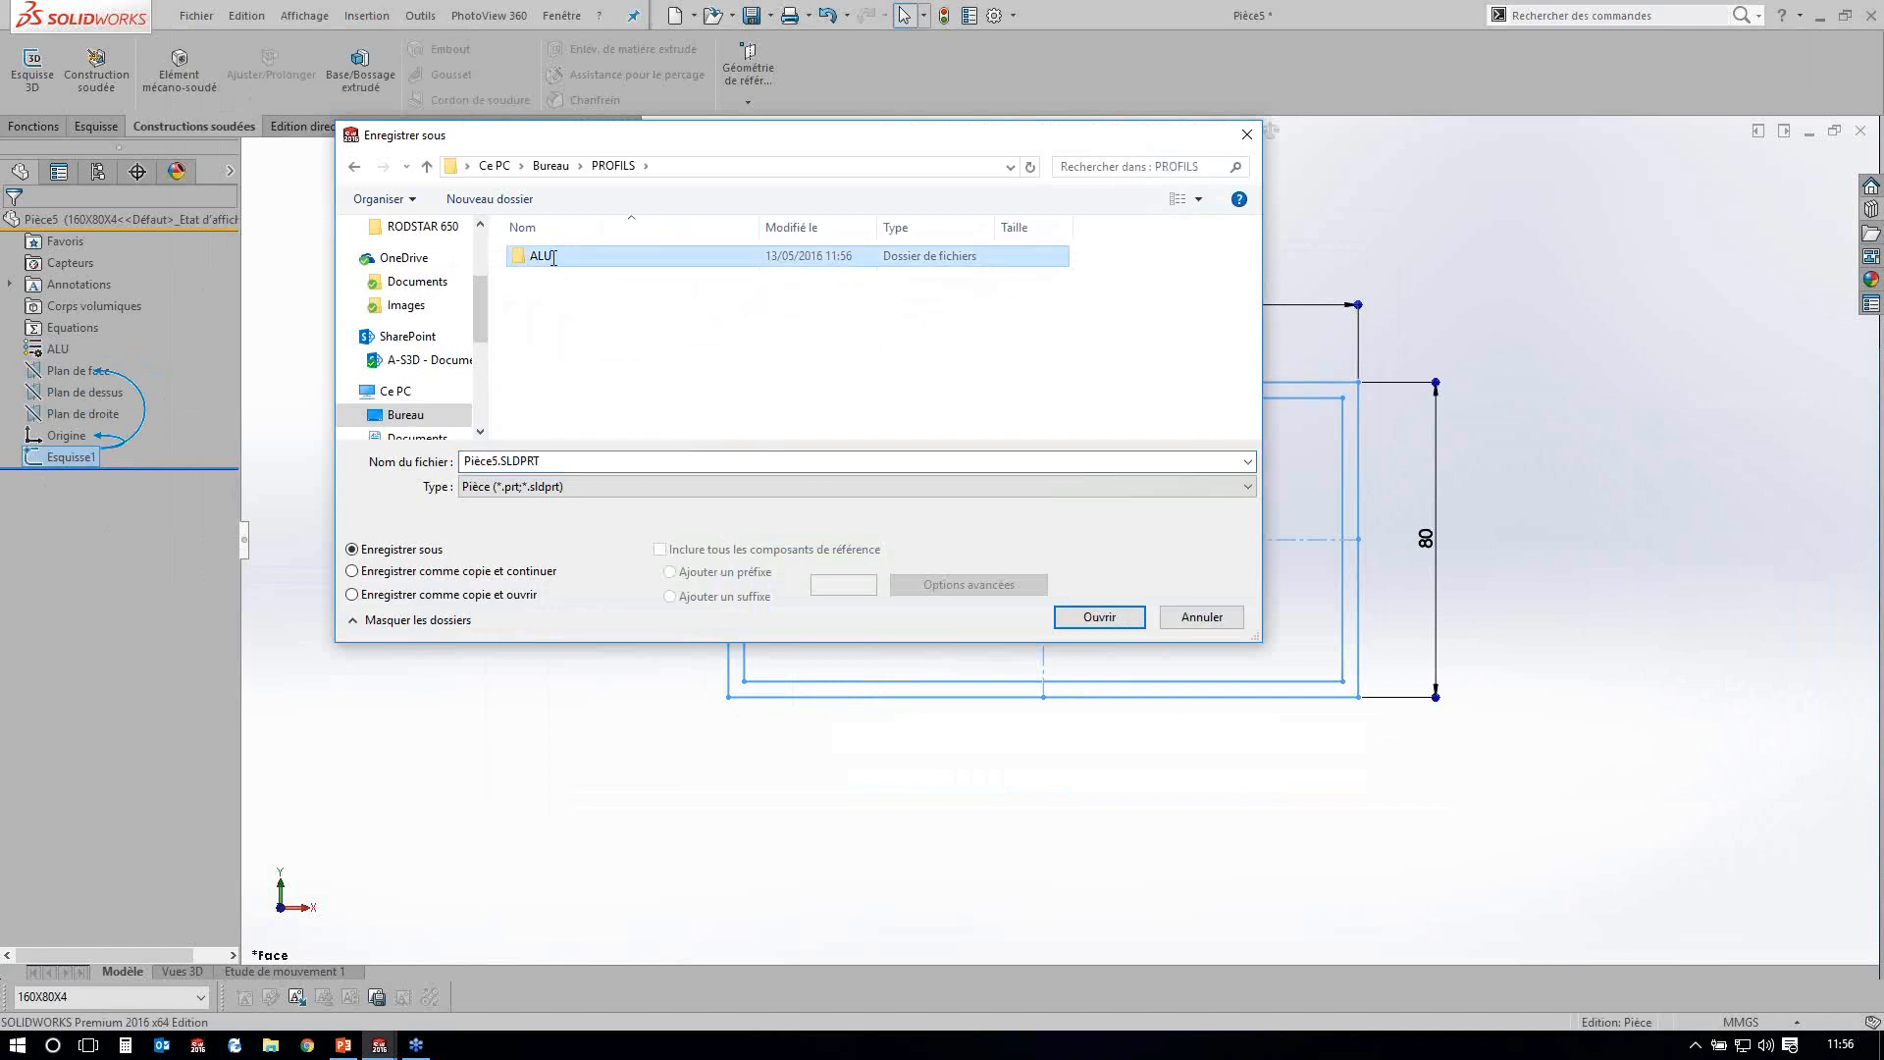
double_click(553, 257)
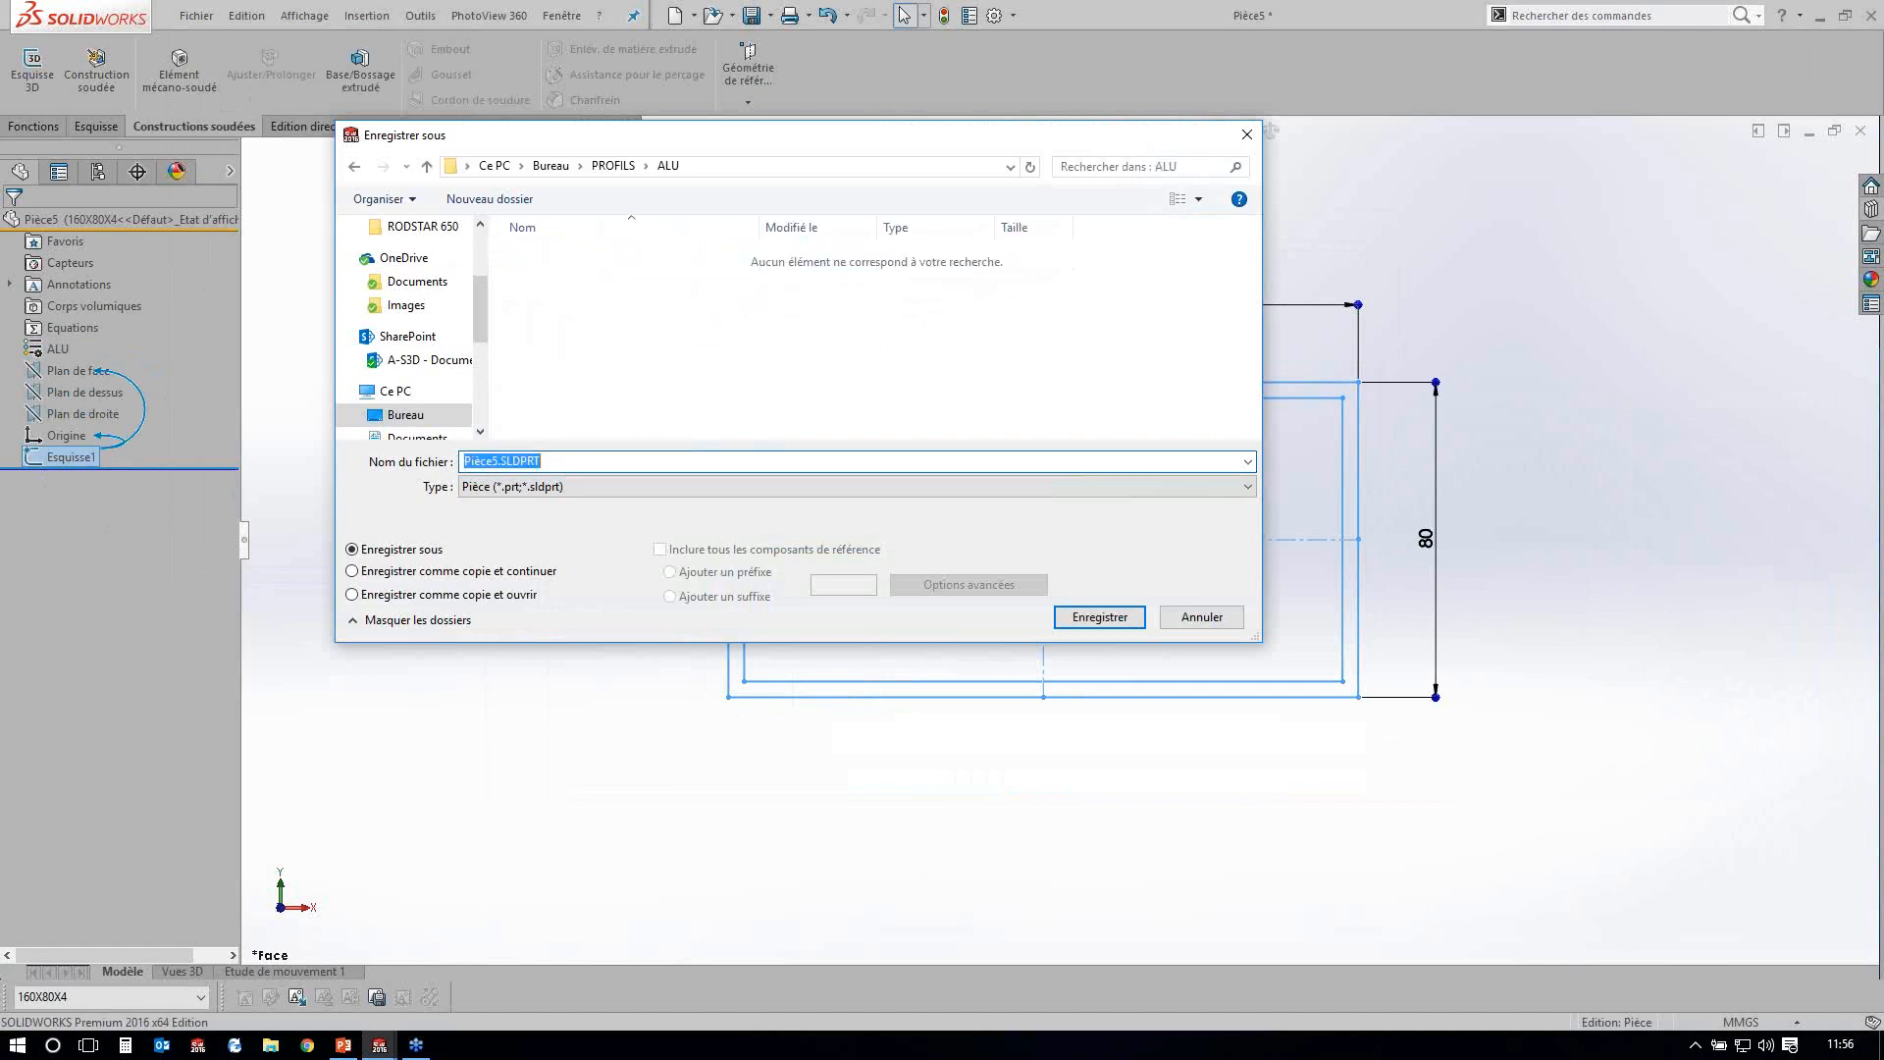
text(TUBE RECTANGULAIRE)
click(1058, 624)
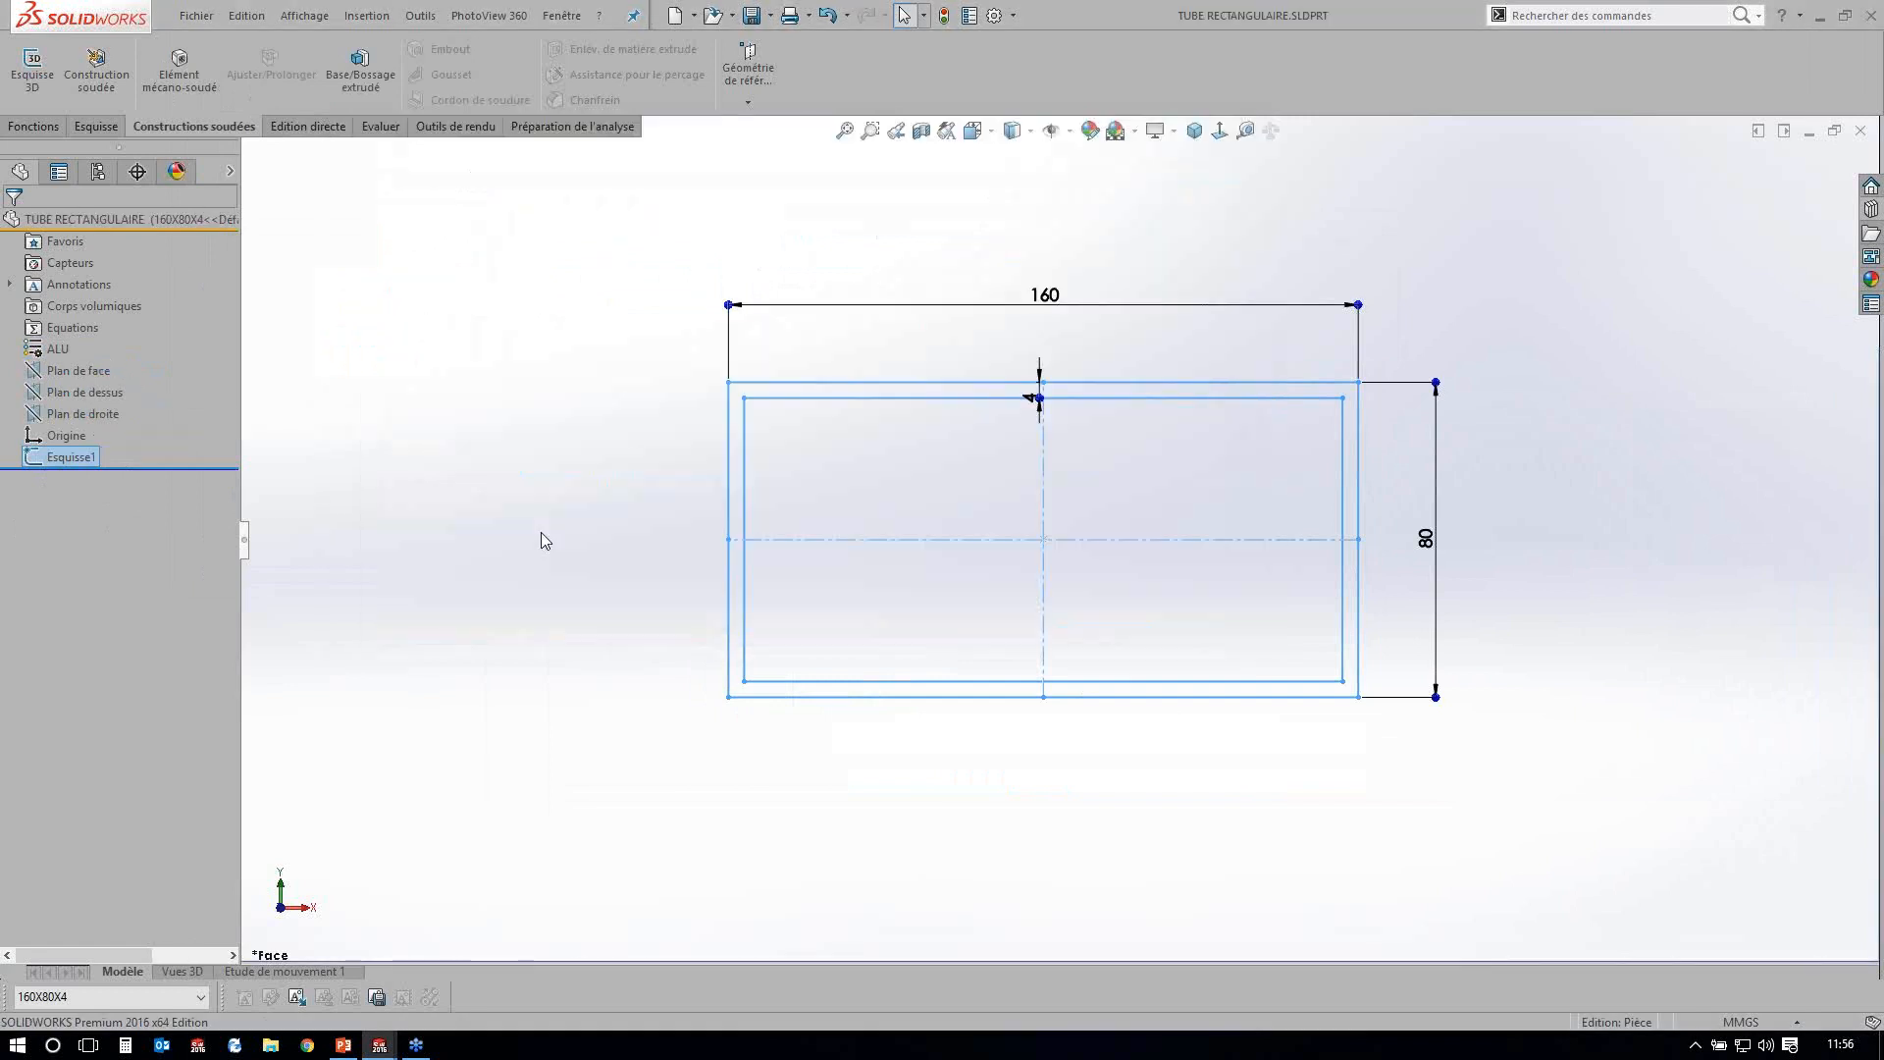
click(648, 414)
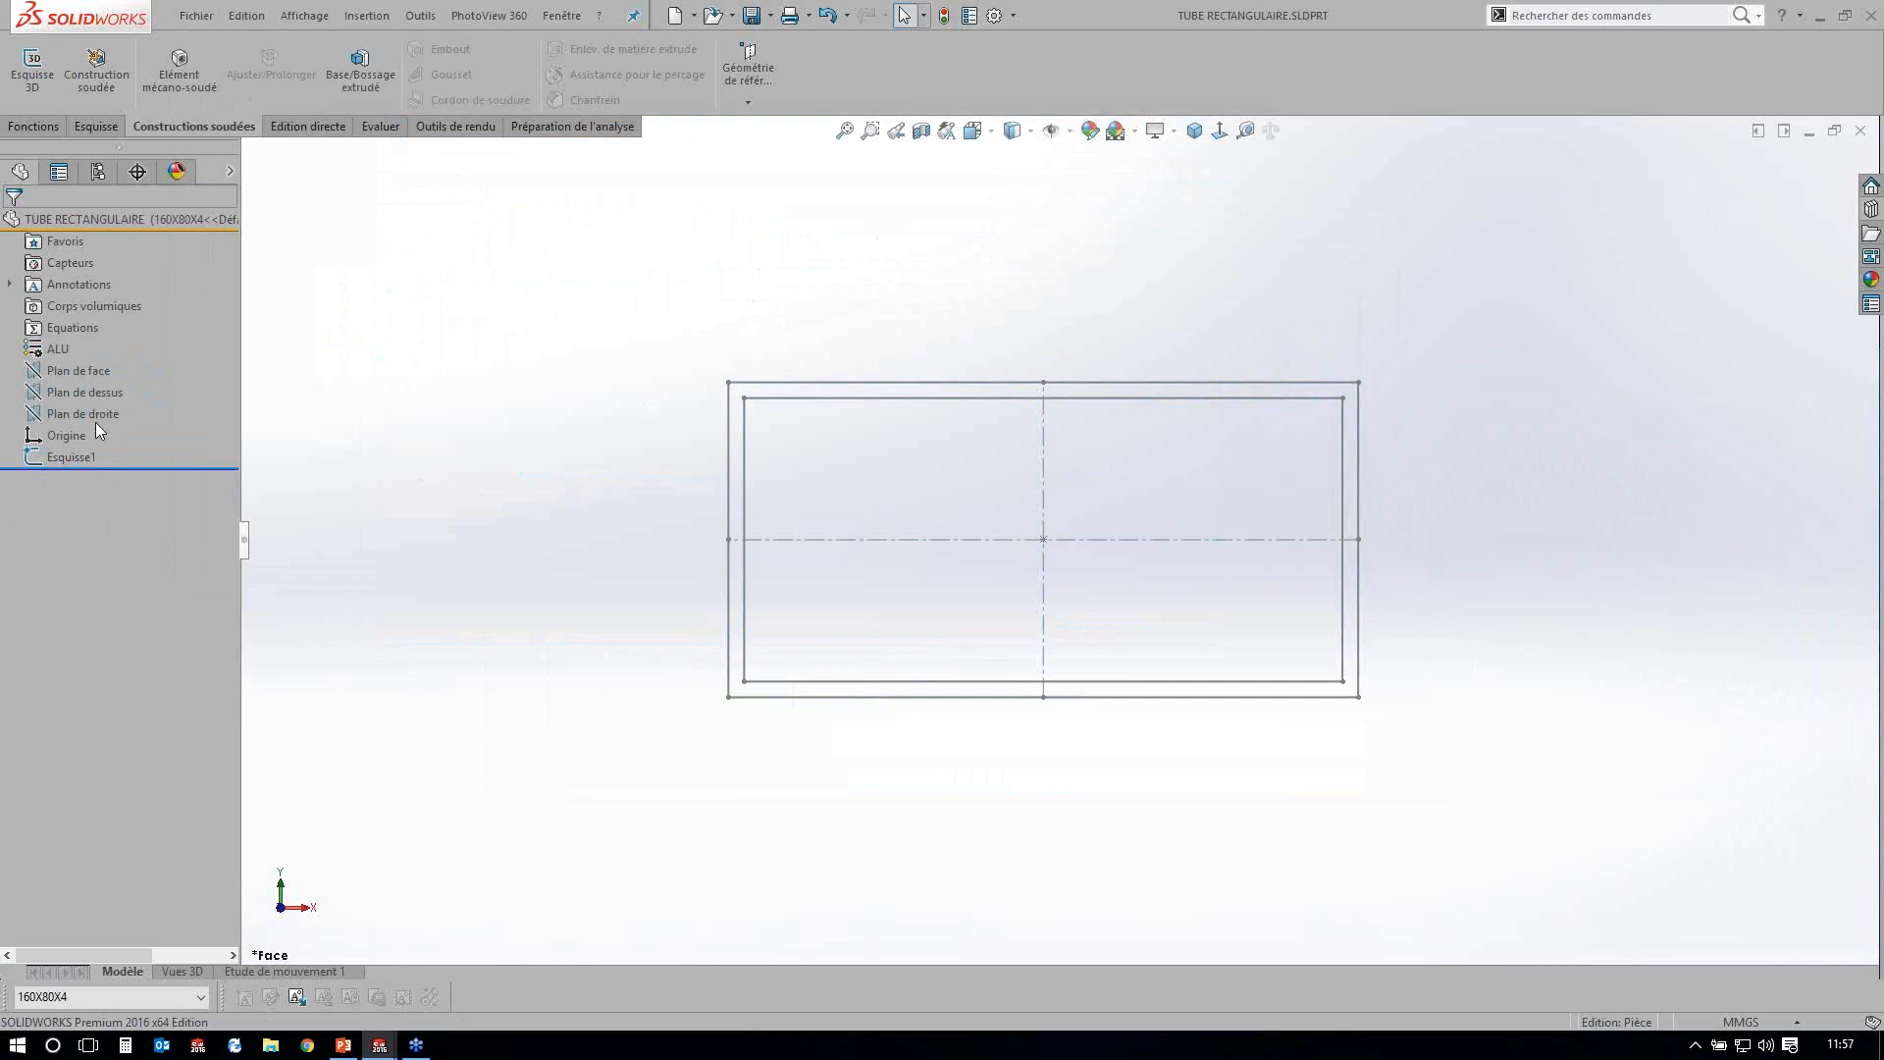
Edit Esquisse1 to set the tube's overall width to 80 mm and exit the sketch.
click(71, 456)
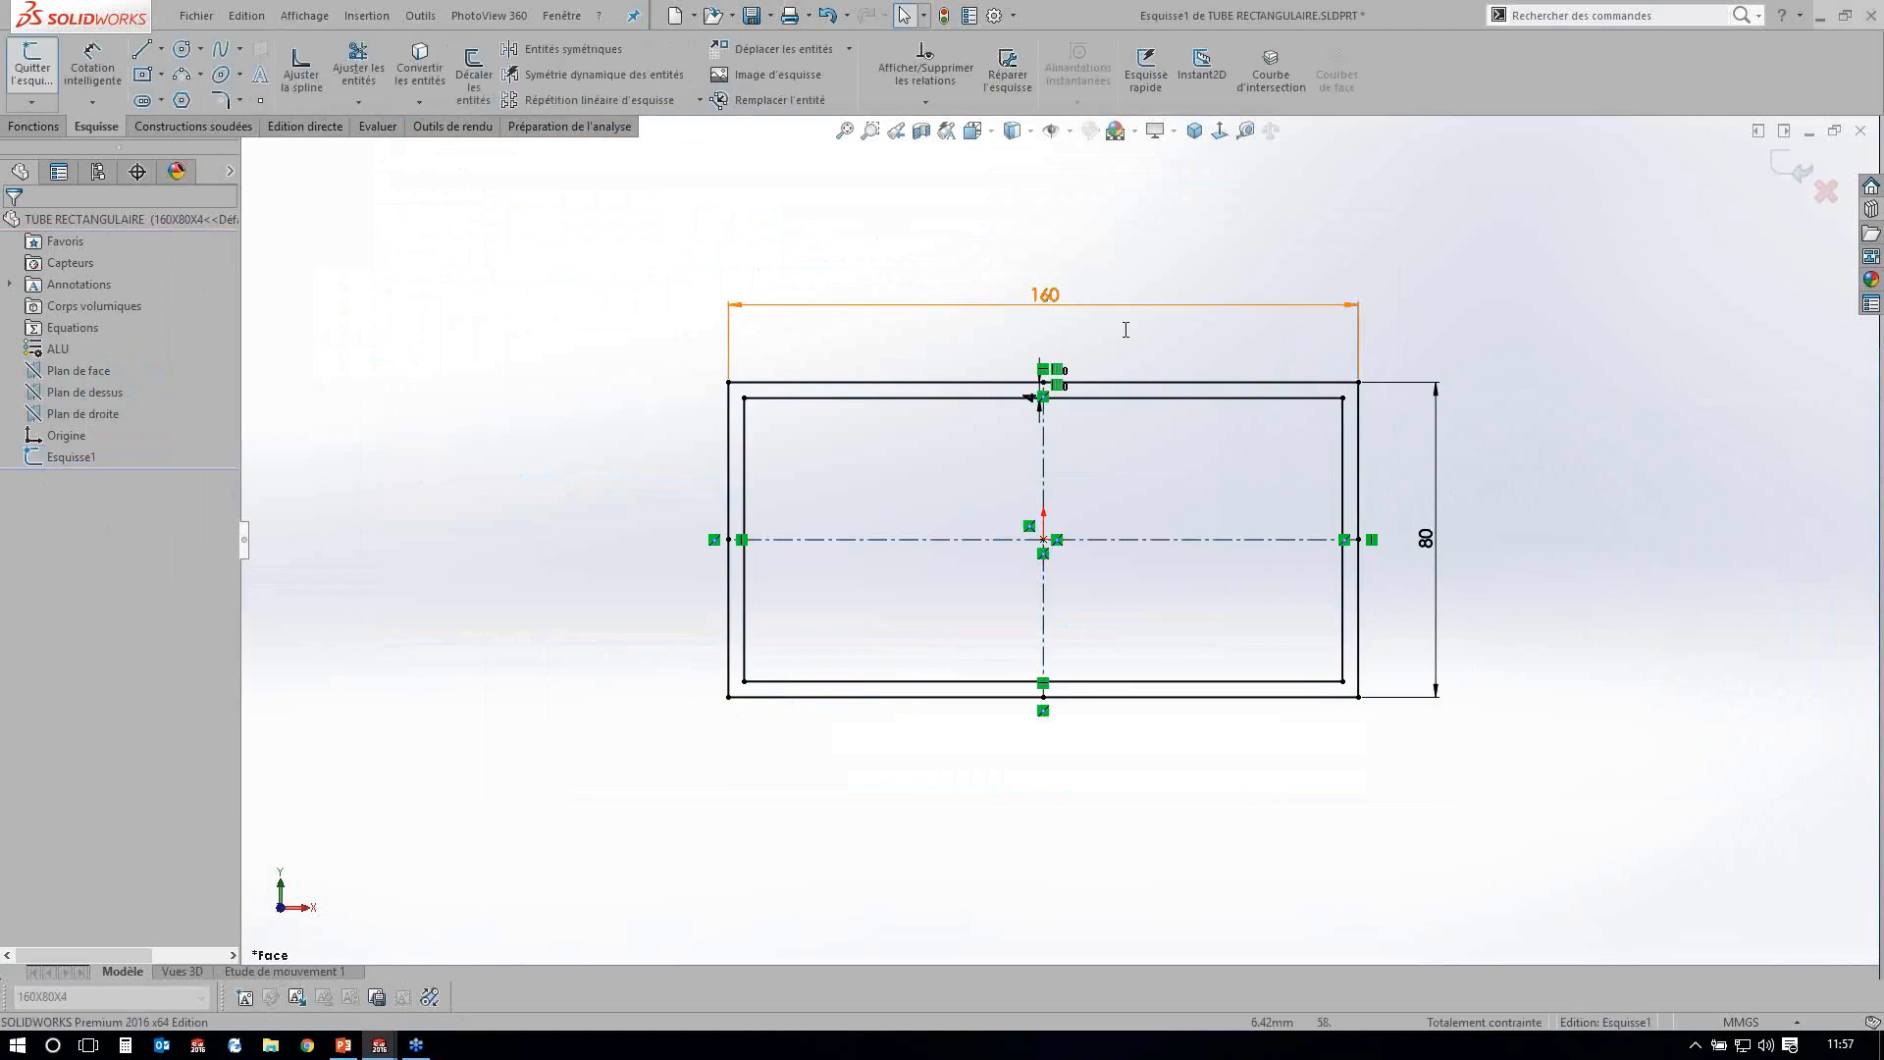
double_click(1125, 330)
text(80)
key(Return)
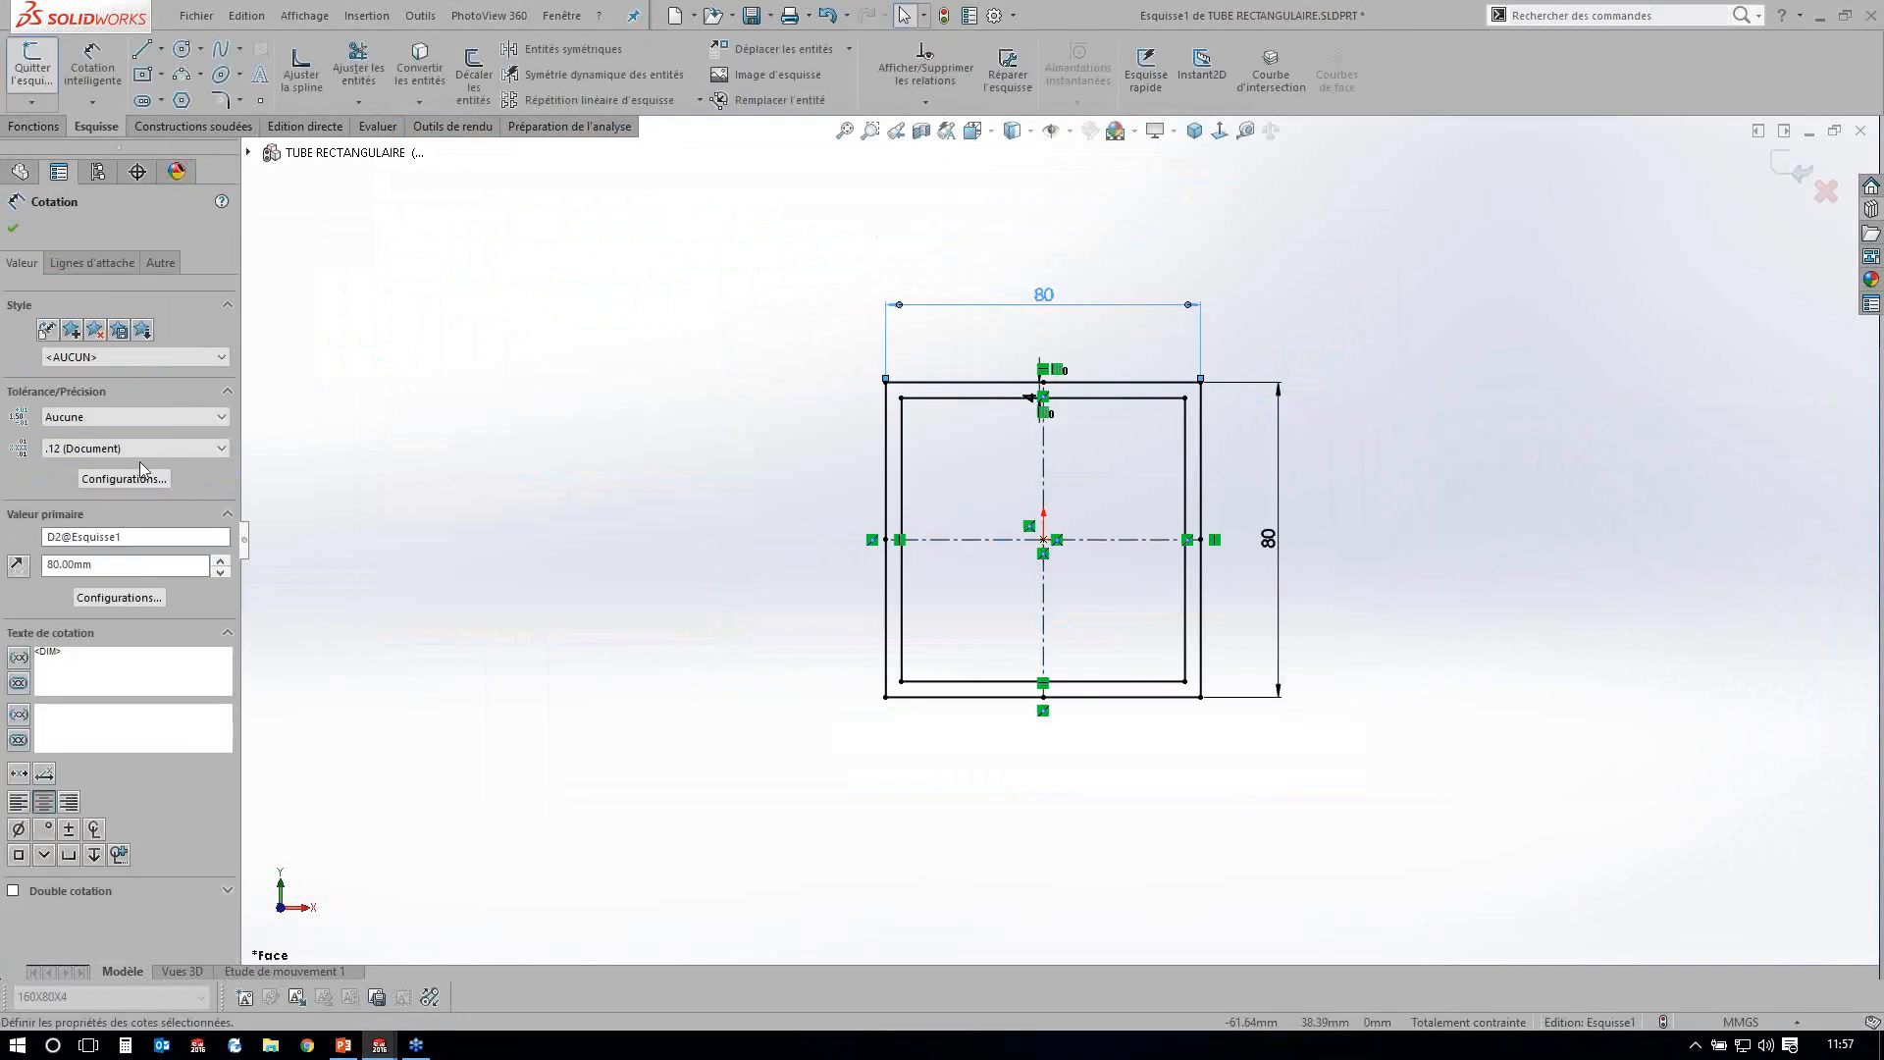
key(Escape)
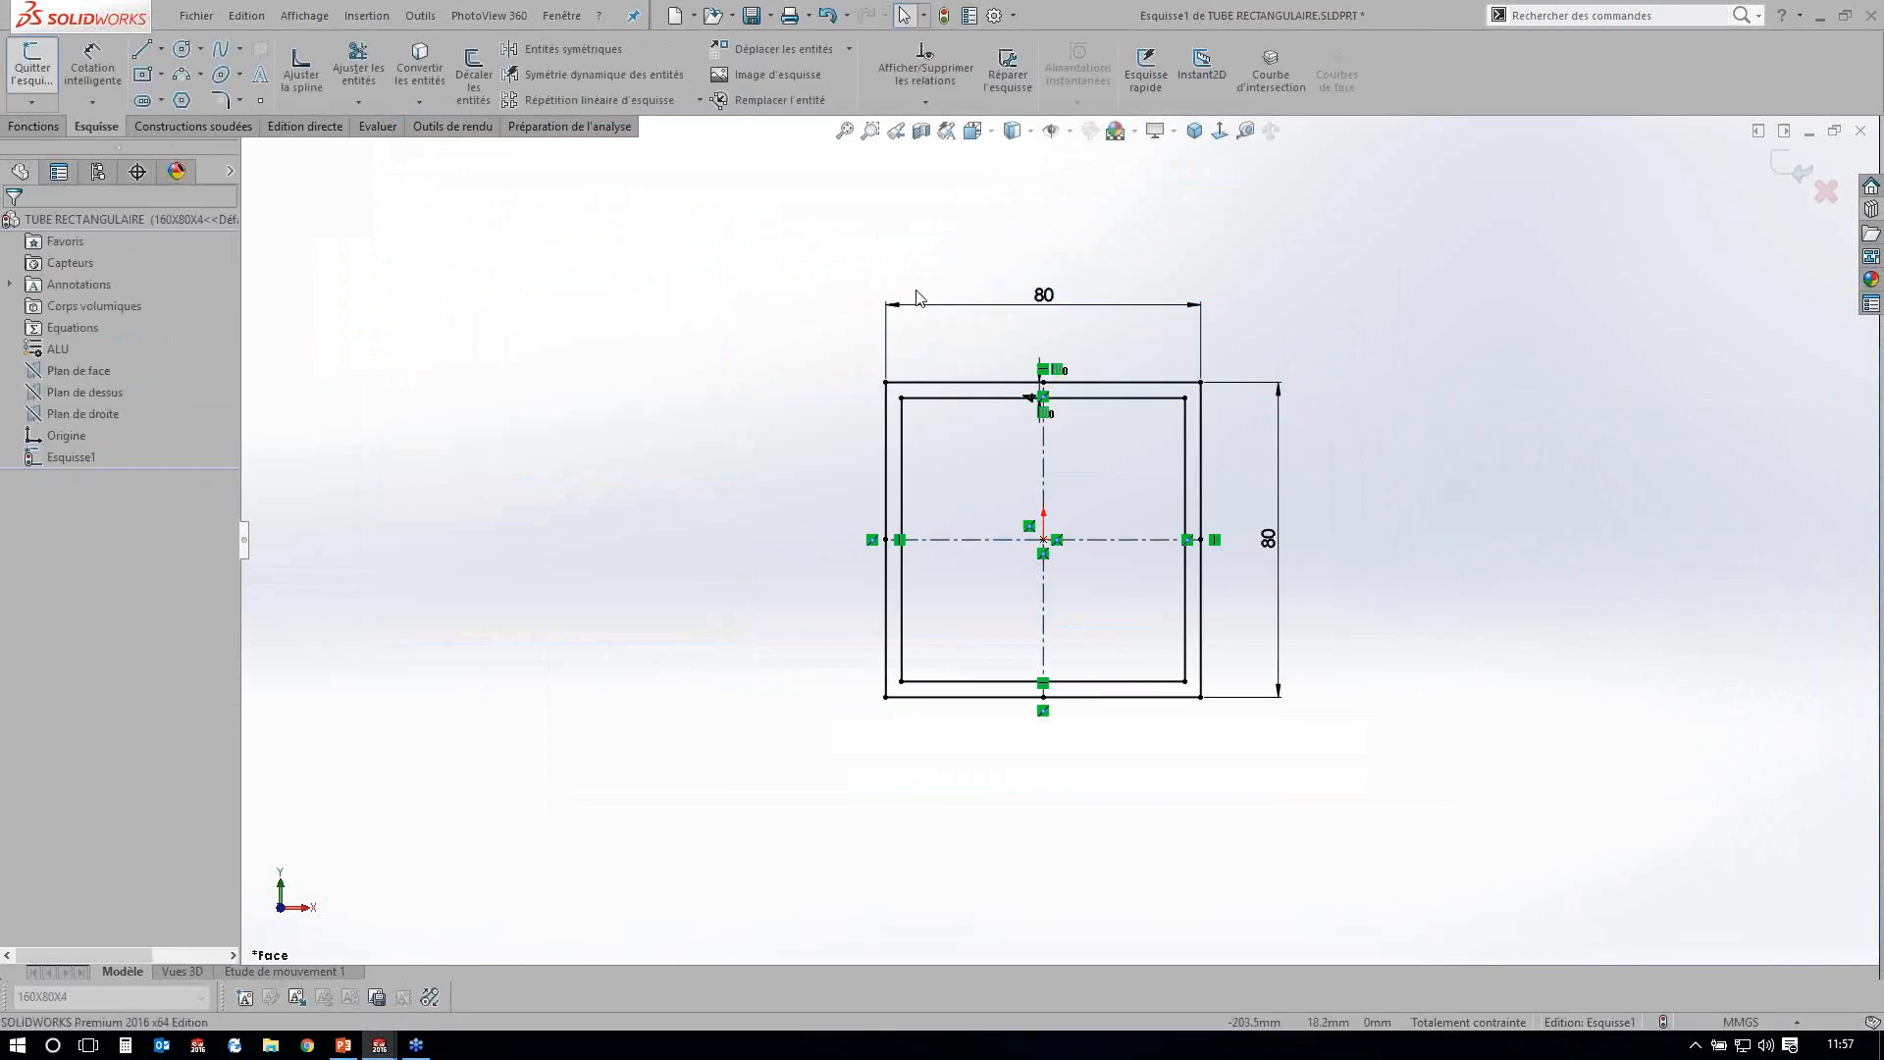
double_click(916, 291)
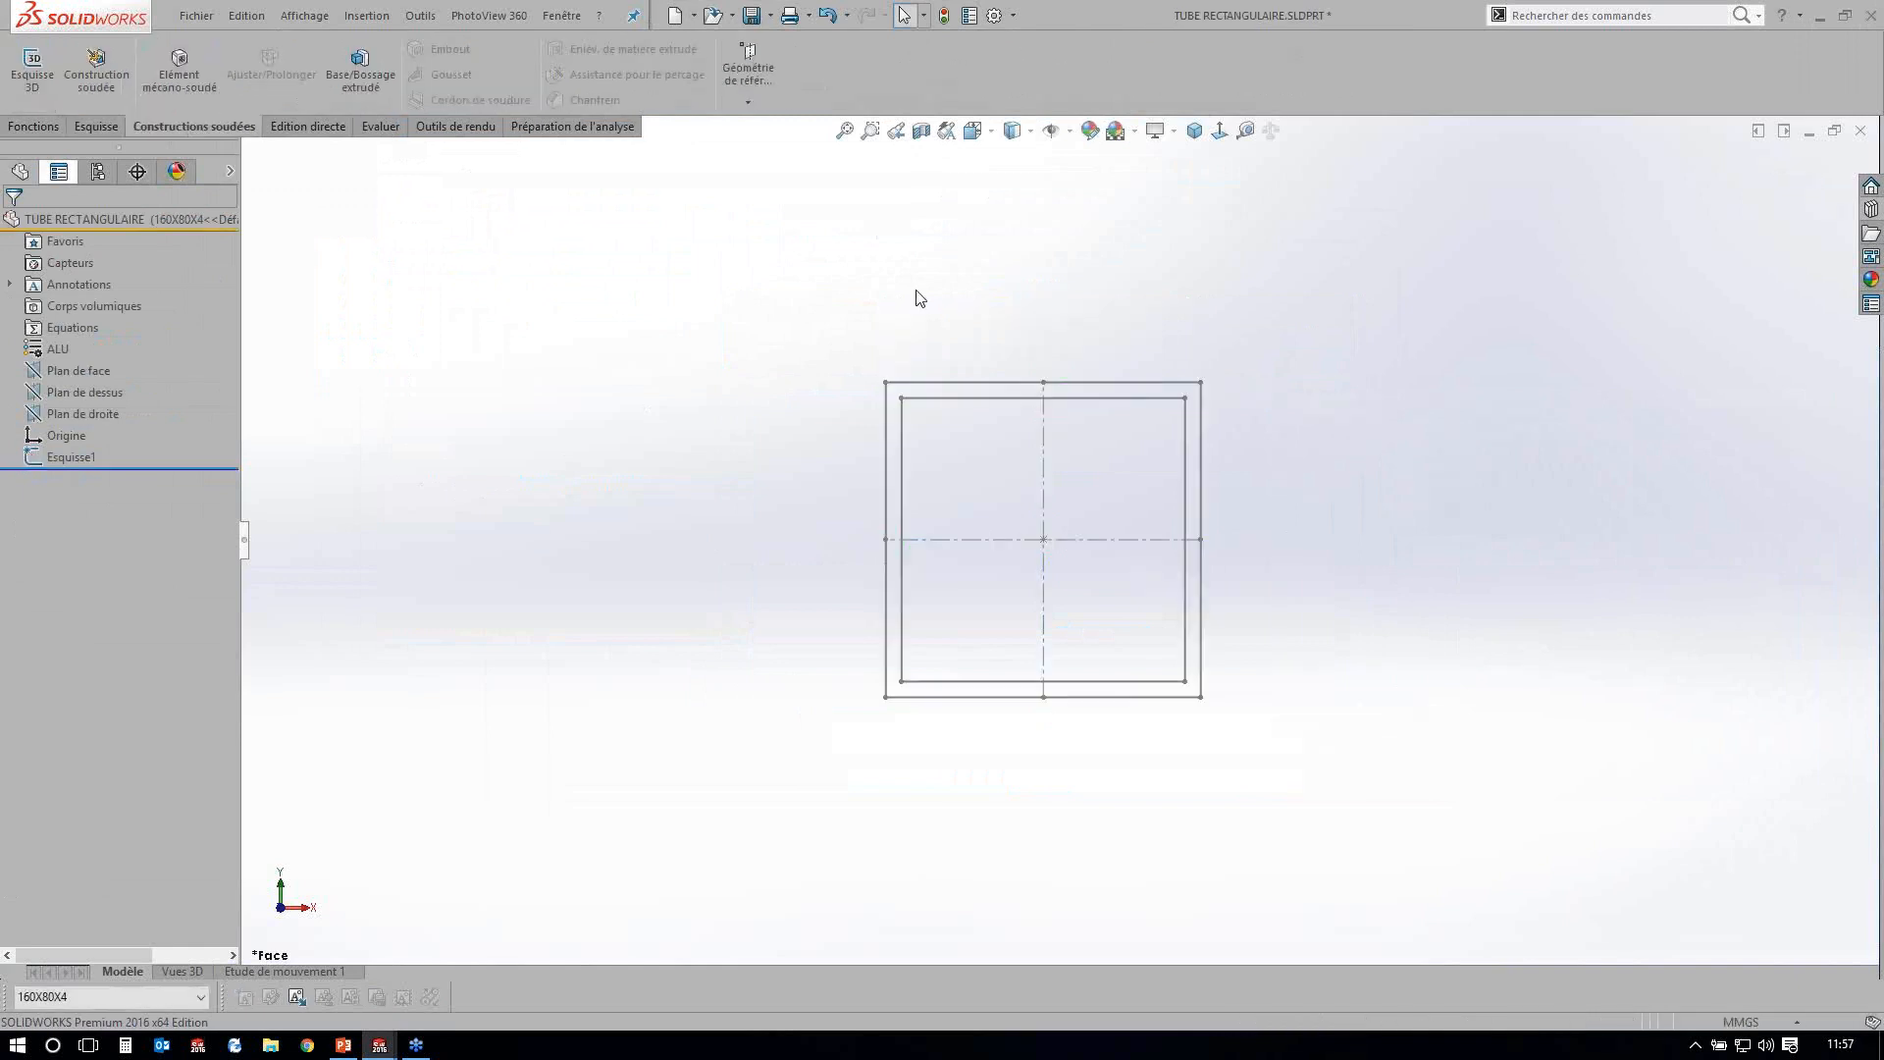
Open the TUBE configuration table and delete the 160X80X4 configuration.
click(98, 171)
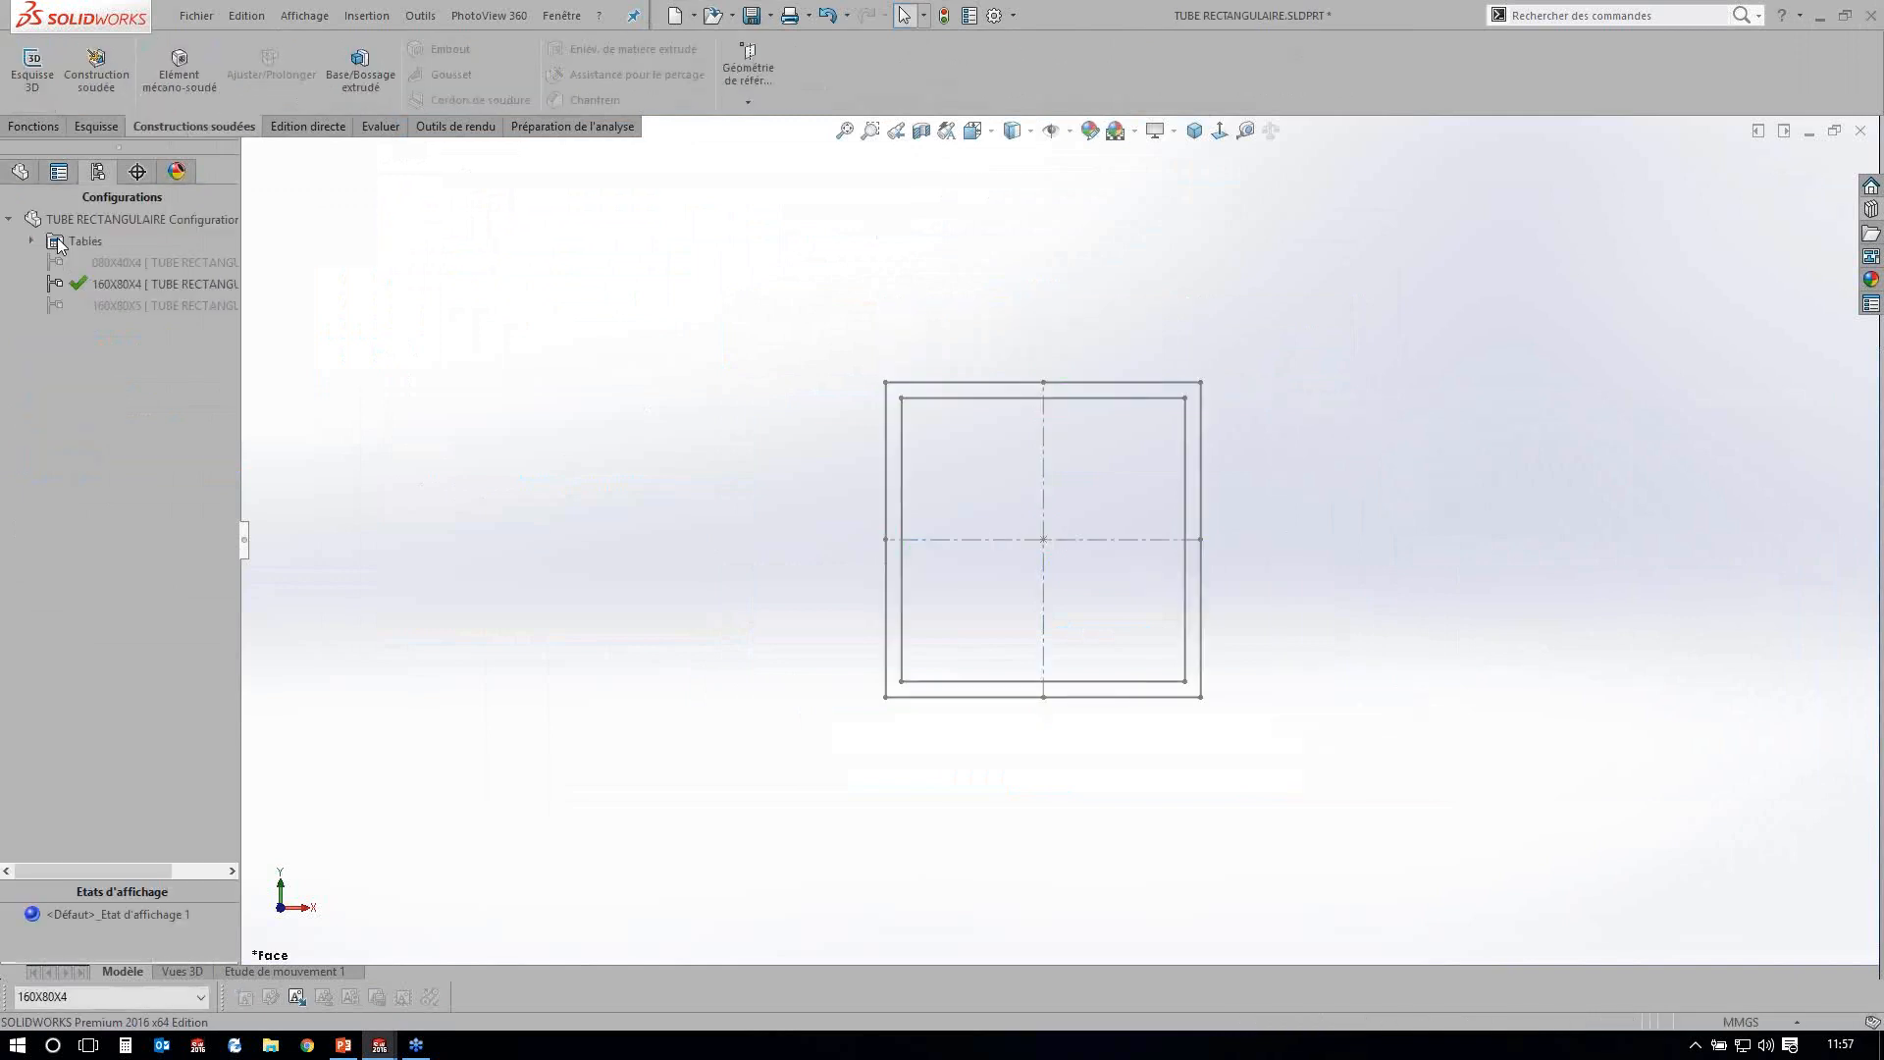
double_click(57, 243)
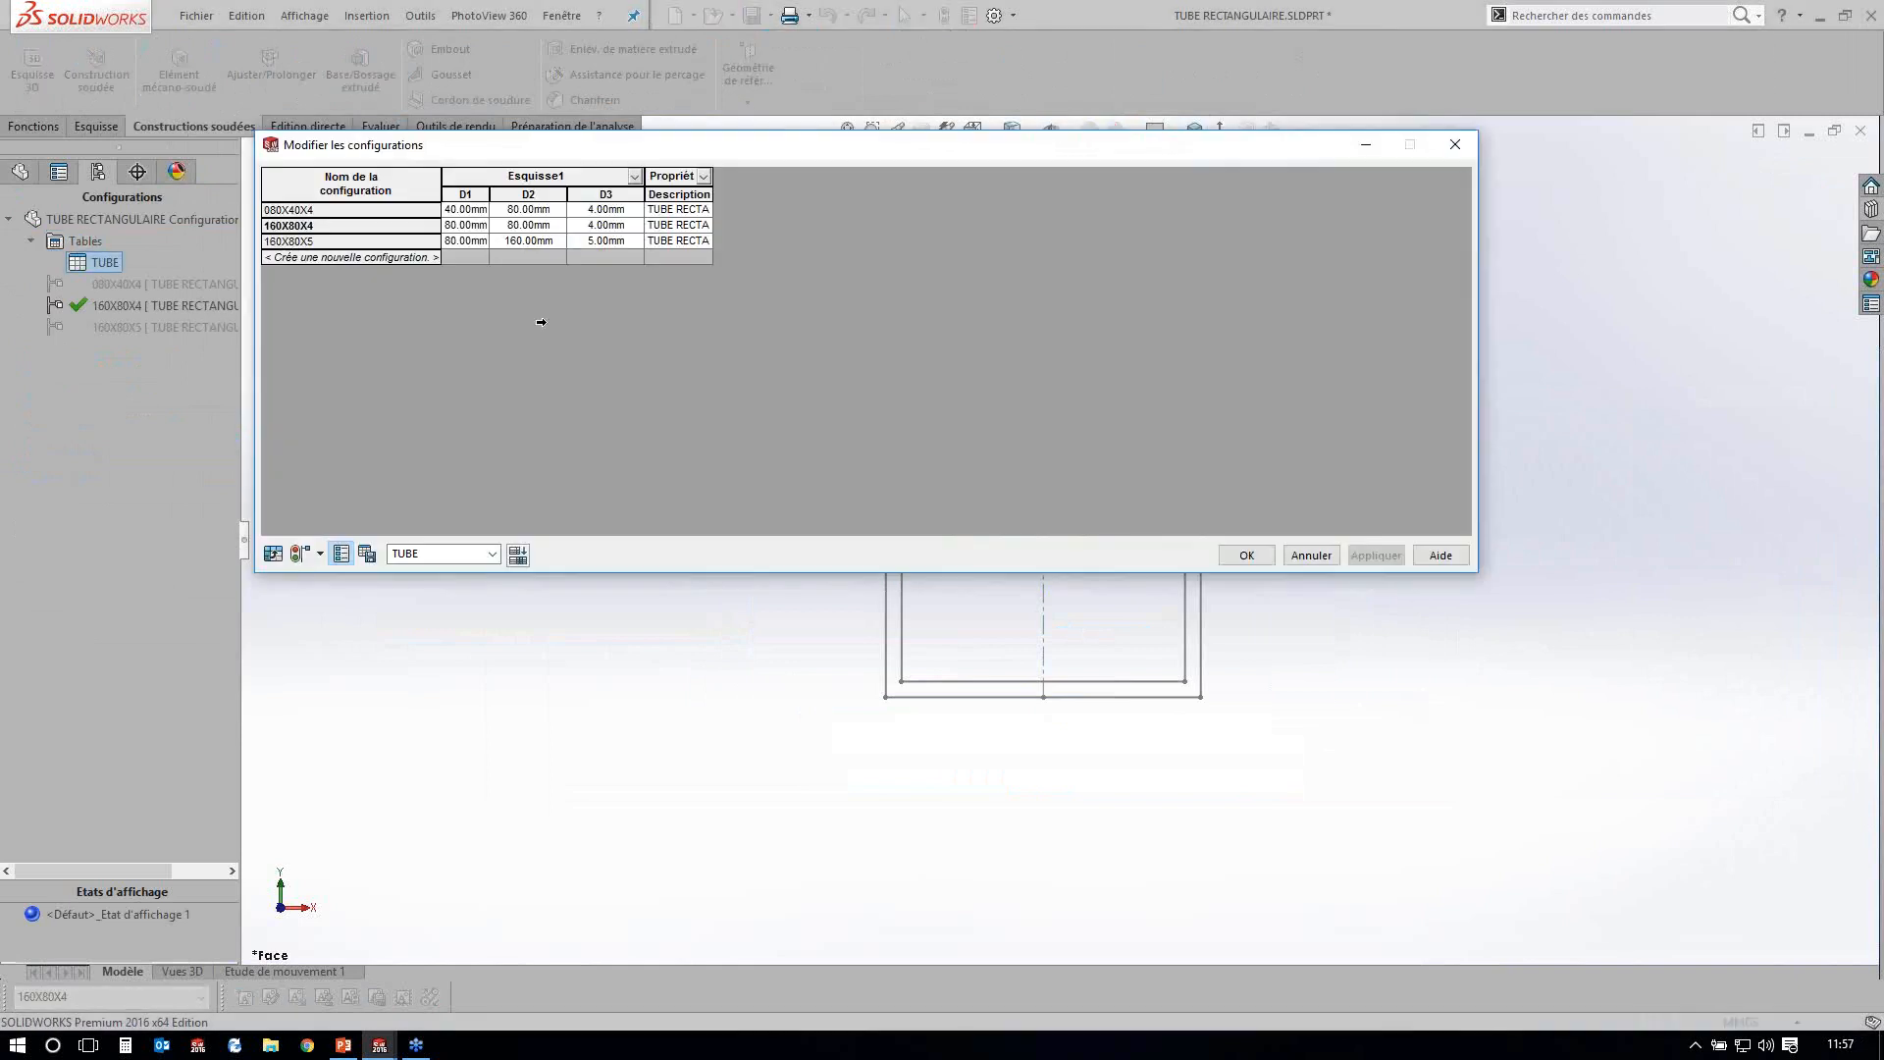
click(270, 225)
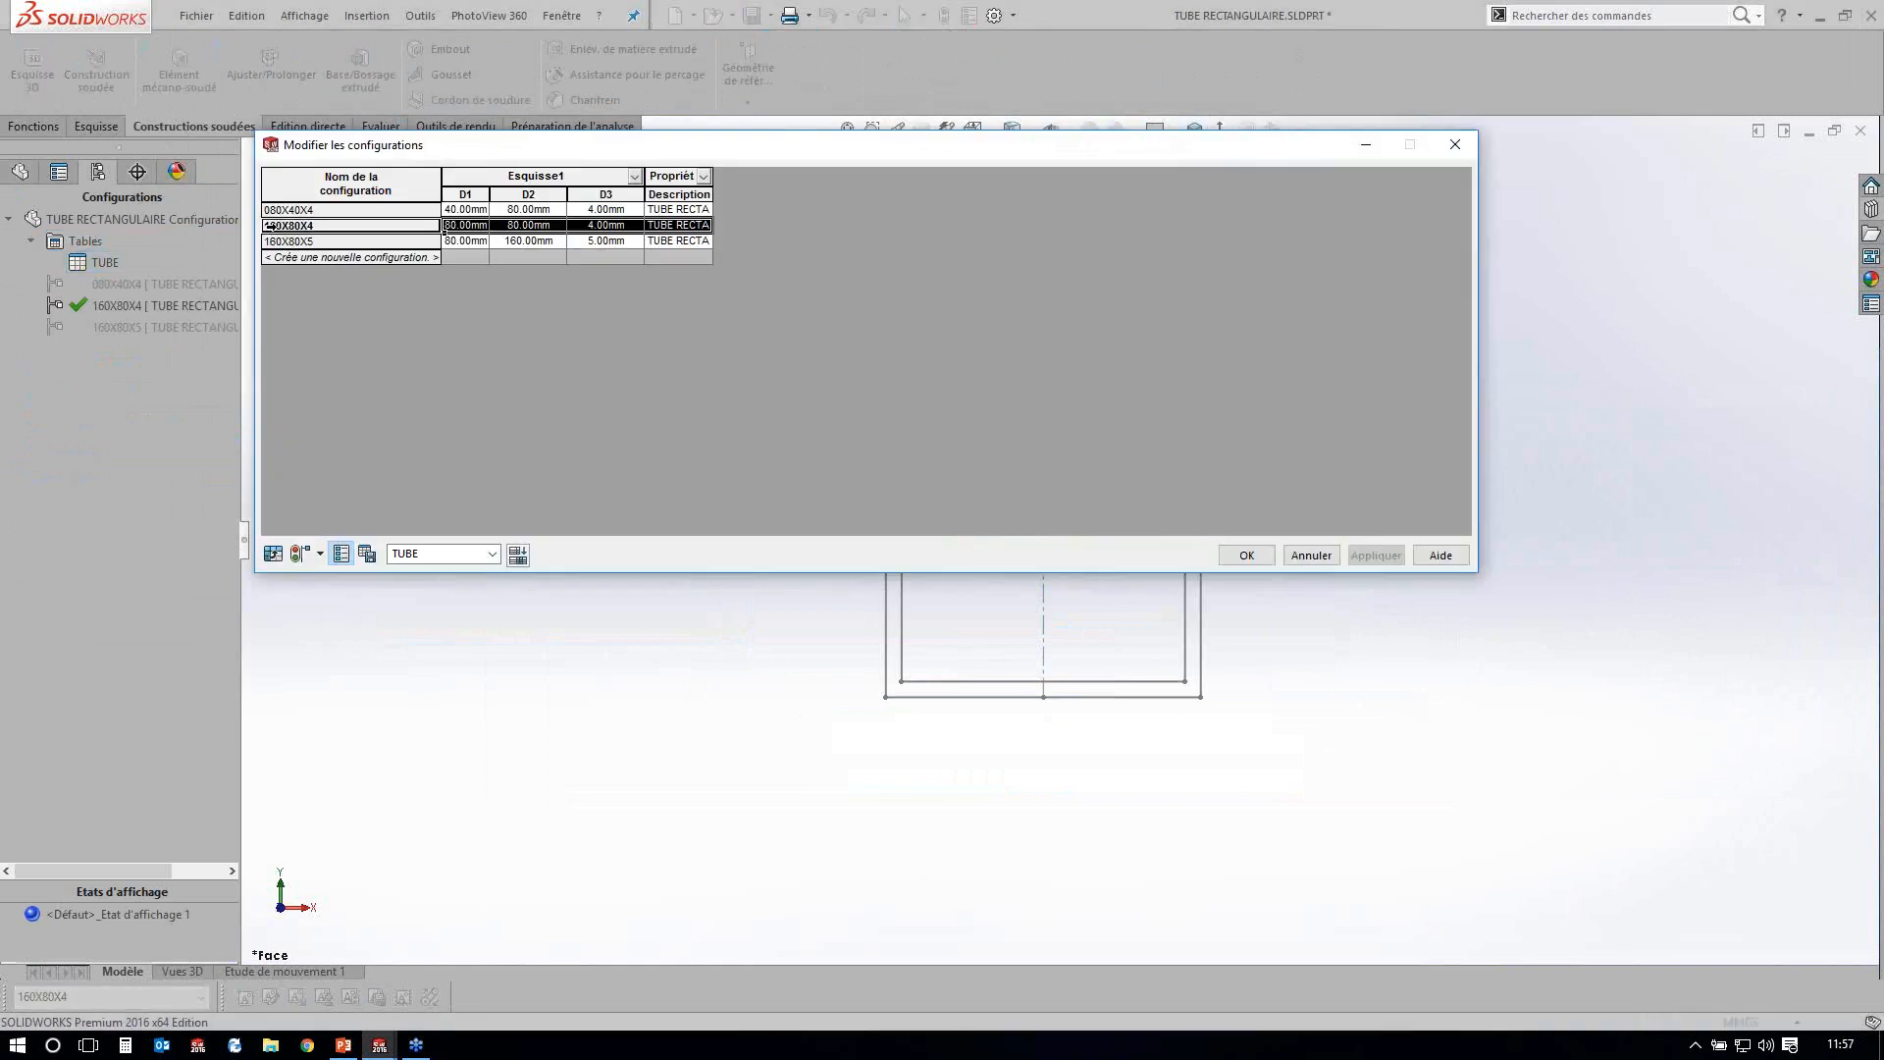
key(Up)
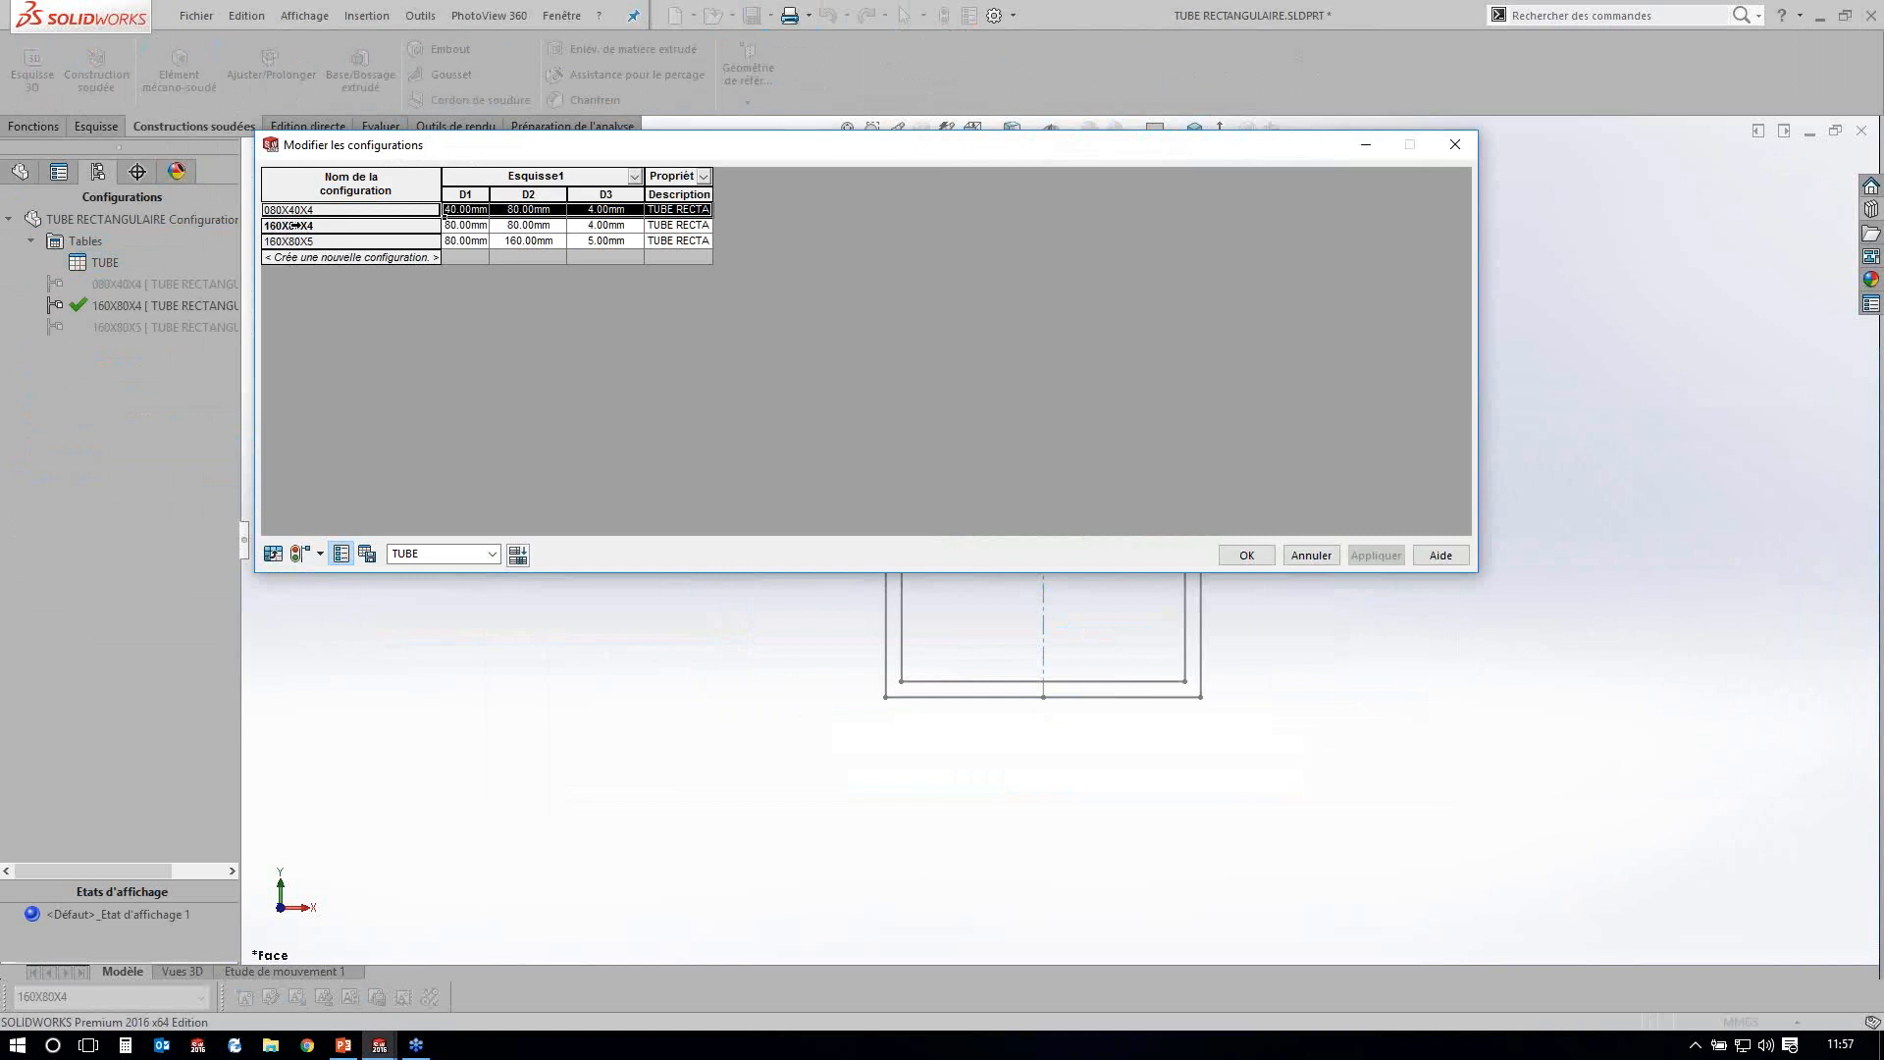
key(Down)
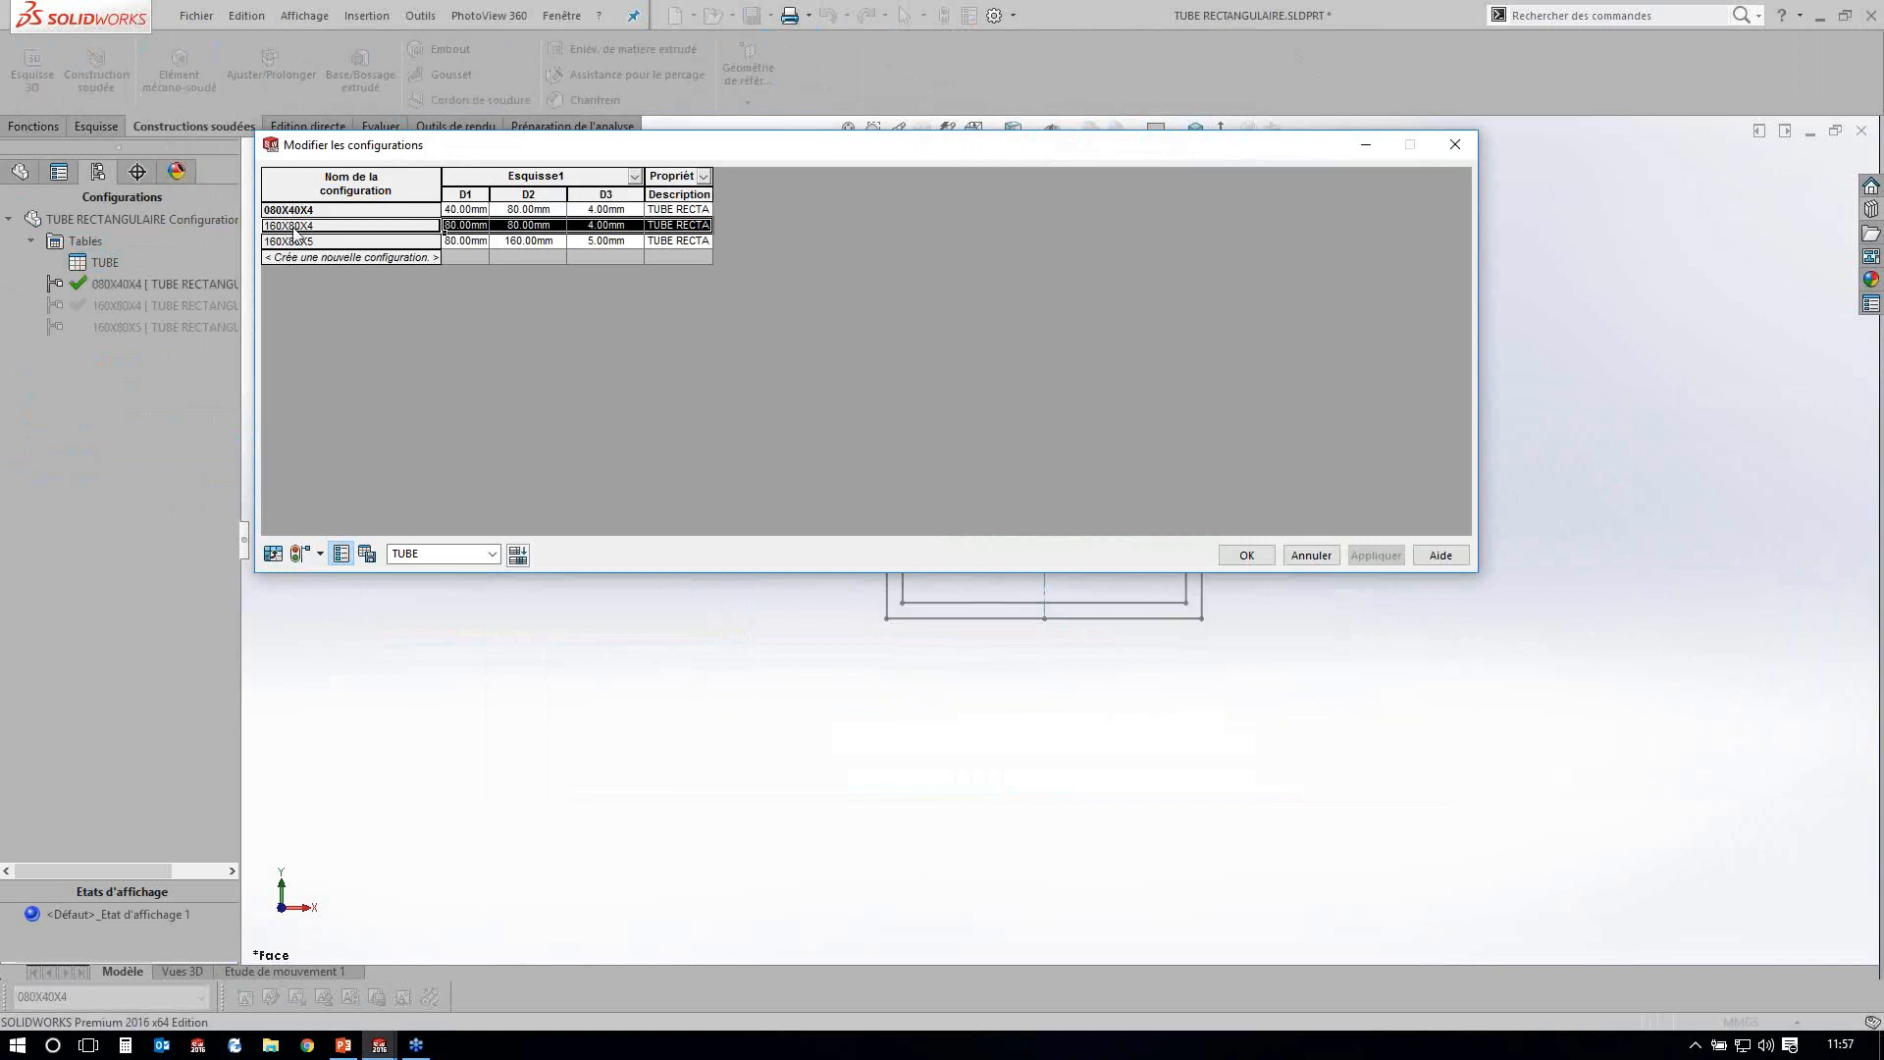
right_click(294, 226)
click(312, 253)
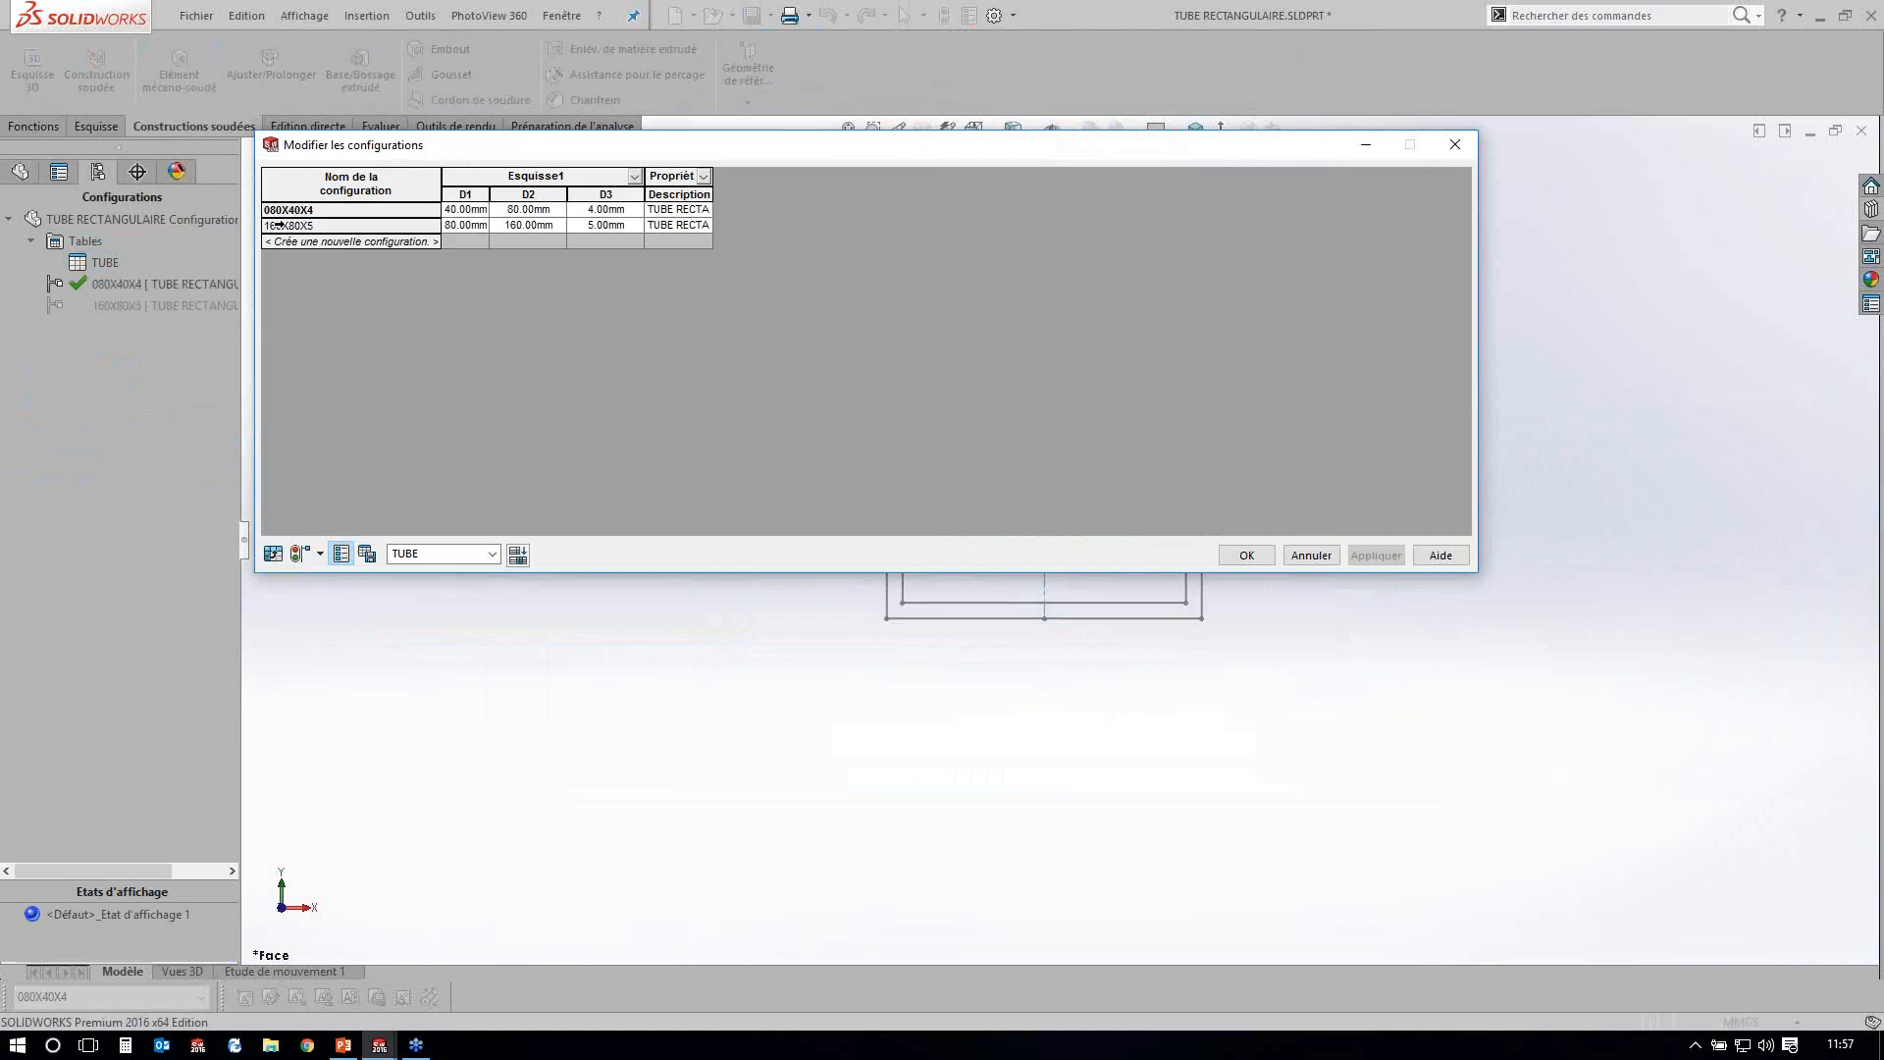
Rename the 160X80X5 configuration as 080X80X5 and the 080X40X4 configuration as 080X80X4.
click(280, 224)
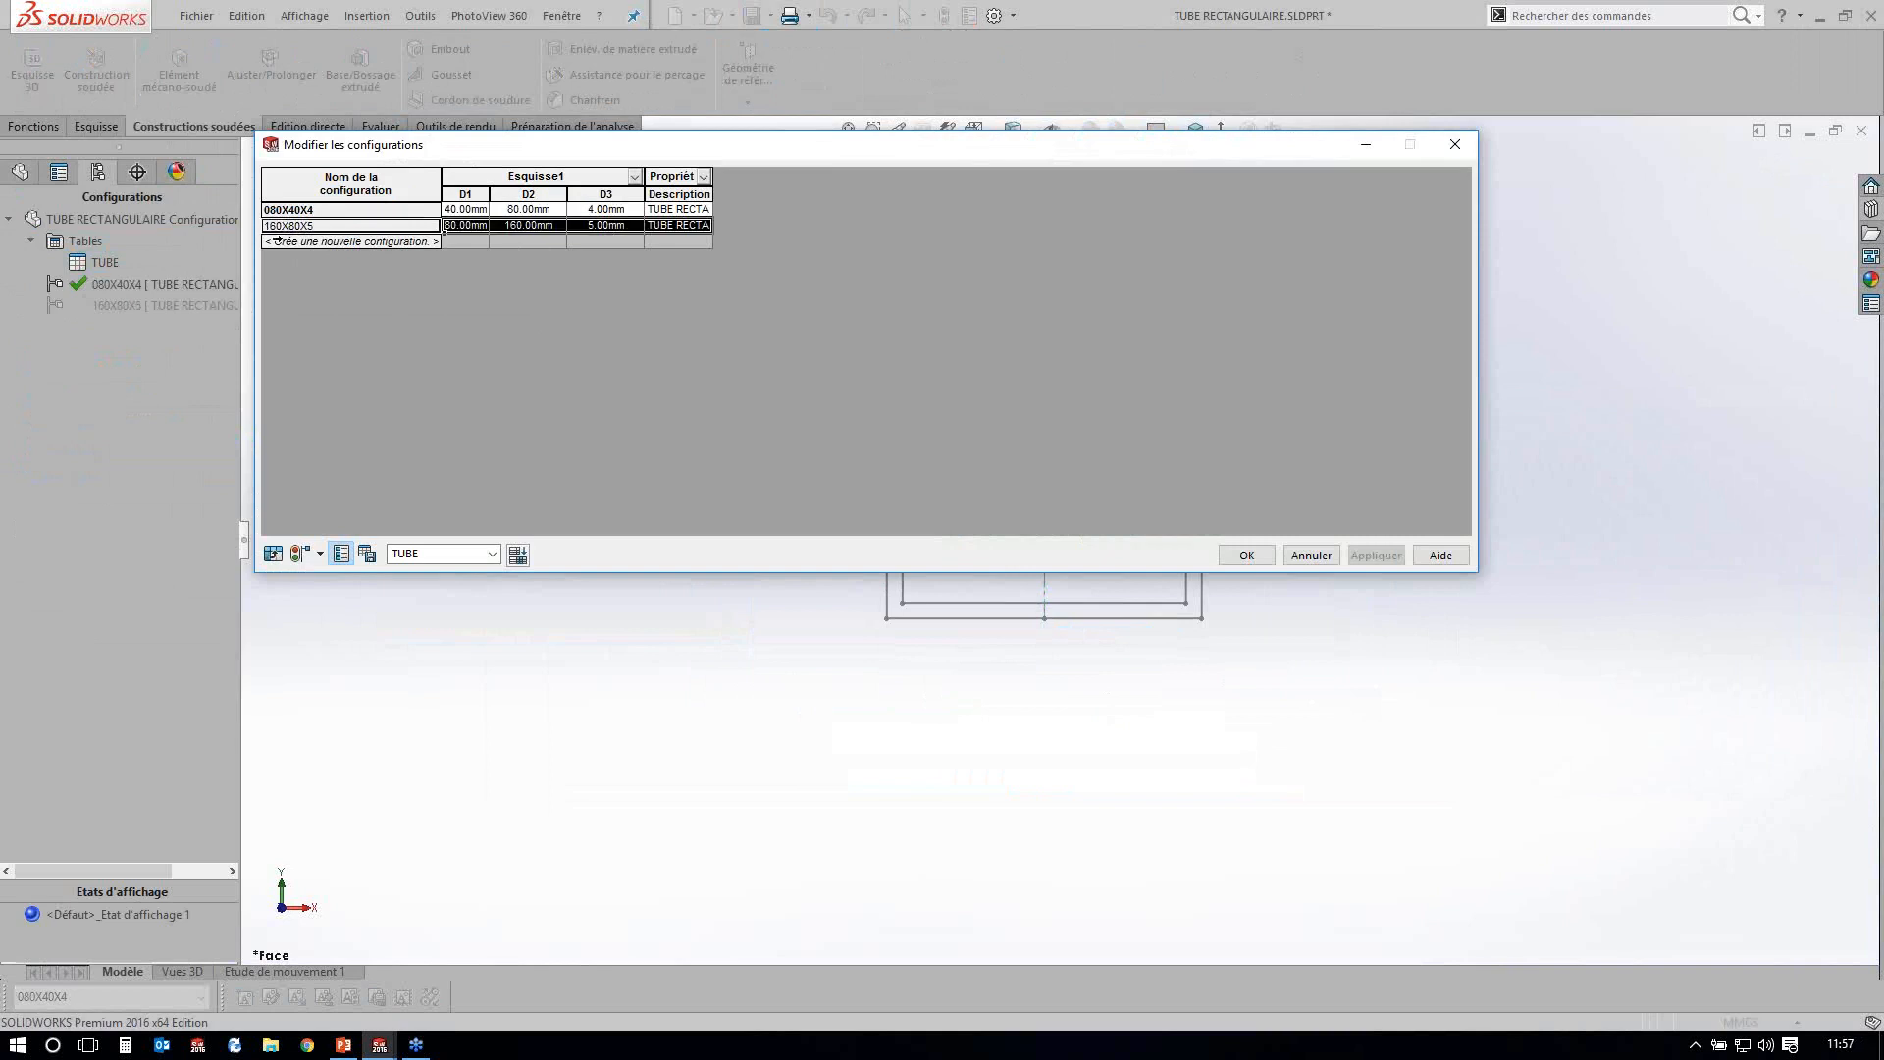
double_click(270, 226)
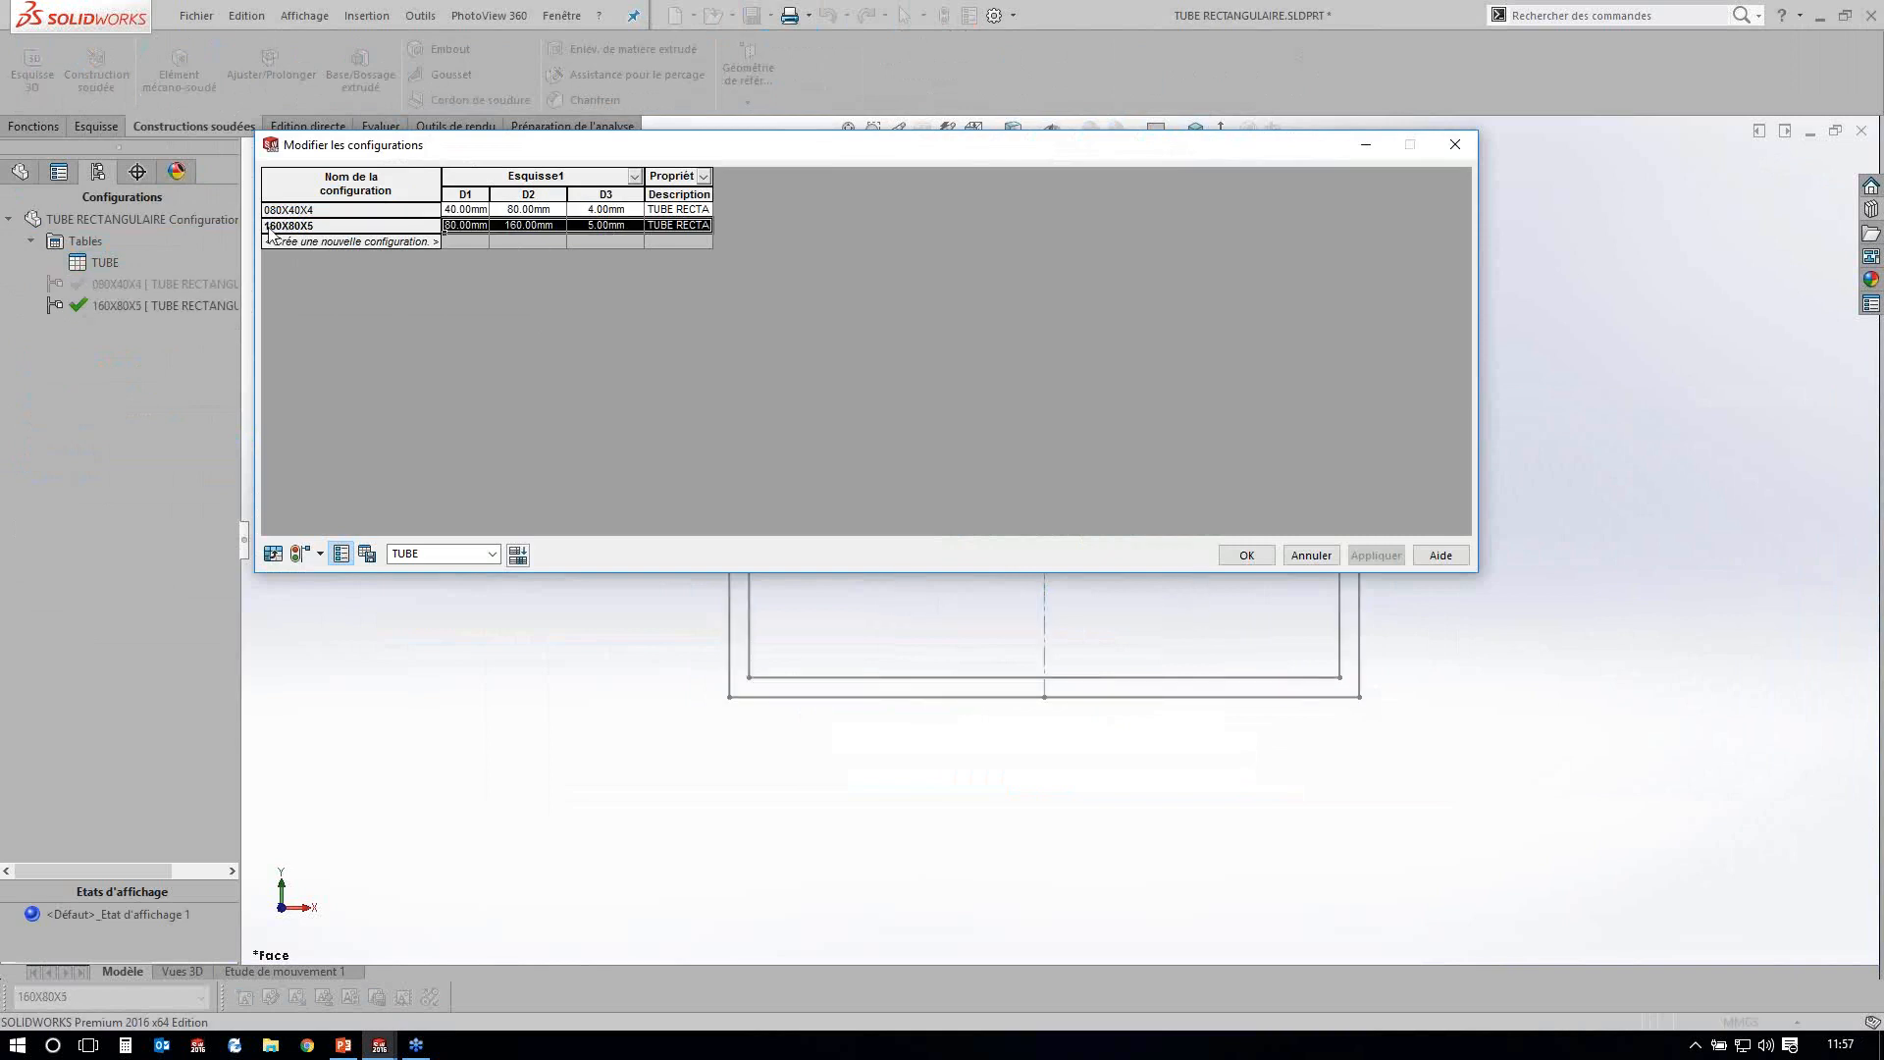
click(270, 230)
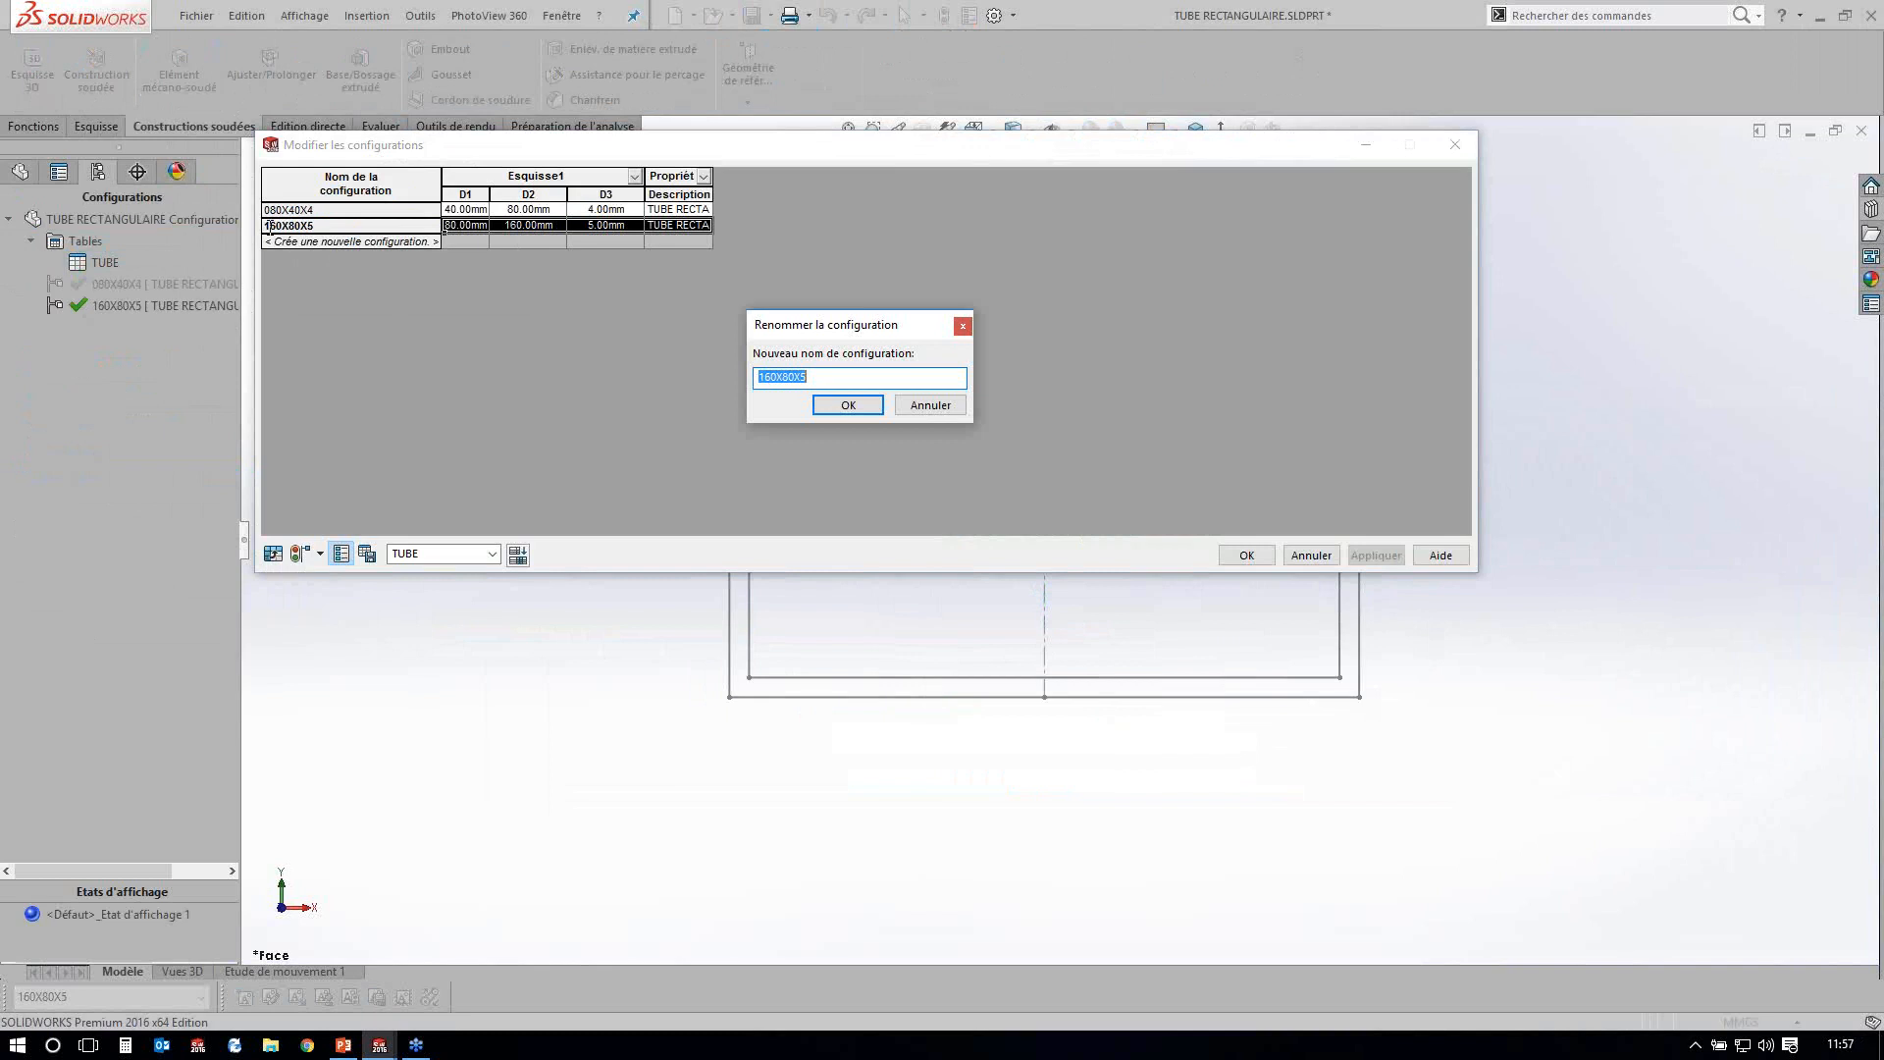
click(774, 383)
key(BackSpace)
key(BackSpace)
text(08)
click(845, 405)
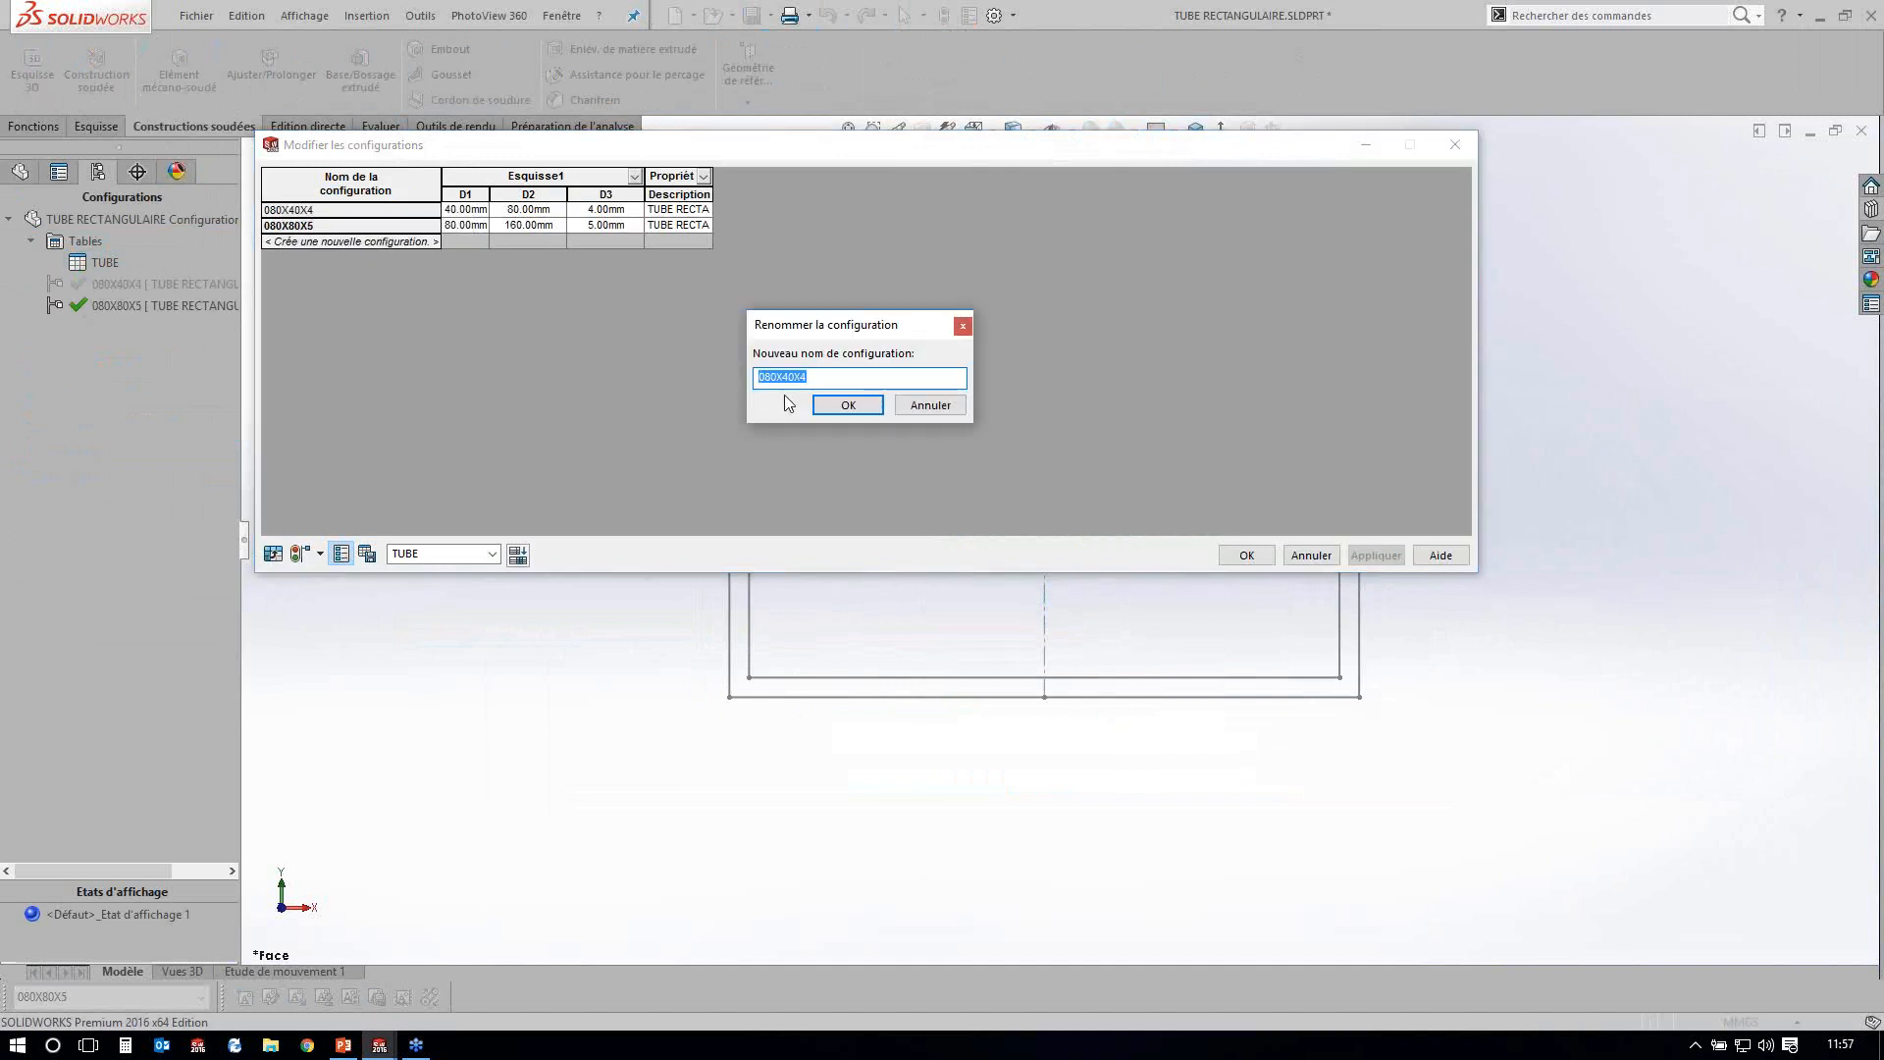
key(BackSpace)
text(8)
key(Return)
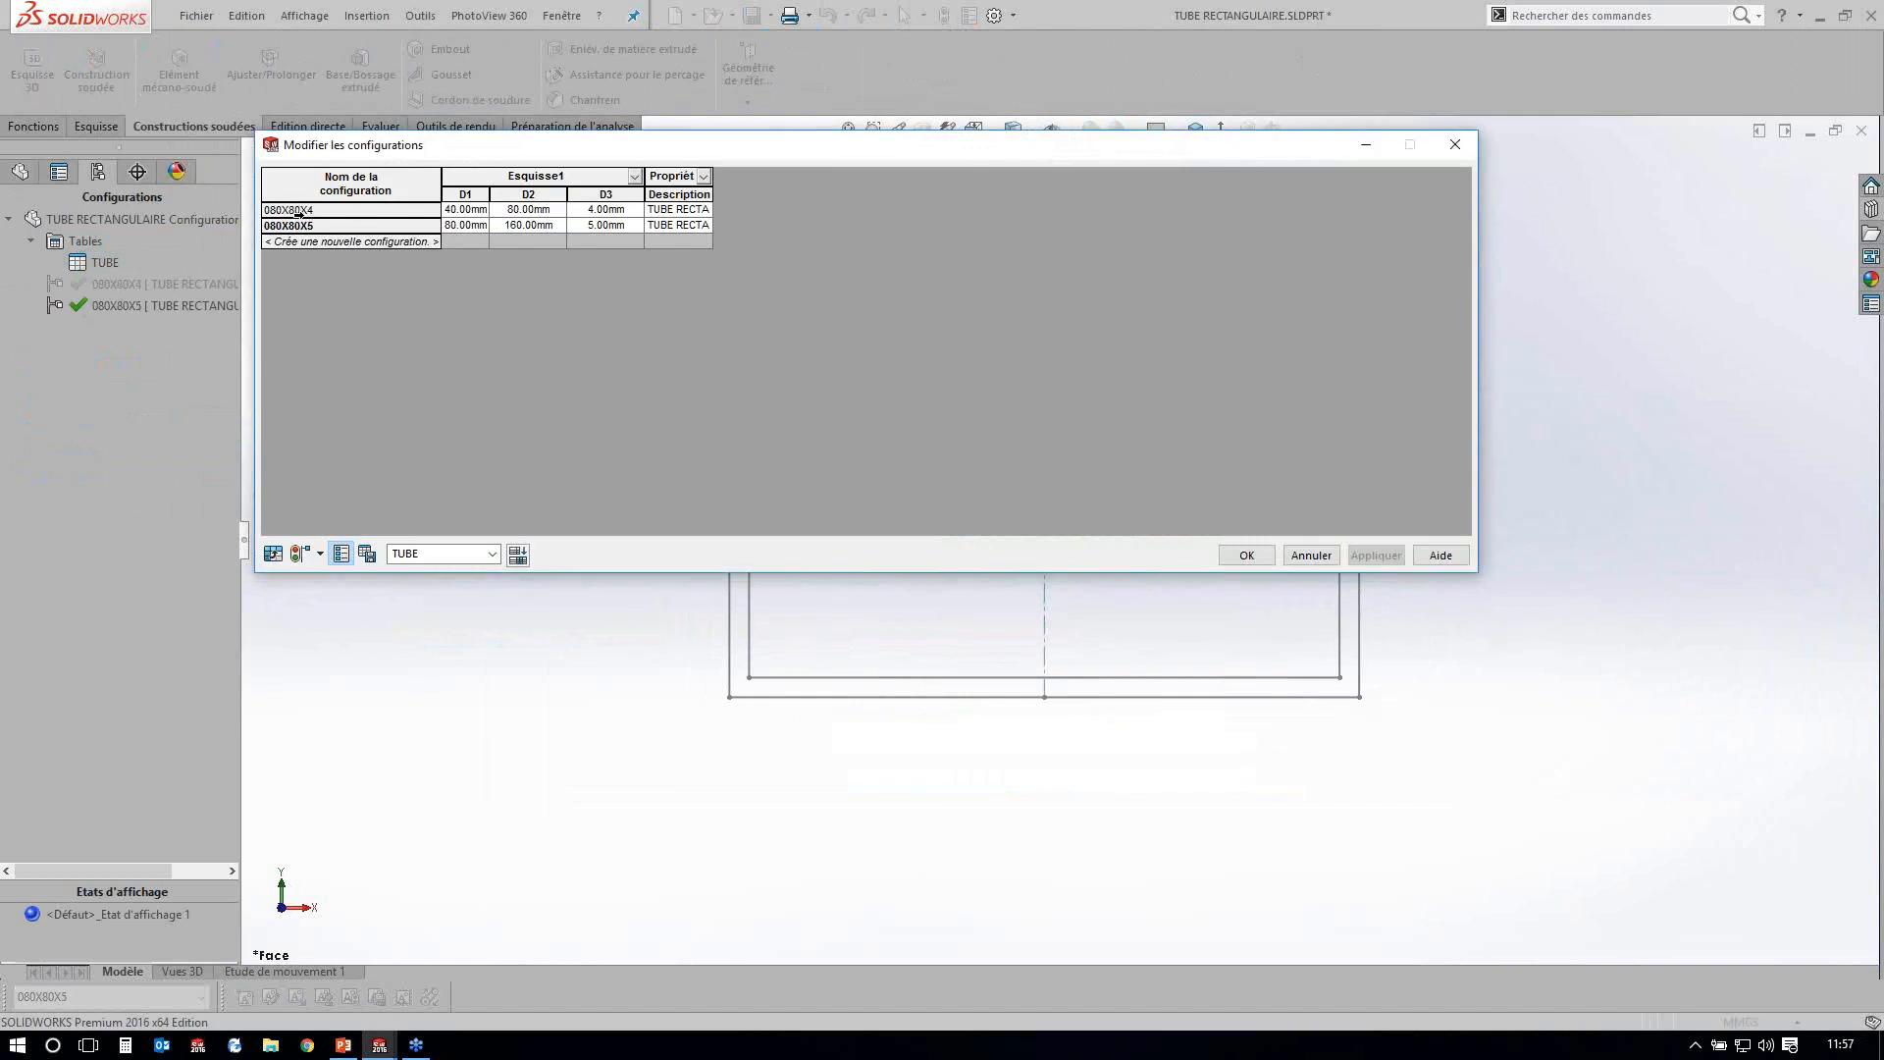
Set D1 of configuration 080X80X4 and D2 of configuration 080X80X5 to 80 mm.
click(465, 210)
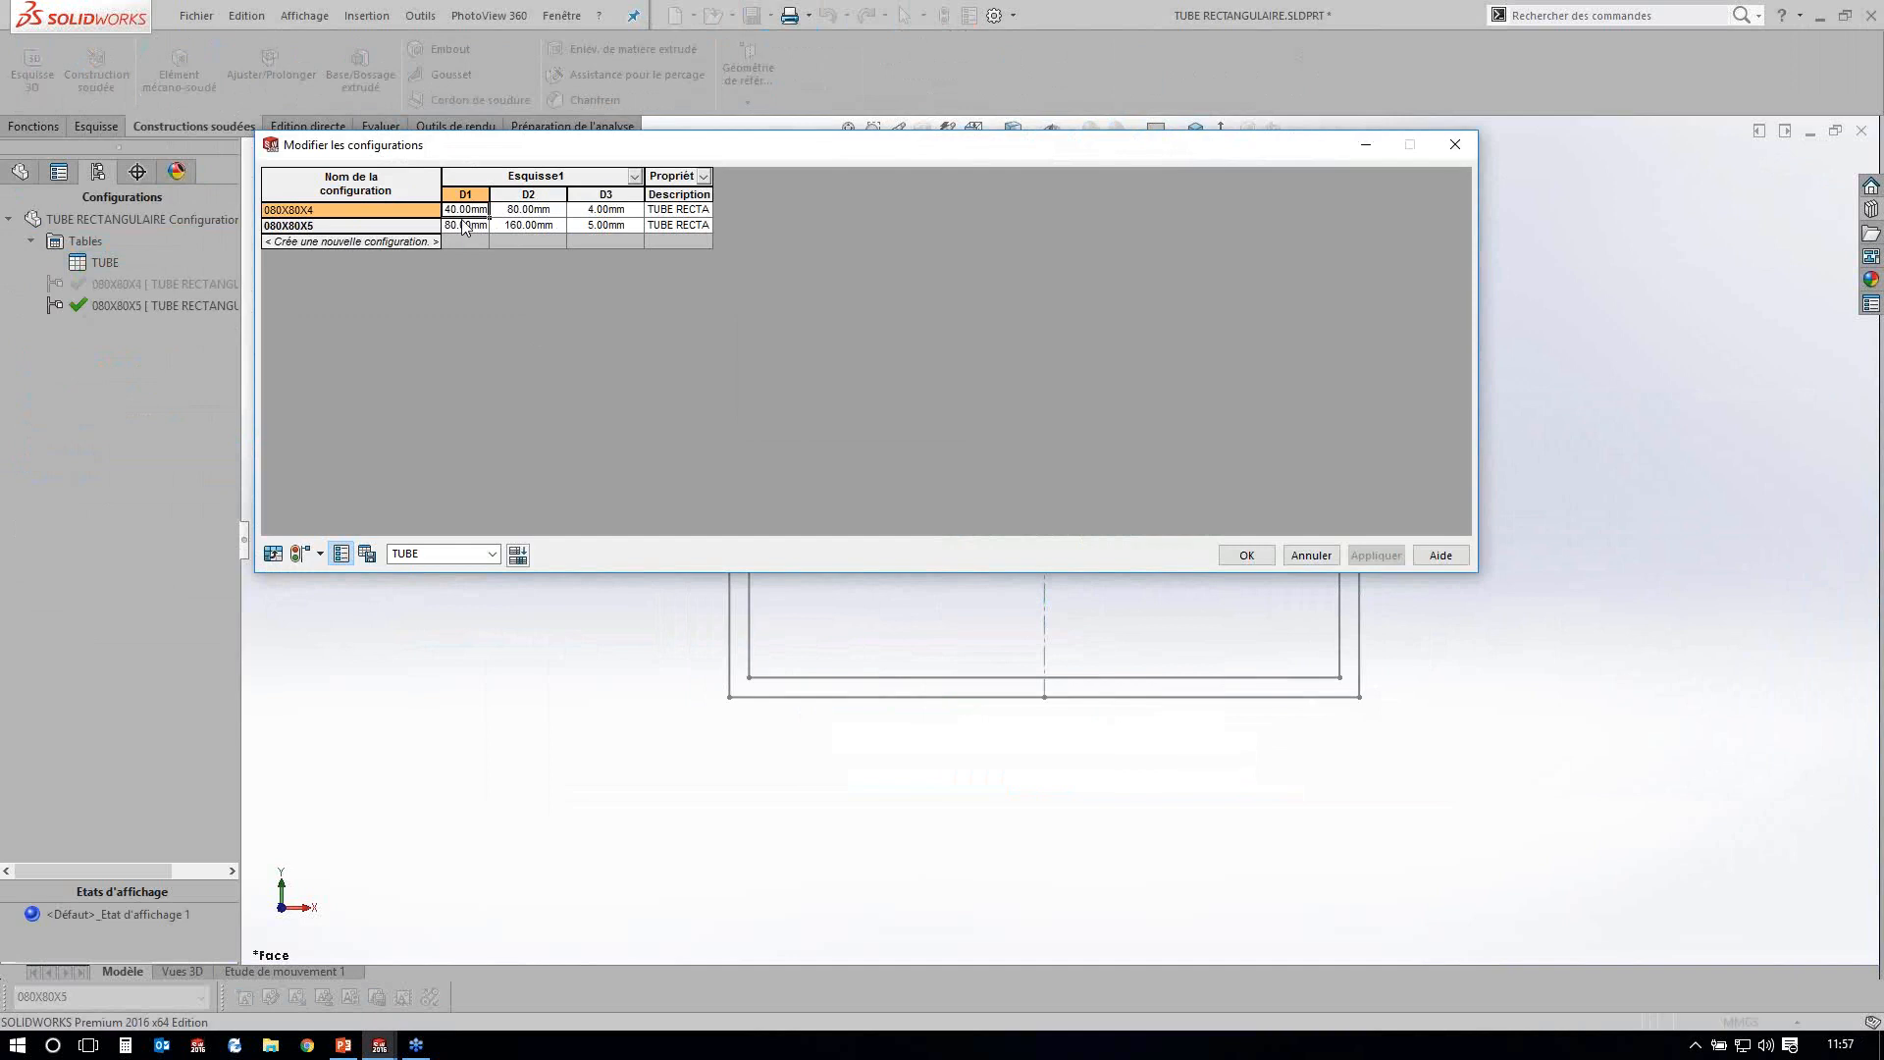
text(80)
click(528, 224)
text(80)
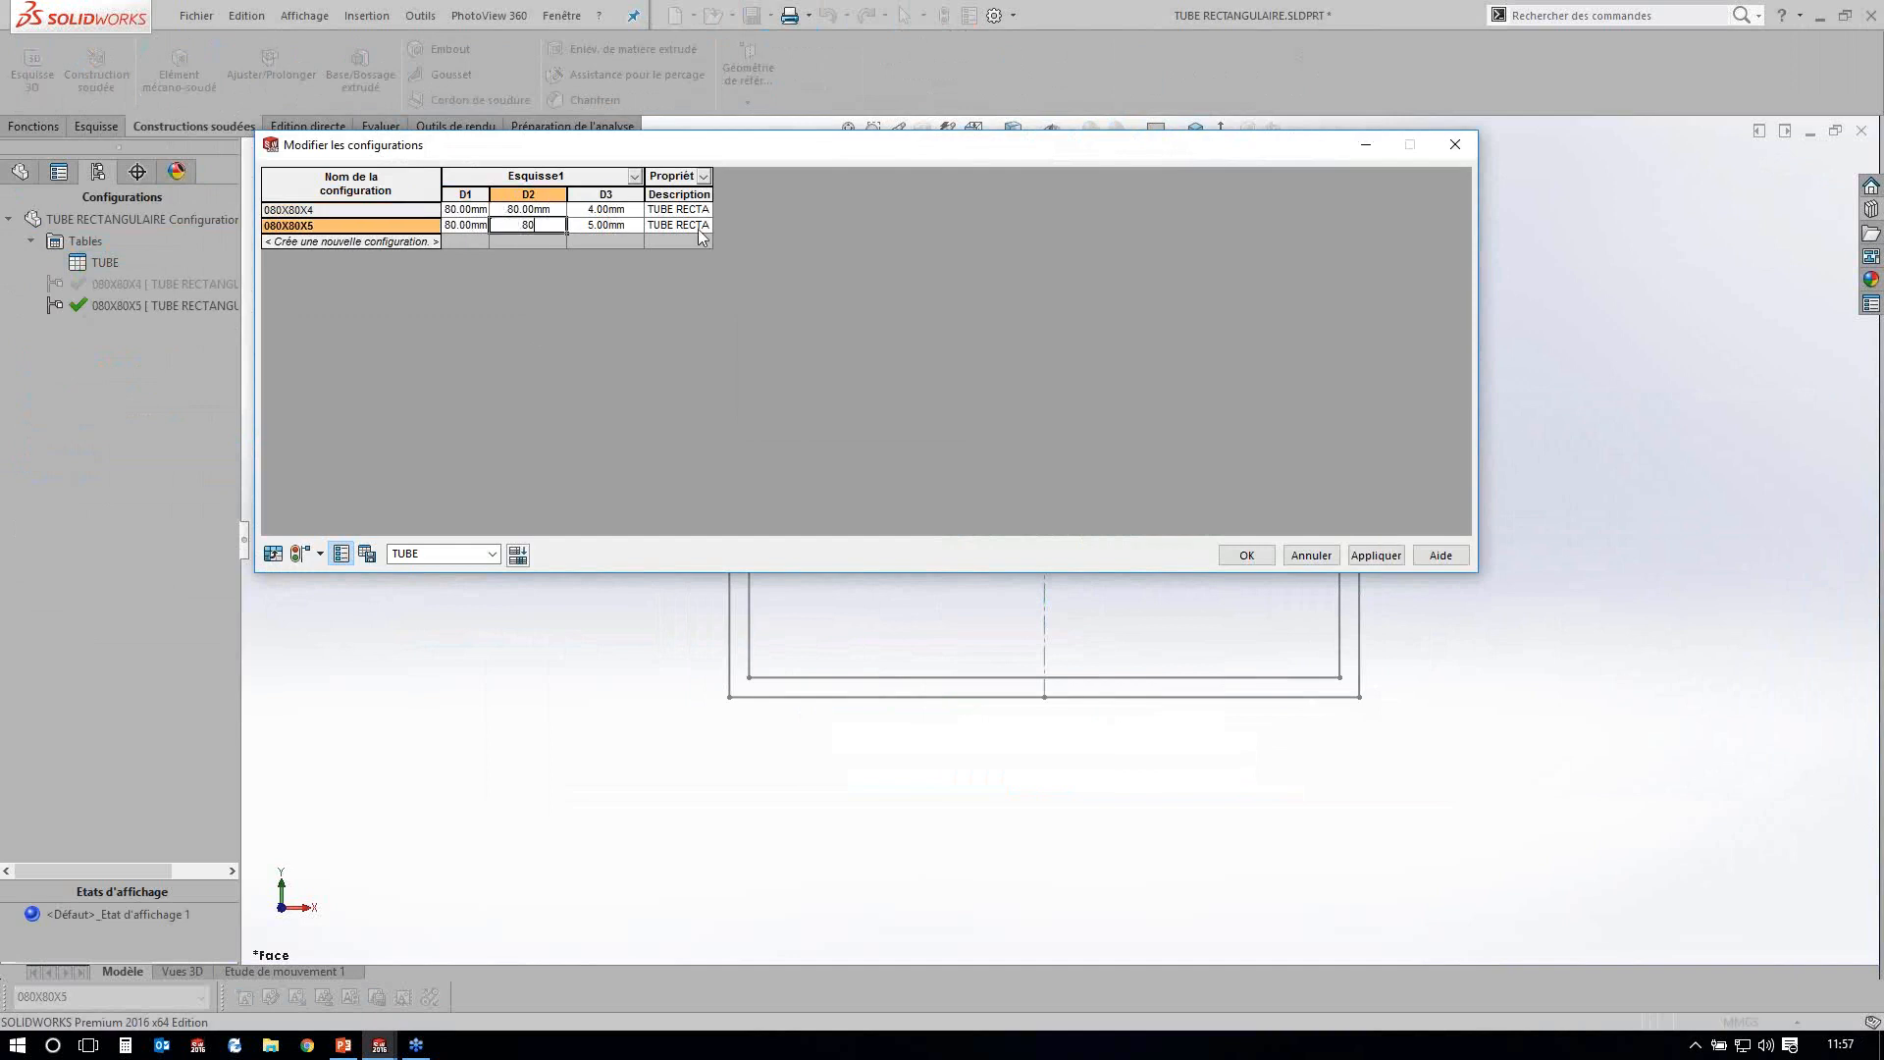
key(Tab)
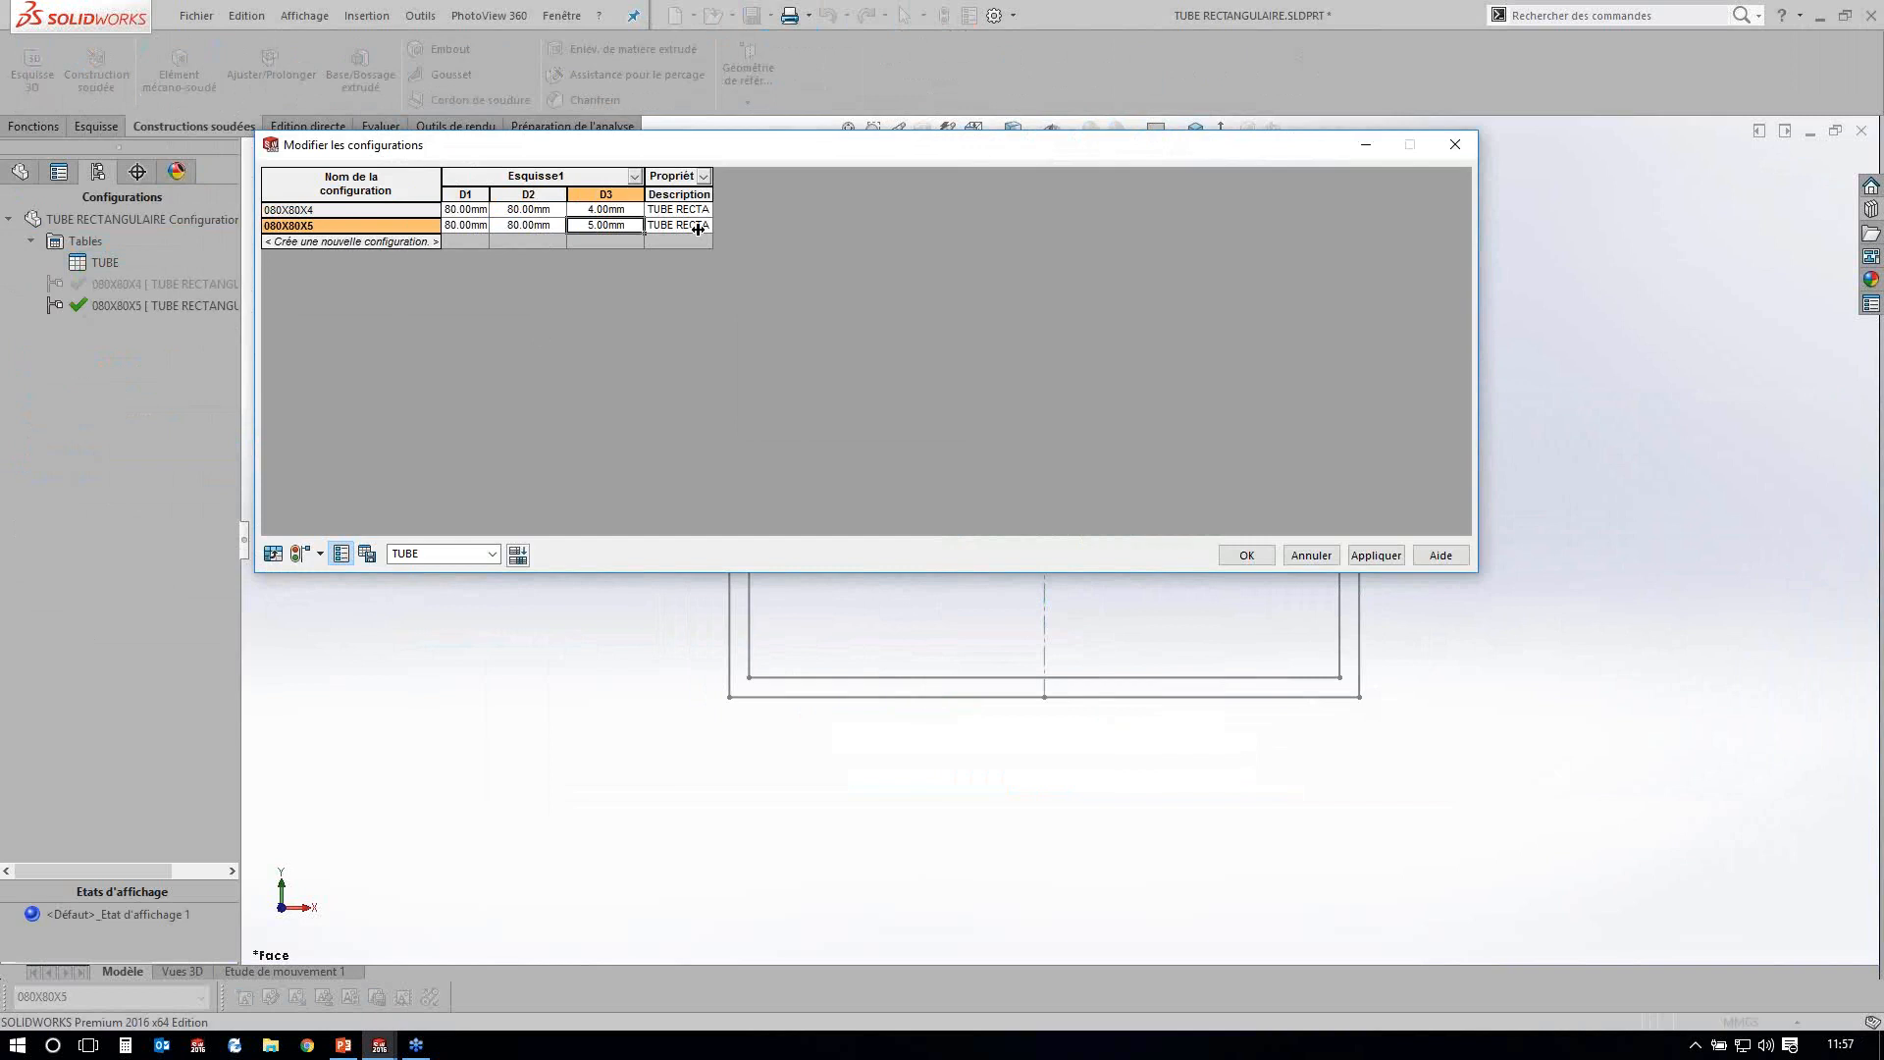
Widen the Description column and change the description of configuration 080X80X4 to TUBE CARRE 80x4.
double_click(698, 229)
click(821, 209)
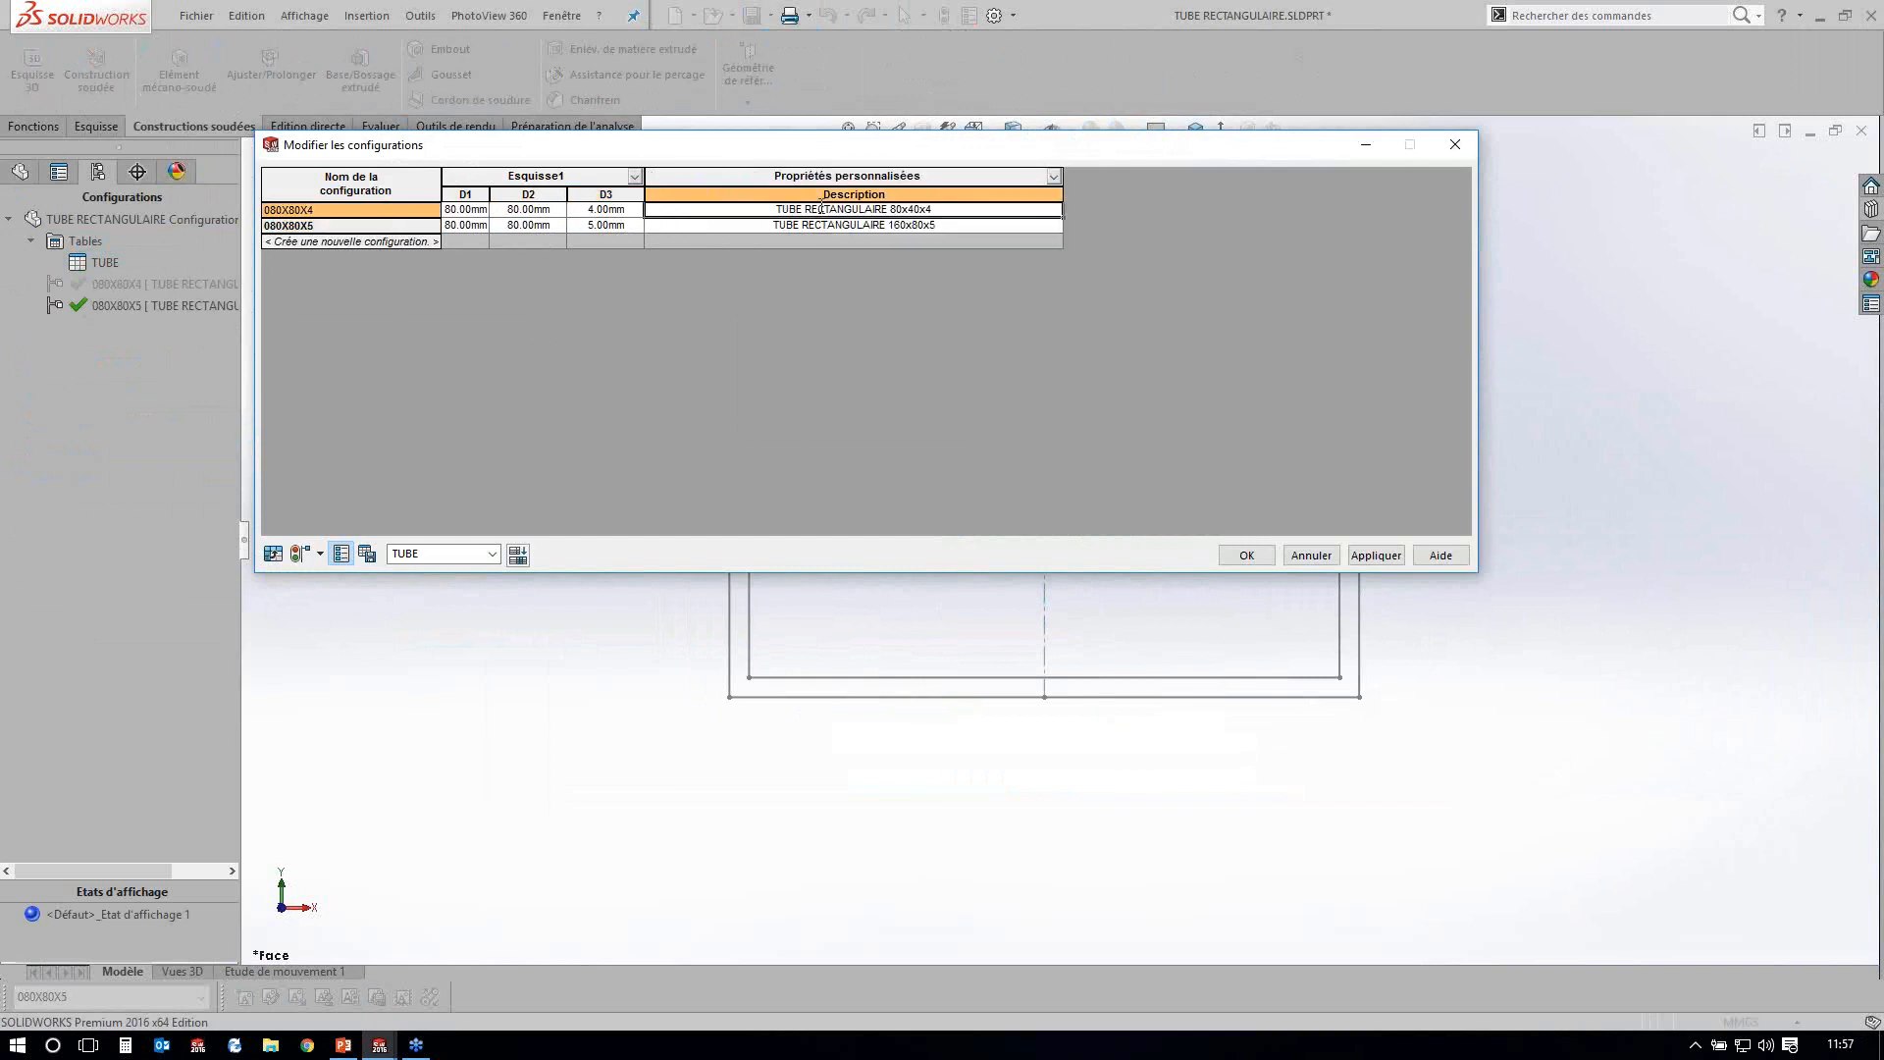
mouse_move(822, 209)
mouse_down()
mouse_move(888, 209)
mouse_move(808, 209)
mouse_up()
text(CARRE)
key(shift+Right)
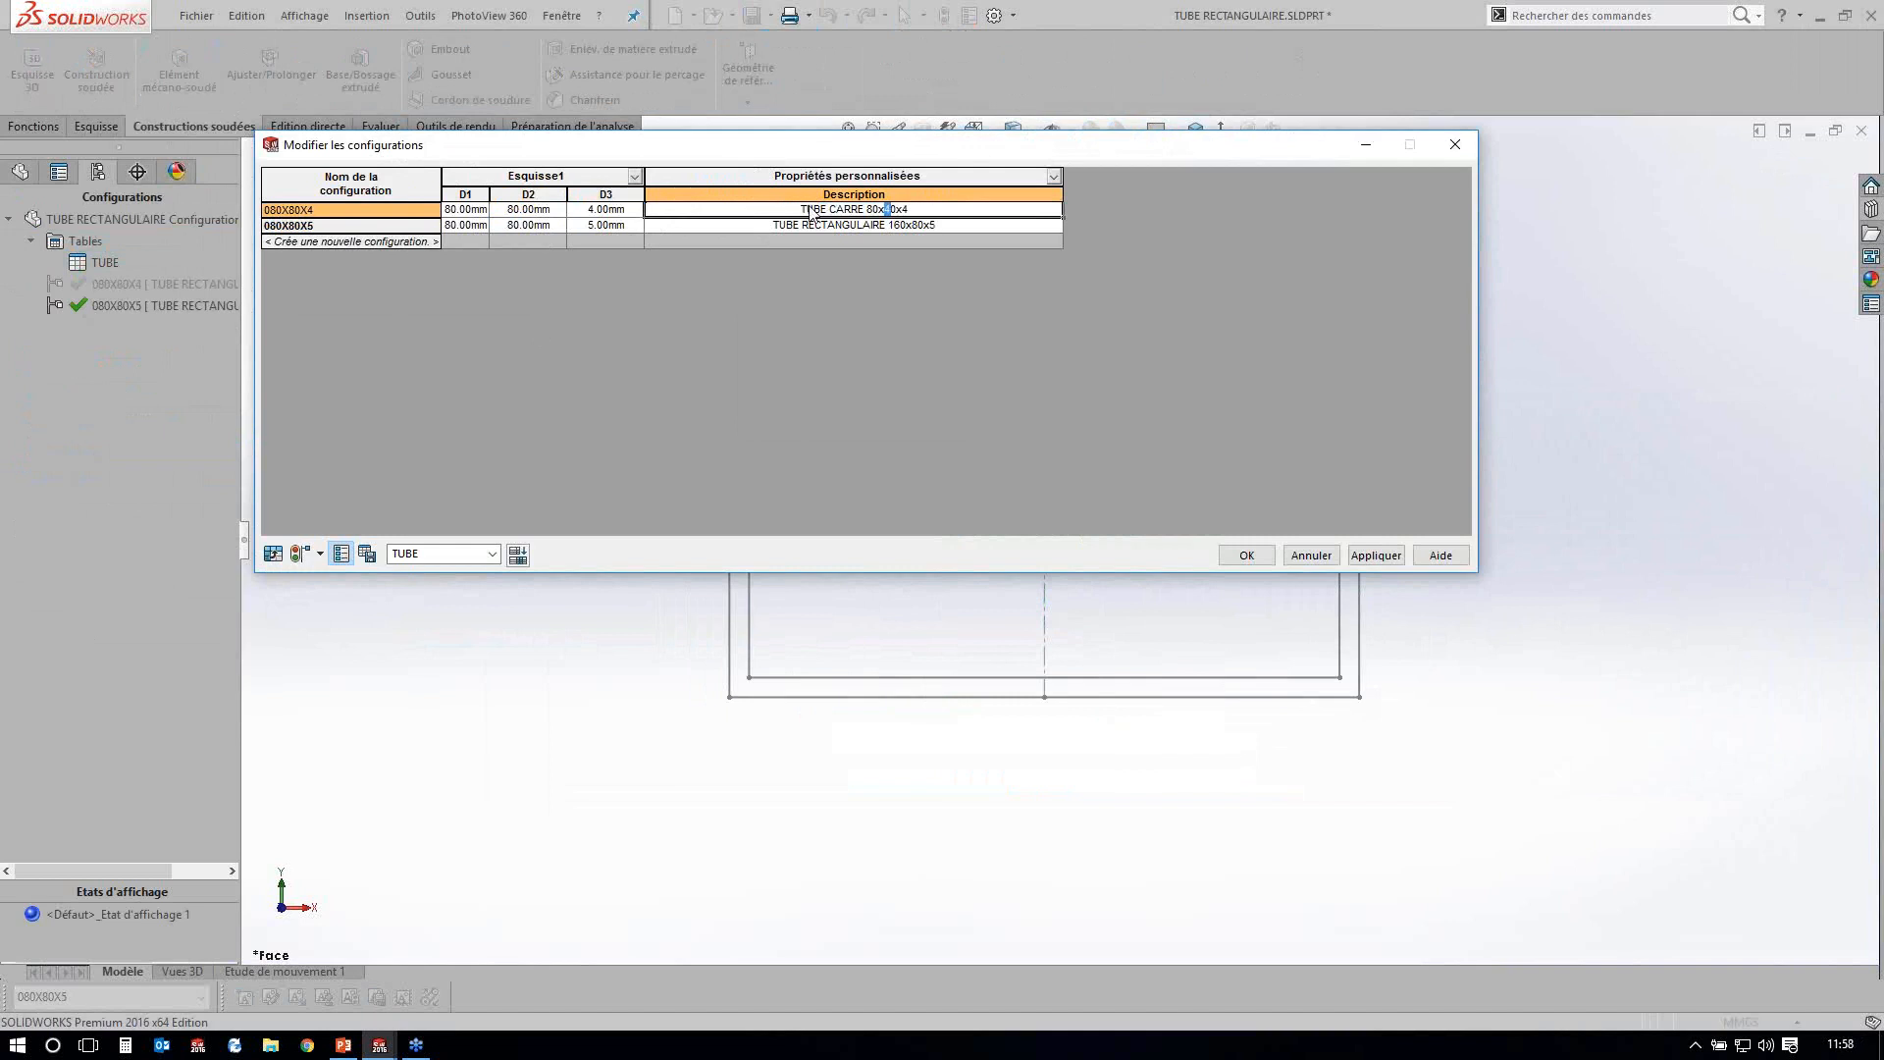
text(8)
key(BackSpace)
key(BackSpace)
key(BackSpace)
Change the description of configuration 080X80X5 to TUBE CARRE 80x5 and accept the configuration table.
click(814, 224)
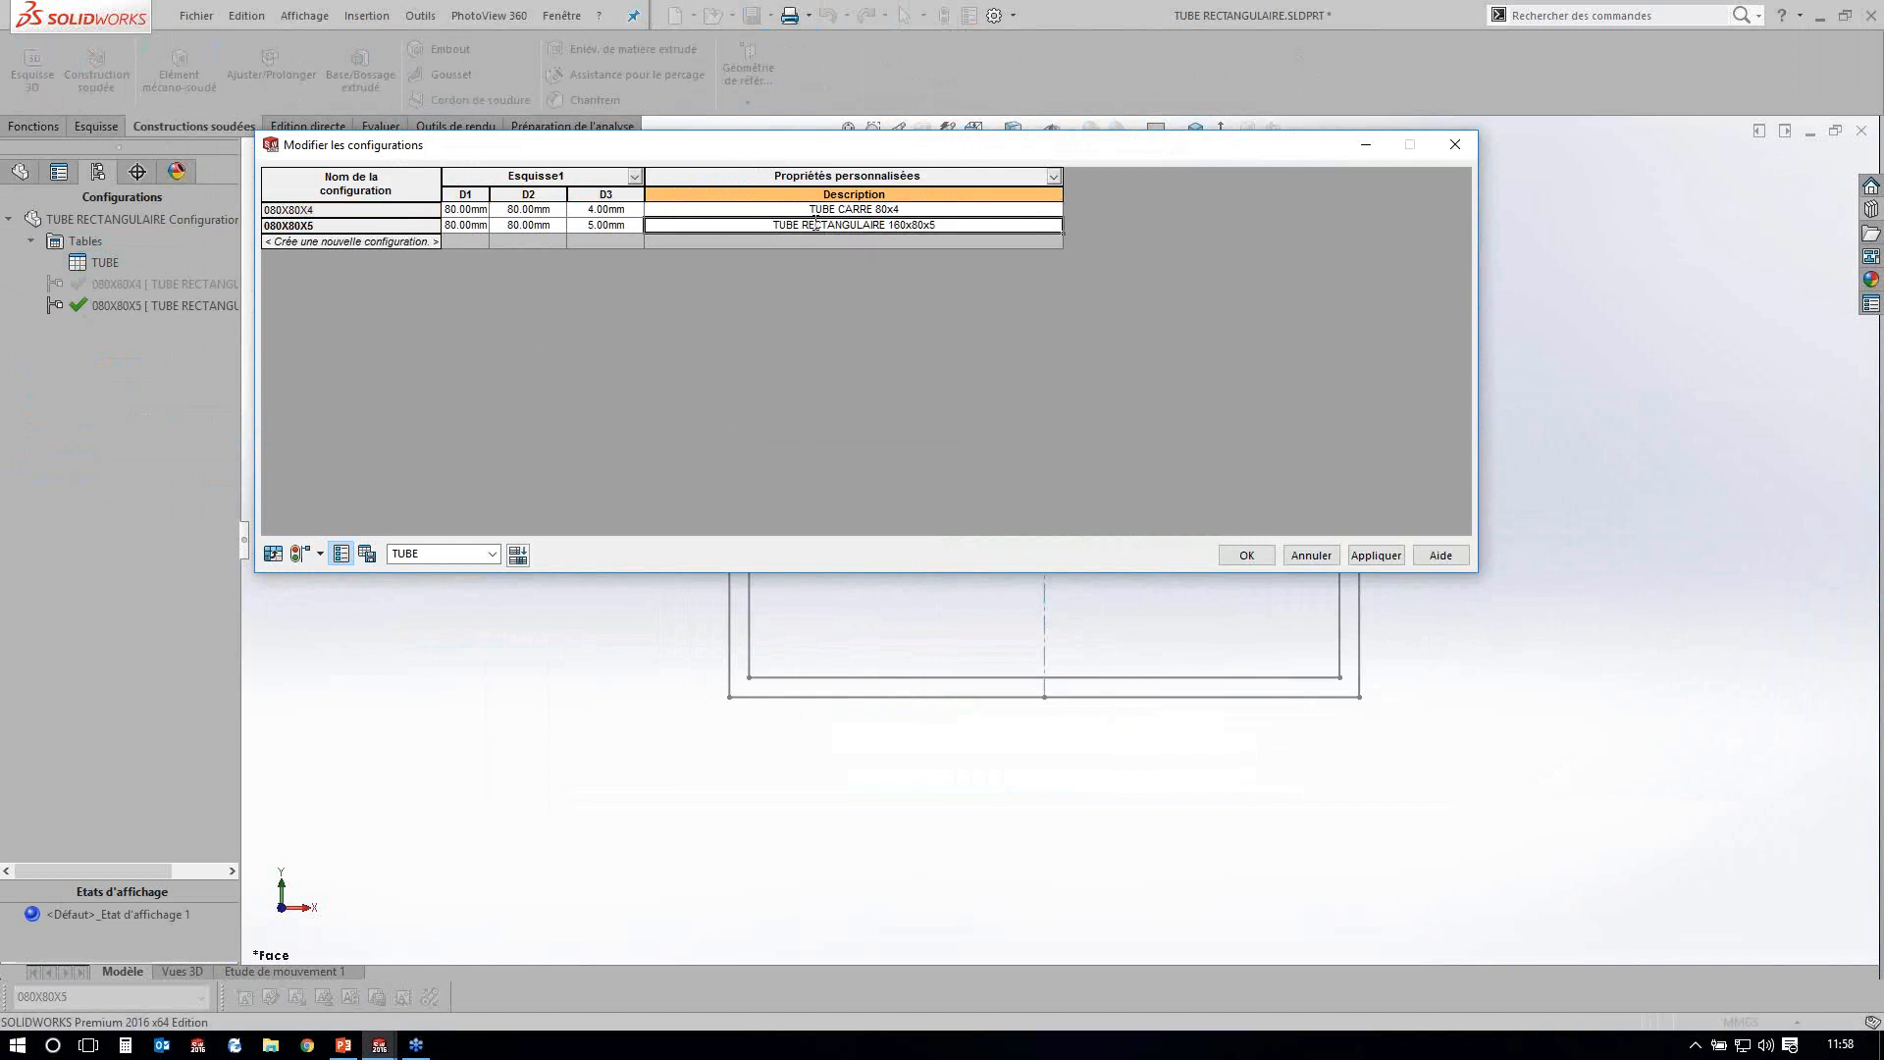
double_click(883, 225)
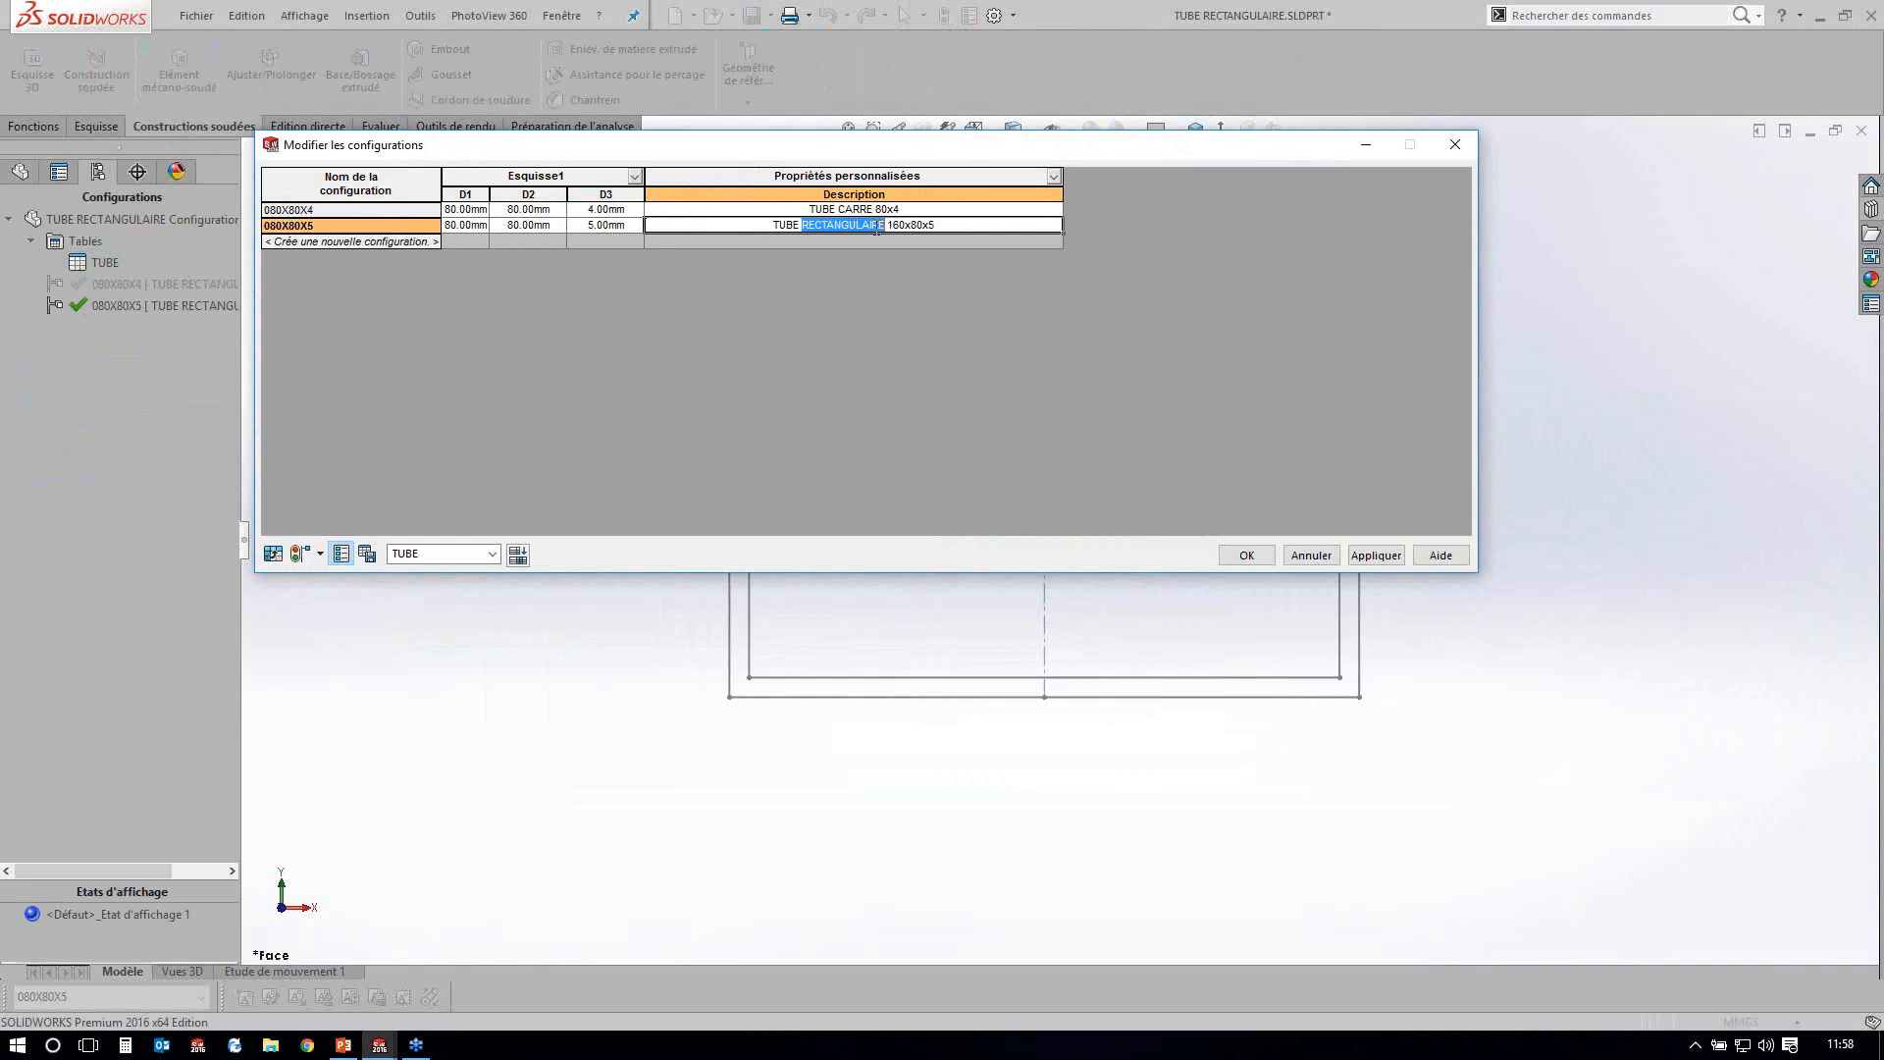
text(CARRE)
key(BackSpace)
key(BackSpace)
key(BackSpace)
key(BackSpace)
key(Delete)
key(Up)
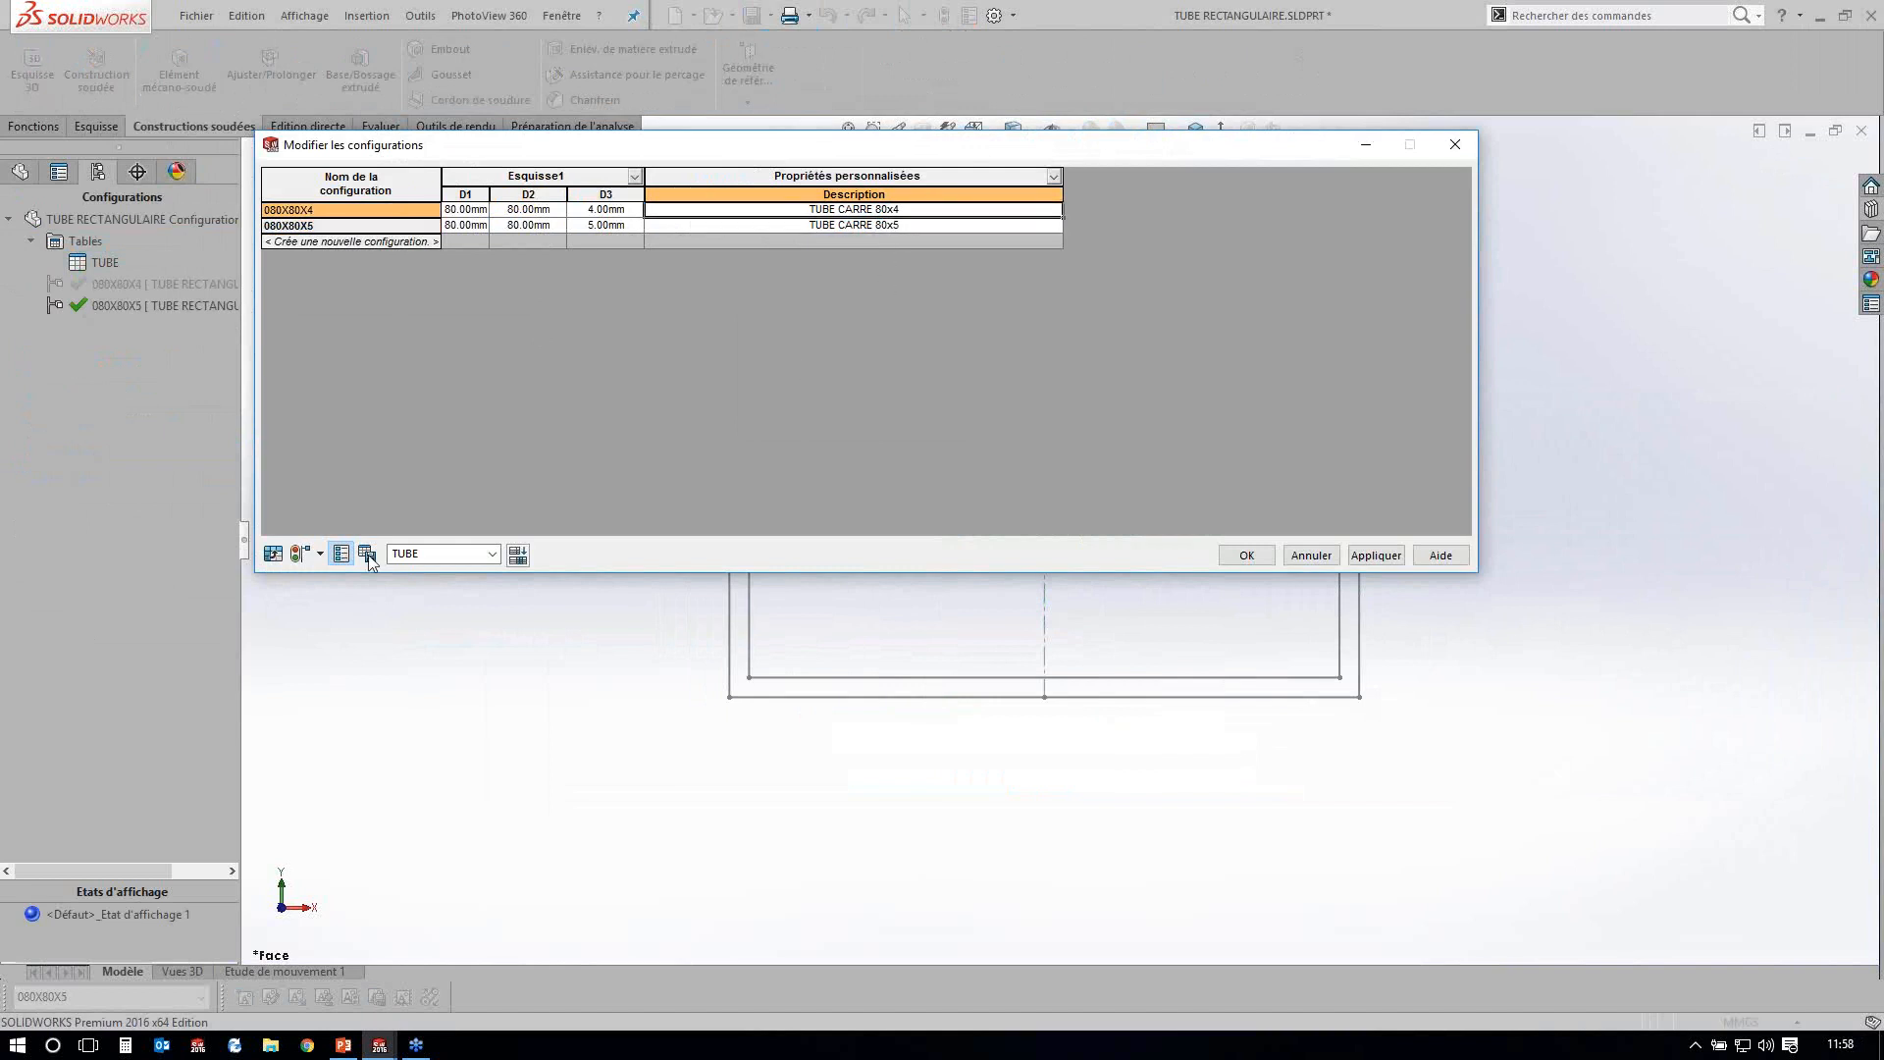
click(490, 558)
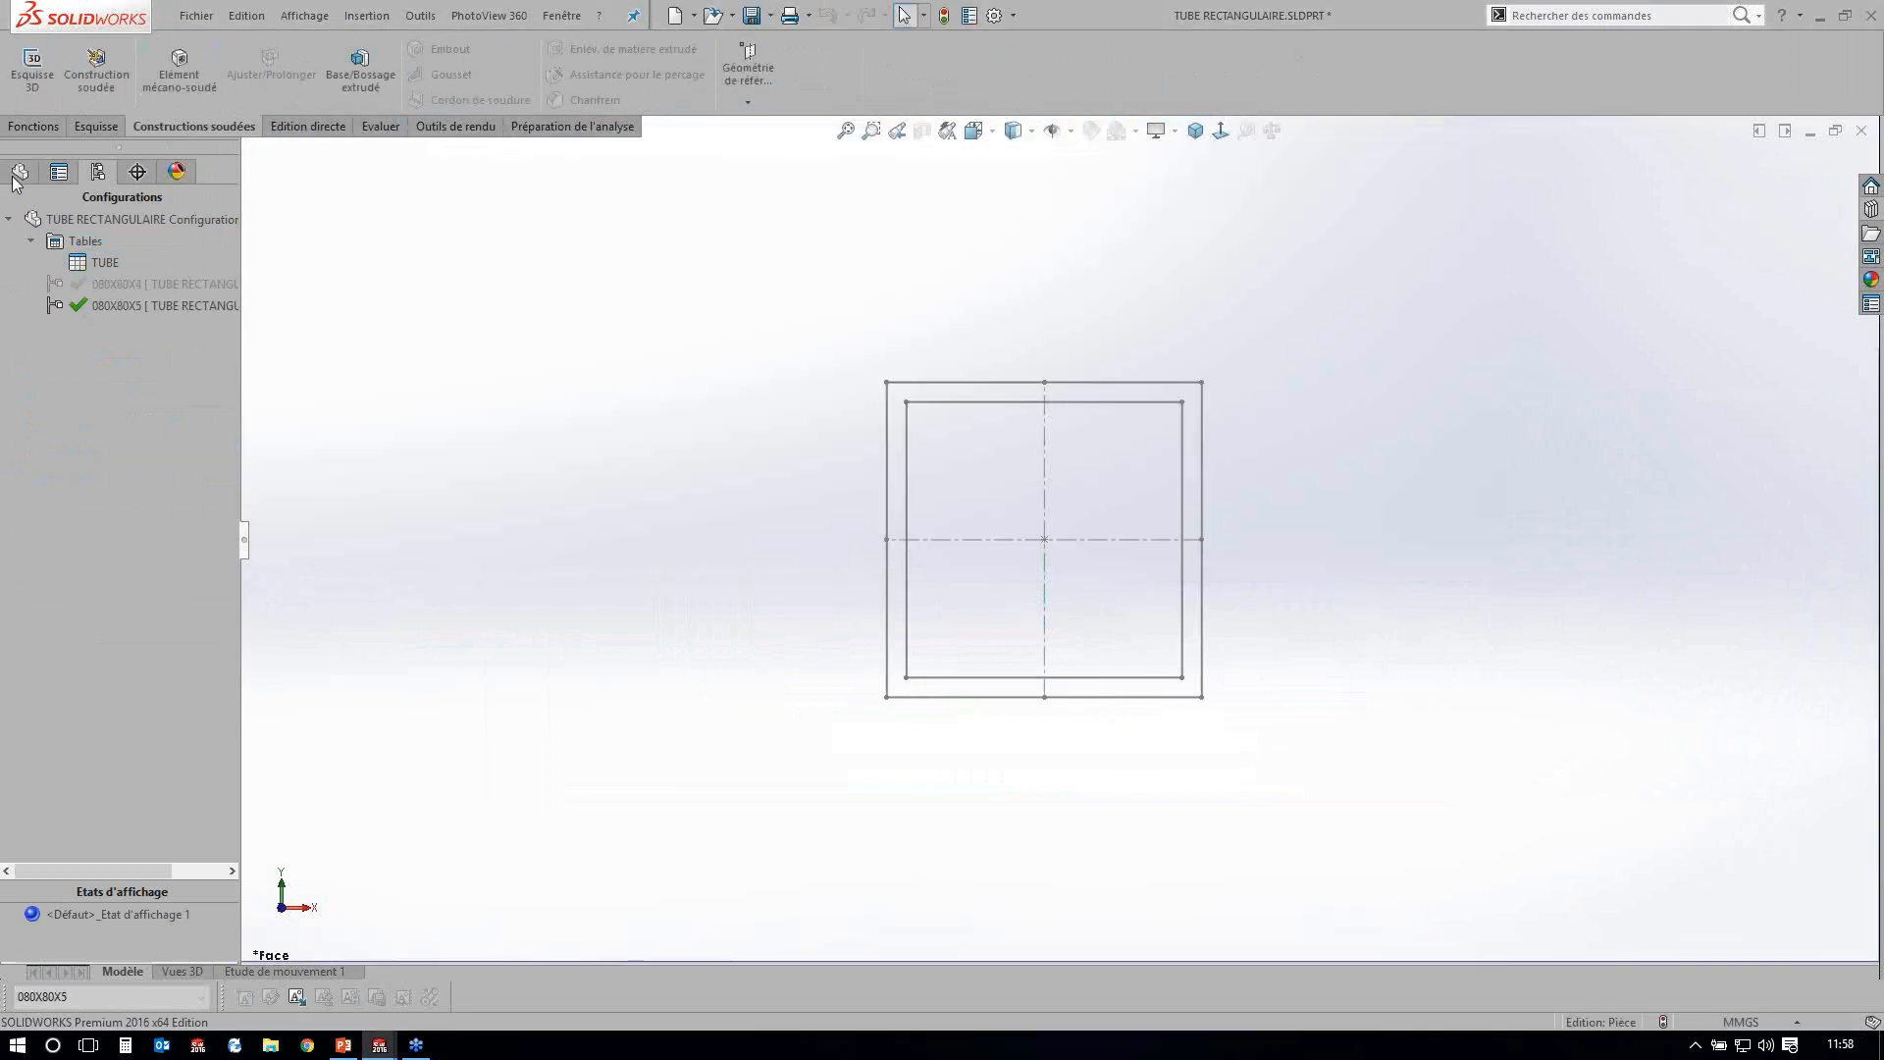
With Esquisse1 selected, save the part as a library feature part (*.sldlfp) named TUBE CARRE in CONCEVOIR UN PORTAIL COULISSANT\PROFILS.
click(19, 174)
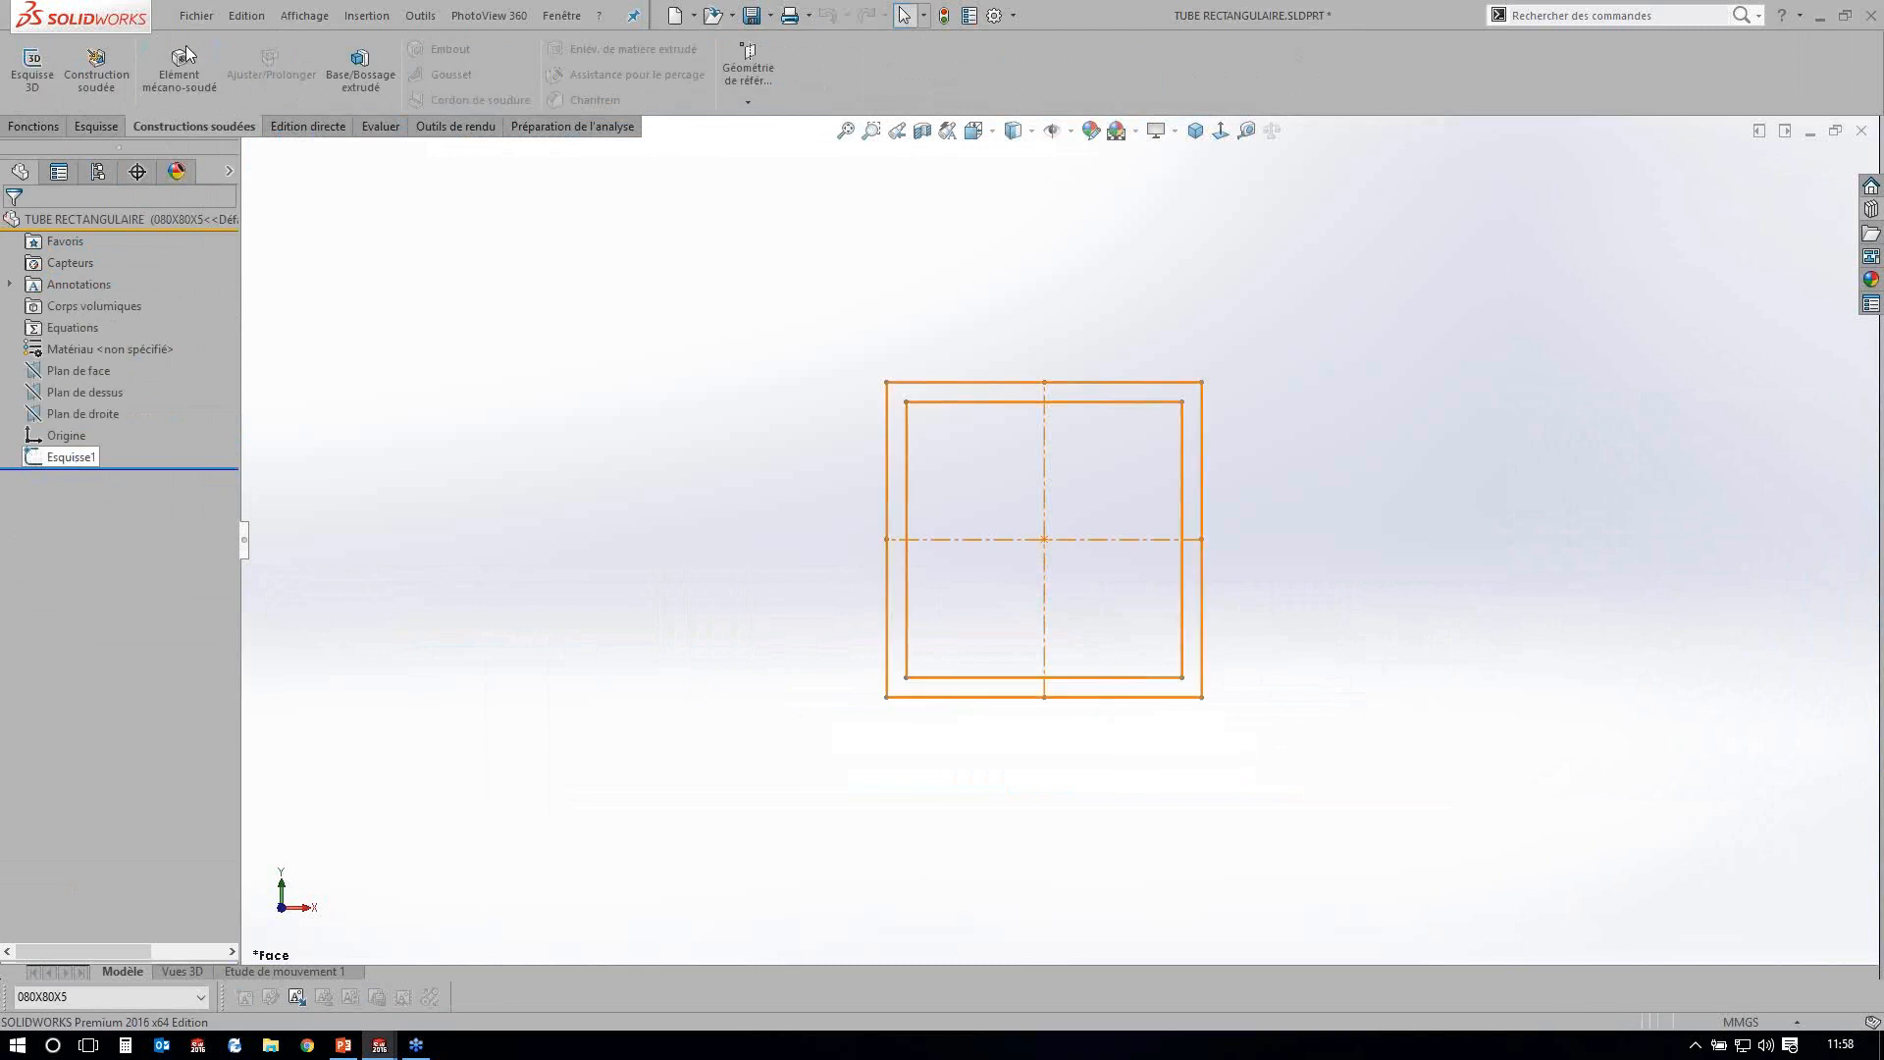
click(196, 15)
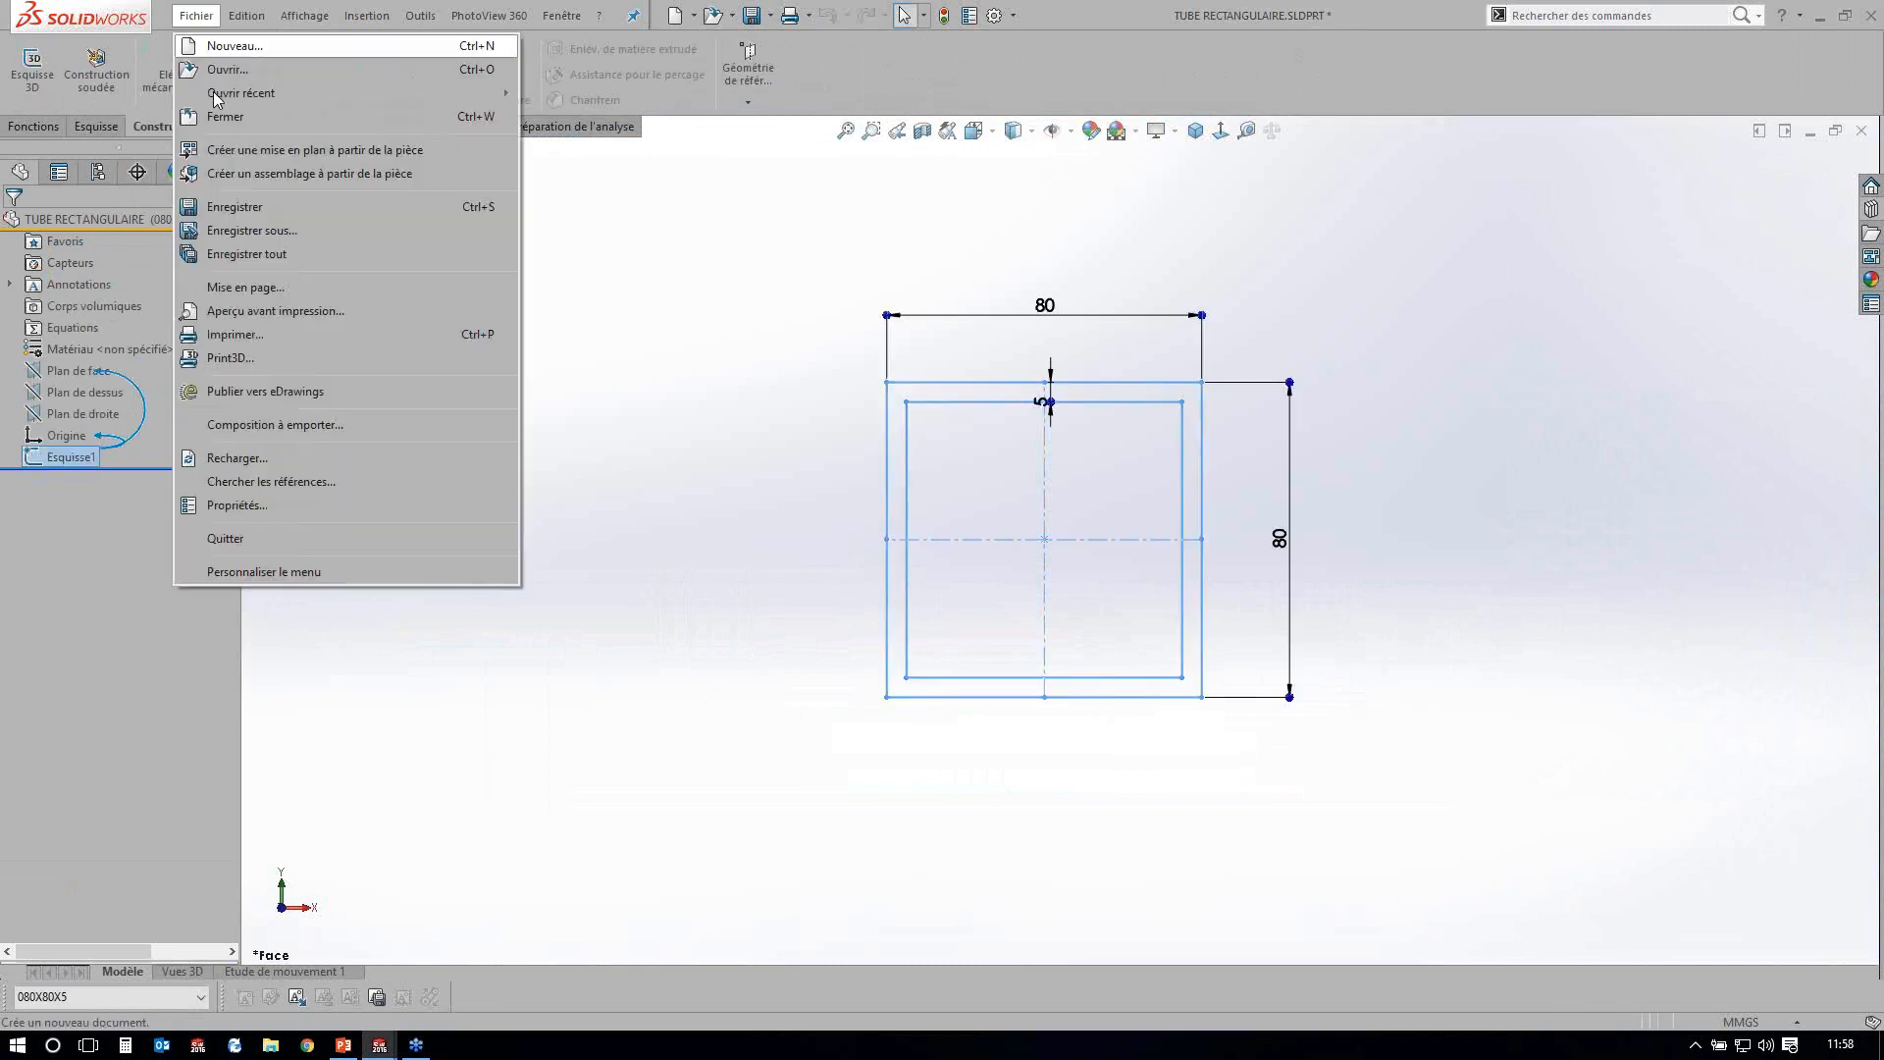
click(253, 230)
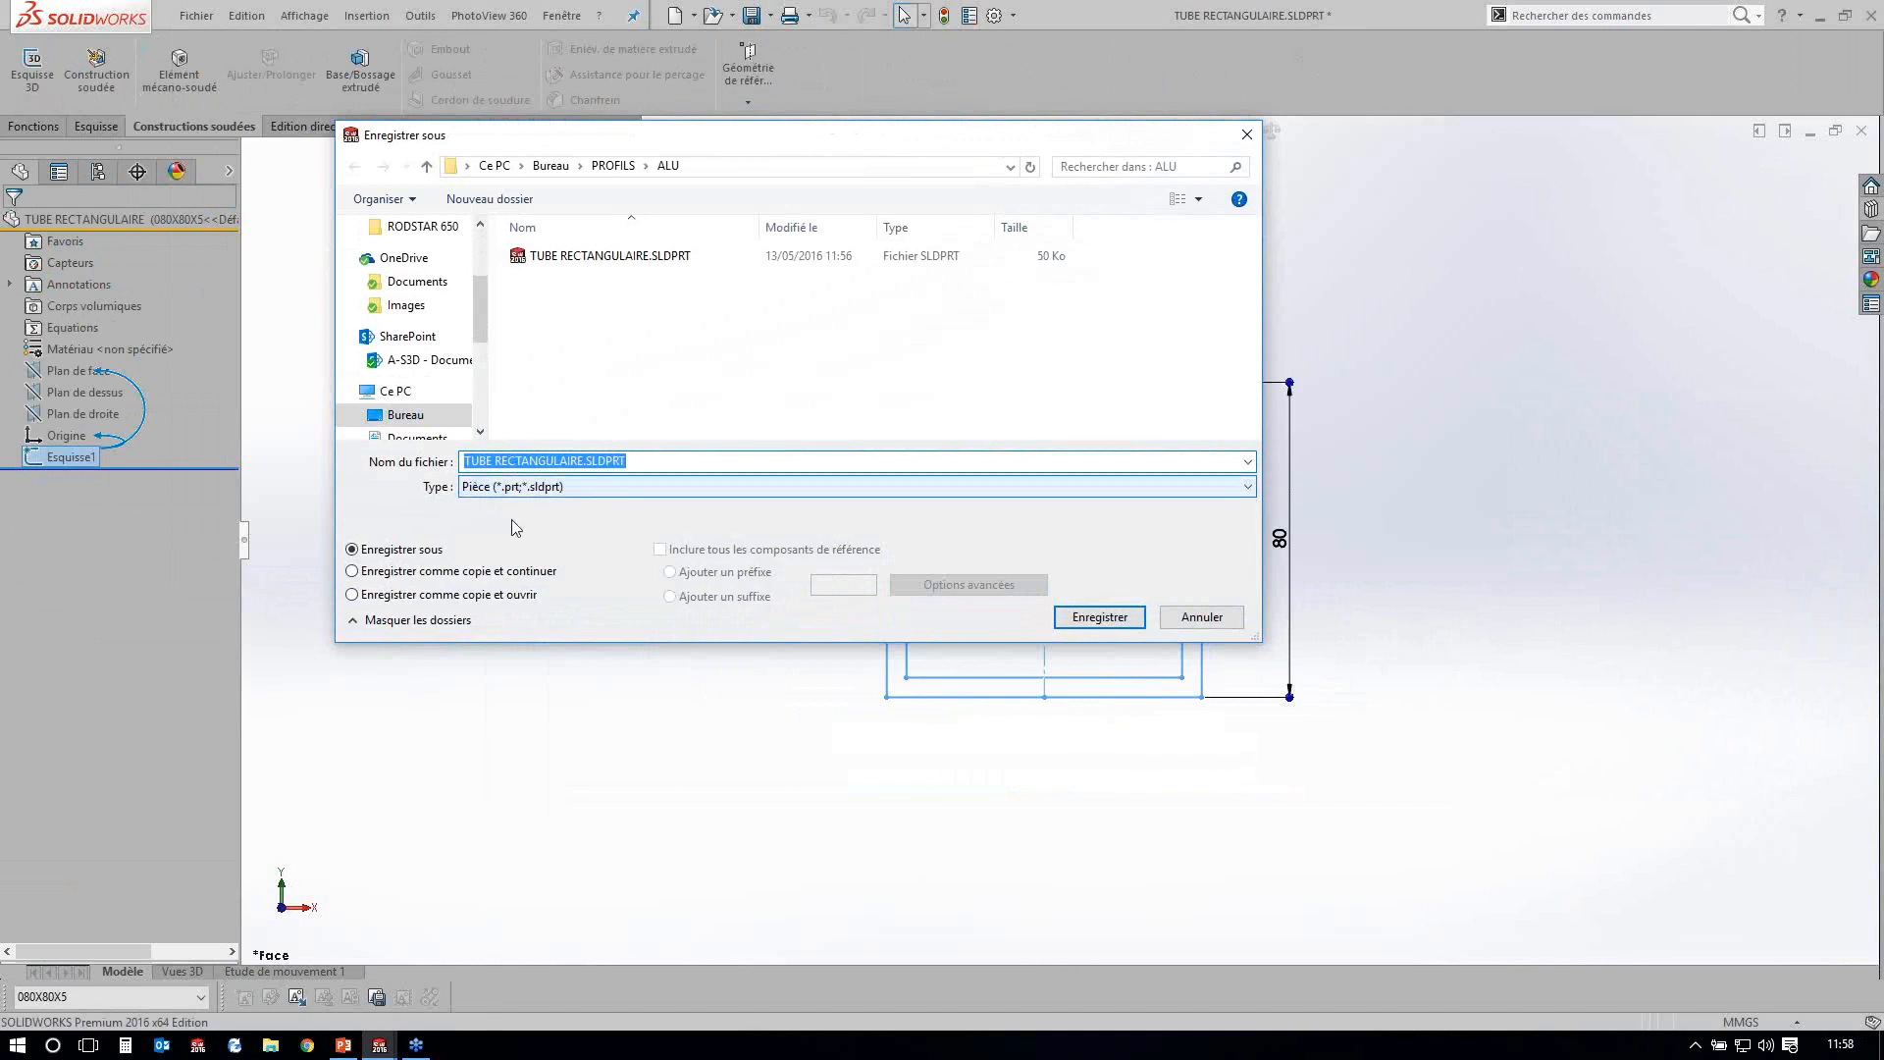
click(520, 486)
click(543, 520)
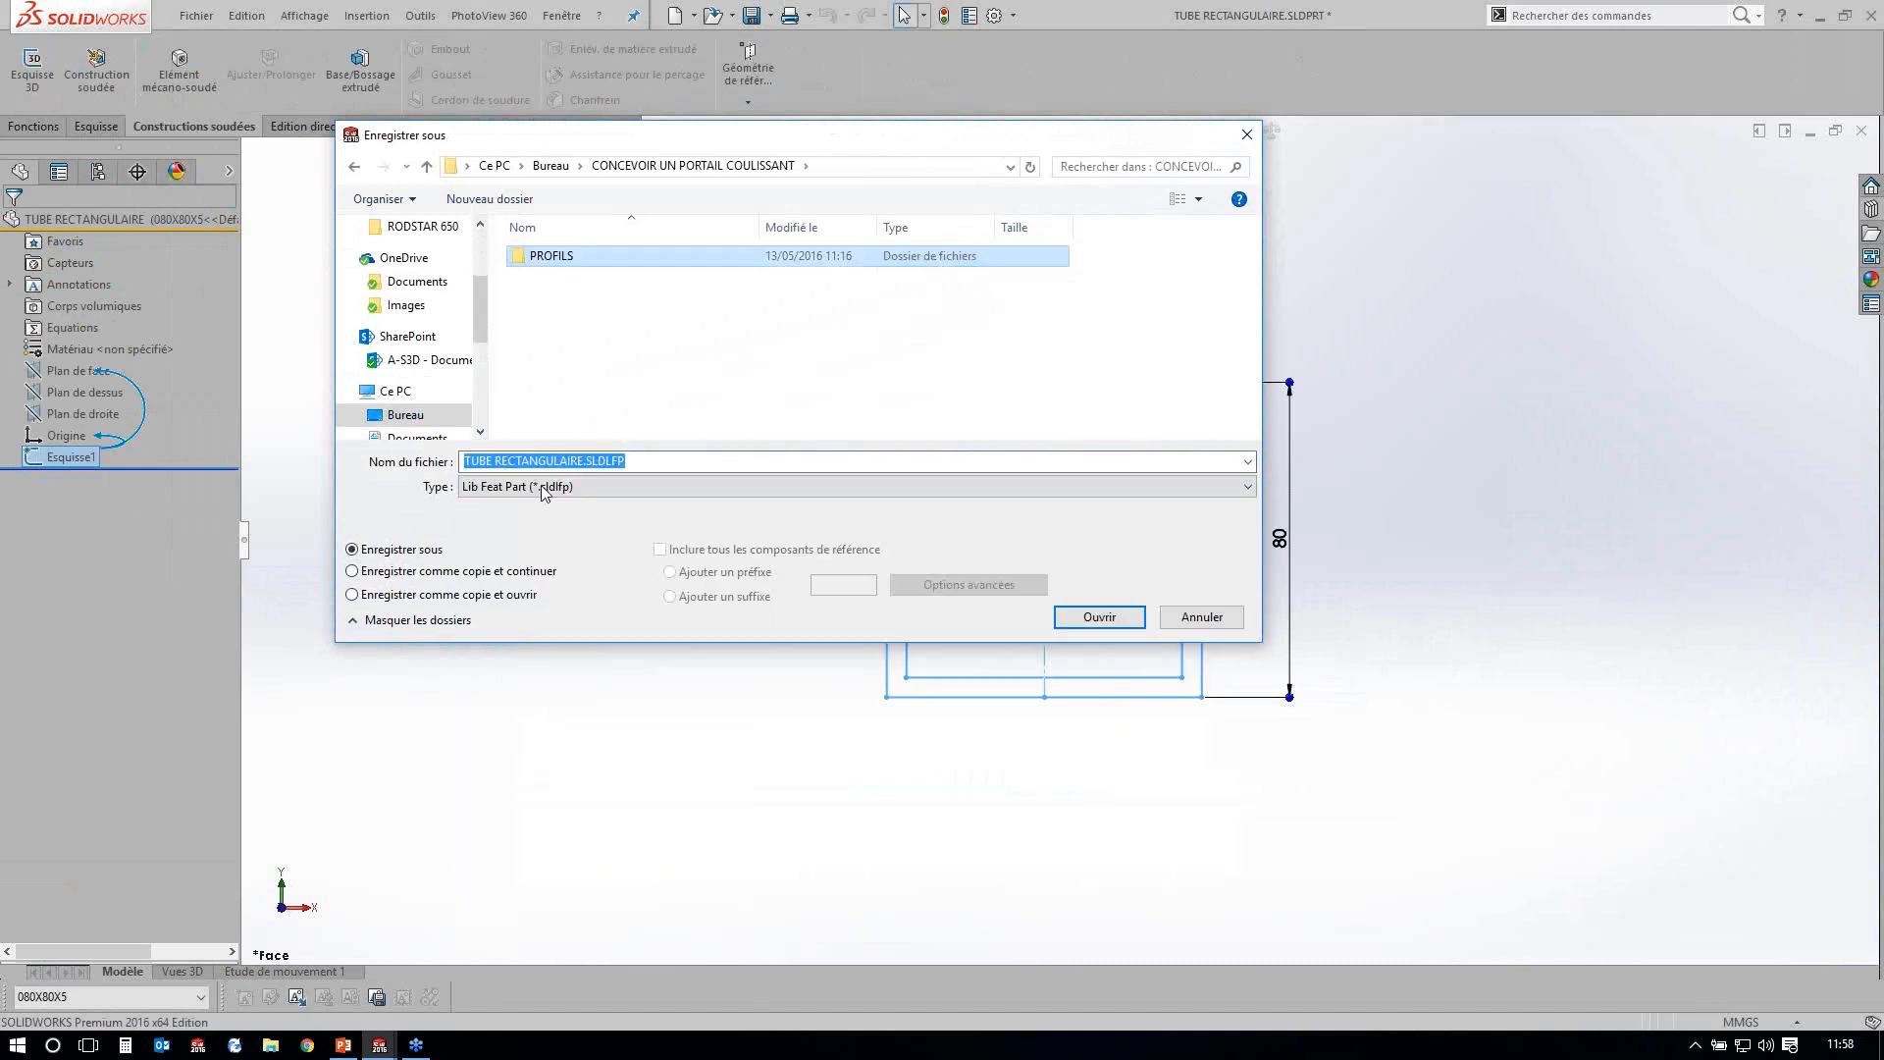
key(Return)
drag(495, 461, 628, 460)
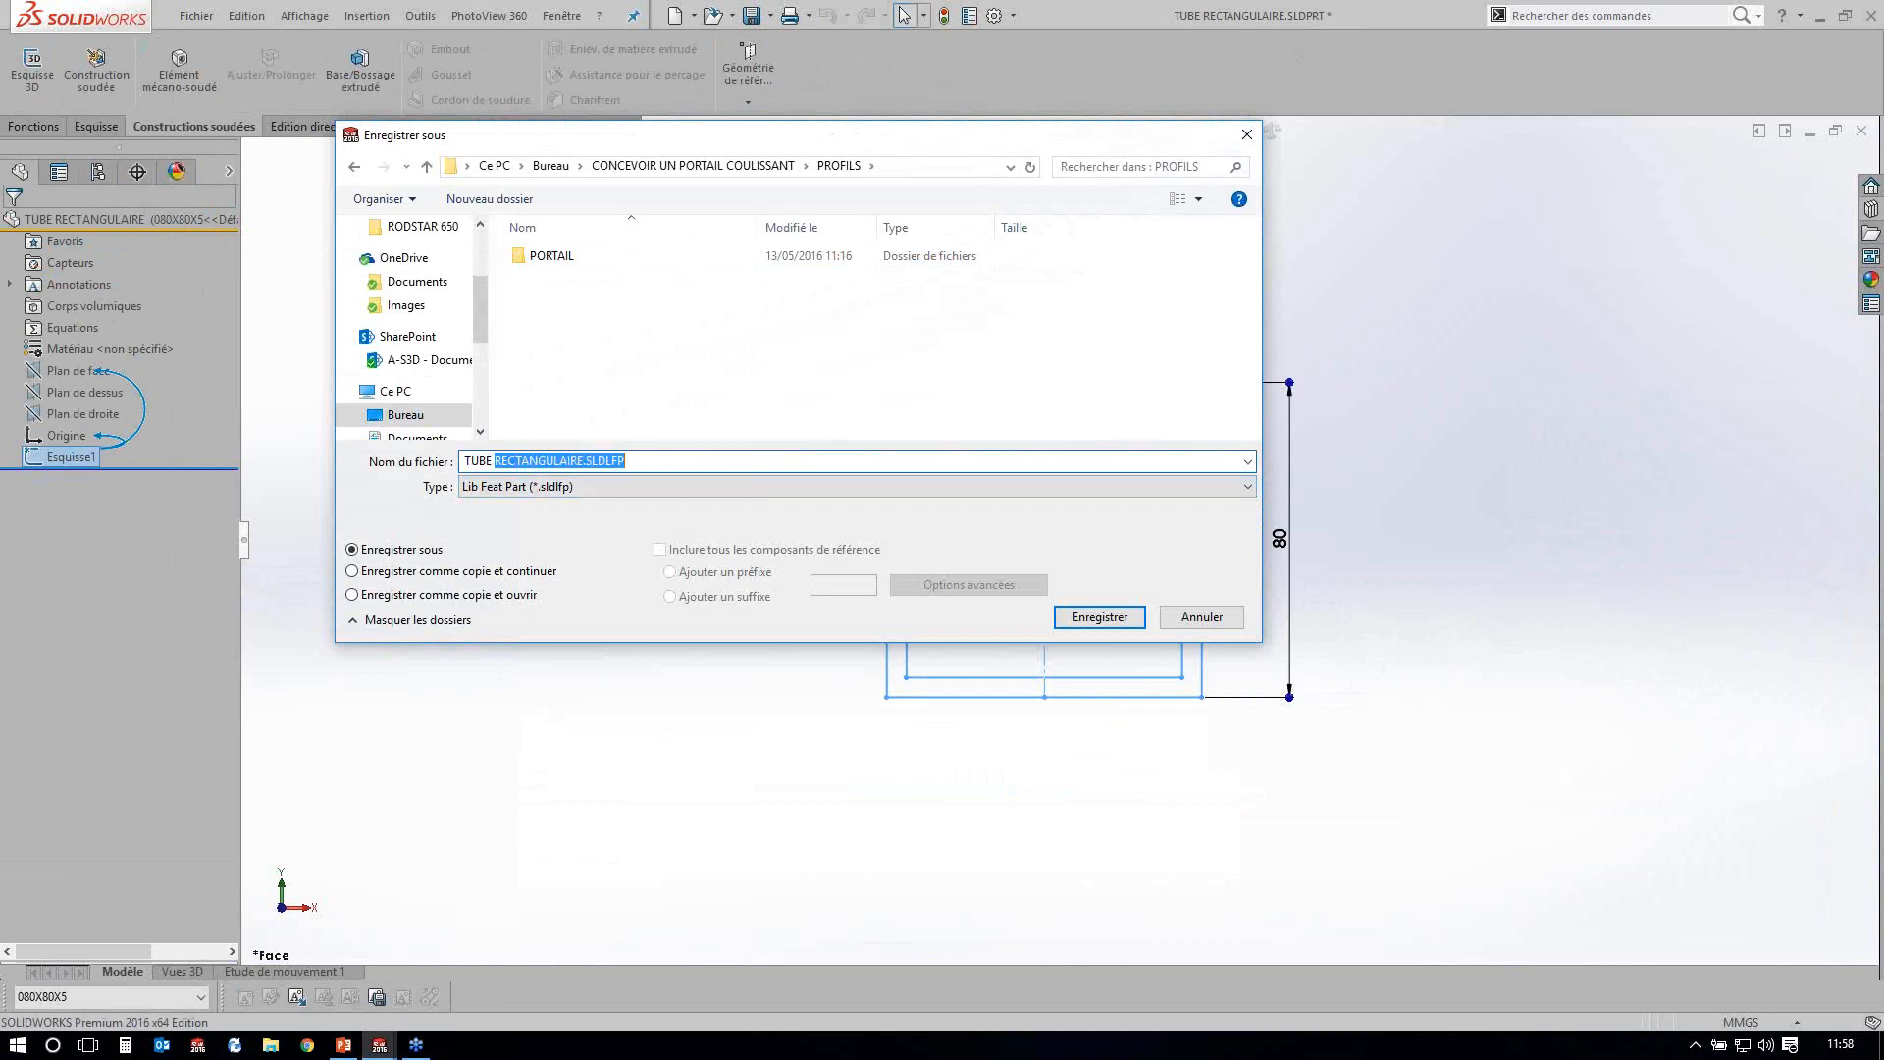
text(CARRE)
Reopen the TUBE RECTANGULAIRE part and, with Esquisse1 selected, save it as a library feature part (*.sldlfp) in the desktop's PROFILS\ALU folder.
click(196, 16)
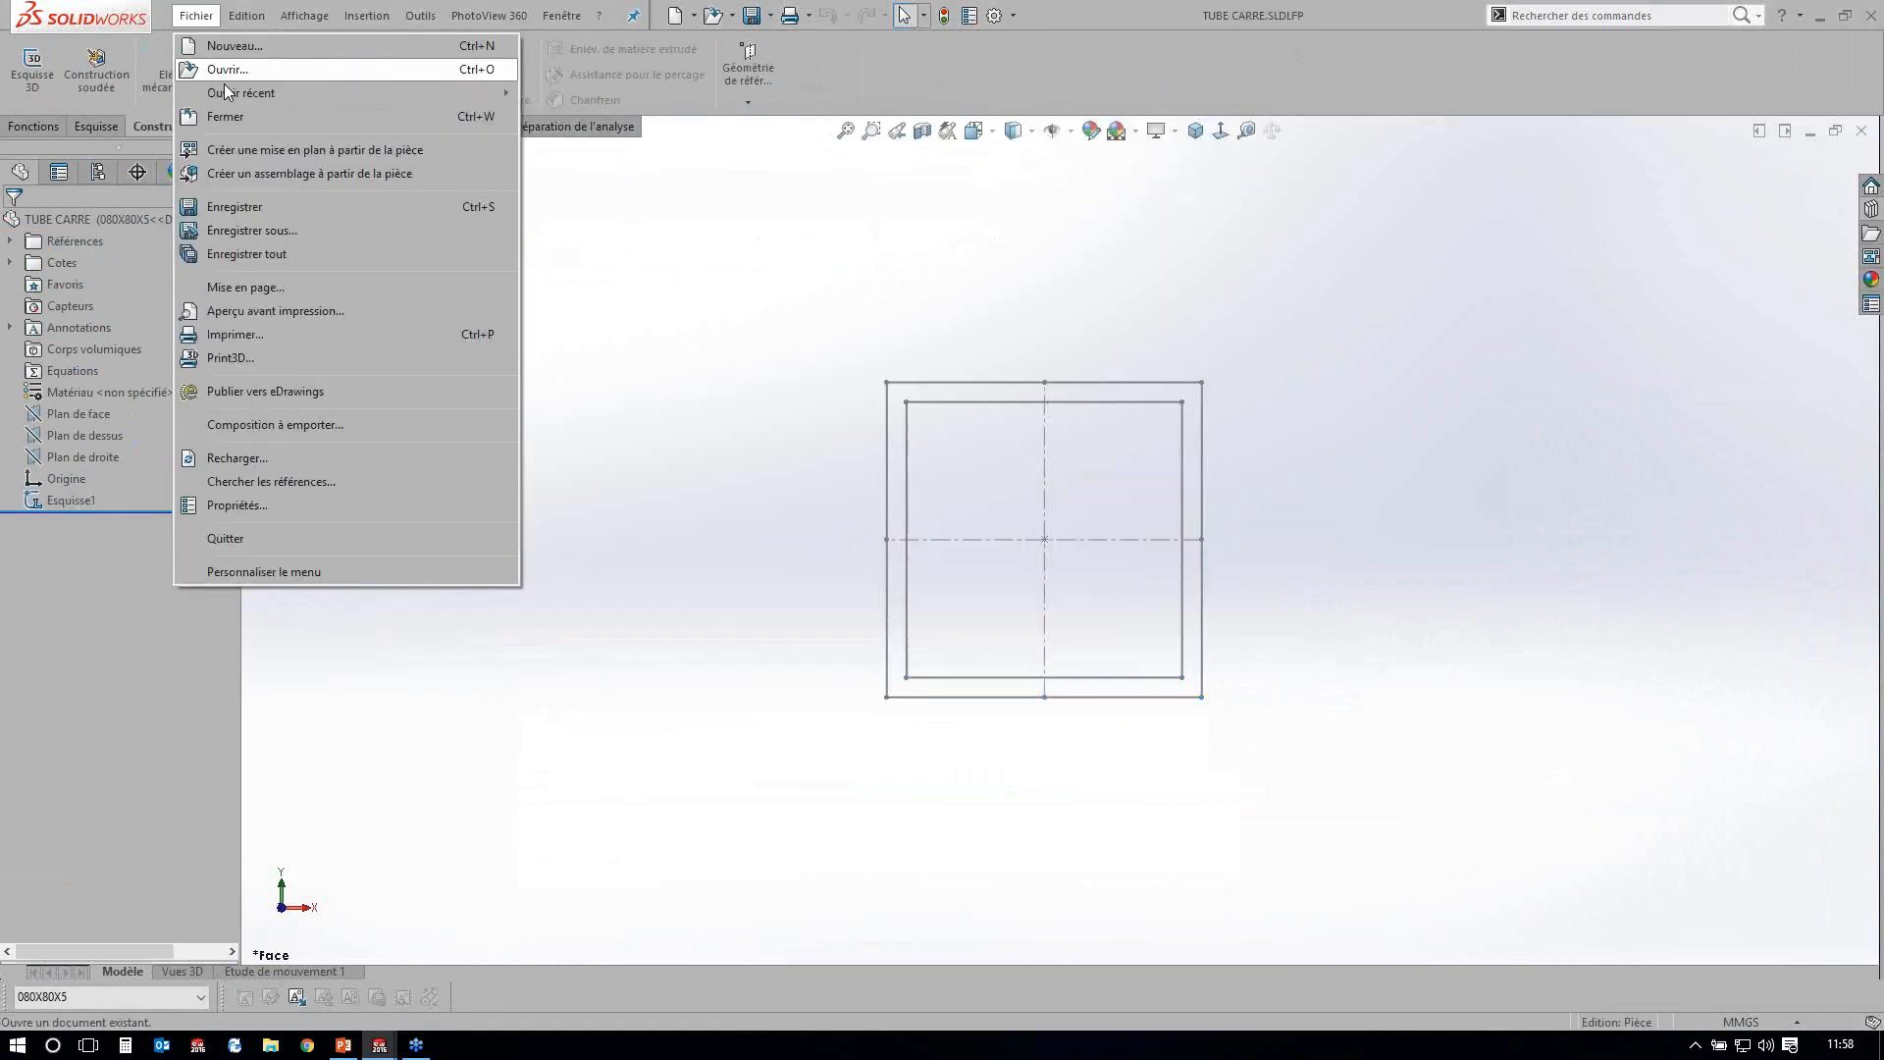
mouse_move(224, 88)
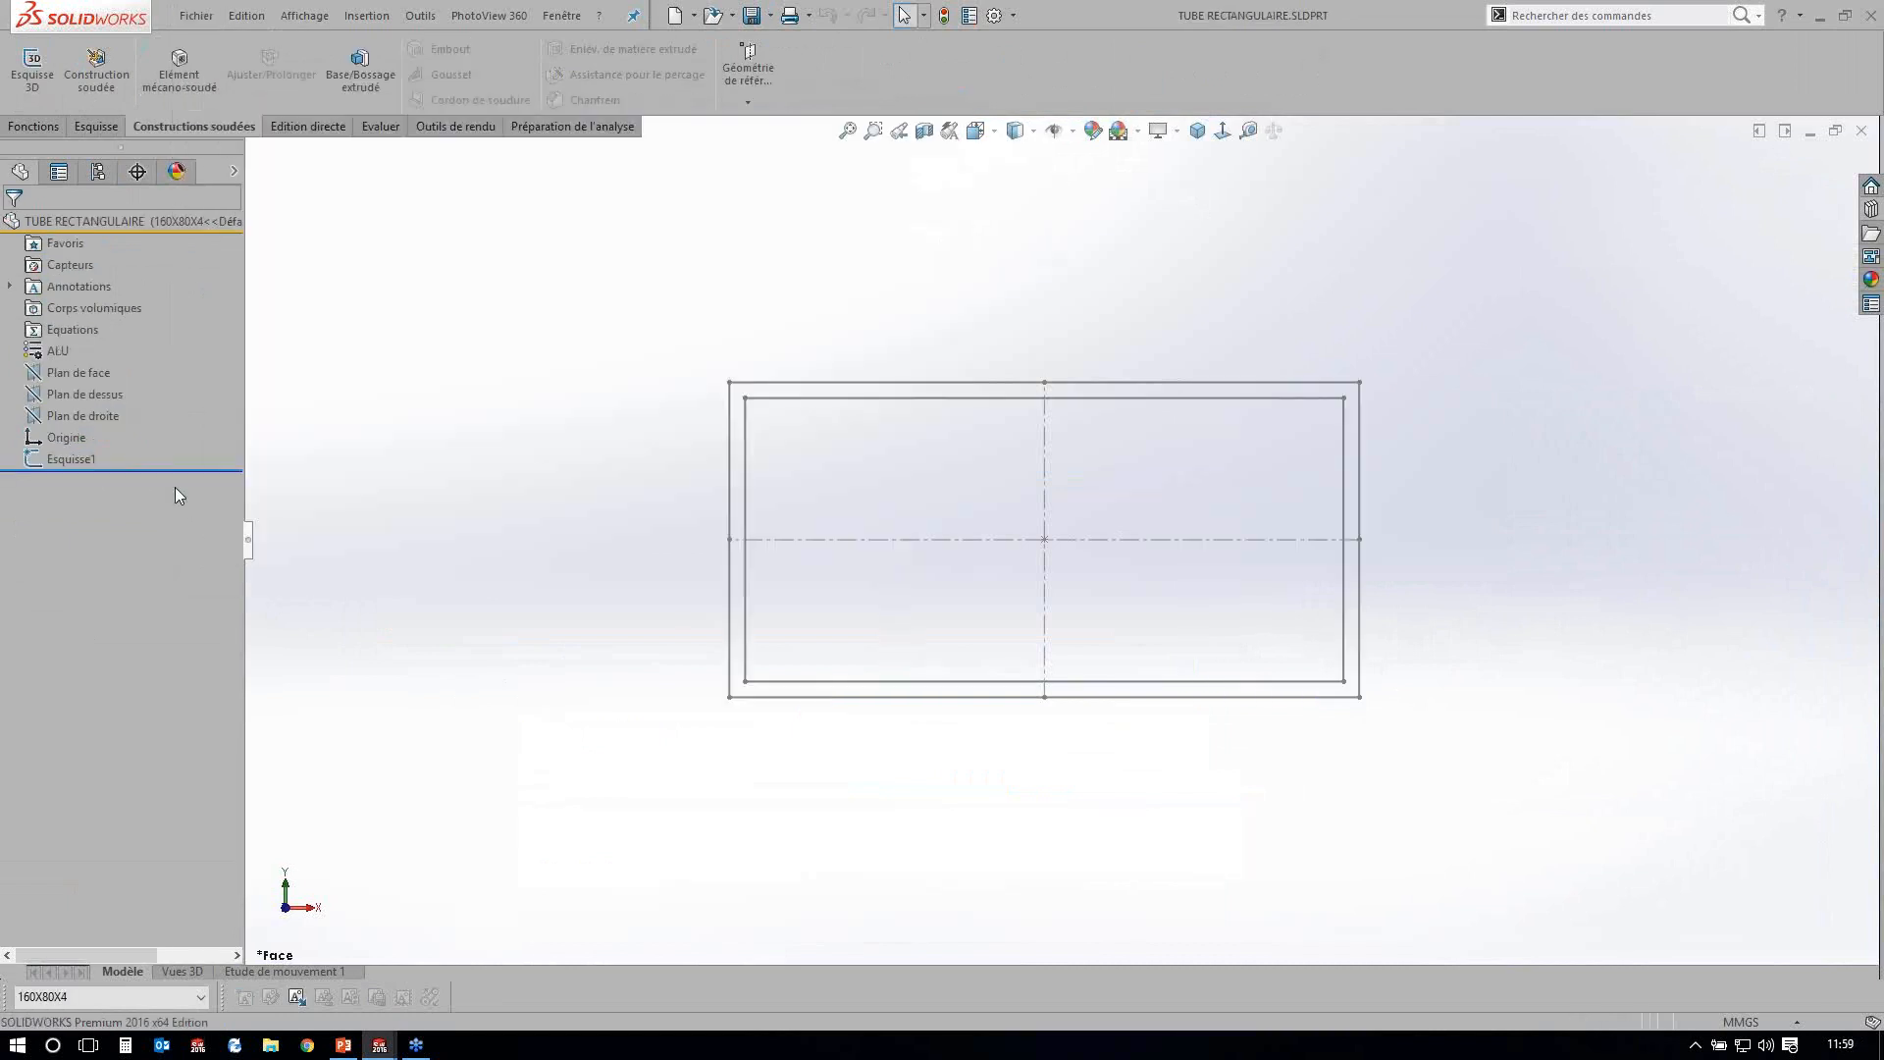
click(196, 15)
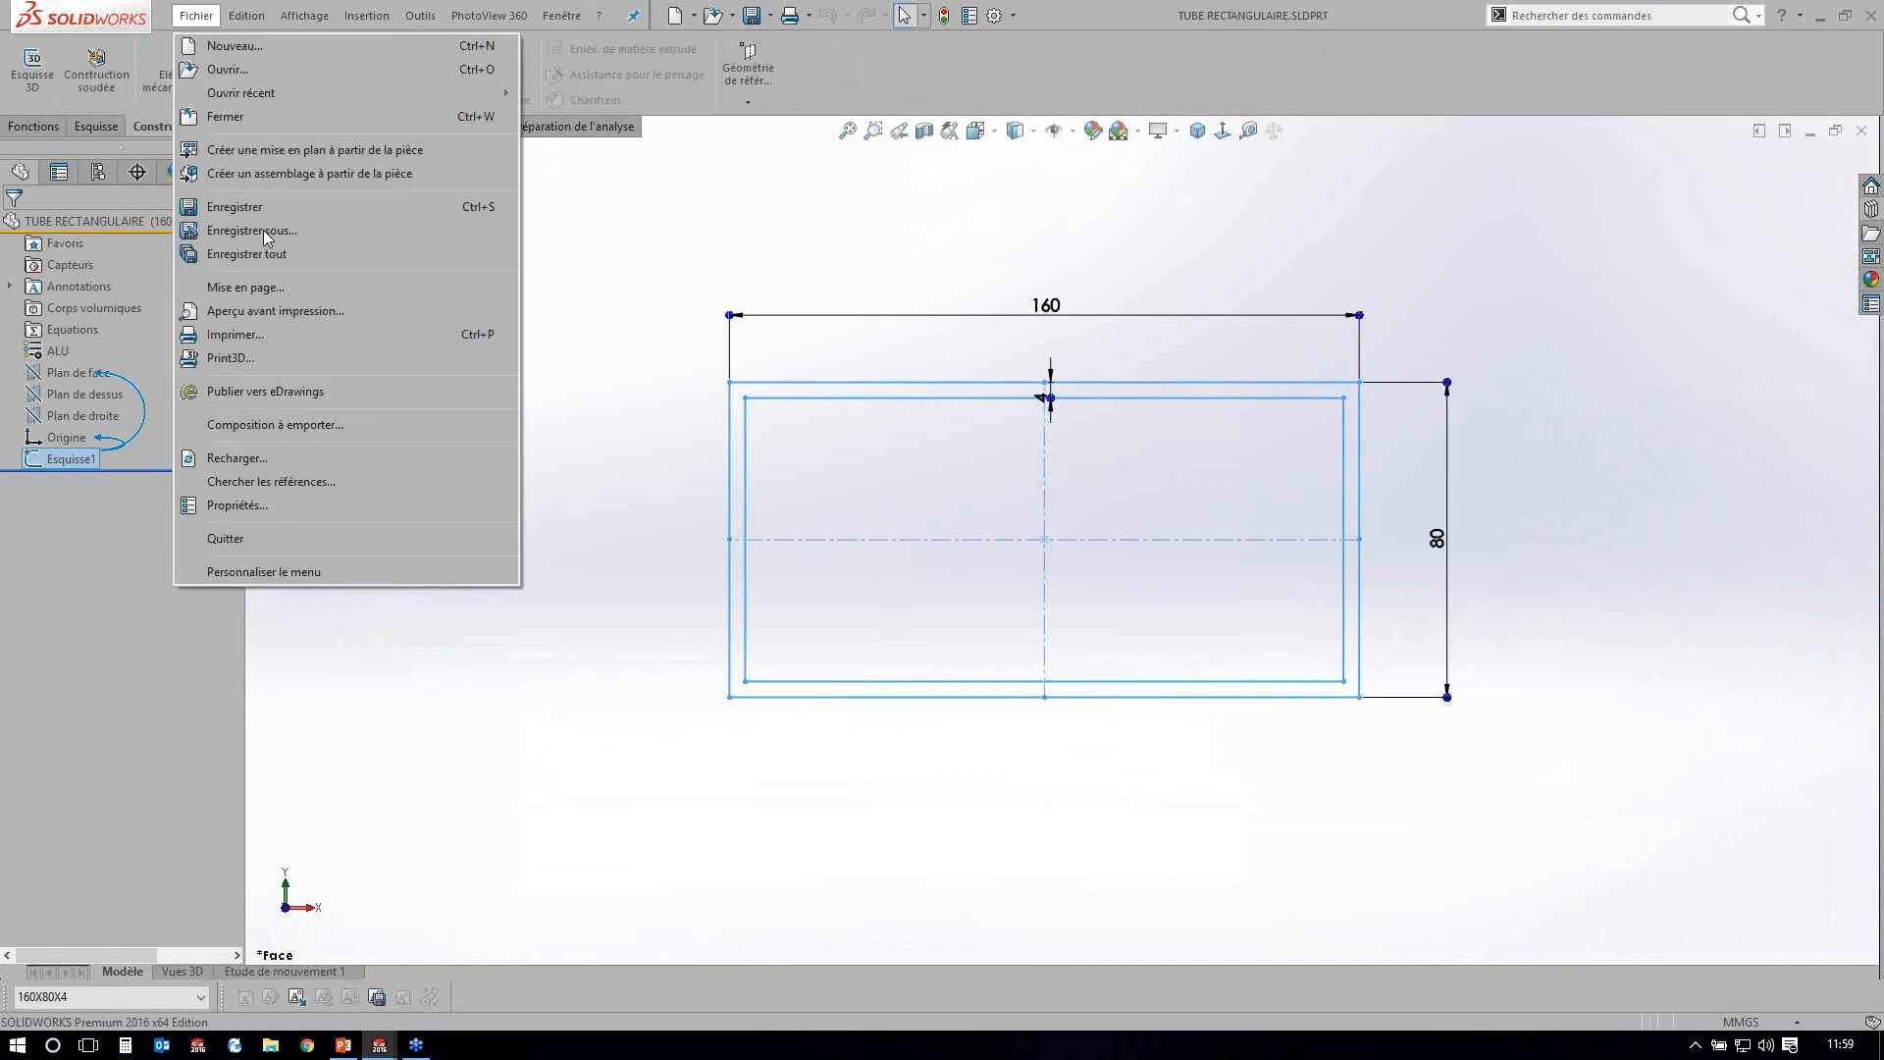
click(264, 232)
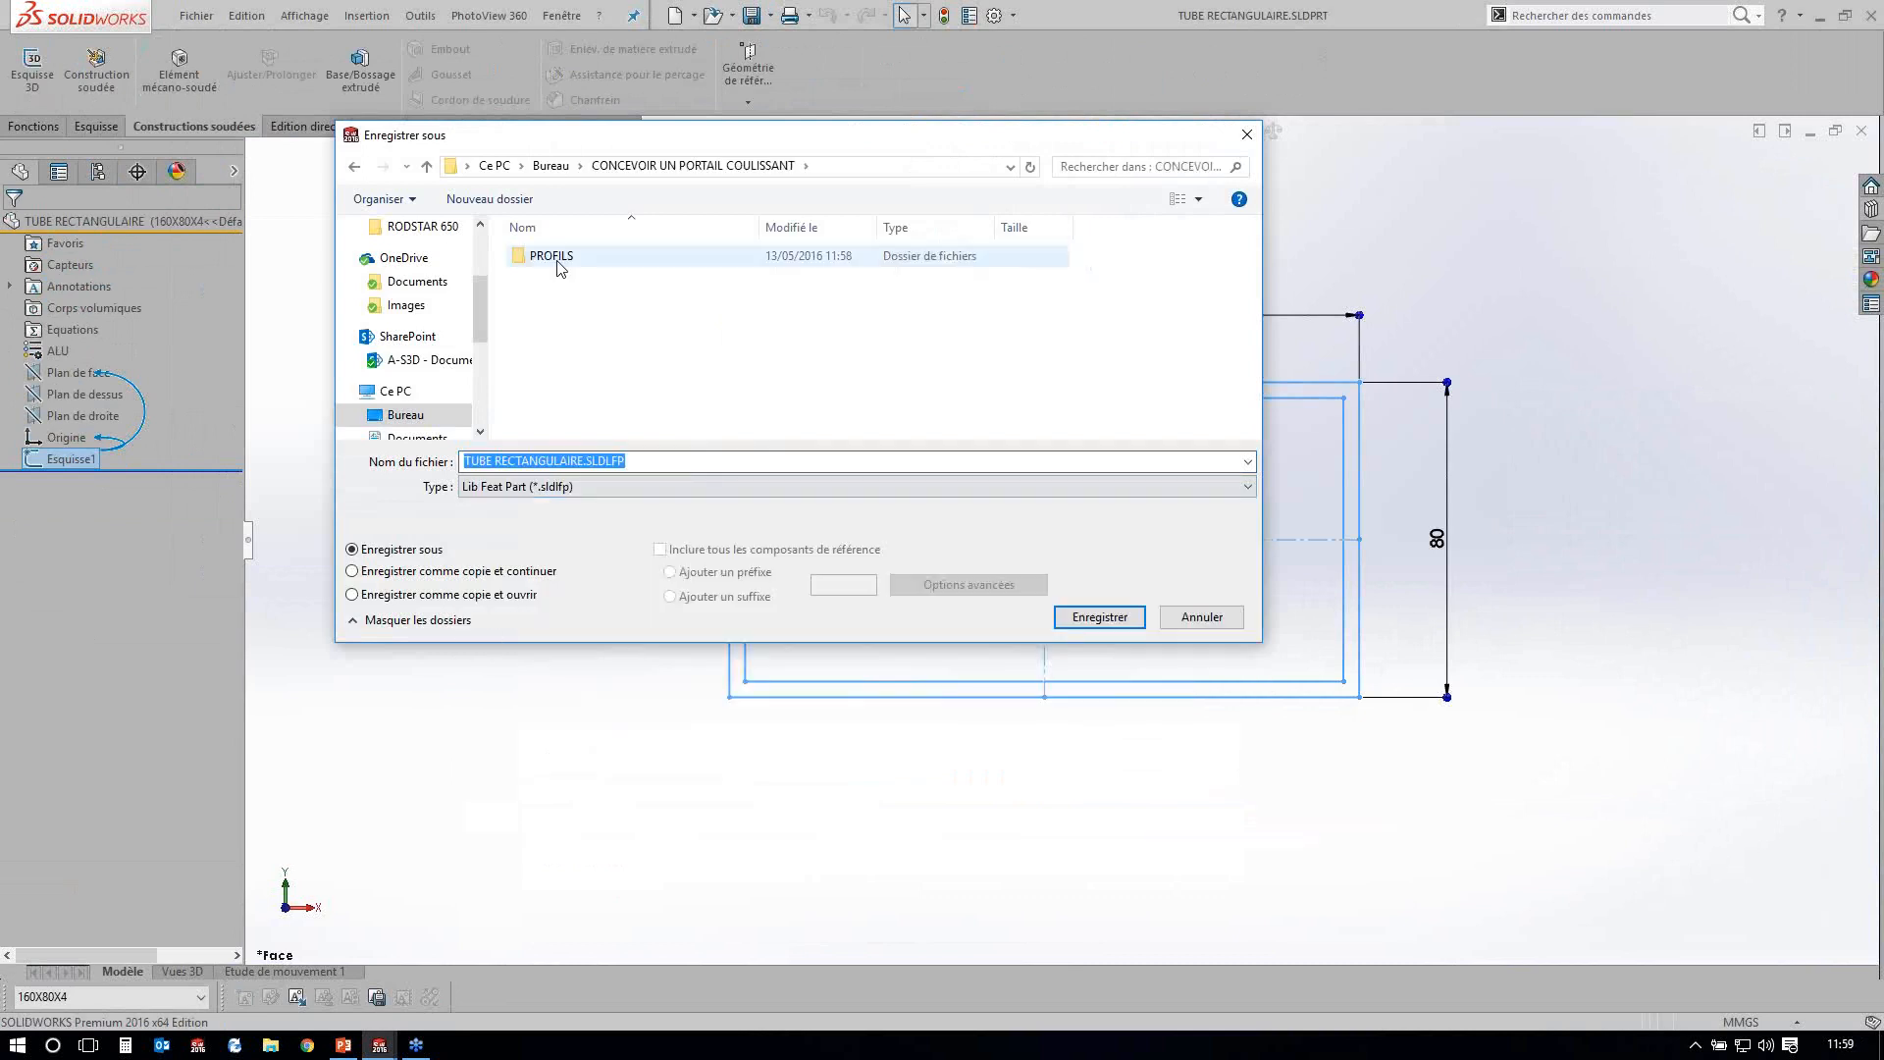
double_click(552, 257)
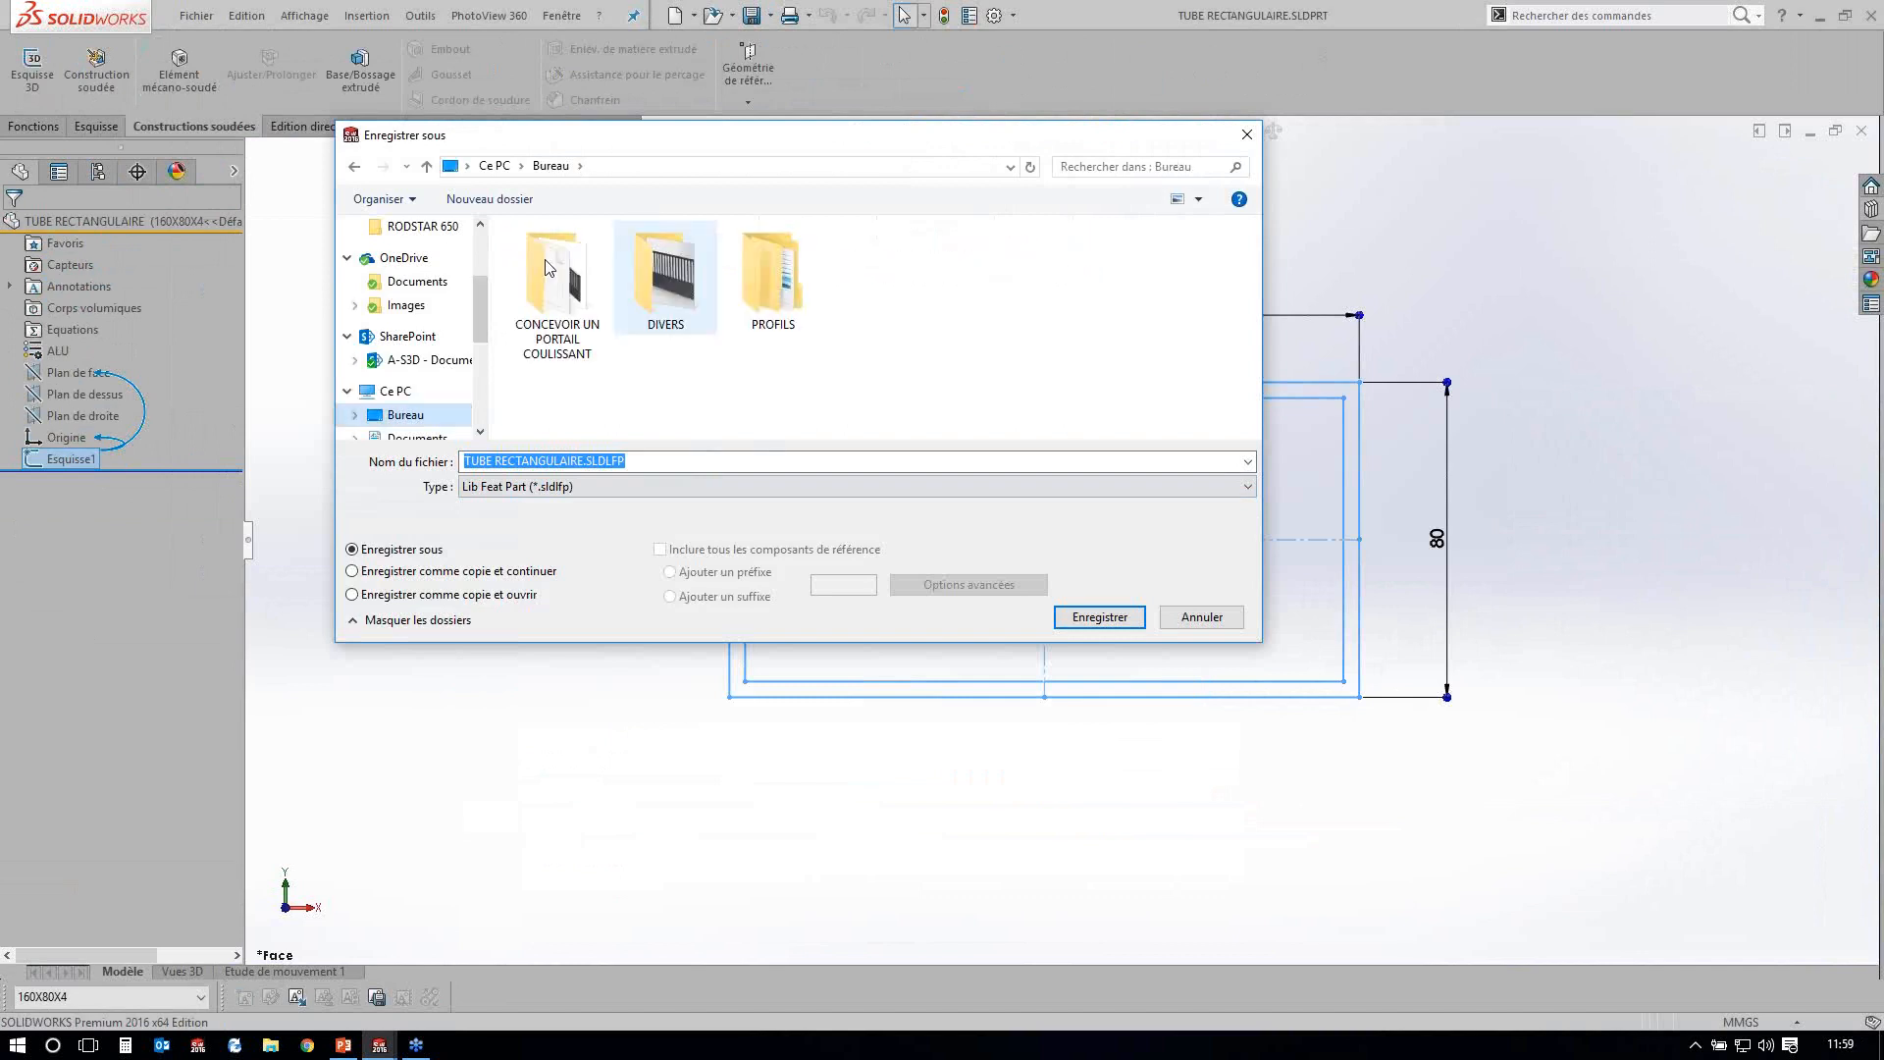
double_click(546, 260)
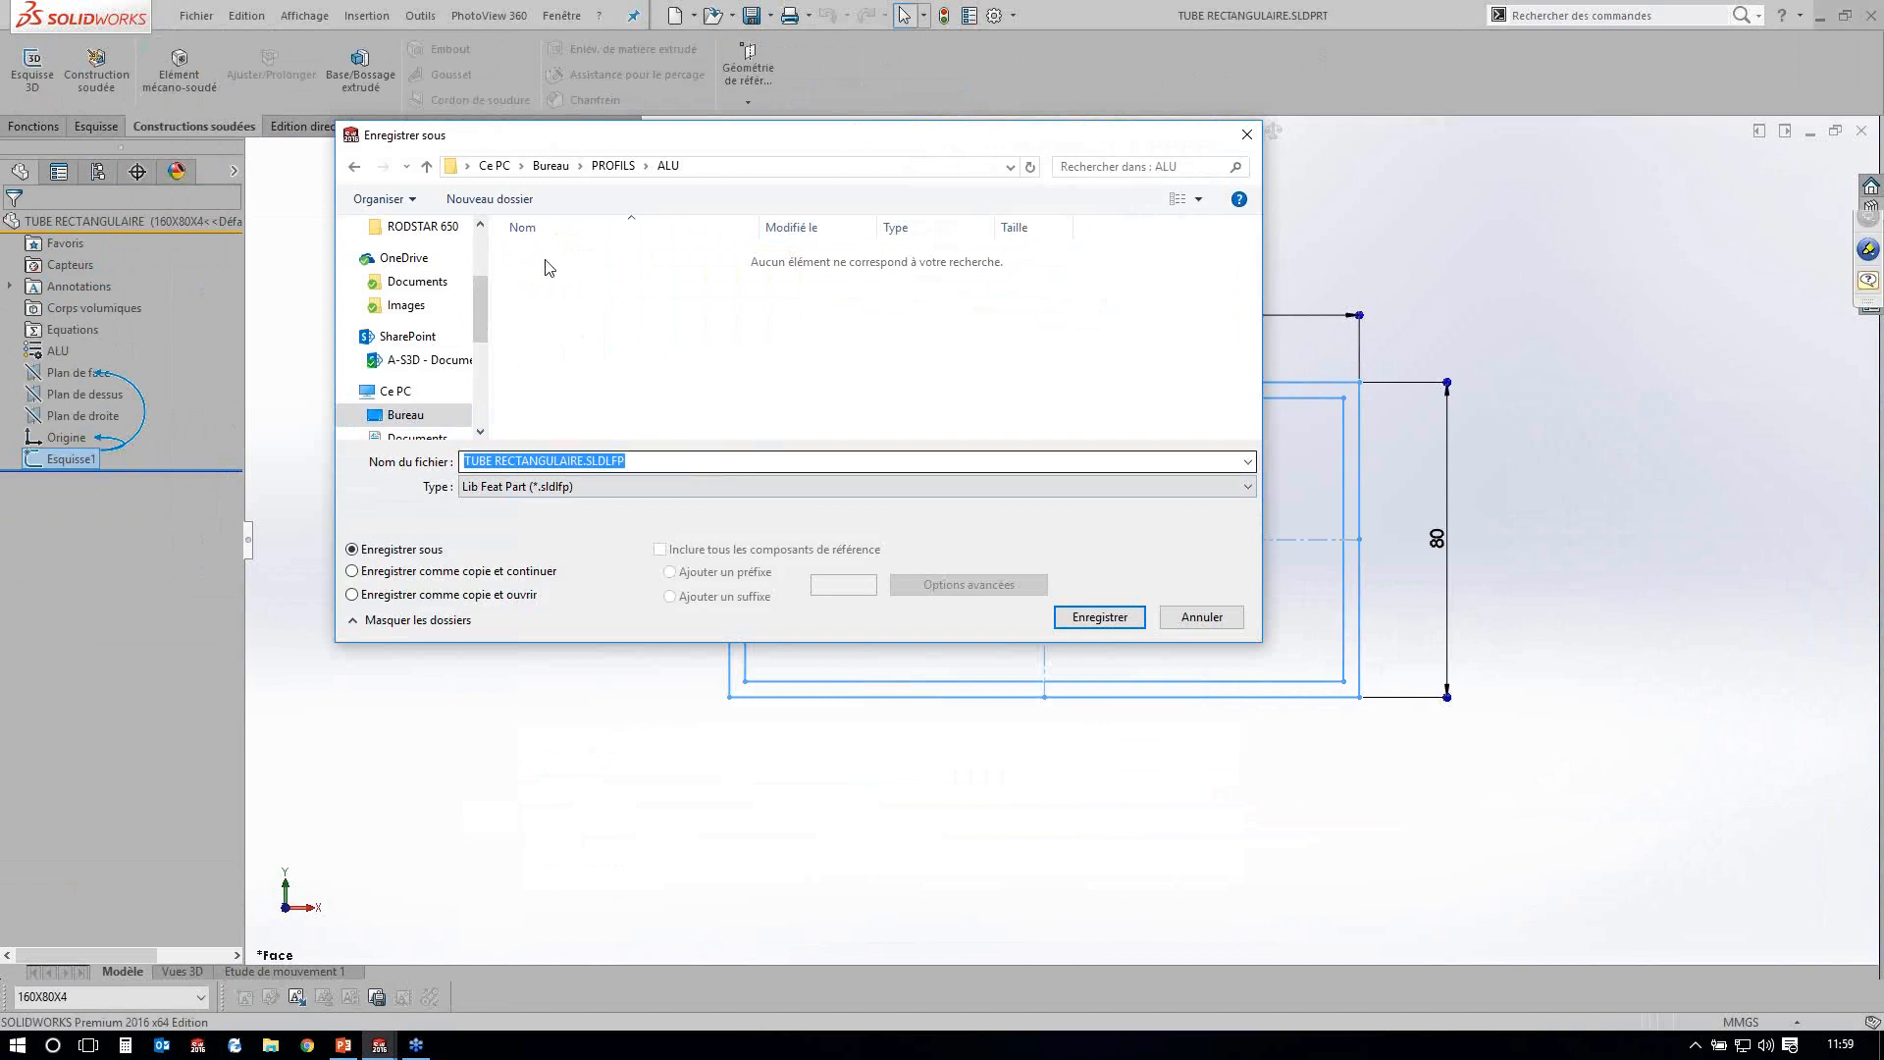
key(Return)
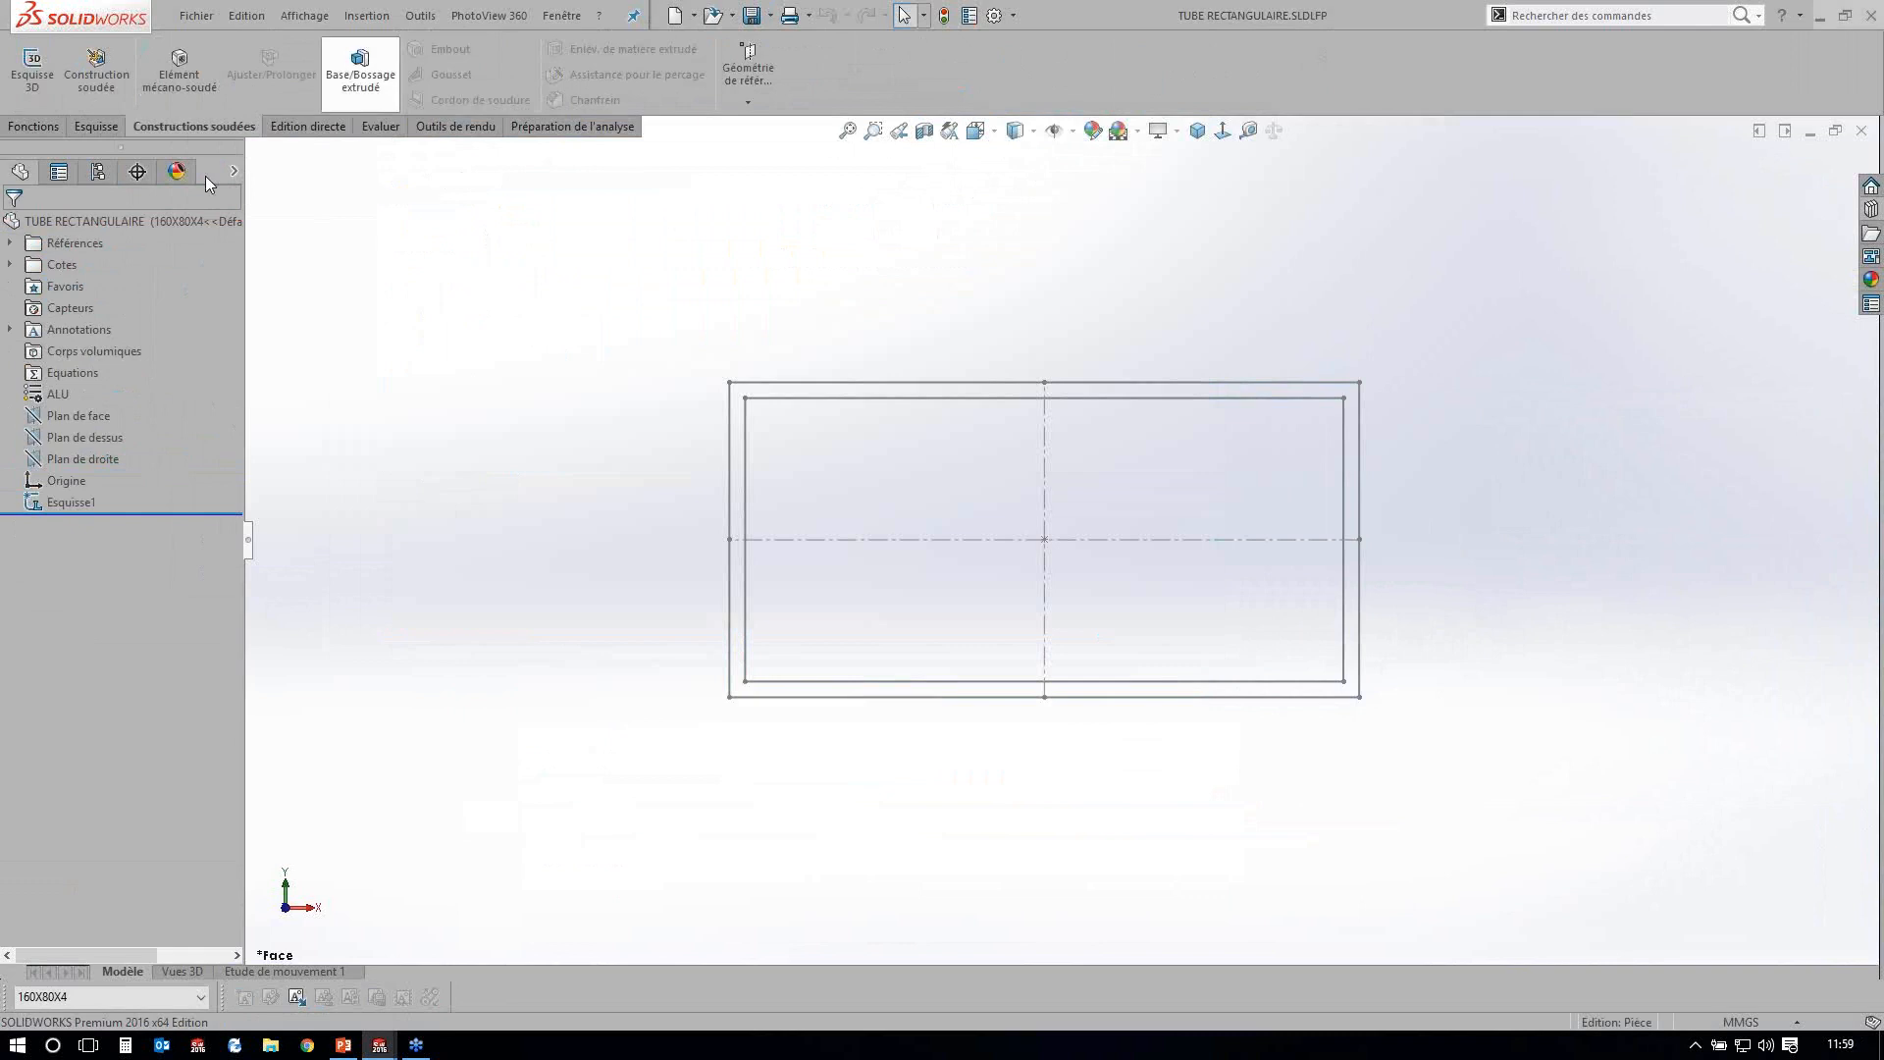
Switch to the TUBE CARRE document and save it as a library feature part in the desktop's PROFILS\ALU folder.
key(ctrl+Tab)
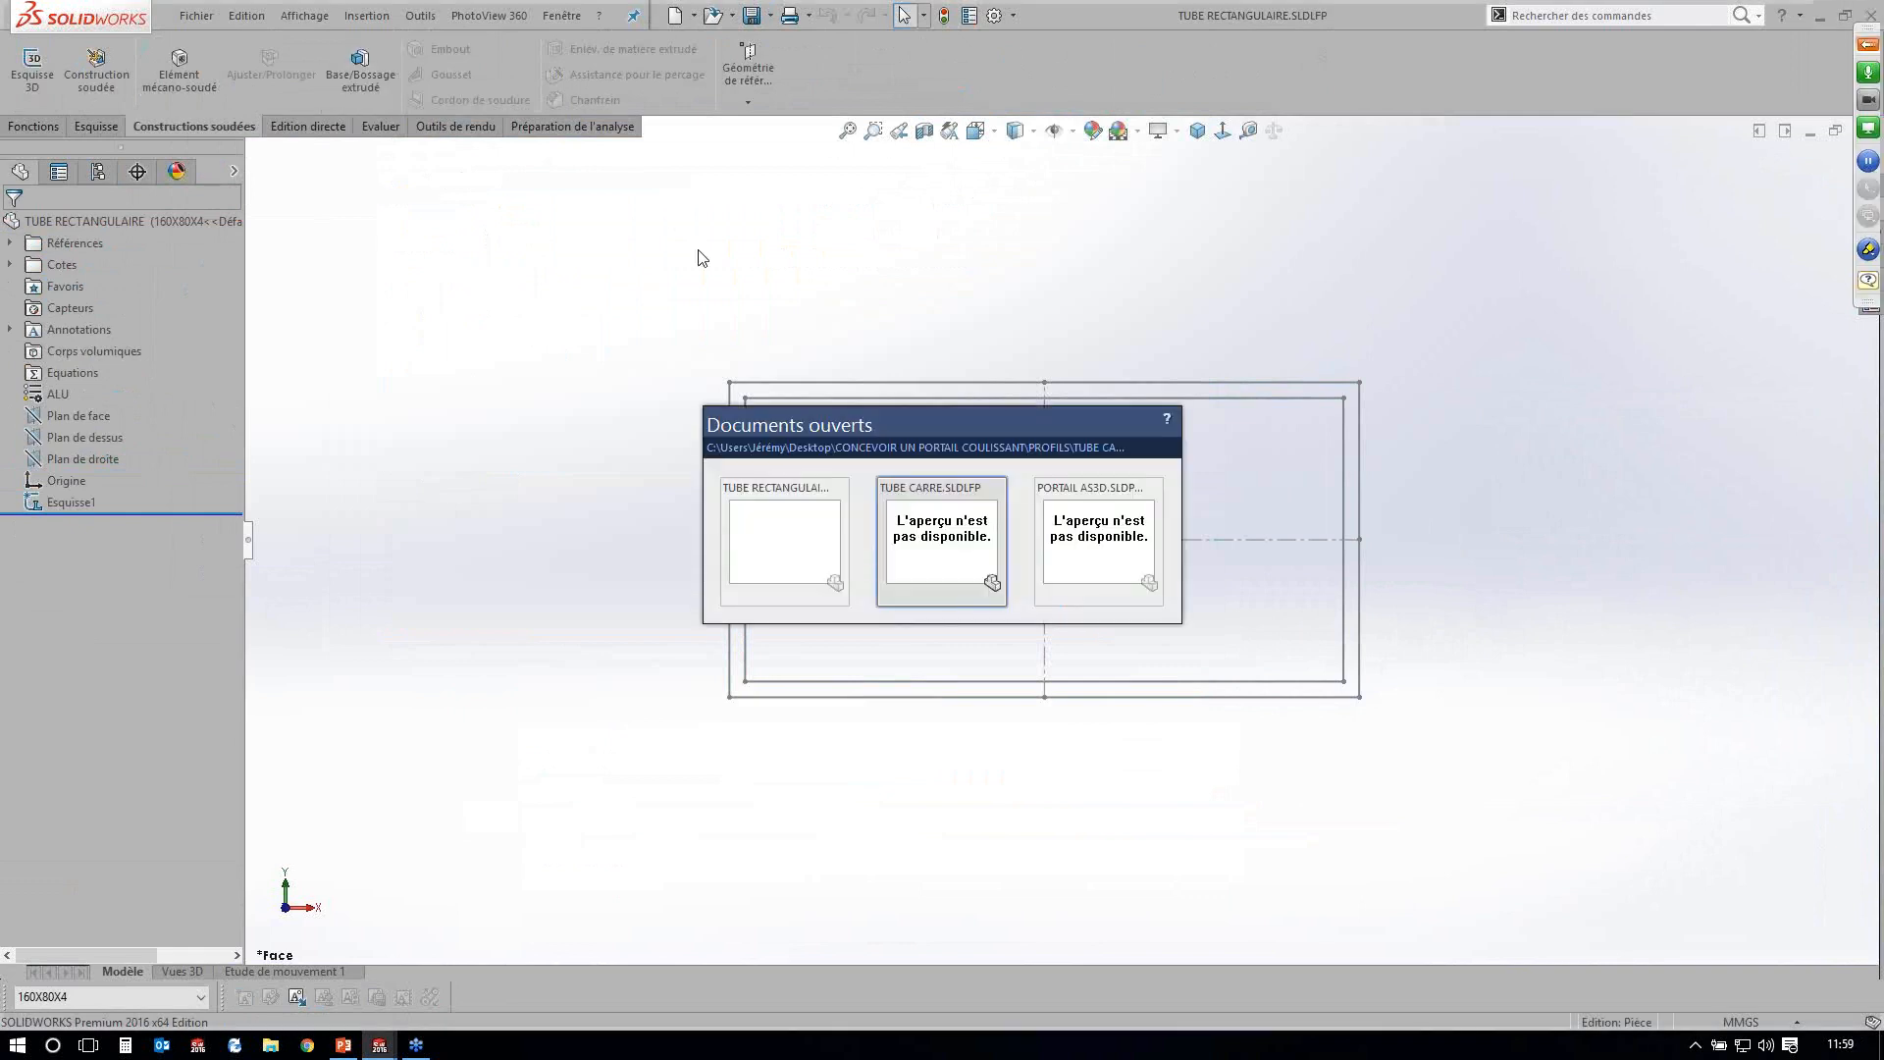
click(198, 17)
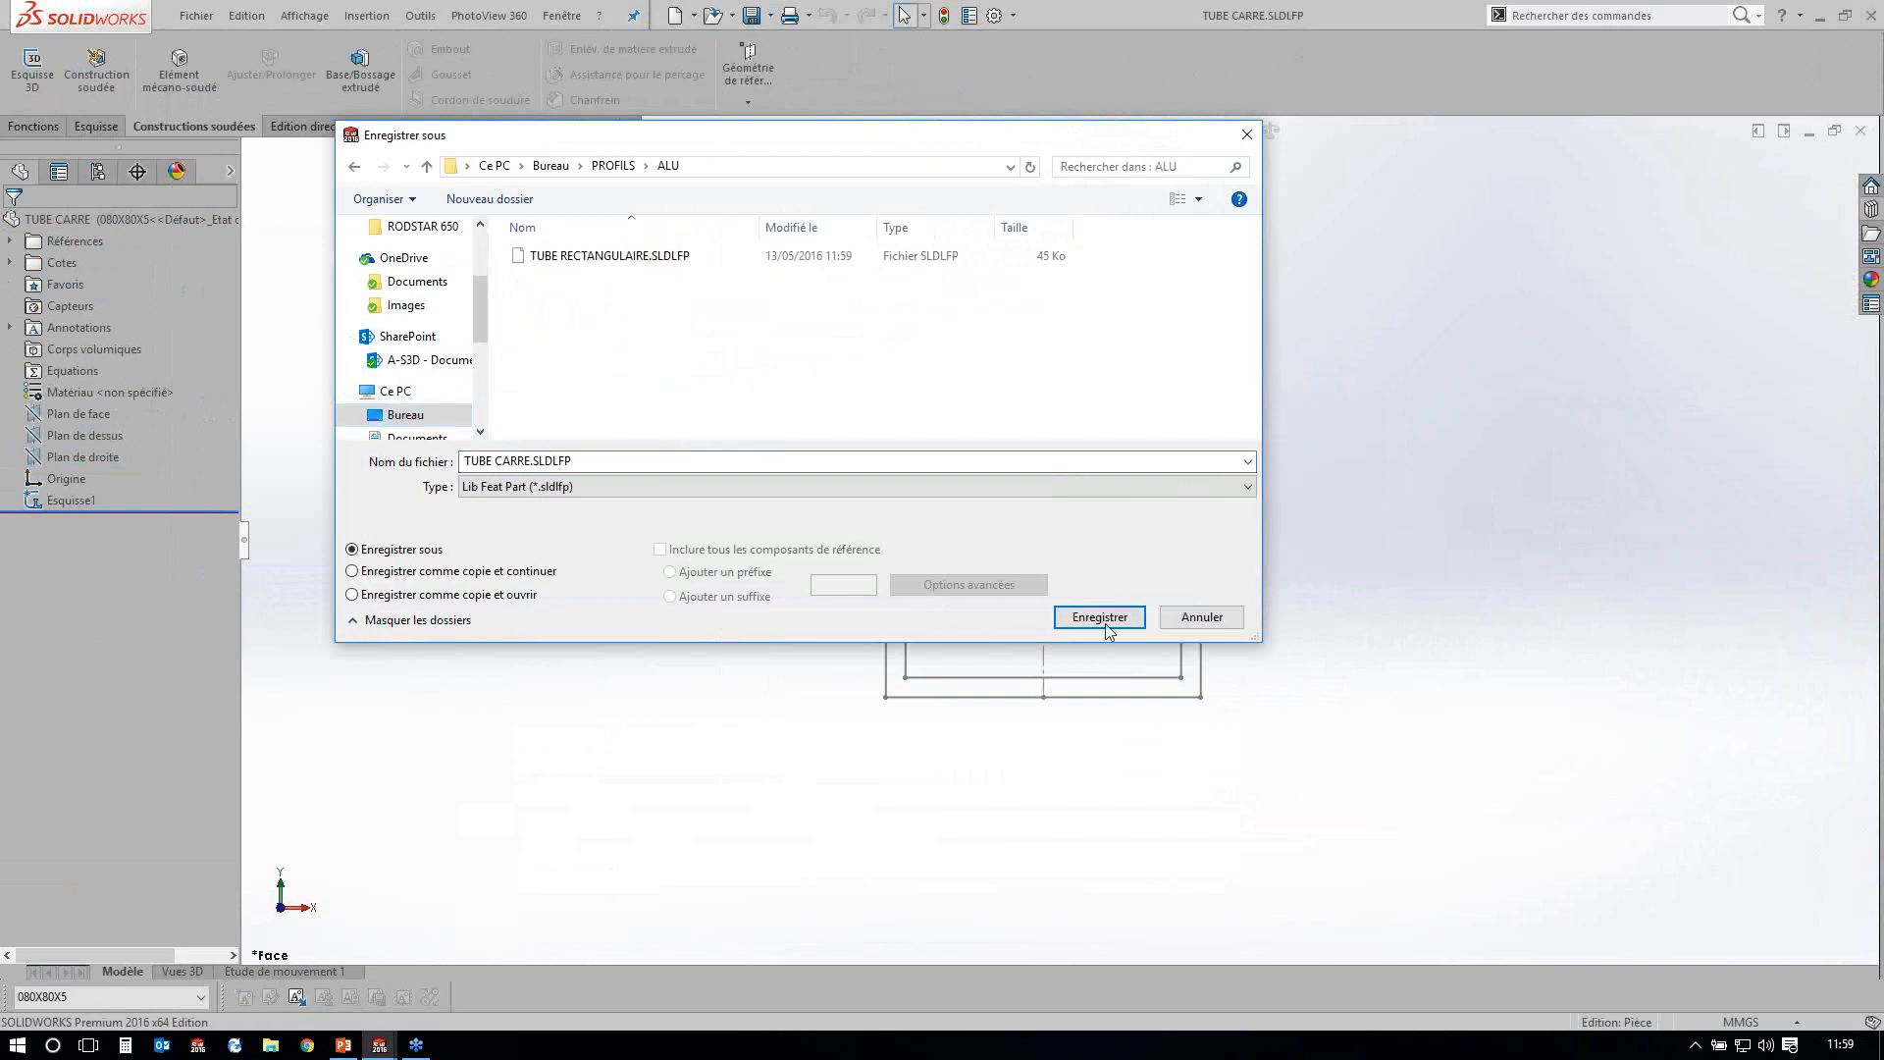
click(1105, 622)
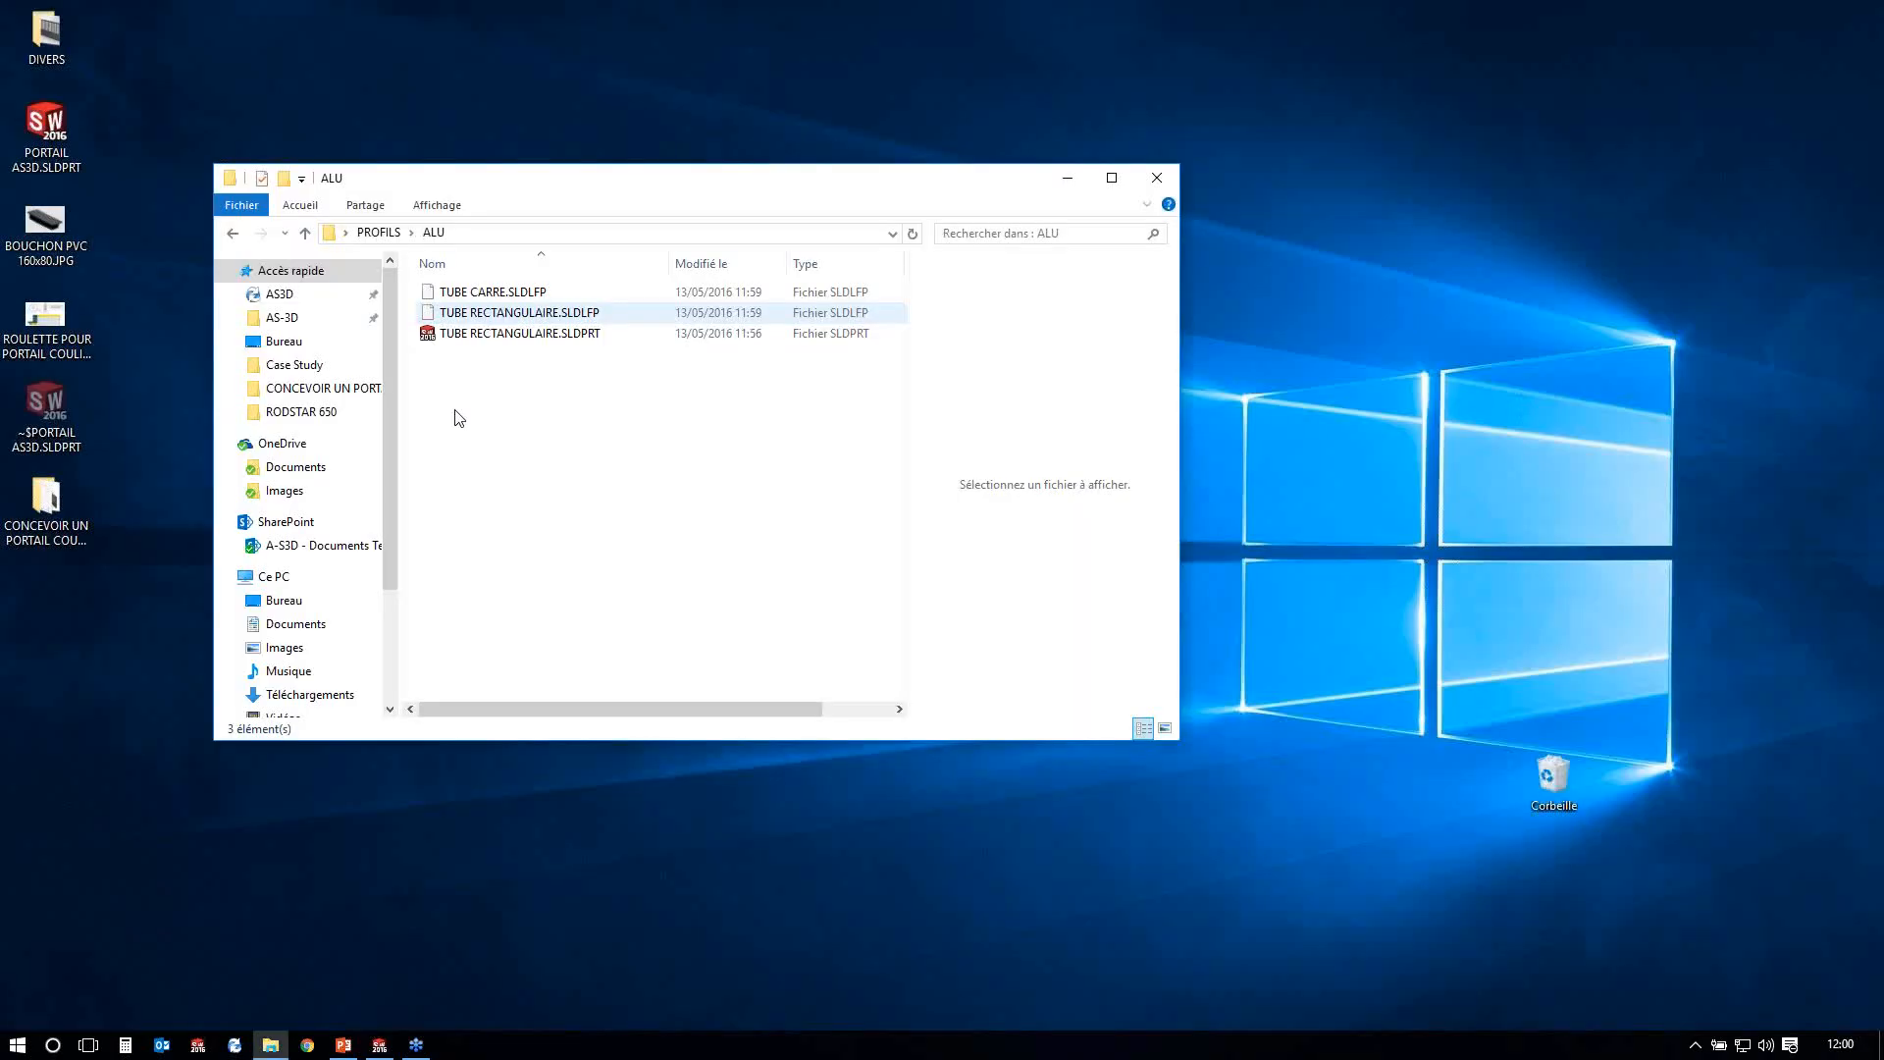
Delete TUBE RECTANGULAIRE.SLDPRT from the ALU profile folder and switch back to the PORTAIL AS3D part in SOLIDWORKS.
click(467, 333)
key(Delete)
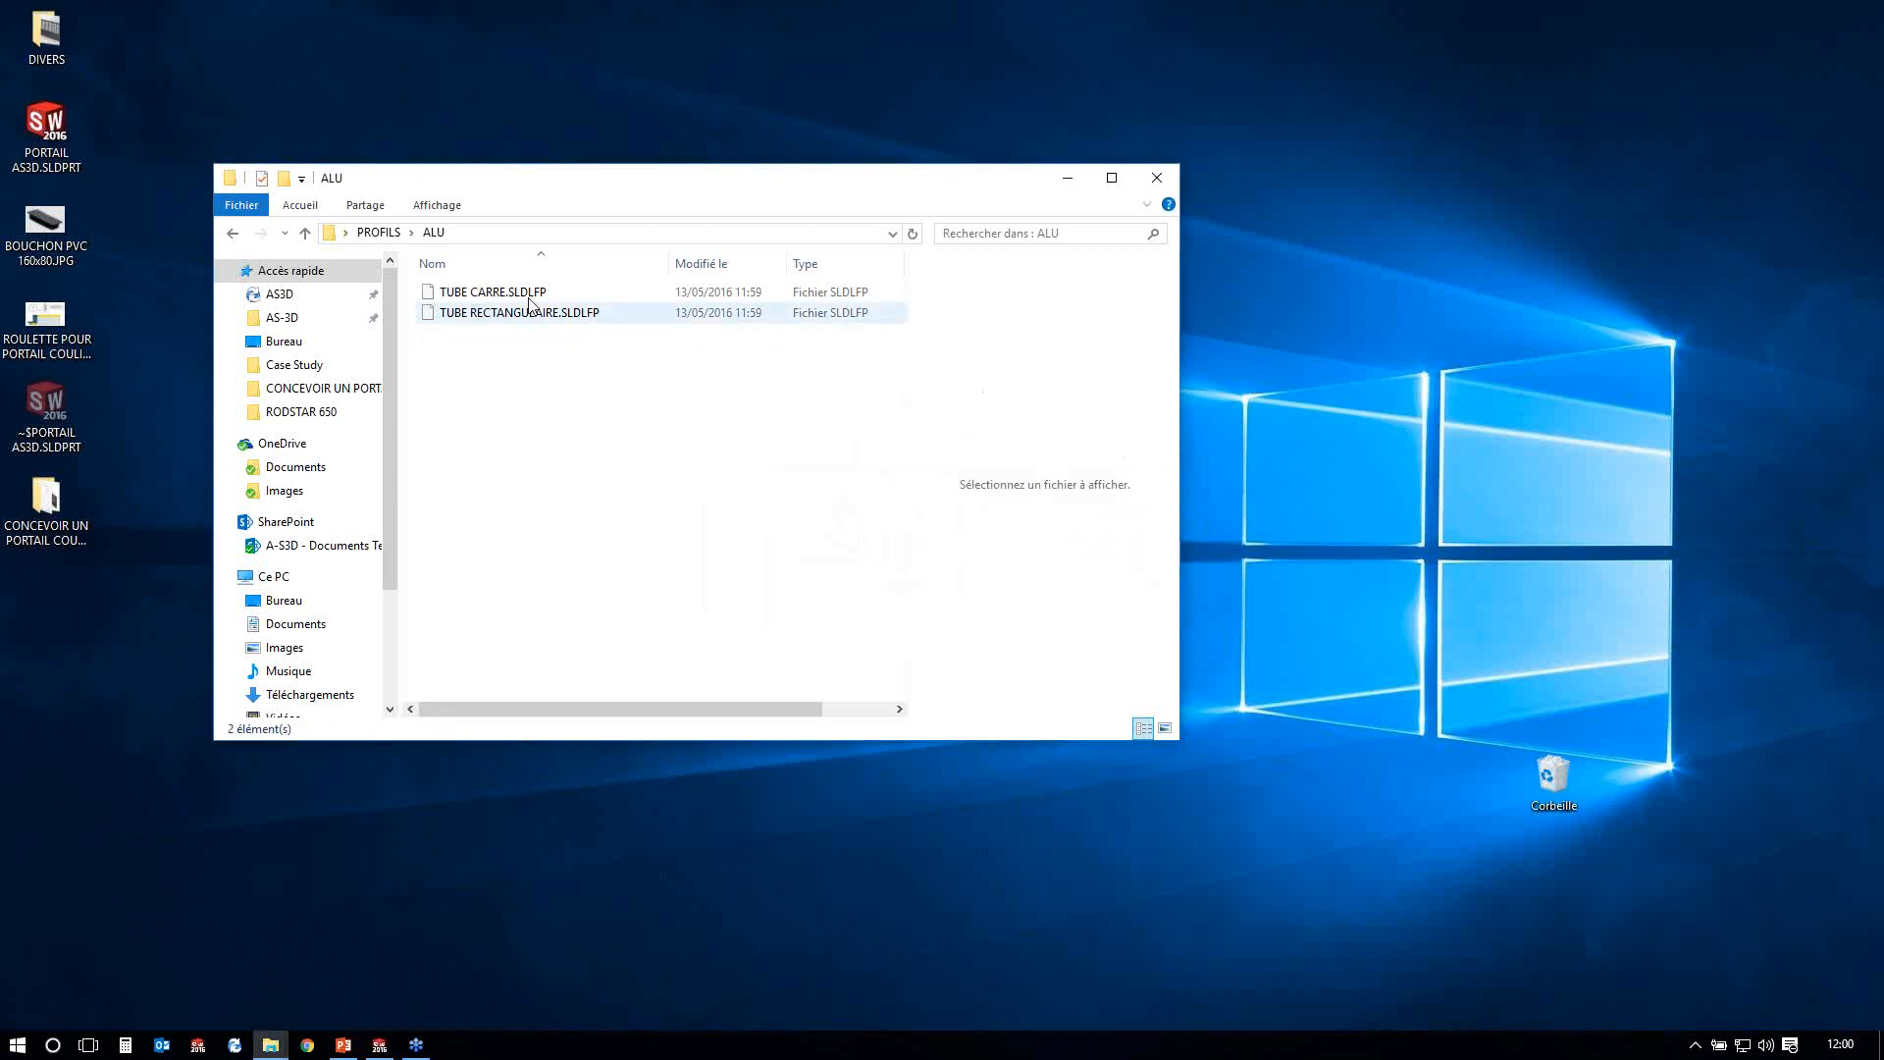
click(526, 293)
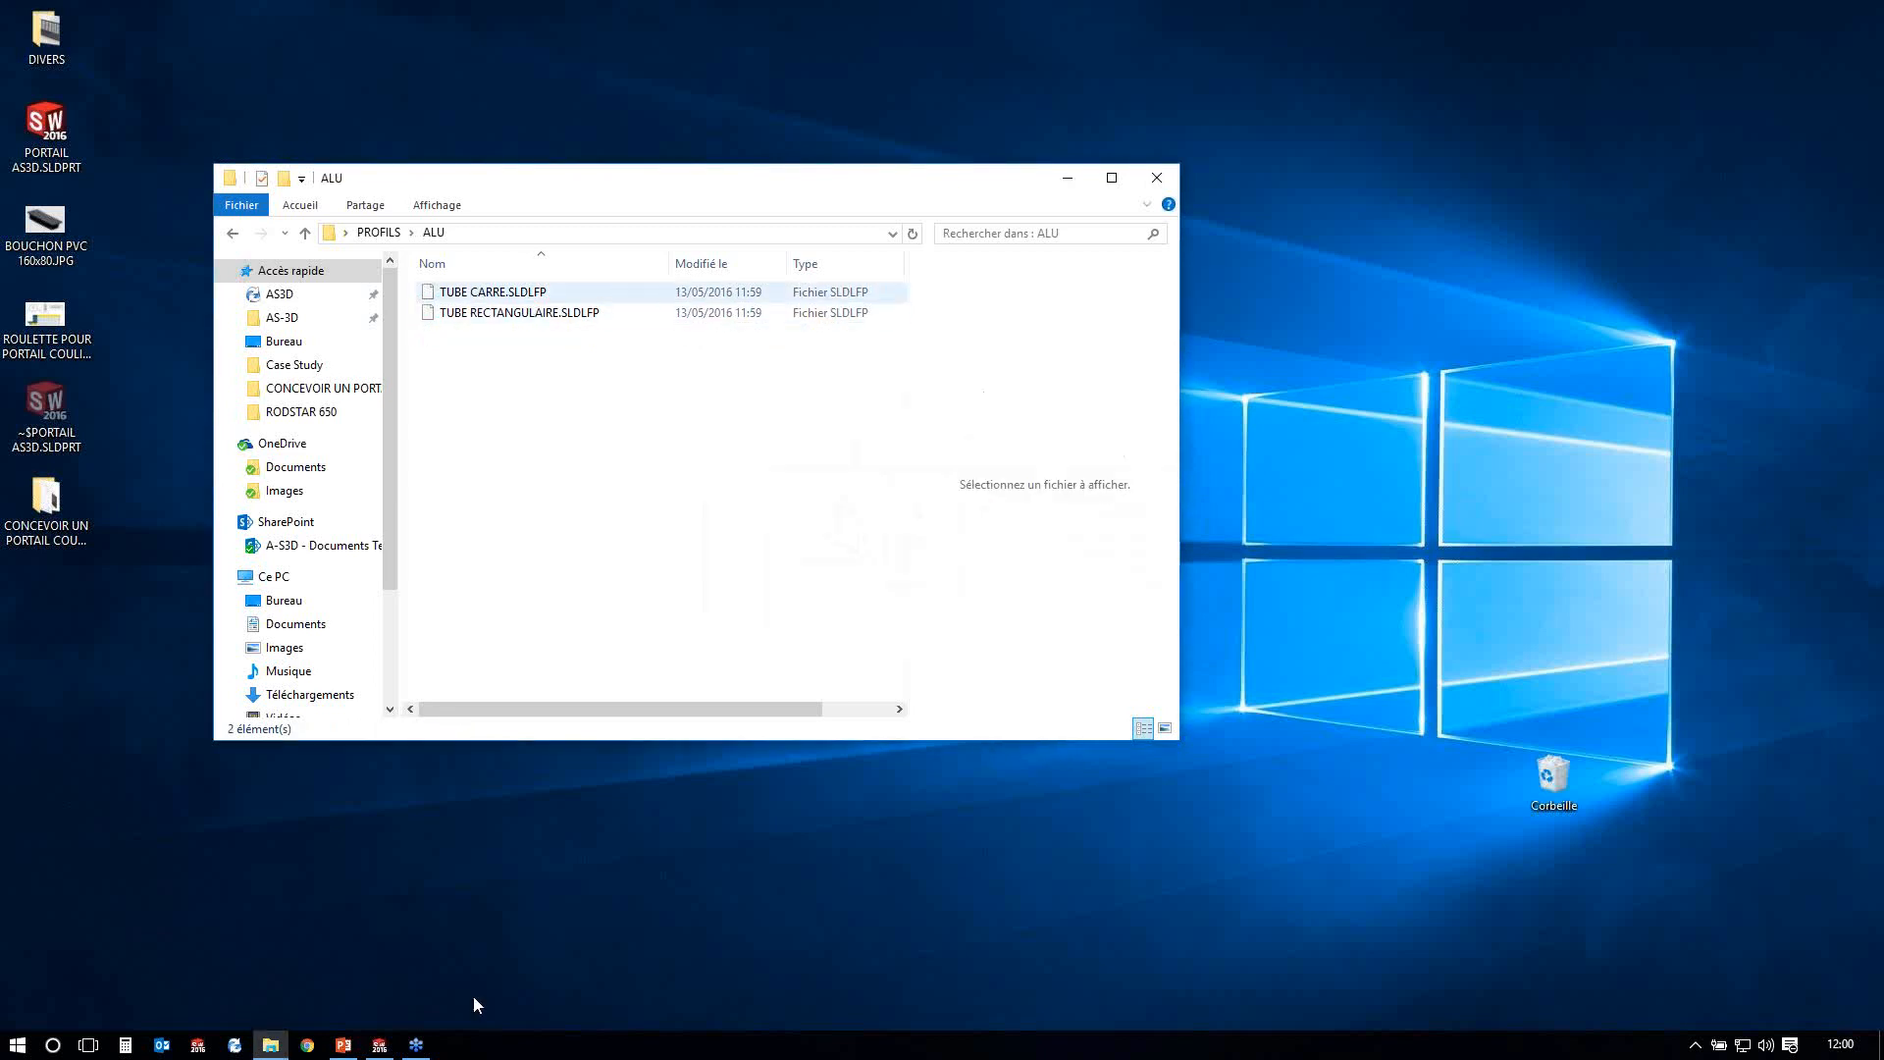
click(382, 1046)
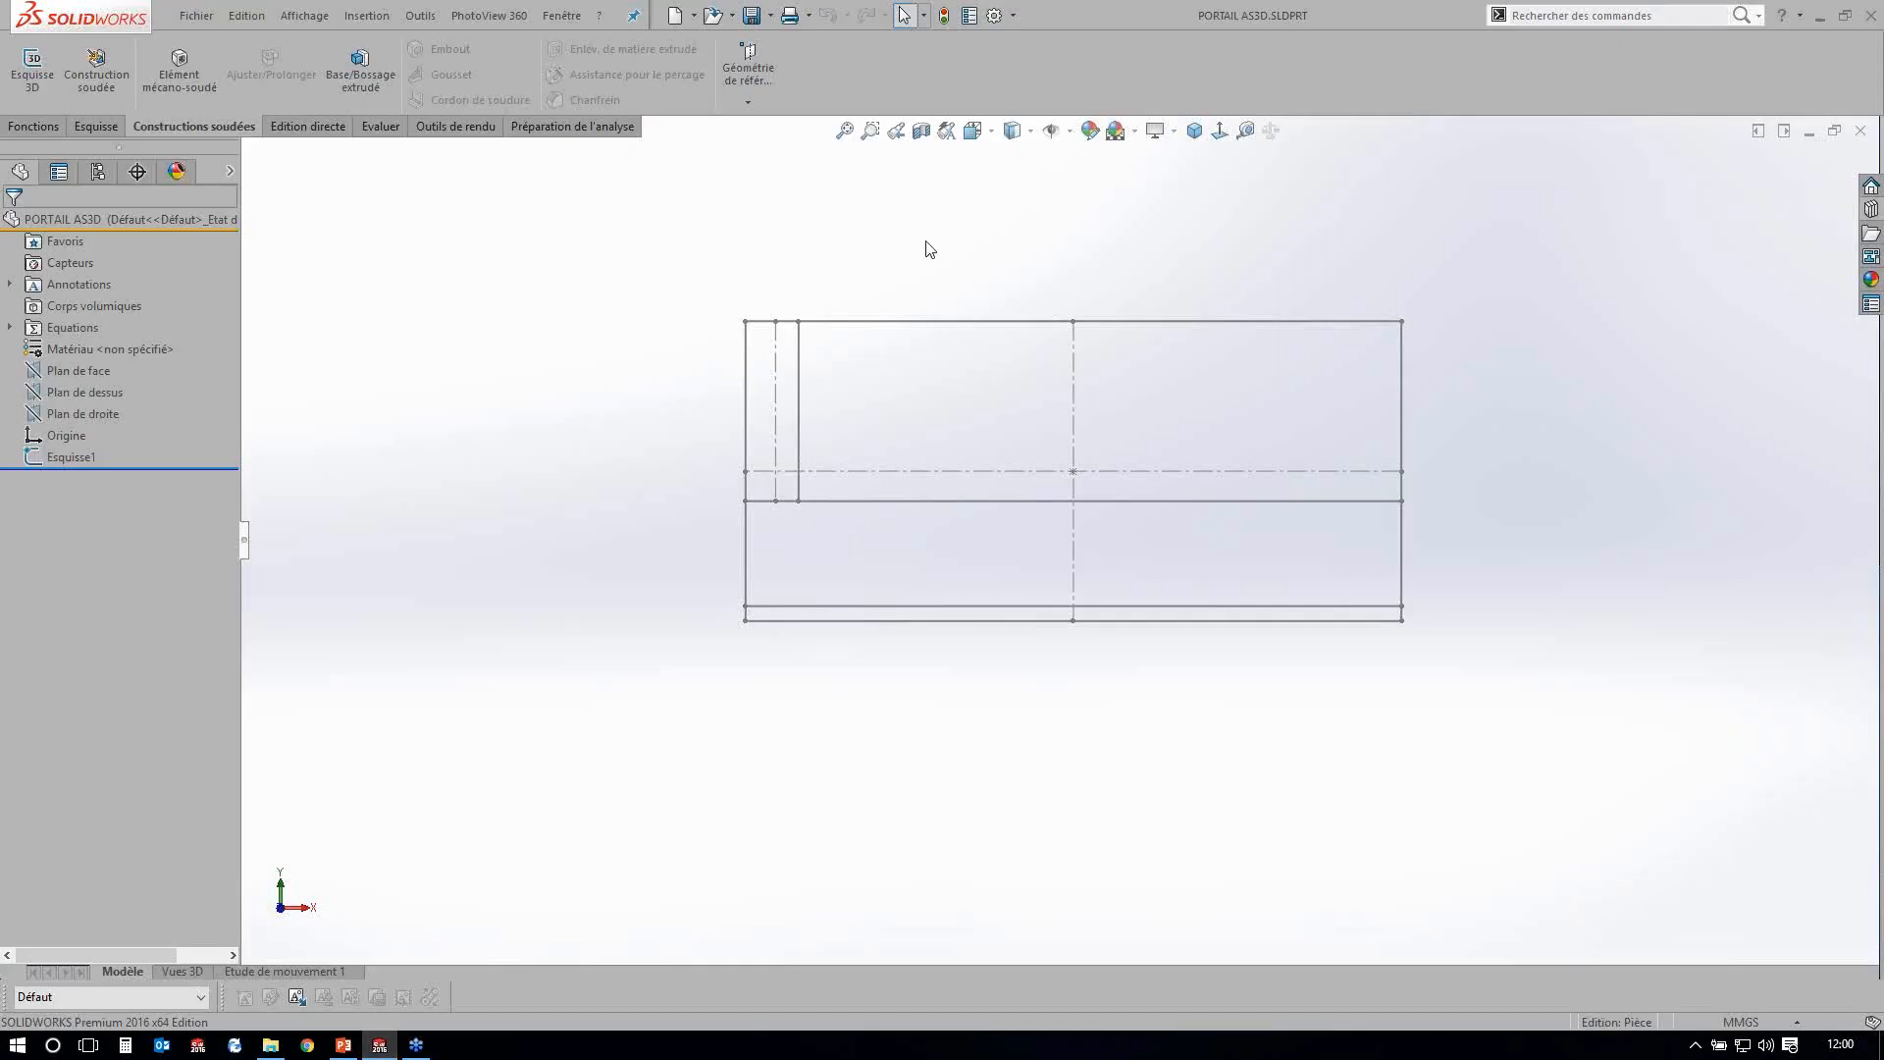
Replace the file location for weldment profiles (Profils de la construction soudée) with the desktop's PROFILS folder and accept the system options.
click(993, 16)
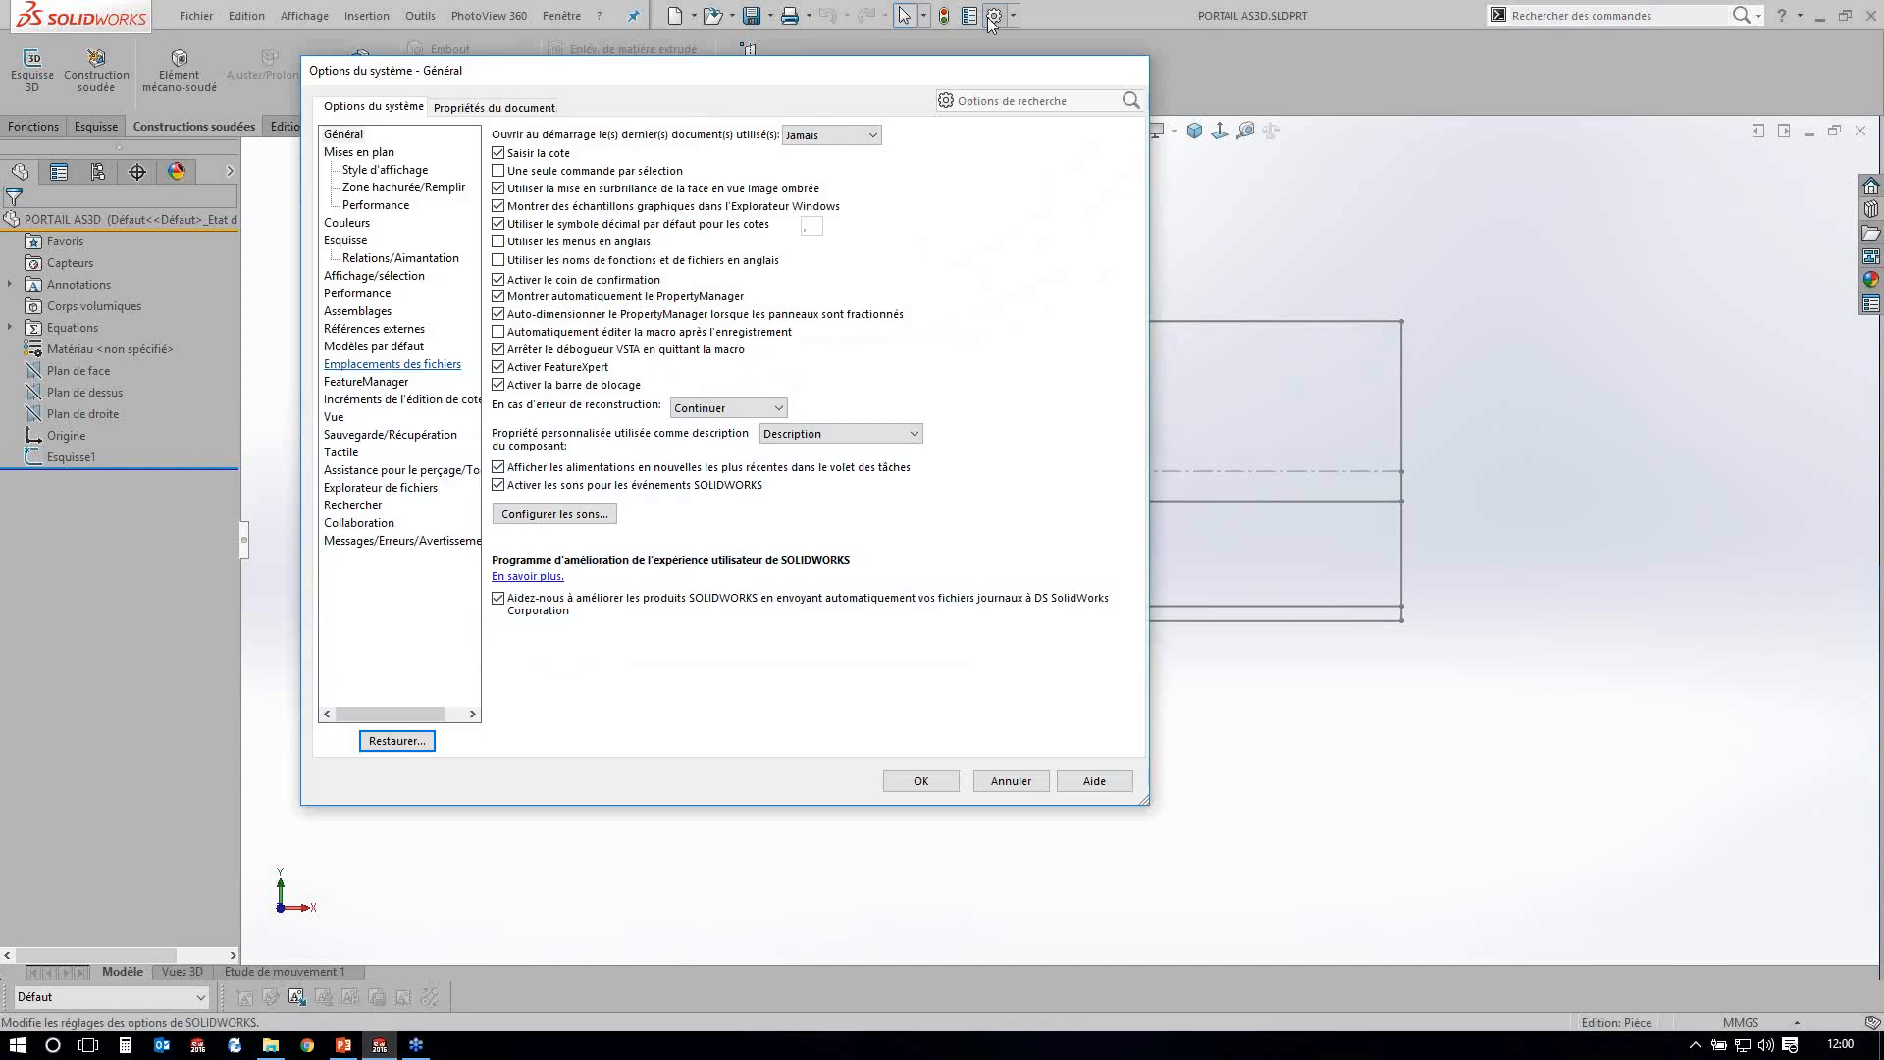
click(392, 364)
click(616, 150)
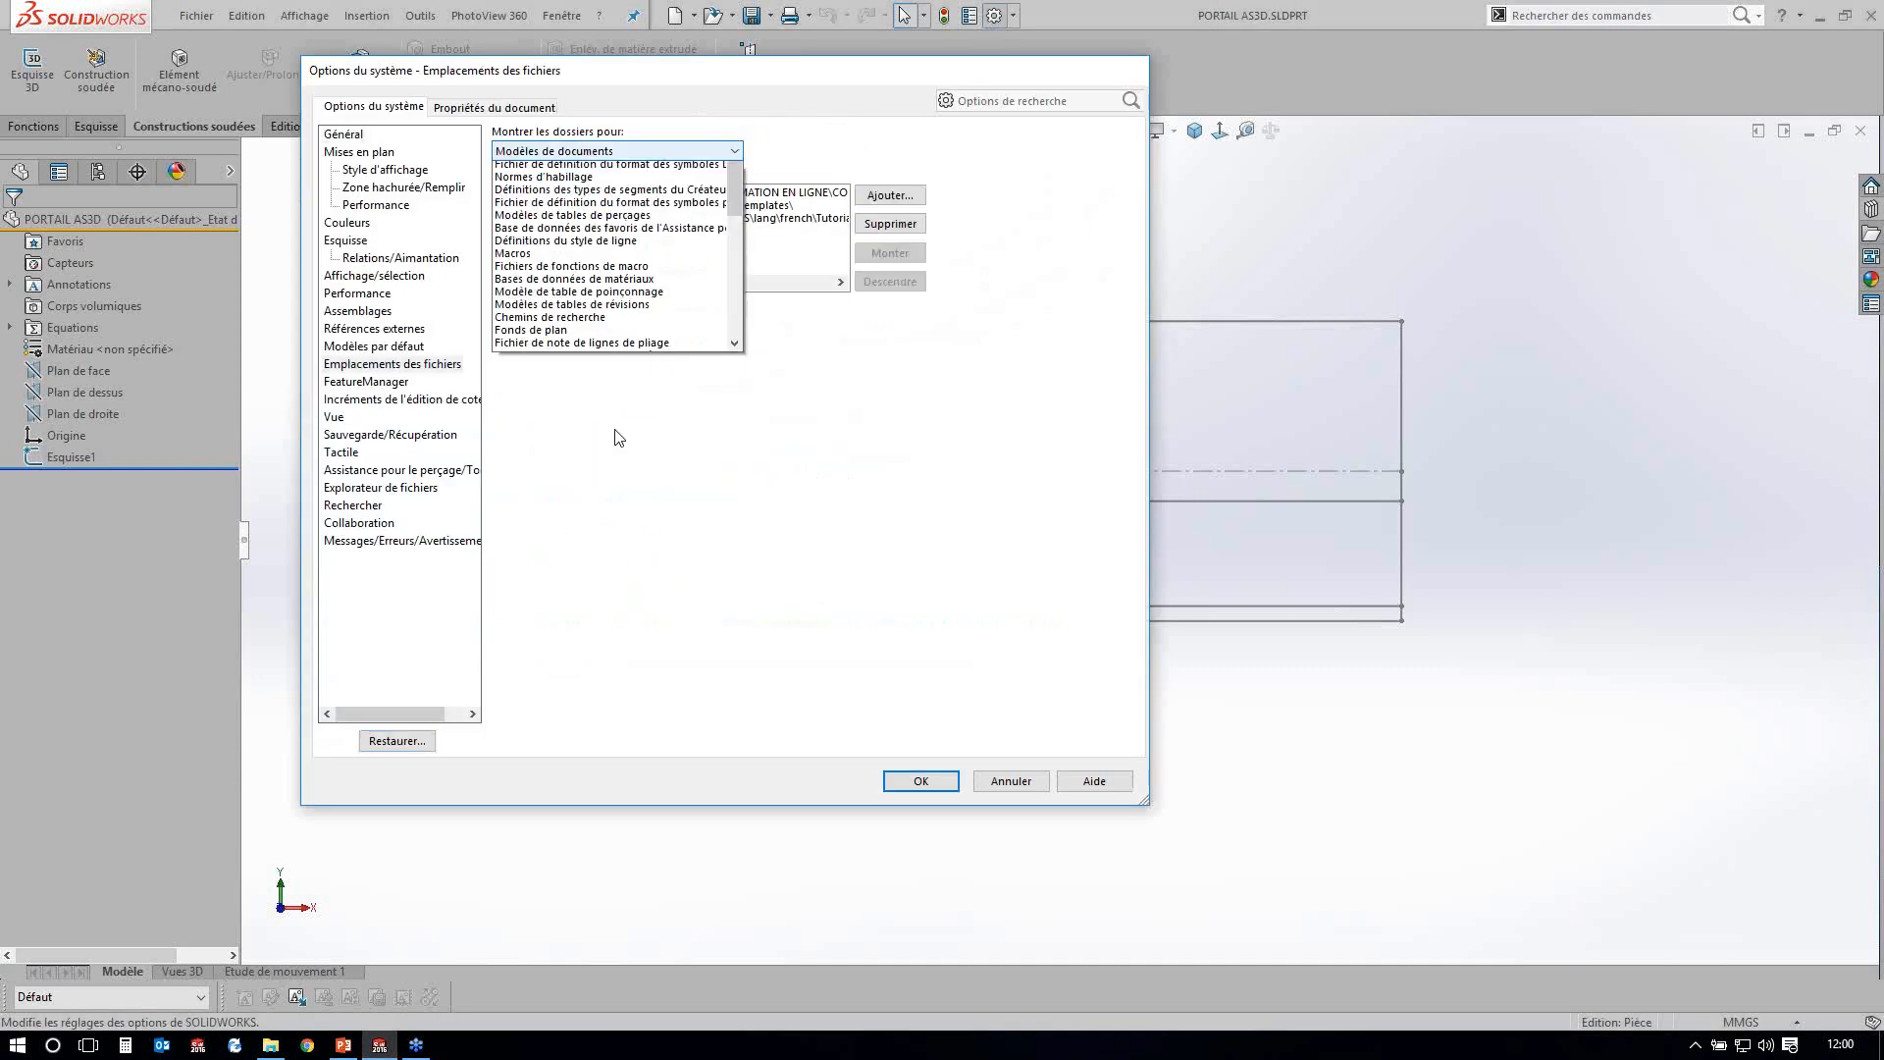
click(589, 513)
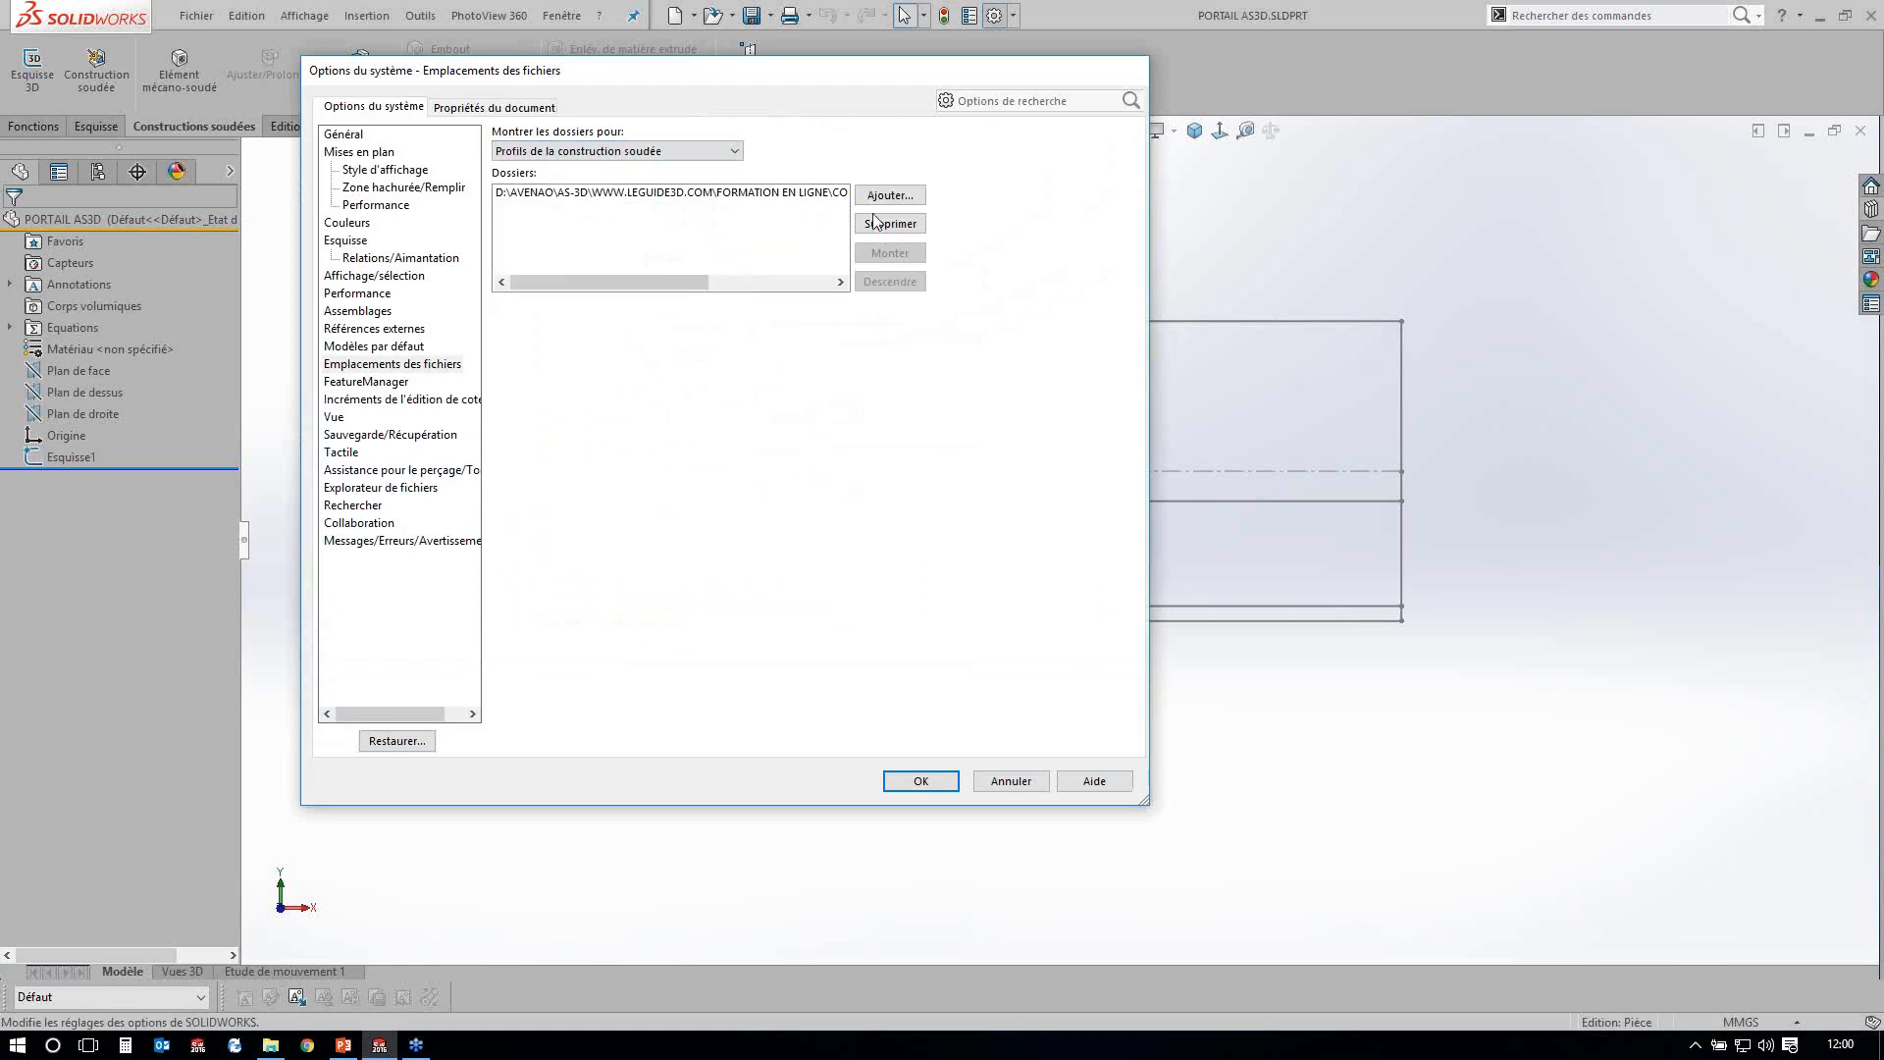
click(874, 222)
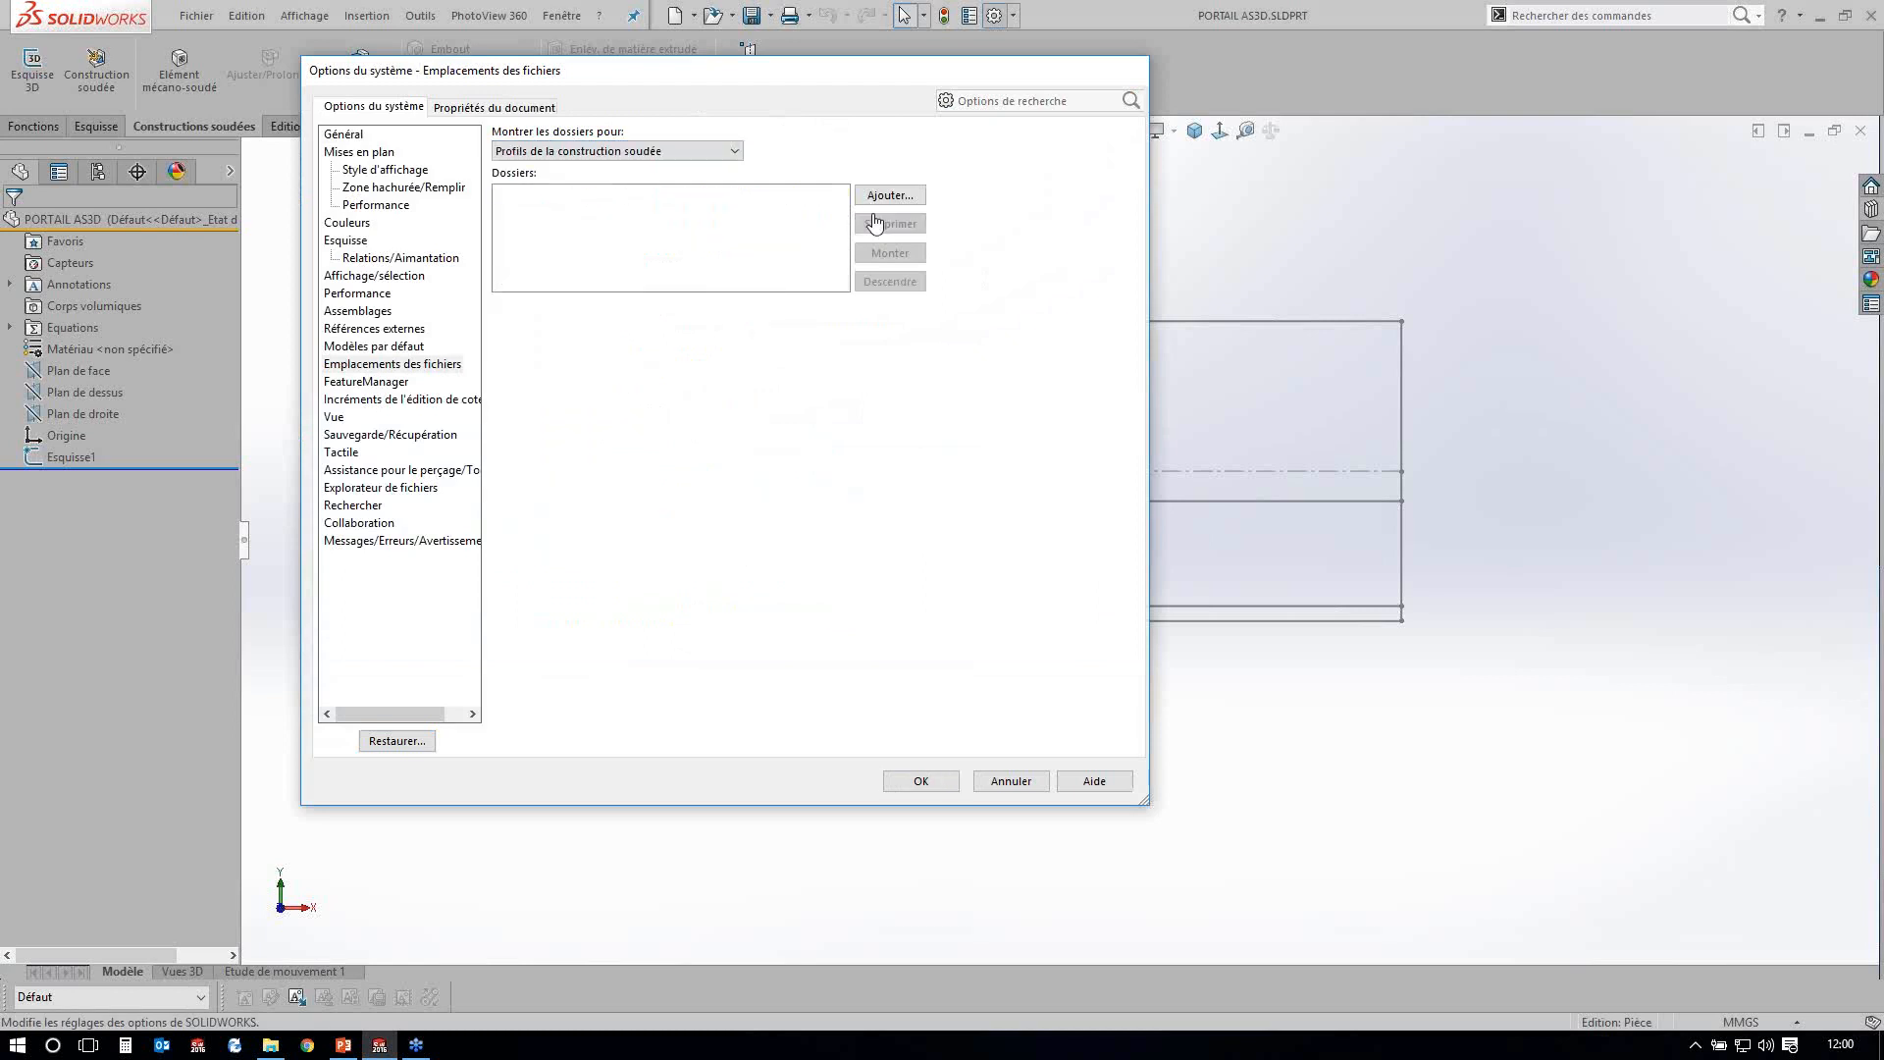
click(886, 195)
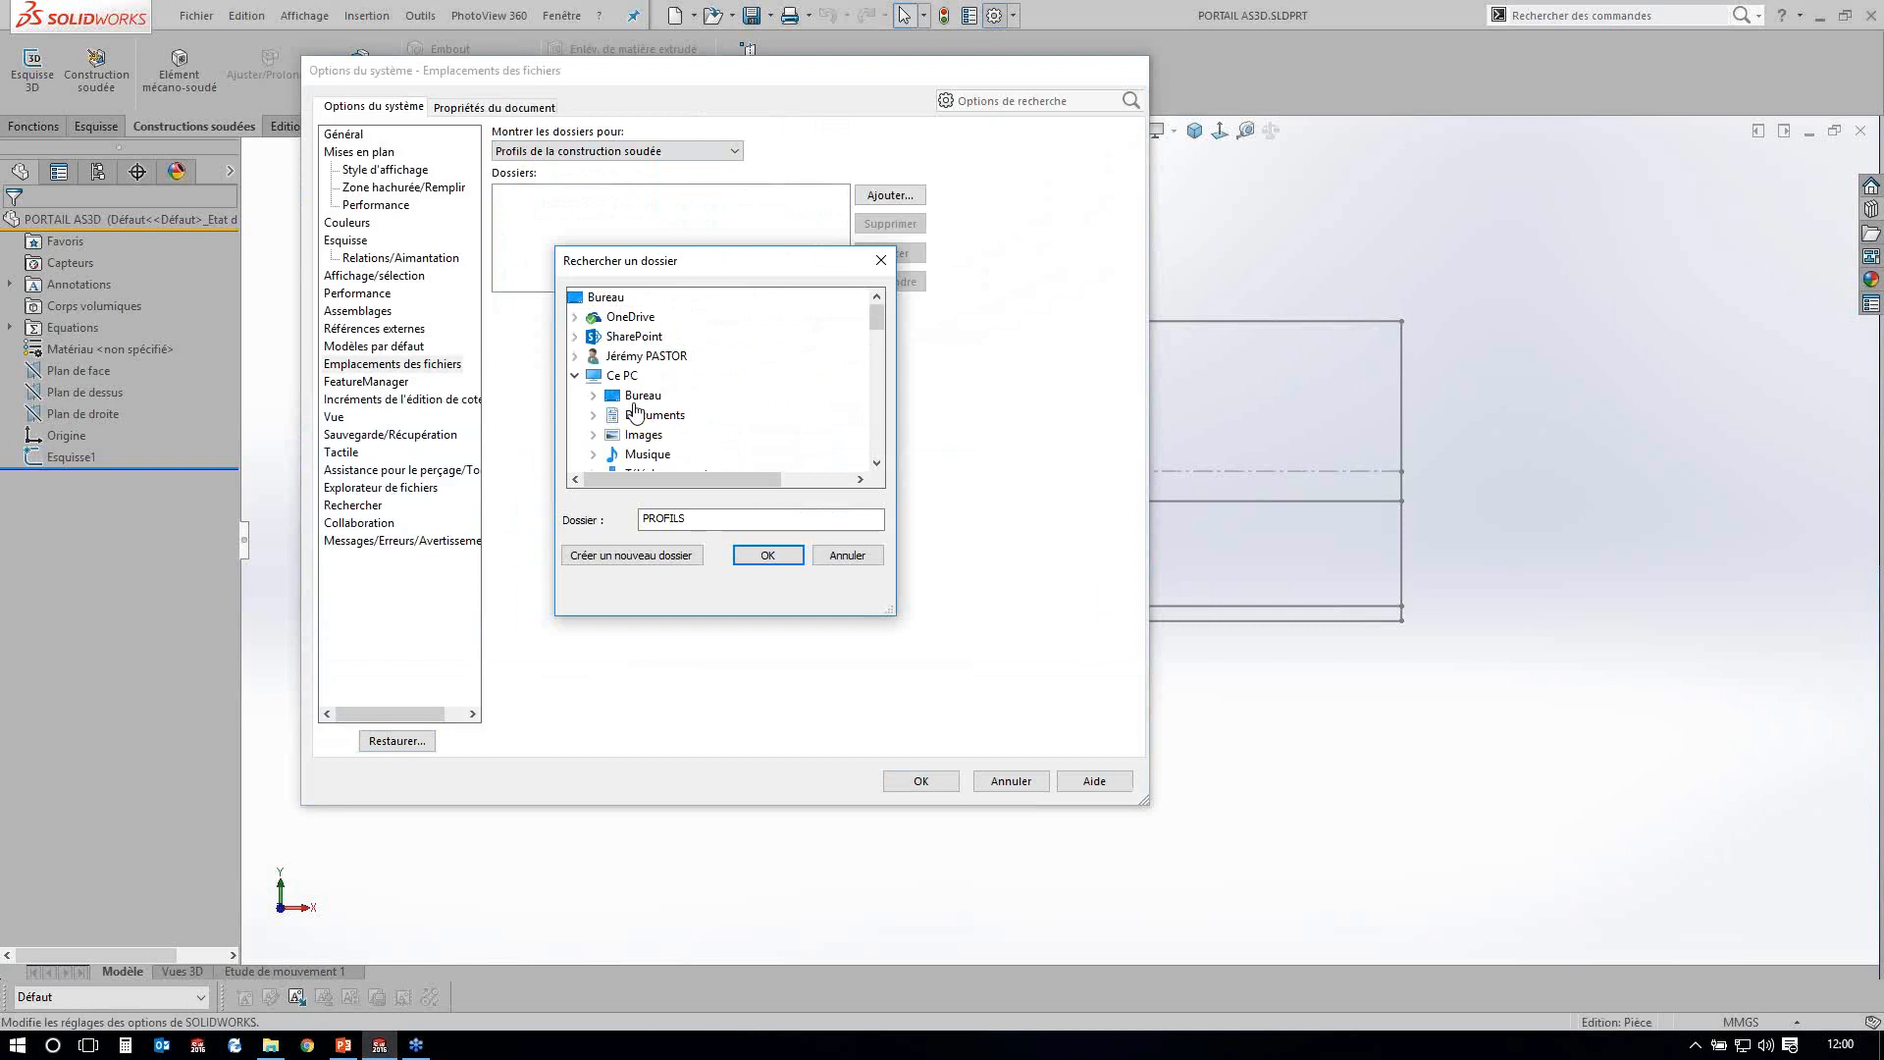
click(668, 340)
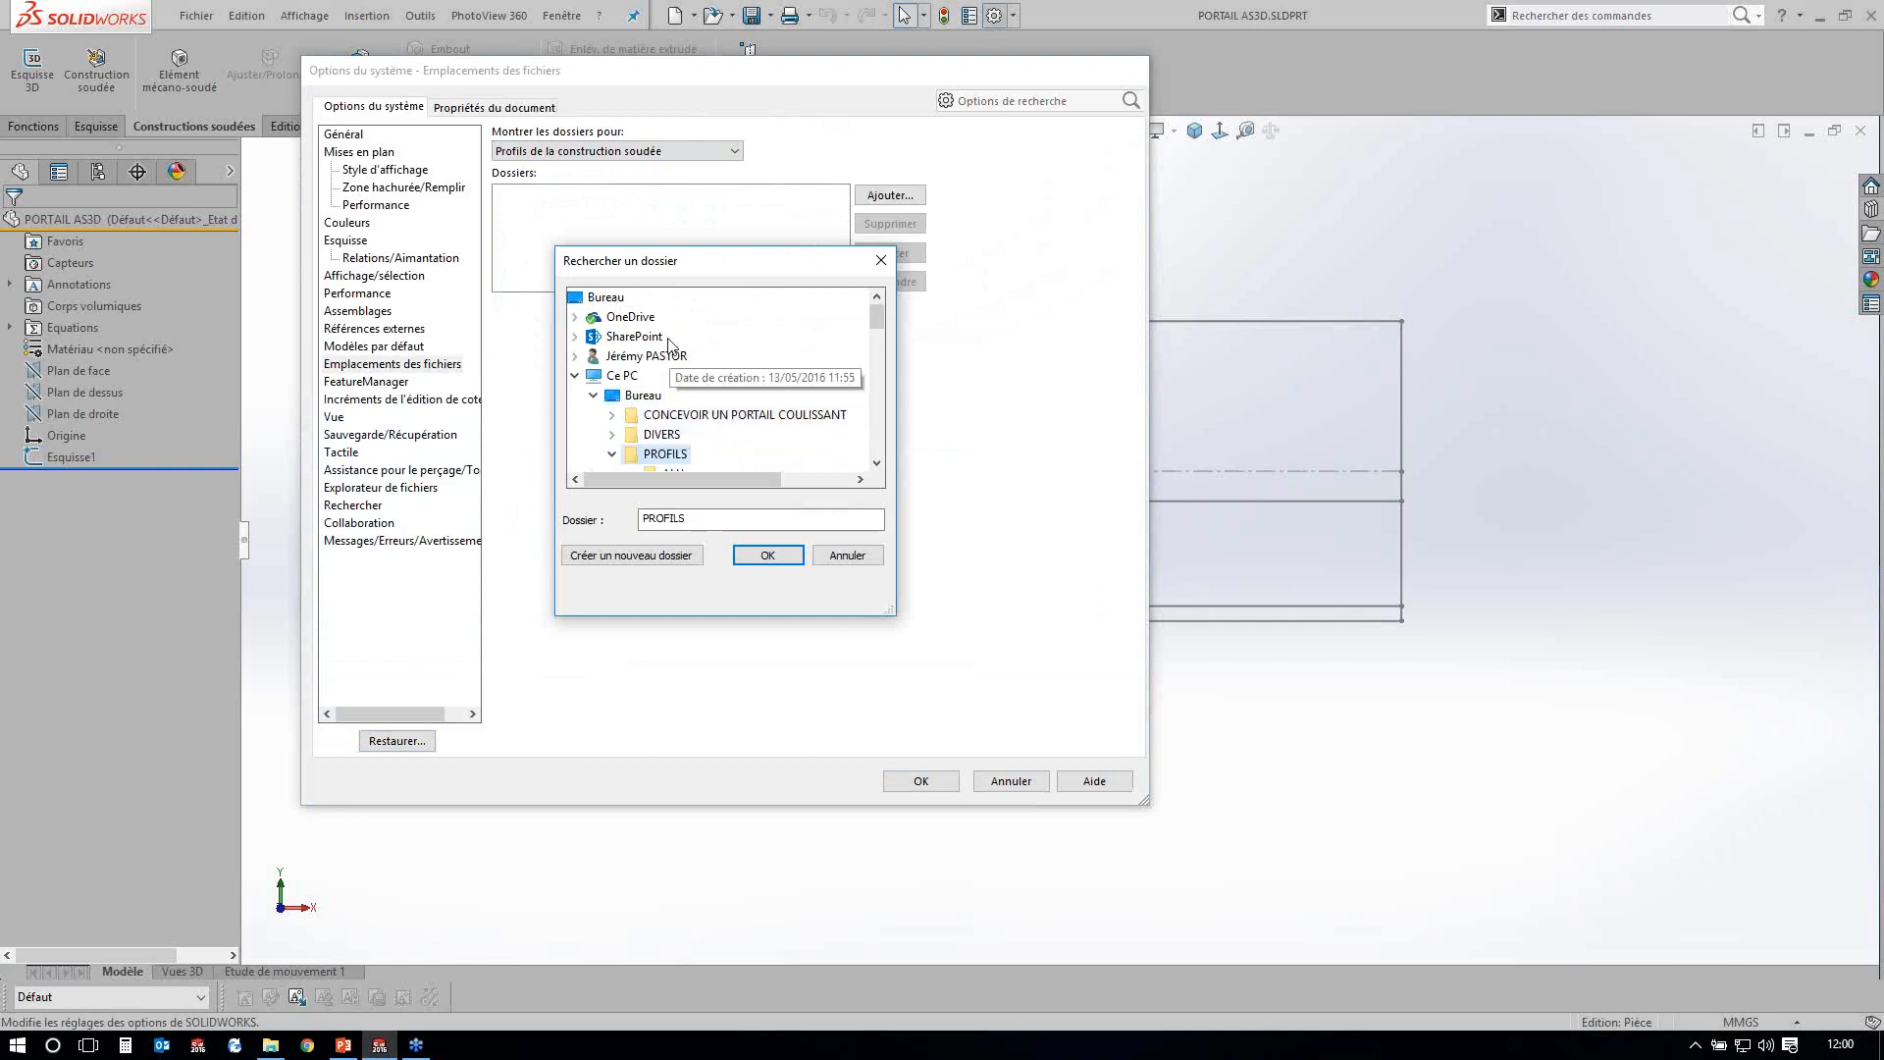
click(767, 555)
click(919, 781)
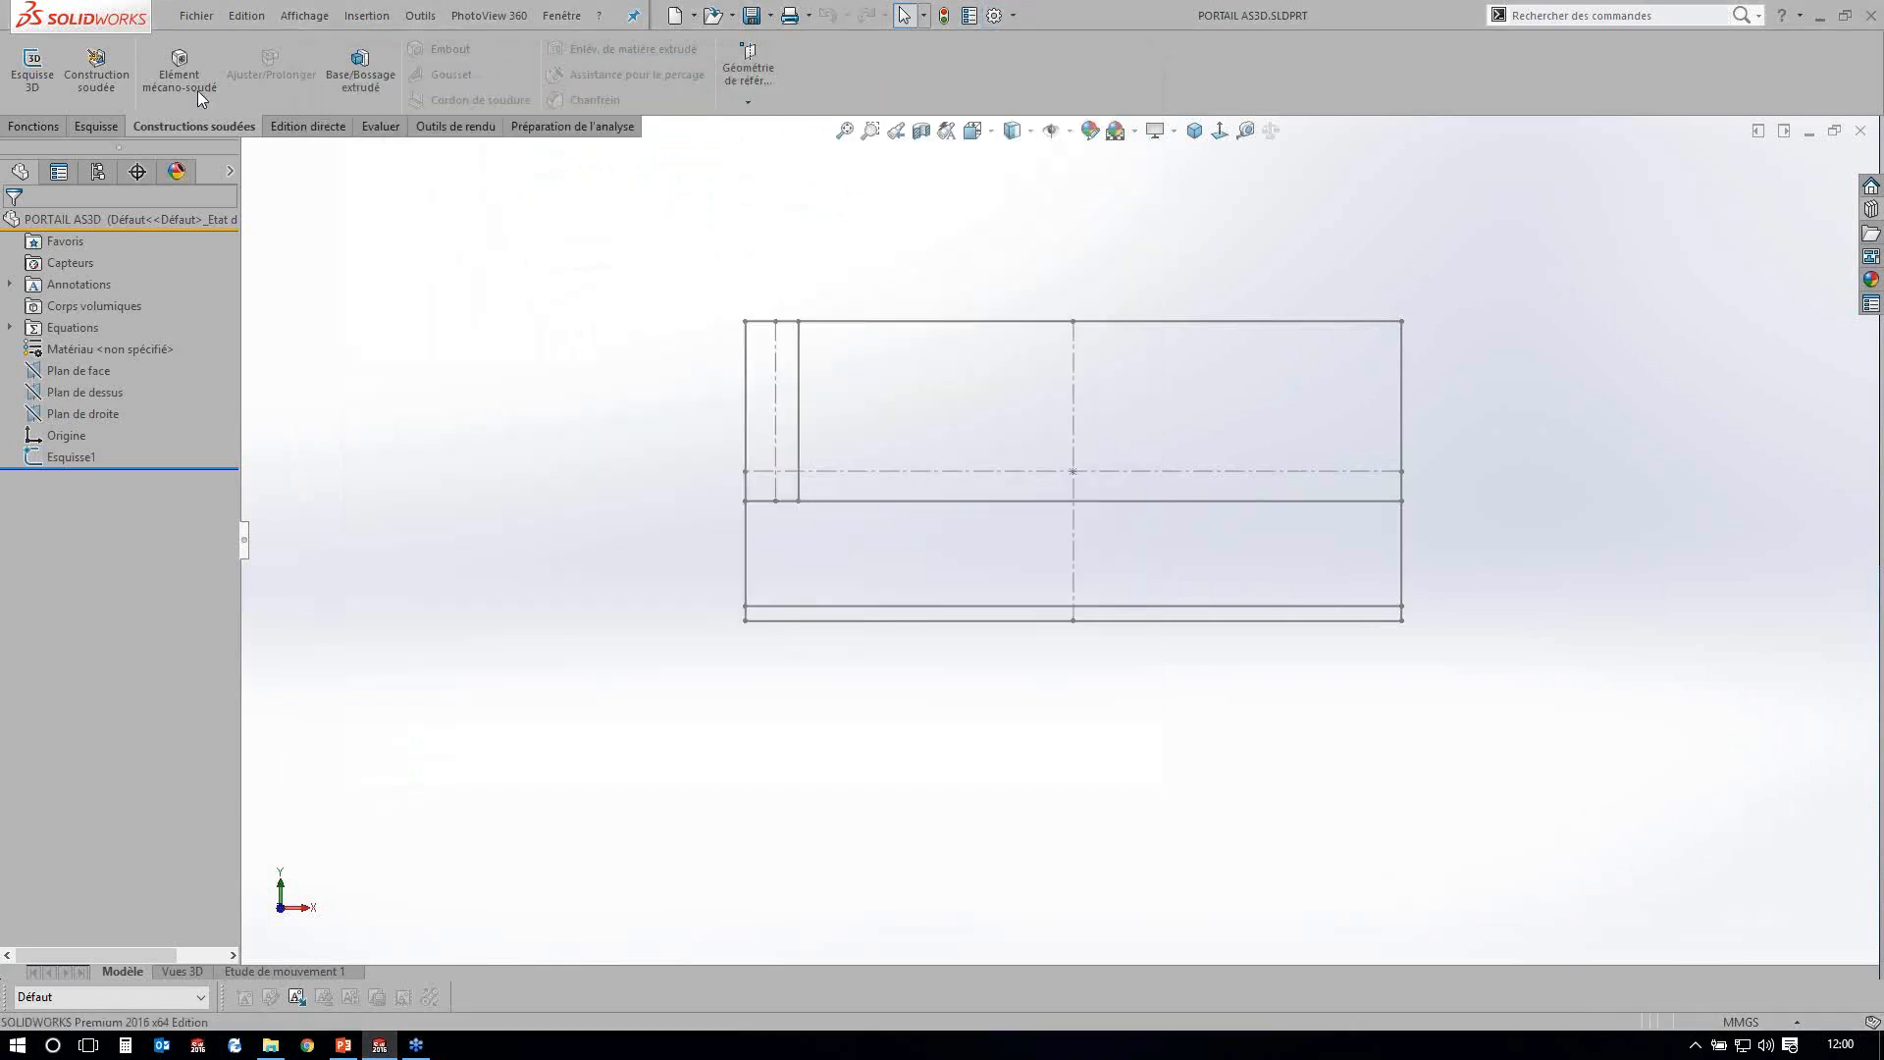
Create both gate uprights as ALU TUBE RECTANGULAIRE 160X80X4 structural members, one group per outer vertical sketch line, transferring the material from the profile.
click(186, 78)
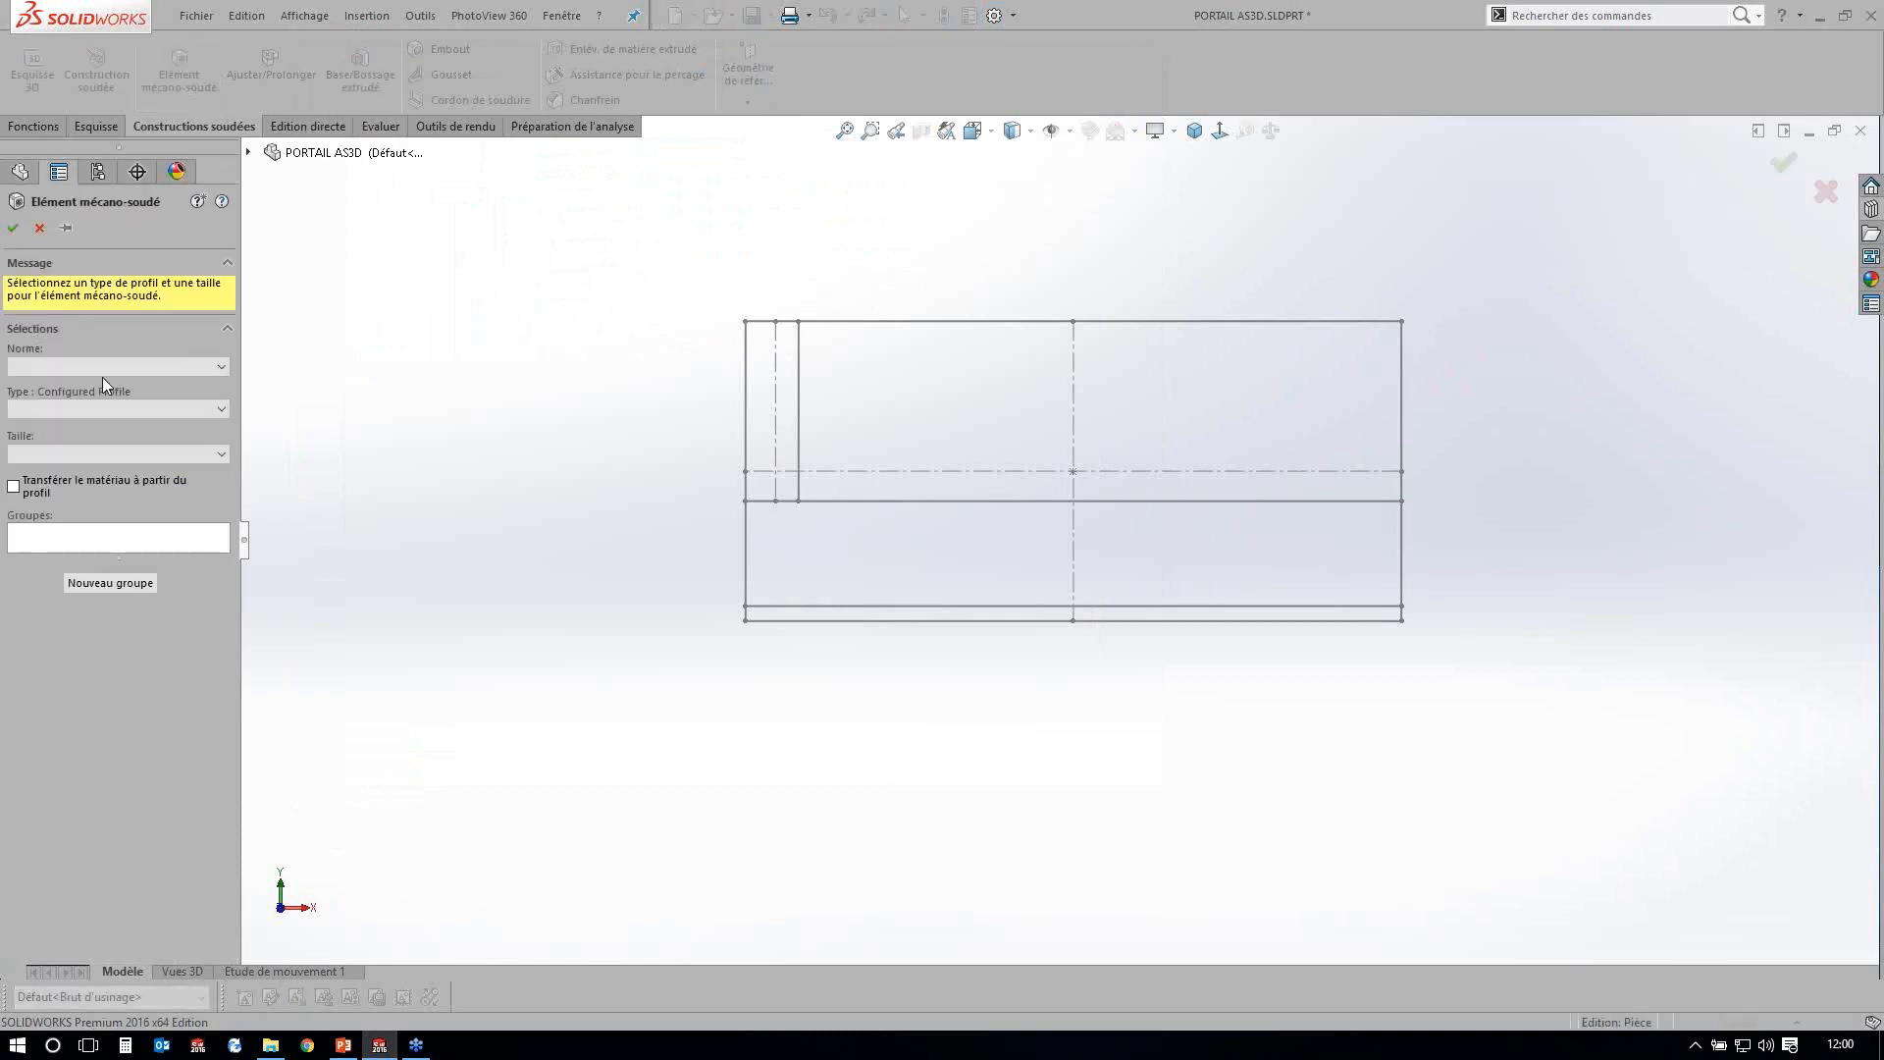
click(102, 370)
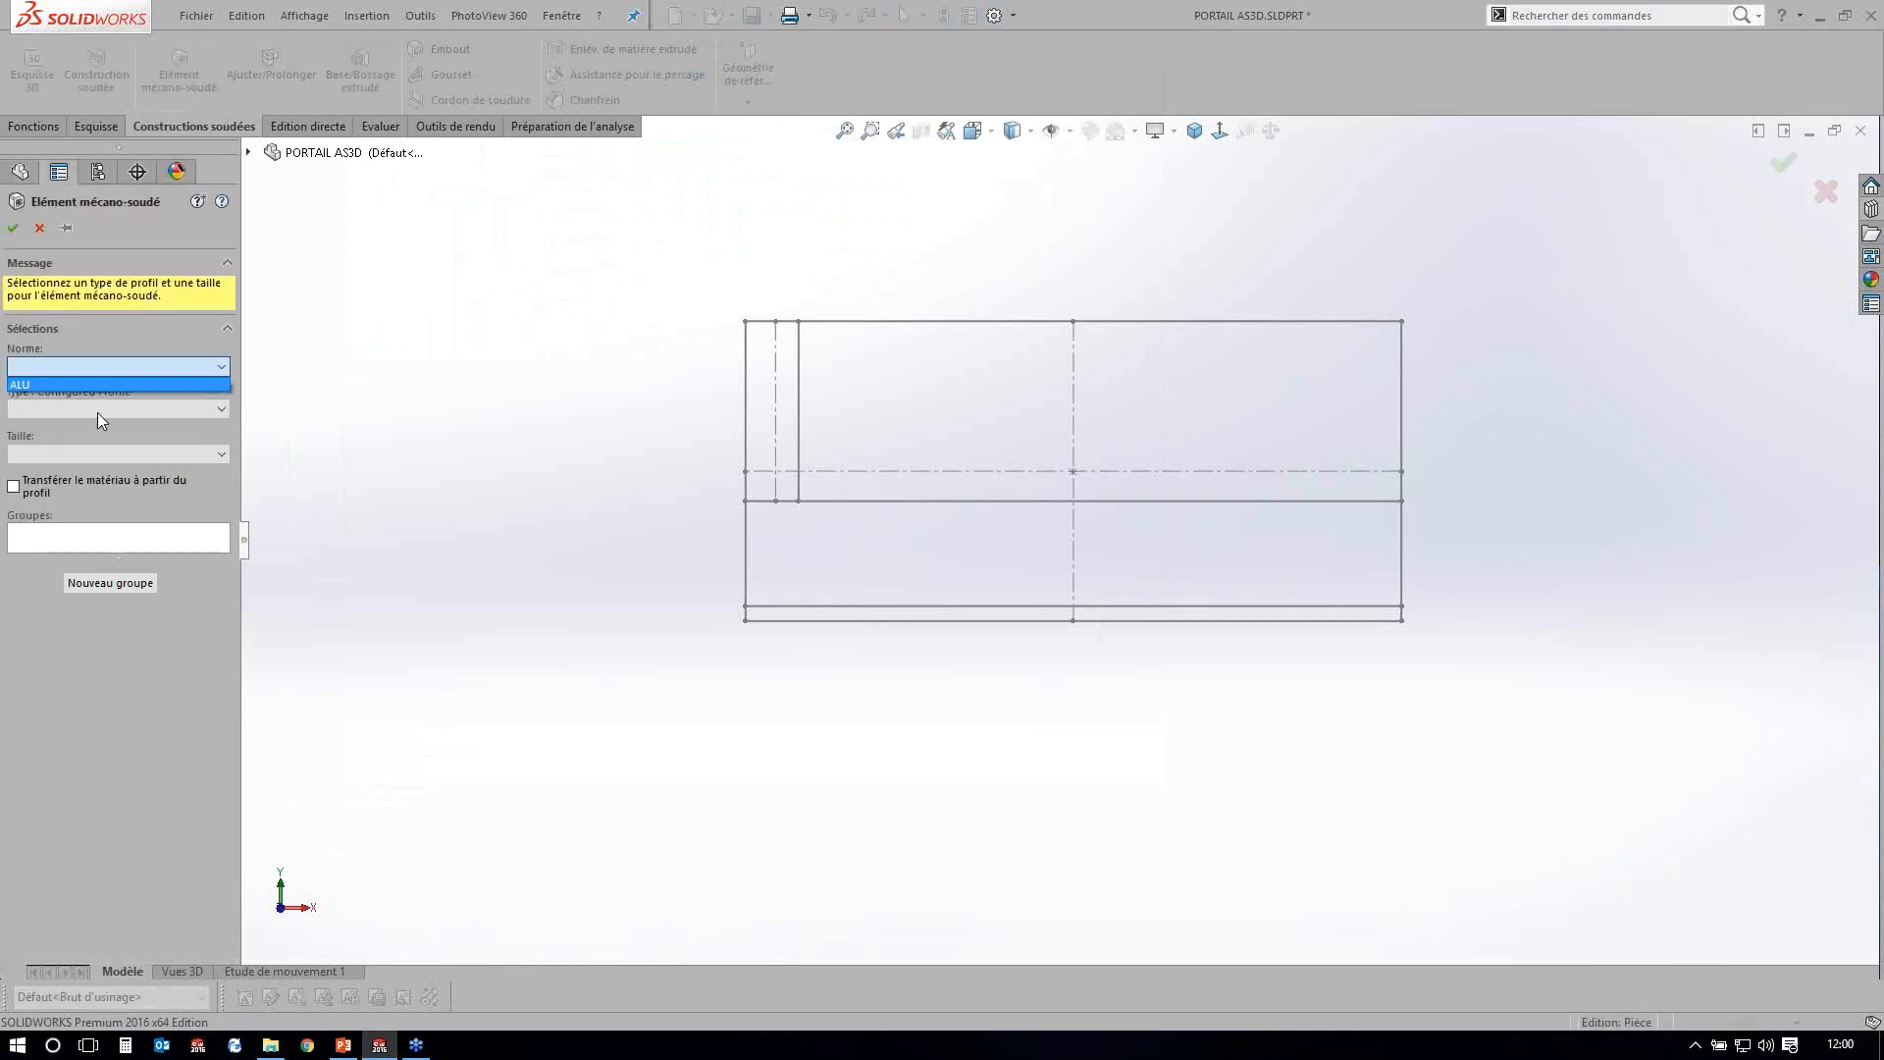
click(97, 412)
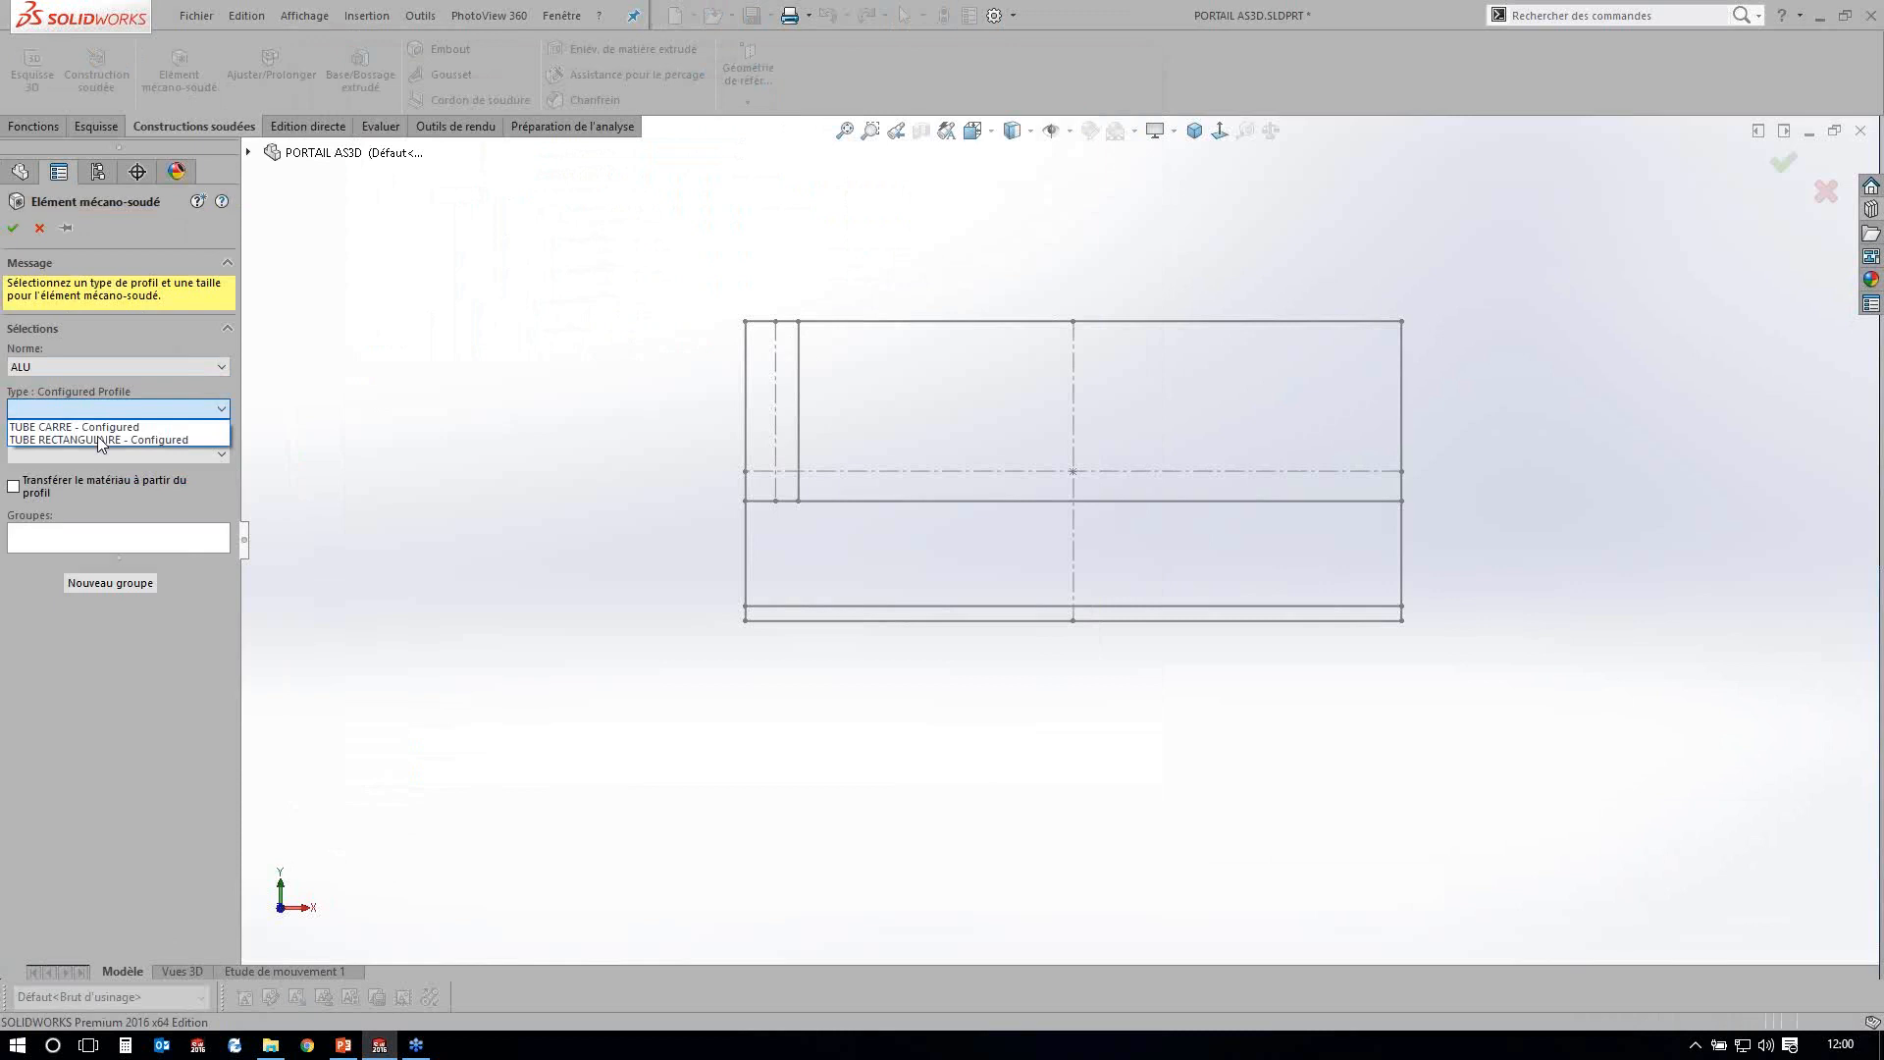
click(97, 439)
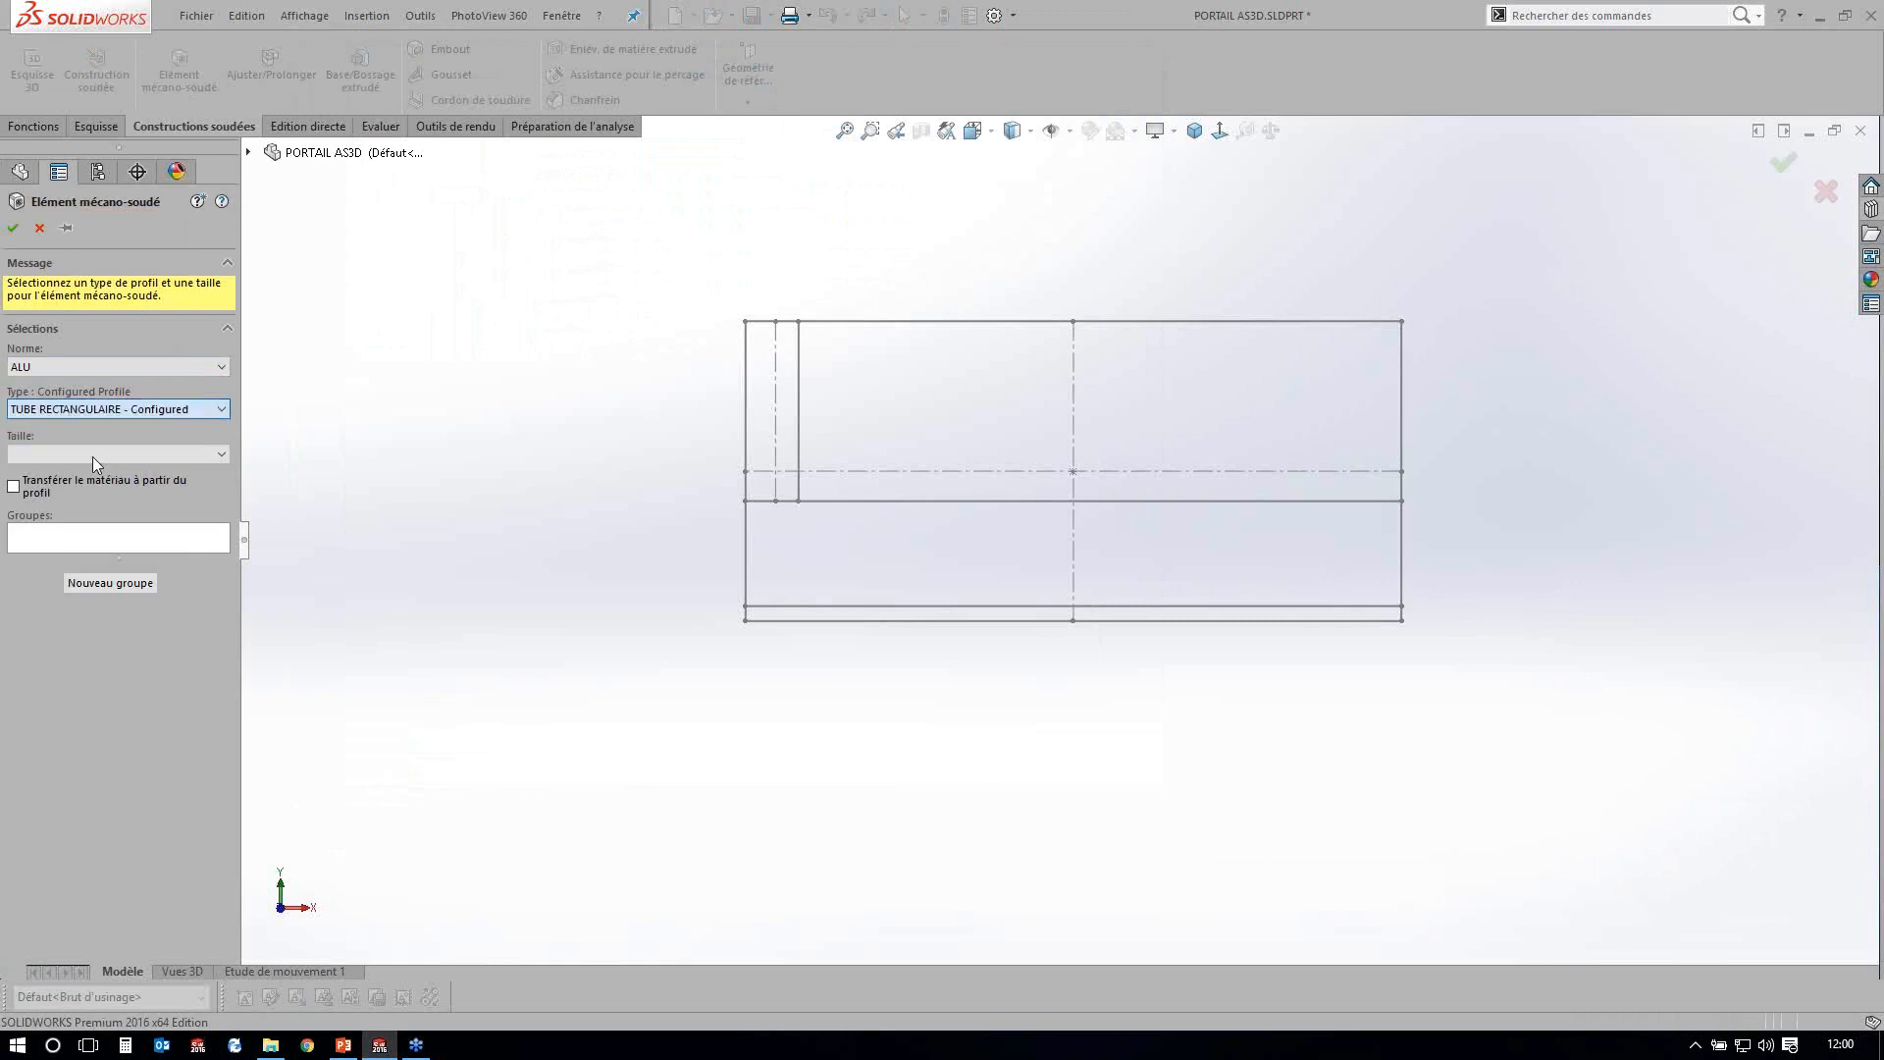
click(92, 454)
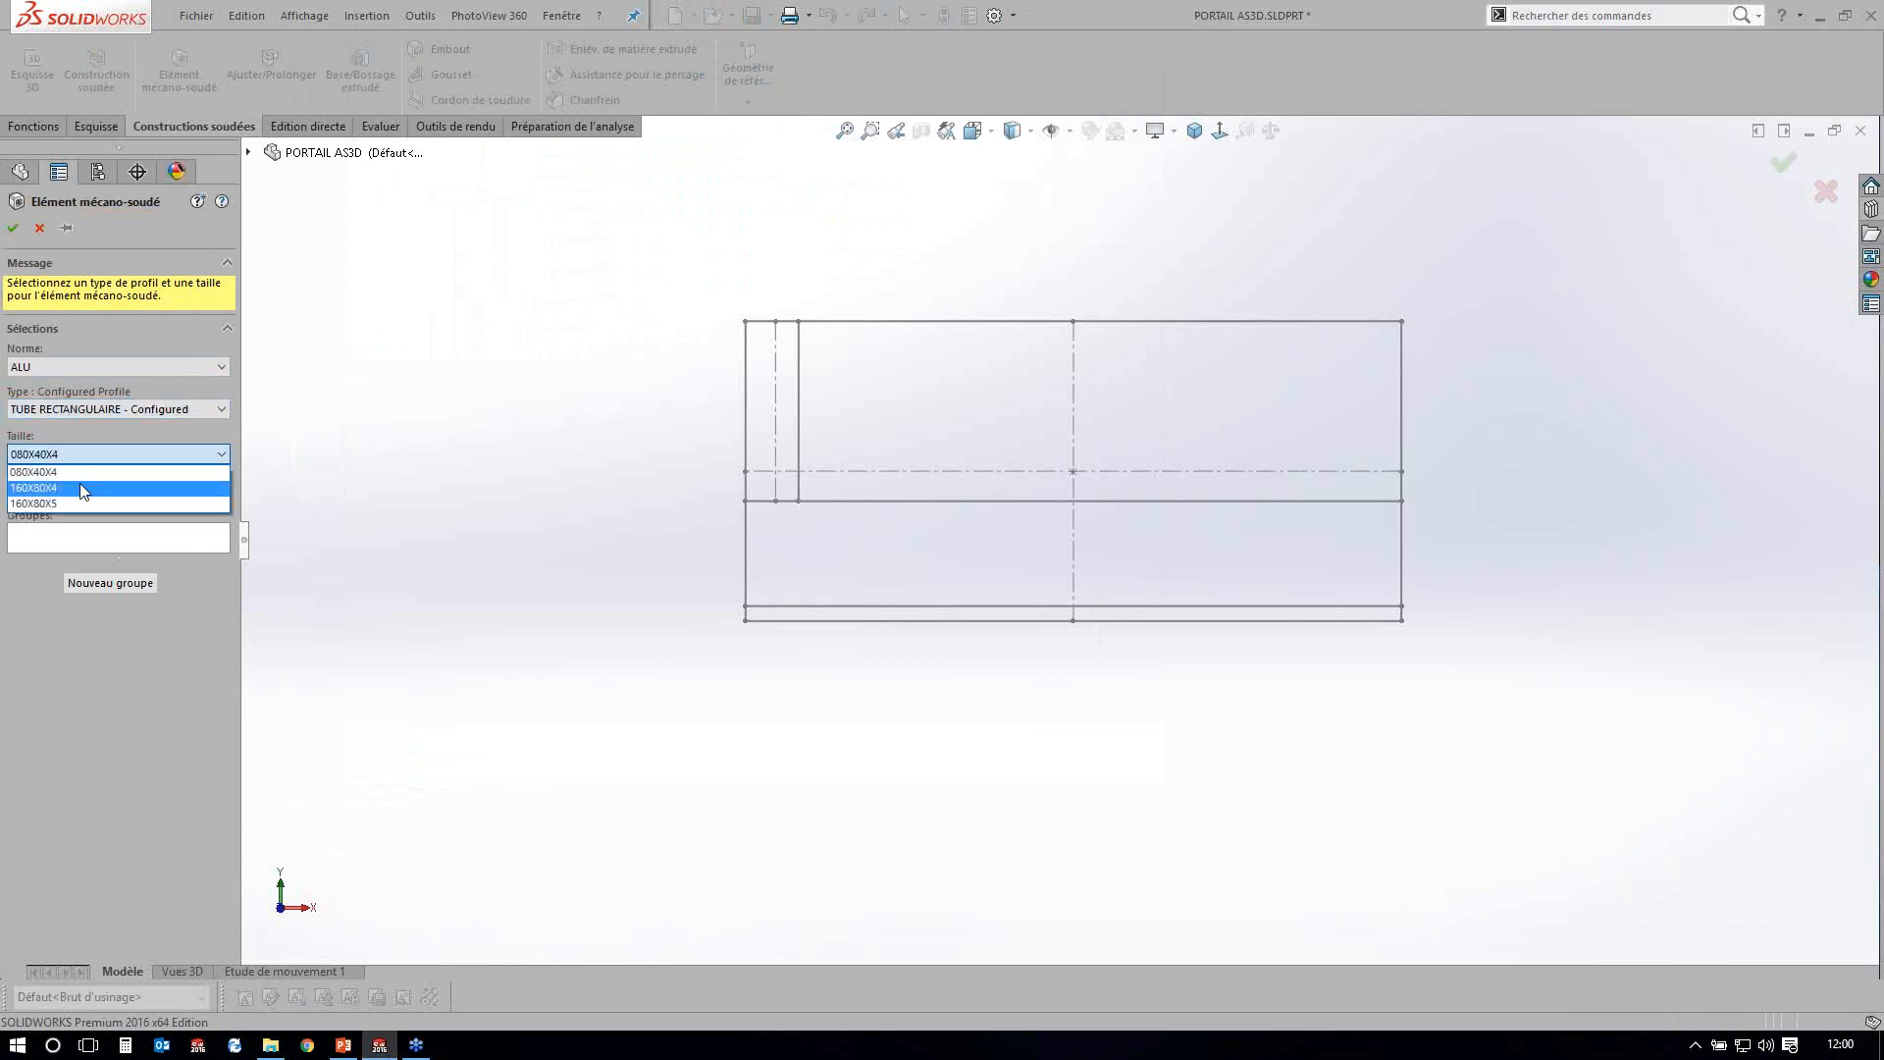
click(82, 487)
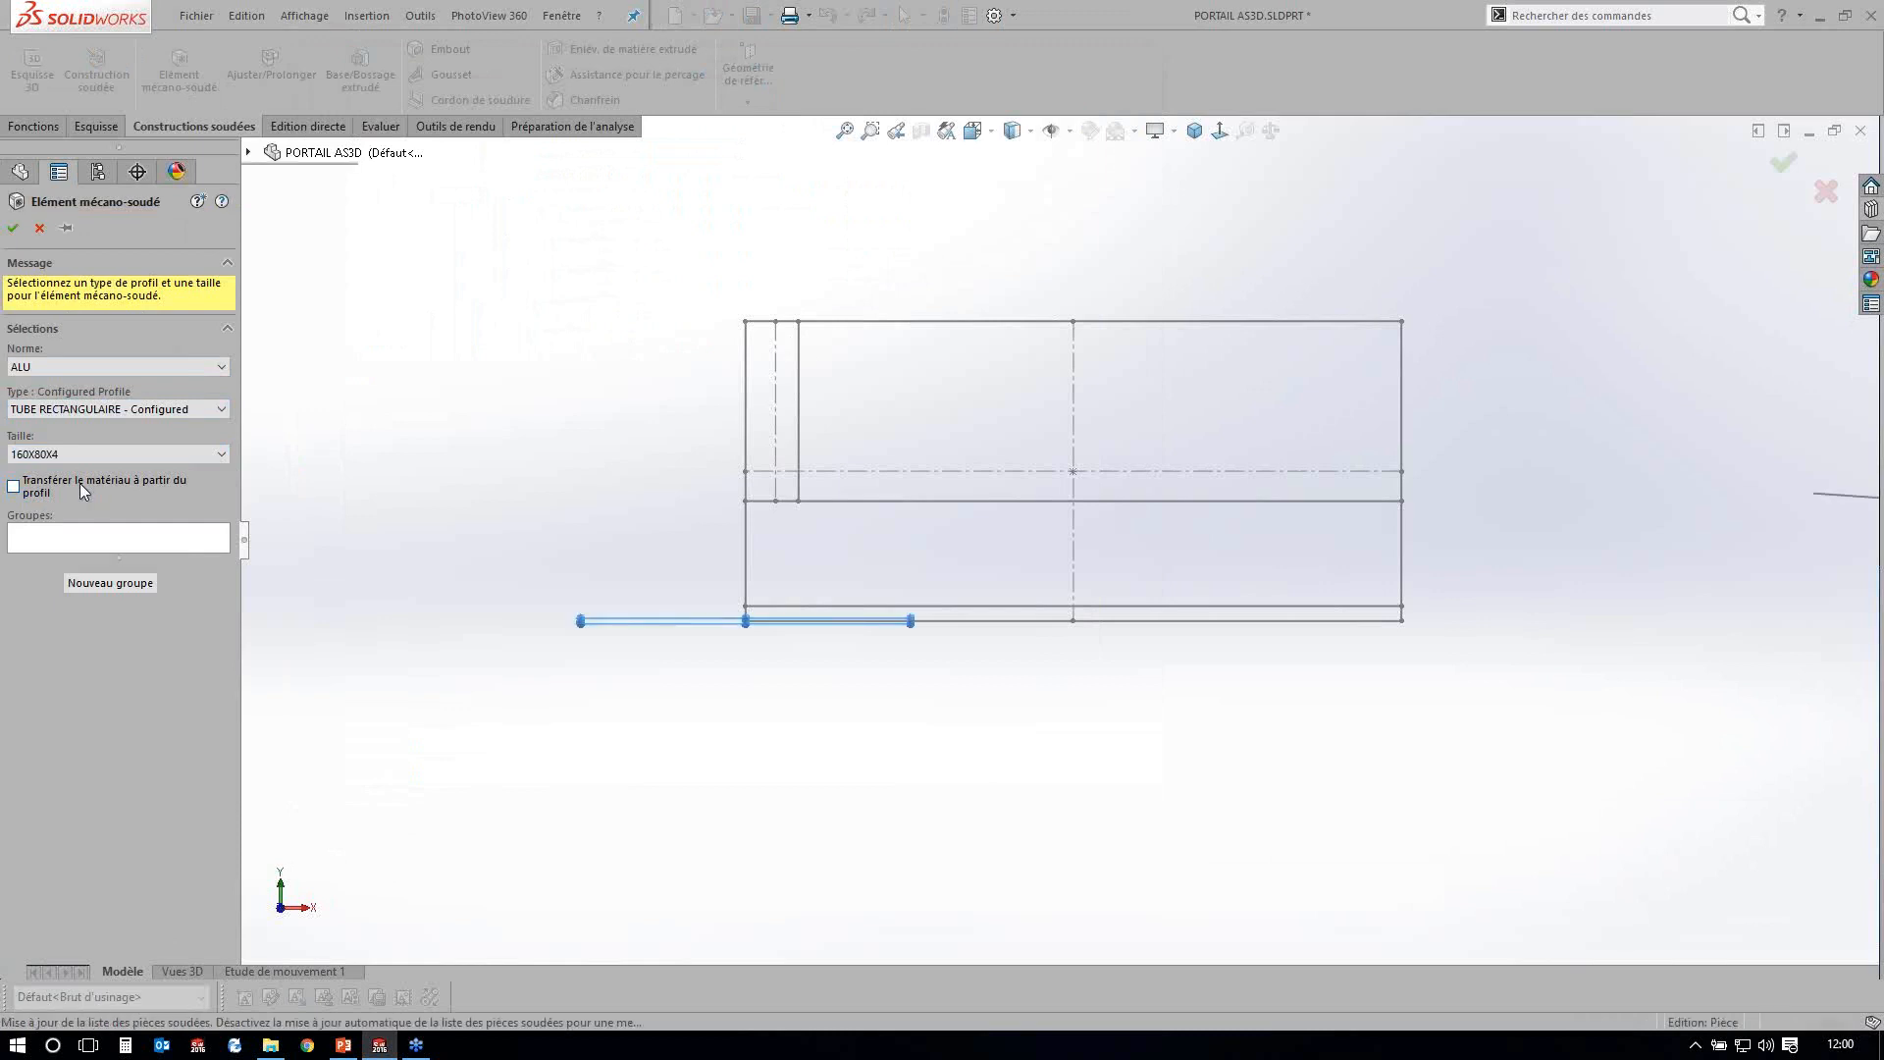
click(80, 483)
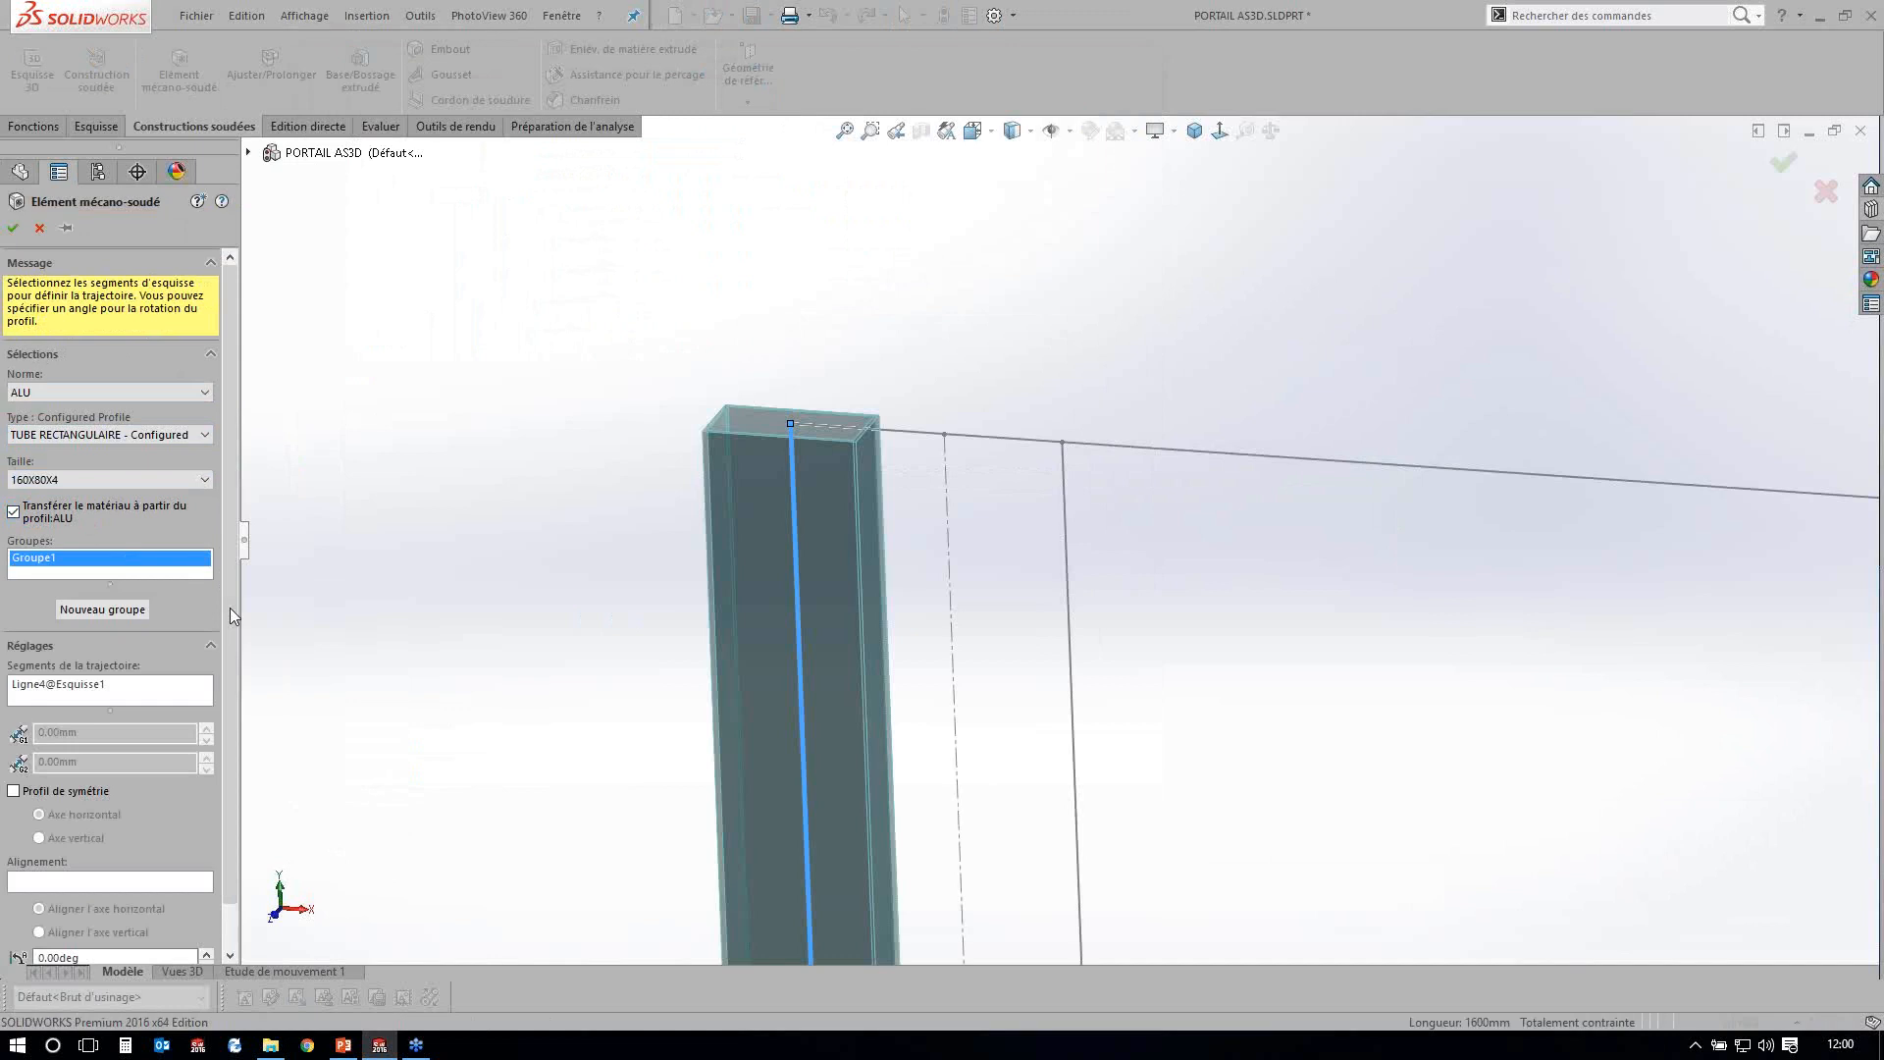
scroll(230, 609, down, 1)
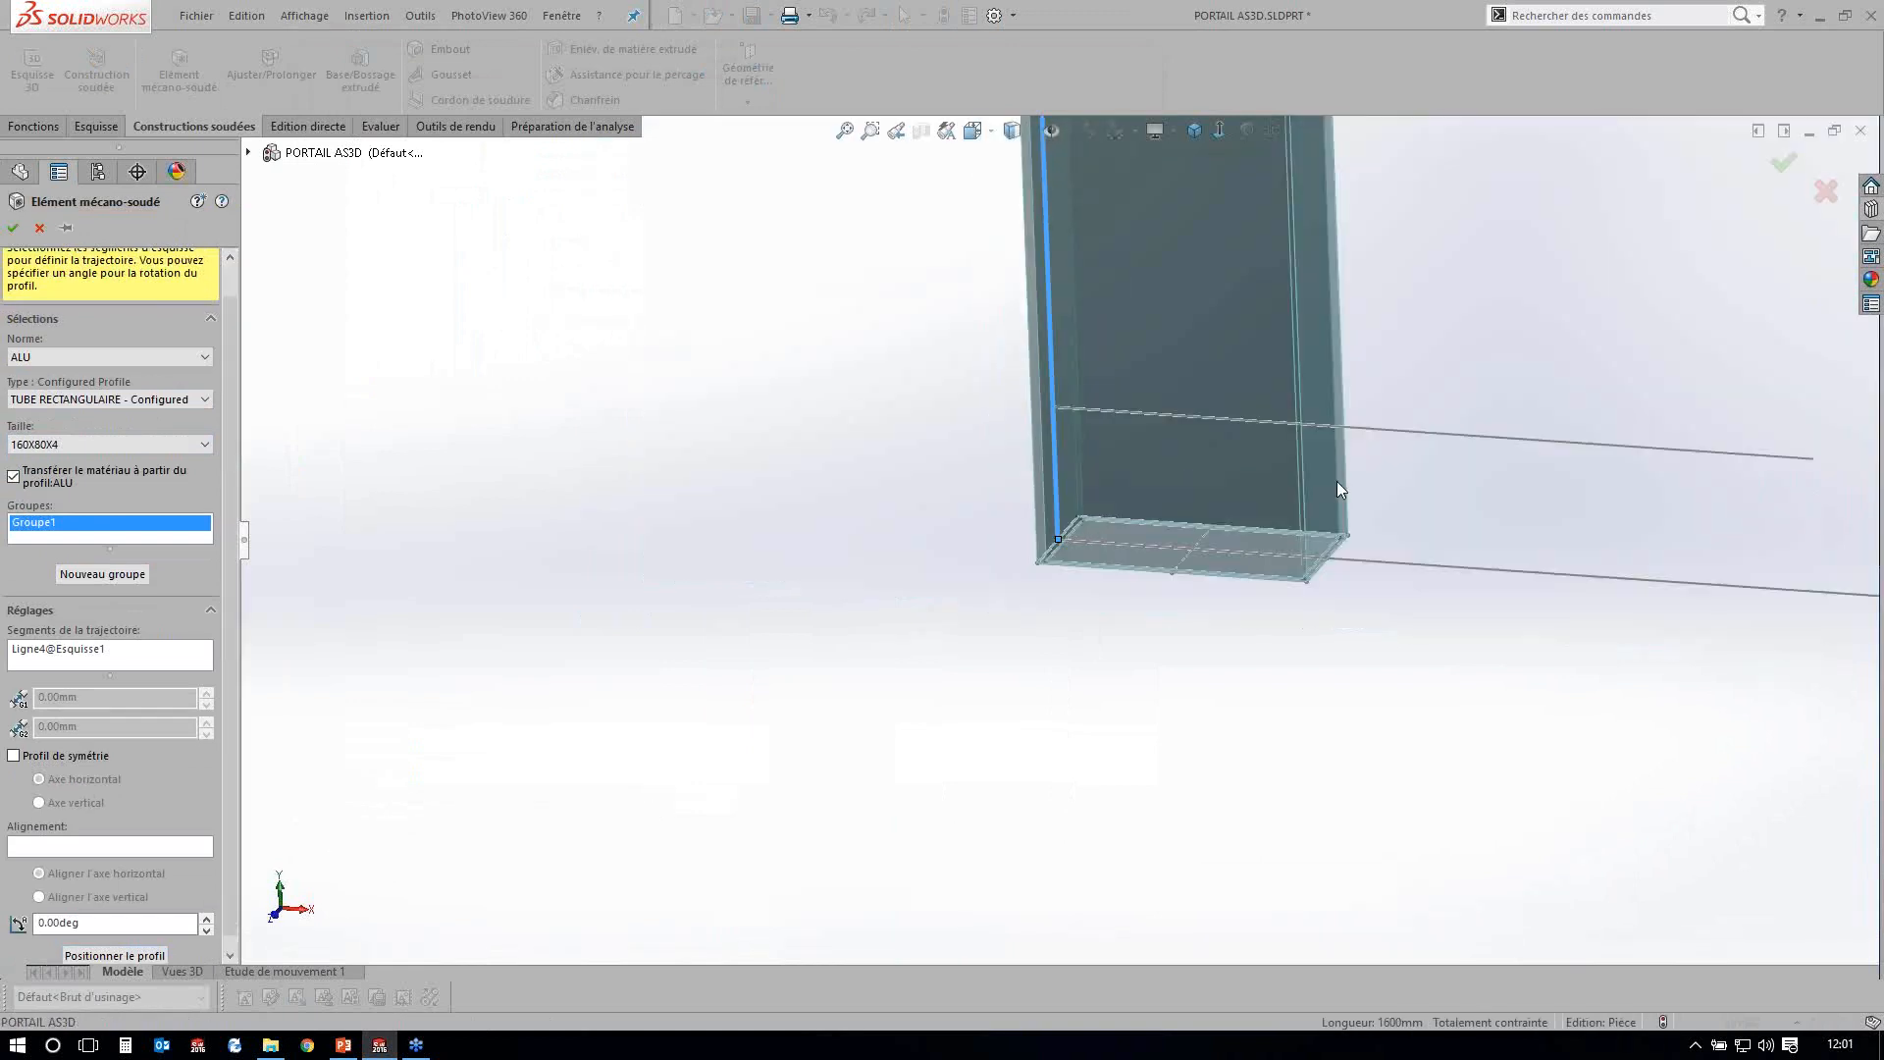
click(128, 574)
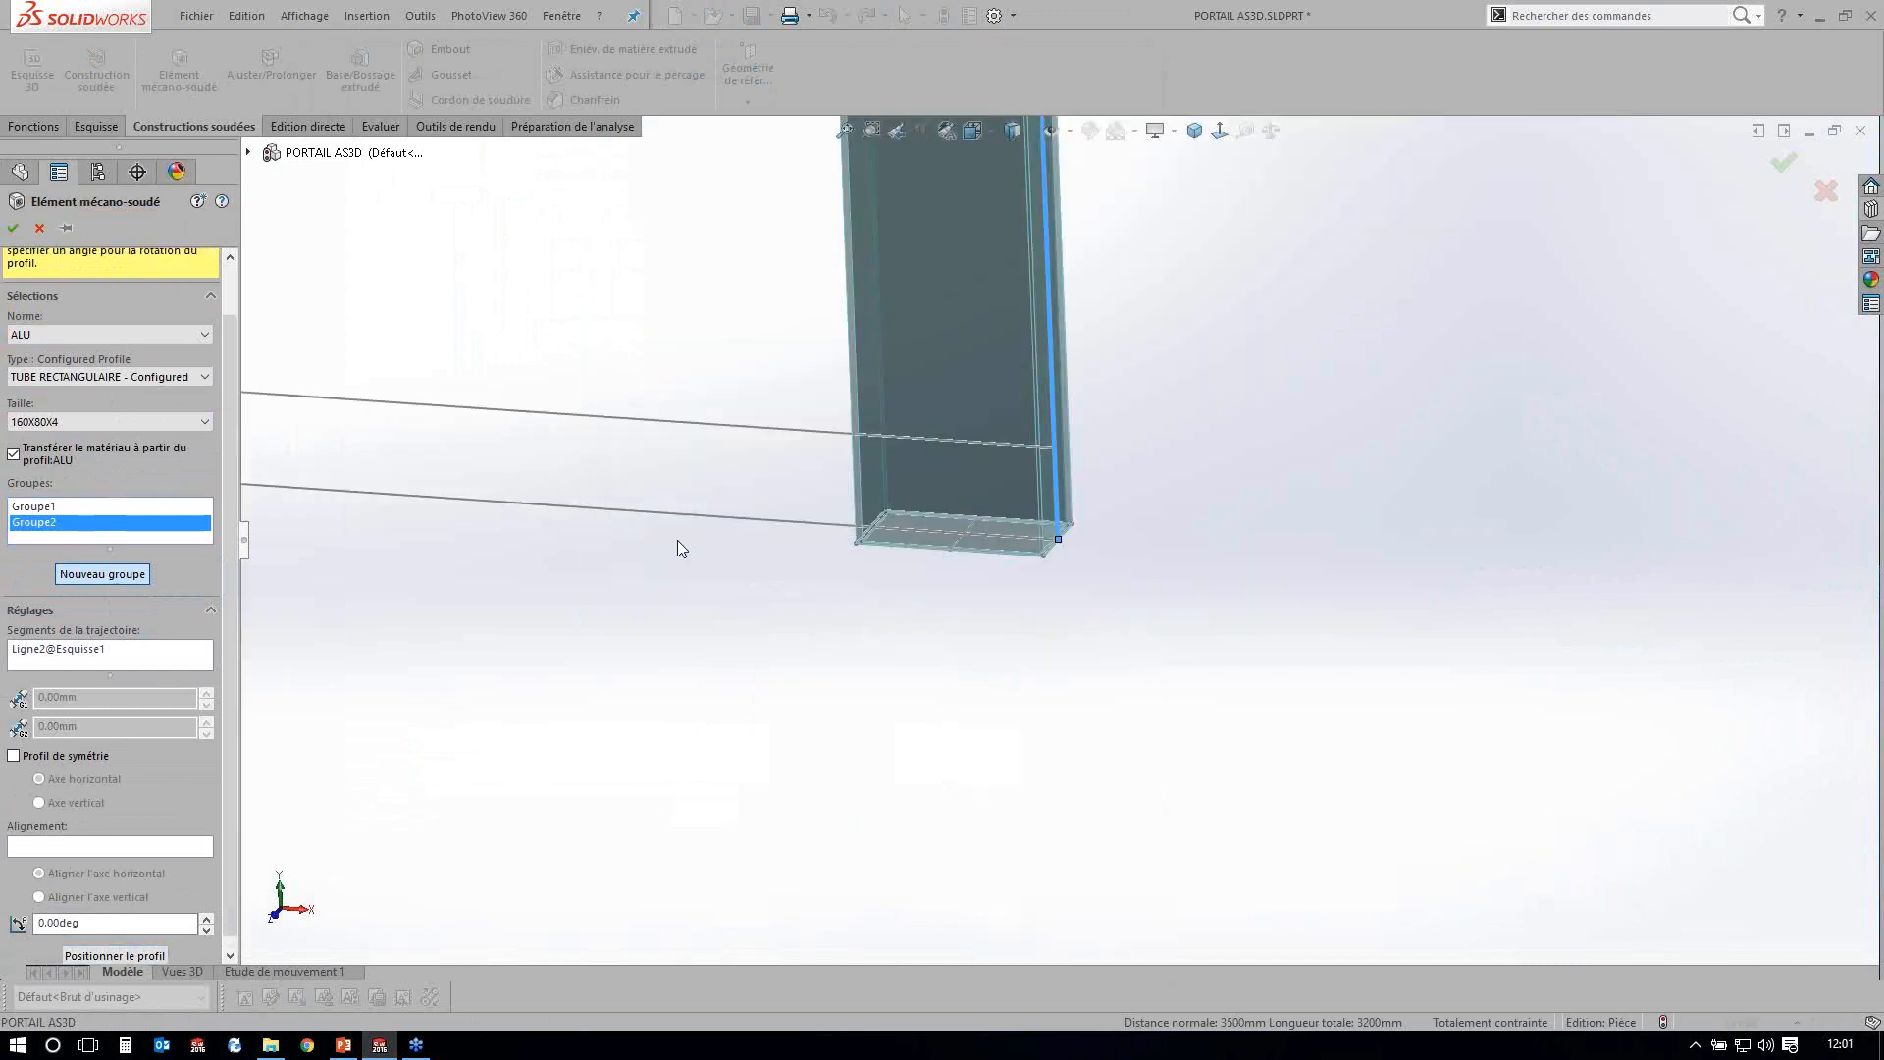
key(Return)
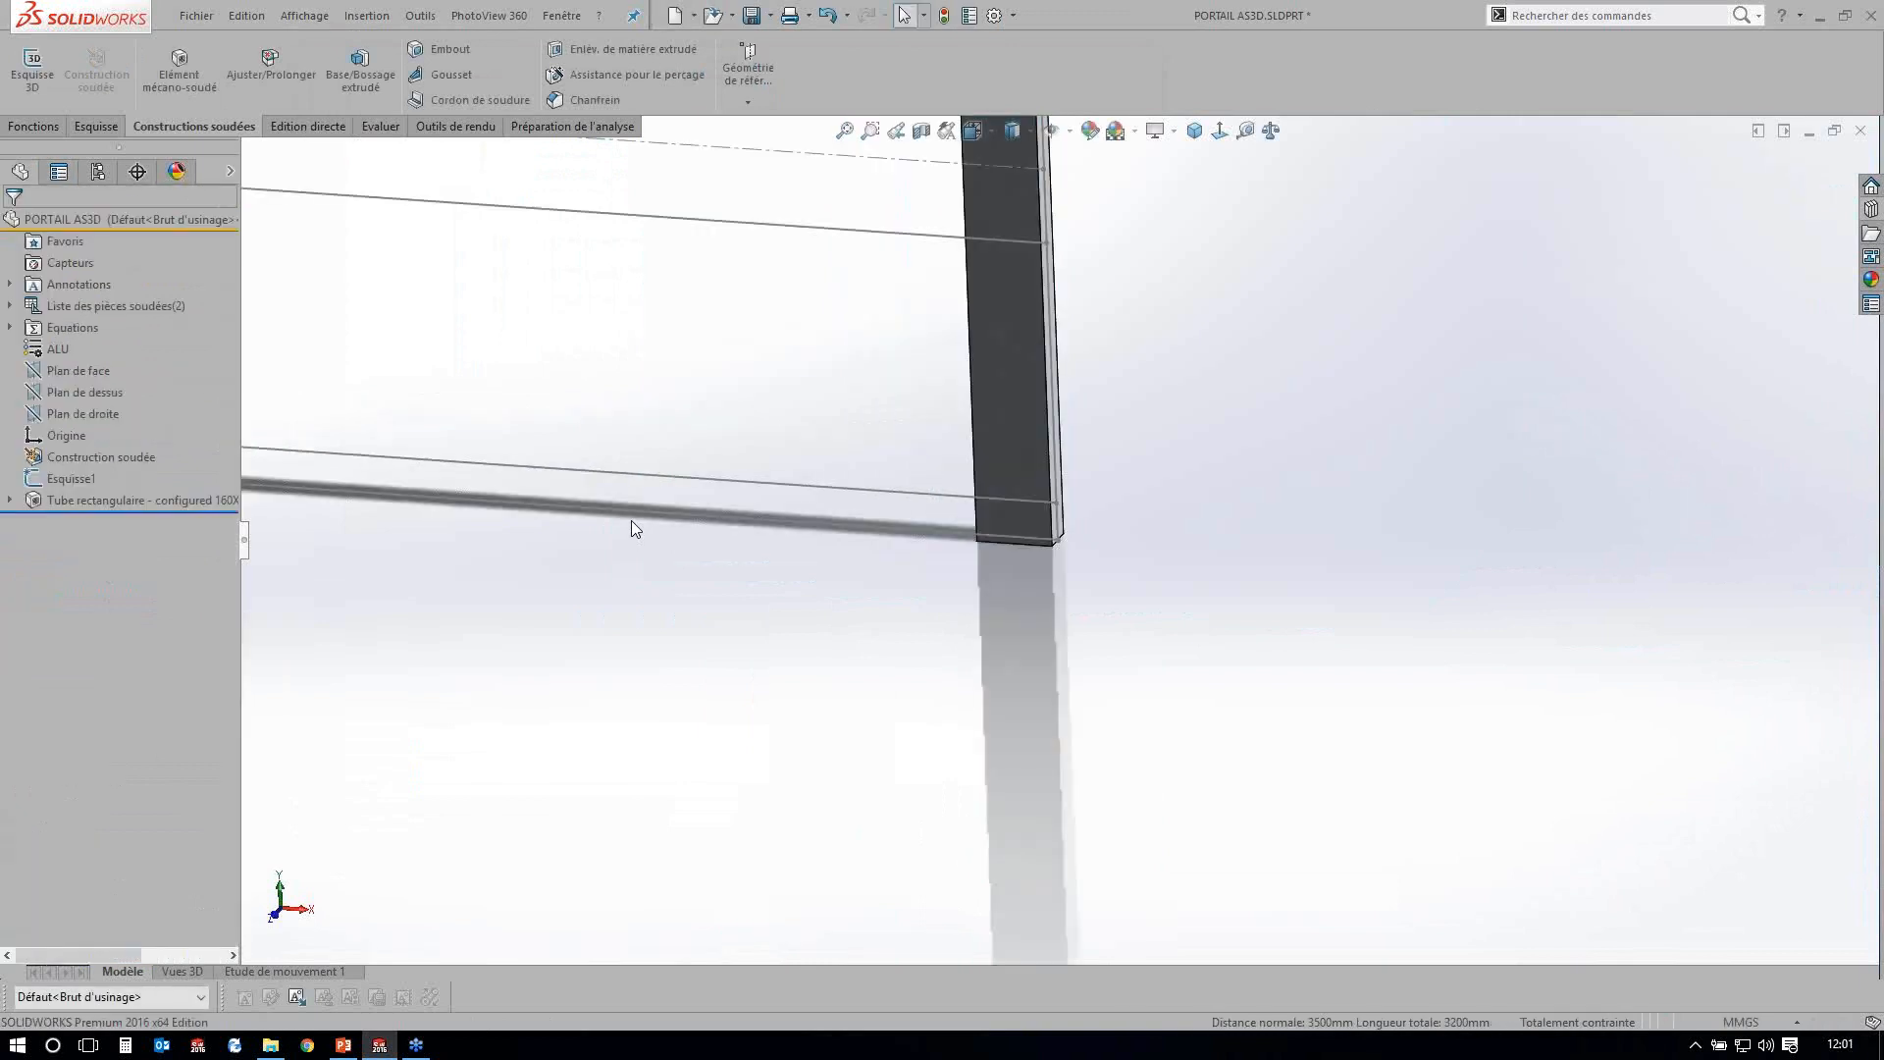
Start an ALU TUBE CARRE 080X80X4 structural member on the lowest horizontal sketch line, locating the profile by its bottom midpoint so it sits above the line.
scroll(631, 520, up, 5)
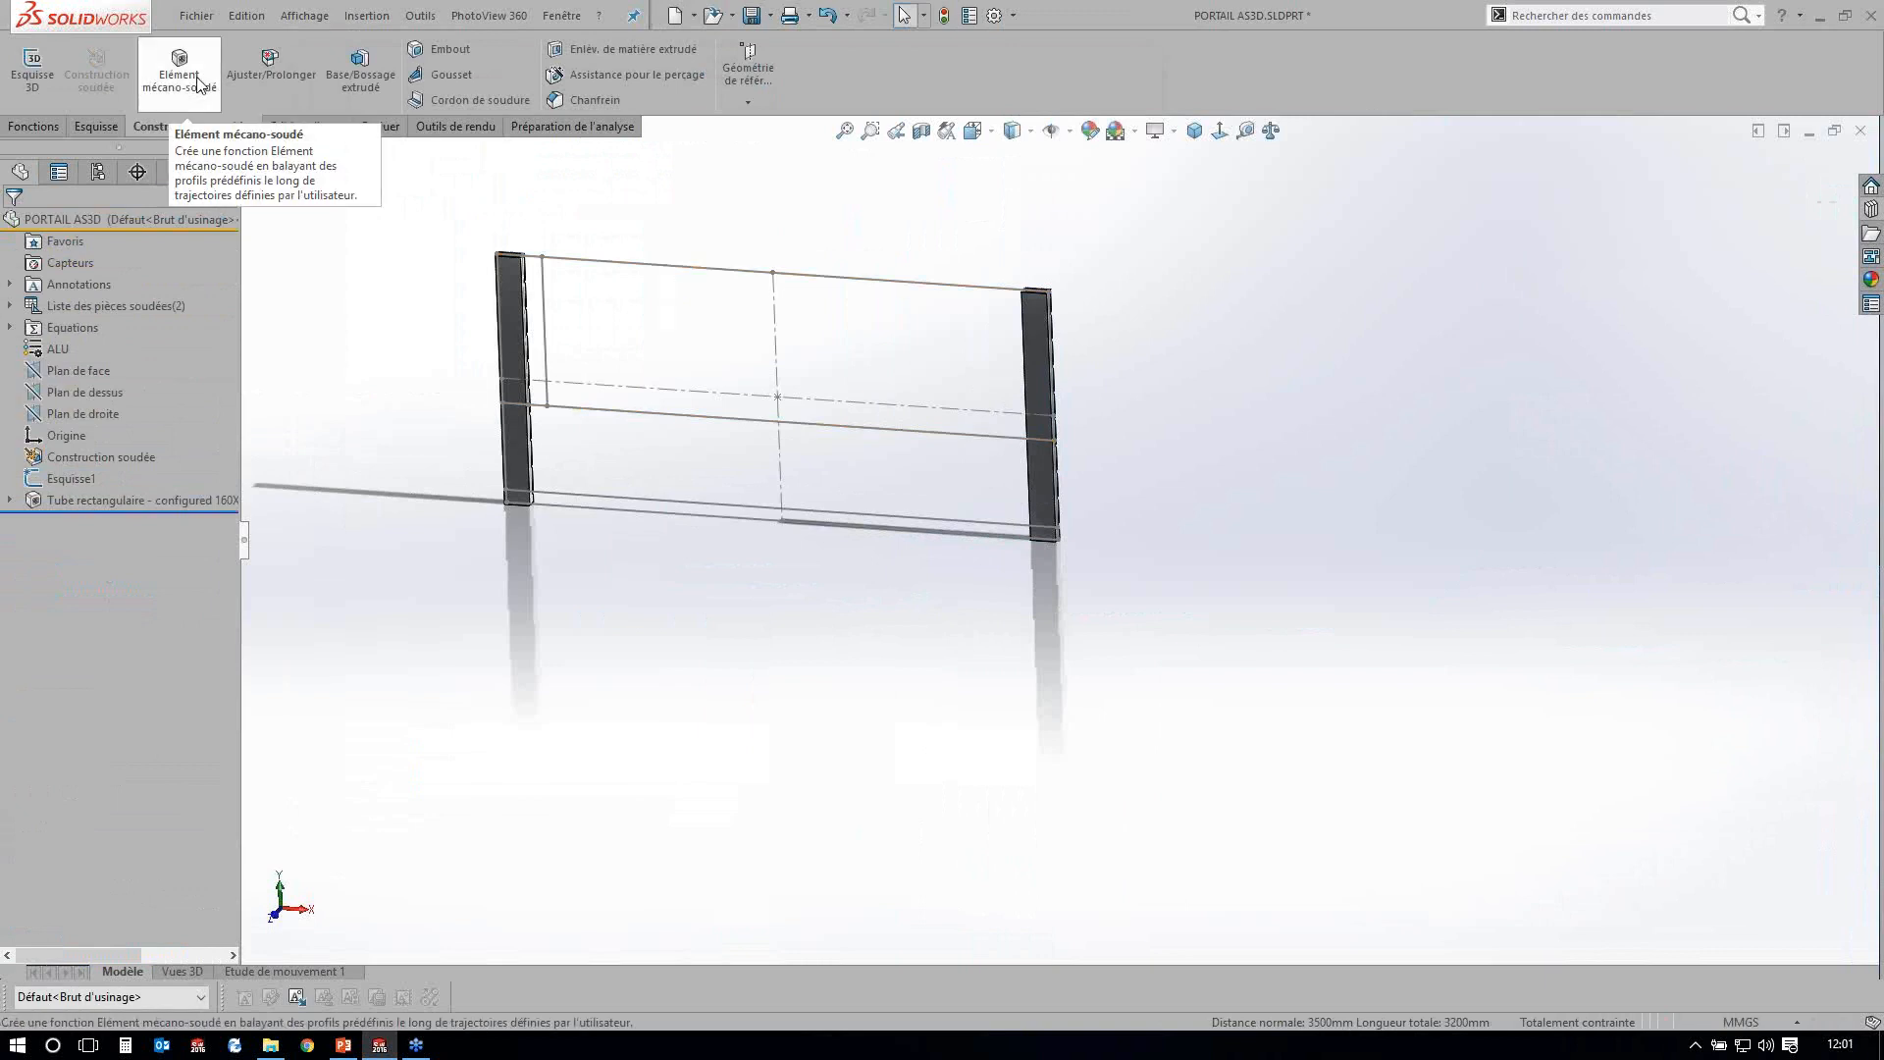
click(199, 82)
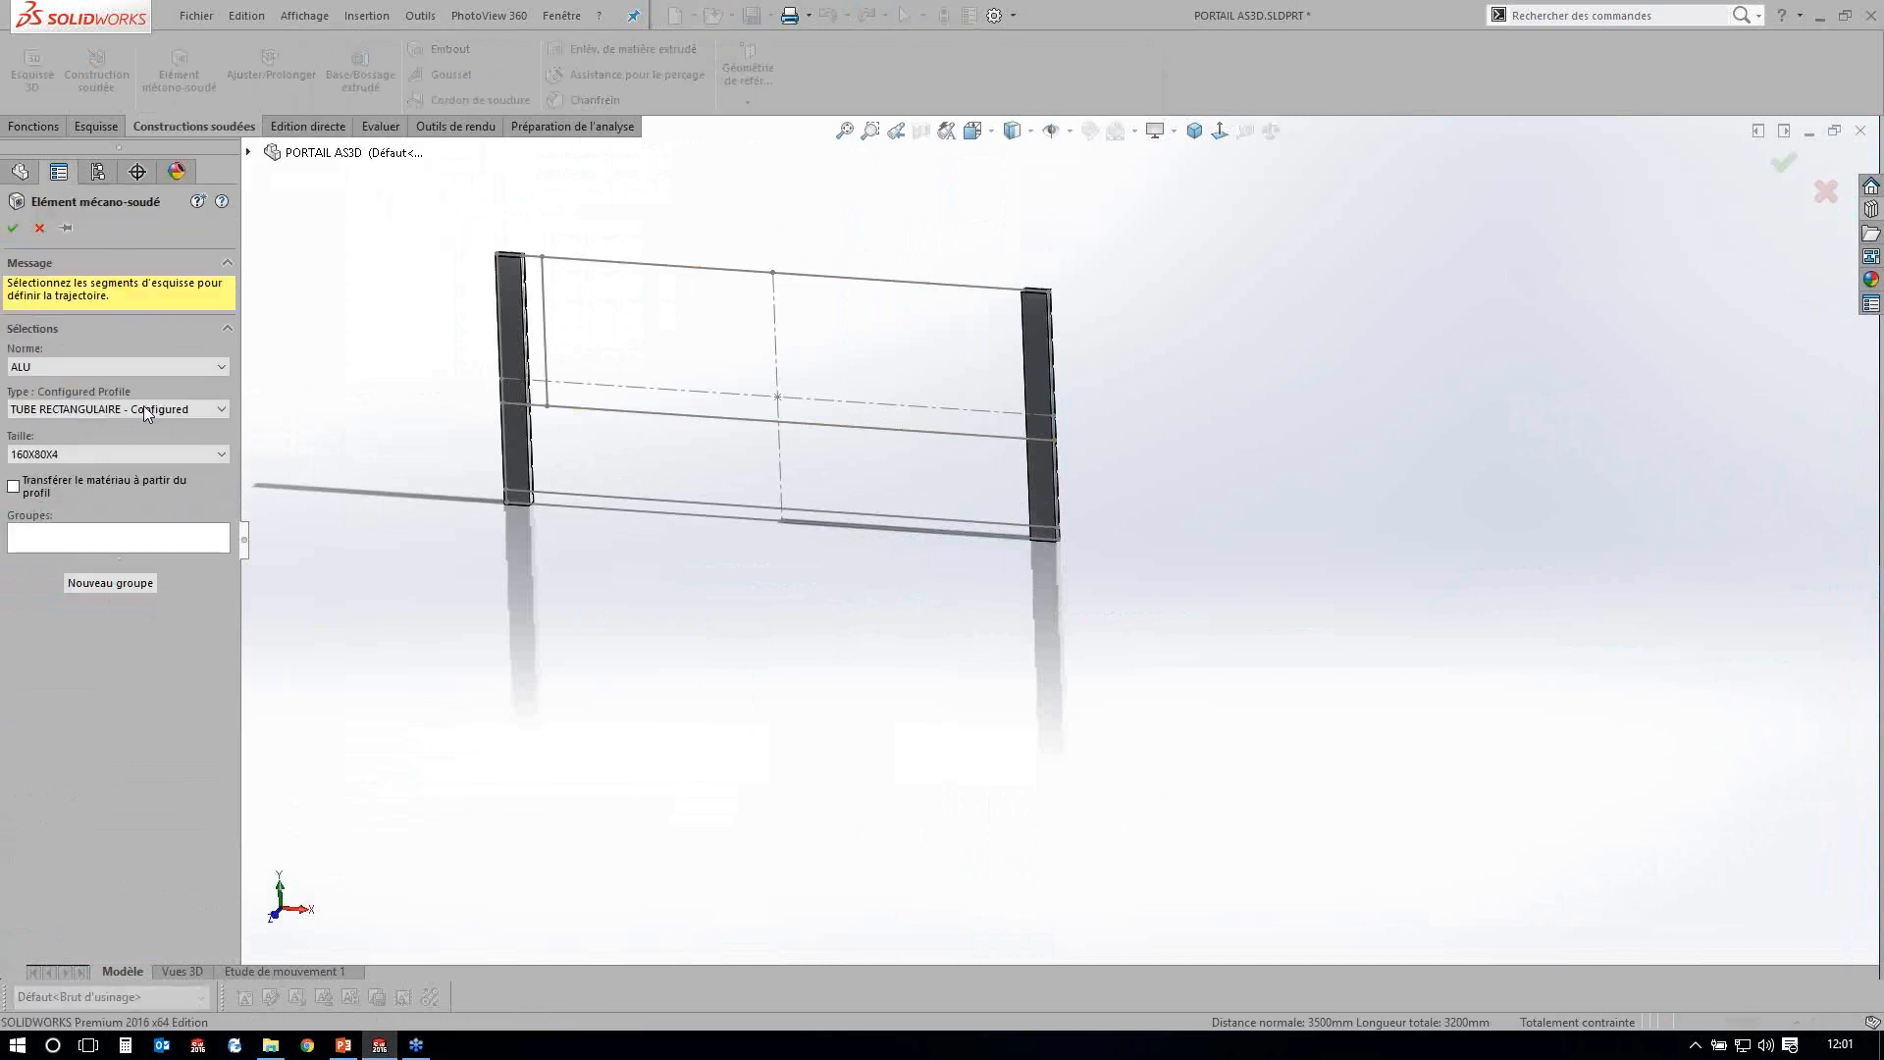
click(143, 408)
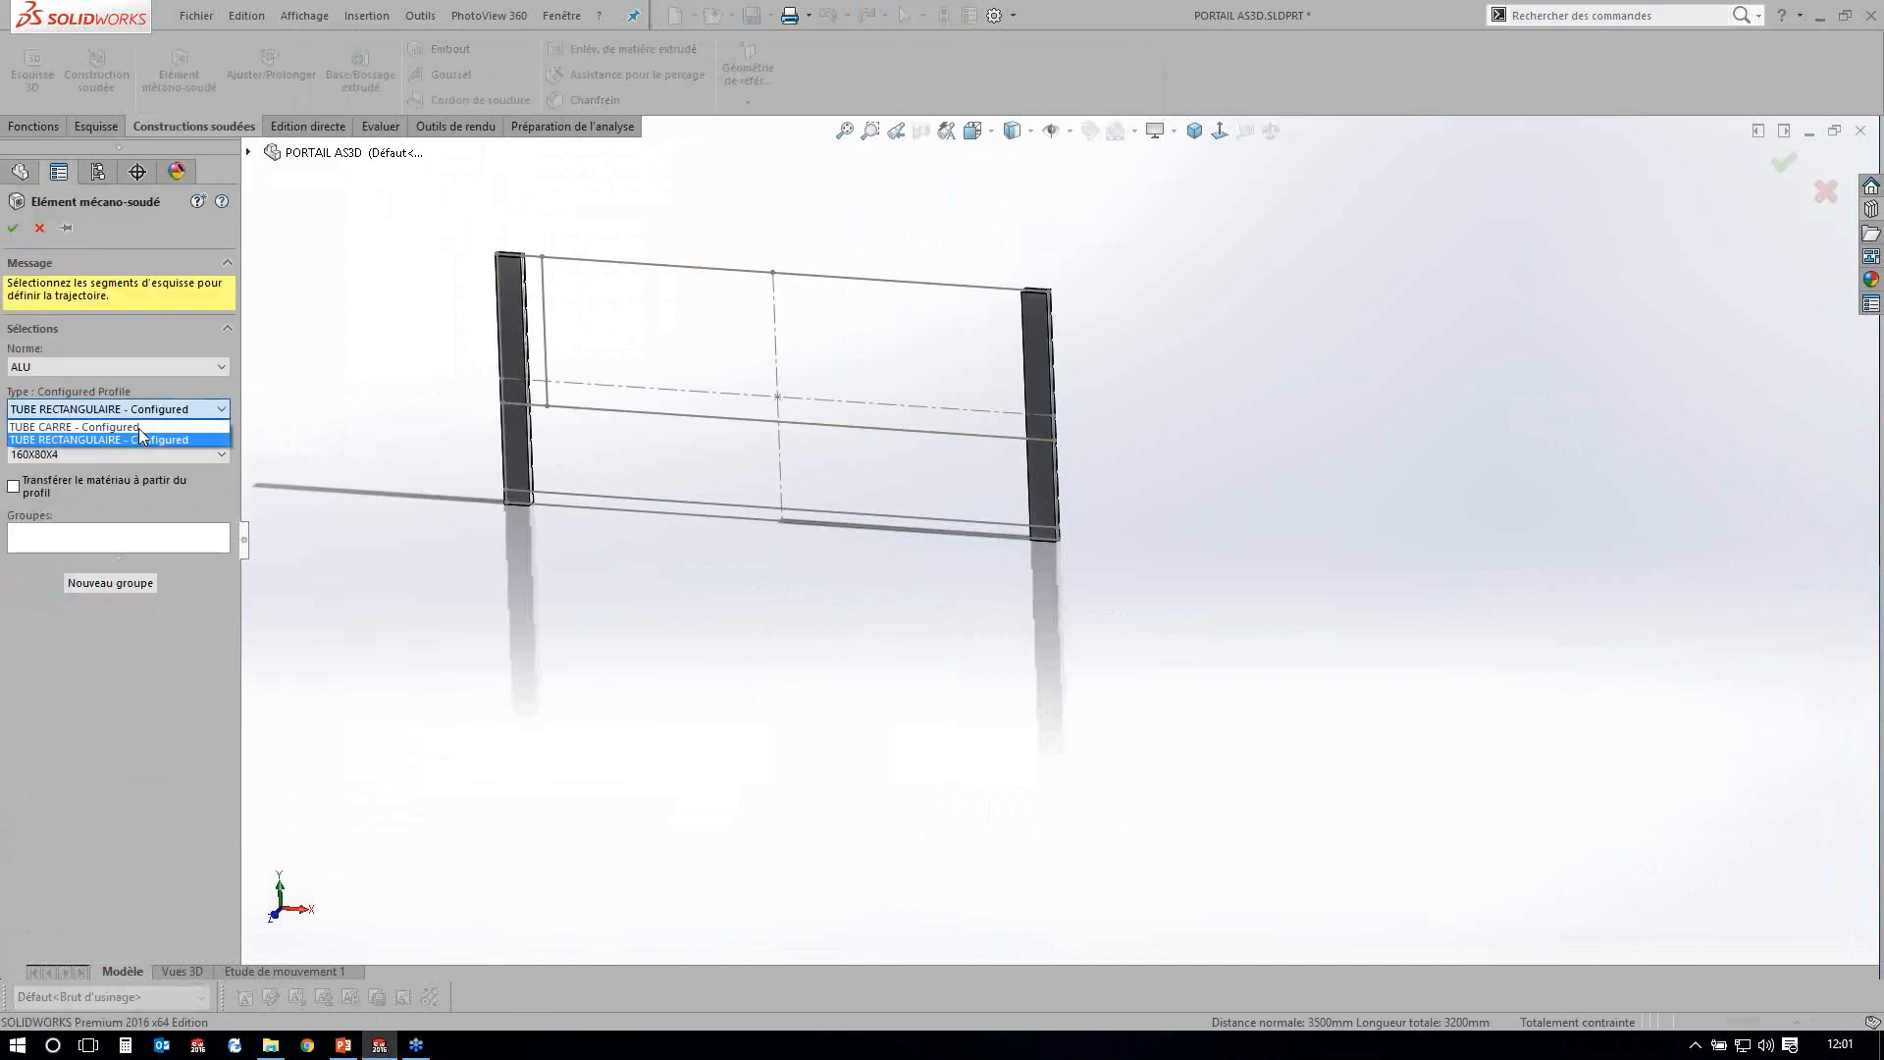
click(138, 428)
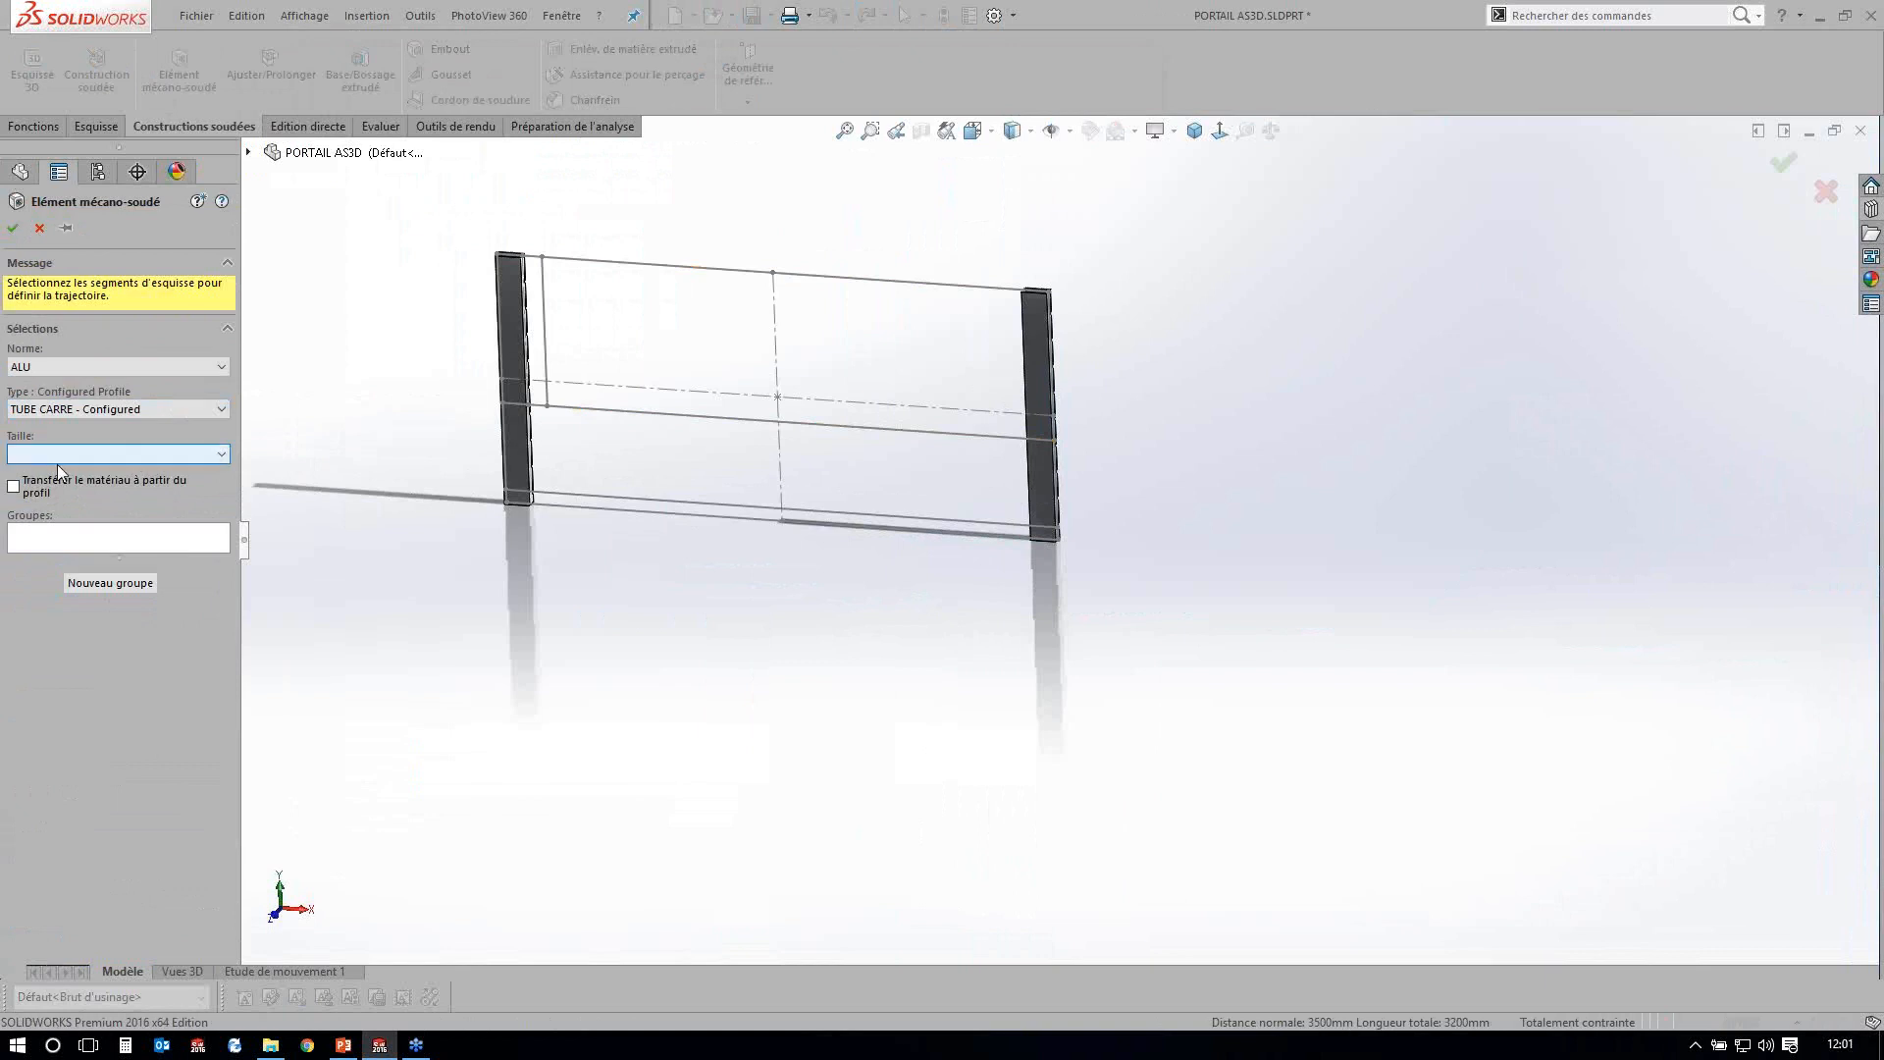
click(56, 461)
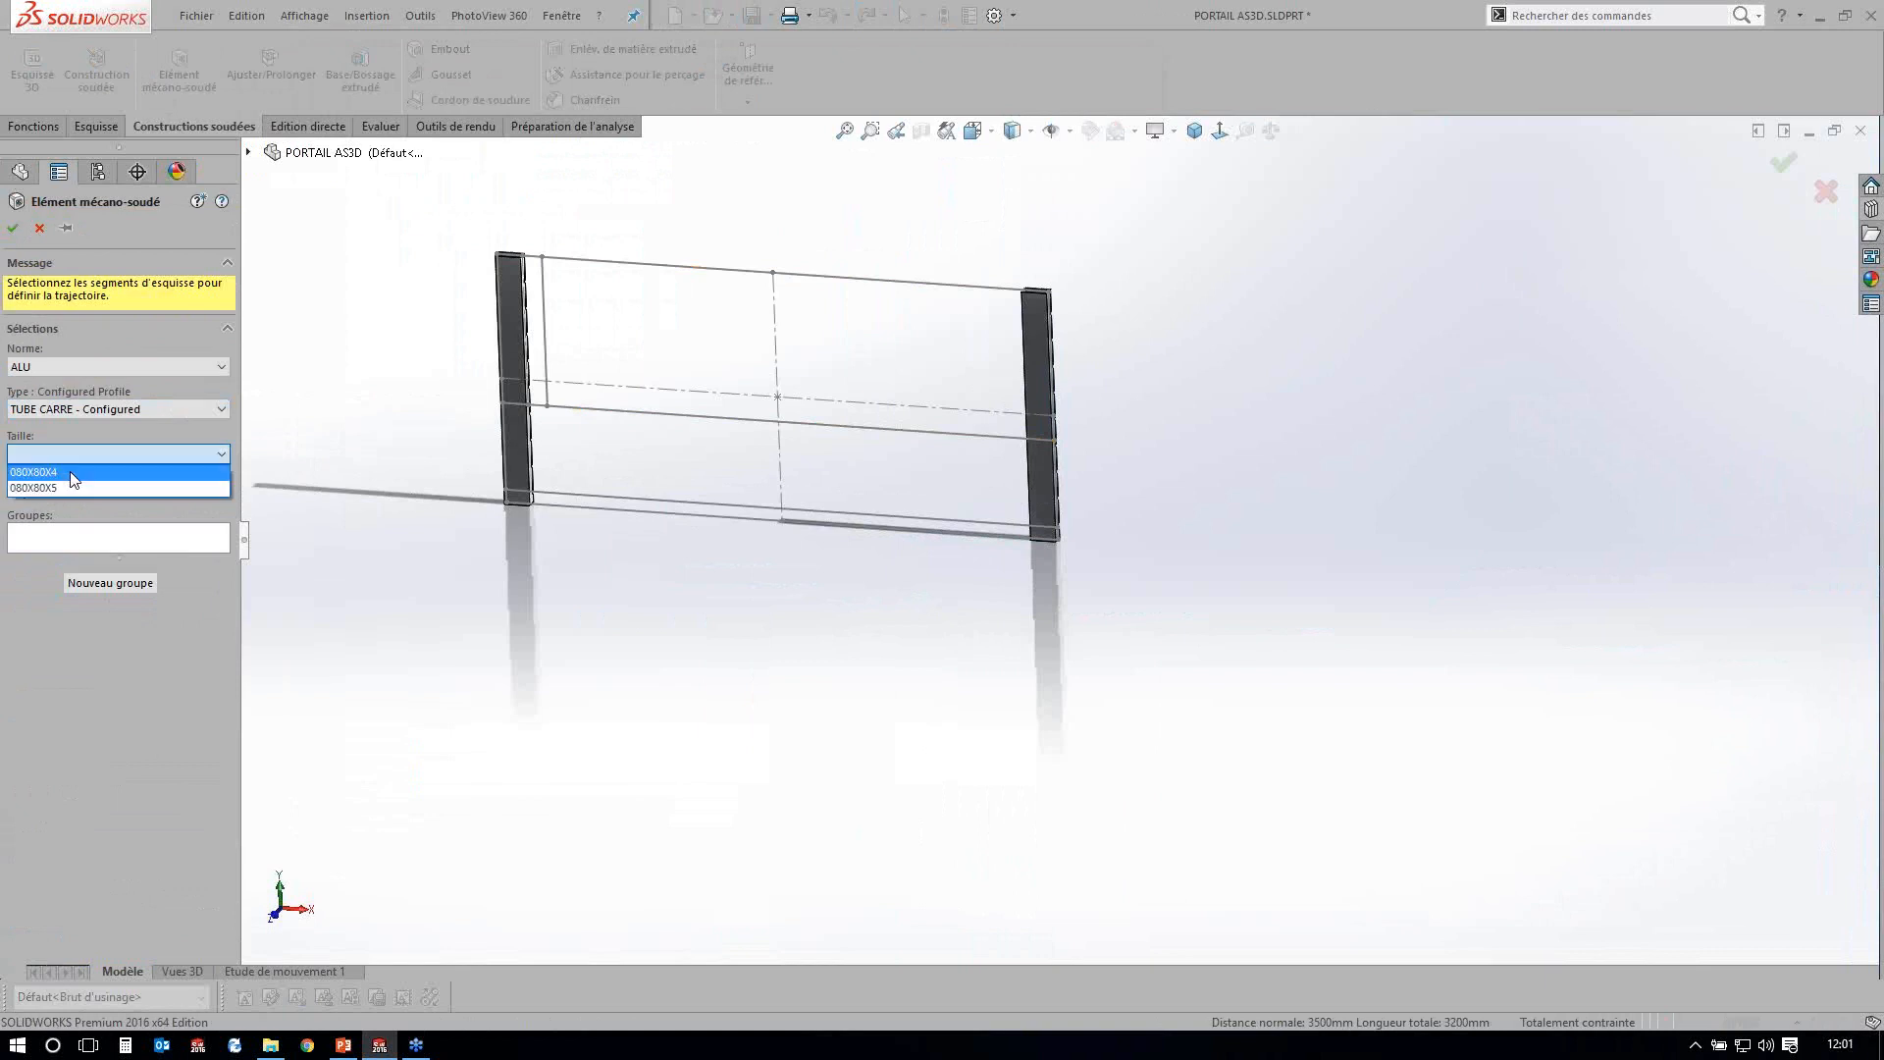
click(73, 475)
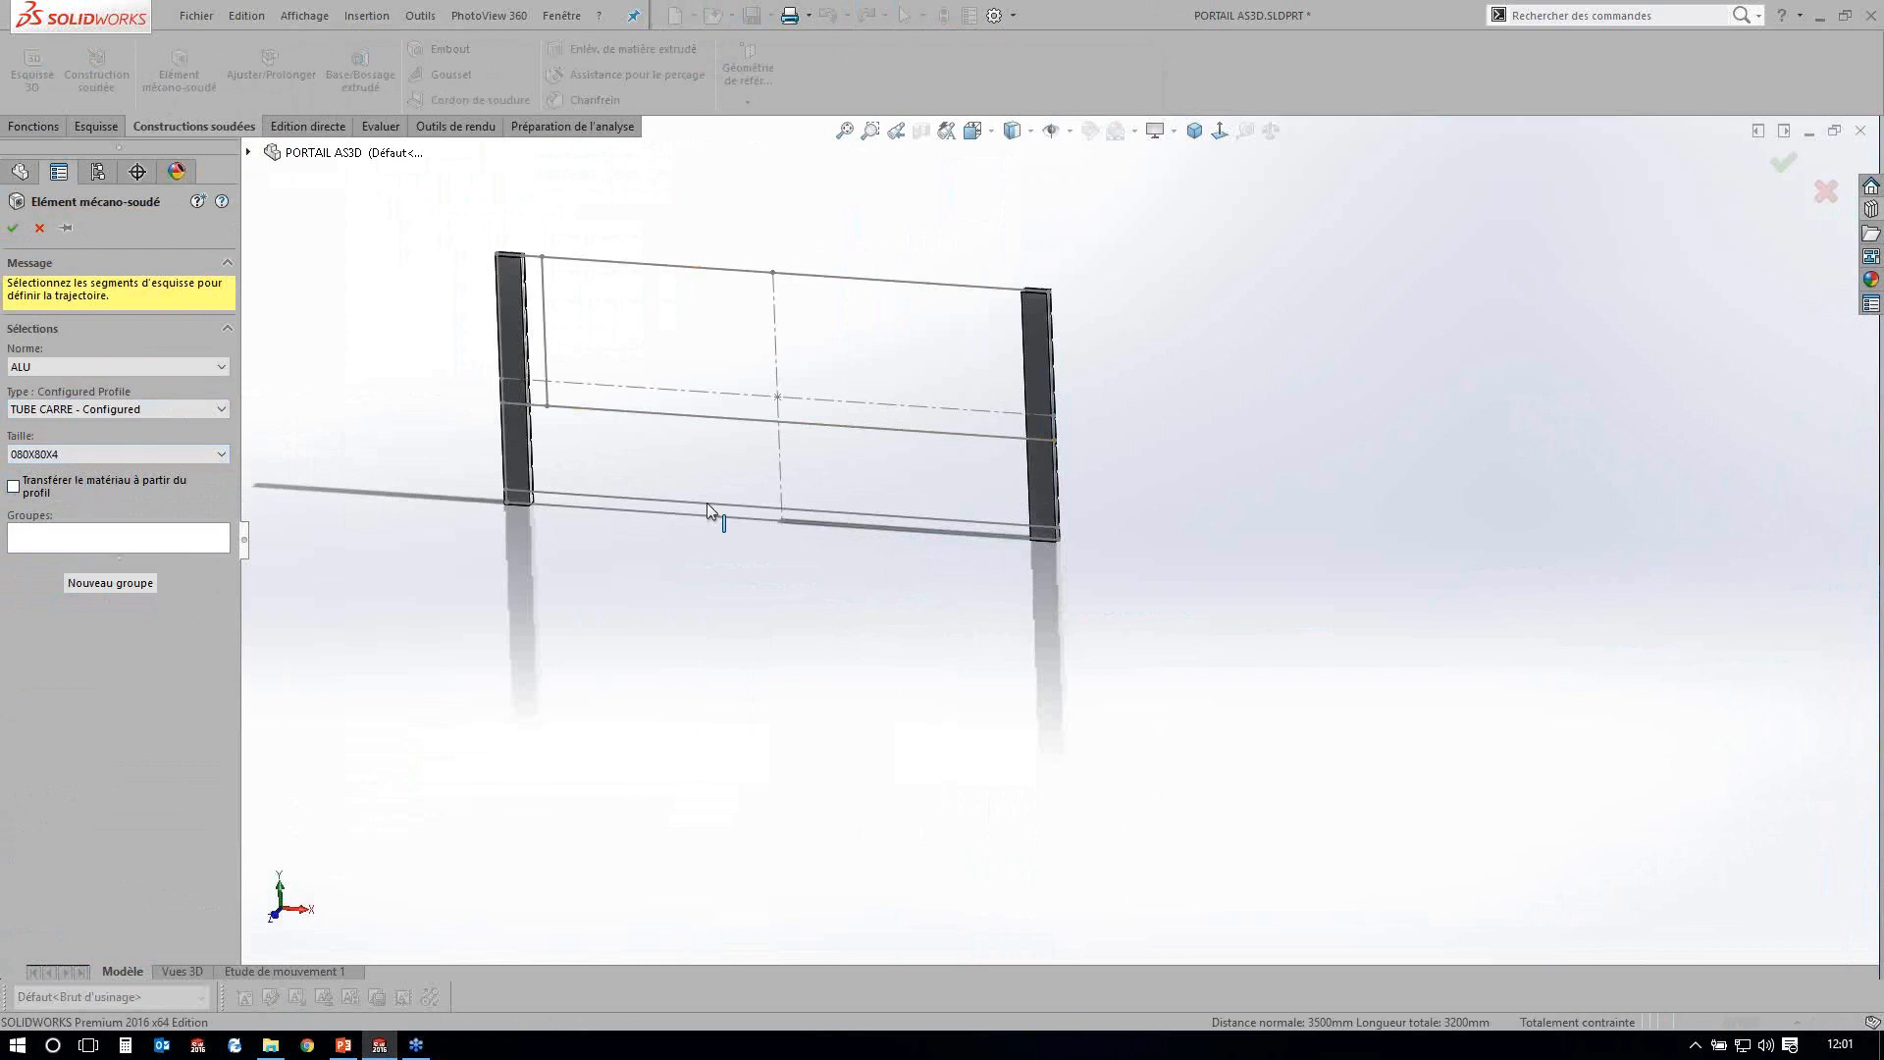
scroll(707, 503, down, 3)
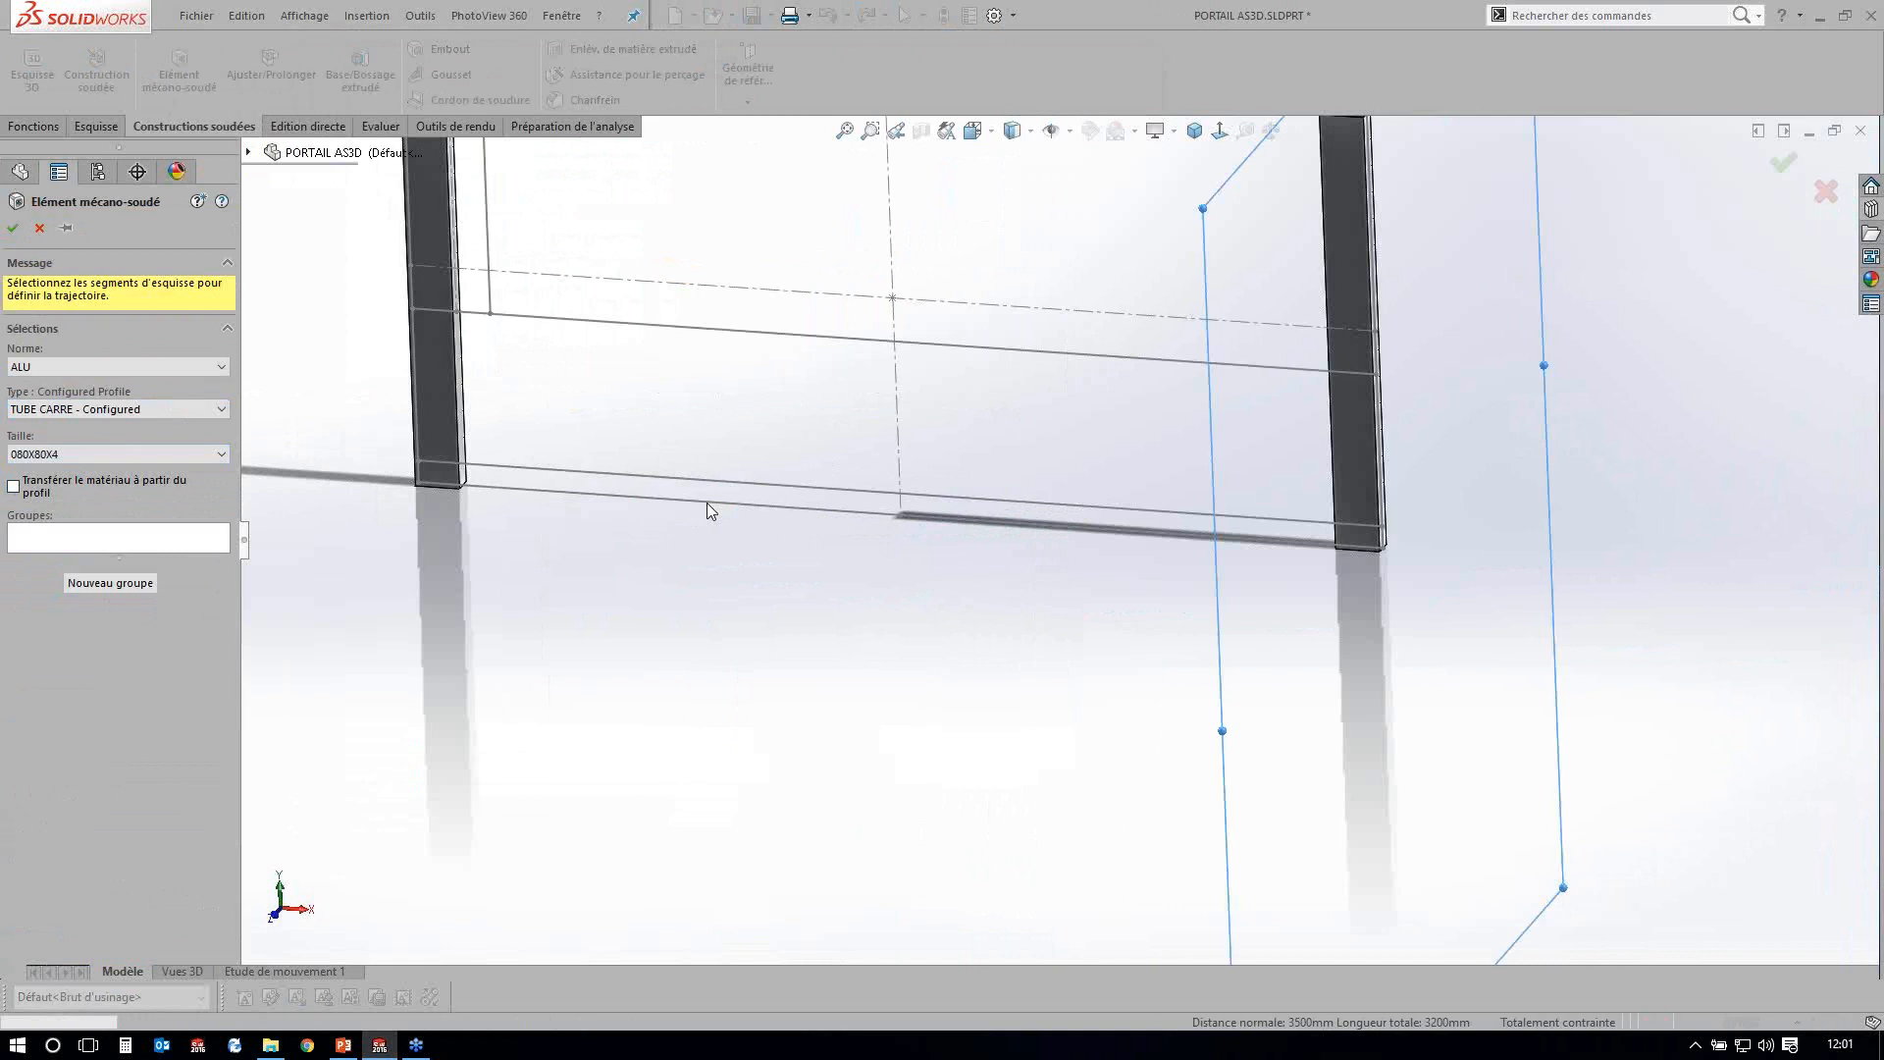
click(707, 502)
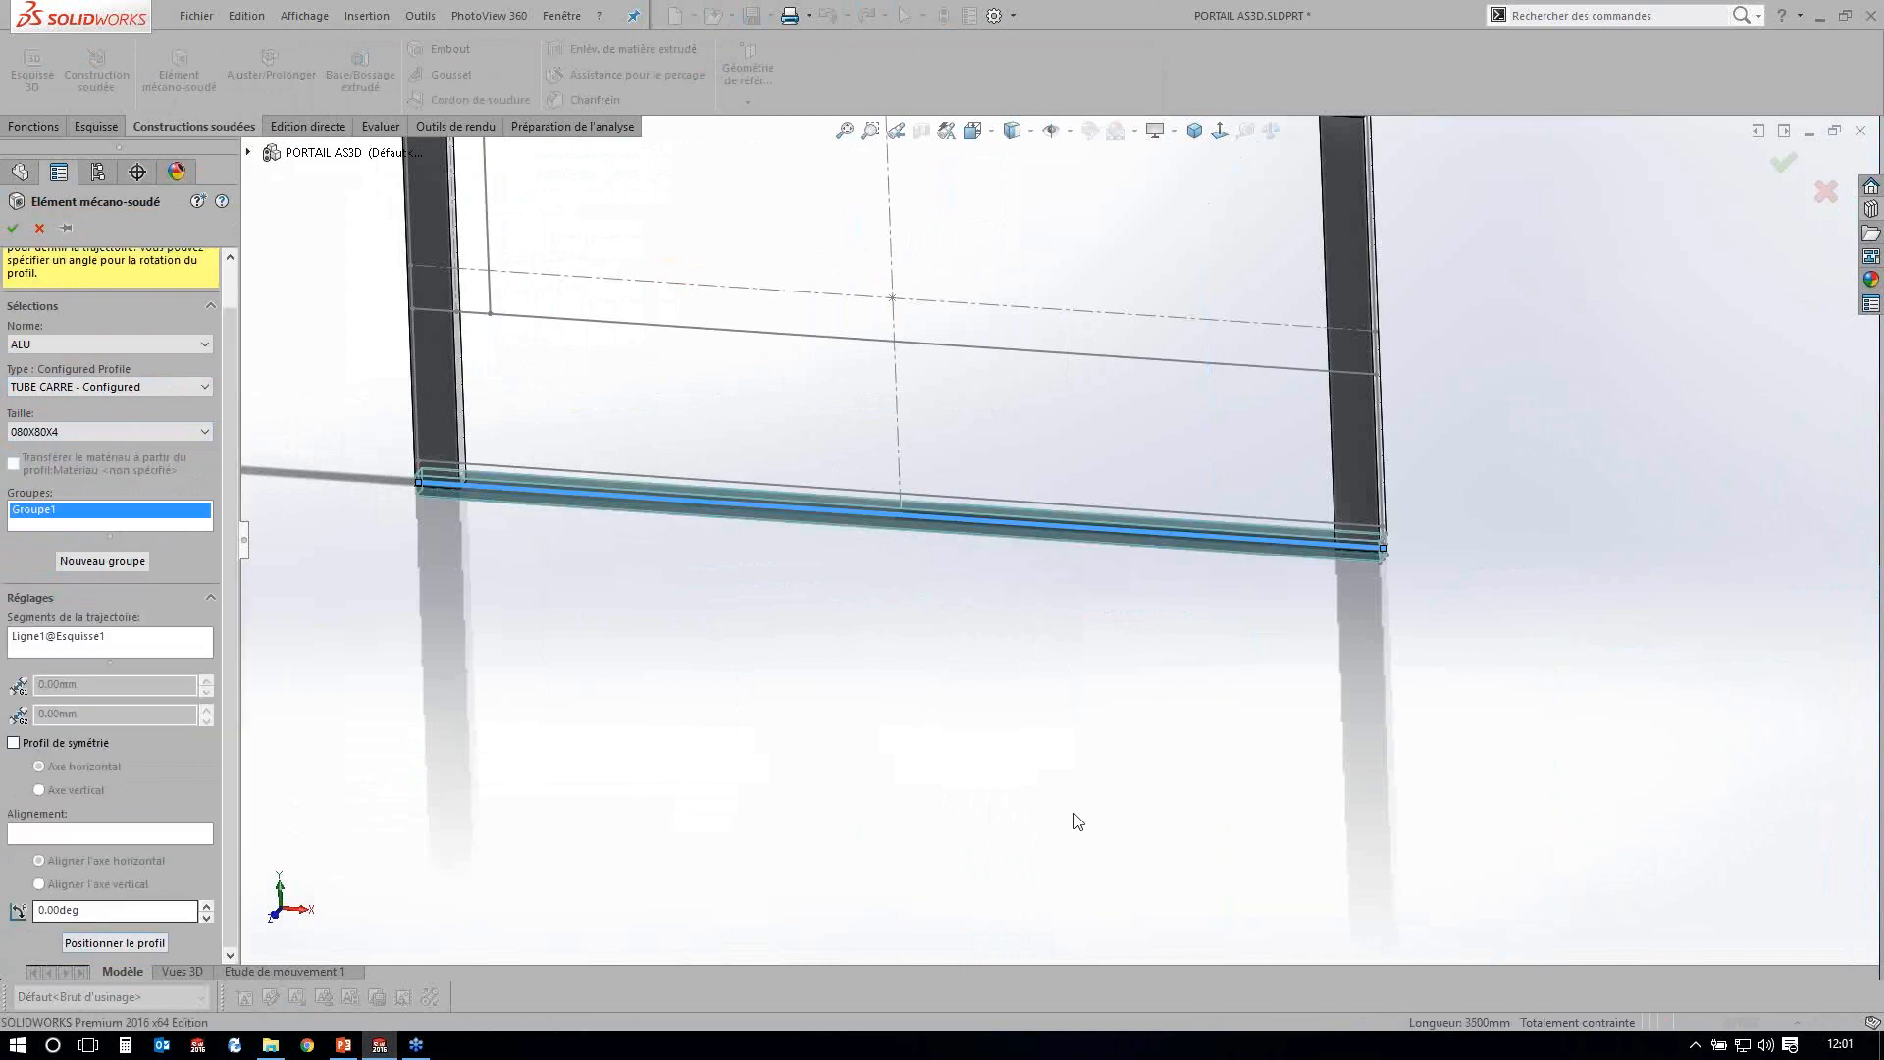
click(114, 942)
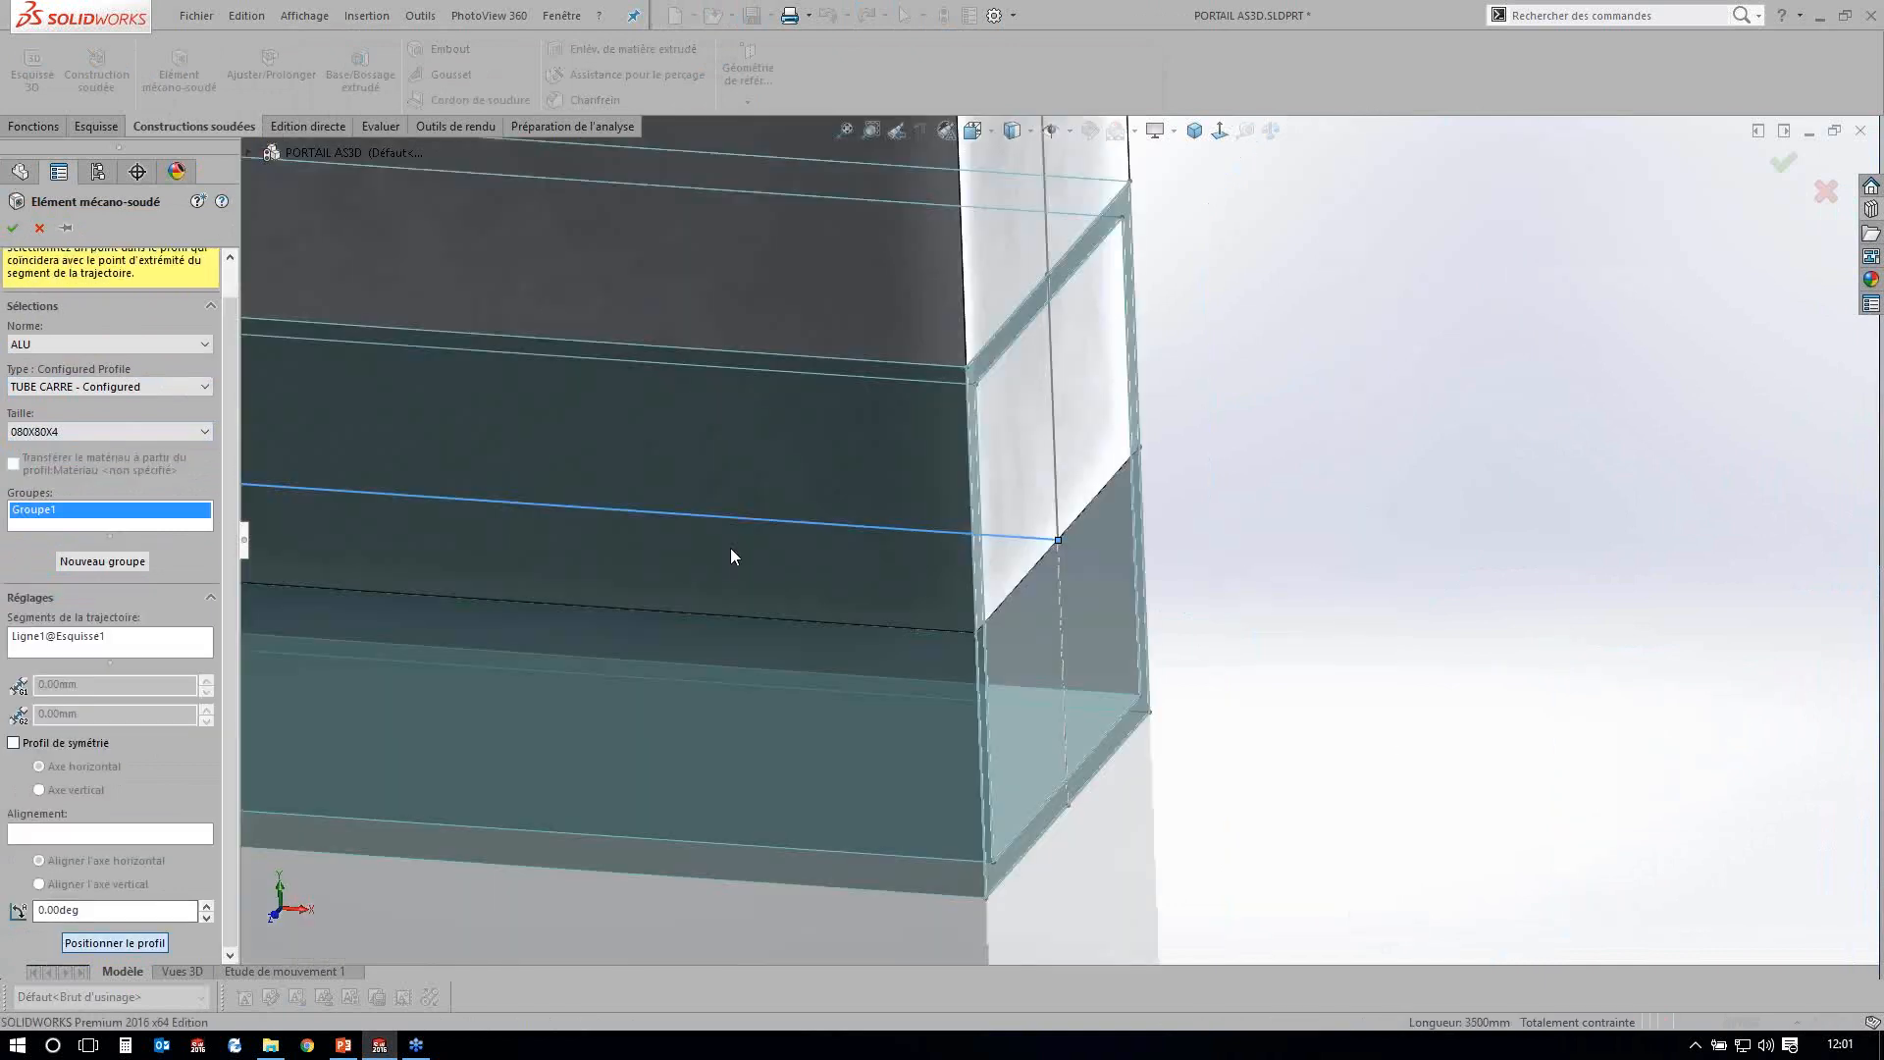
click(1067, 805)
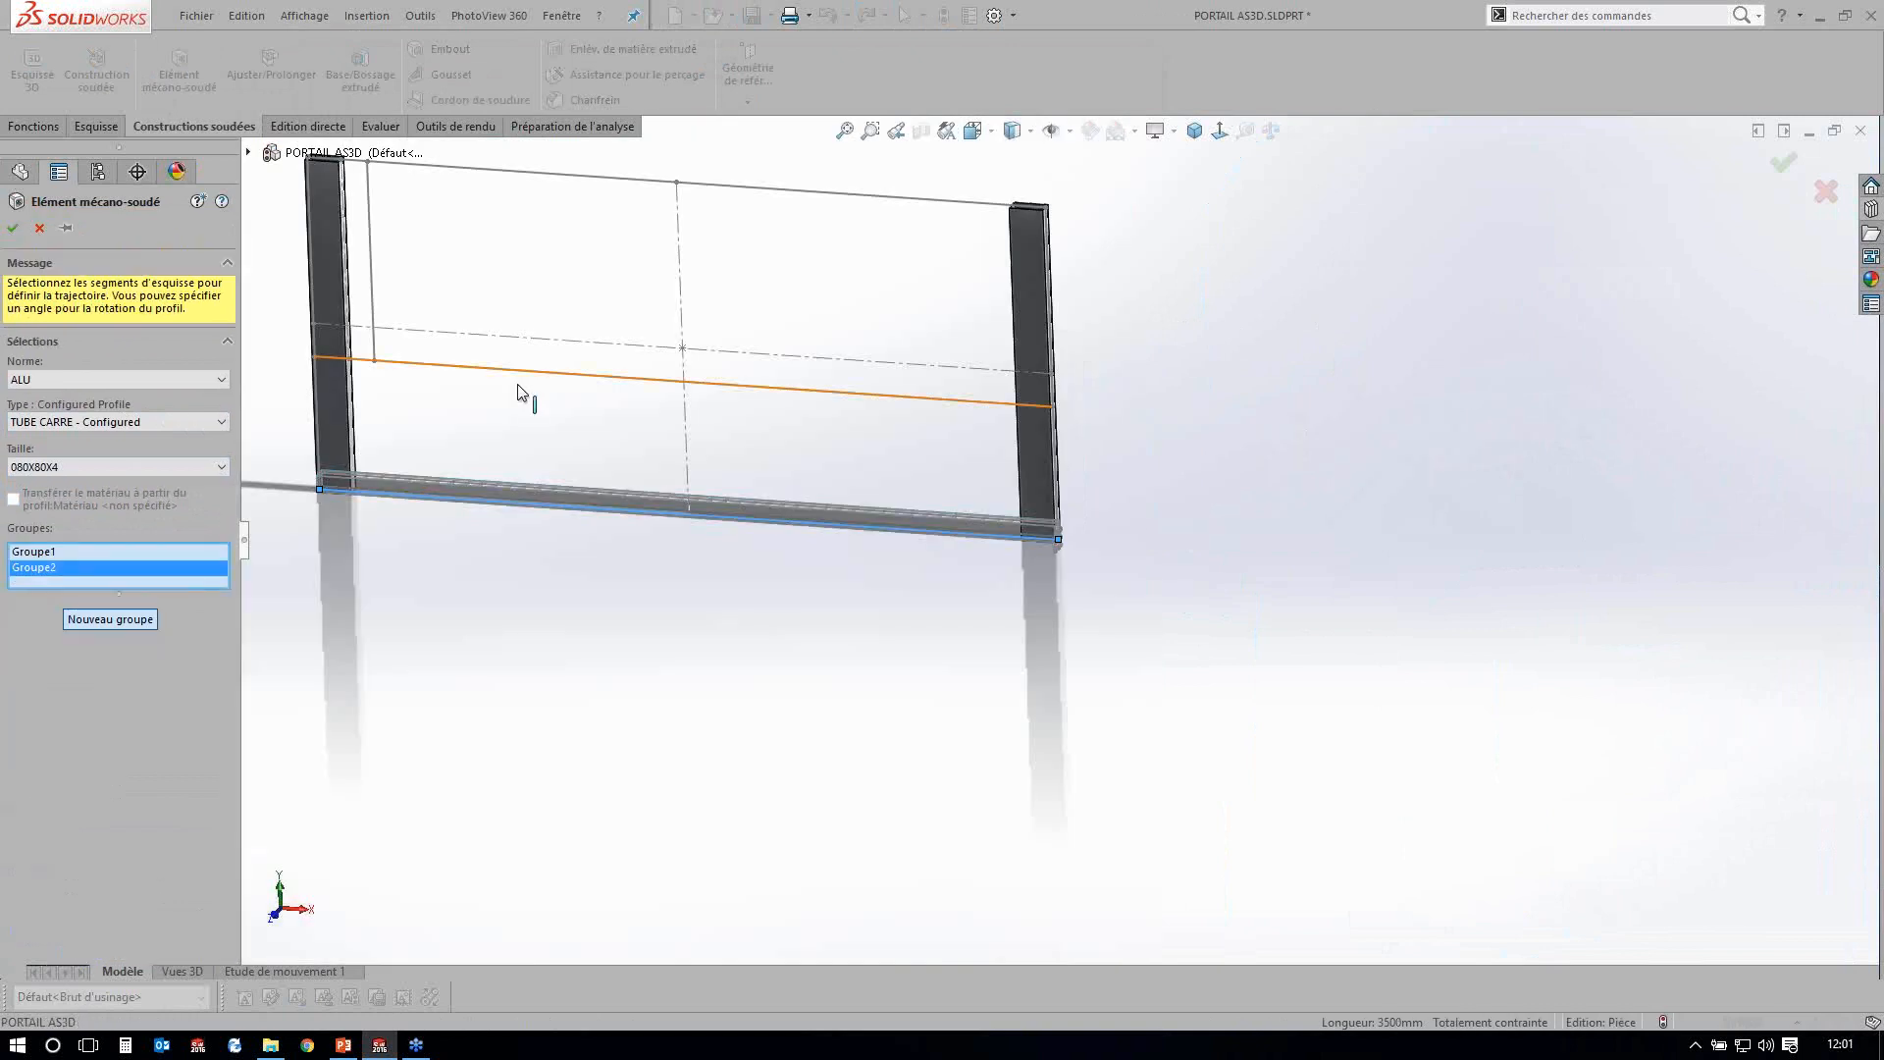
Add a second group containing the middle and upper horizontal sketch lines, locating the profile by its top midpoint so the tubes lie below the lines.
click(521, 391)
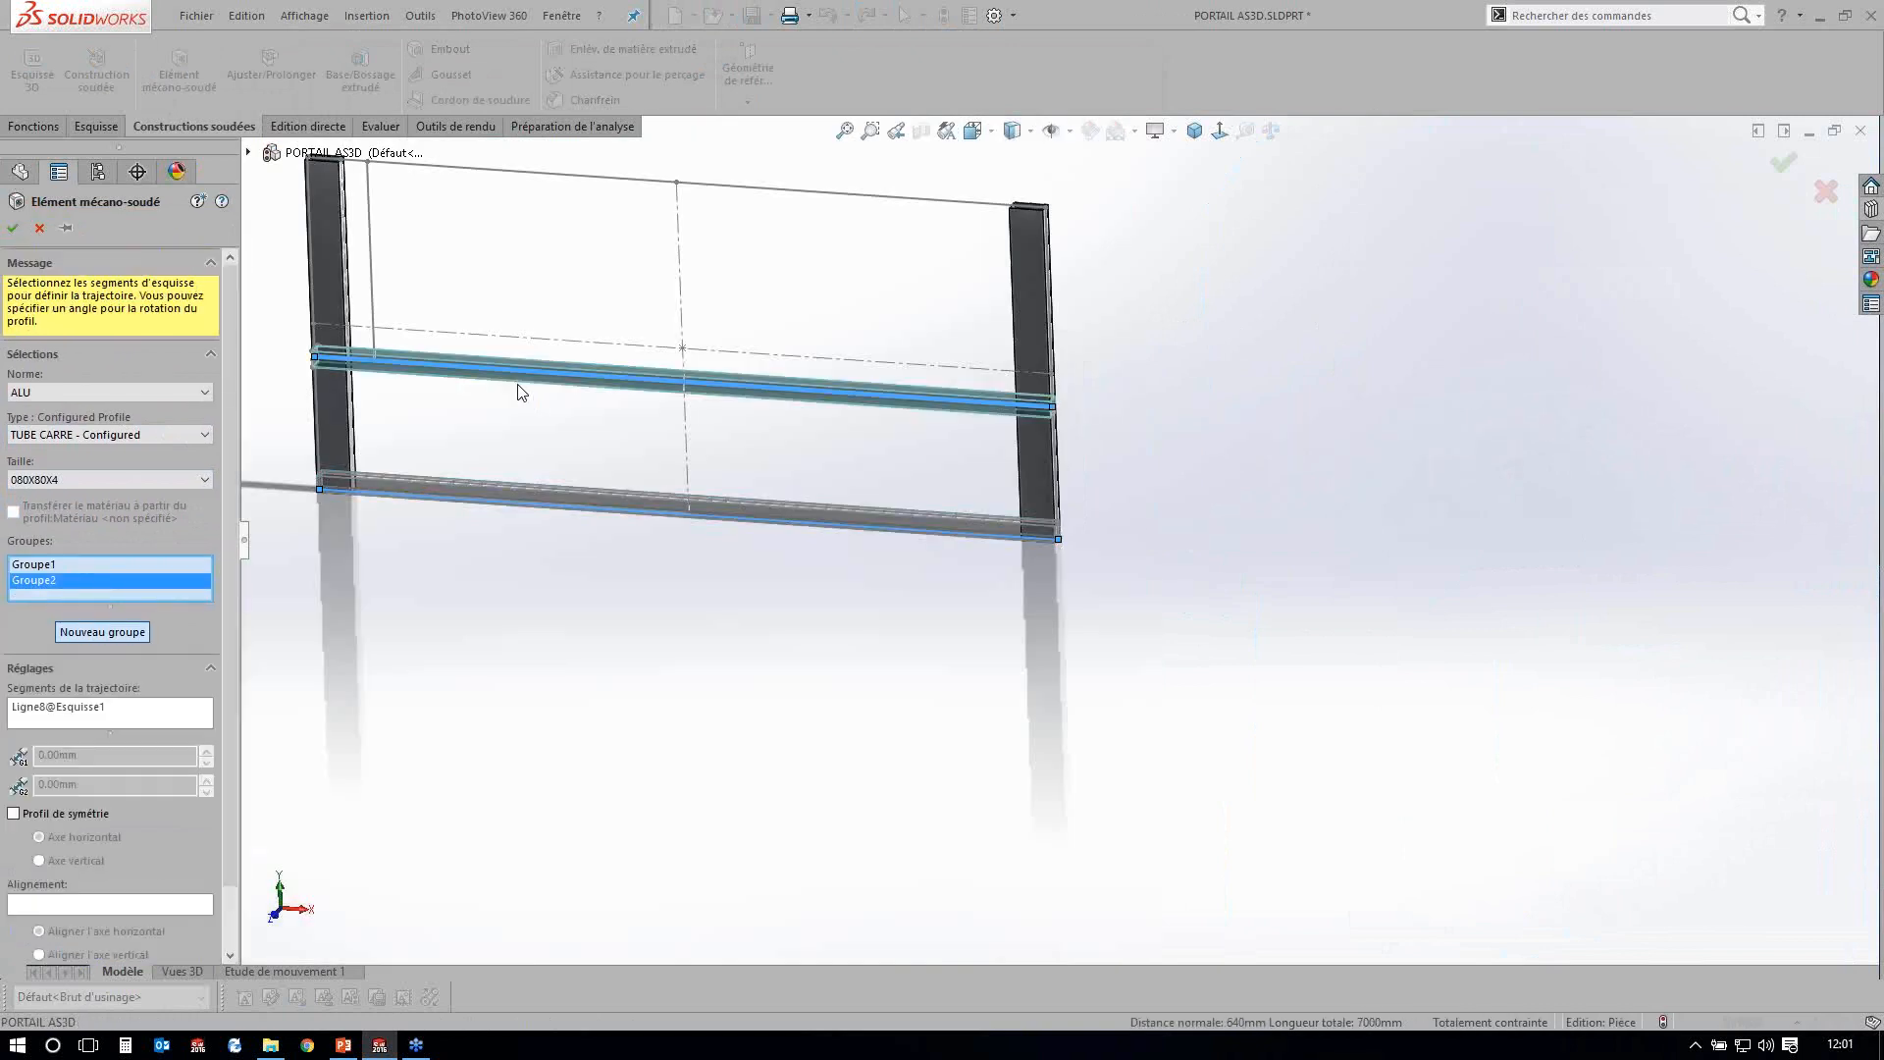
scroll(920, 306, down, 3)
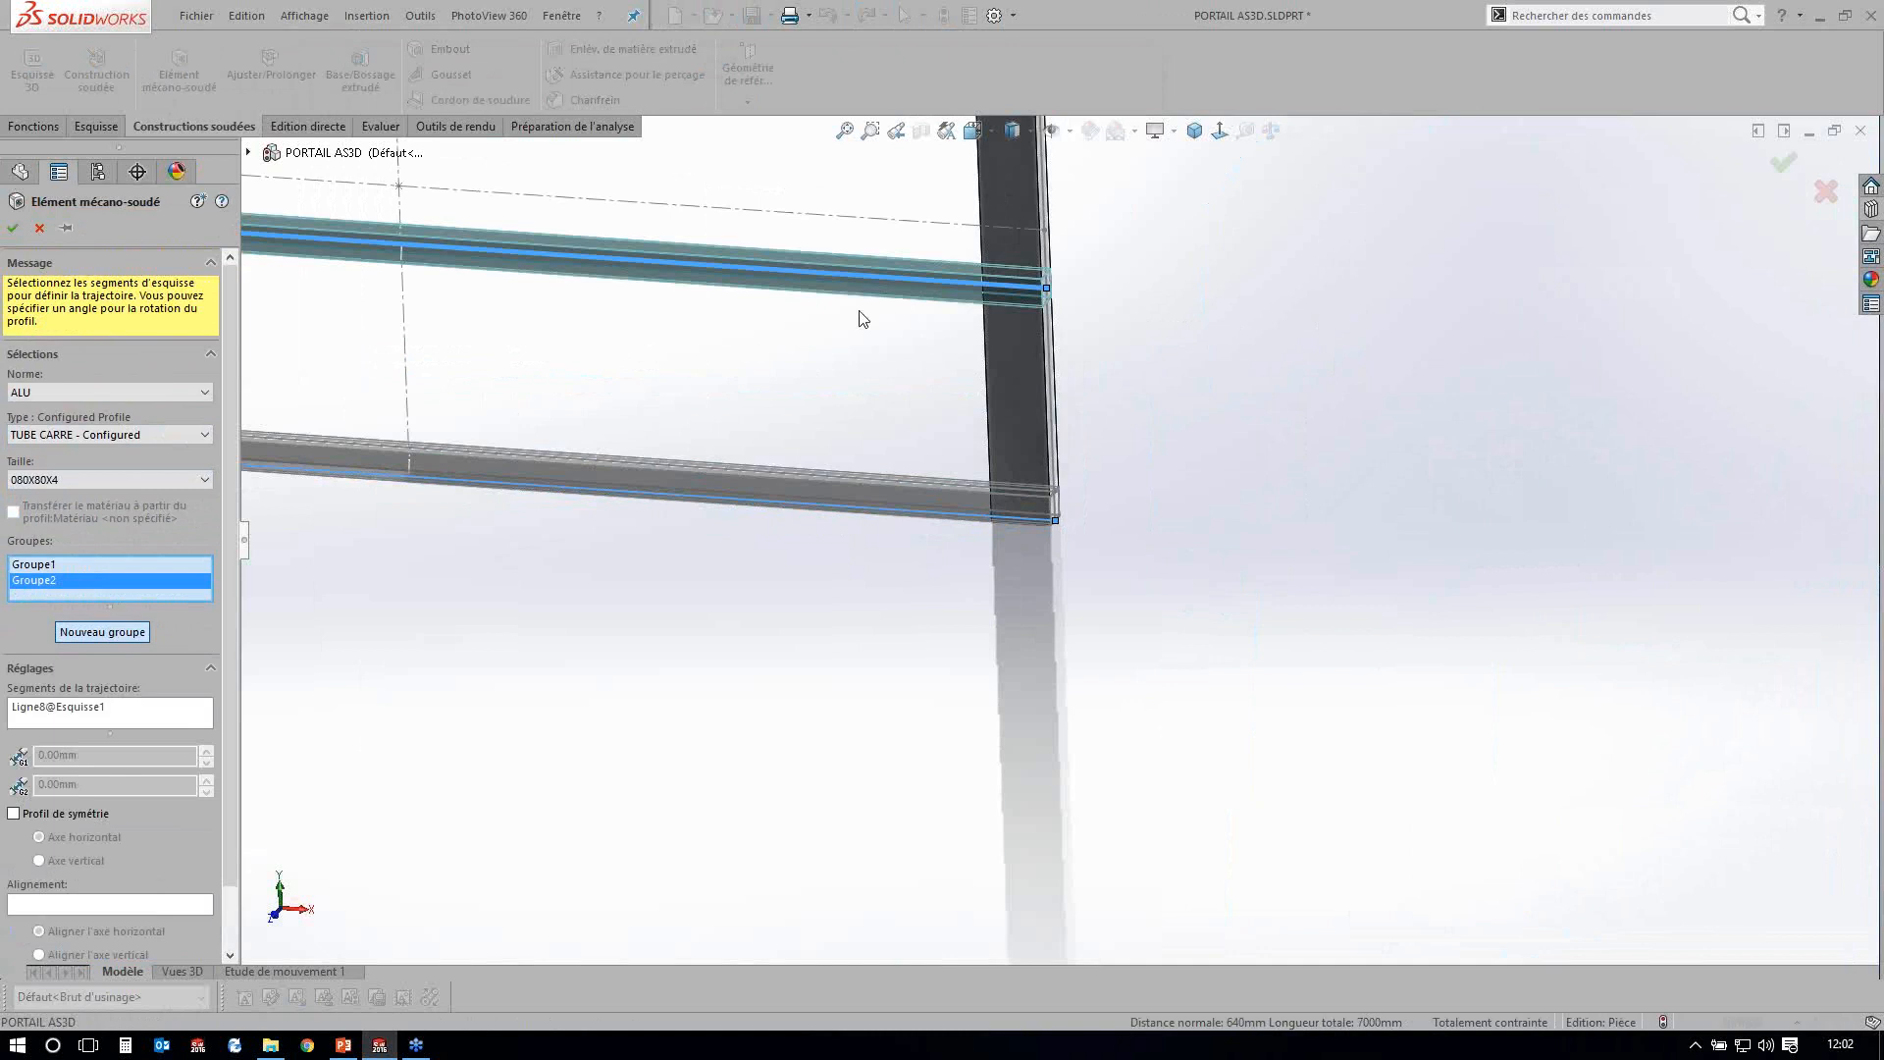
scroll(1035, 292, up, 3)
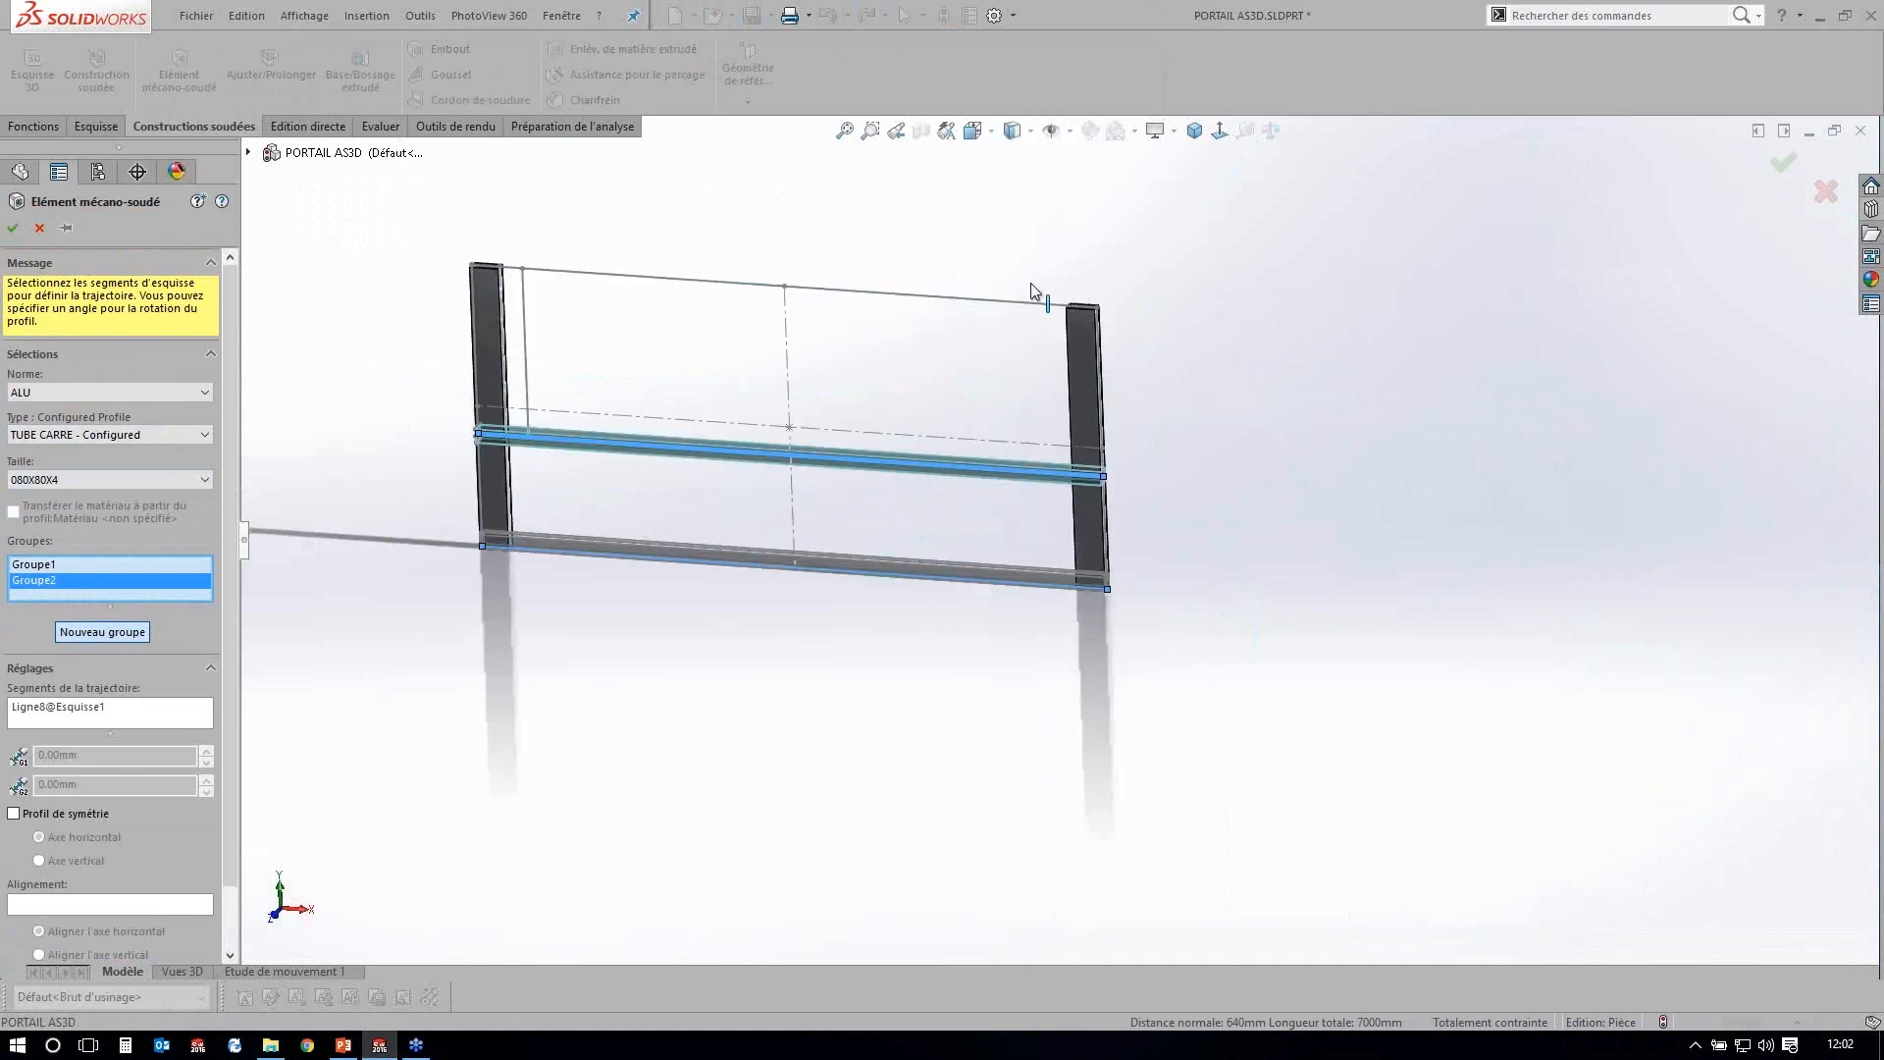
click(895, 296)
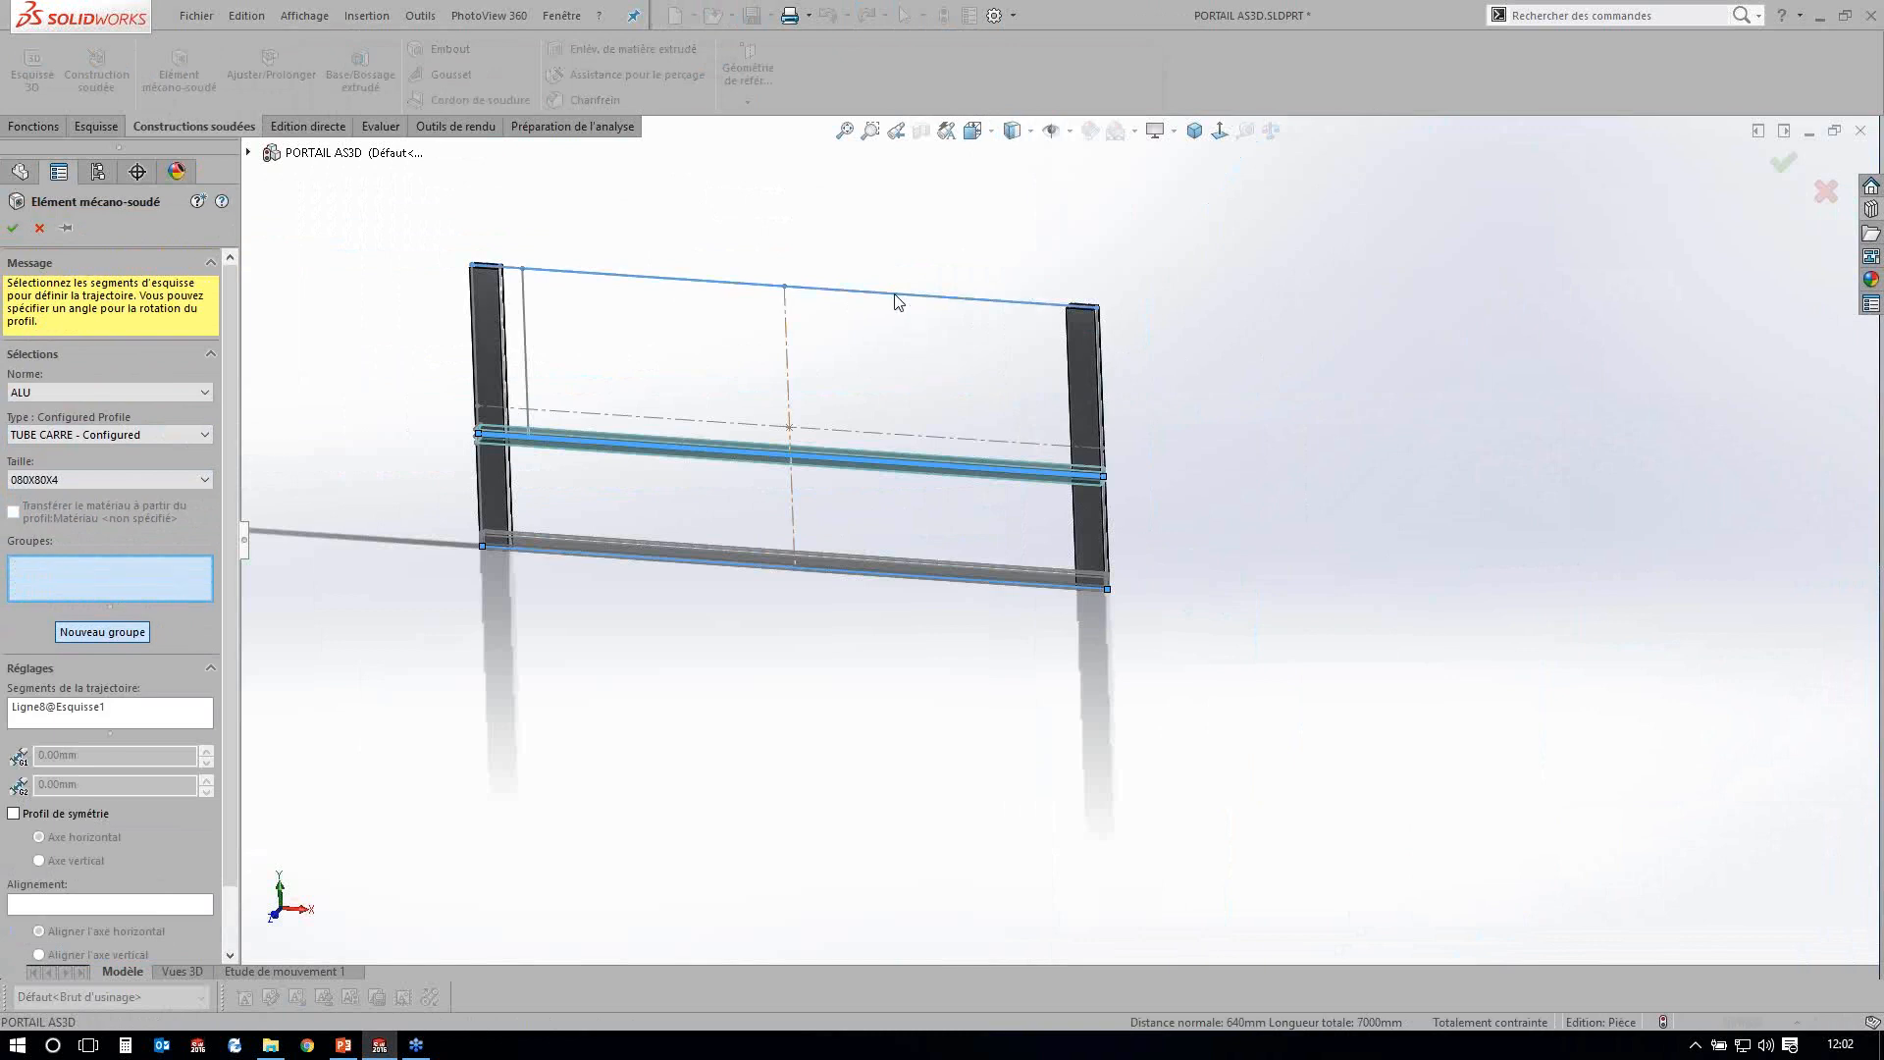
click(894, 294)
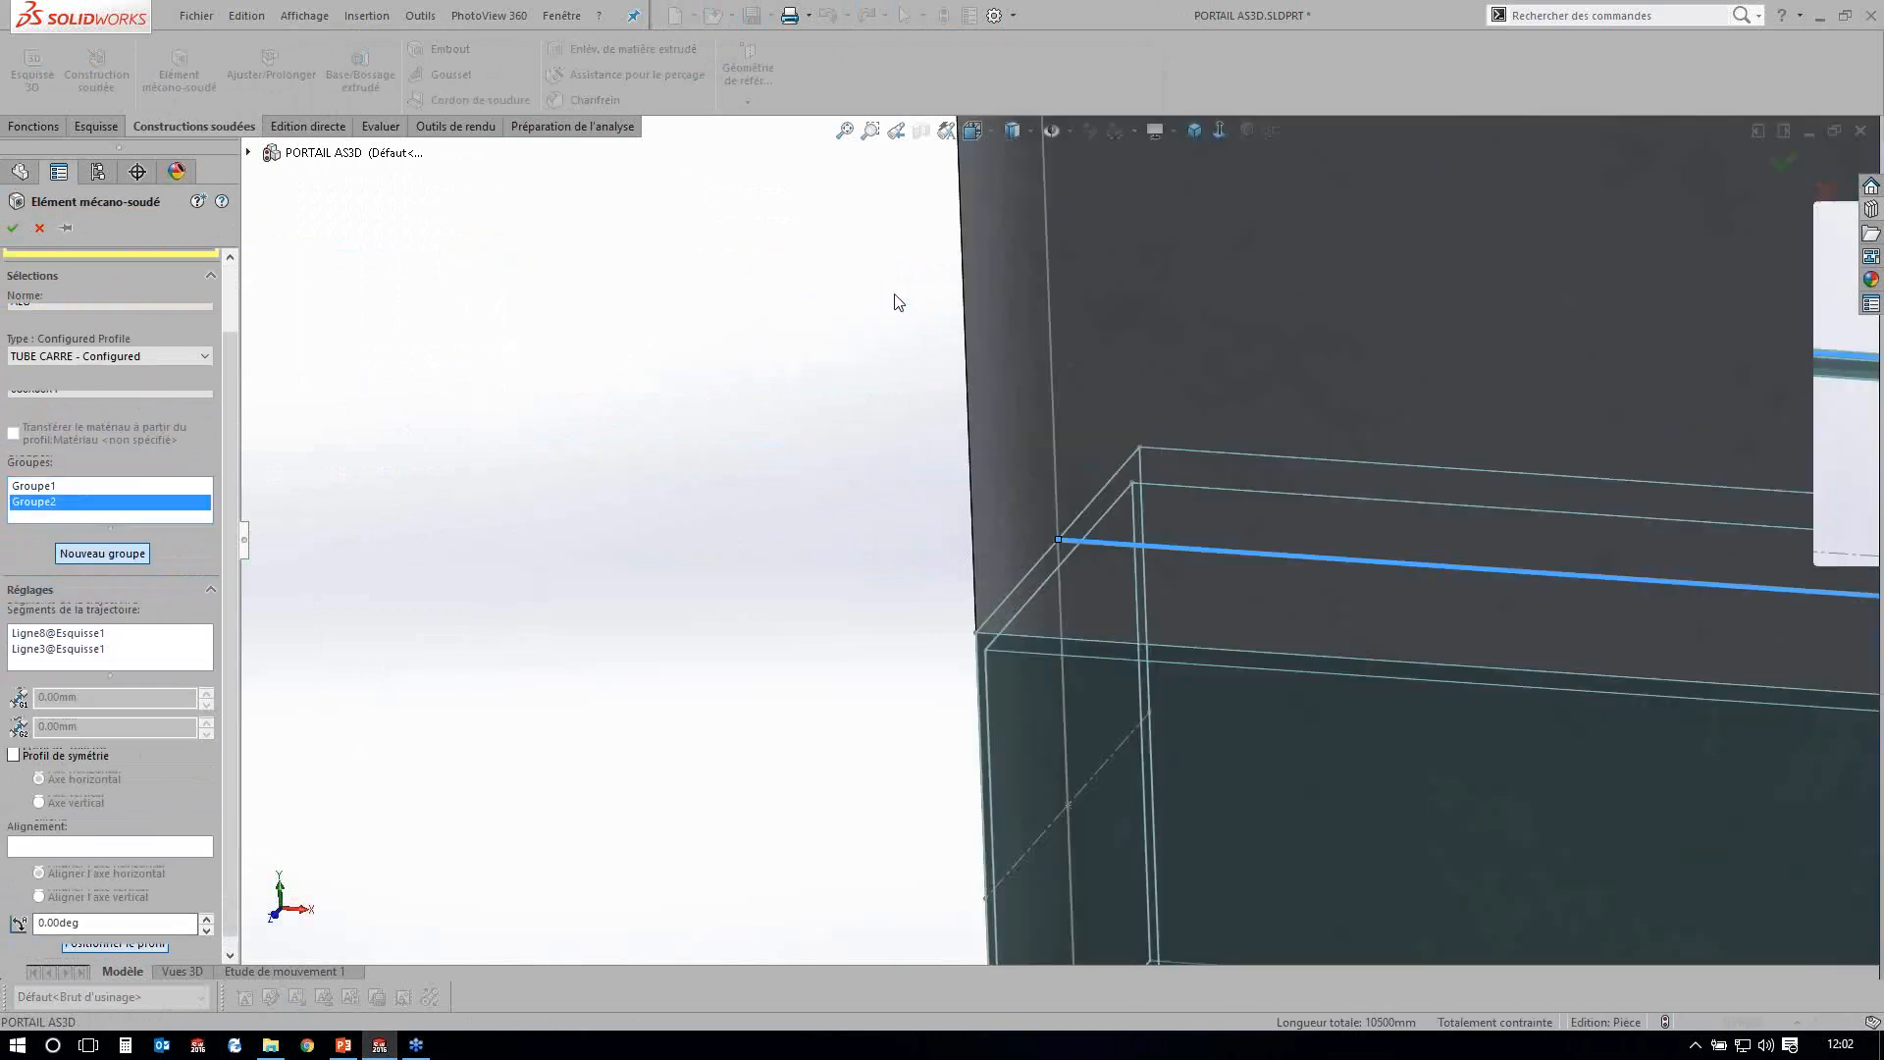
scroll(1021, 755, up, 8)
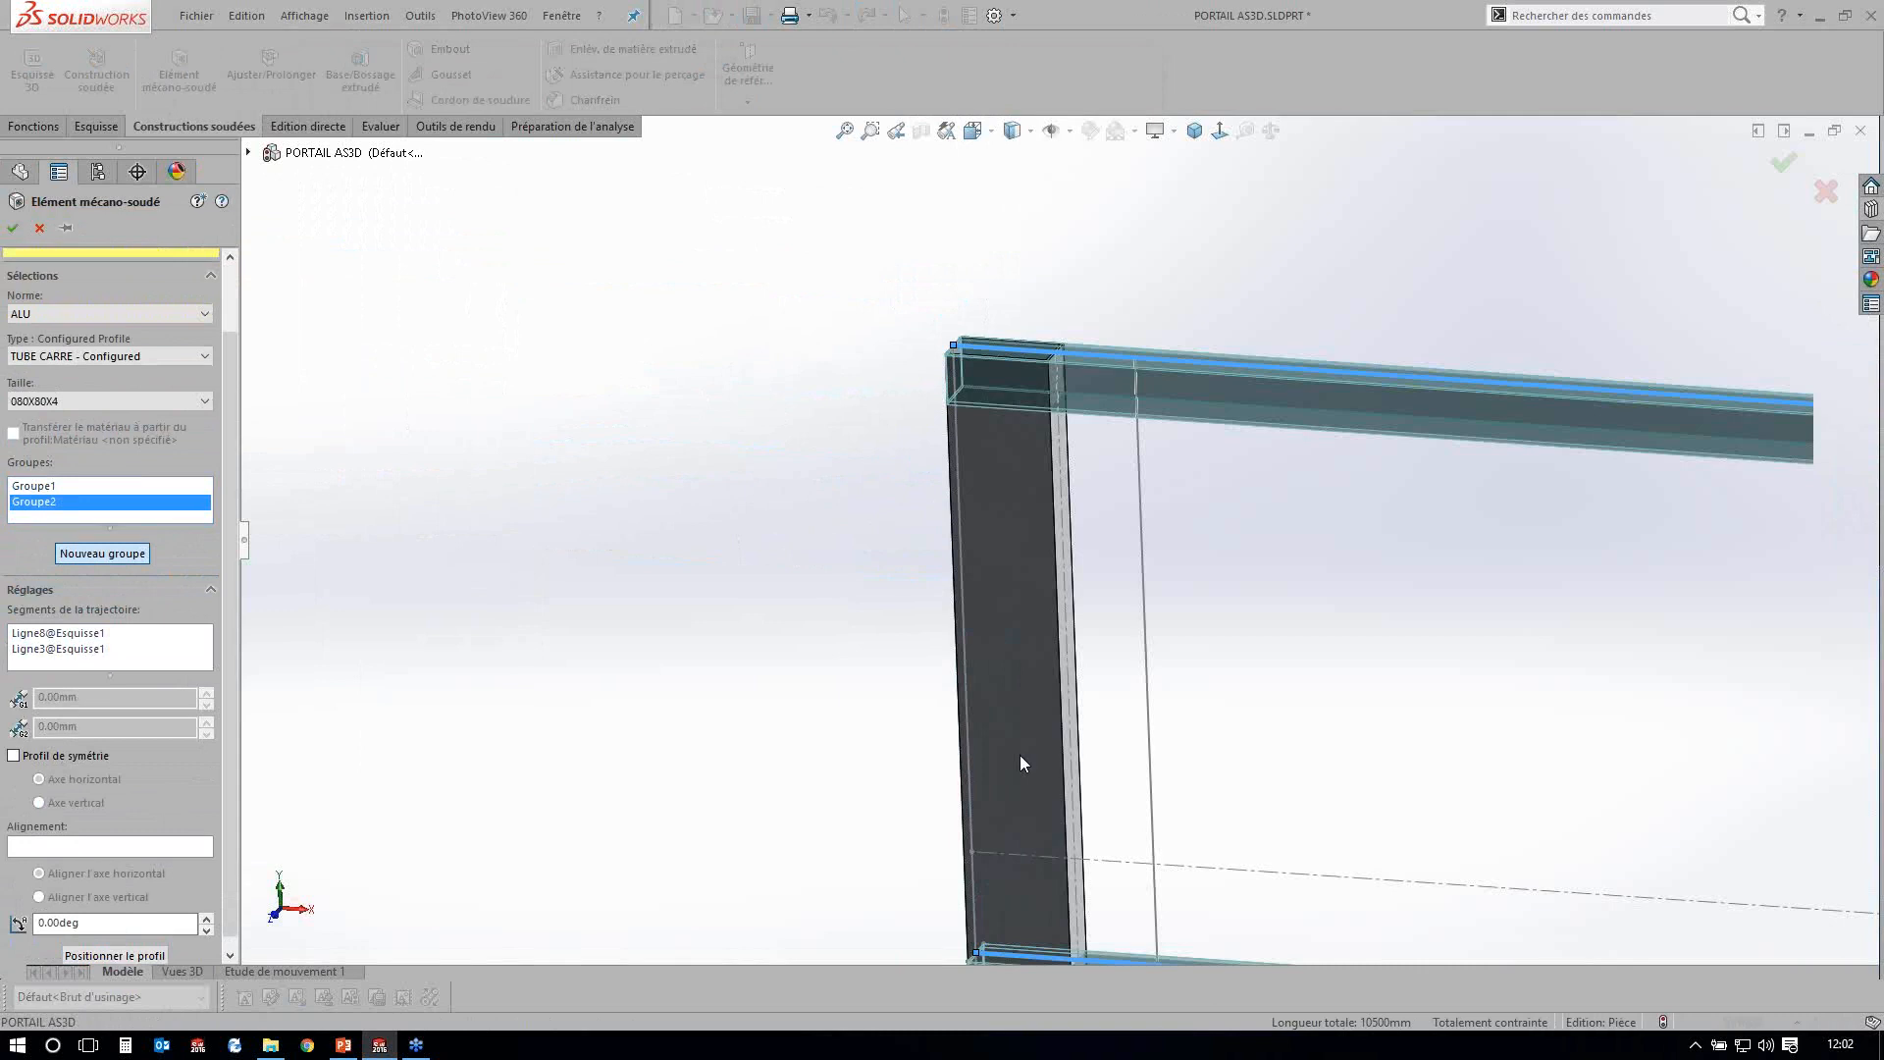
scroll(1020, 760, up, 5)
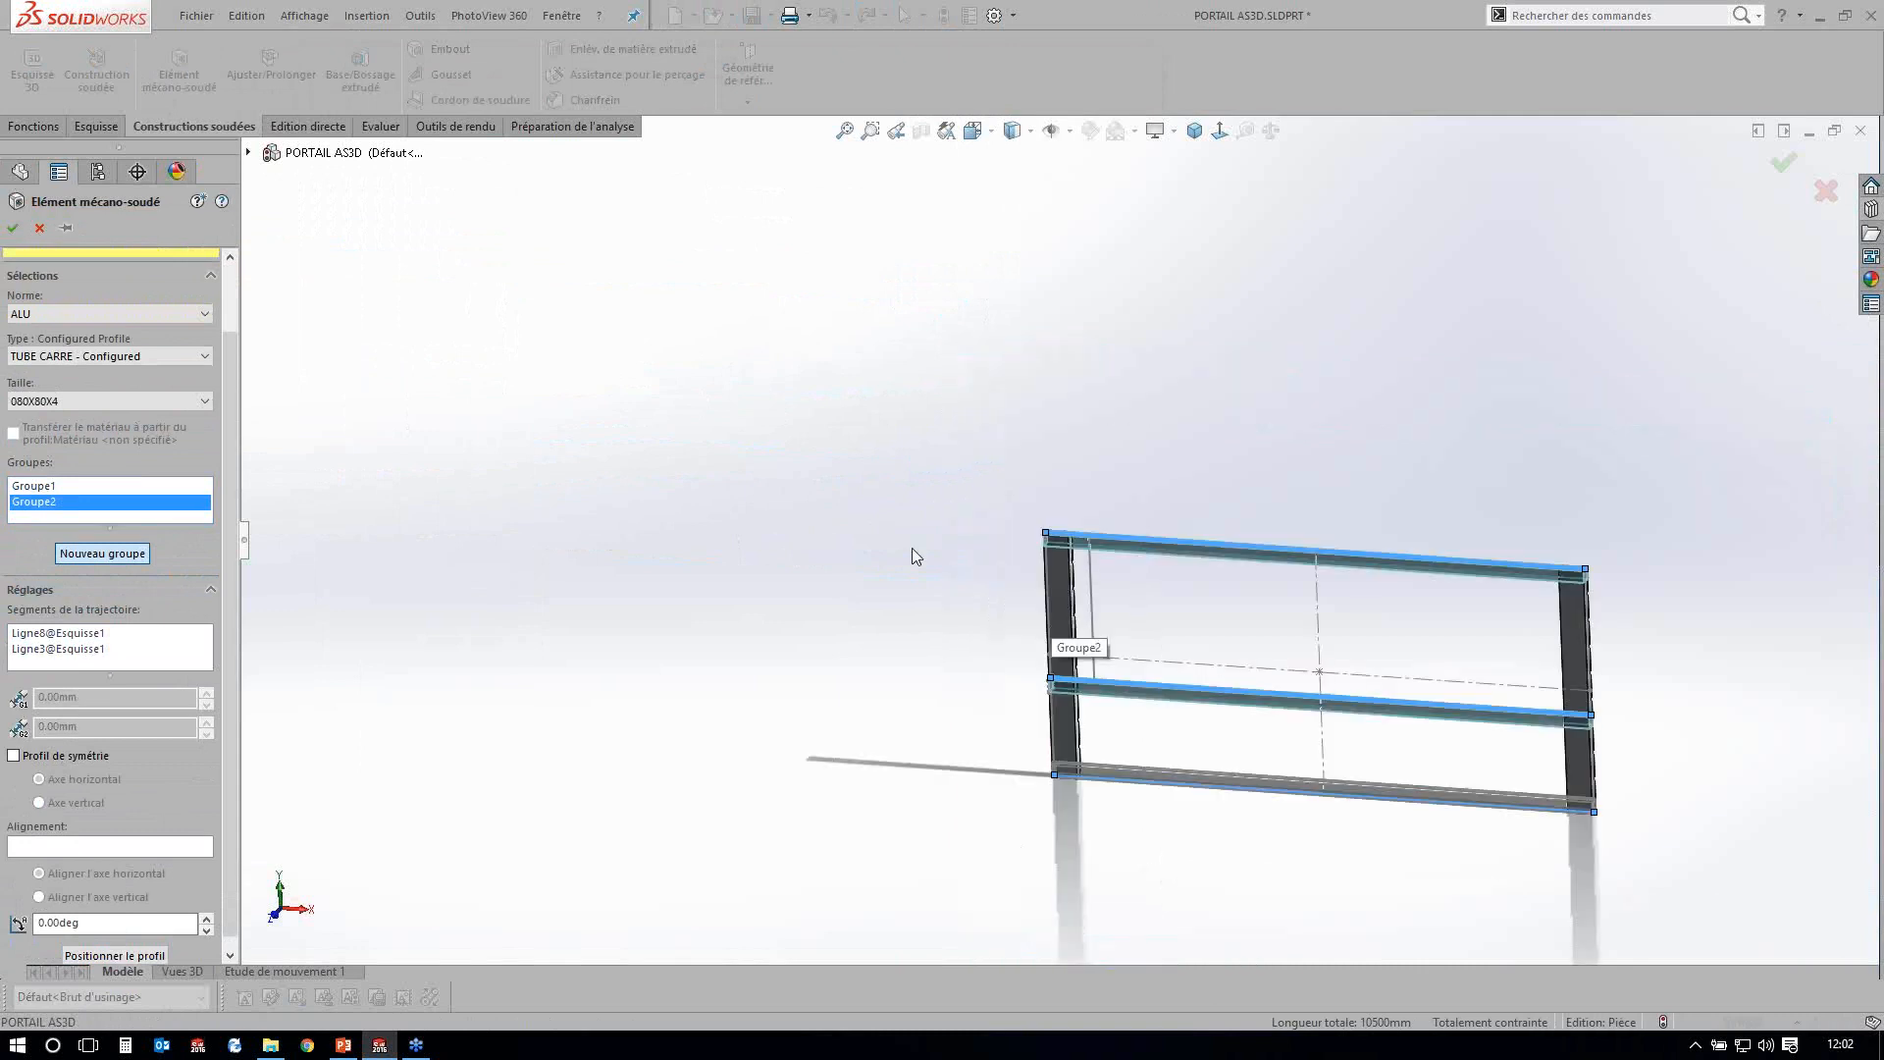
Complete the ALU 080X80X4 square tube member with its current path groups and check the rail ends against the posts.
key(Return)
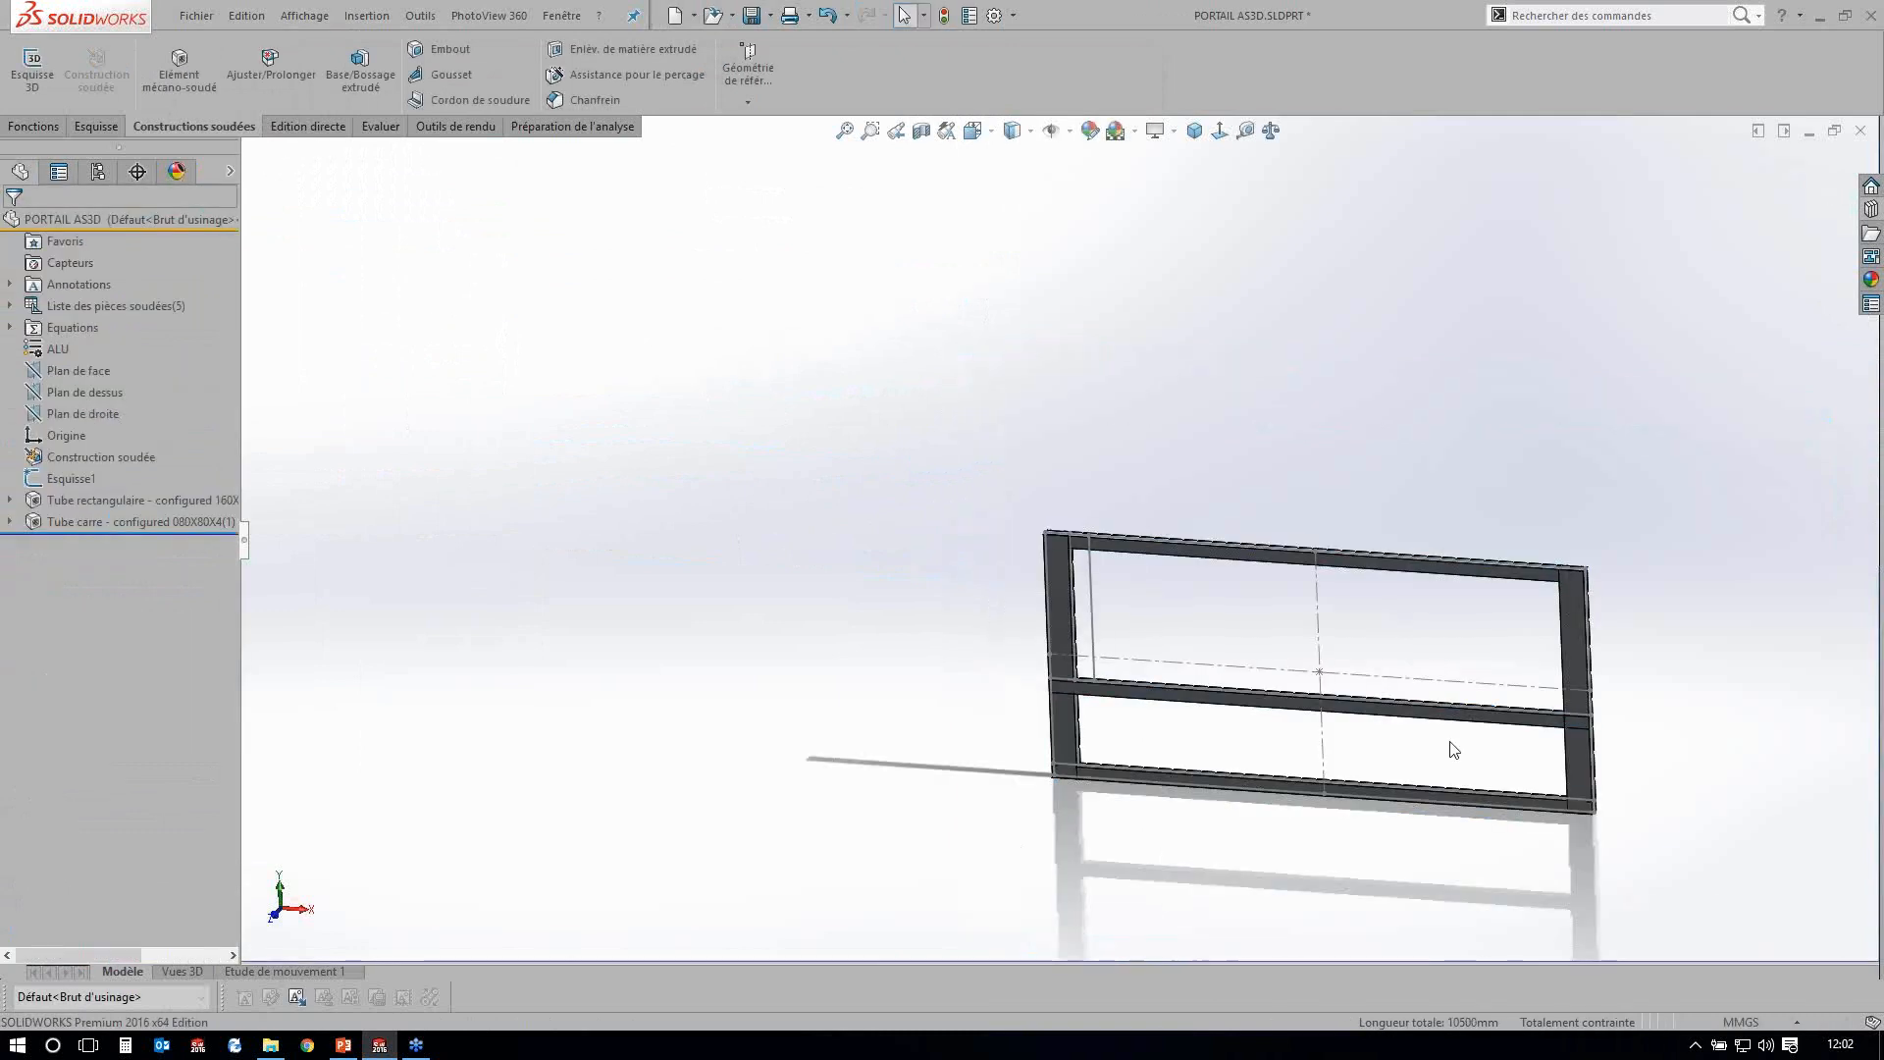
scroll(1450, 742, down, 8)
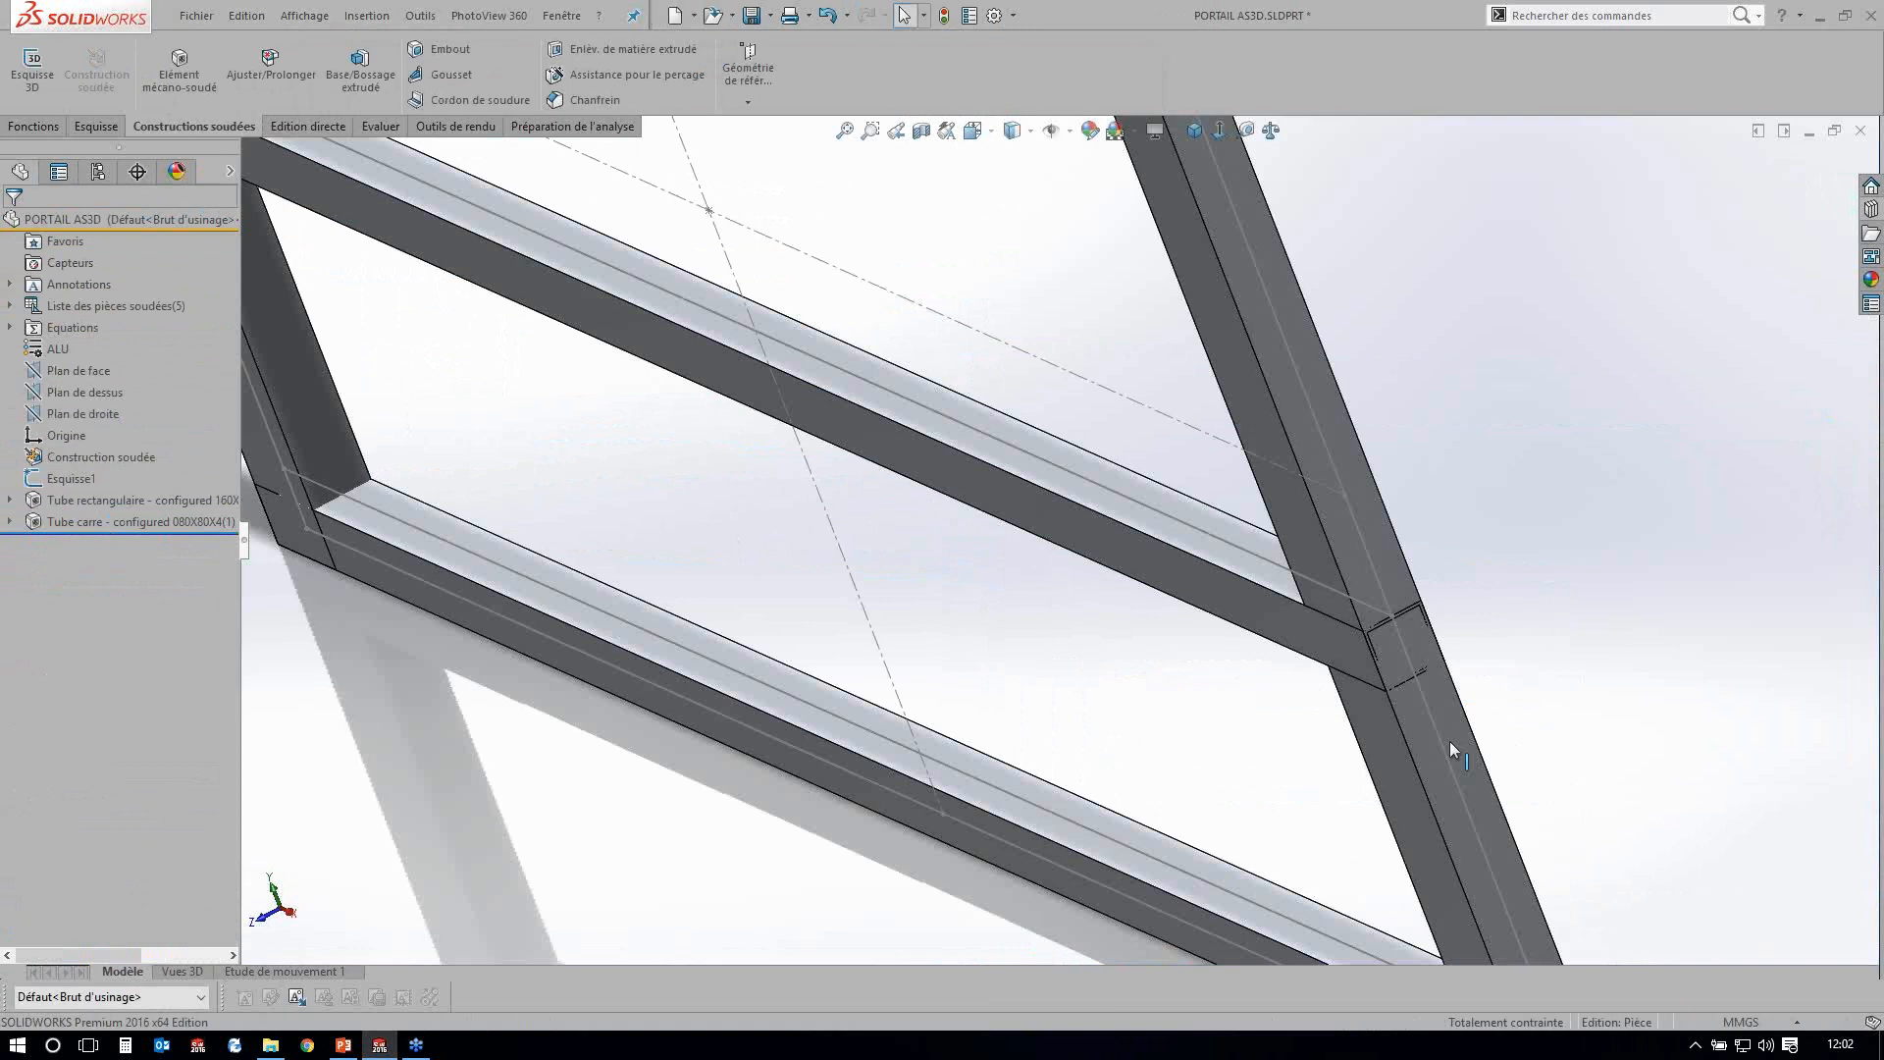
scroll(1450, 740, up, 6)
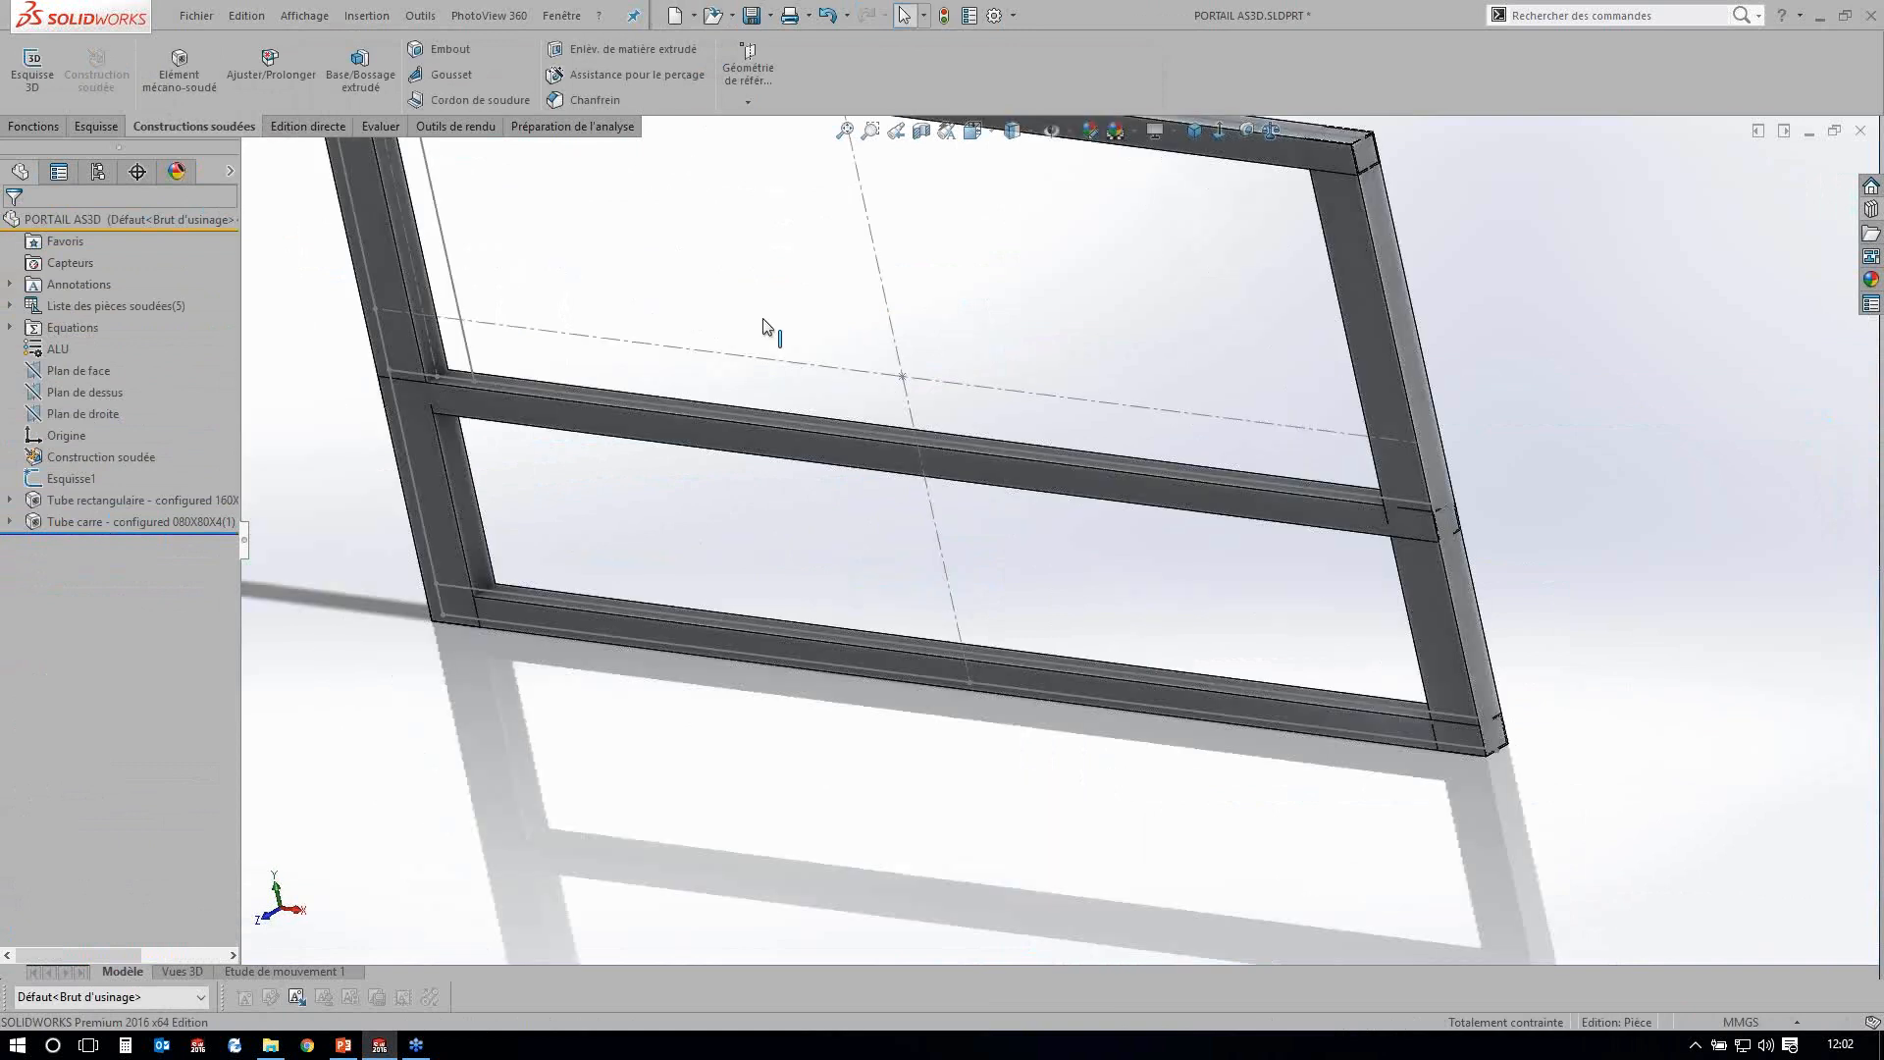
scroll(766, 326, up, 3)
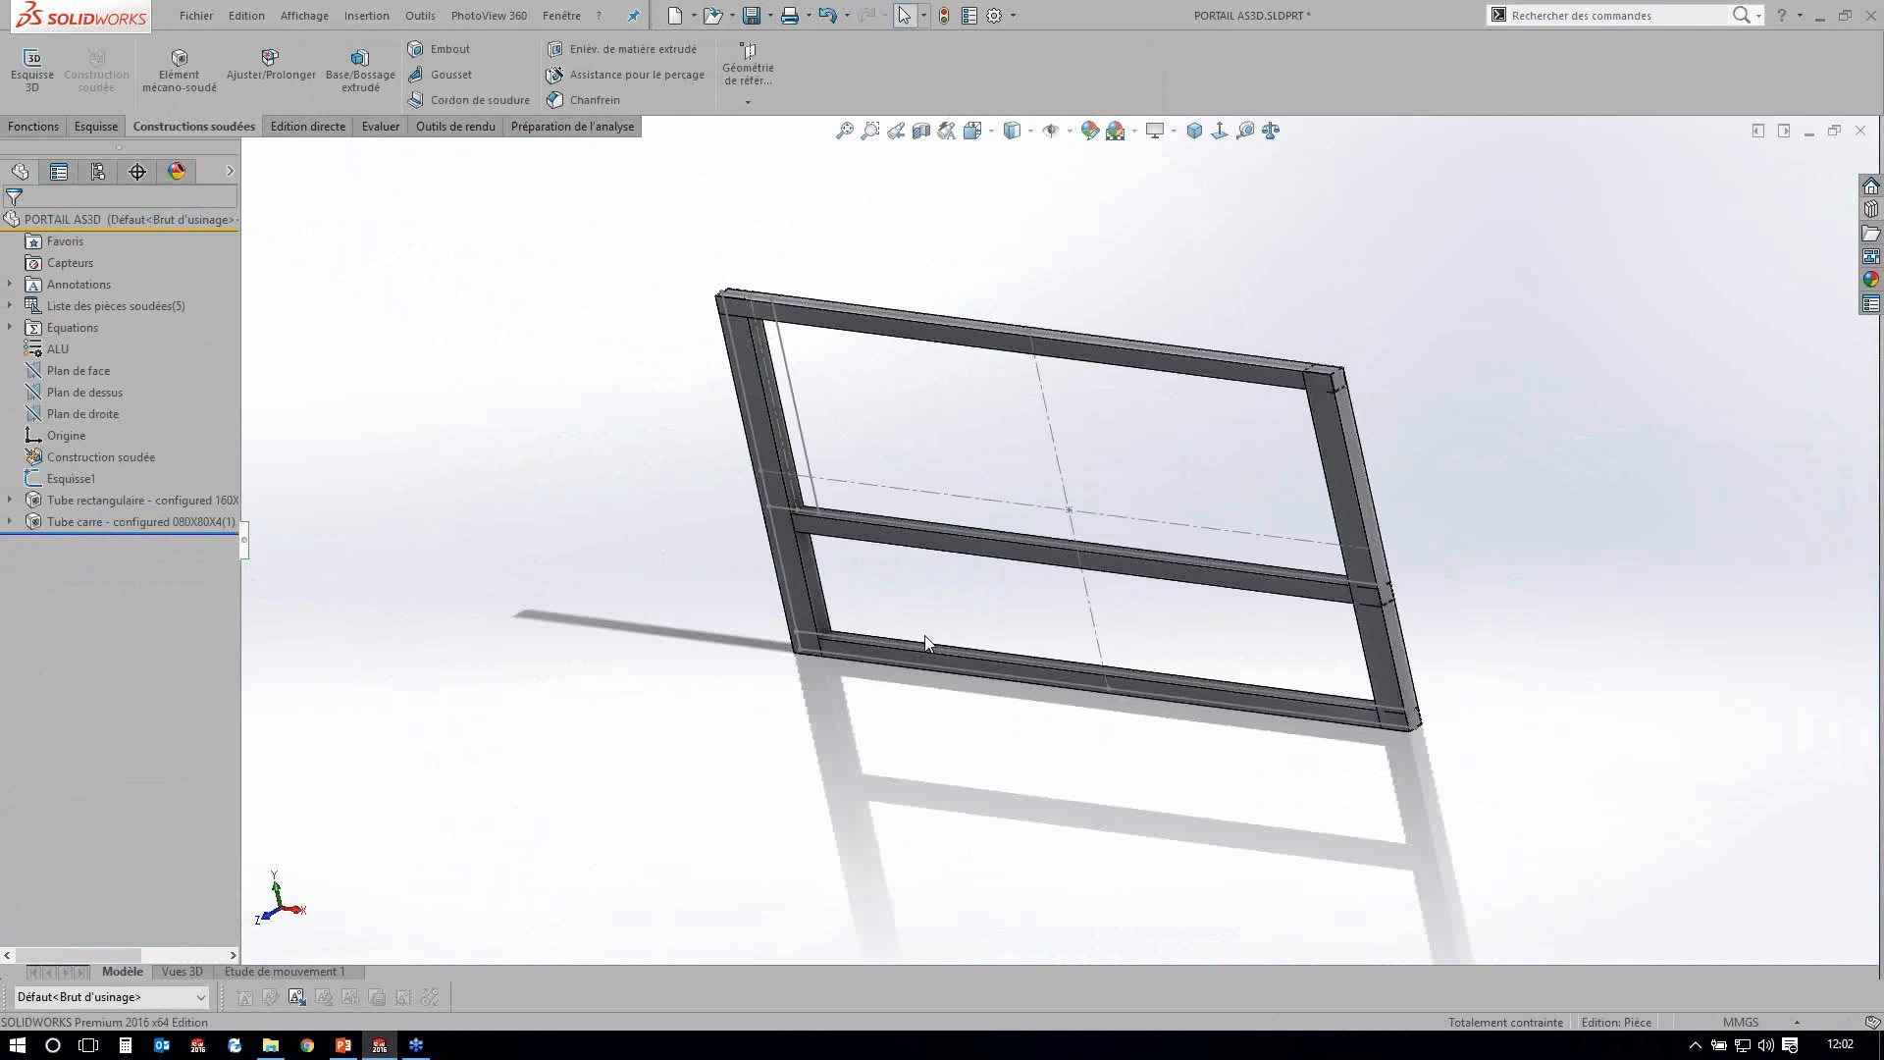
Start a structural member in ALU TUBE RECTANGULAIRE, size 080X40X4, along the sketch line just above the gate's bottom rail.
scroll(775, 561, down, 2)
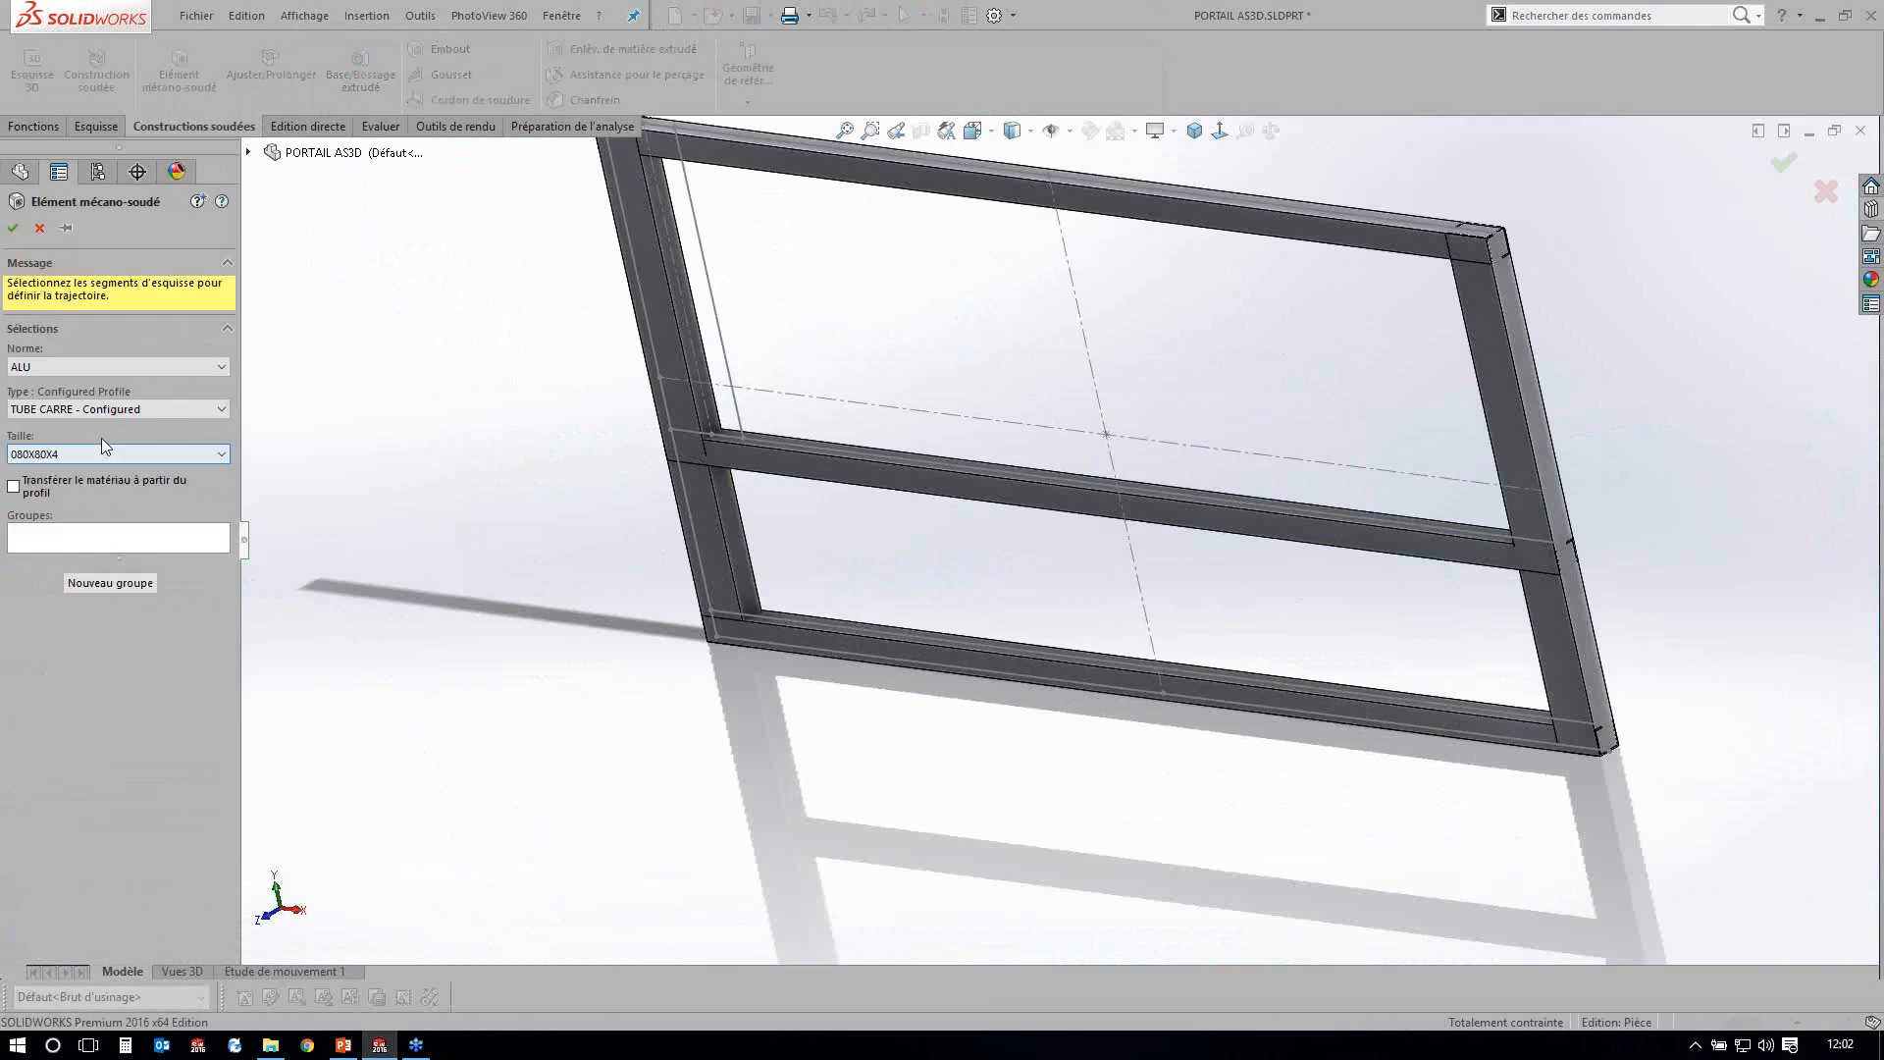
click(104, 410)
click(101, 439)
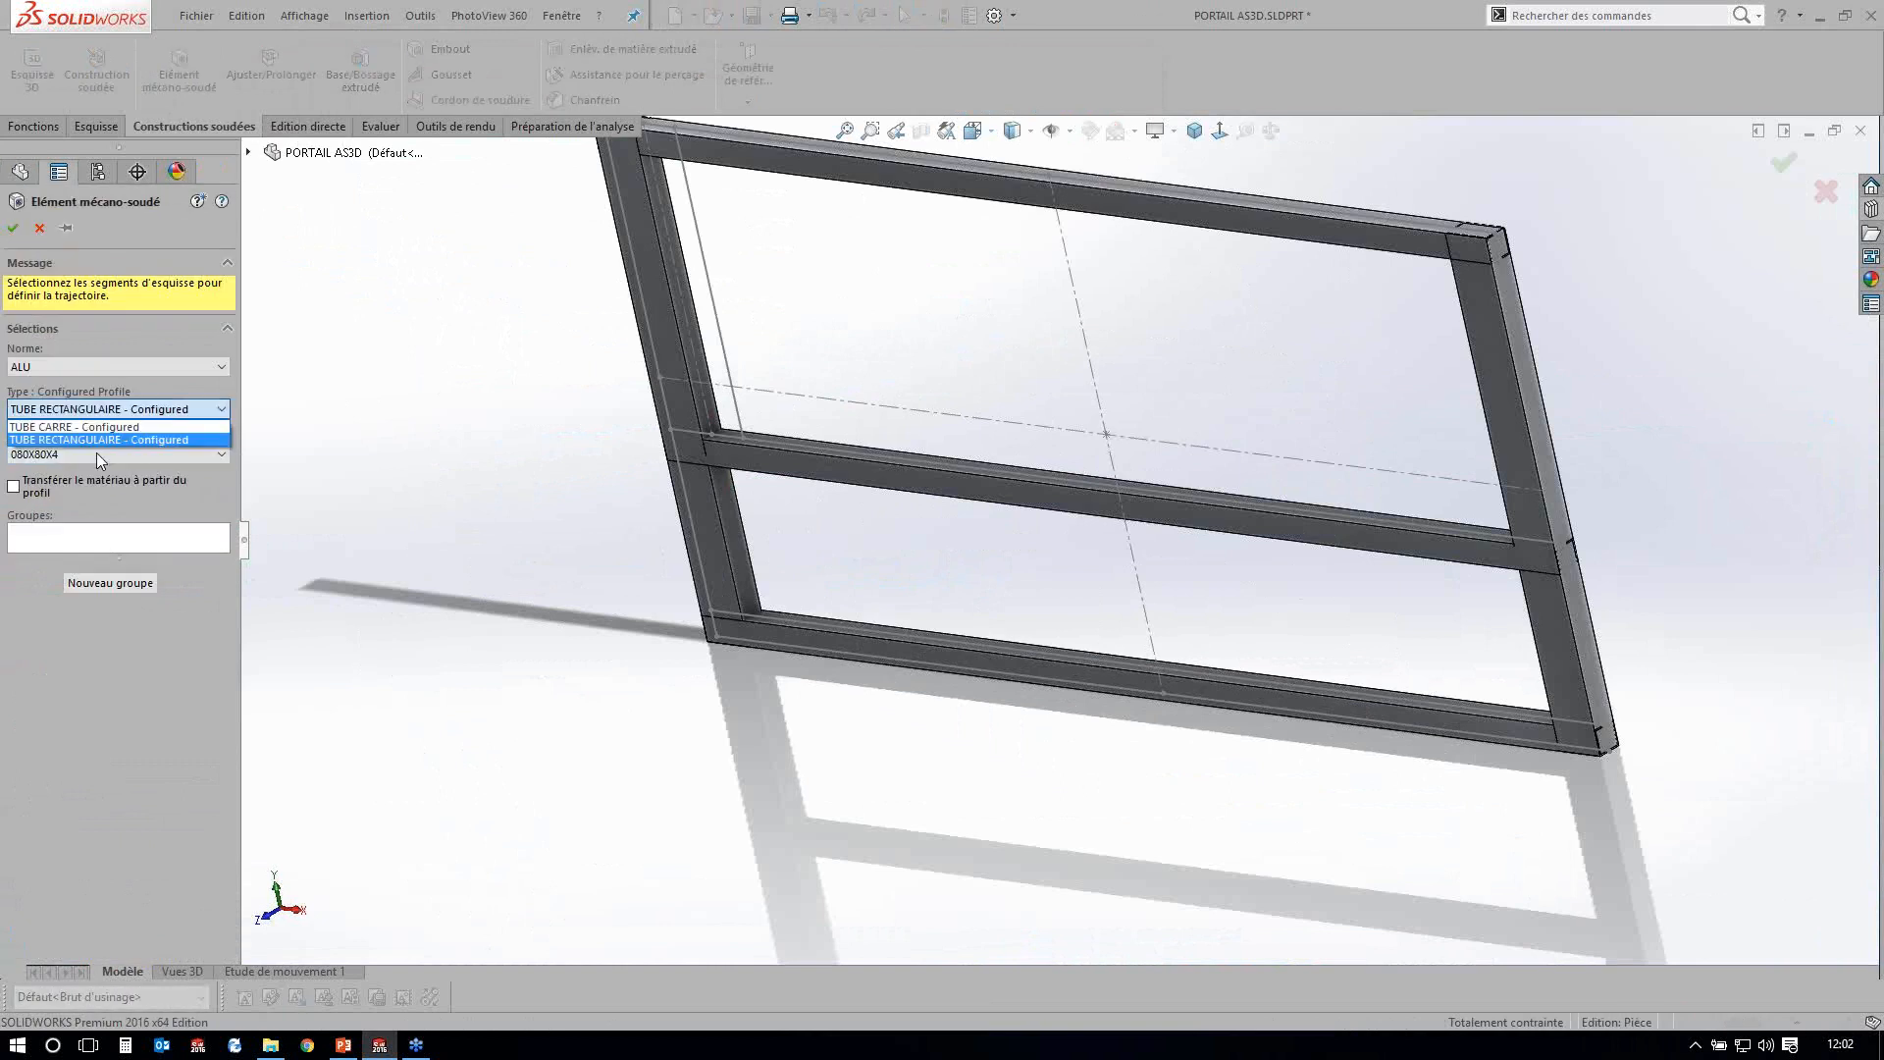
click(96, 451)
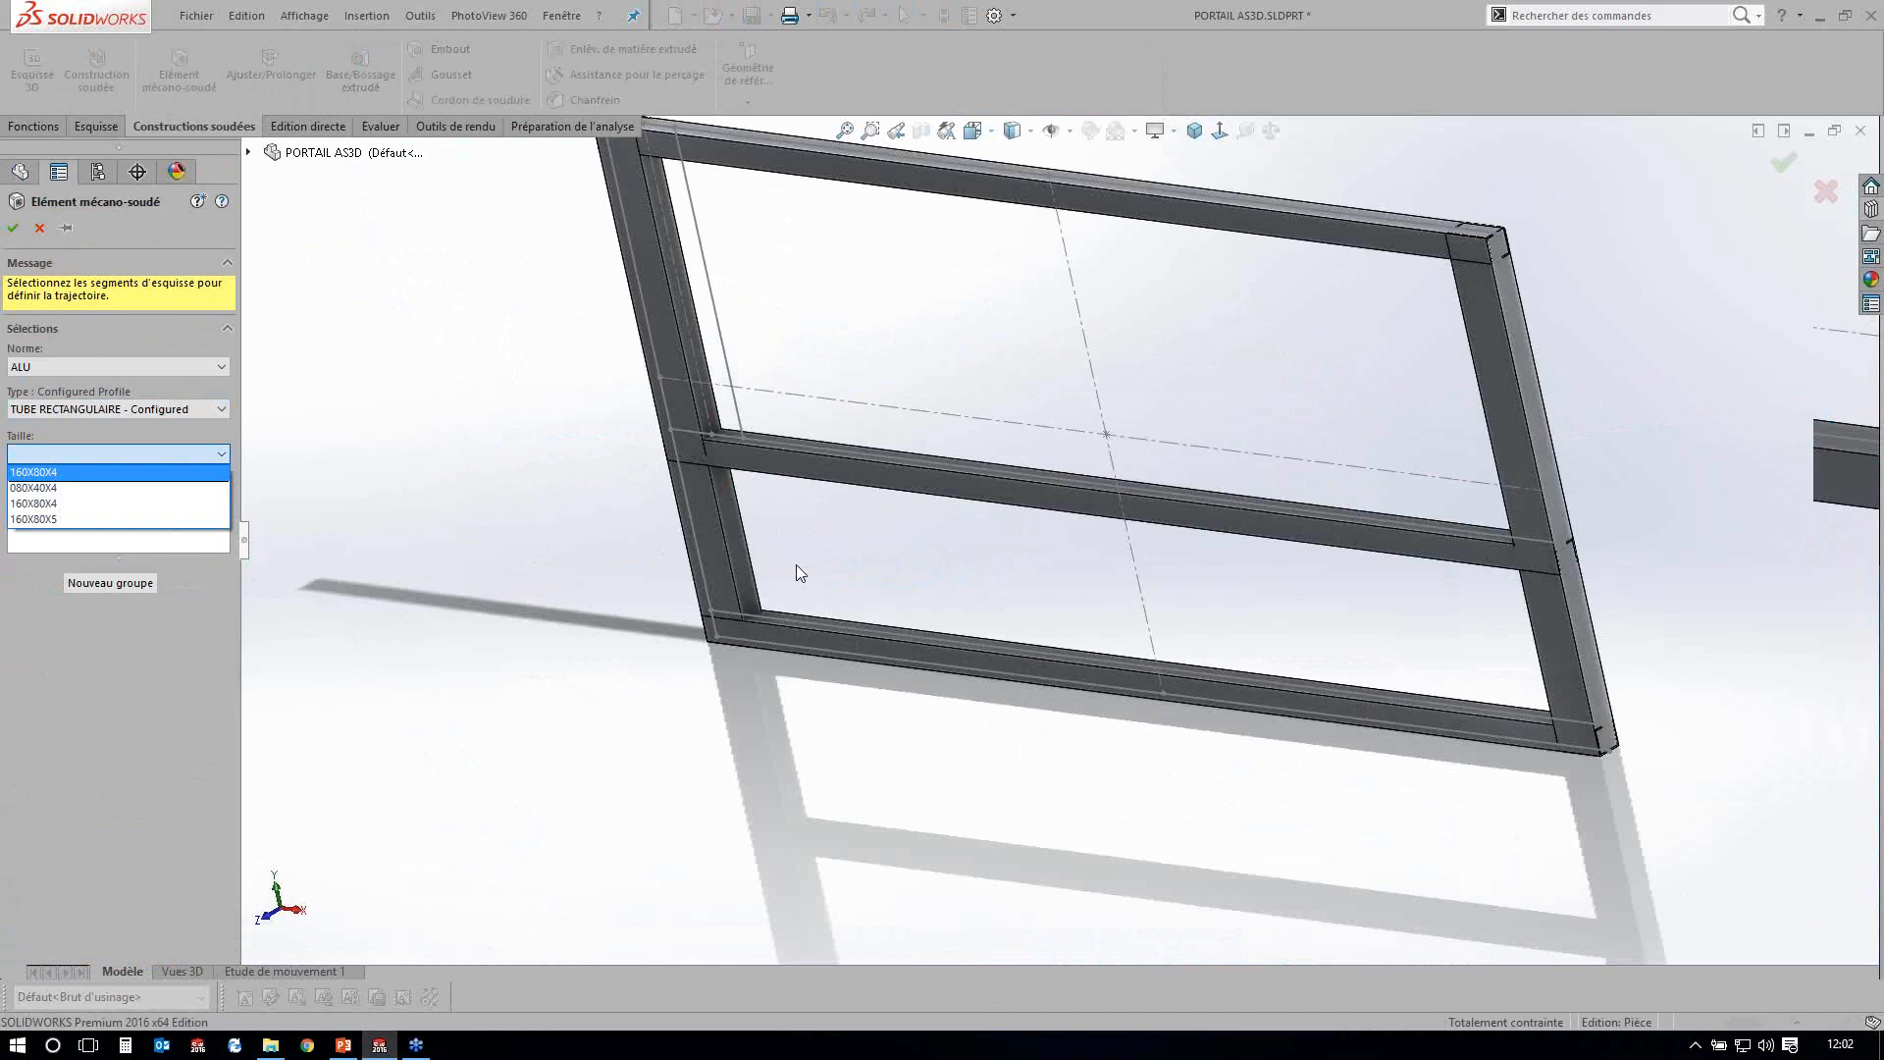
scroll(797, 573, down, 3)
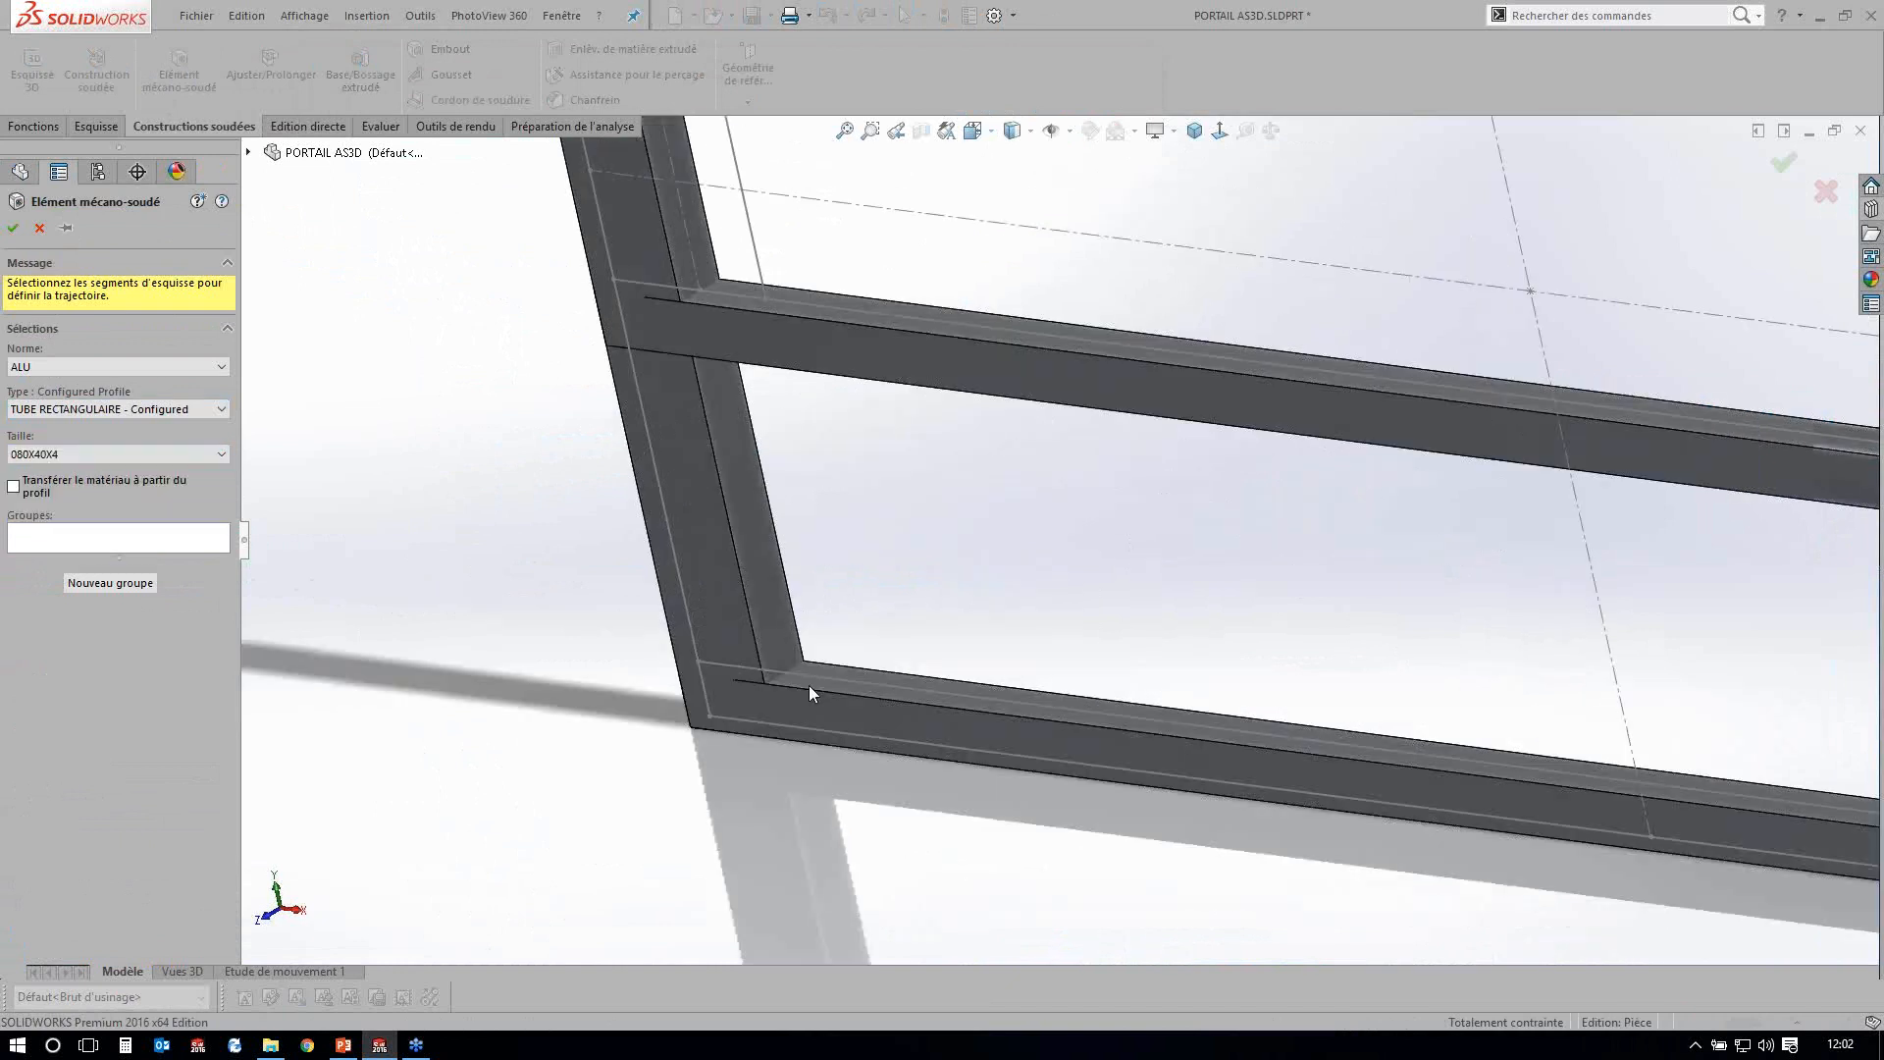
click(809, 685)
Position the 080X40X4 profile so the midpoint of its lower short side lies on the path, and complete the member.
scroll(658, 667, down, 2)
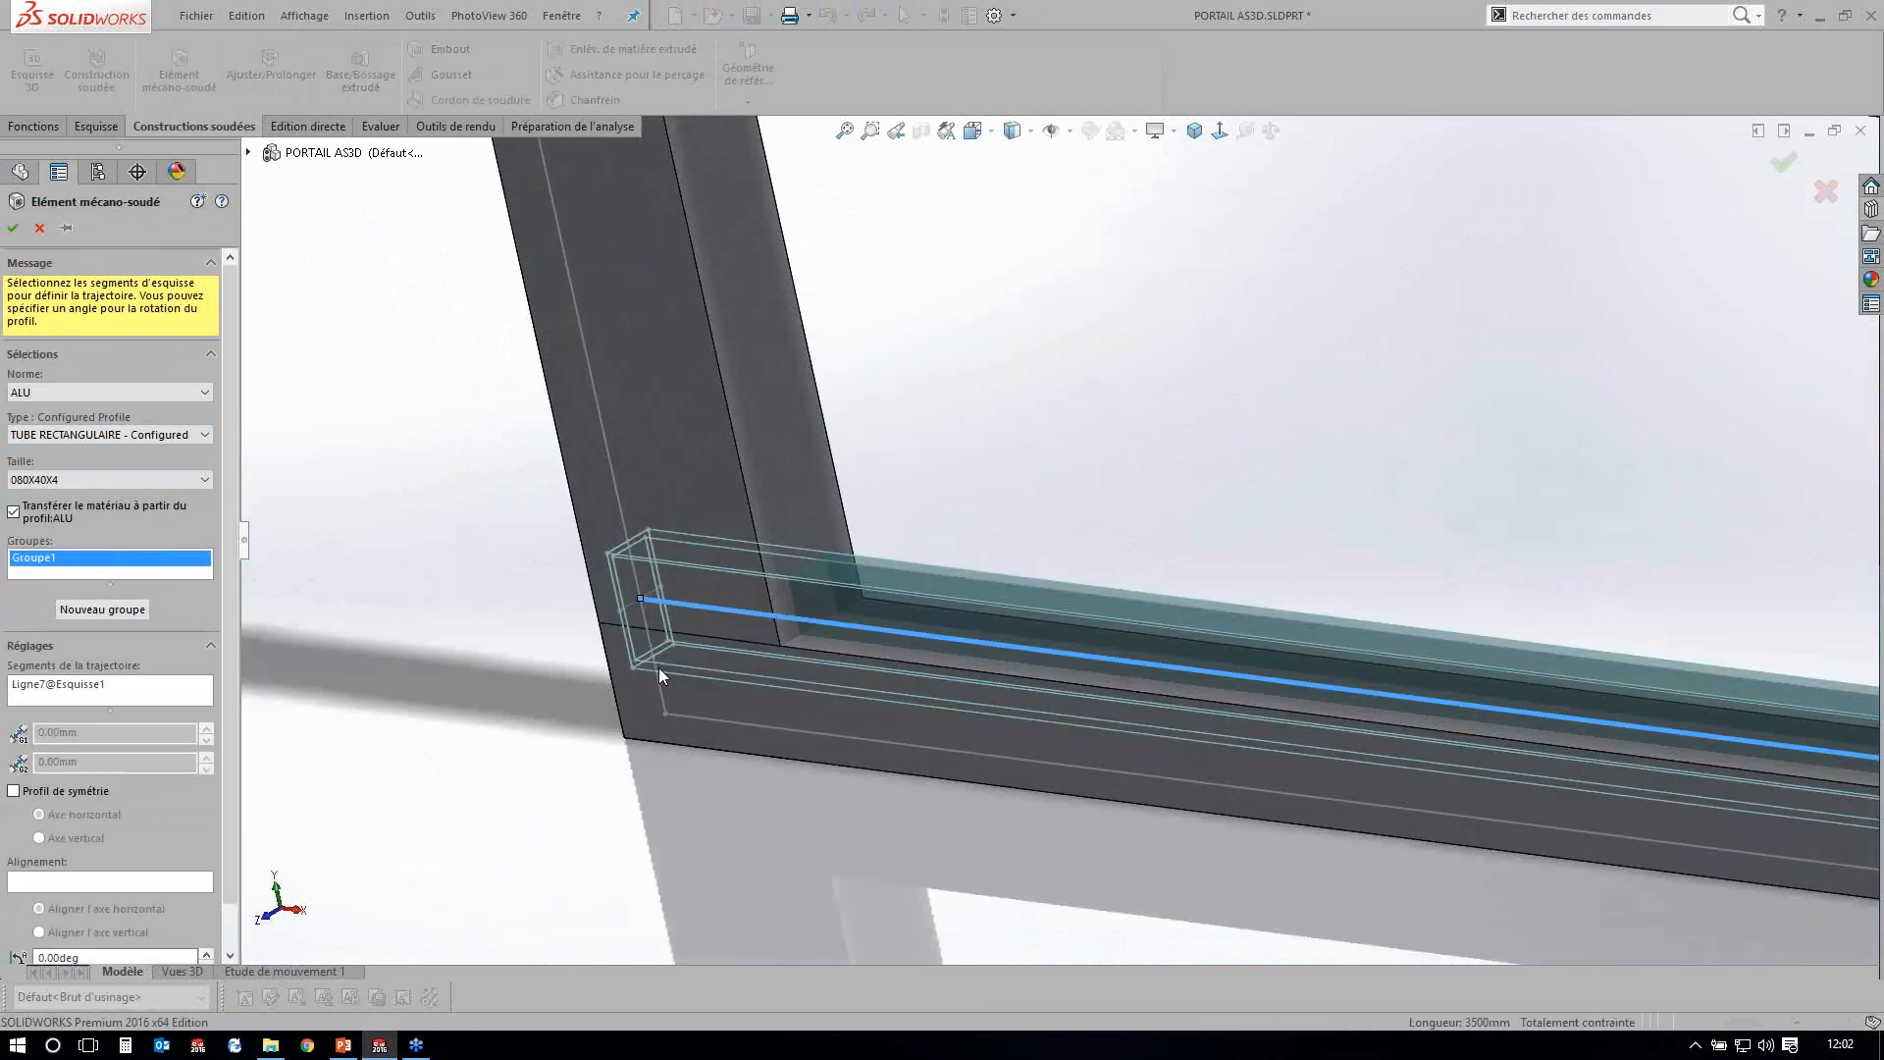
scroll(147, 912, down, 2)
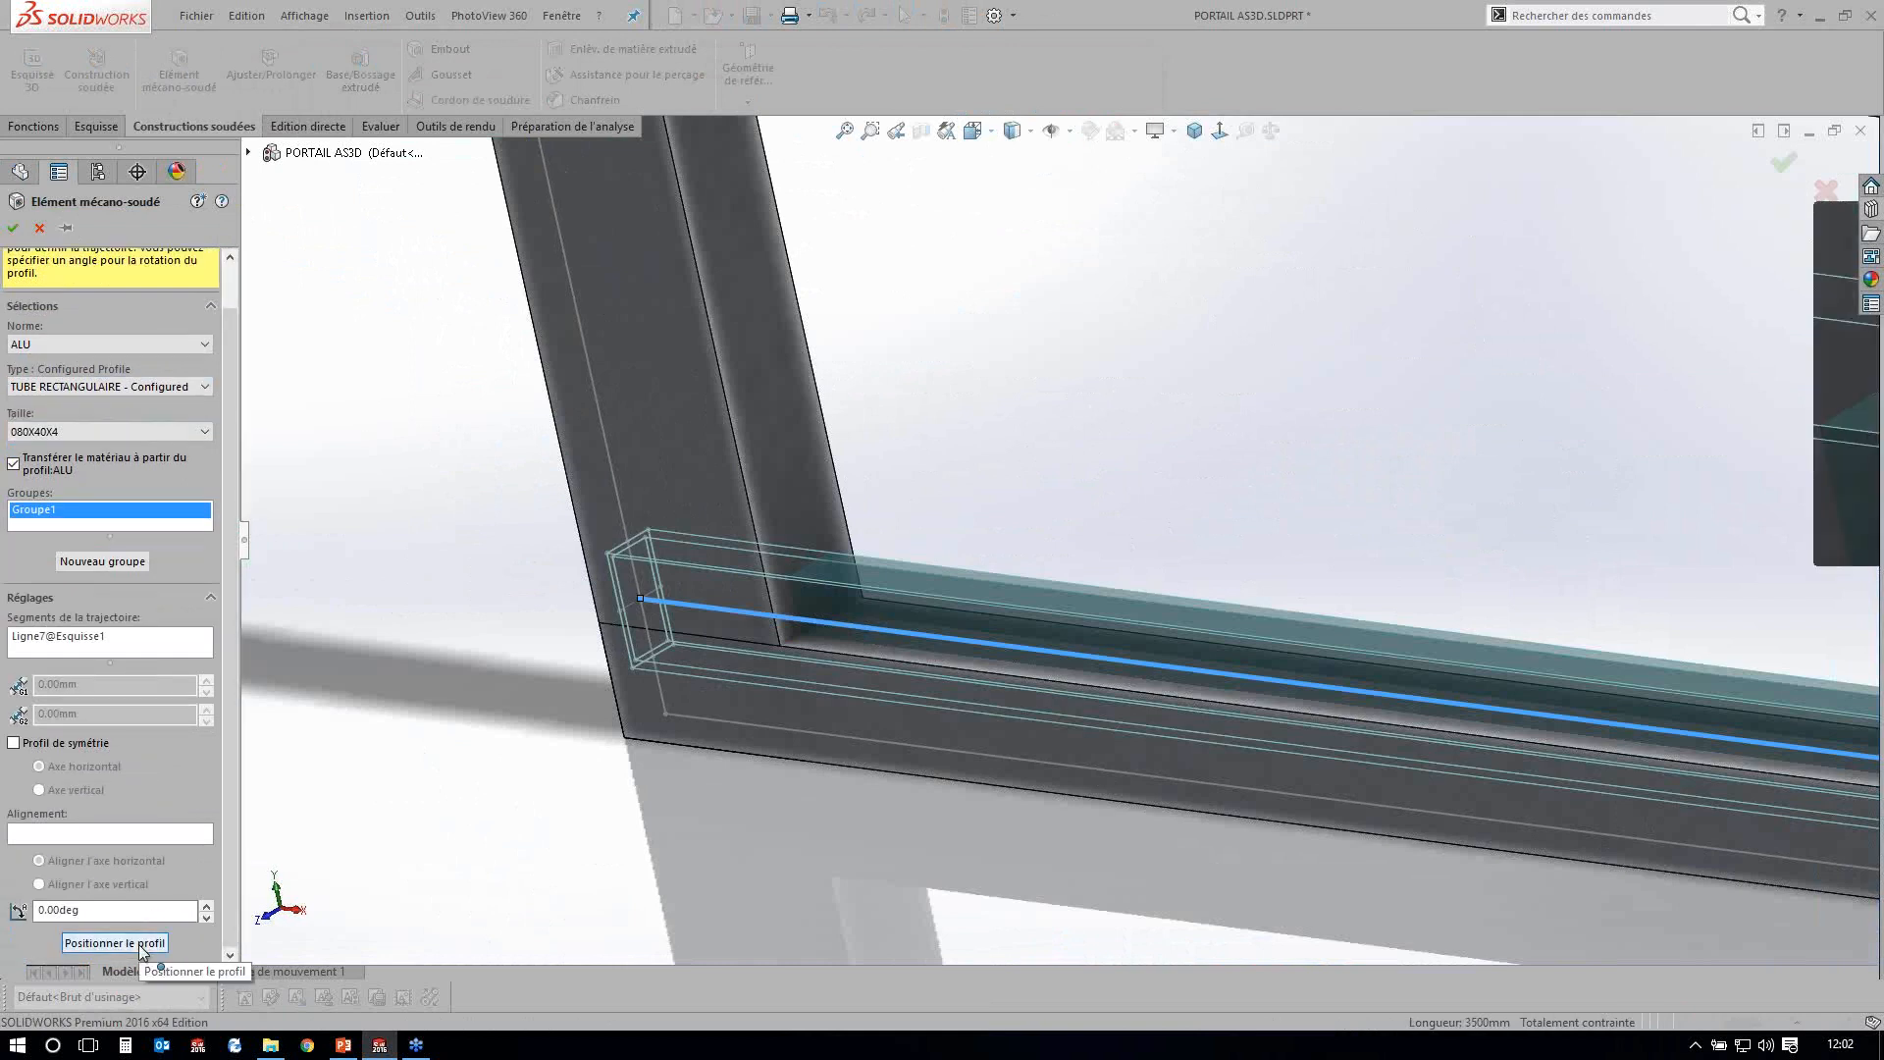
click(114, 943)
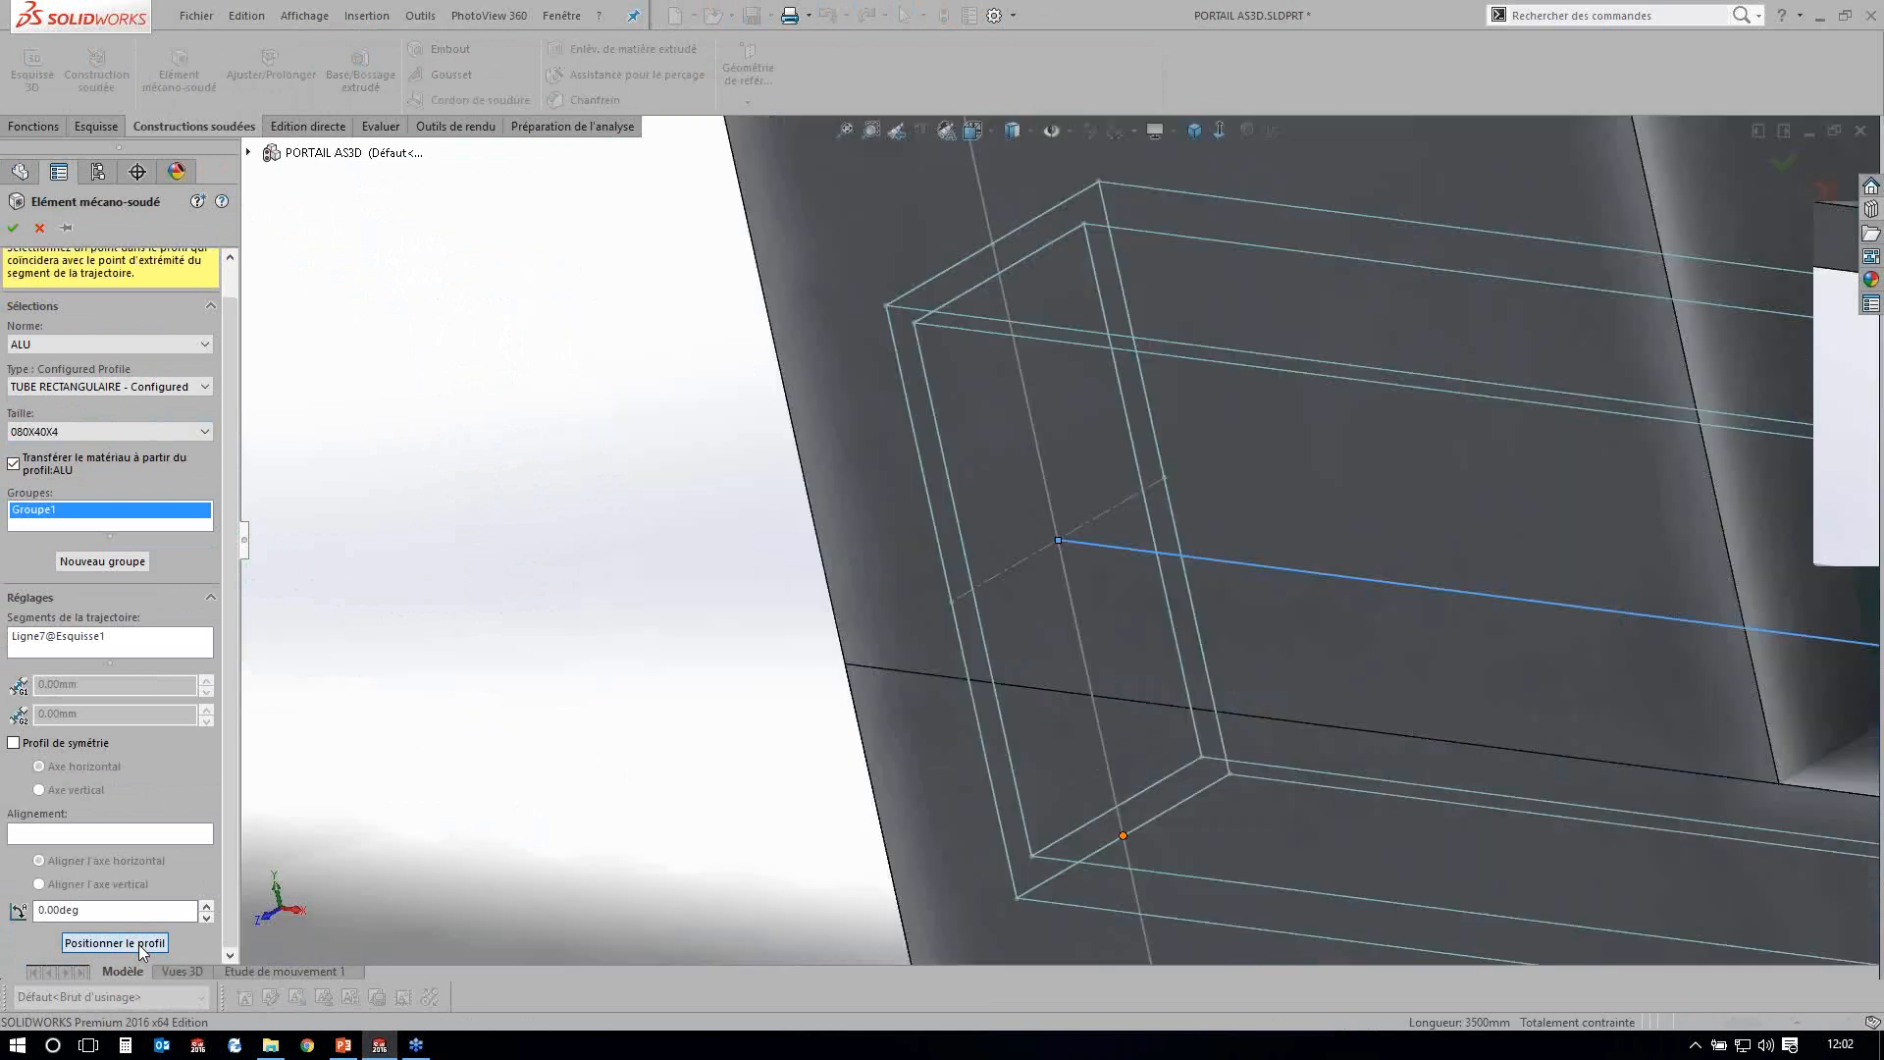
click(1122, 835)
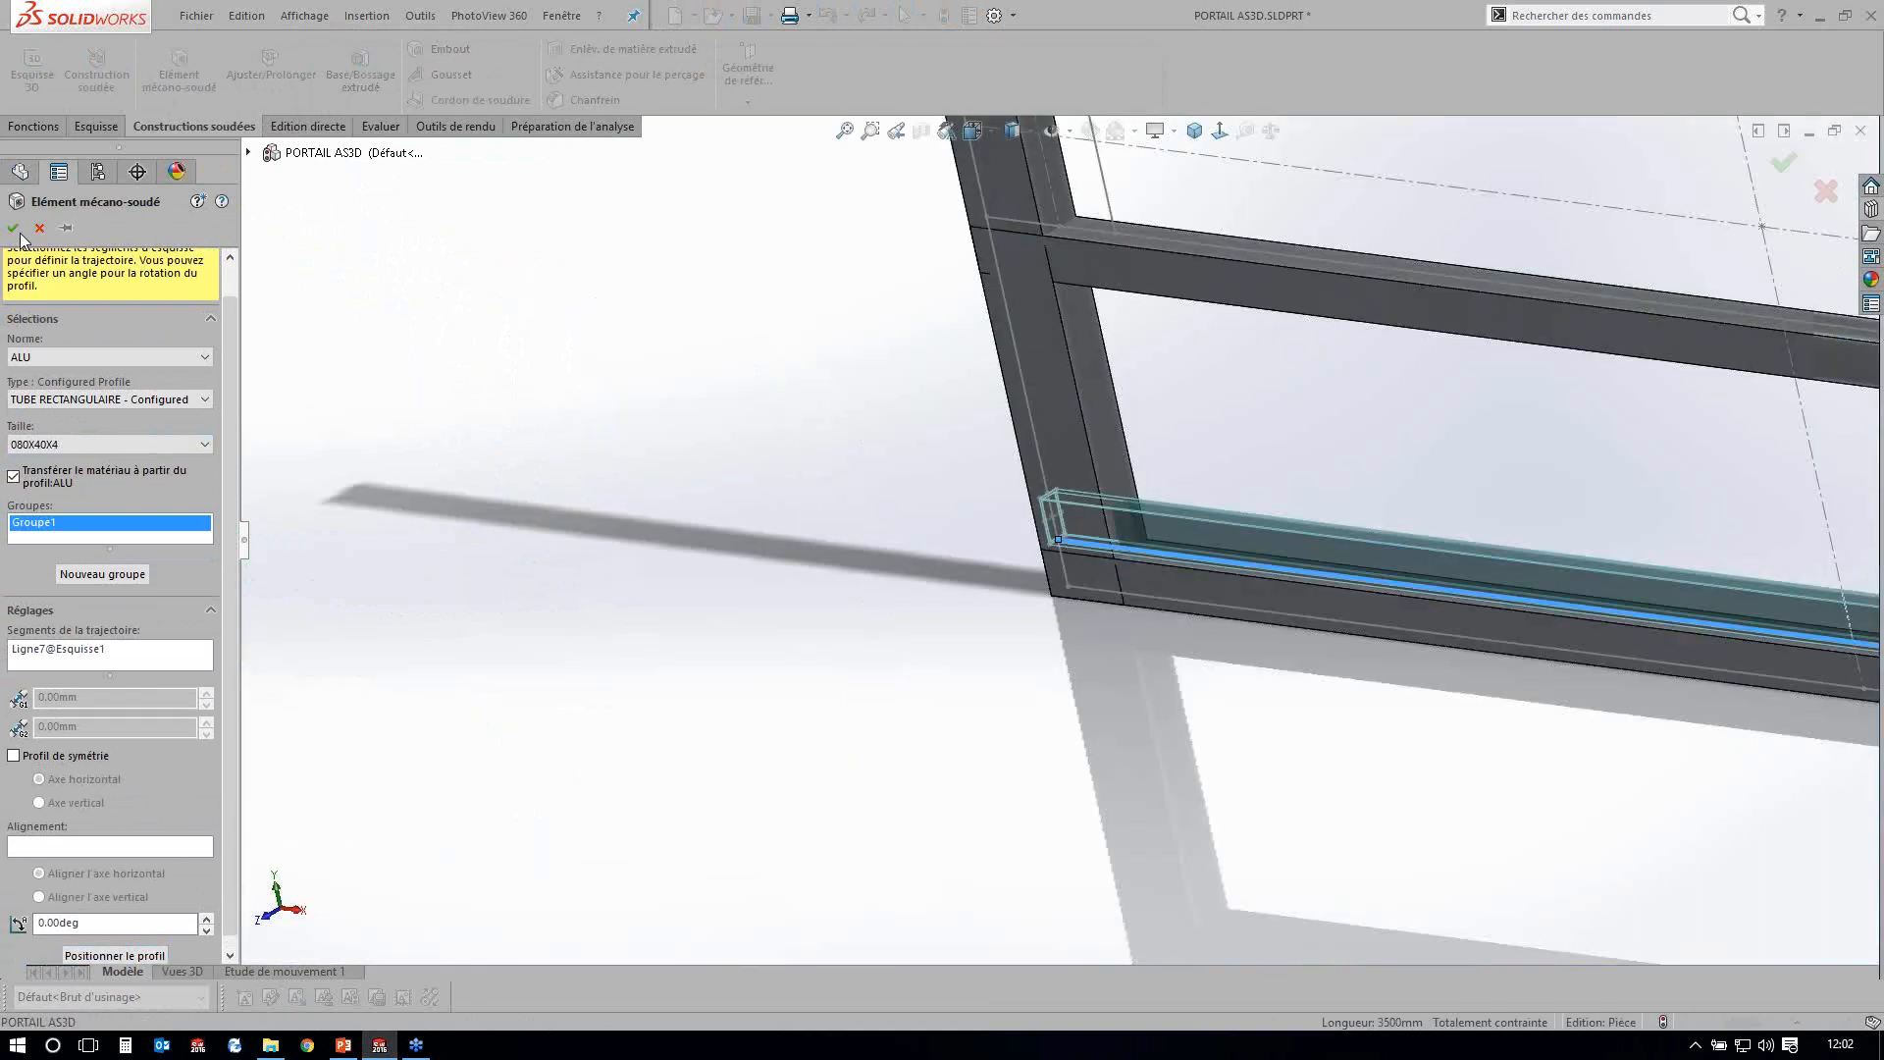
click(18, 234)
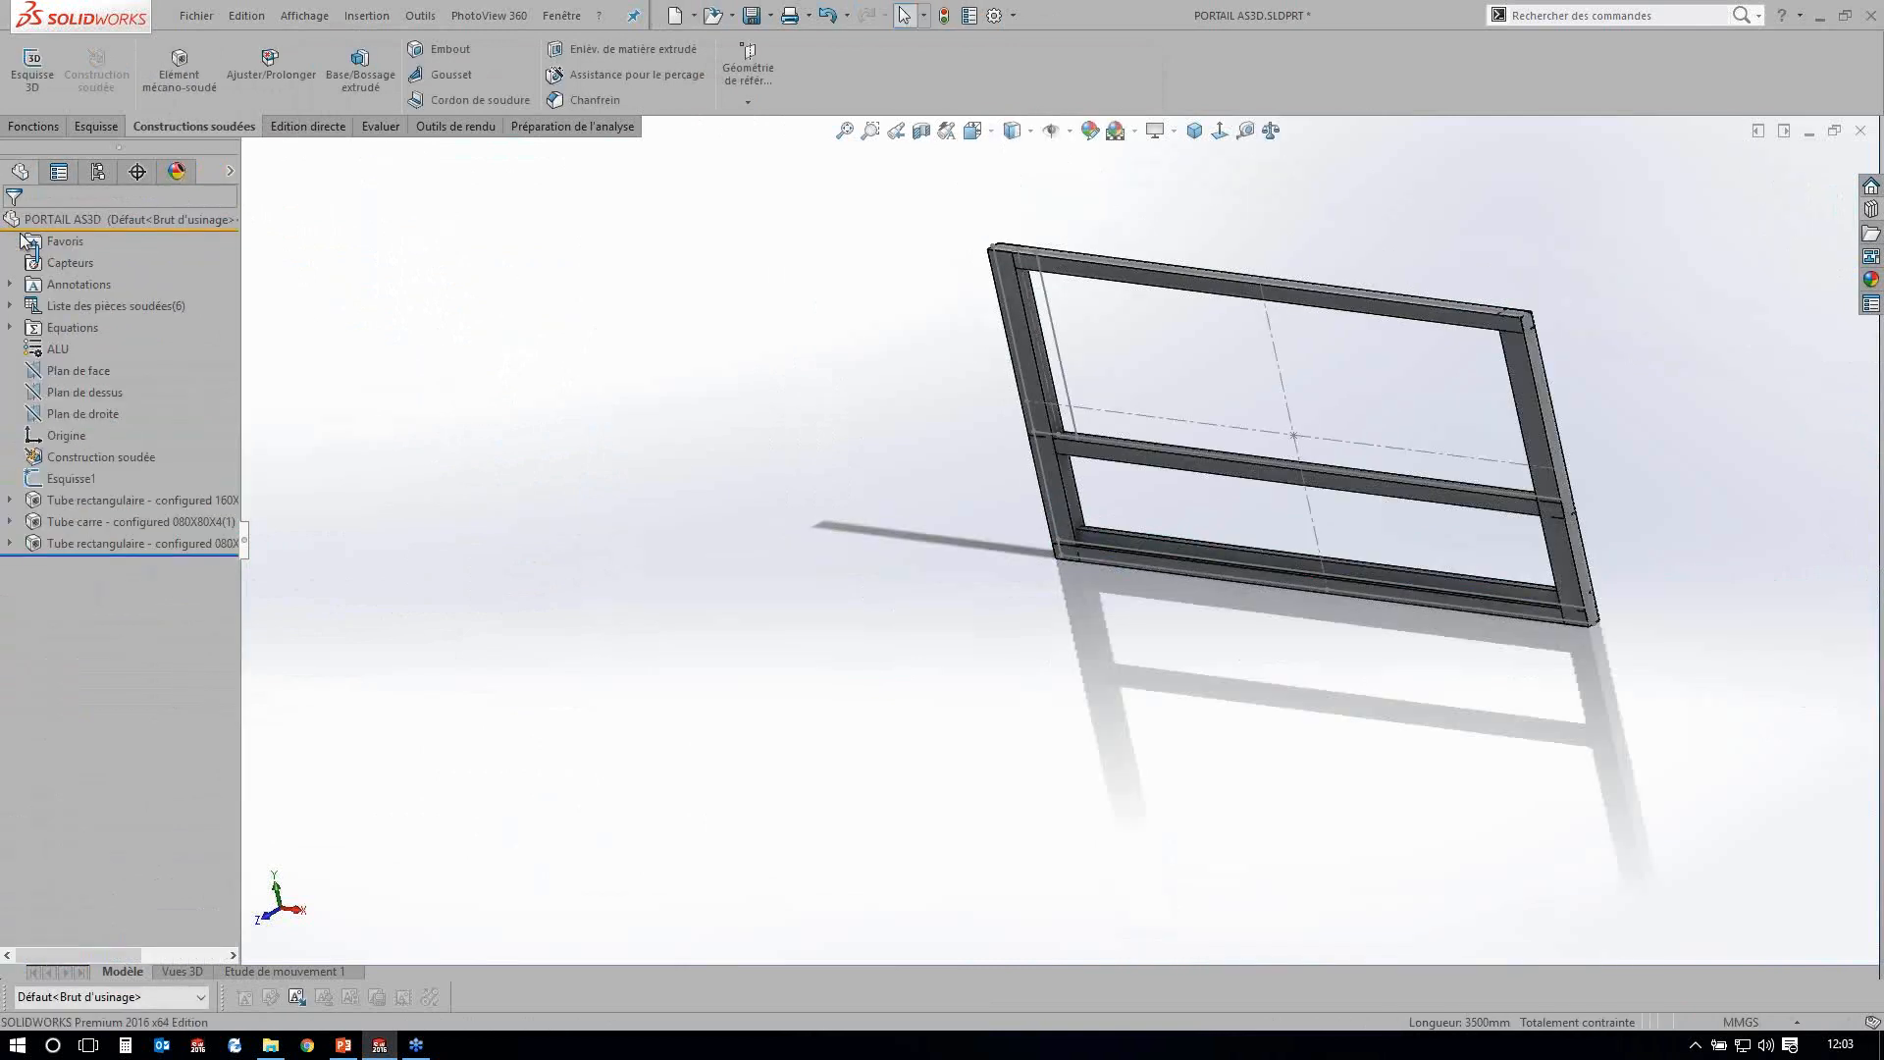
Start a Trim/Extend operation with the four horizontal tubes of the gate as the bodies to trim.
scroll(1547, 586, down, 4)
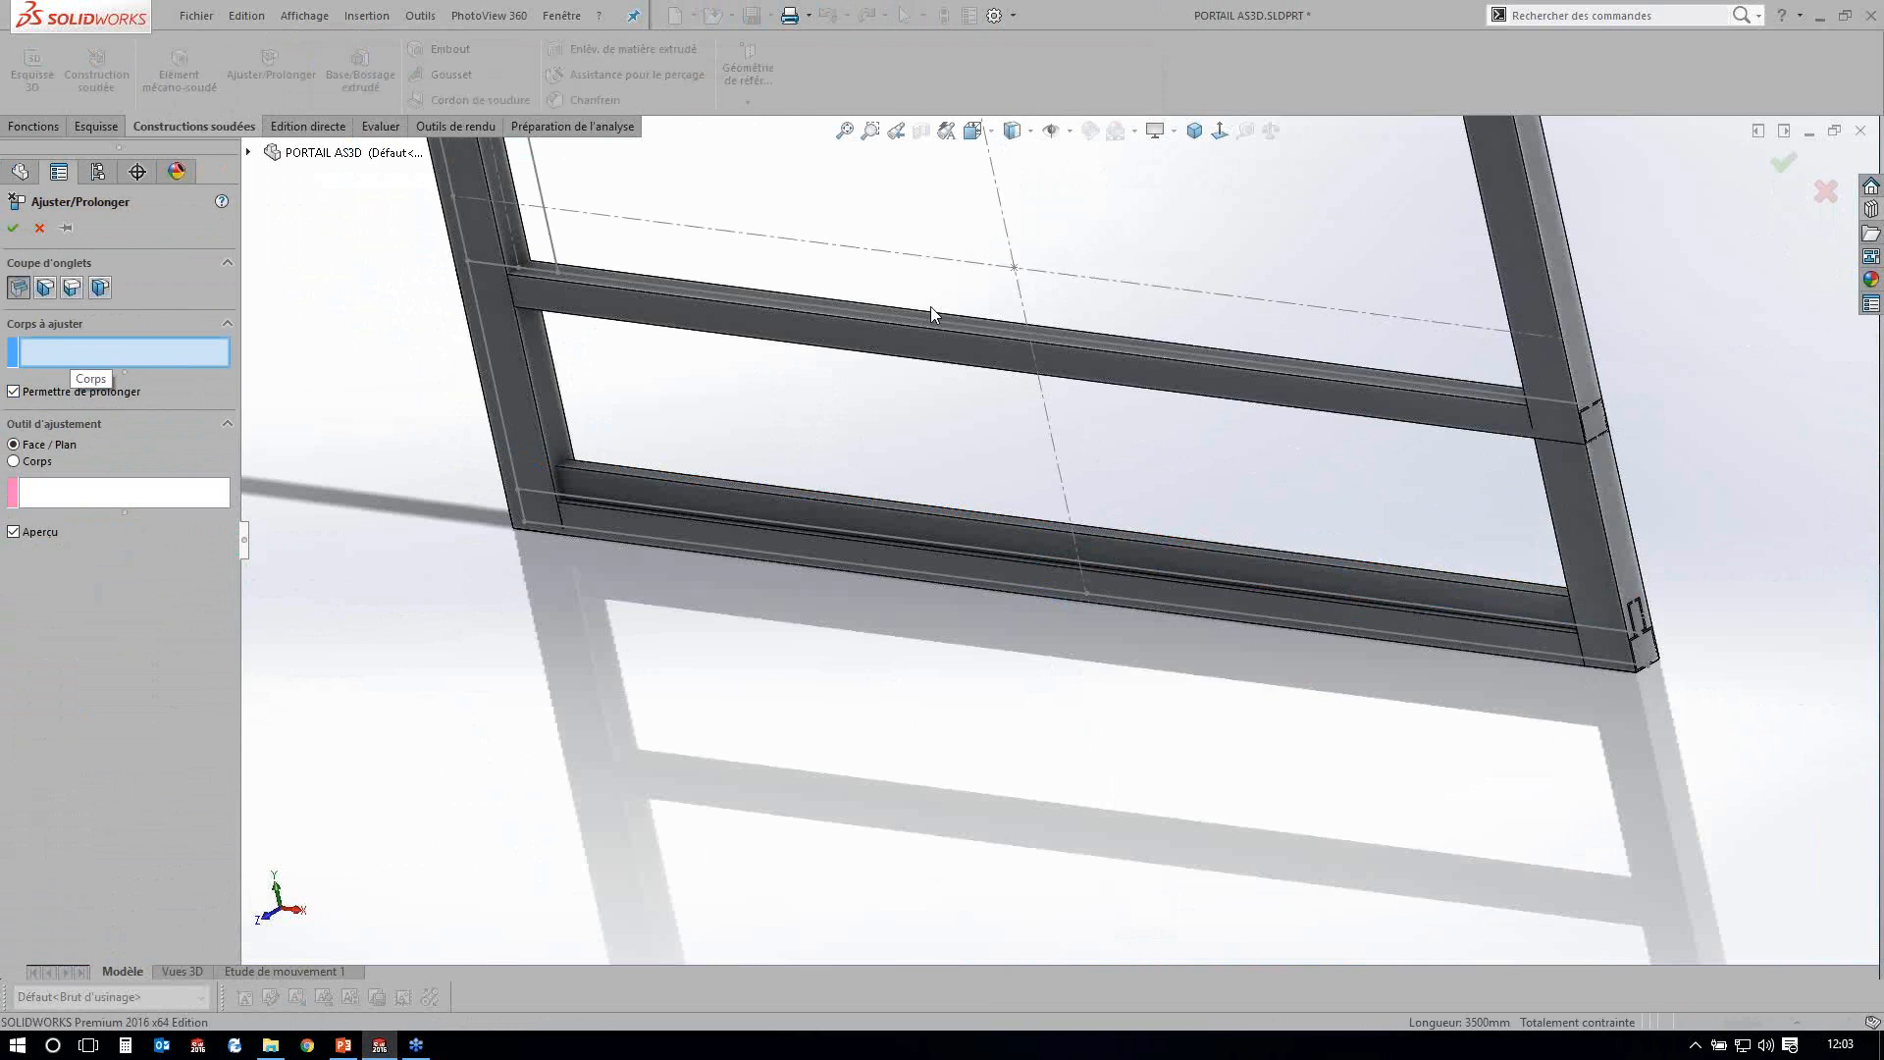
key(f)
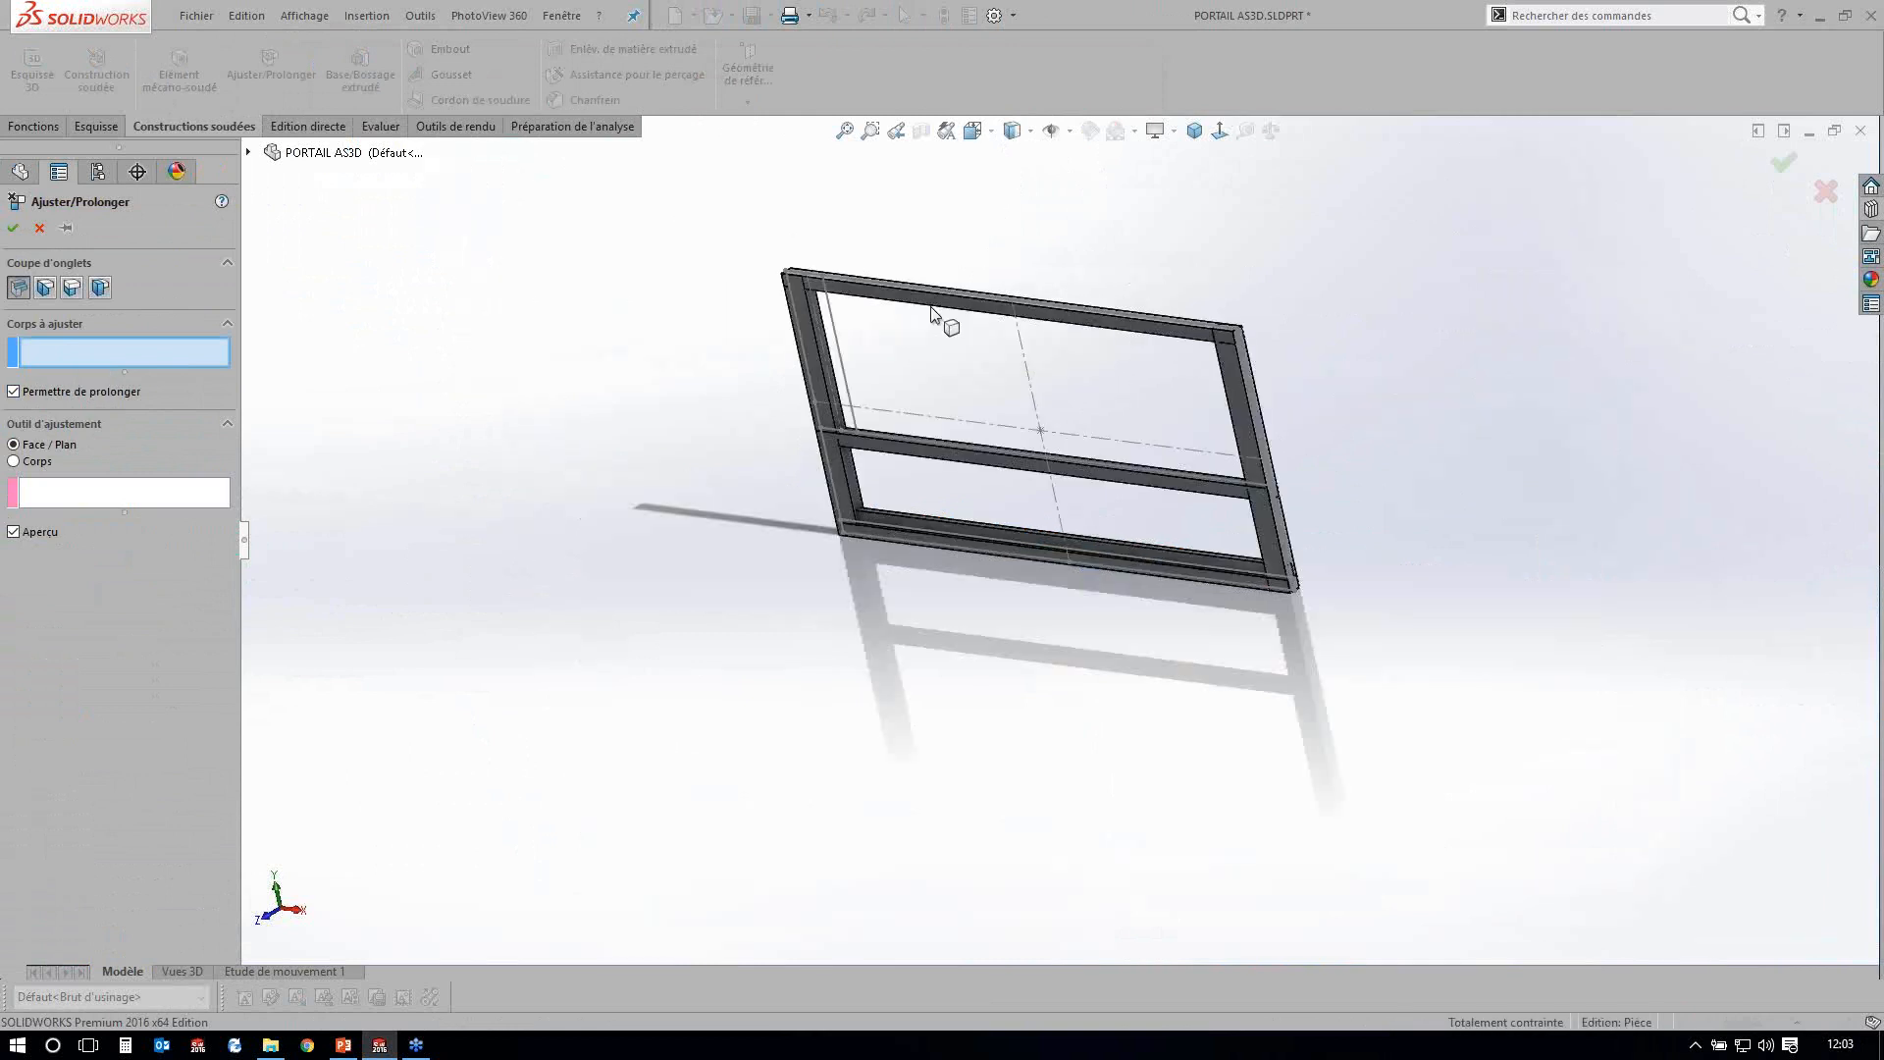
click(933, 312)
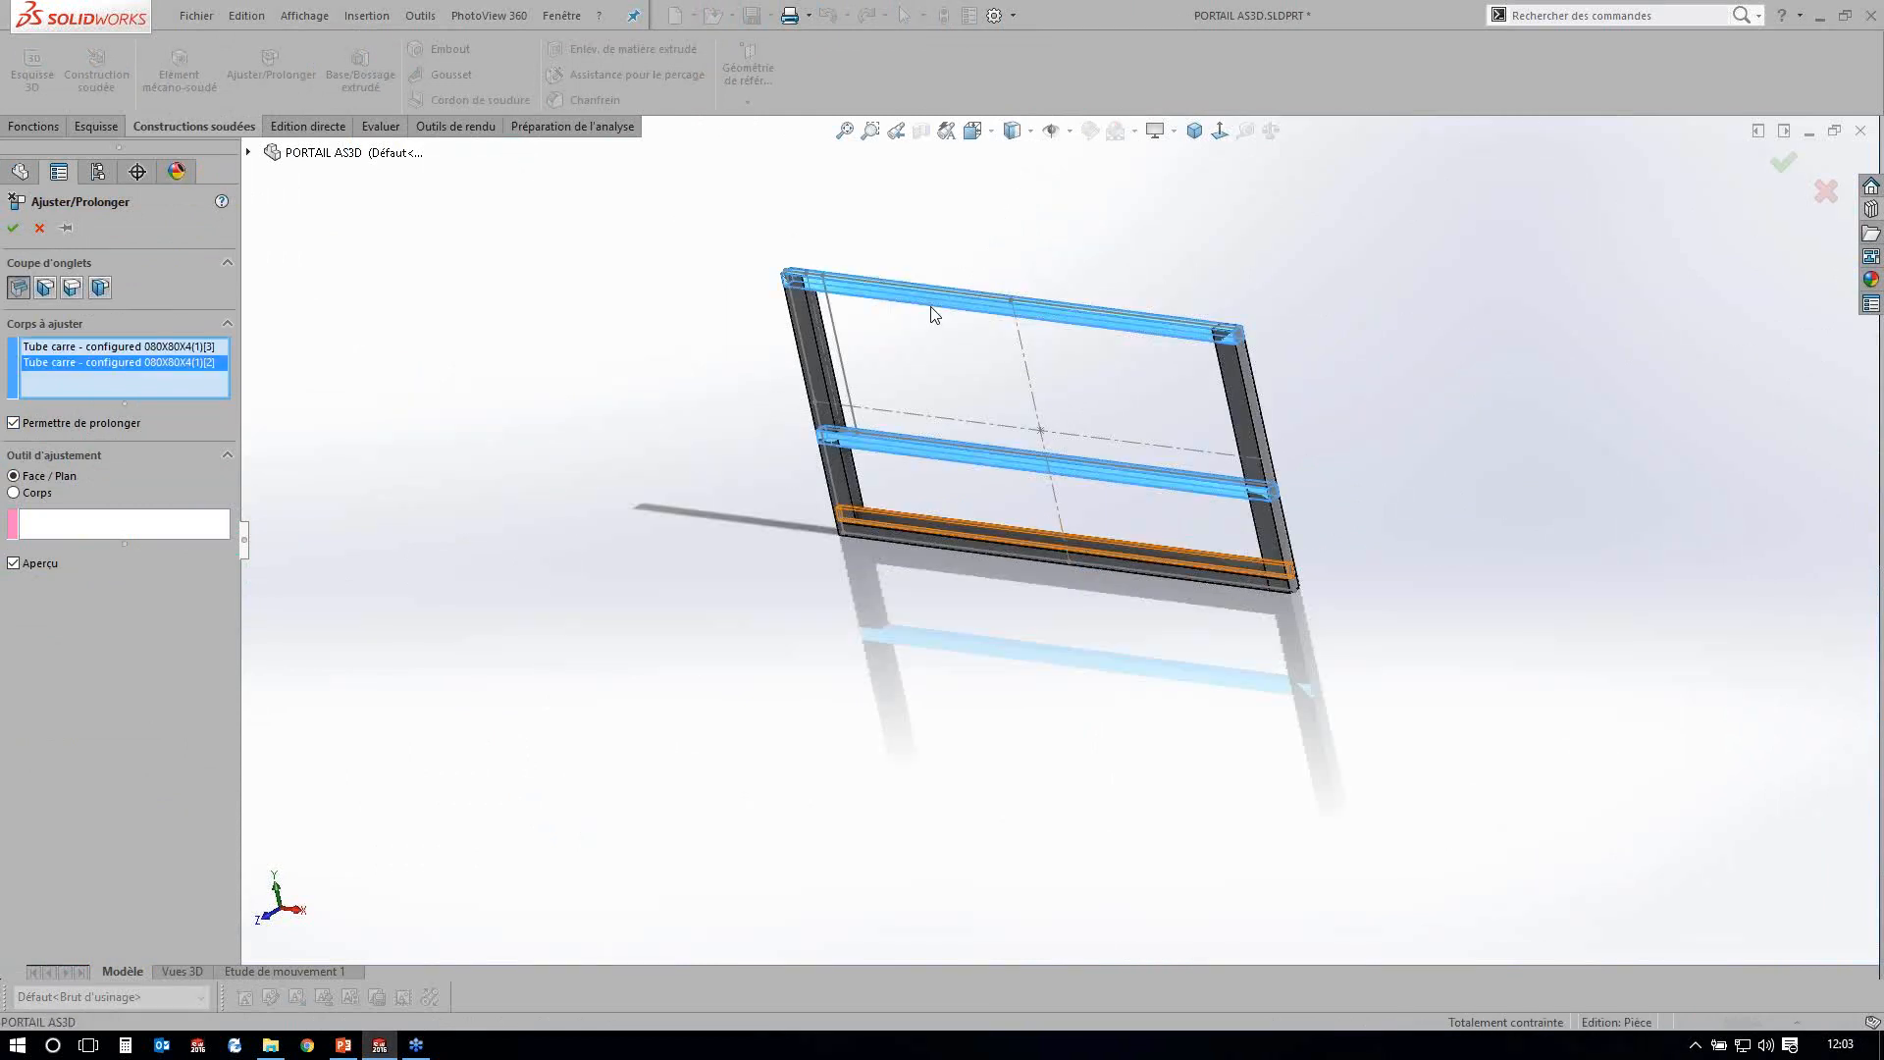
click(940, 526)
click(940, 542)
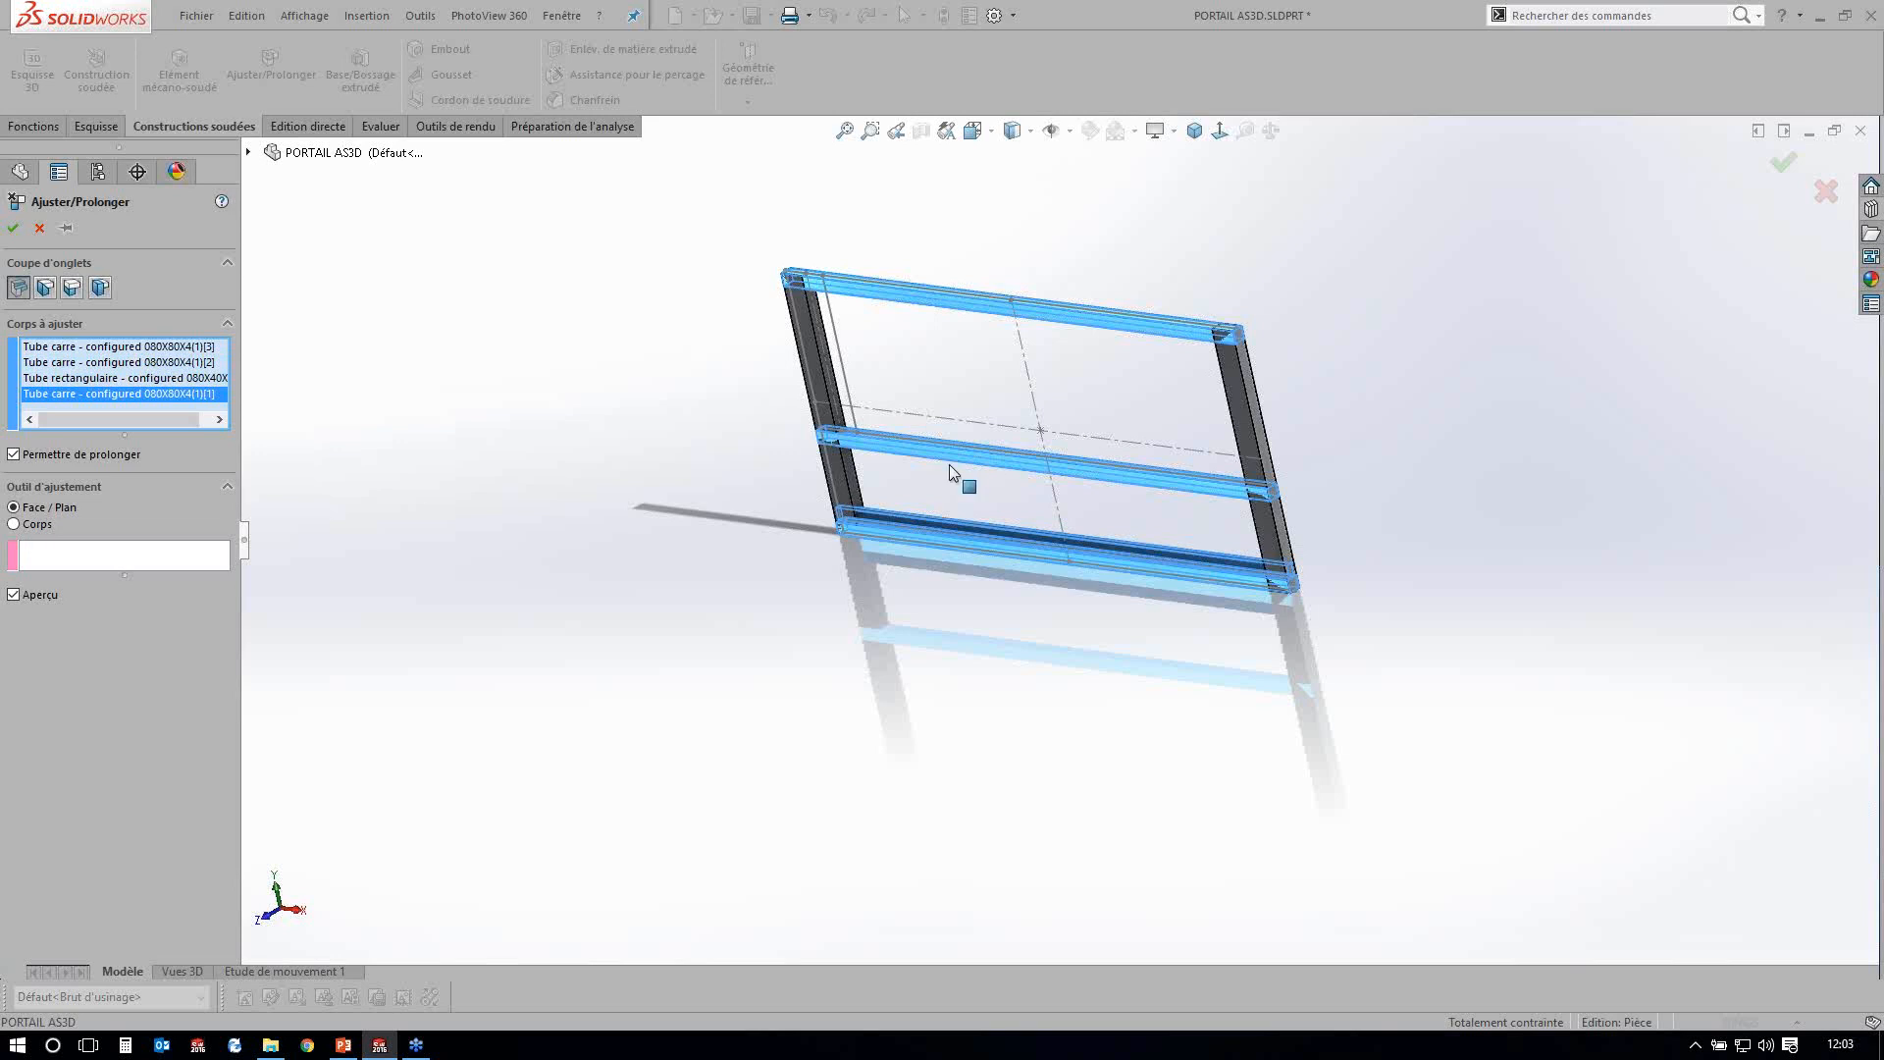
Use the inner faces of the two vertical posts as the trimming faces.
scroll(950, 463, down, 3)
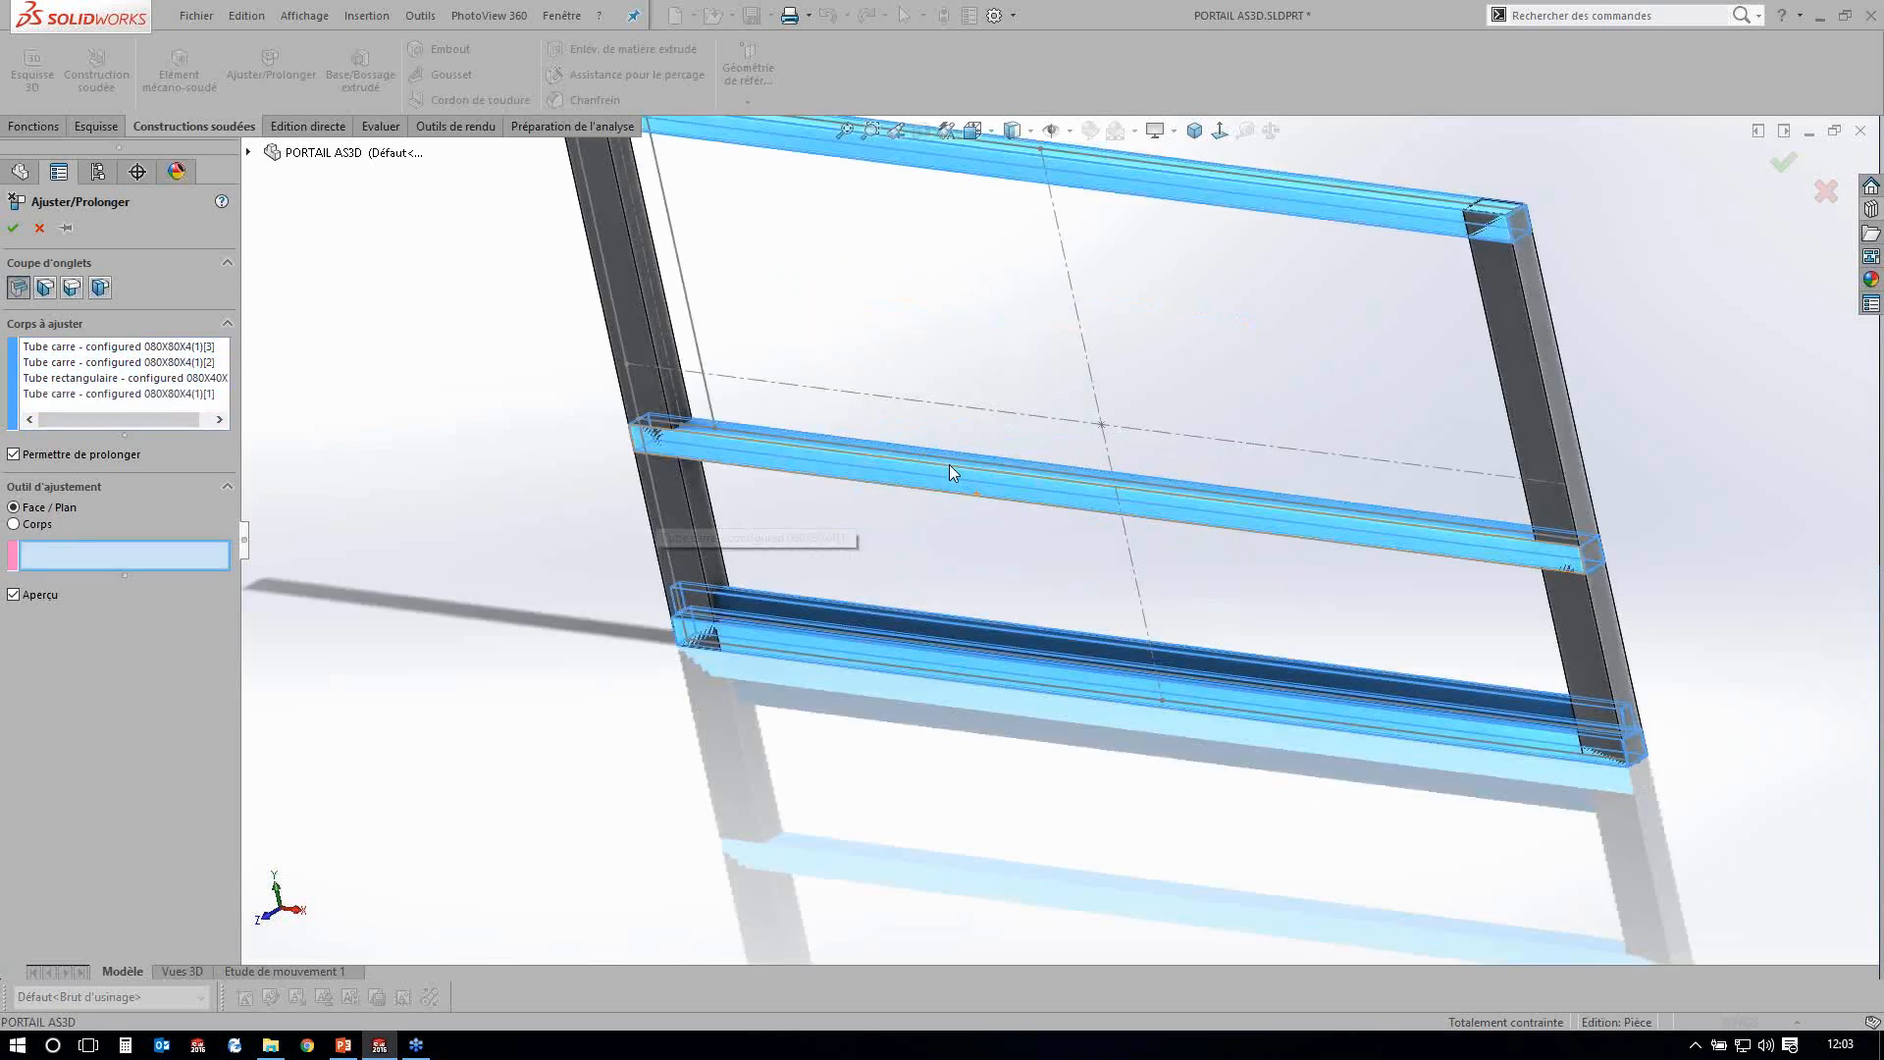
click(950, 463)
click(1204, 508)
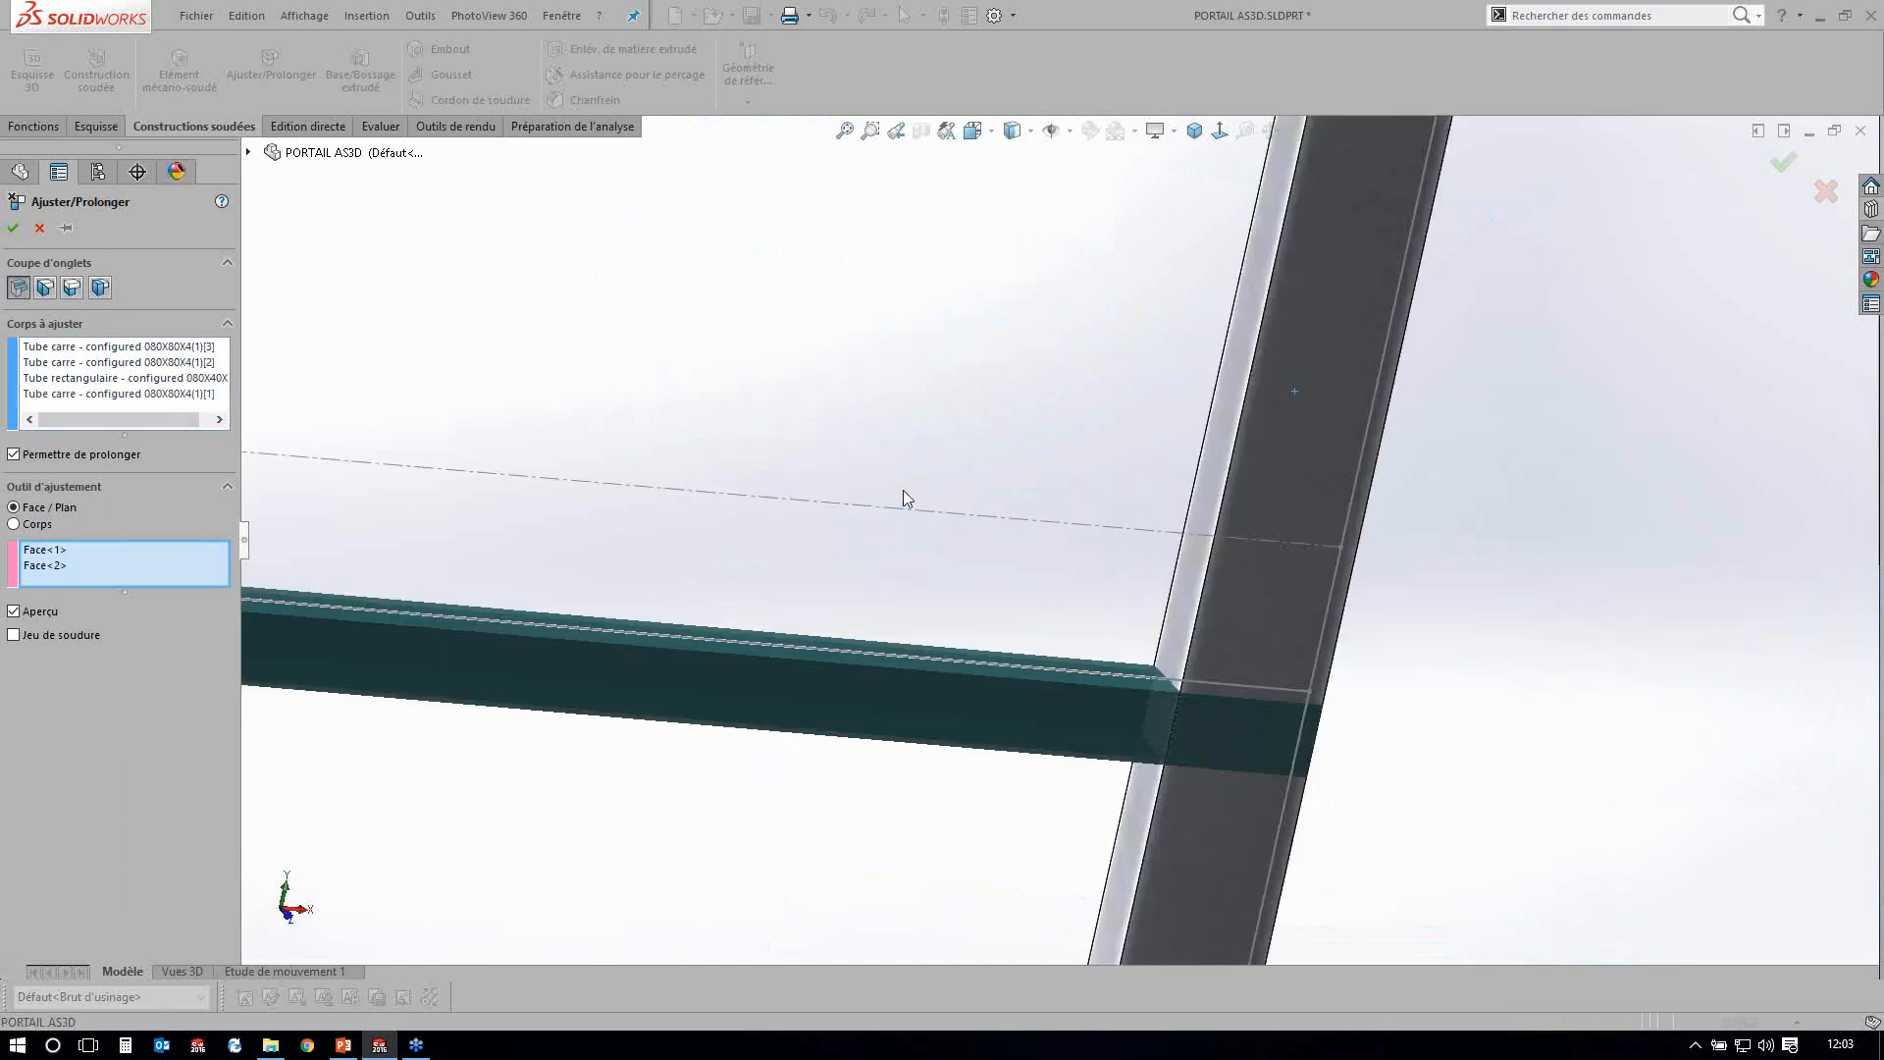
Spread out the body callouts, set the rail end pieces inside both posts to "ignorer", and complete the trim.
scroll(902, 491, up, 6)
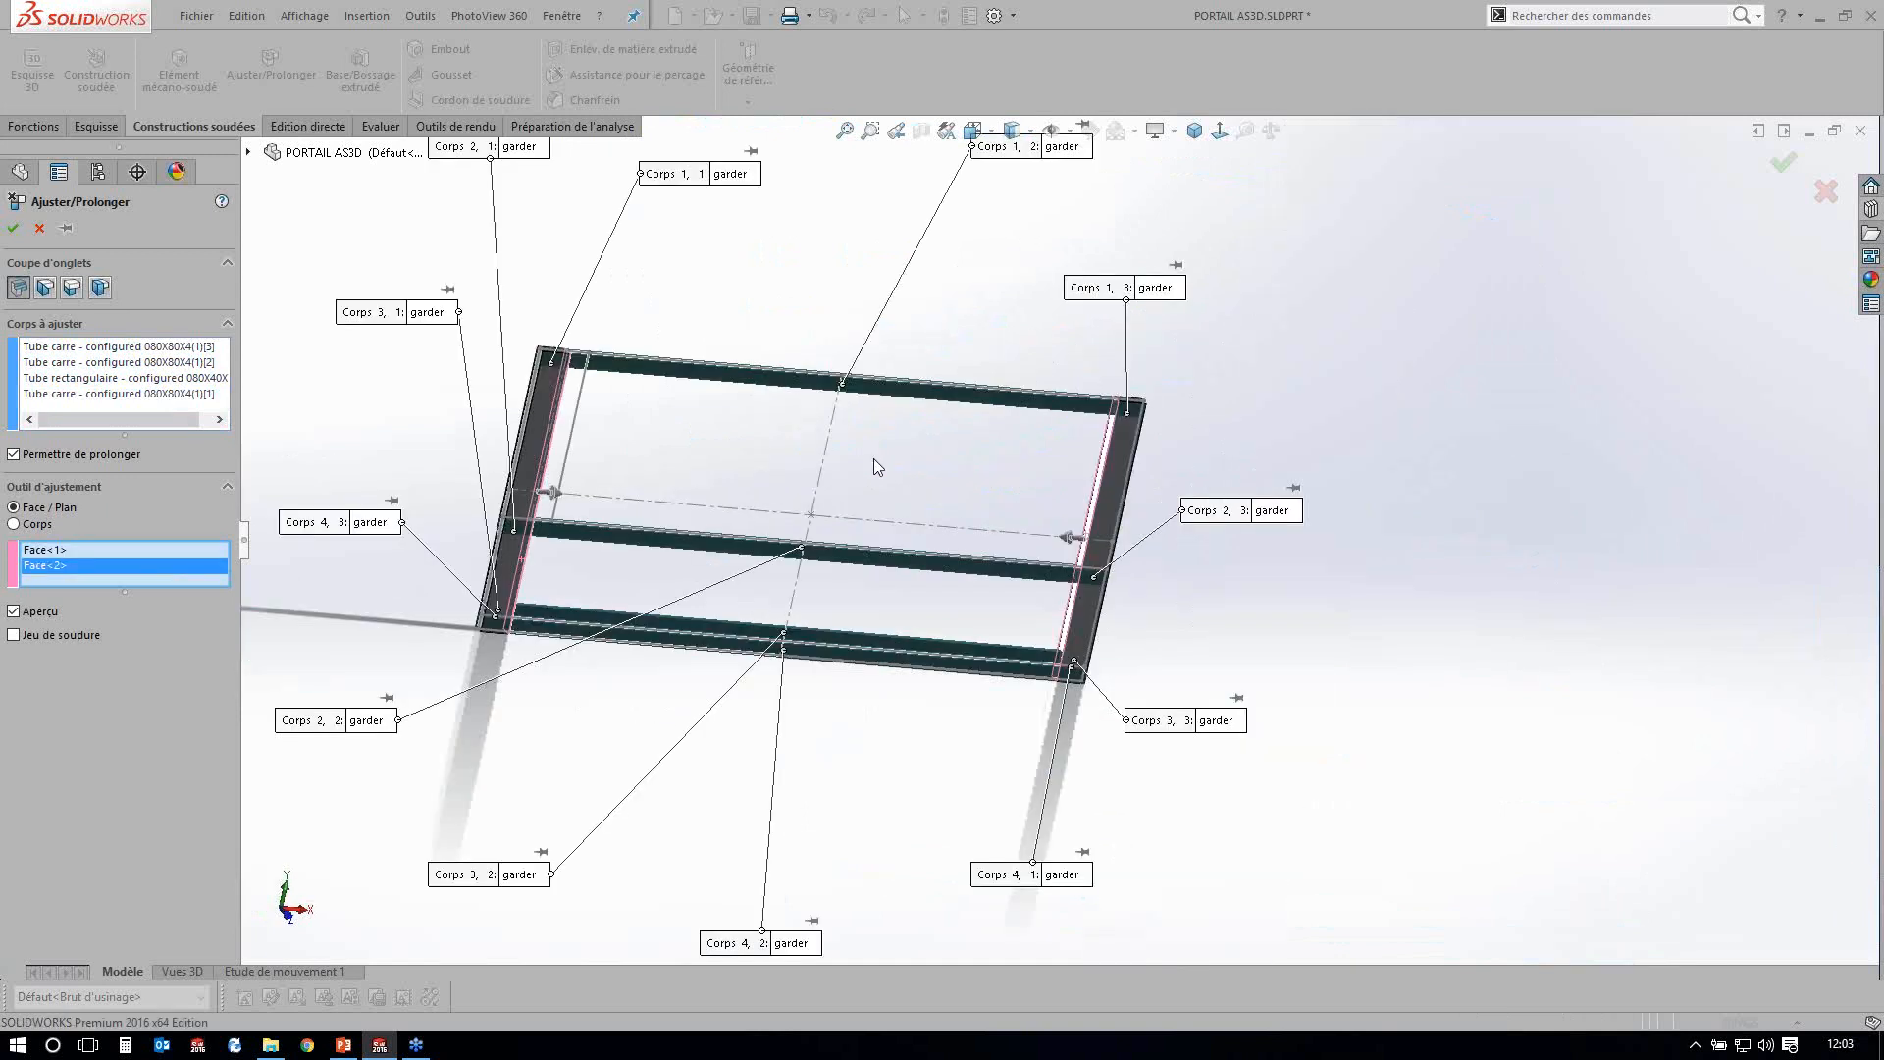
scroll(875, 459, up, 2)
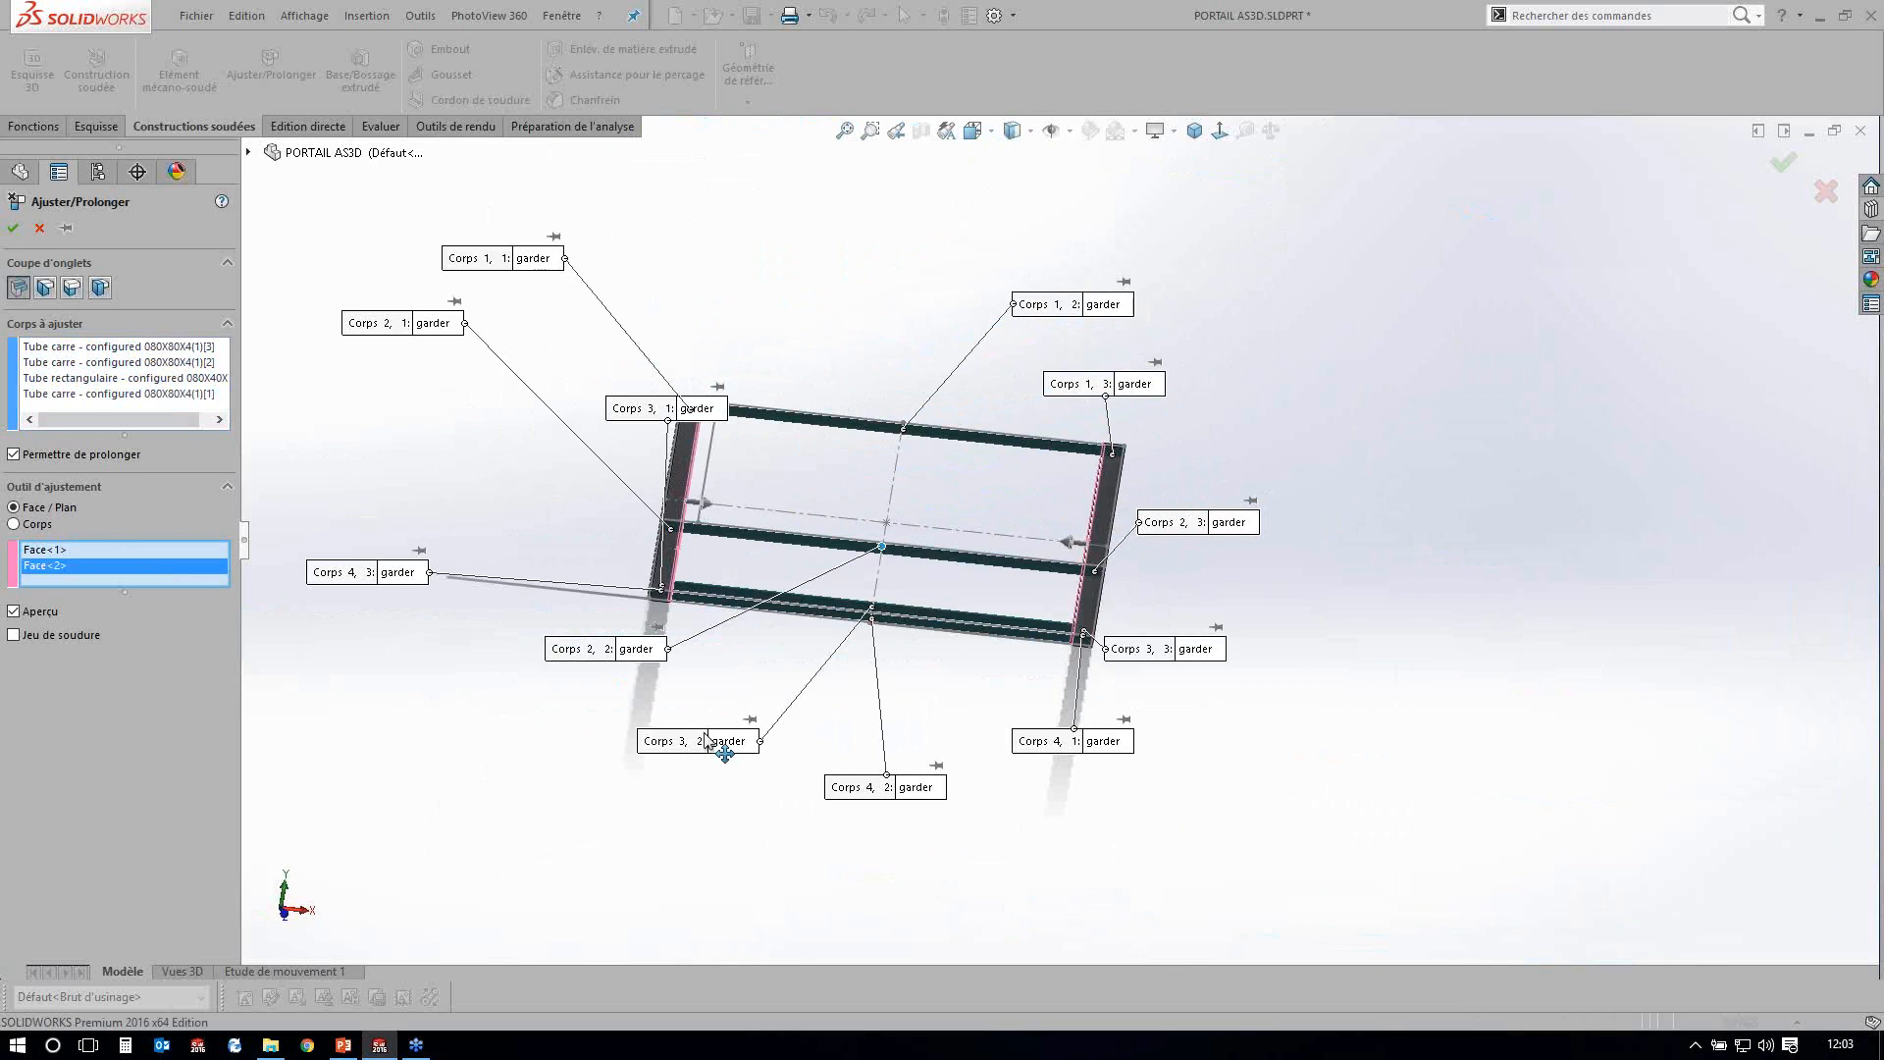
drag(705, 741, 775, 758)
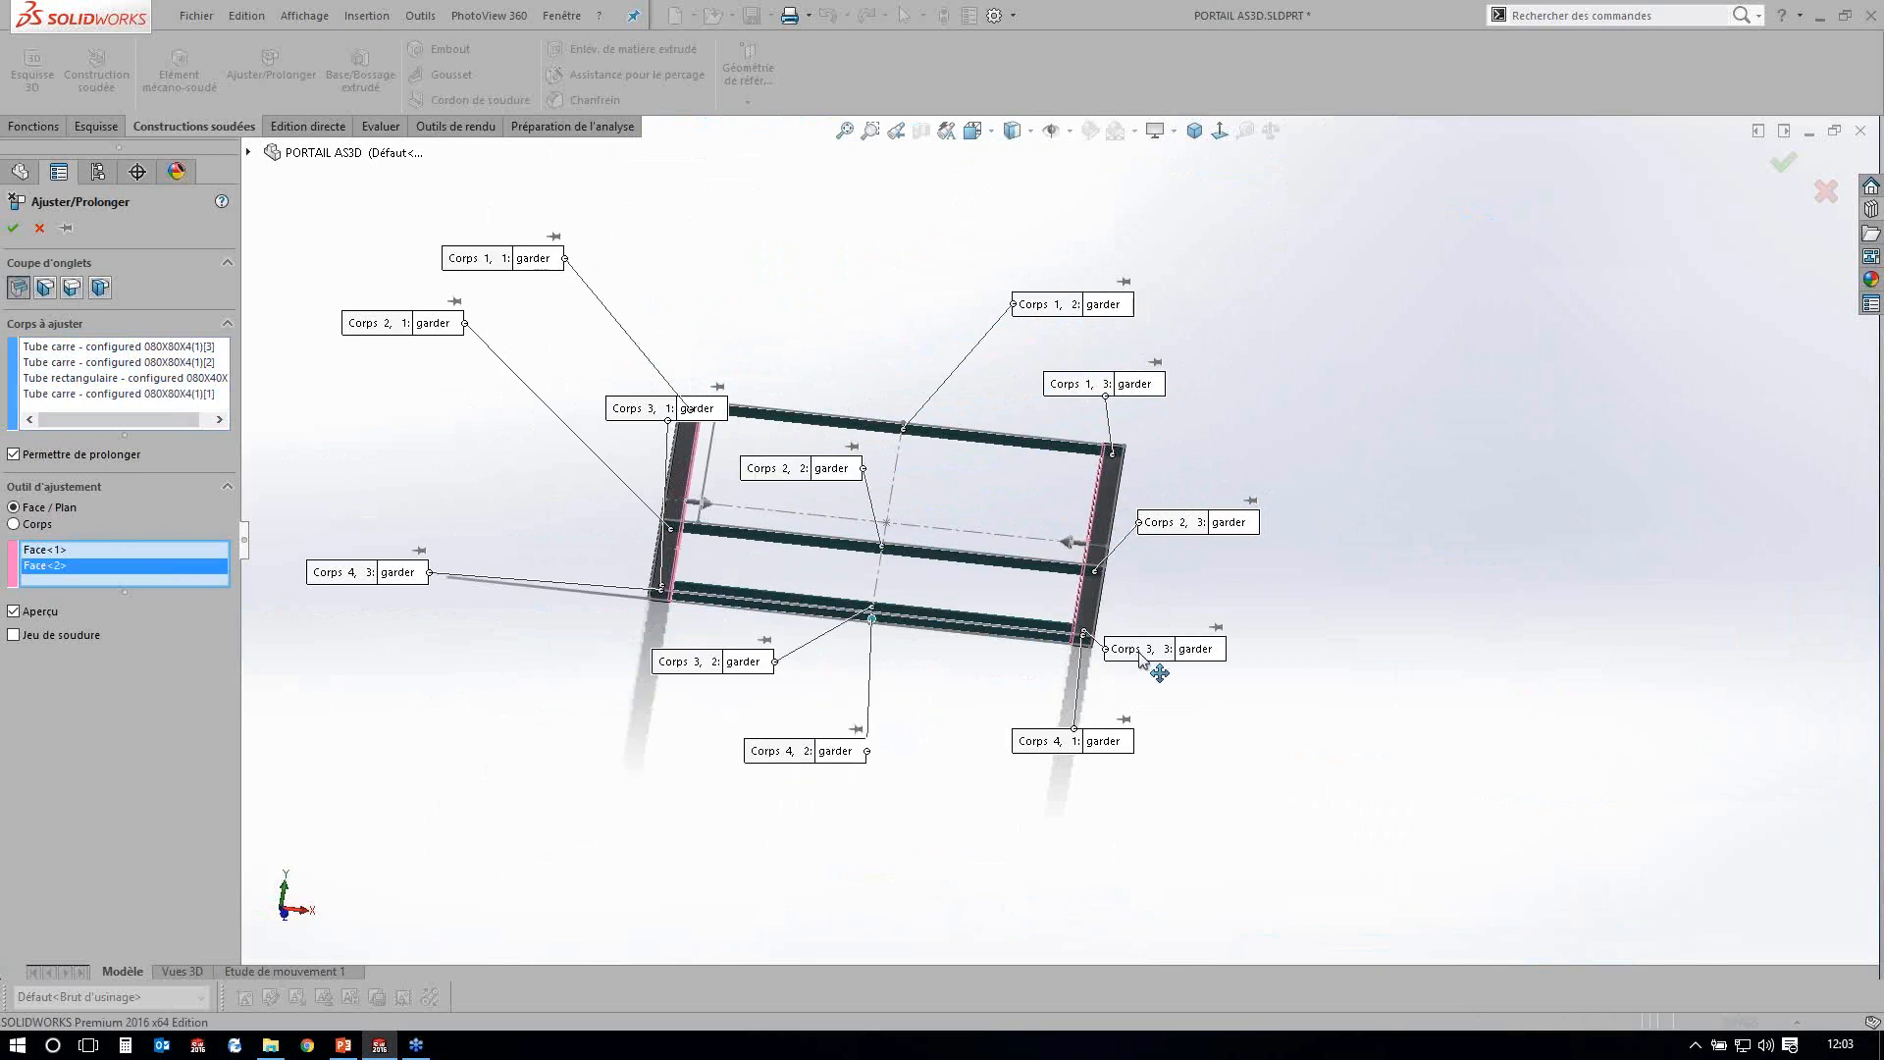
drag(1140, 655, 1197, 641)
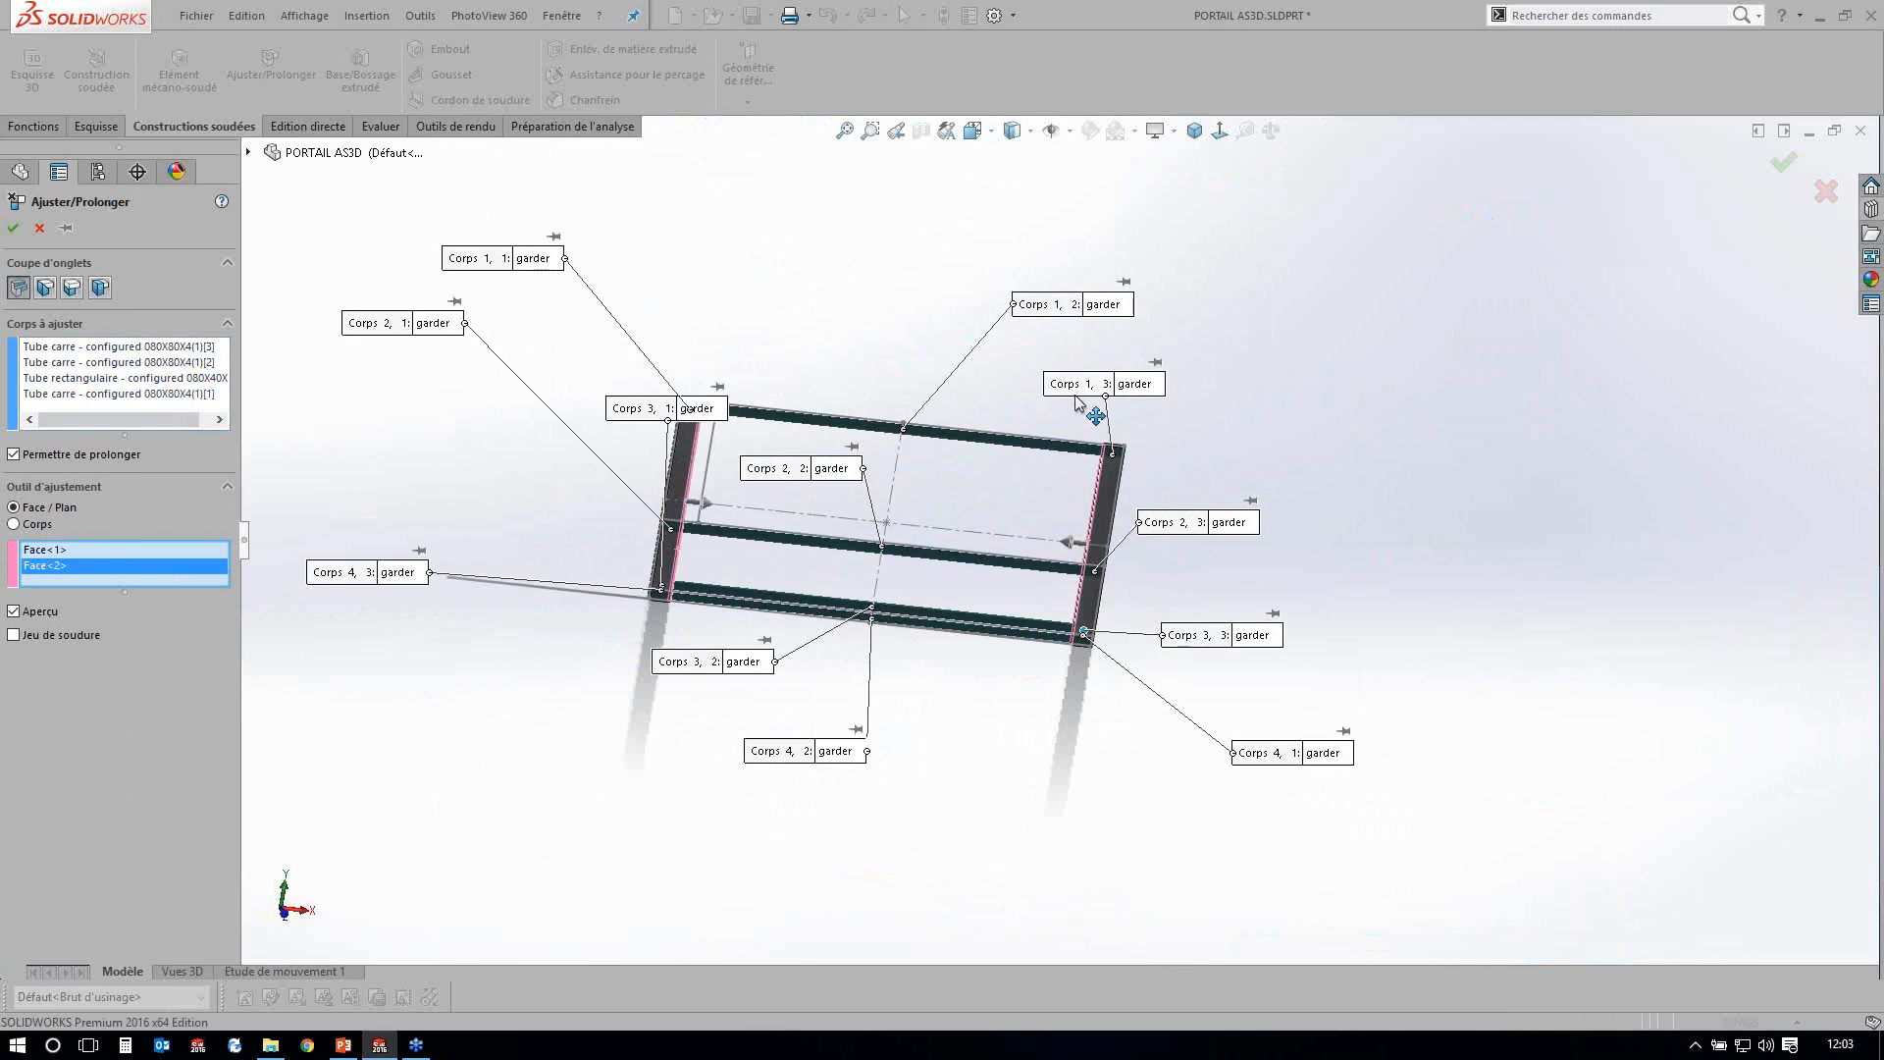
drag(1170, 522, 1238, 508)
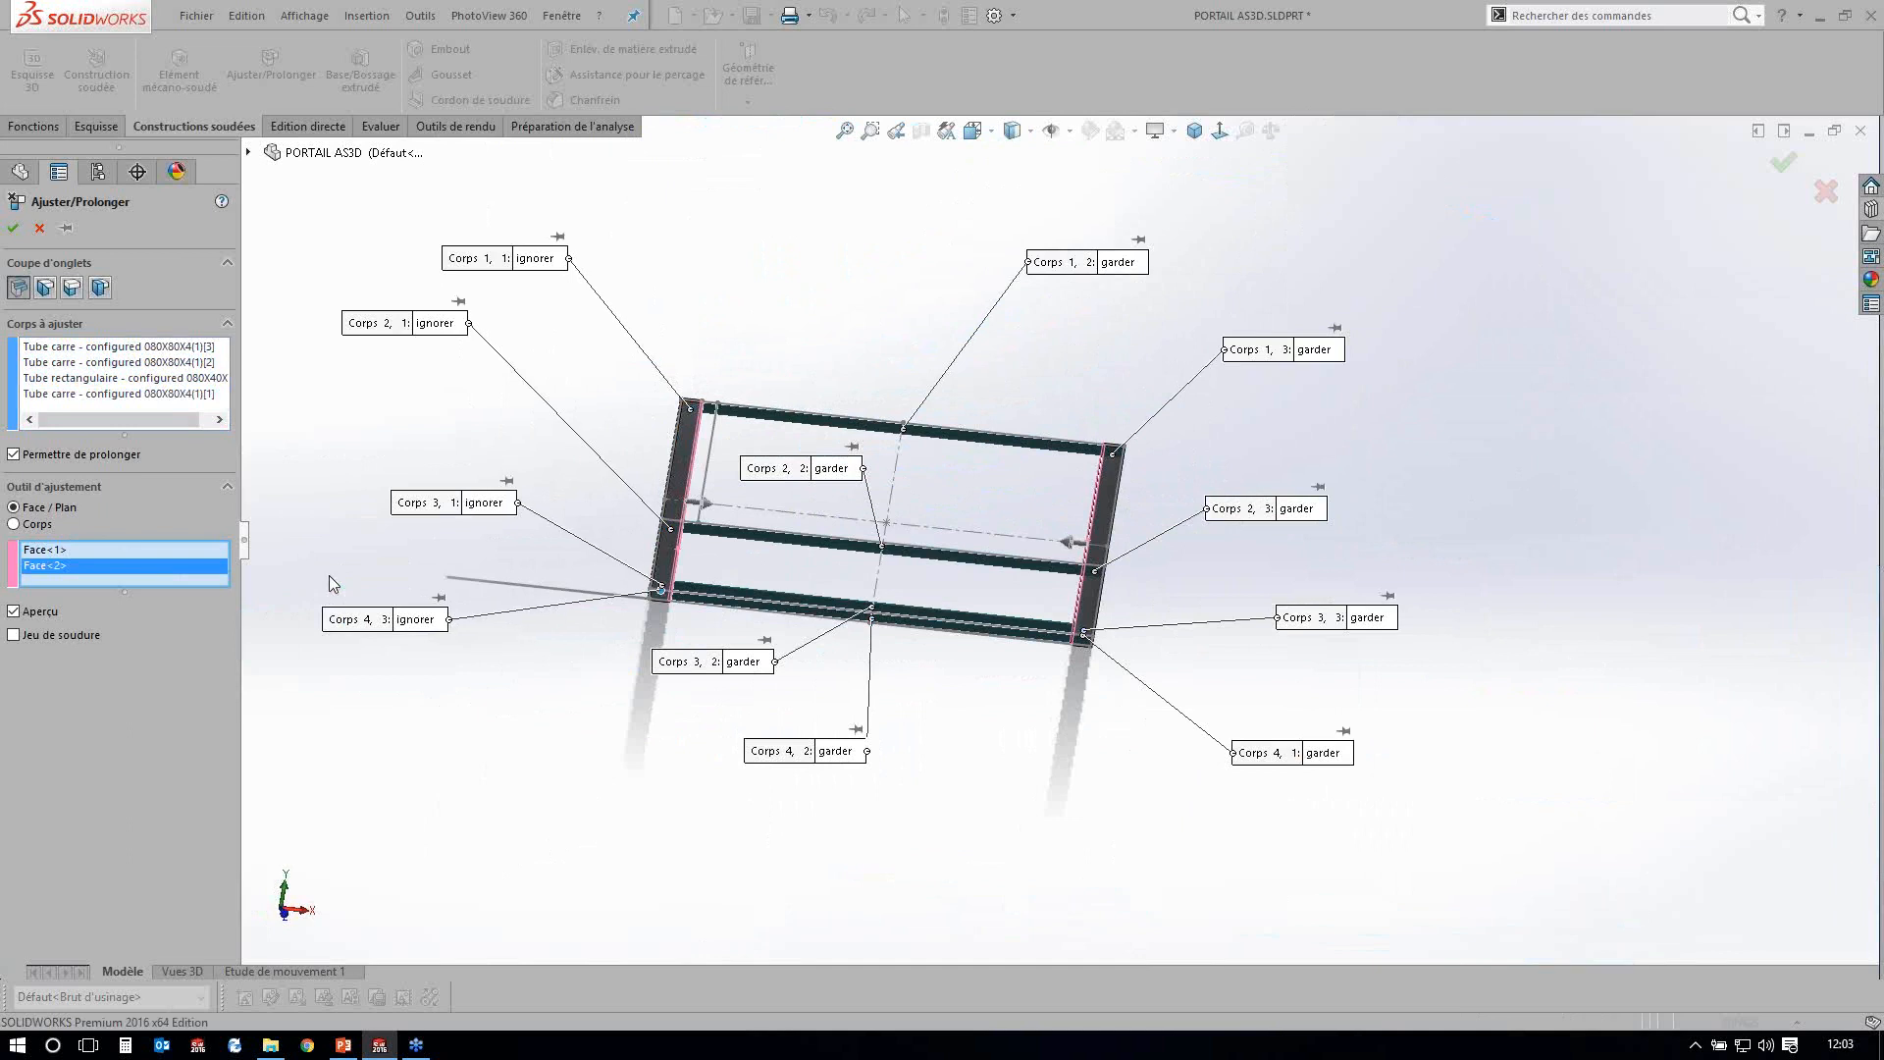
click(1359, 628)
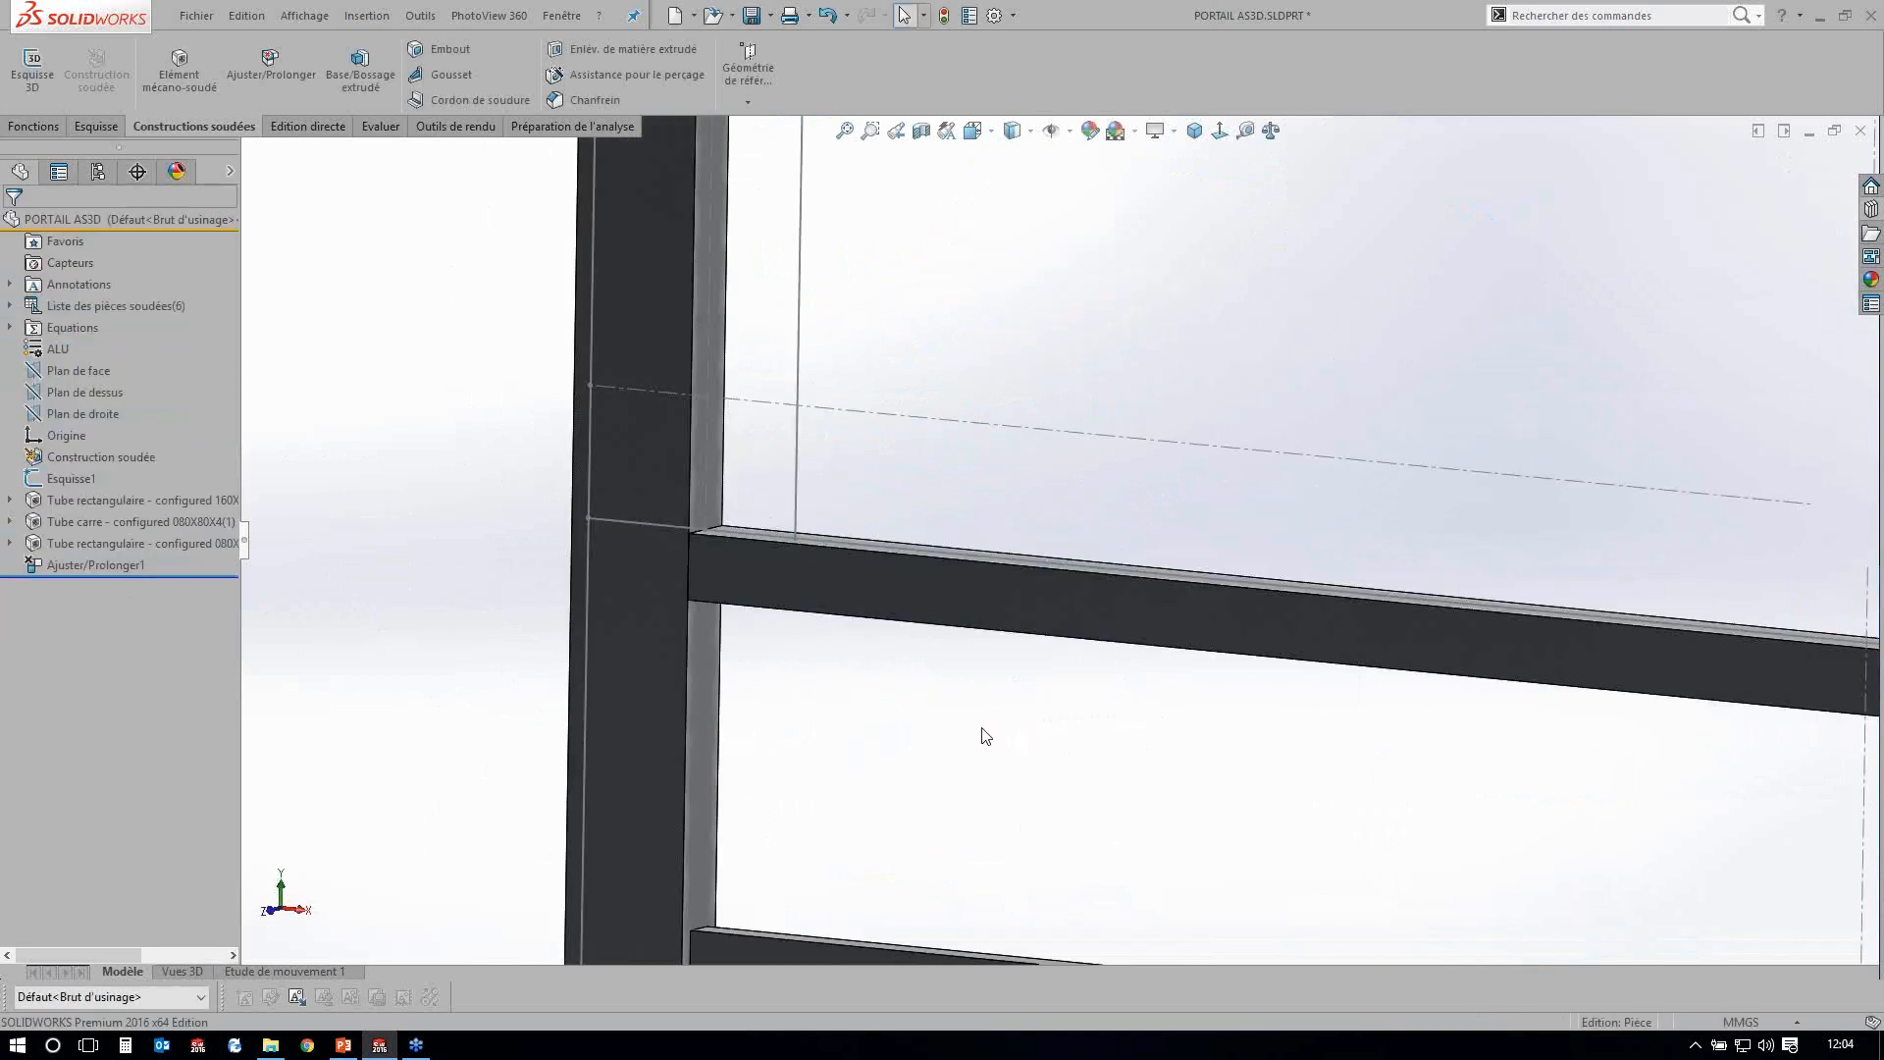
Start a linear pattern with the inner vertical edge of the left post as Direction 1.
scroll(985, 736, up, 5)
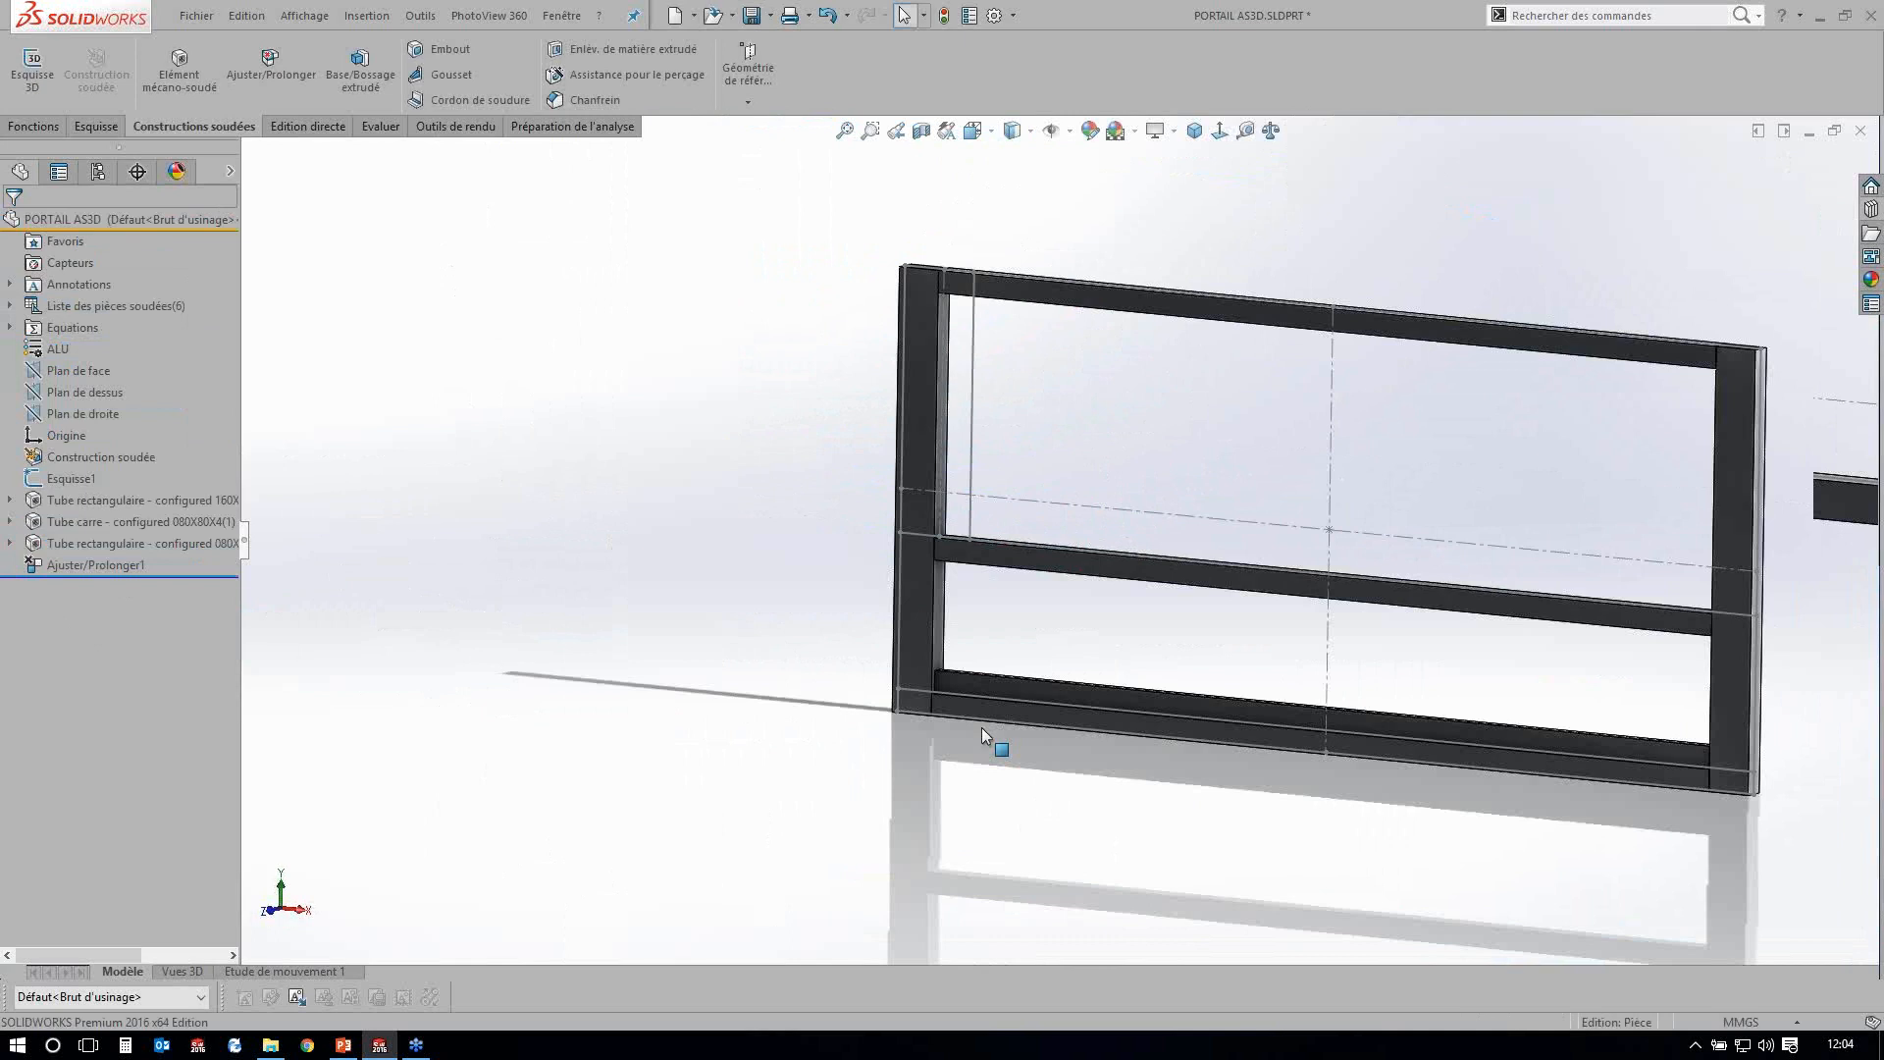
scroll(981, 727, down, 3)
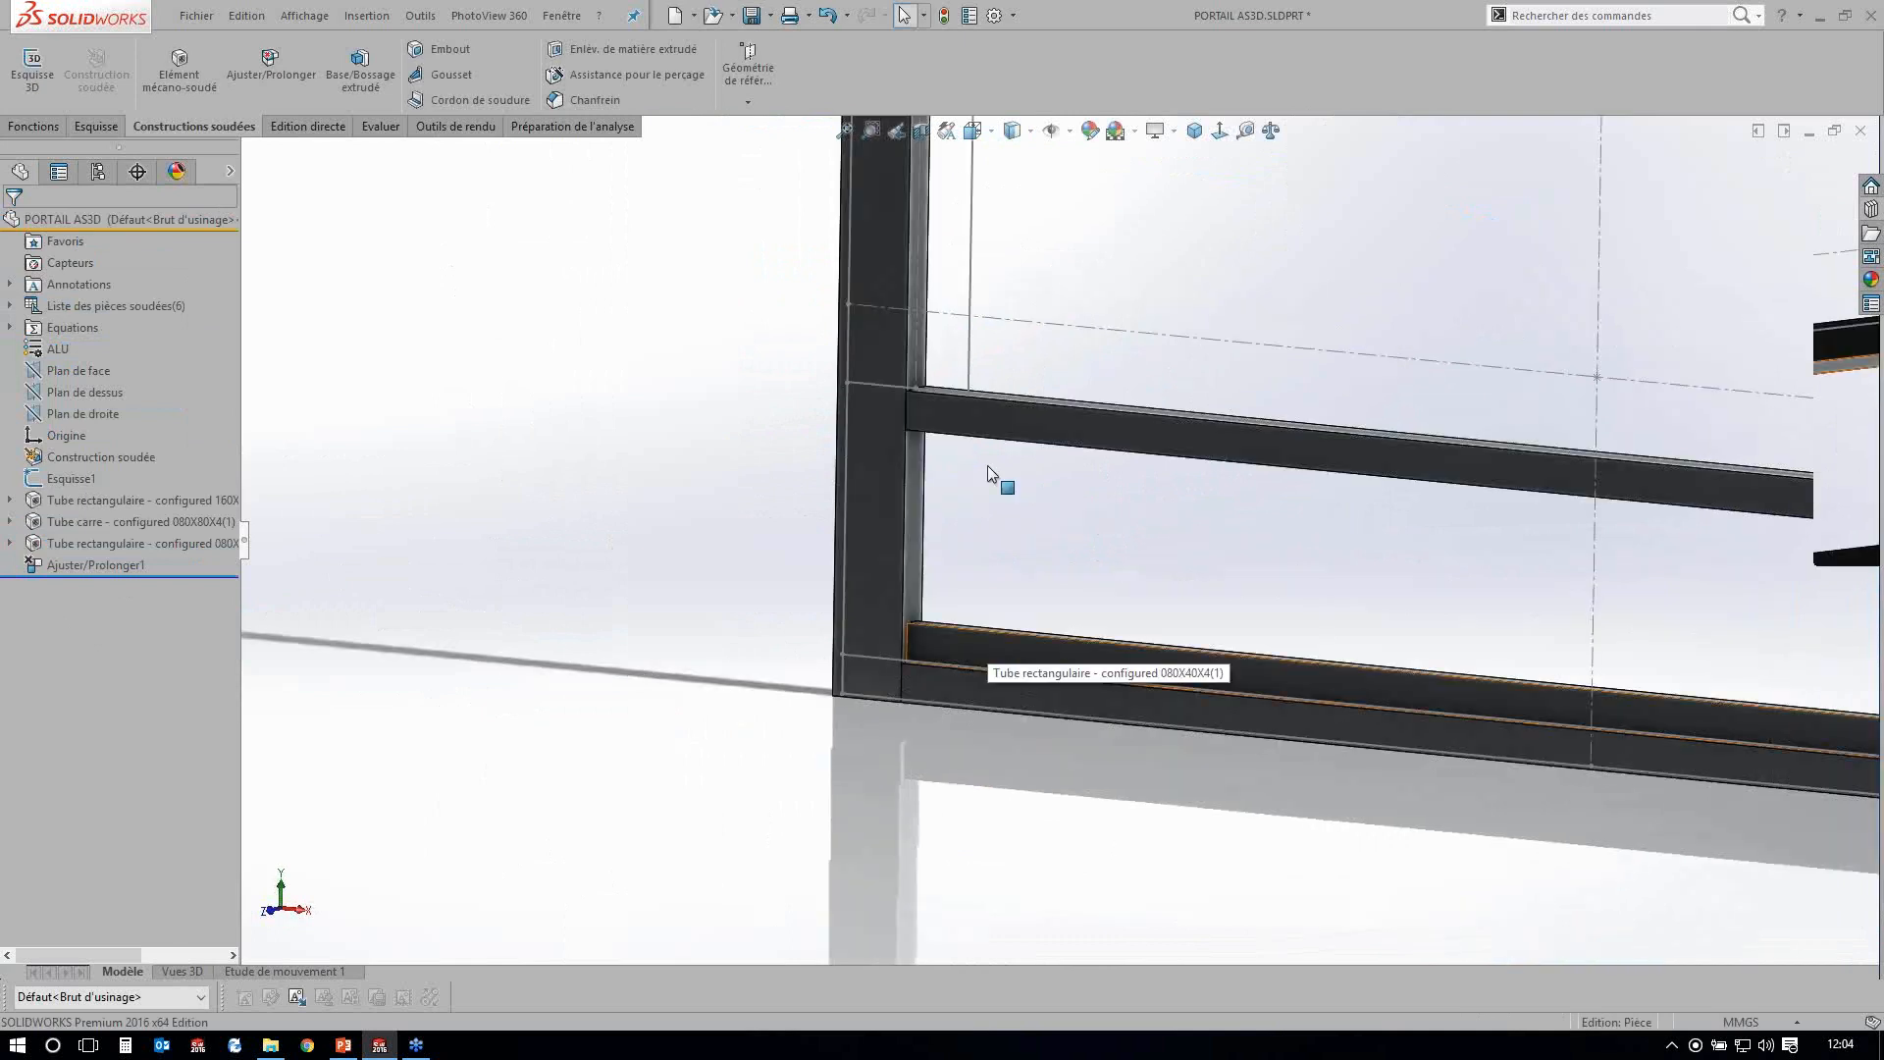
key(Up)
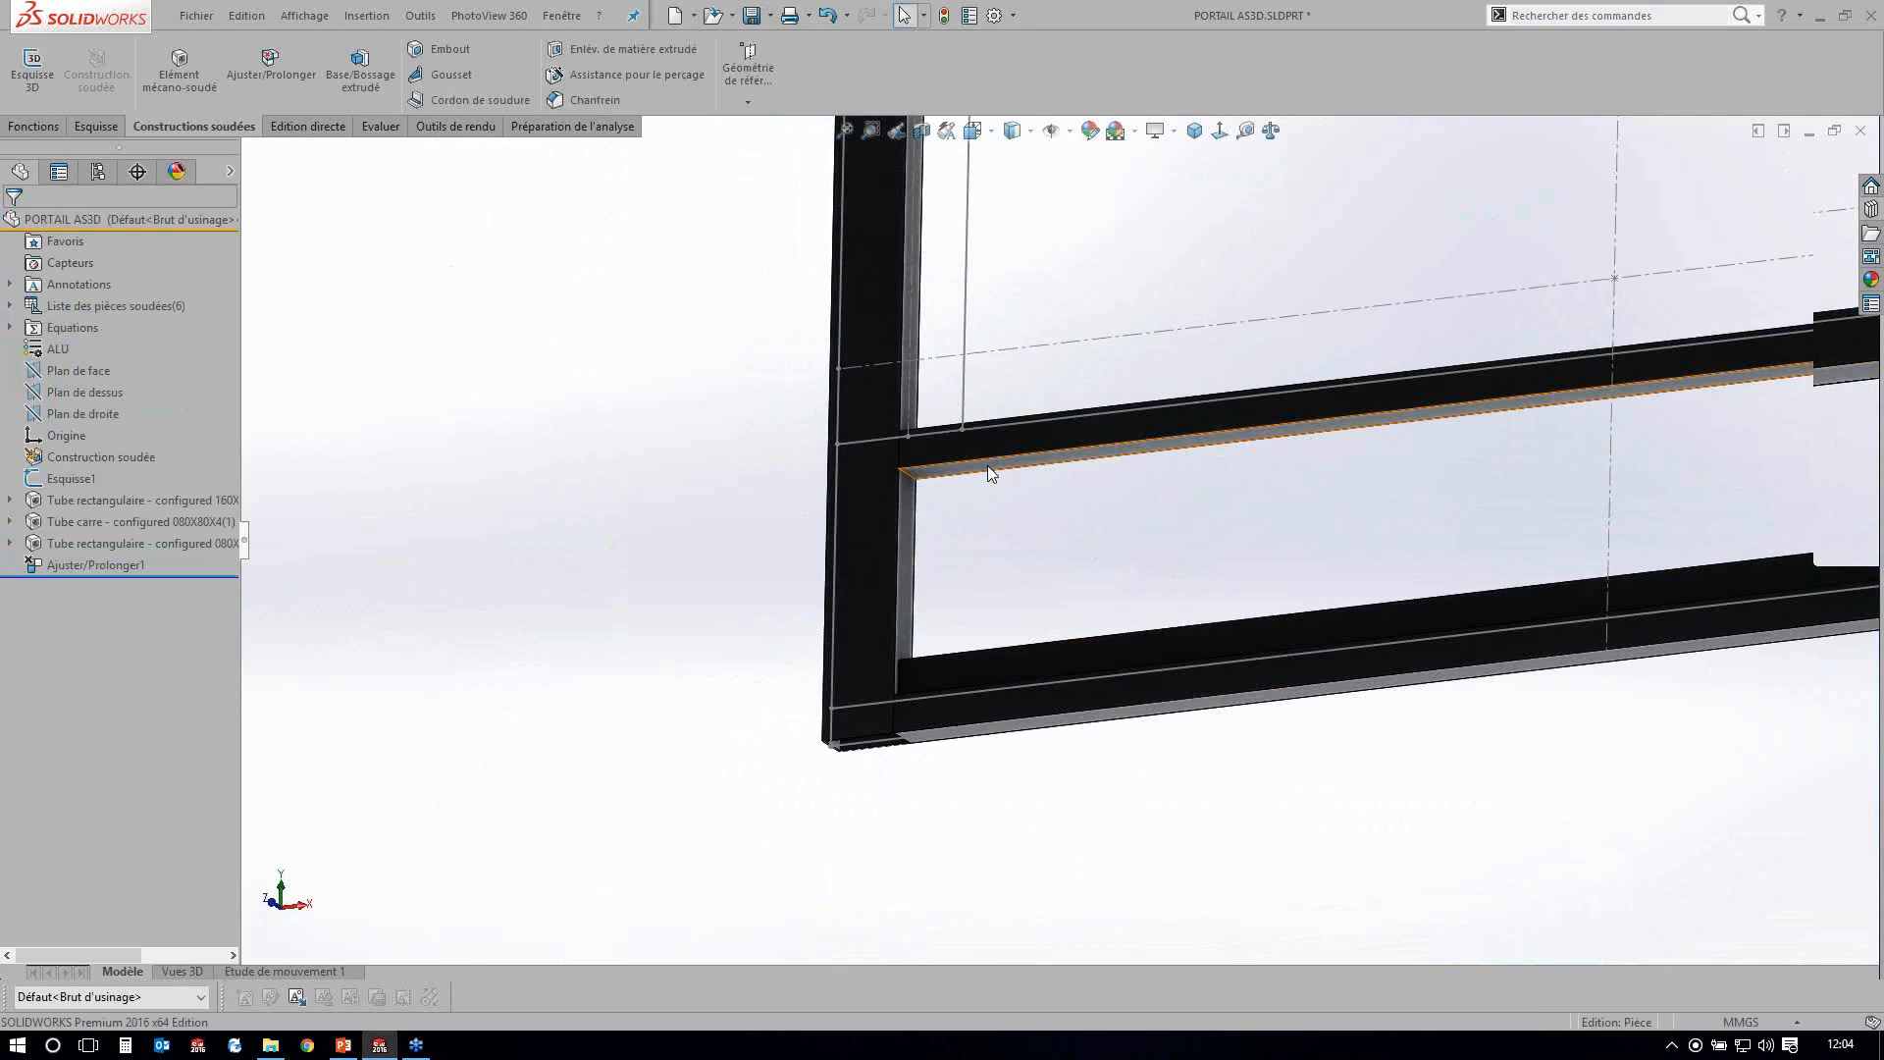
scroll(987, 465, down, 2)
middle_drag(969, 577, 972, 584)
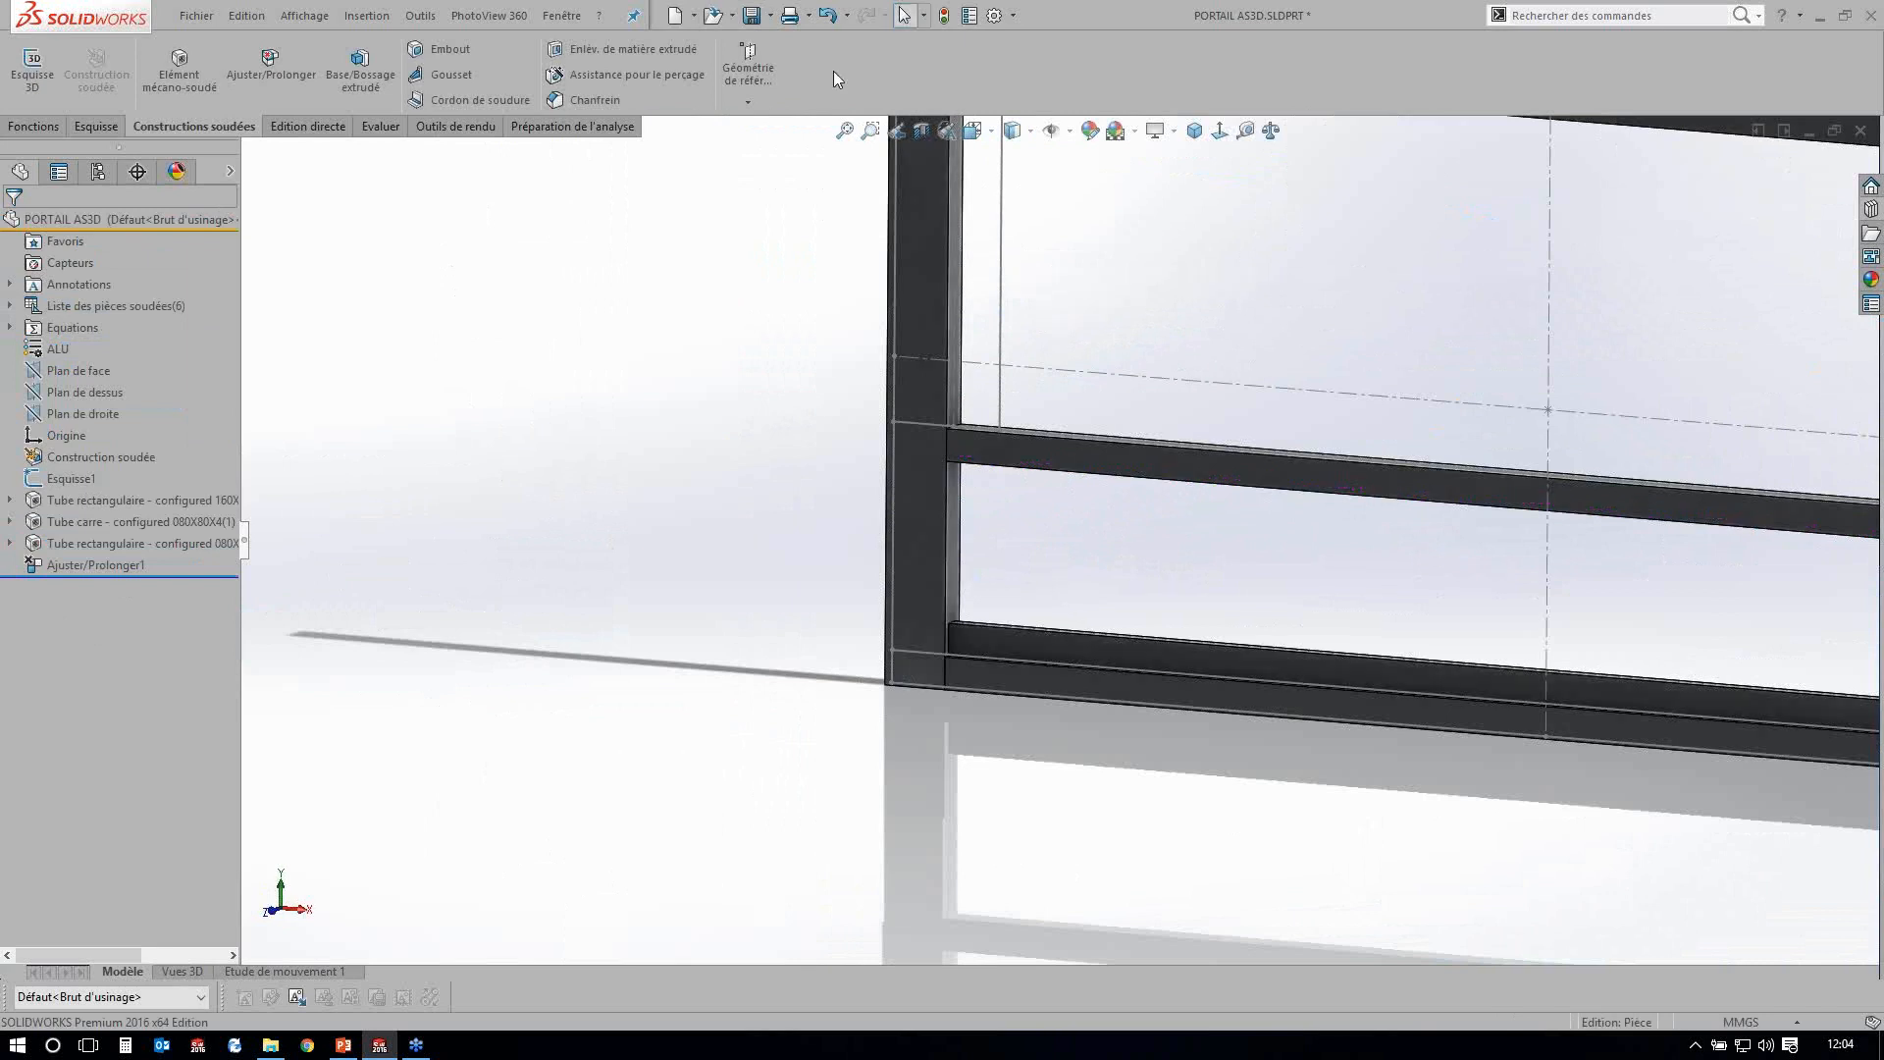
click(33, 126)
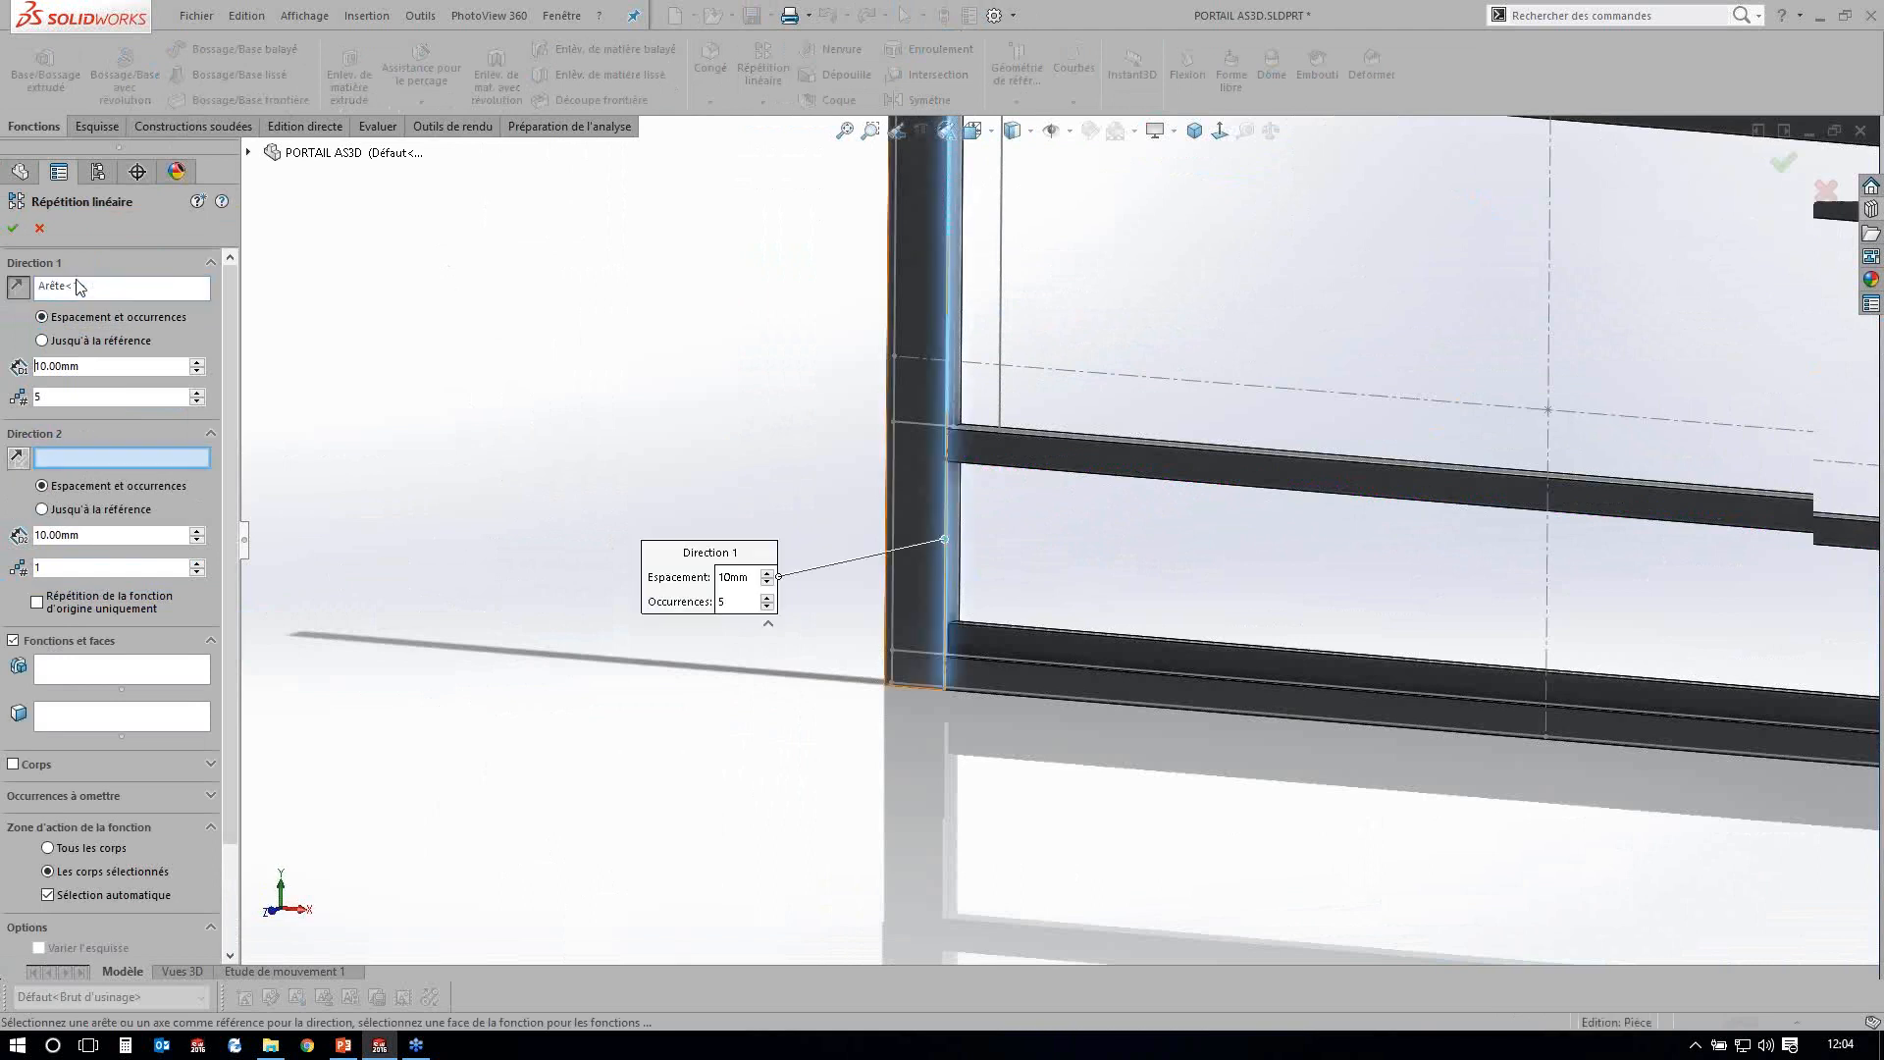
scroll(1002, 286, up, 1)
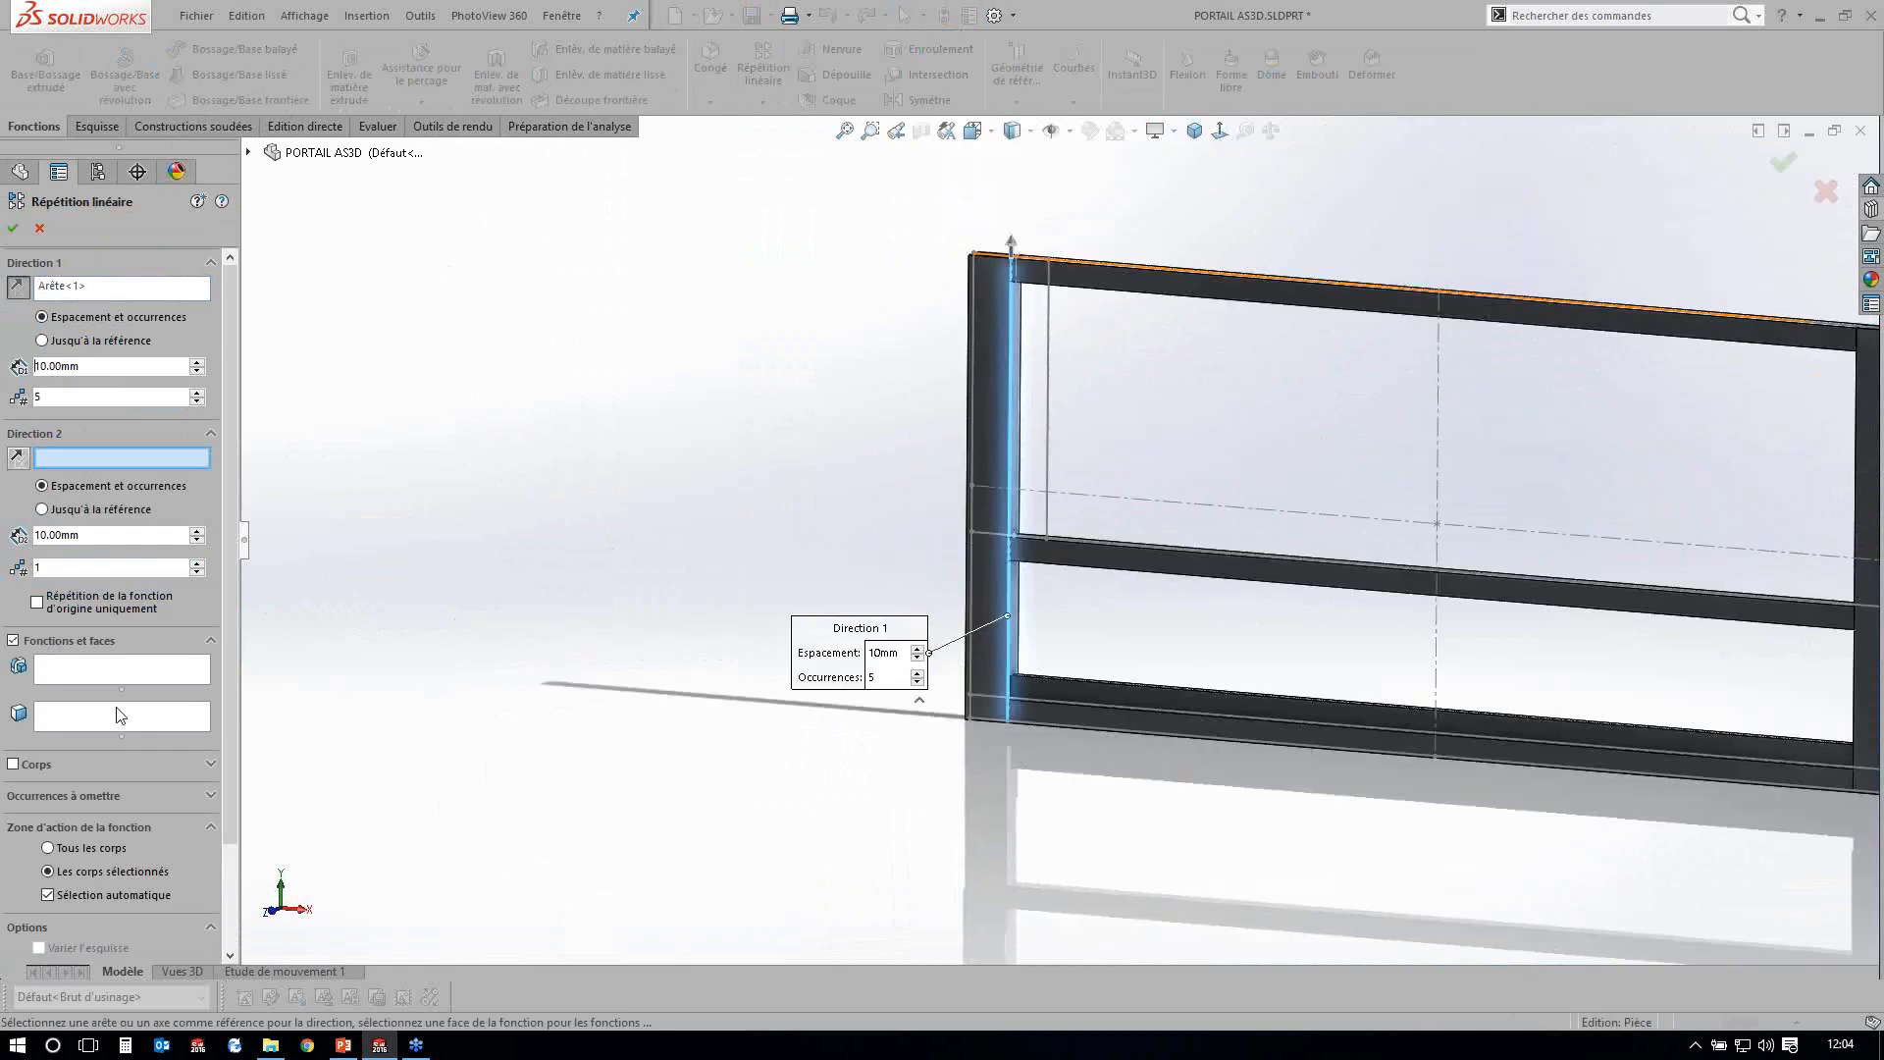
Pattern the lower rectangular tube as a body, with Direction 1 running up to the underside face of the middle rail.
click(44, 765)
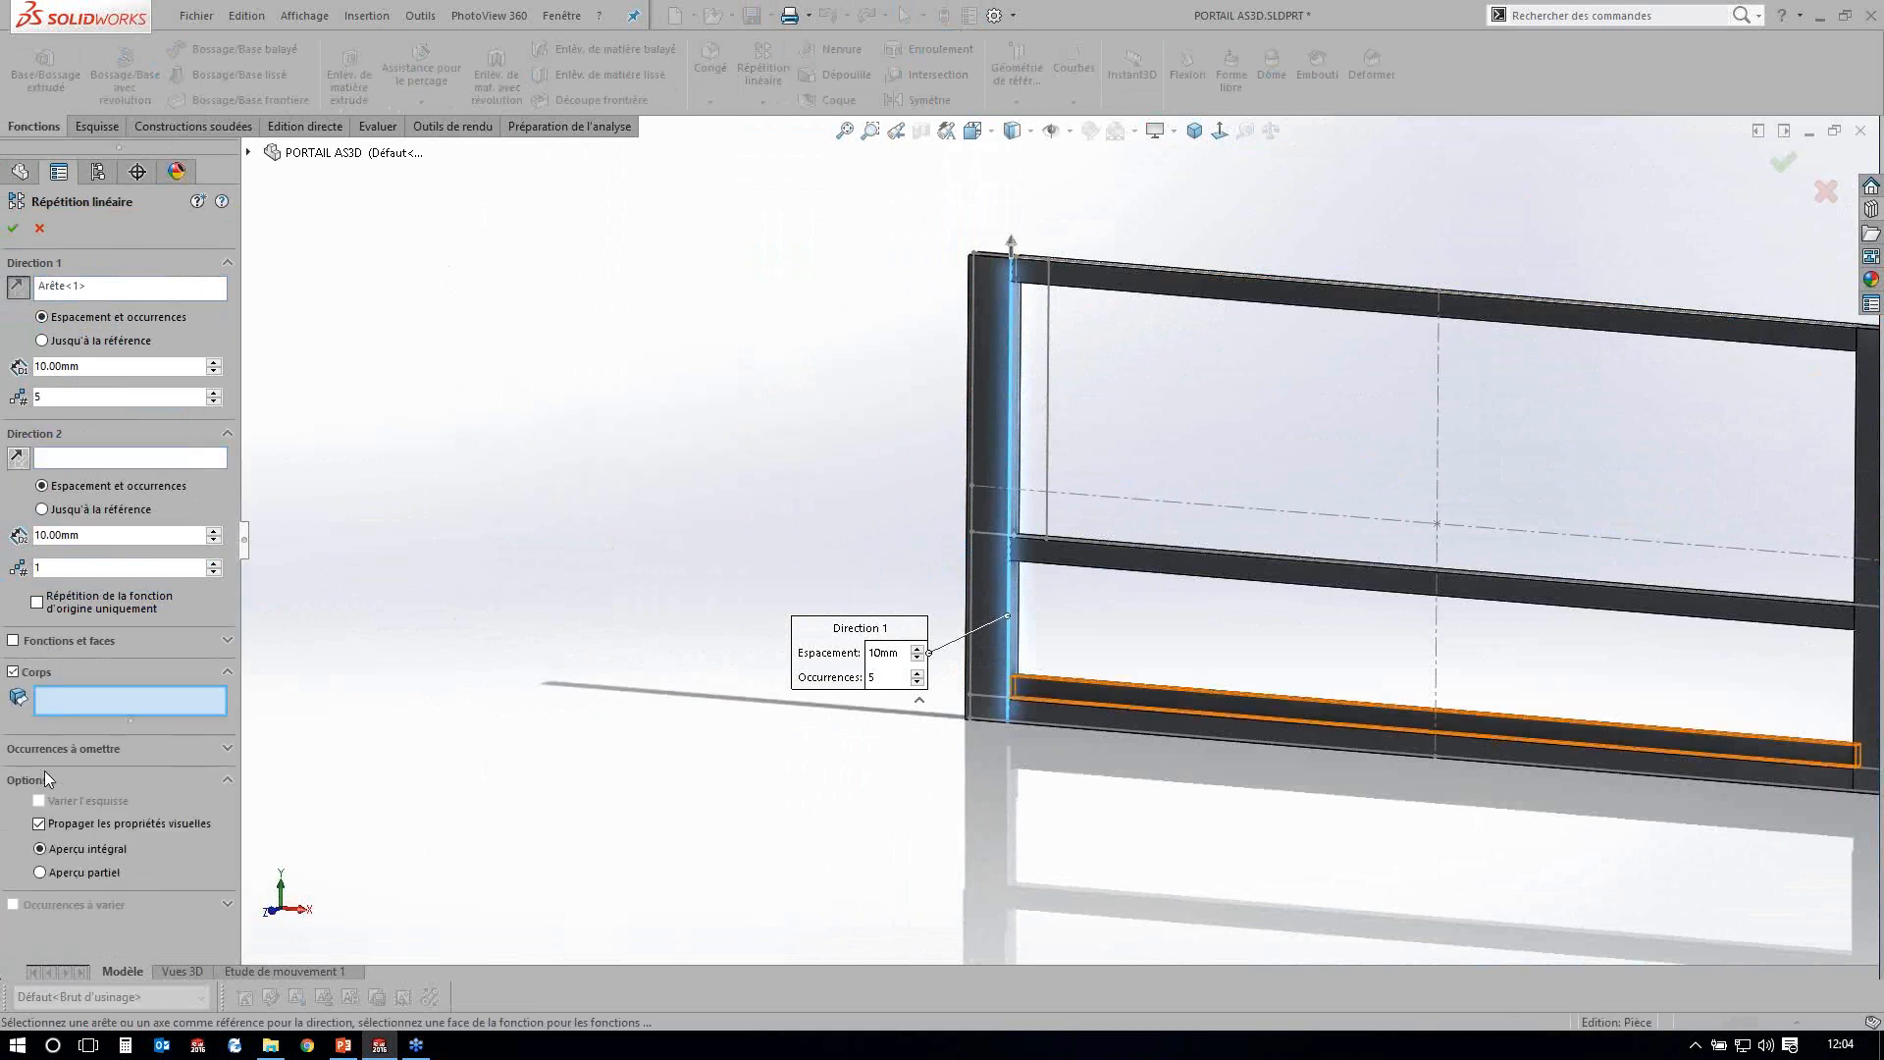
click(1276, 708)
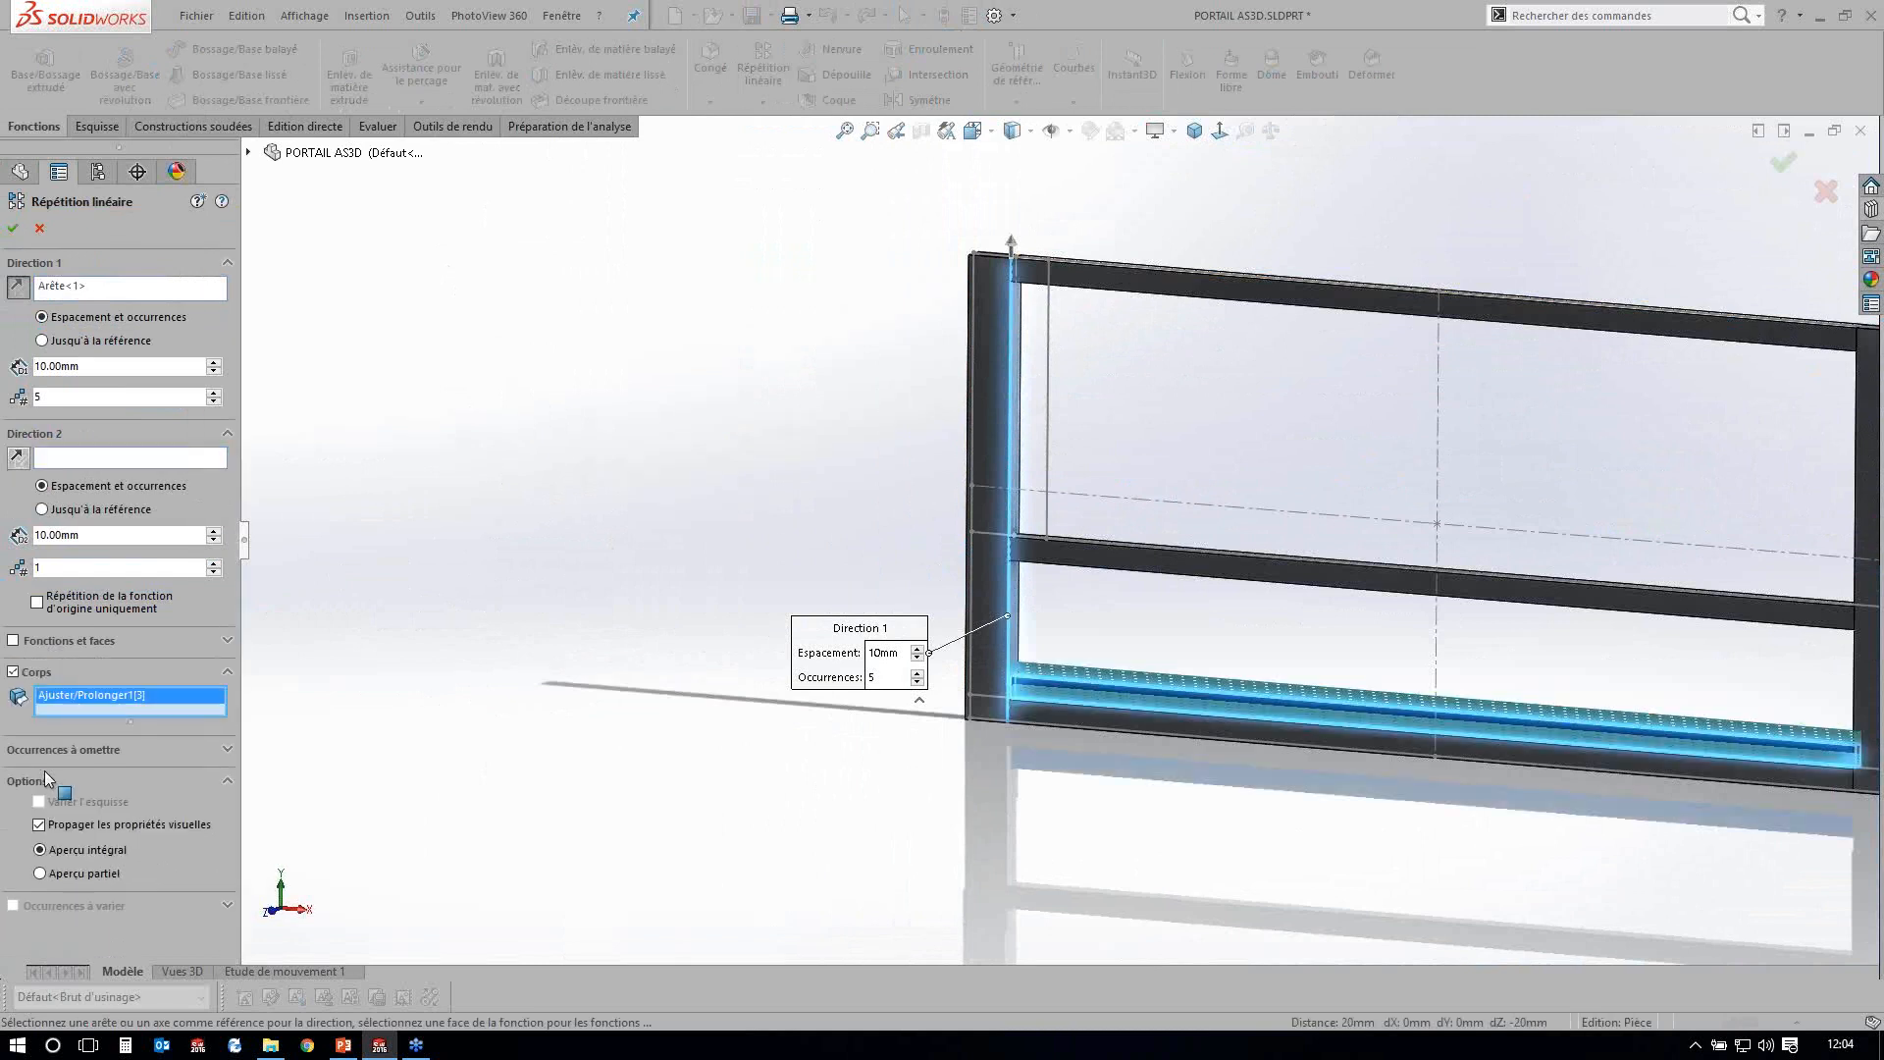
click(43, 340)
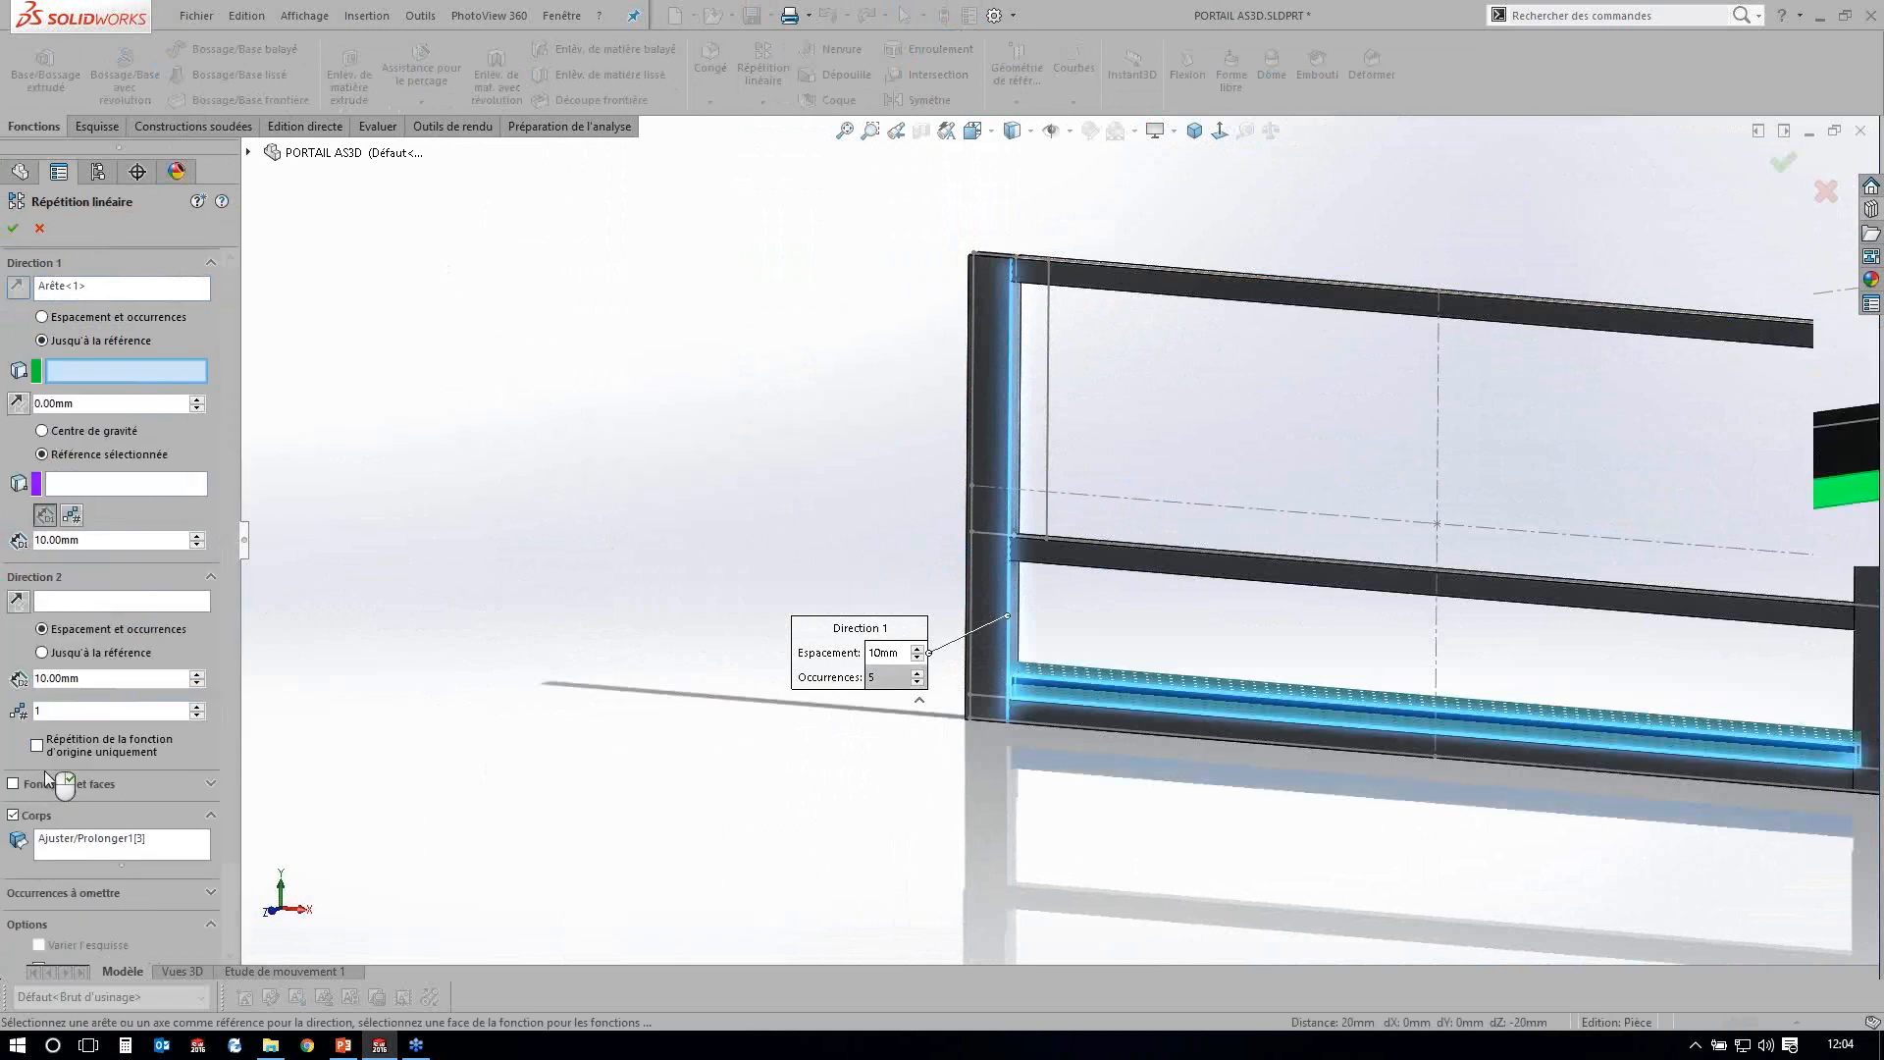
click(969, 609)
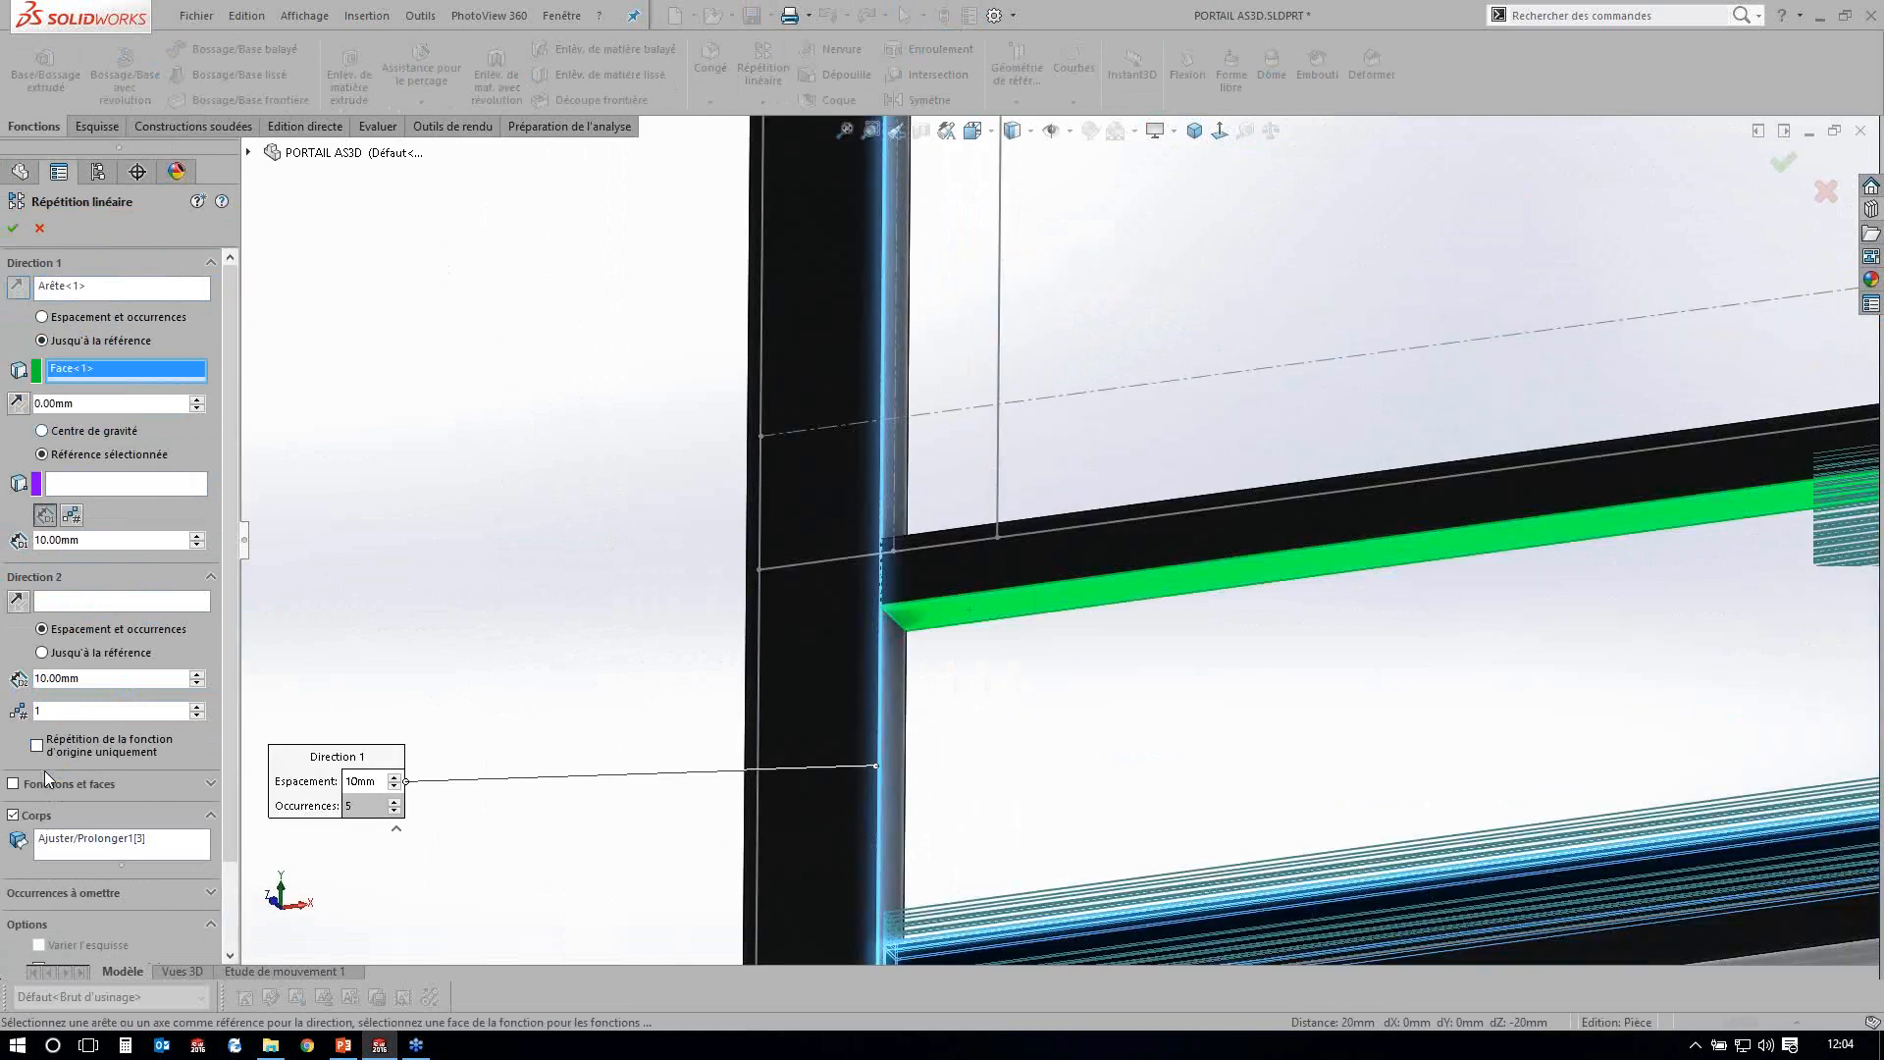
Measure the Direction 1 limit from the tube's centre of gravity, with the pattern defined by spacing, and start an equation for that spacing.
click(41, 431)
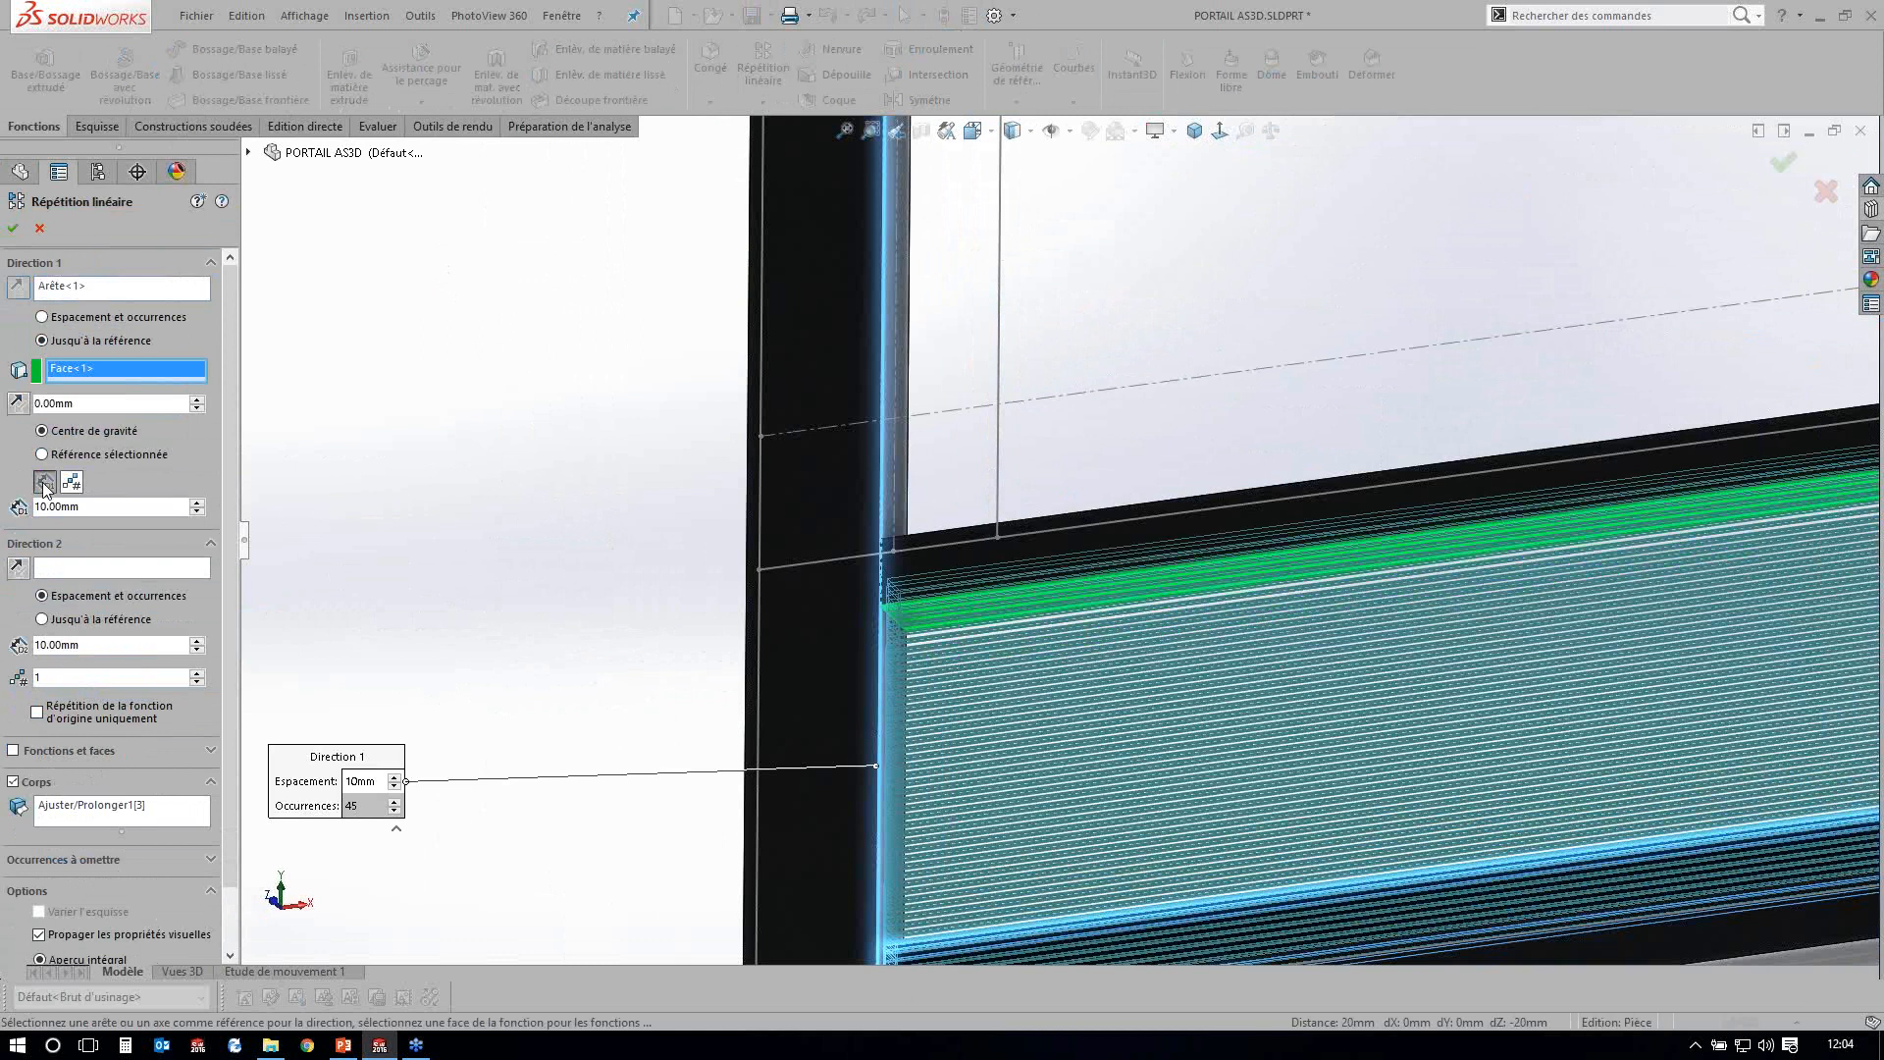
click(44, 481)
drag(56, 506, 24, 507)
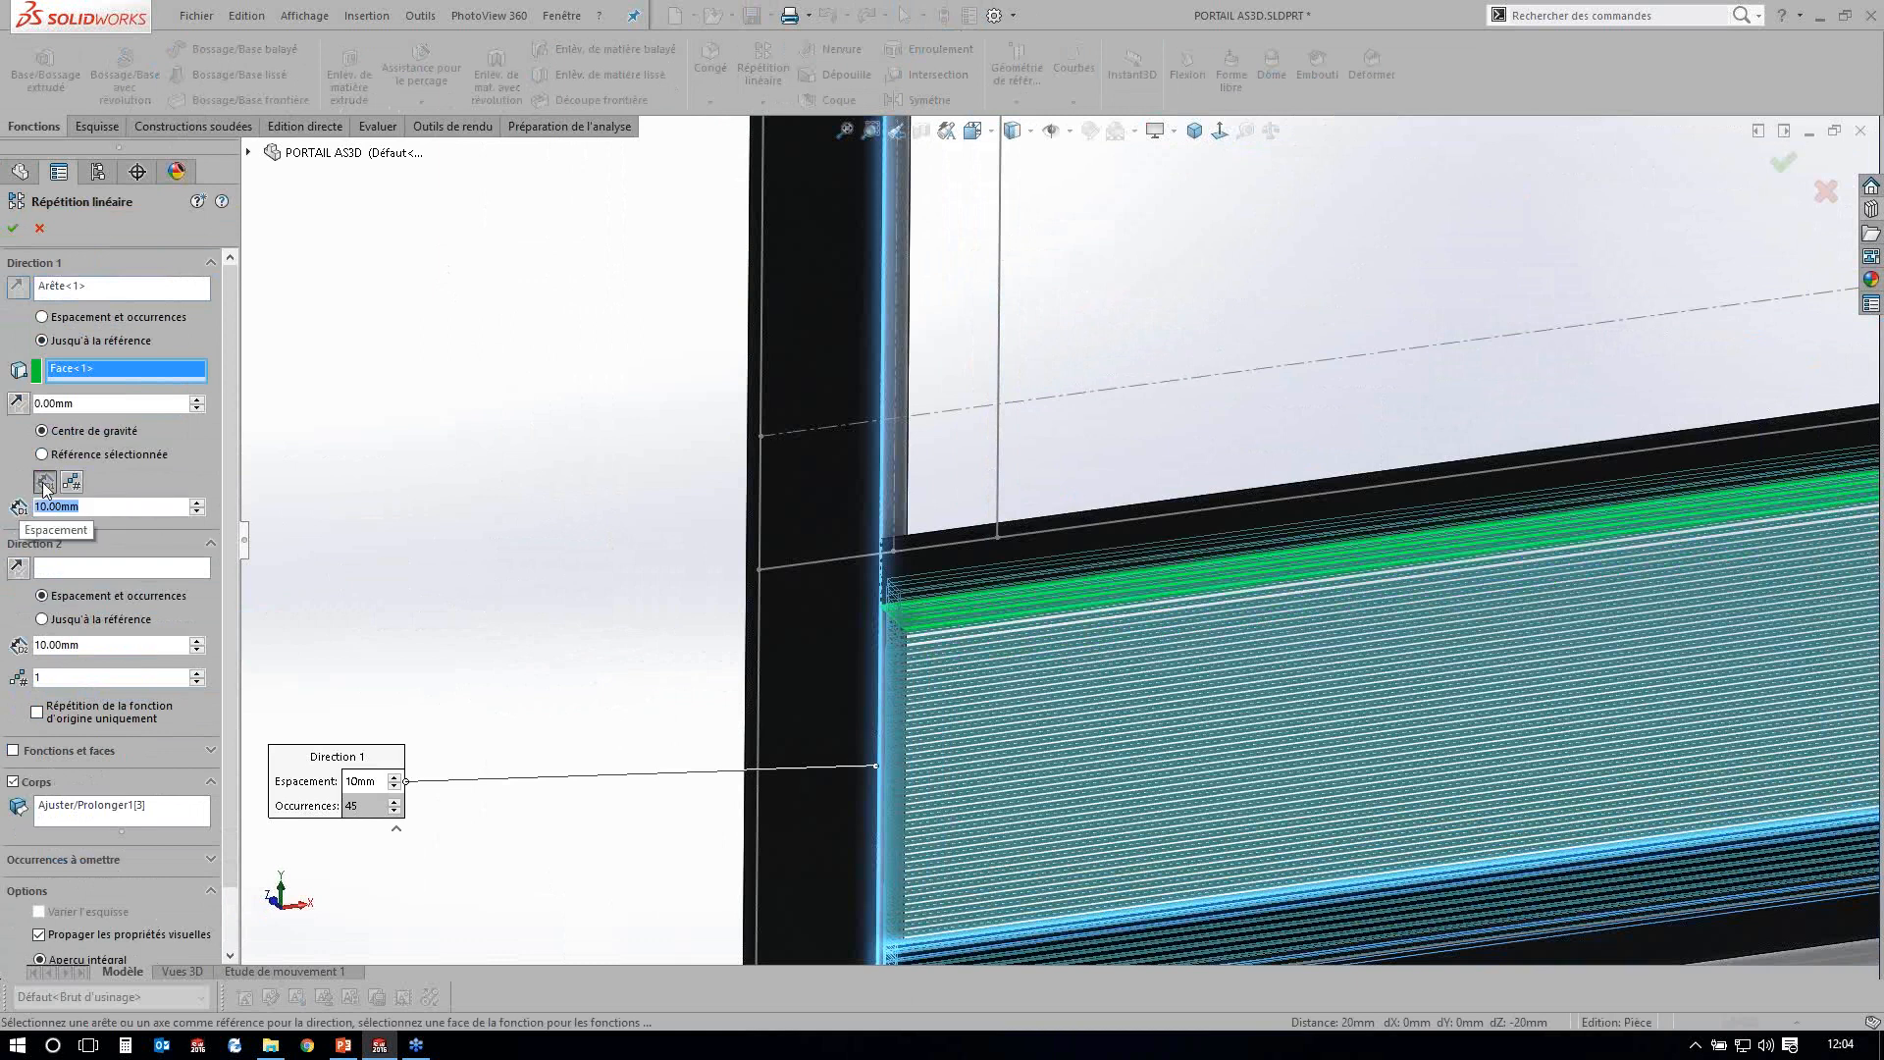
text(=)
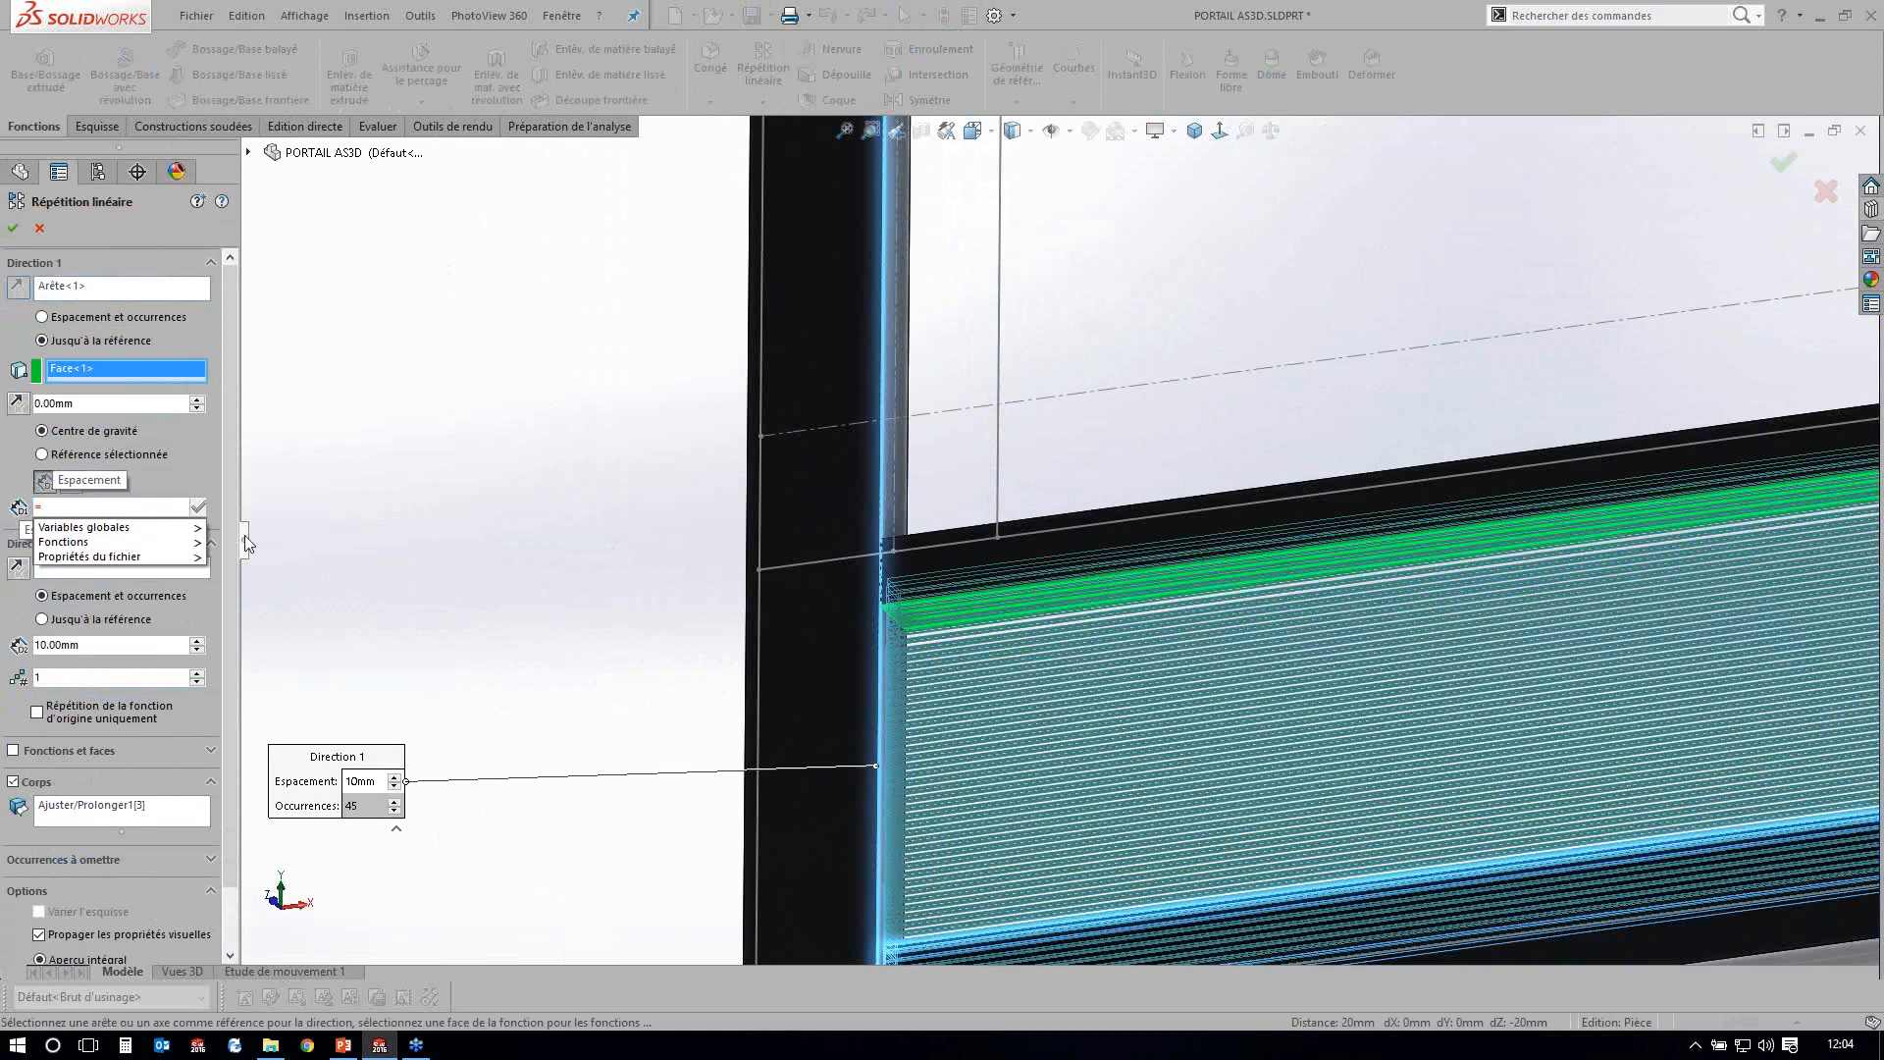
mouse_move(177, 527)
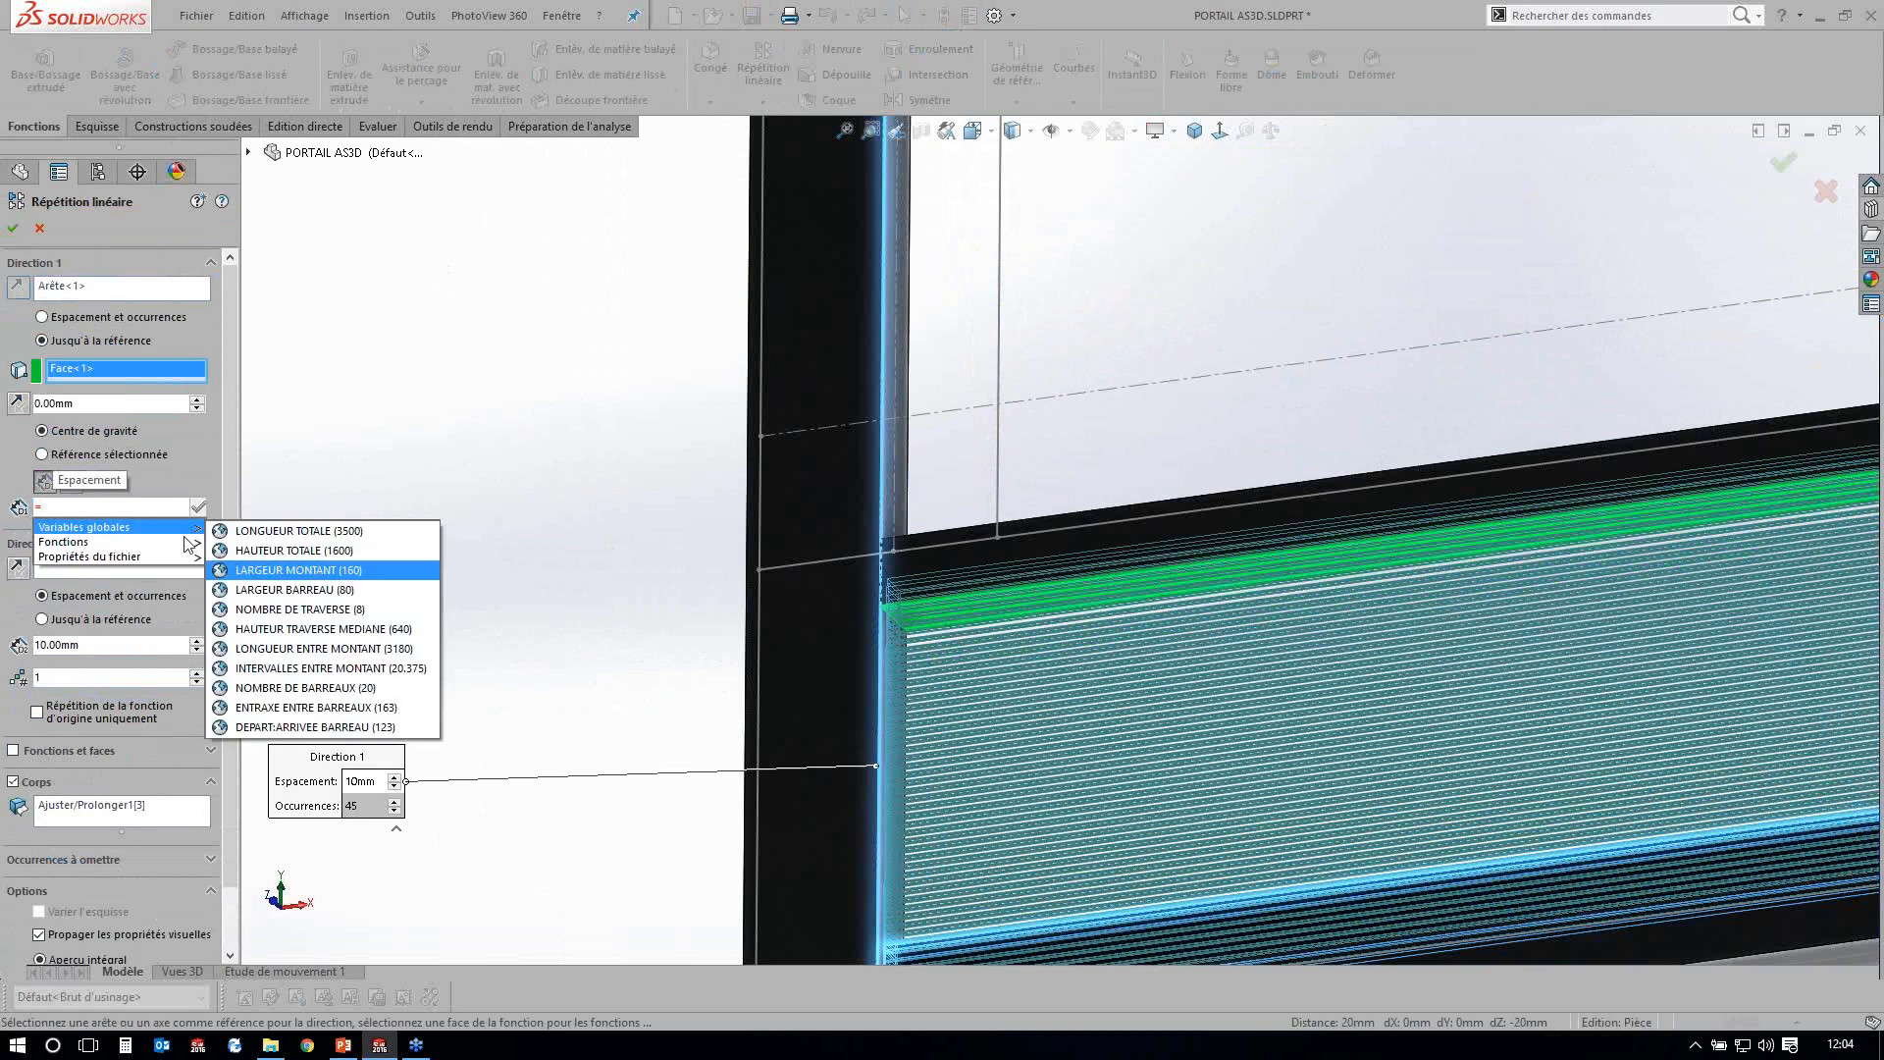
key(Return)
key(BackSpace)
key(BackSpace)
key(BackSpace)
key(BackSpace)
key(BackSpace)
key(BackSpace)
key(BackSpace)
key(BackSpace)
key(BackSpace)
key(BackSpace)
key(BackSpace)
key(BackSpace)
key(BackSpace)
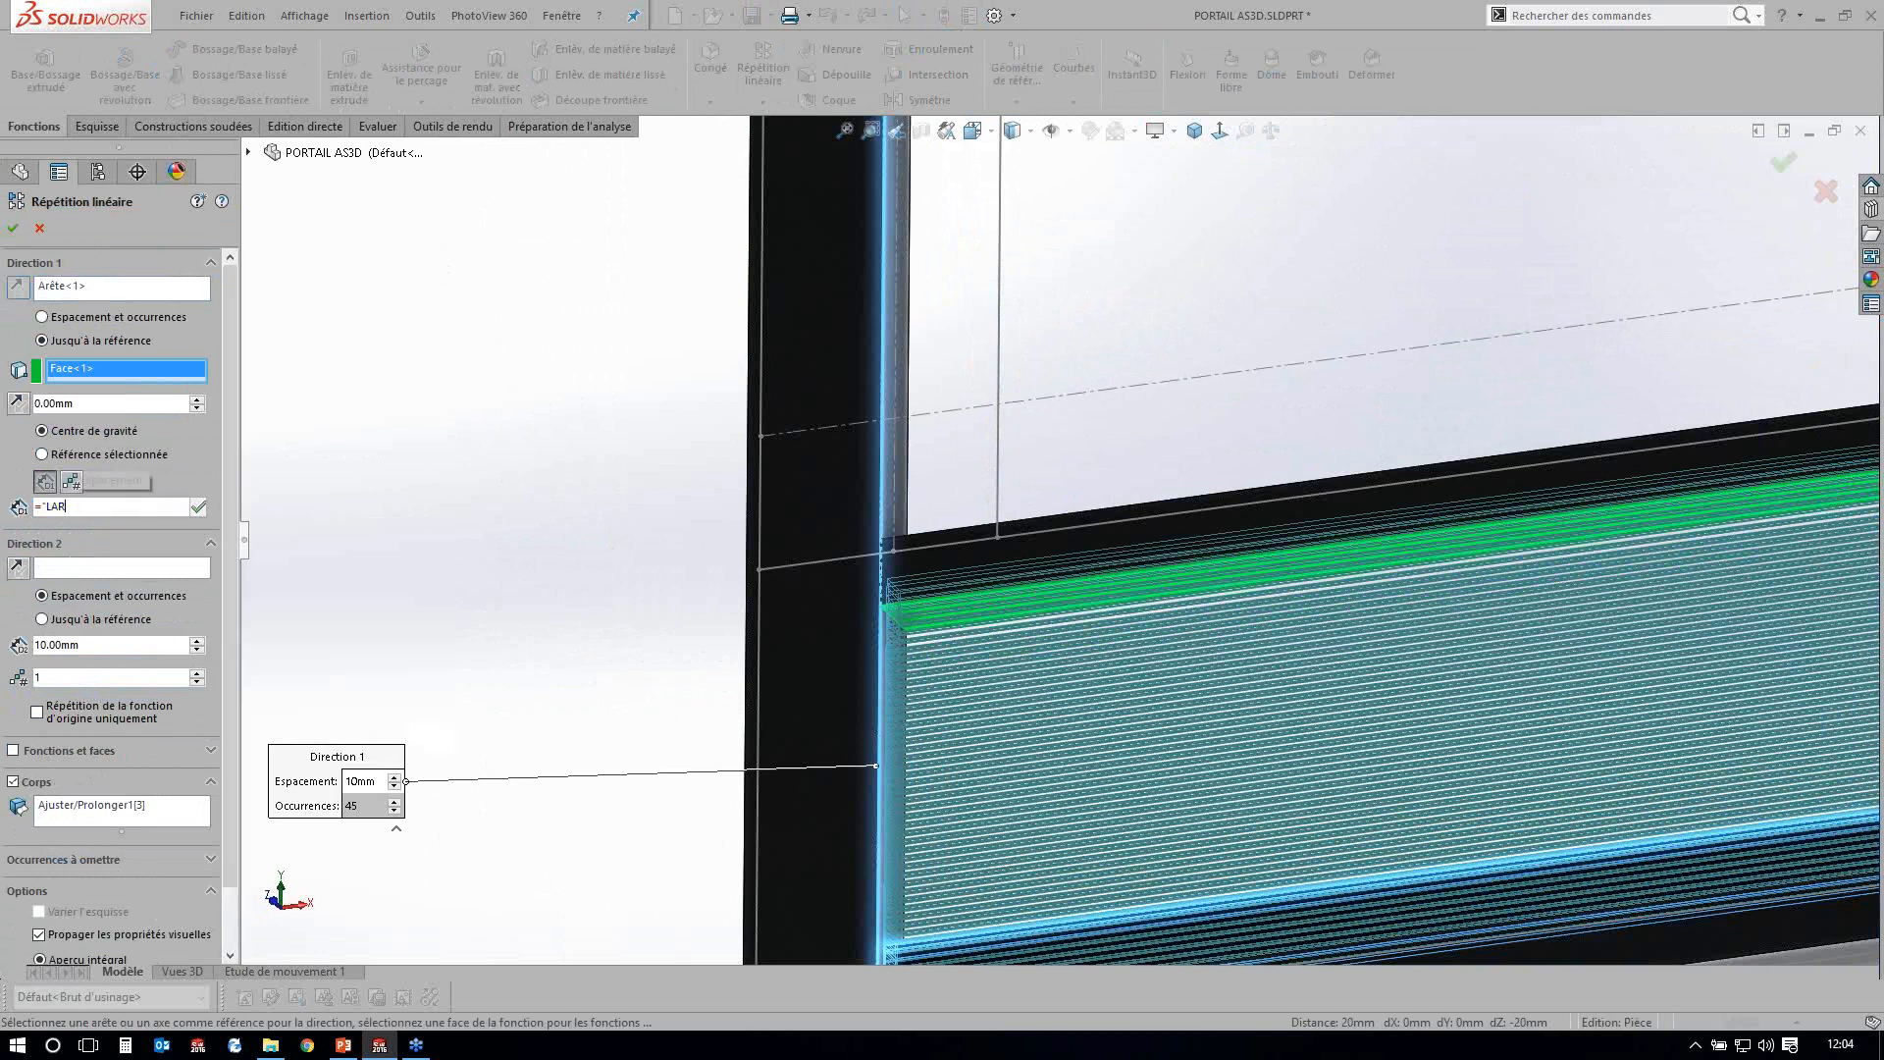
key(BackSpace)
key(BackSpace)
key(BackSpace)
key(BackSpace)
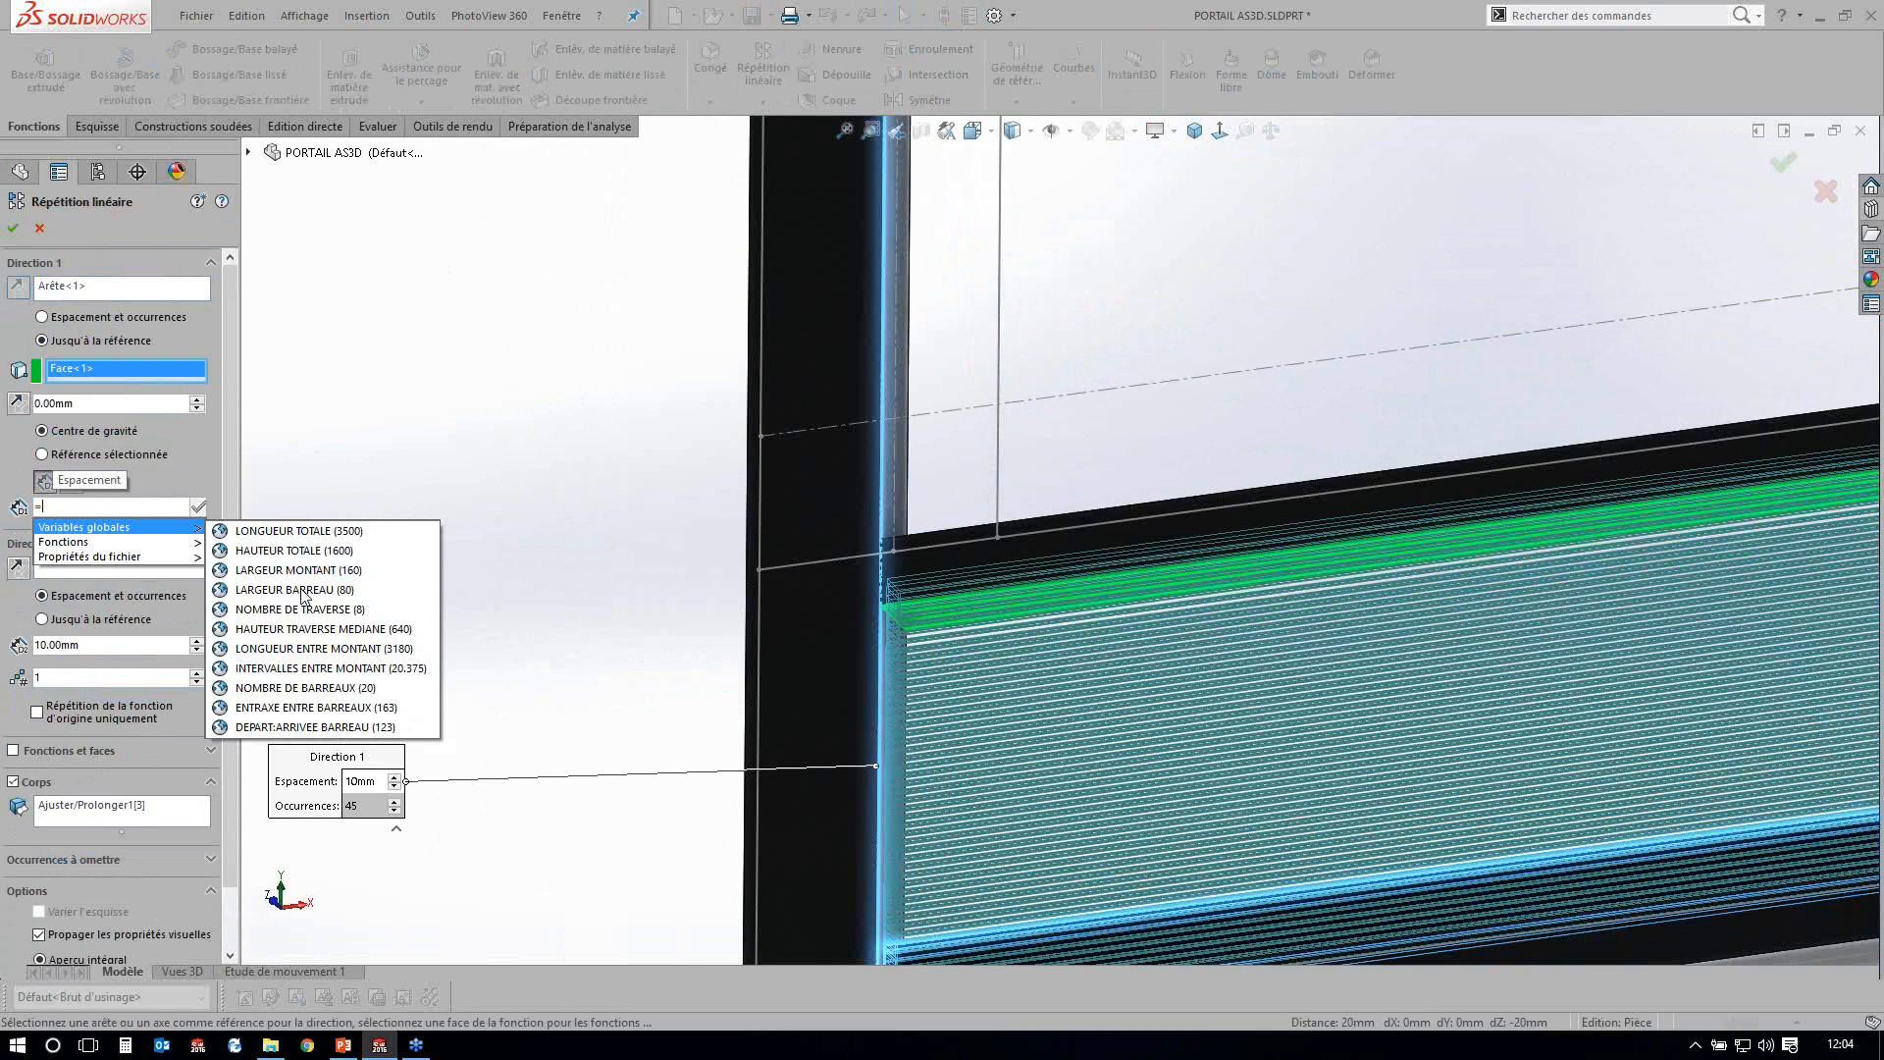
Link the Direction 1 spacing to the global variable LARGEUR BARREAU and complete the infill tube pattern.
click(301, 590)
key(Return)
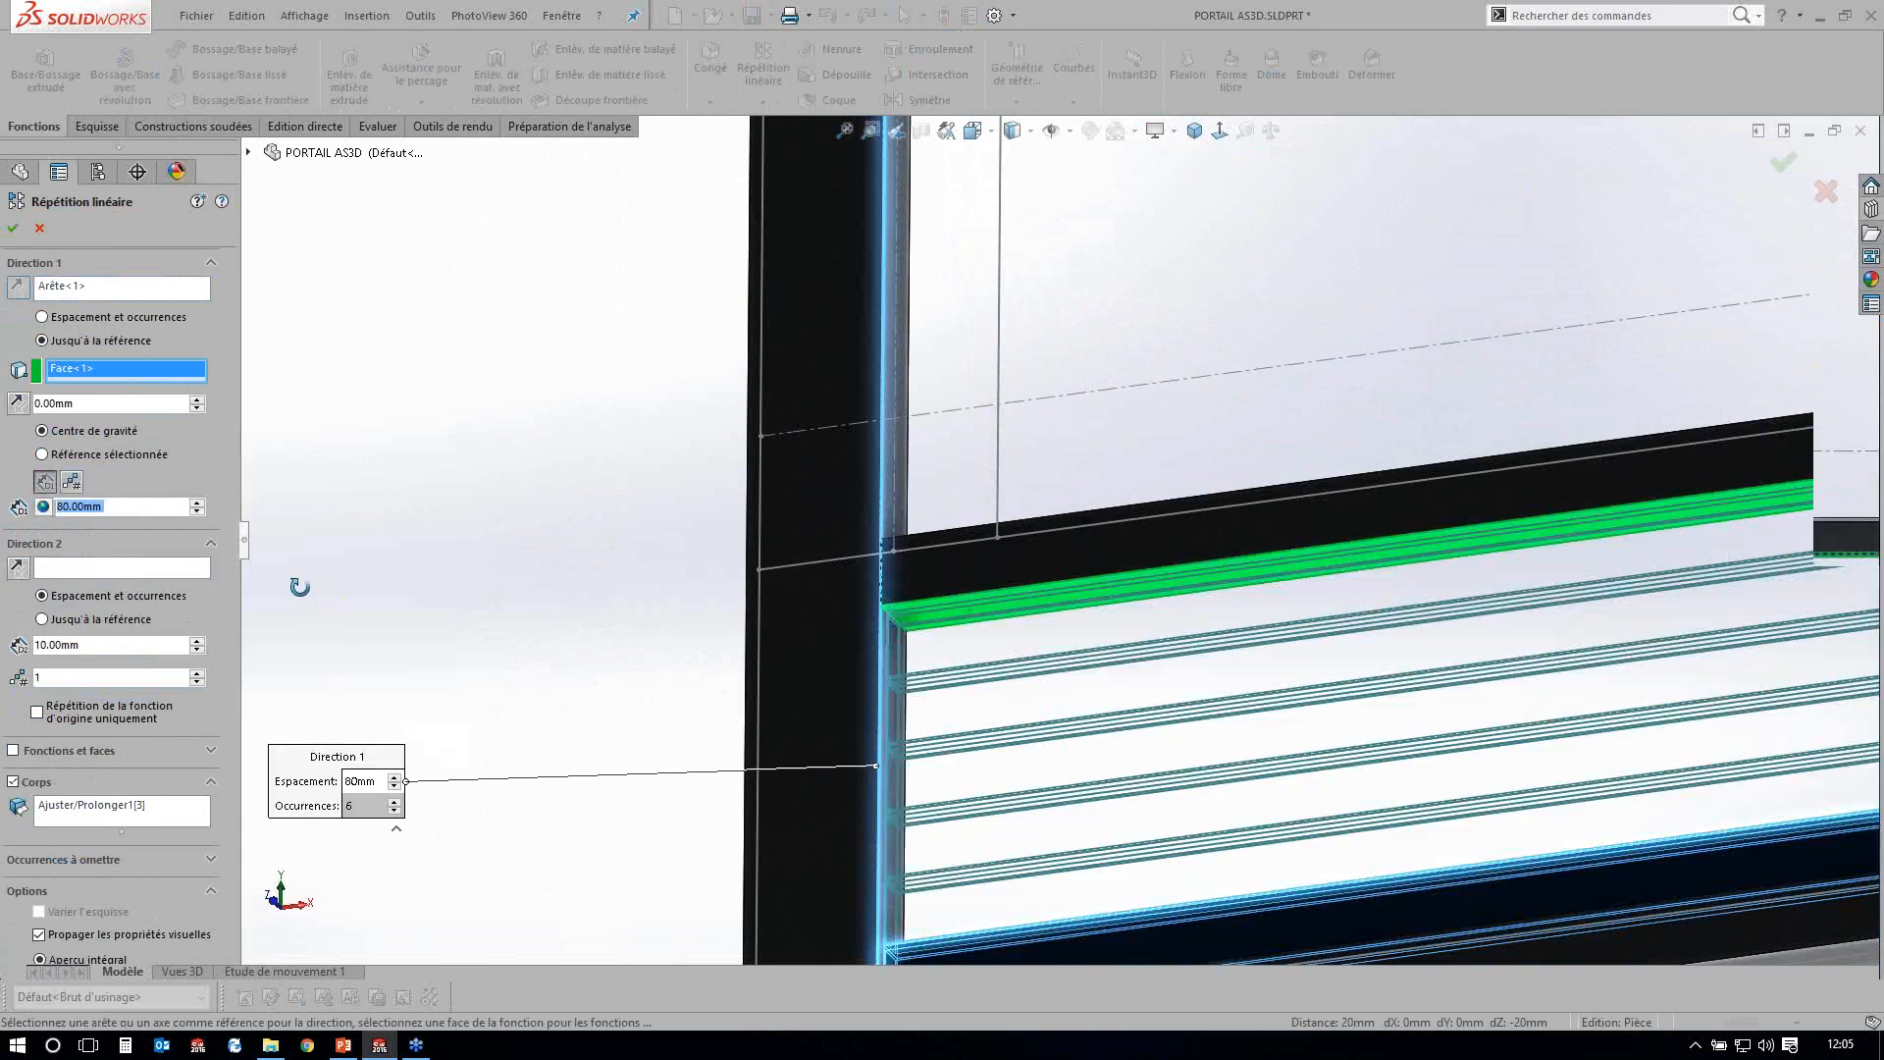
middle_drag(299, 587, 301, 590)
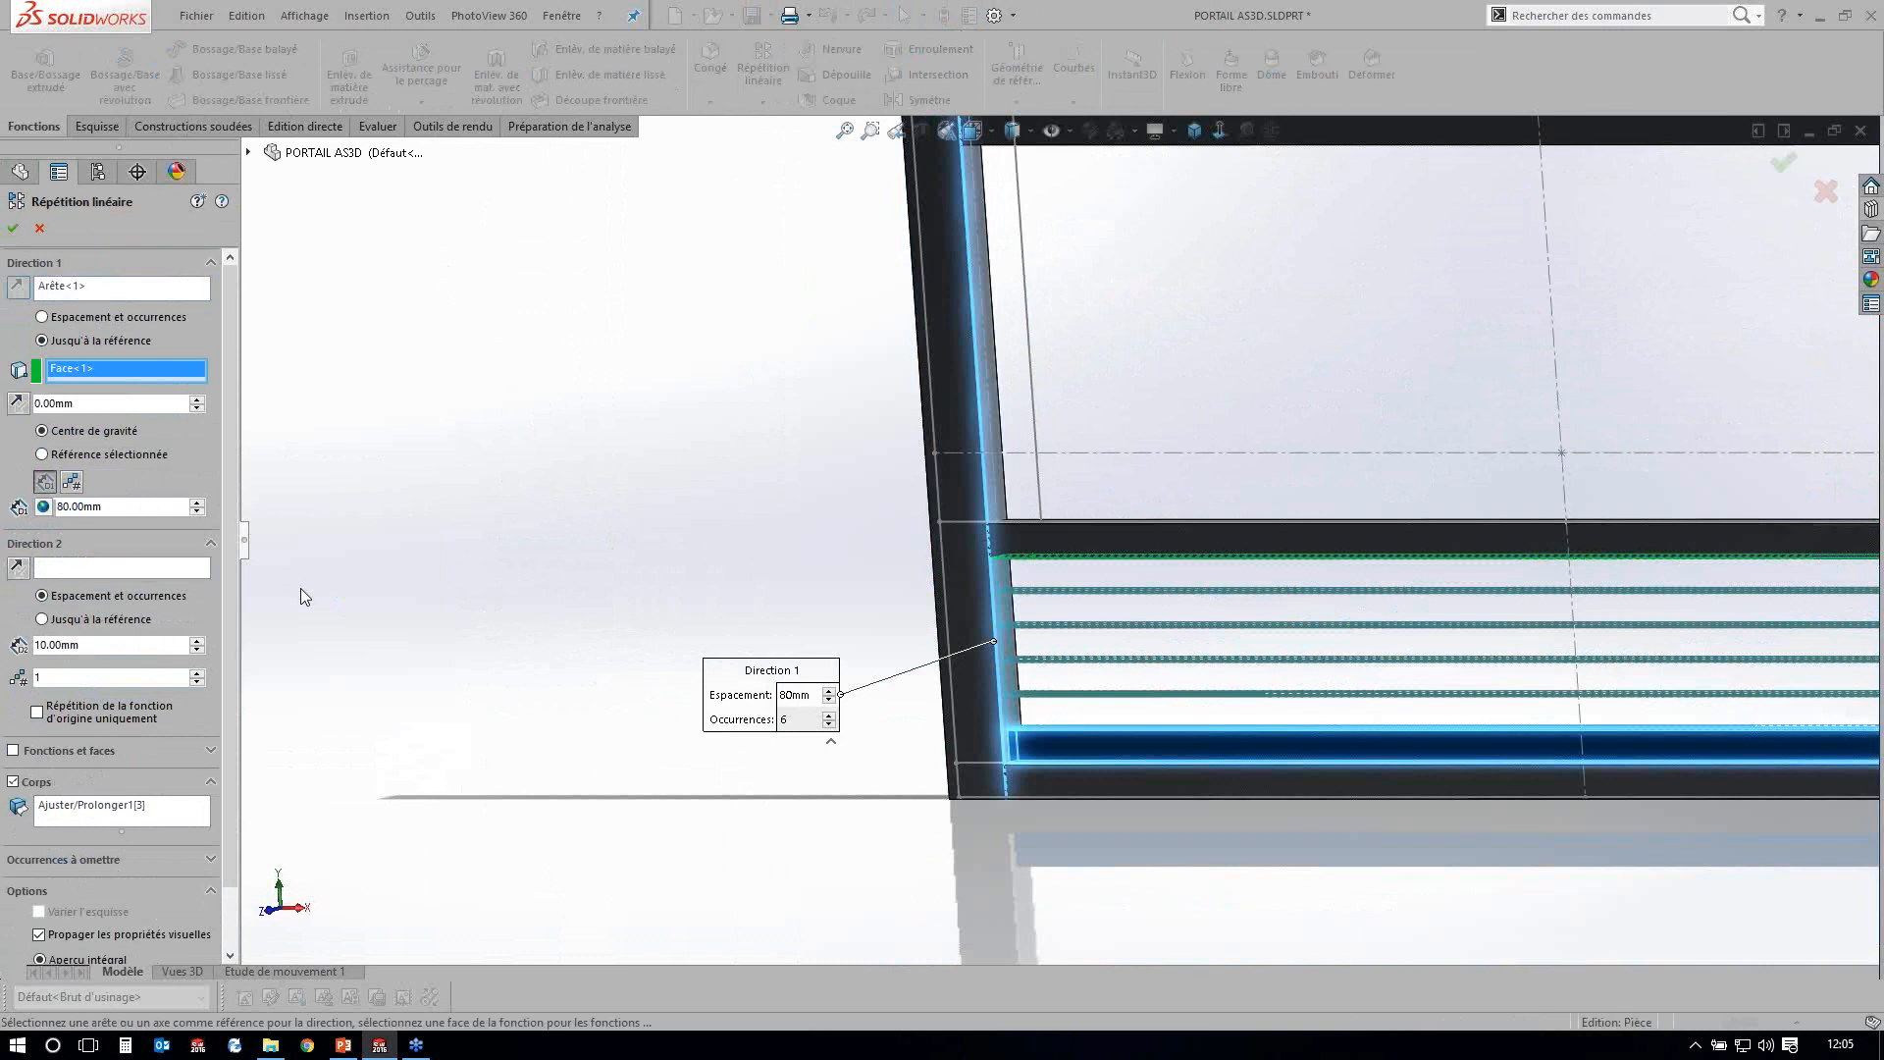
key(Return)
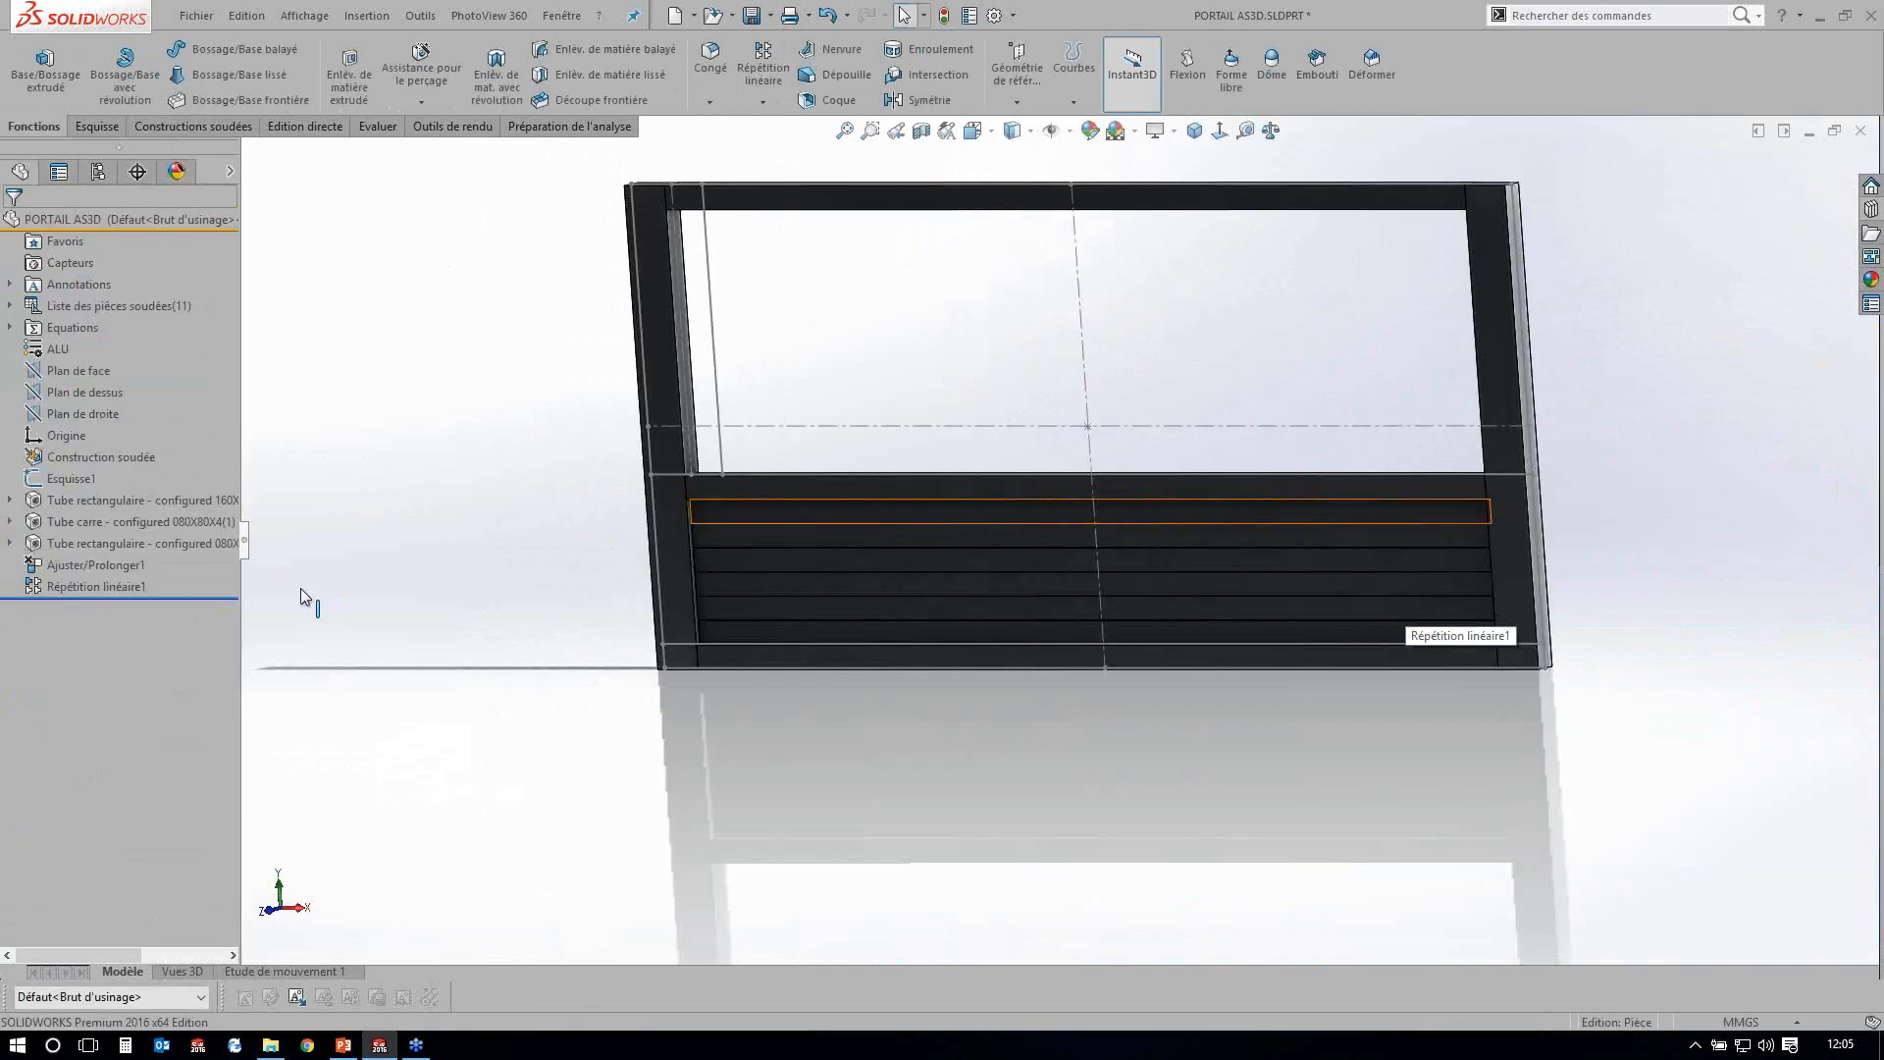
Create an ALU structural member, TUBE RECTANGULAIRE - Configured, size 080X40X4, along the vertical sketch line near the left post.
middle_drag(300, 590, 304, 597)
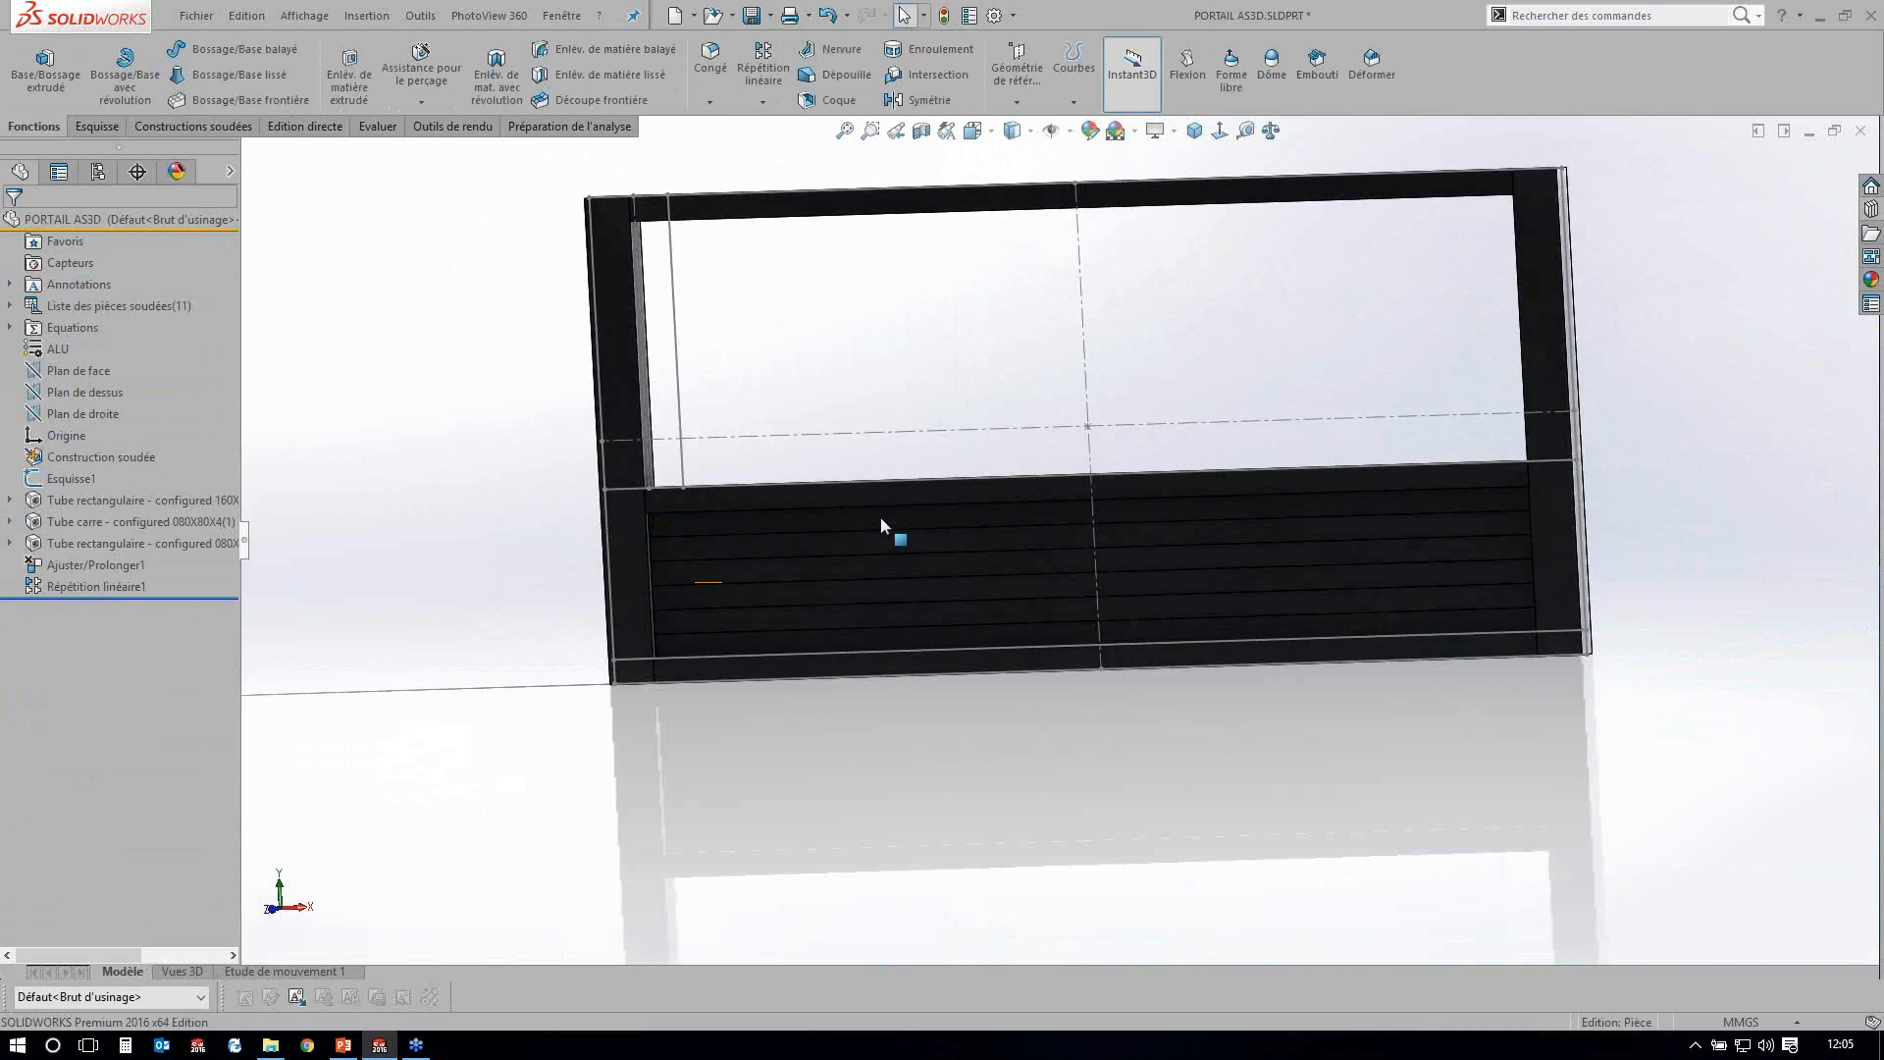
scroll(879, 516, down, 3)
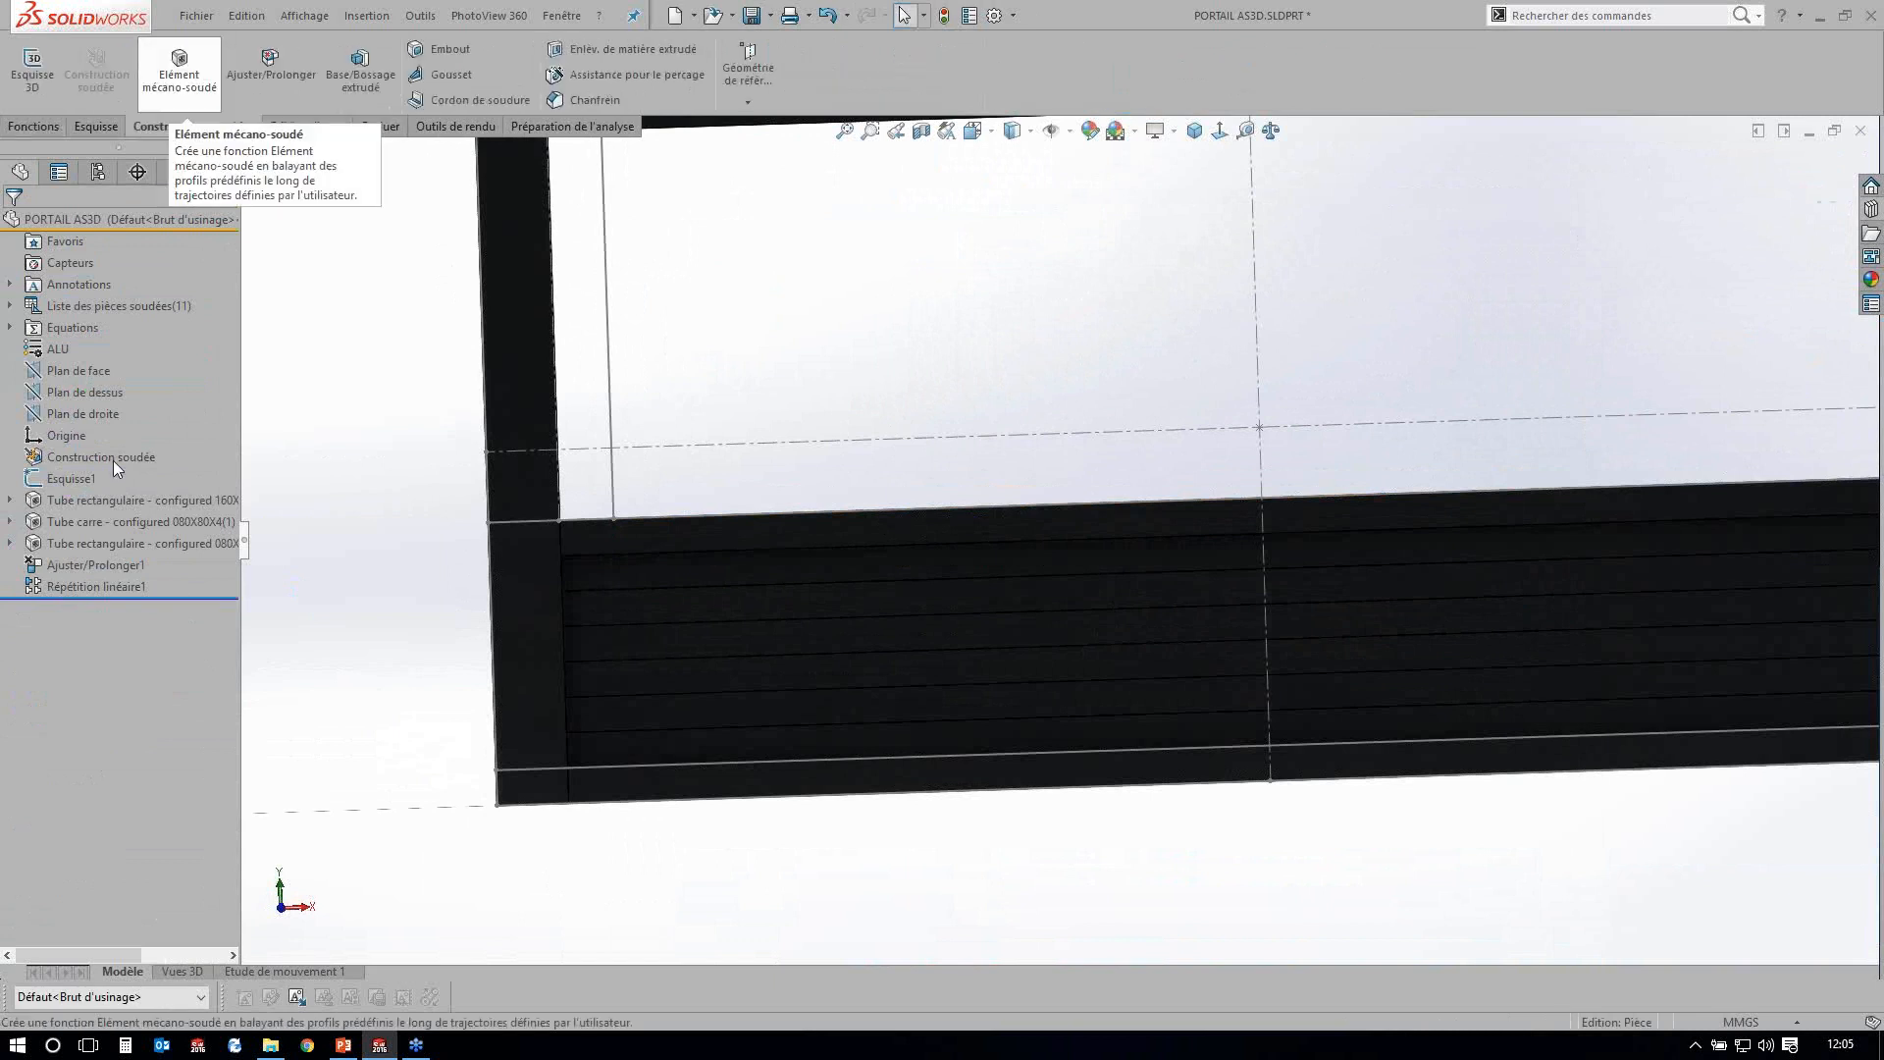
click(611, 391)
middle_drag(622, 380, 982, 486)
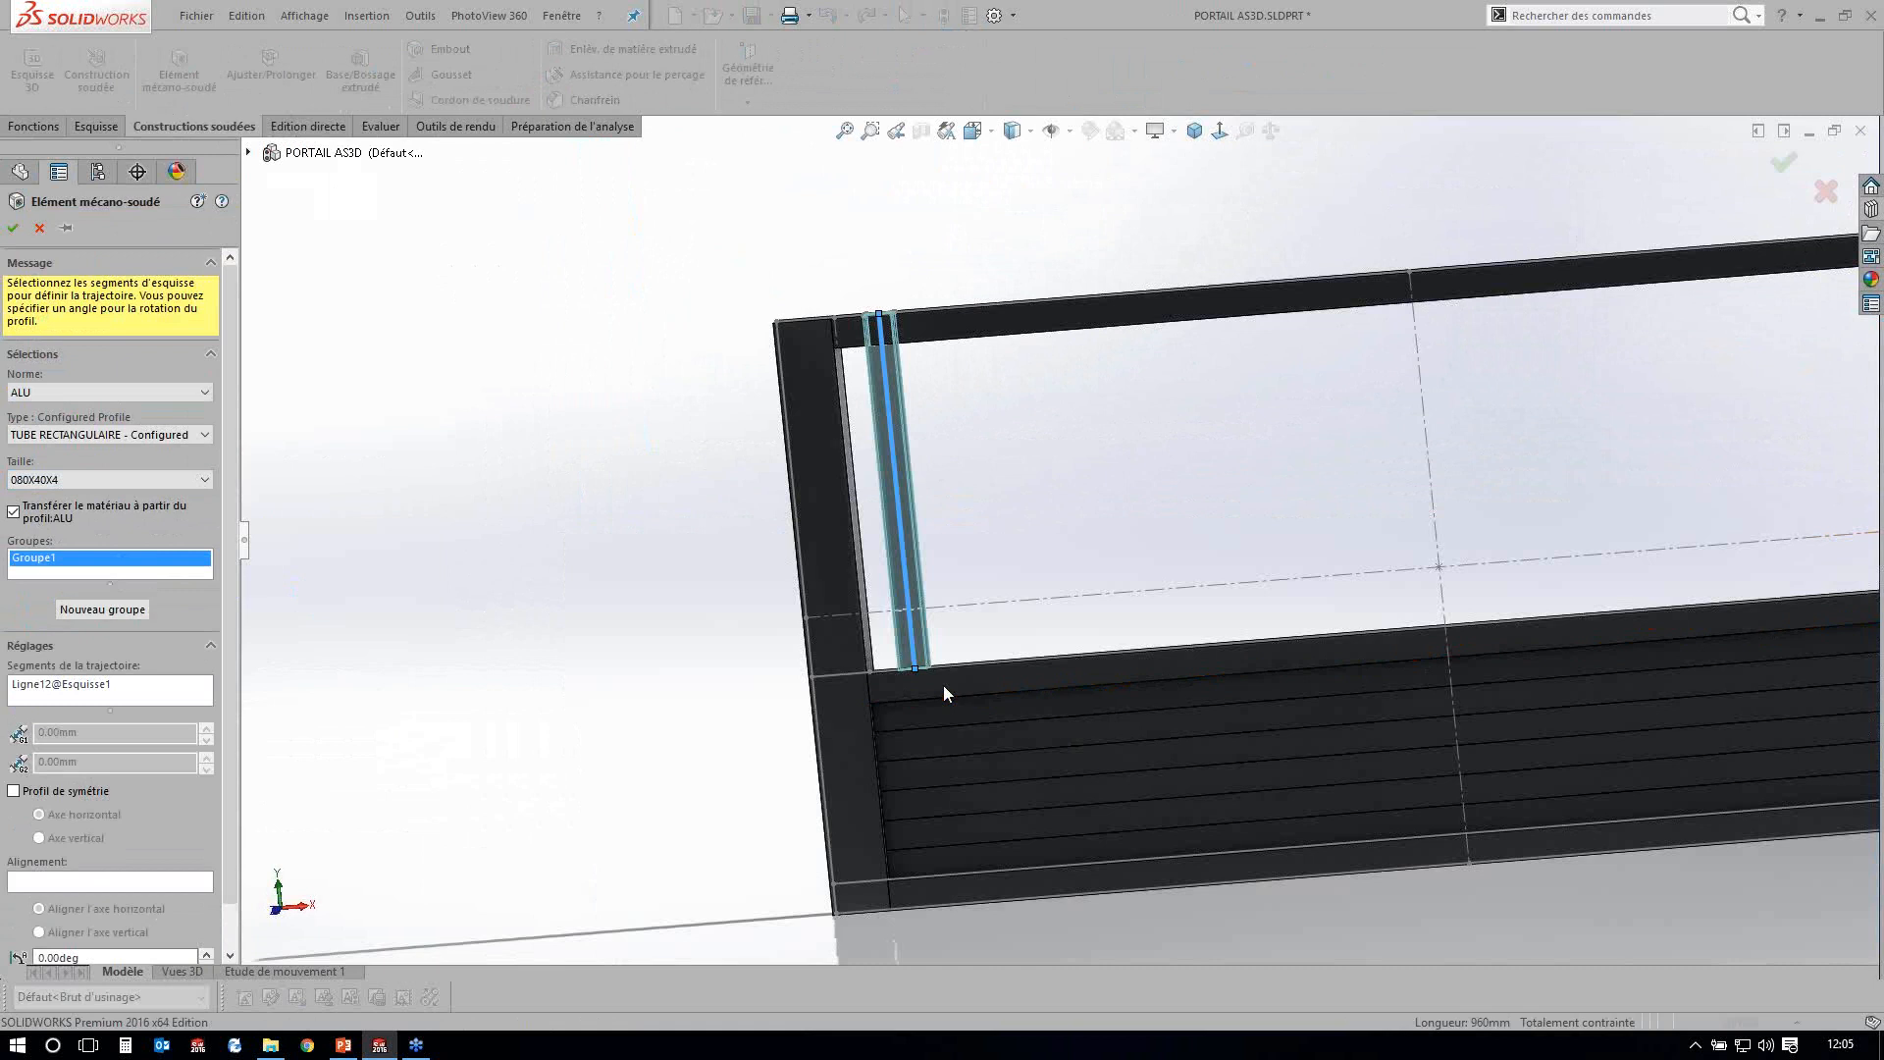
middle_drag(360, 609, 363, 636)
scroll(898, 618, down, 1)
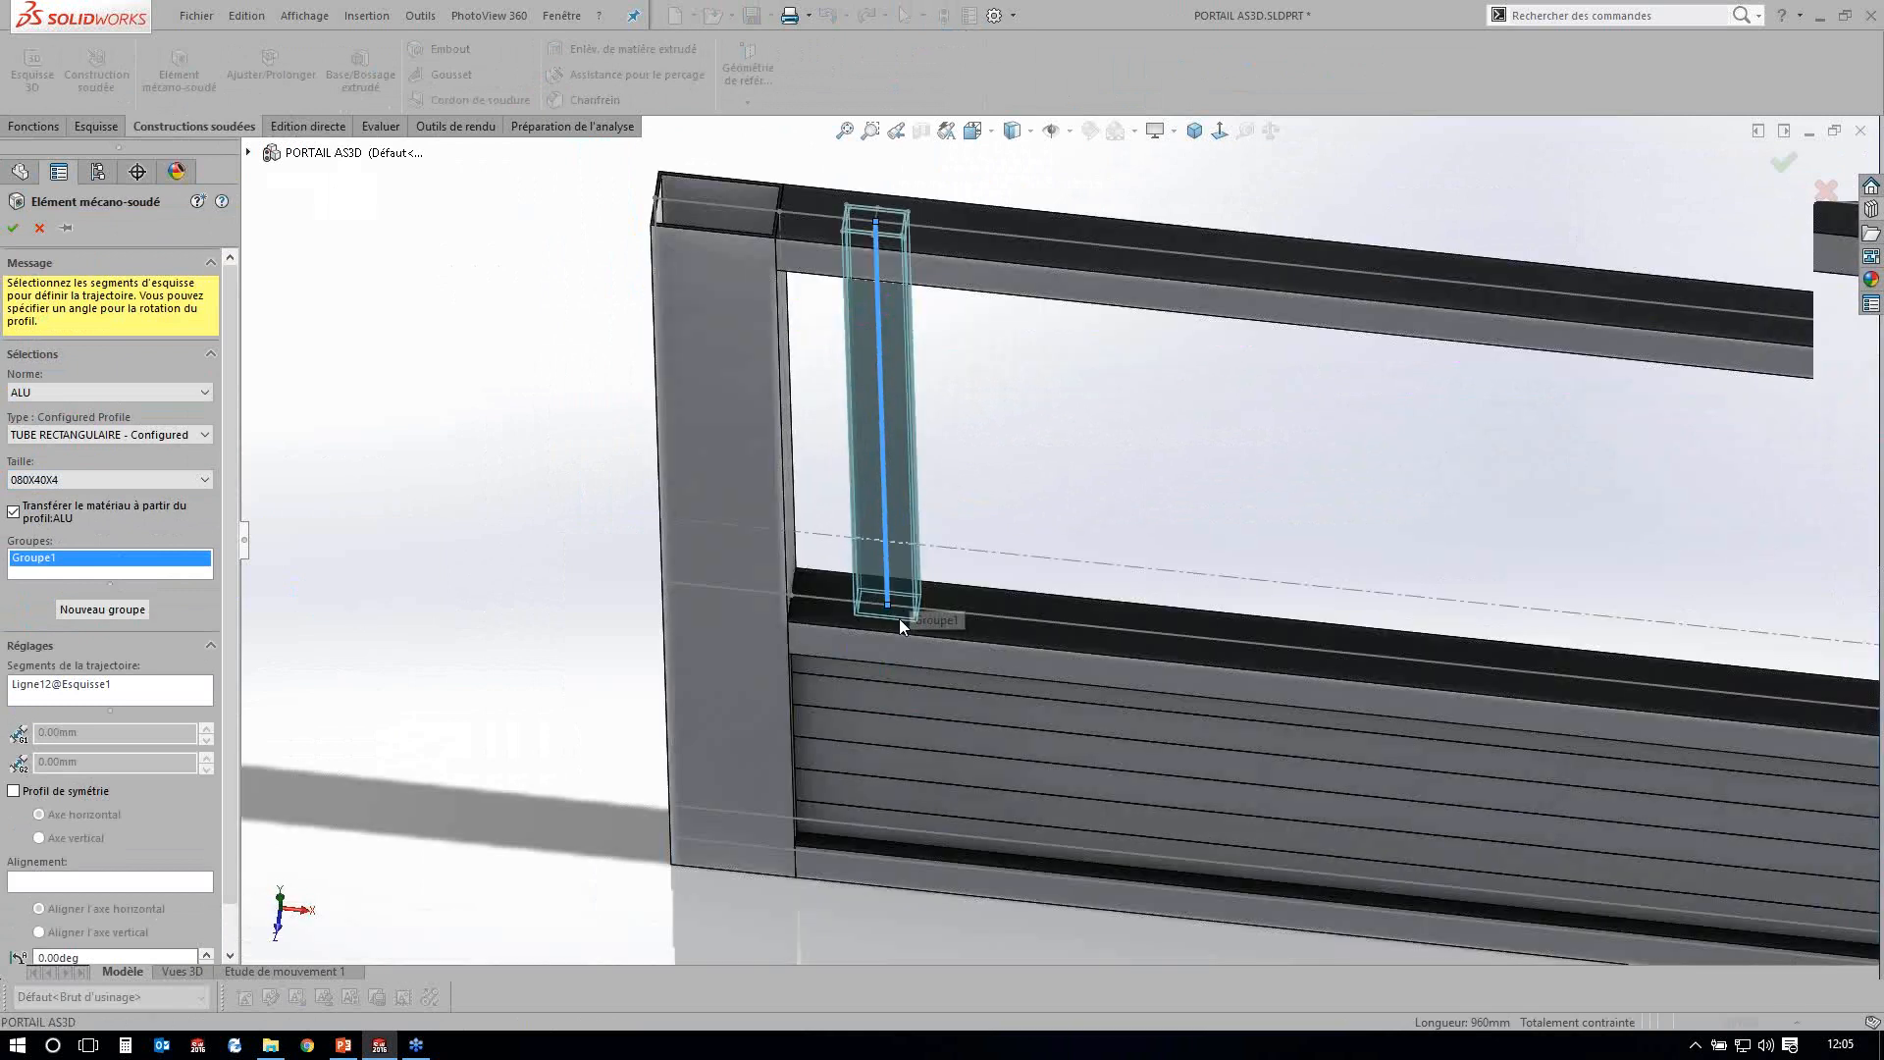
scroll(899, 618, up, 1)
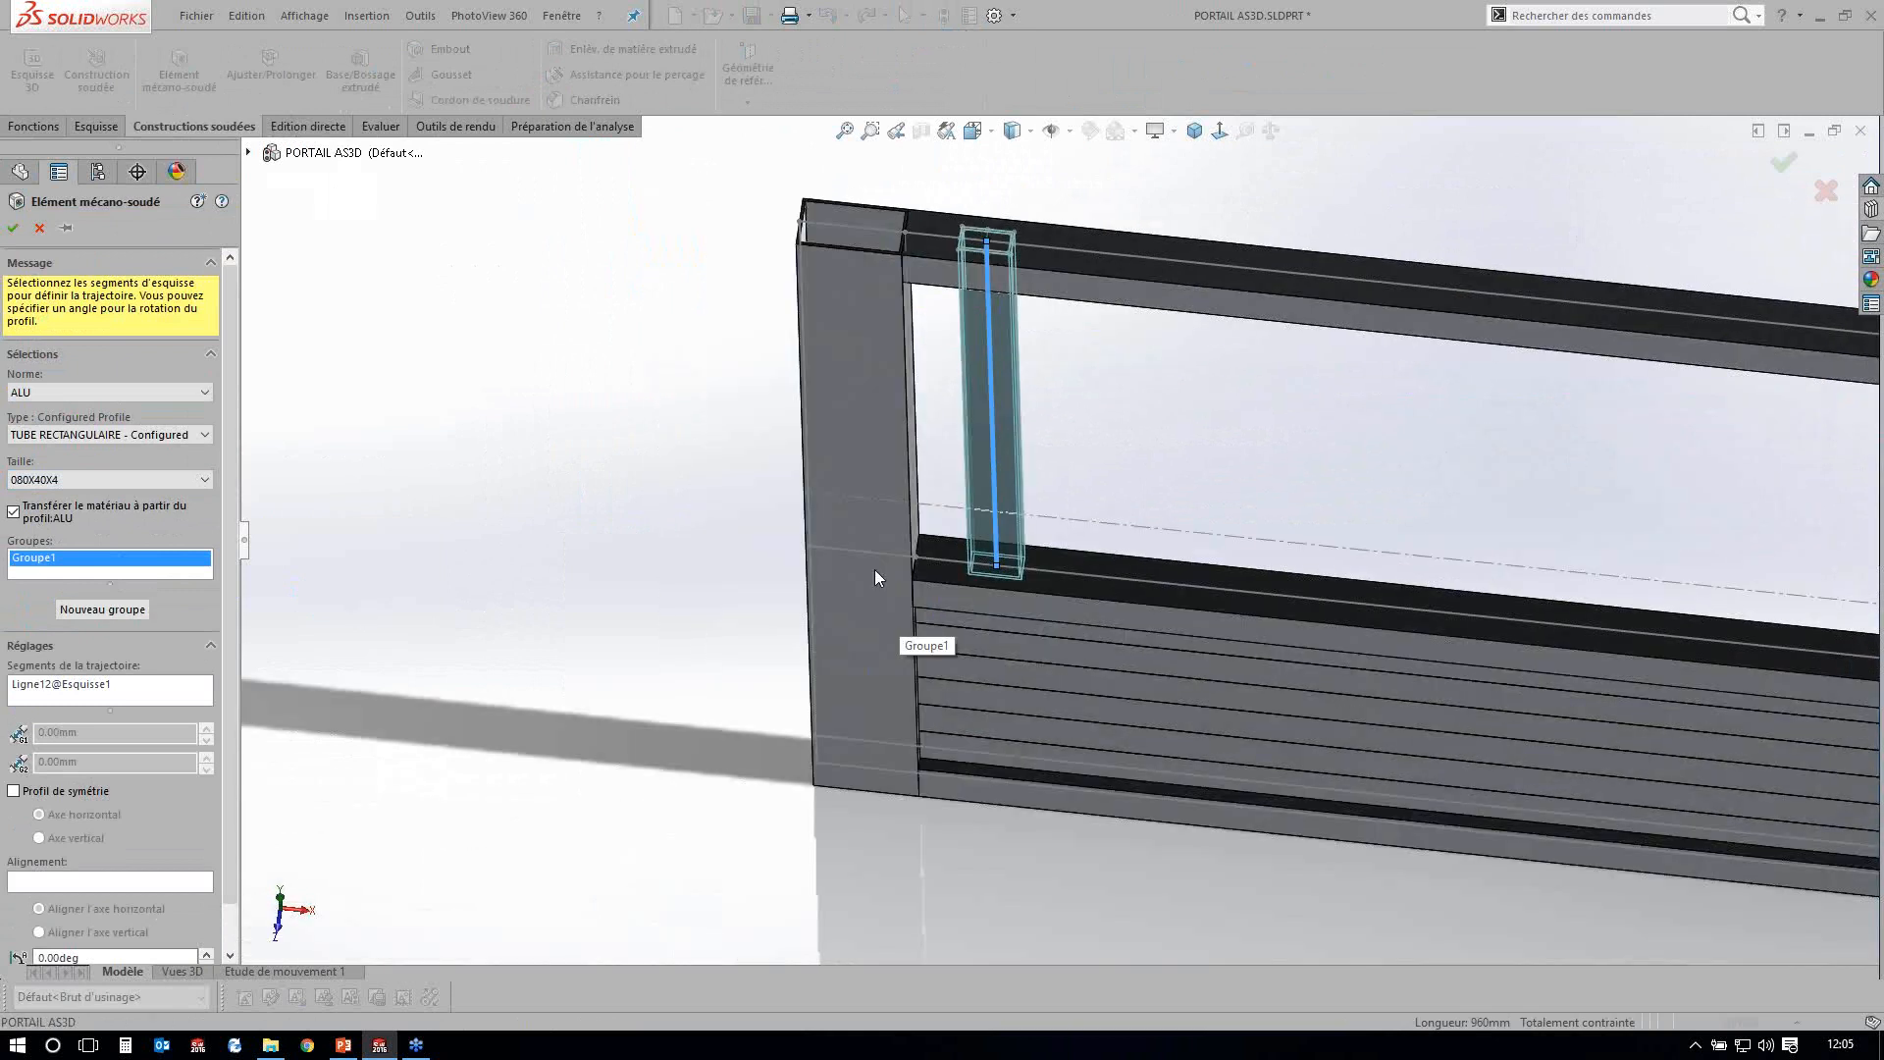
key(Return)
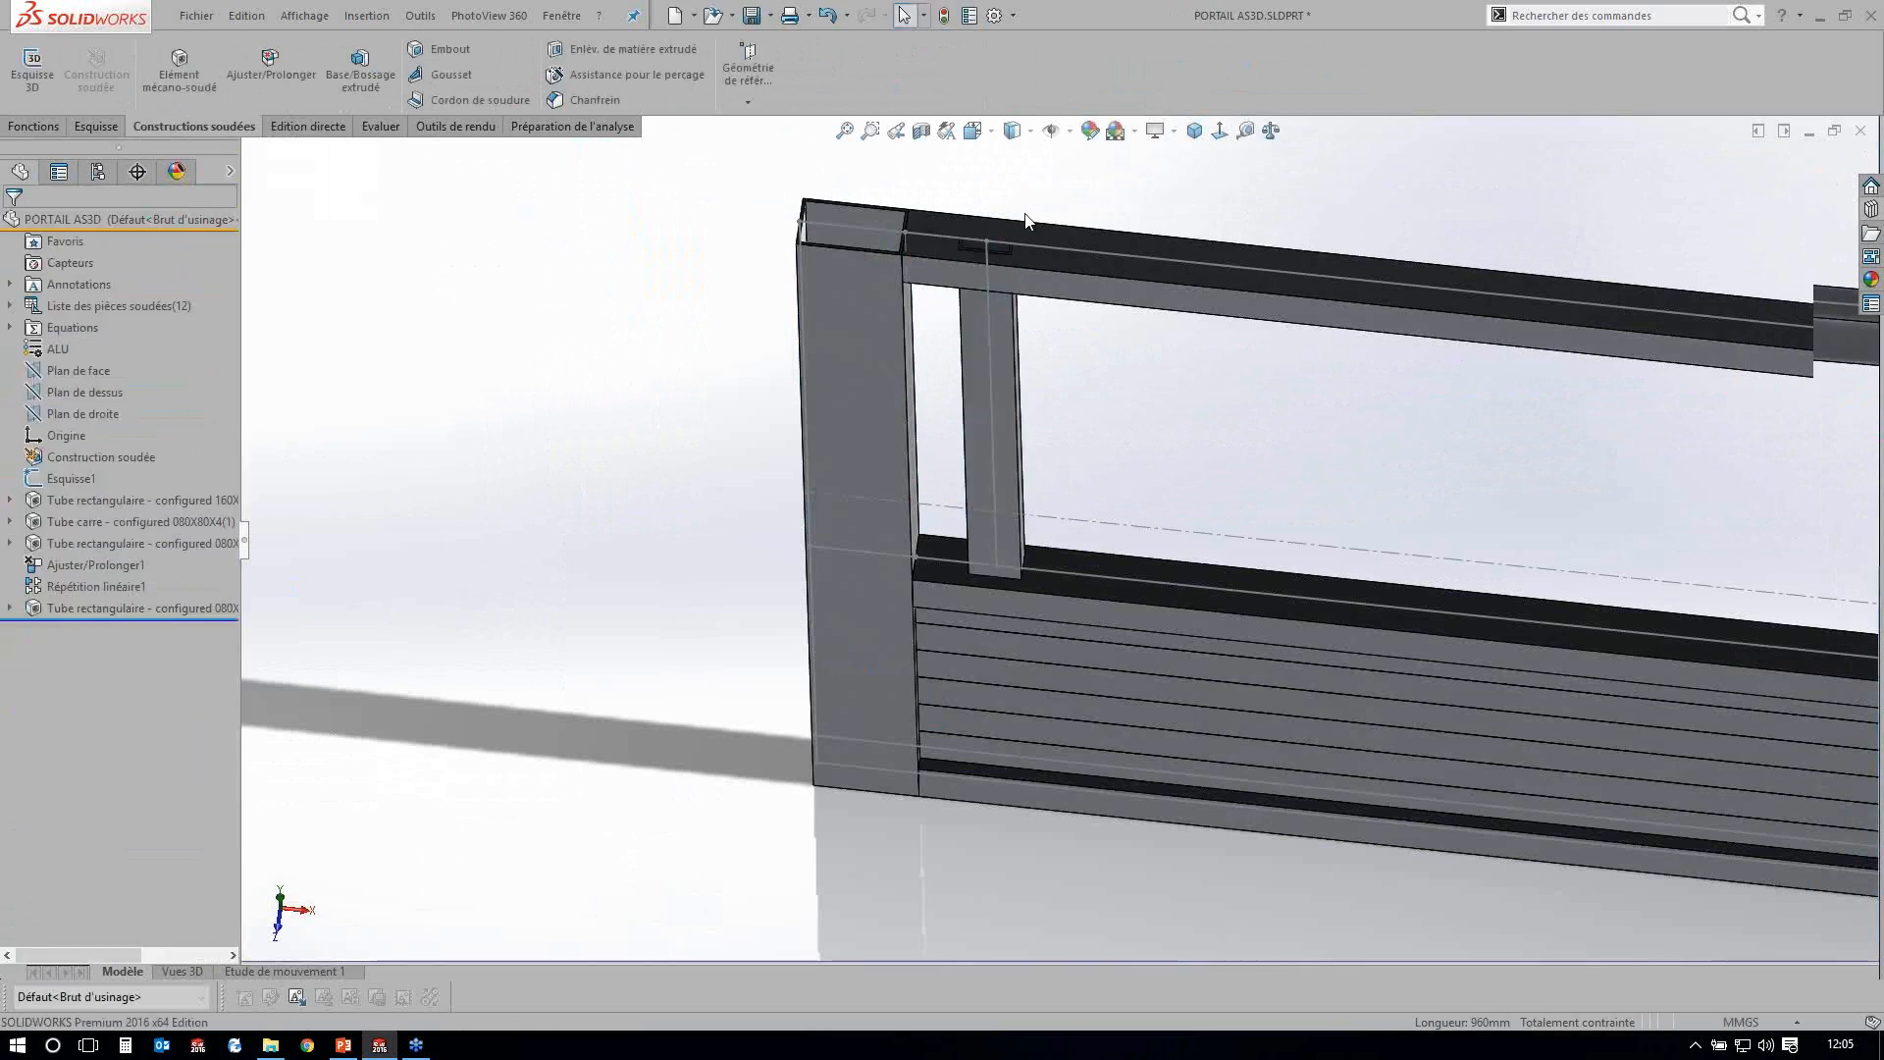
Trim the new vertical bar to the underside face of the top rail.
scroll(1026, 216, down, 1)
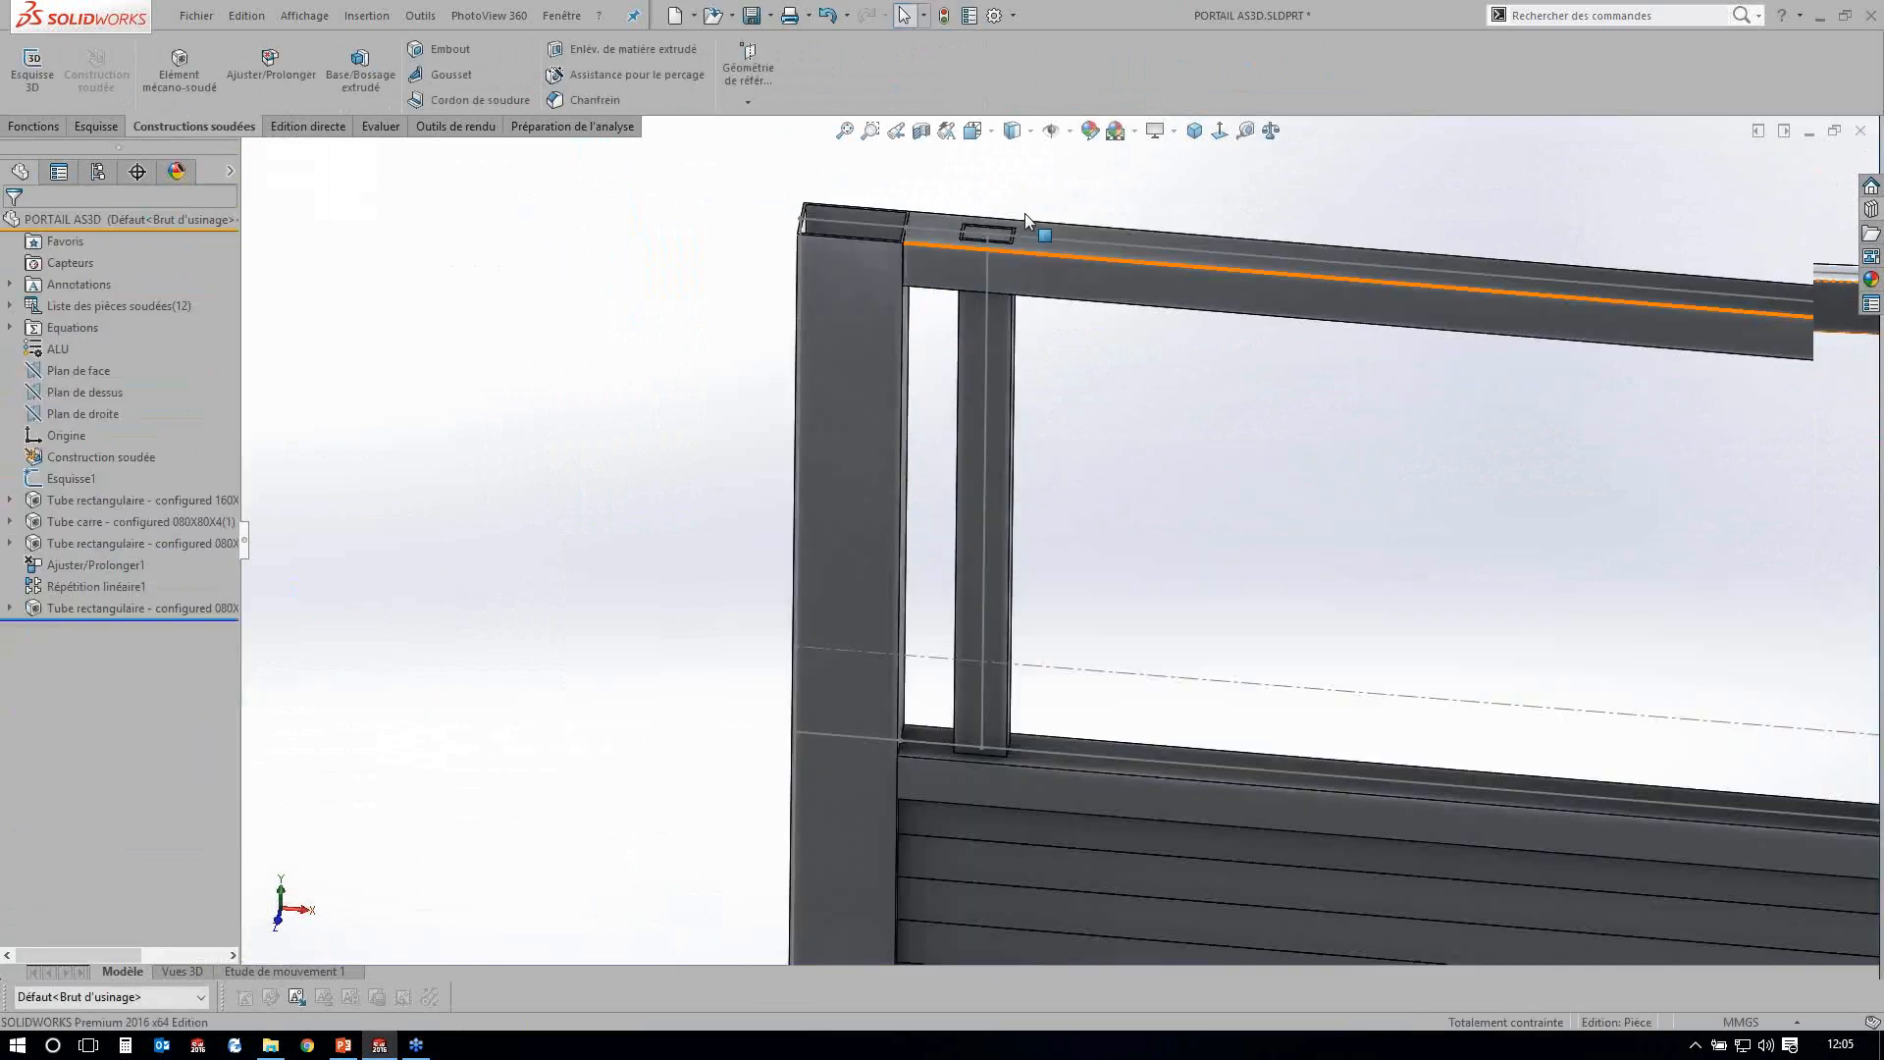
scroll(1024, 214, down, 1)
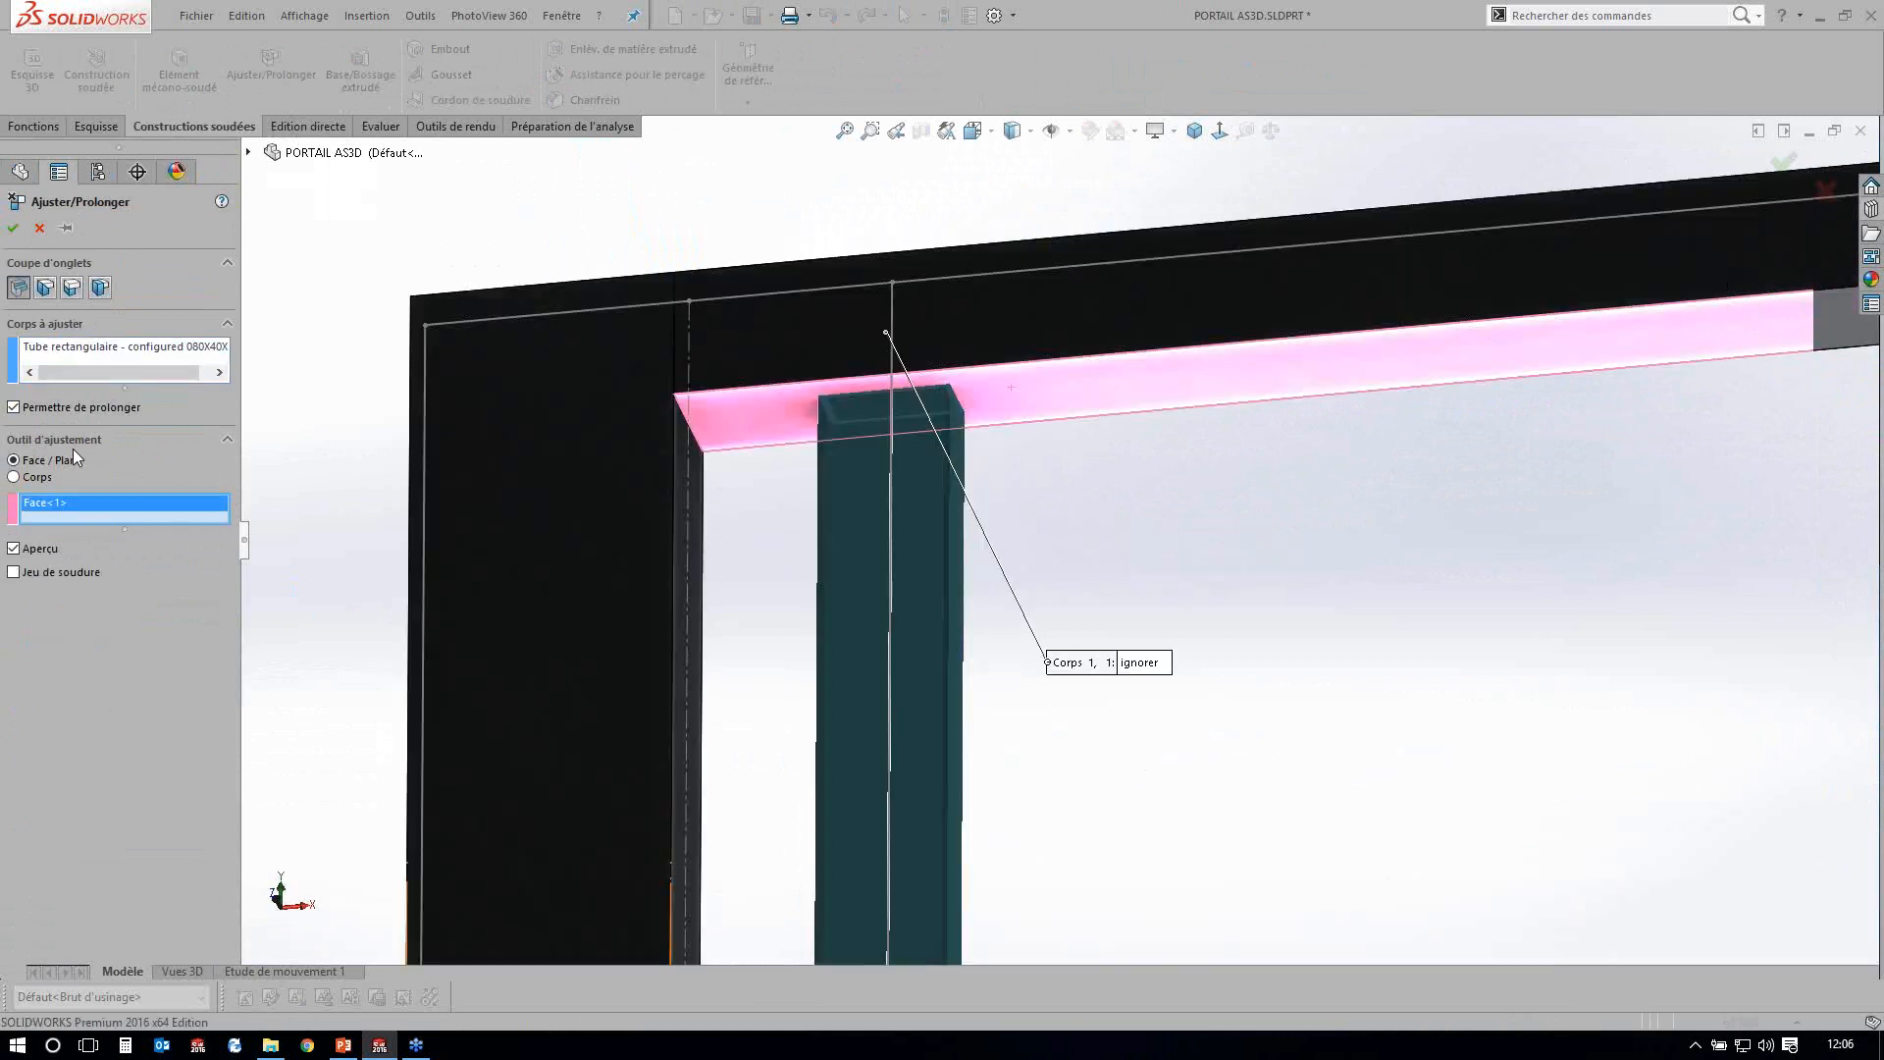
key(Return)
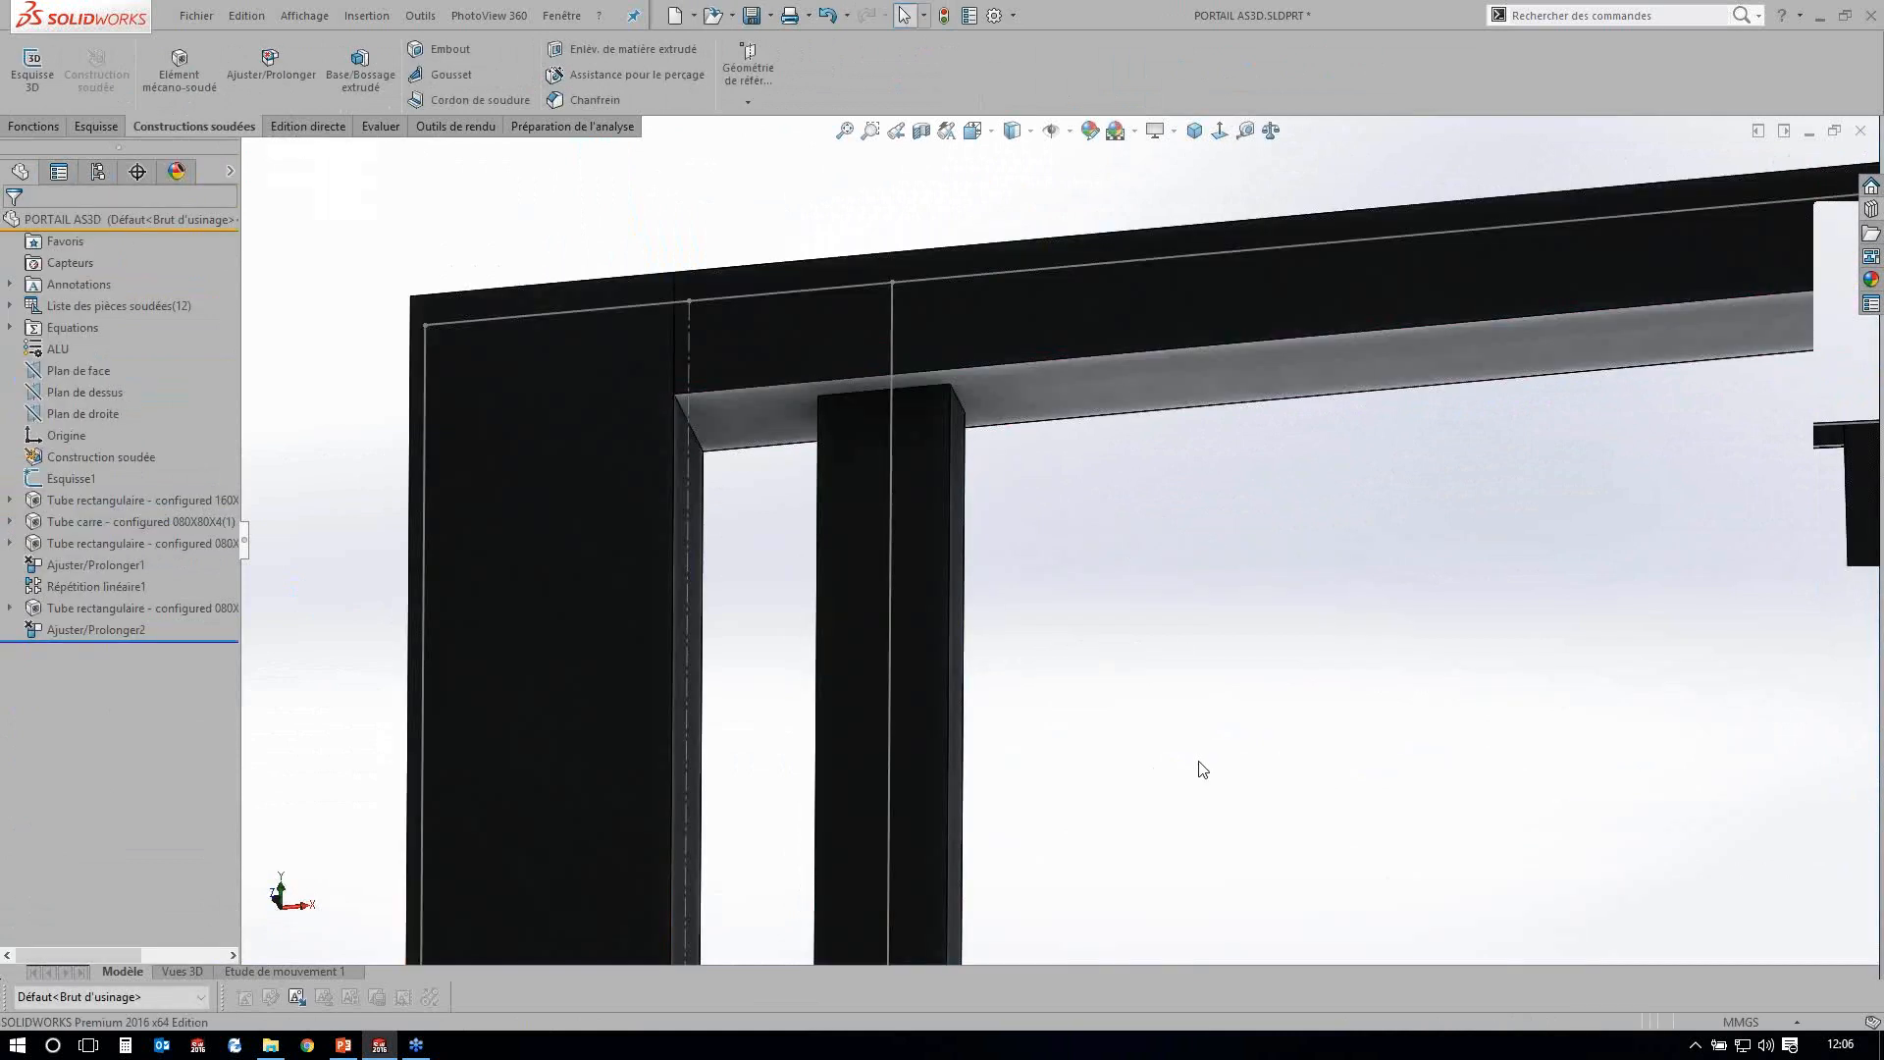
Set up a linear pattern of the trimmed vertical bar body along the top sketch line, up to the inner face of the right post.
scroll(1203, 769, up, 8)
mouse_move(1007, 636)
middle_down()
mouse_move(1293, 449)
mouse_move(991, 424)
middle_up()
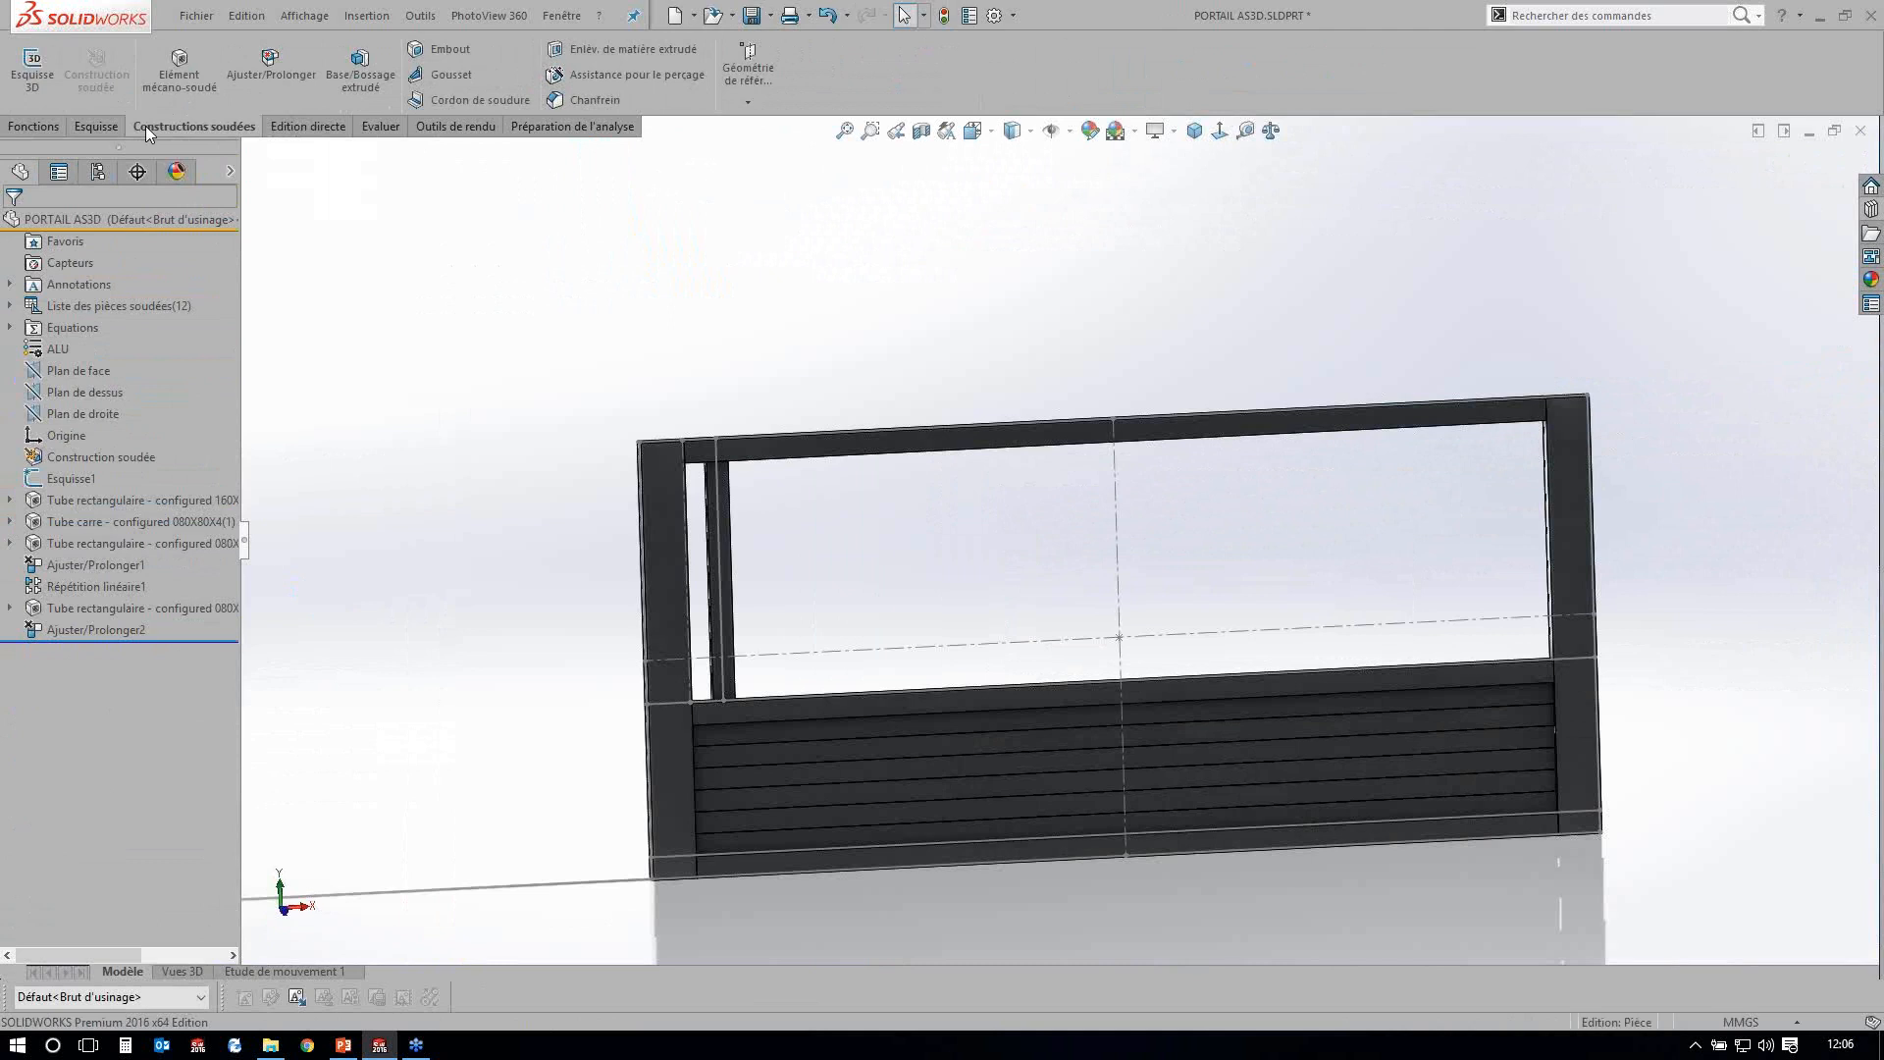
click(34, 126)
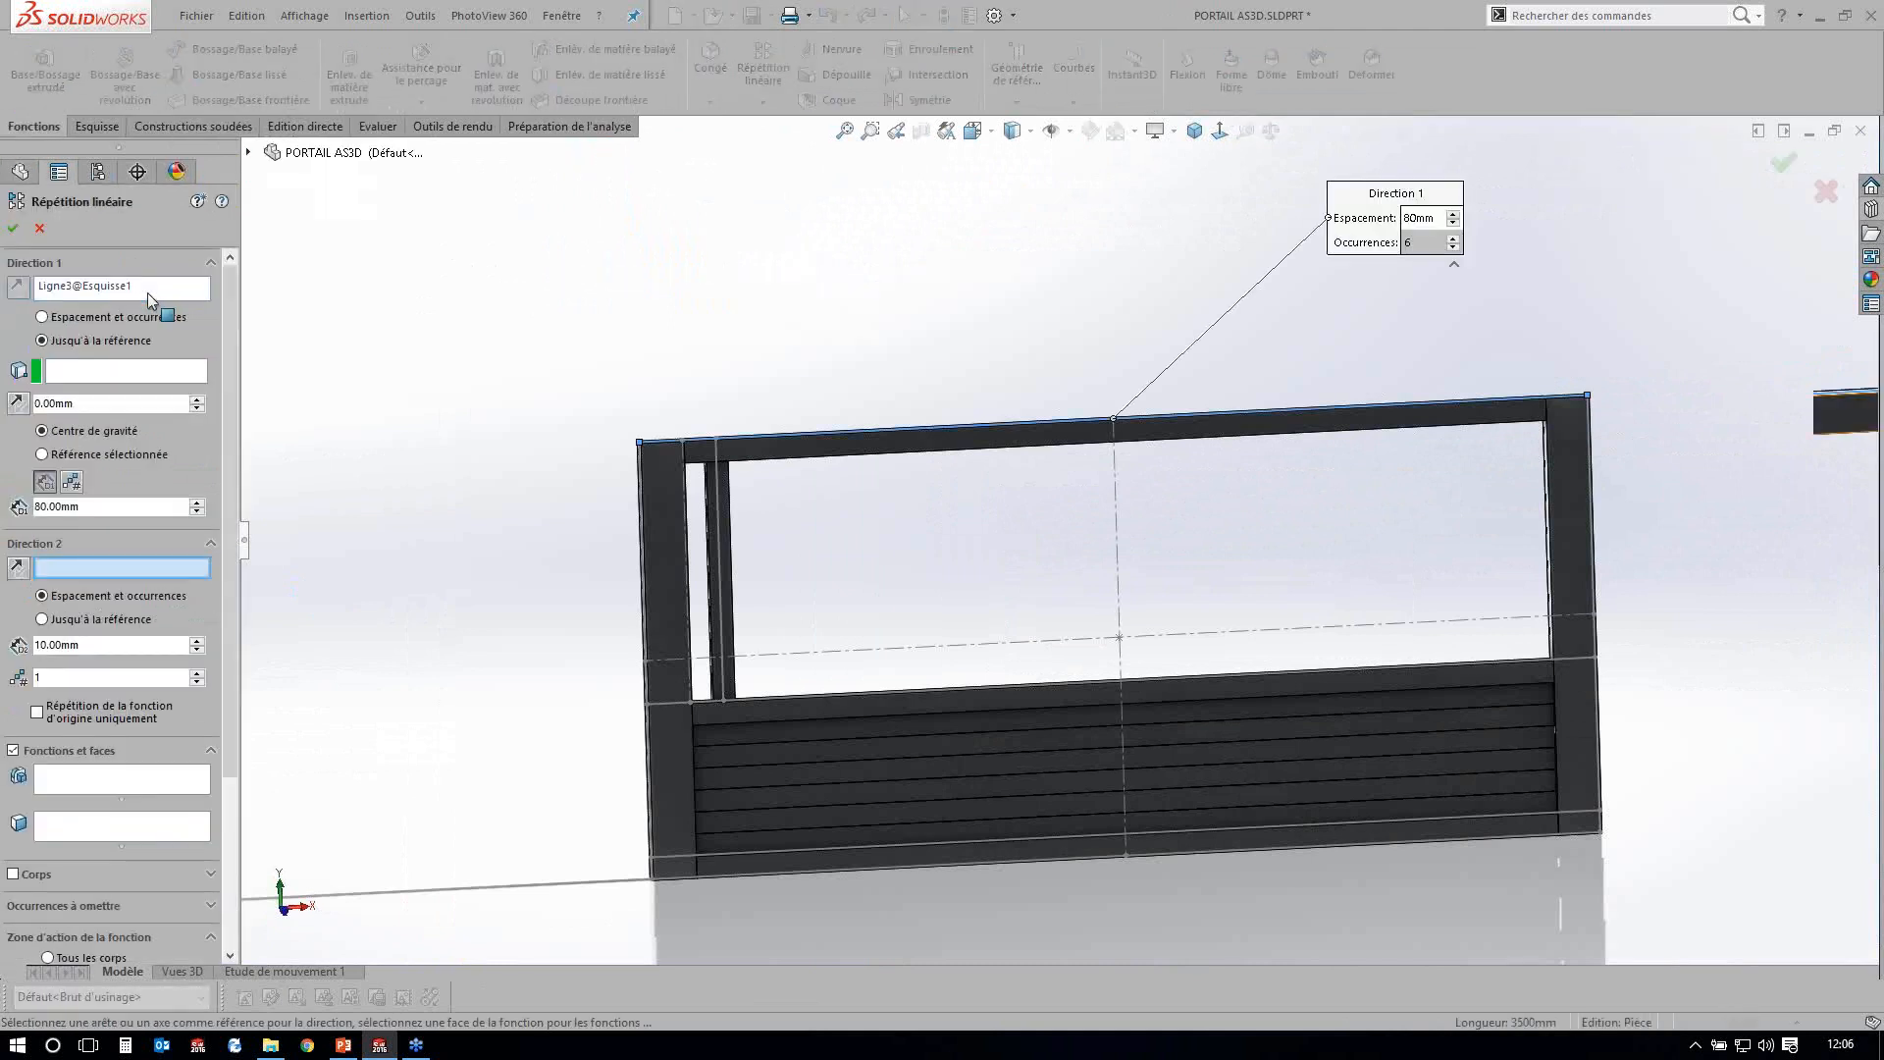
scroll(1018, 471, down, 1)
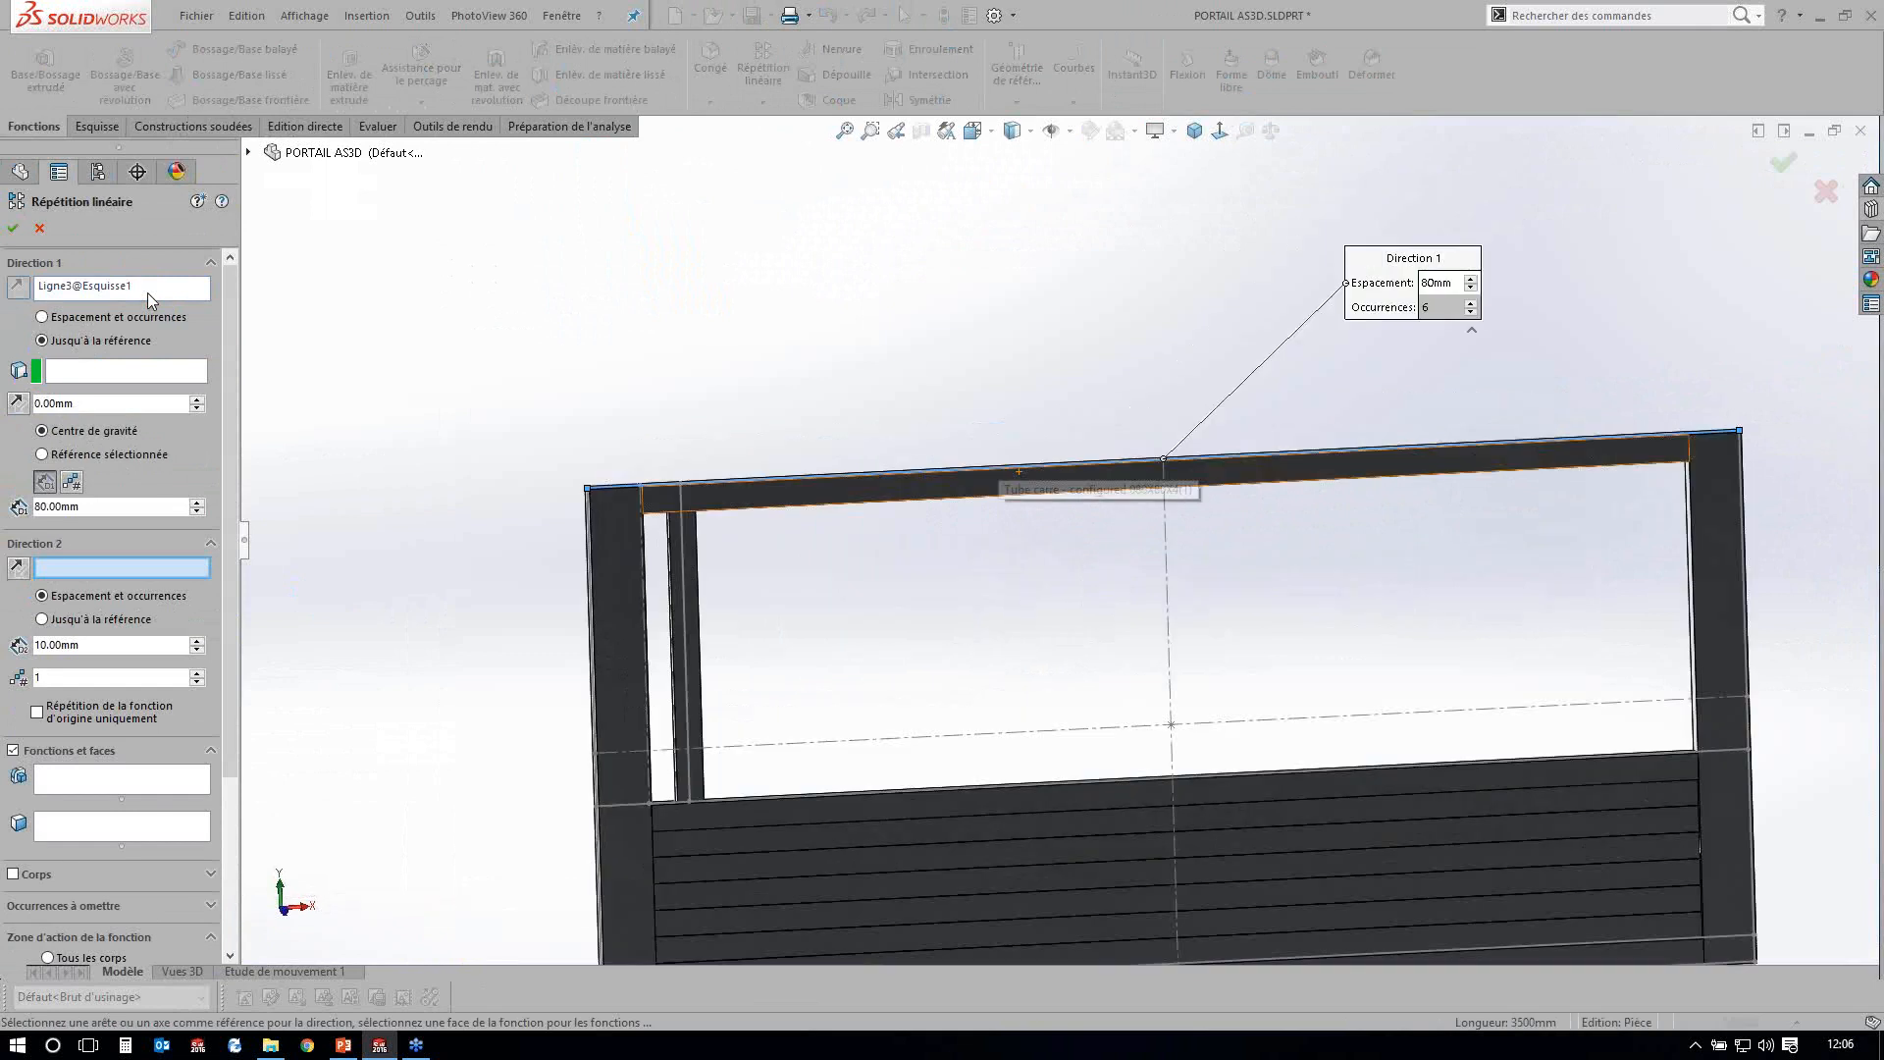
scroll(1690, 410, down, 2)
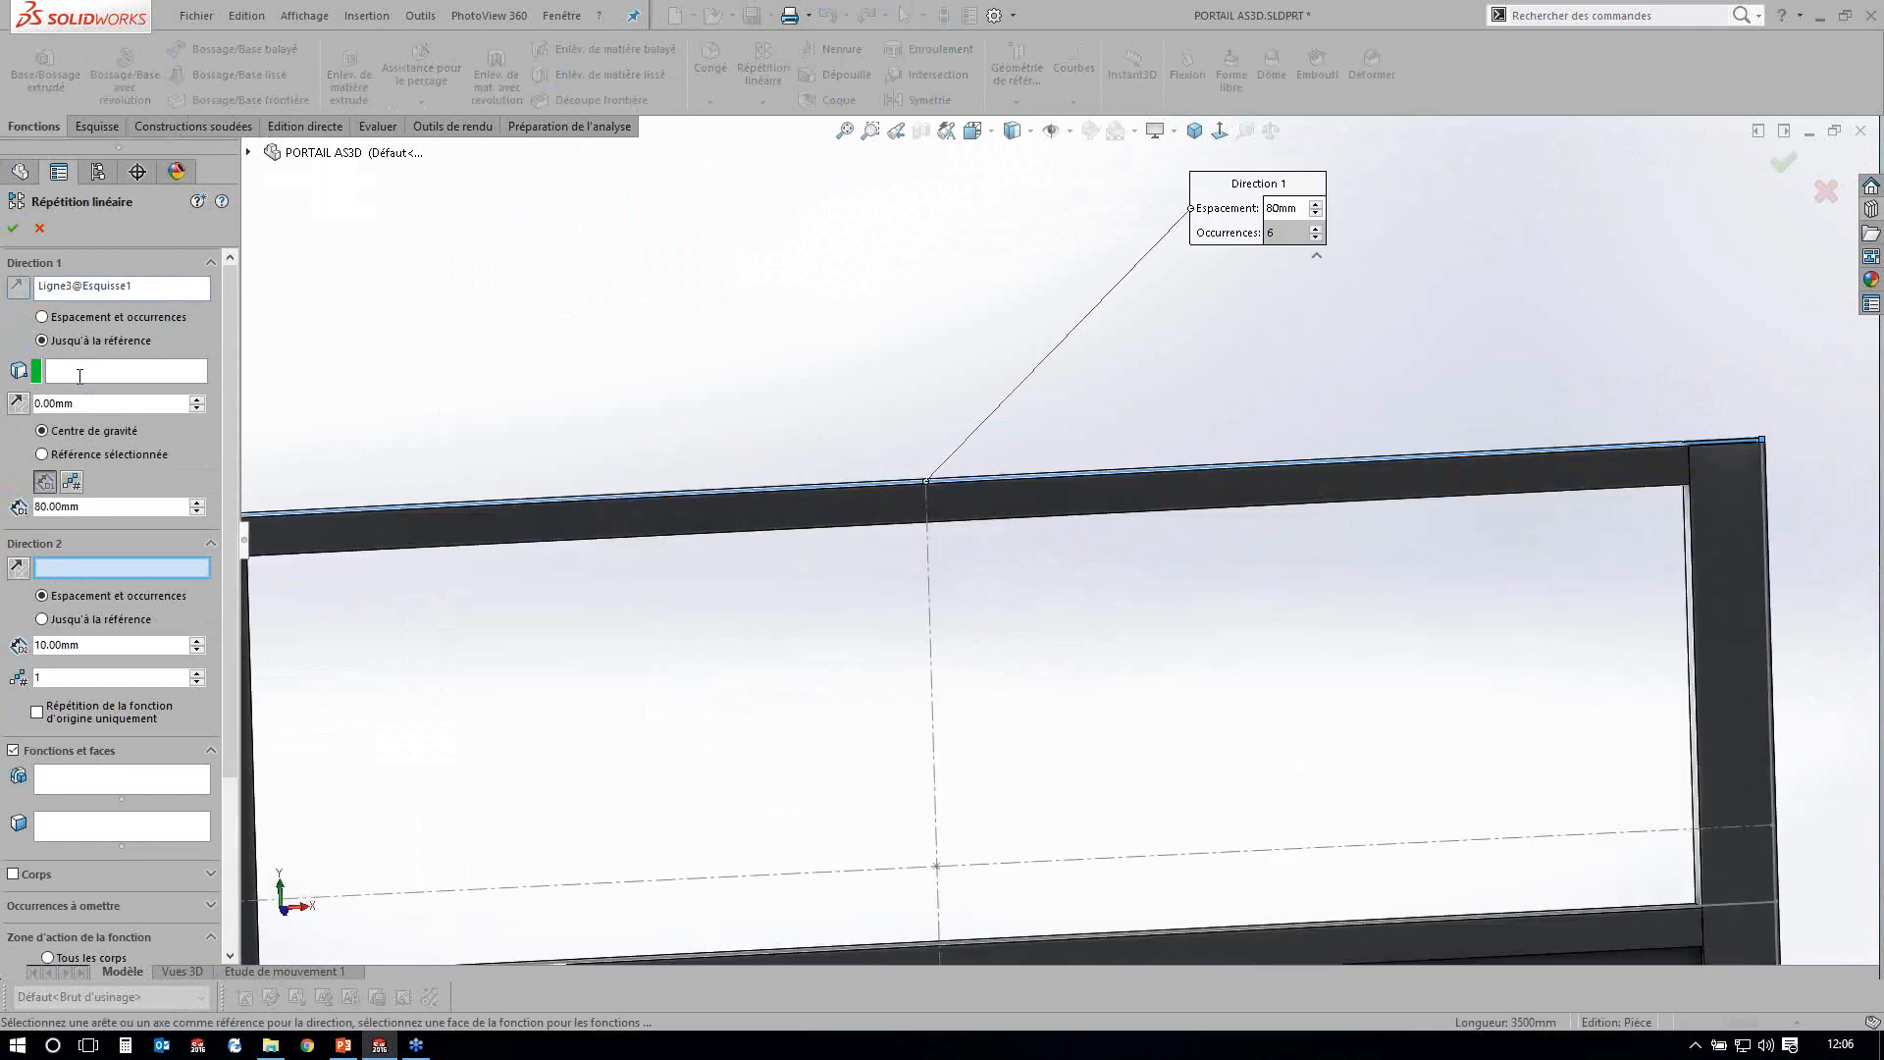
click(79, 373)
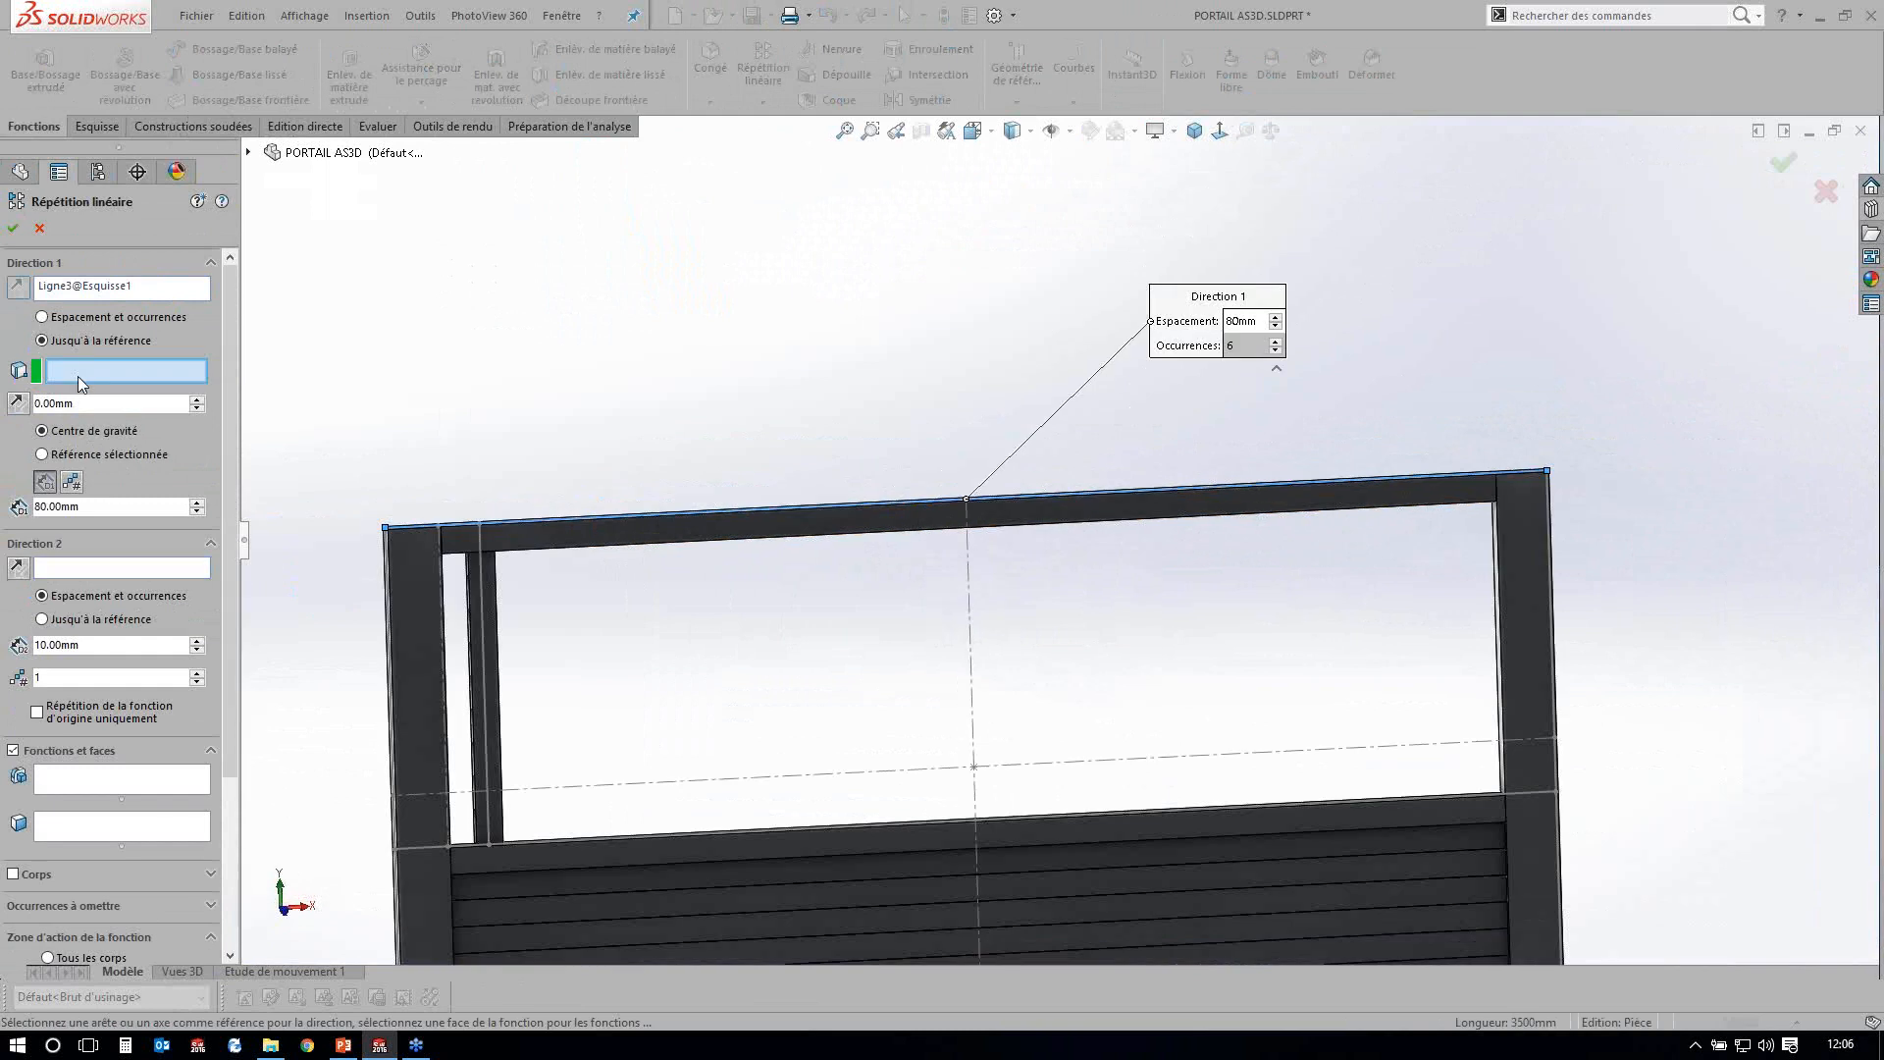
middle_drag(79, 375, 77, 374)
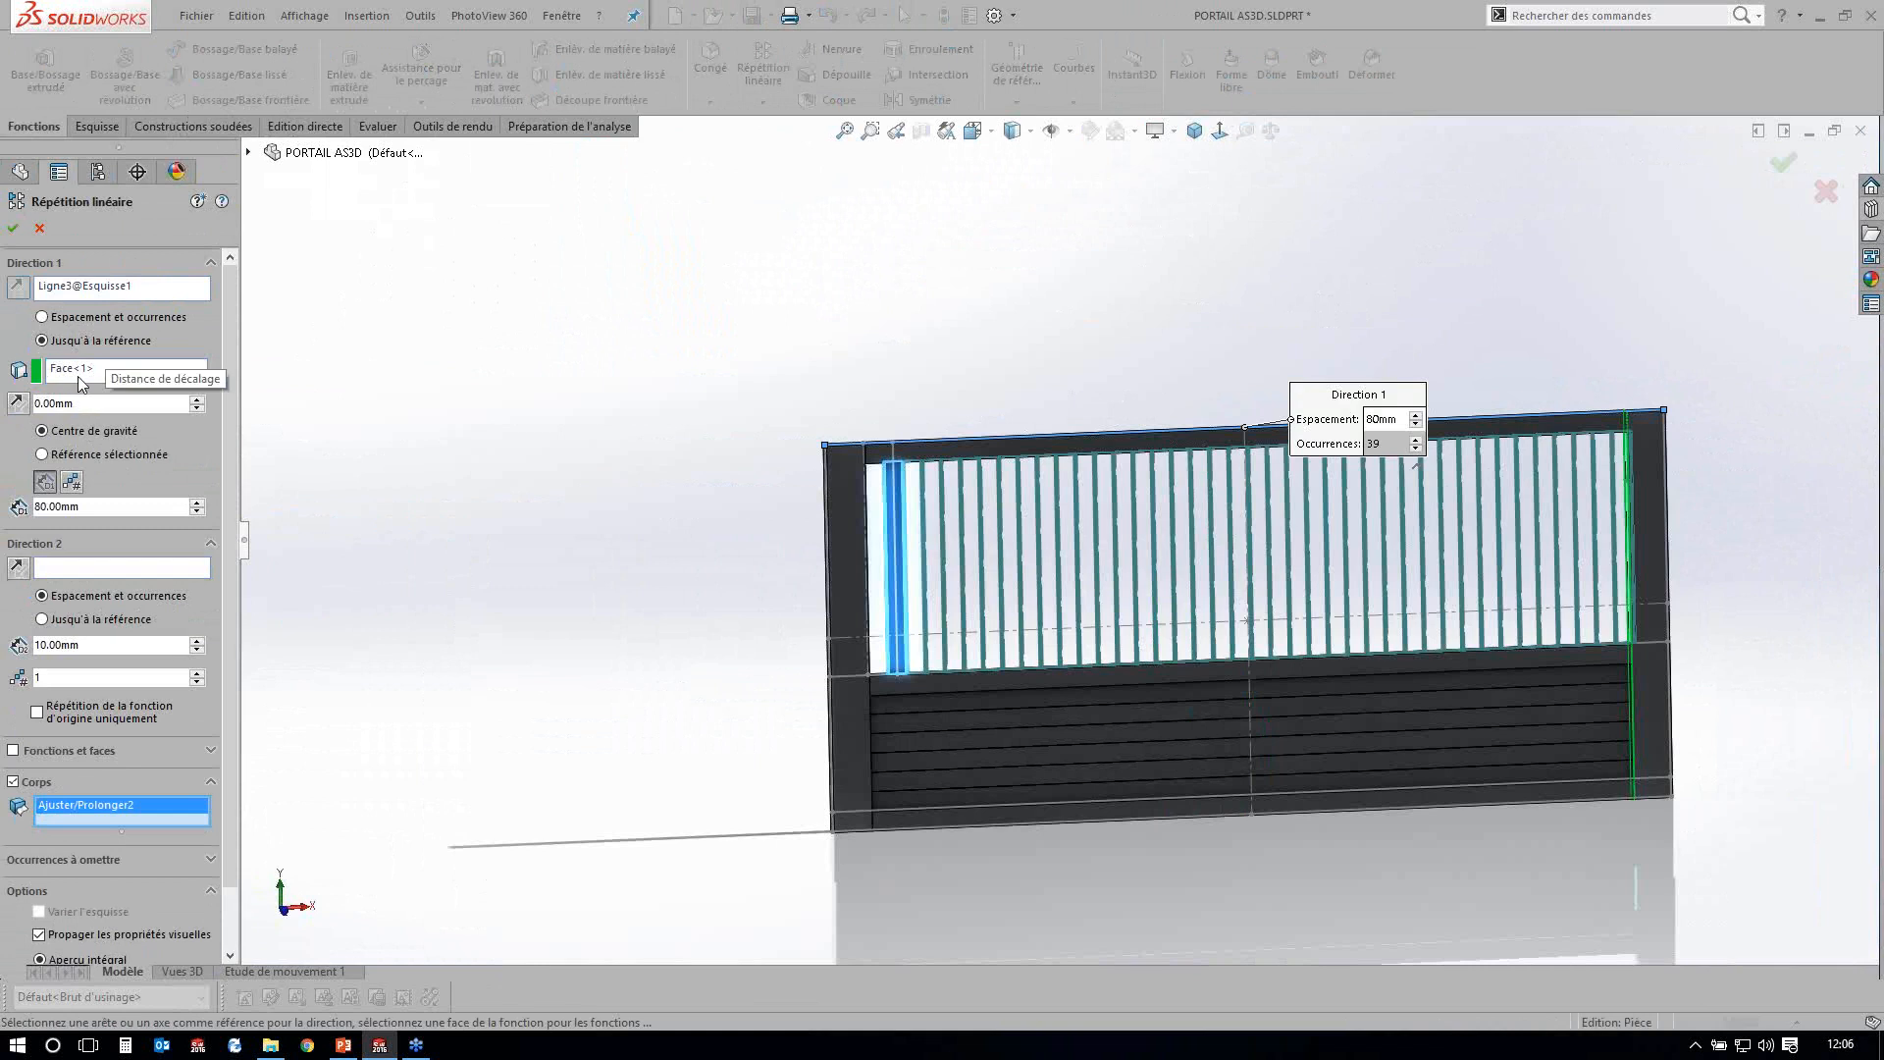
Link the pattern's offset distance from the right post face to the global variable DEPART:ARRIVEE BARREAU.
drag(82, 403, 3, 418)
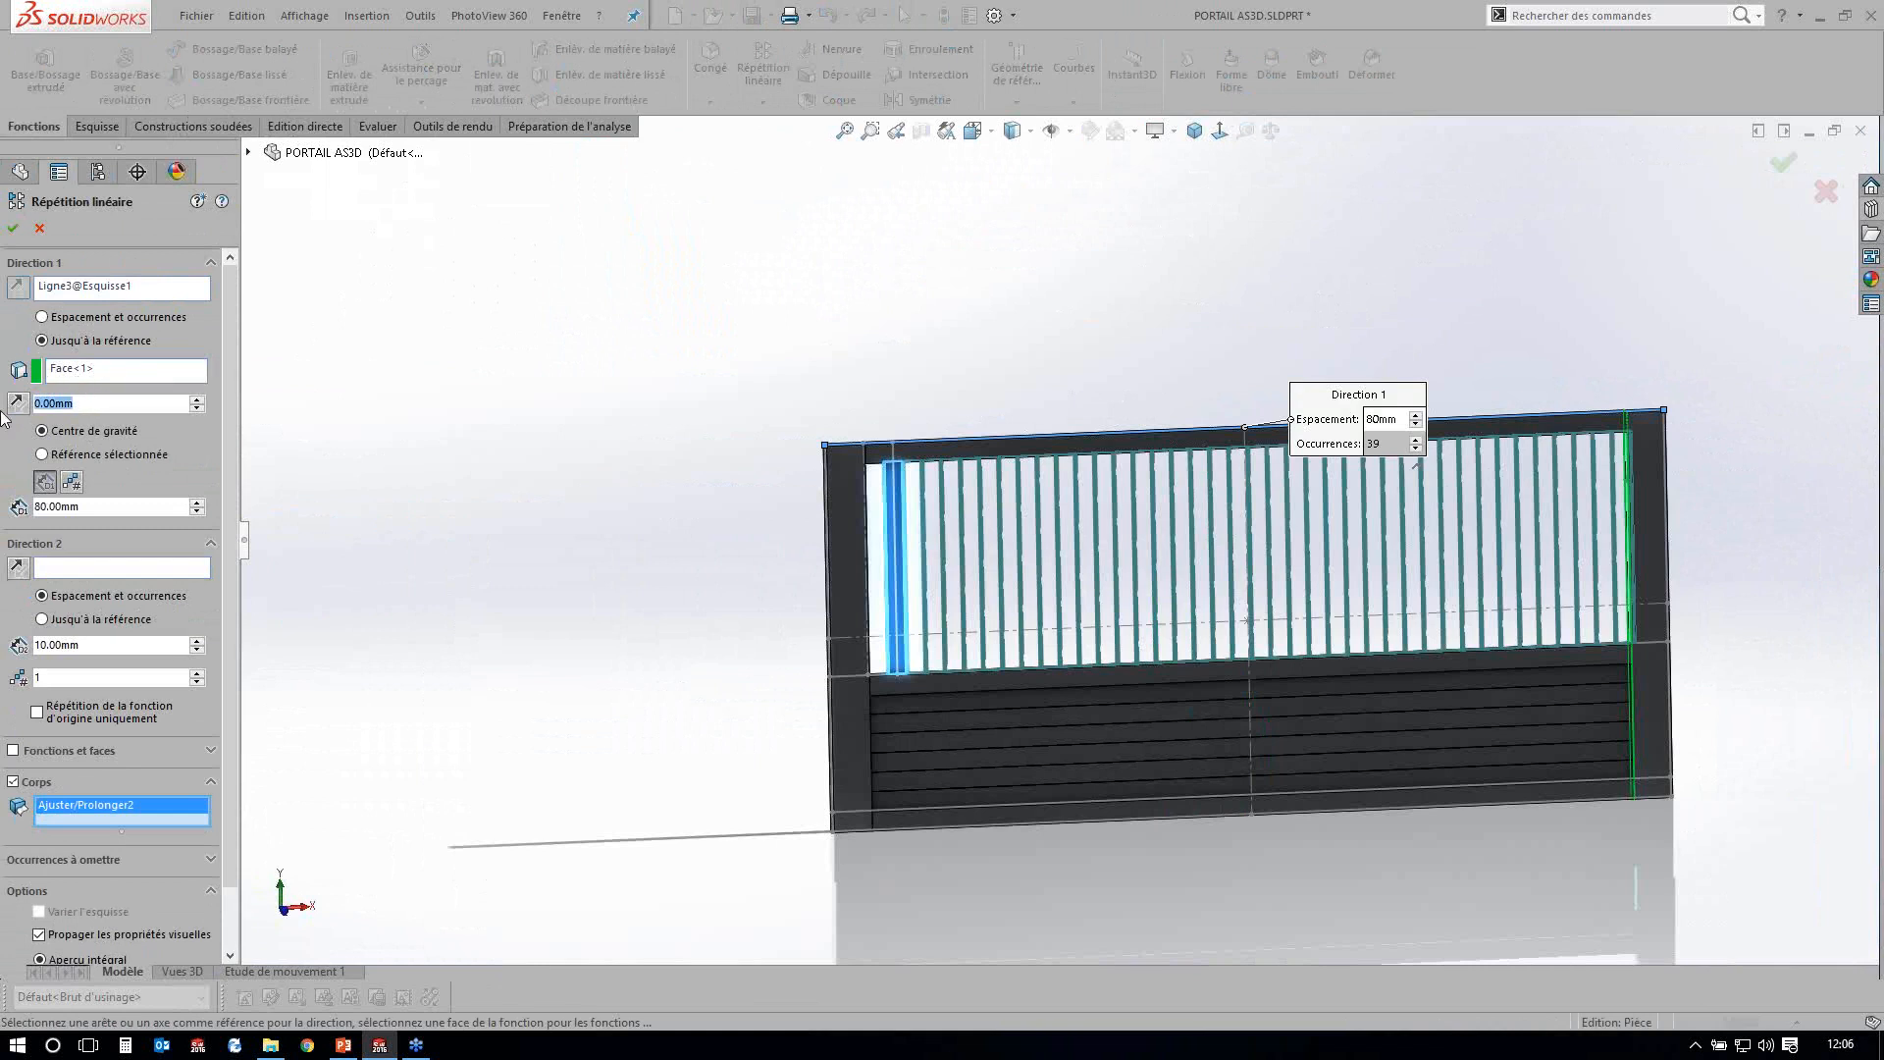
text(=)
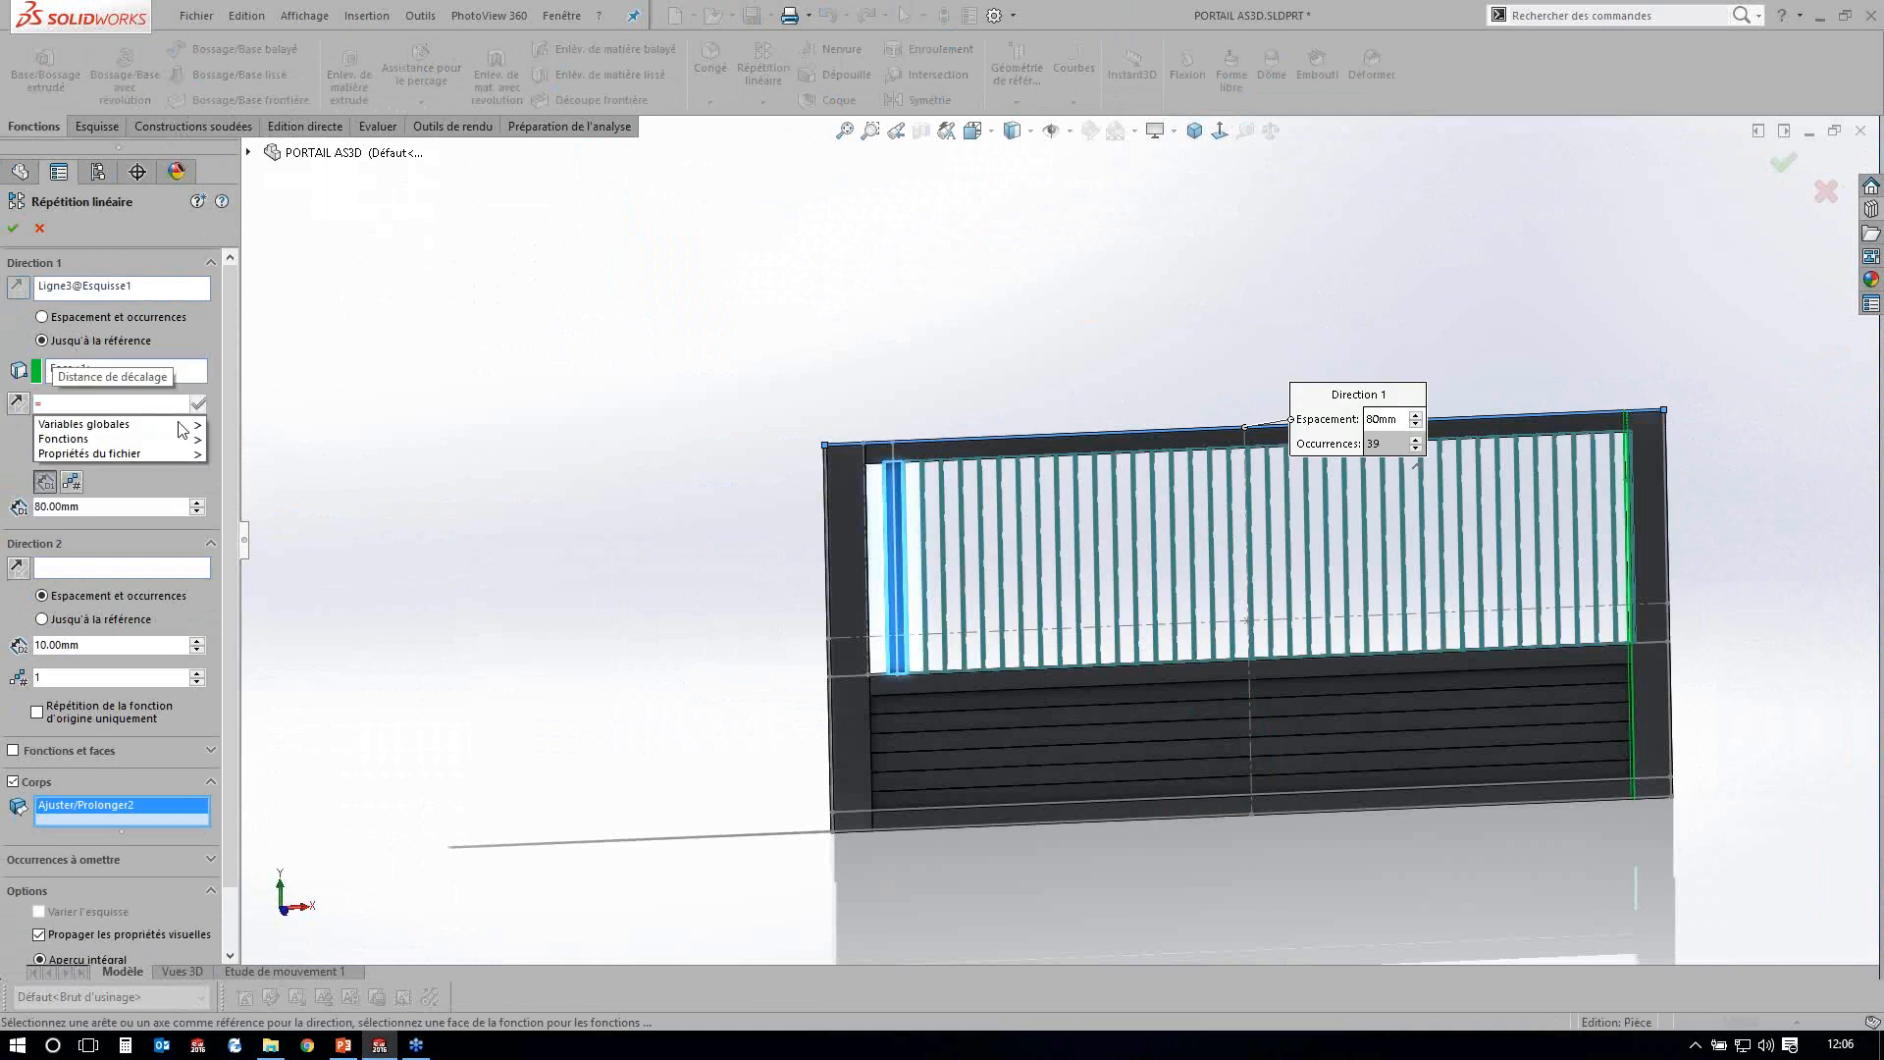
click(181, 429)
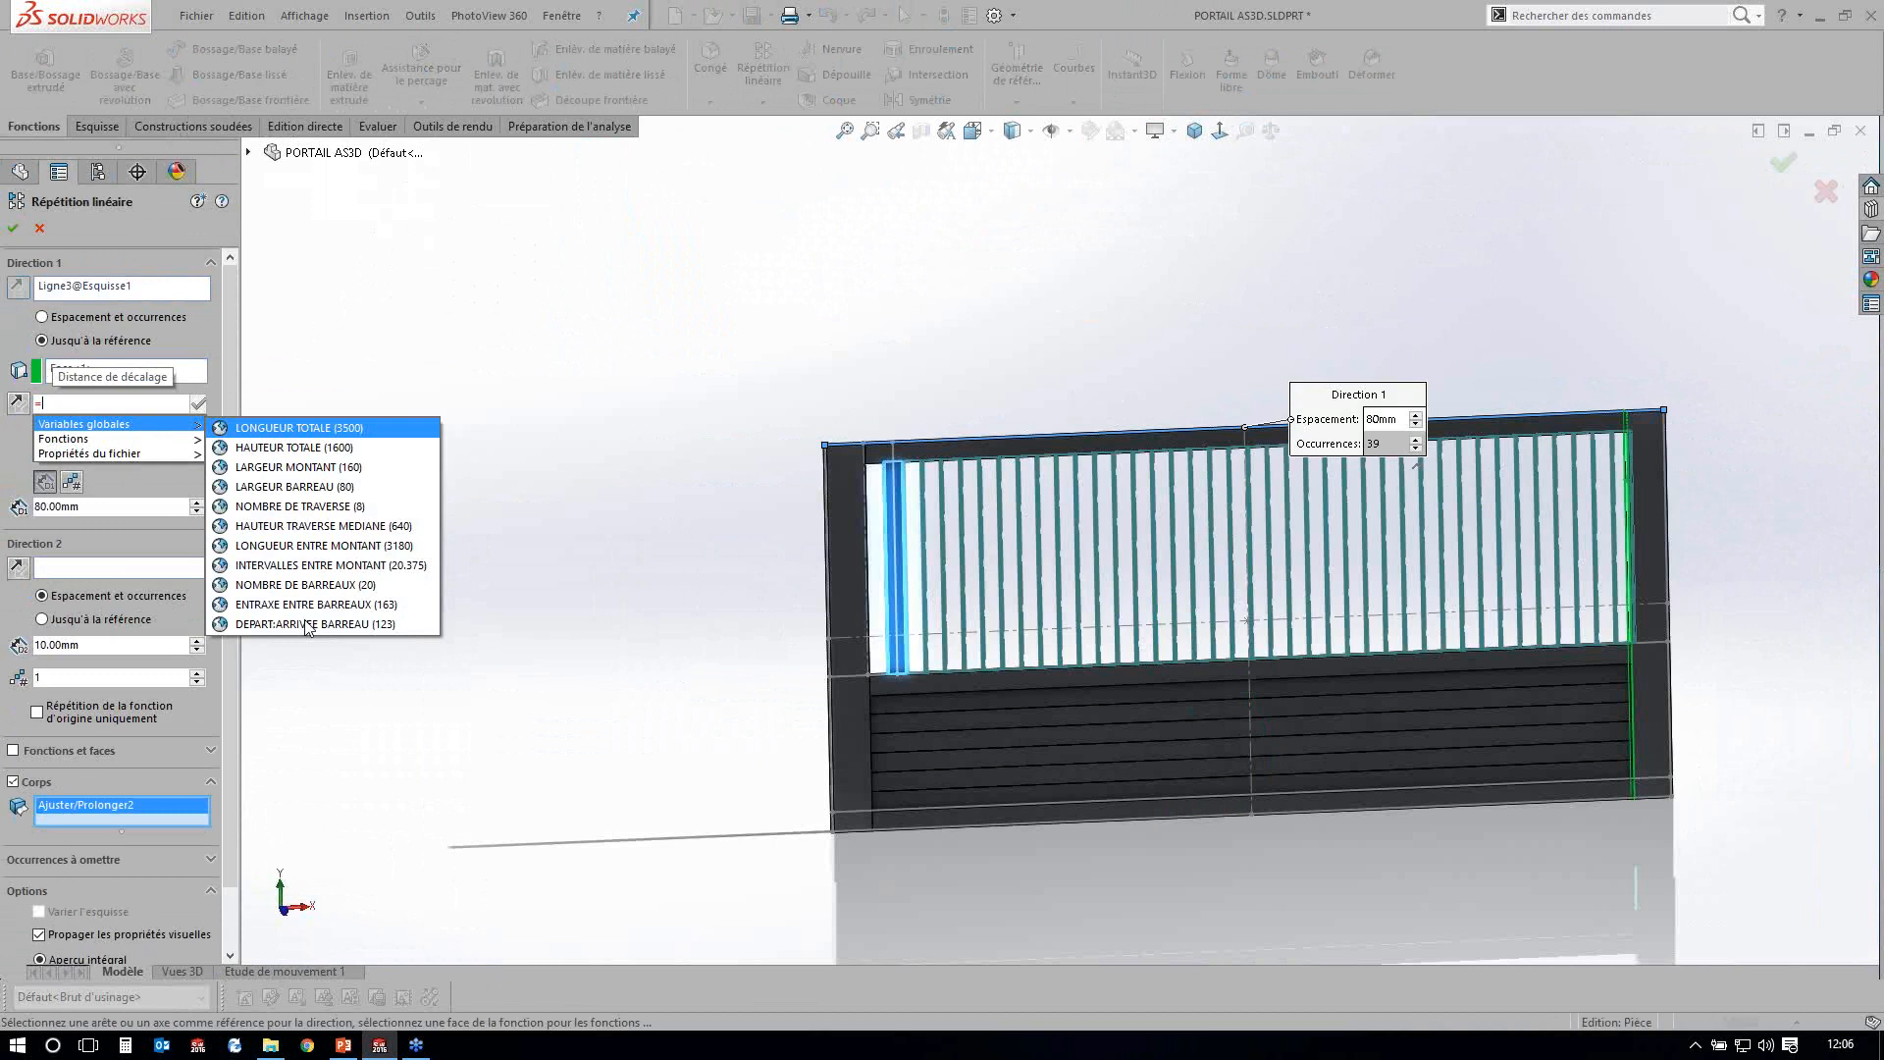
click(307, 624)
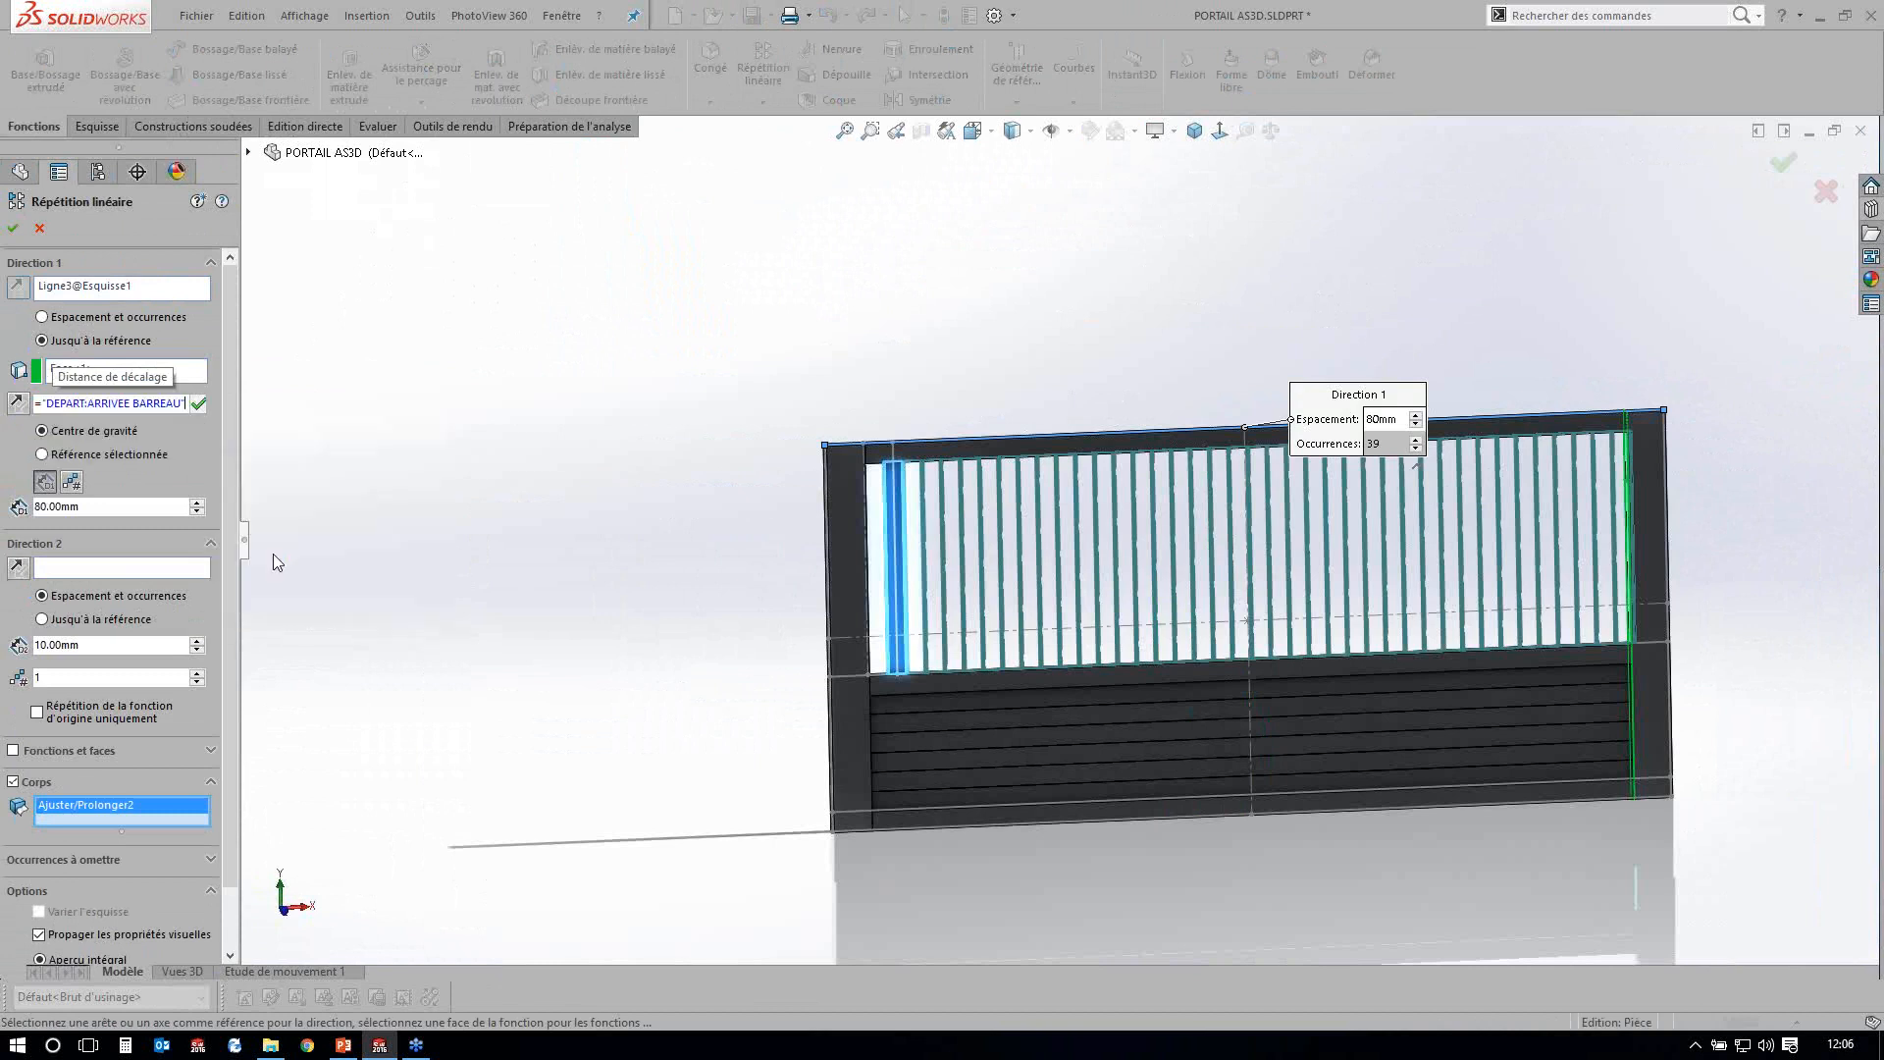
Define the bar pattern by number of instances, set it to "NOMBRE DE BARREAUX"-1, and complete the pattern.
click(72, 481)
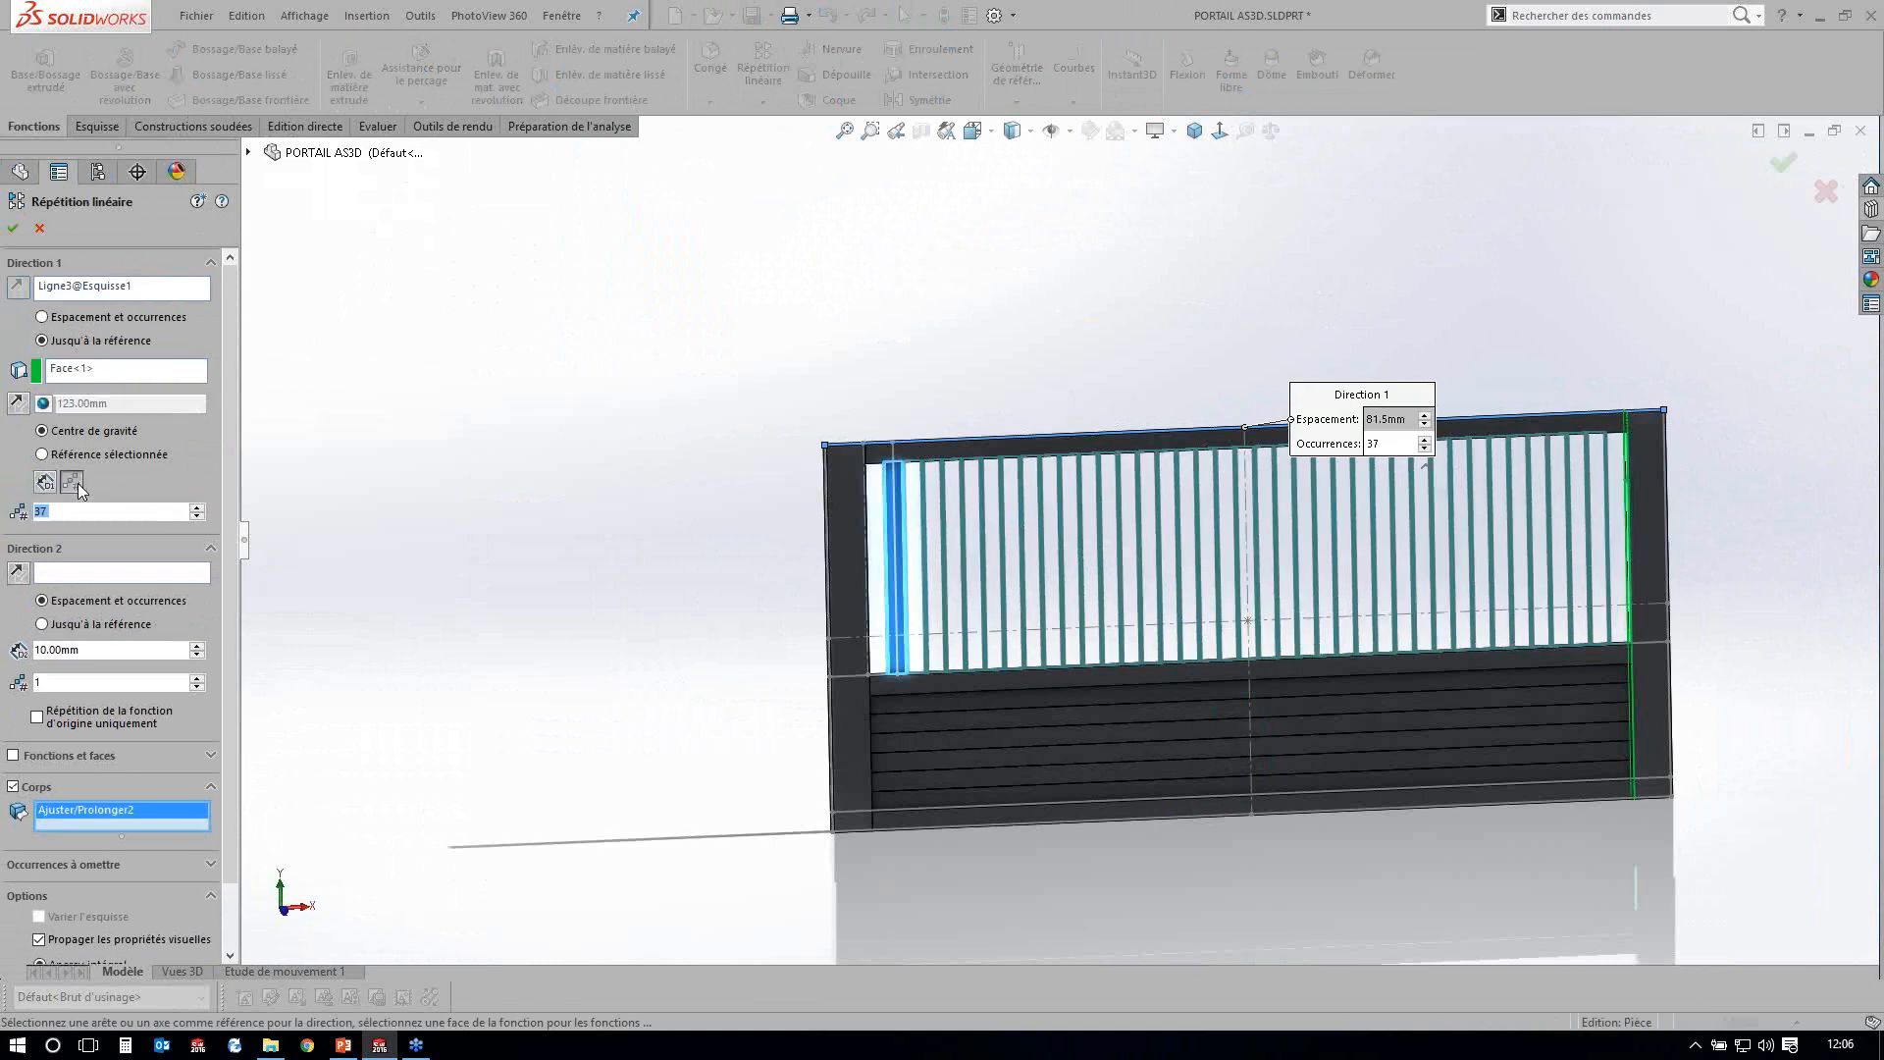
text(=)
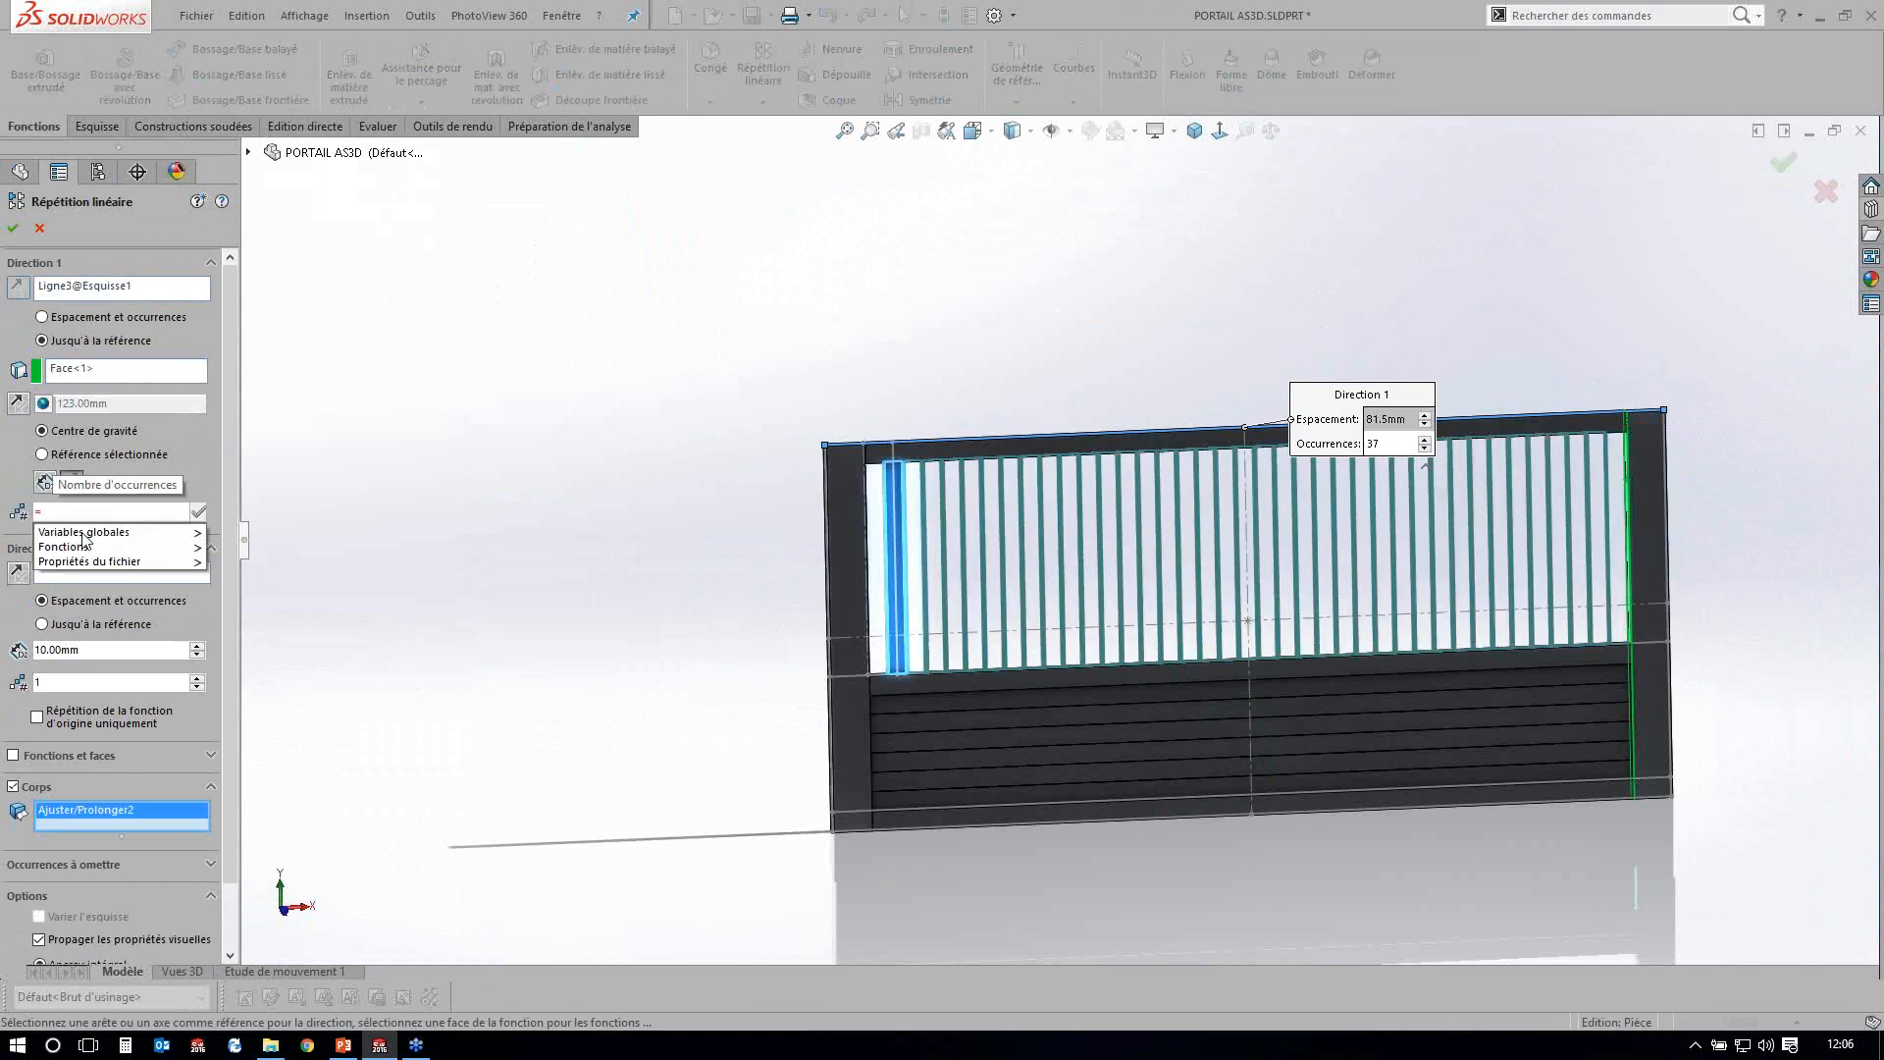
mouse_move(85, 532)
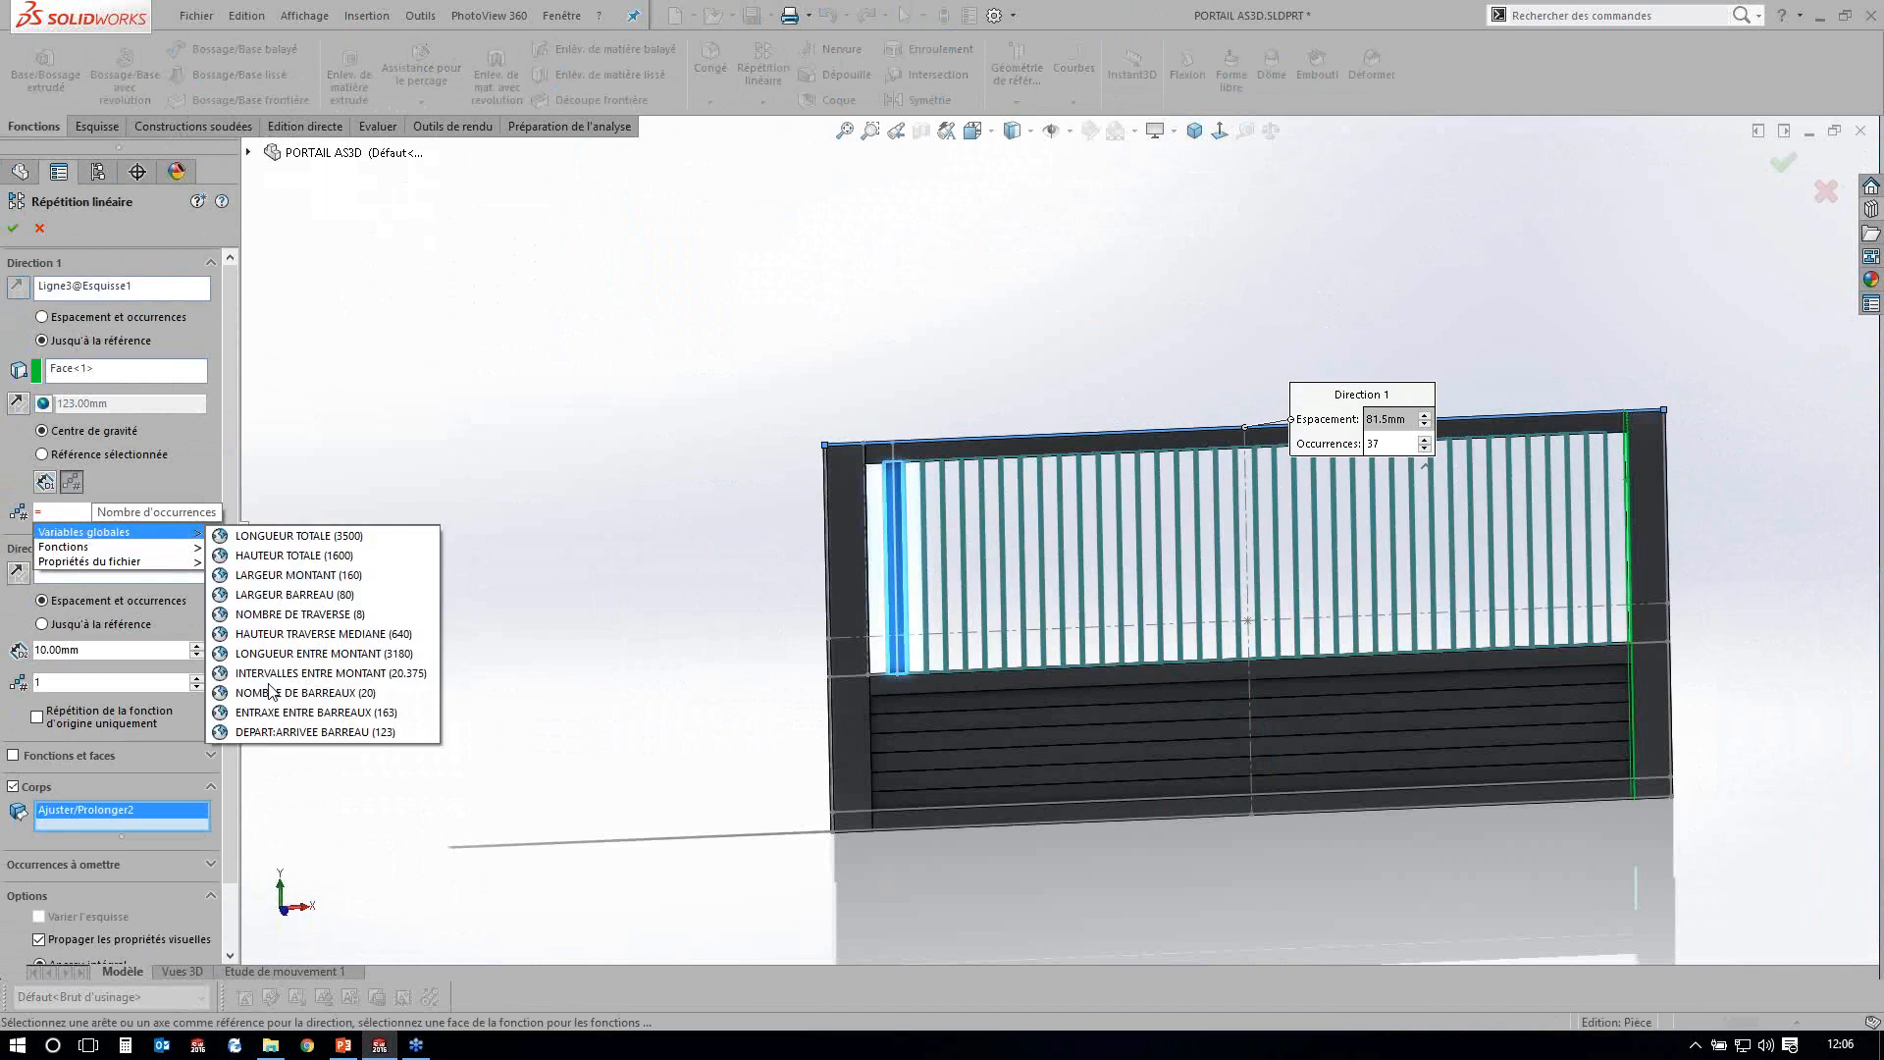
click(271, 691)
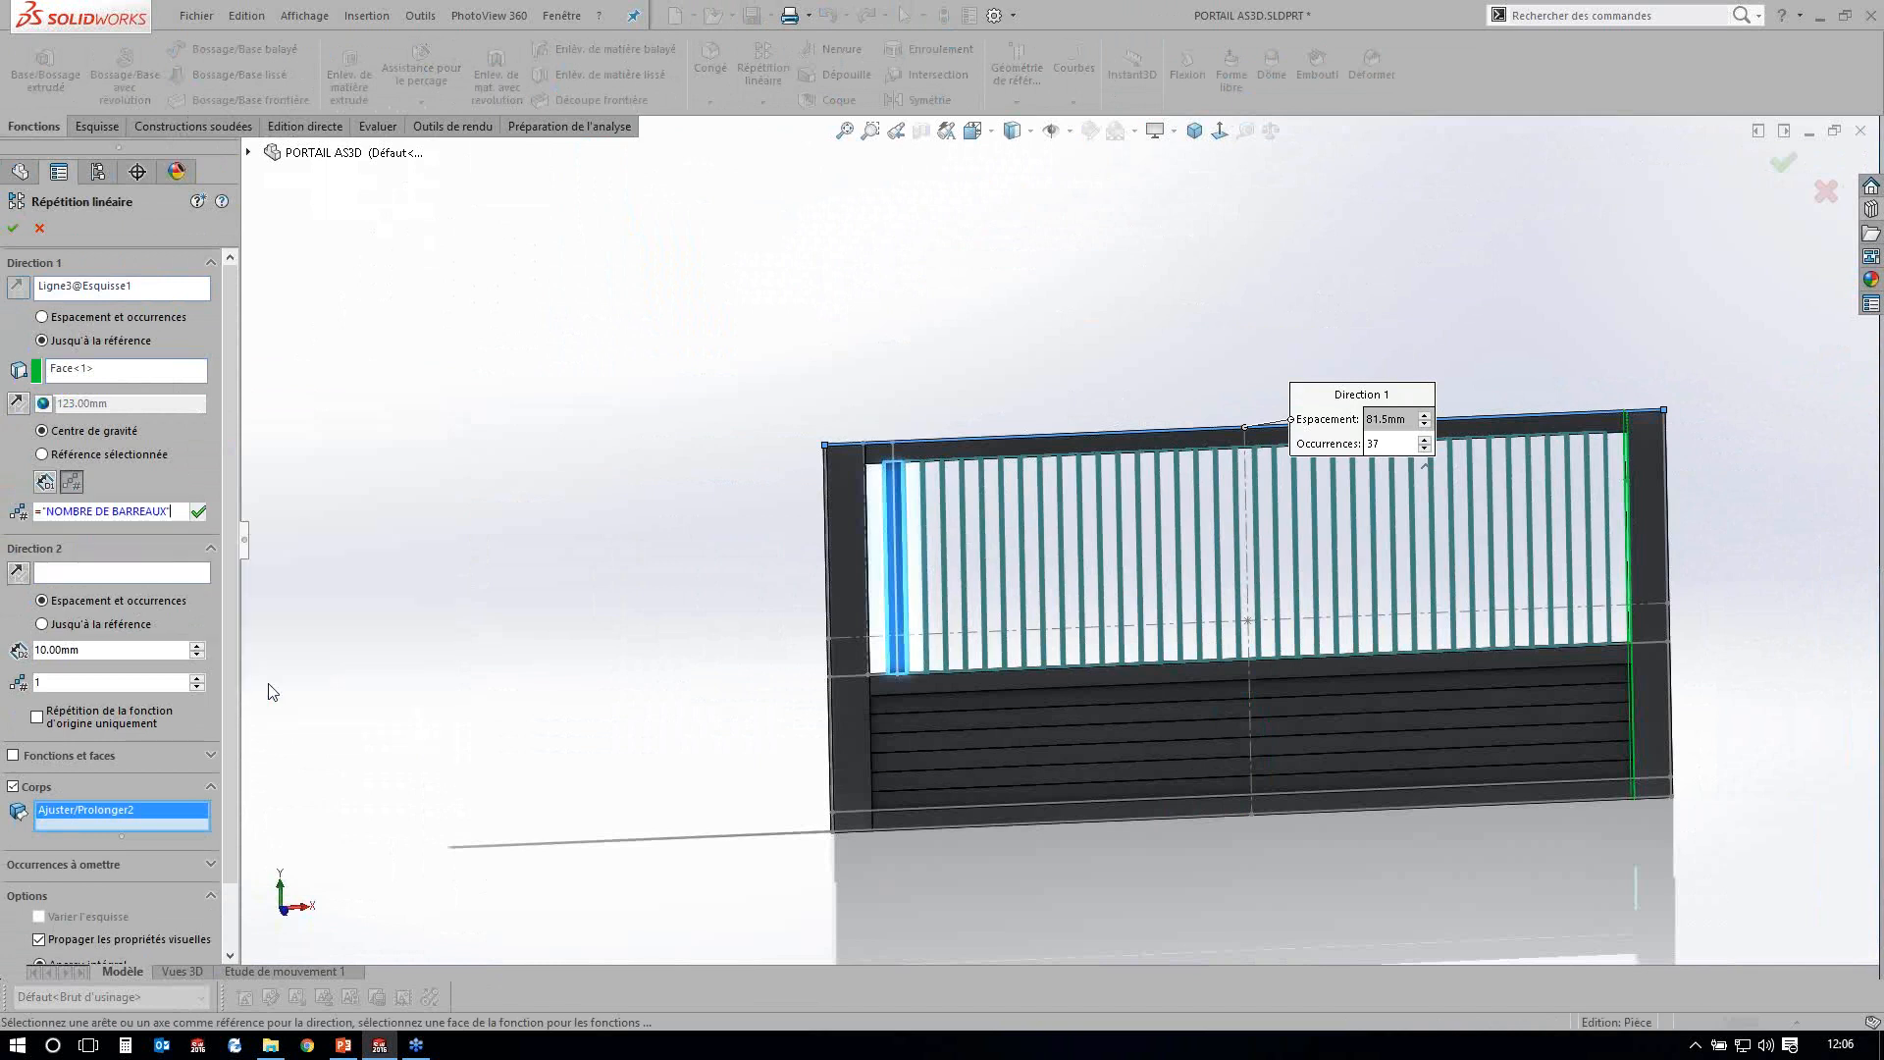
text(-1)
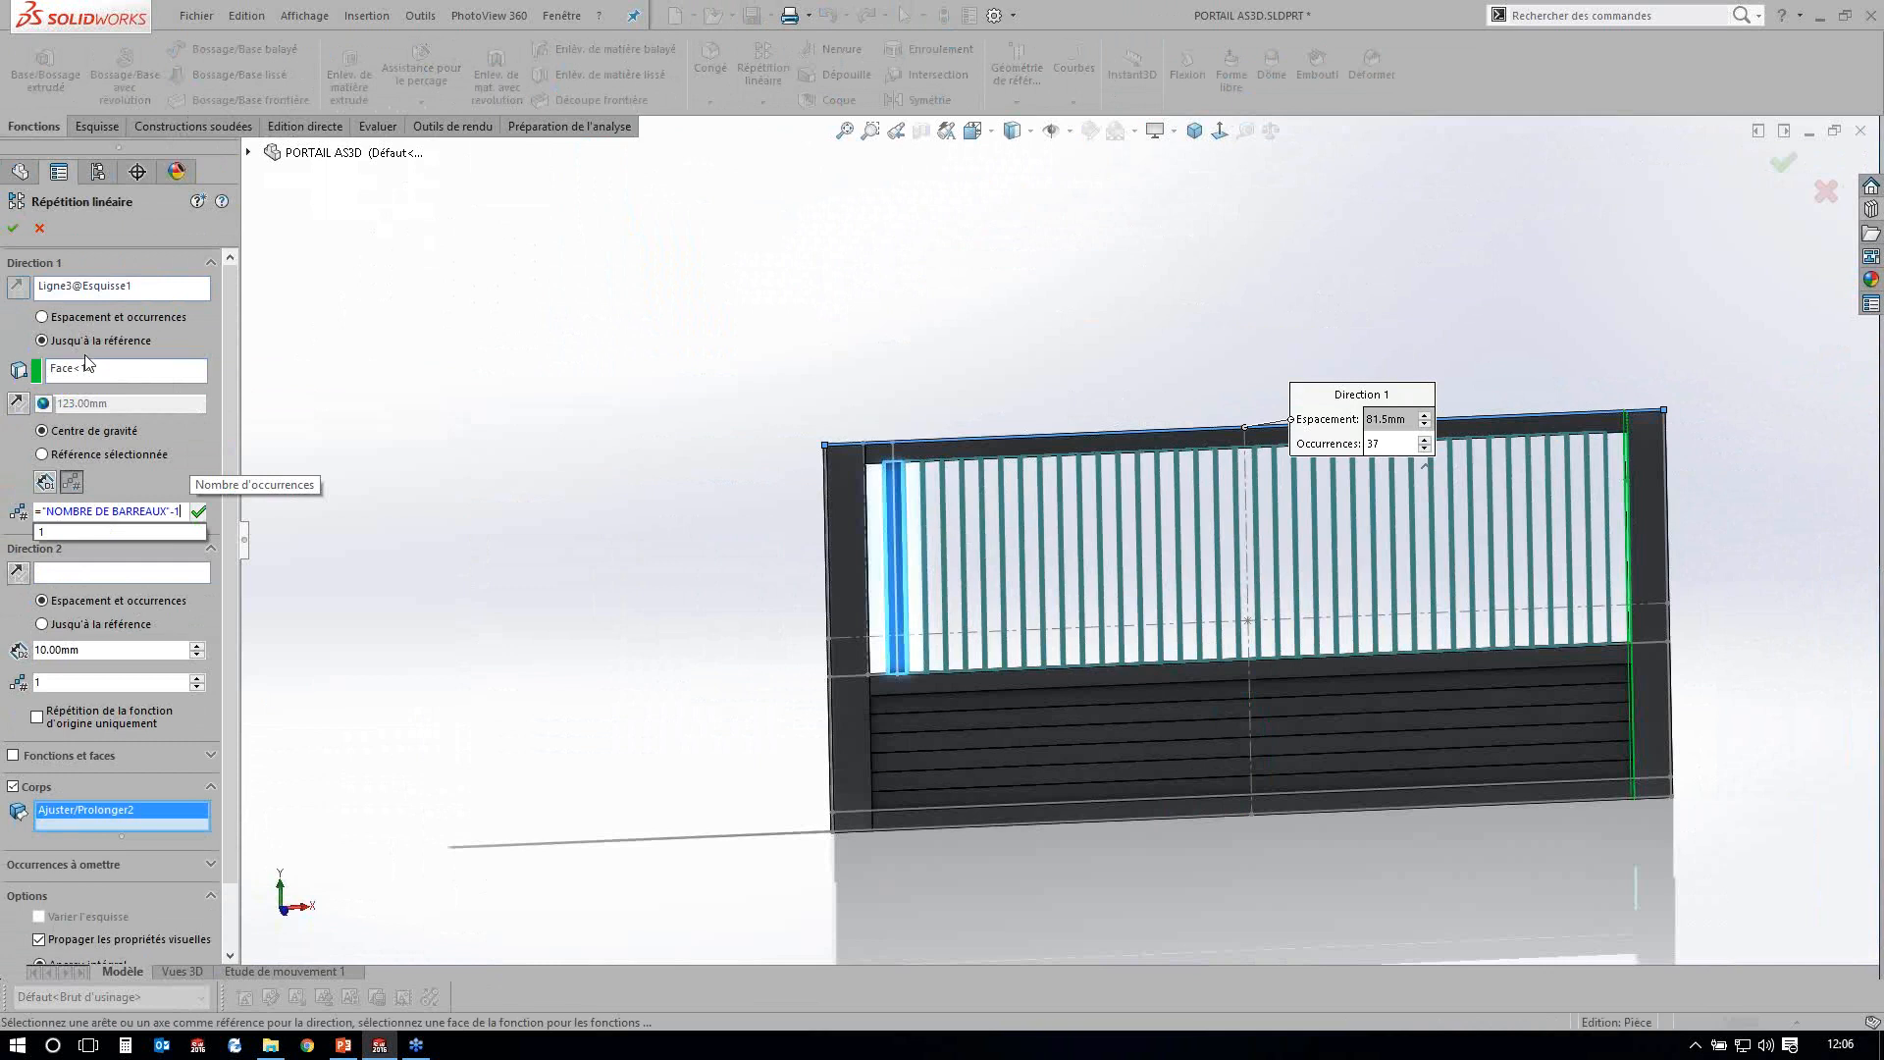
key(Return)
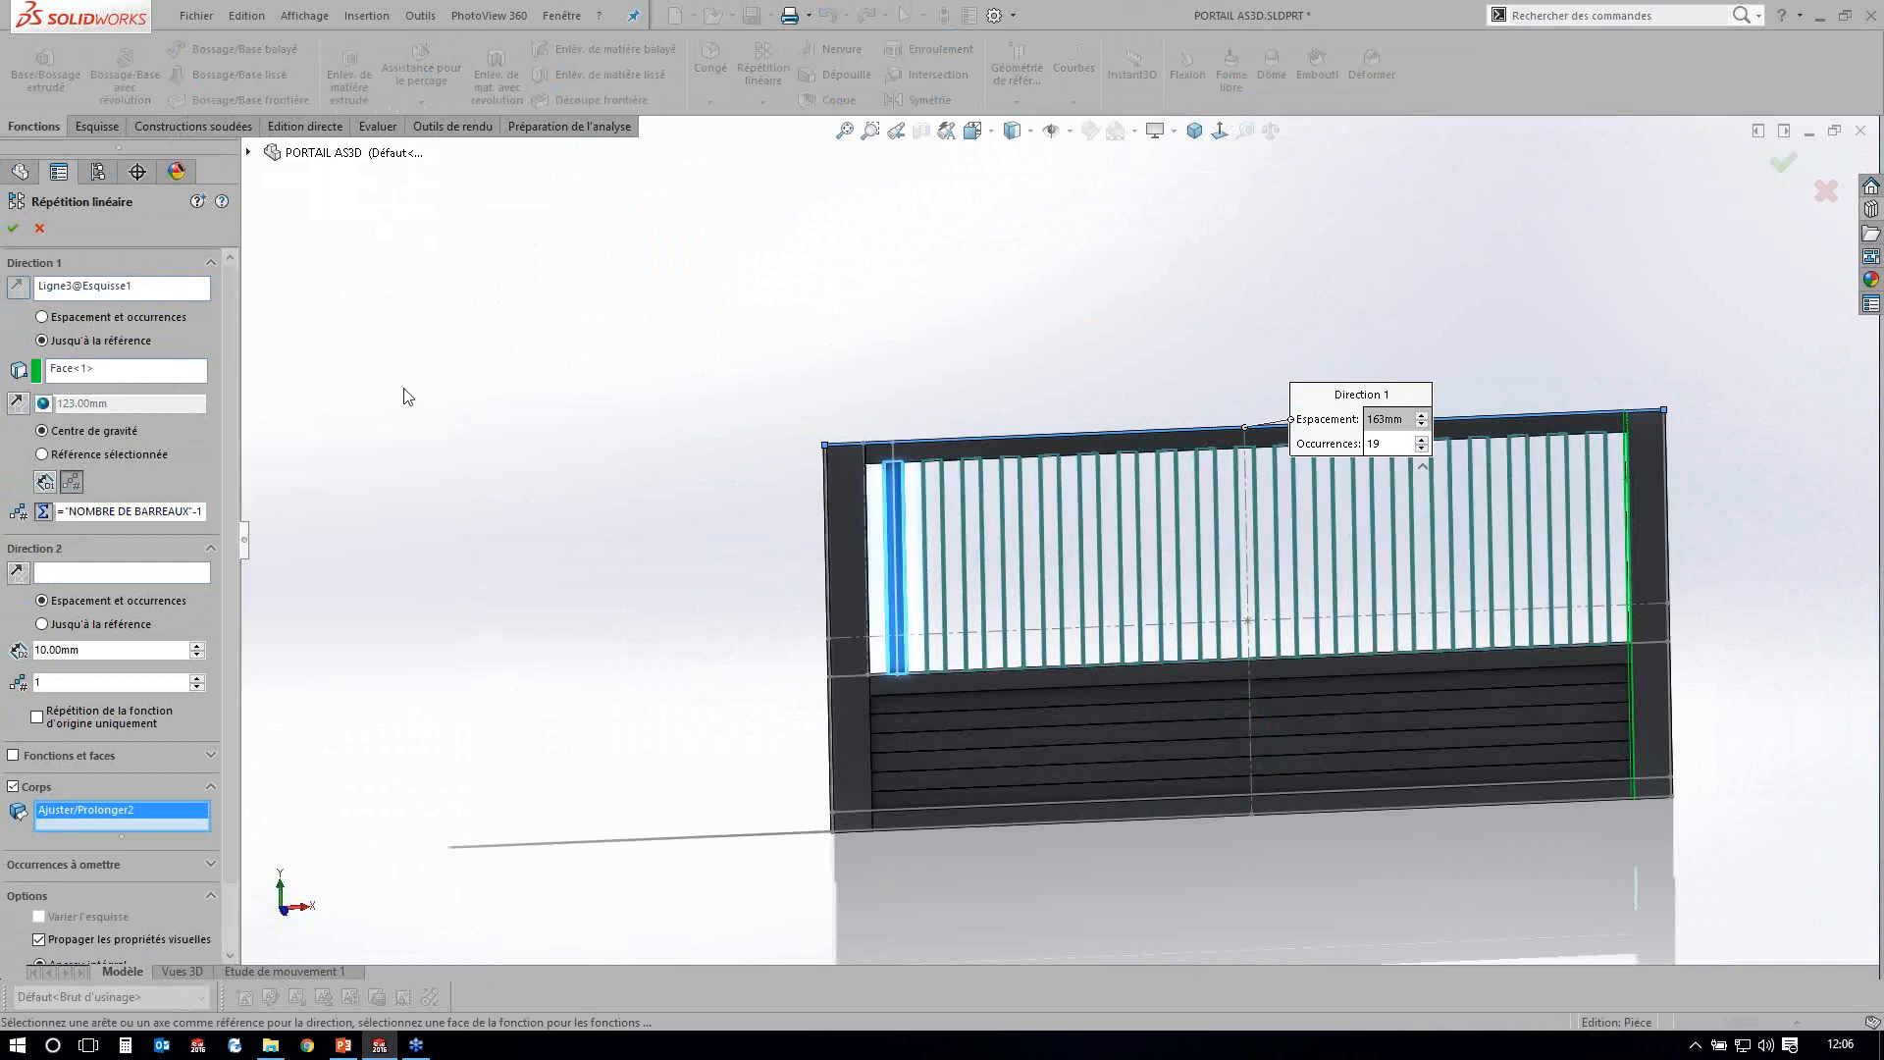
key(Return)
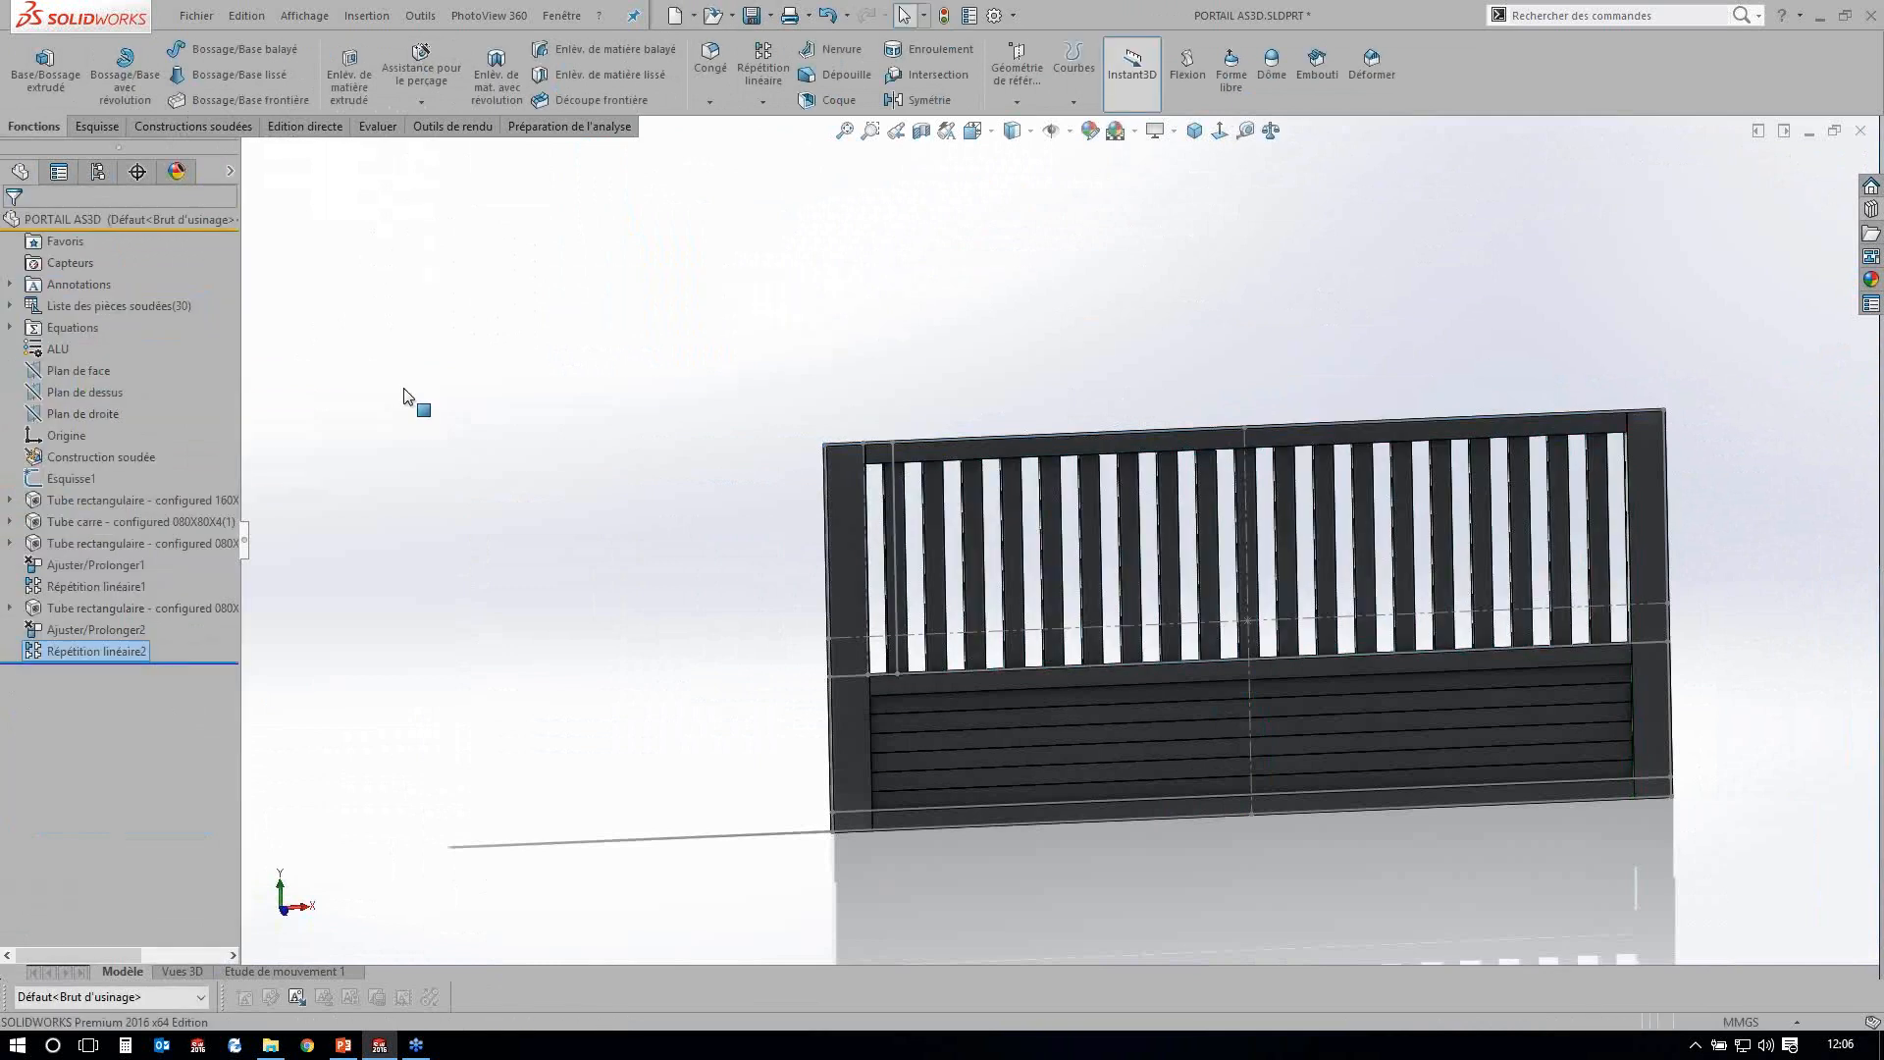
Measure the gap between the left post's inner face and the facing side of the first vertical bar.
middle_drag(403, 396, 404, 389)
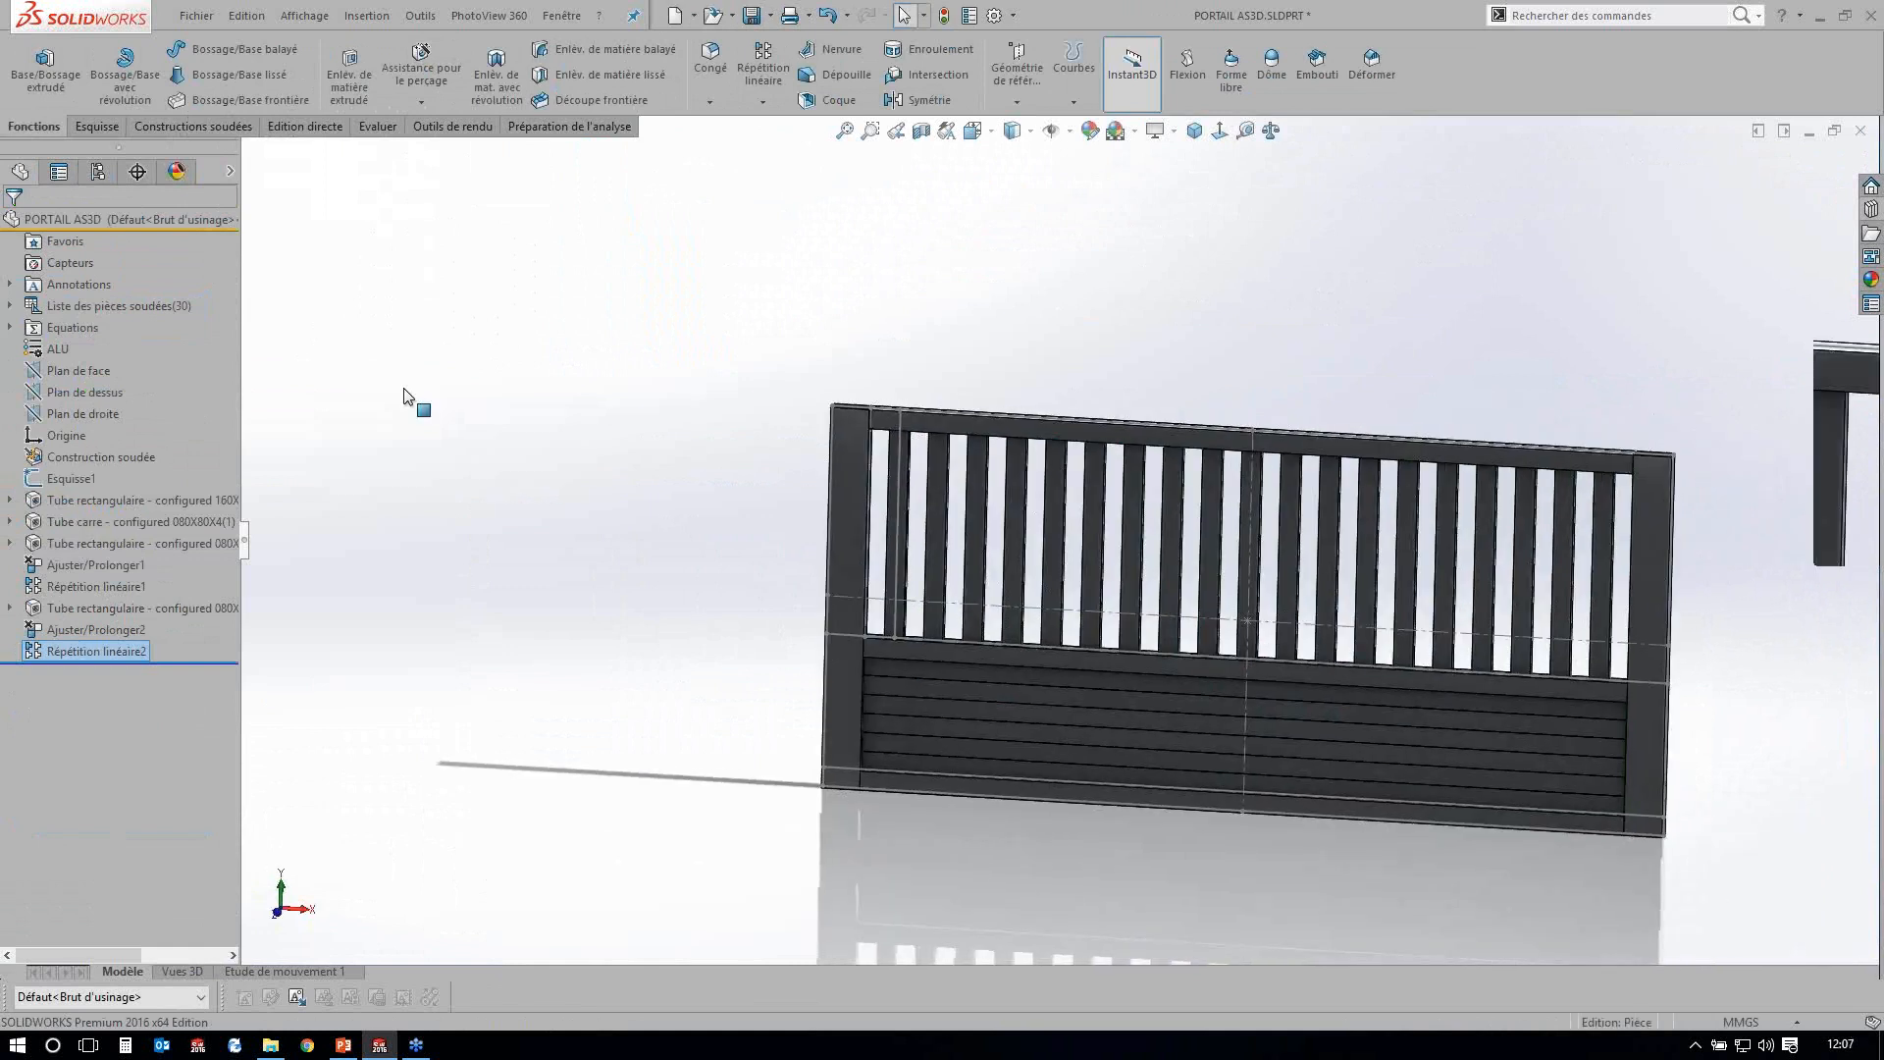
scroll(797, 541, down, 3)
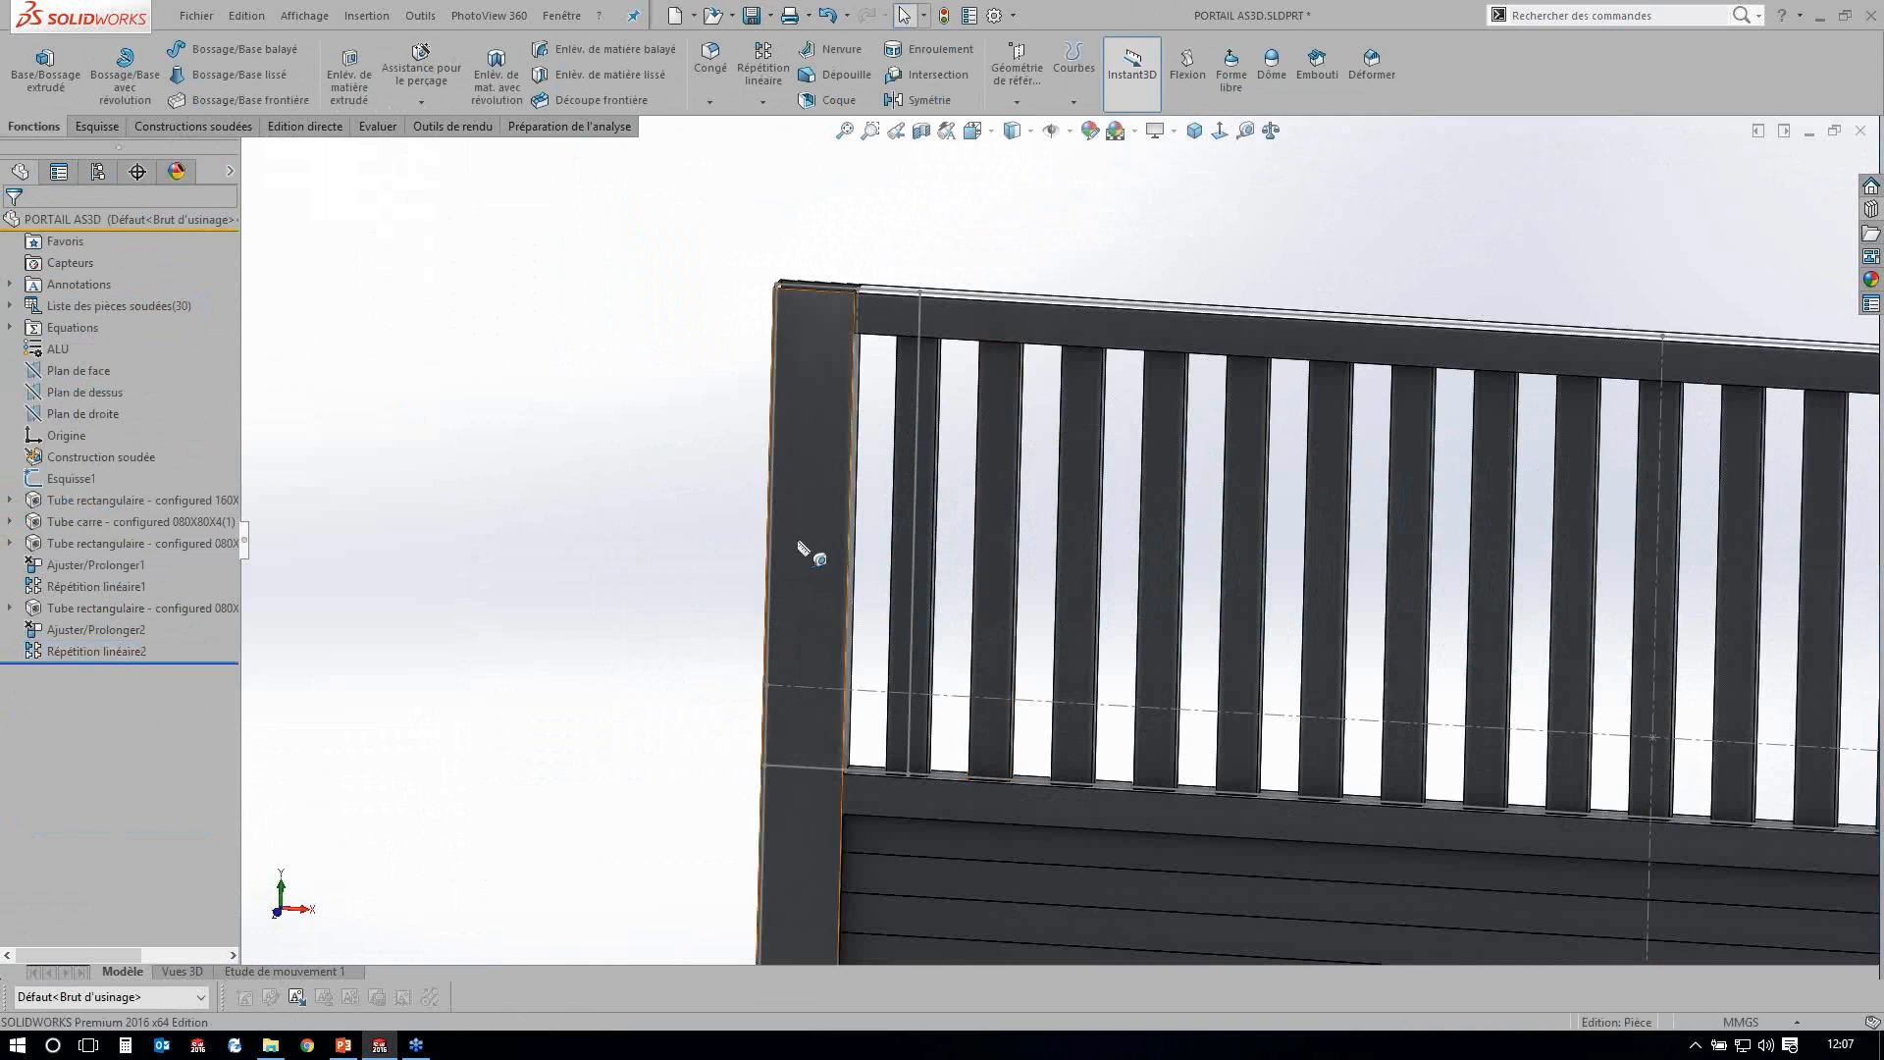
click(877, 431)
scroll(870, 491, down, 5)
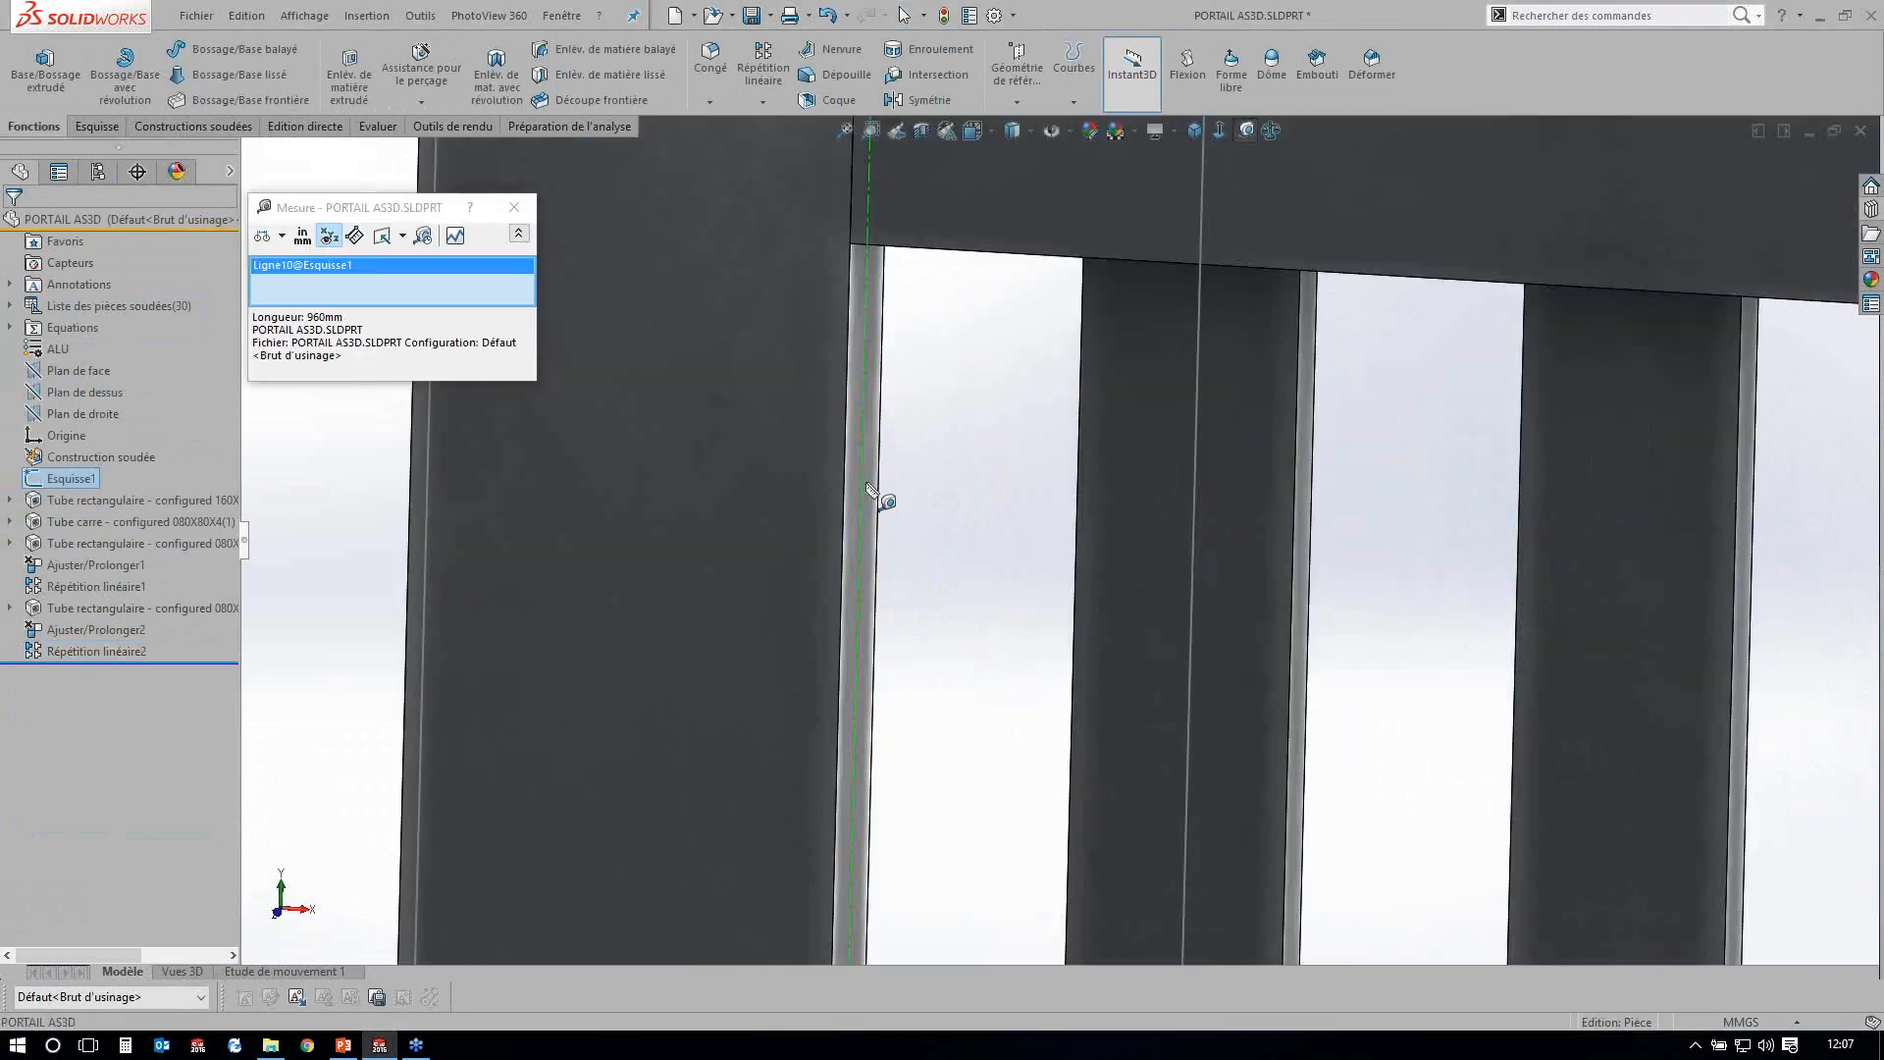
click(1059, 565)
scroll(1059, 565, up, 4)
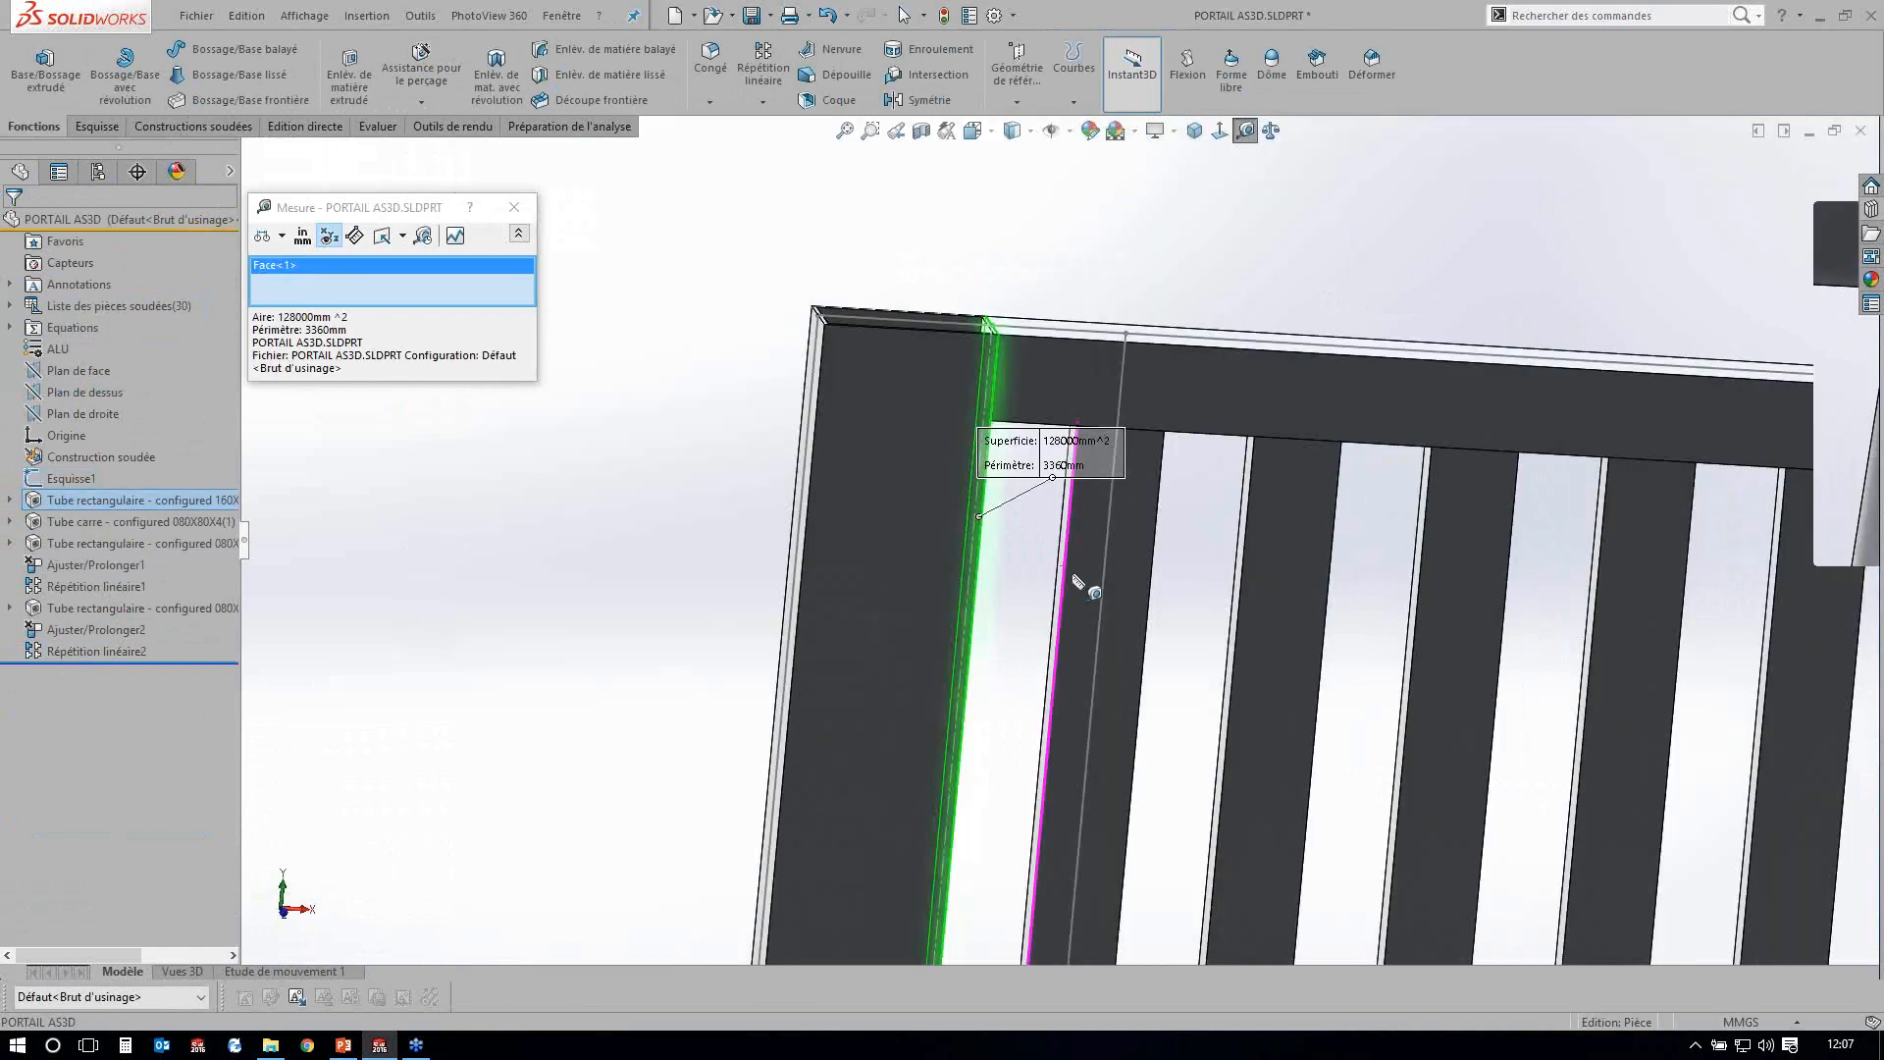
click(1074, 581)
scroll(1050, 495, down, 5)
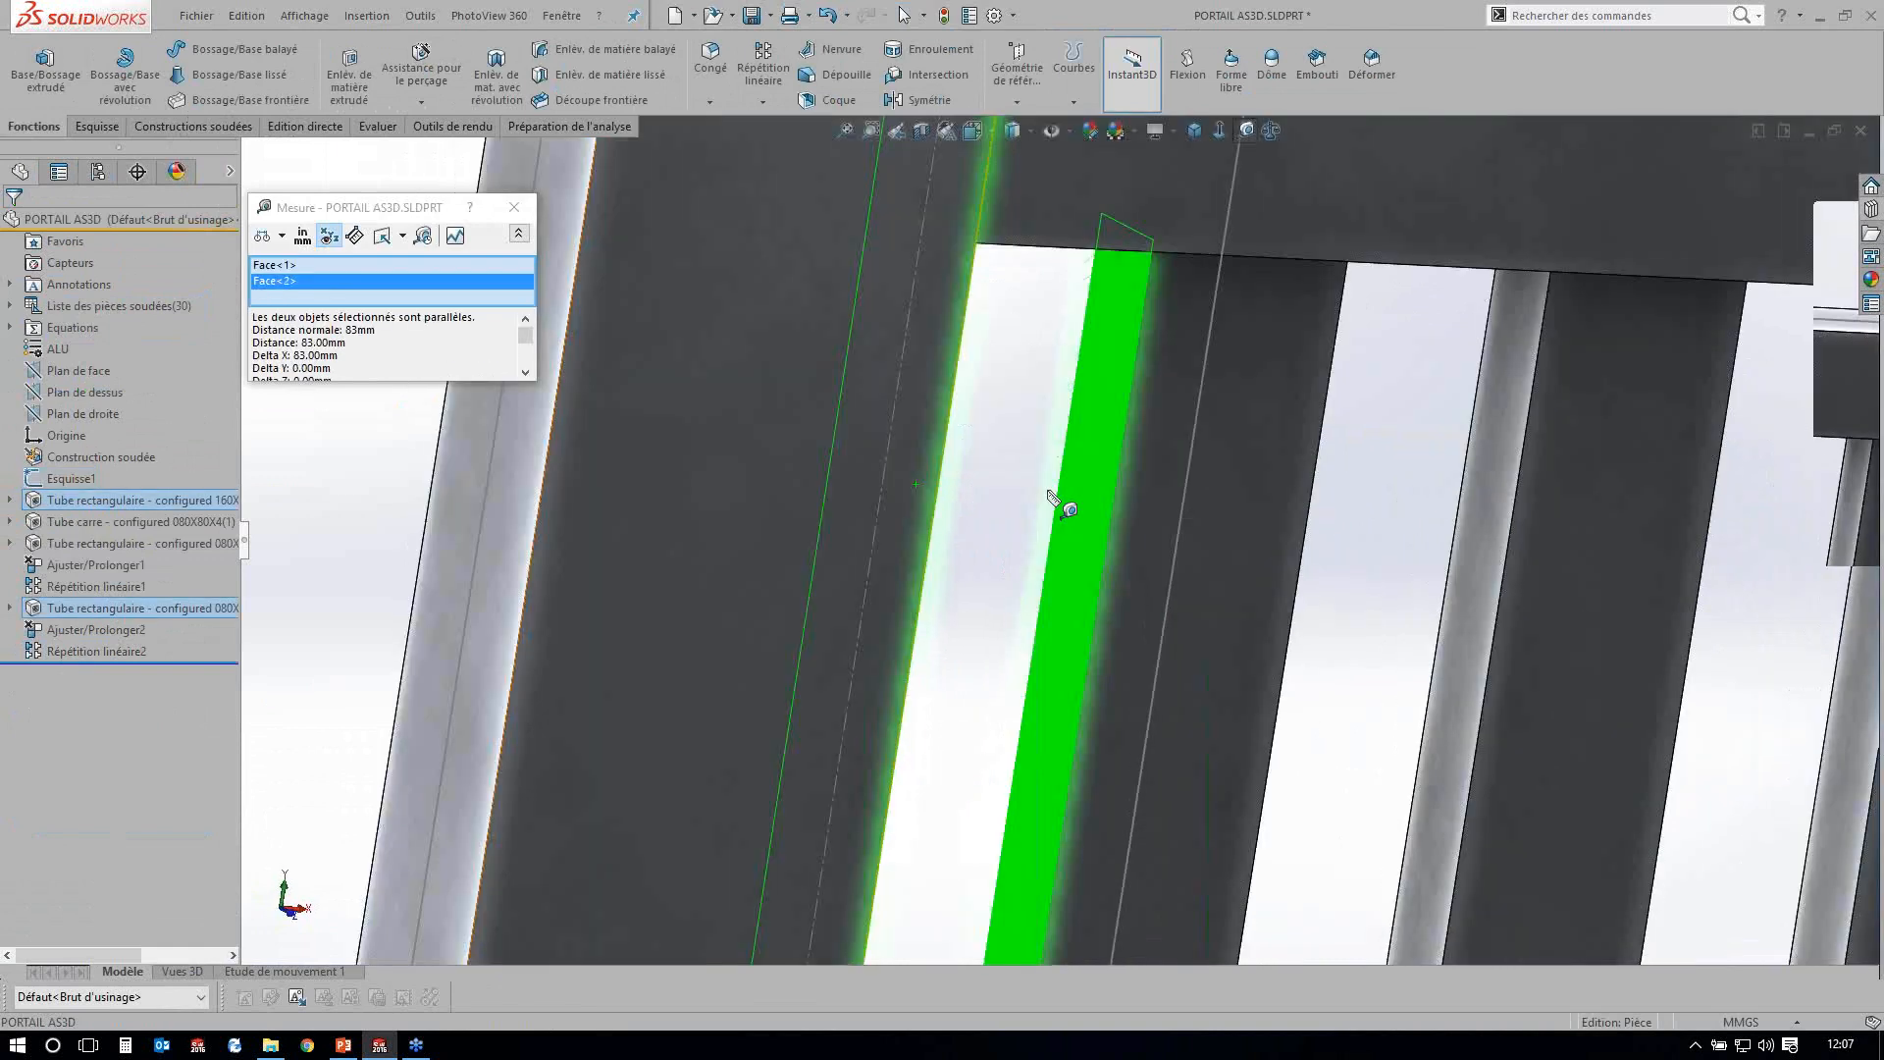
Clear the measurement and measure the gap between the facing sides of two adjacent vertical bars near the left post.
click(1035, 513)
scroll(1034, 514, up, 4)
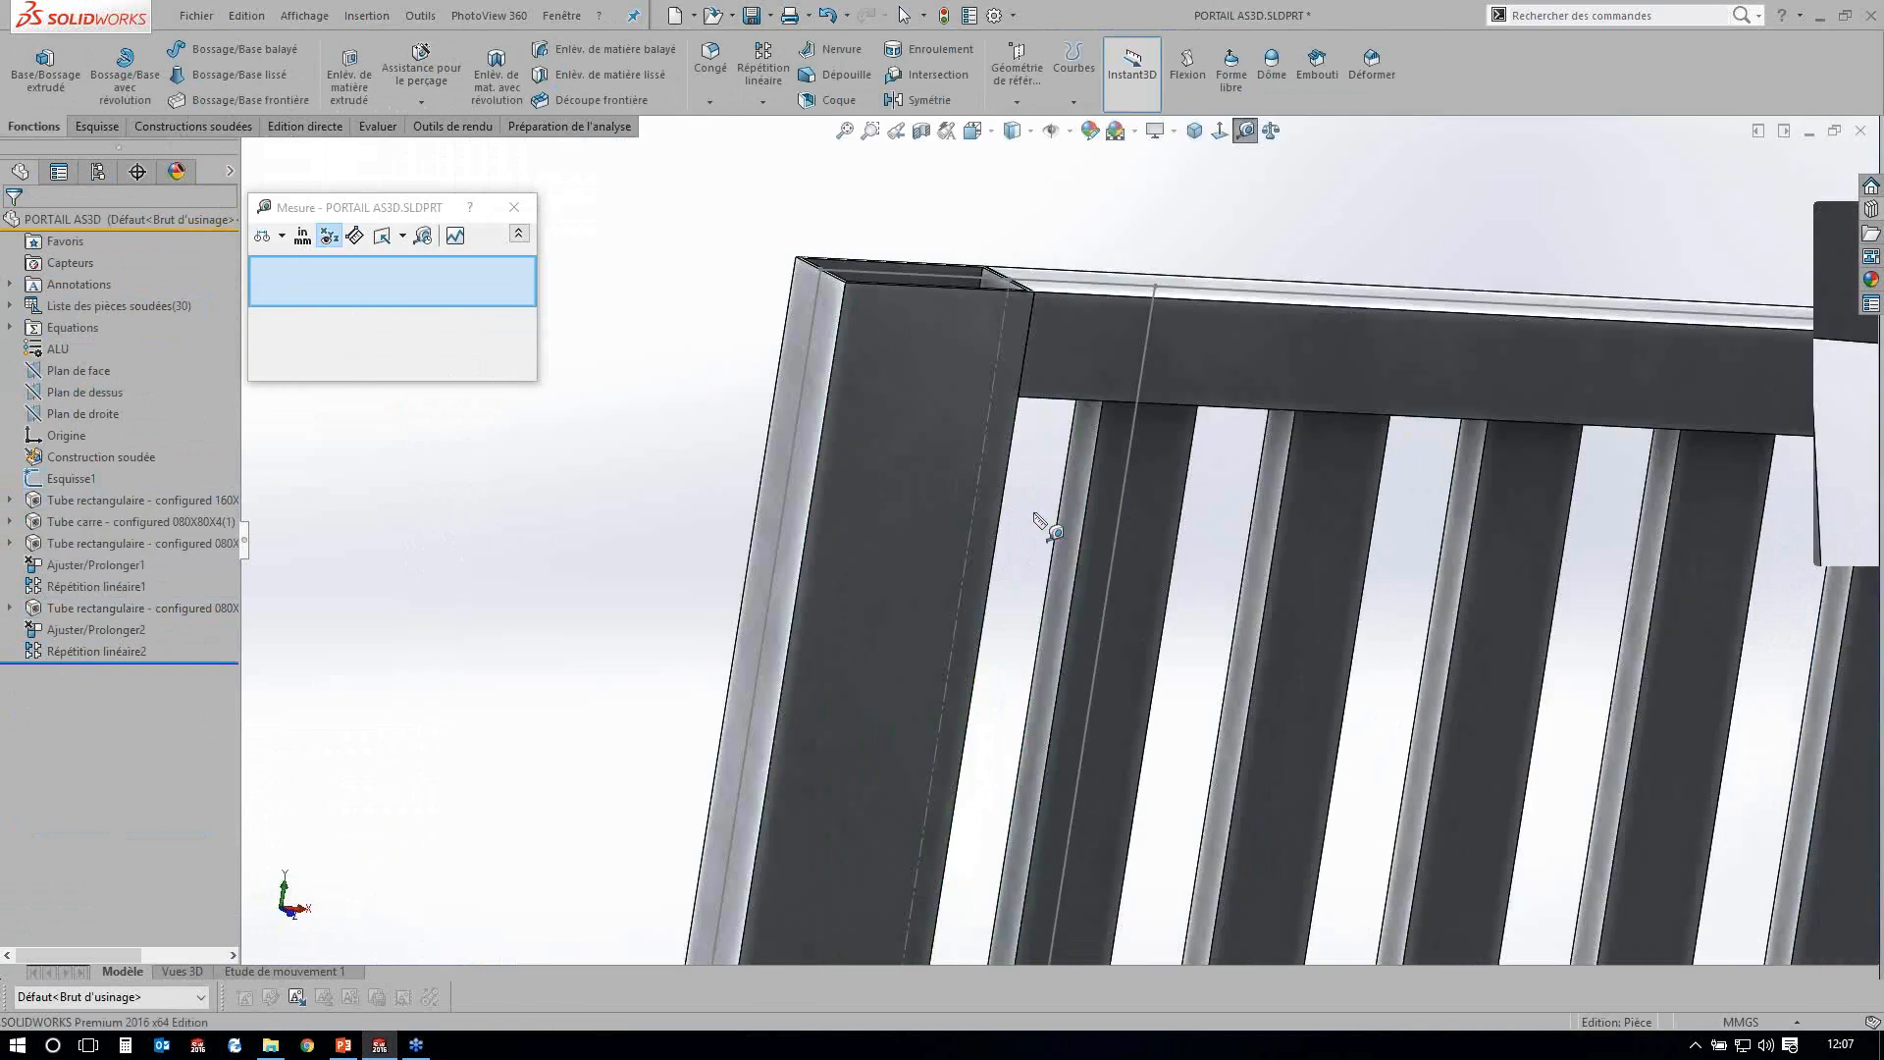
click(1035, 513)
scroll(1032, 500, down, 4)
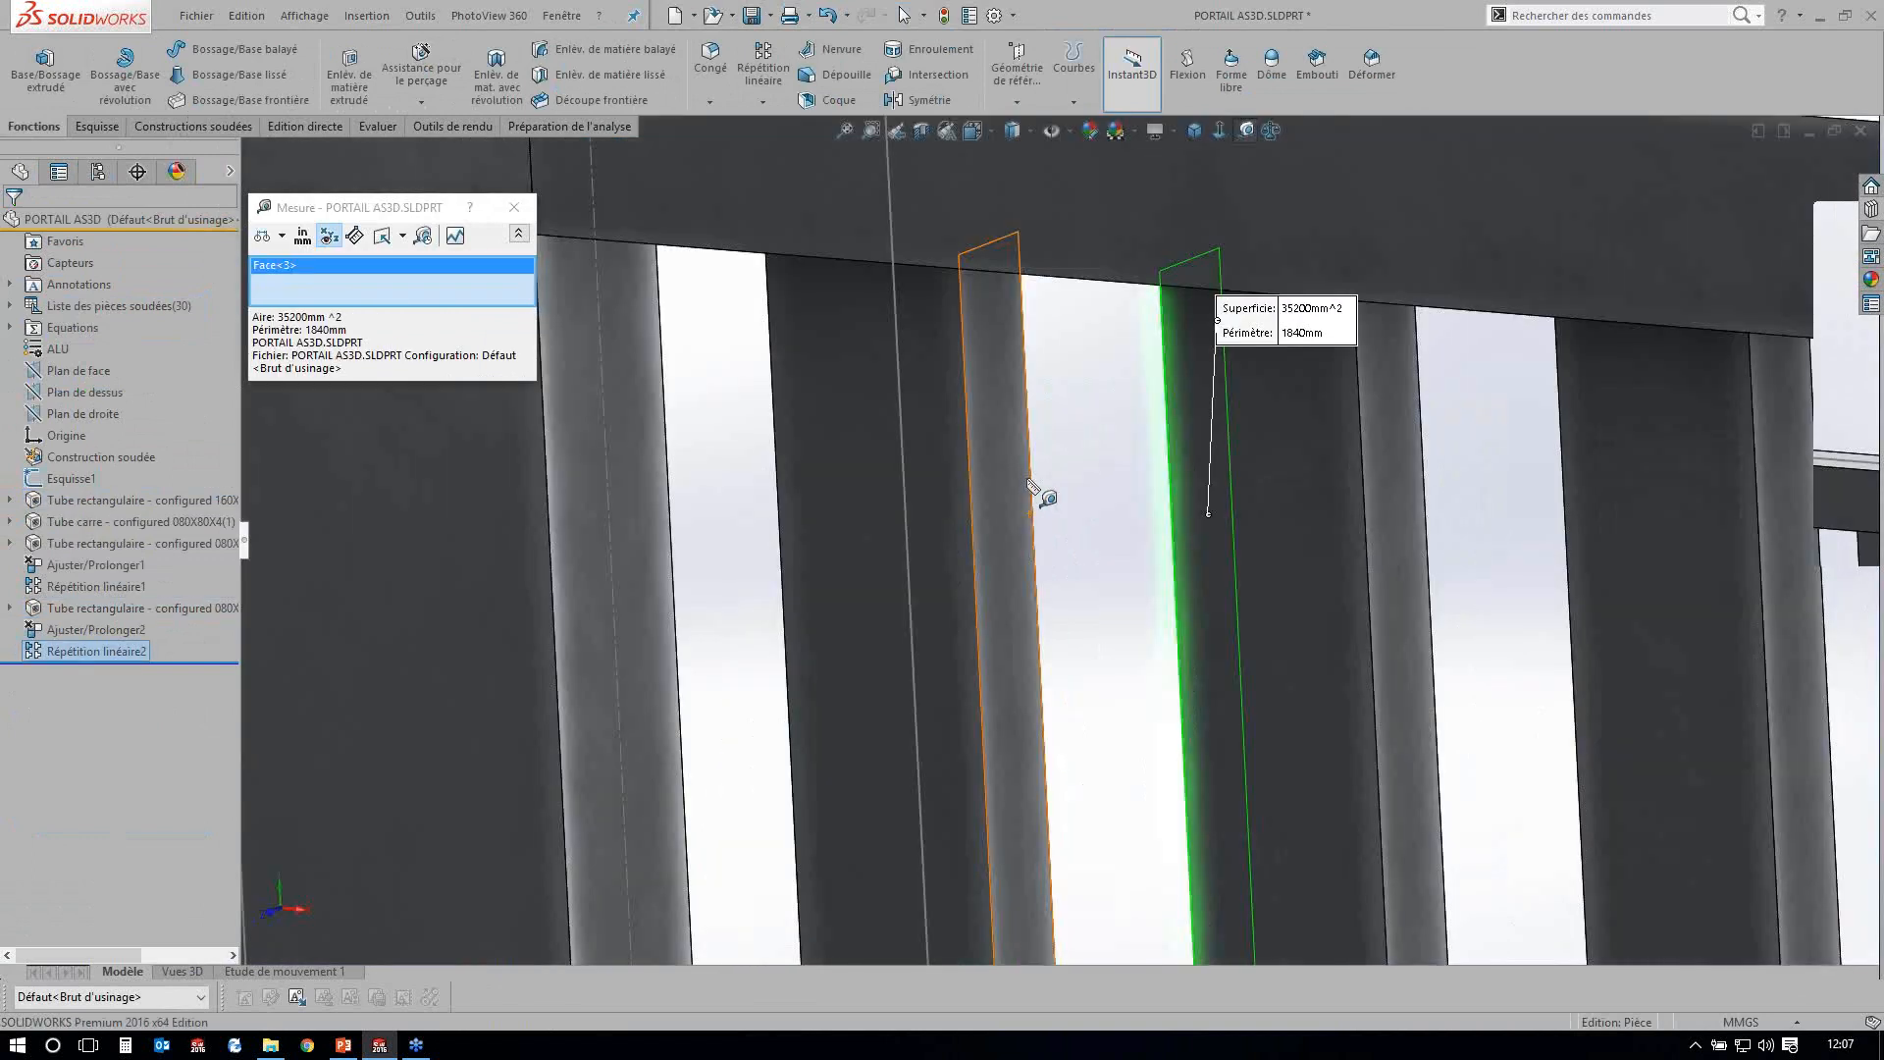
click(1029, 482)
scroll(1342, 600, up, 5)
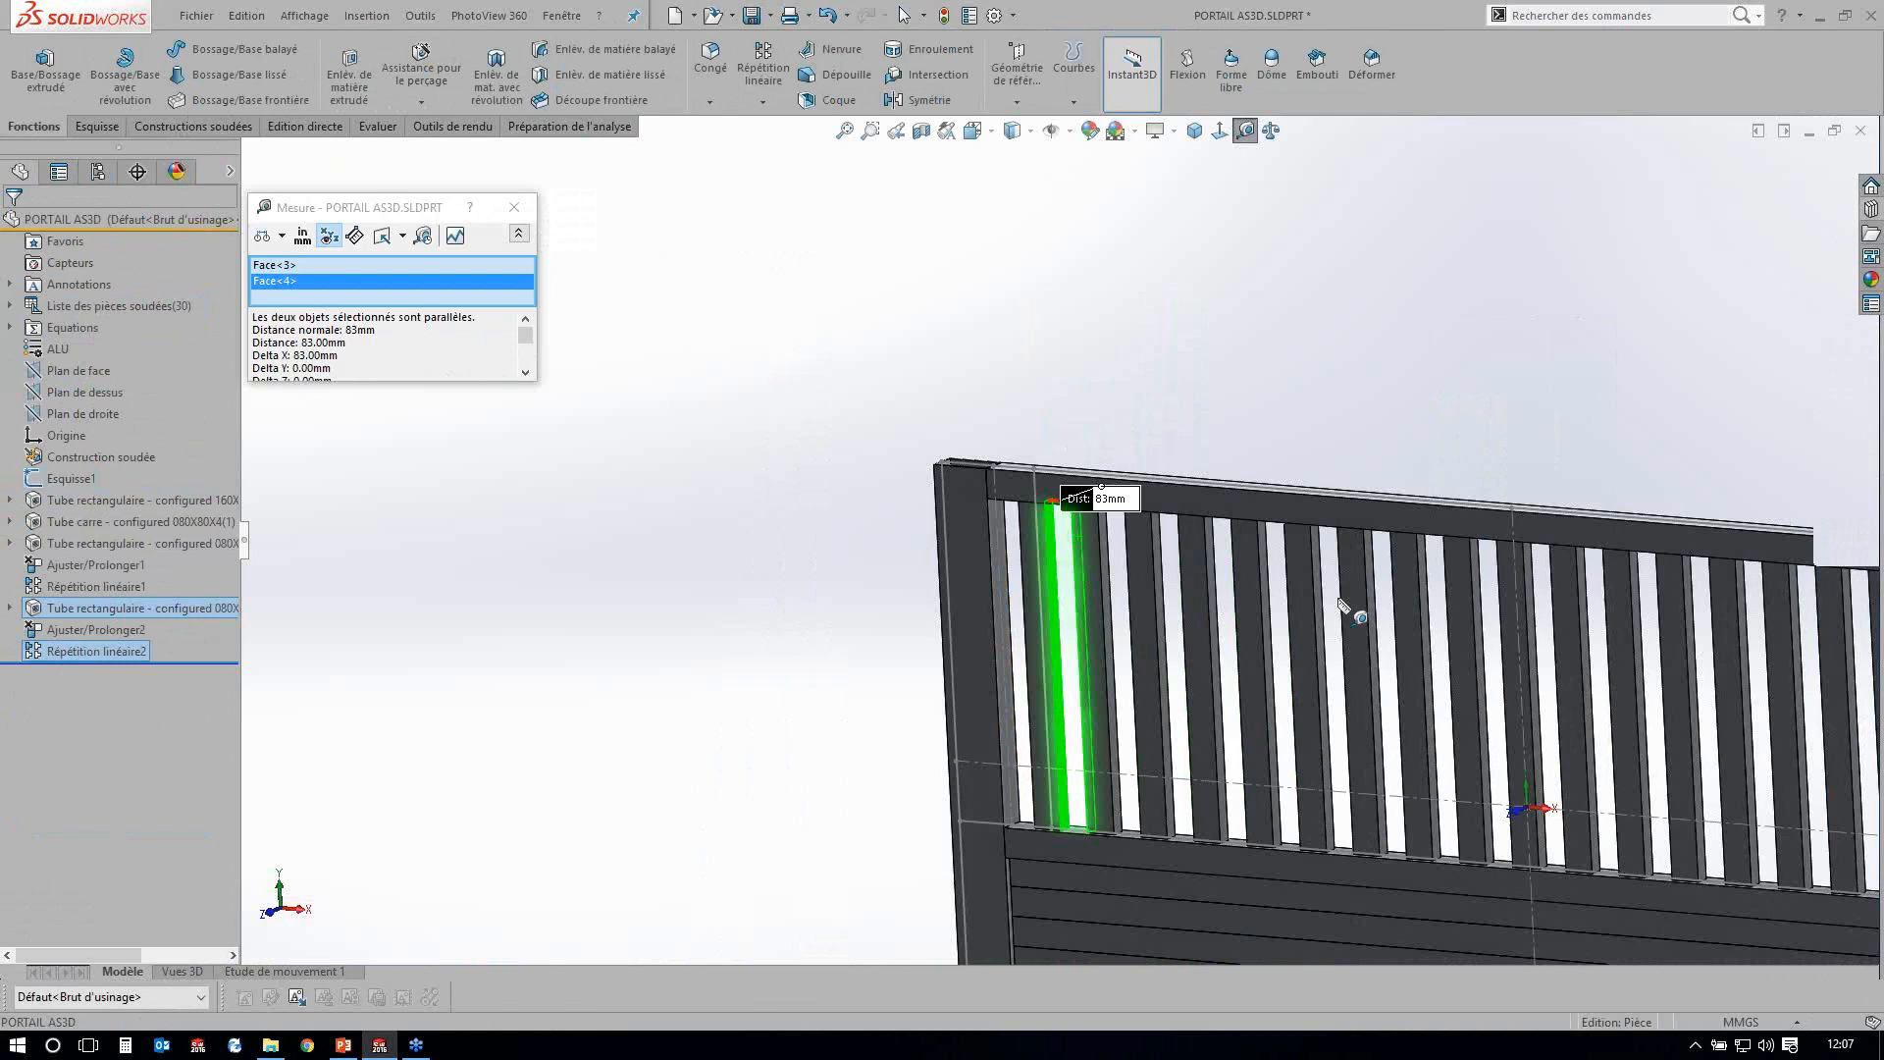
Measure the gap between the last vertical bar and the right post's inner face, and close the measurement.
click(1343, 605)
scroll(1339, 600, down, 5)
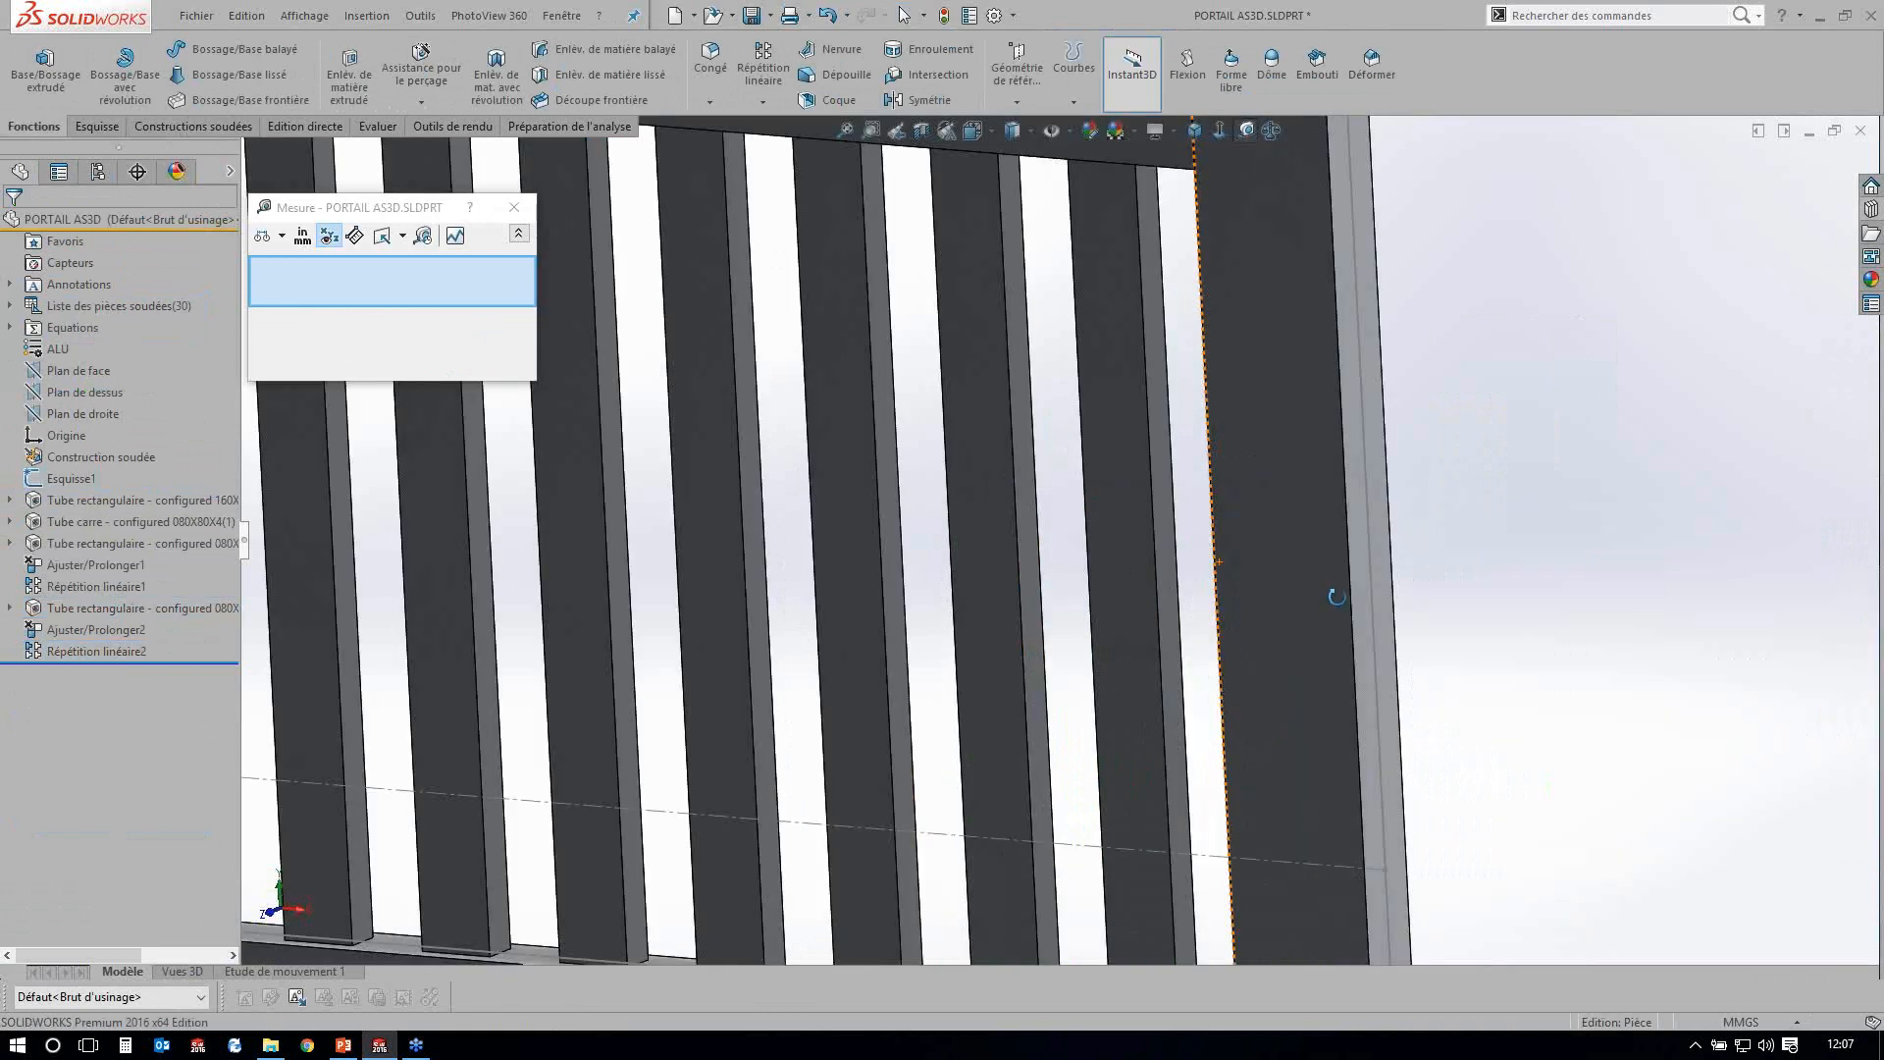
click(1167, 592)
middle_drag(1338, 596, 1344, 606)
scroll(1340, 601, down, 4)
click(1262, 600)
scroll(455, 572, up, 6)
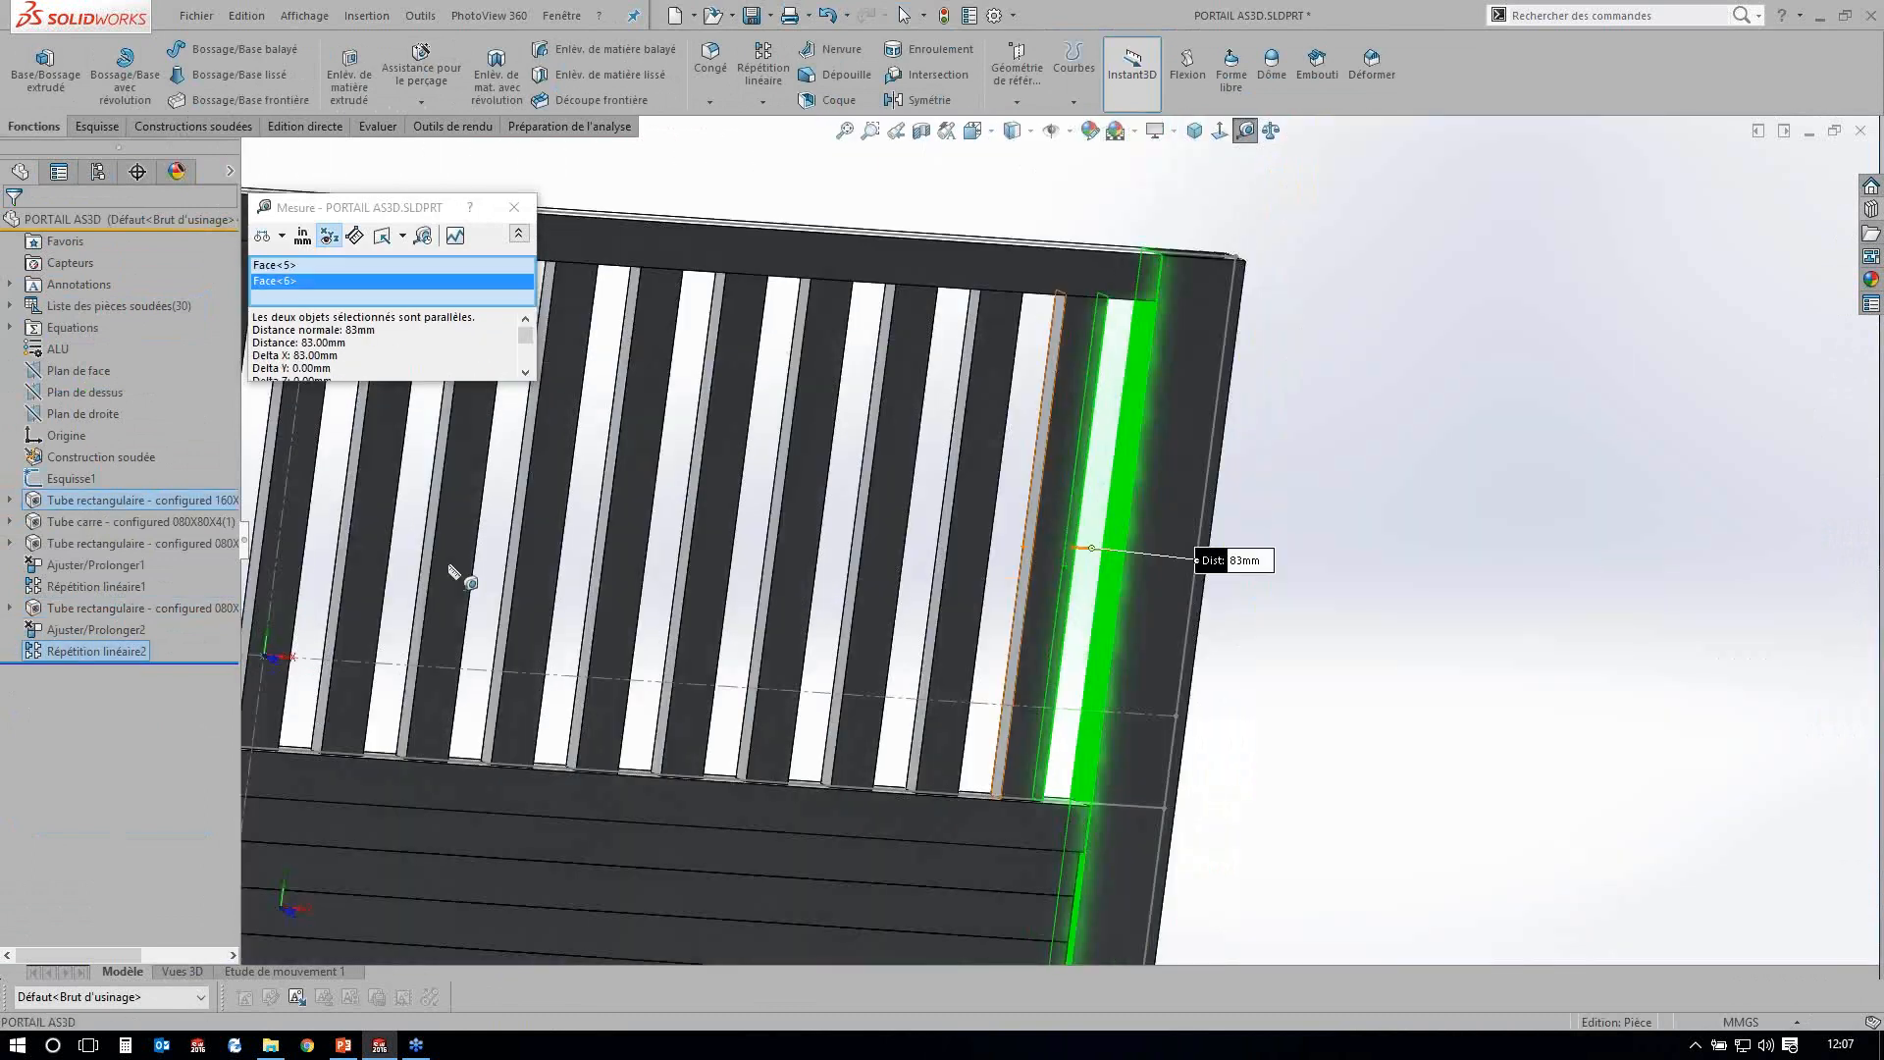
click(441, 574)
scroll(721, 608, down, 3)
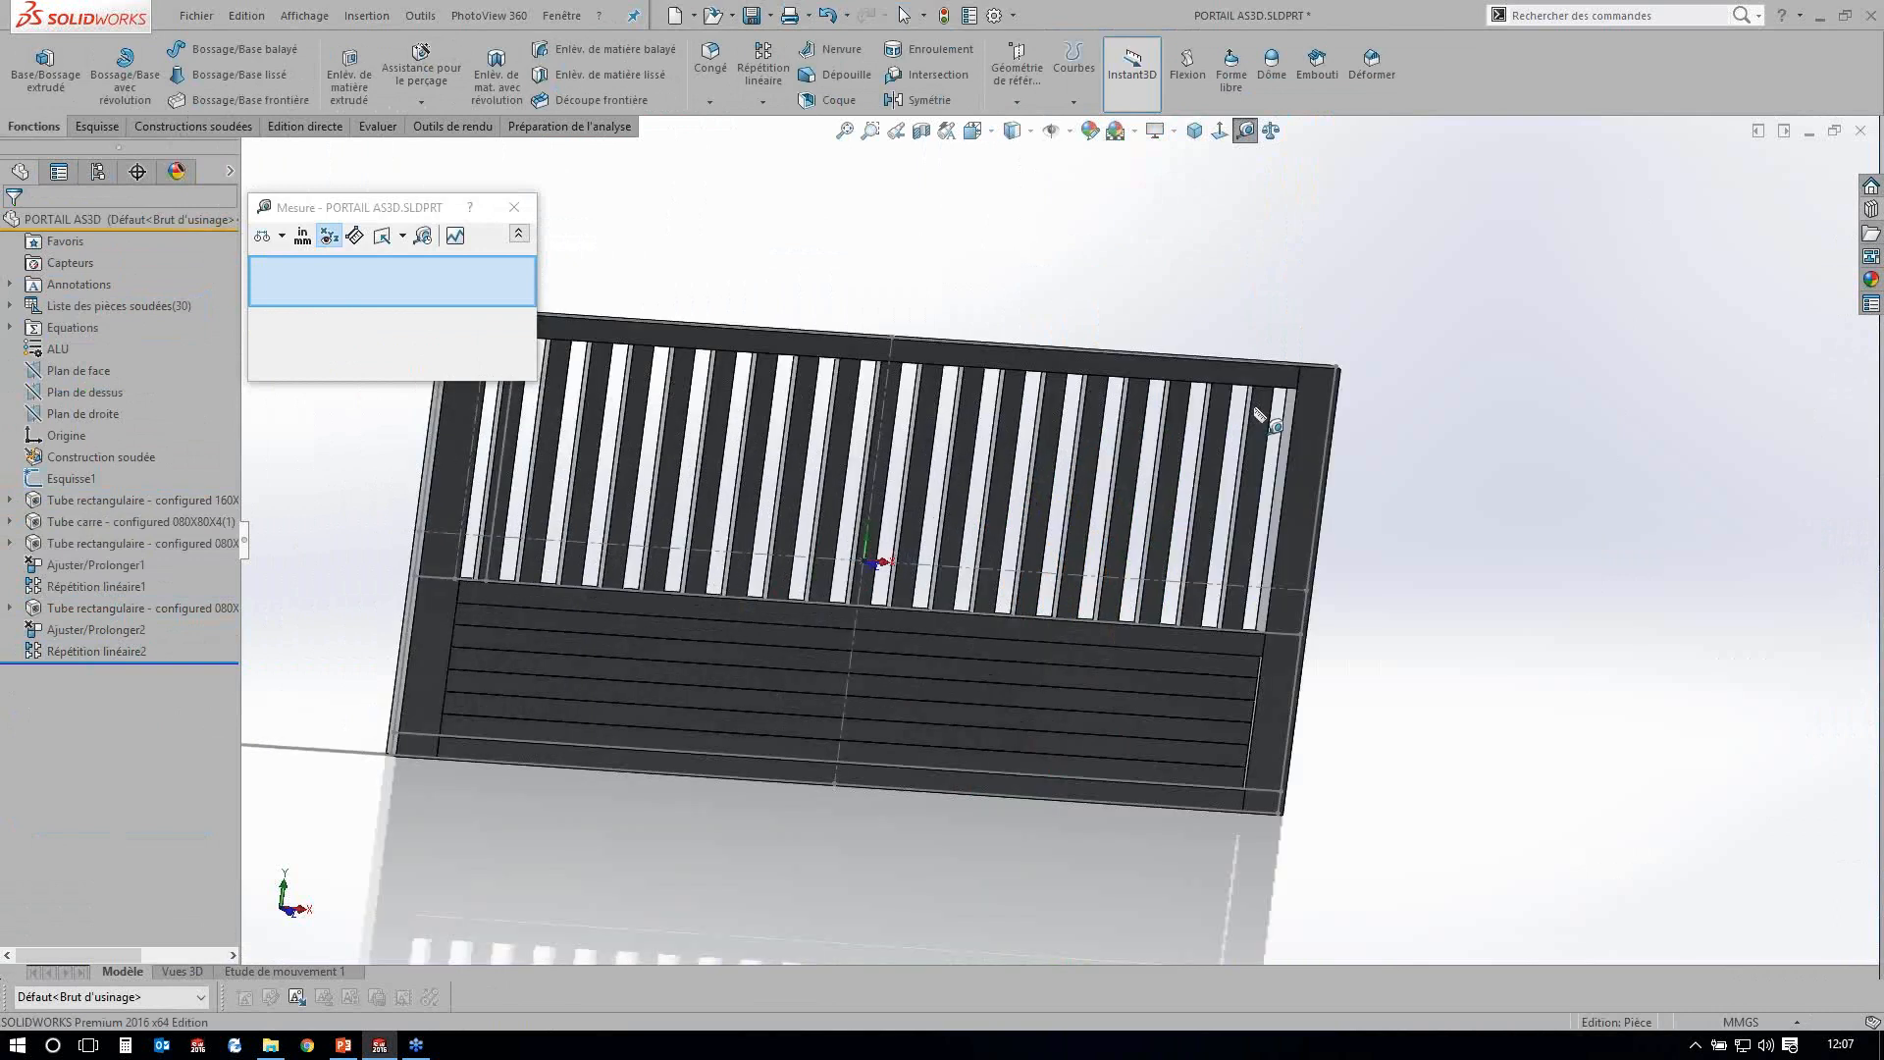
scroll(1270, 486, up, 2)
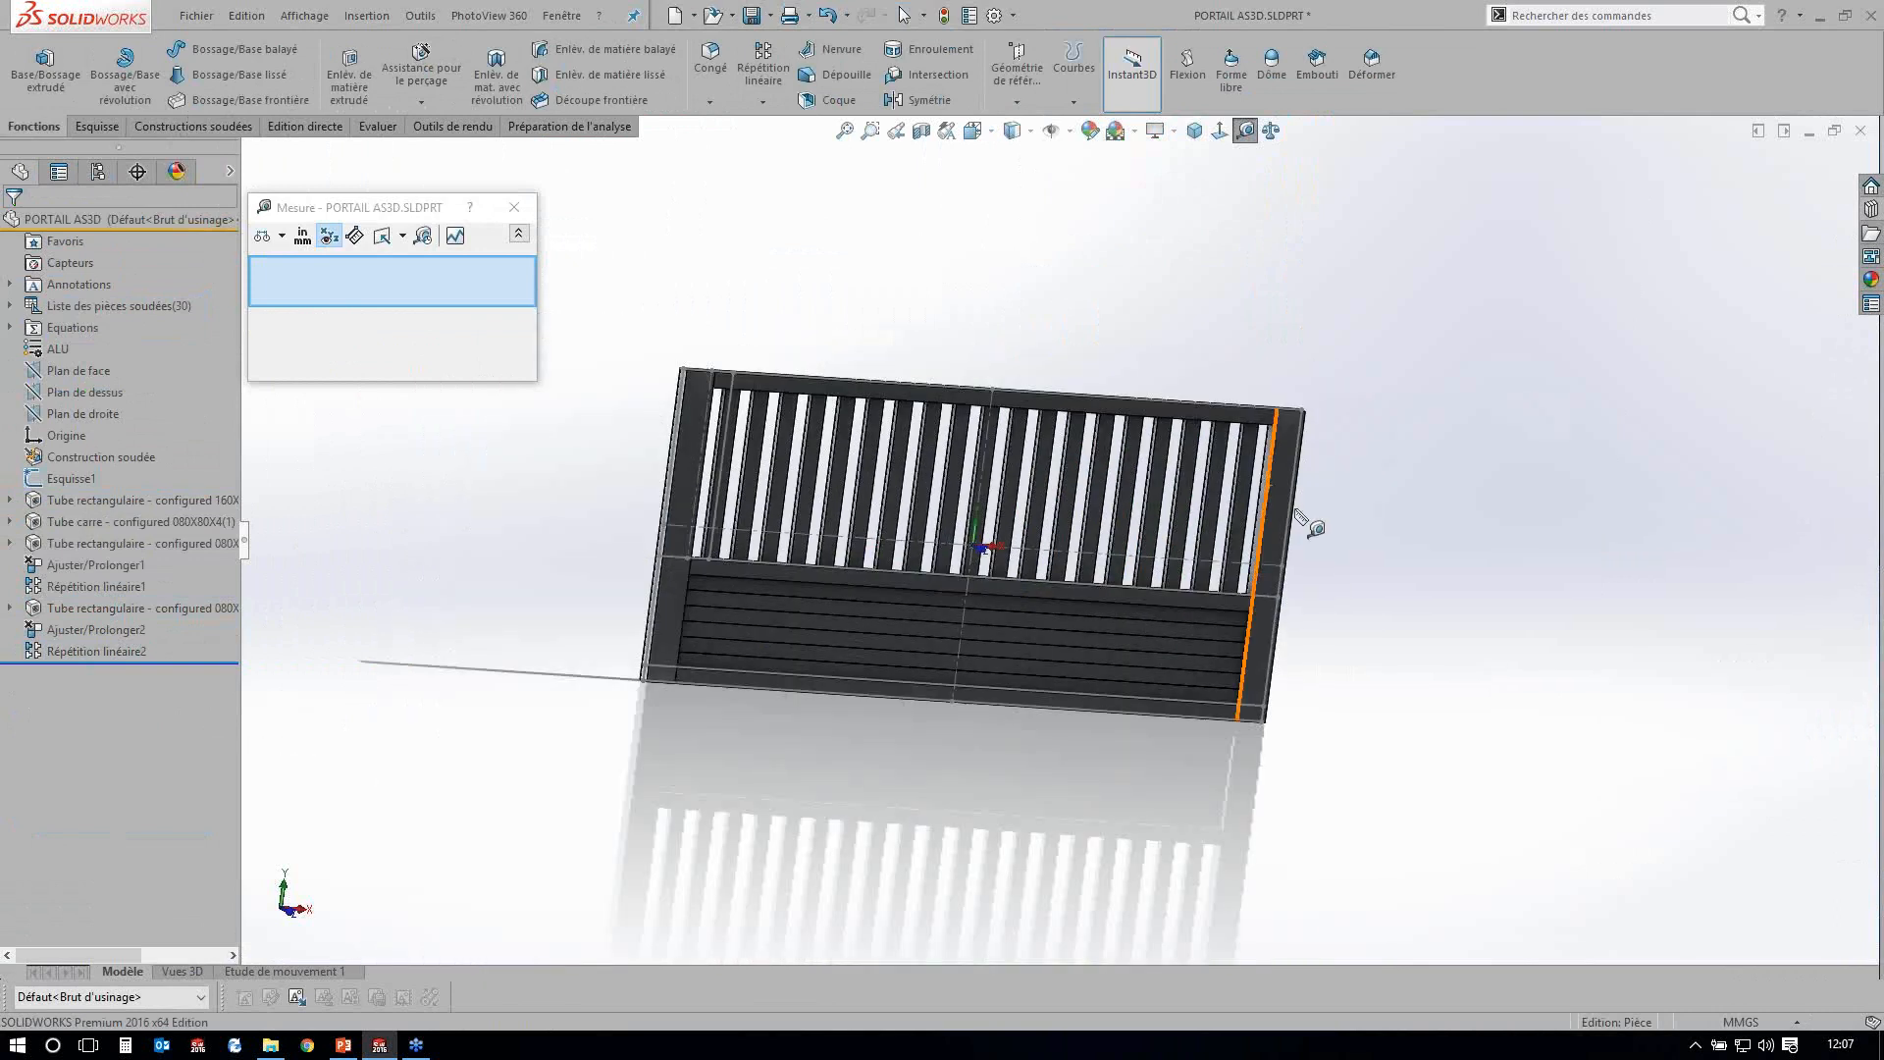
middle_drag(1295, 510, 733, 485)
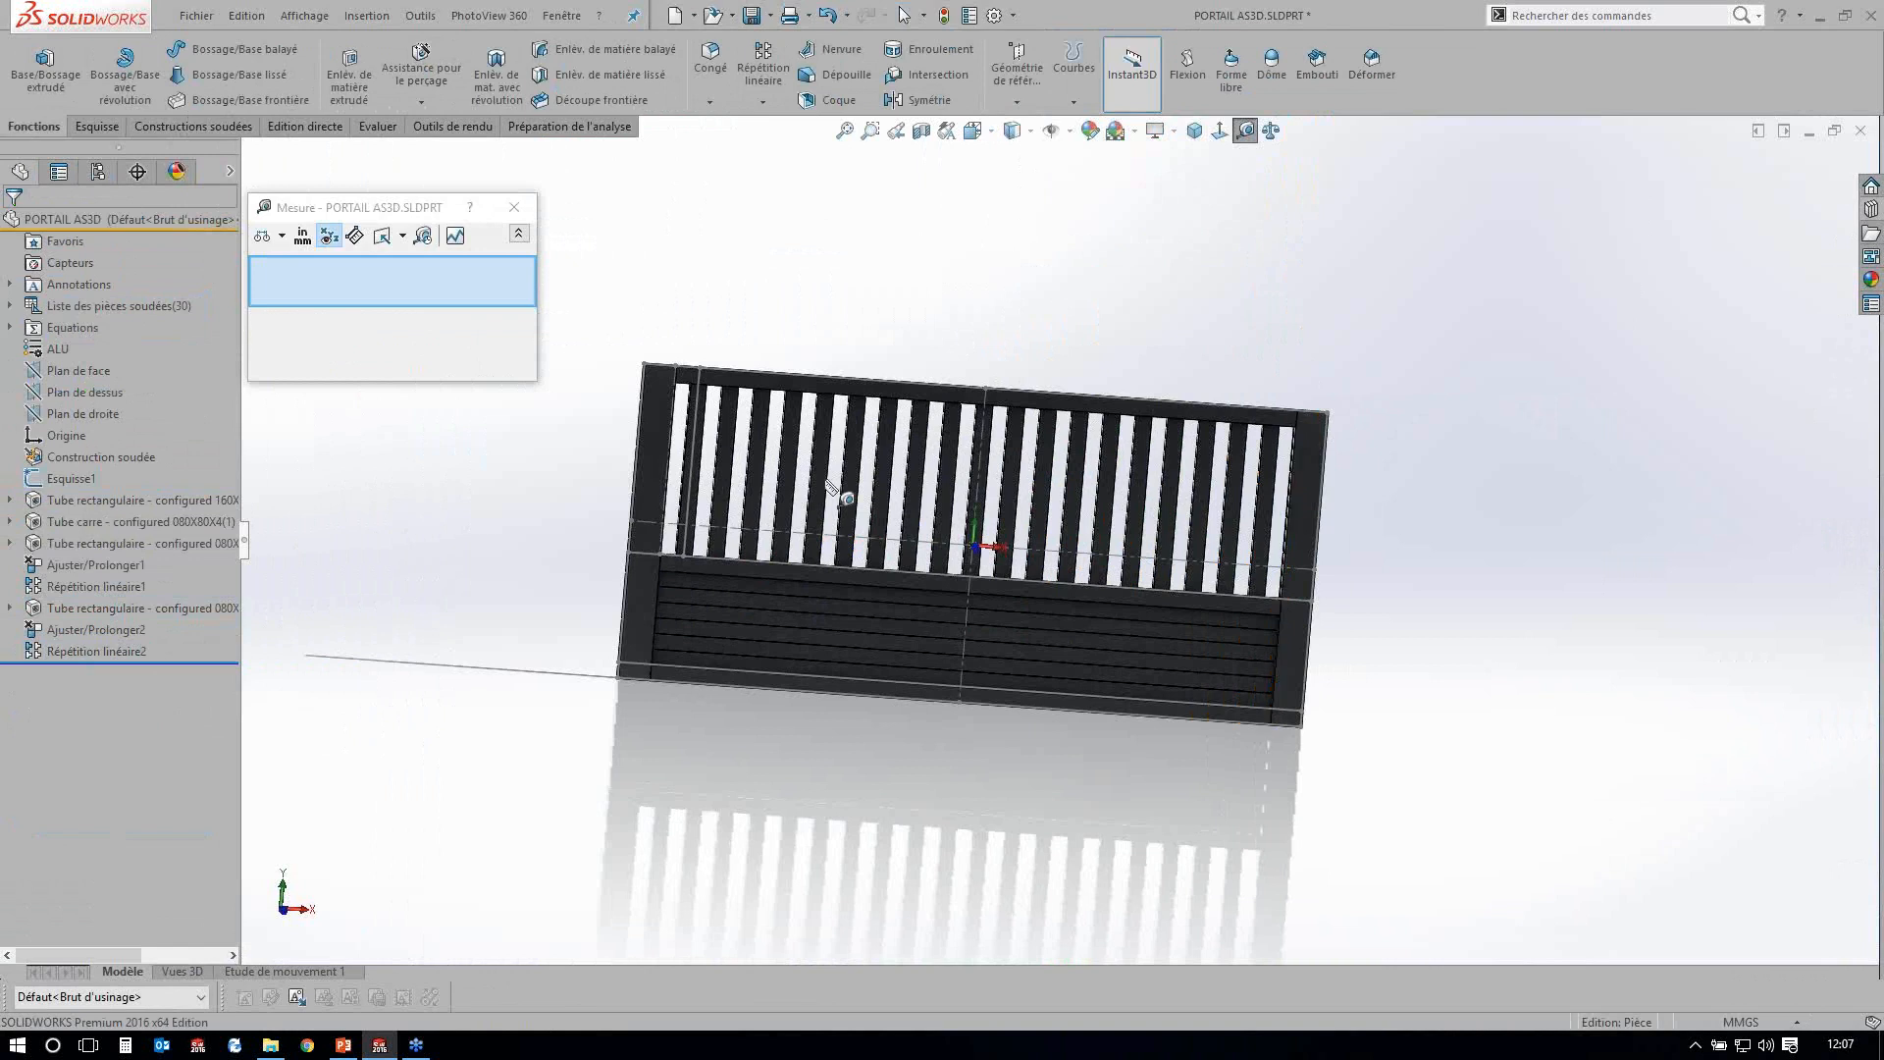
key(Escape)
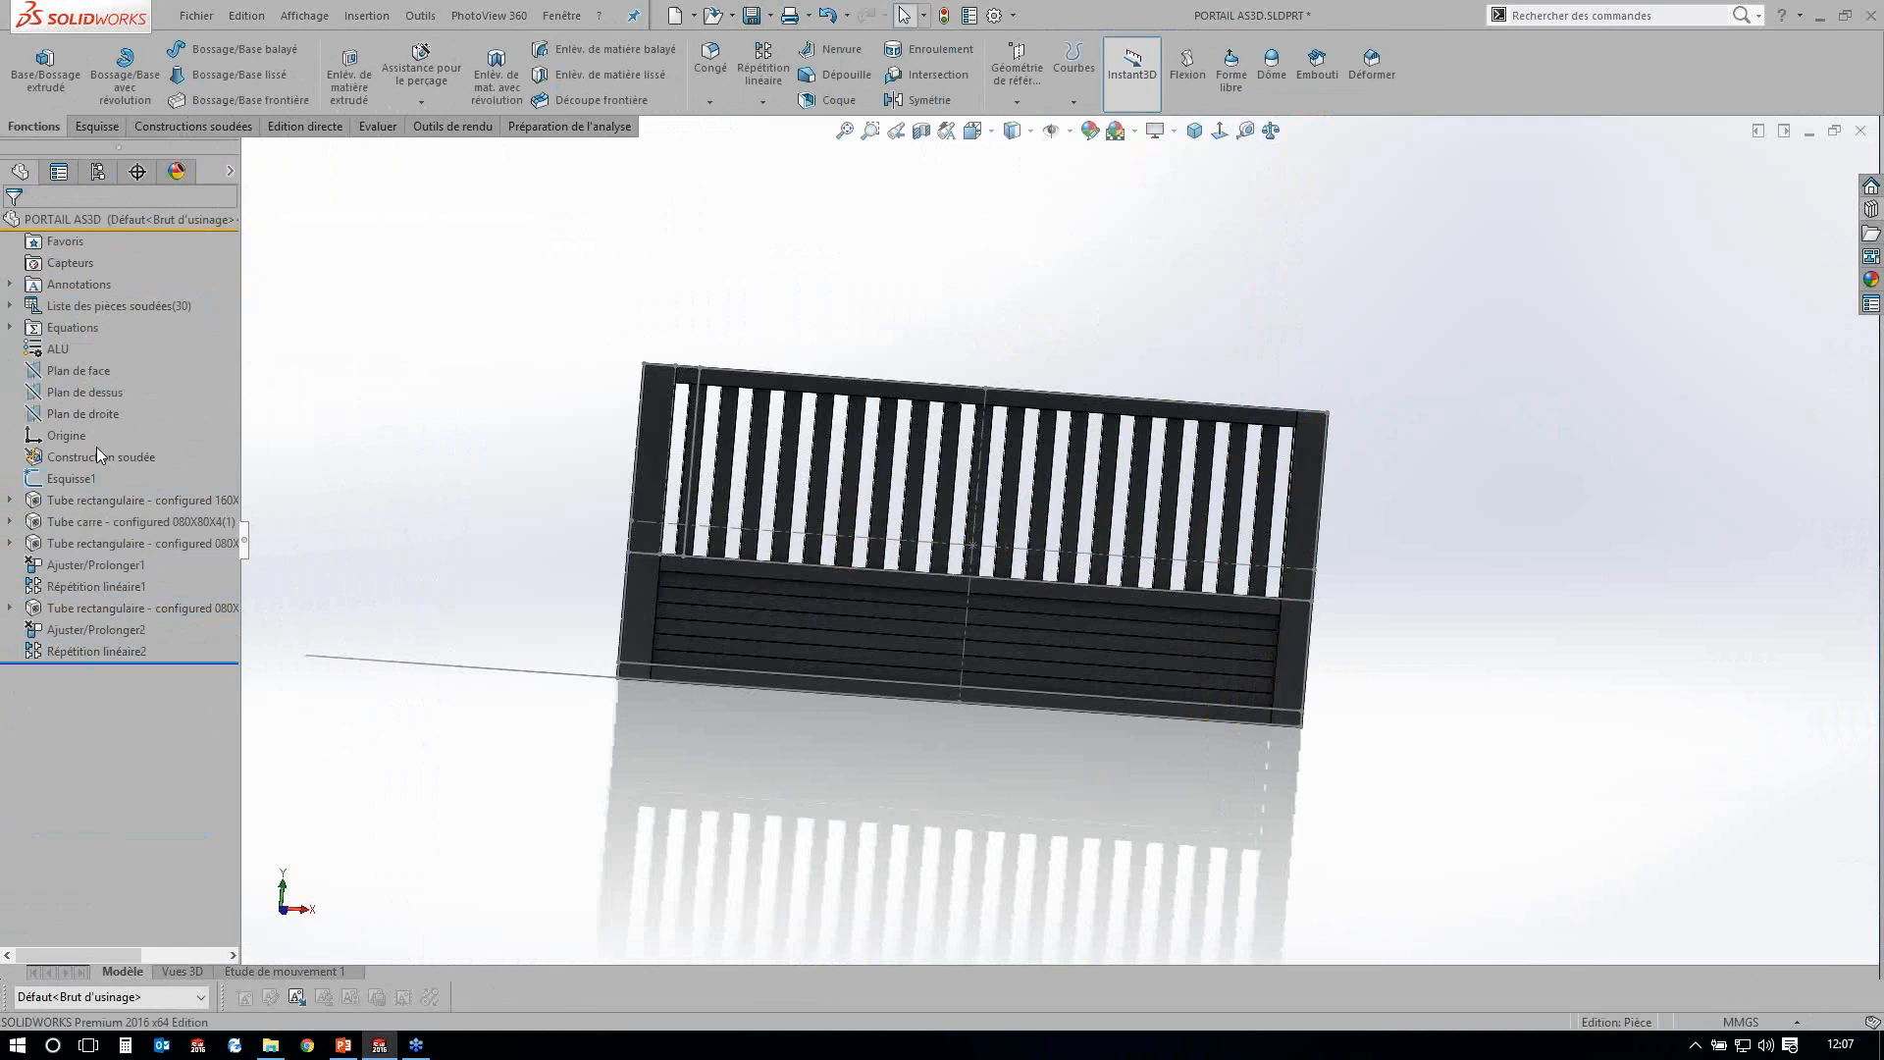
Hide the layout sketch Esquisse1 so only the gate's tubes are displayed.
click(99, 478)
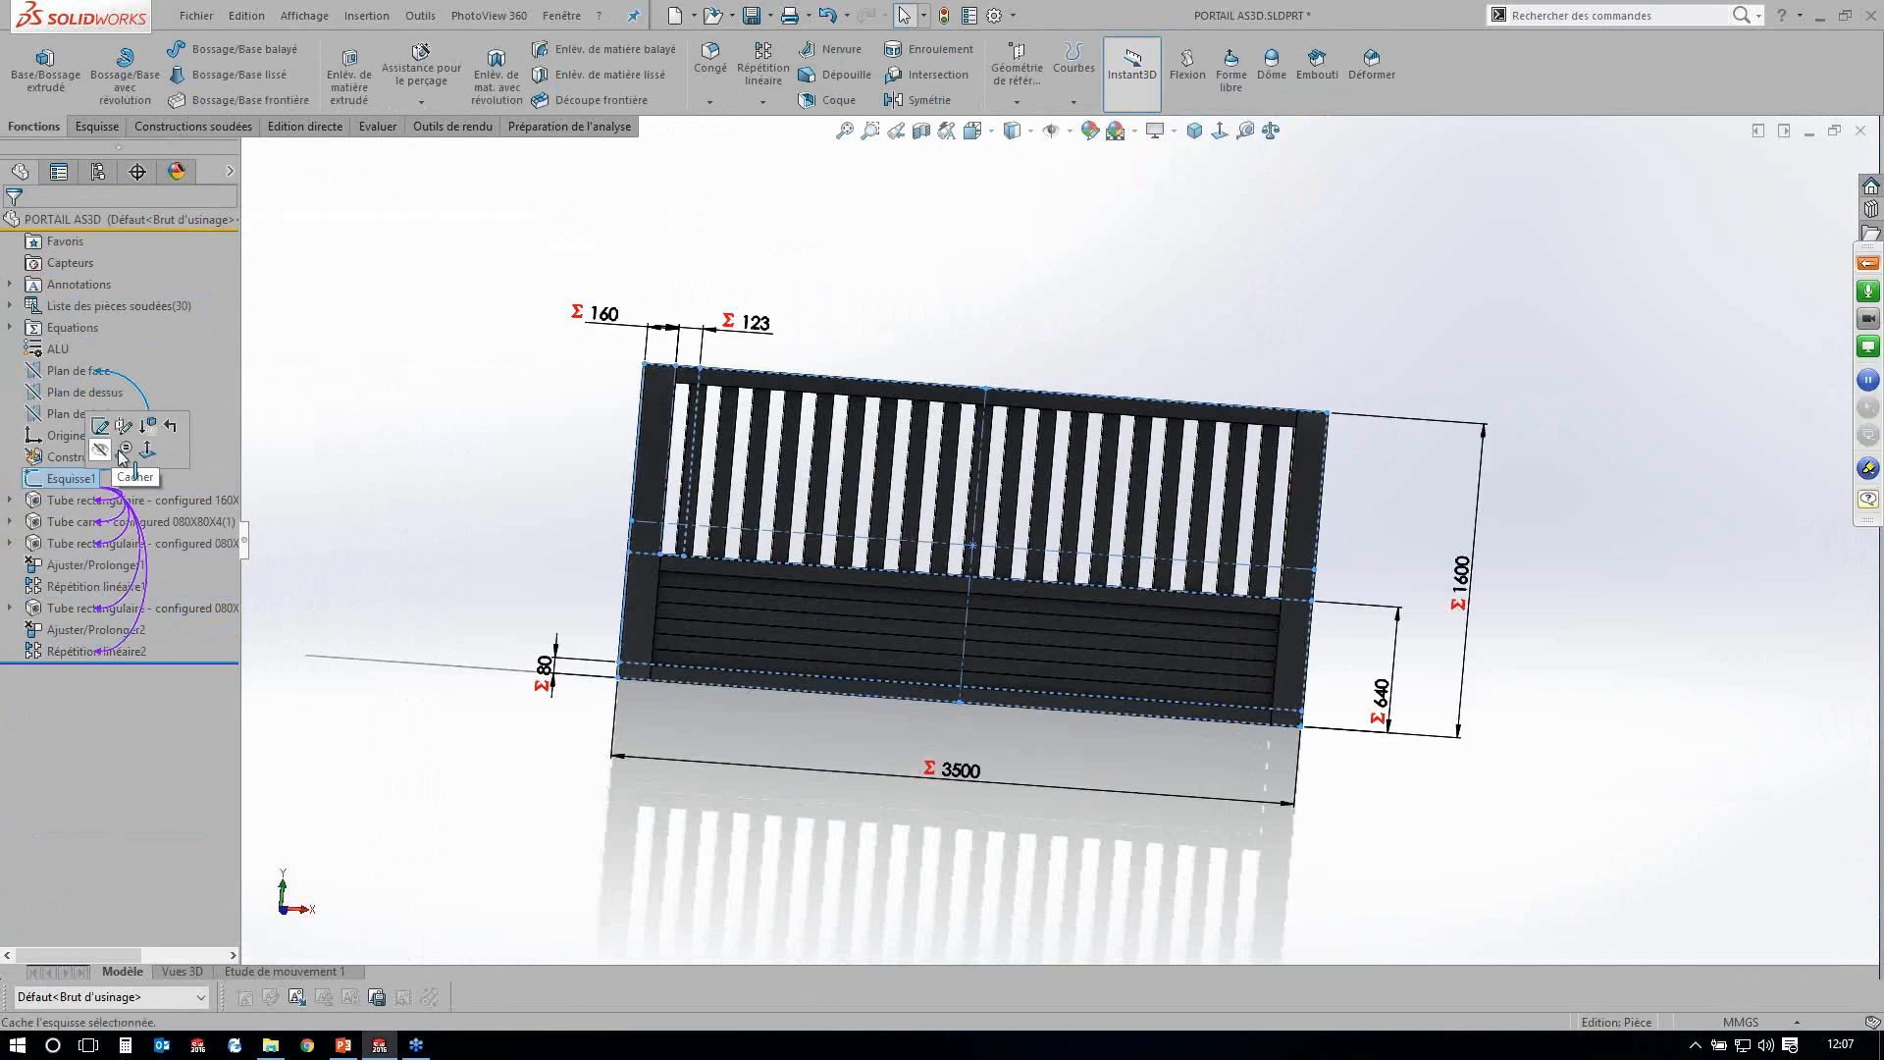
click(124, 451)
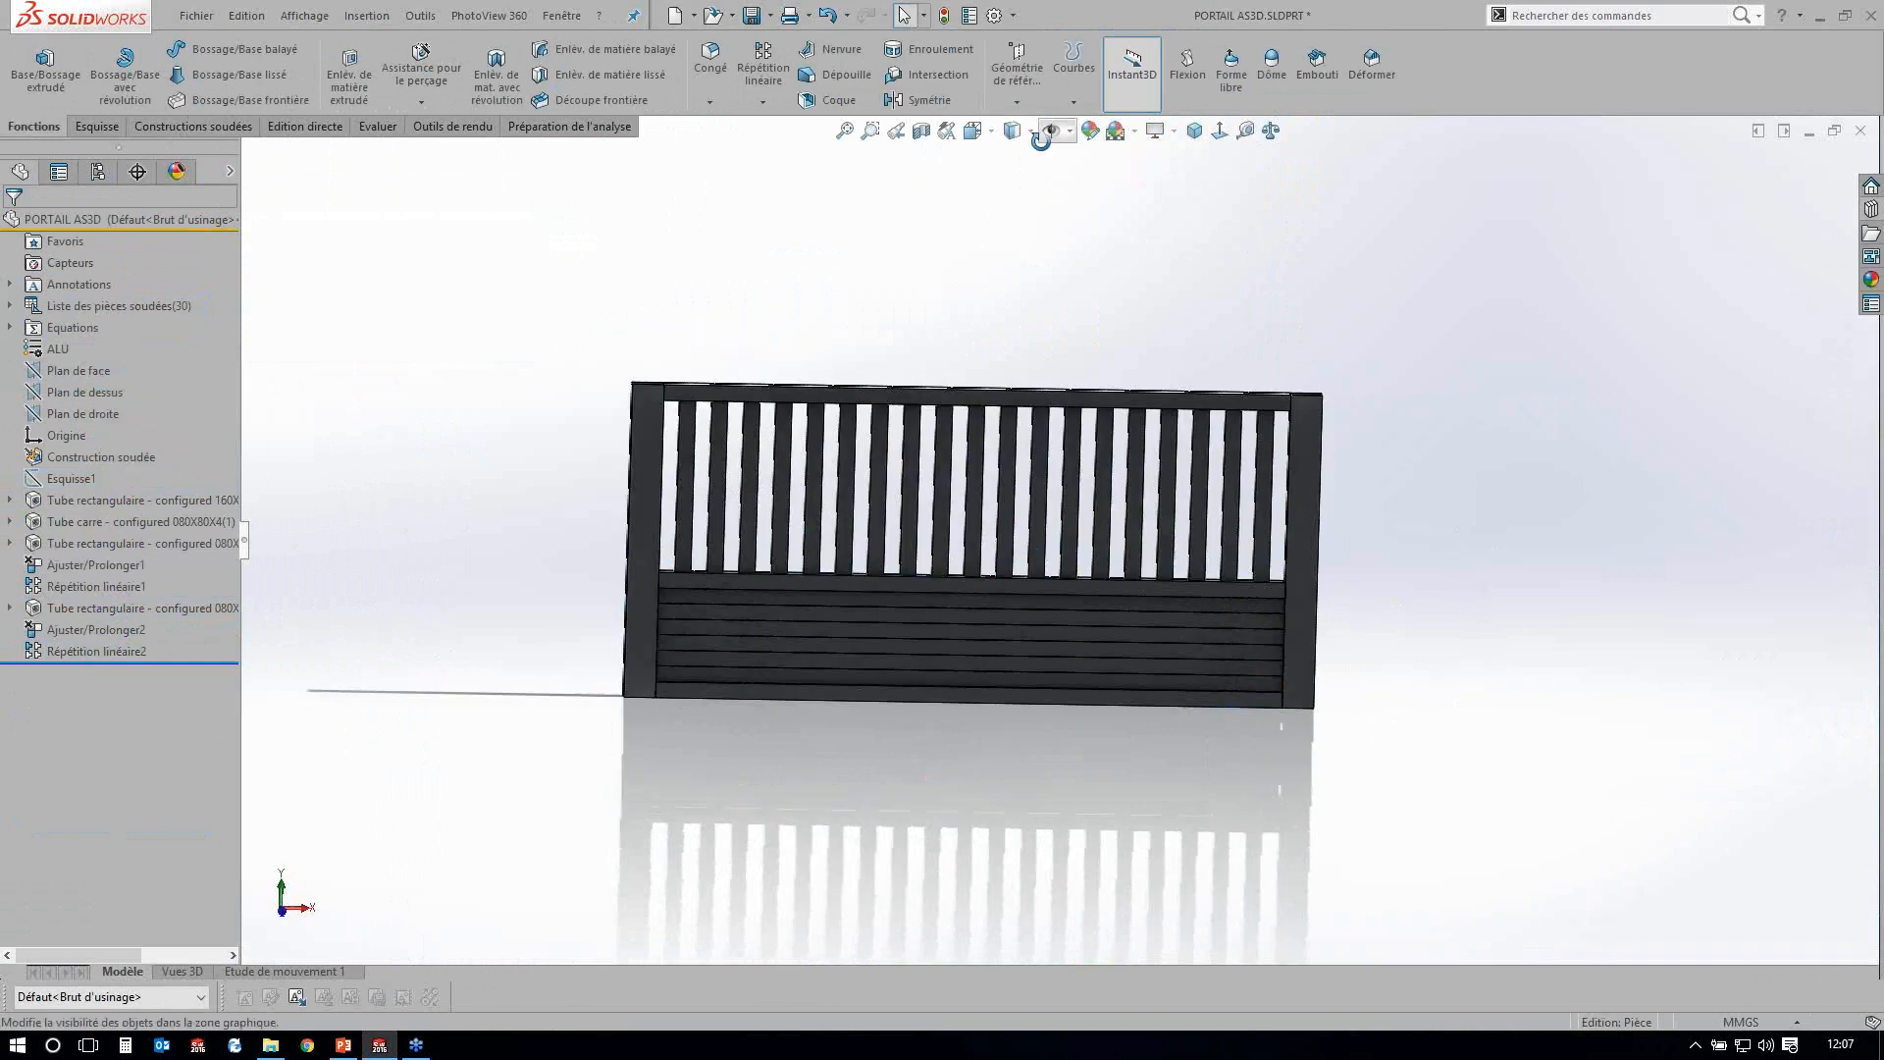
middle_drag(1042, 140, 1045, 150)
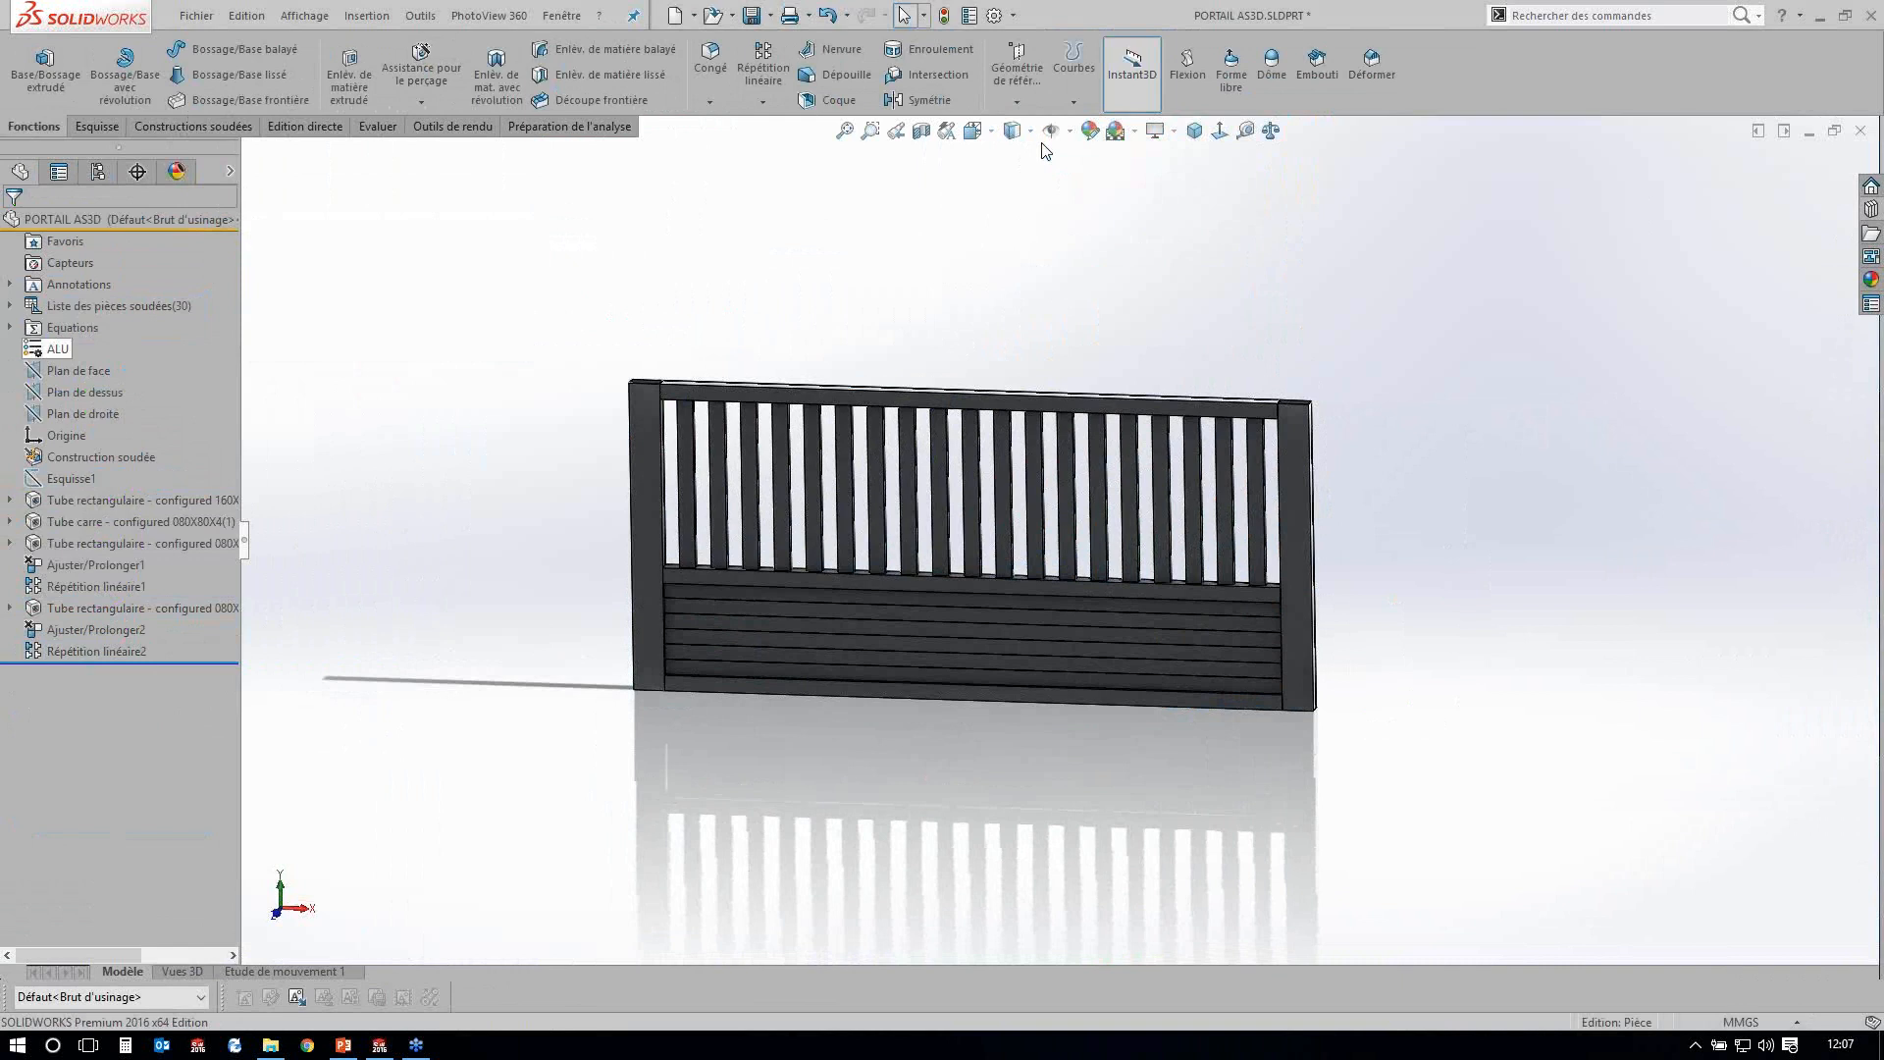
click(1173, 130)
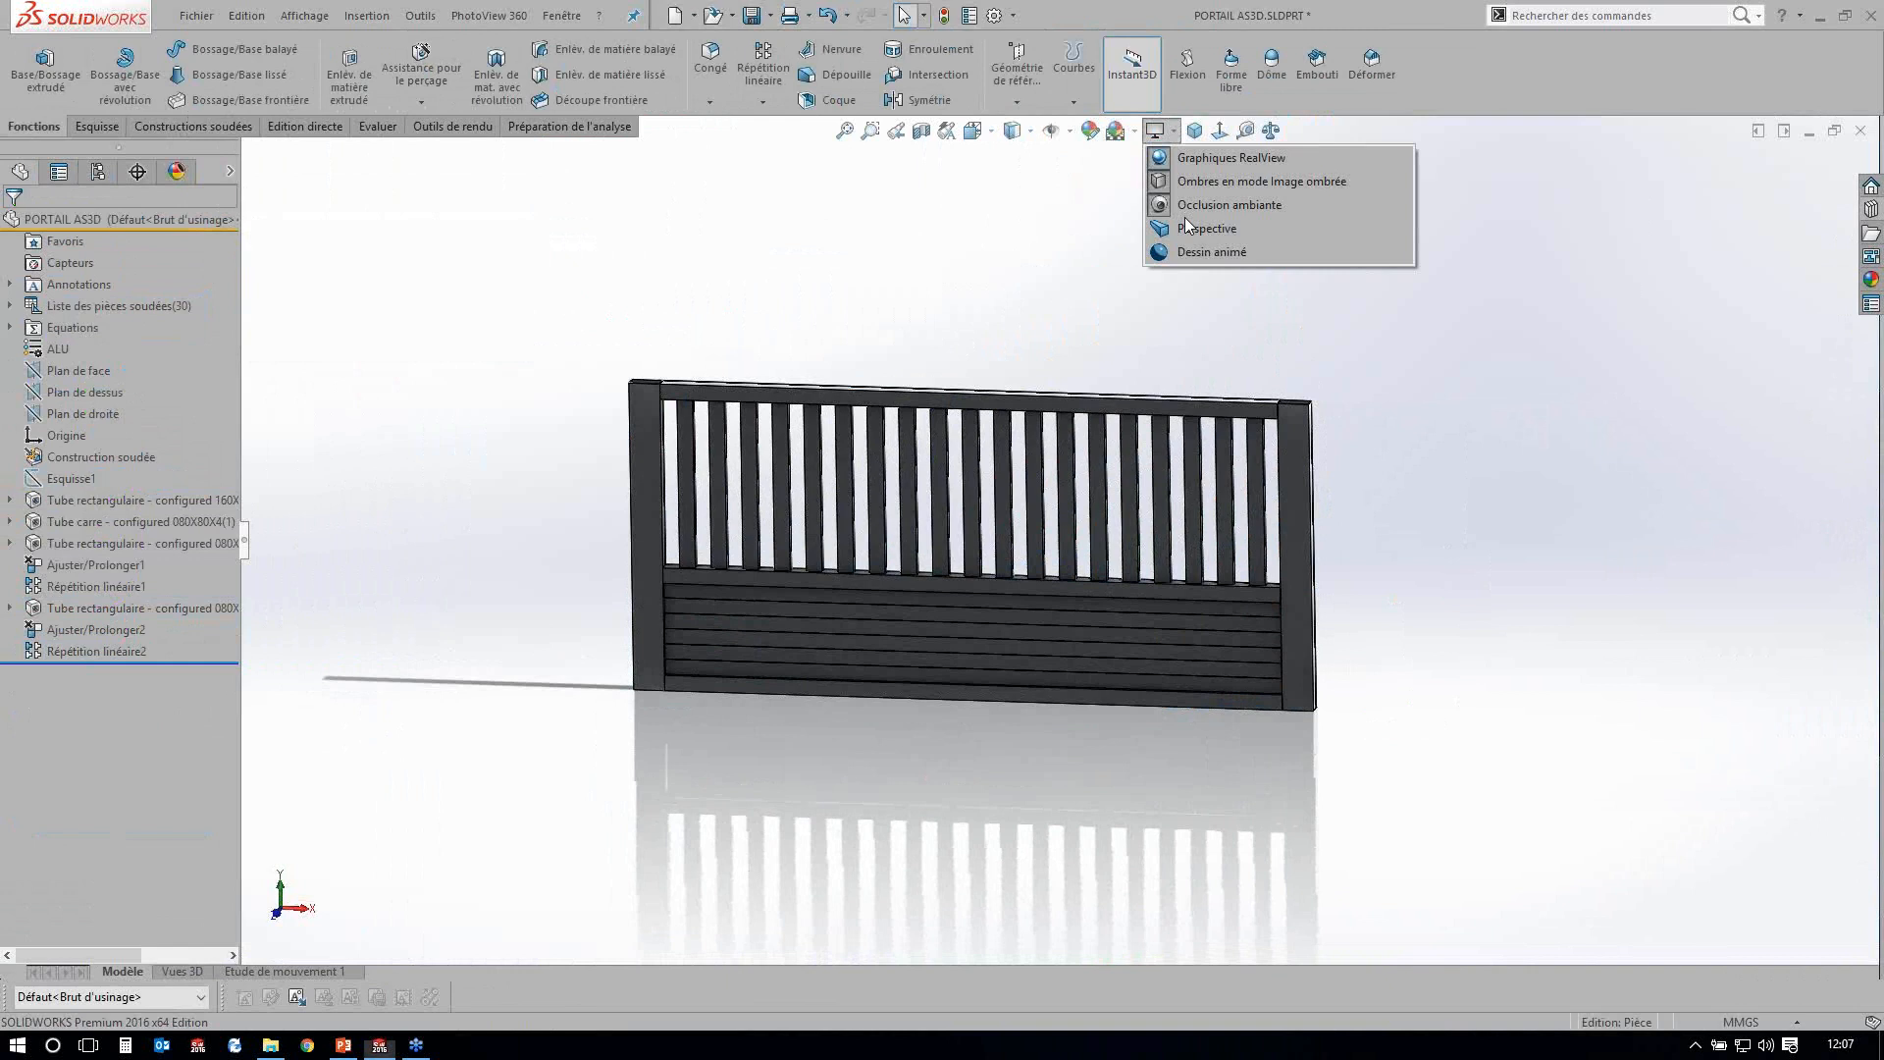
click(1031, 238)
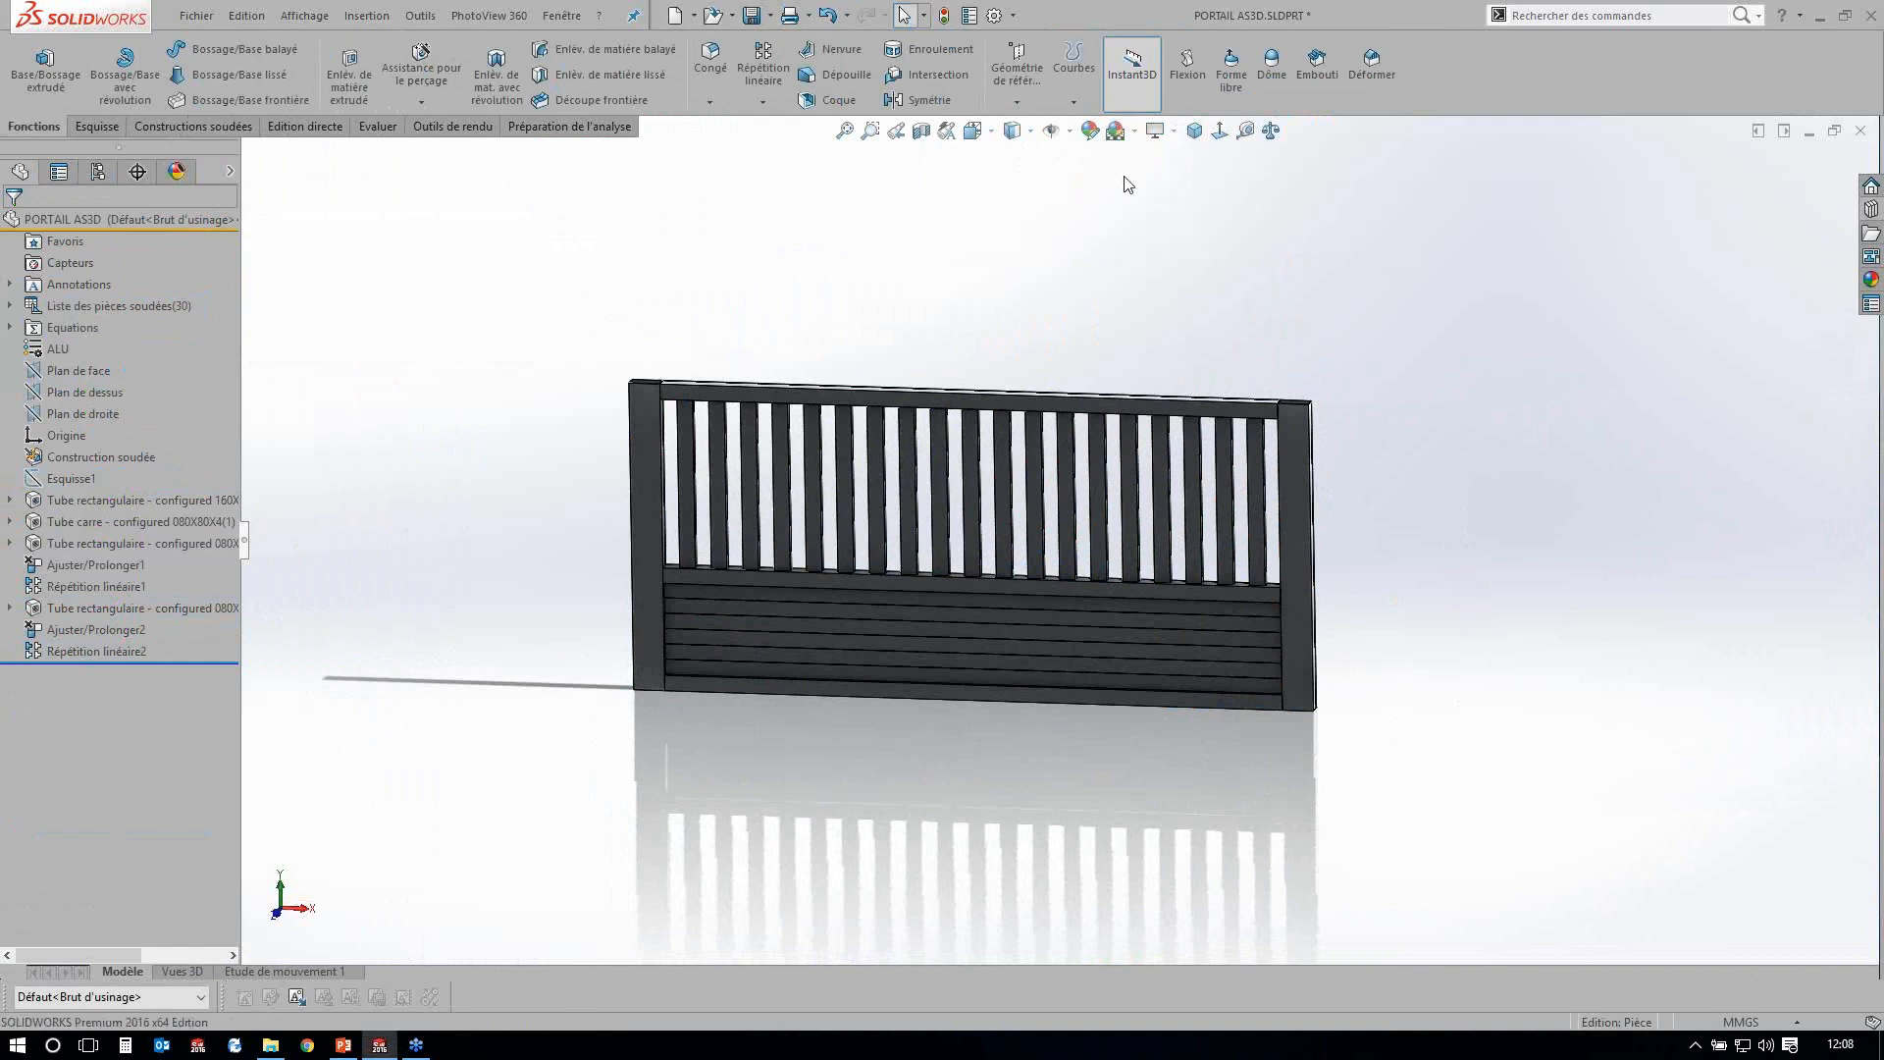
Try the black spray paint appearance from the Au pistolet category on the whole part PORTAIL AS3D, and undo it.
click(1871, 212)
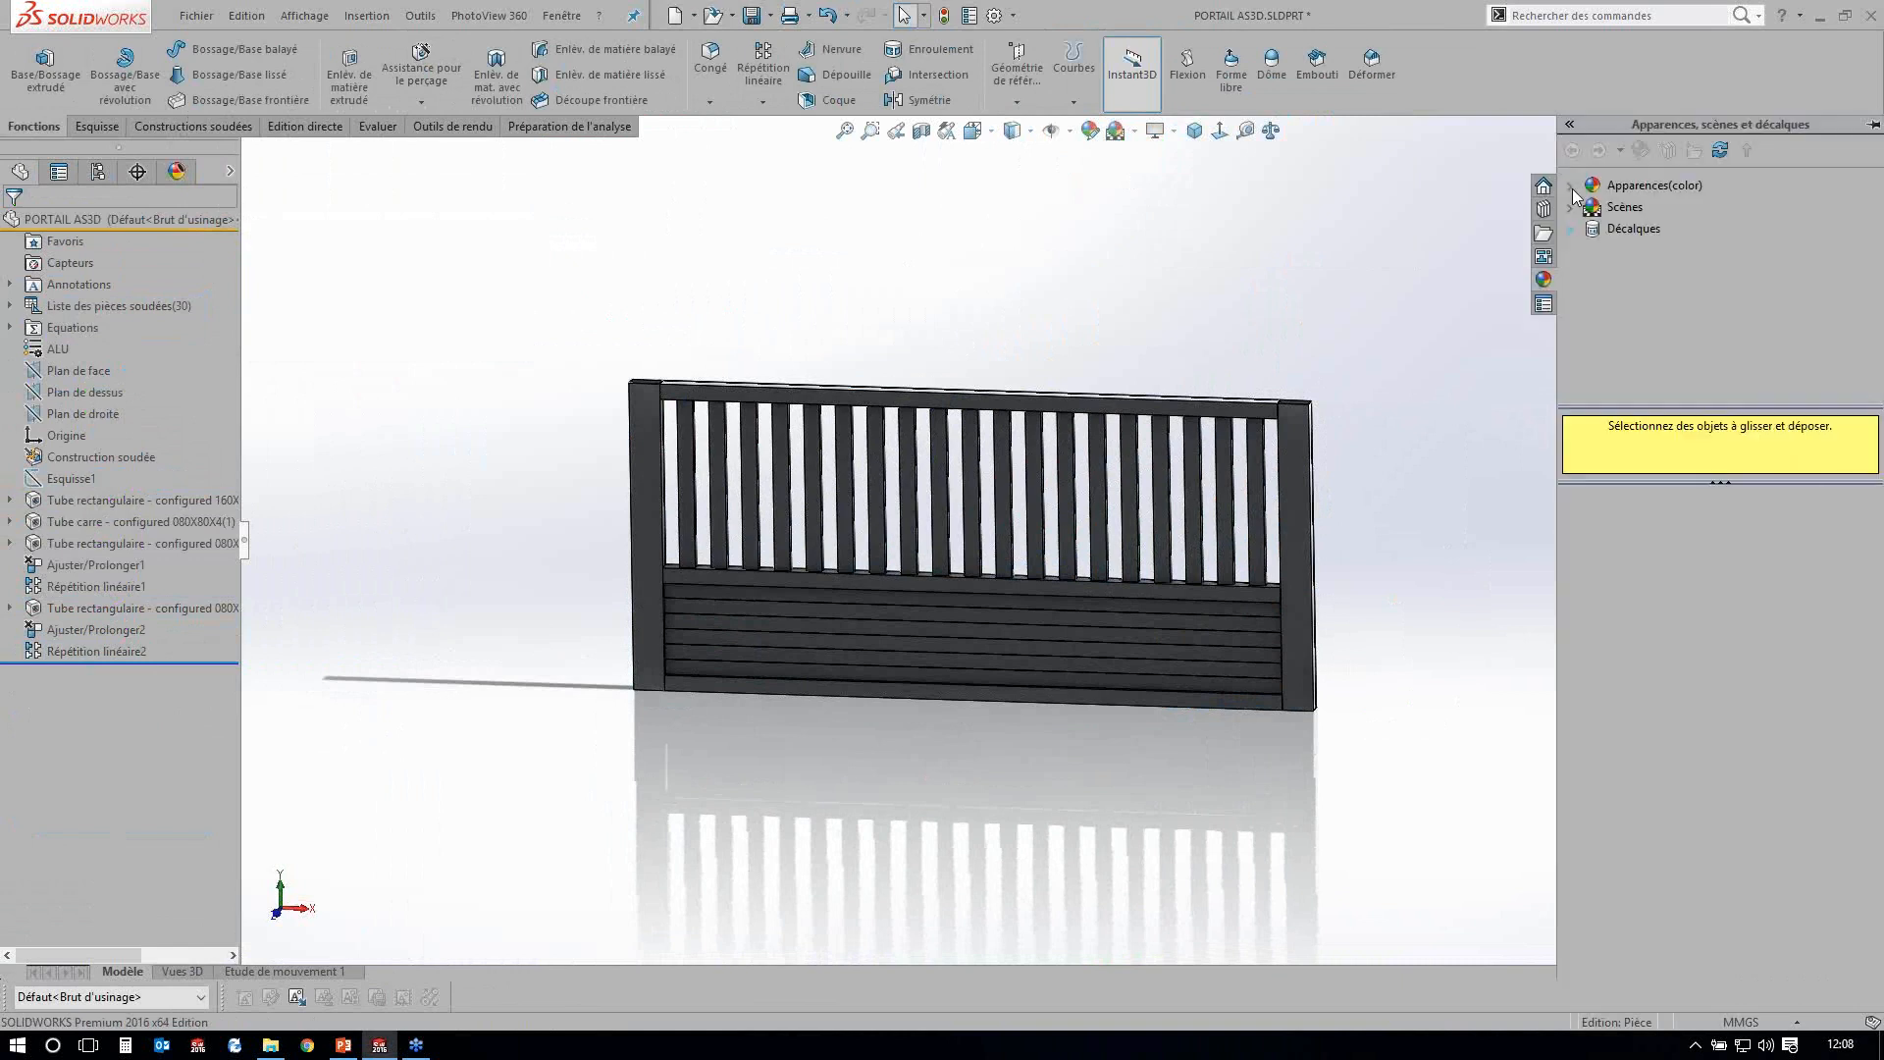
click(1572, 186)
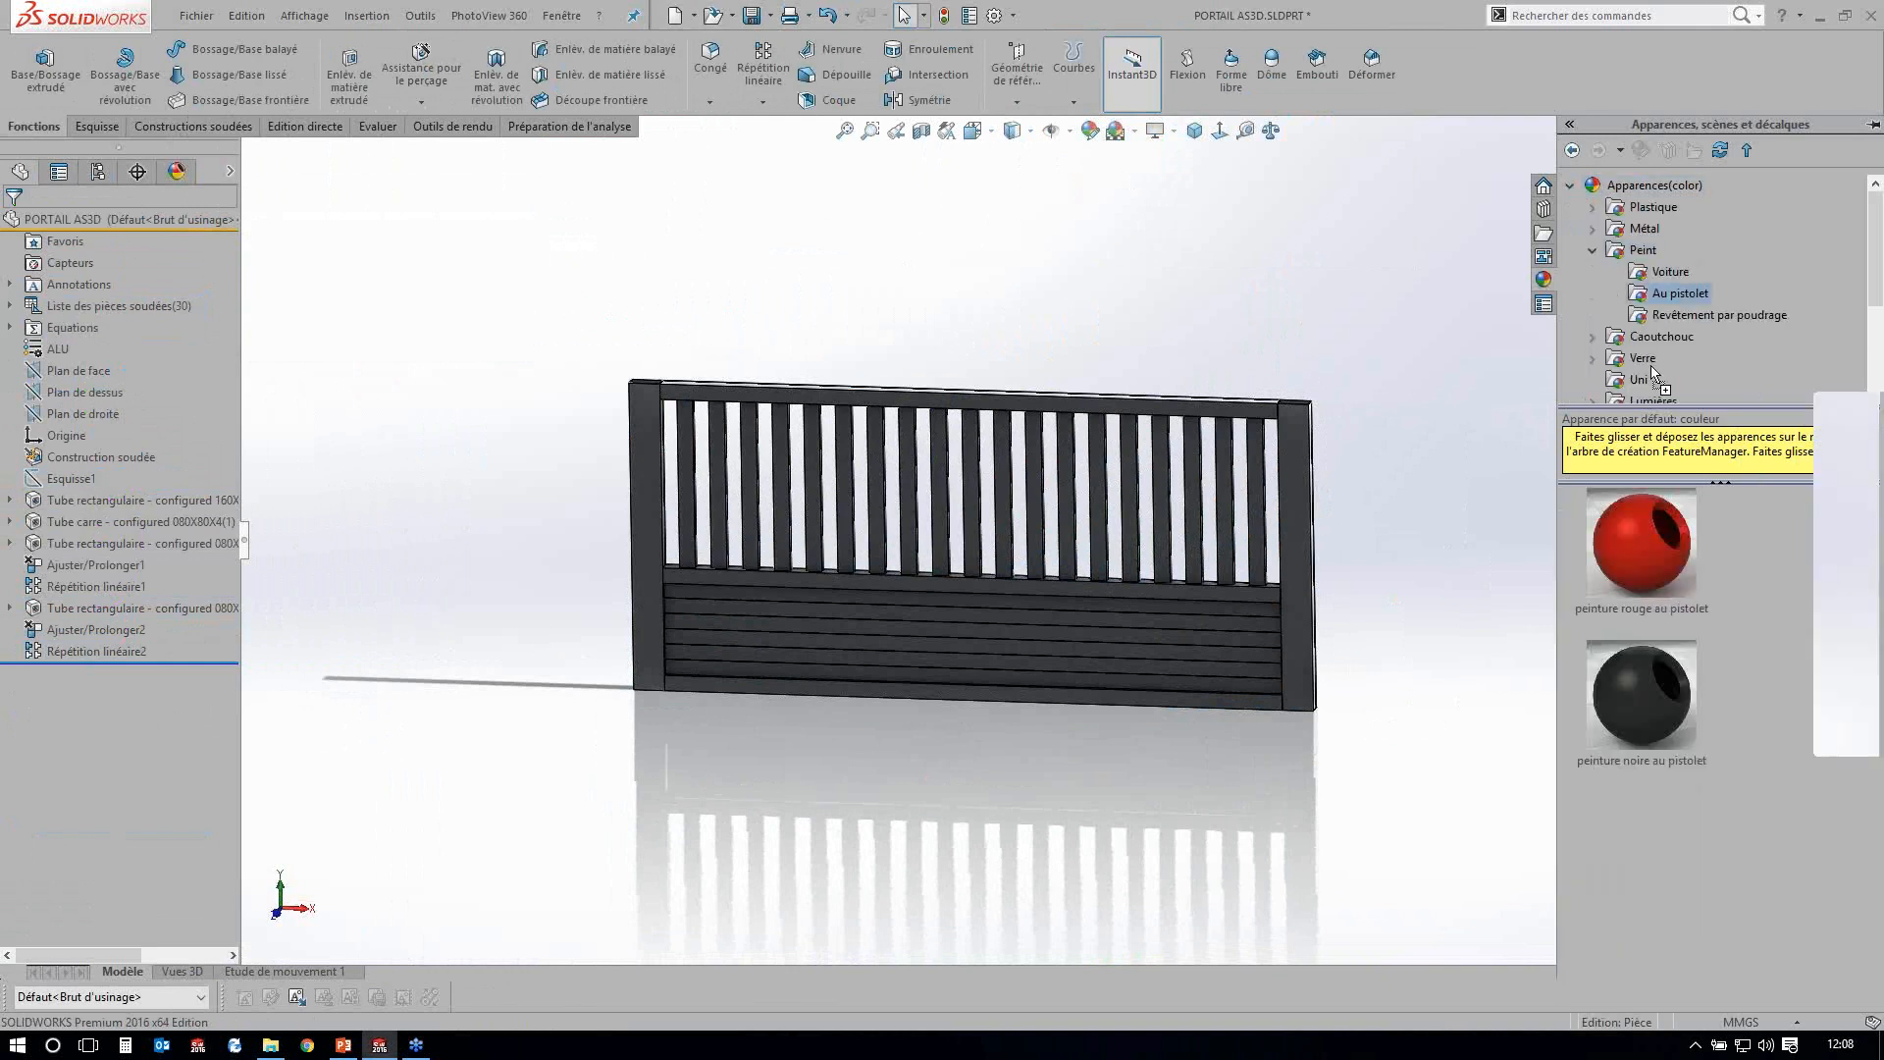
drag(1650, 365, 1278, 556)
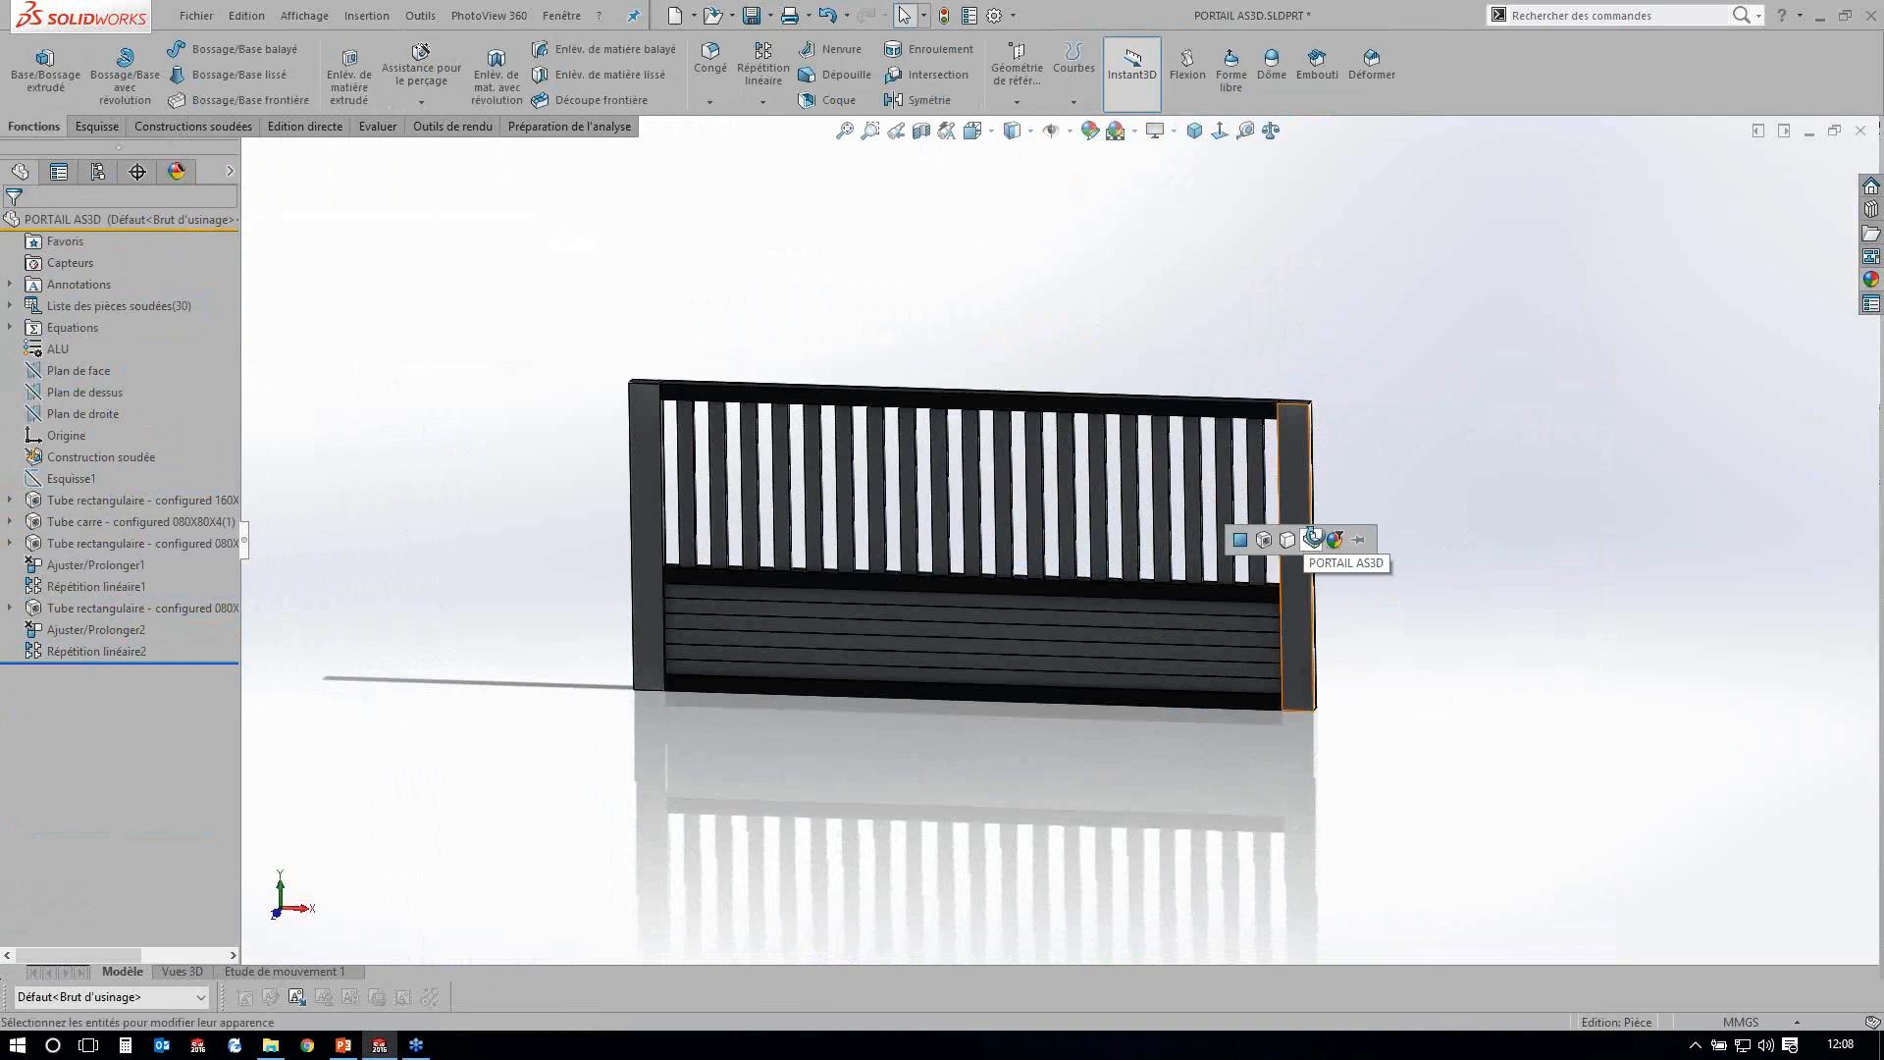
click(1312, 538)
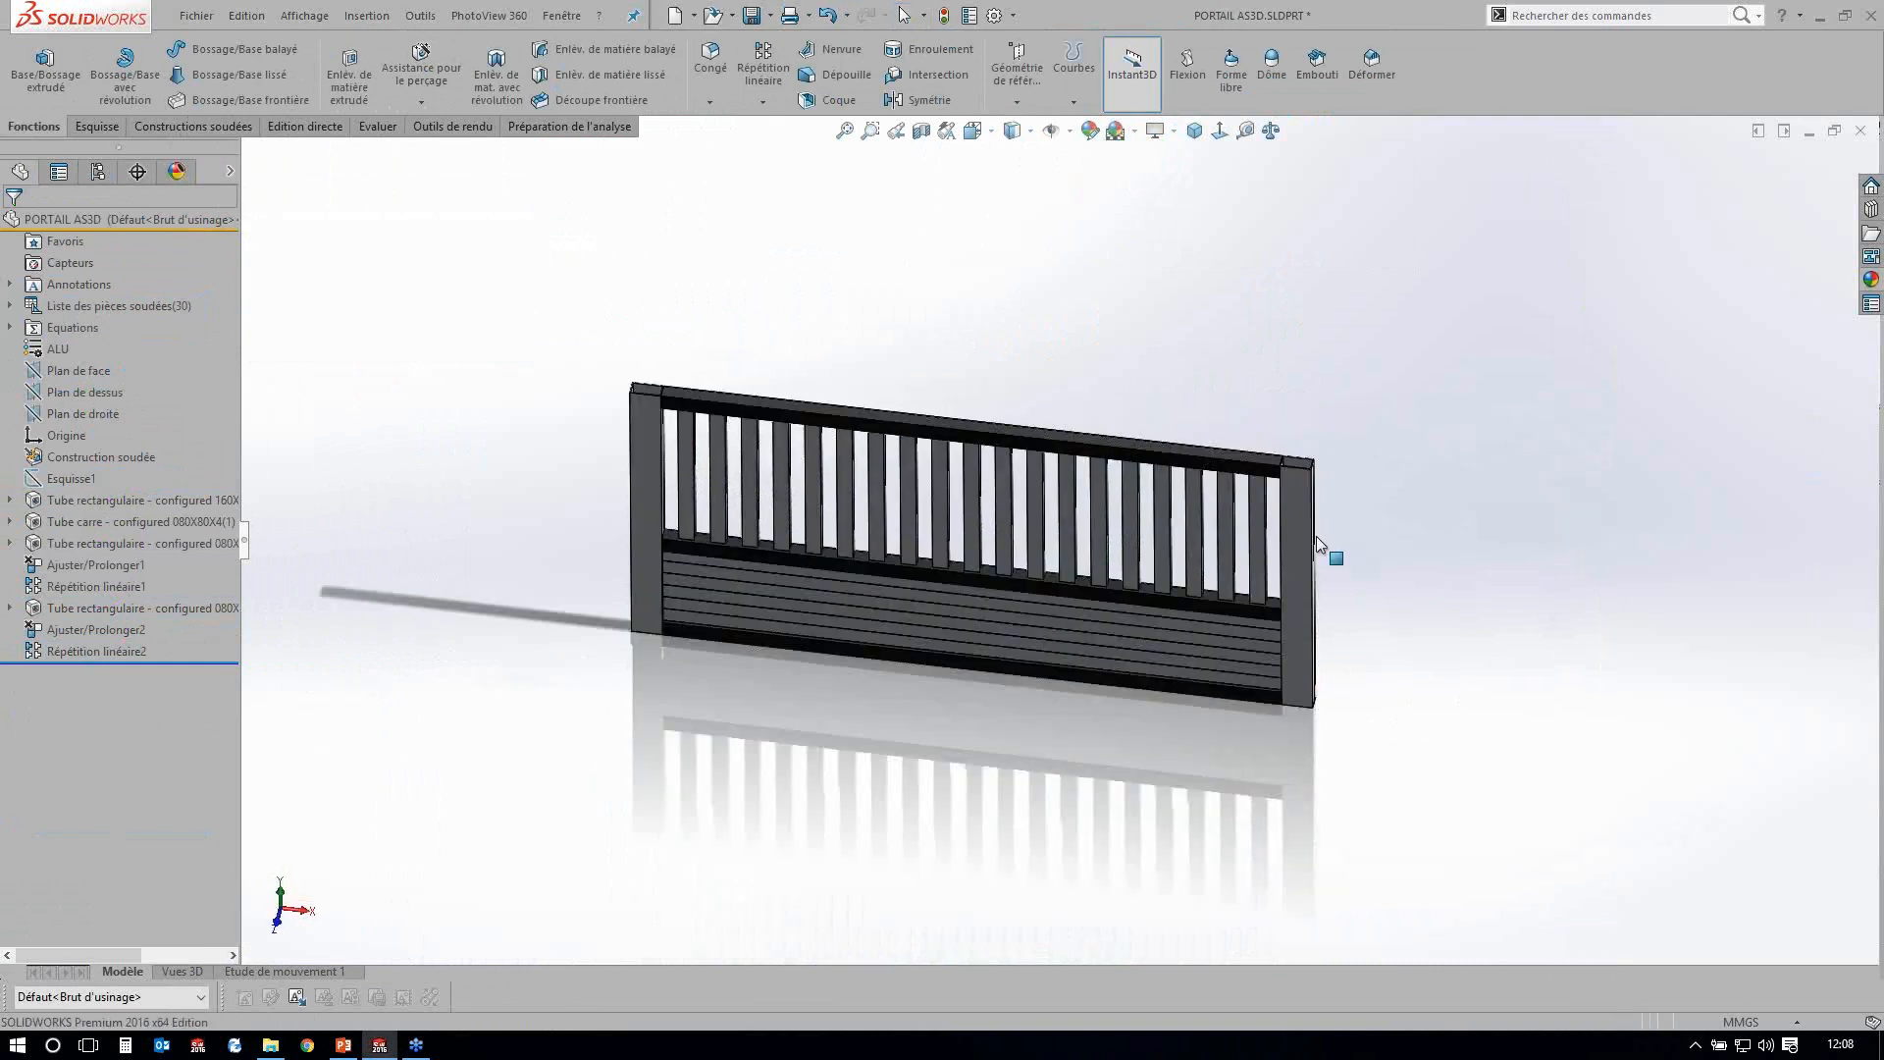
scroll(941, 502, up, 1)
middle_drag(942, 502, 1003, 434)
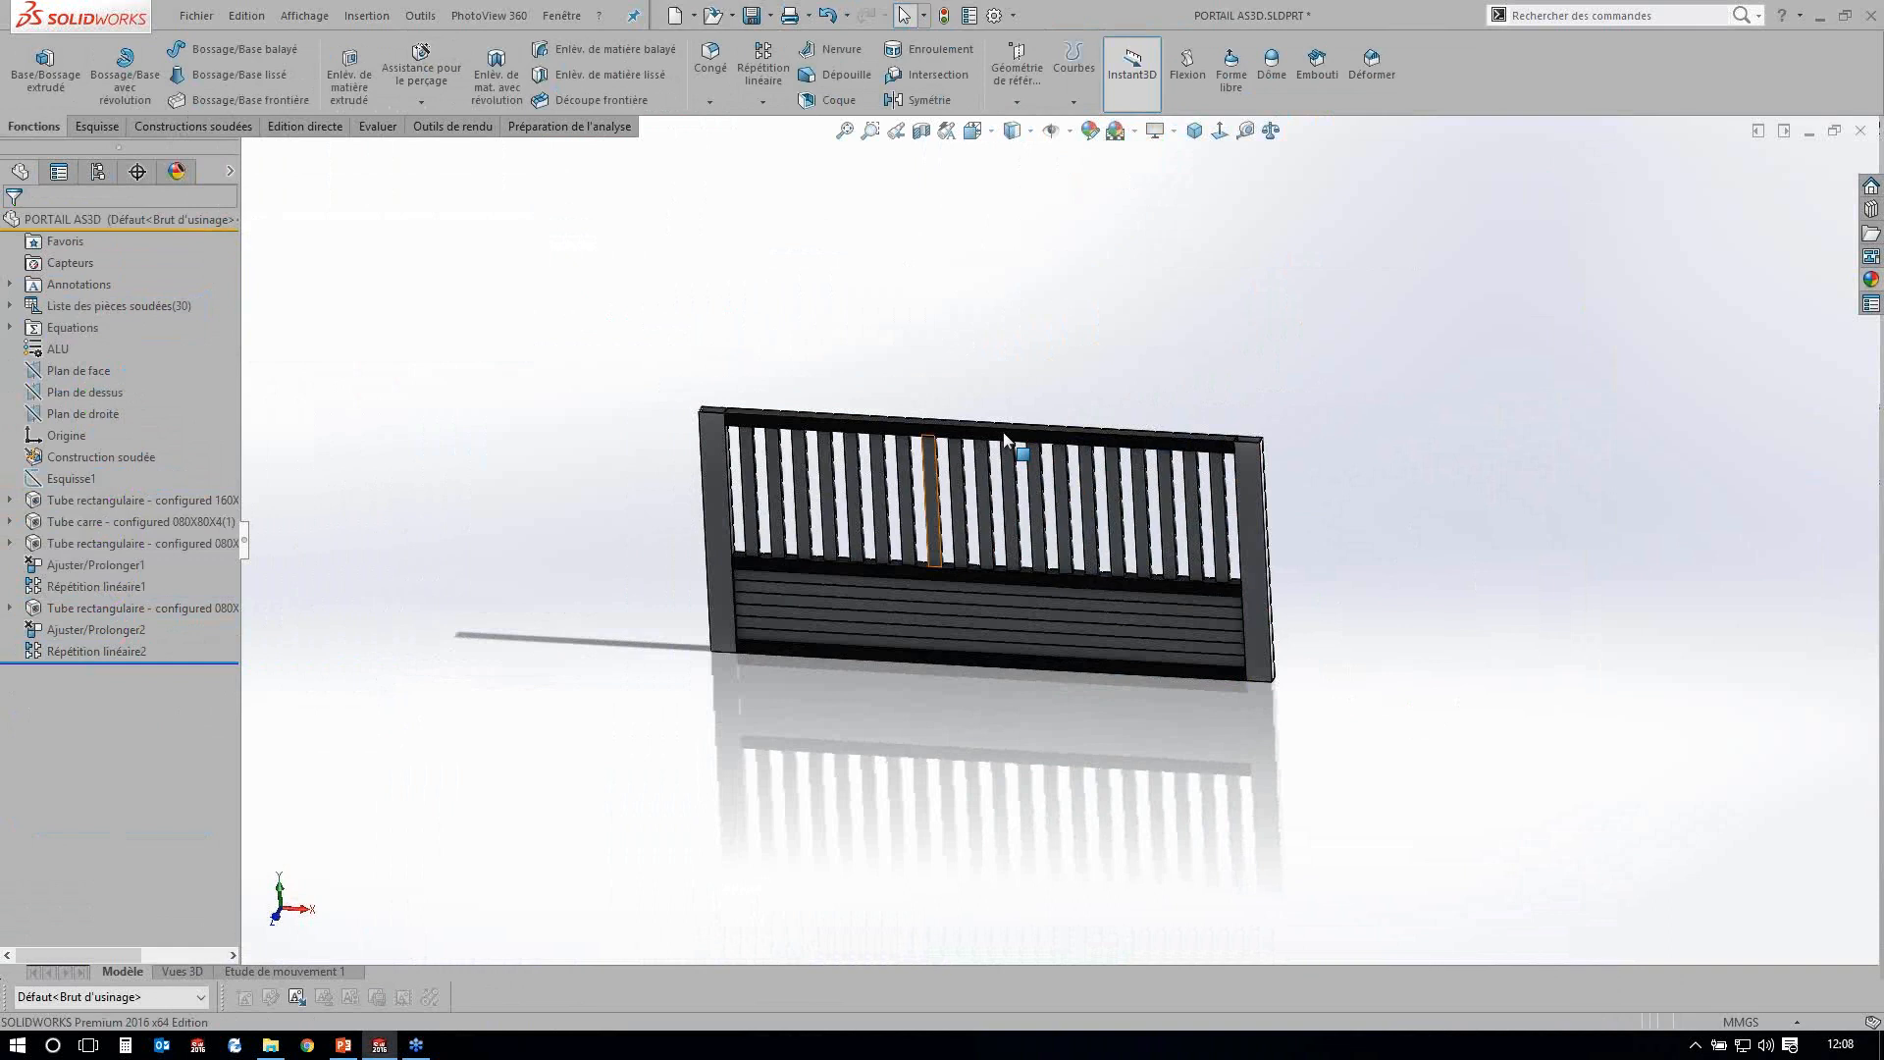
key(ctrl+z)
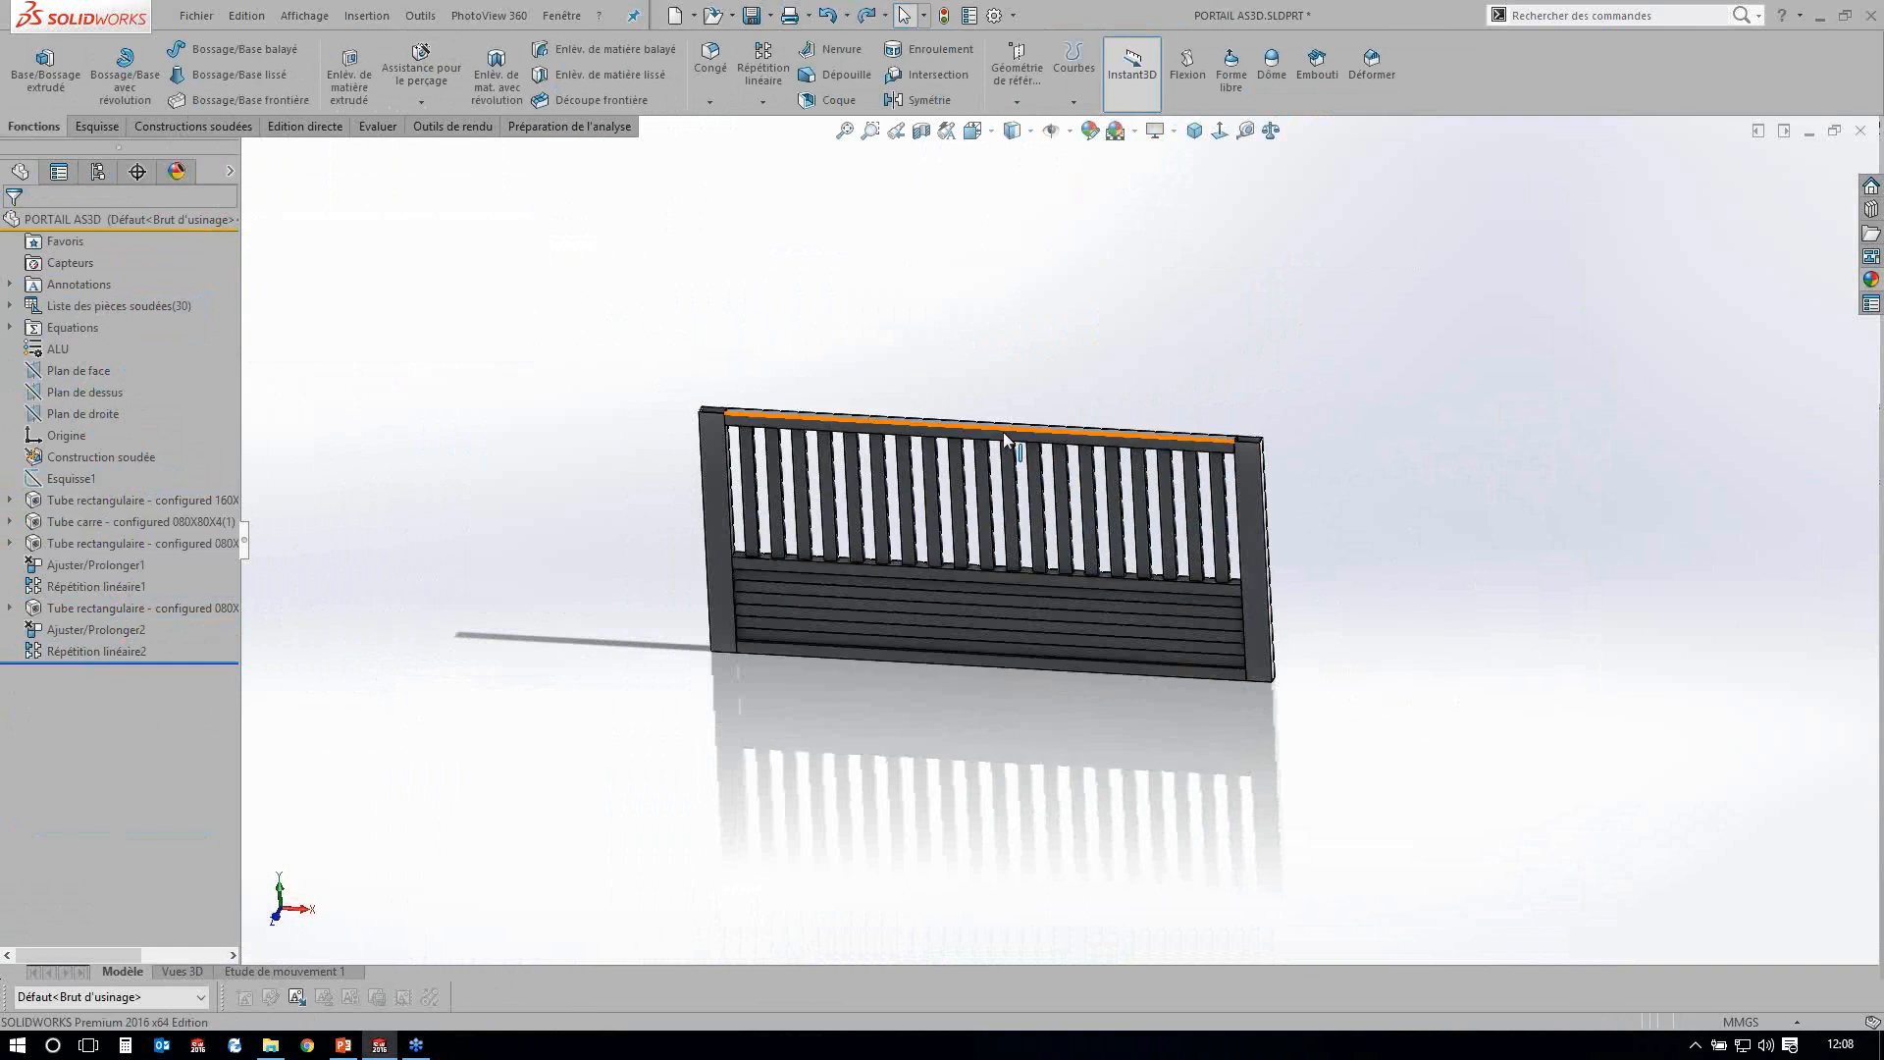
scroll(1002, 434, down, 3)
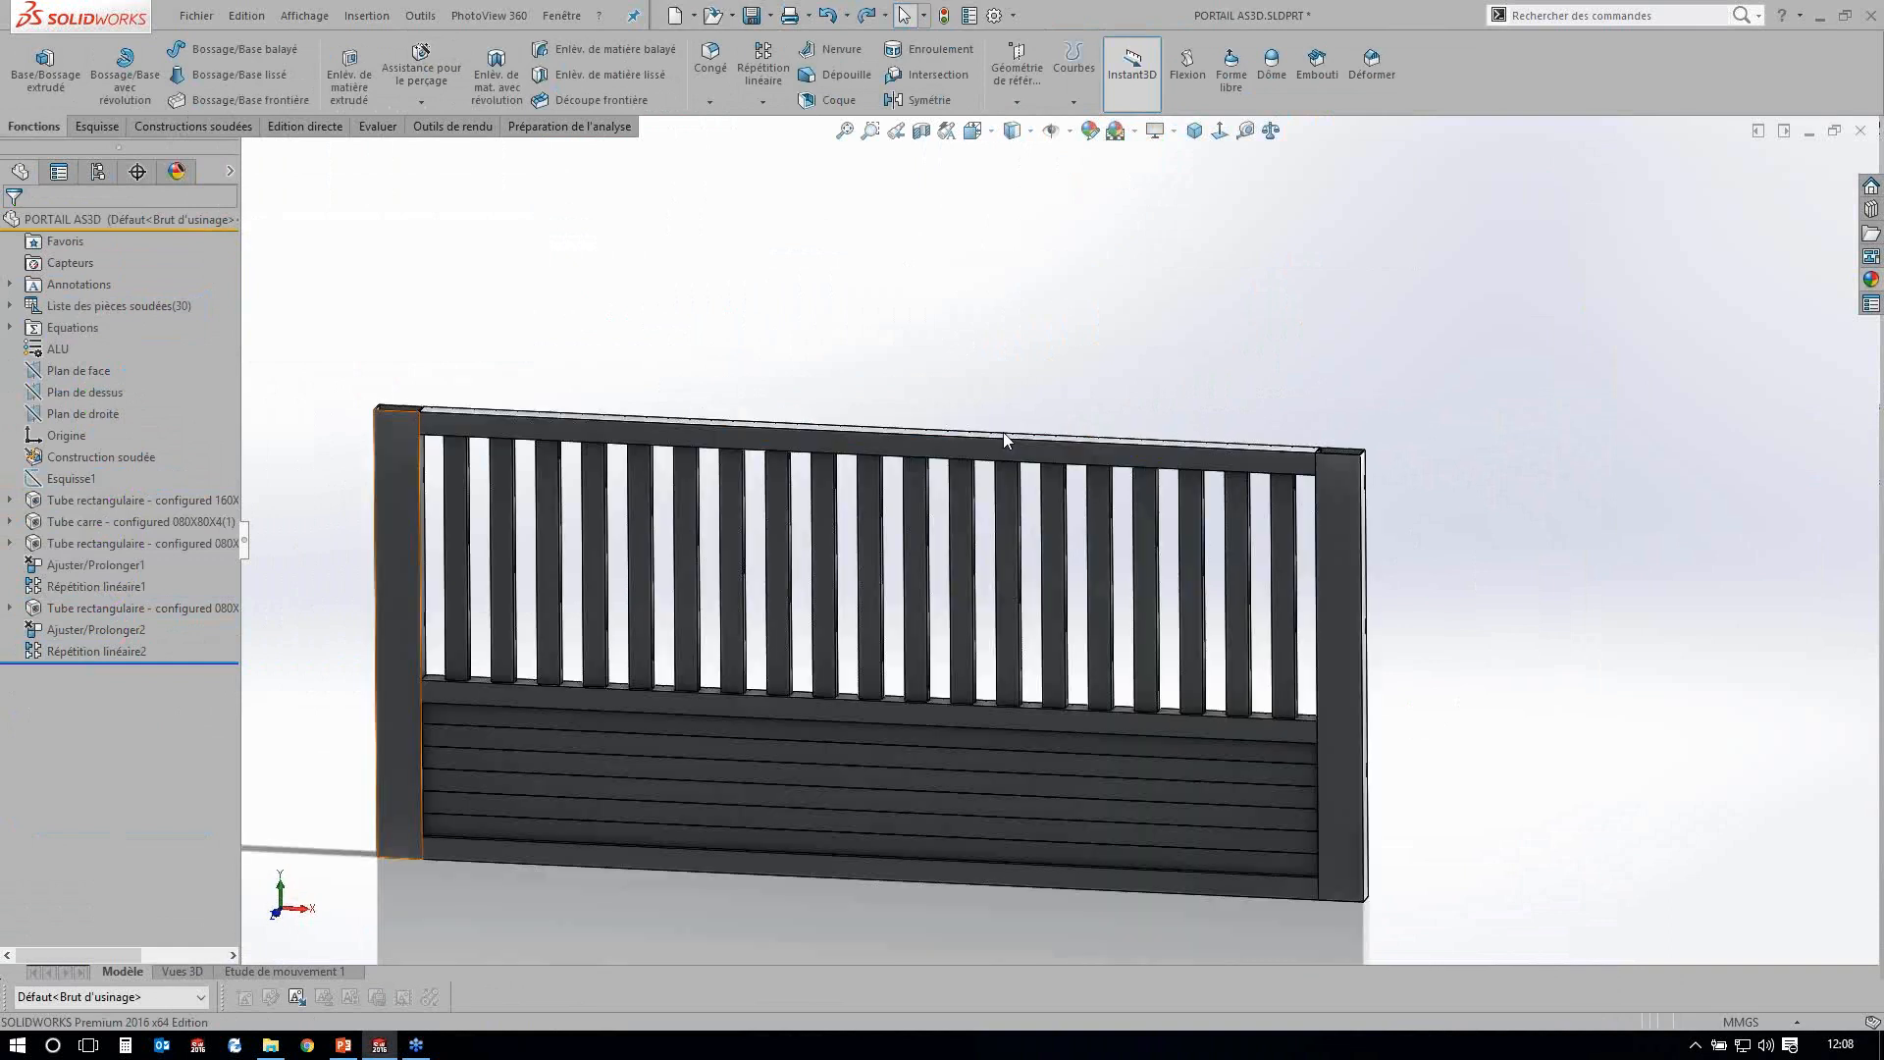
scroll(1004, 434, up, 3)
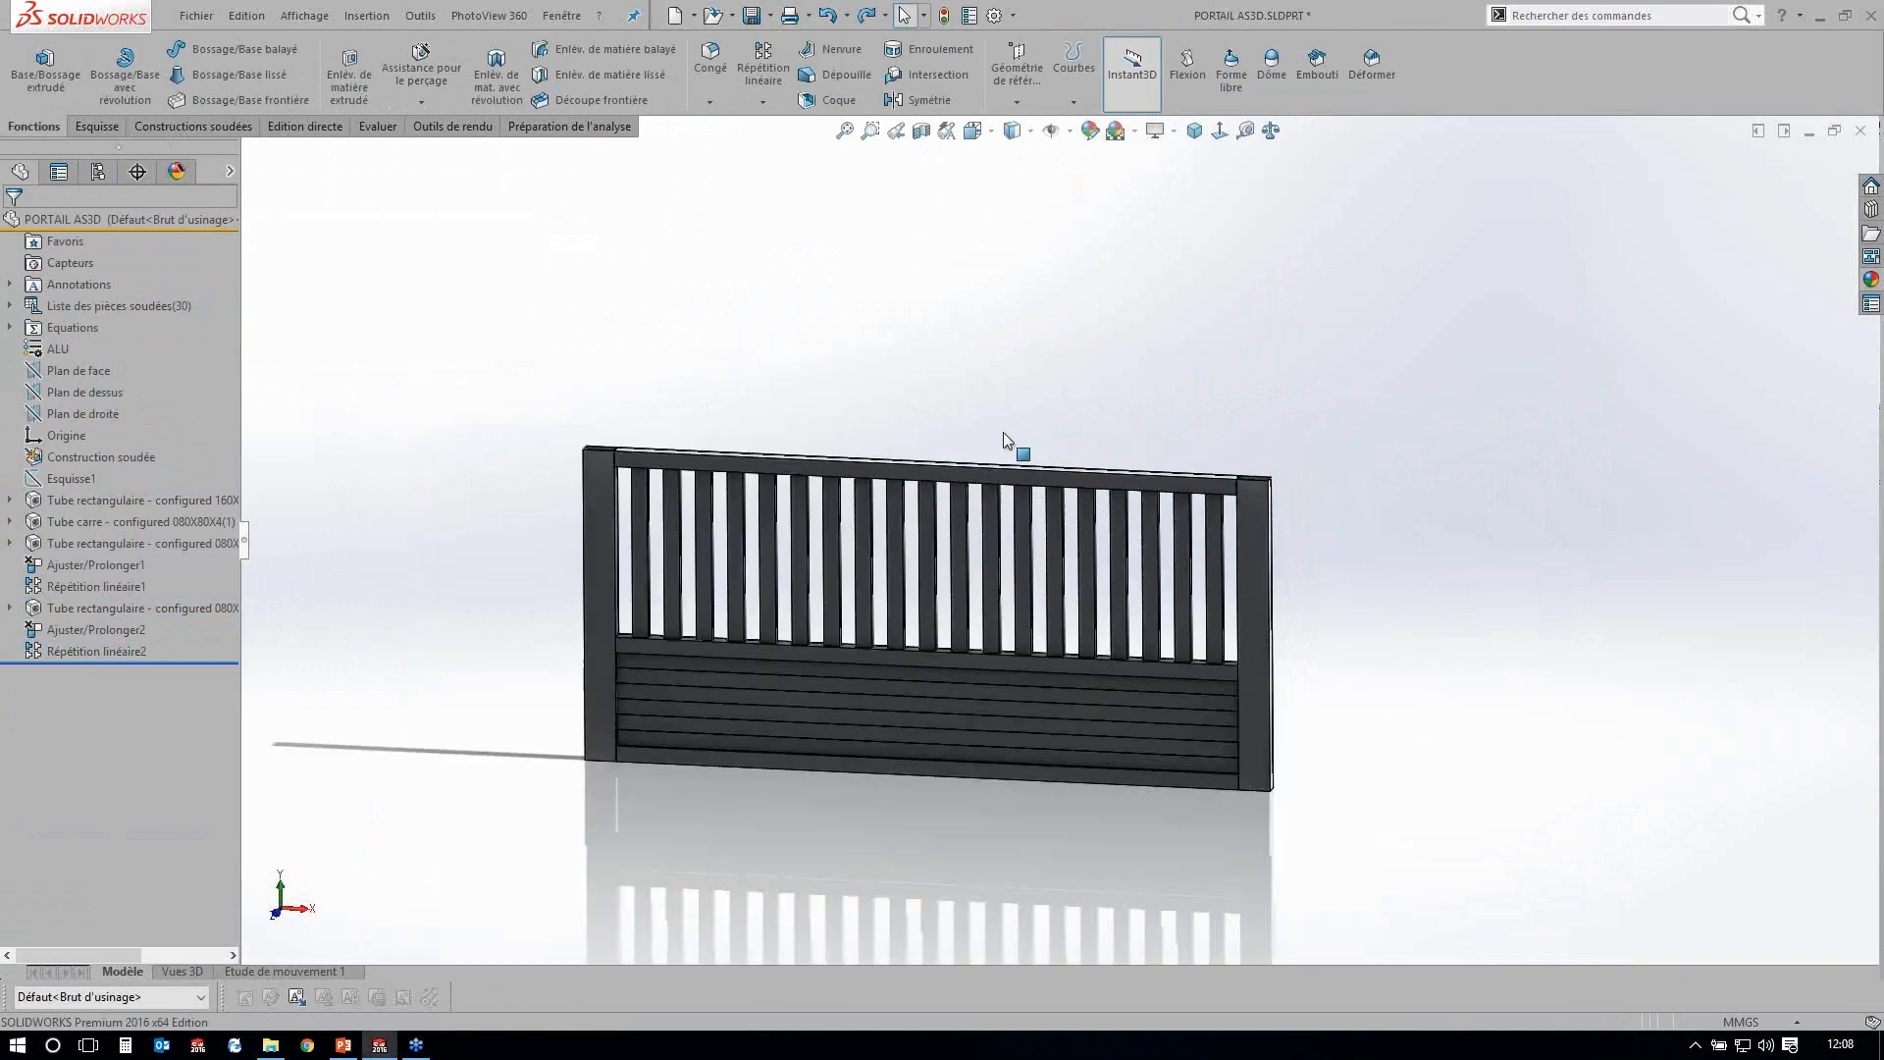
scroll(1003, 432, down, 2)
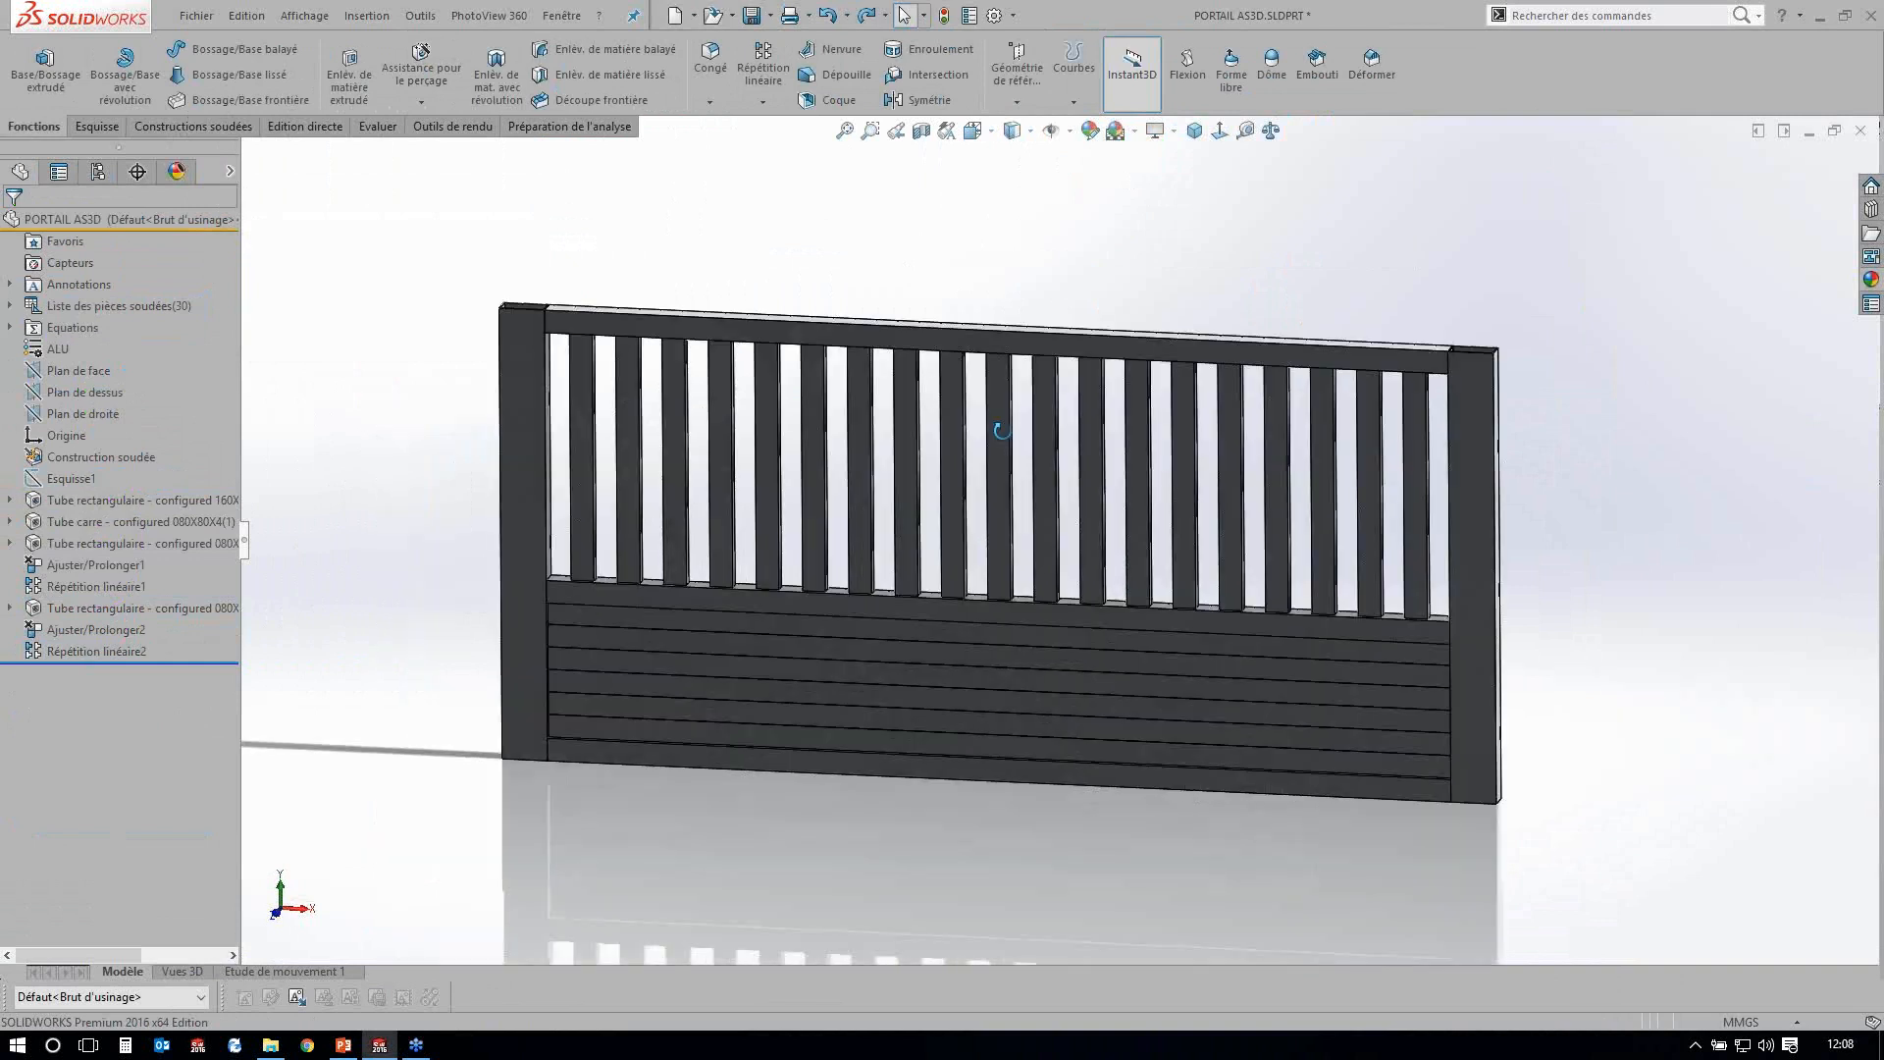
middle_drag(1002, 430, 1004, 434)
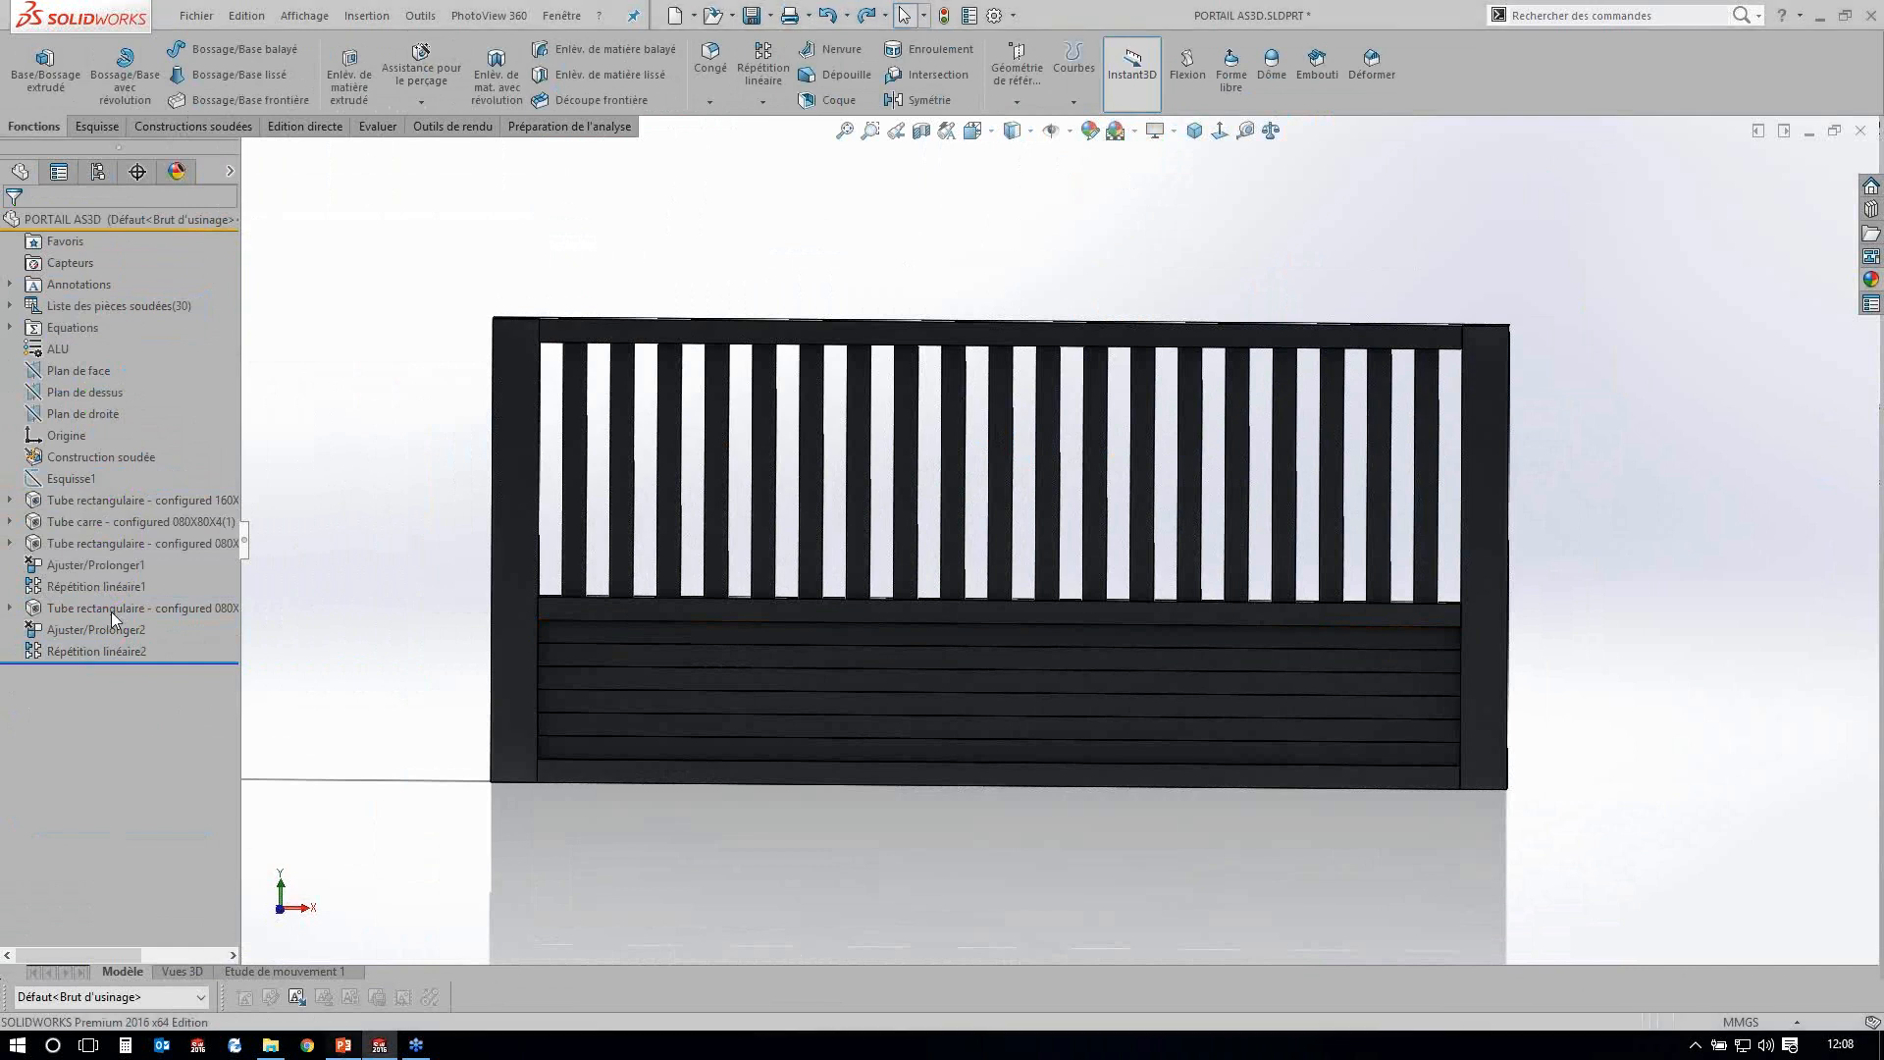
Switch to PowerPoint, review the case study slide with the customer's gate dimensions, and return to SOLIDWORKS.
key(alt+Tab)
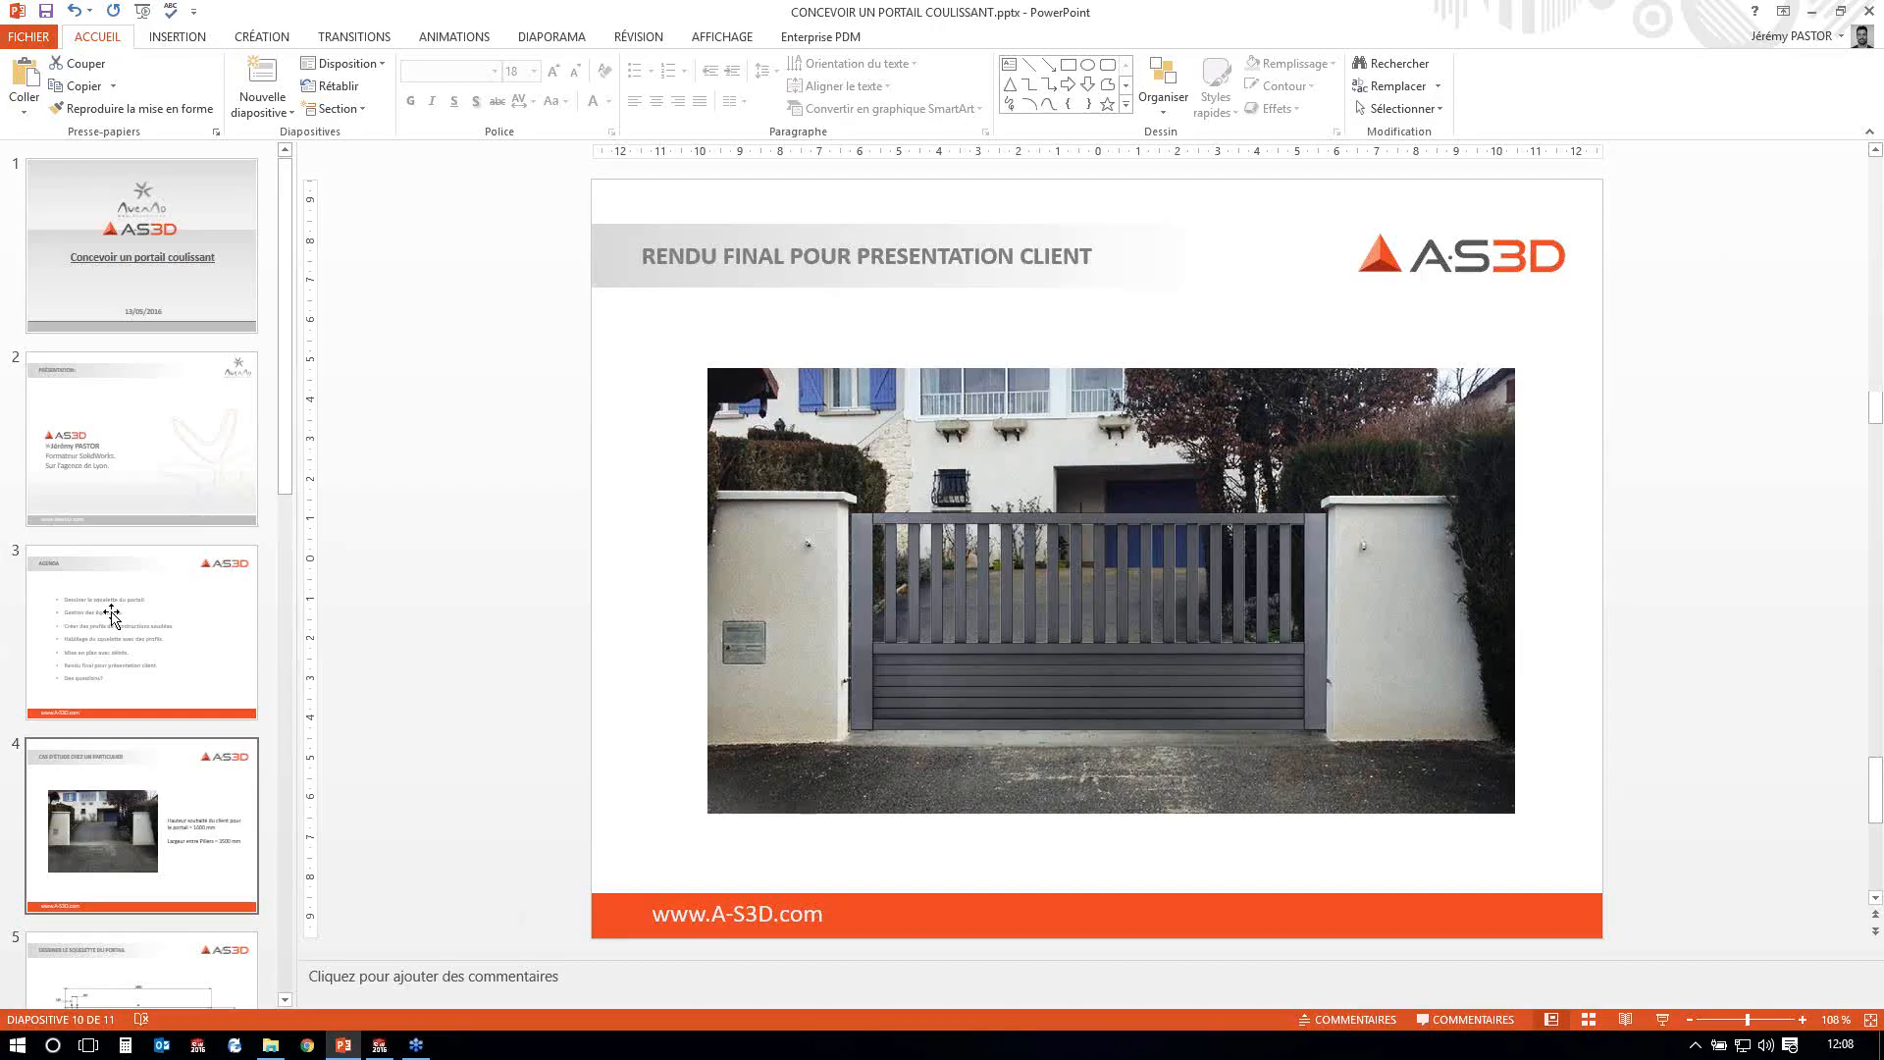
click(143, 824)
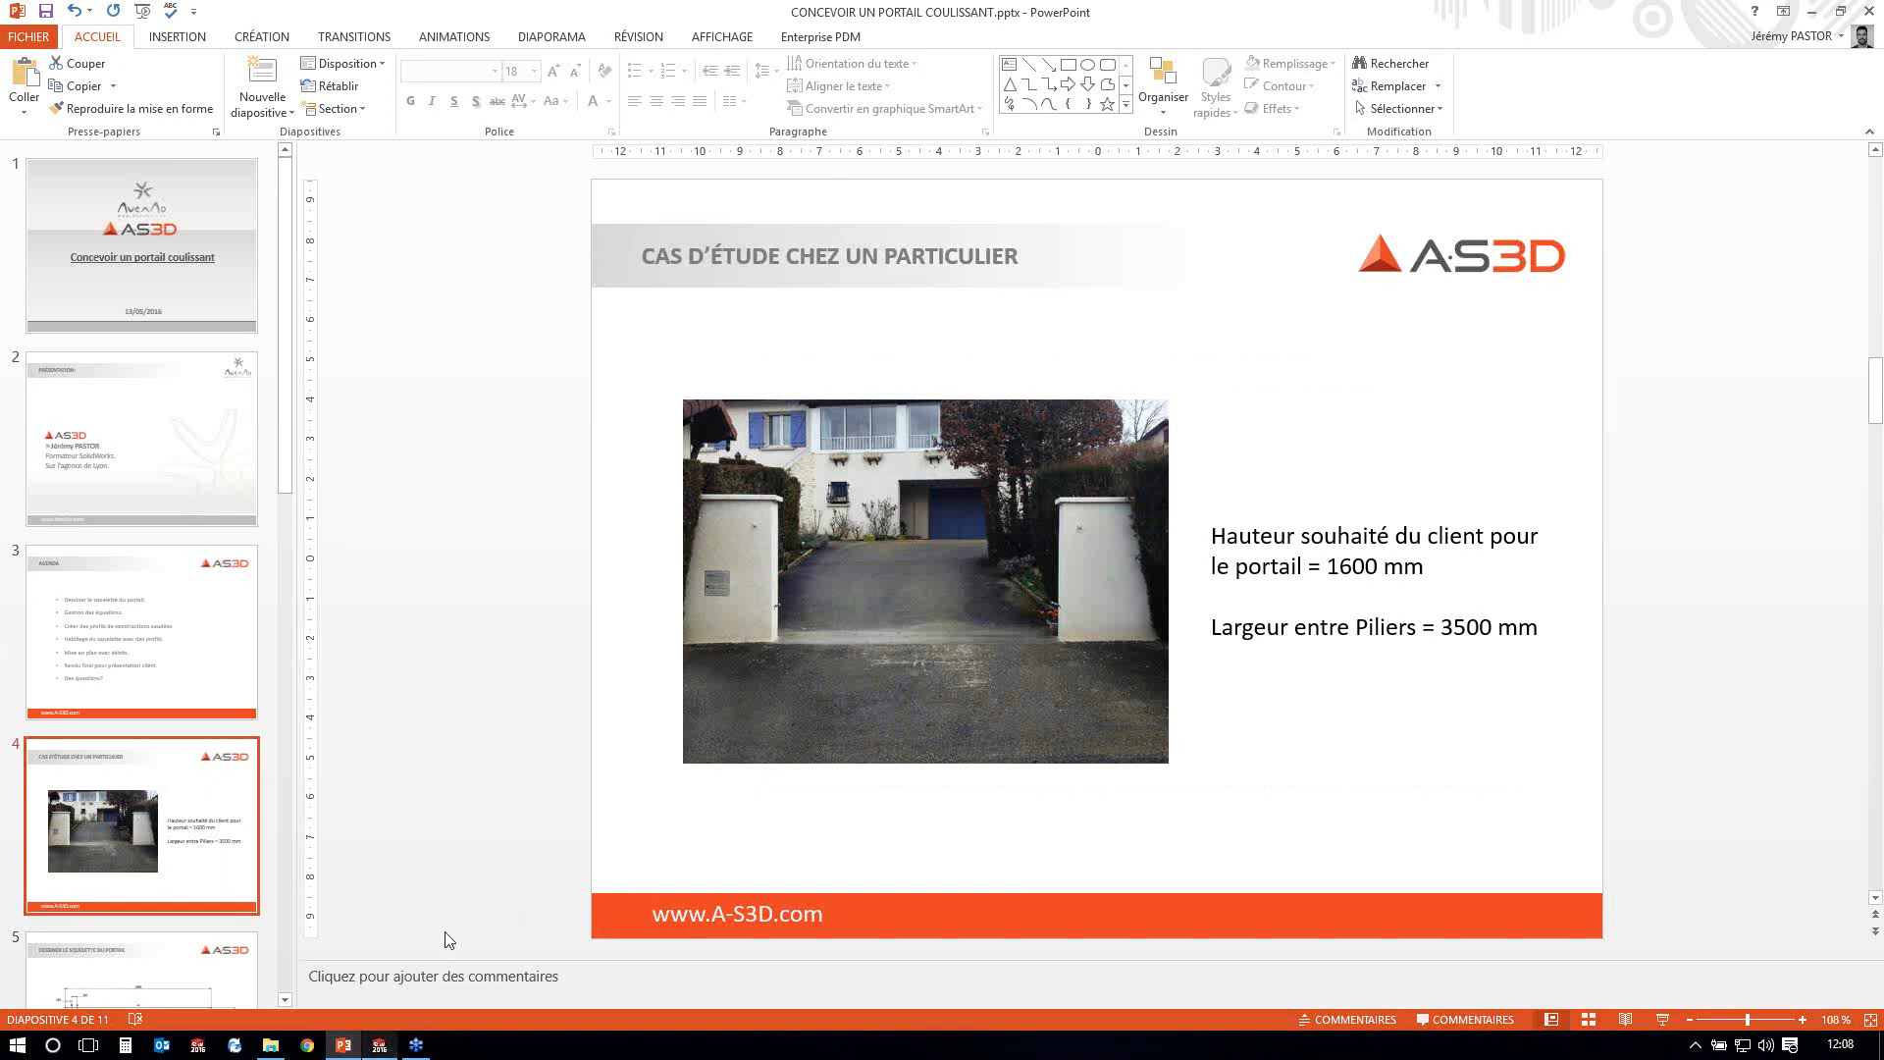
key(alt+Tab)
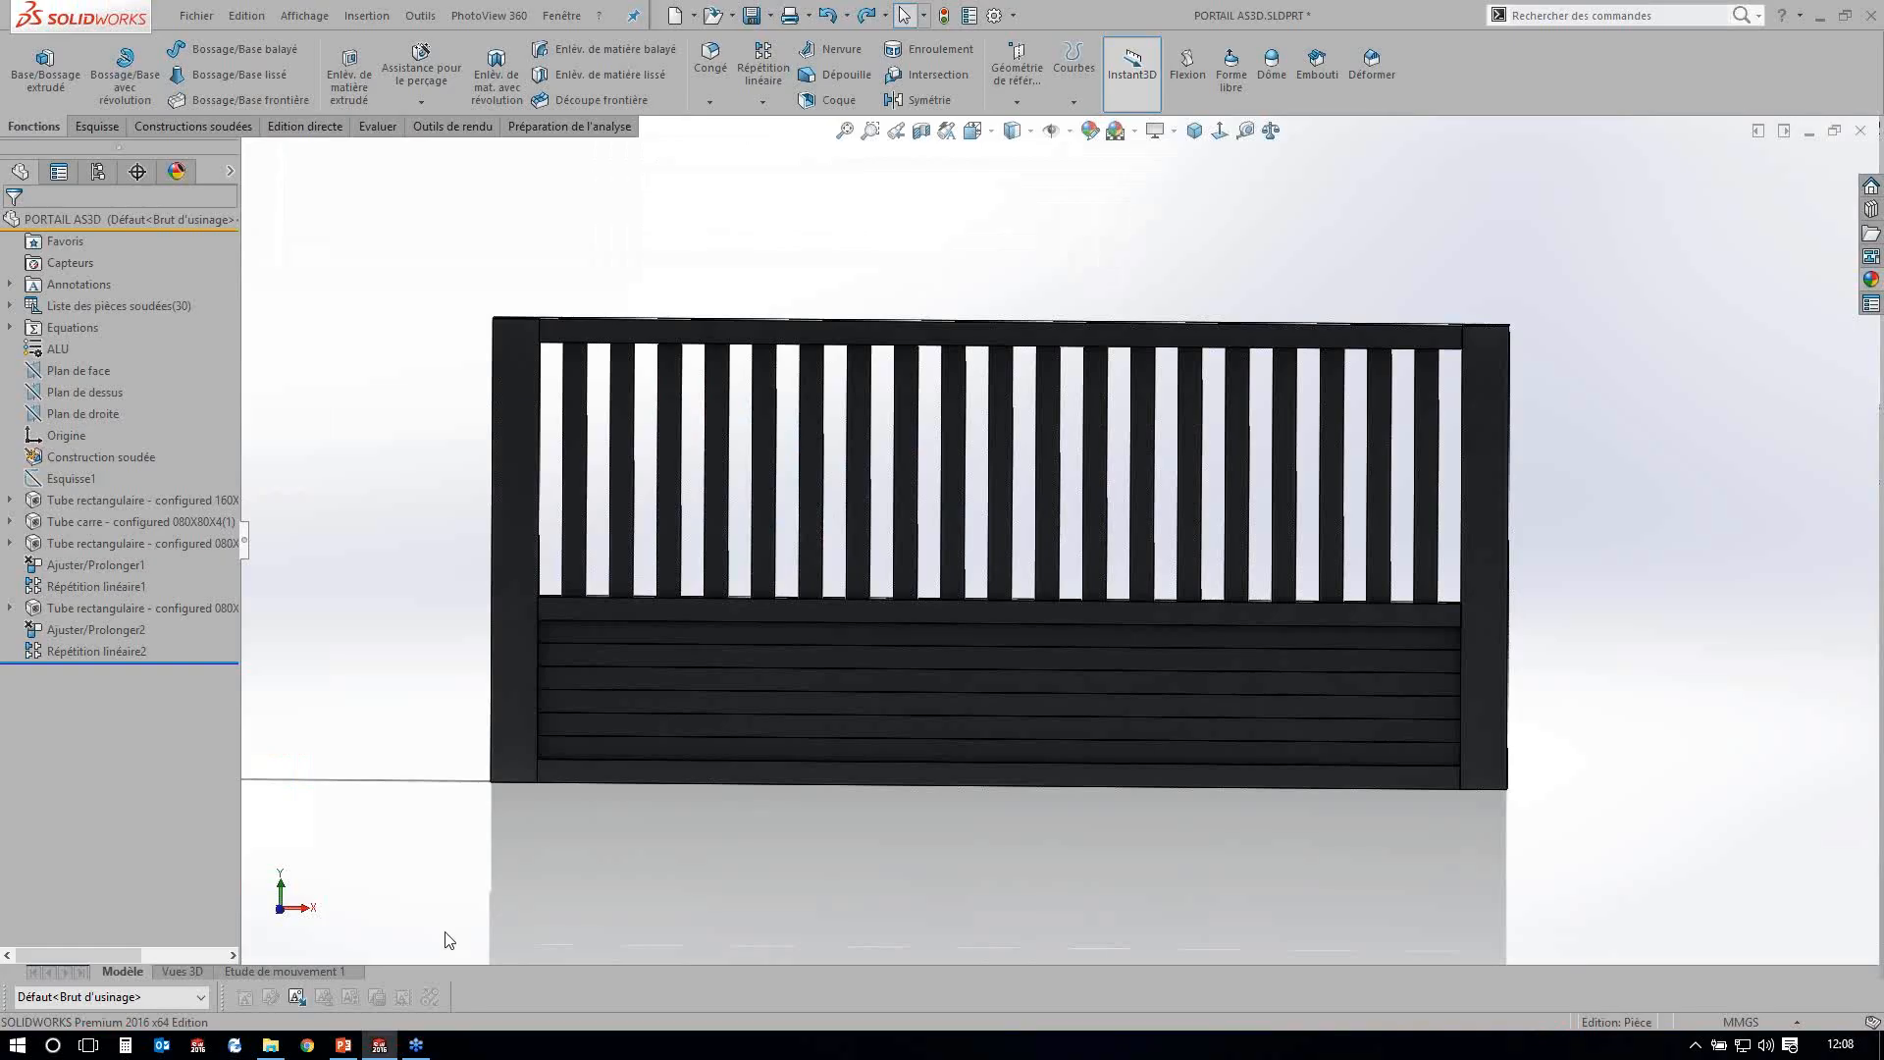
Look over the part's scene, lights and cameras settings and return to the feature tree.
click(176, 173)
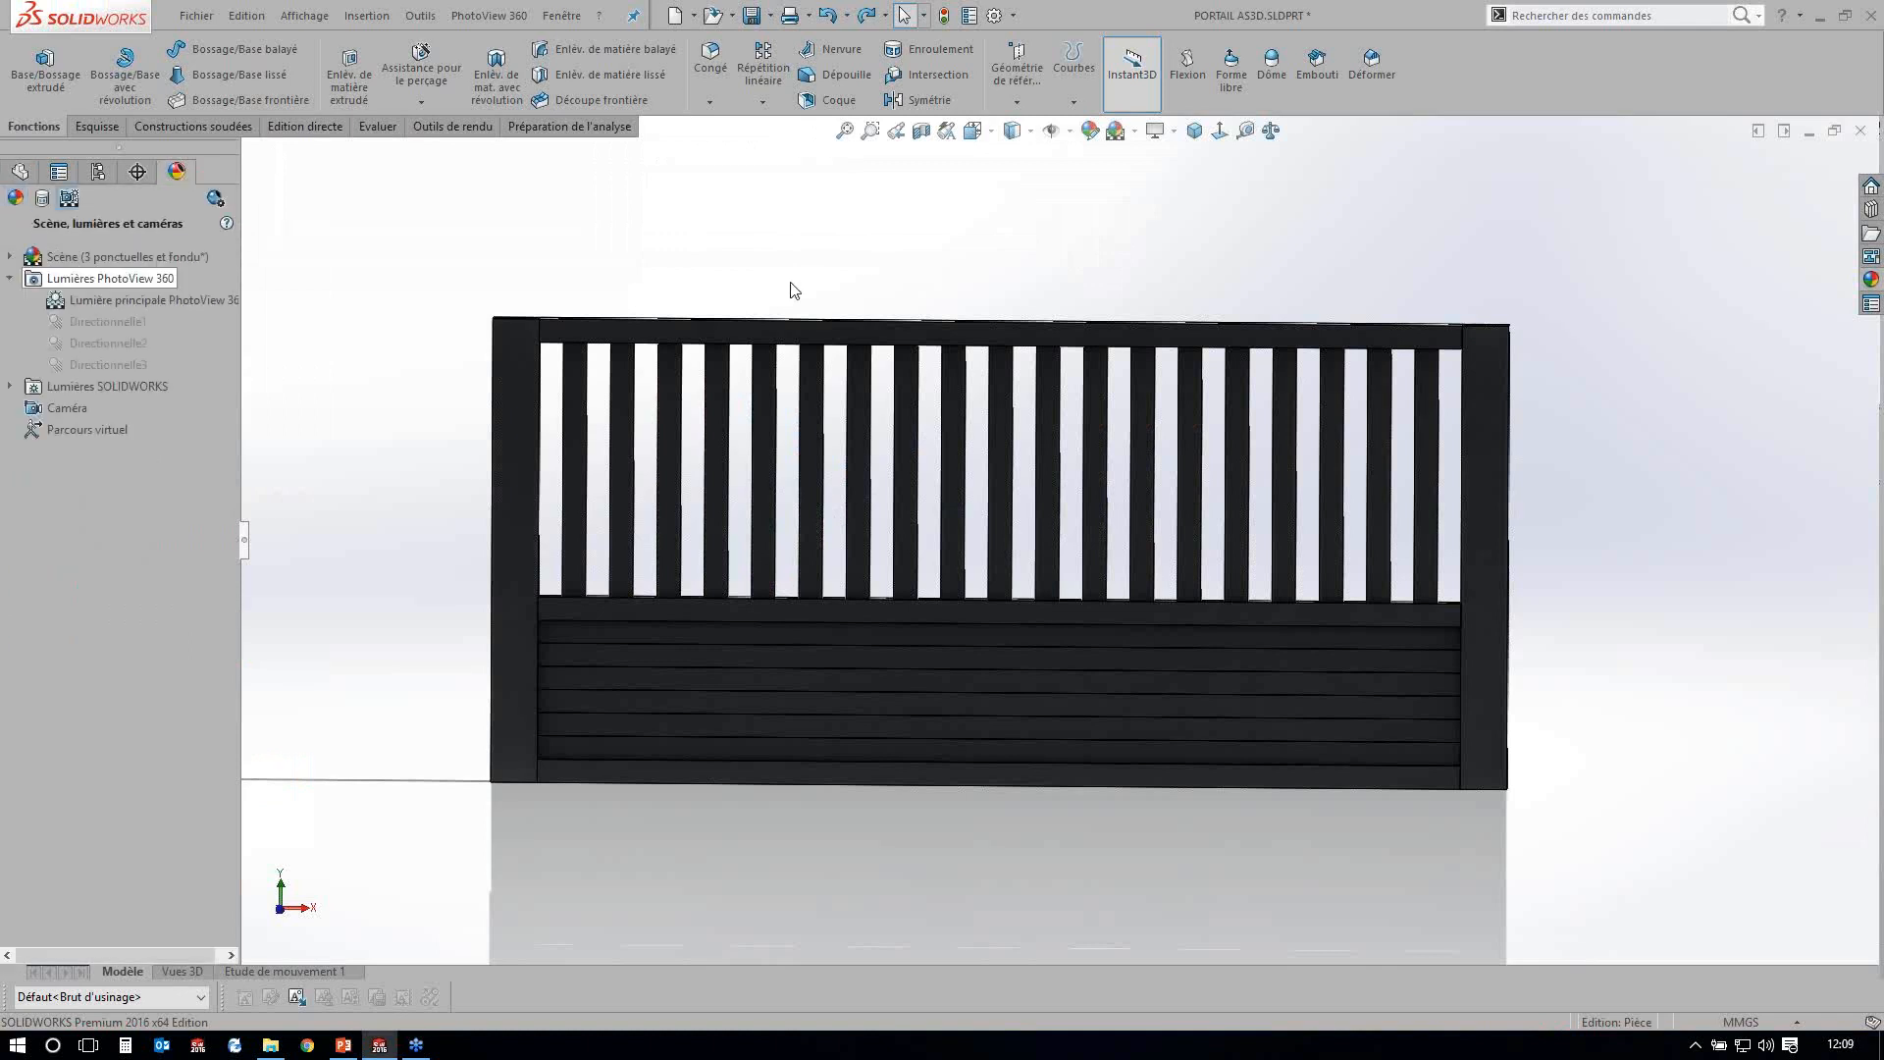
click(790, 283)
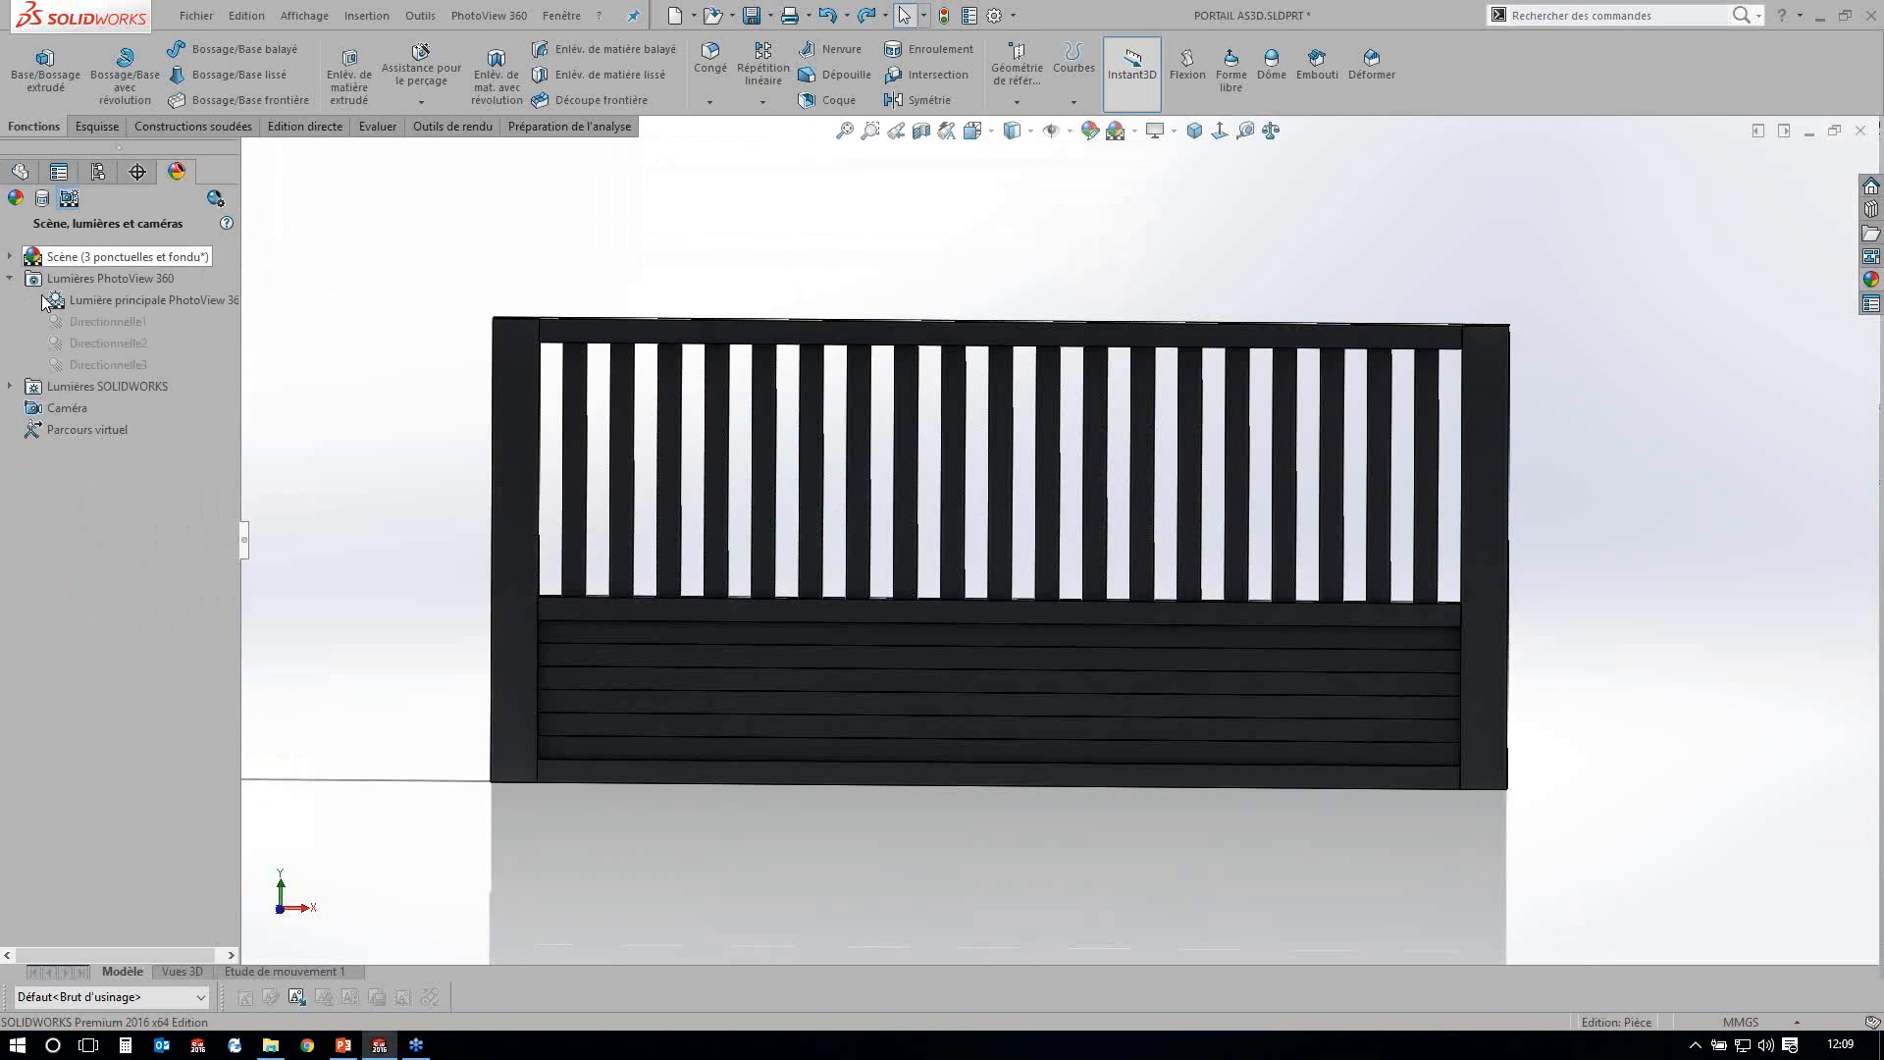
click(21, 172)
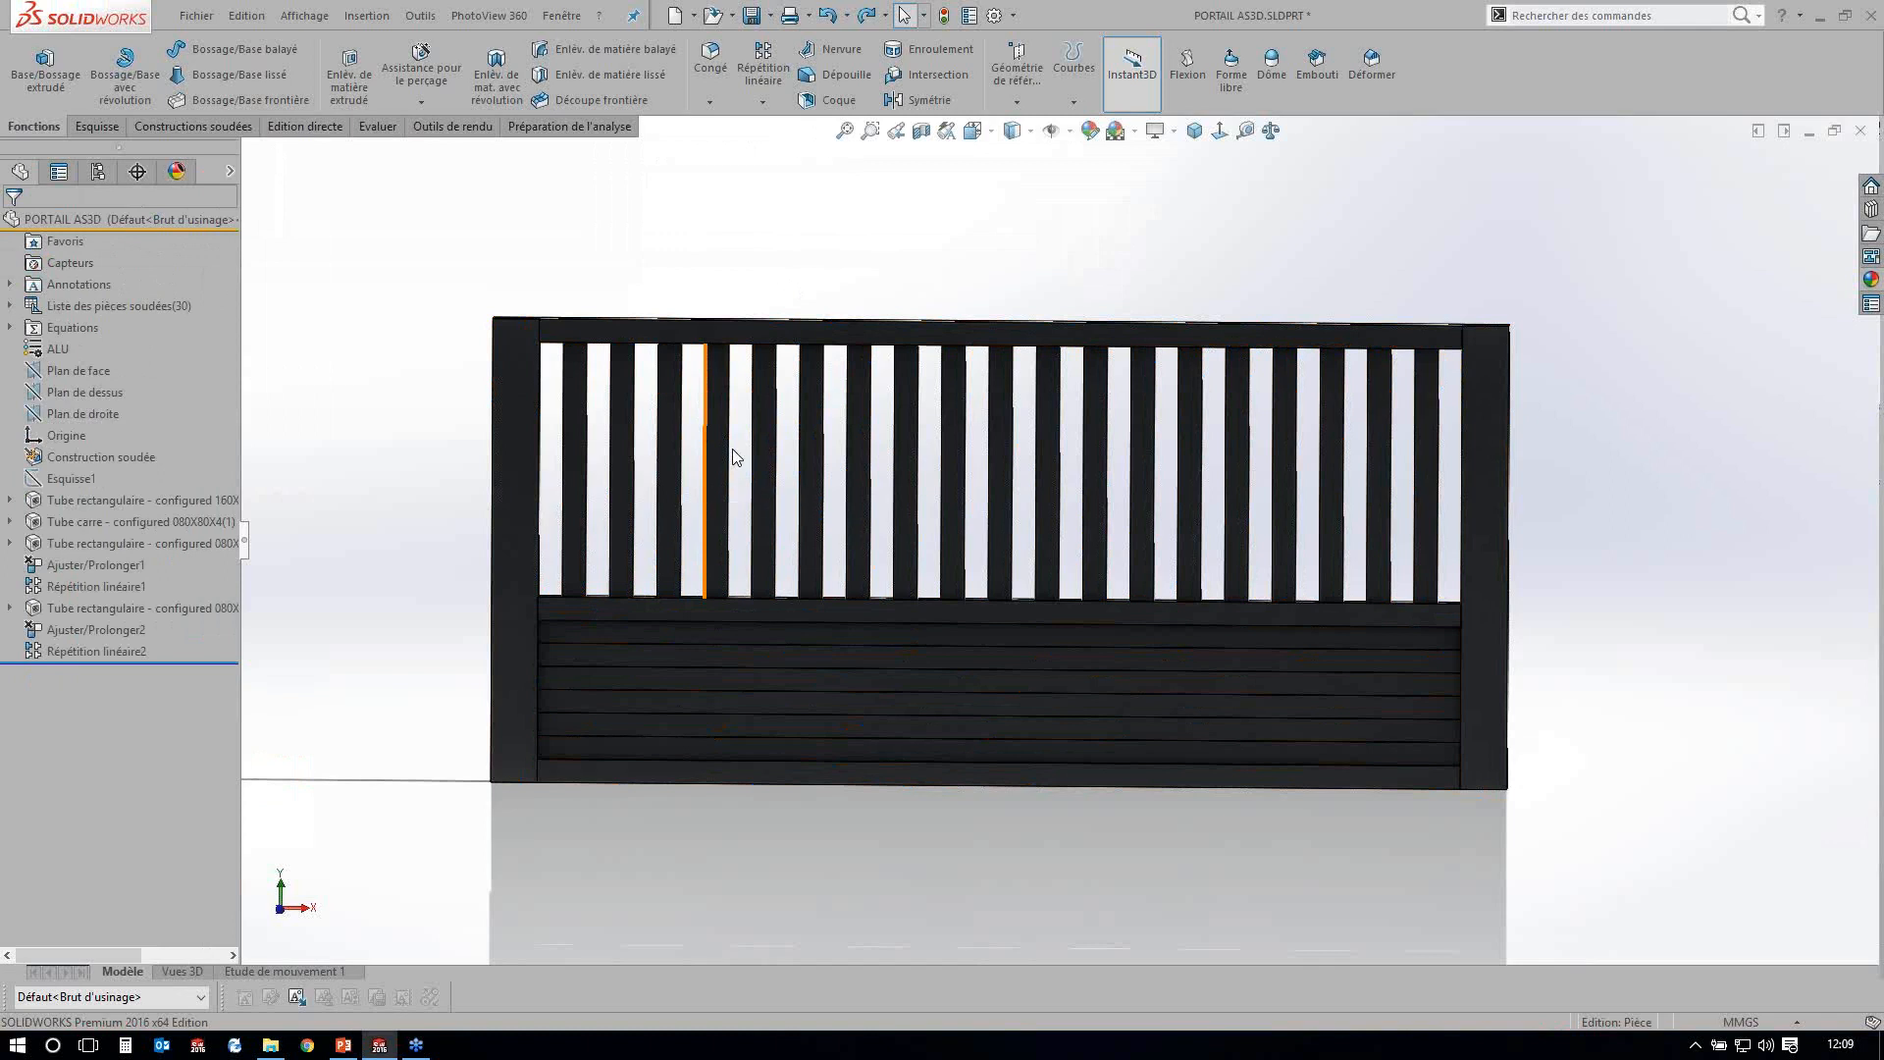
Start a sketch on Plan de face and insert the driveway photo ainterservices-paysagiste-cloture-muret-portail-03.jpg as a sketch picture.
click(104, 359)
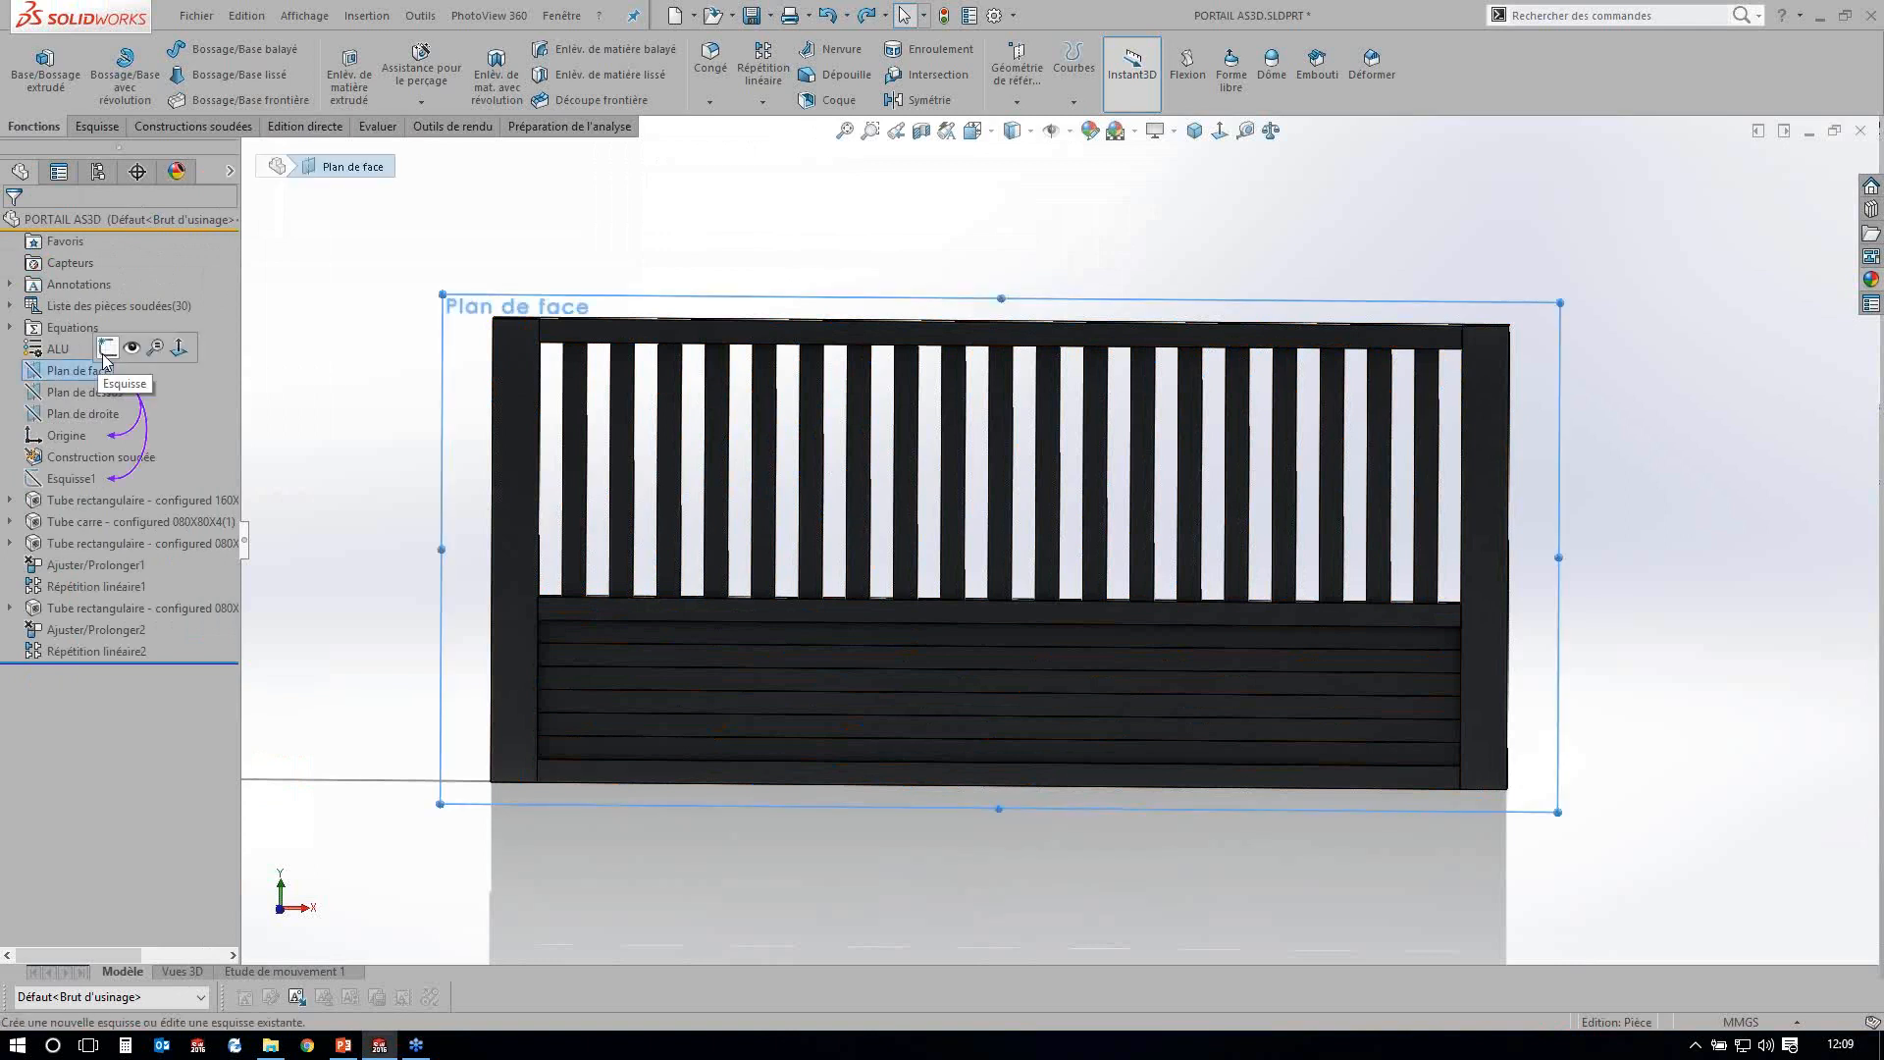
click(107, 347)
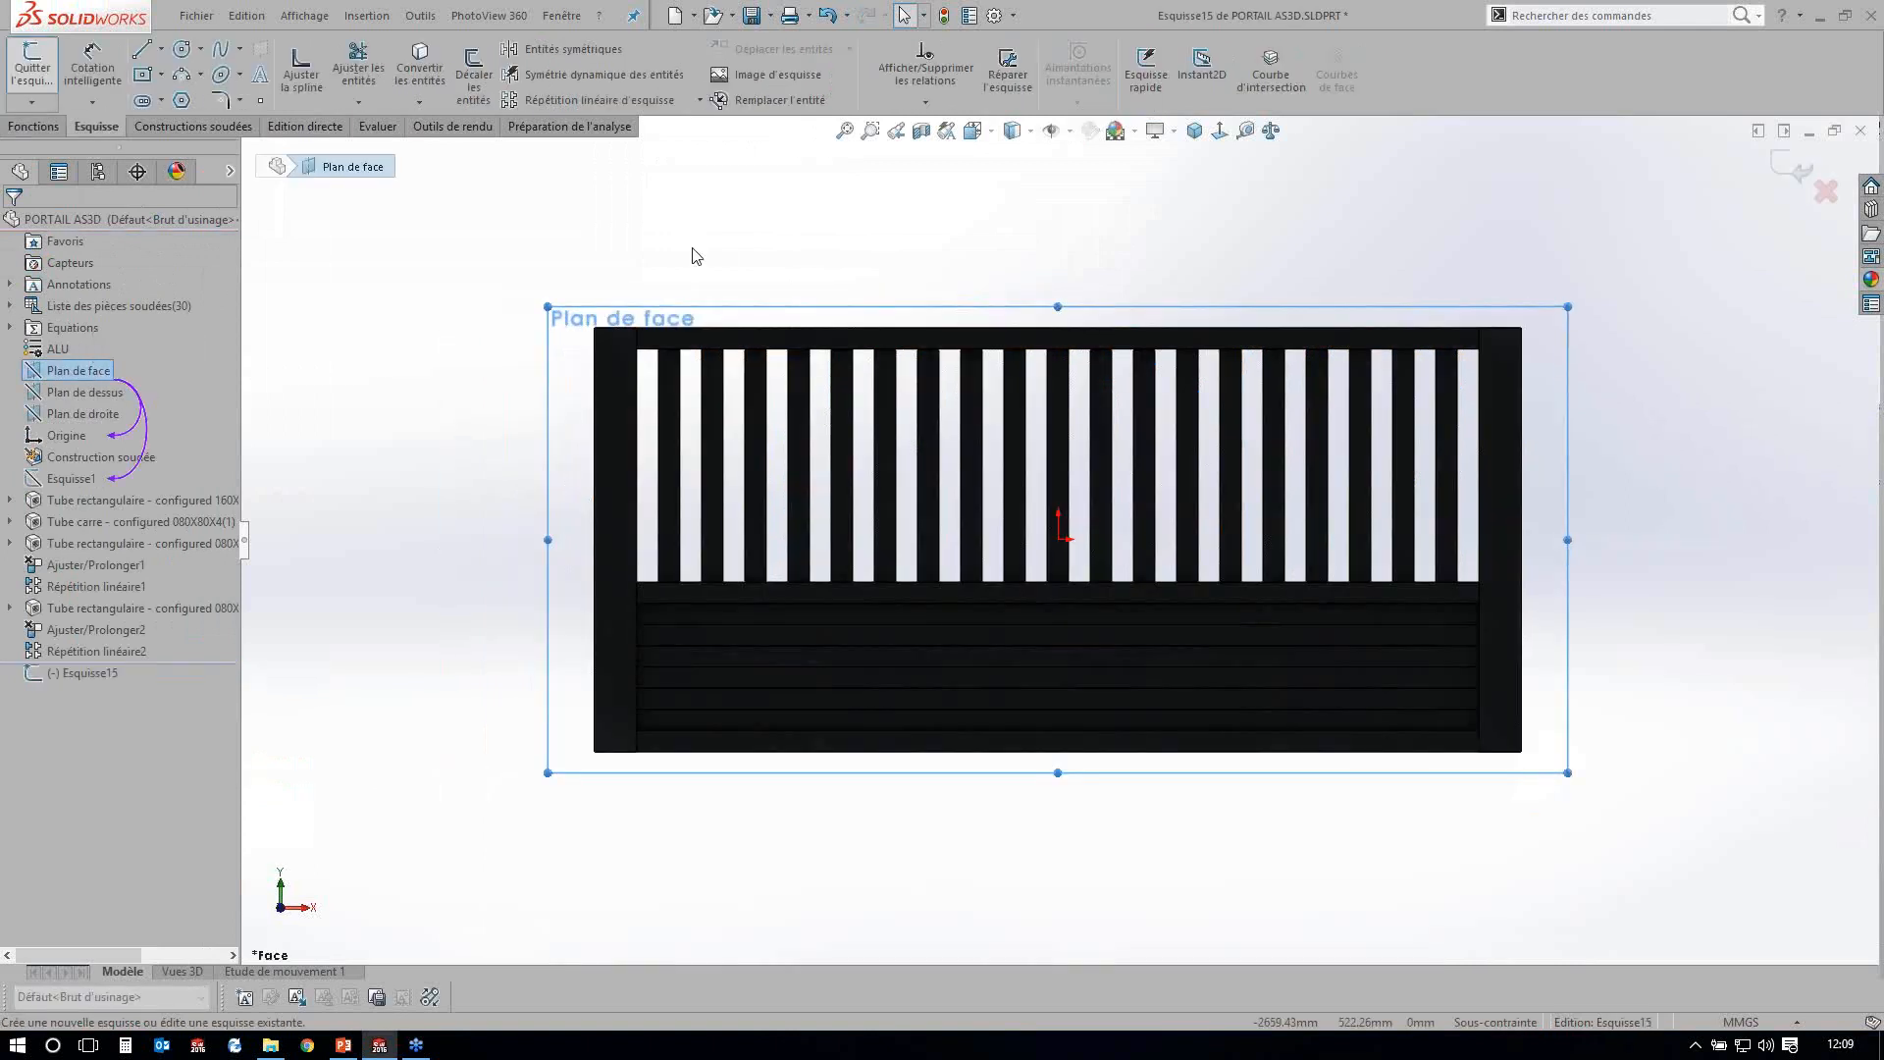
click(803, 75)
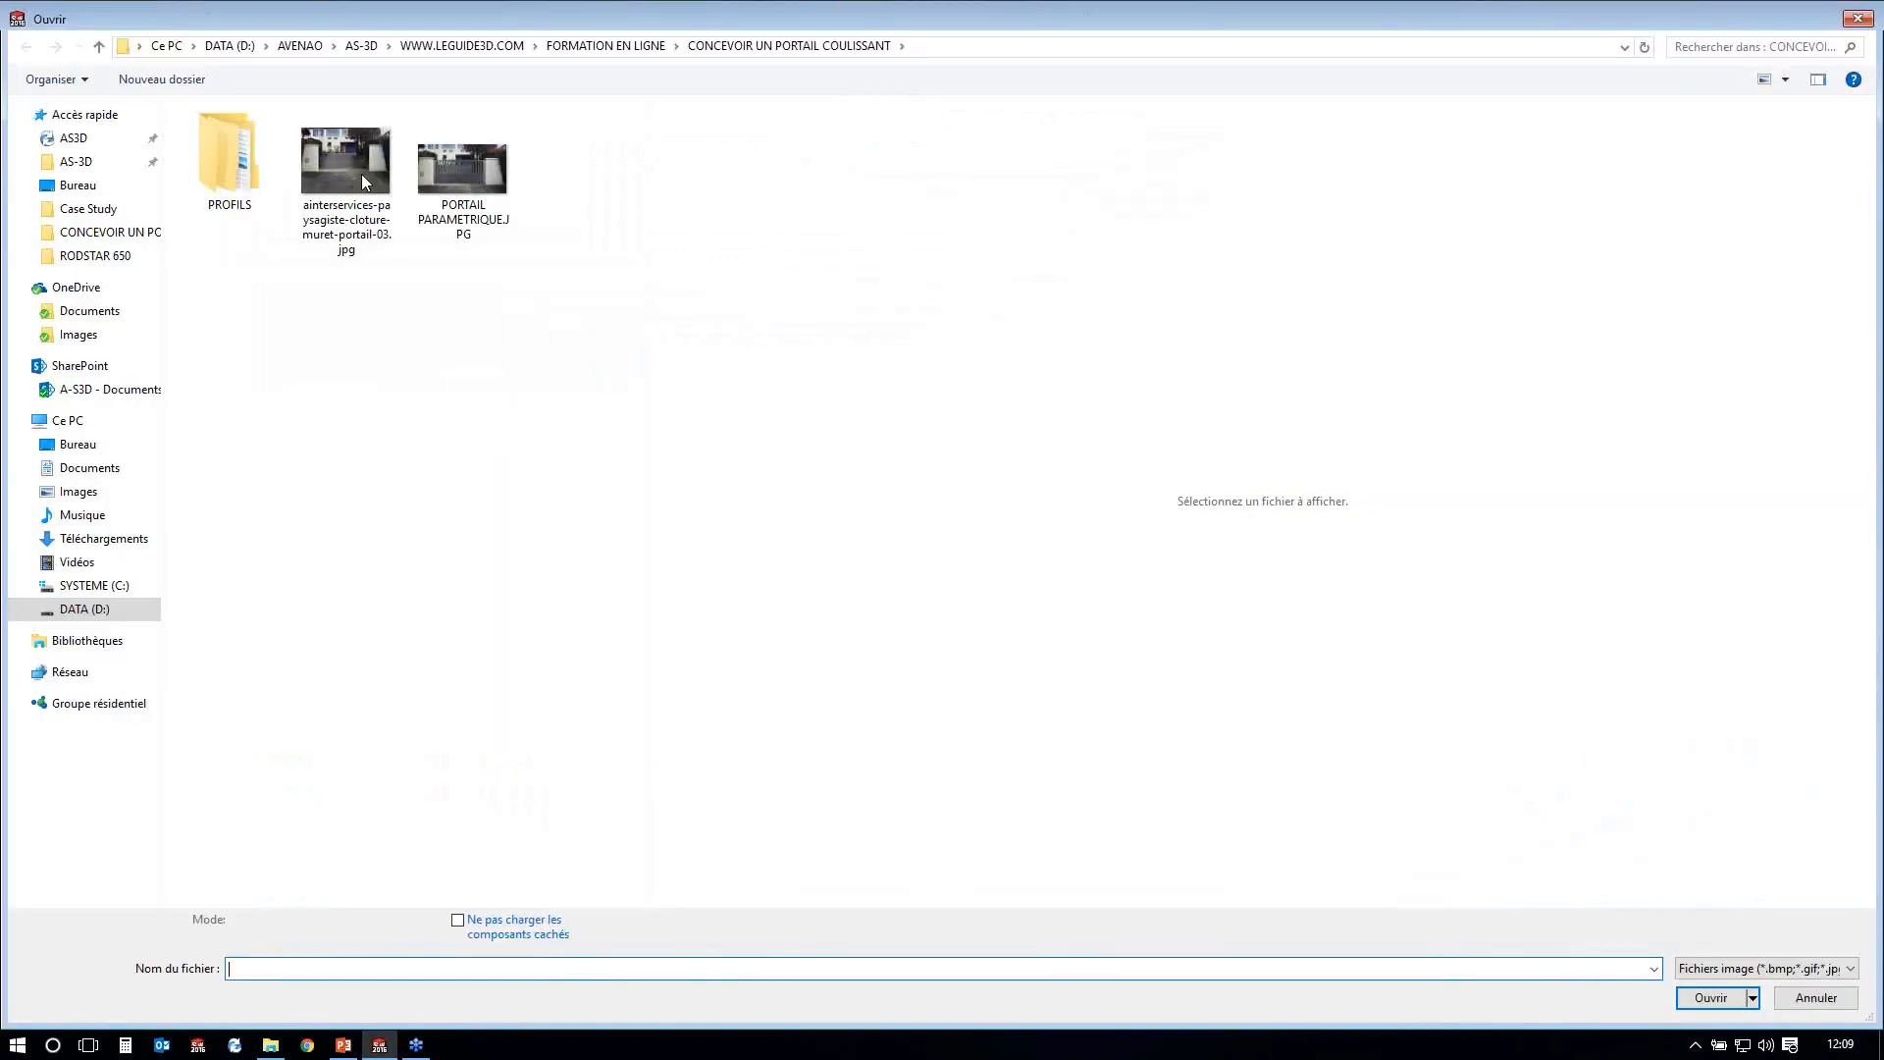
click(361, 174)
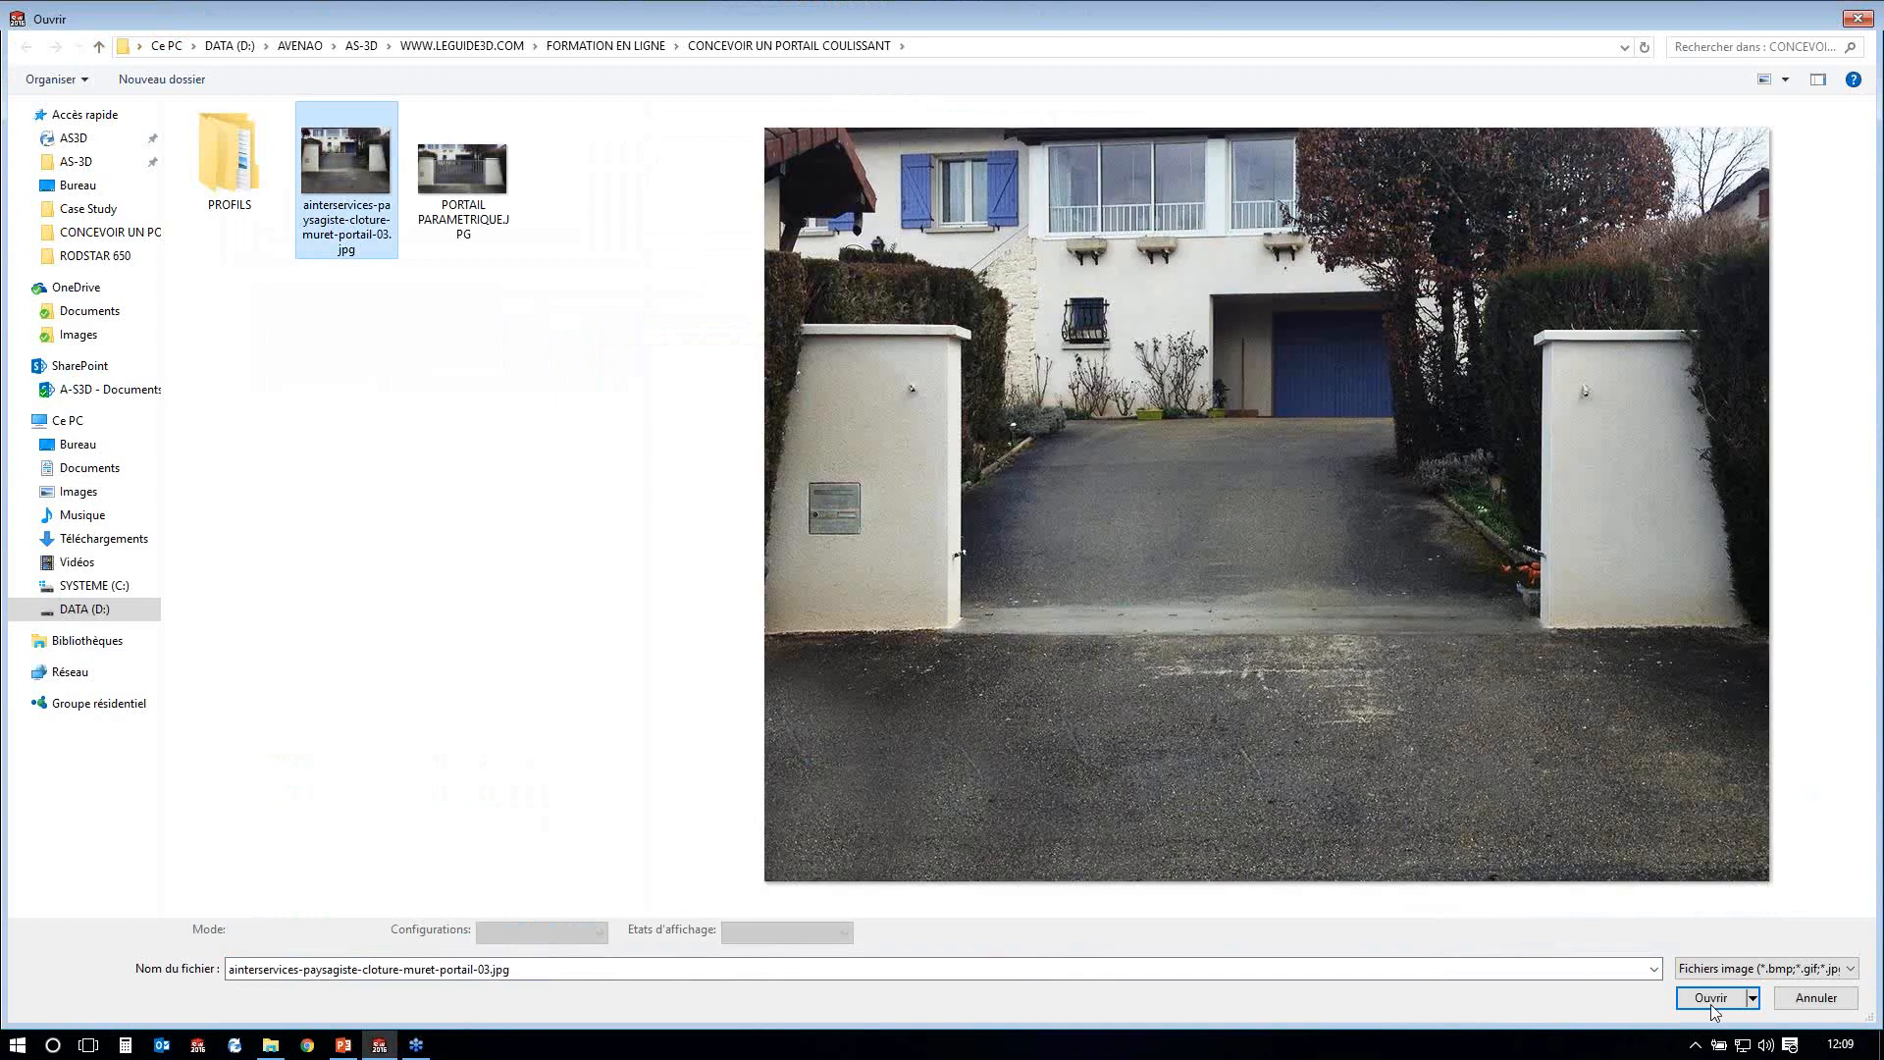
click(1710, 999)
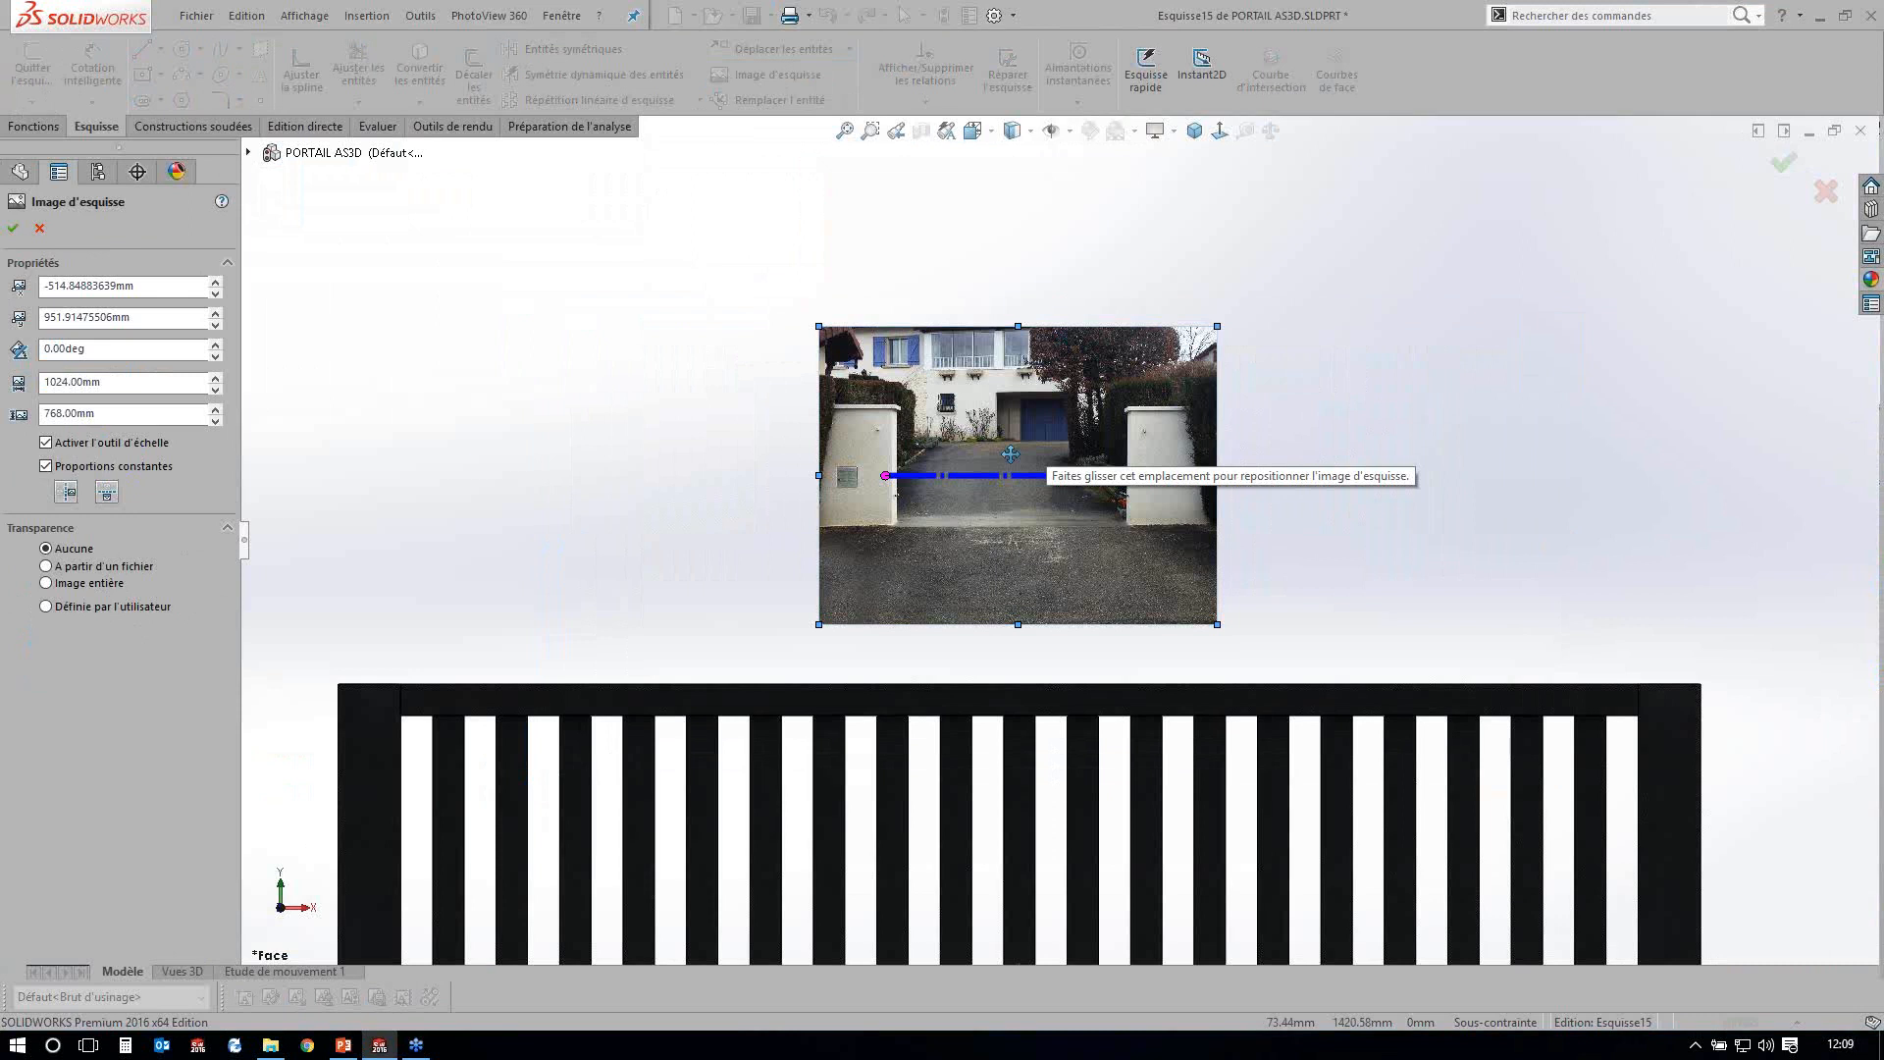
Scale the sketch picture by fitting its scale line between the inner edges of the two pillars and setting it to 3500 mm.
scroll(1010, 454, down, 3)
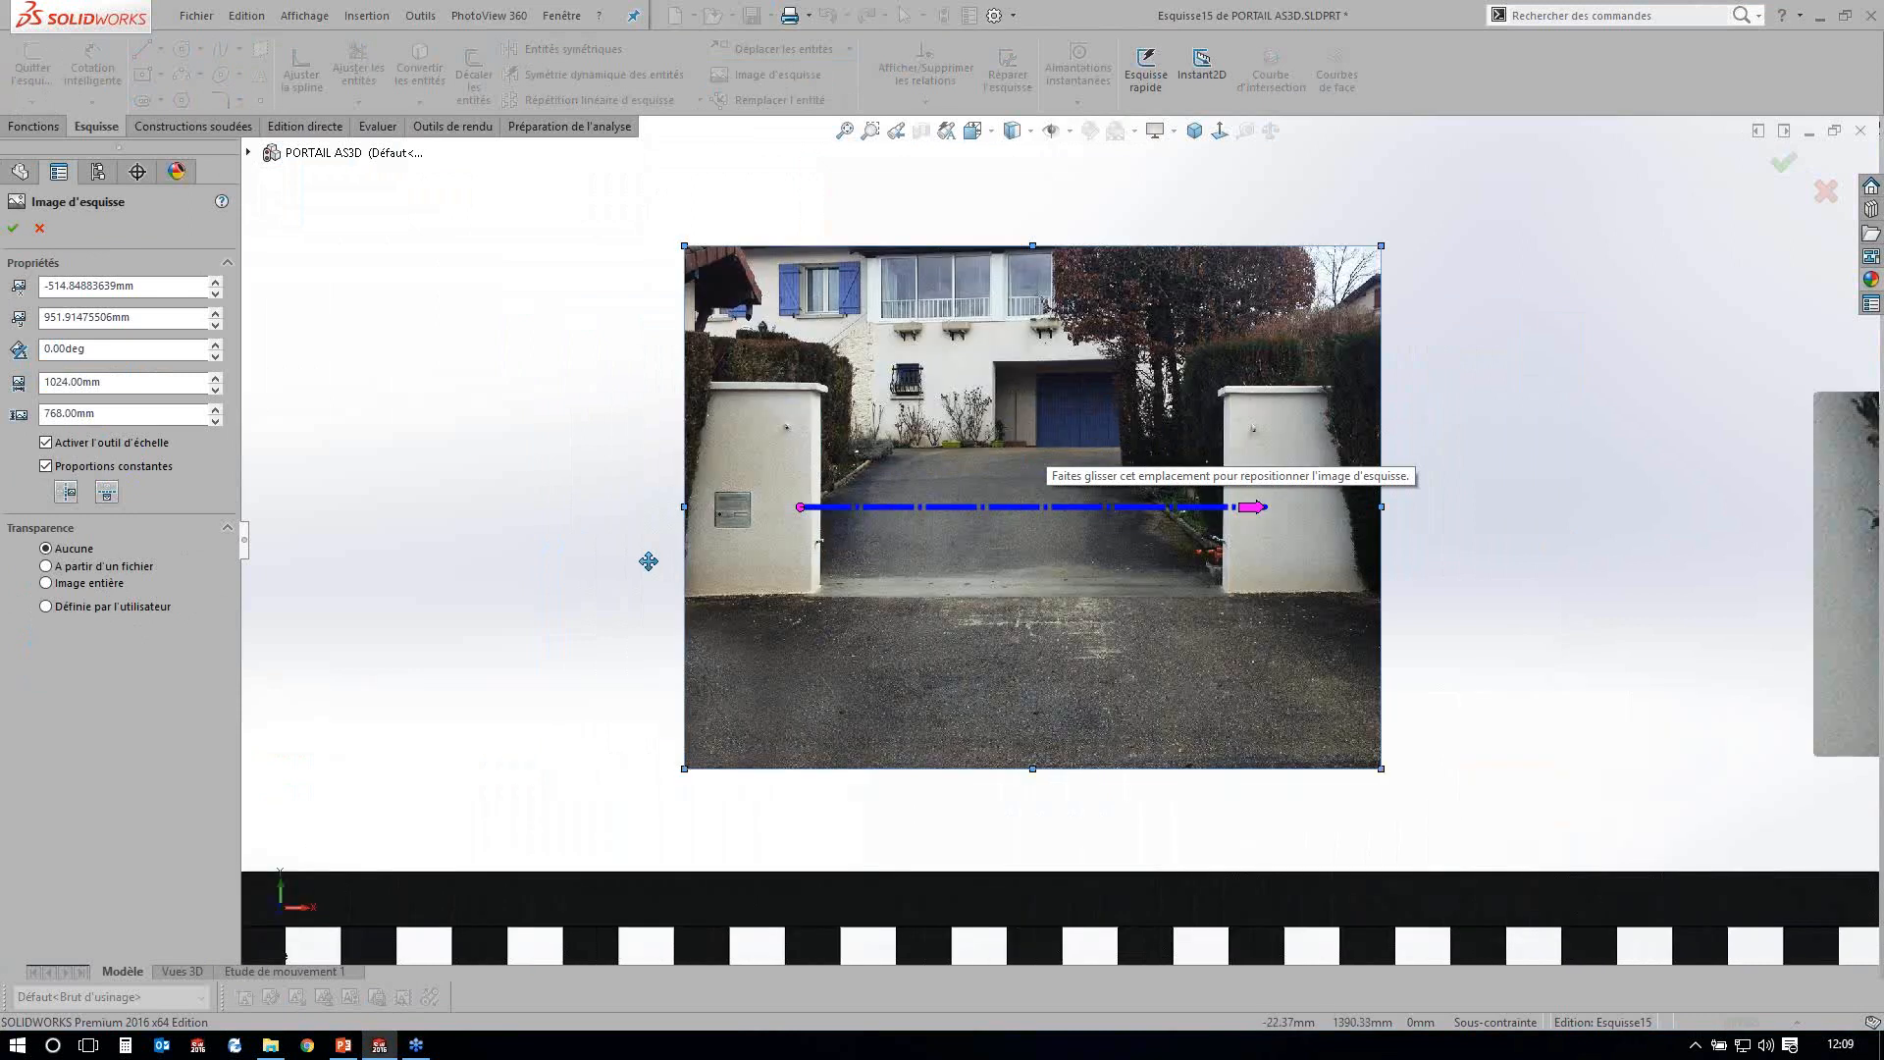
scroll(985, 565, down, 4)
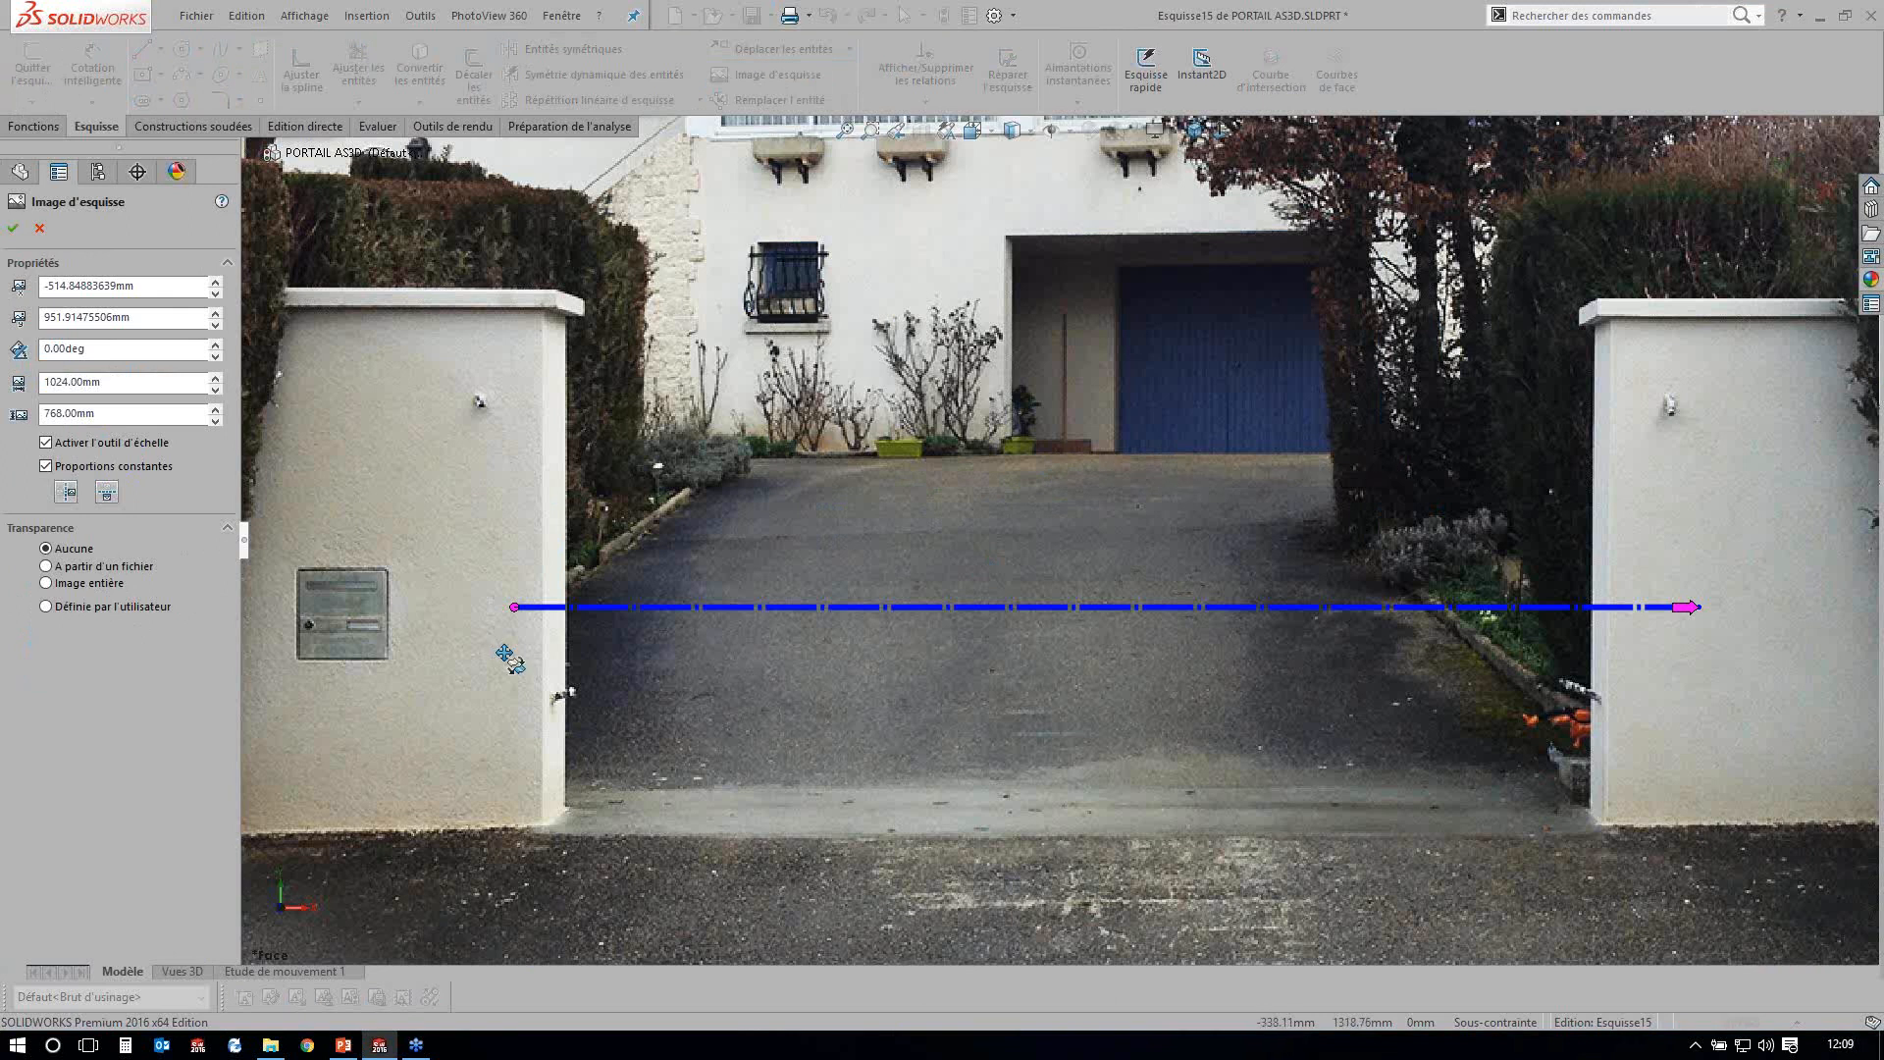
mouse_move(514, 606)
mouse_down()
mouse_move(574, 622)
mouse_move(498, 646)
mouse_up()
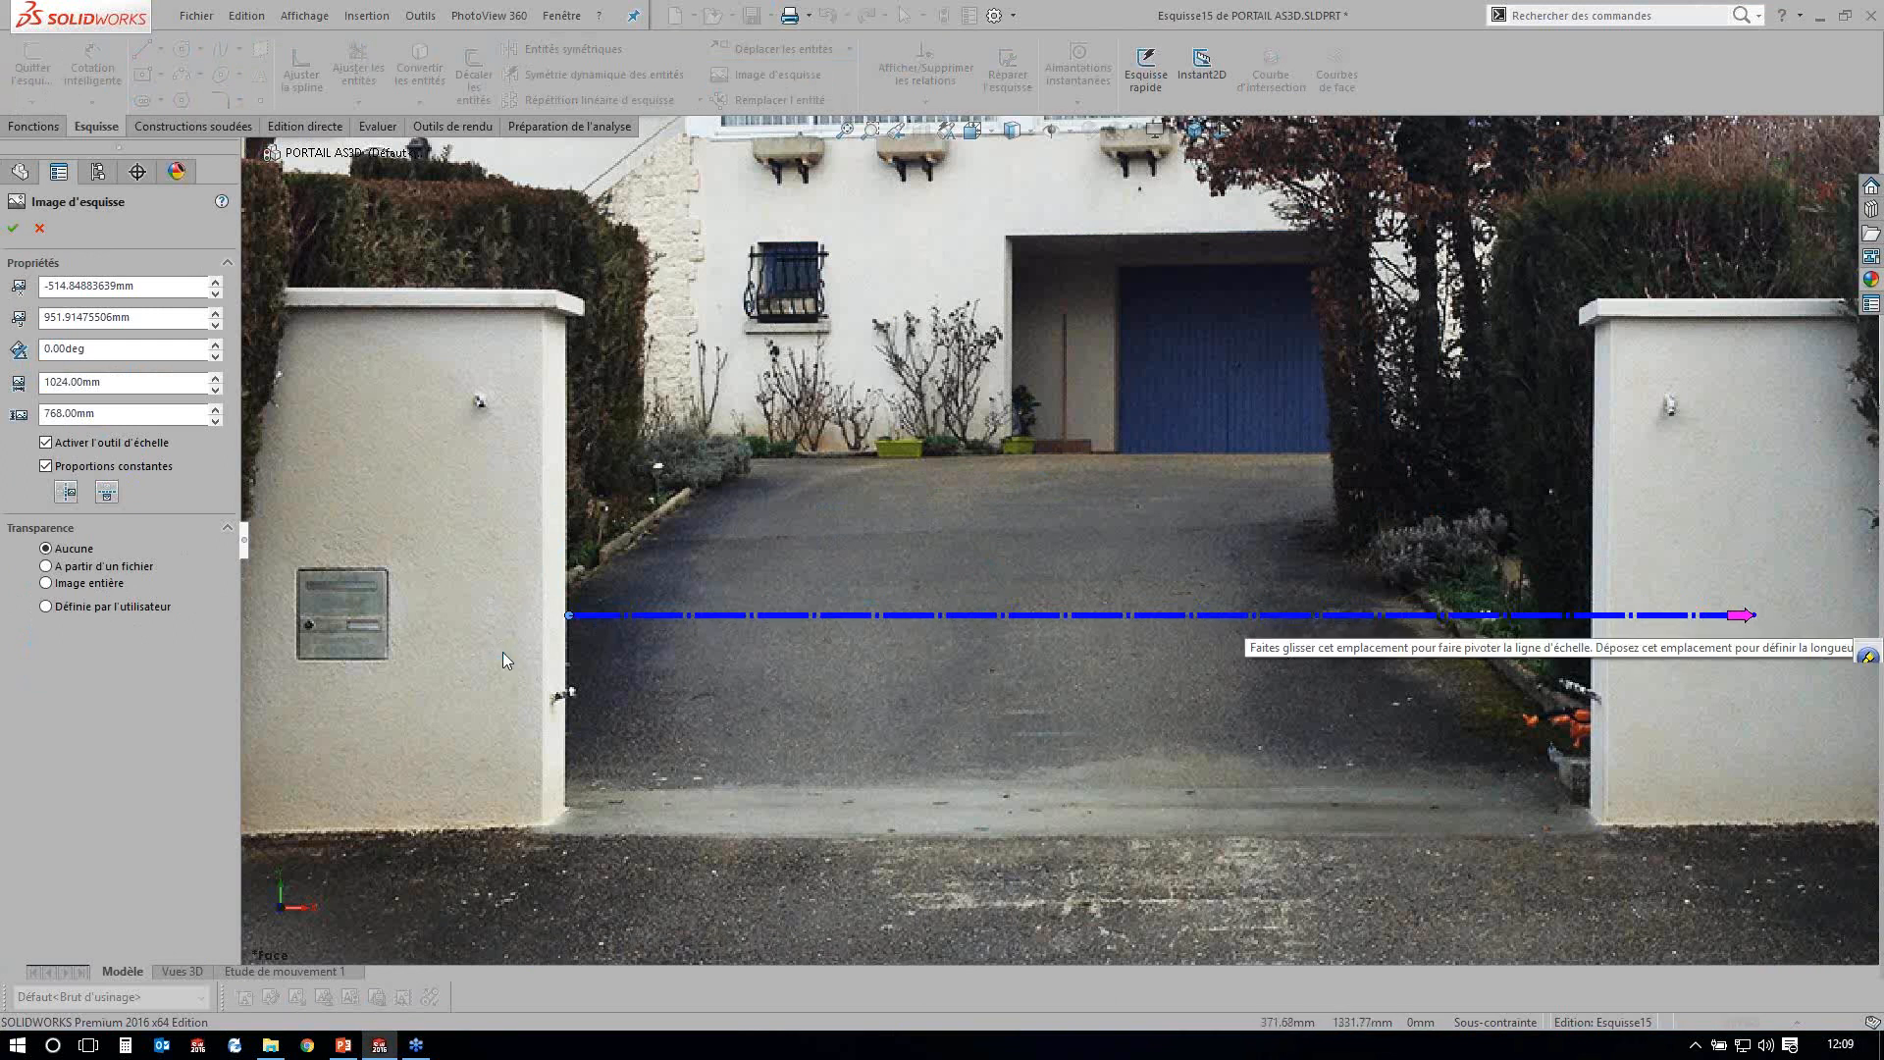
drag(1740, 615, 1582, 615)
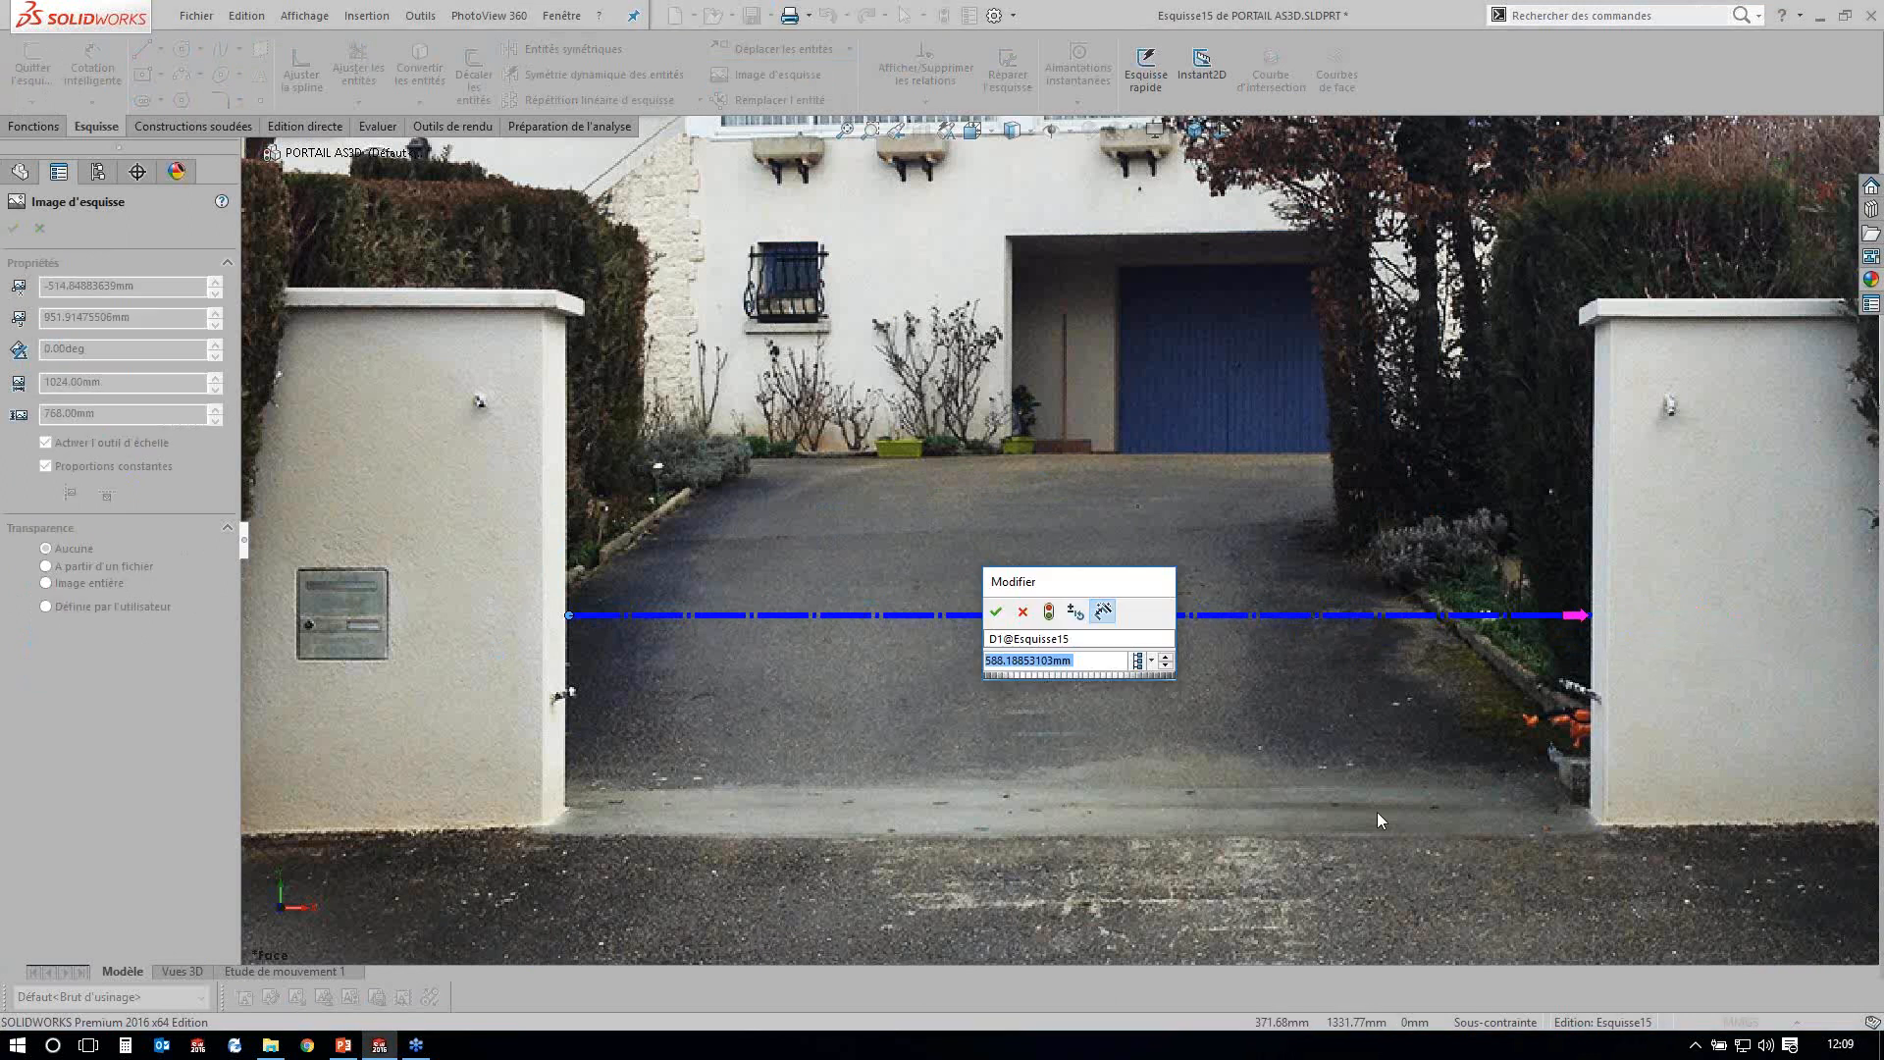
text(3500)
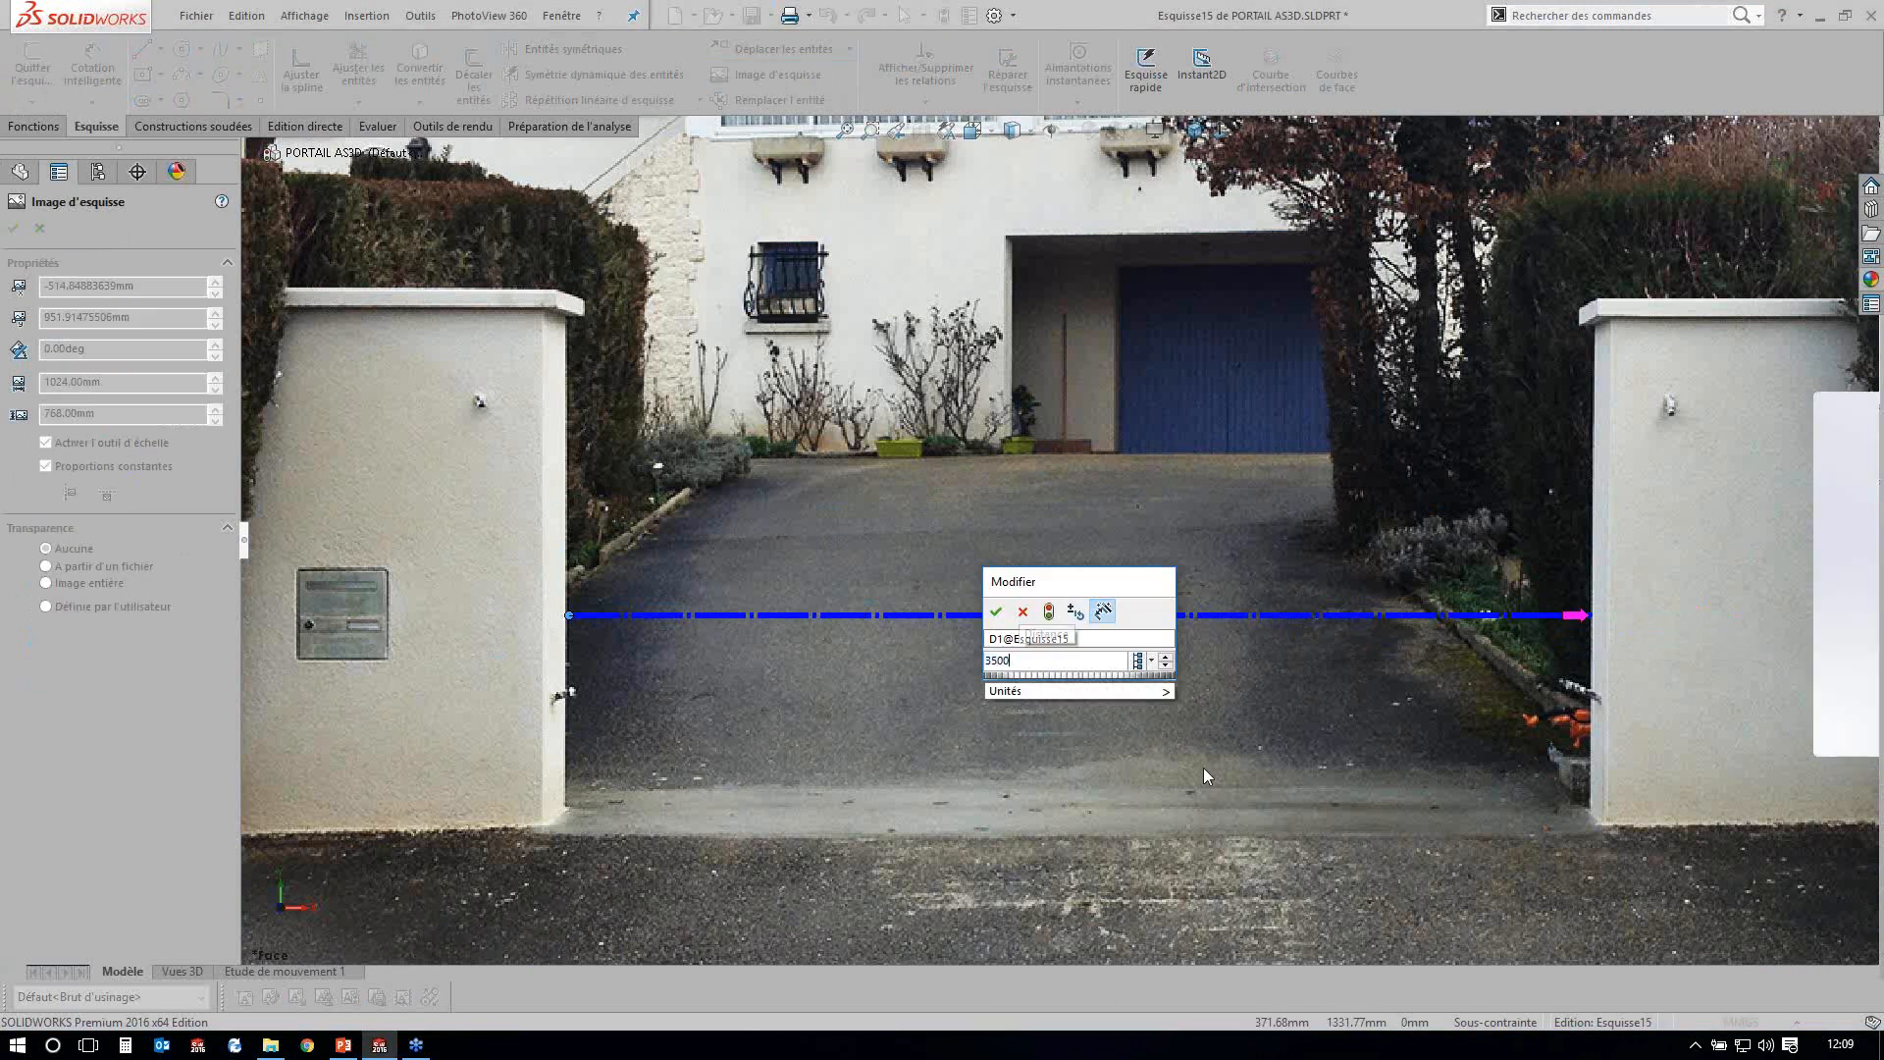
key(Return)
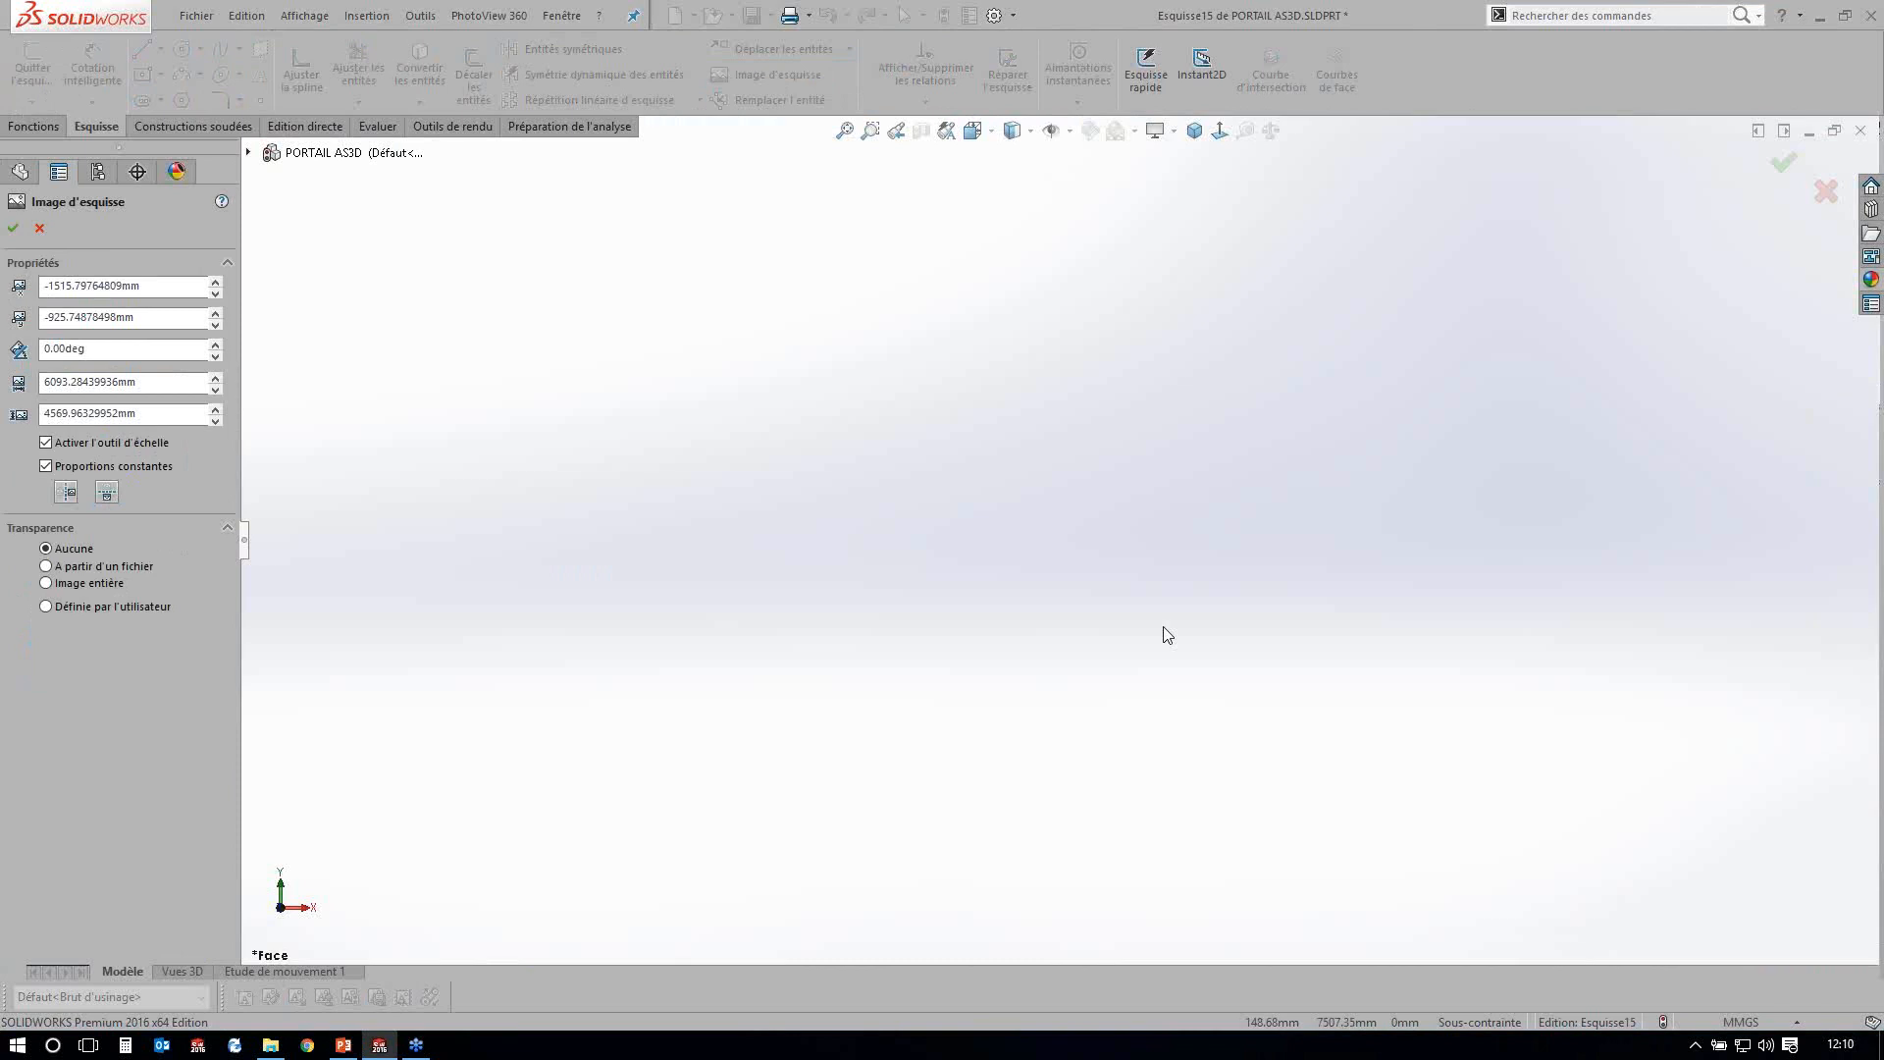
Reposition the sketch picture so the gate fits between the two pillars at ground level, and accept it.
scroll(1167, 635, up, 10)
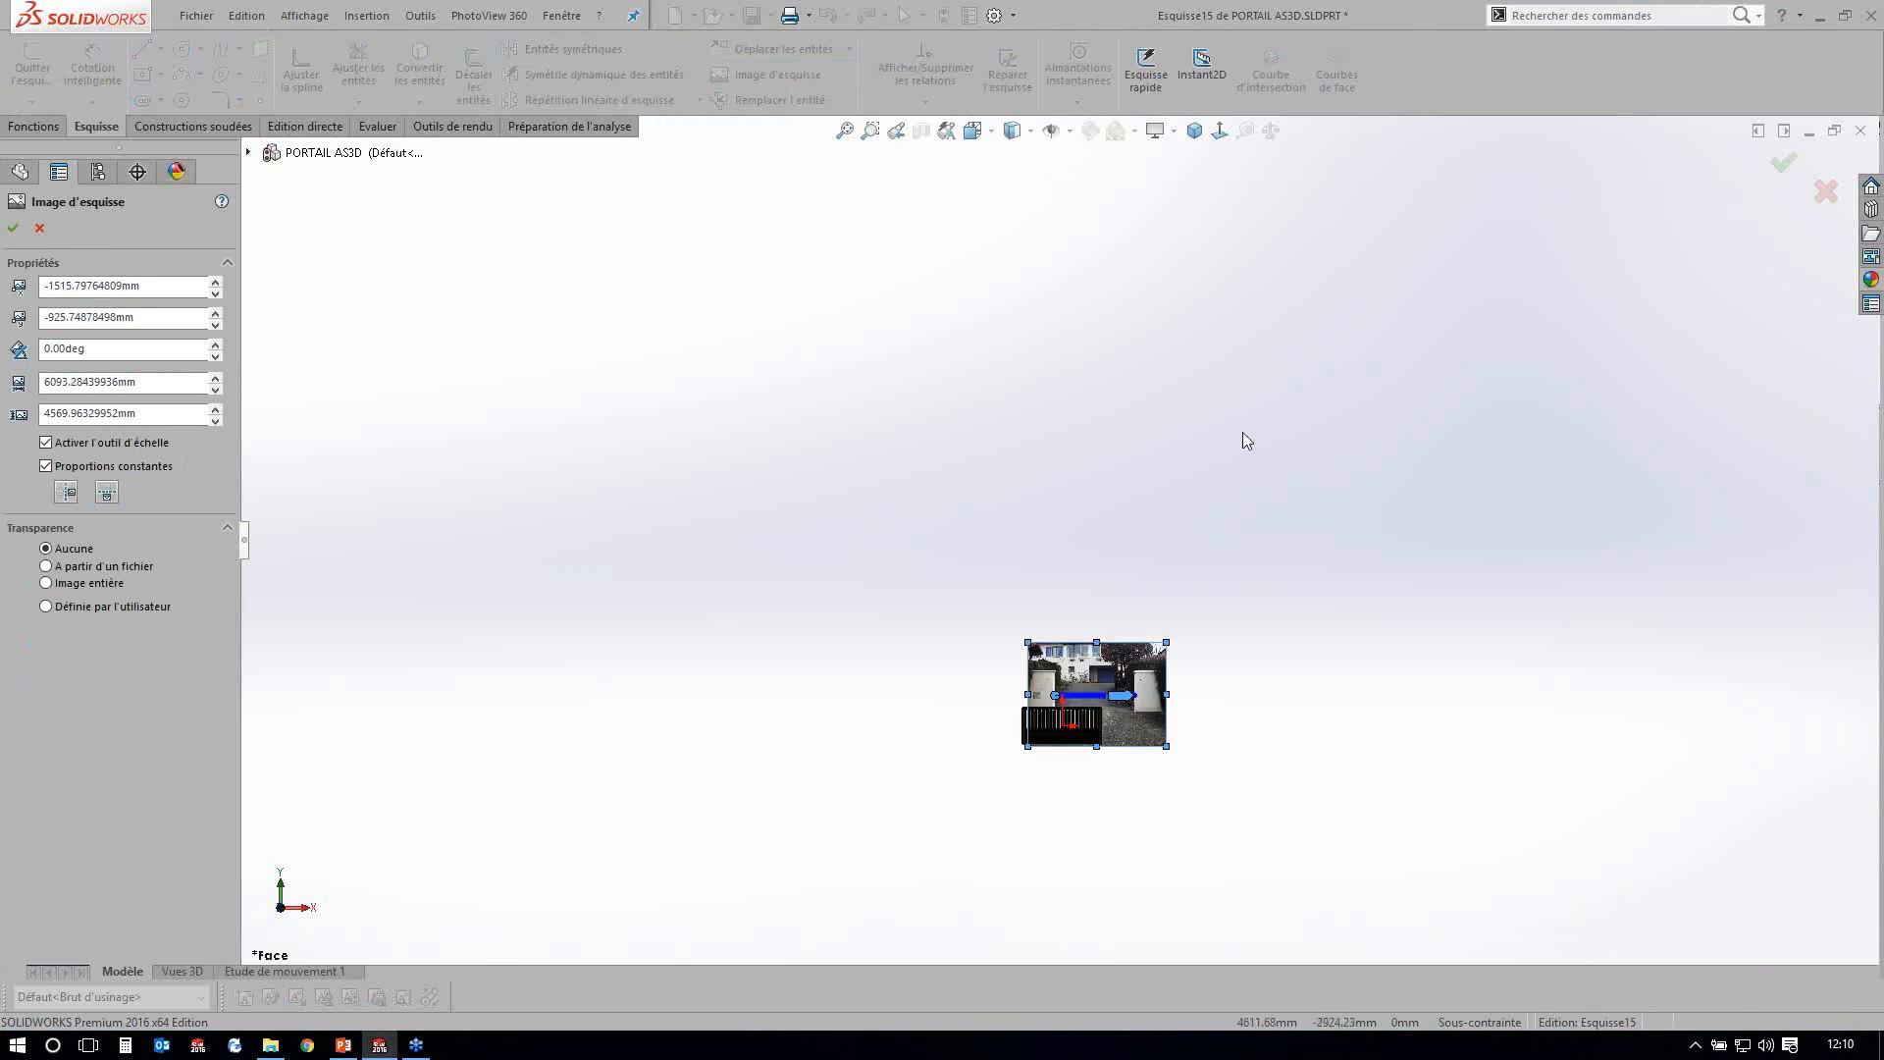
scroll(1067, 620, down, 9)
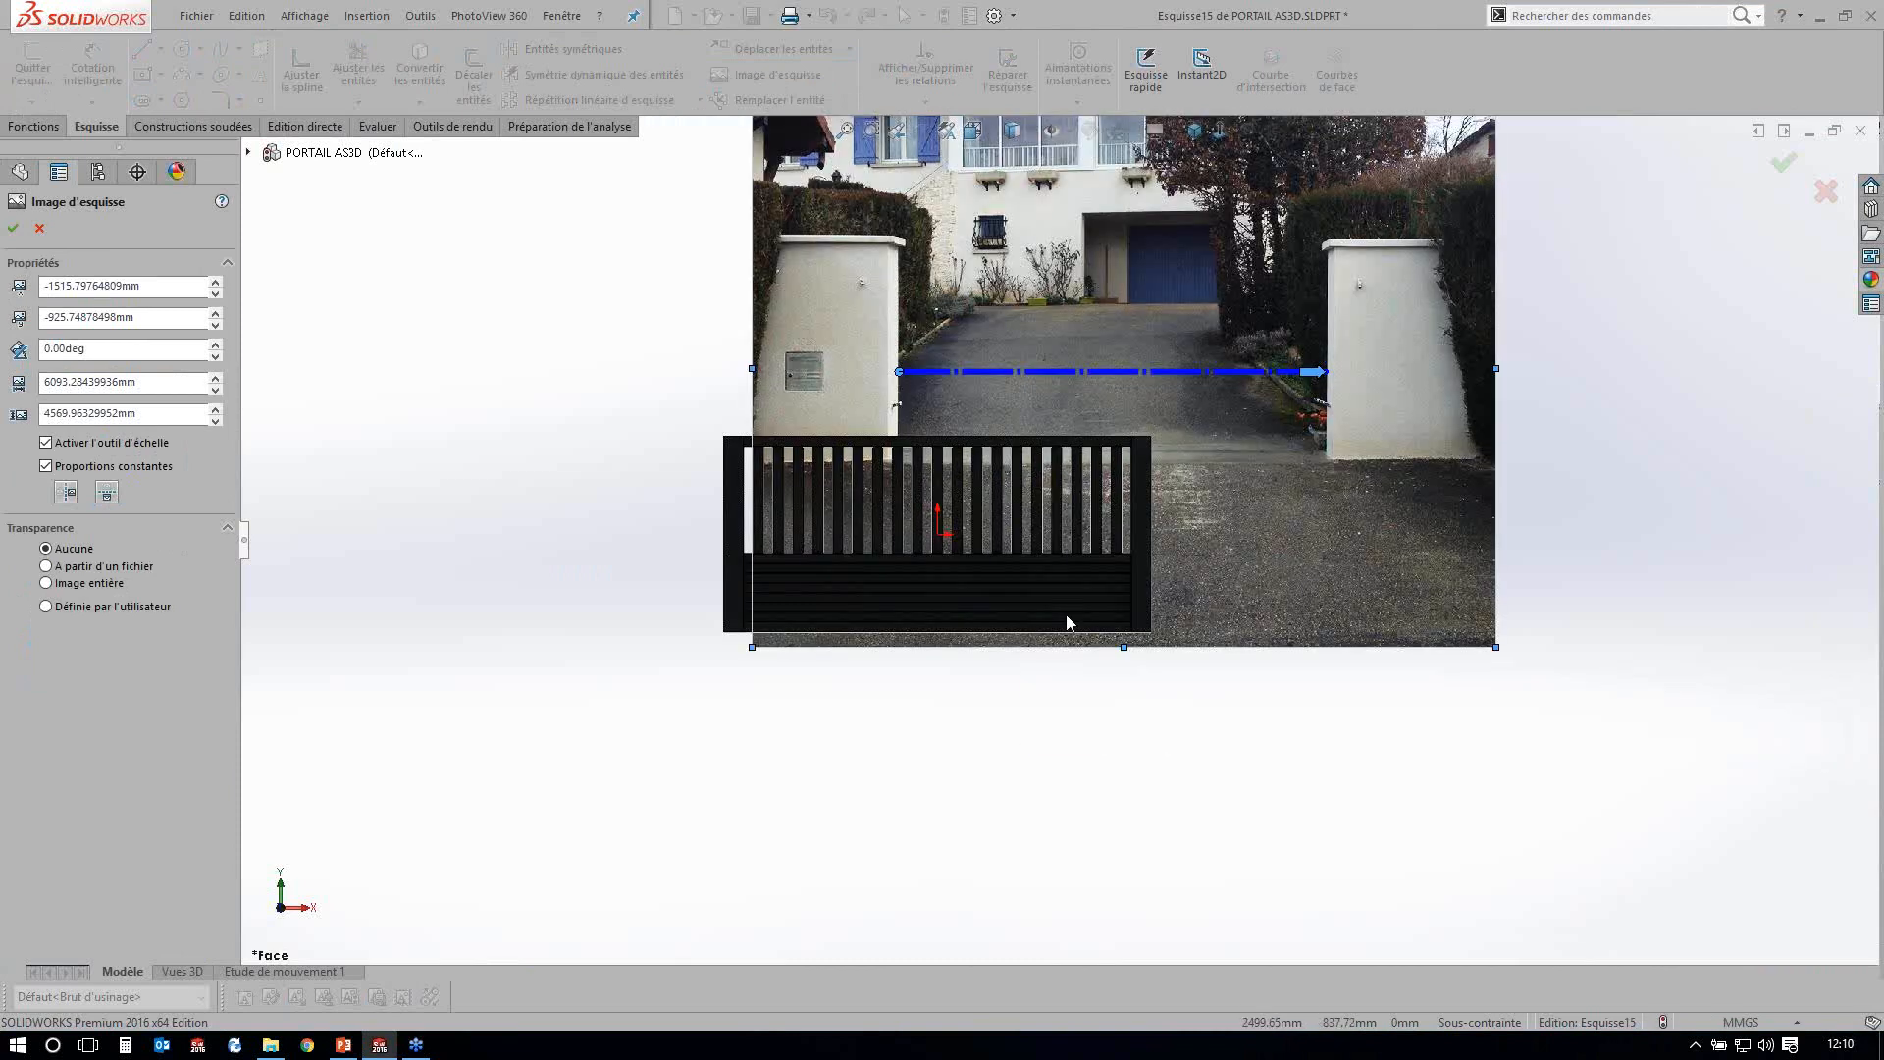
drag(1242, 432, 1065, 614)
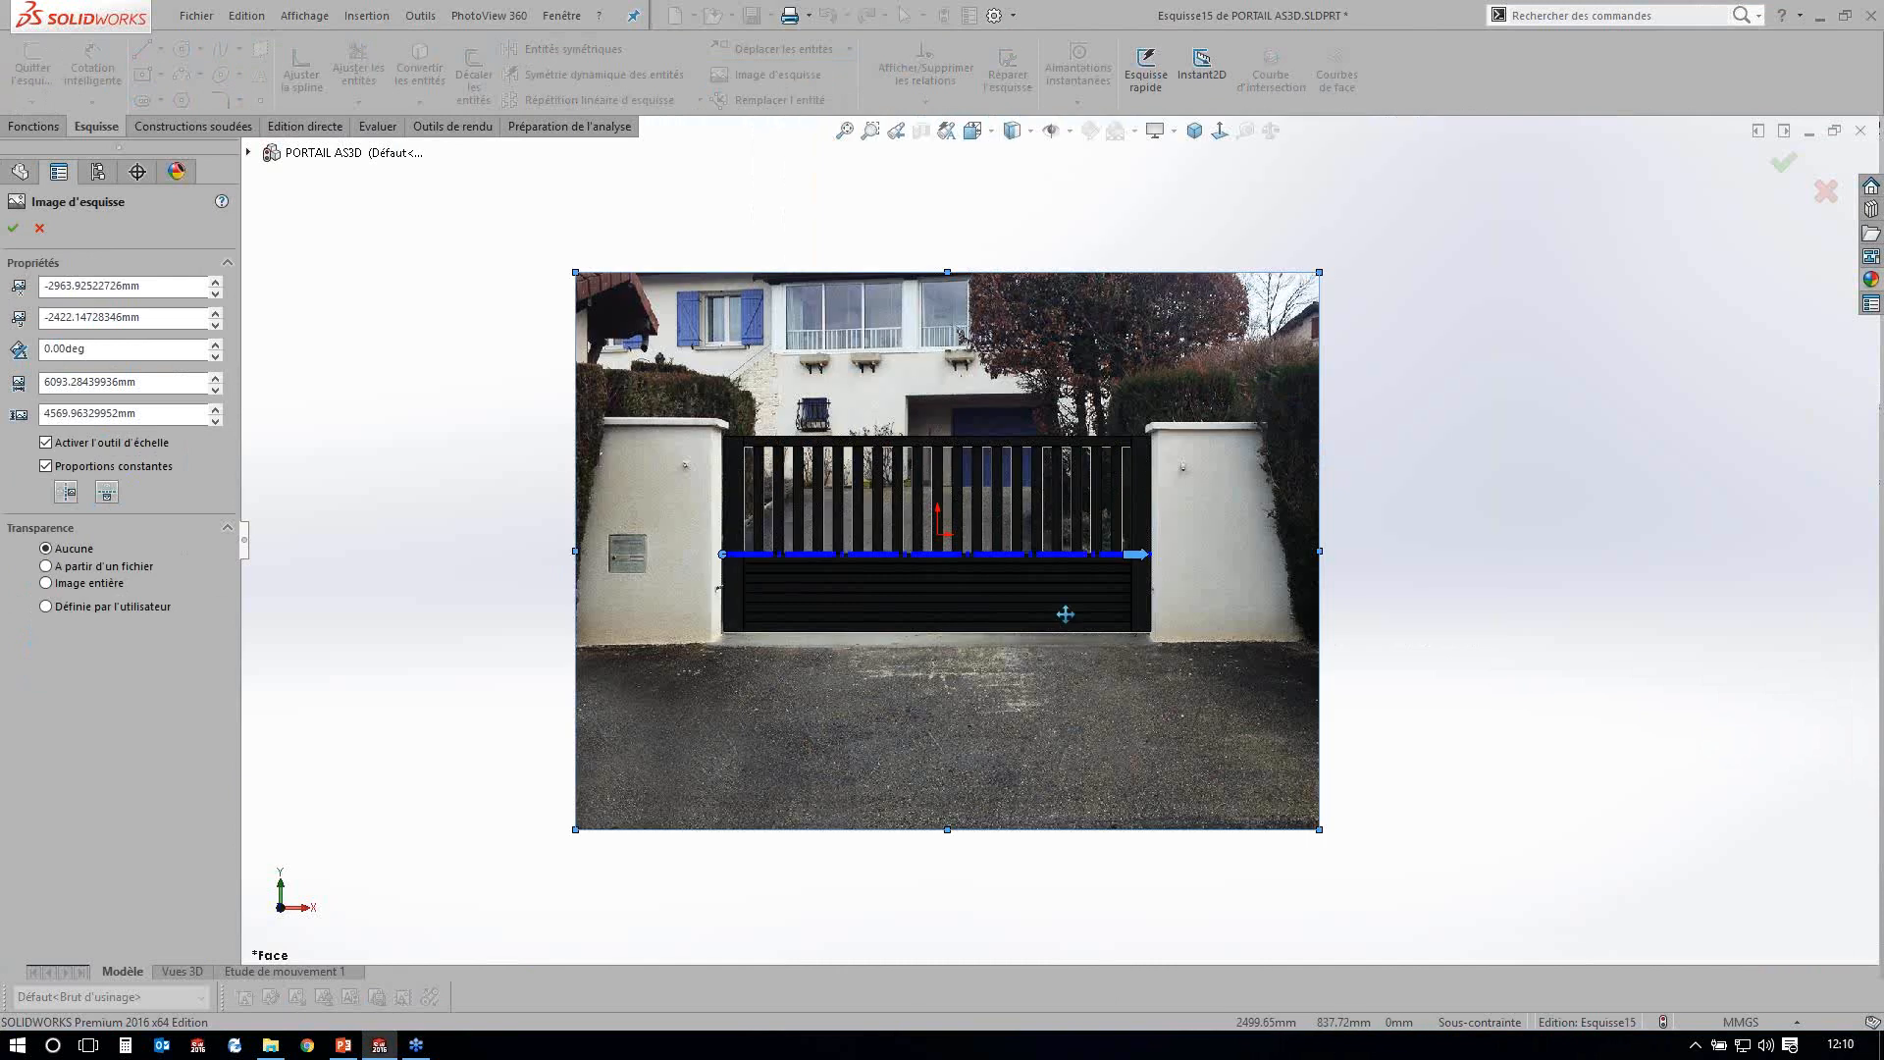
scroll(1066, 614, down, 3)
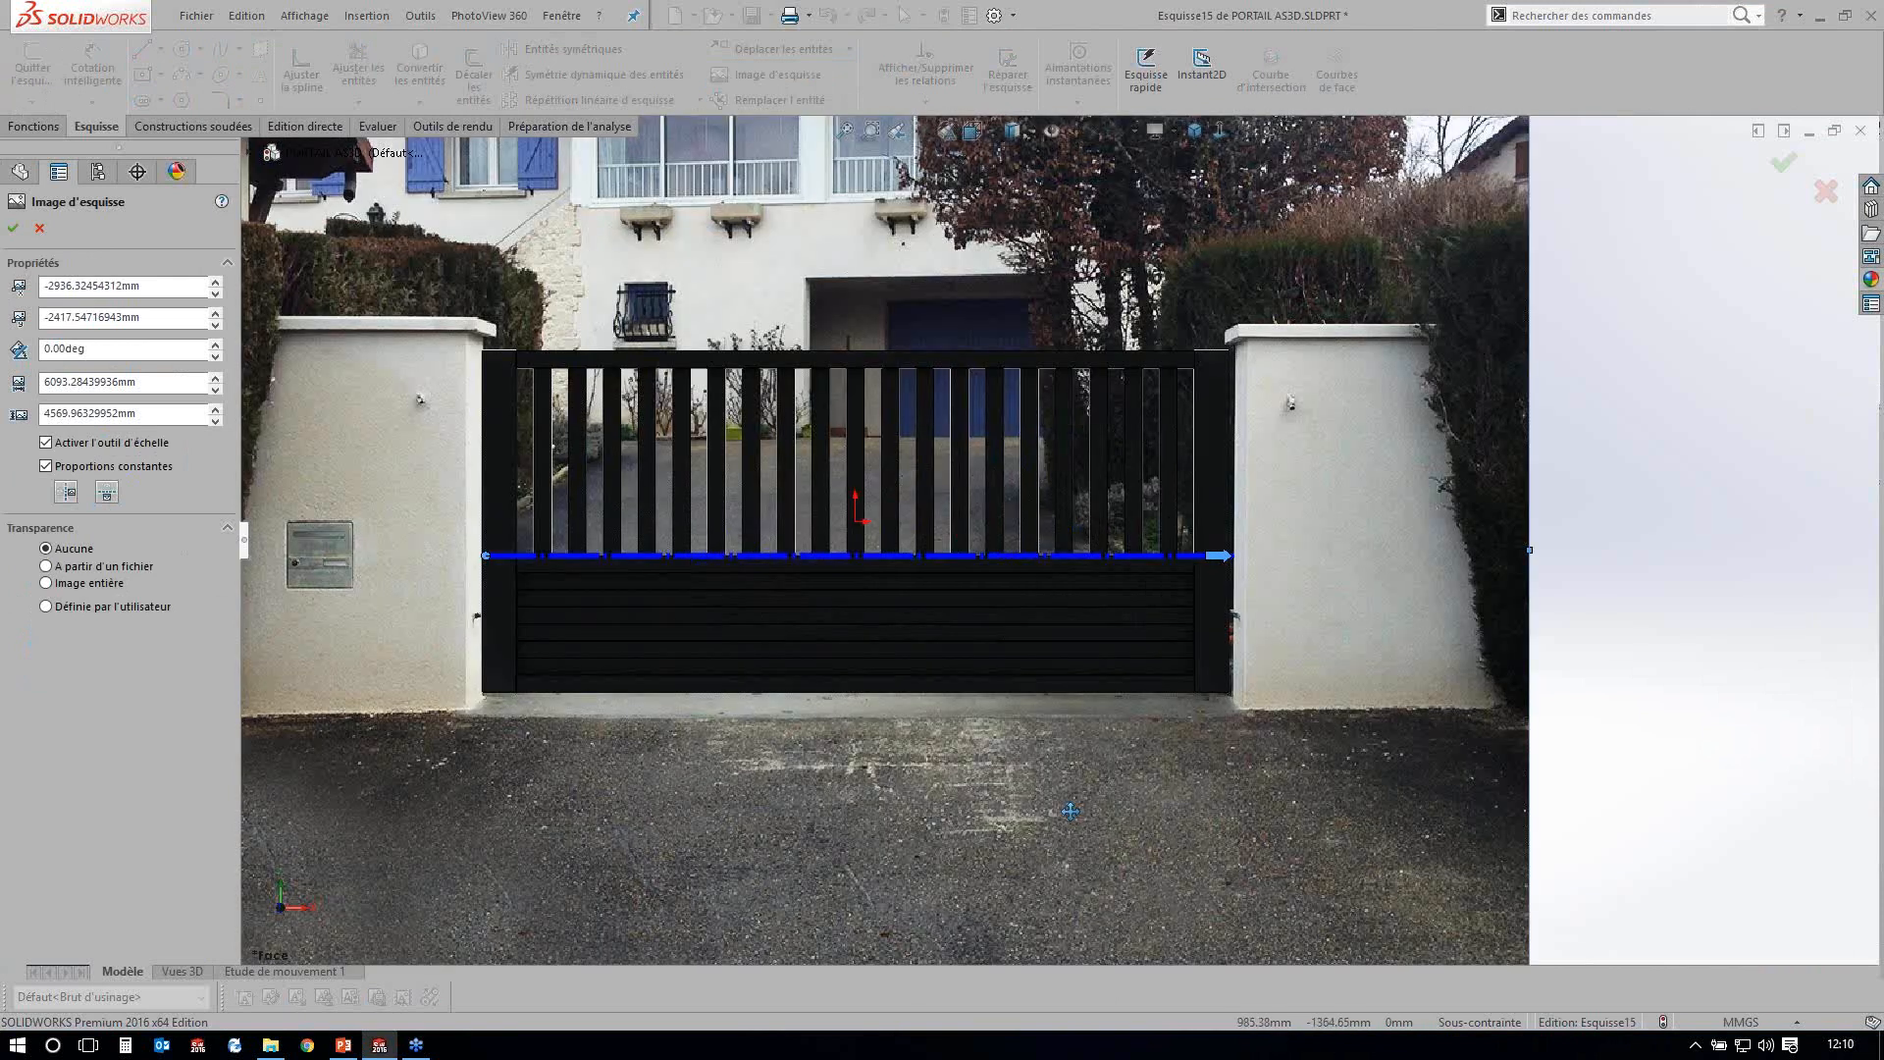
drag(1074, 812, 1070, 812)
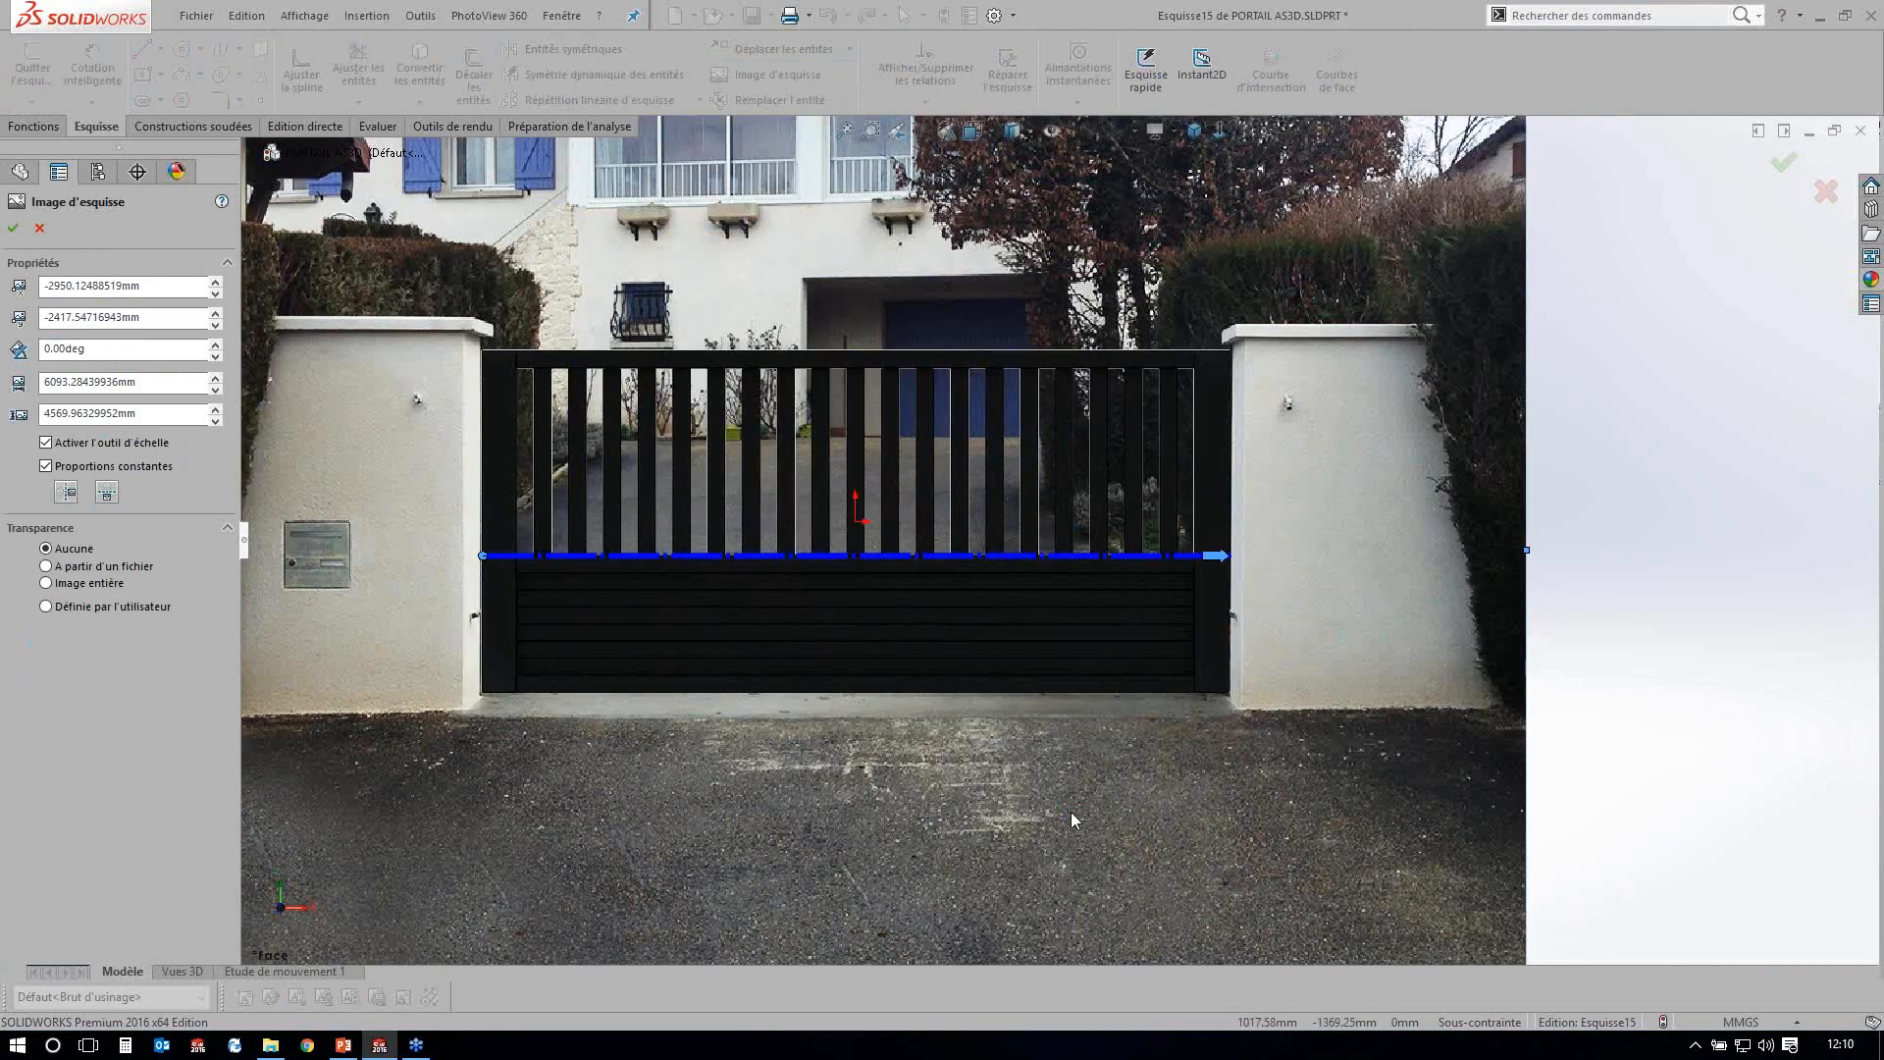
click(1782, 172)
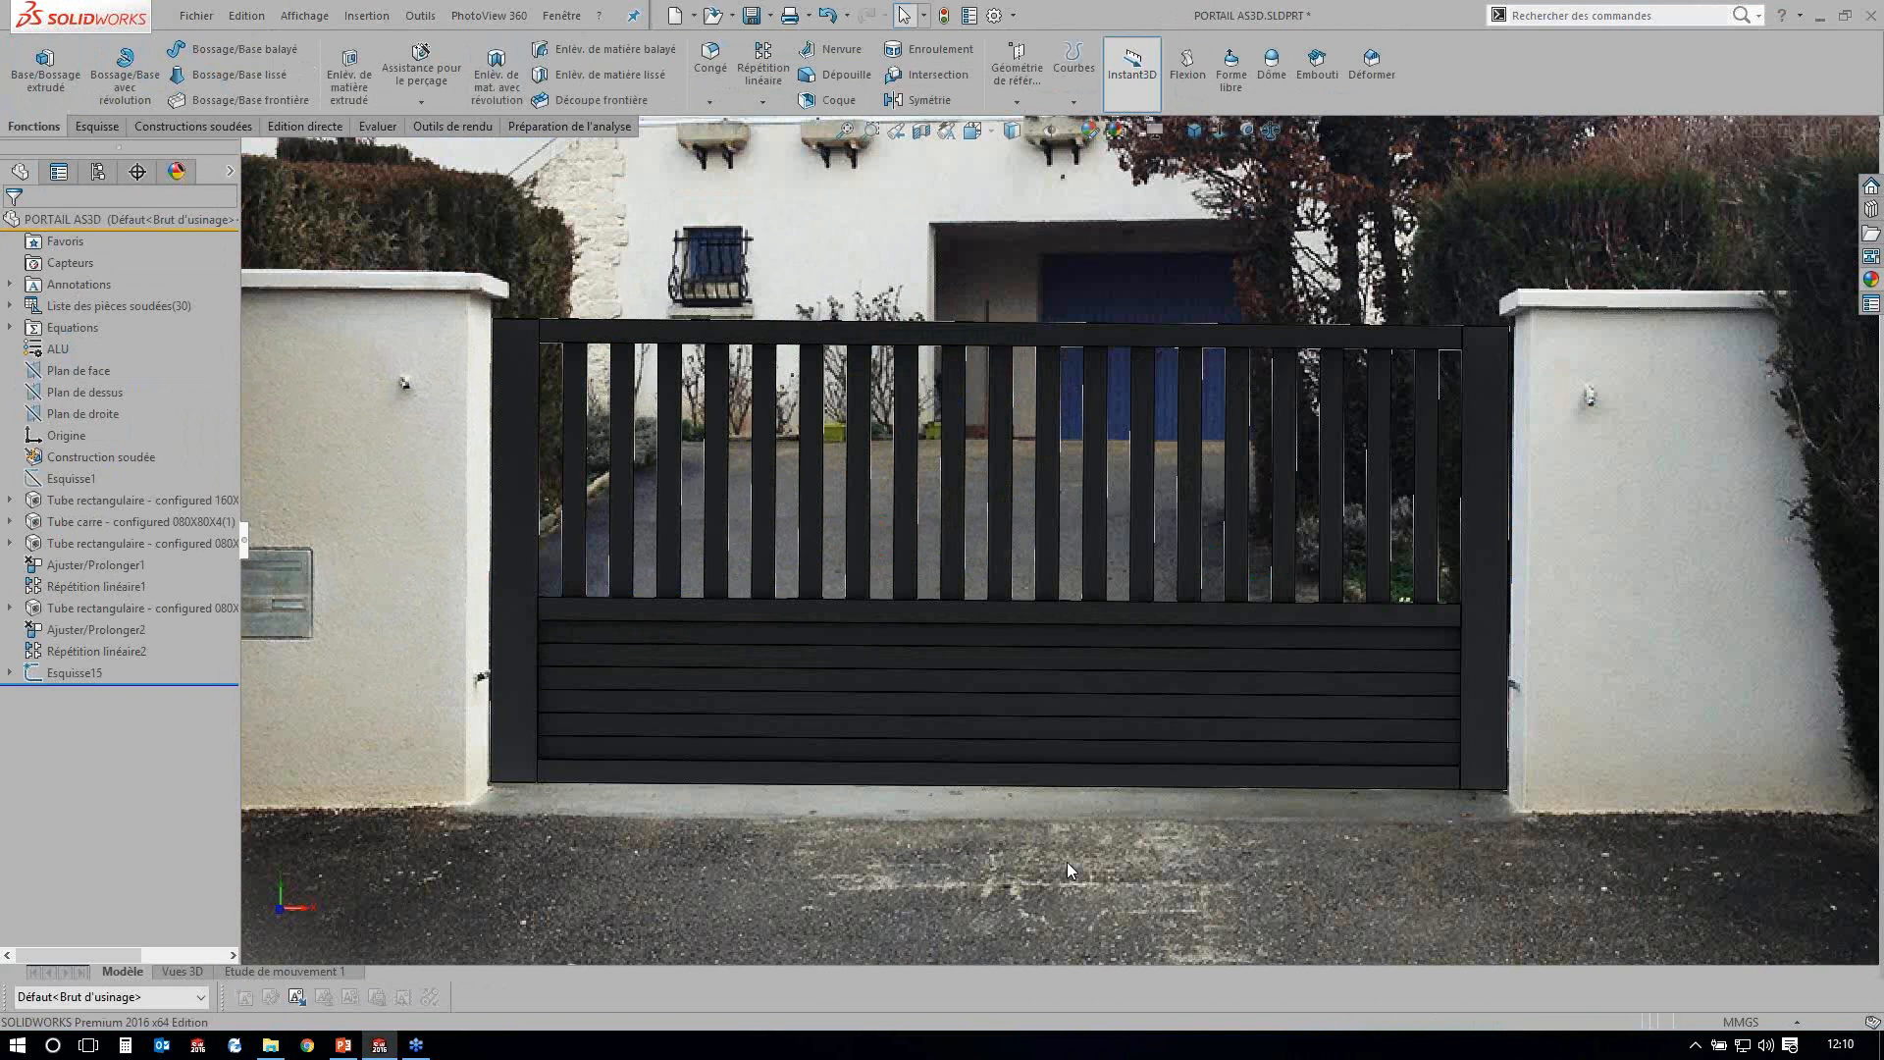
Create a drawing of the gate part from the A3-PAYSAGE-A-S3D template and place its front view and projected side view.
click(256, 214)
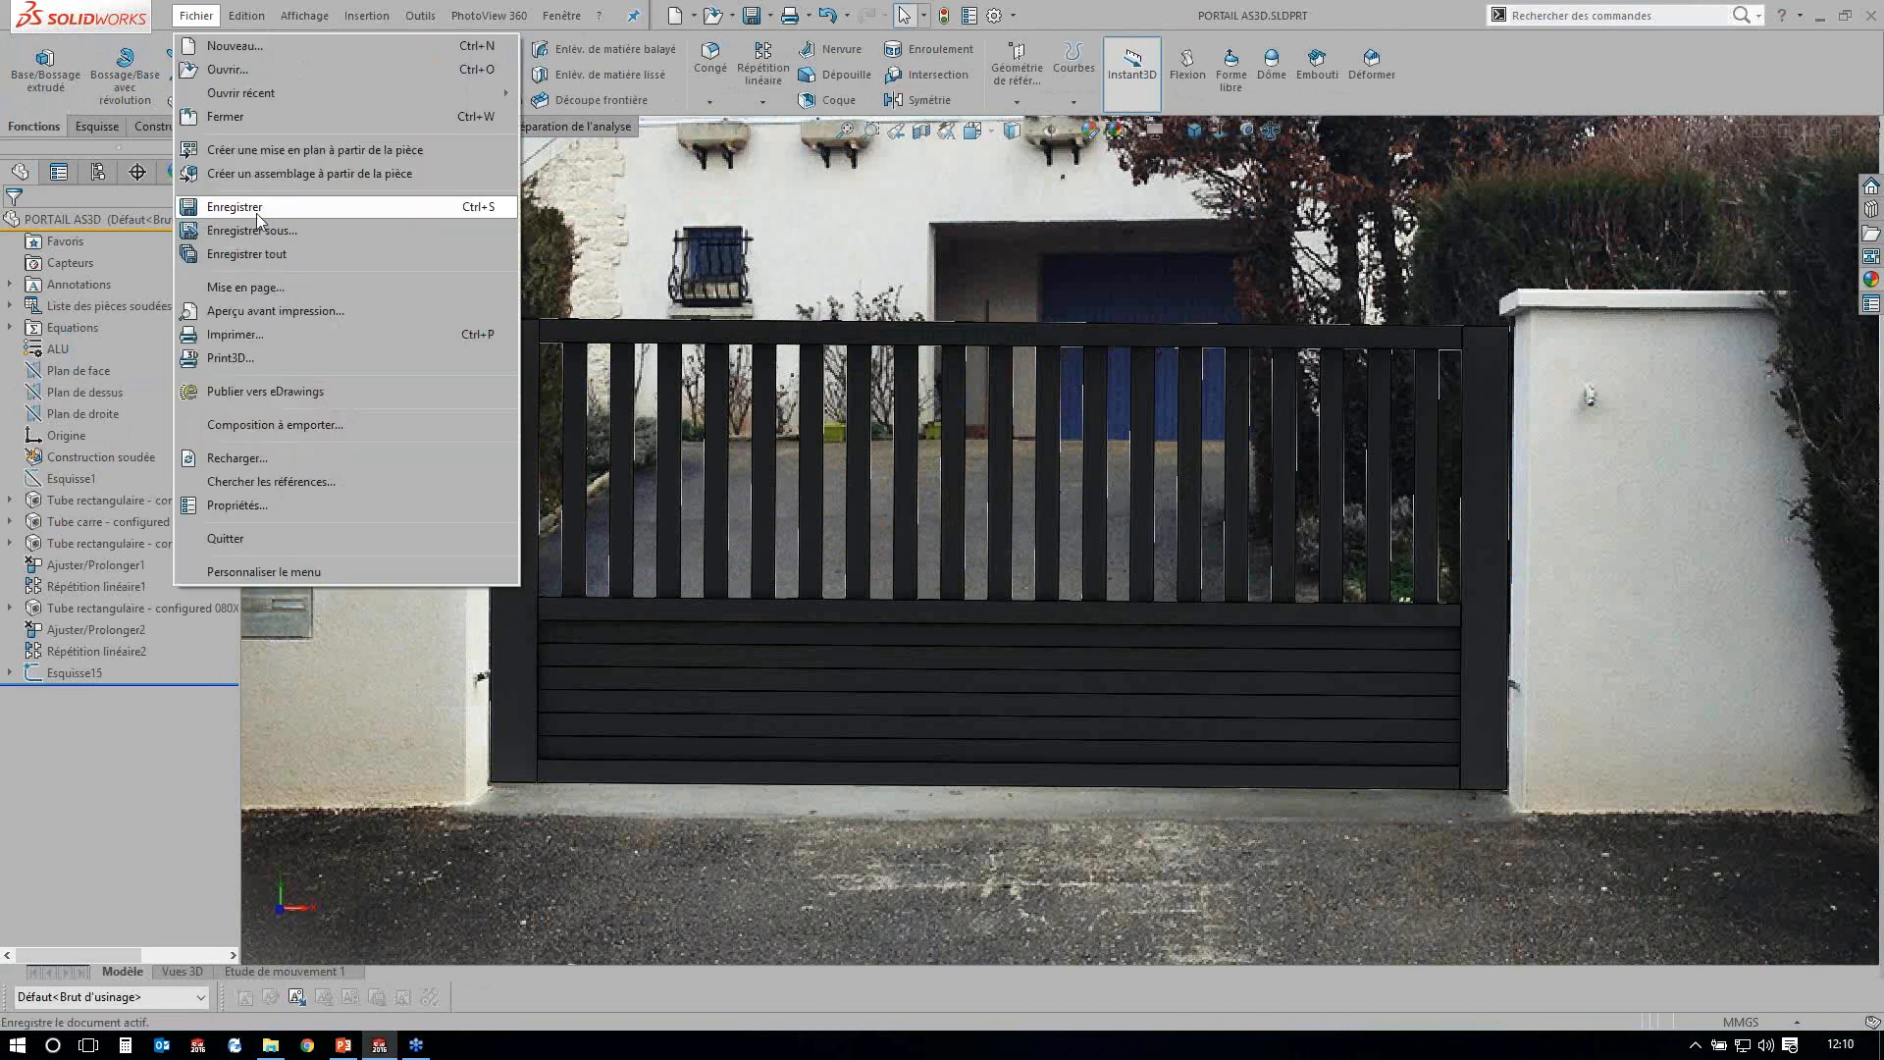
click(294, 150)
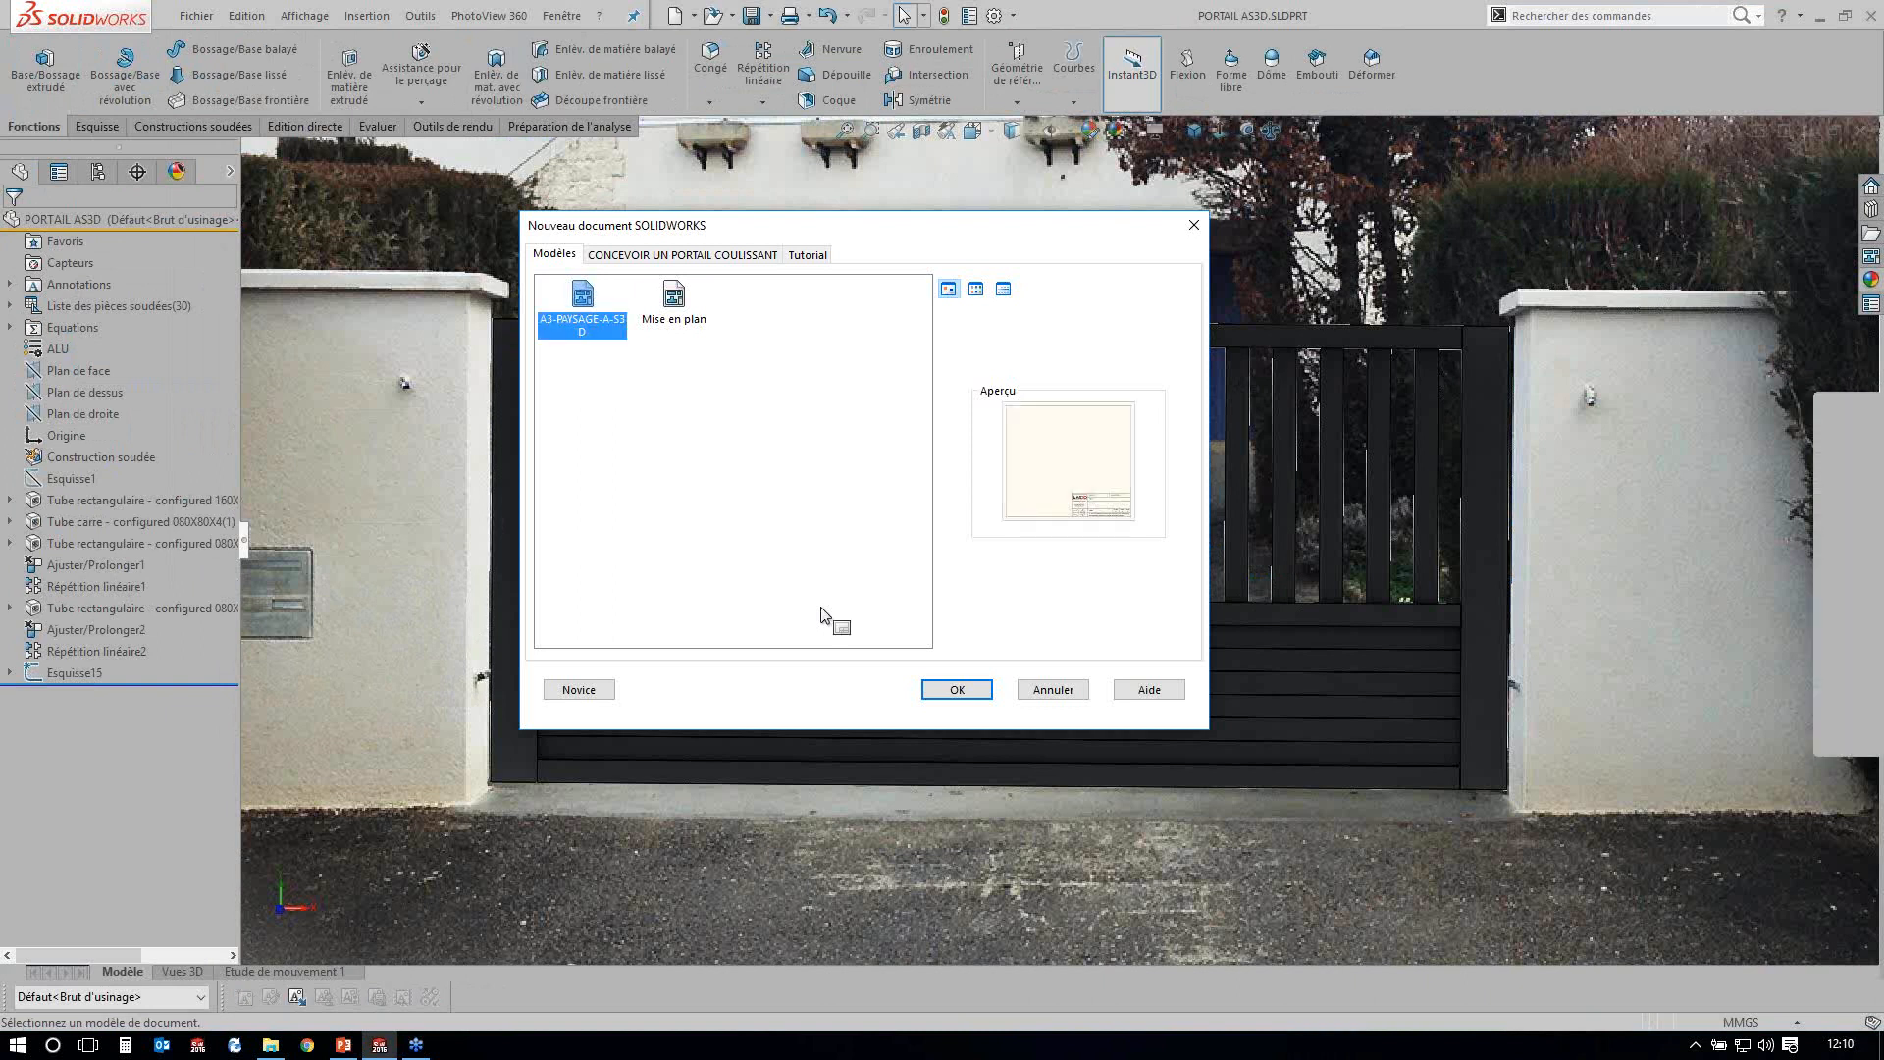
key(Return)
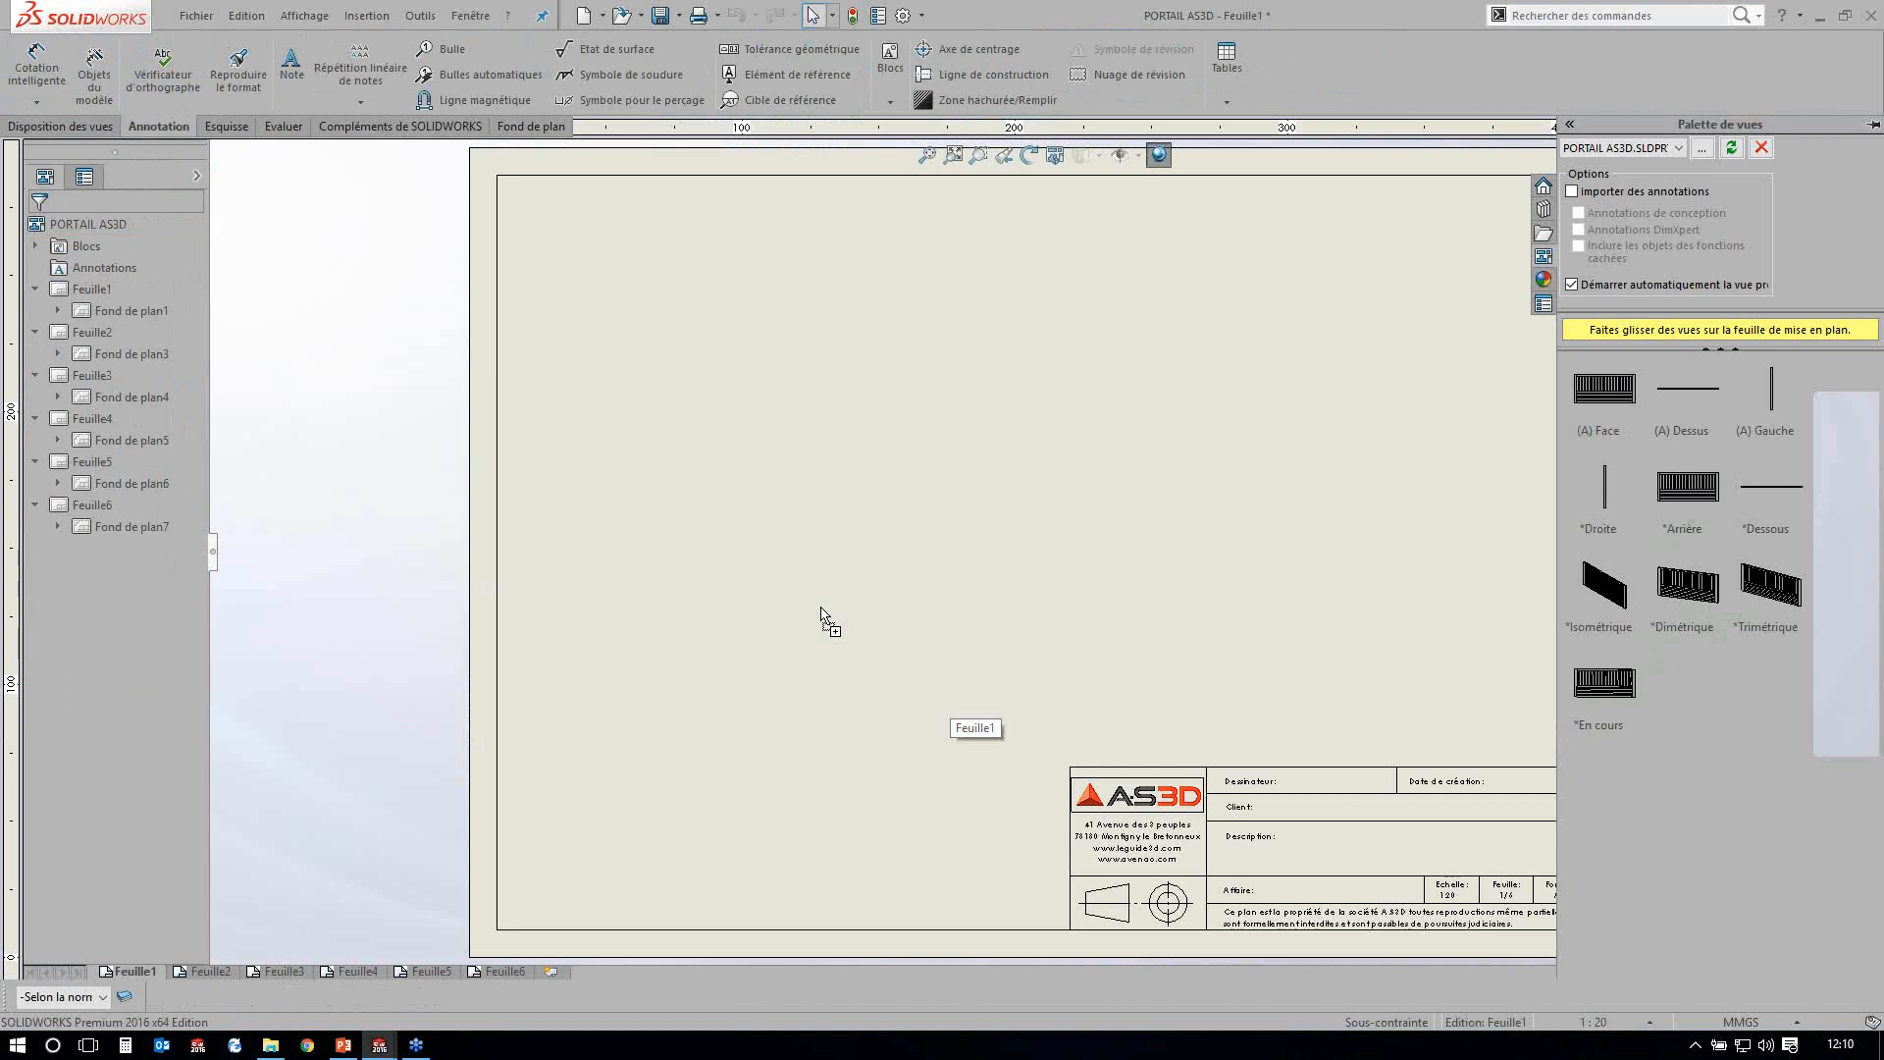
drag(821, 614, 822, 615)
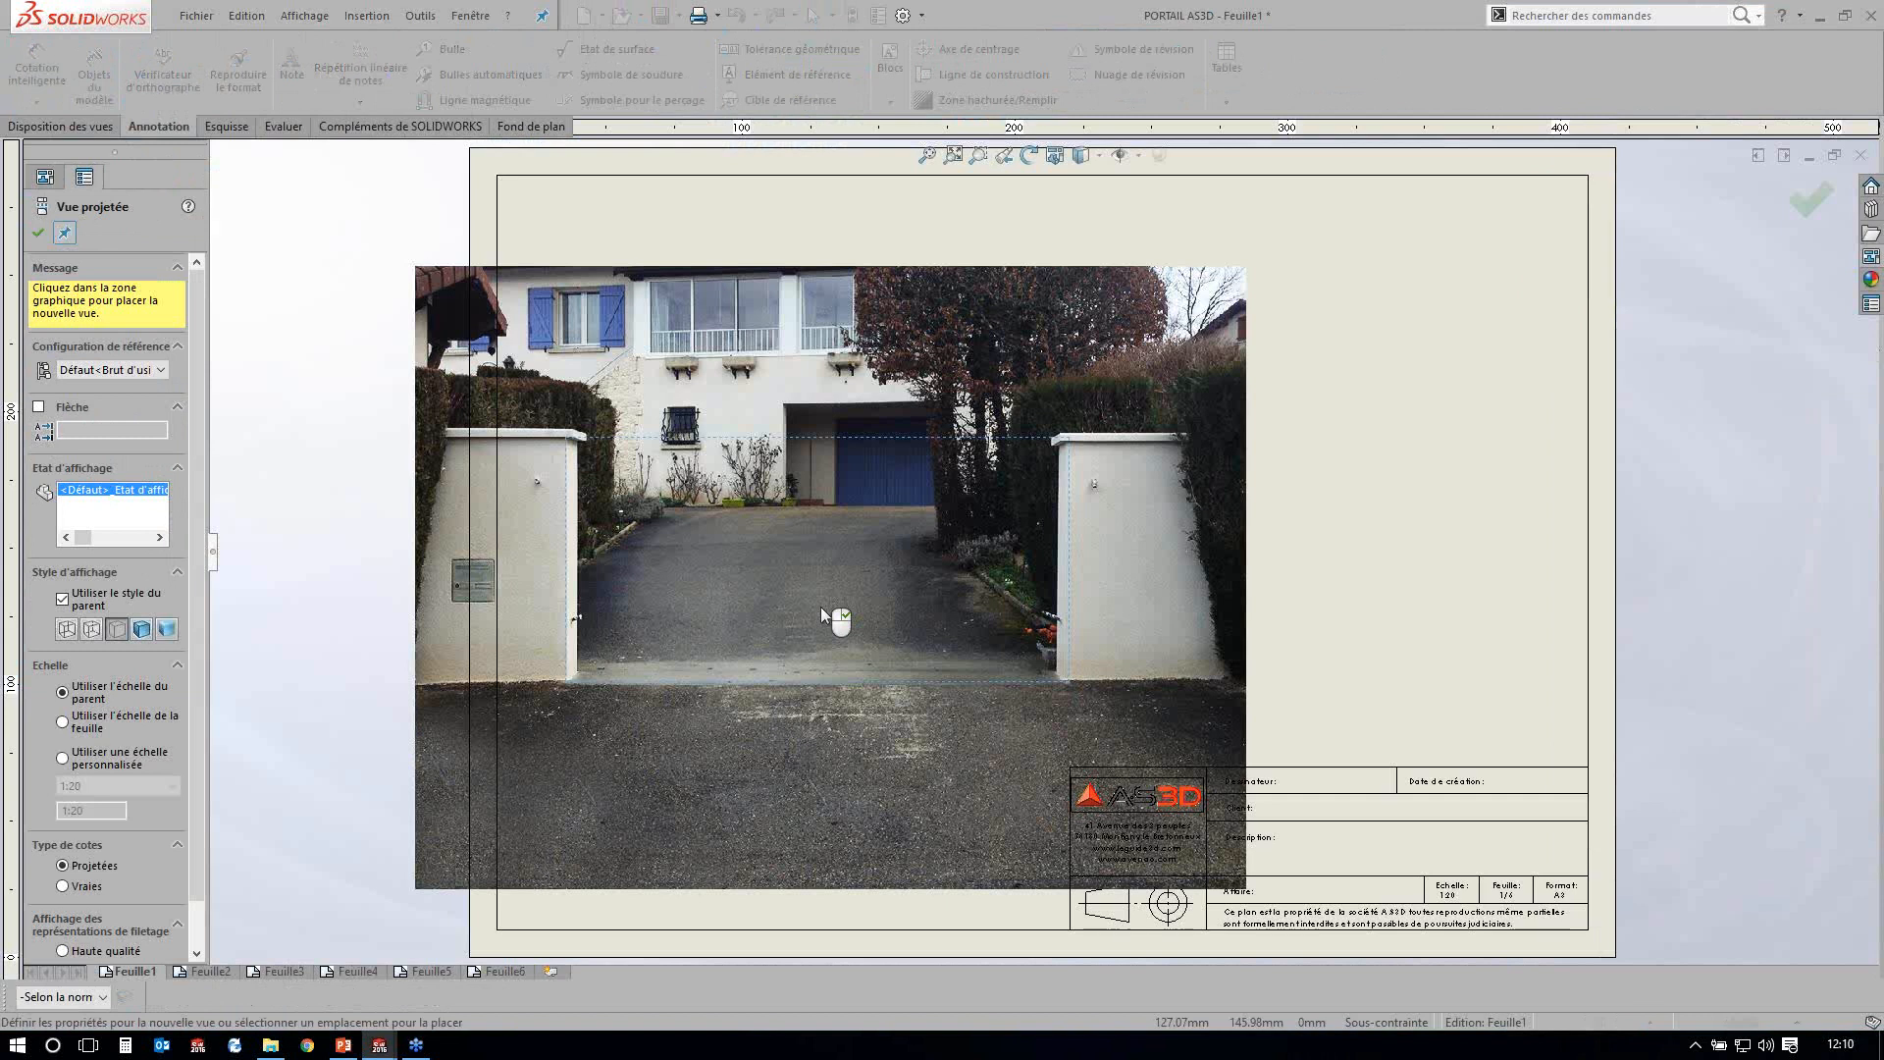
click(821, 608)
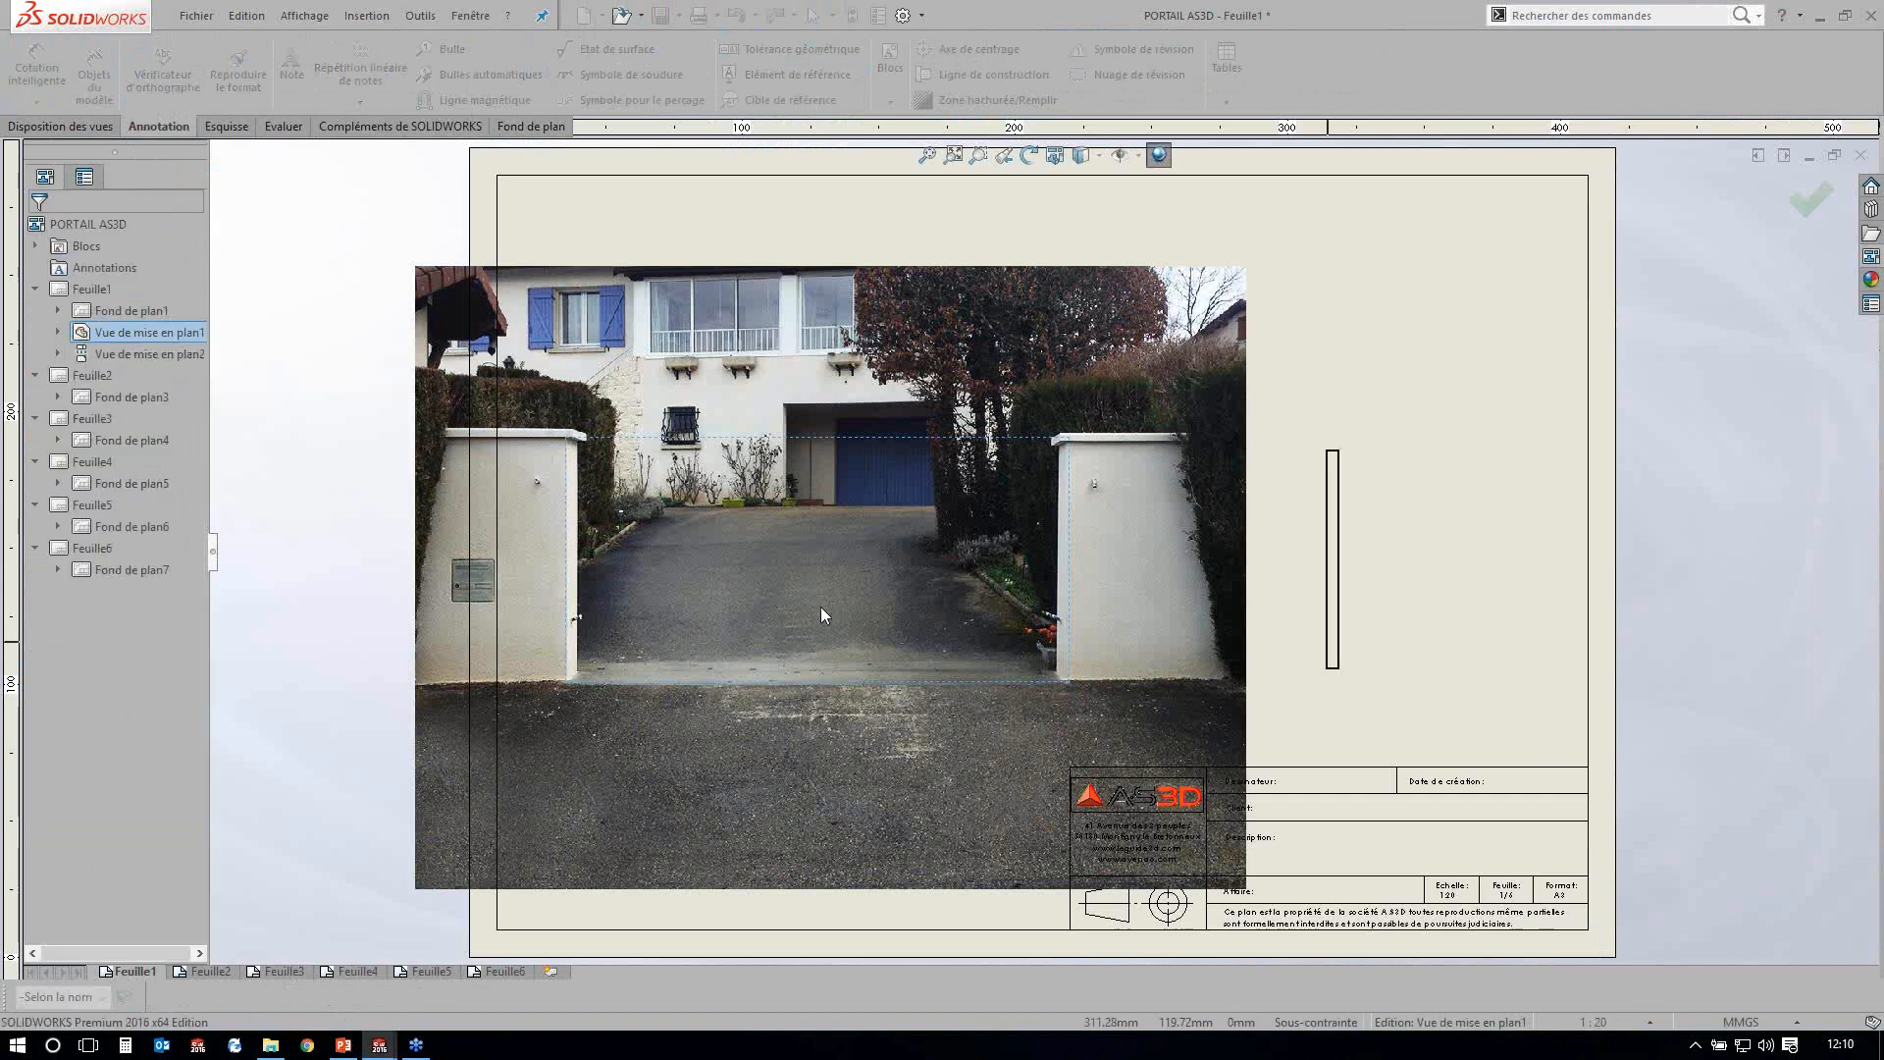
Hide the sketch picture in the drawing views and move the side view closer to the front view.
click(1119, 155)
click(1146, 353)
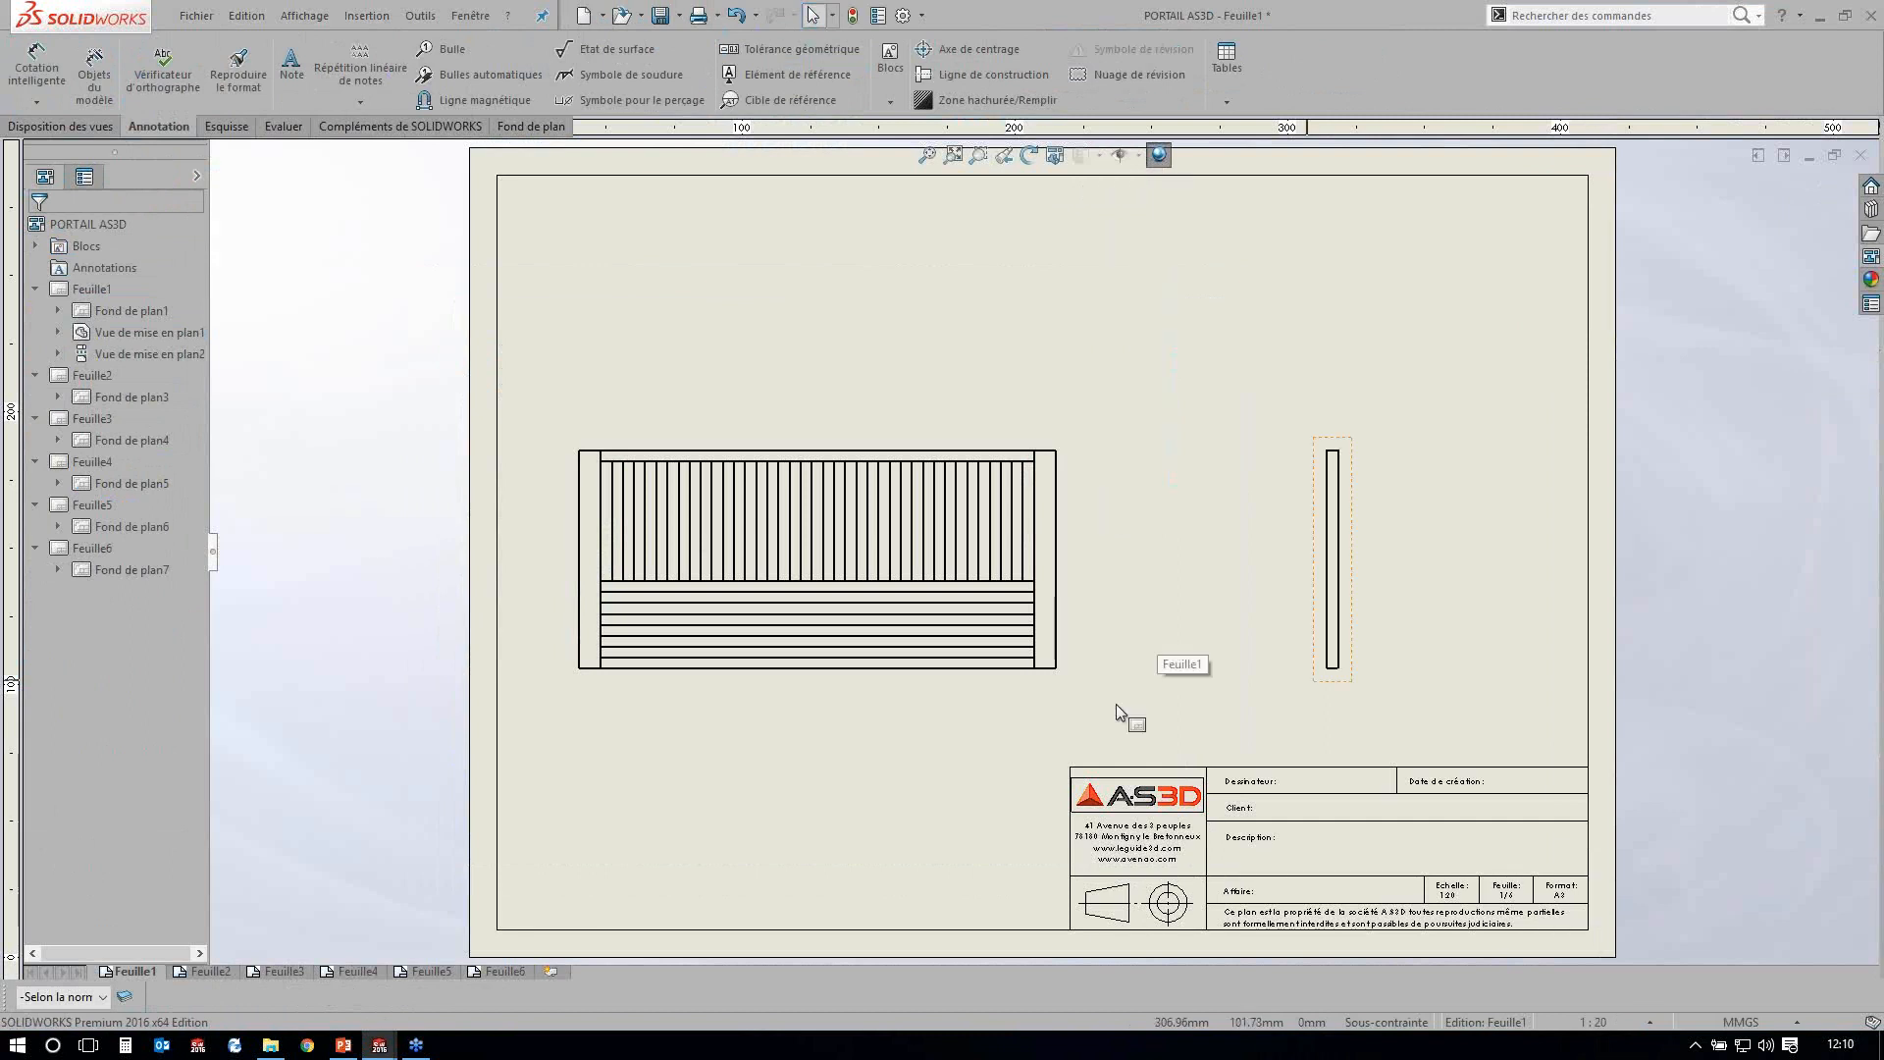
drag(1314, 679, 1116, 703)
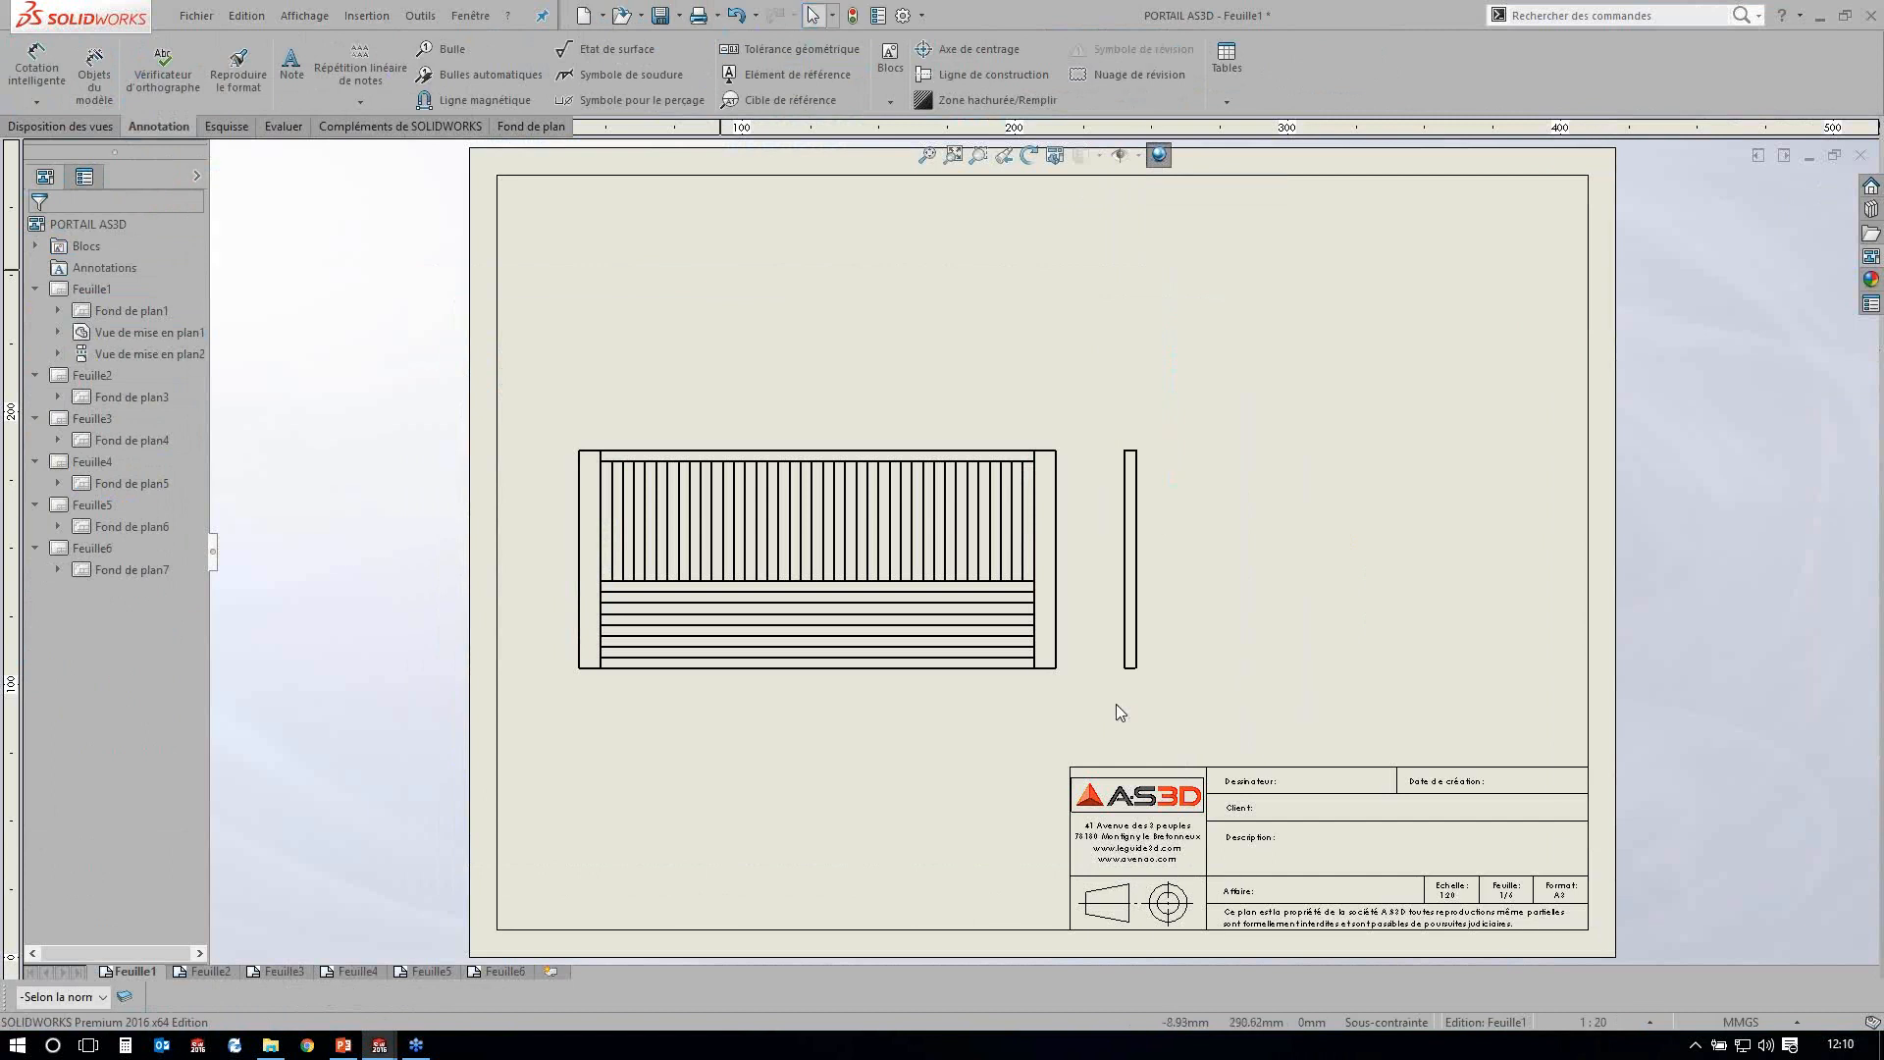
Add an isometric view of the gate in the sheet's upper right corner and display it shaded.
click(62, 126)
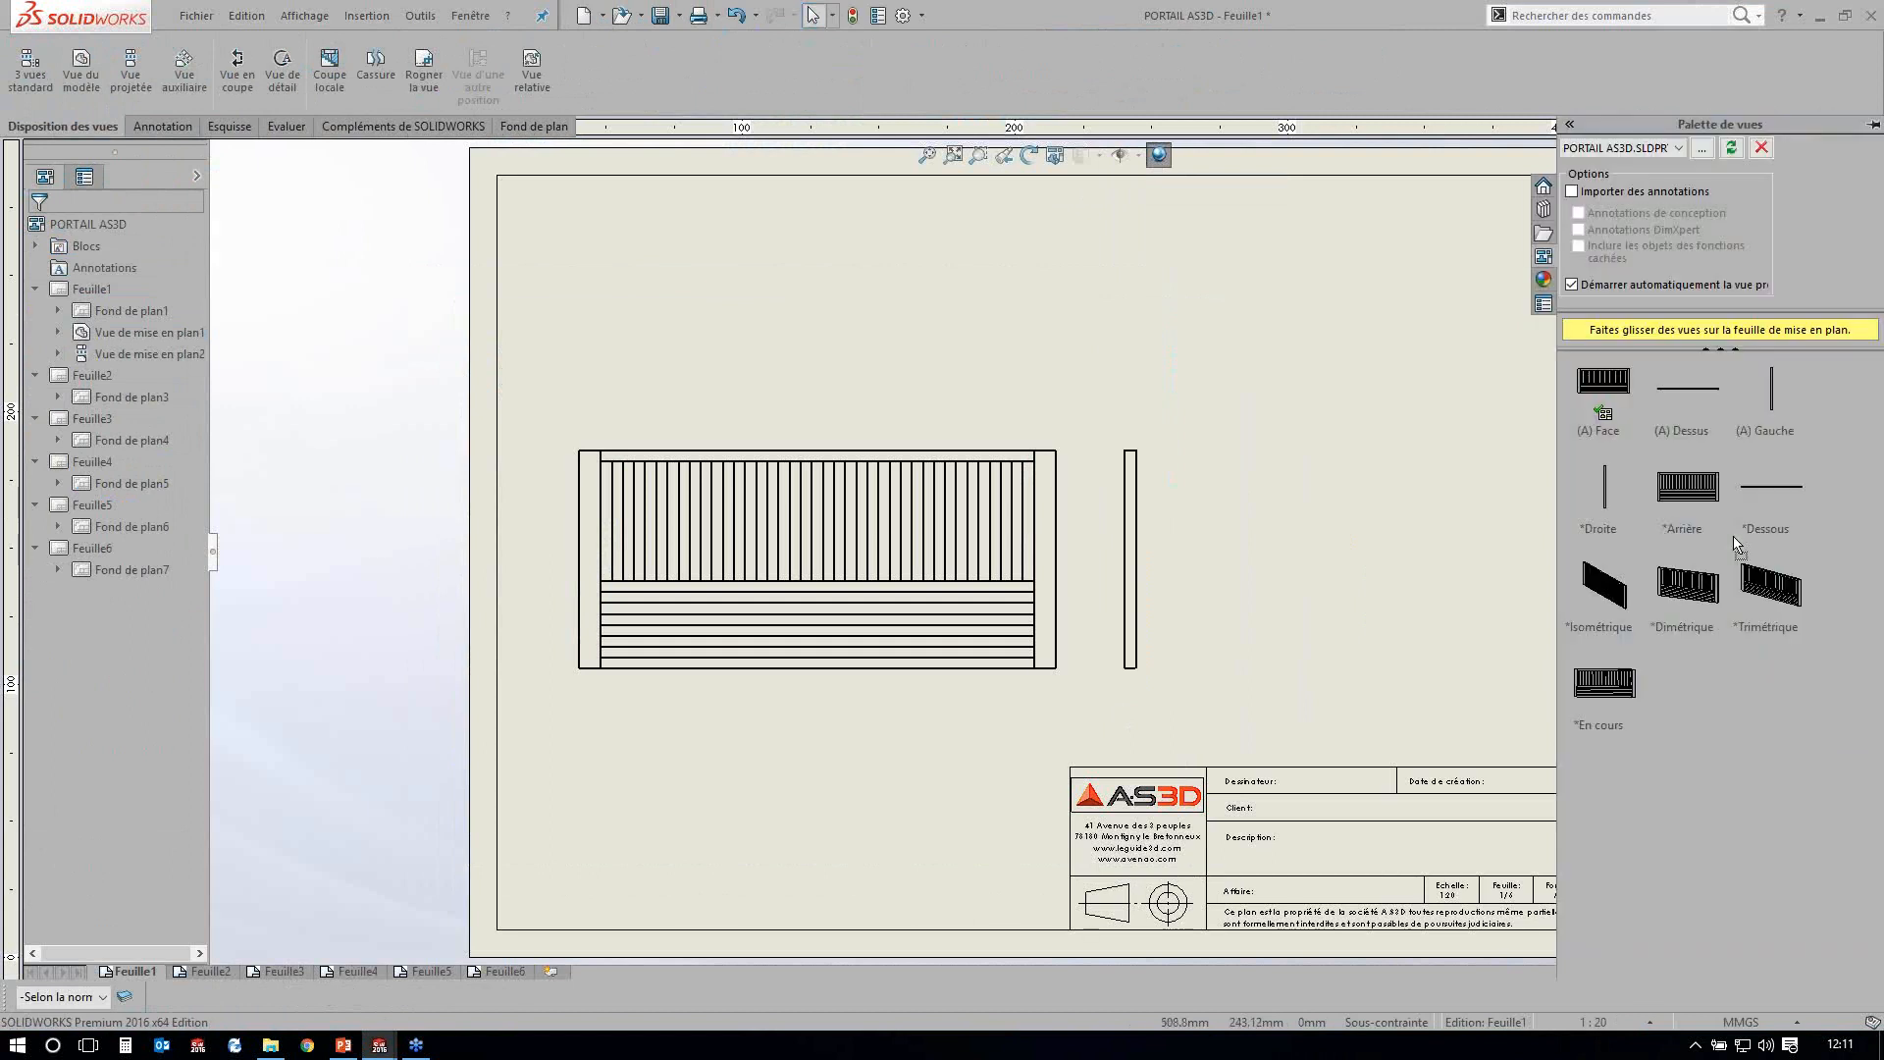
drag(1734, 542, 1734, 546)
click(1733, 536)
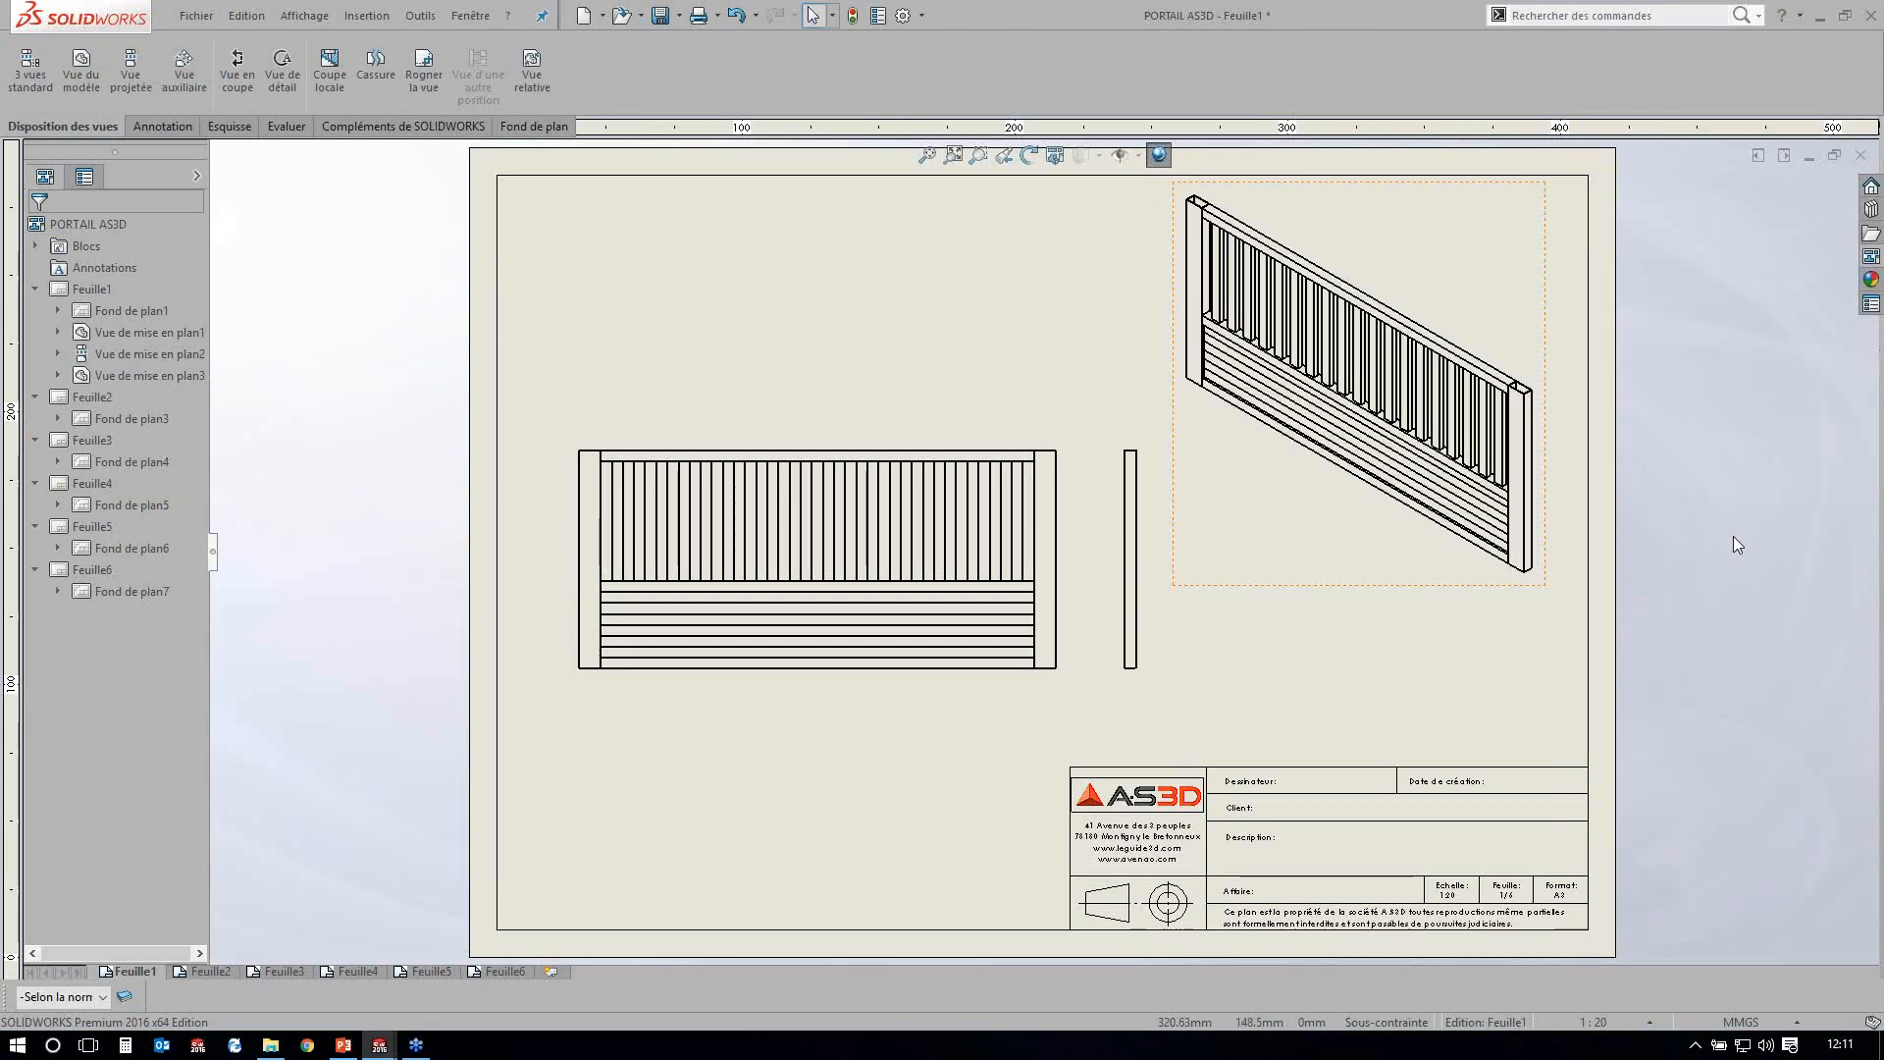
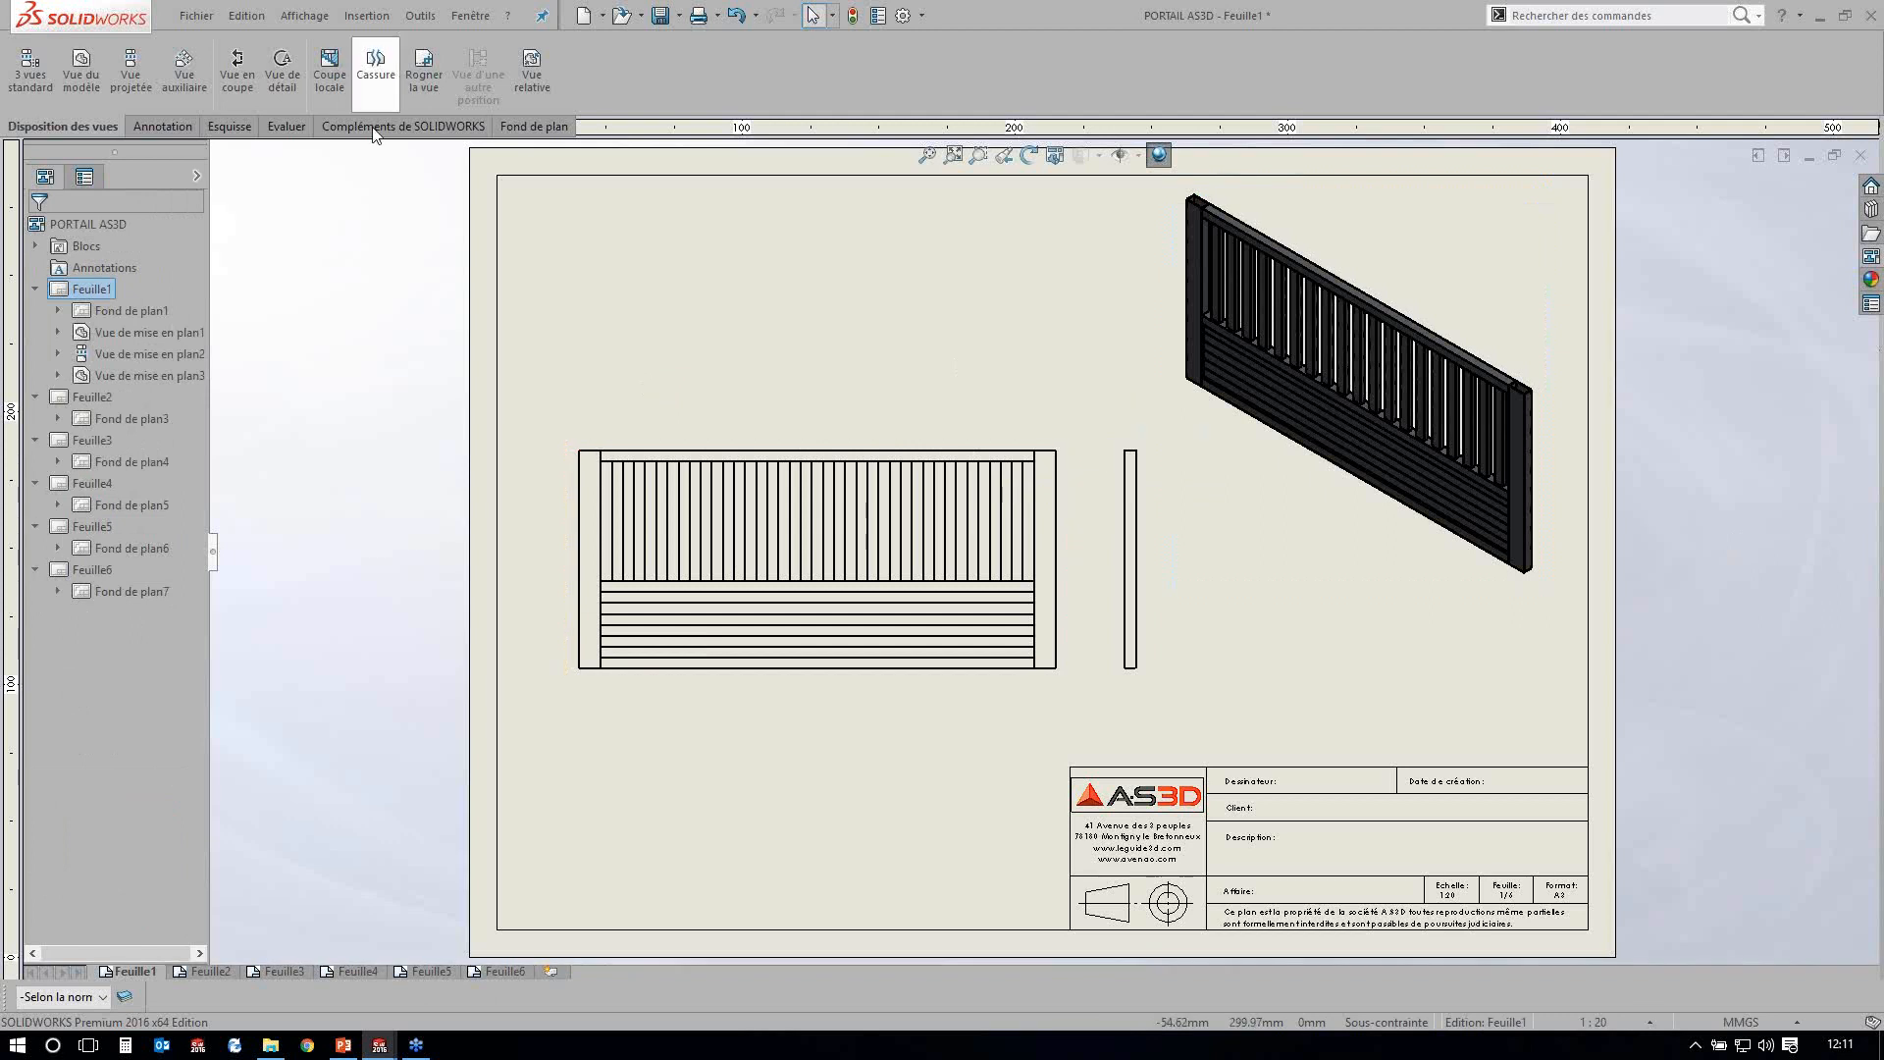
Insert a weldment cut list table based on the isometric view and place it above the front view.
click(1223, 102)
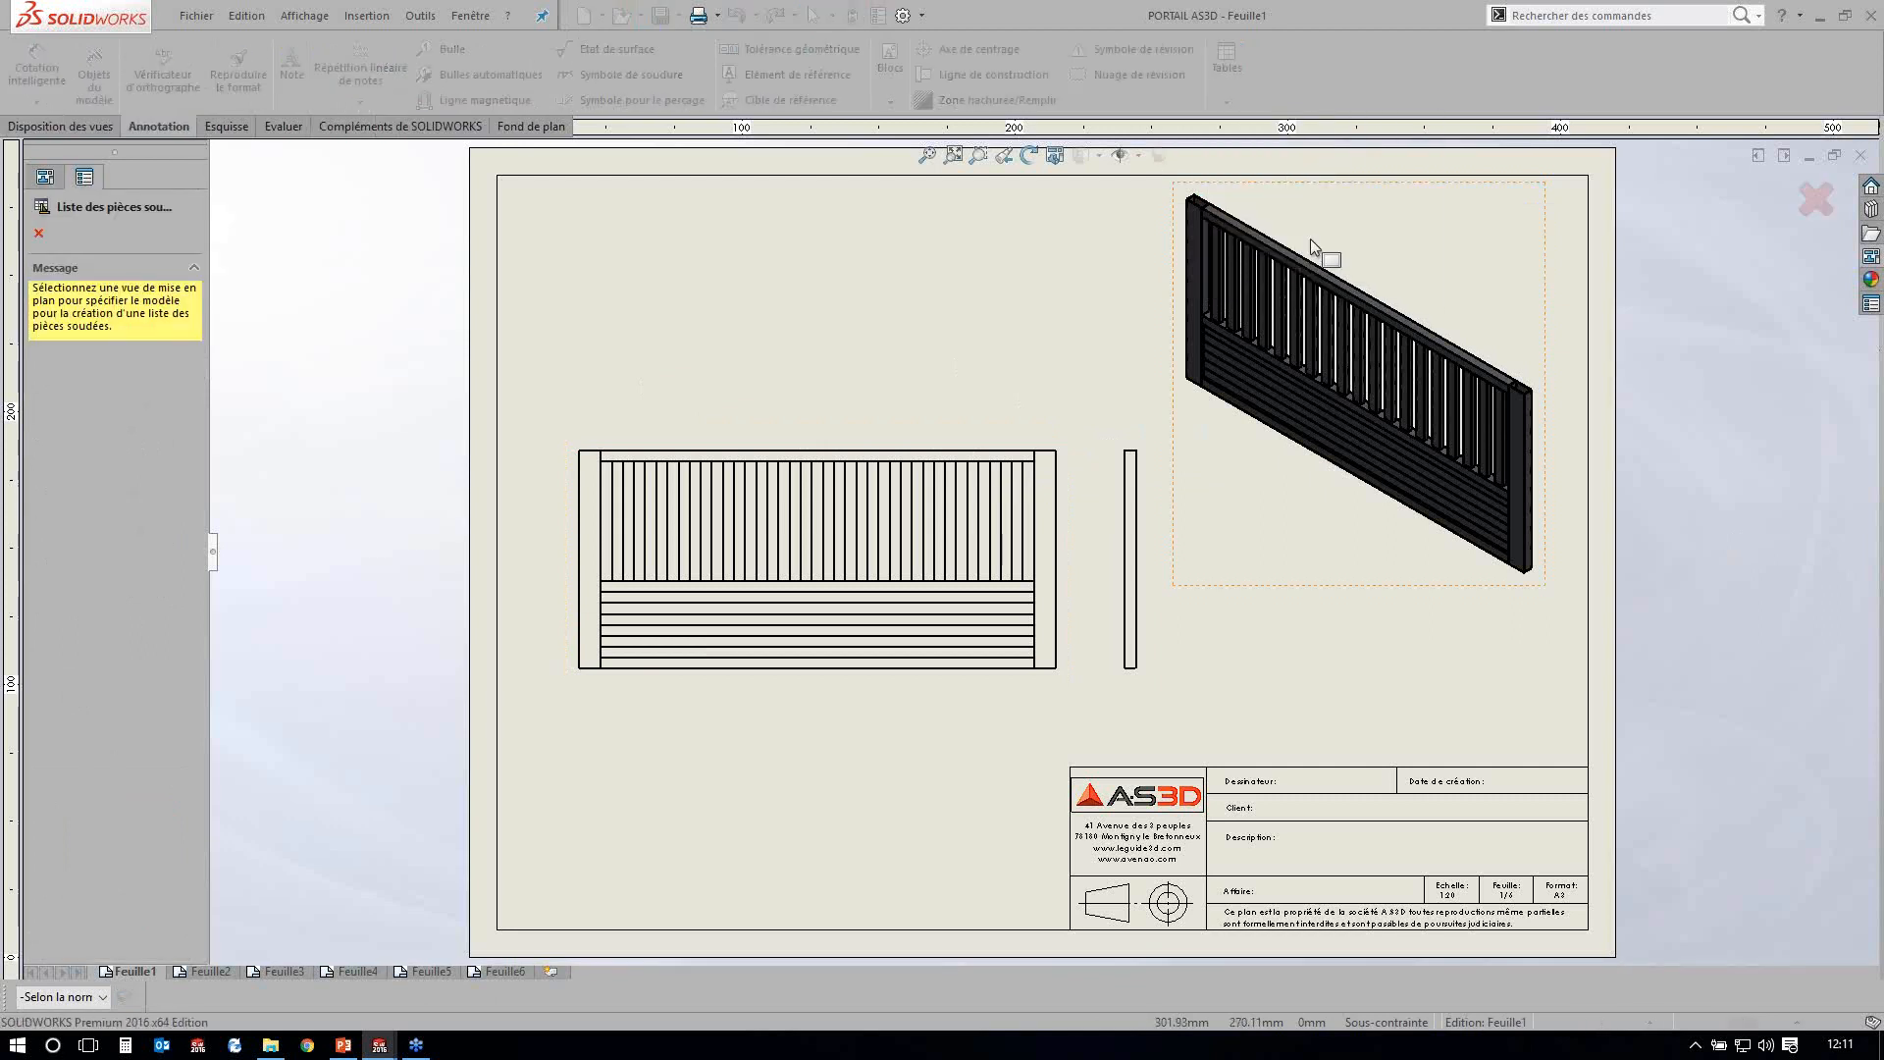
click(1312, 245)
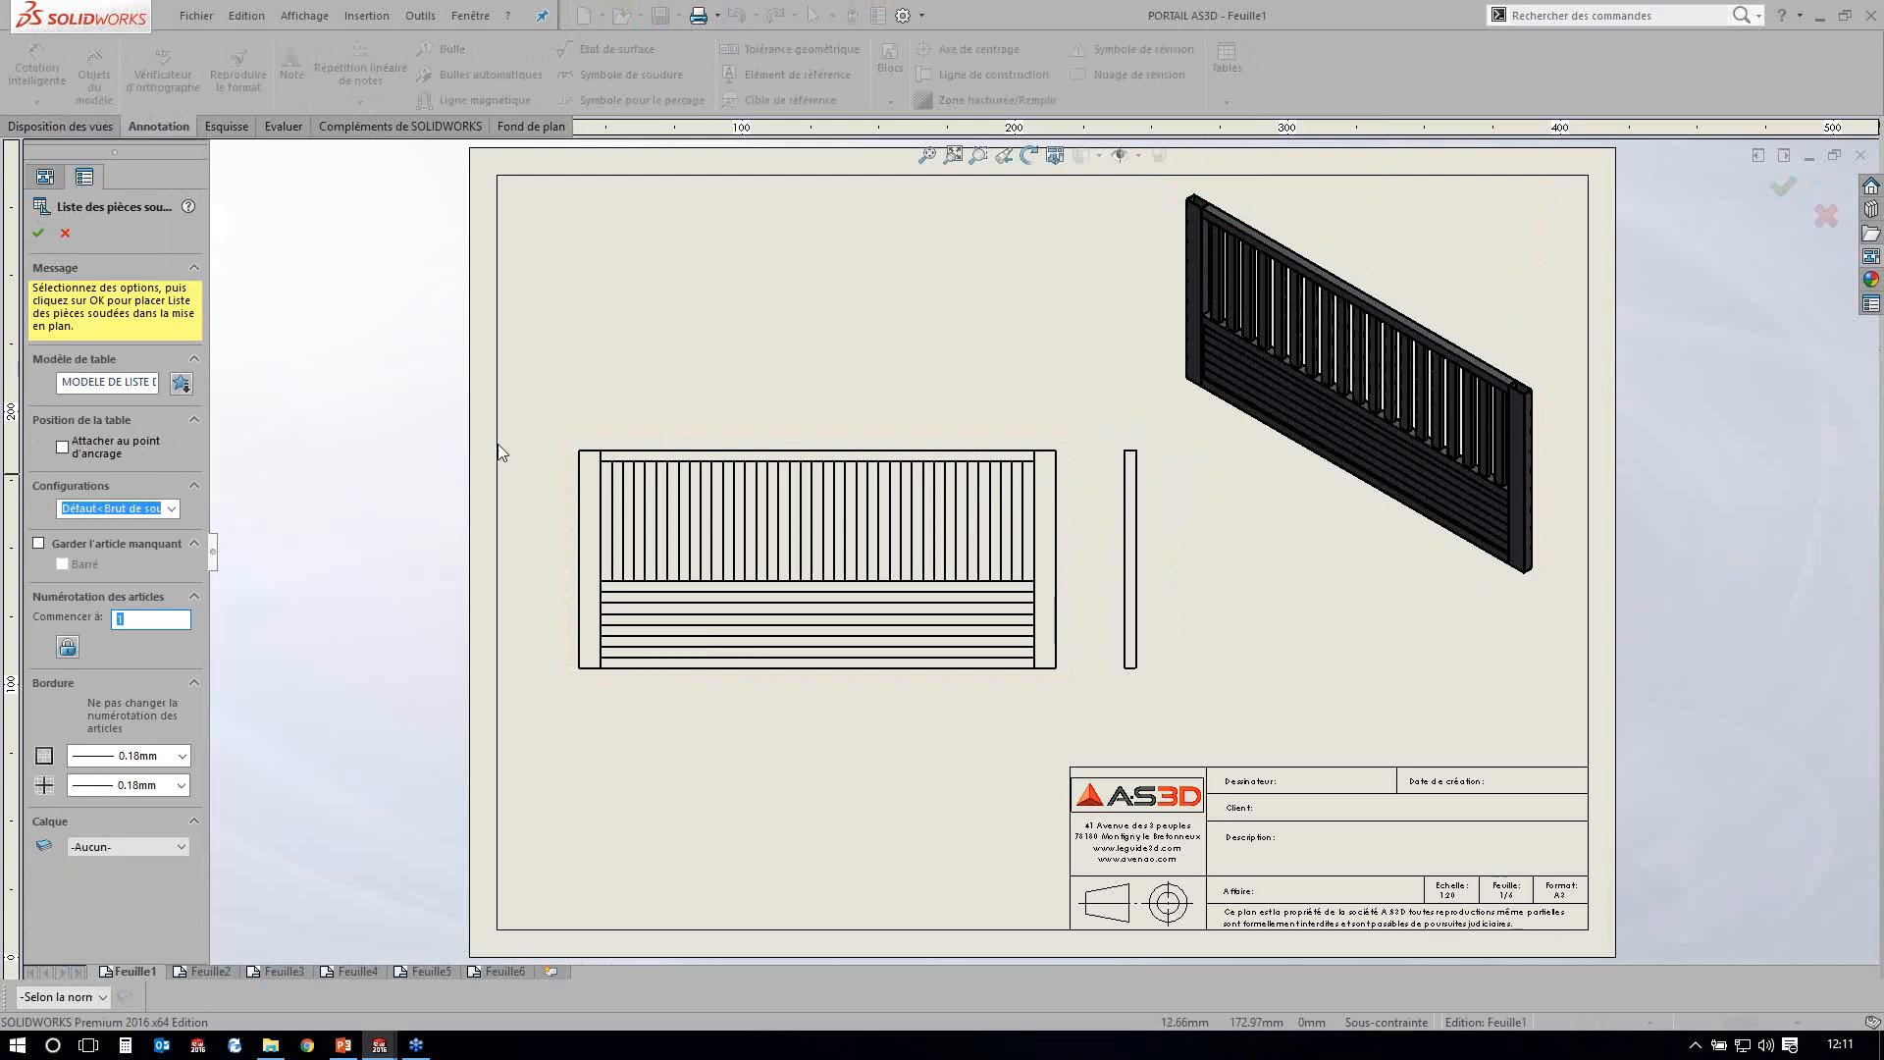
click(586, 270)
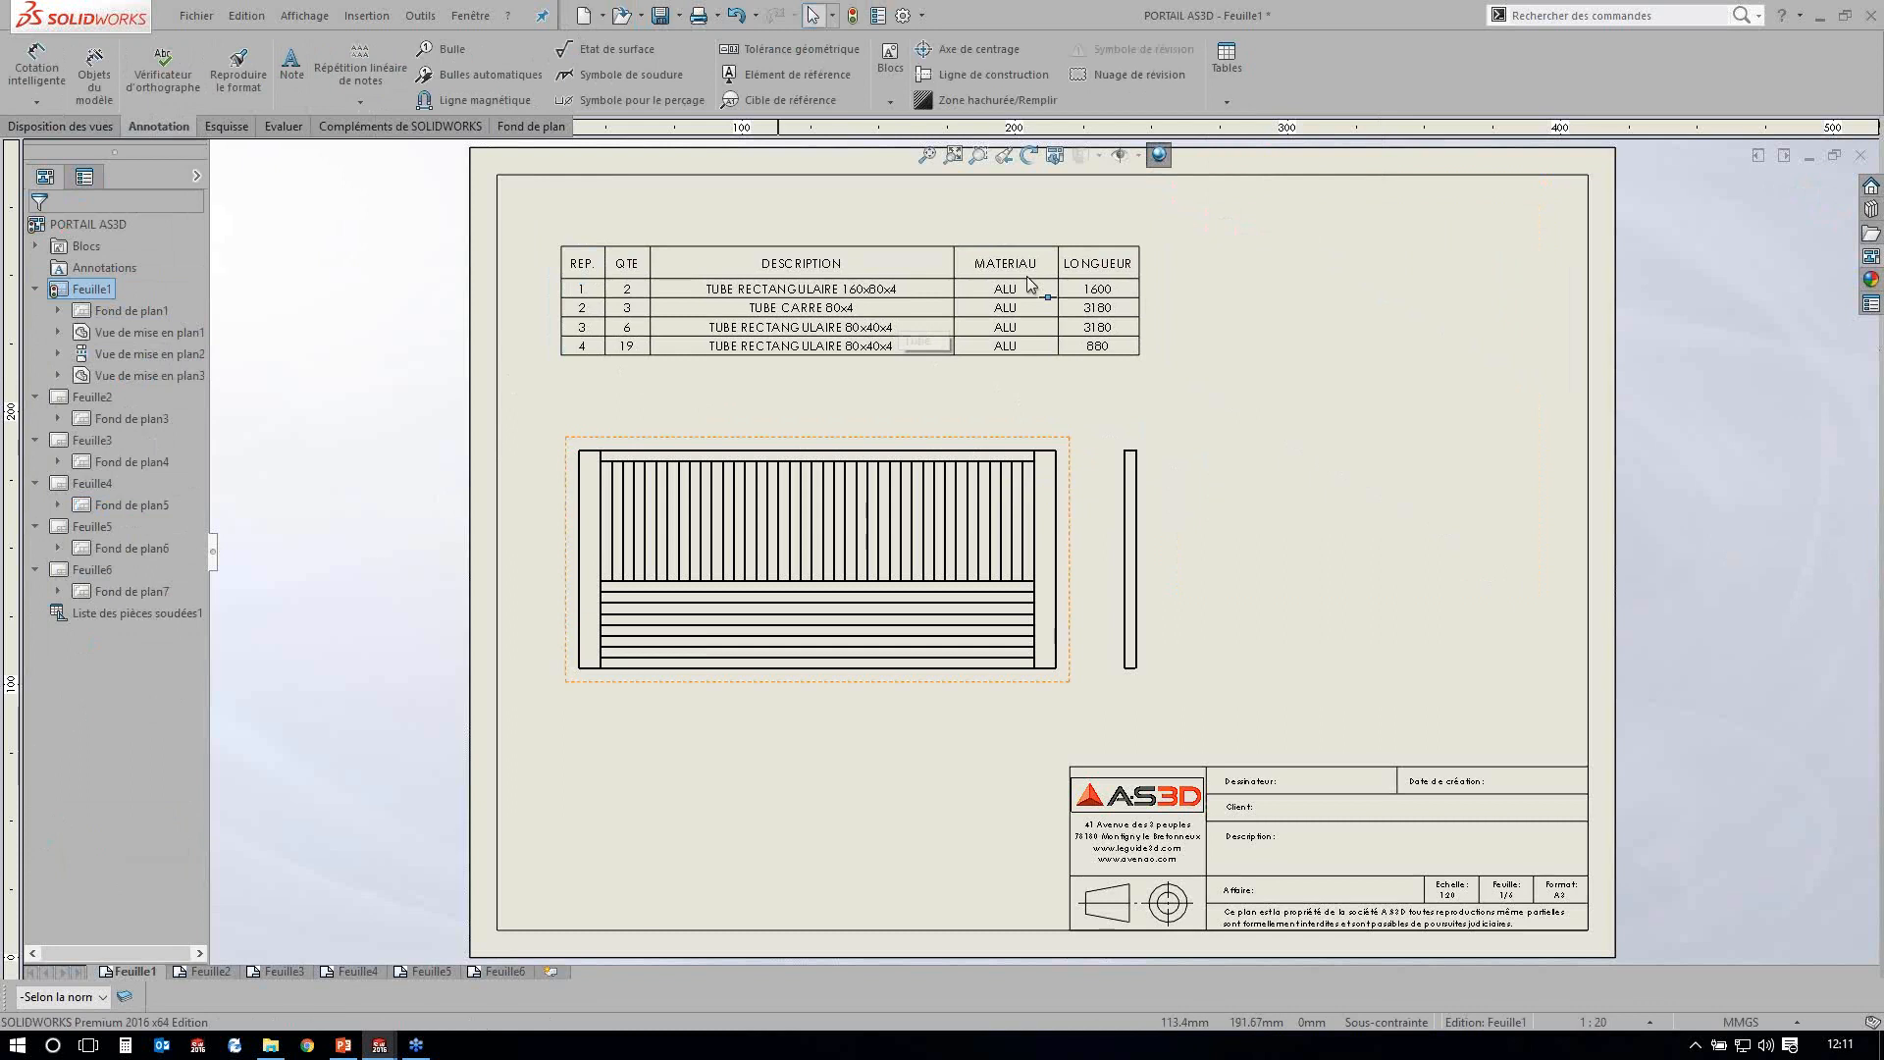
Add automatic item-number balloons around the front view, using circles attached to edges and ignoring multiple instances.
scroll(1026, 276, up, 2)
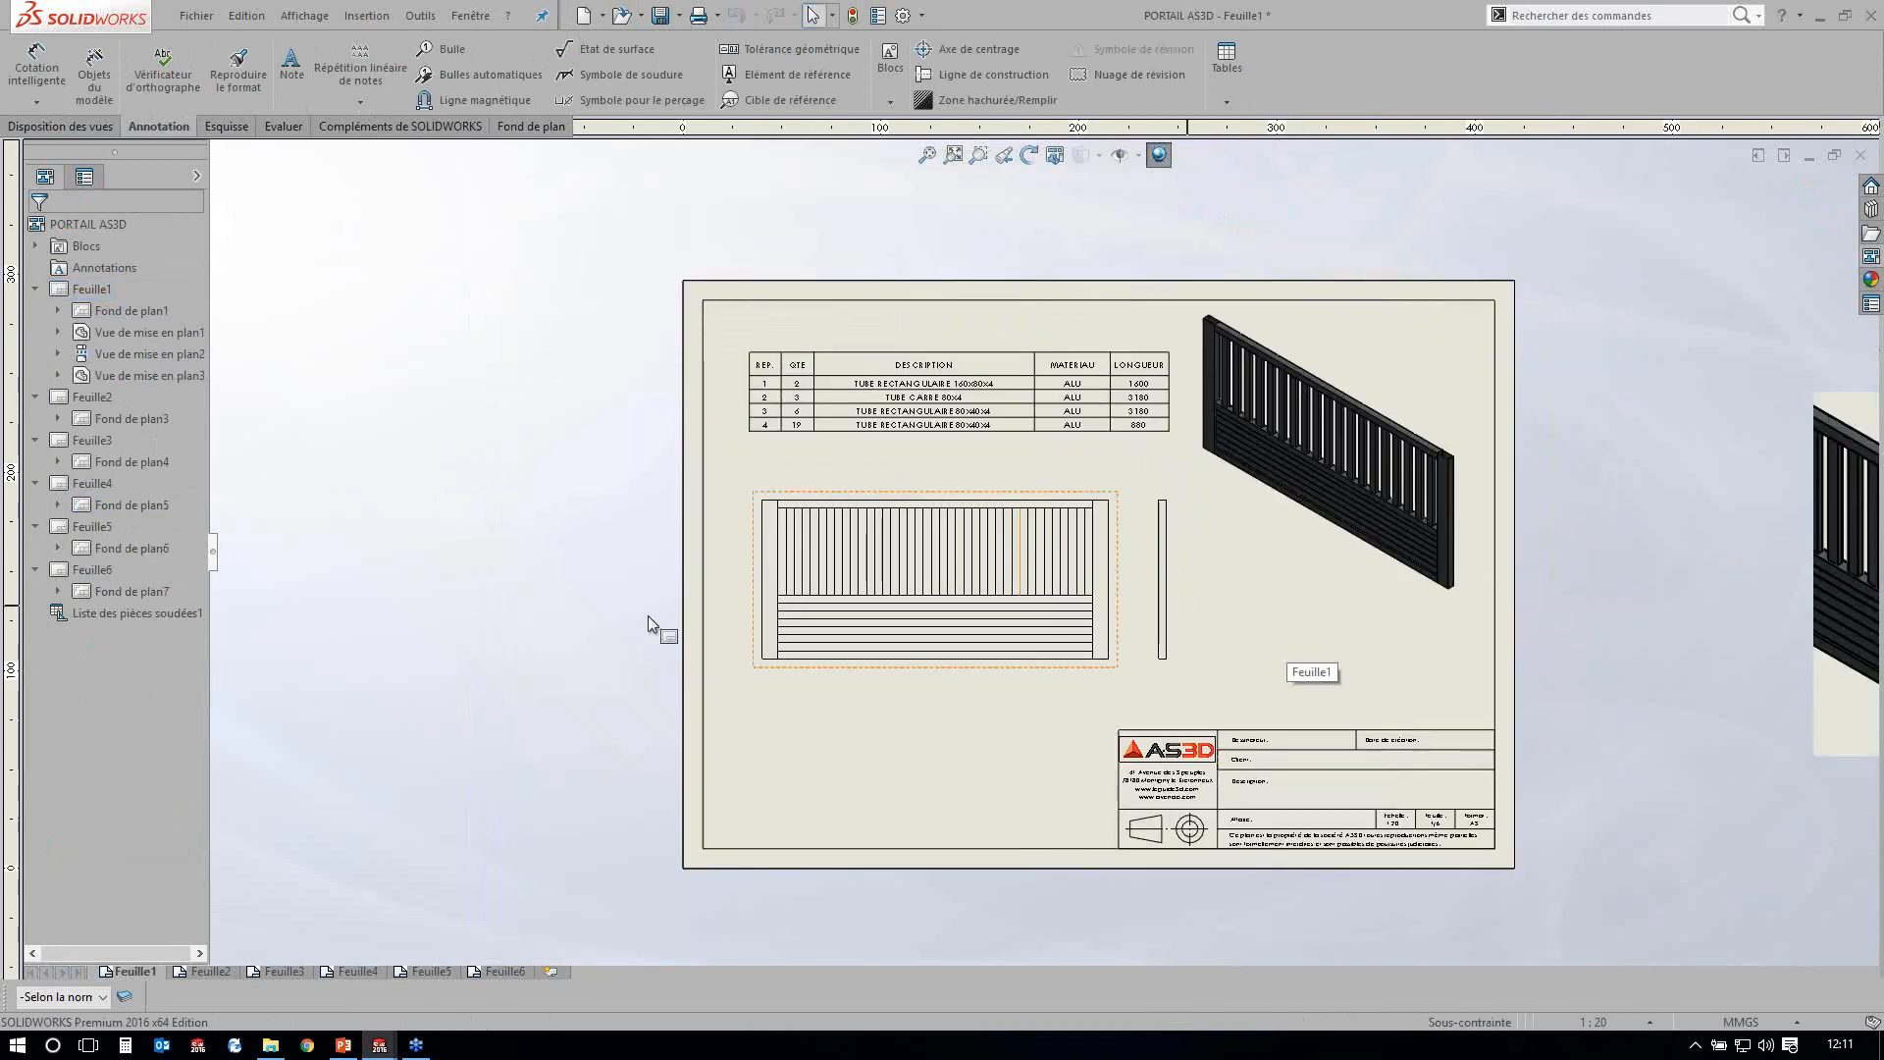
scroll(647, 616, down, 3)
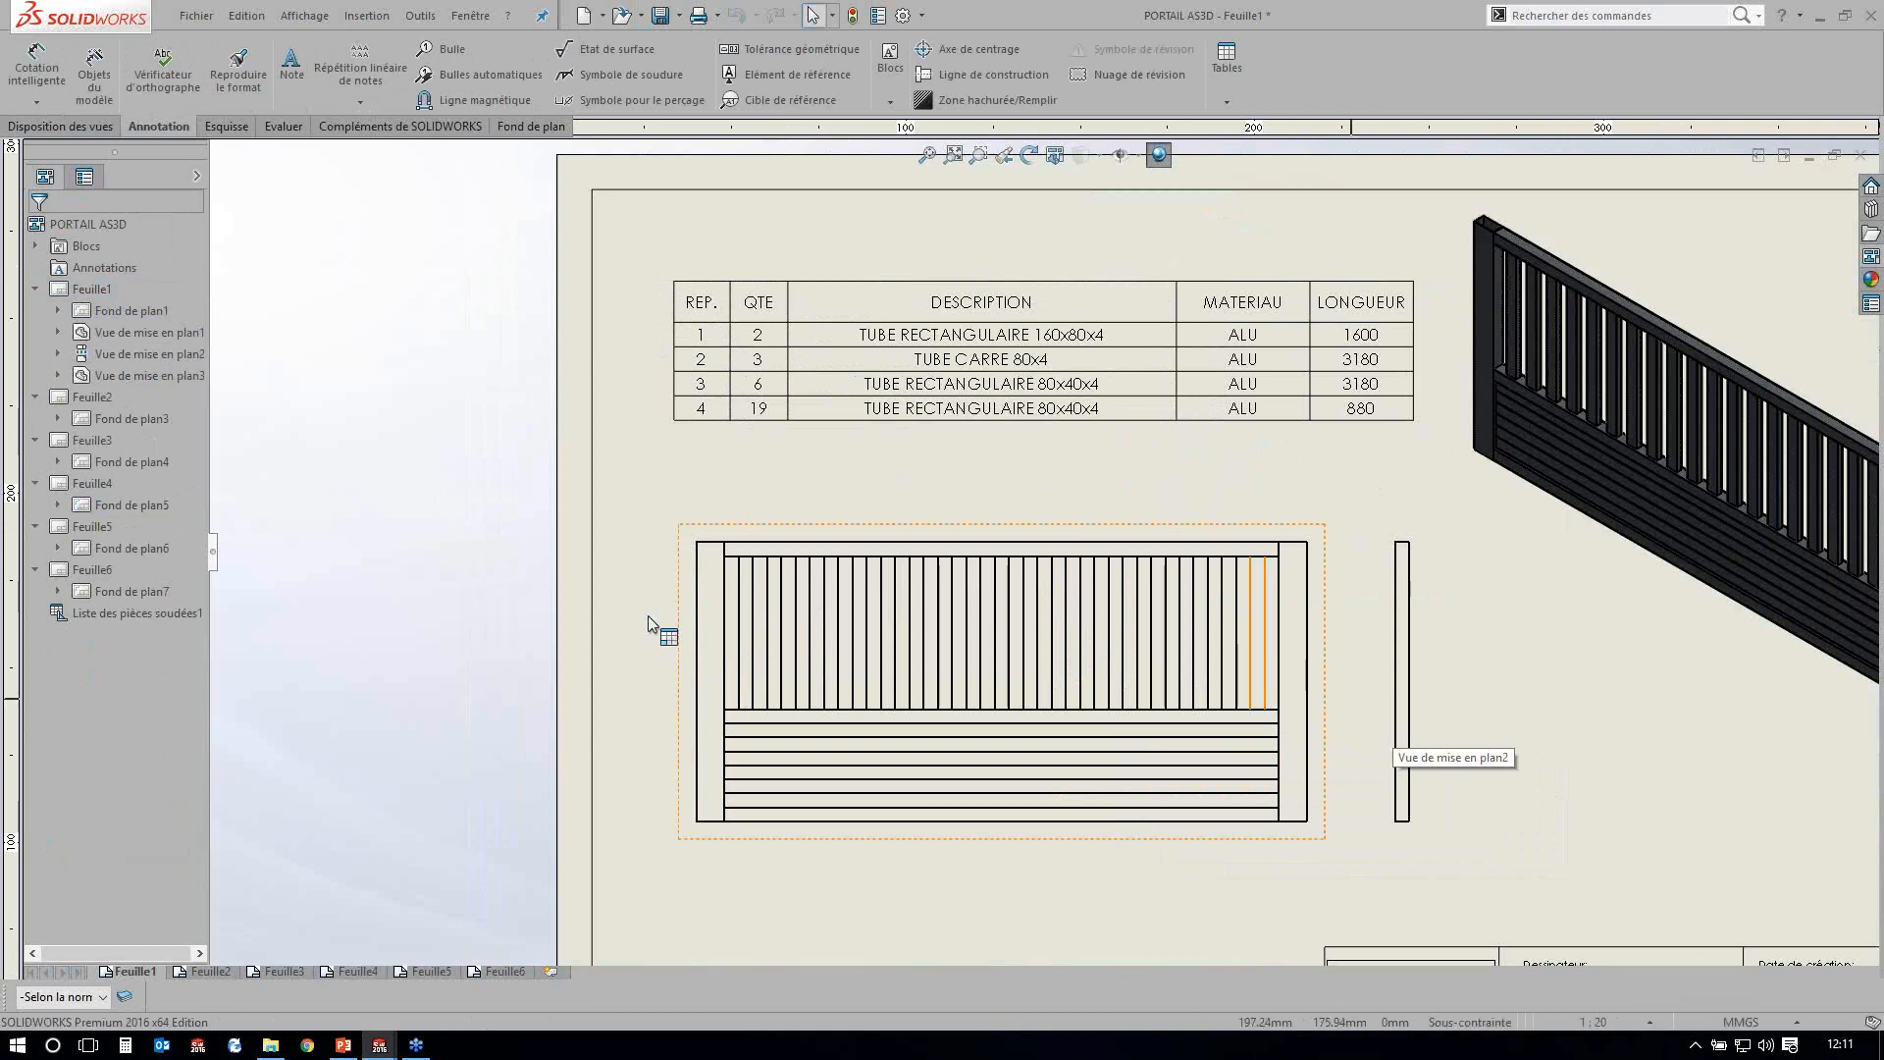
click(647, 615)
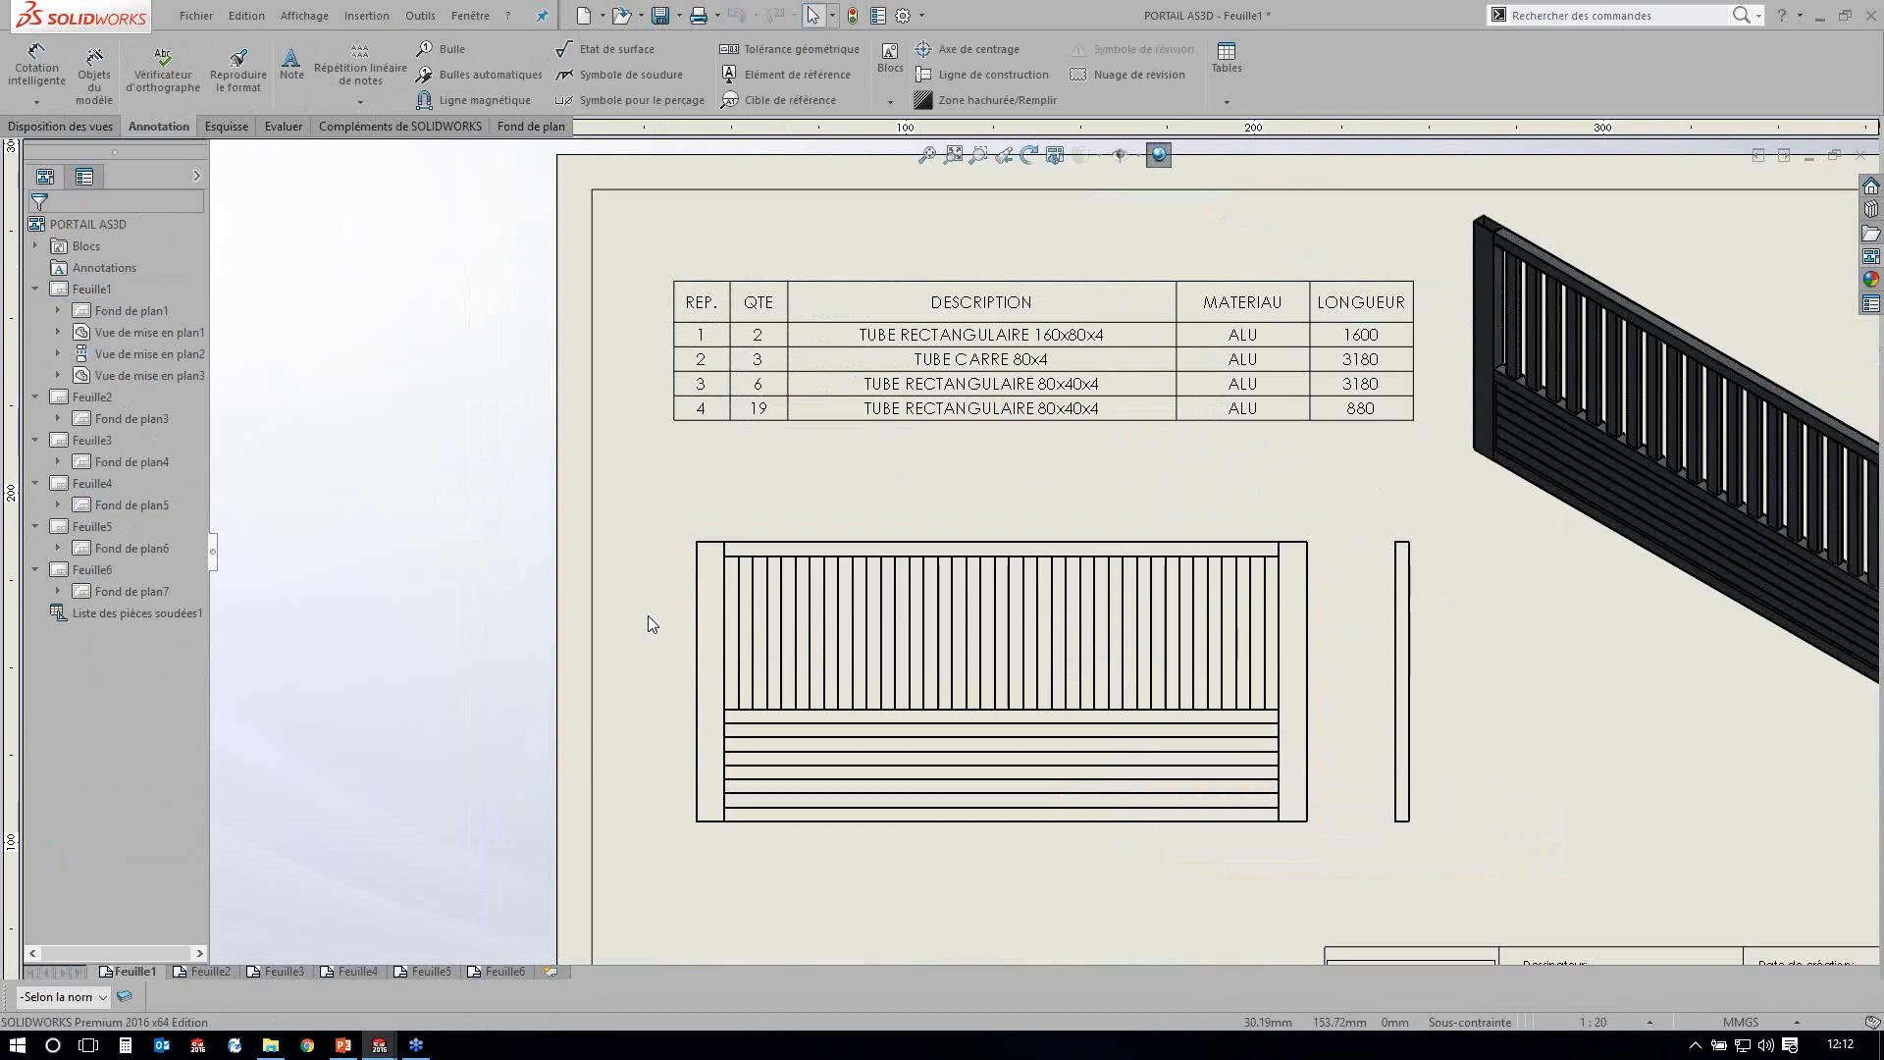
click(479, 98)
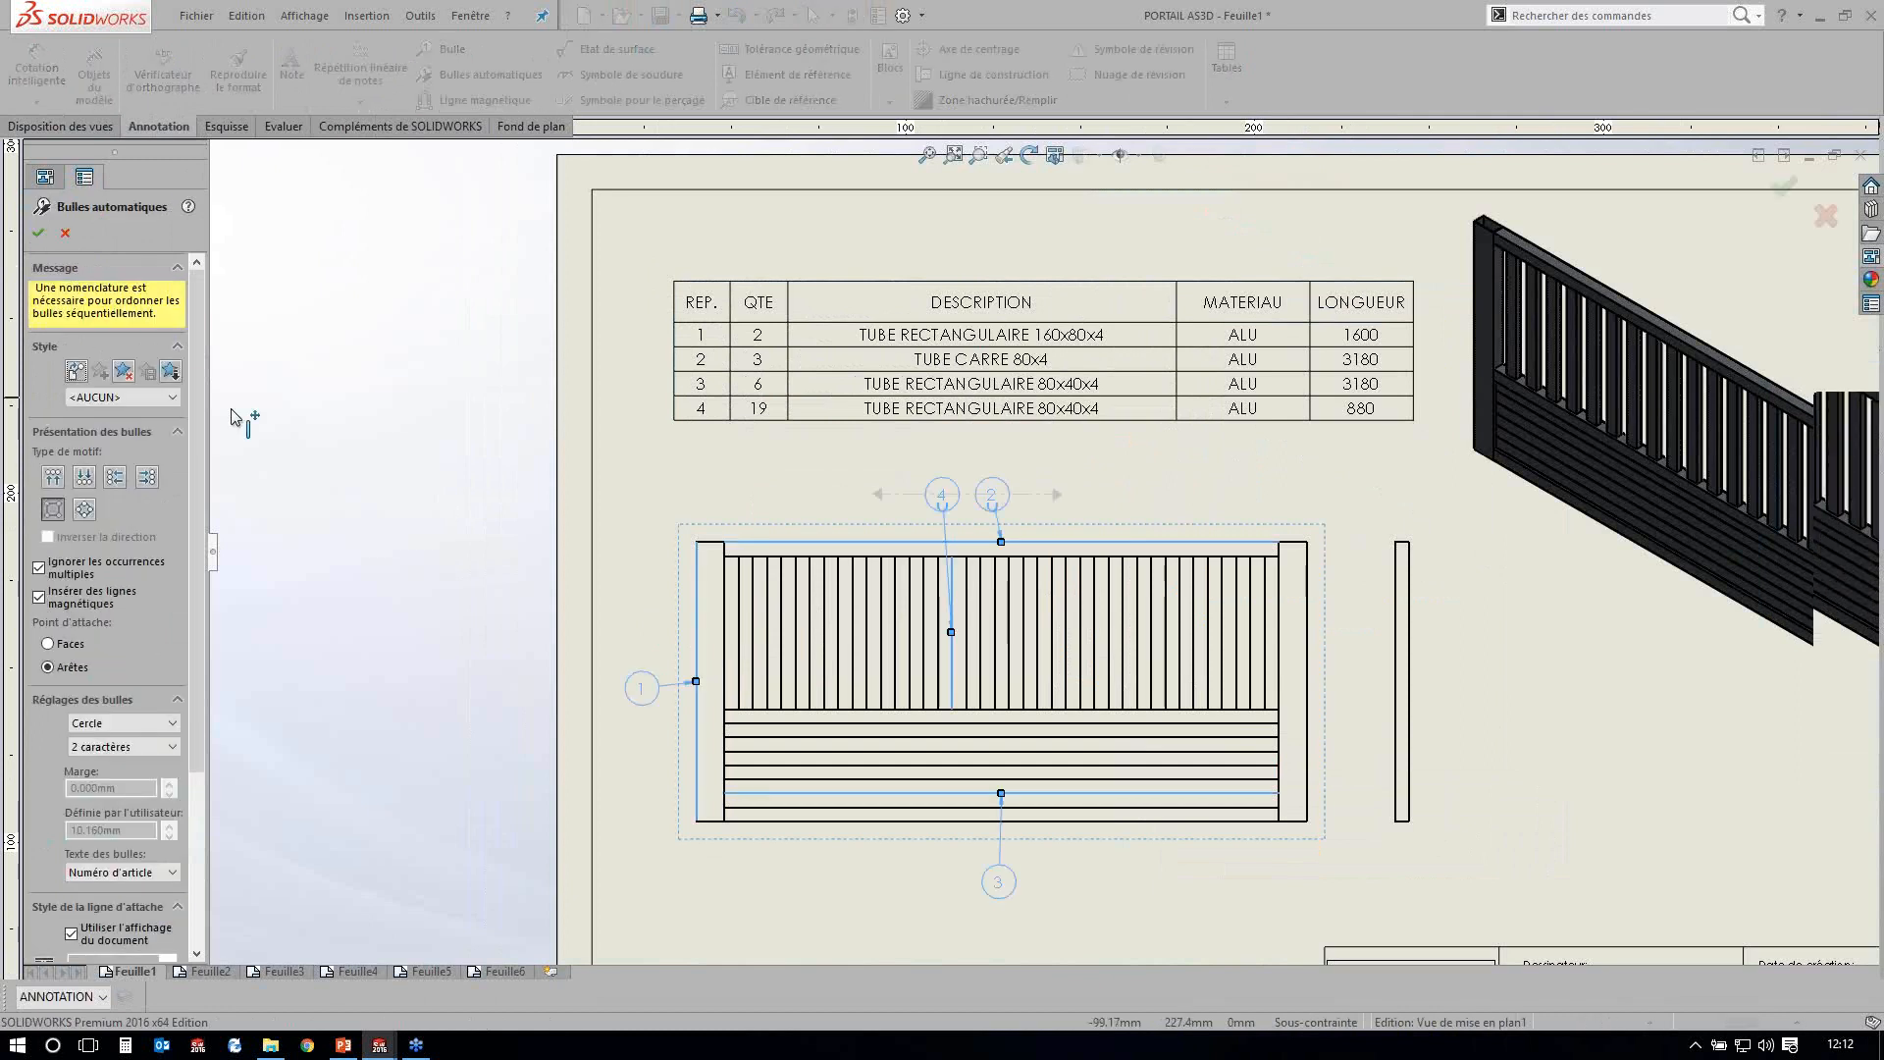
click(39, 233)
scroll(1087, 539, down, 1)
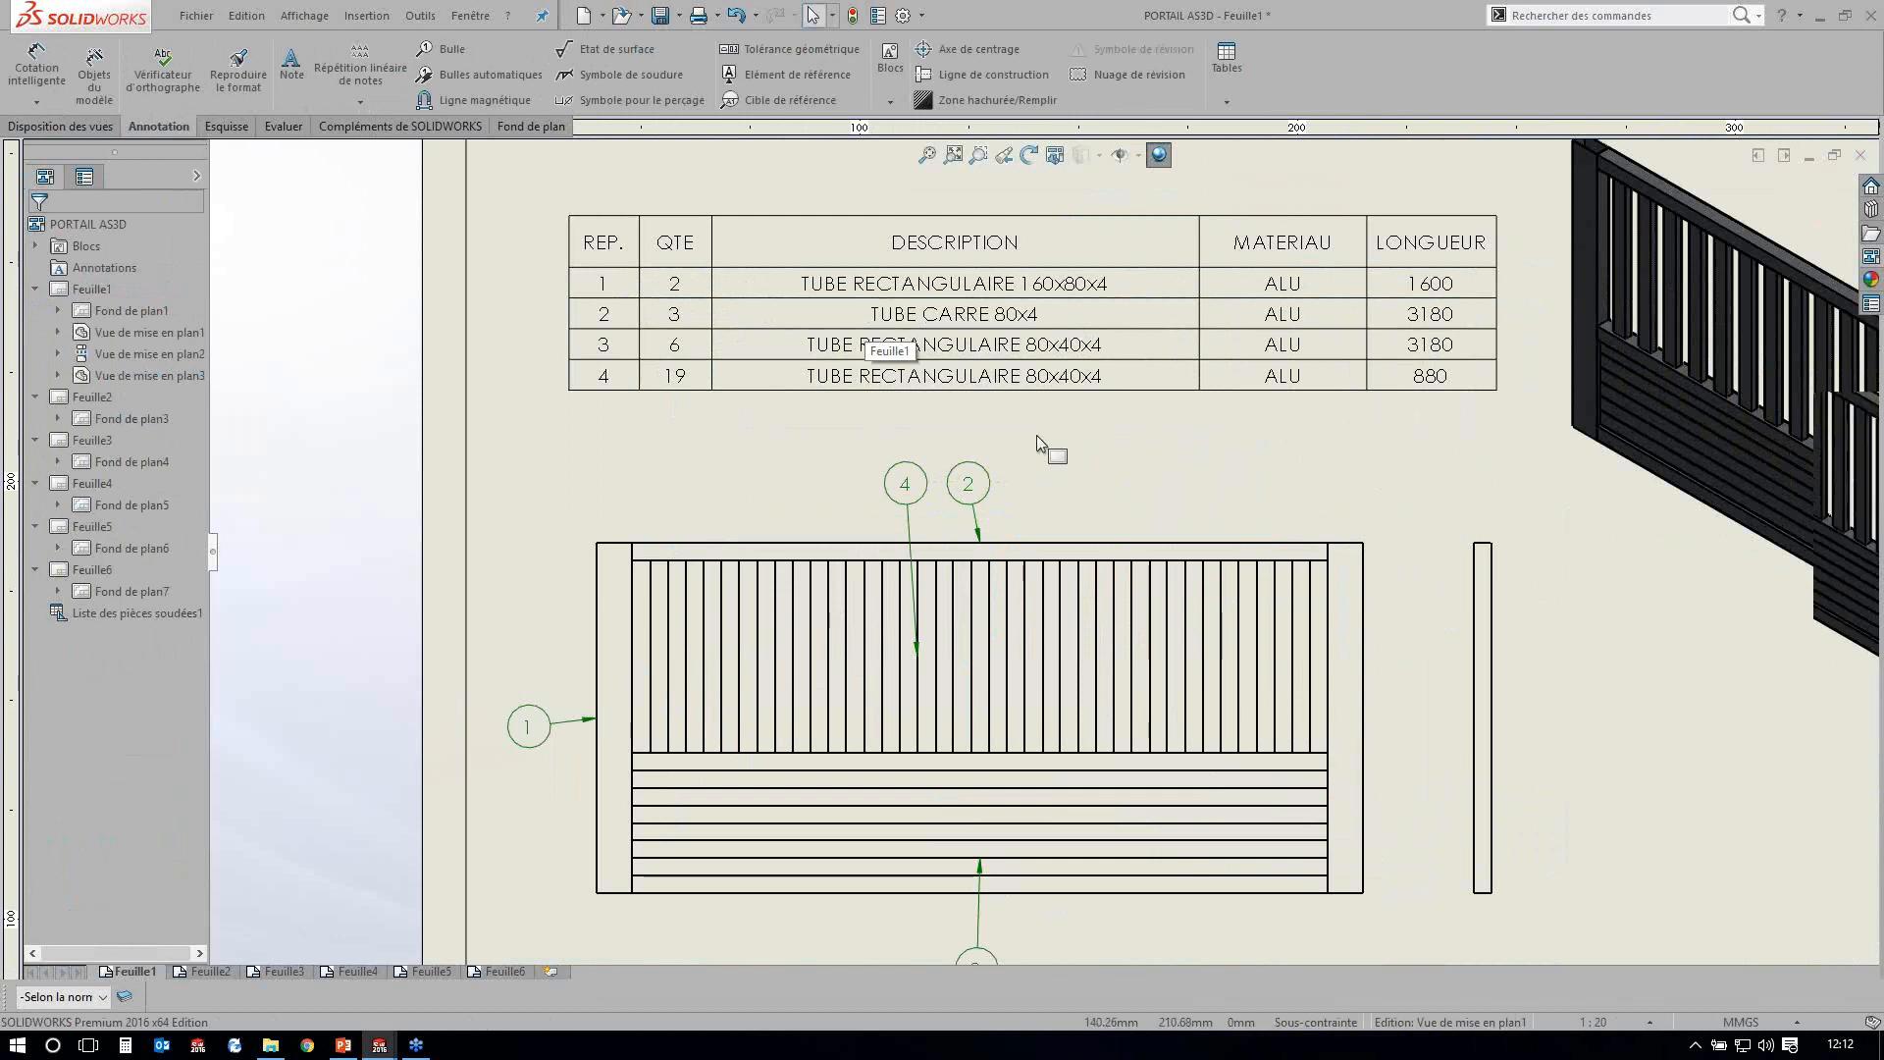
Try to reattach the leaders of balloons 1 and 3 from the tube edges to the tube faces in the front view.
scroll(1036, 434, up, 1)
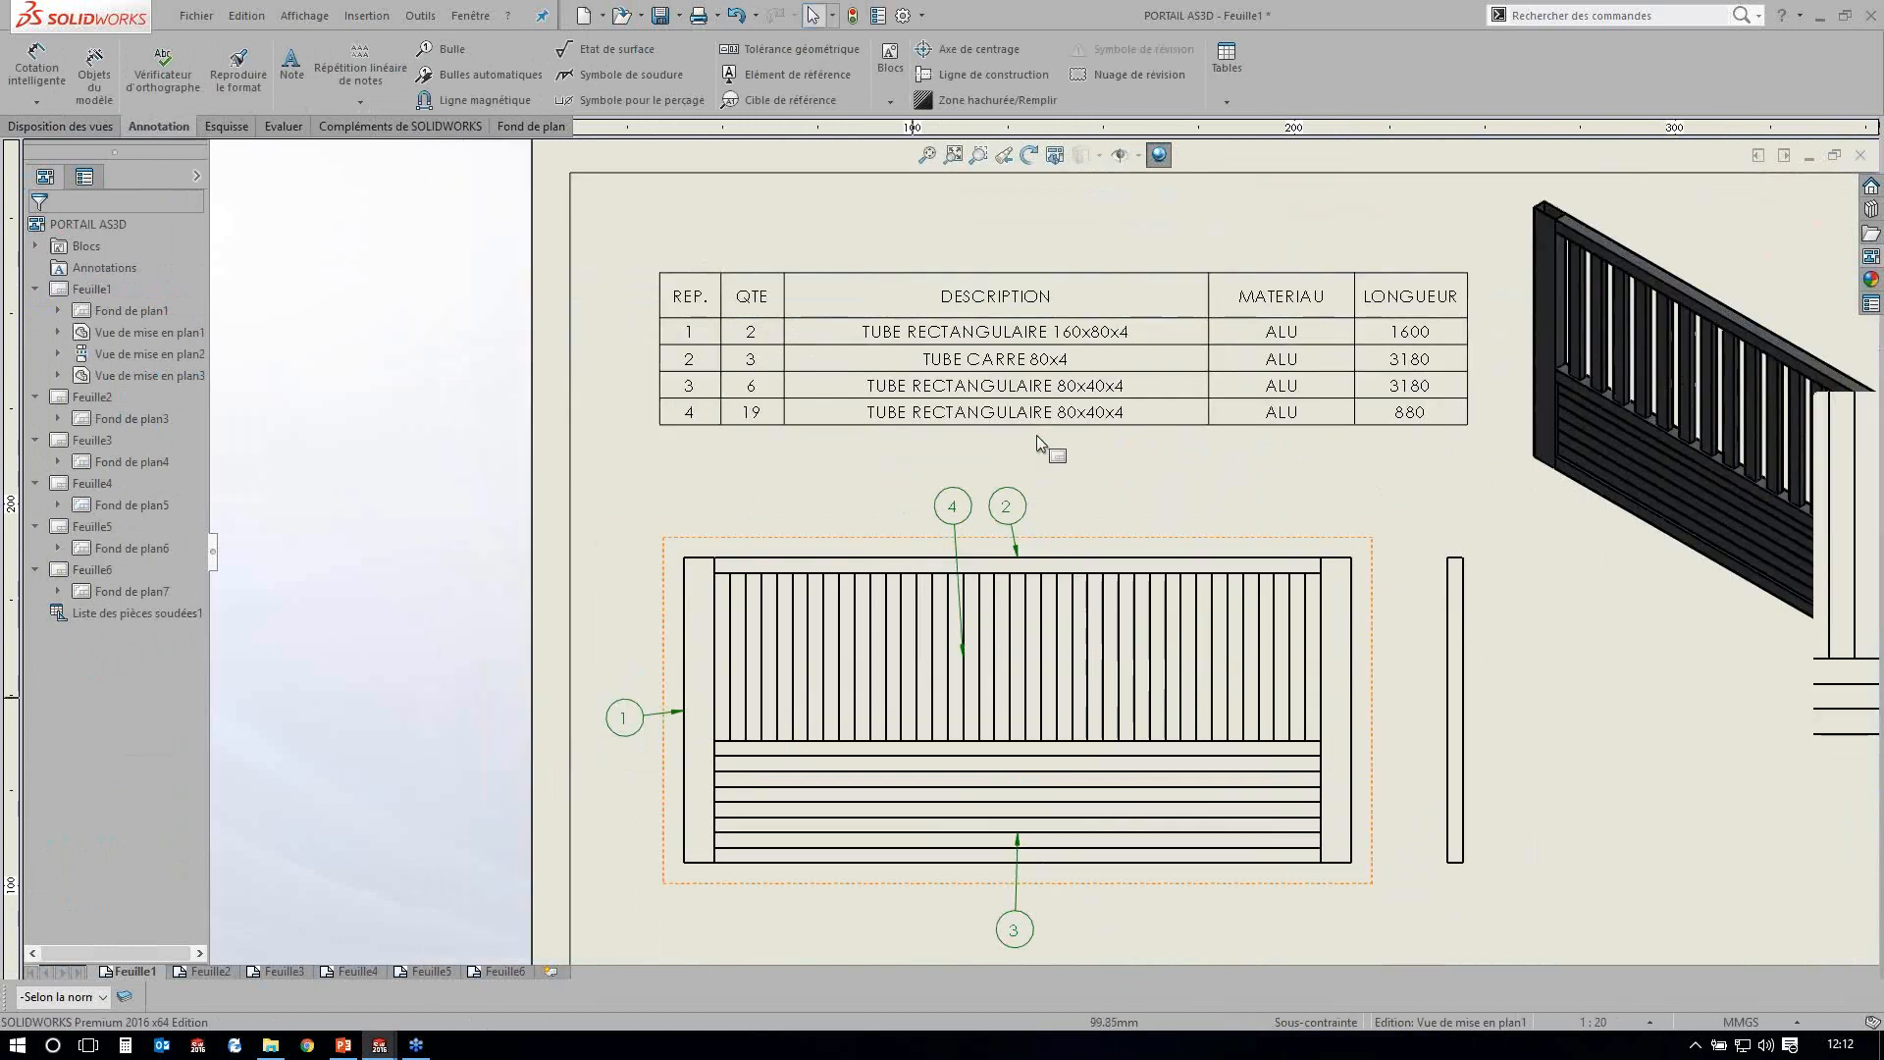
scroll(1036, 434, down, 2)
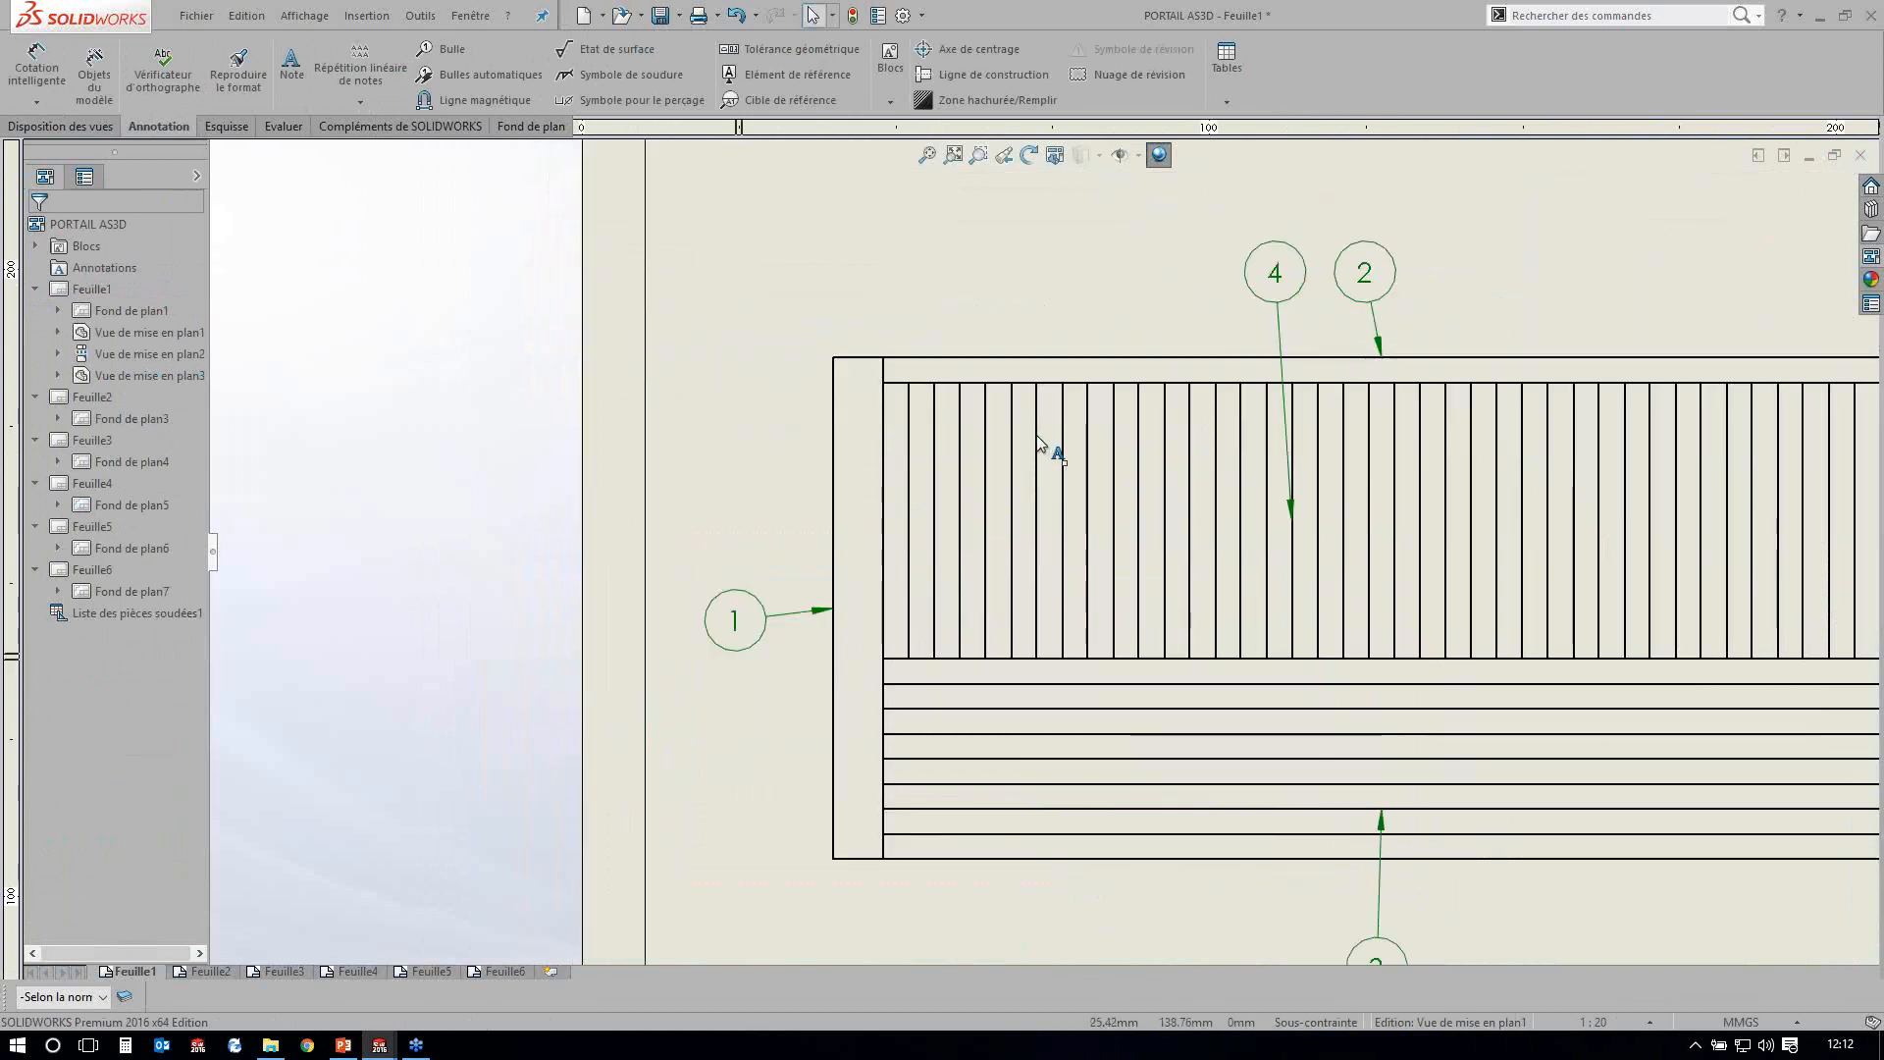
click(824, 612)
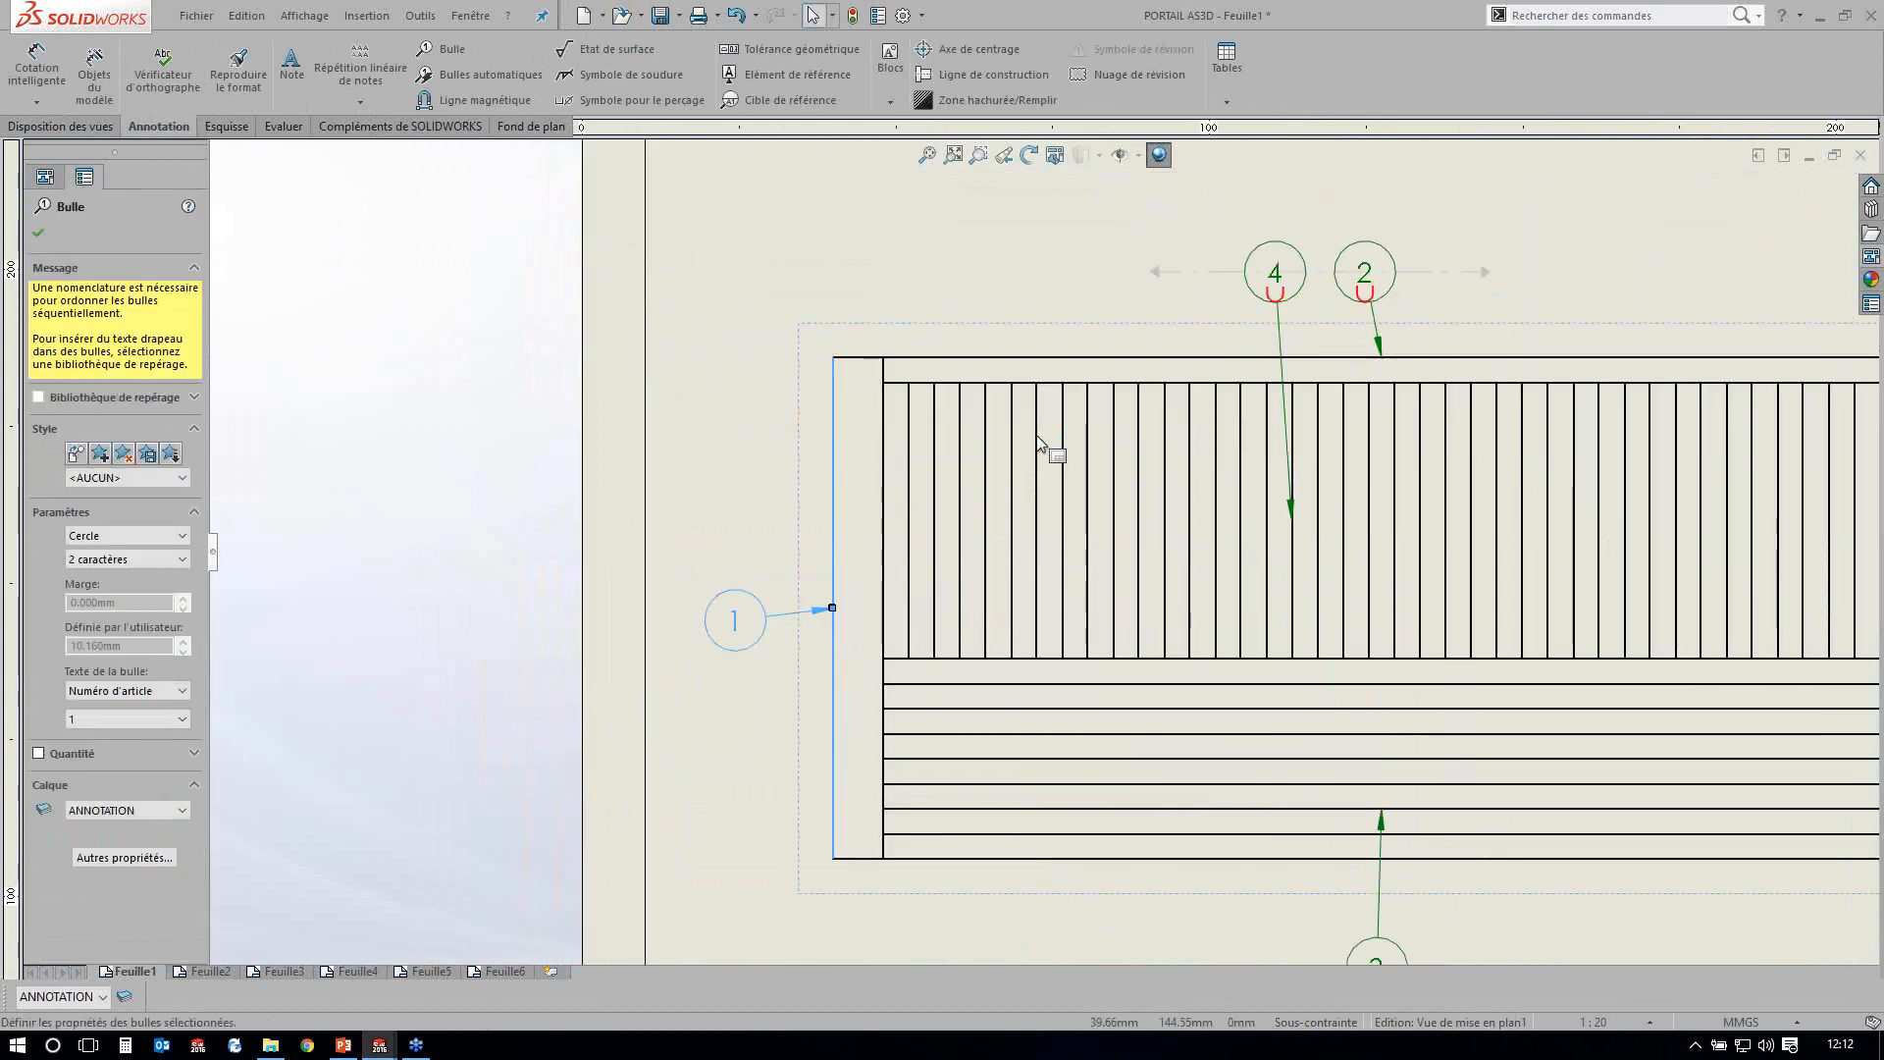
key(Escape)
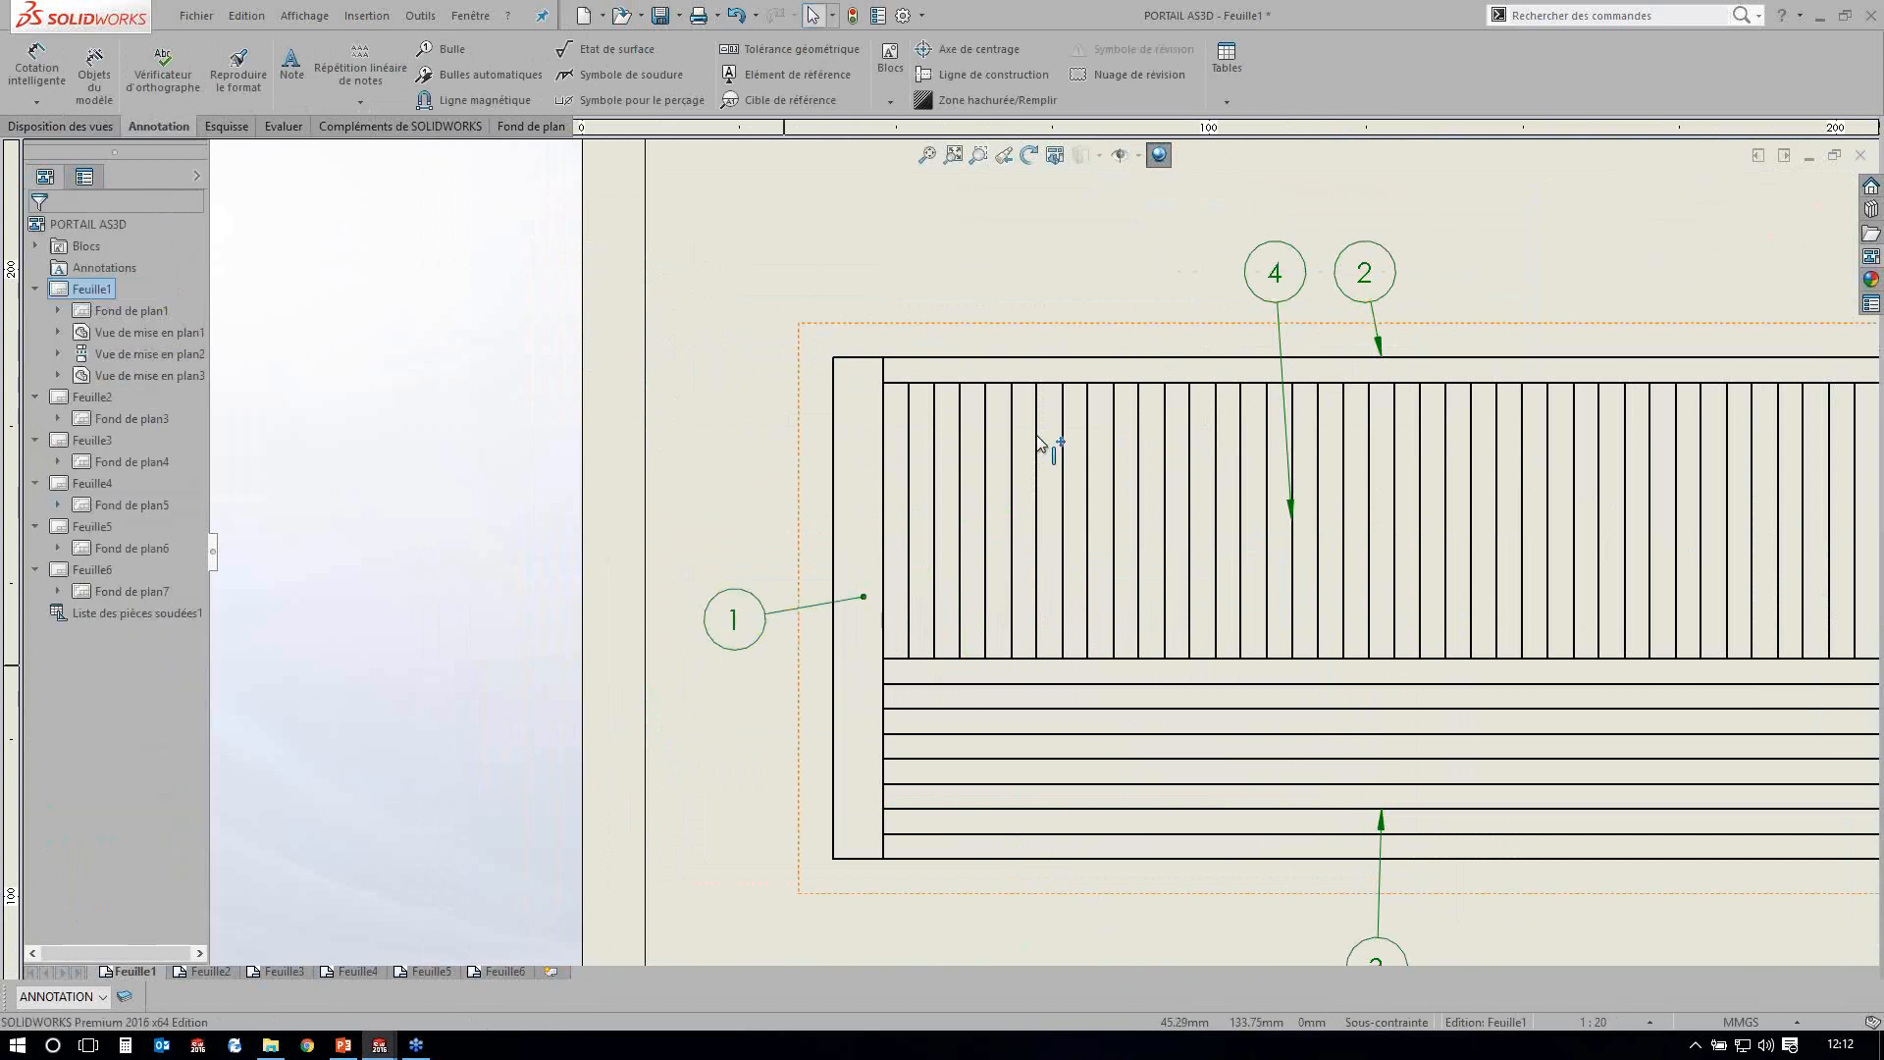
scroll(1040, 444, up, 2)
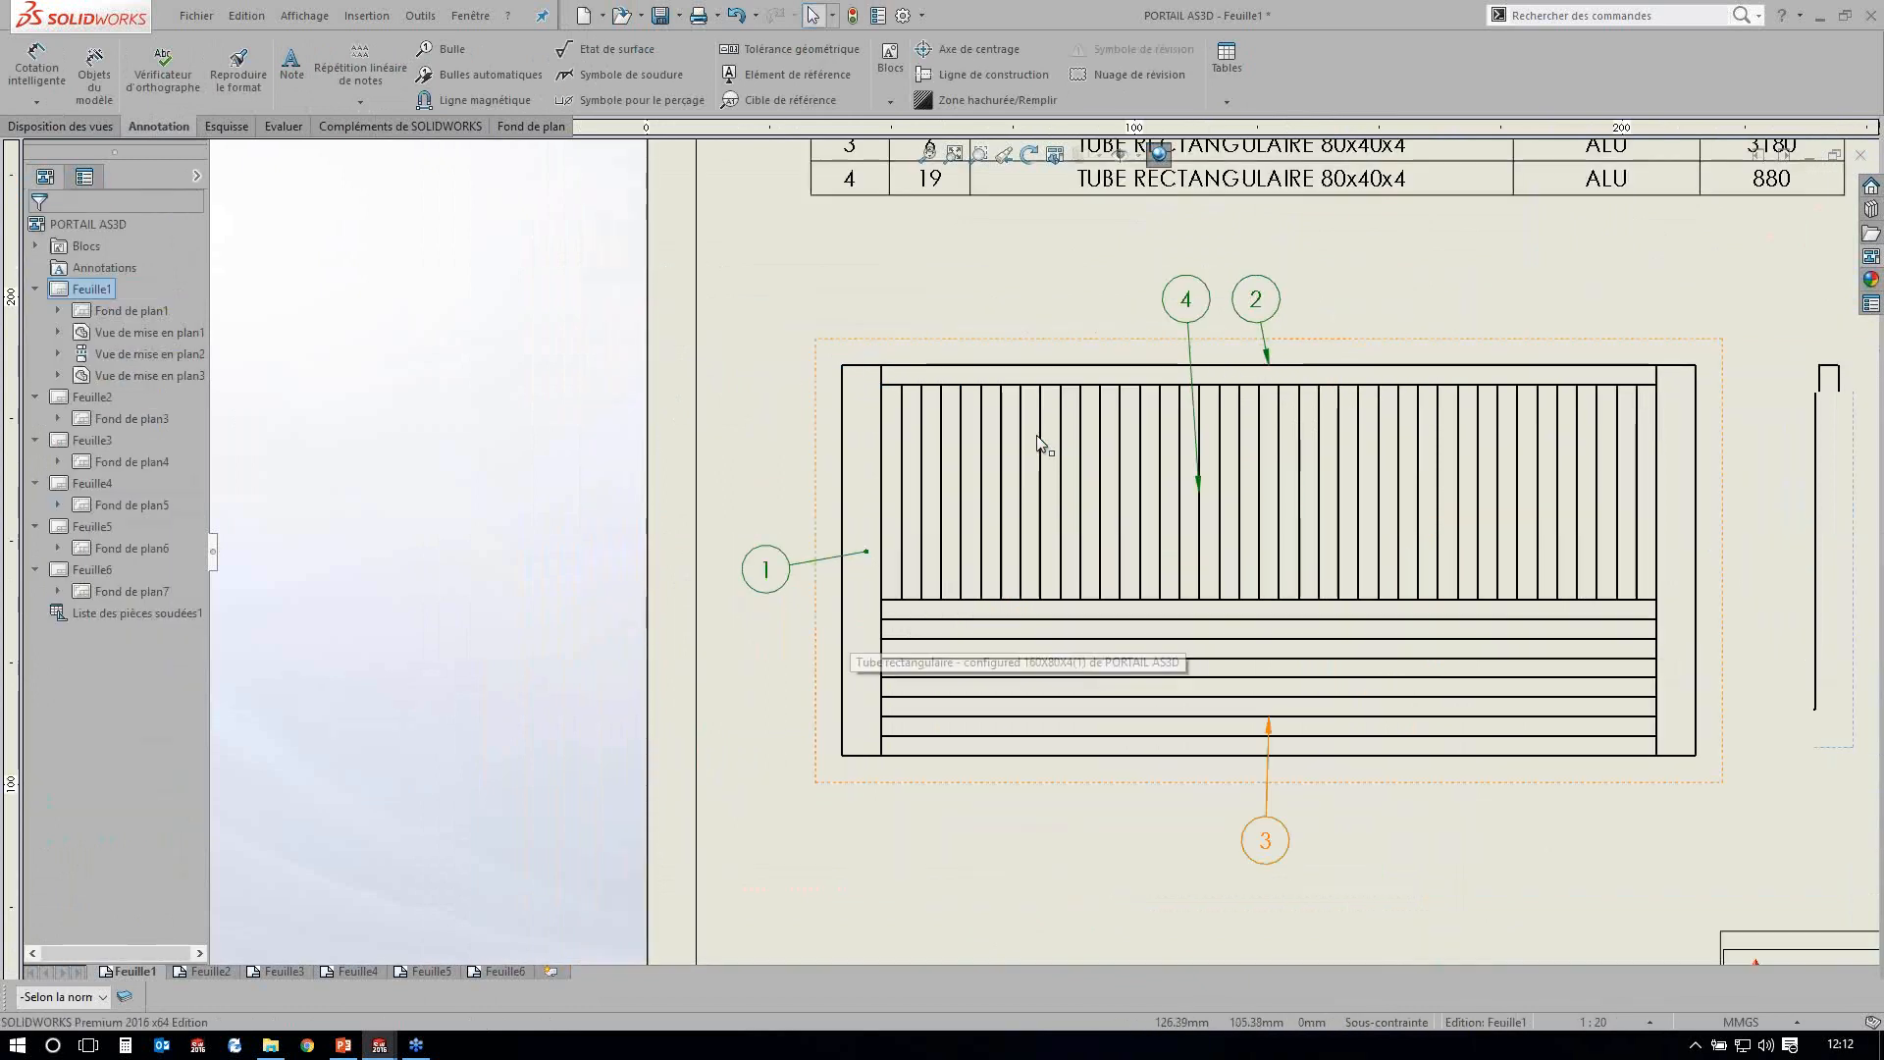
scroll(1263, 753, down, 2)
click(1216, 665)
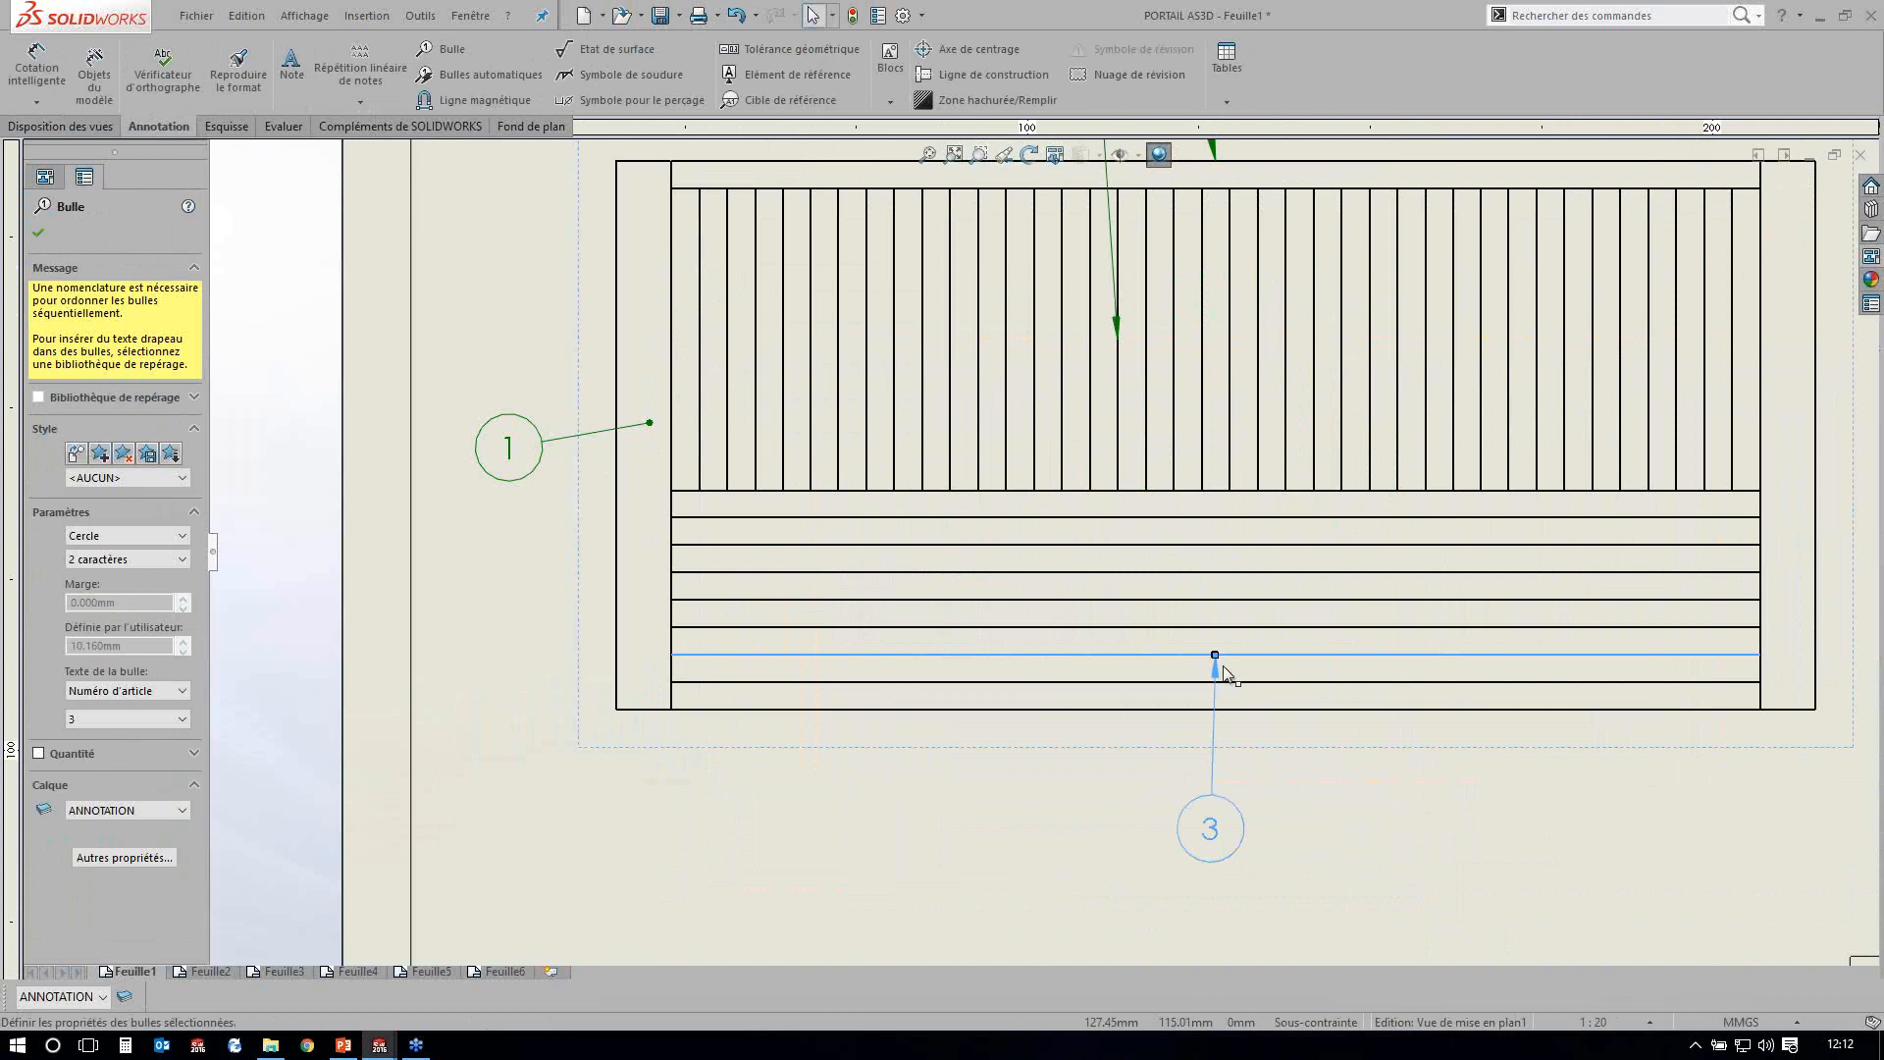
drag(1223, 667, 1222, 666)
scroll(1222, 665, up, 2)
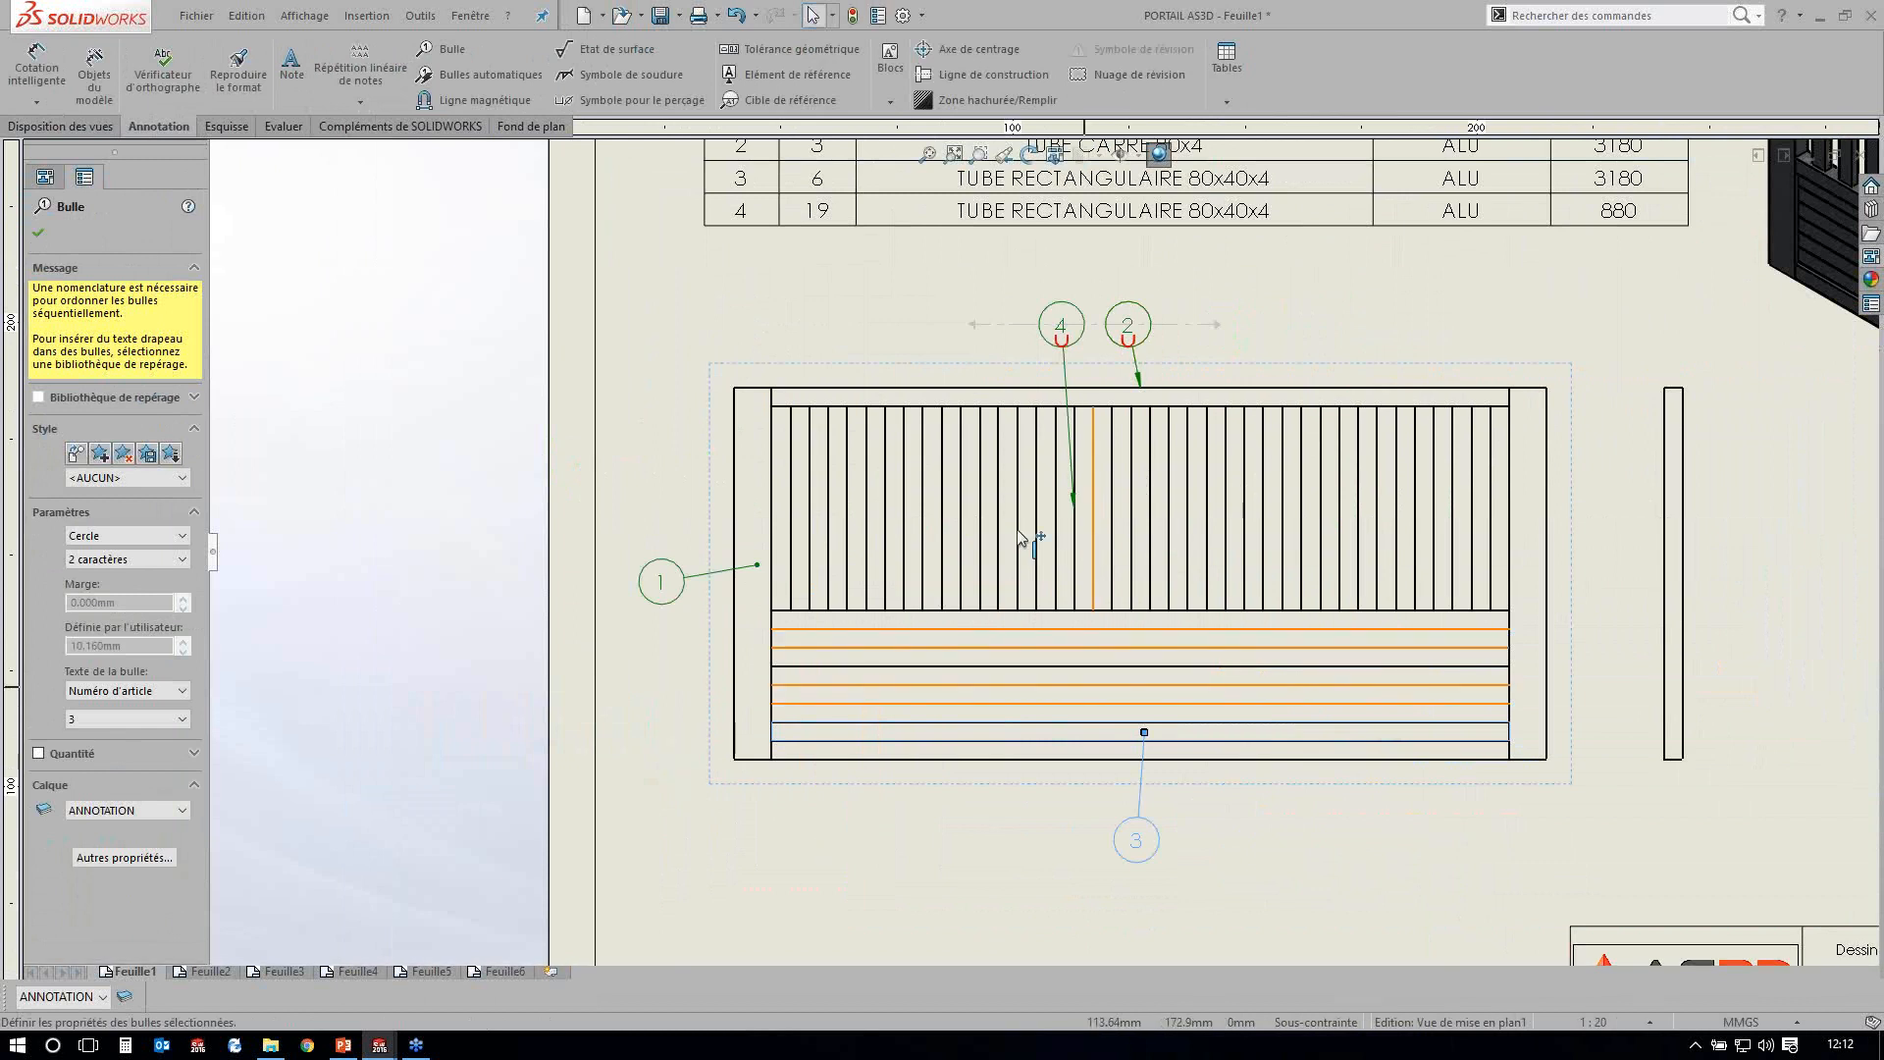
key(Escape)
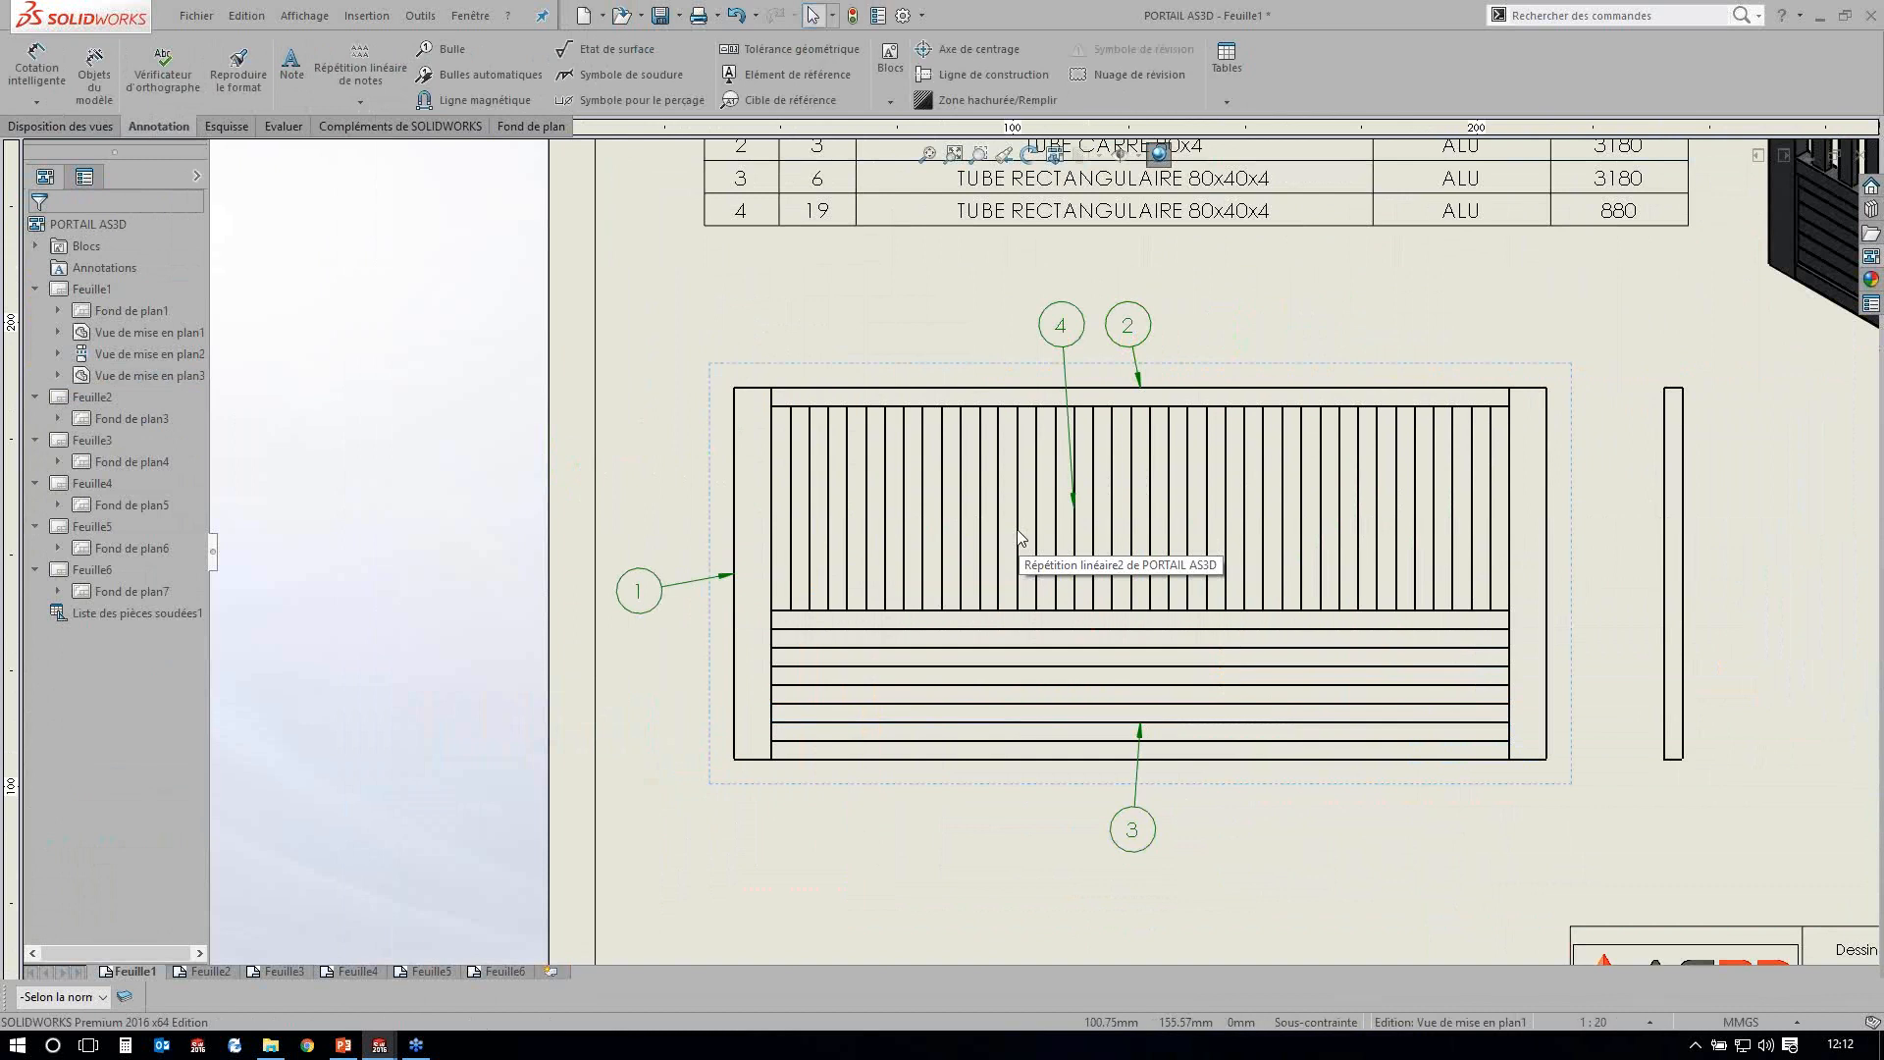
Undo the balloon edits and regenerate the front view's automatic item-number balloons as circles attached to edges, with magnetic lines.
key(ctrl+z)
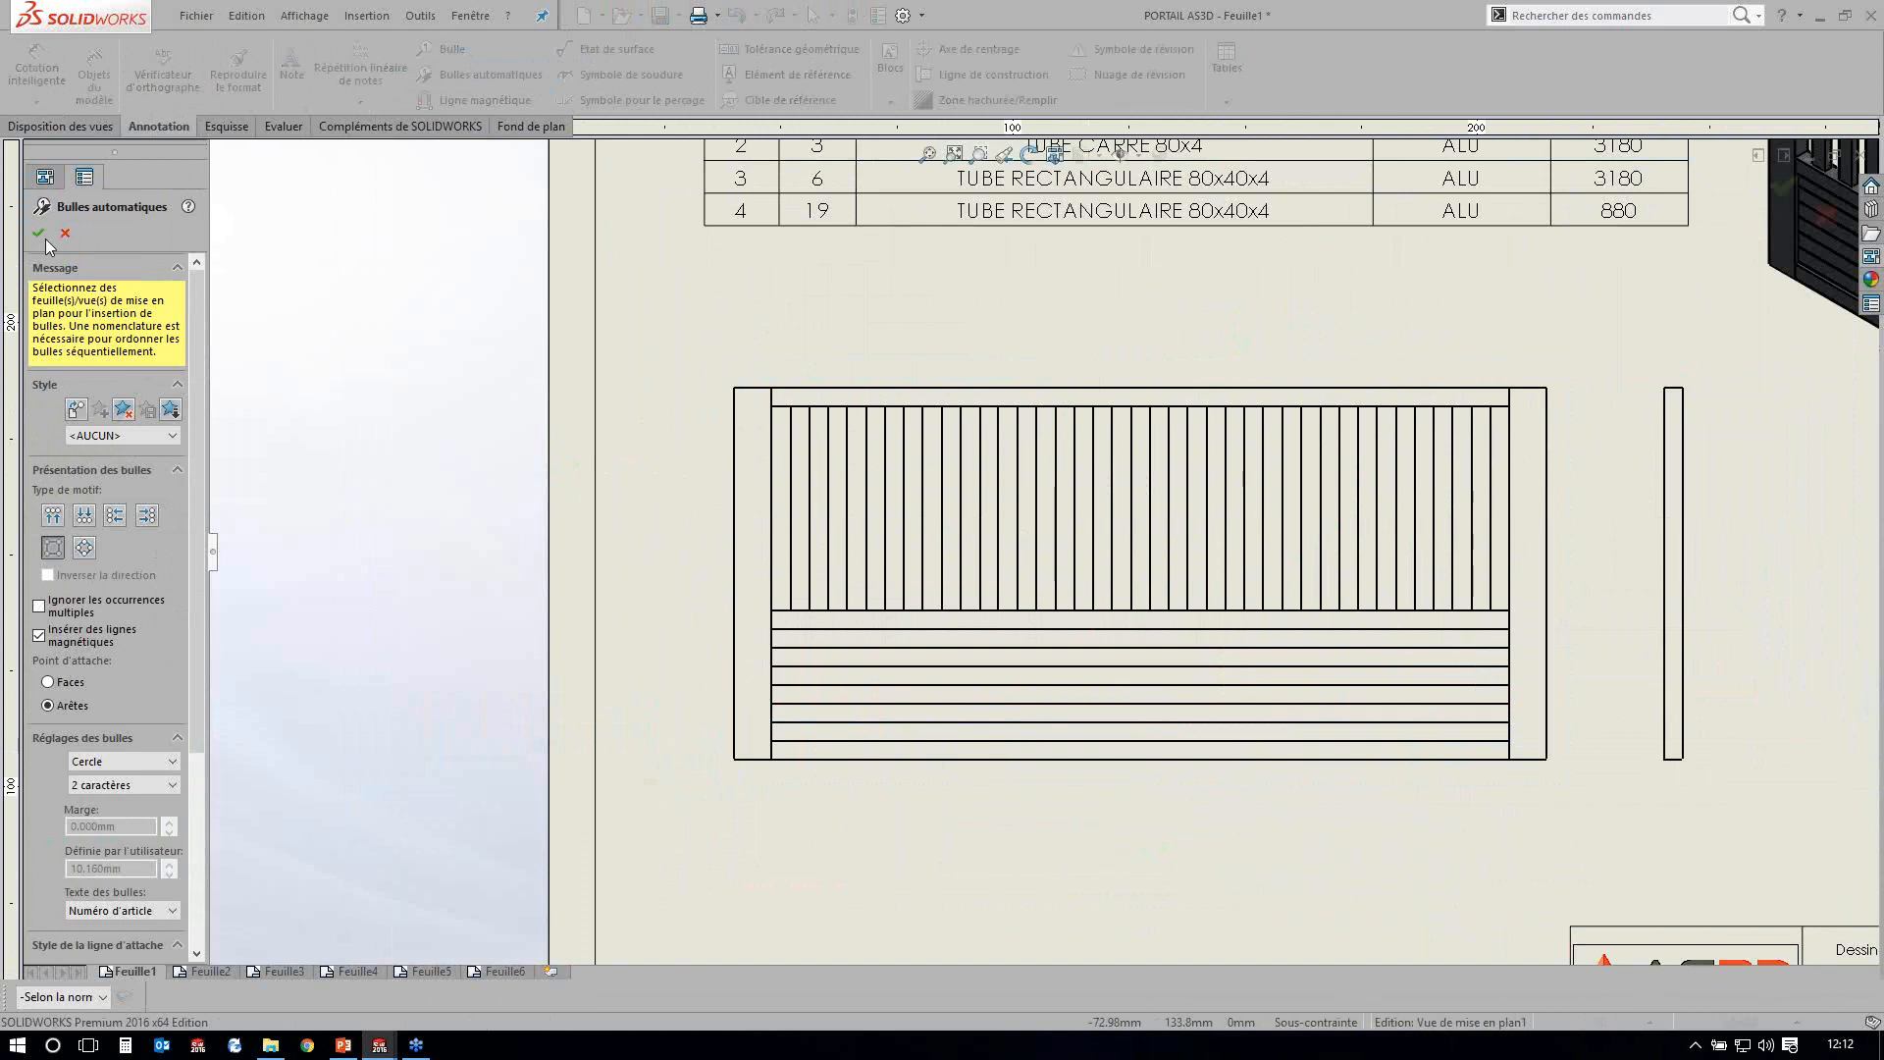
click(46, 239)
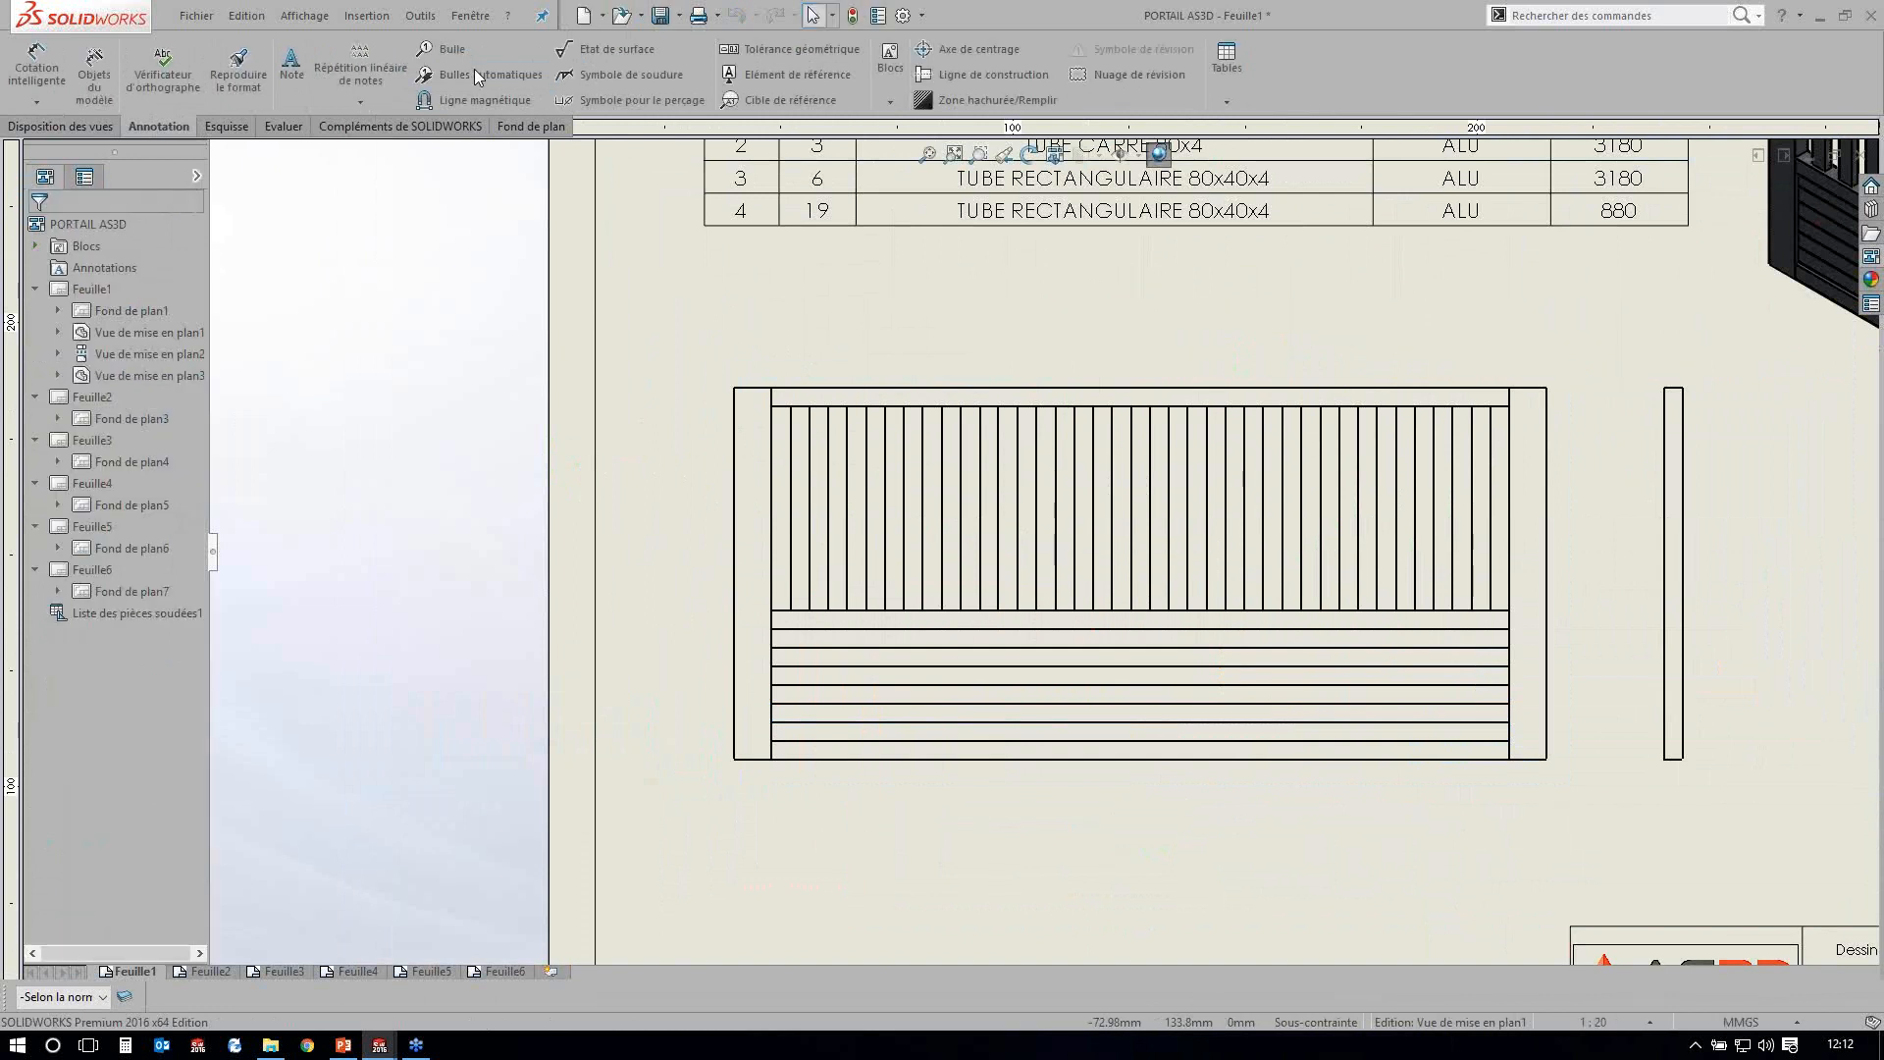
click(474, 69)
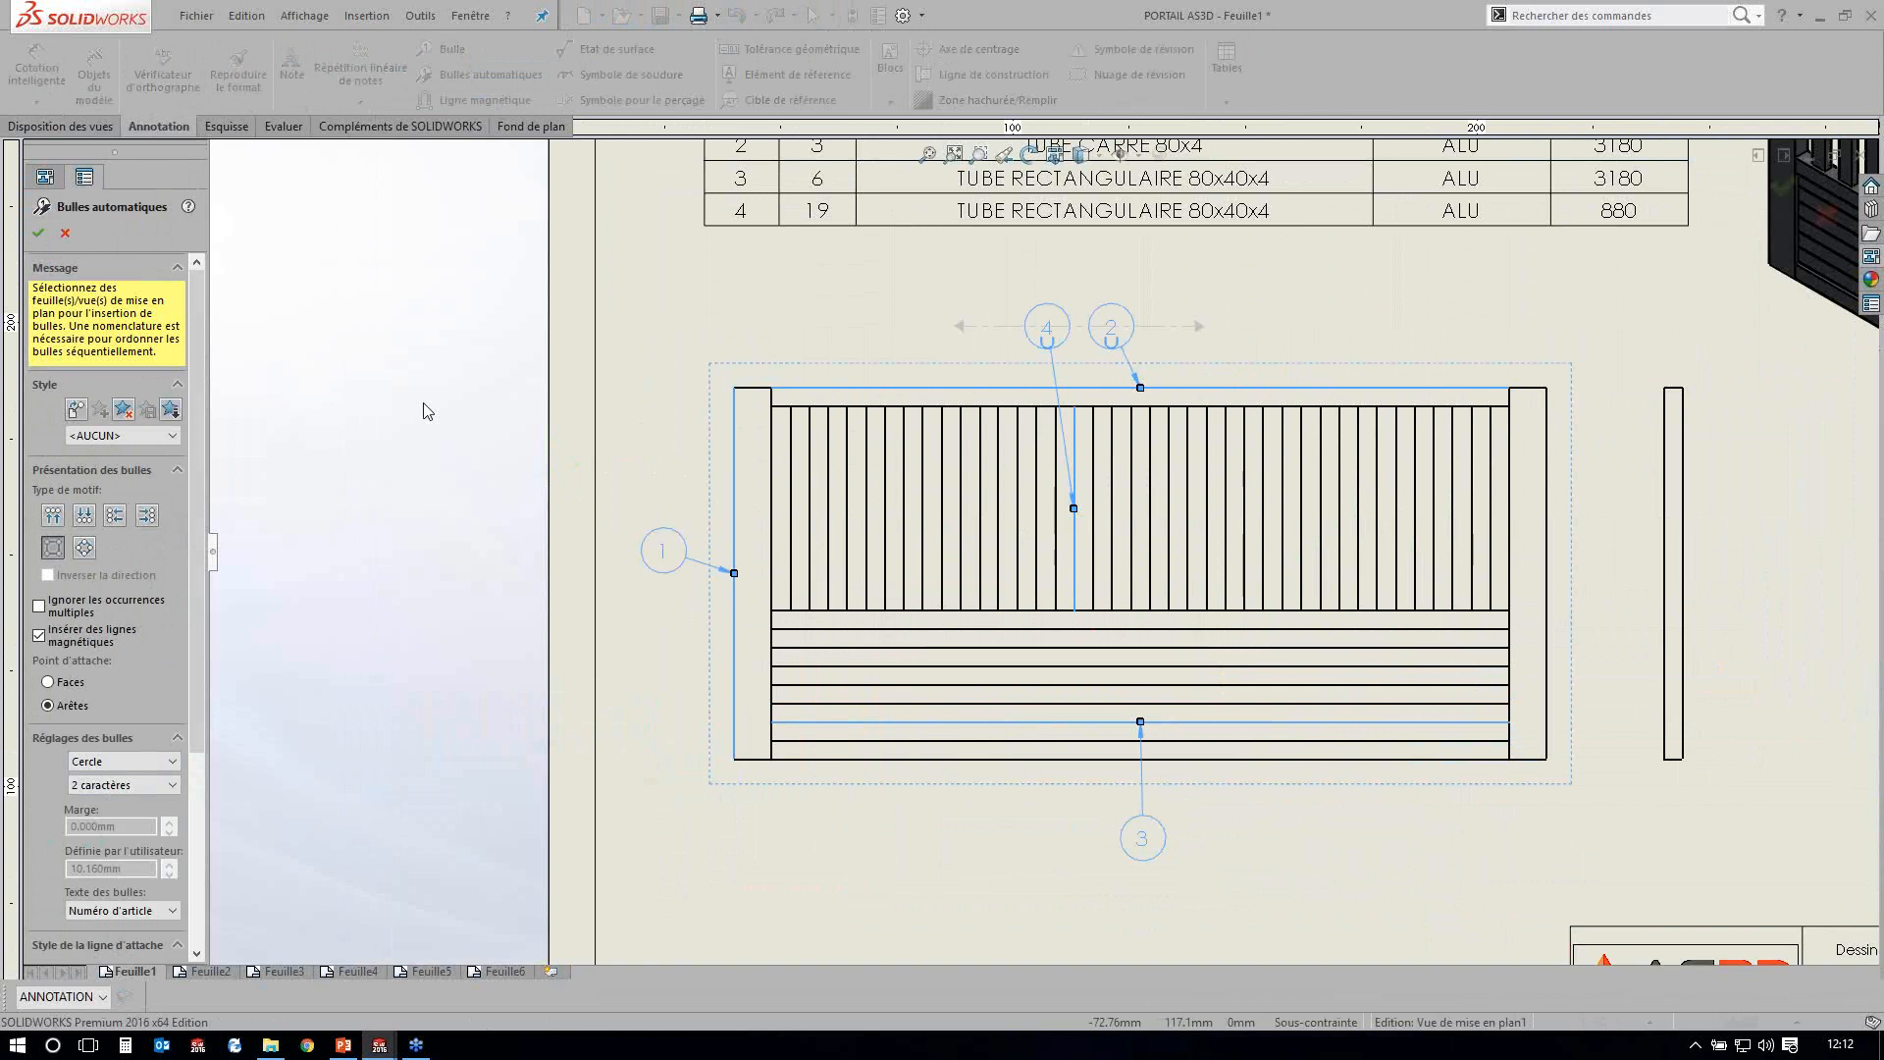
key(Return)
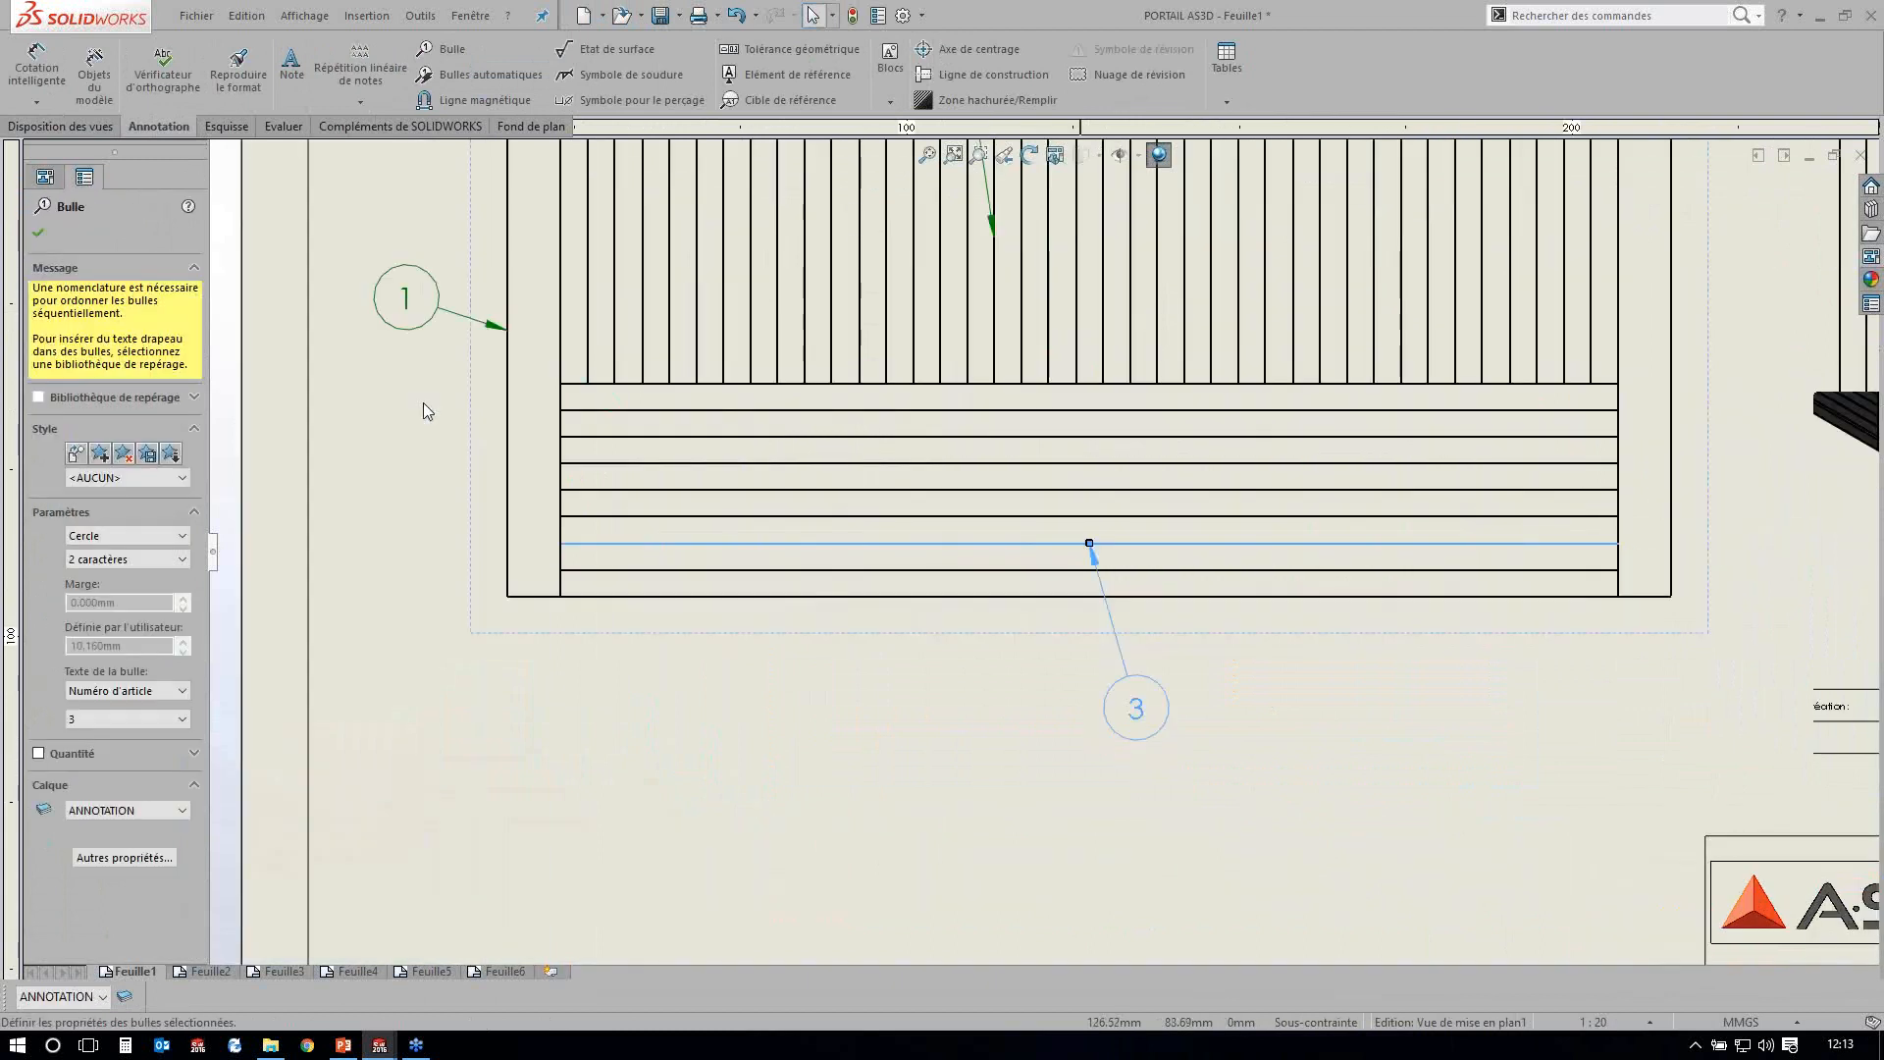
Add item-number balloons to the faces of the bottom rail and the intermediate rail in the front view.
scroll(951, 715, up, 4)
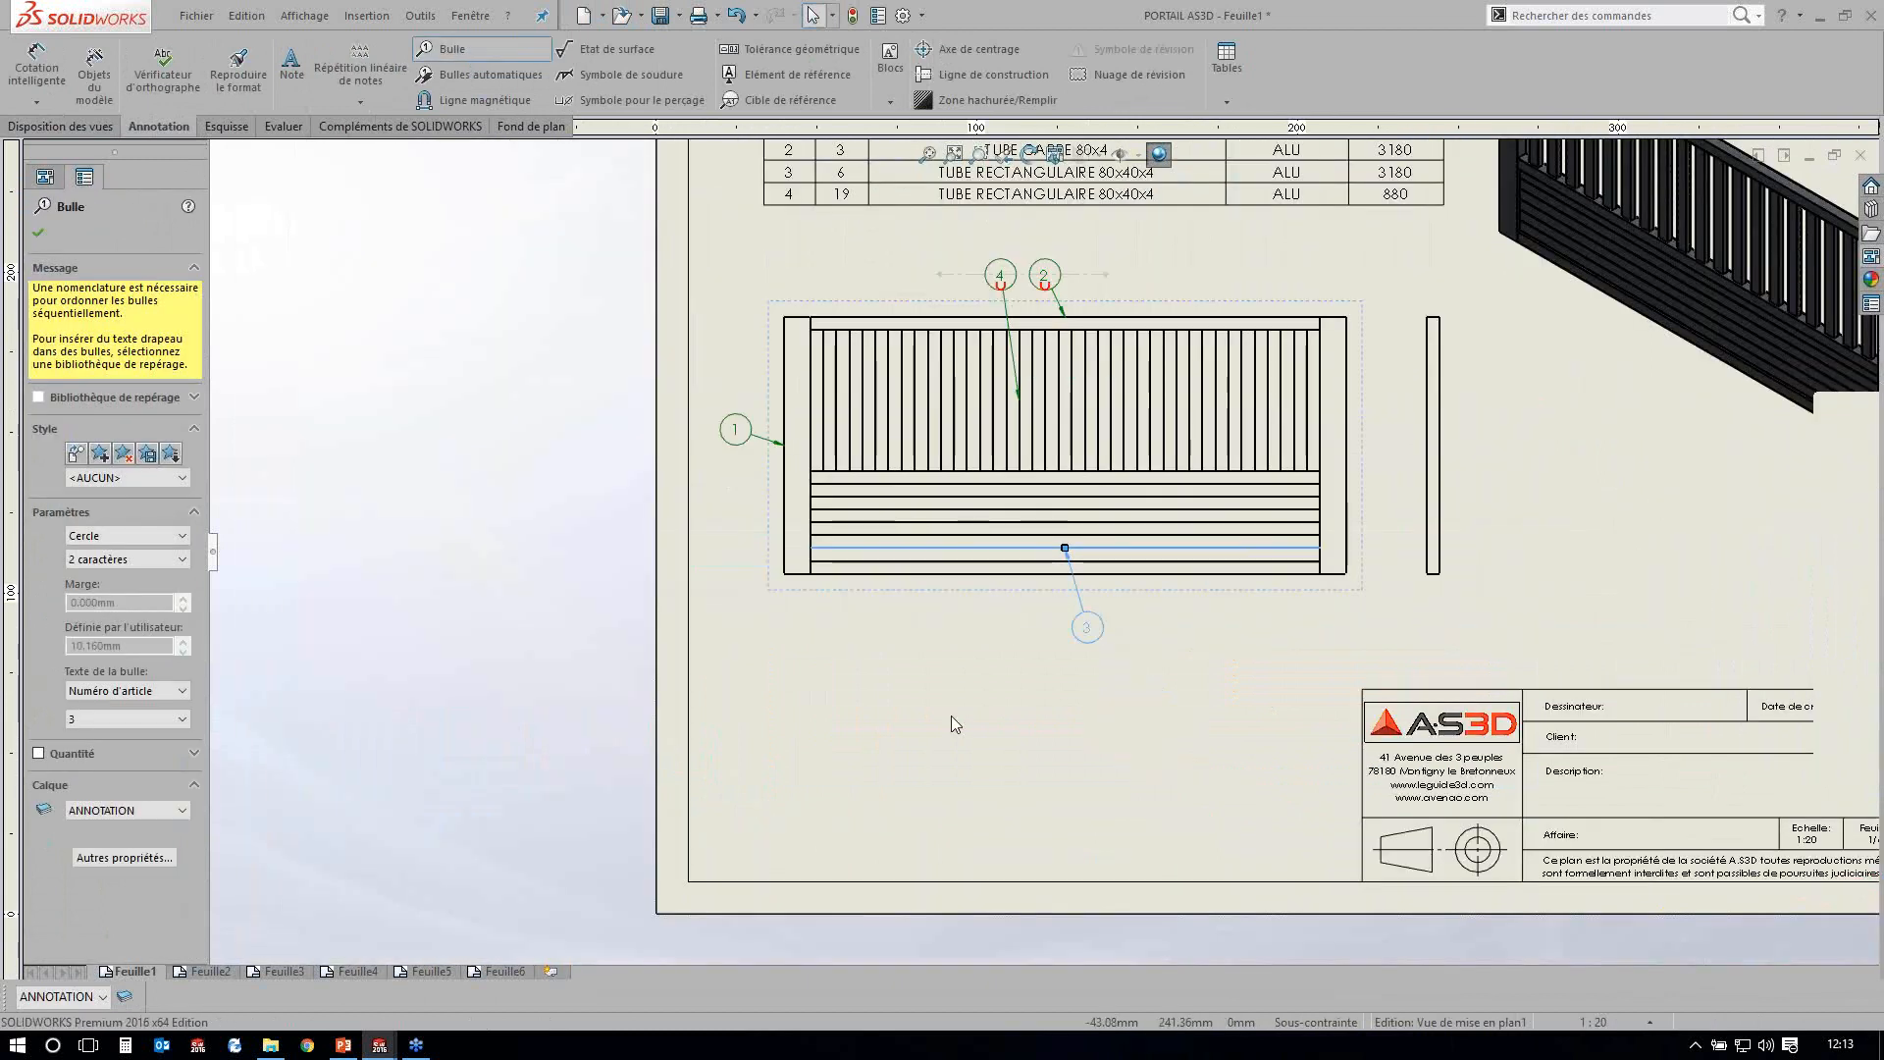
scroll(951, 715, down, 5)
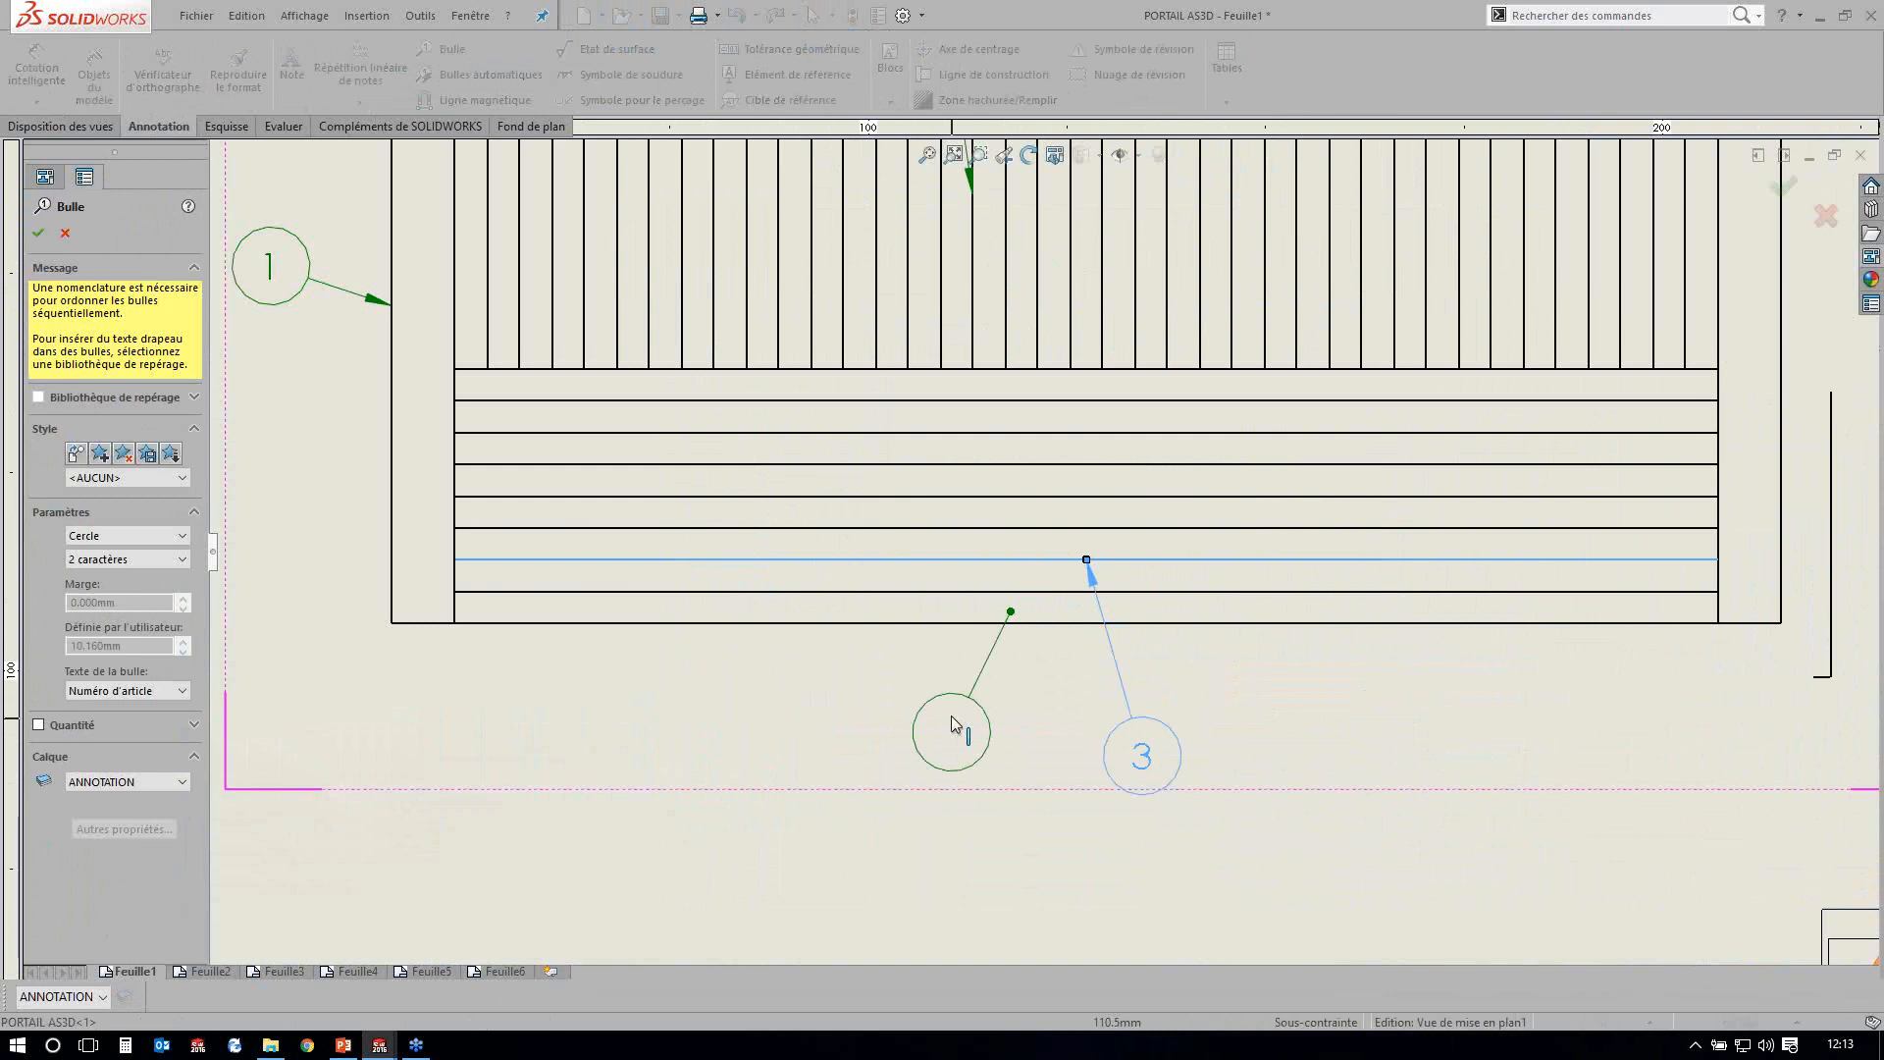
click(951, 716)
scroll(950, 716, up, 2)
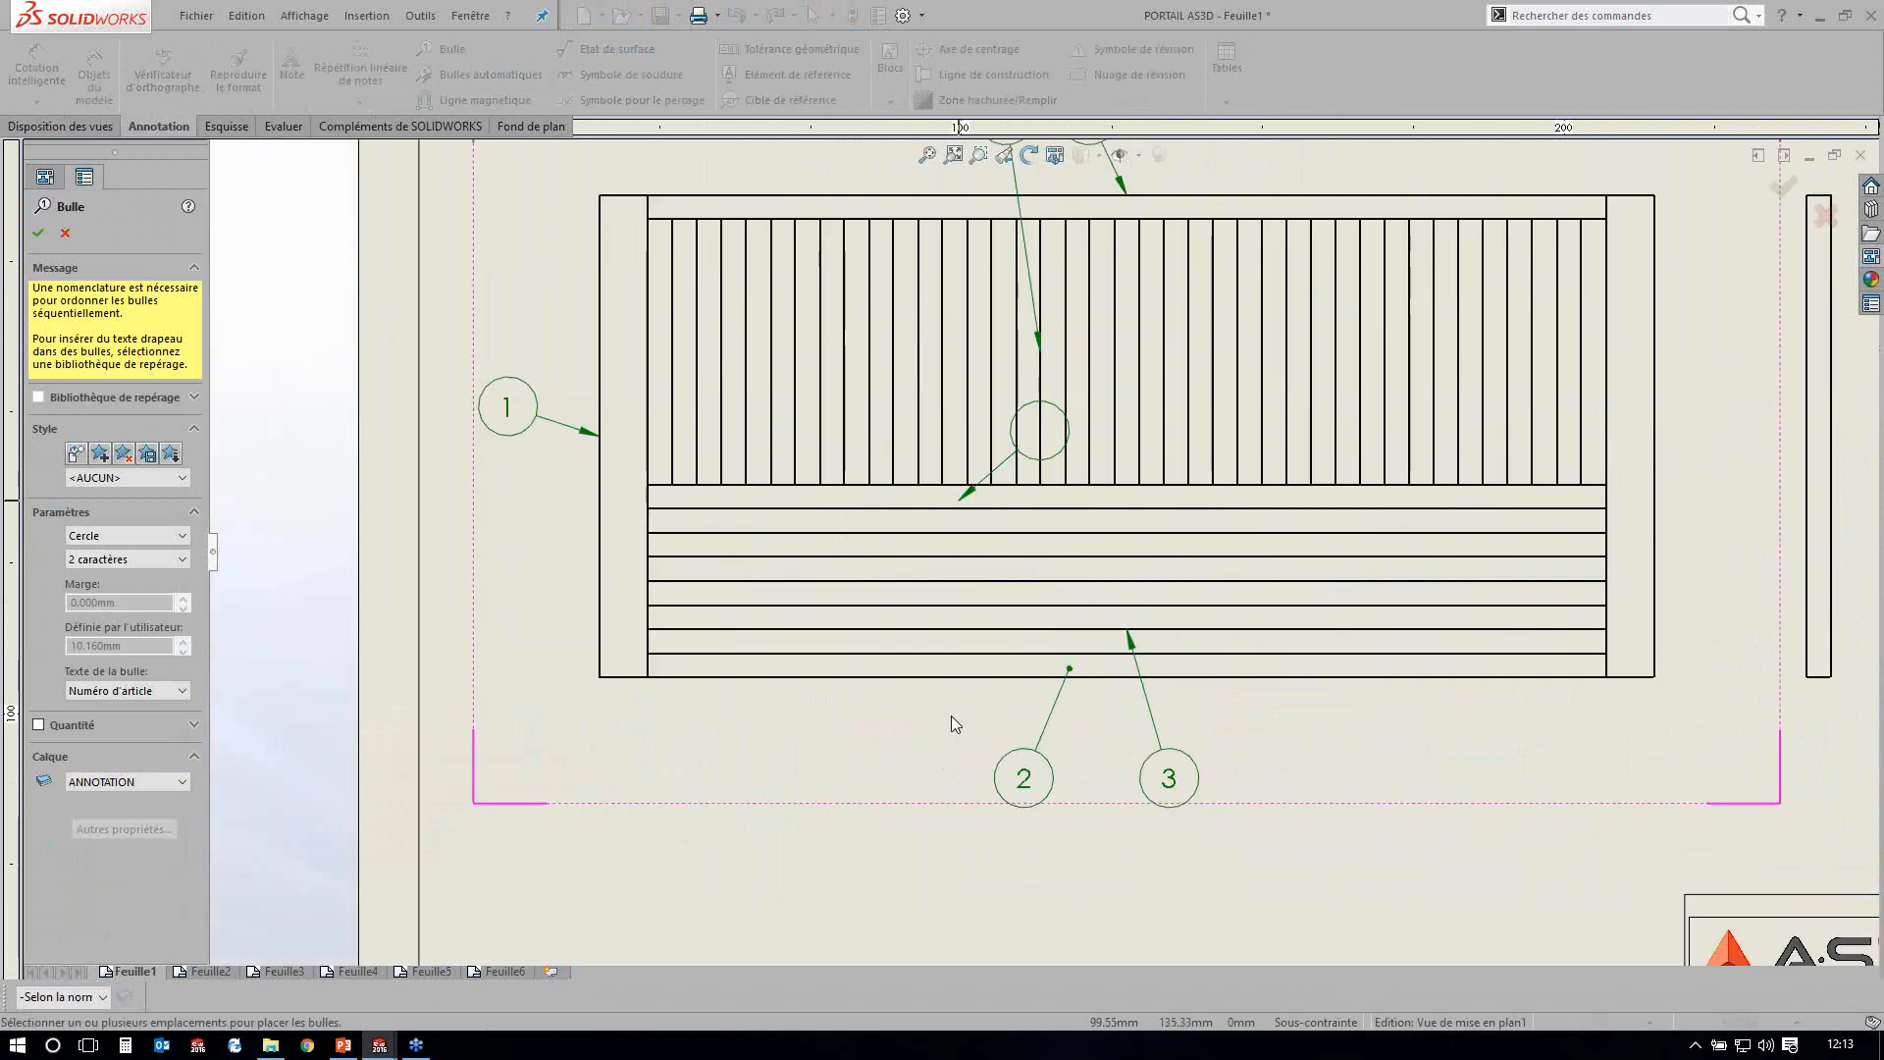
click(955, 497)
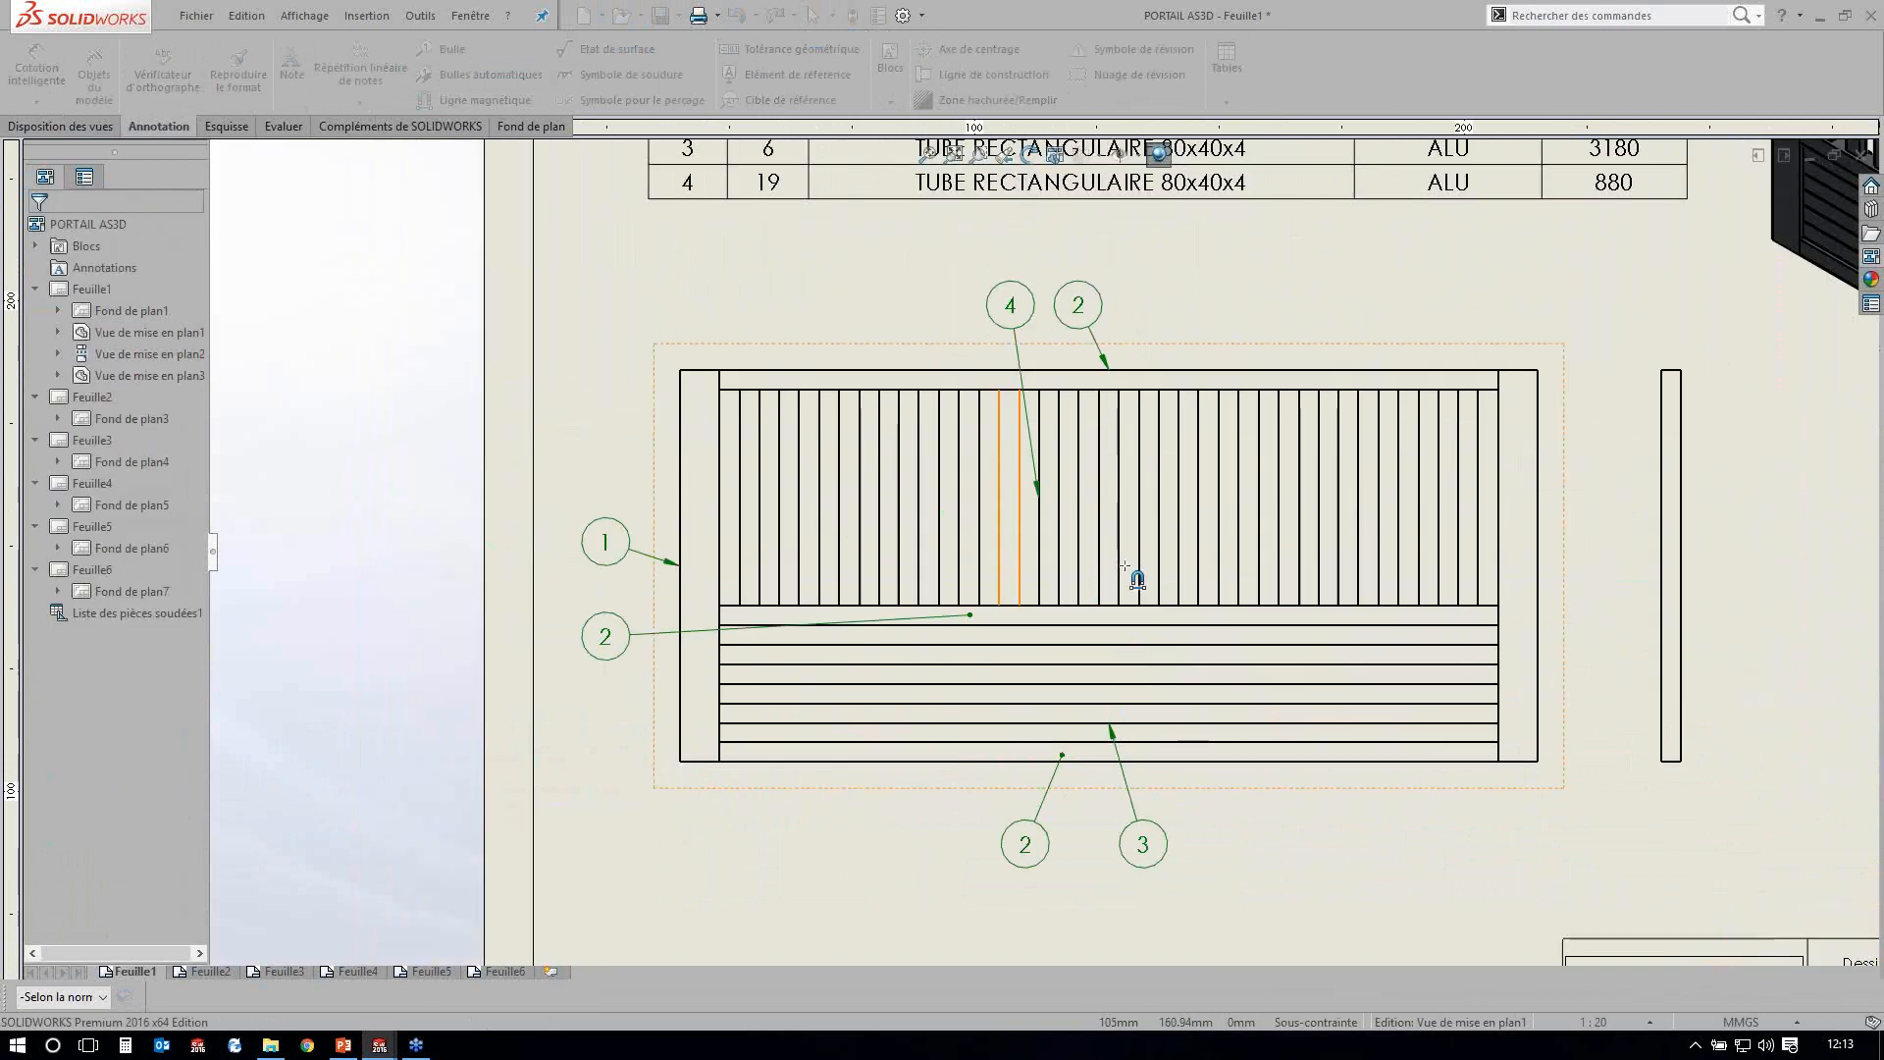
Align the balloons beside the front view on a vertical magnetic line and those below it on a horizontal one, equally spaced.
click(607, 731)
click(603, 422)
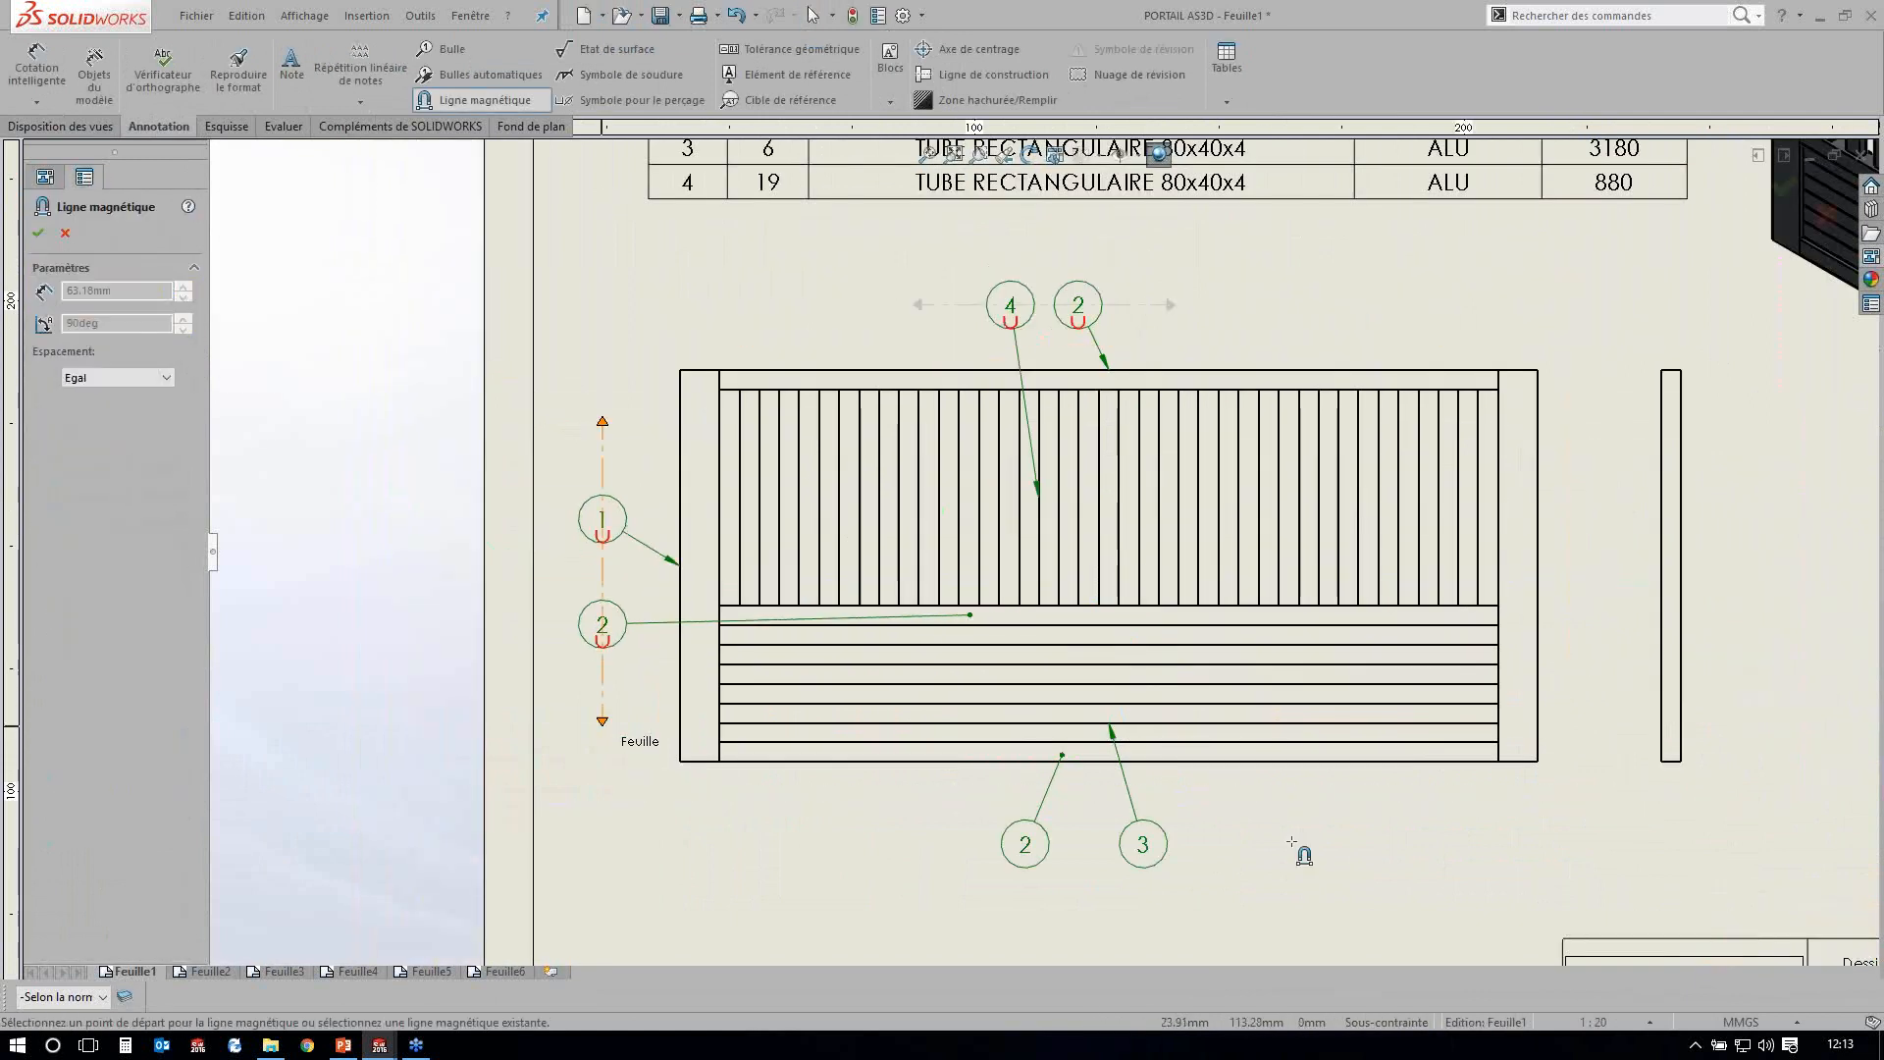
click(1299, 841)
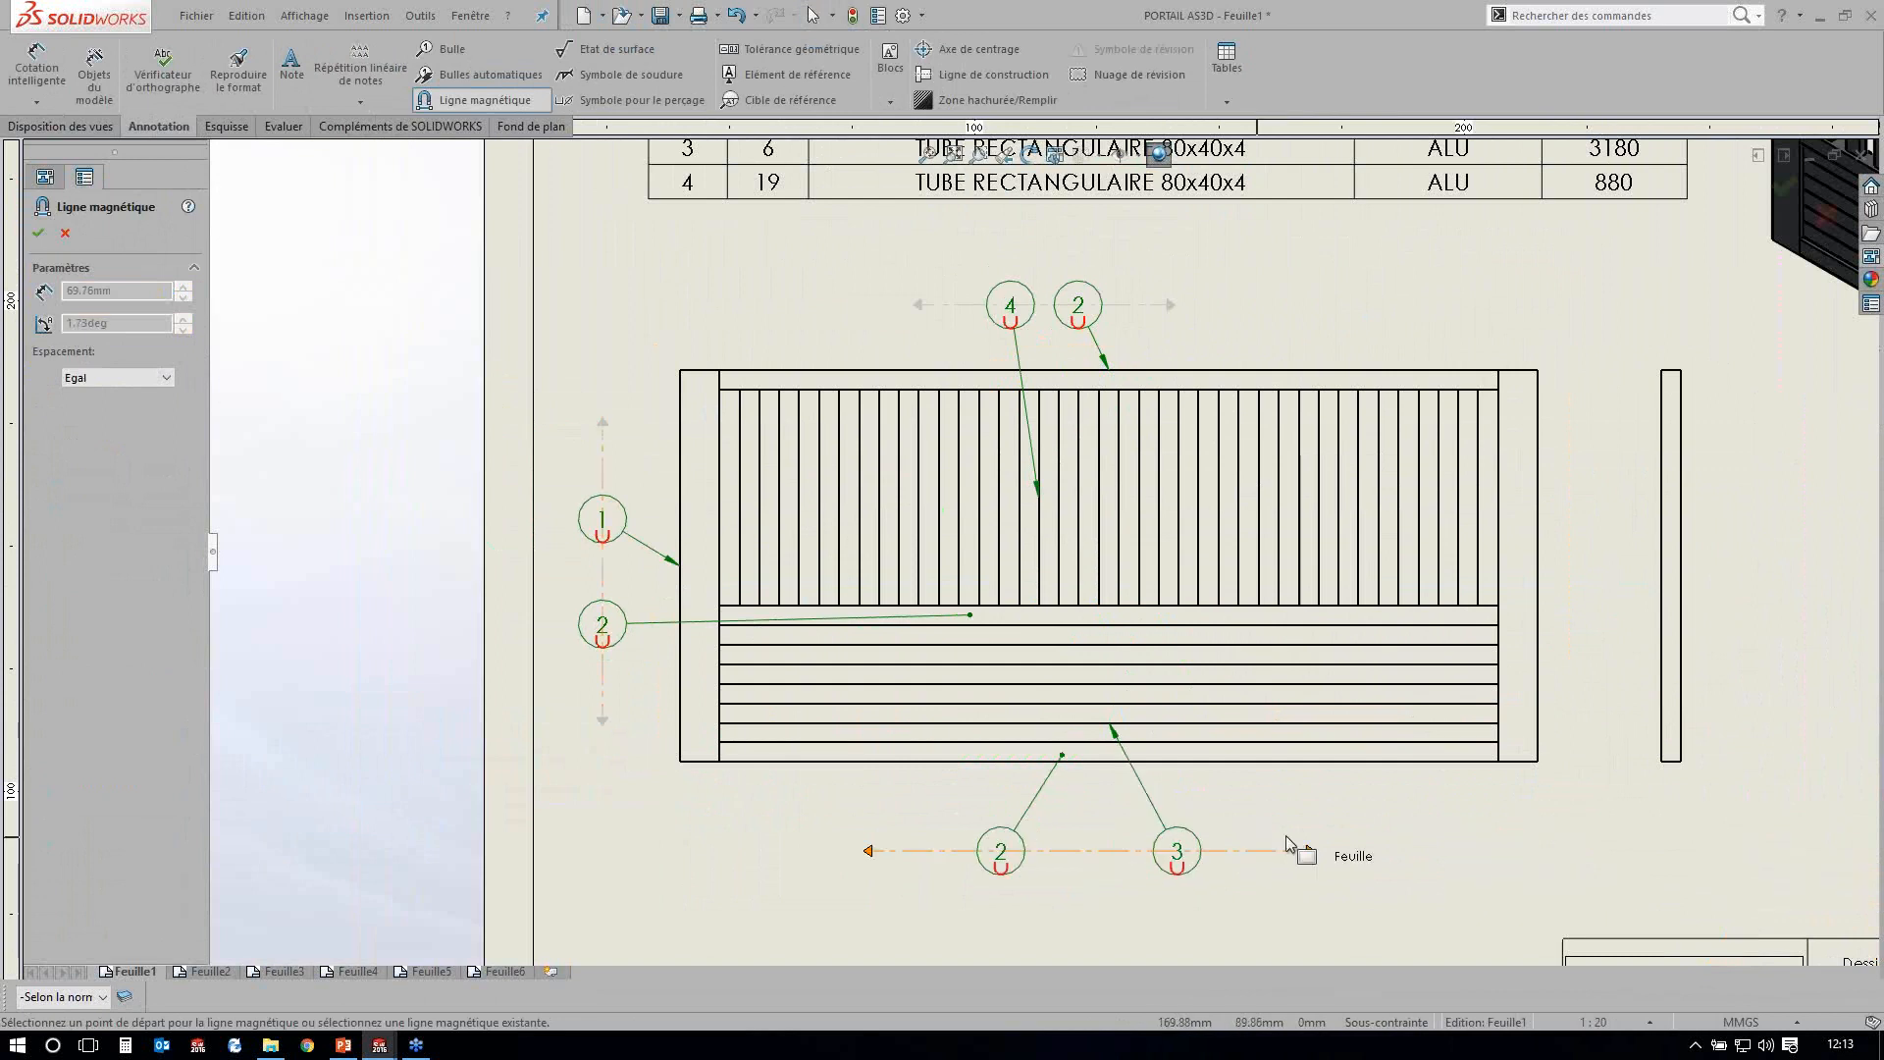
key(Escape)
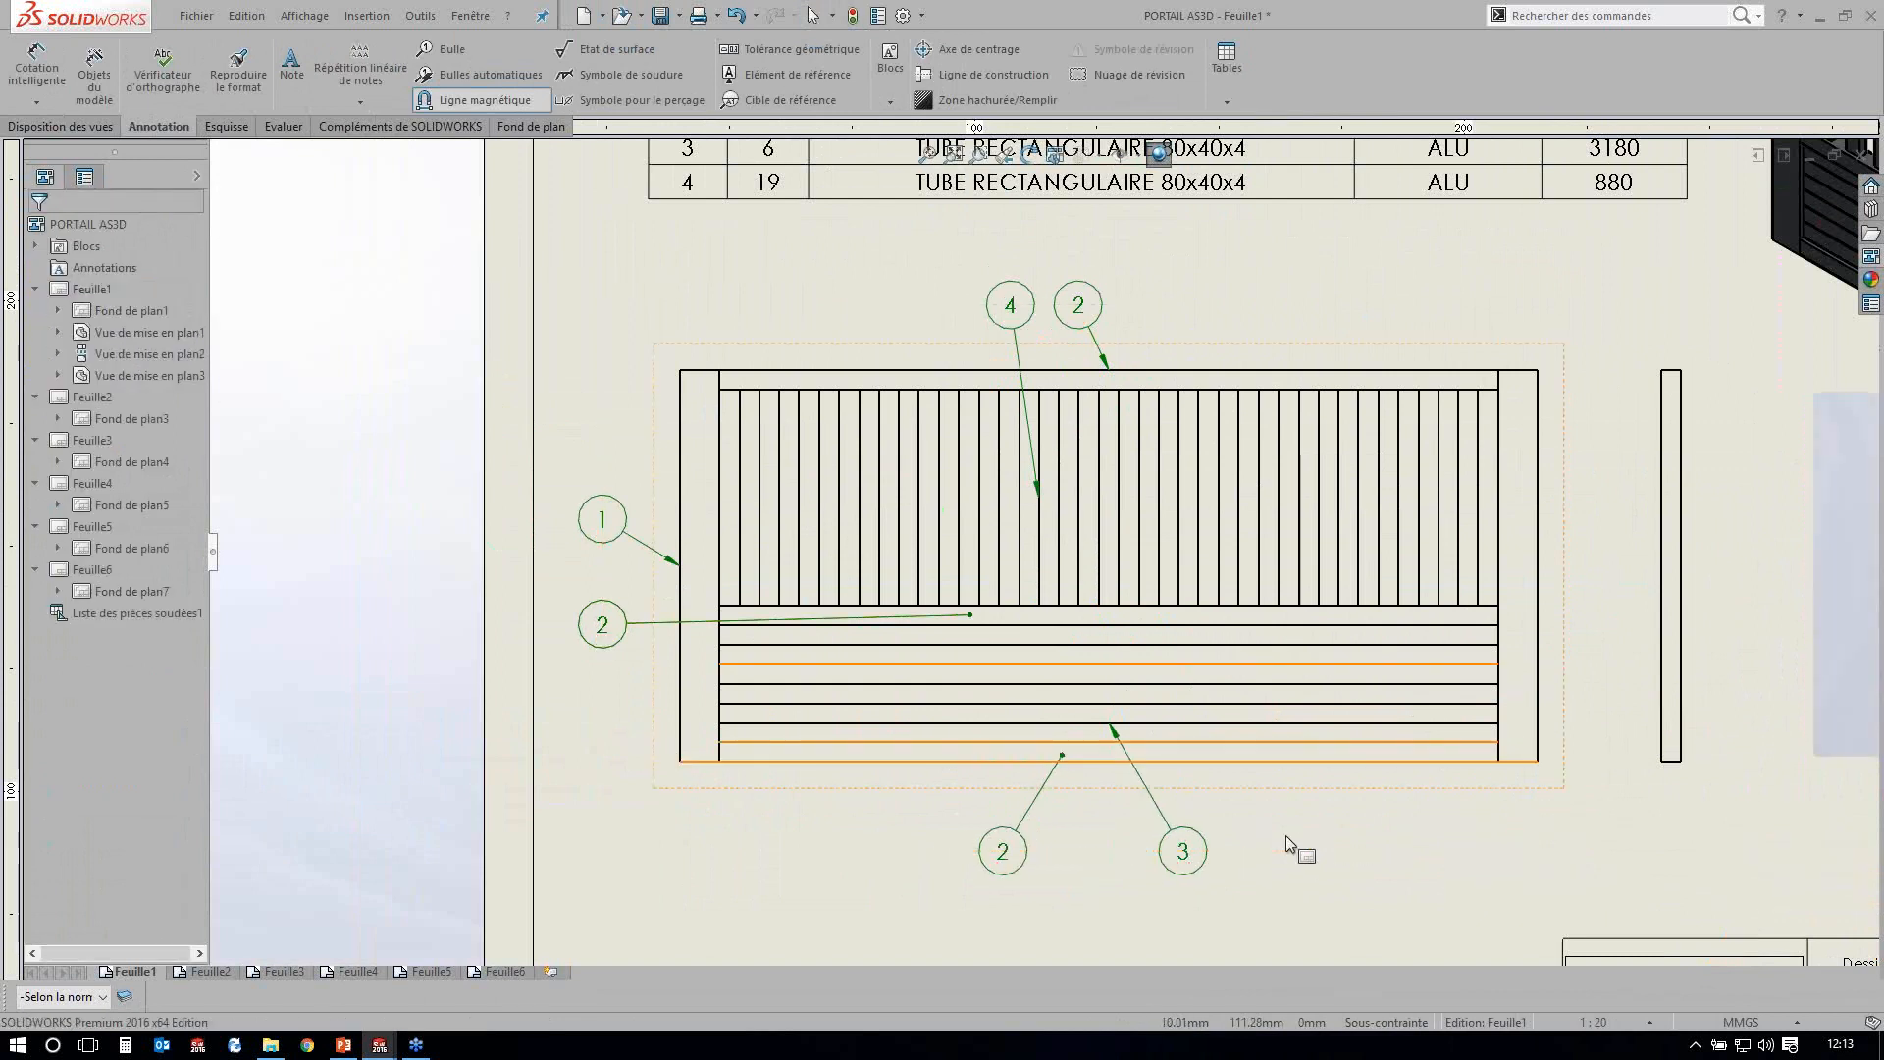
Import the dimensions marked for drawing from the entire model into all views, eliminating duplicates.
key(f)
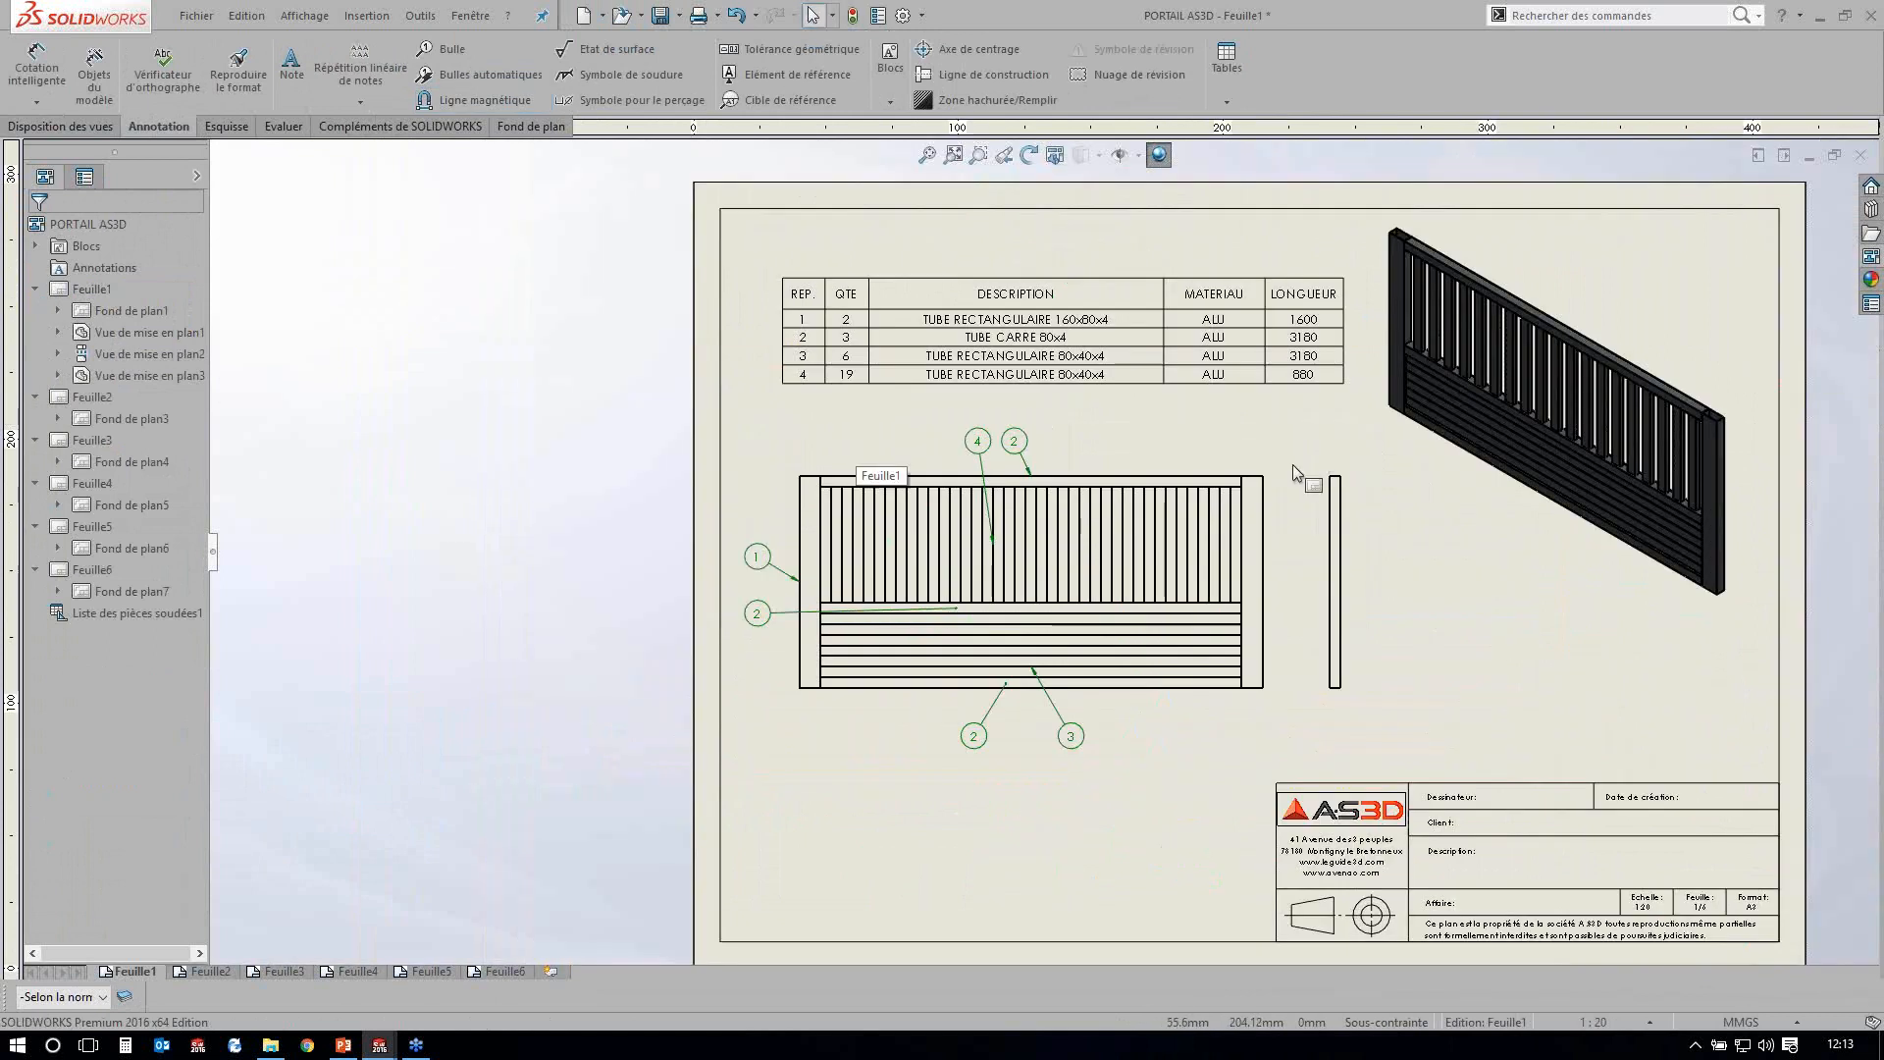
click(103, 92)
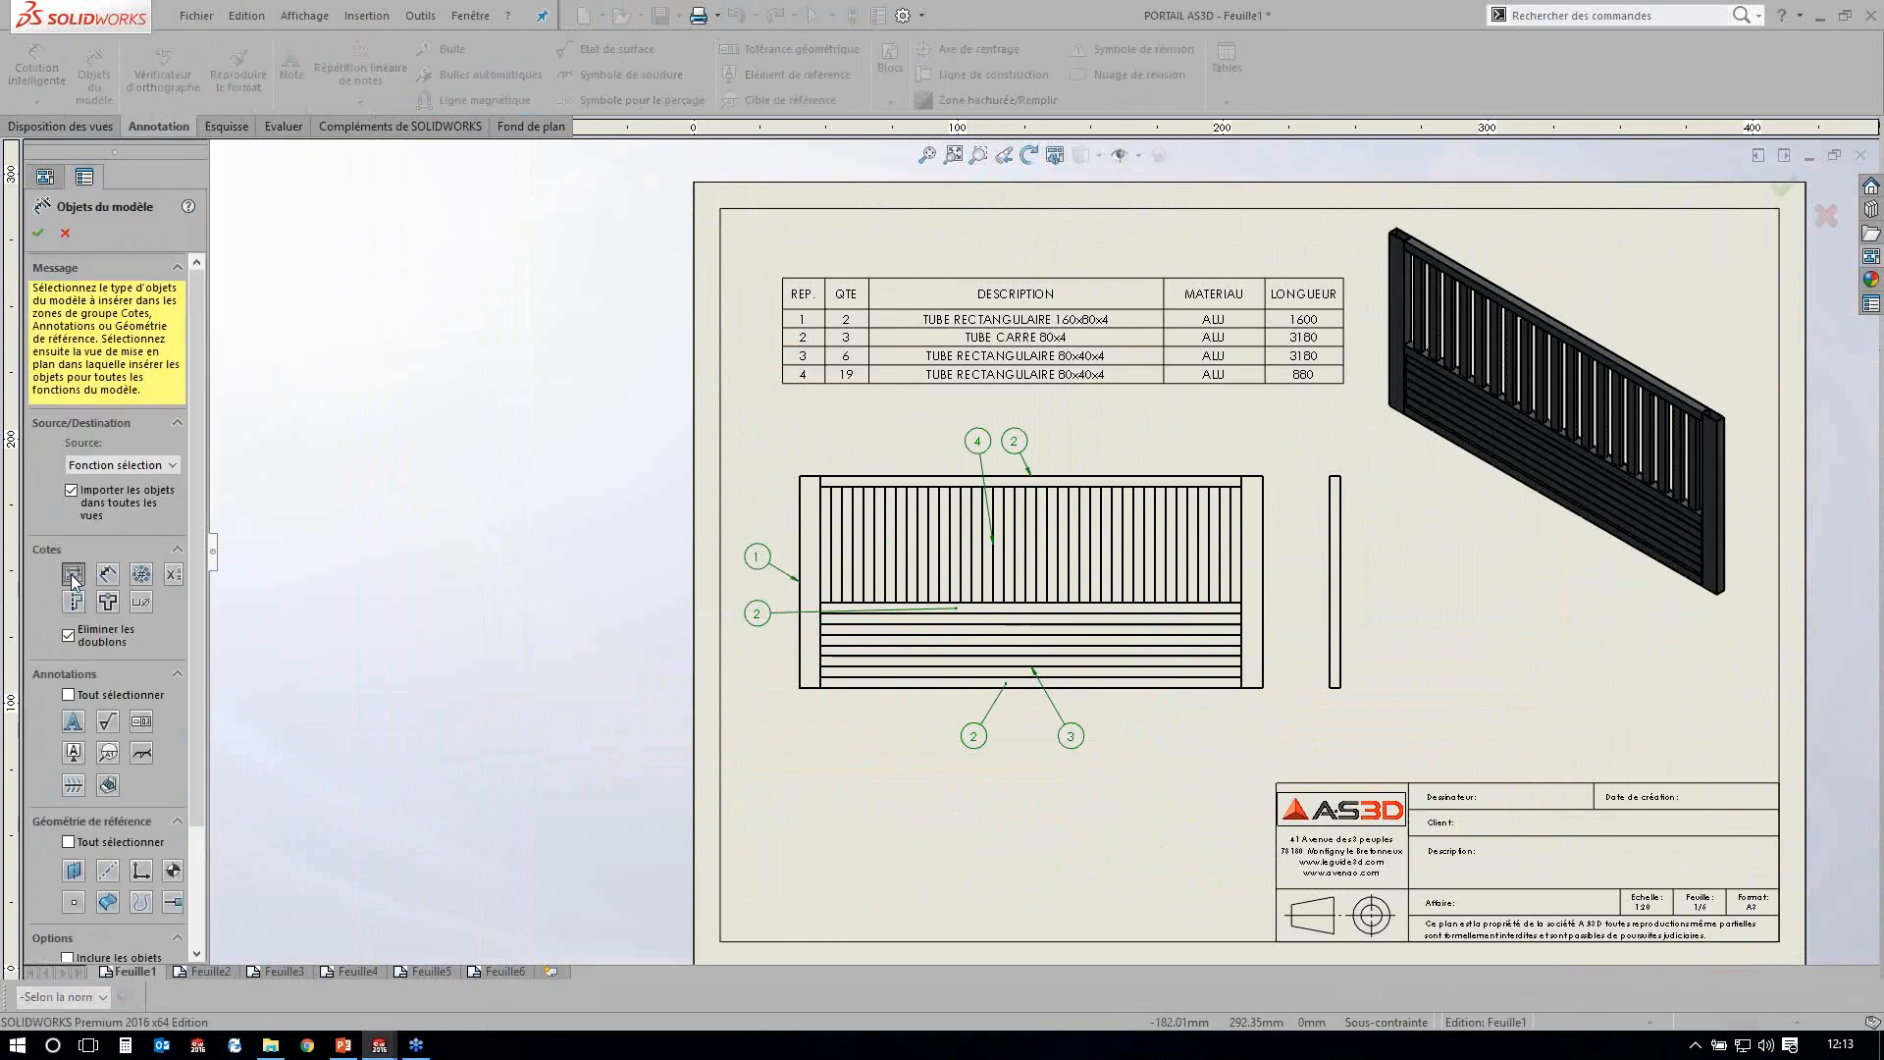
click(1042, 590)
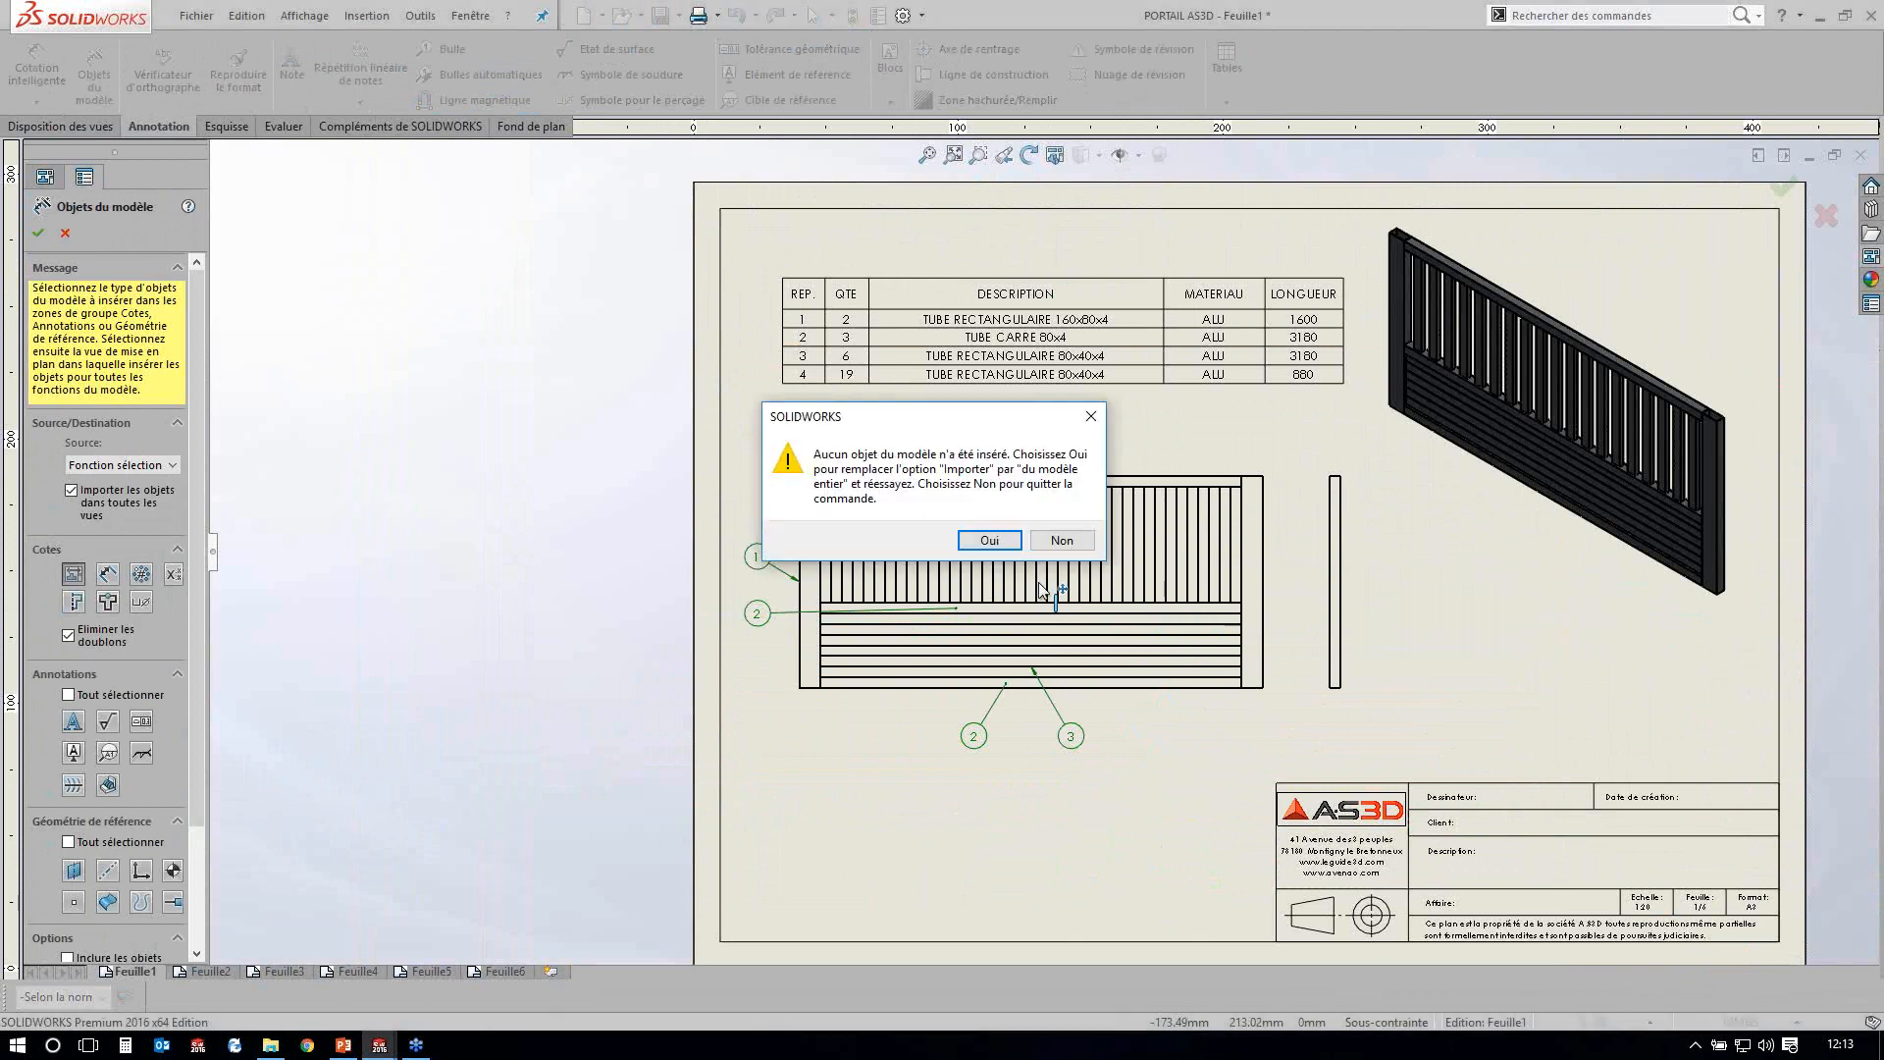
key(Return)
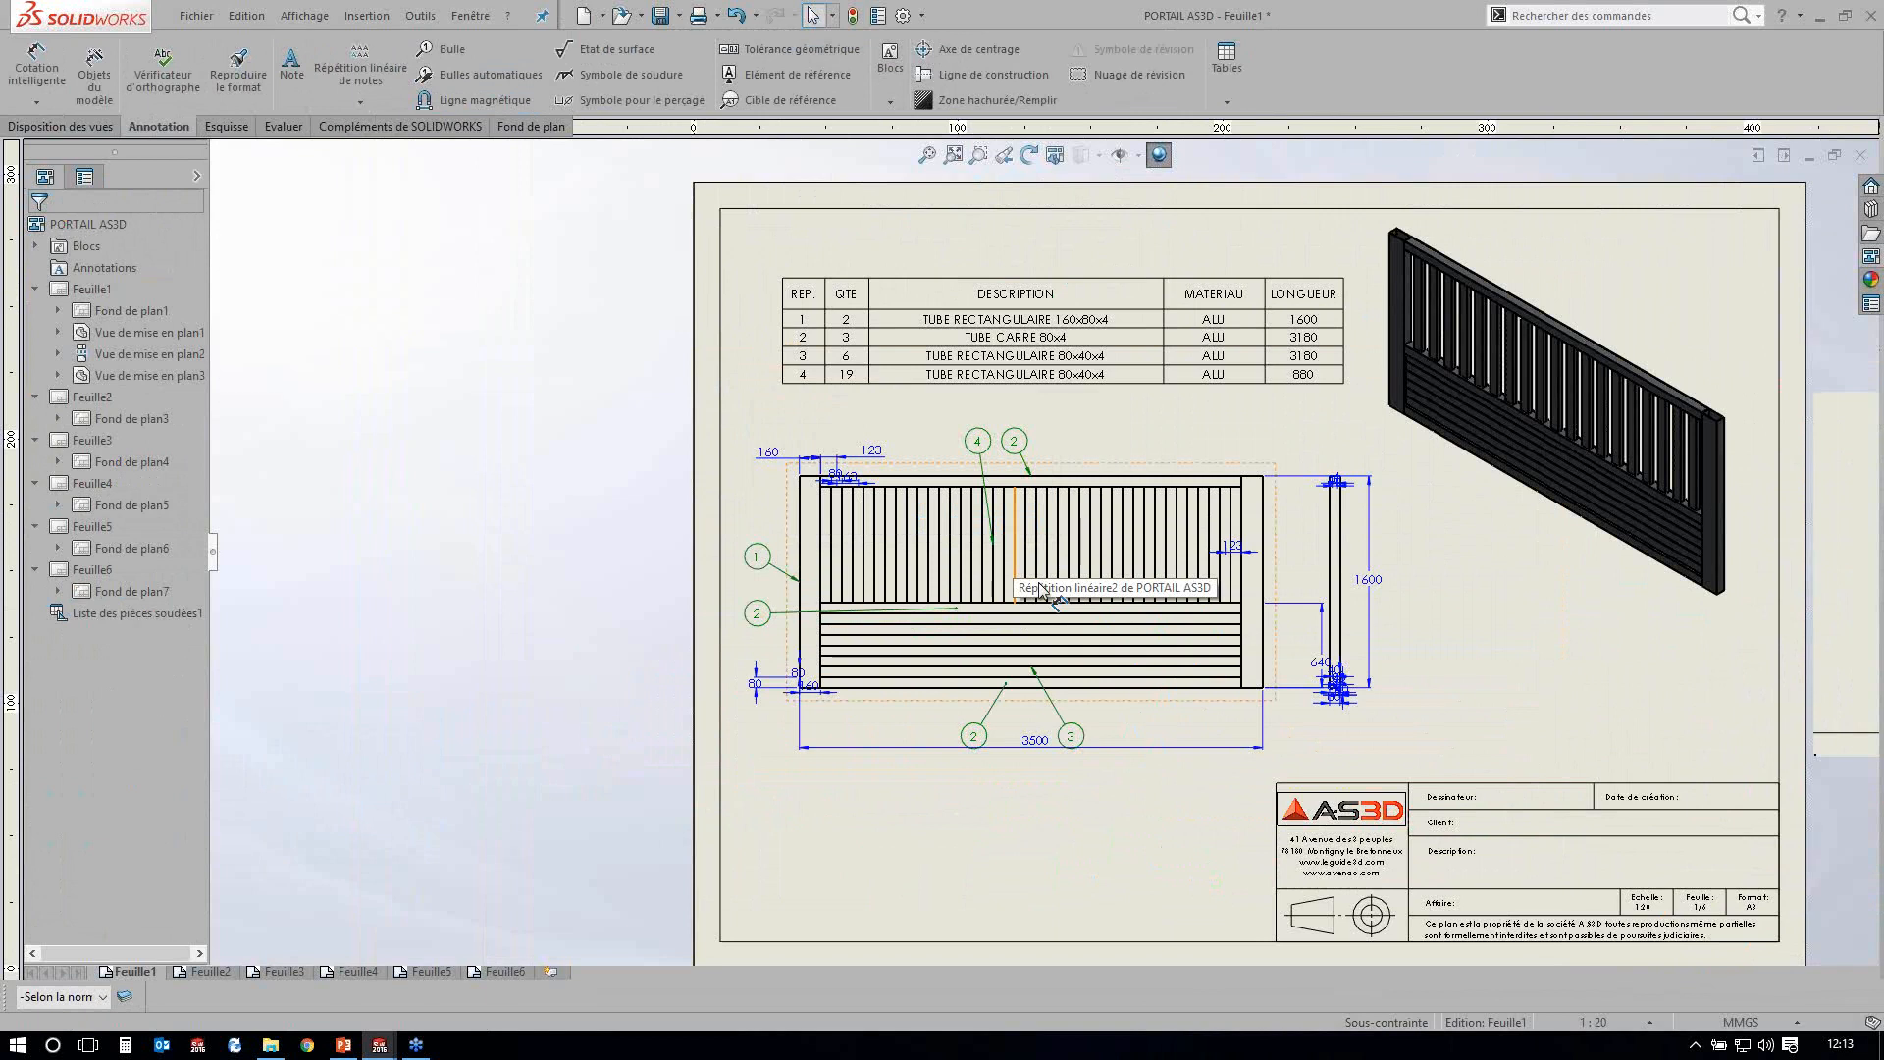
Place the 1600 height dimension beside the 640 dimension on the front view and move the side view farther away.
scroll(1042, 590, down, 3)
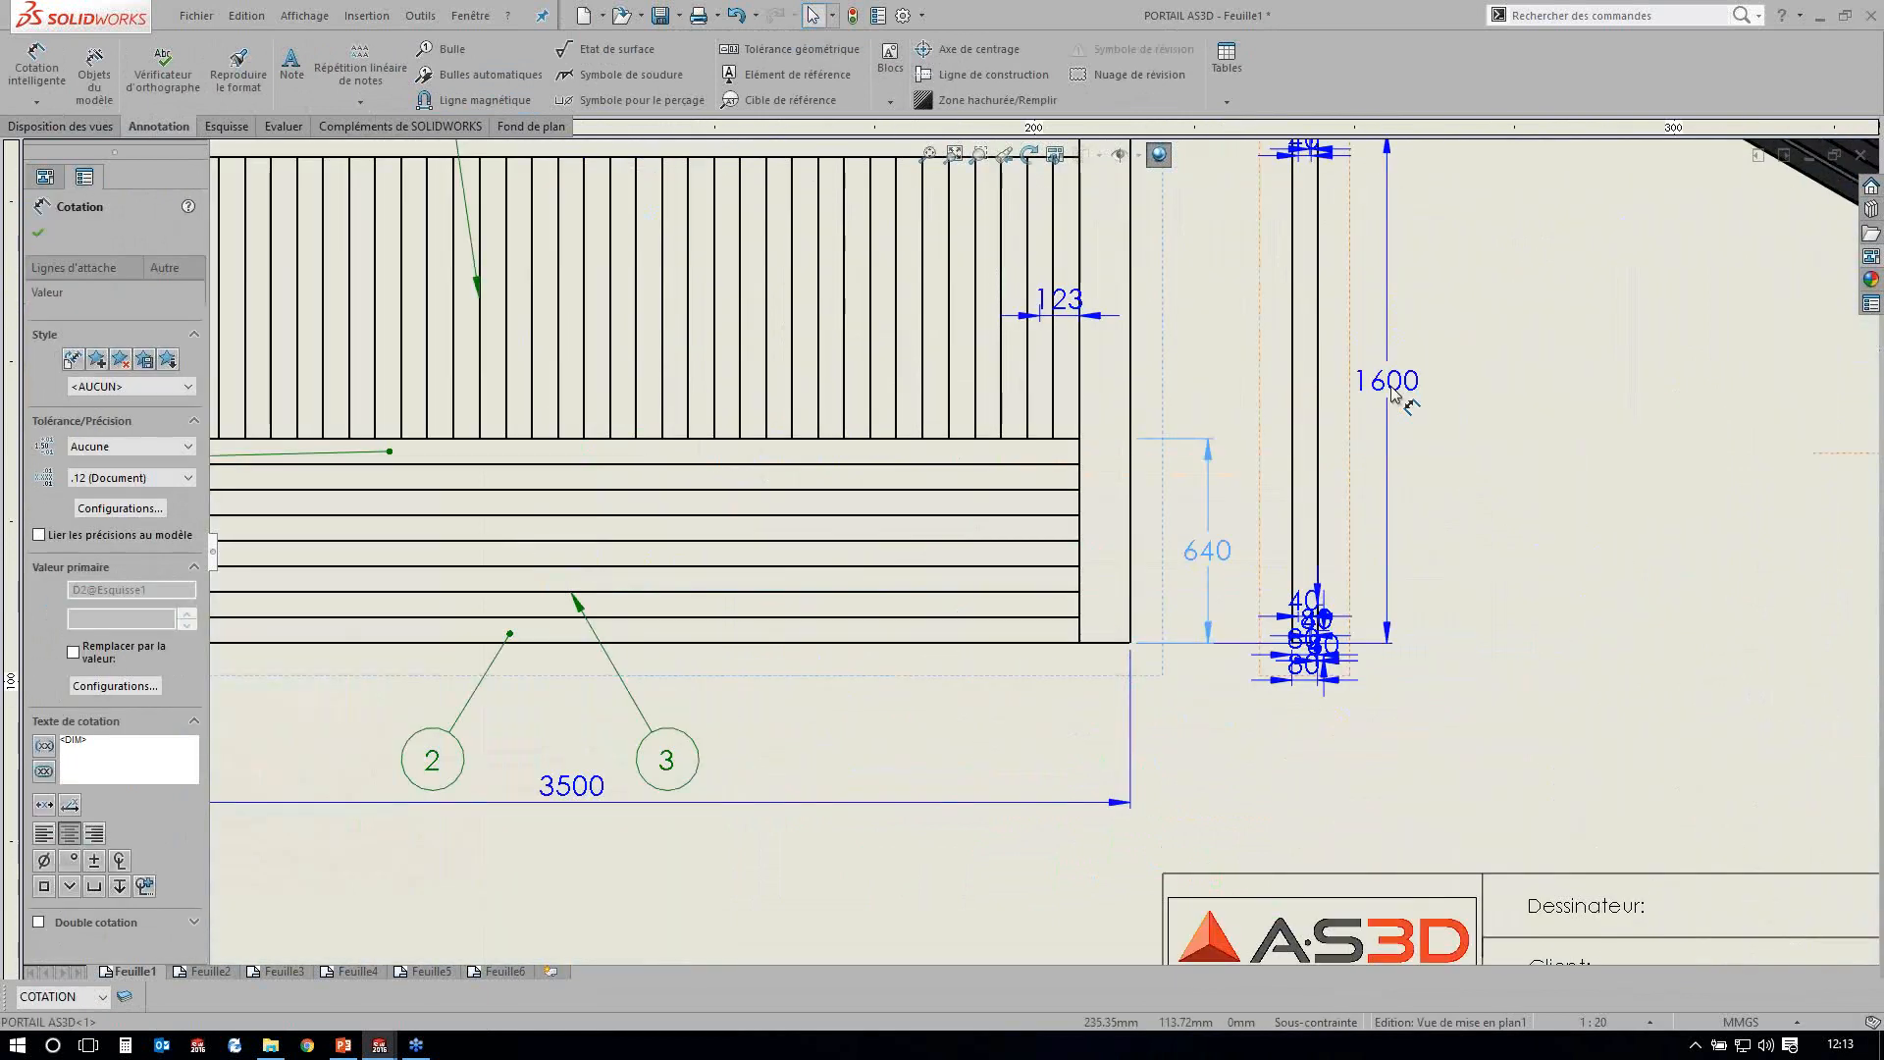
key(Escape)
scroll(1274, 565, down, 2)
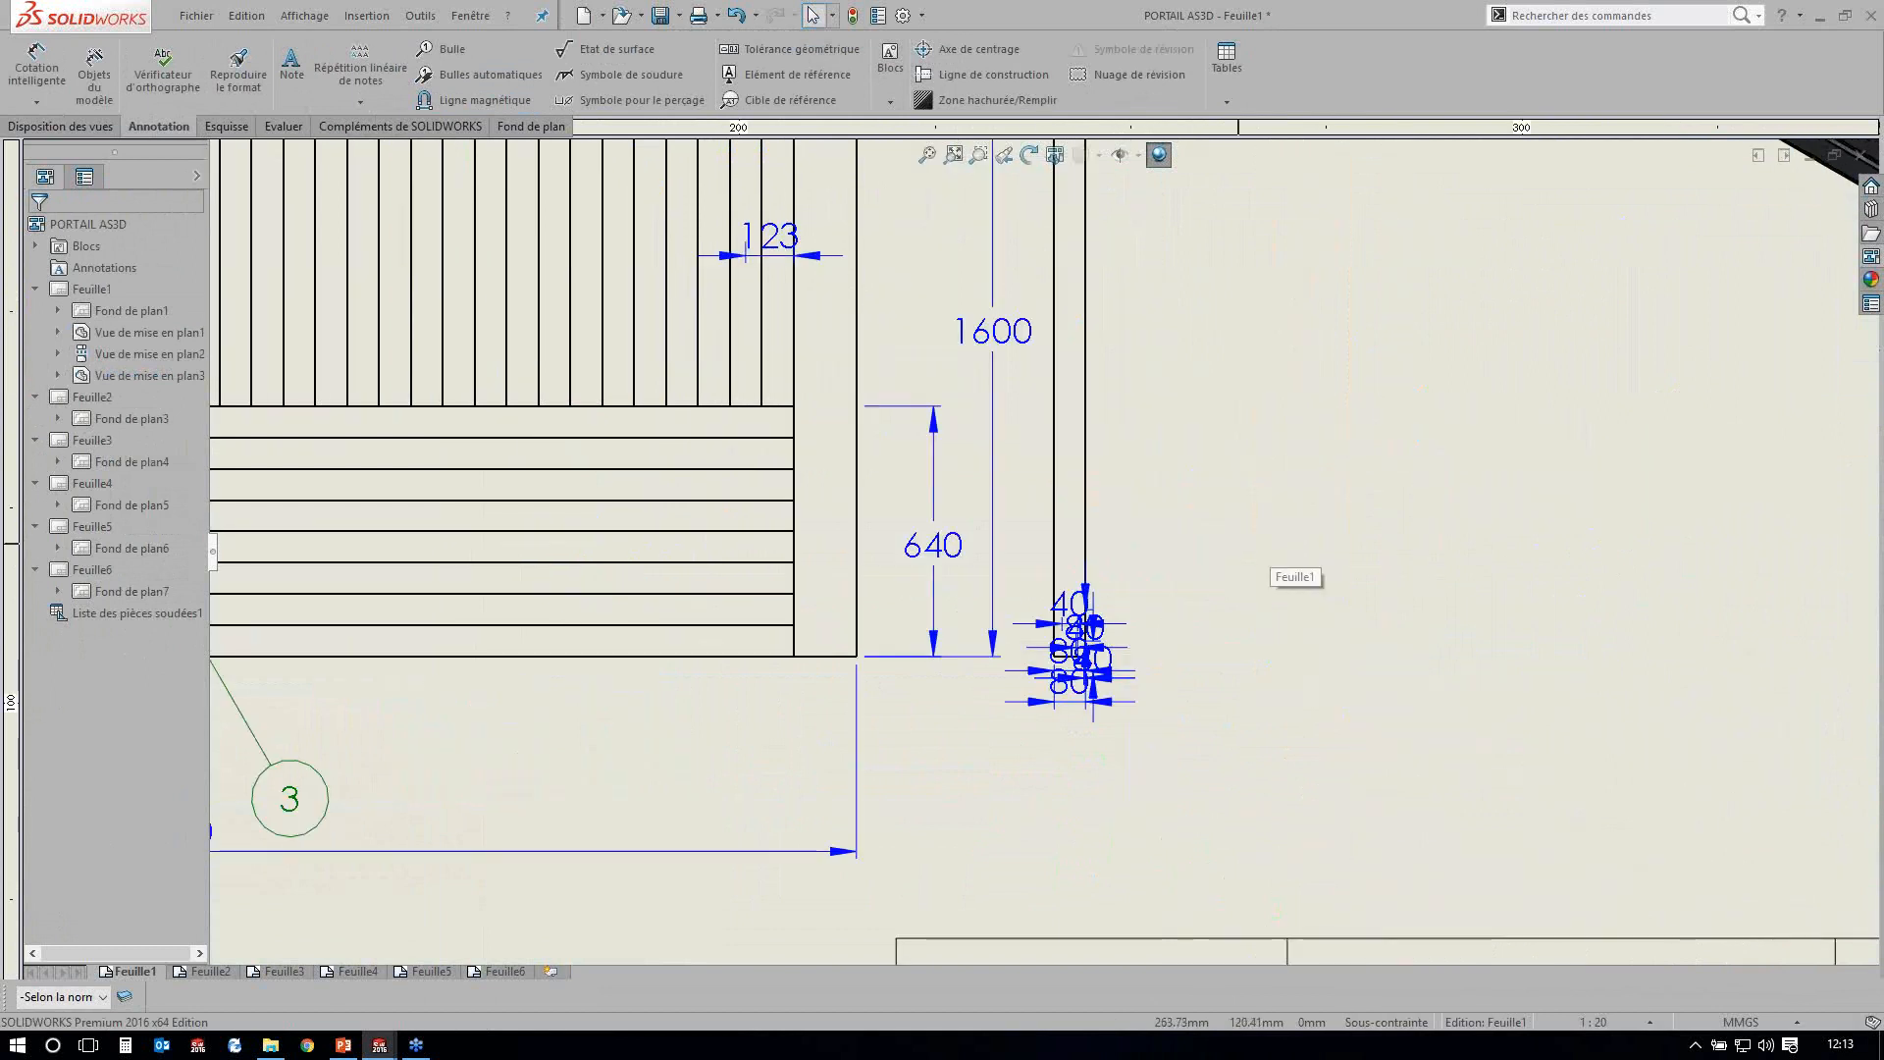
scroll(1234, 579, down, 1)
drag(1101, 610, 1263, 609)
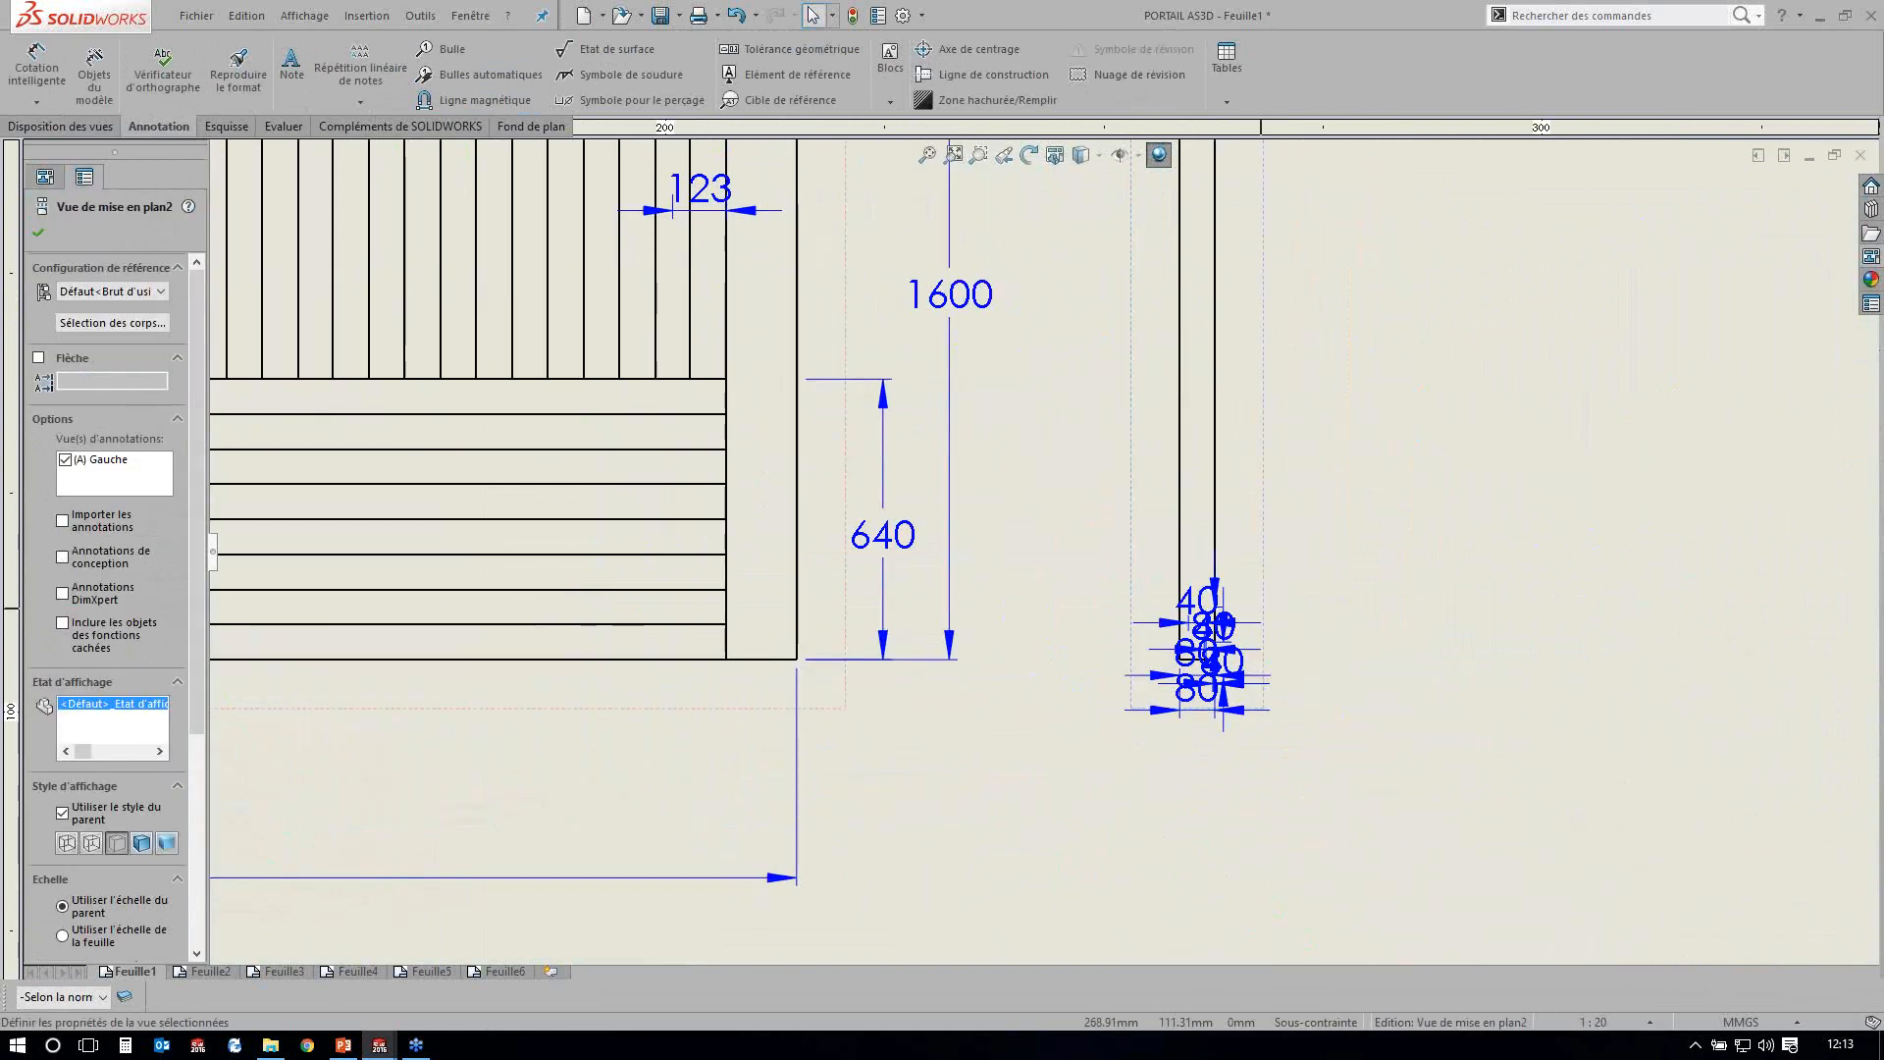
scroll(1349, 633, down, 1)
Delete the overlapping imported dimensions at both ends of the side view and dimension its width above the view.
drag(1319, 787, 1084, 522)
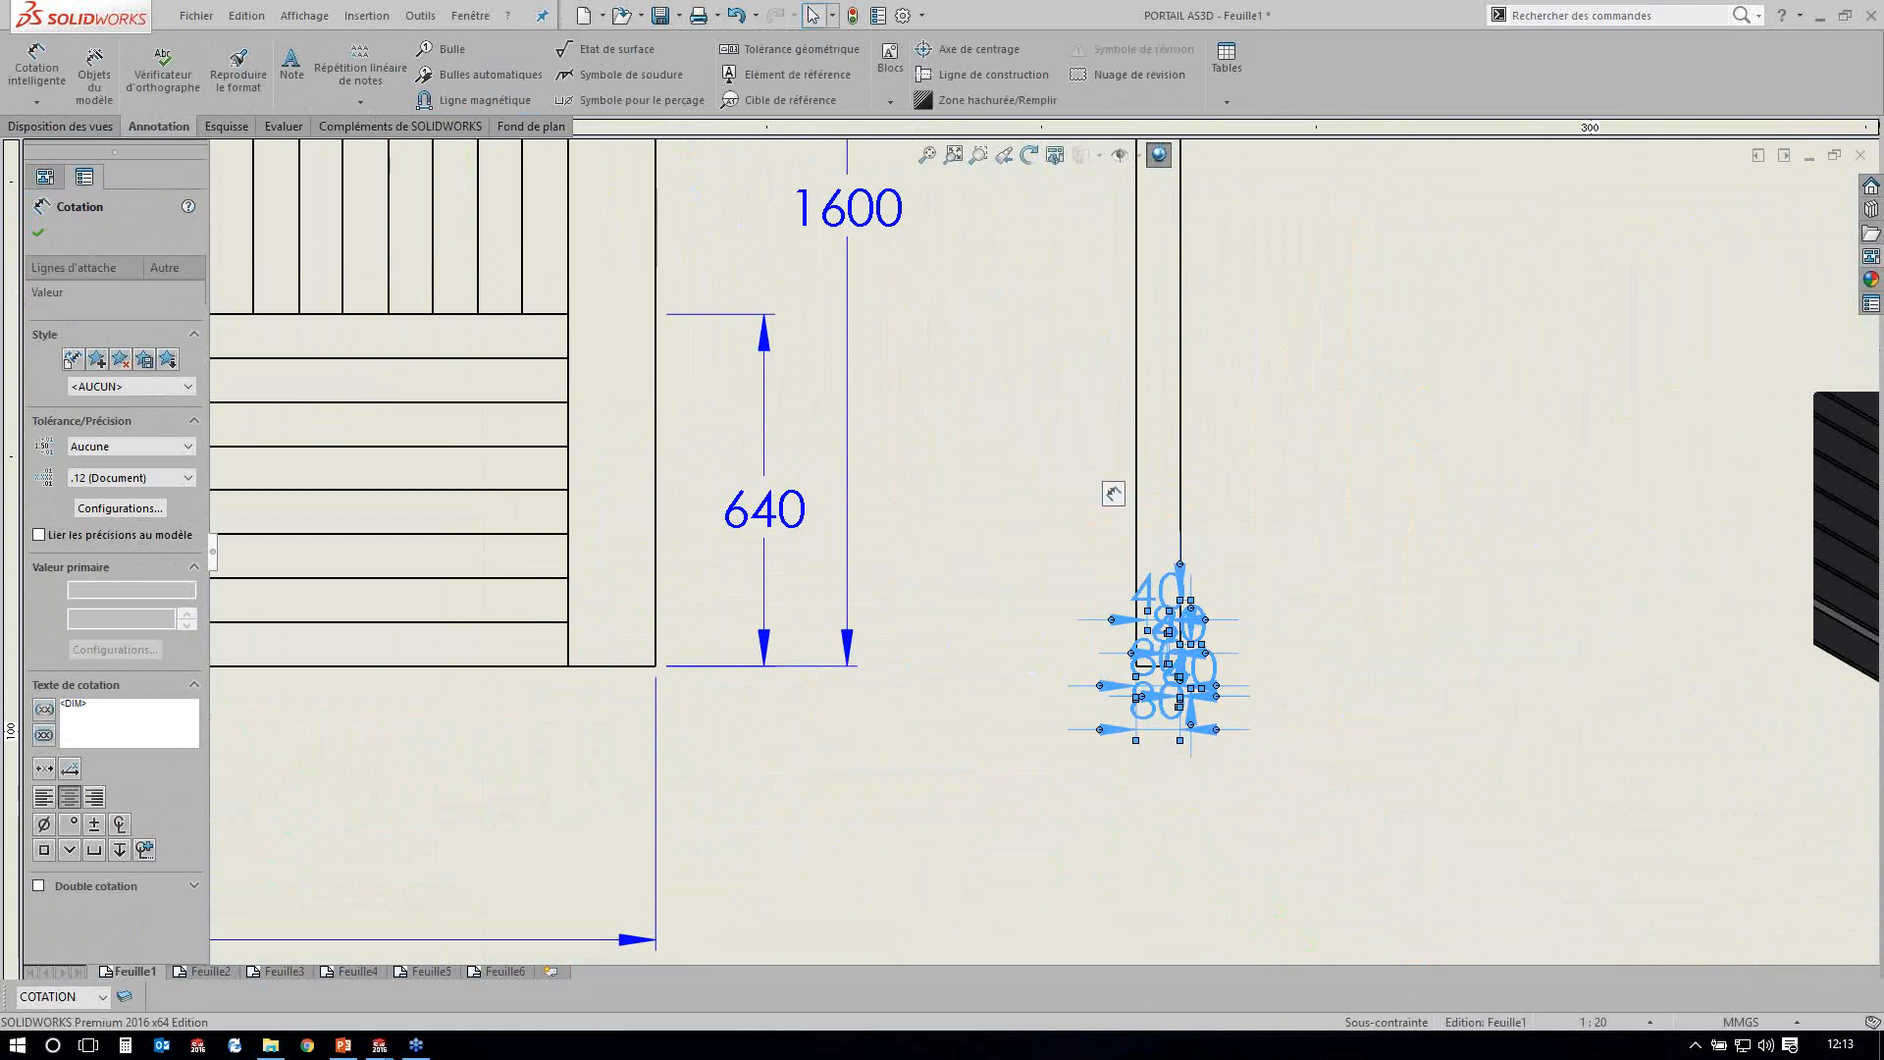
key(Delete)
scroll(1084, 522, up, 3)
scroll(867, 408, down, 3)
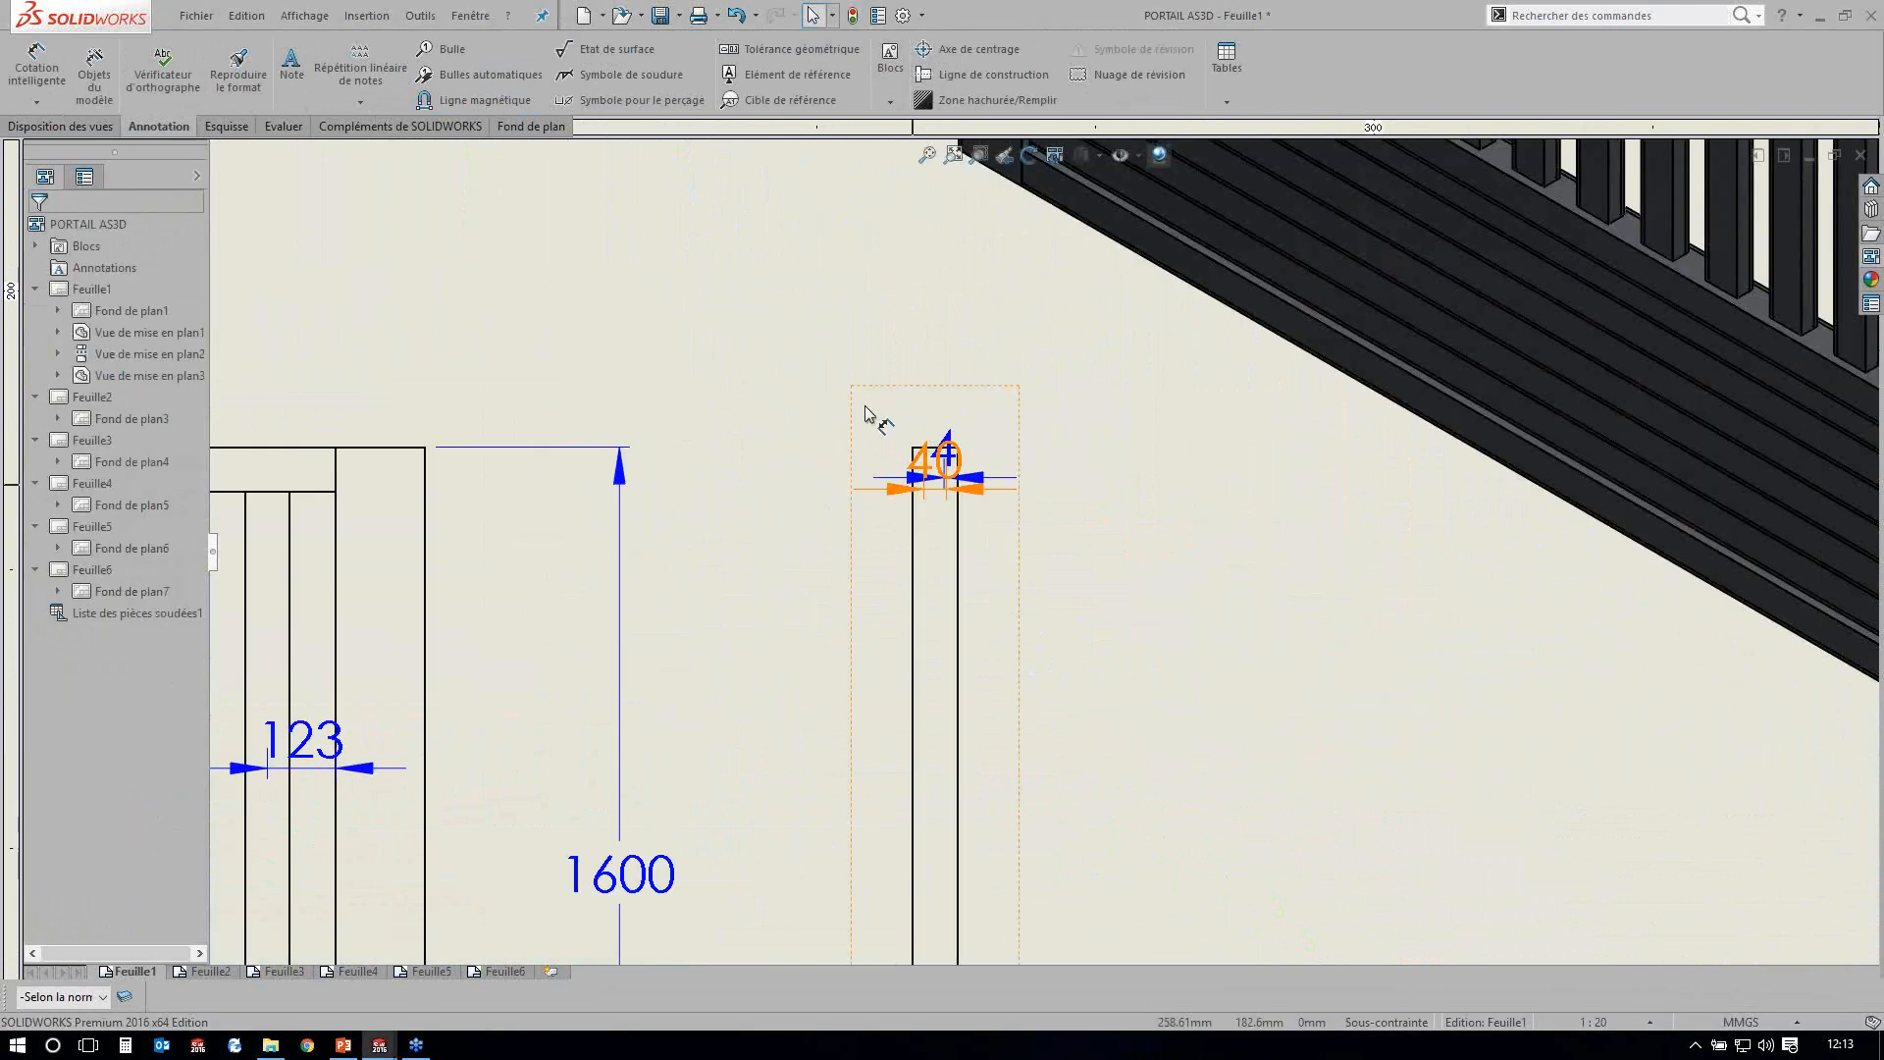
click(865, 410)
key(Delete)
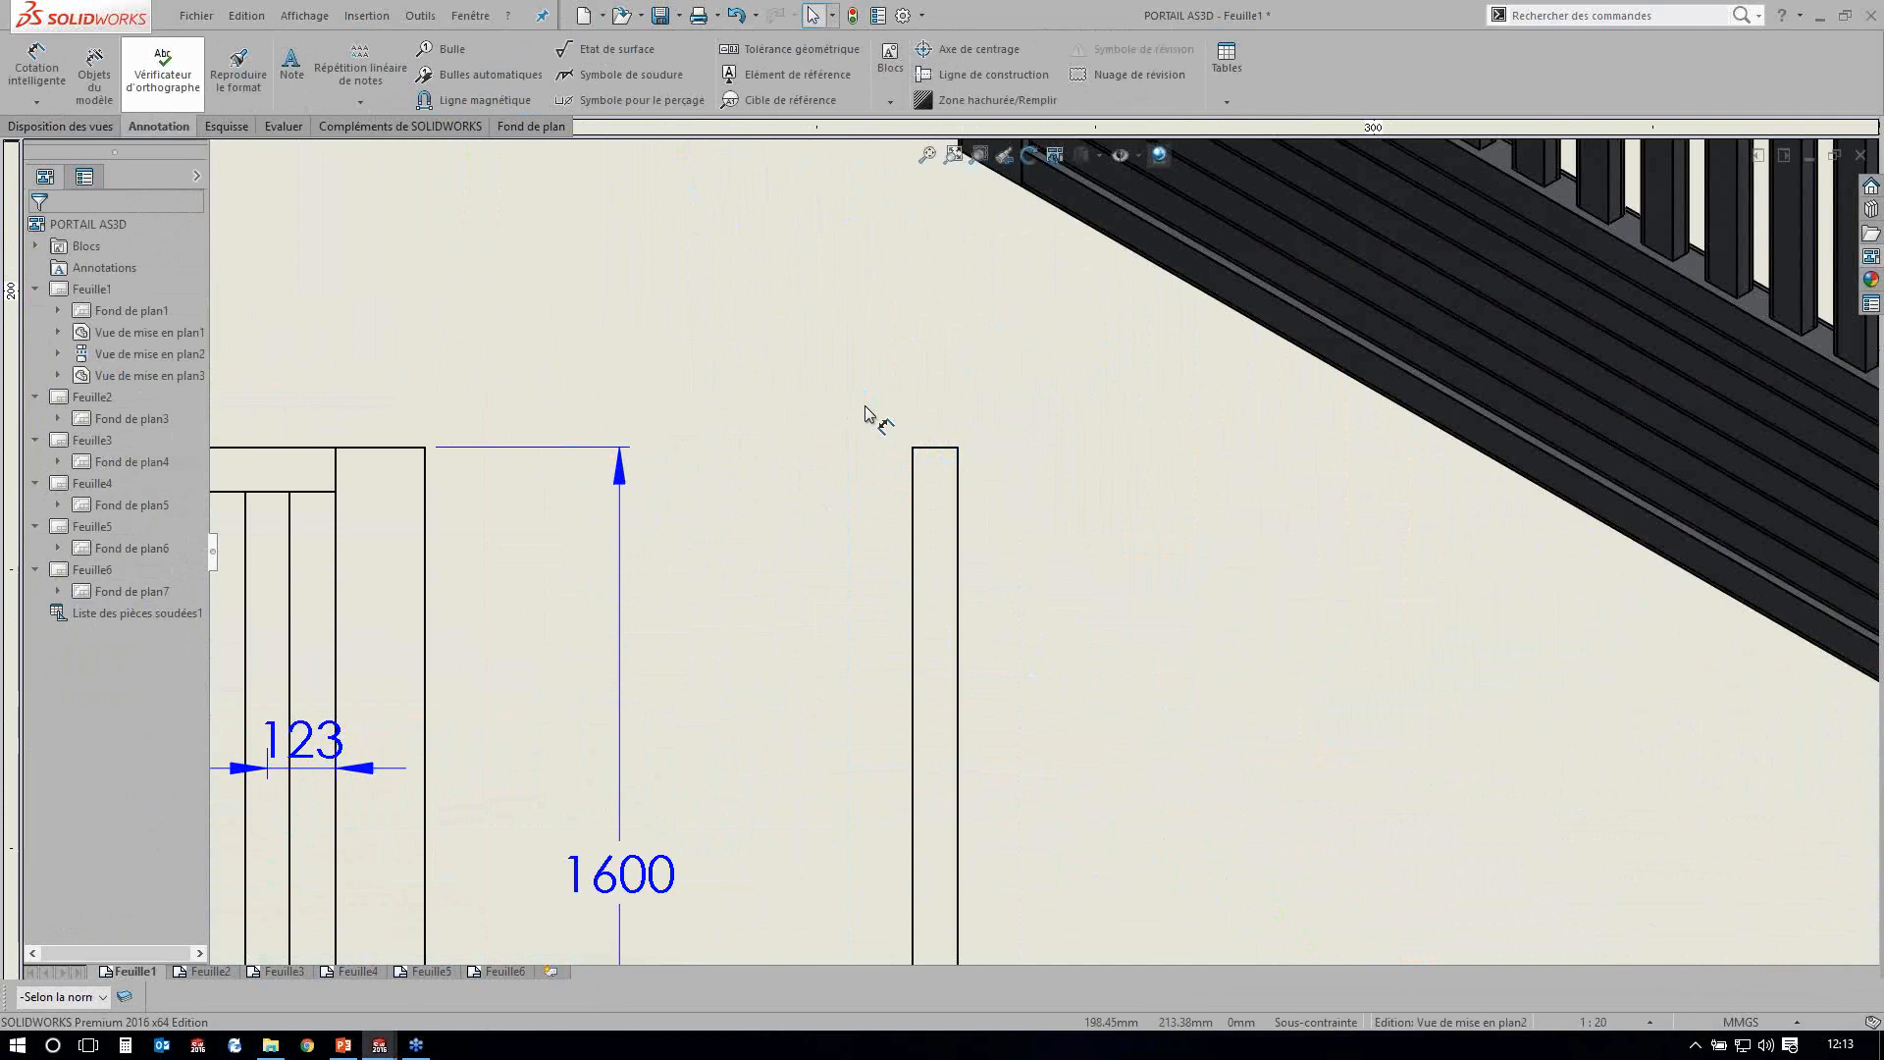
click(36, 69)
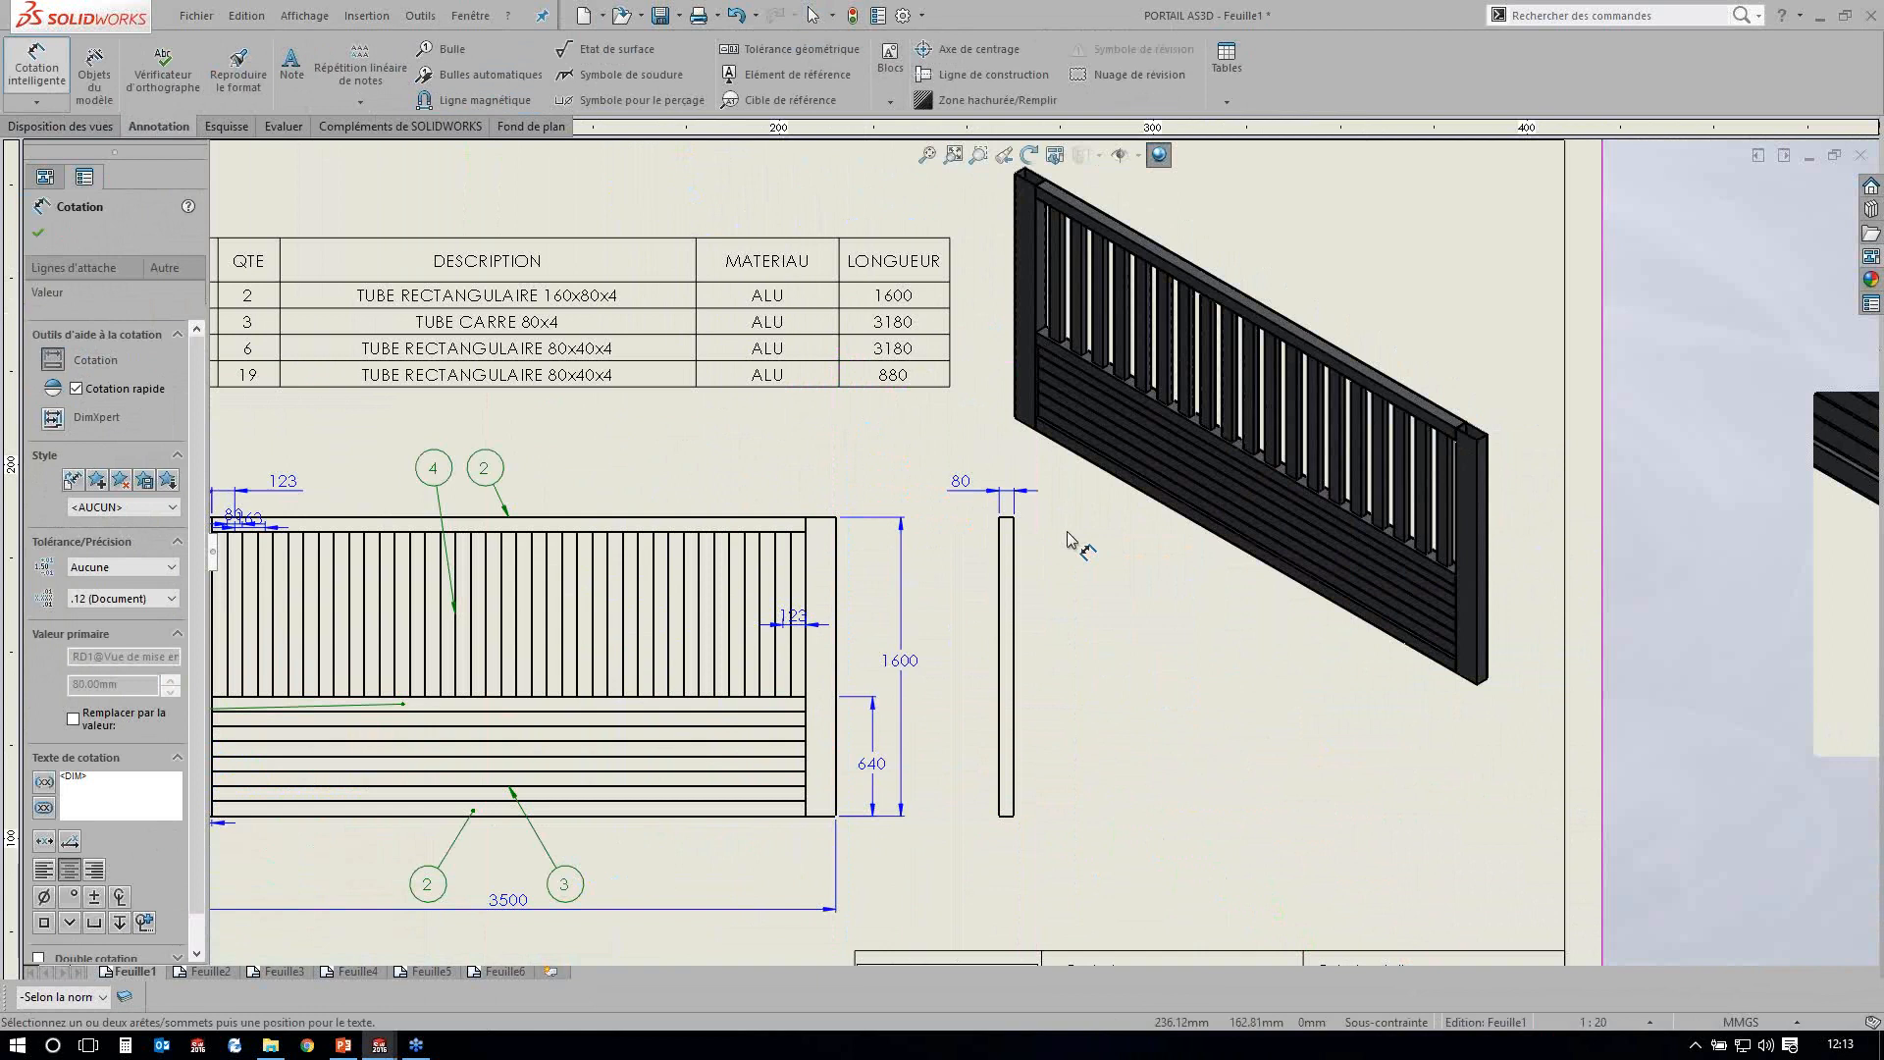
Delete the overlapping 80 dimension on the front view's top rail and move the 163 dimension above the rail.
key(f)
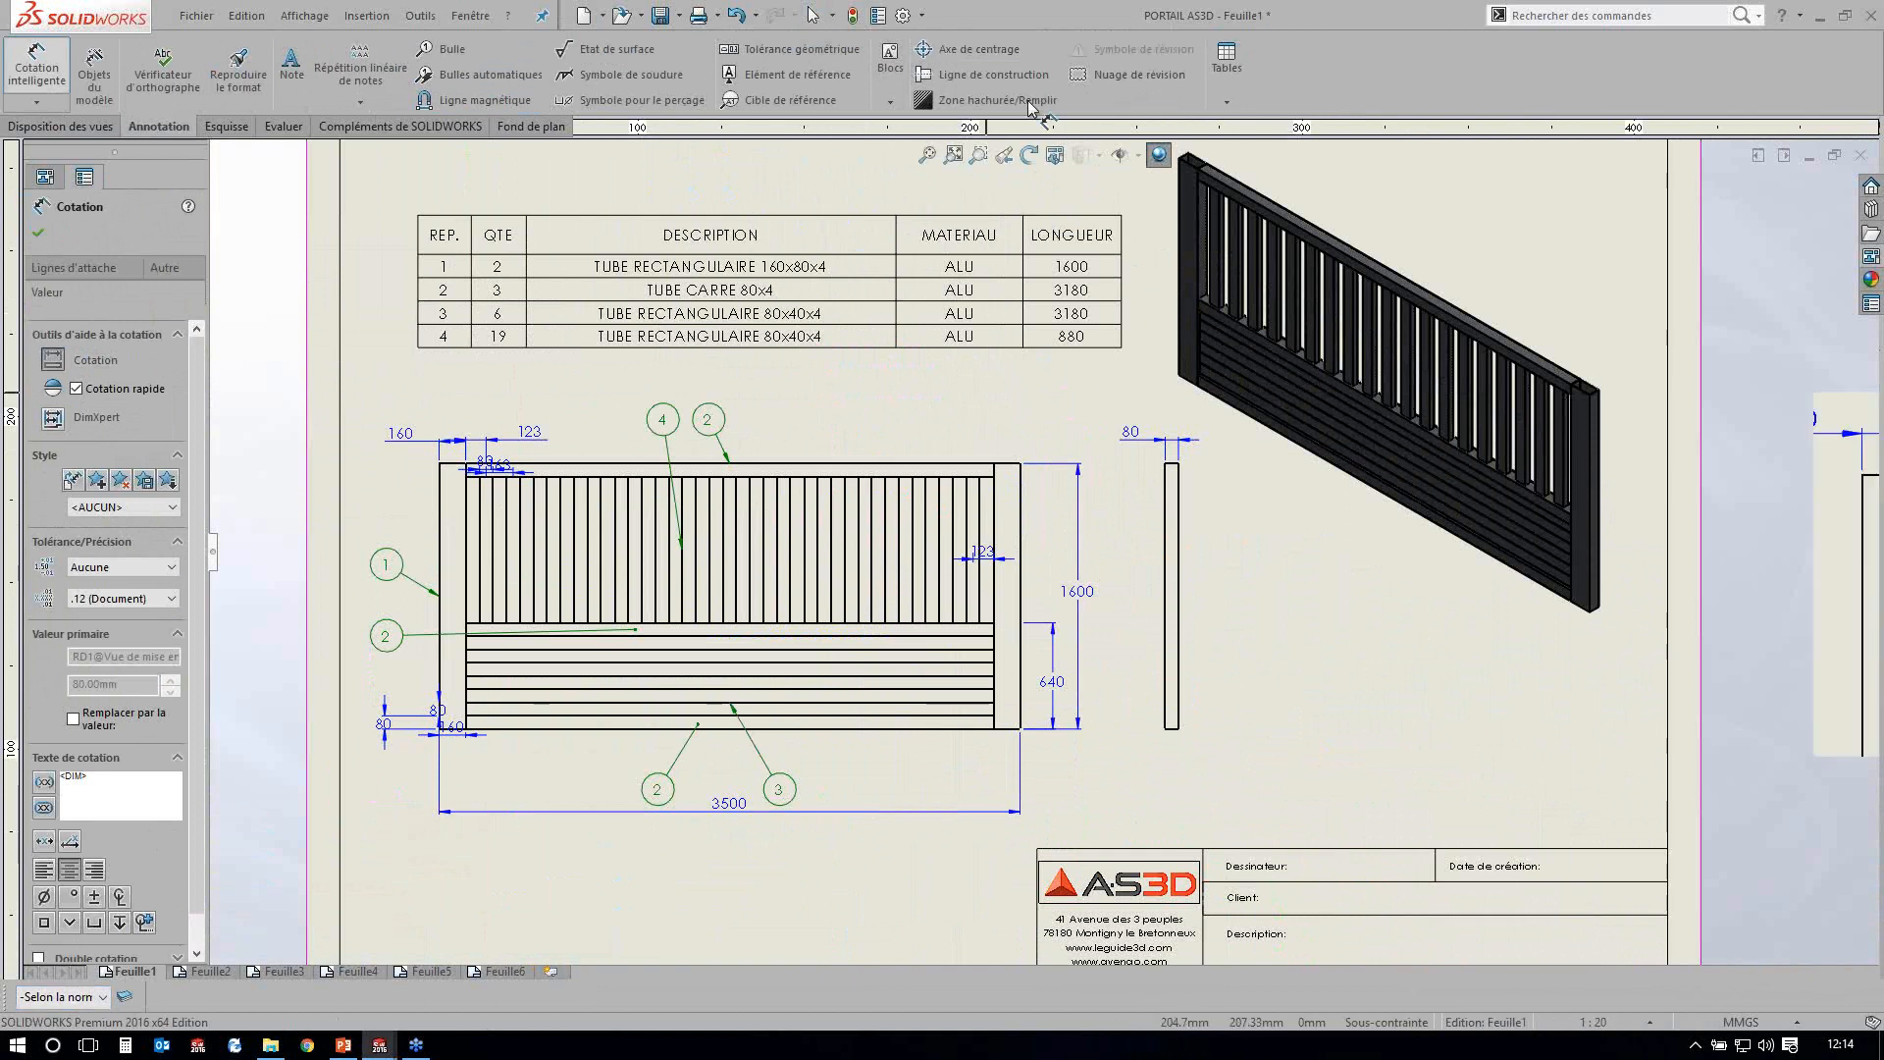
scroll(735, 538, down, 3)
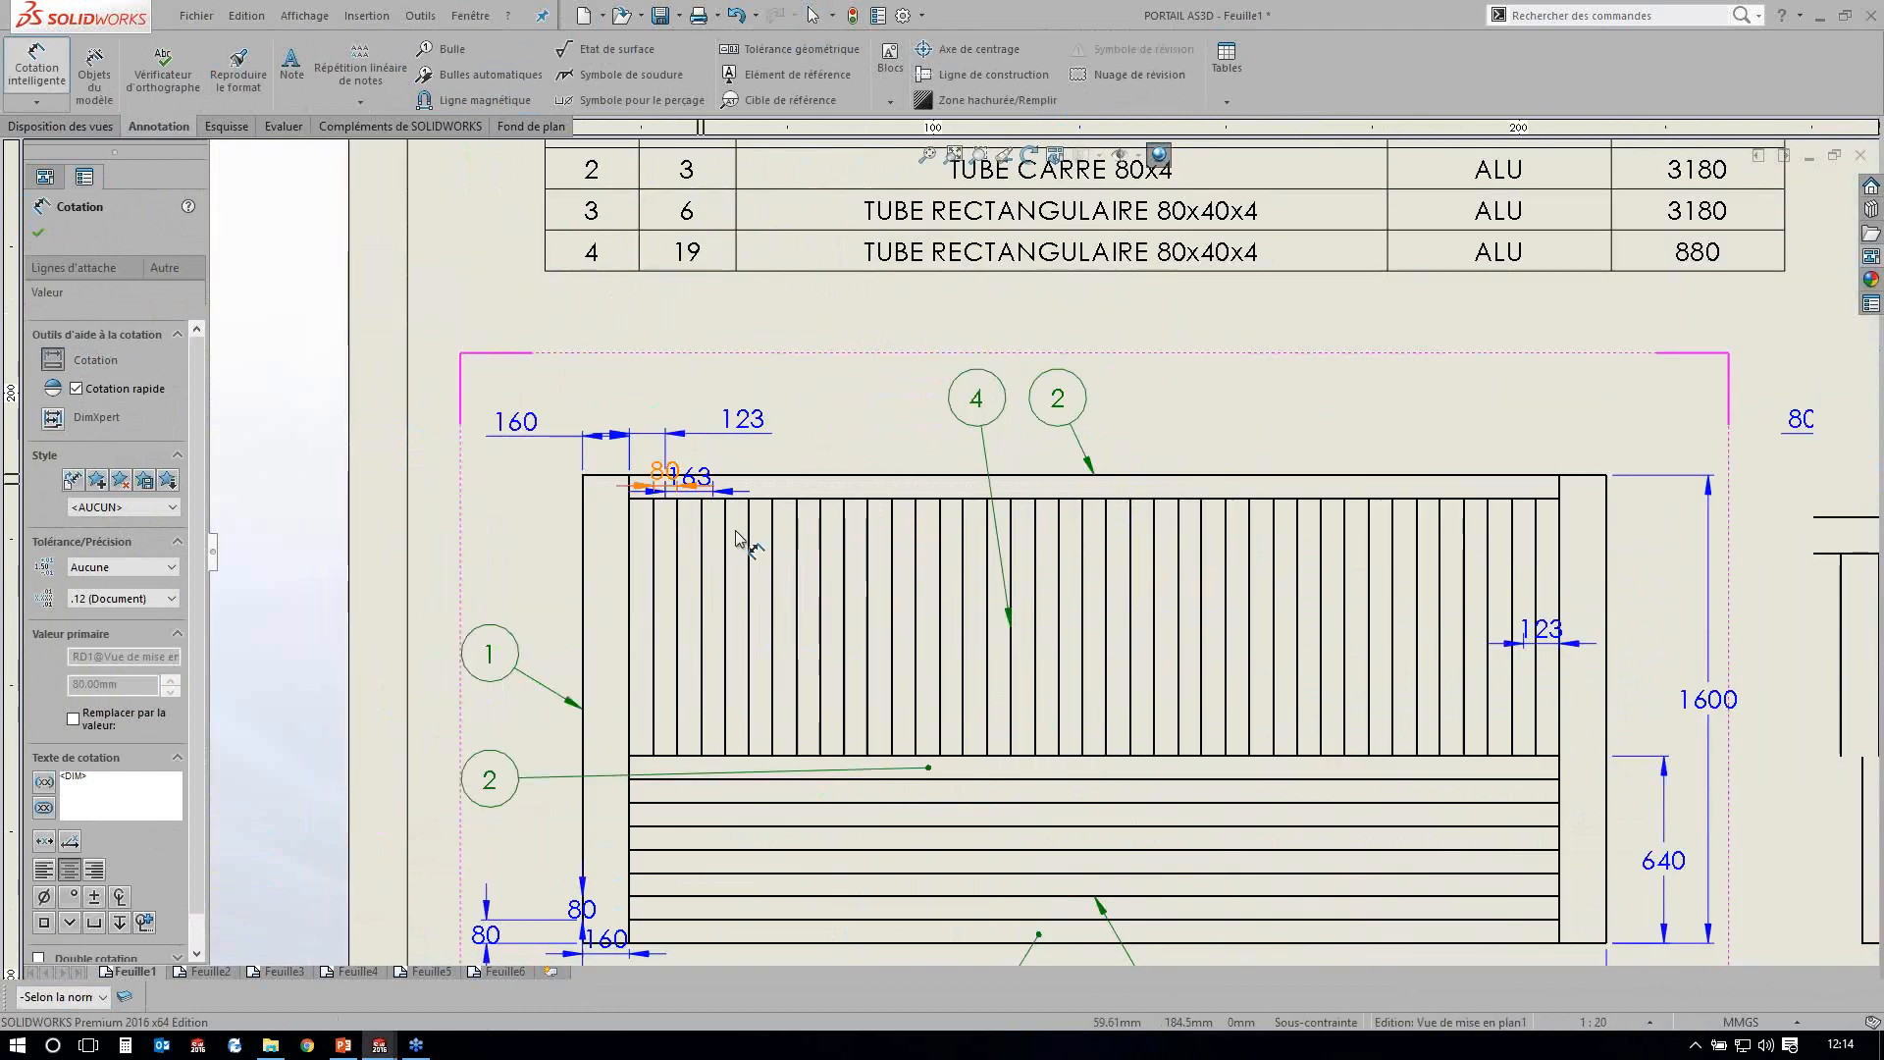
scroll(736, 538, down, 2)
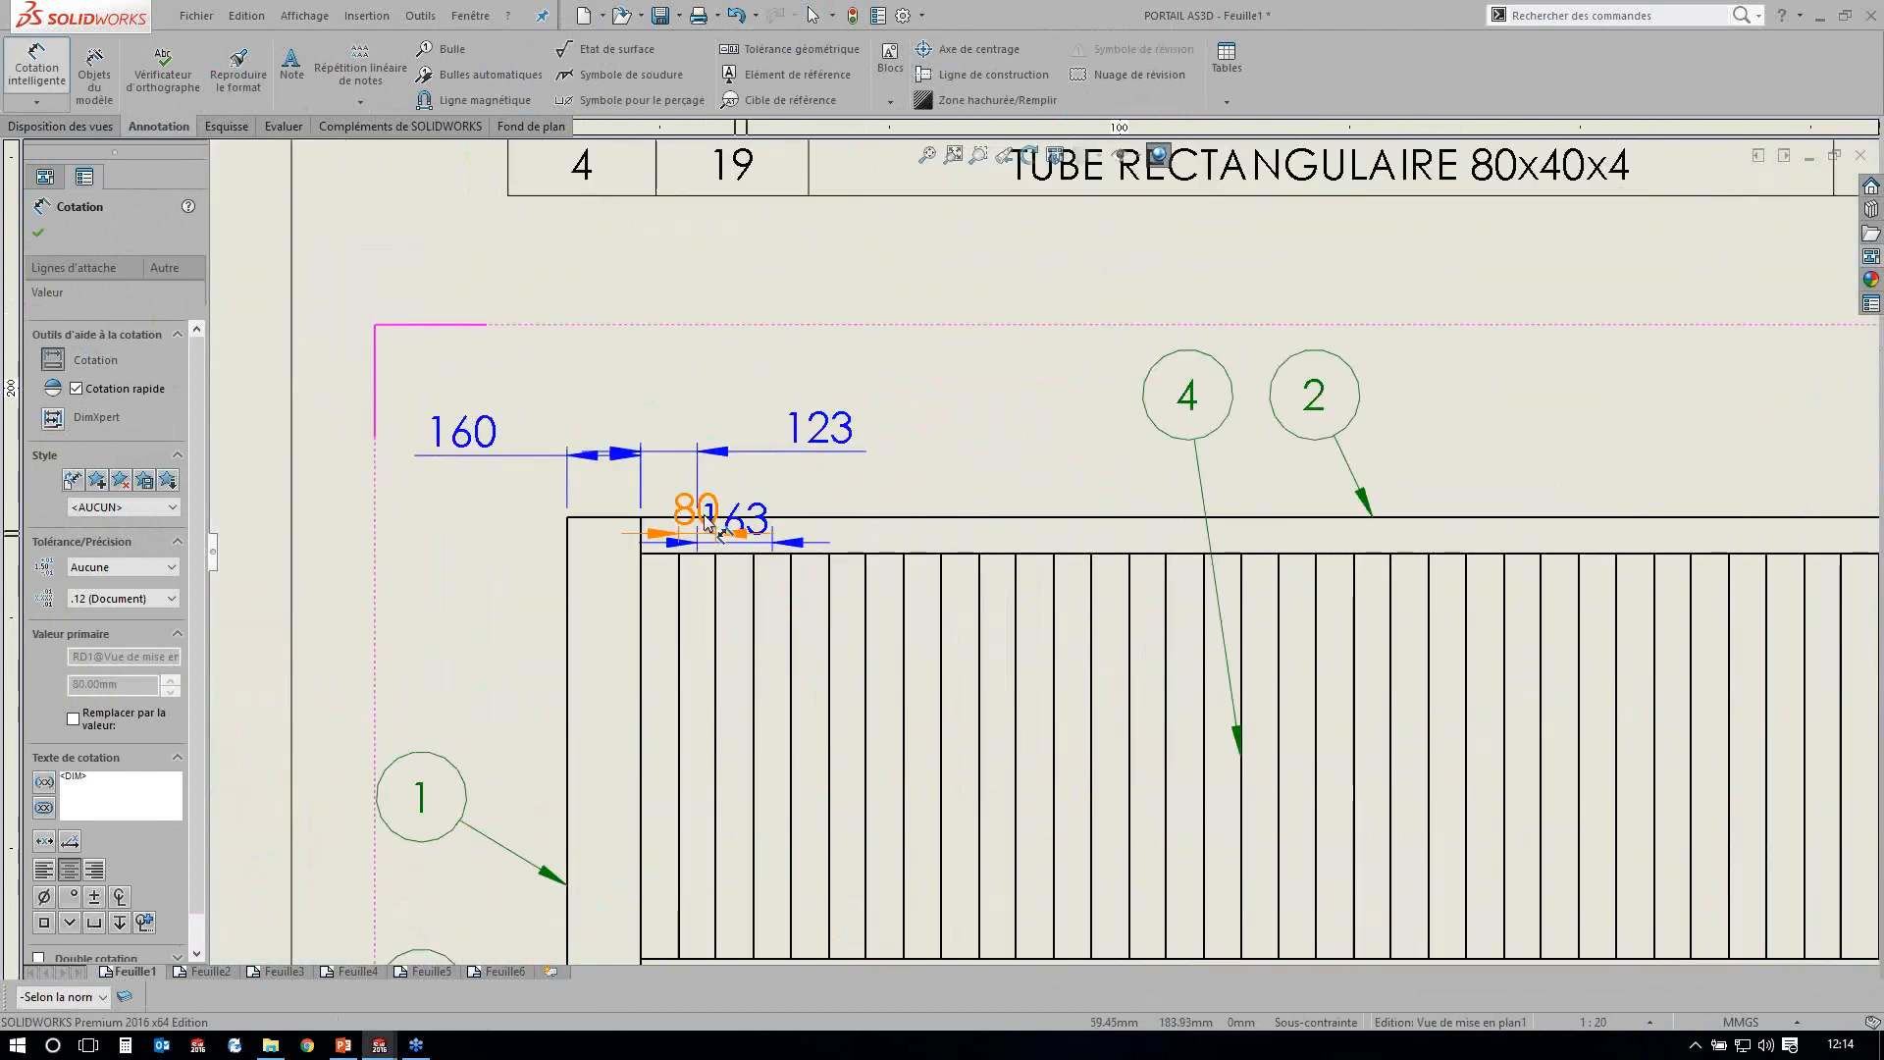
click(706, 520)
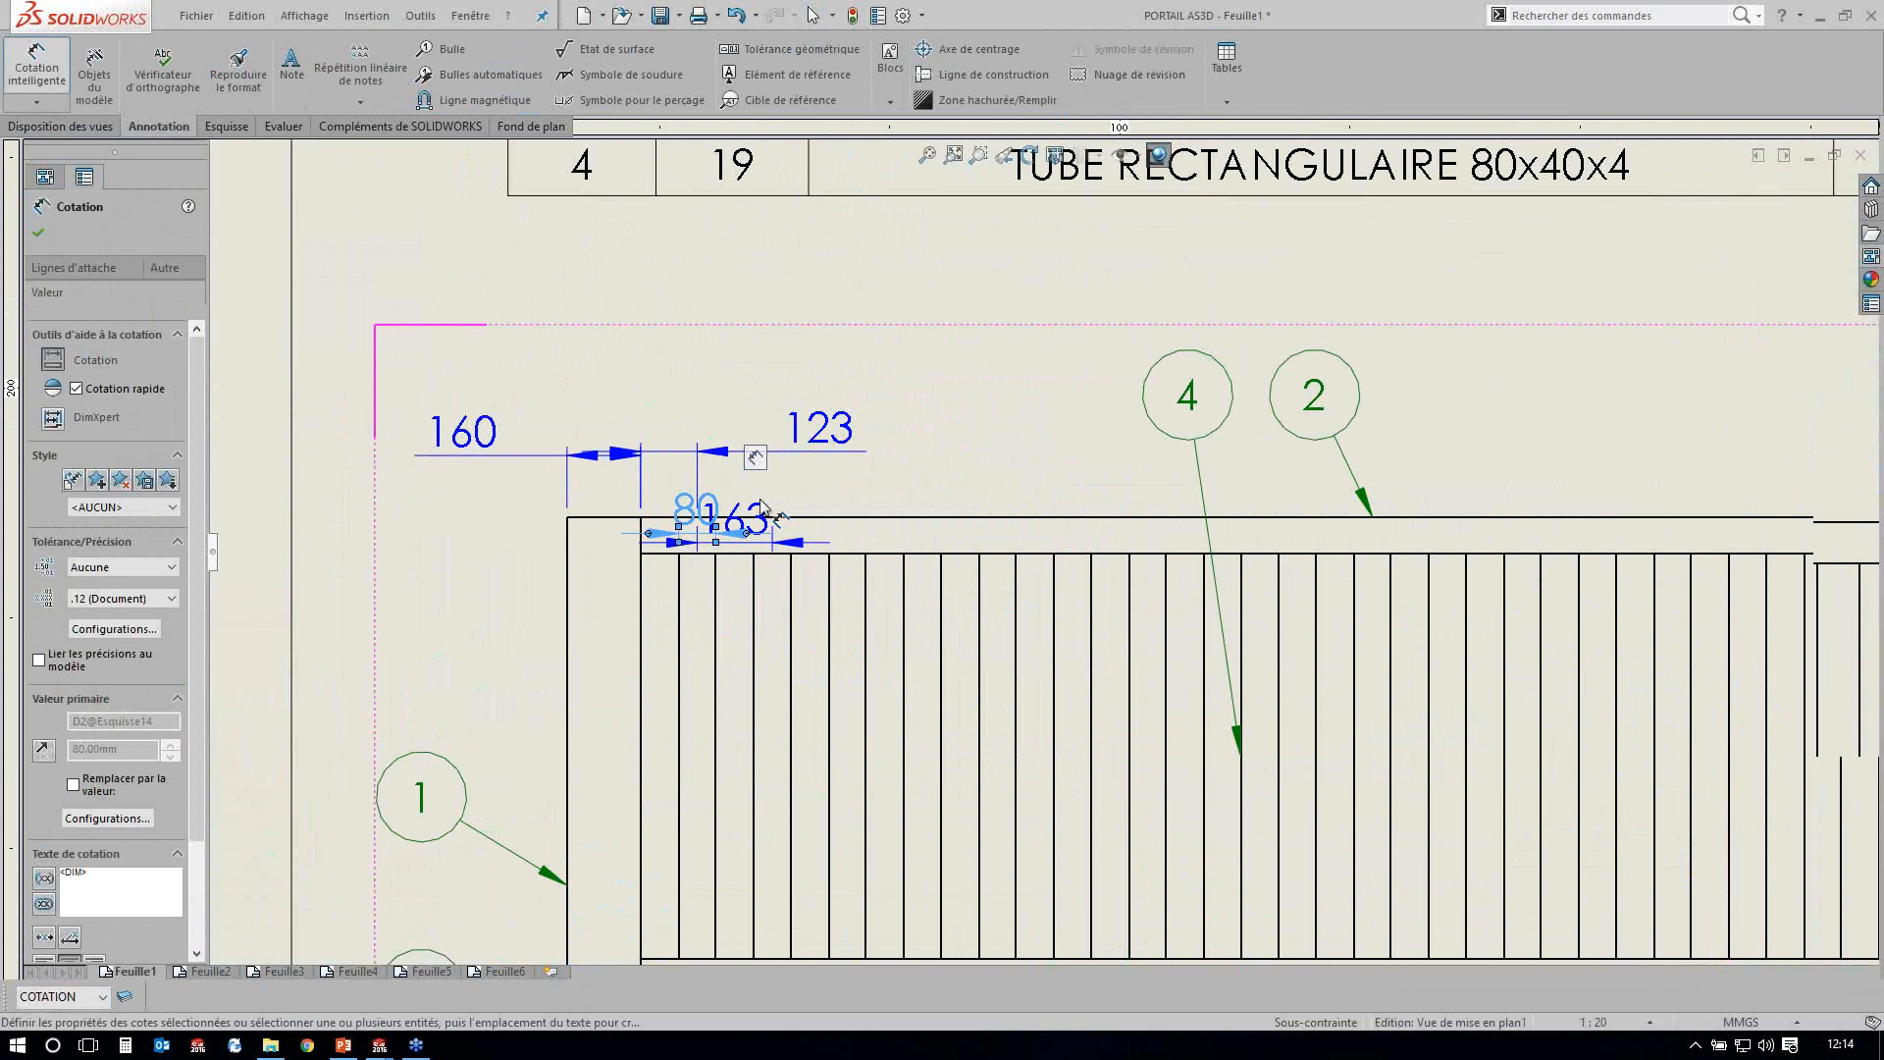
key(Delete)
scroll(643, 481, down, 2)
click(1045, 478)
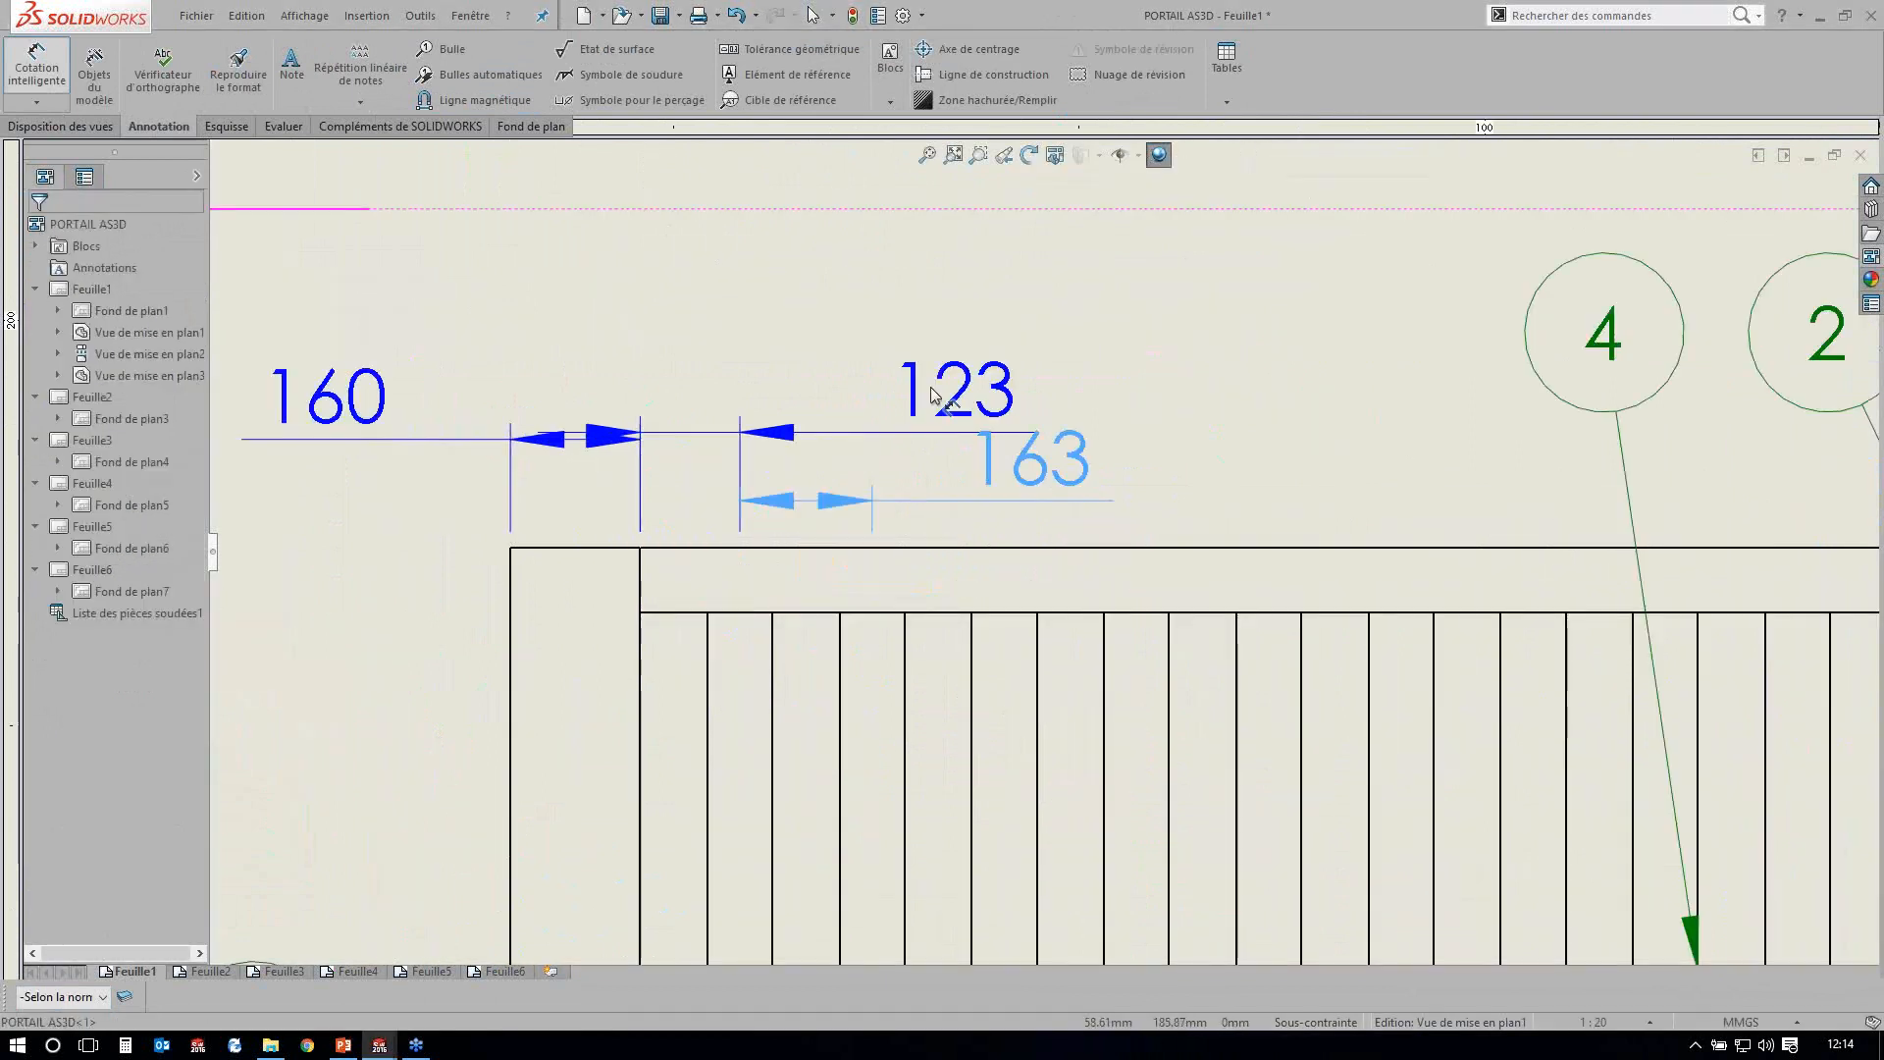
Move the 123 dimension higher above the front view's top rail and raise the 163 dimension to align with the 160 dimension.
drag(931, 388, 898, 315)
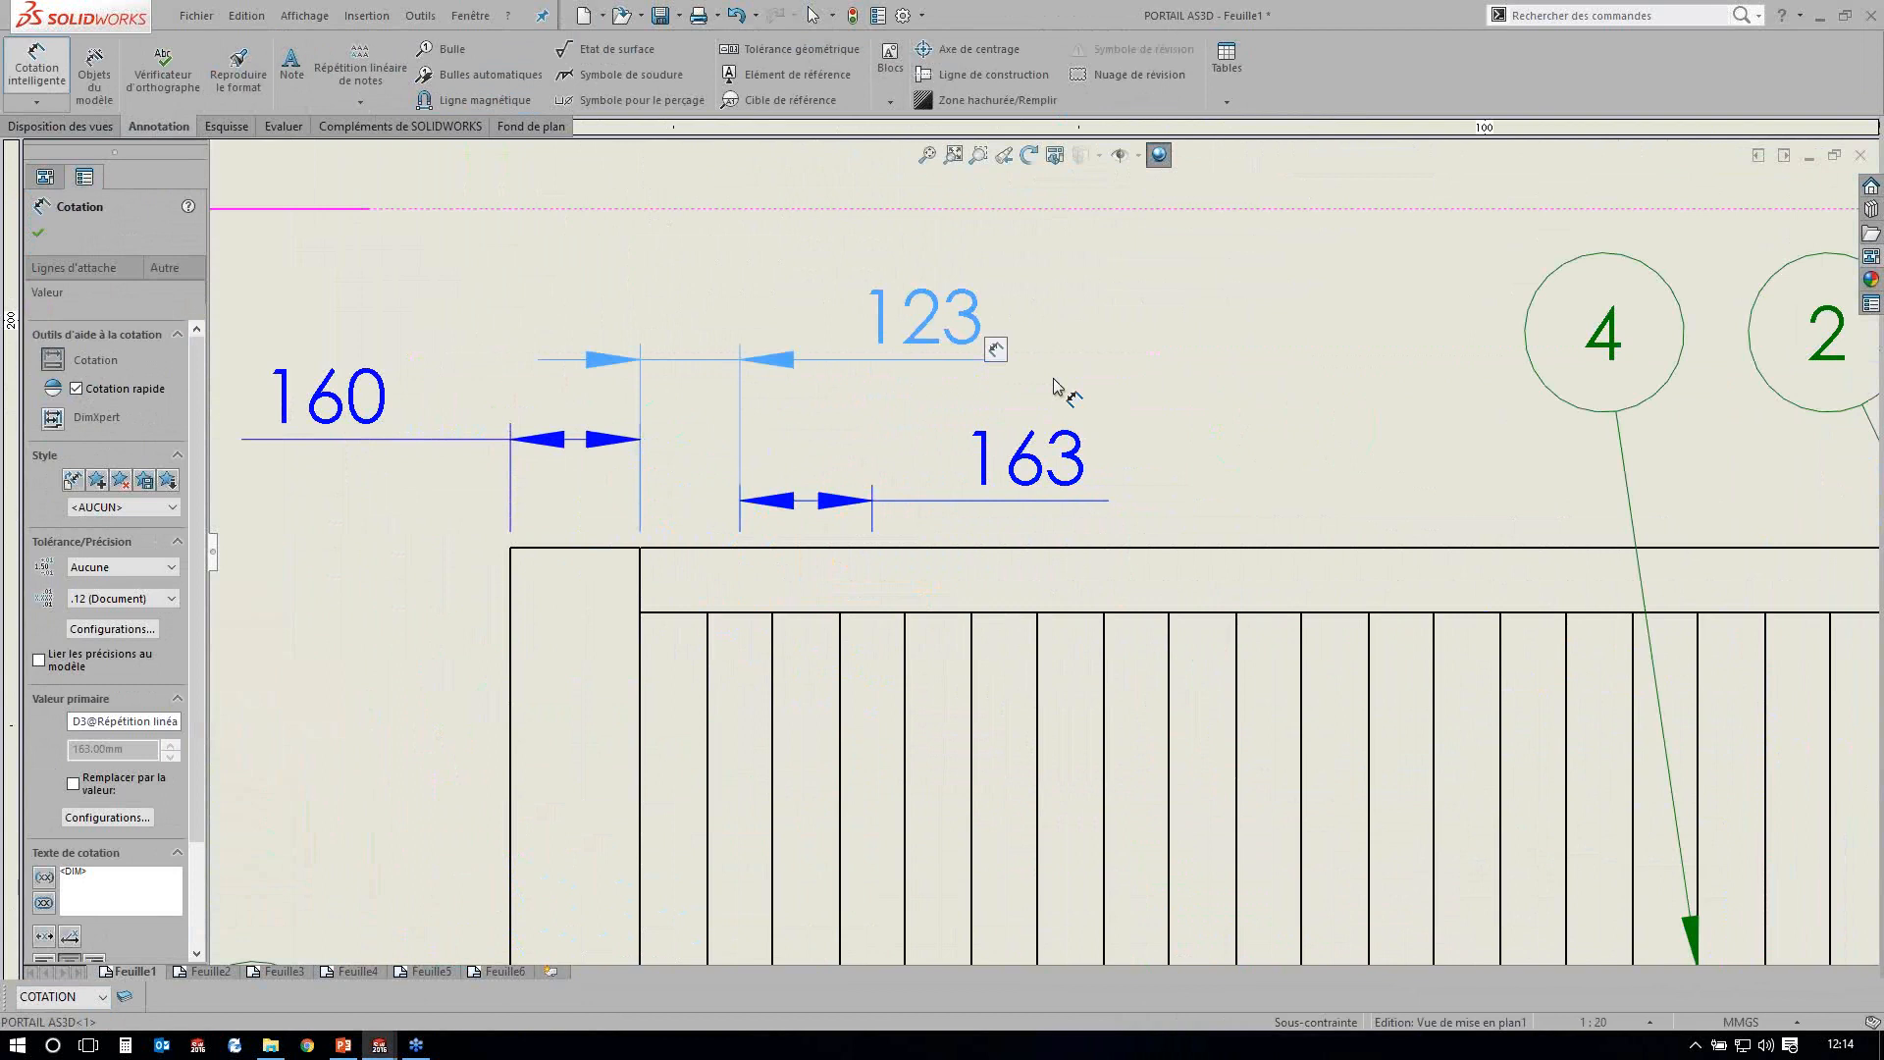
drag(1058, 458, 1055, 387)
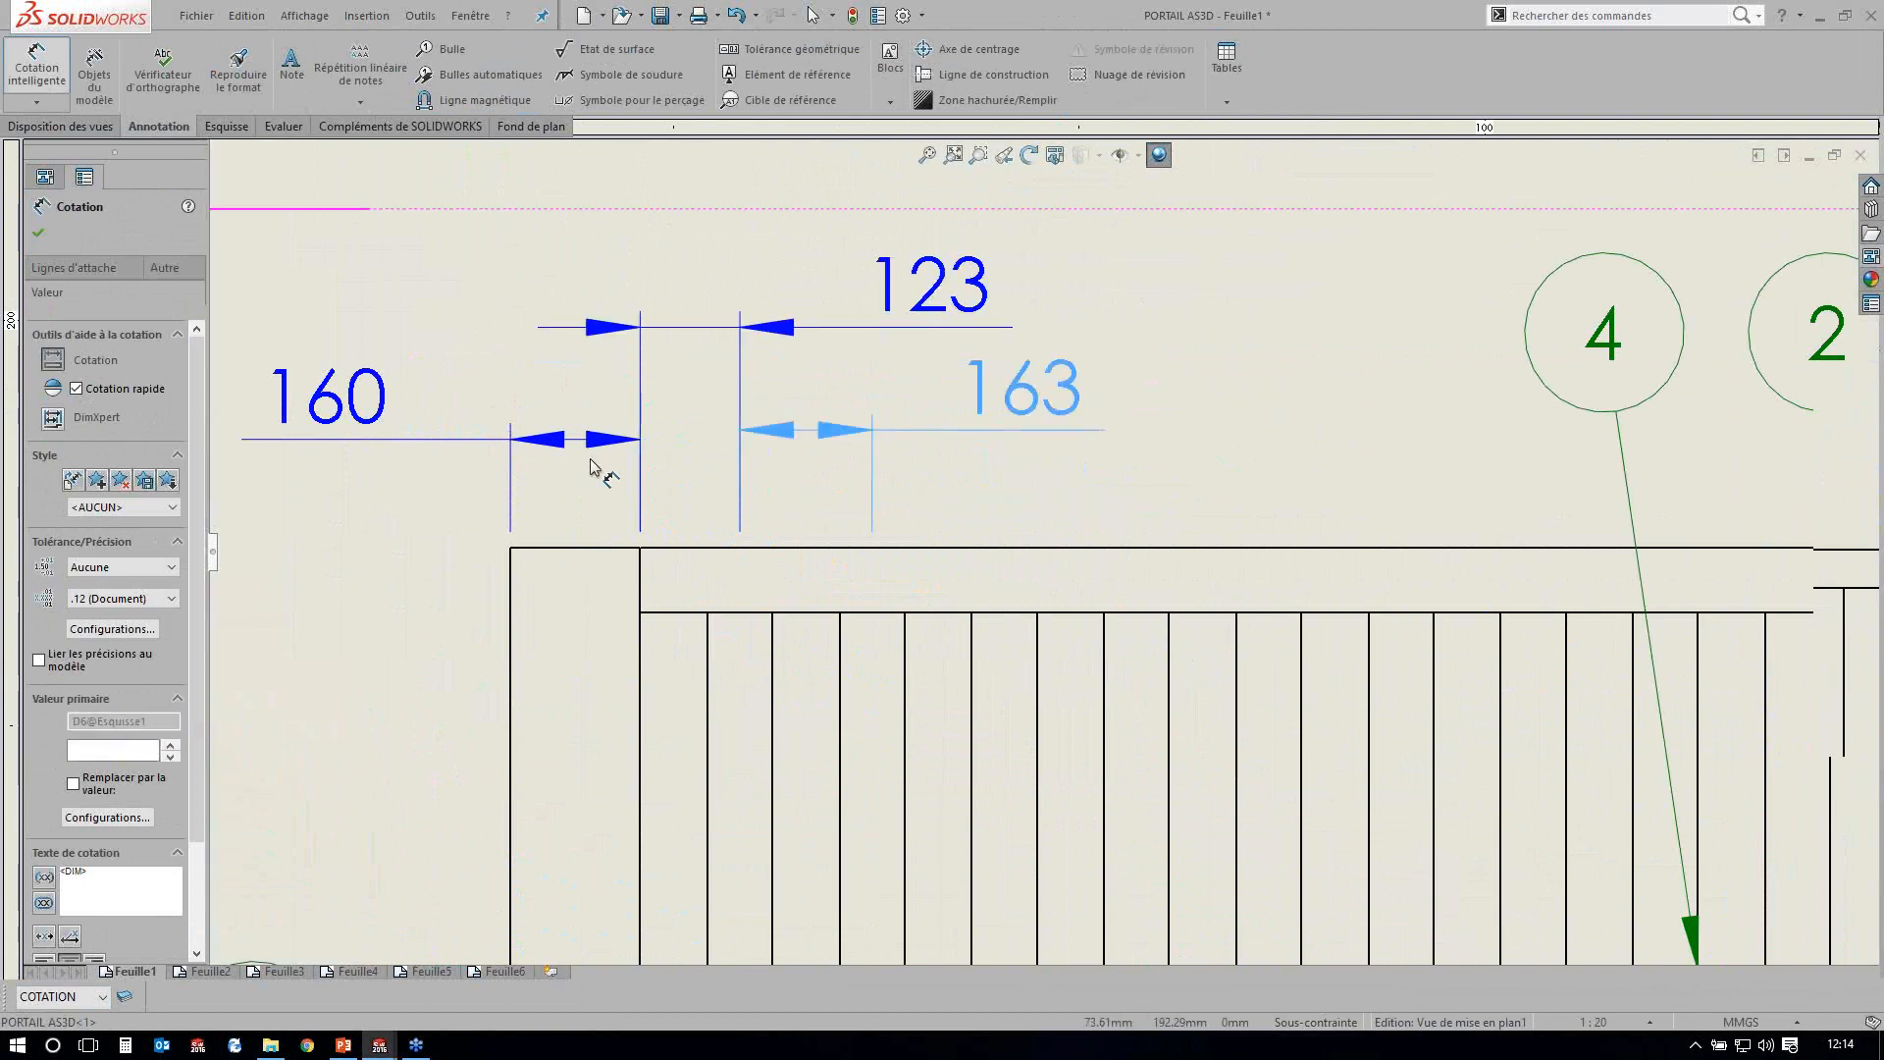
Remove the duplicate 160 and overlapping inner 80 dimensions at the front view's lower left corner.
scroll(589, 466, up, 2)
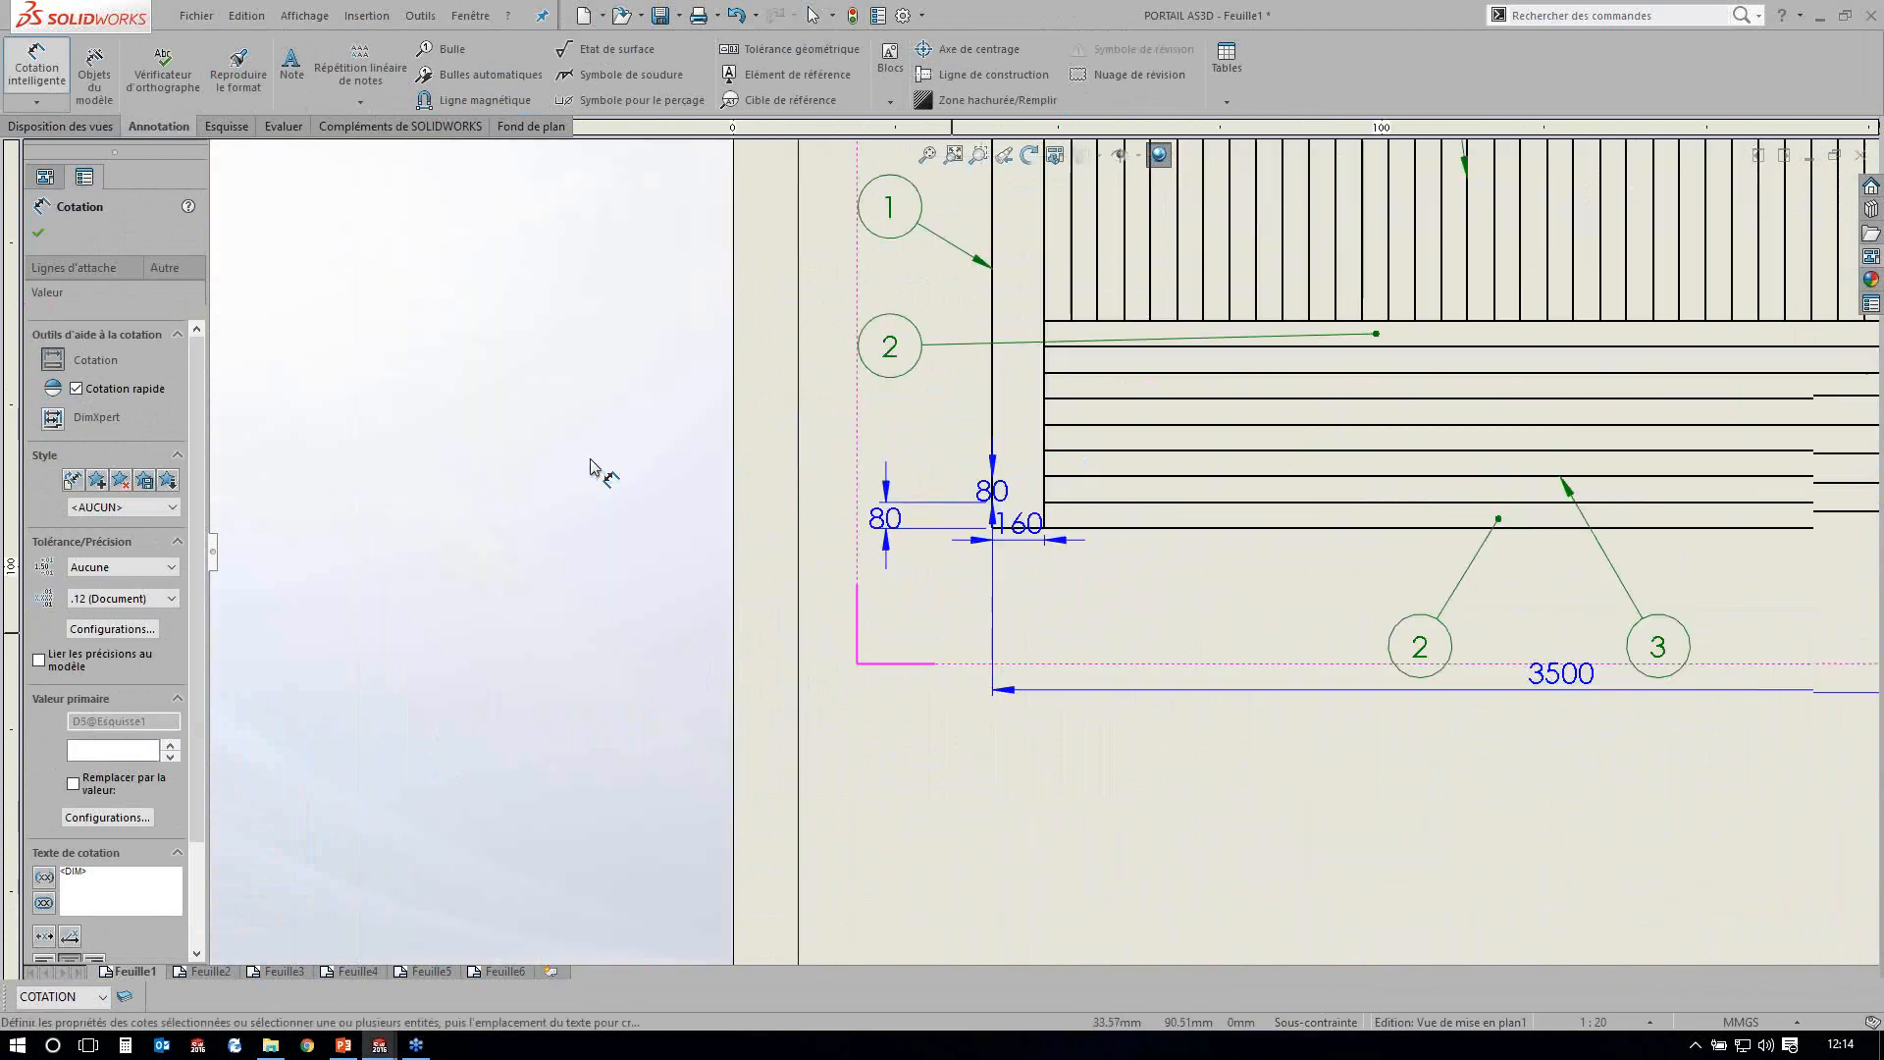
scroll(907, 661, down, 1)
drag(1026, 517, 1032, 577)
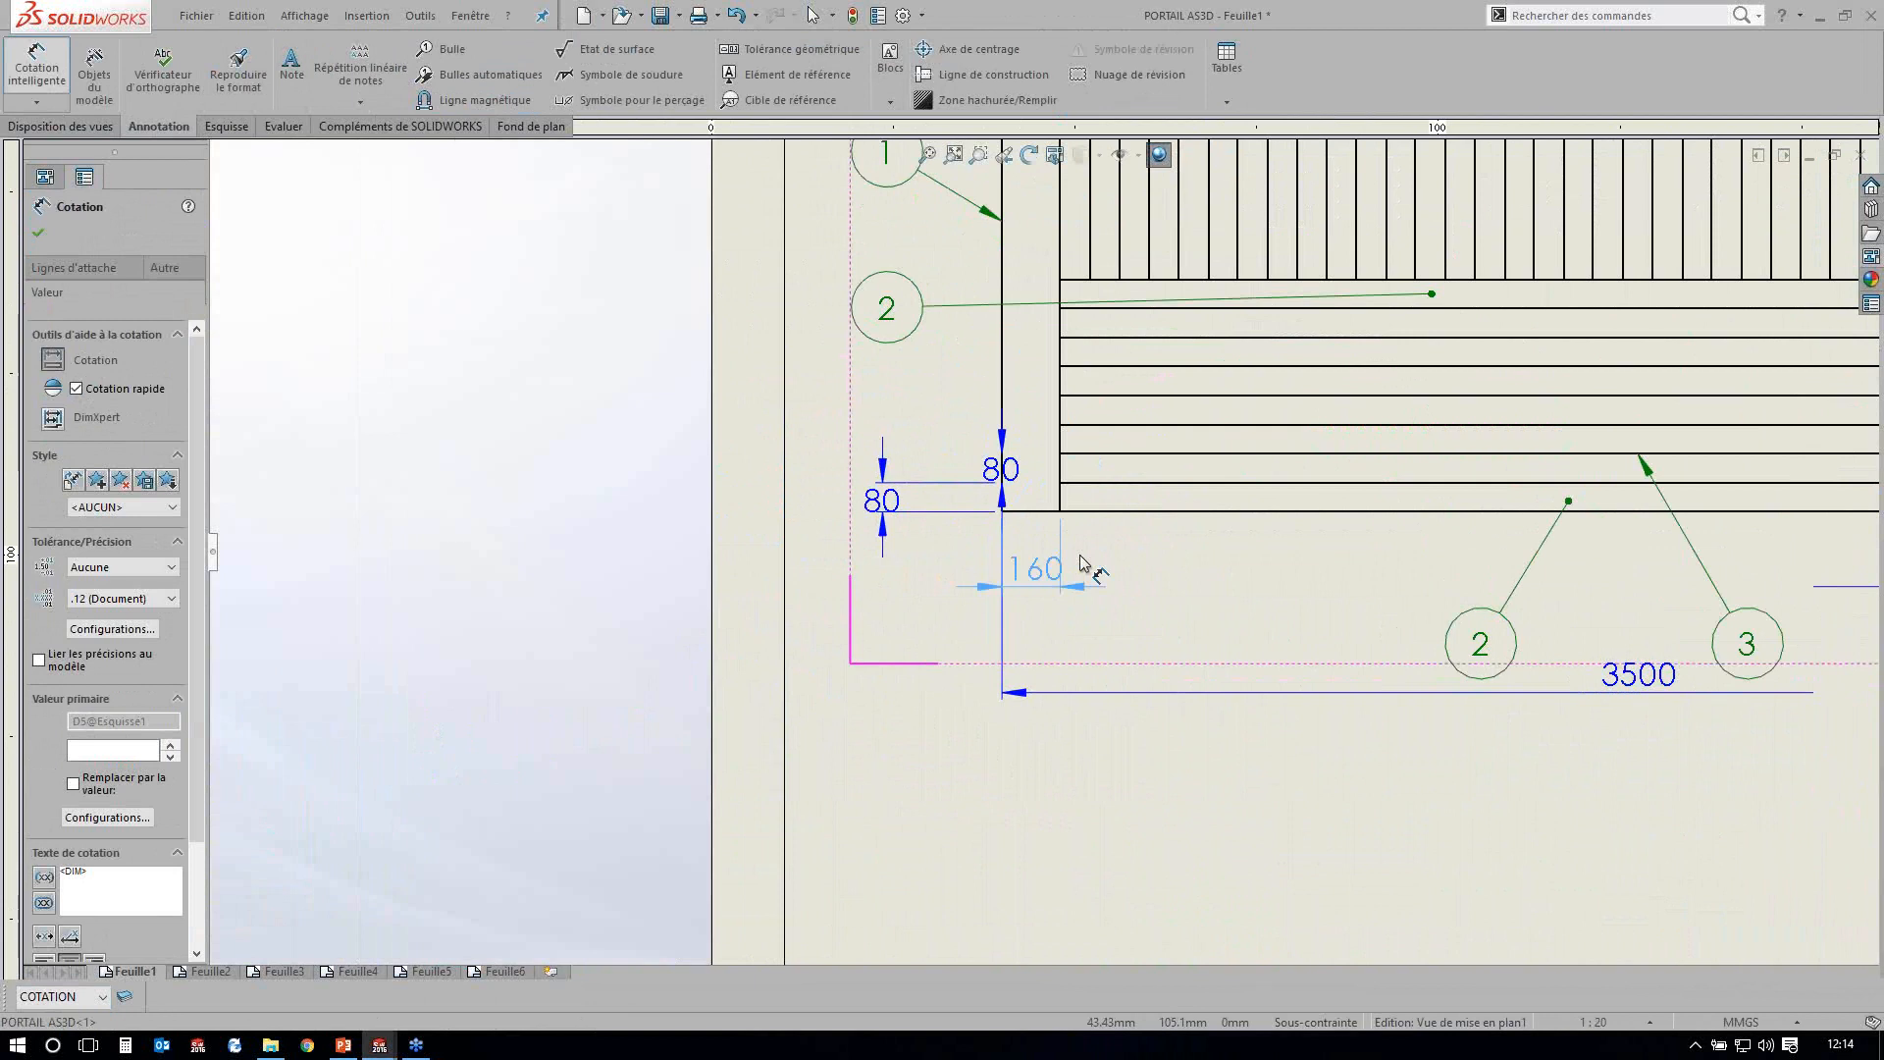
key(ctrl+z)
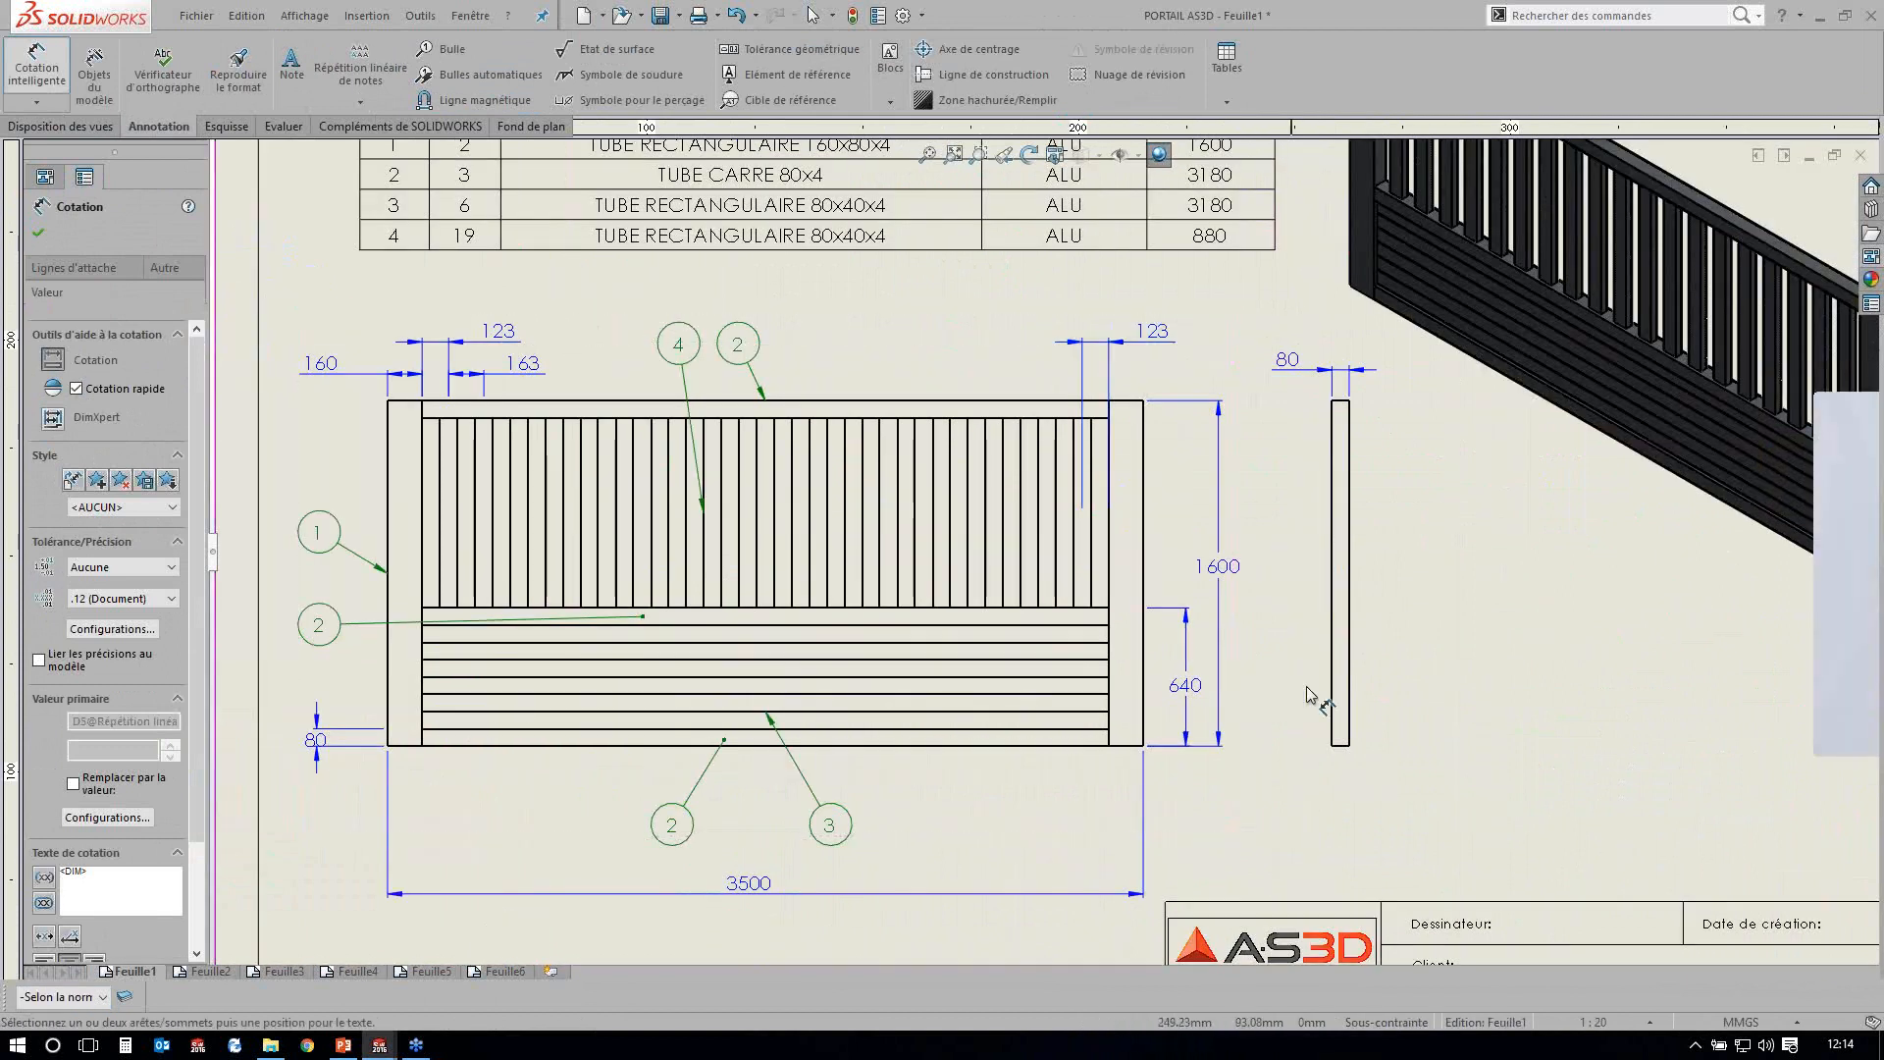
Save all modified documents, storing the drawing as PORTAIL AS3D.SLDDRW in the Bureau folder.
key(f)
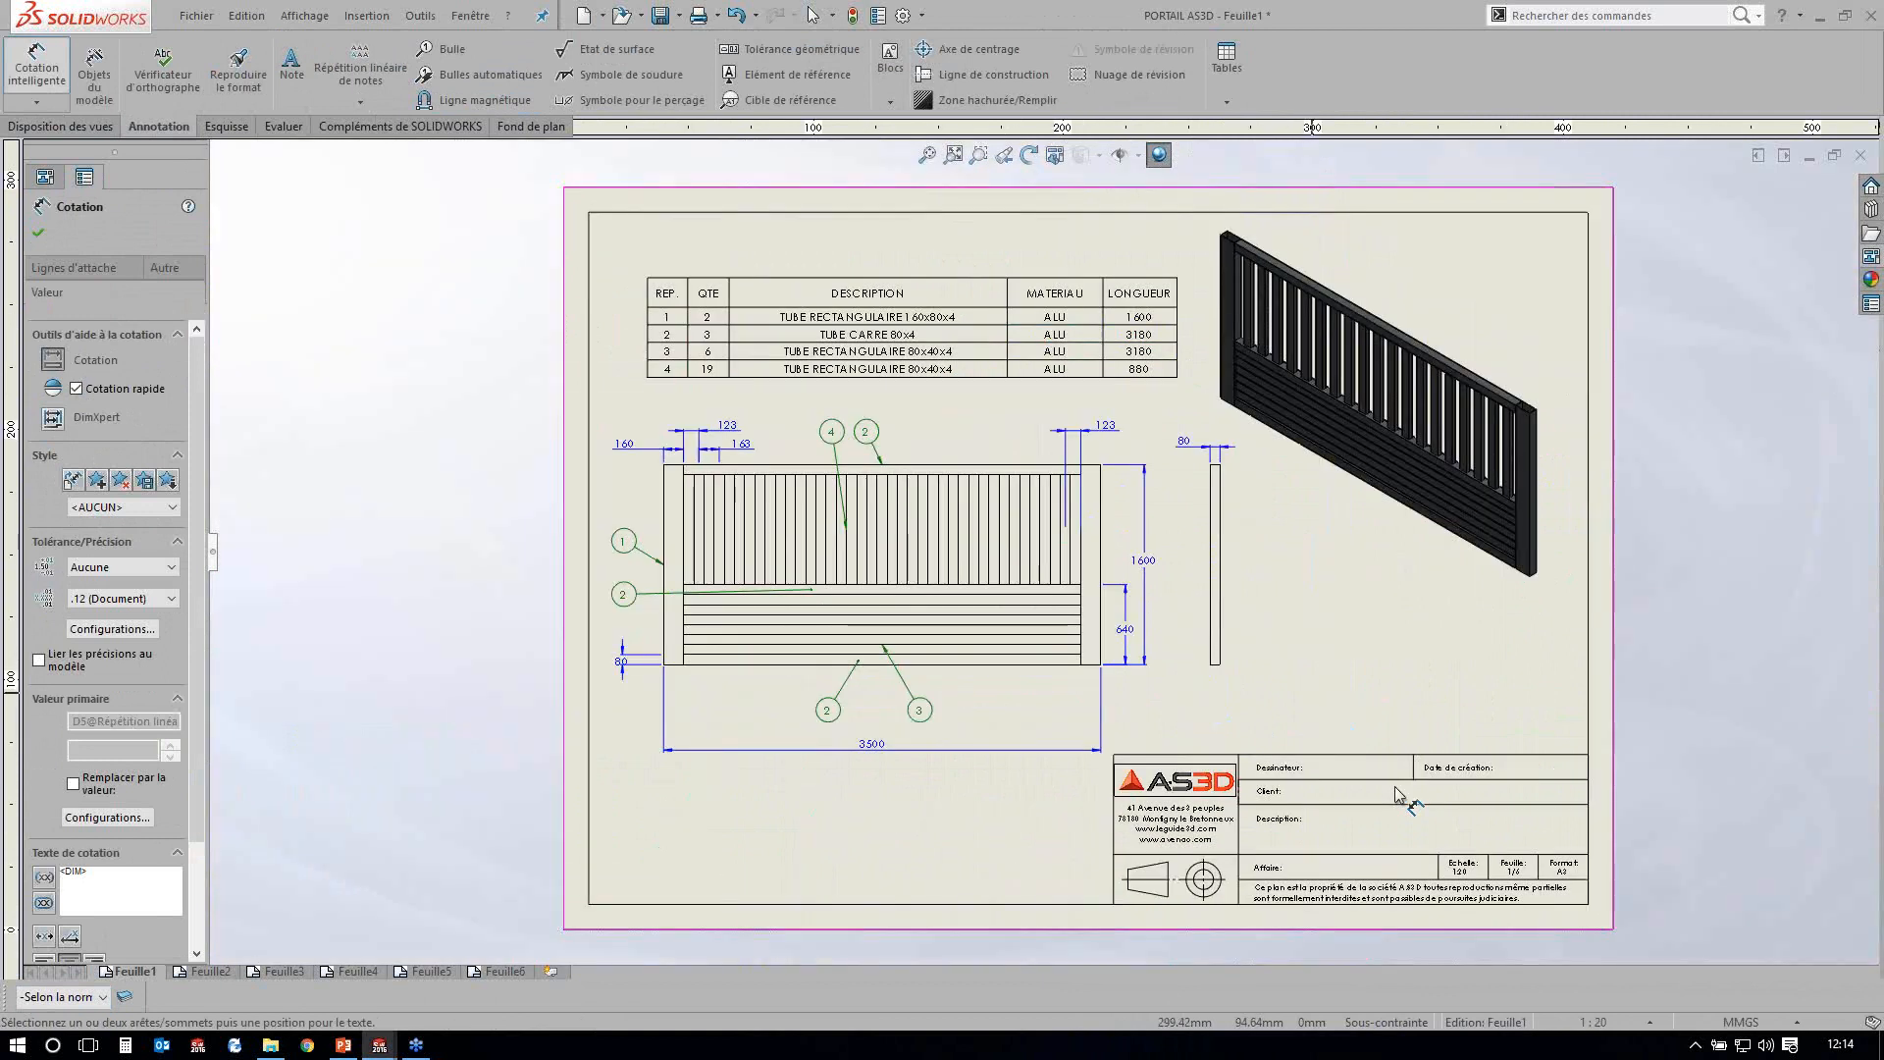
scroll(1178, 578, down, 3)
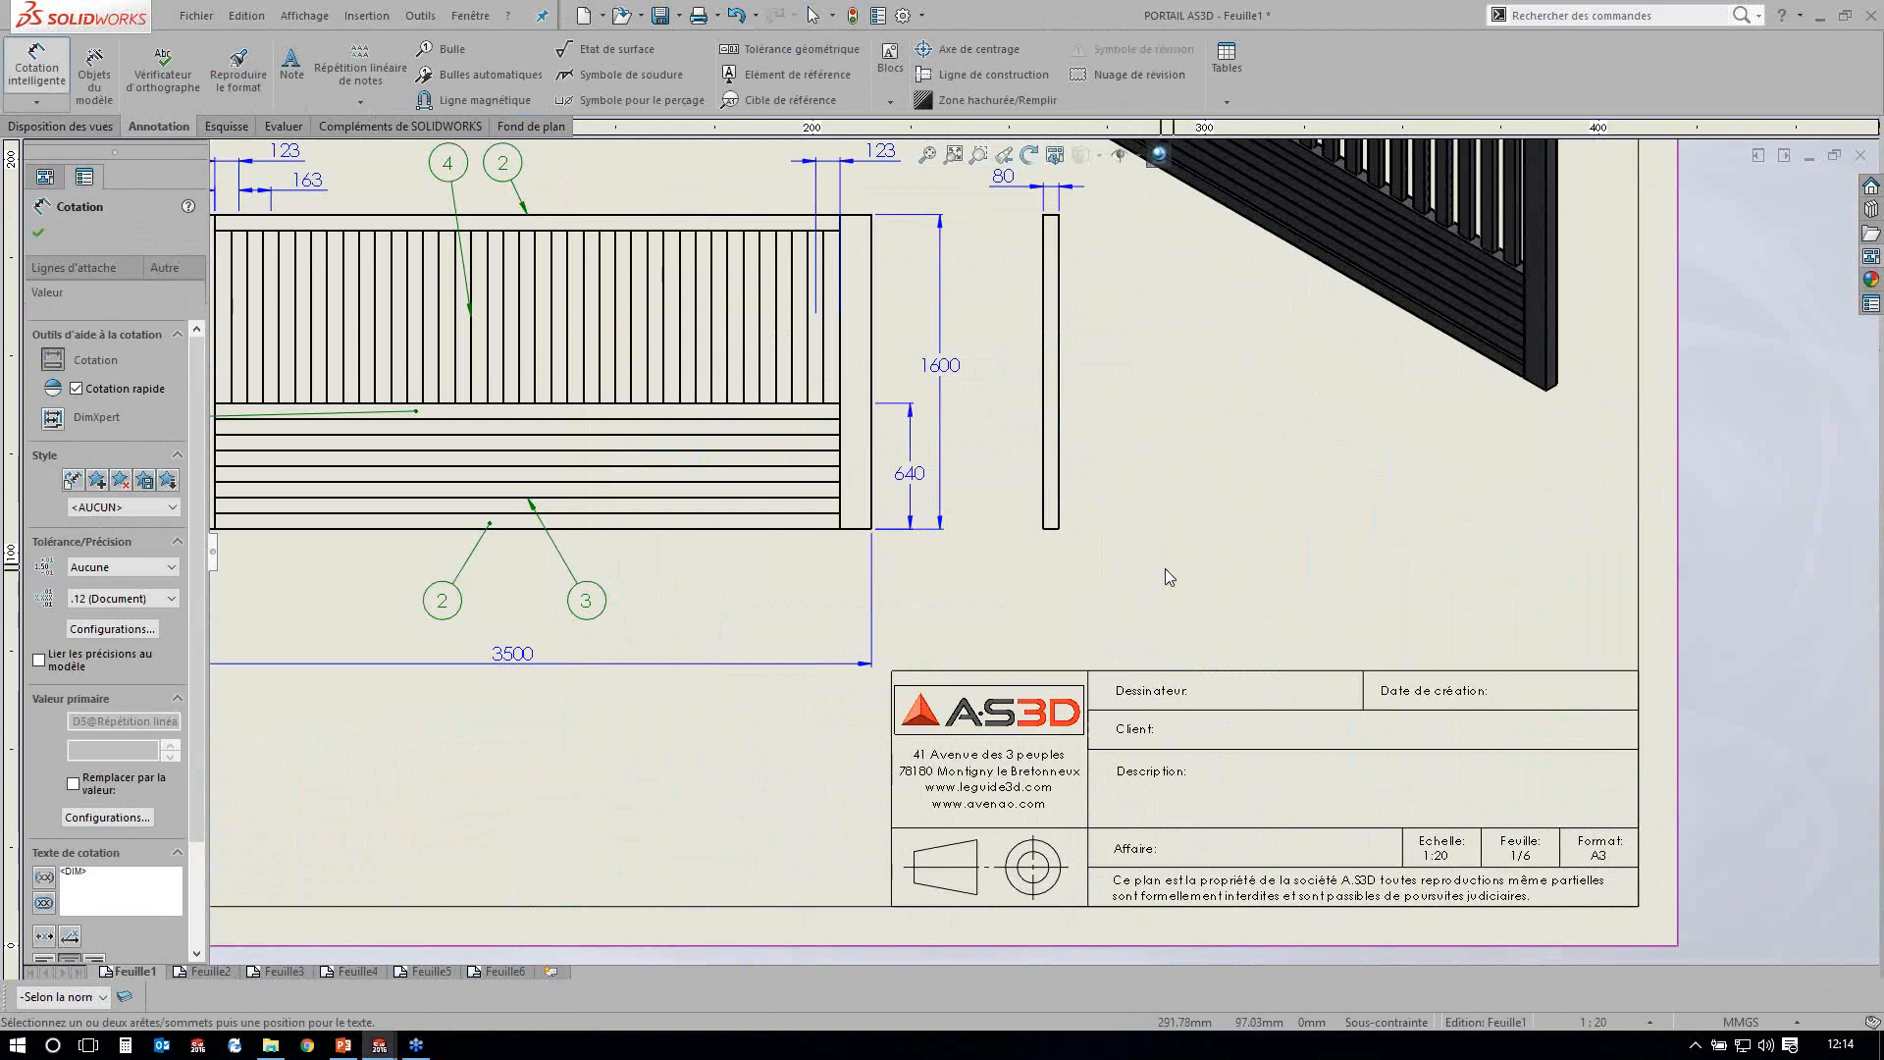
key(ctrl+s)
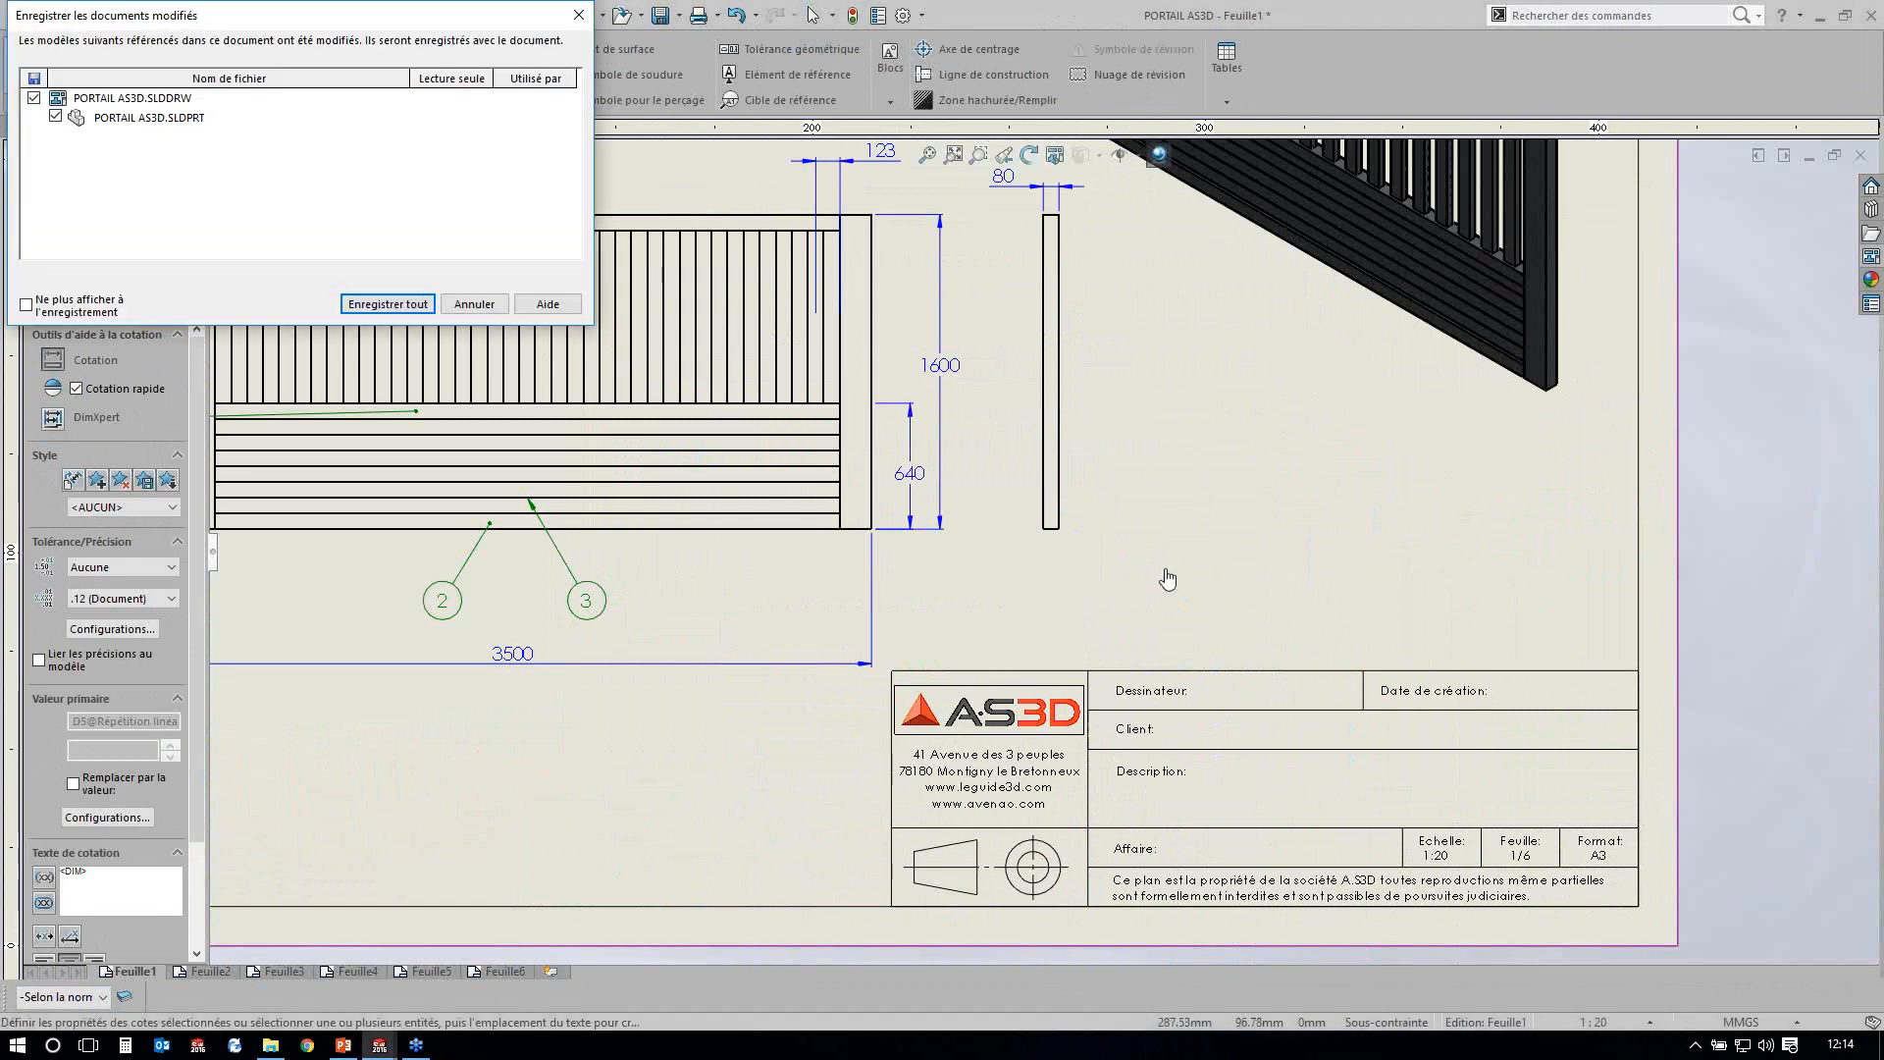
key(Return)
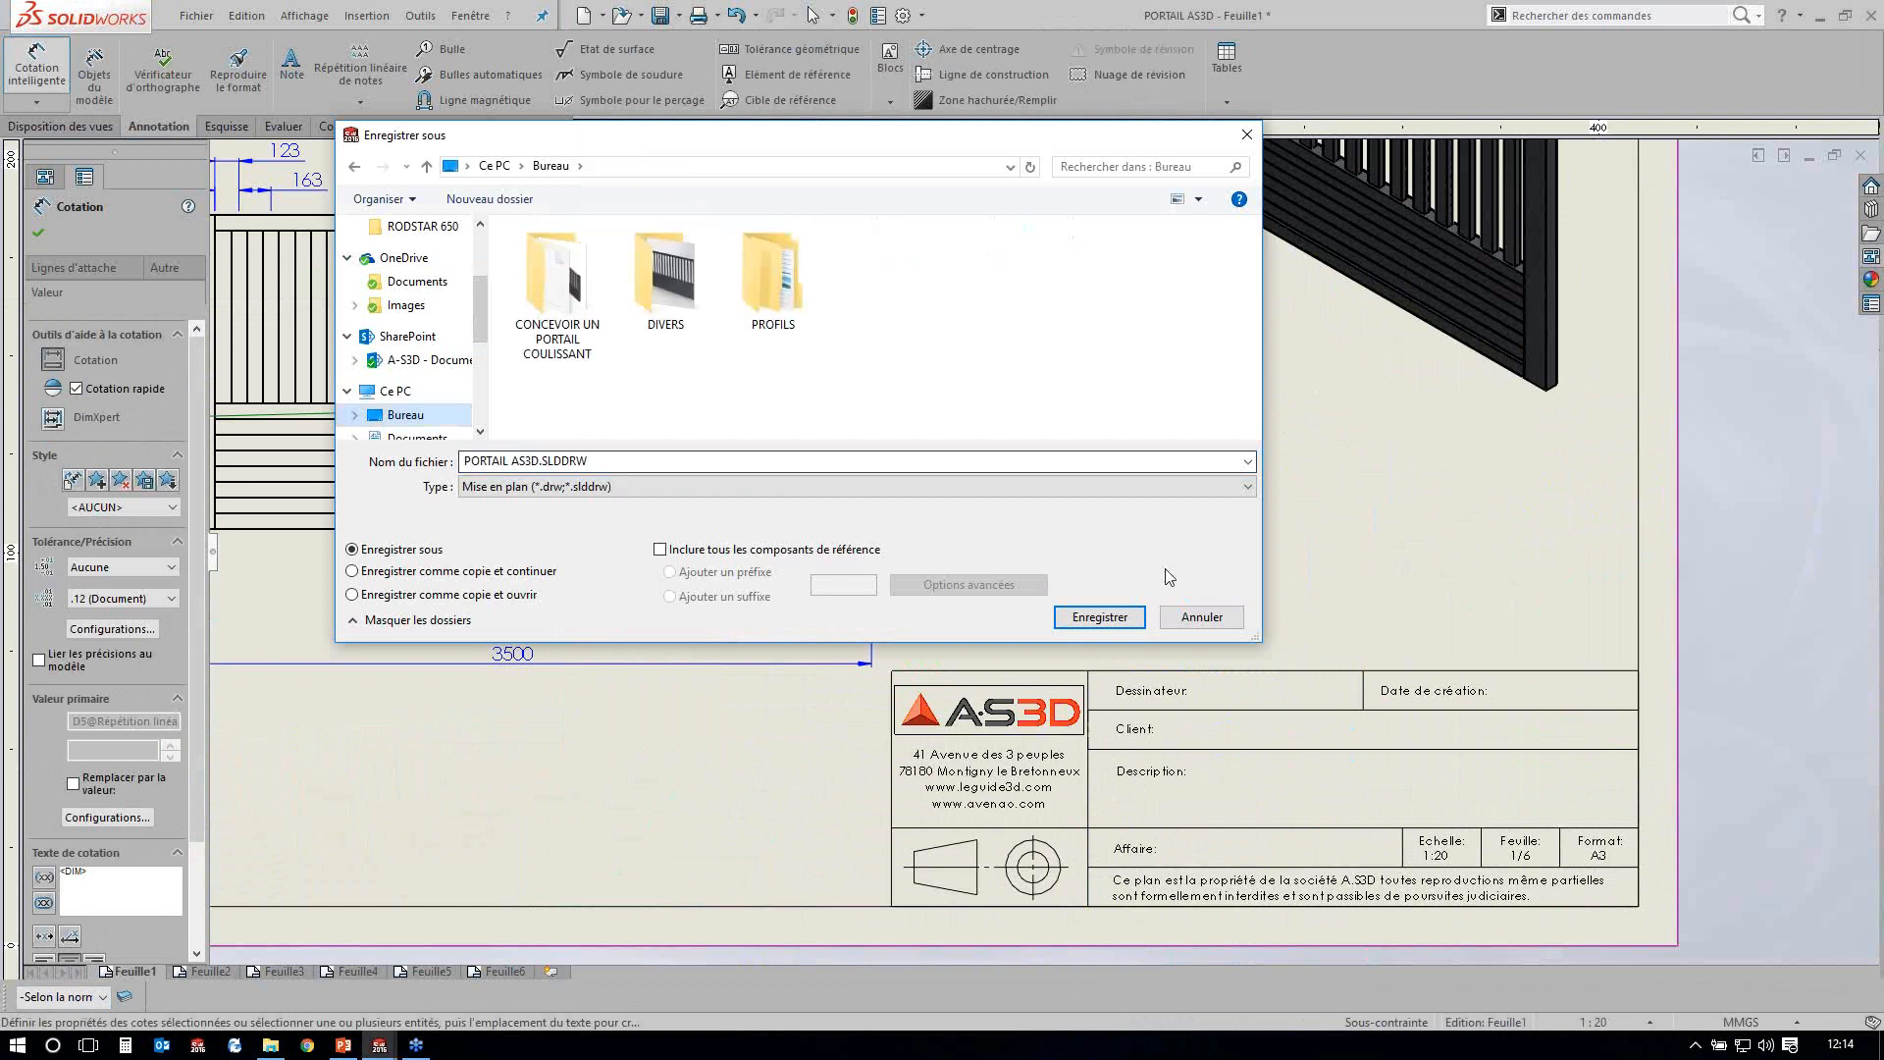
key(Return)
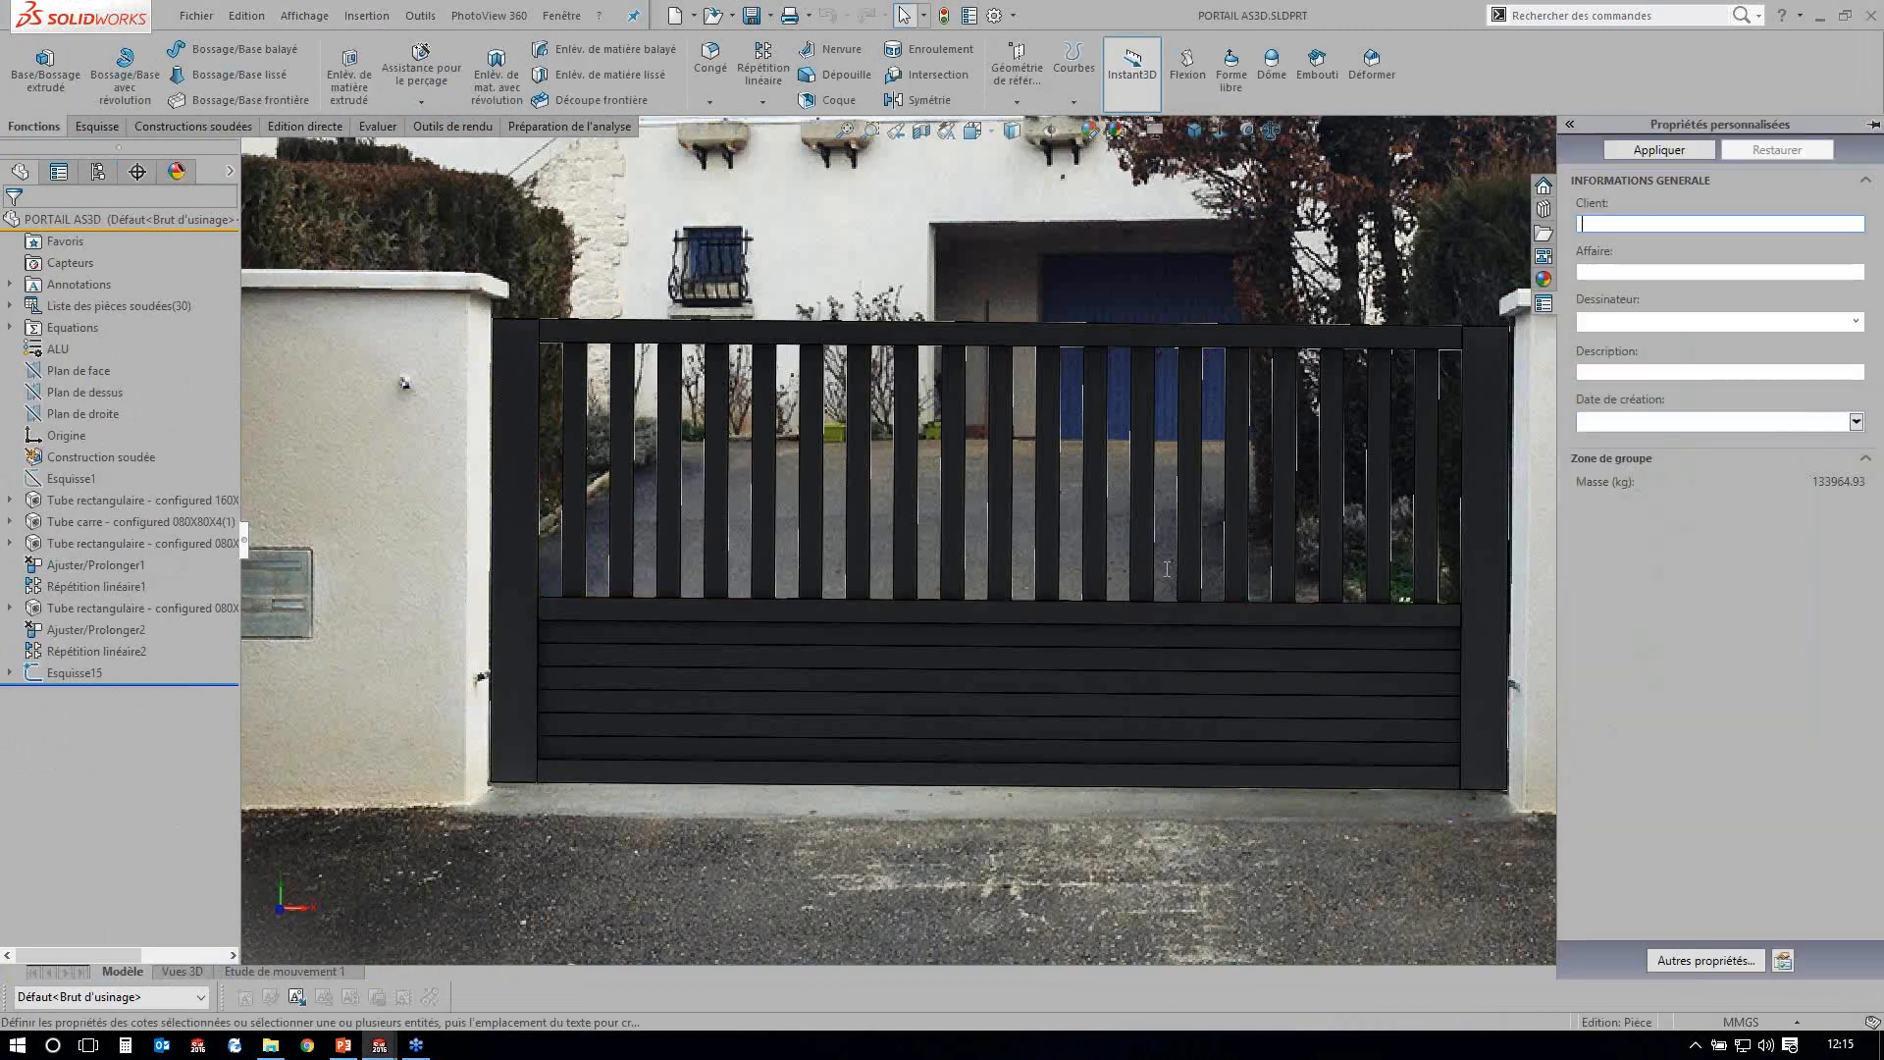
Enter the customer's name, the job number and the drafter's name in the gate part's custom properties.
text(DUPONT)
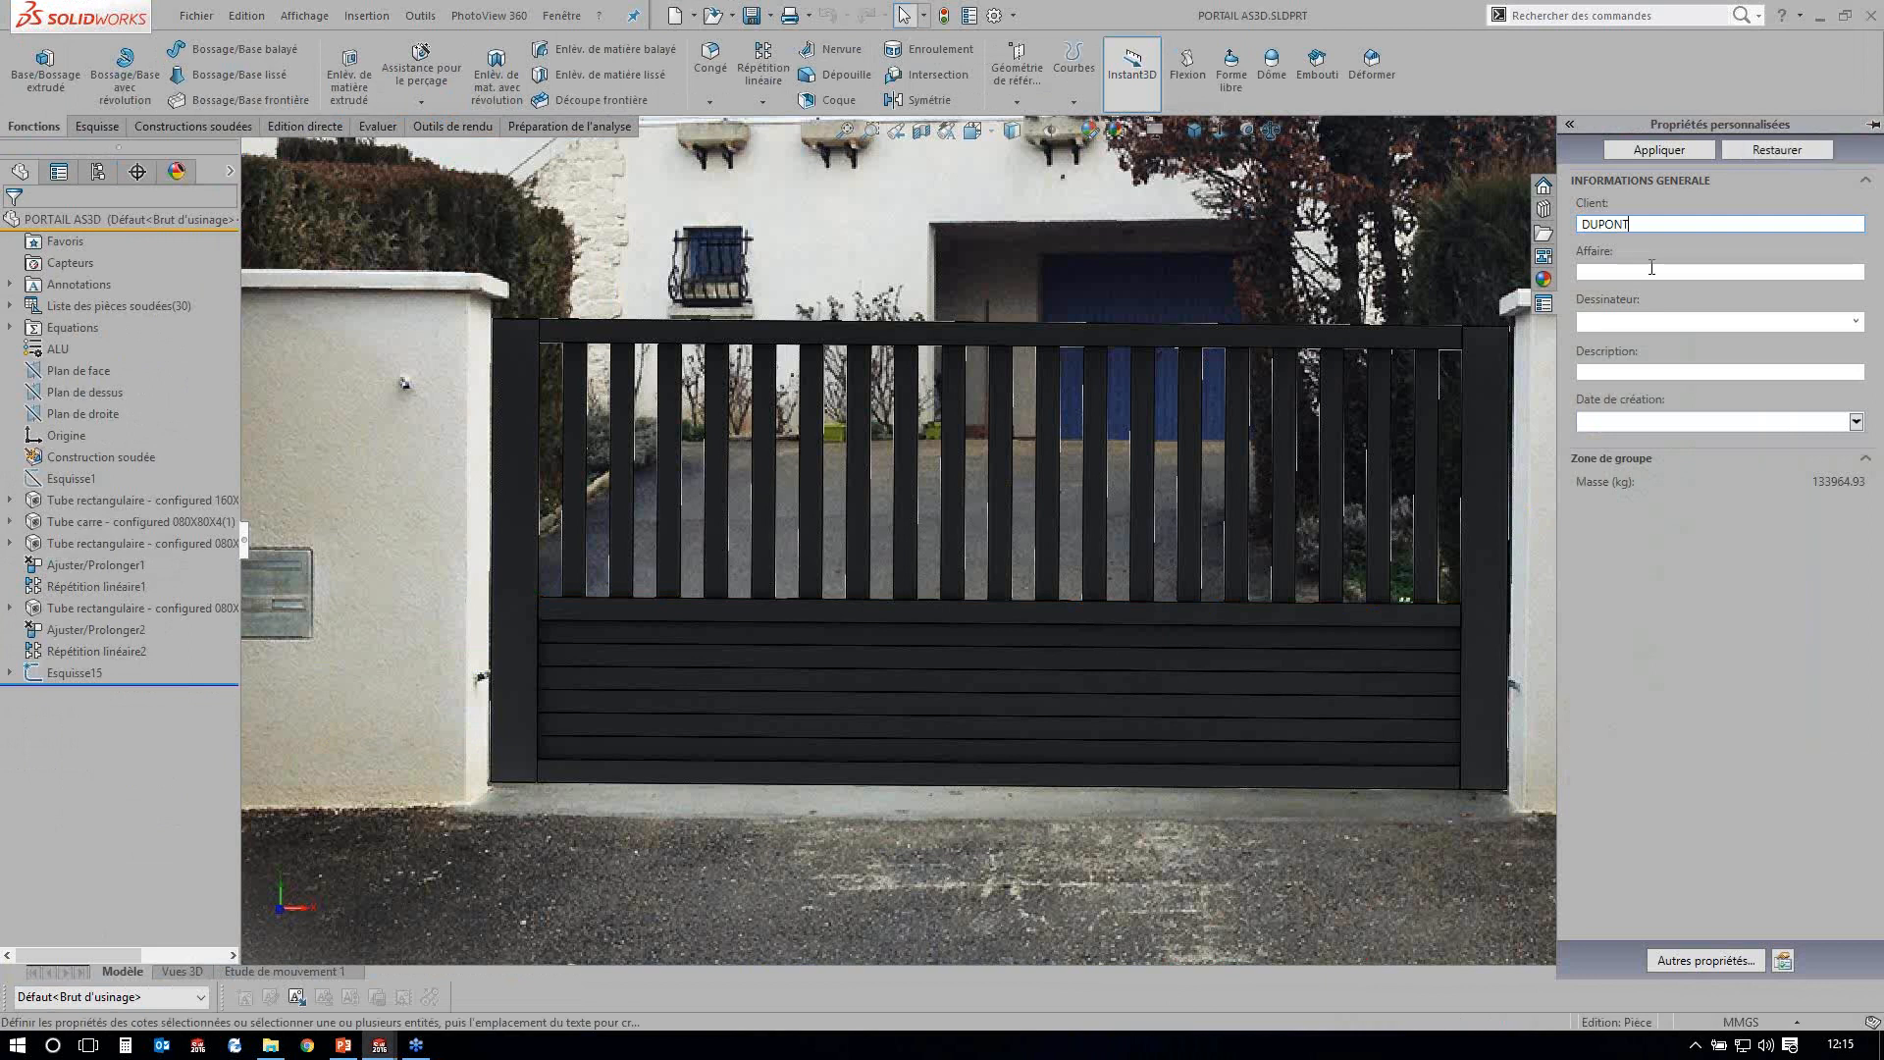
key(Tab)
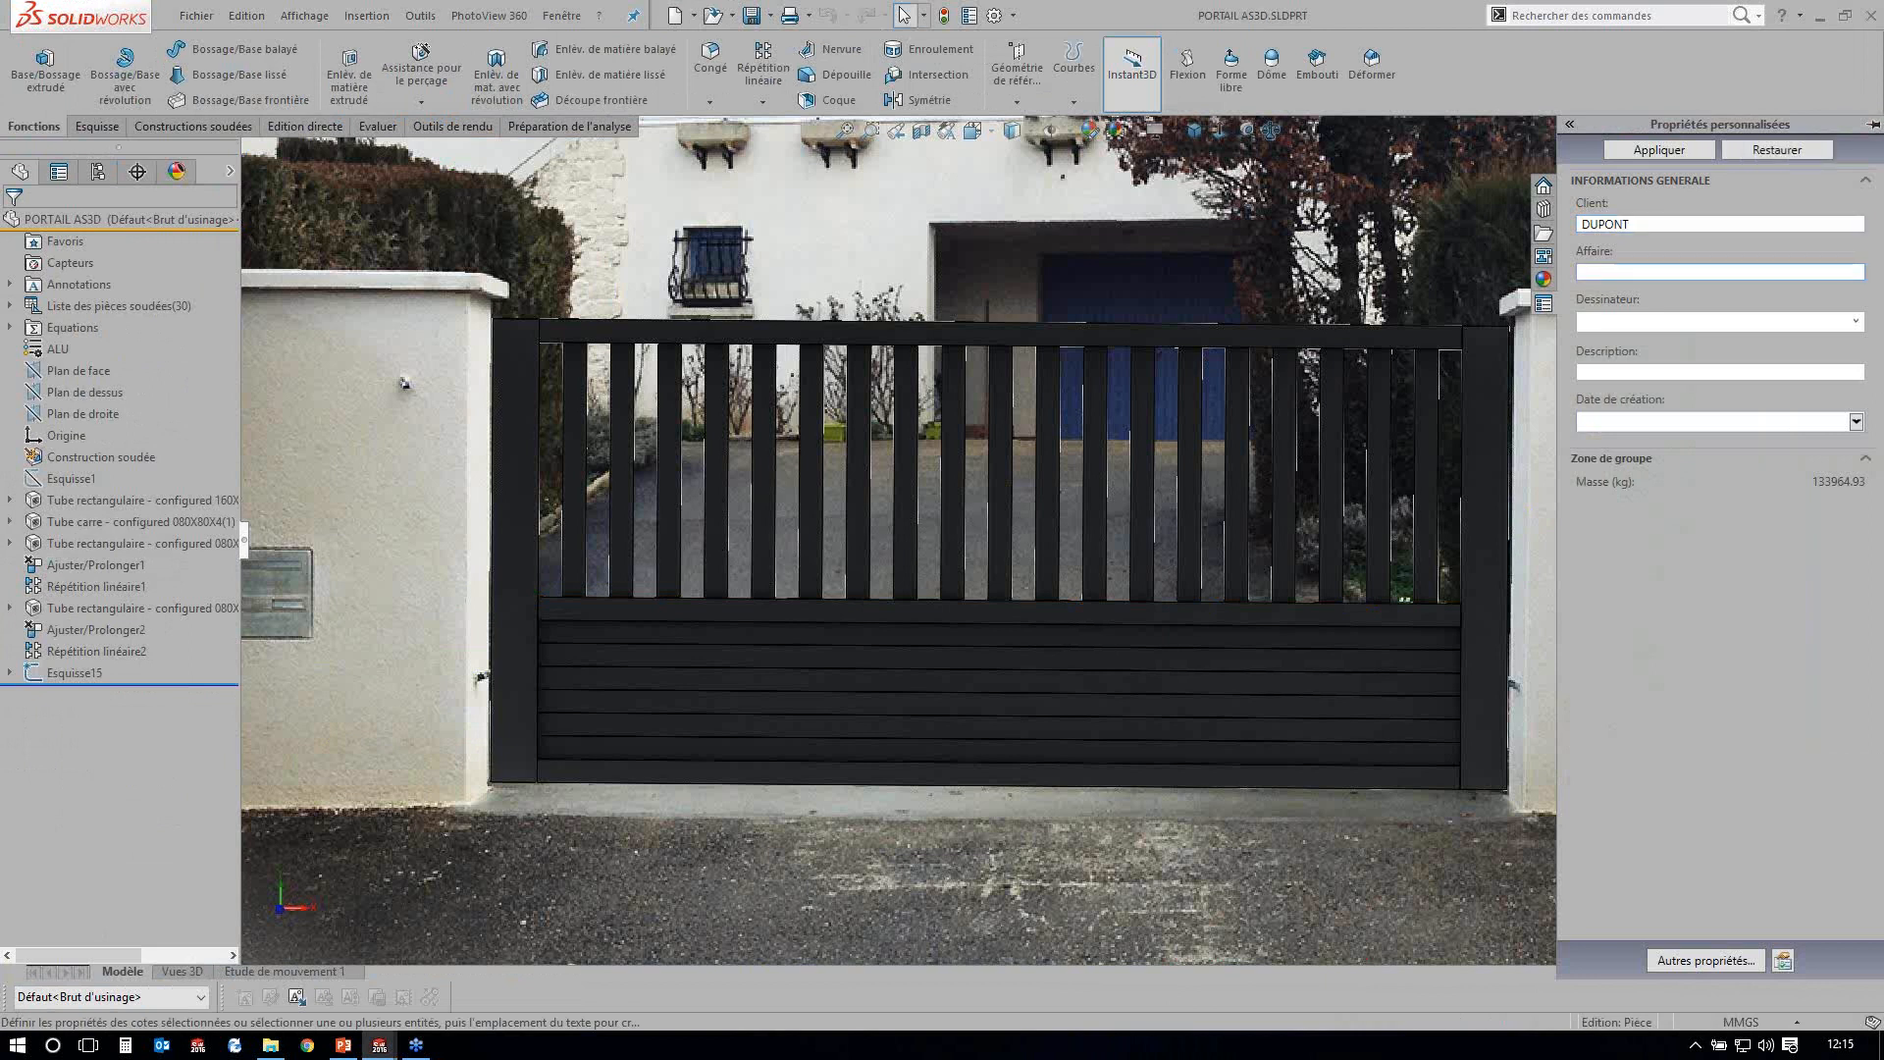
text(16001)
click(1851, 326)
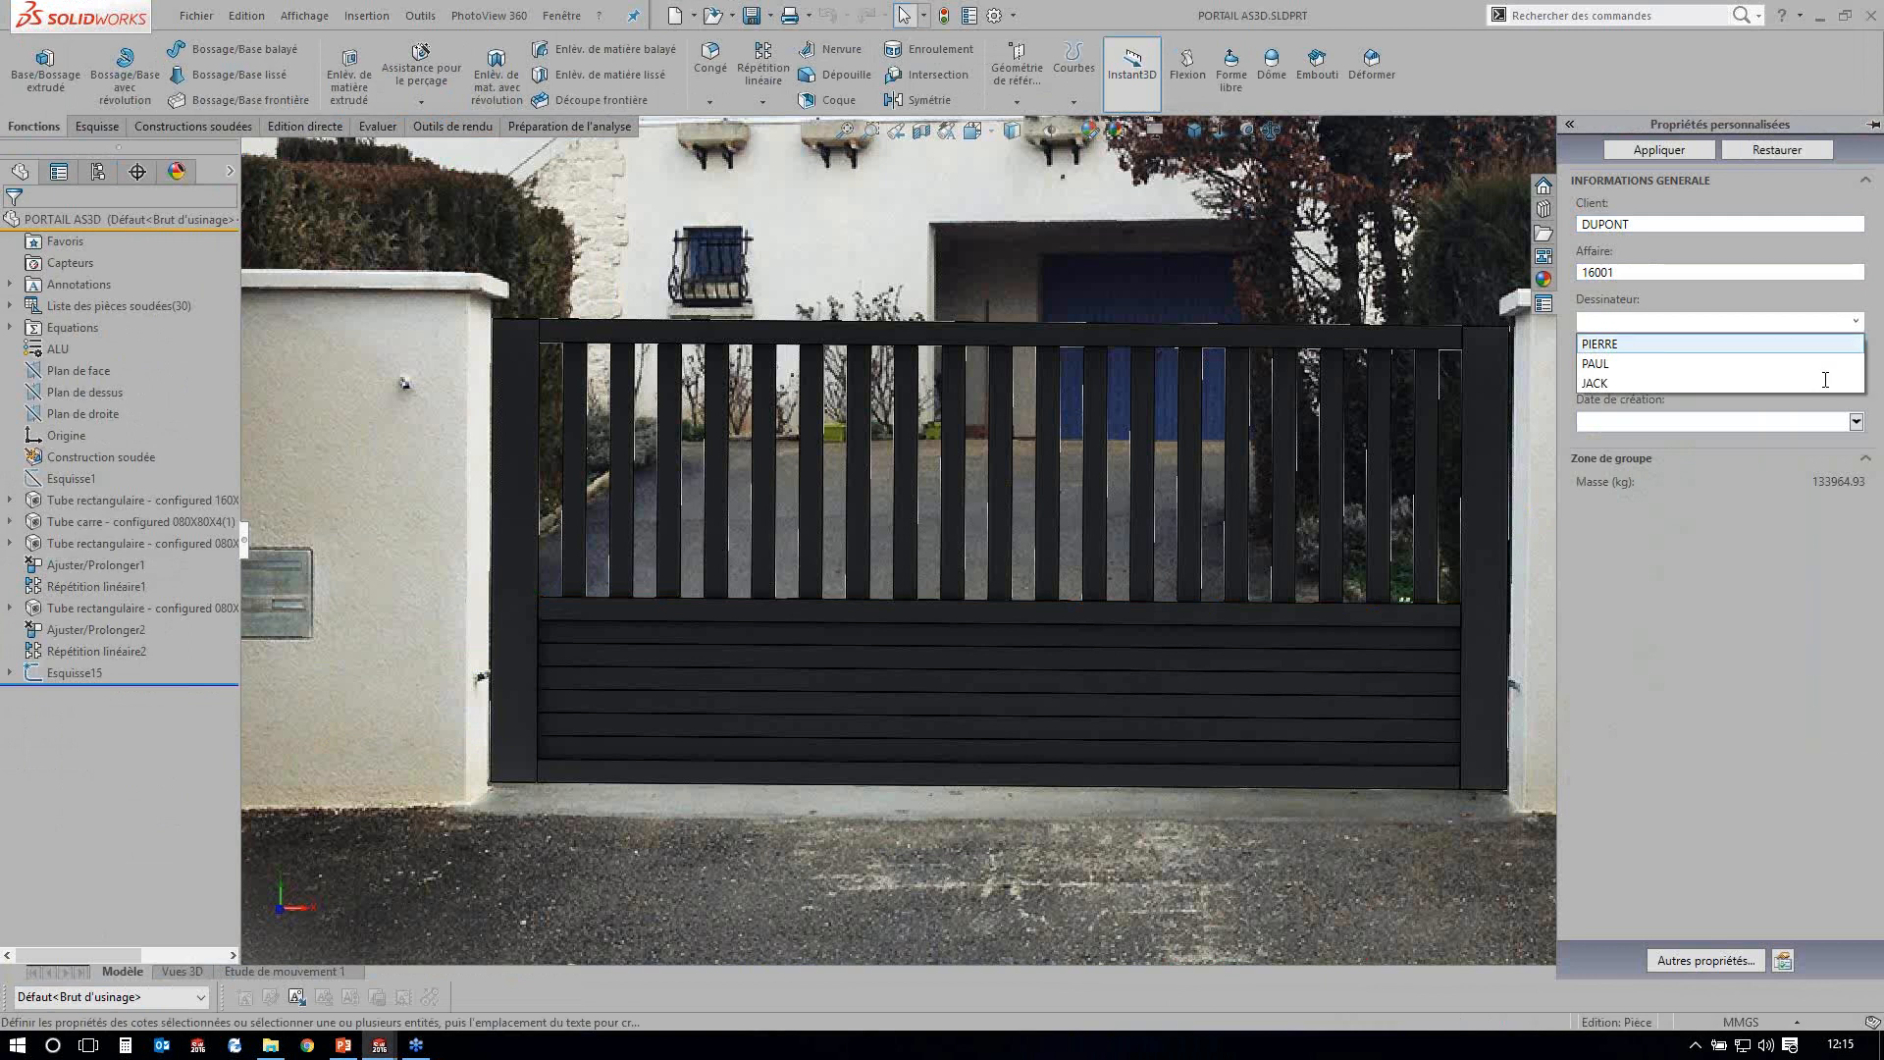
click(1825, 379)
text(J.PASTOR)
key(Tab)
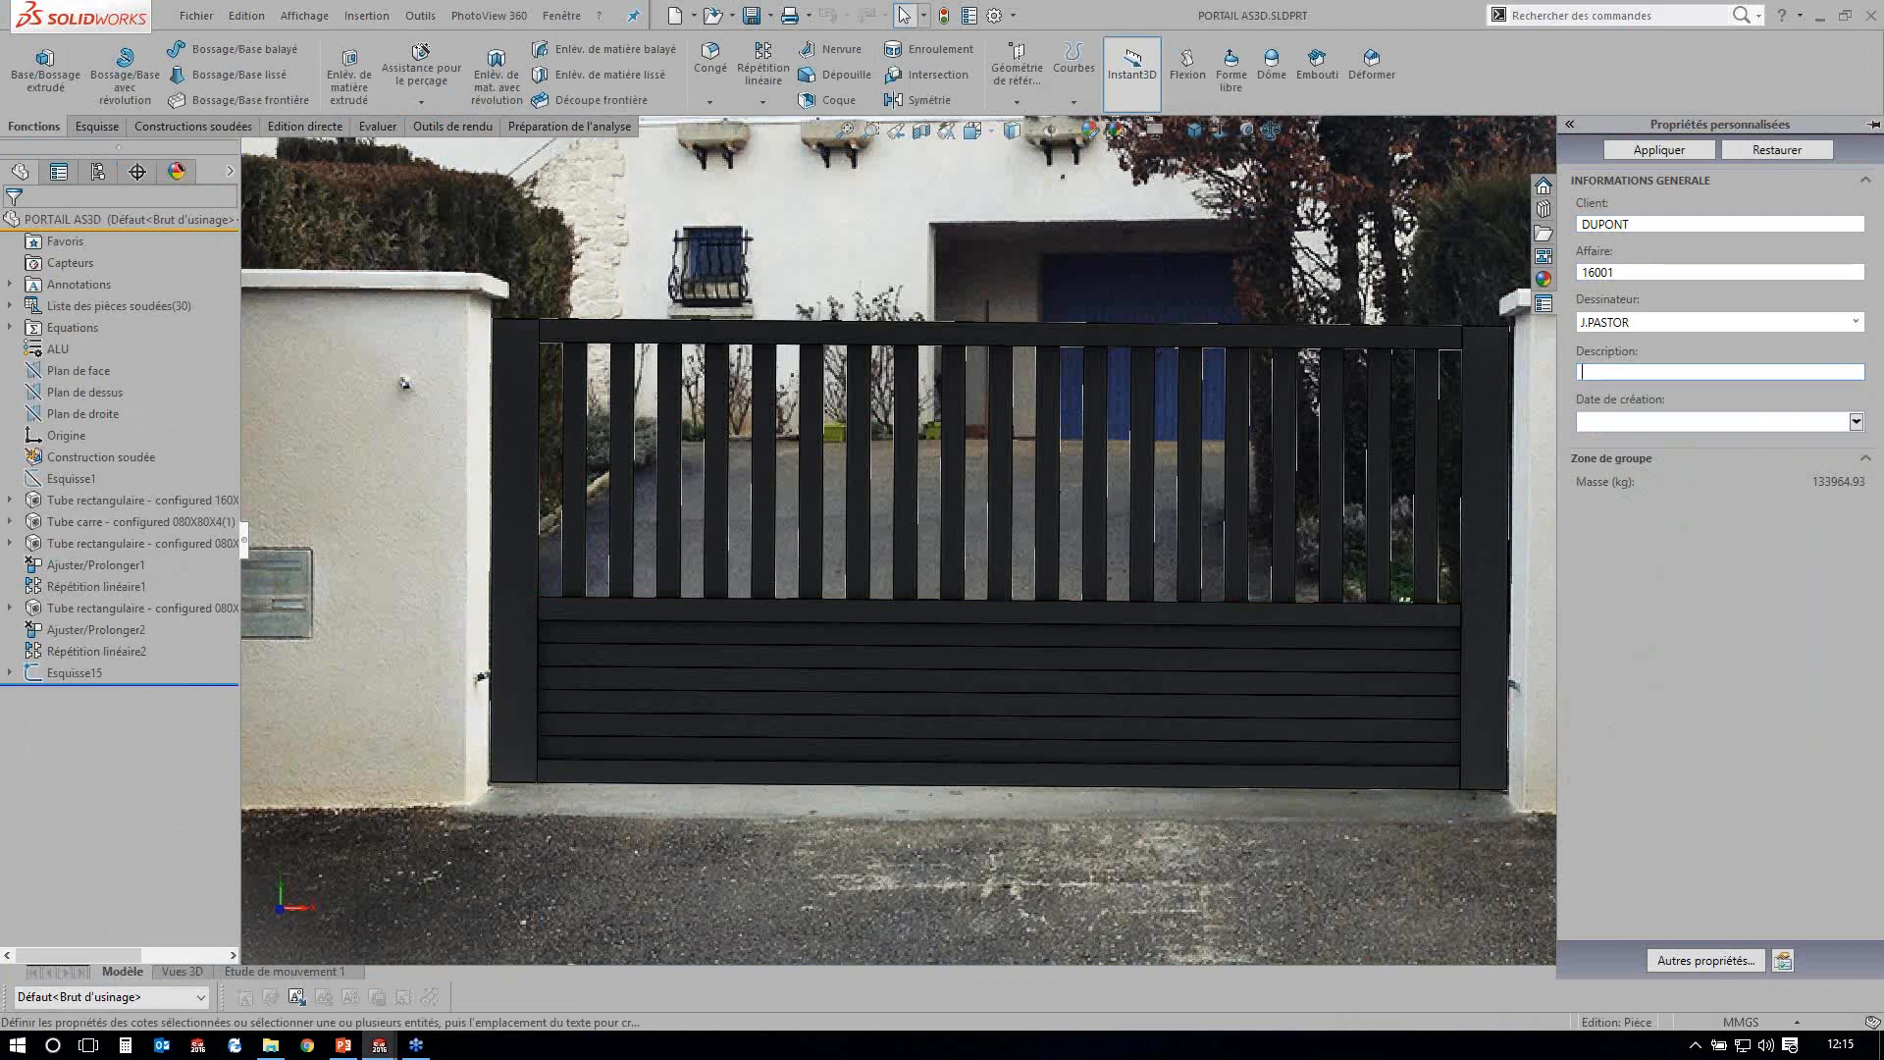
Set the part's description to PORTAIL COULISSANT and creation date to 13/05/2016, apply the properties and save the part.
text(PORTAIL COULISSANT)
click(1855, 422)
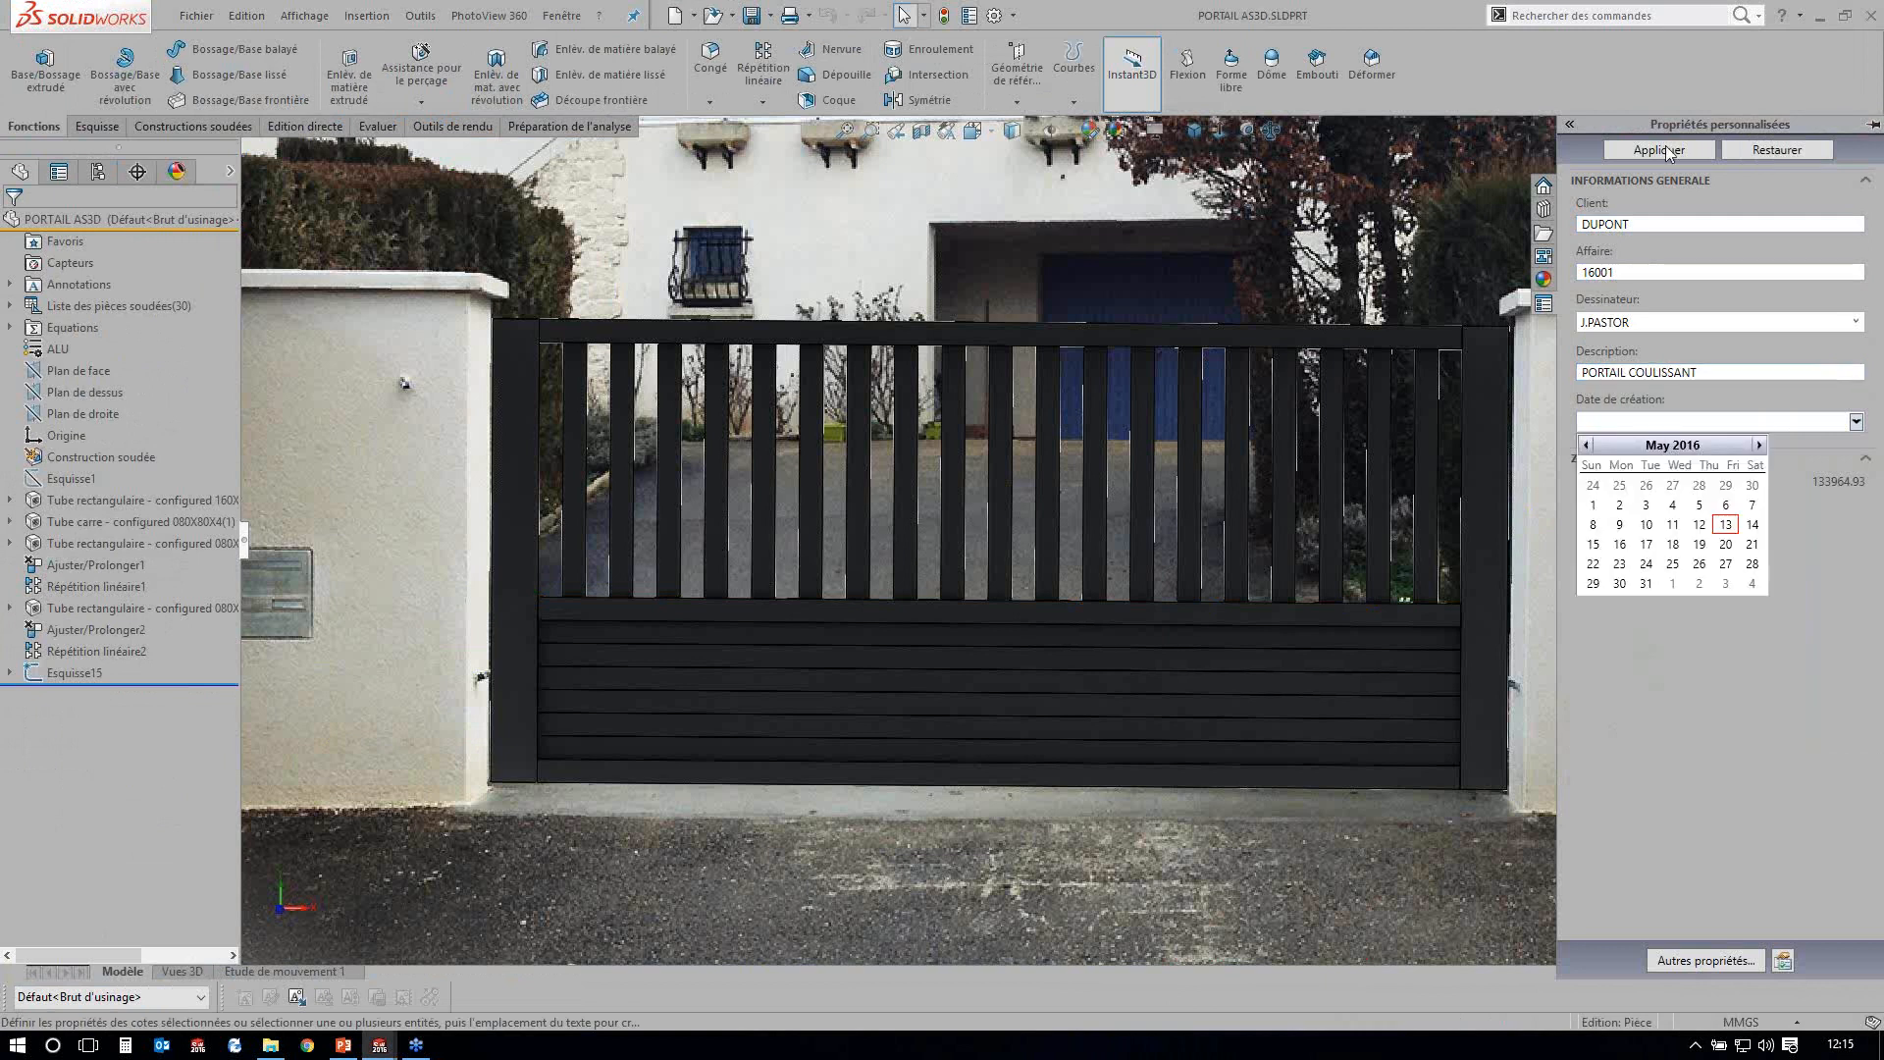
key(Return)
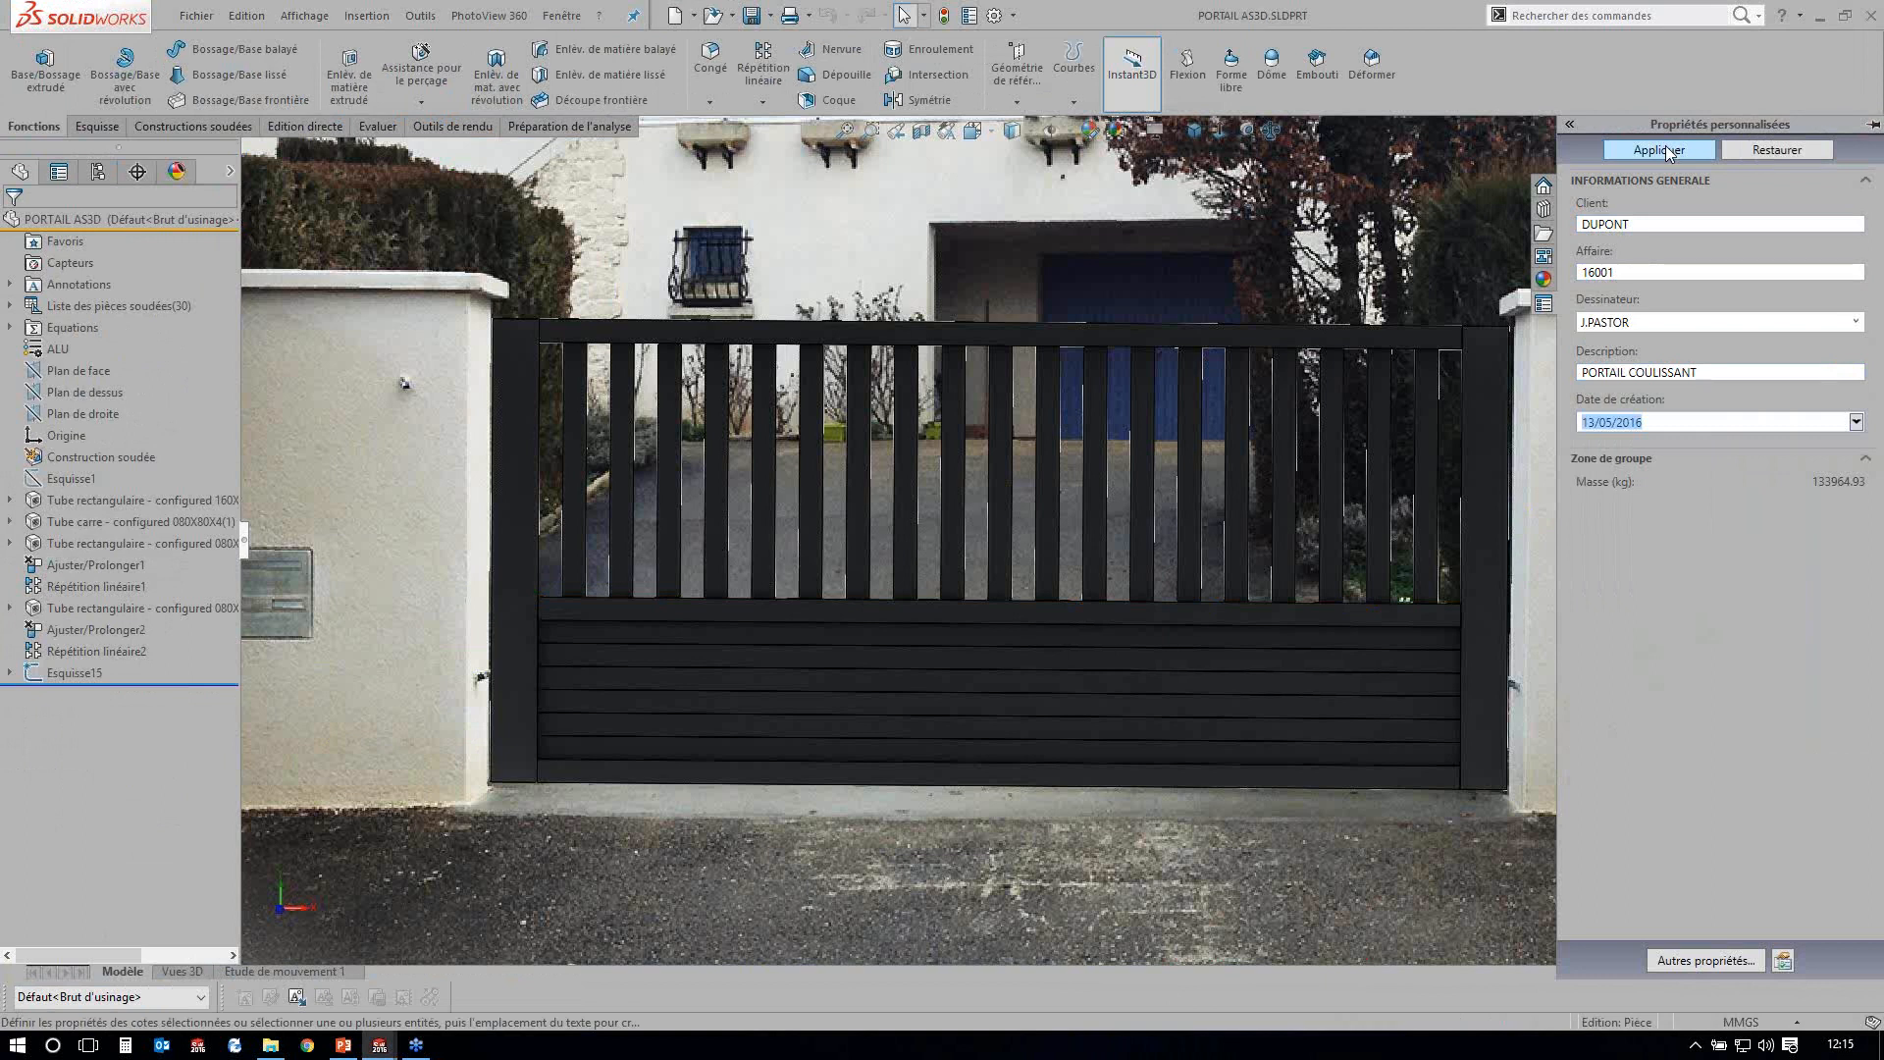
click(1664, 147)
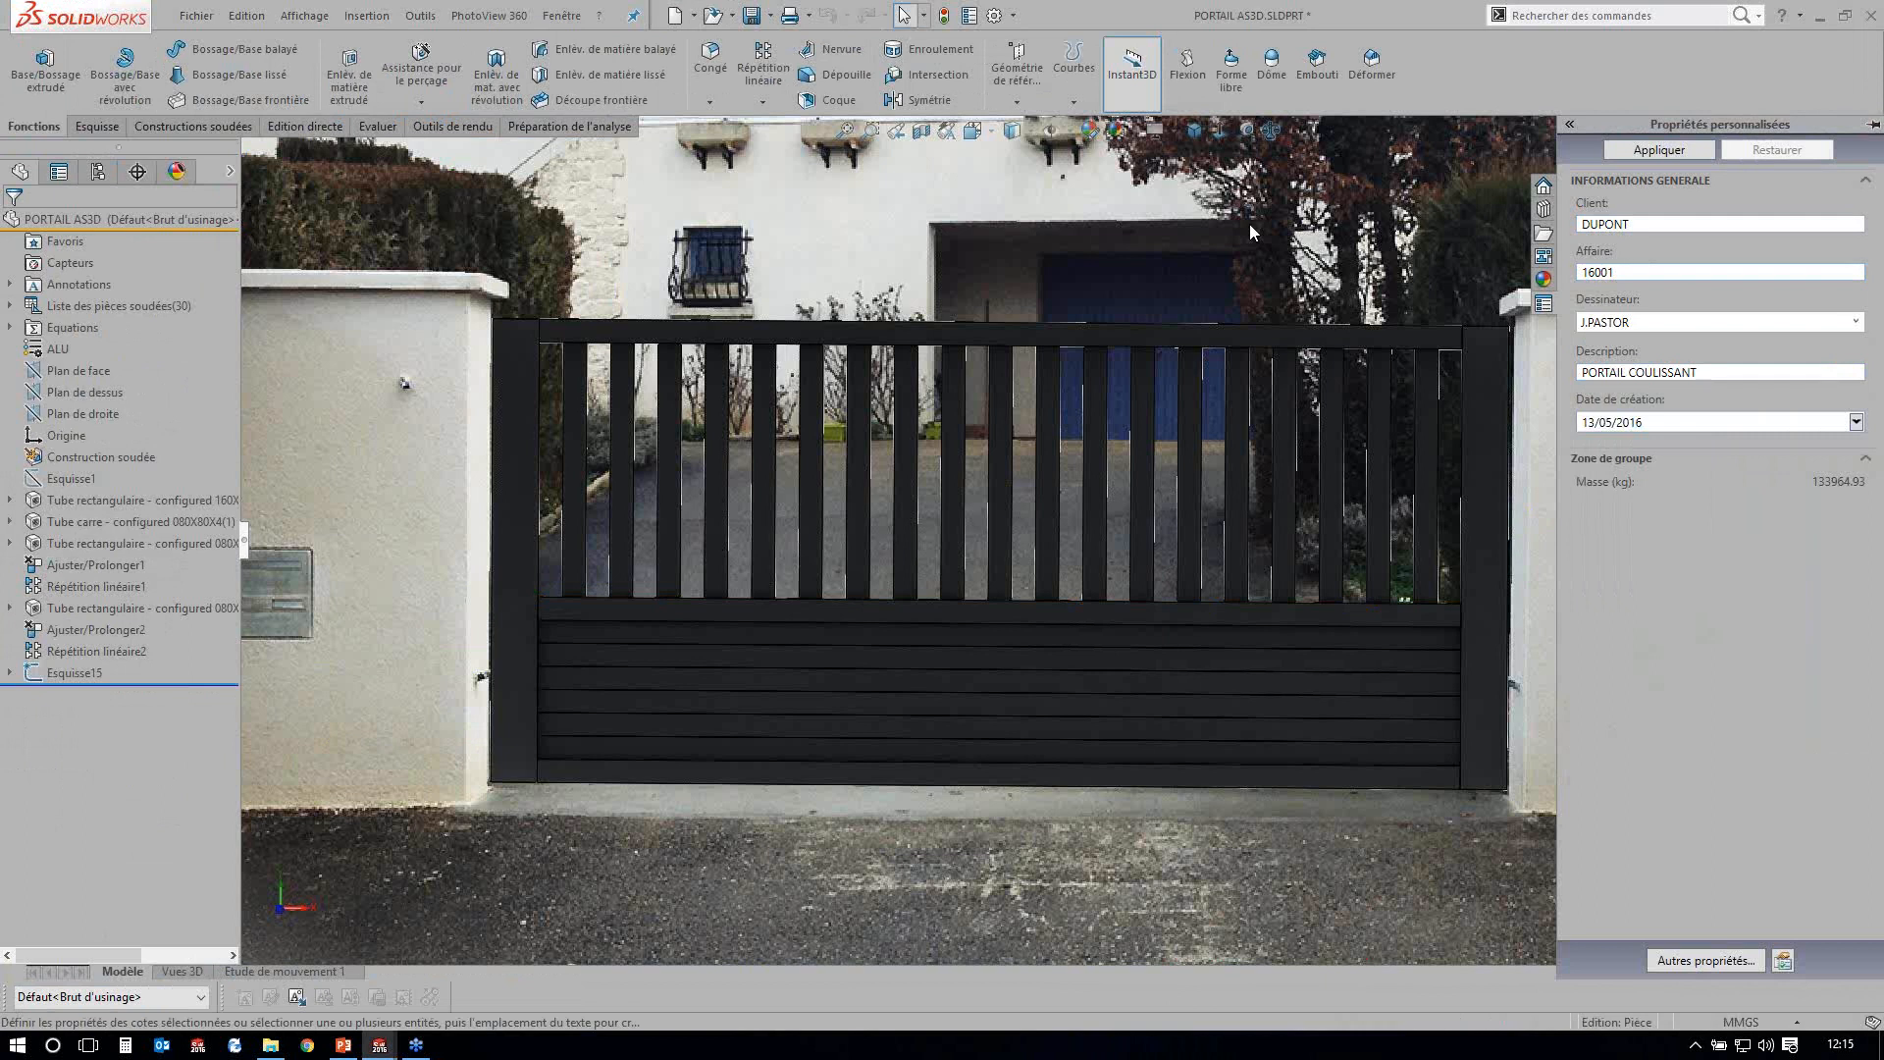
key(ctrl+s)
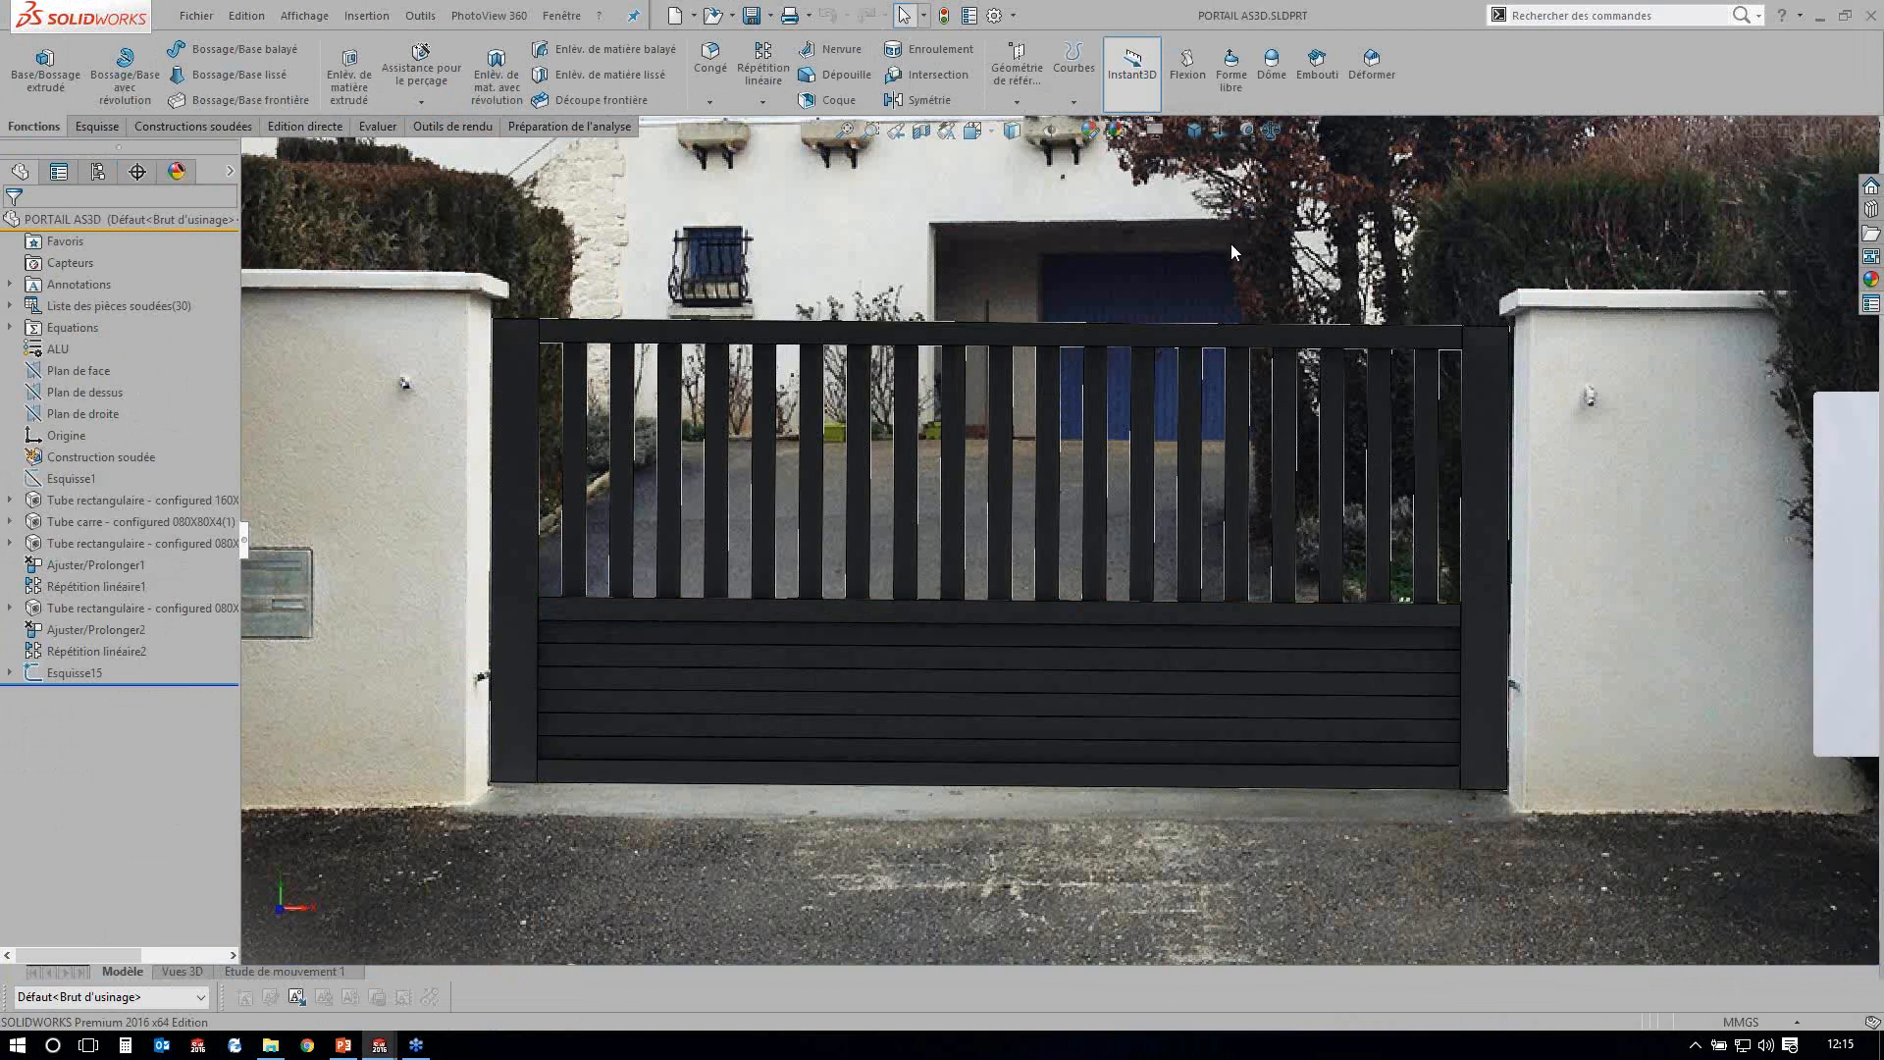
Return to the drawing and check the title block's property fields and the complete sheet layout.
key(ctrl+Tab)
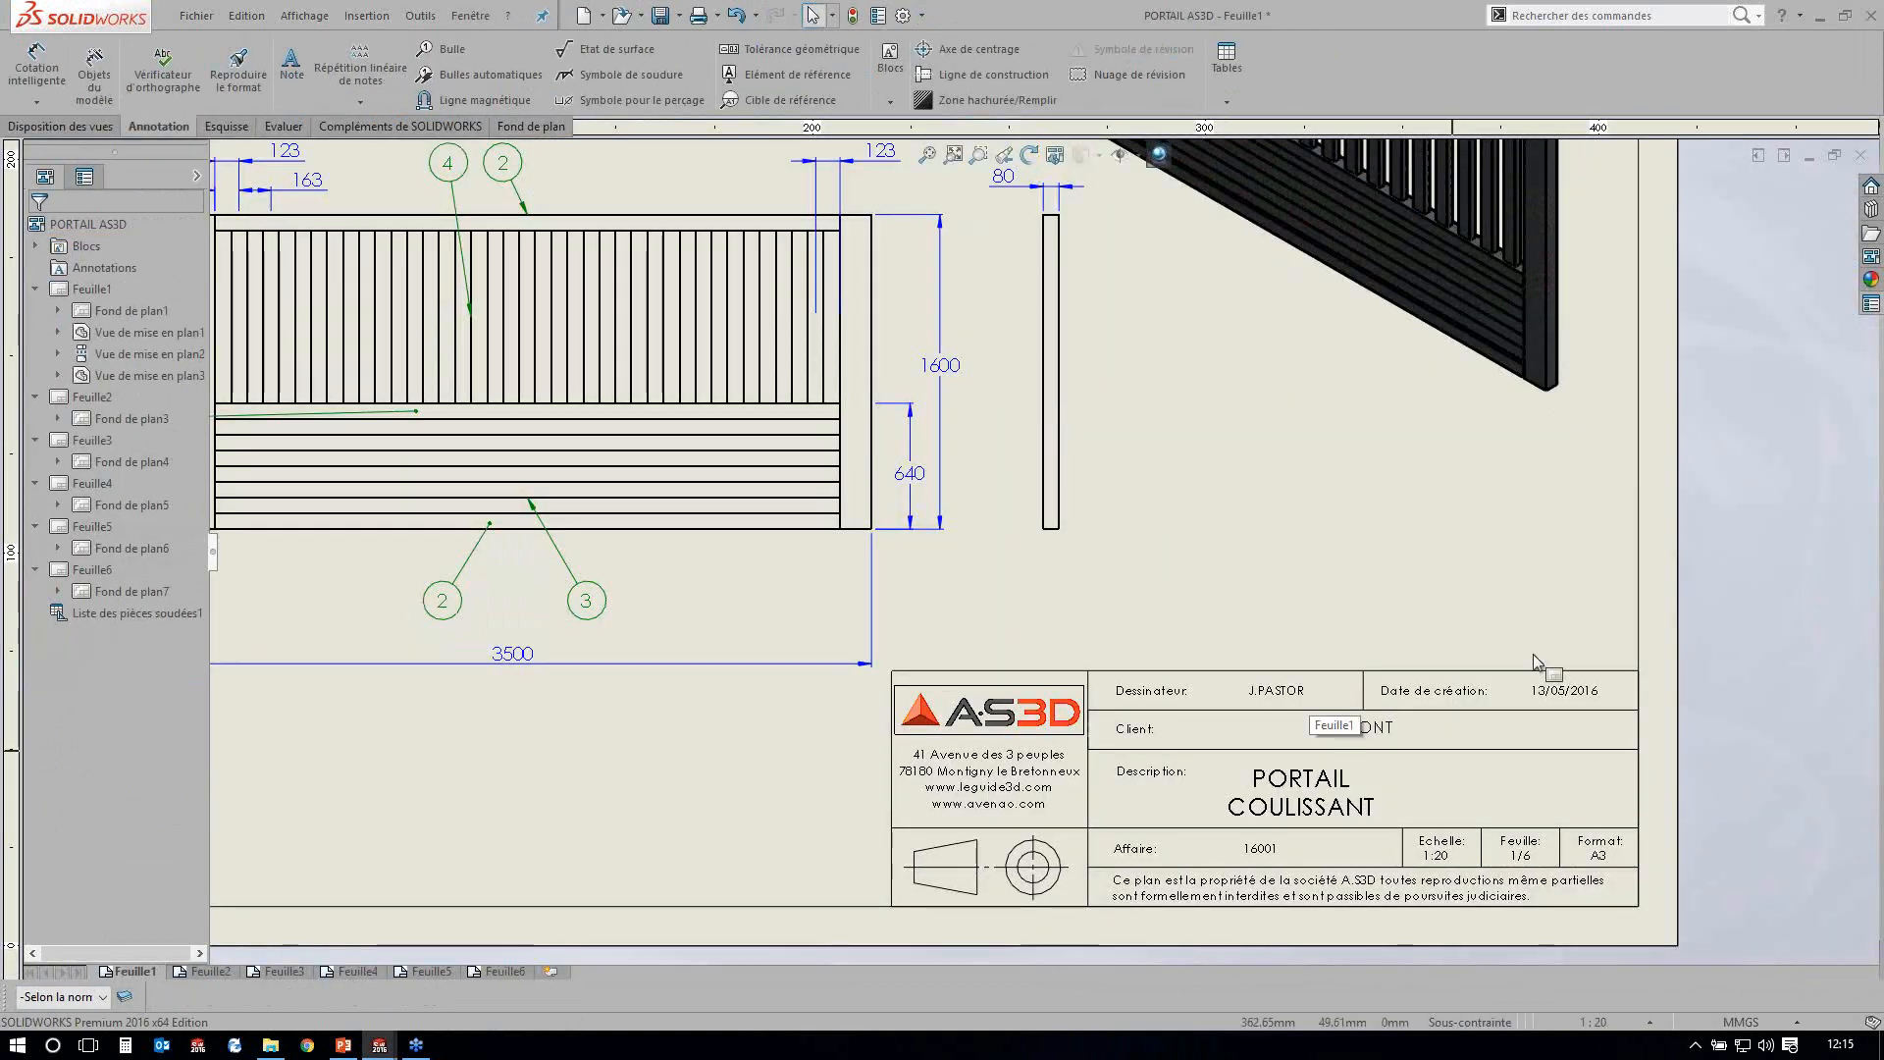
scroll(1537, 661, down, 3)
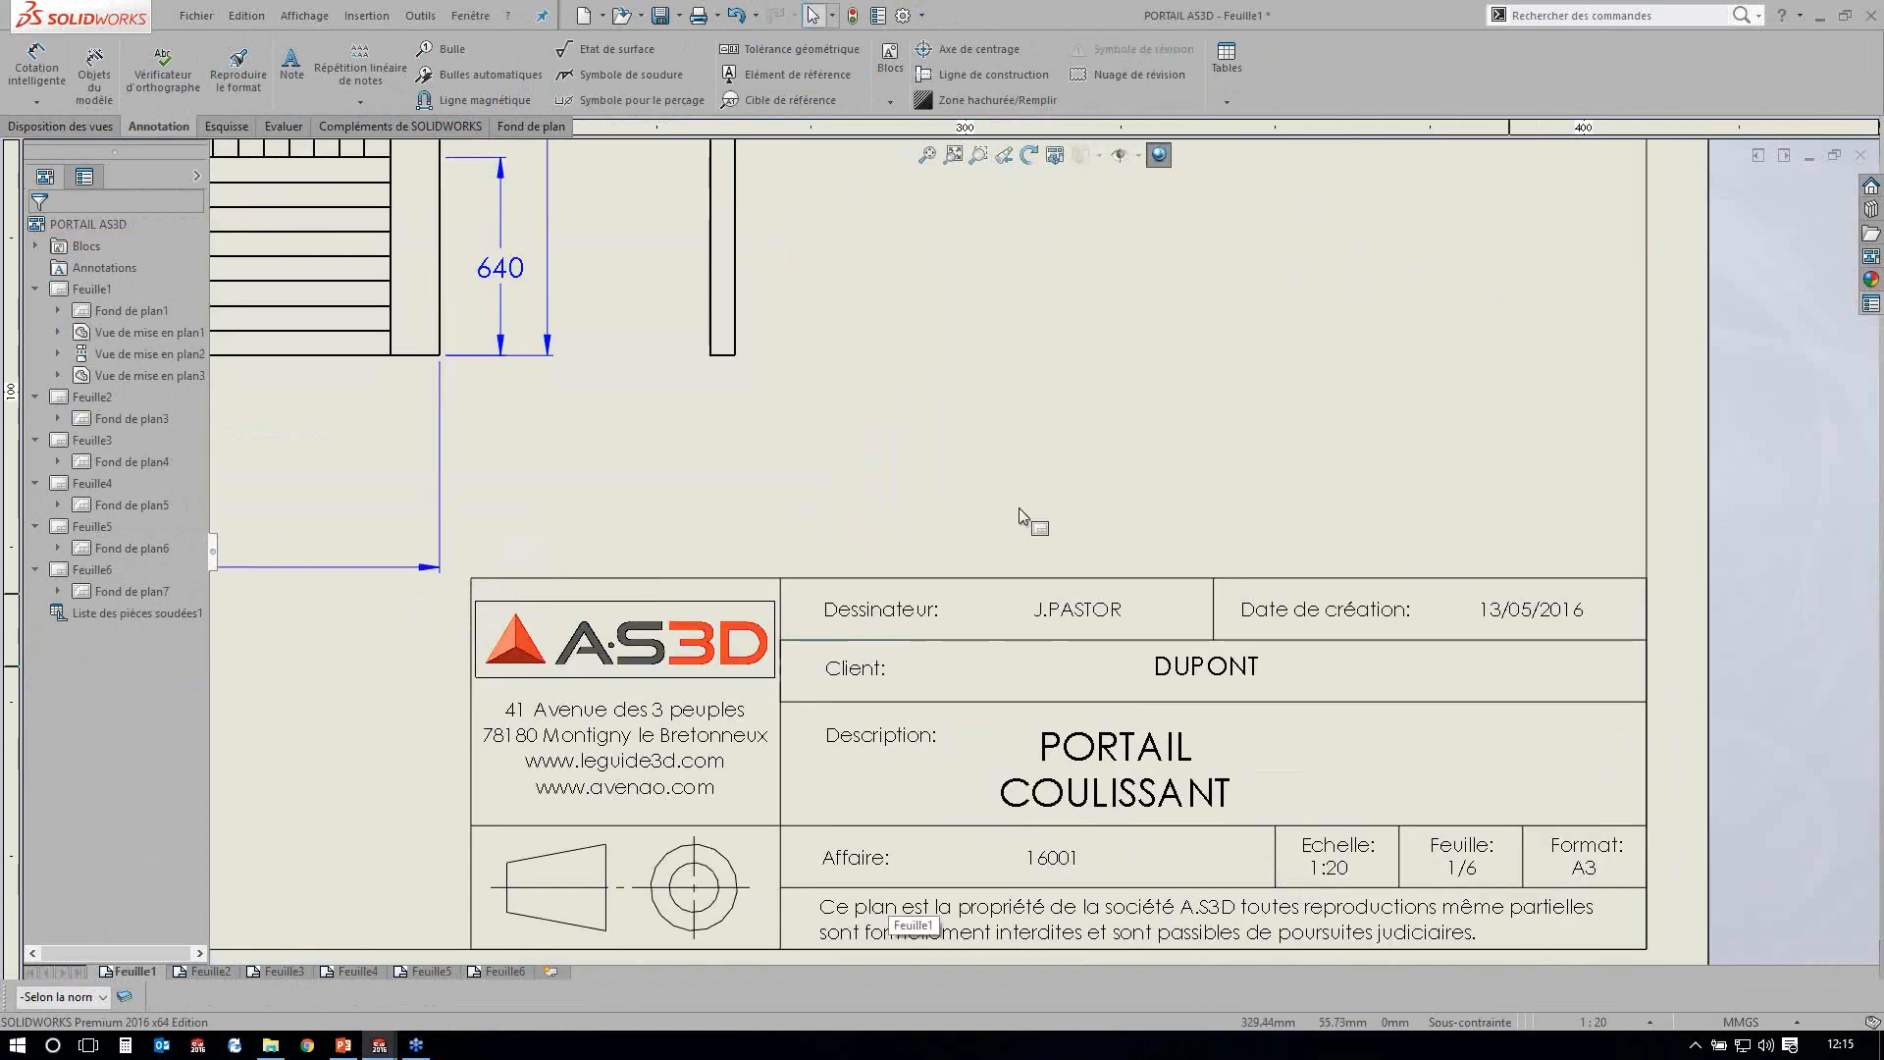
scroll(1023, 518, up, 4)
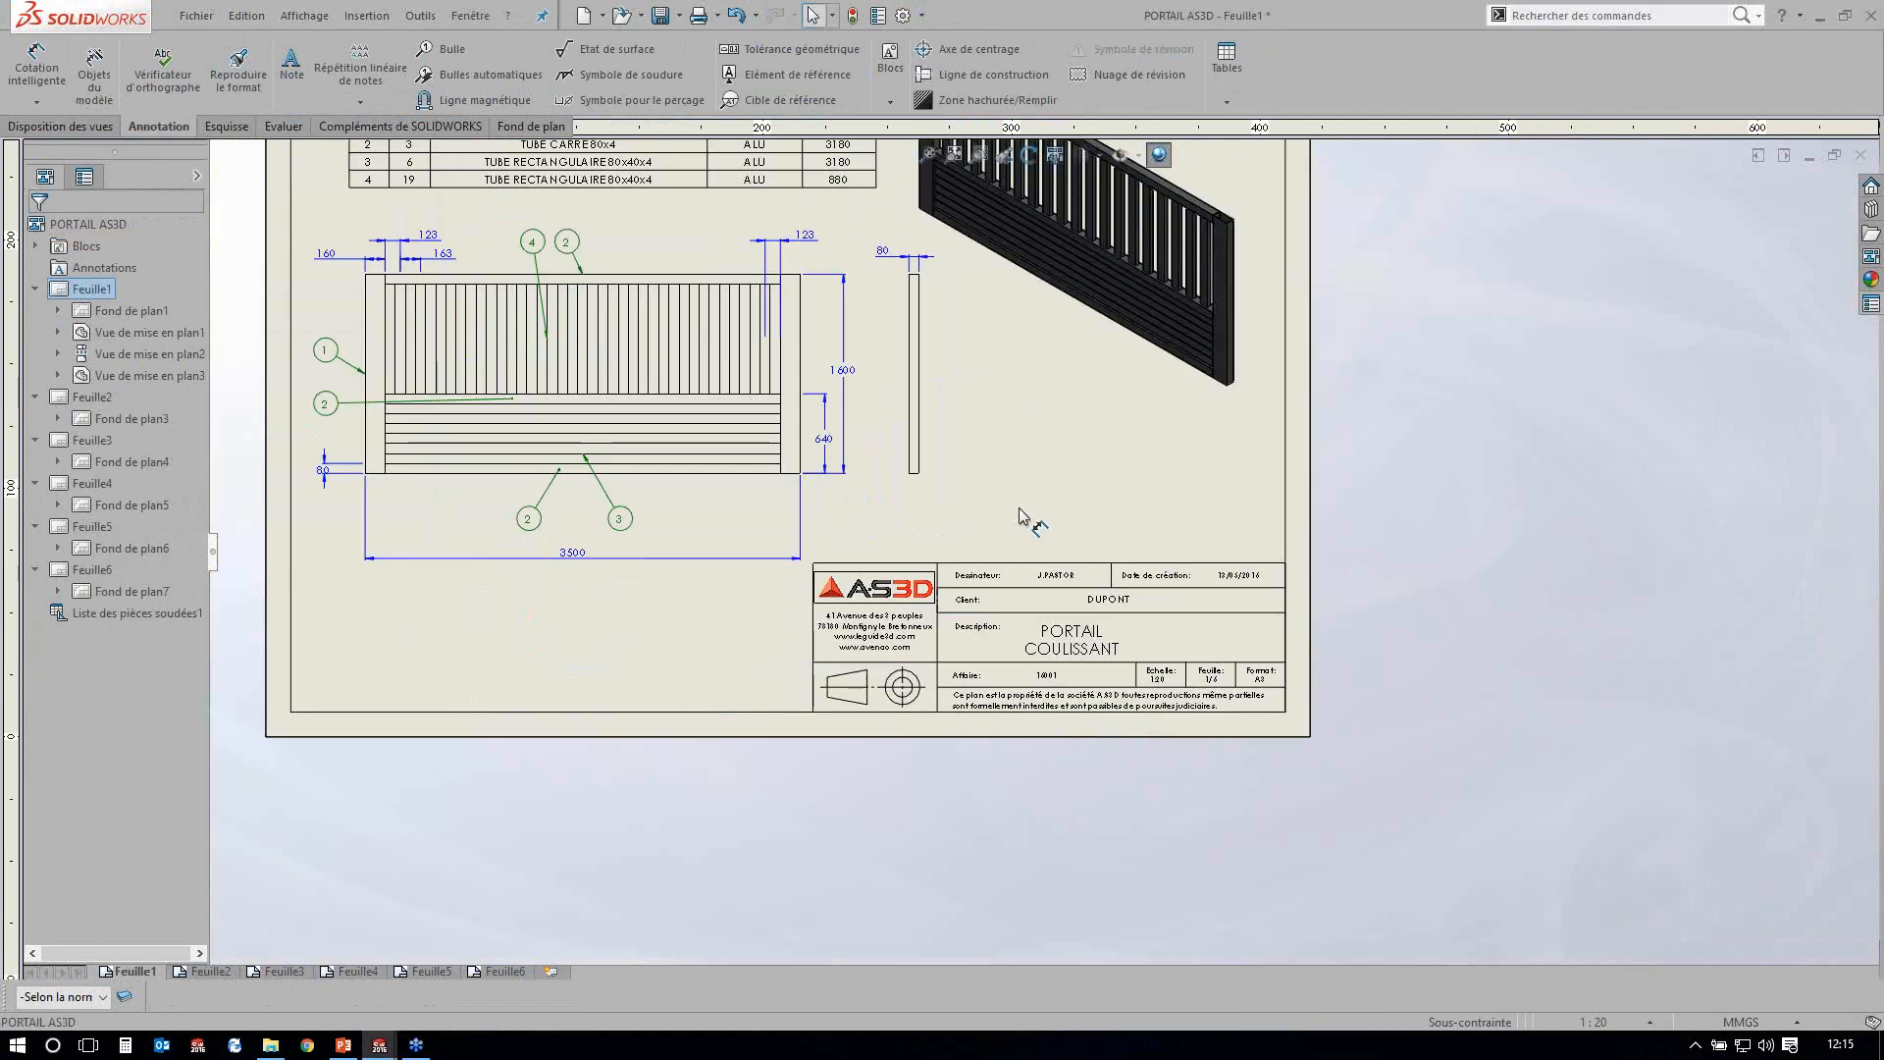
key(f)
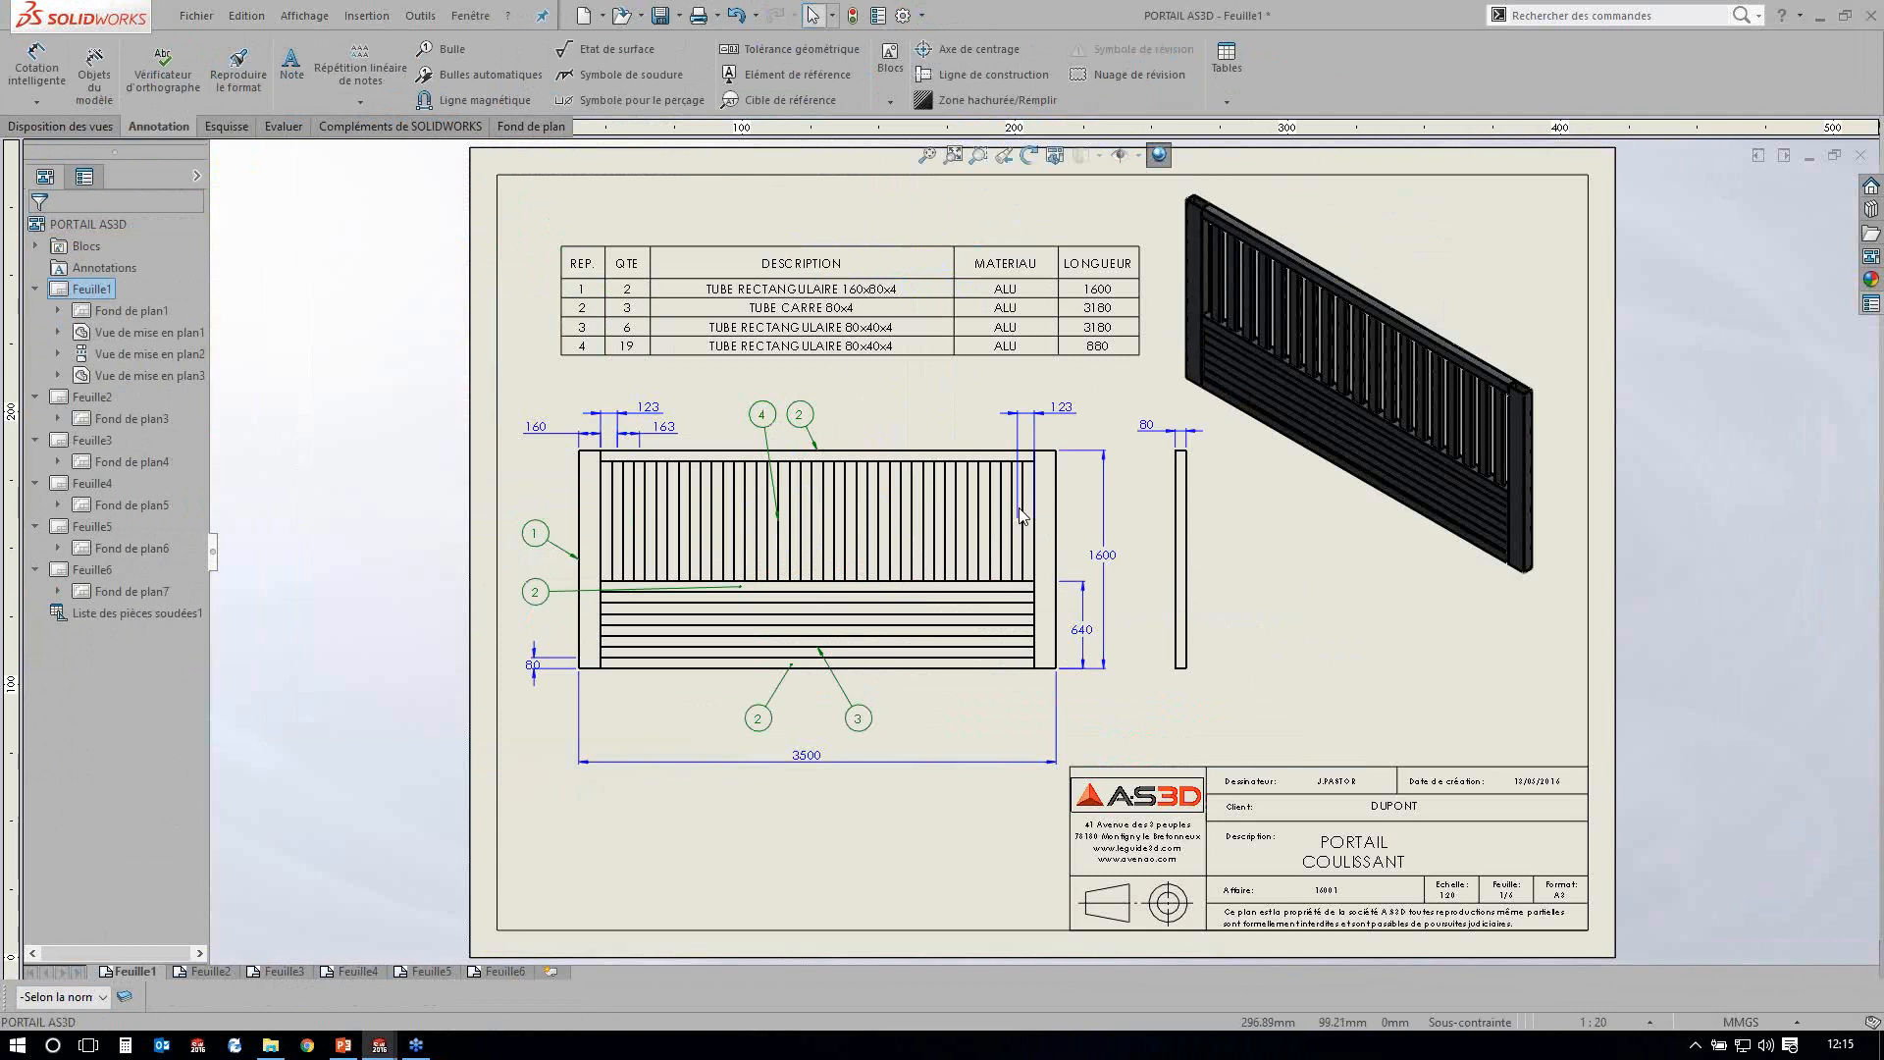
scroll(1019, 508, up, 2)
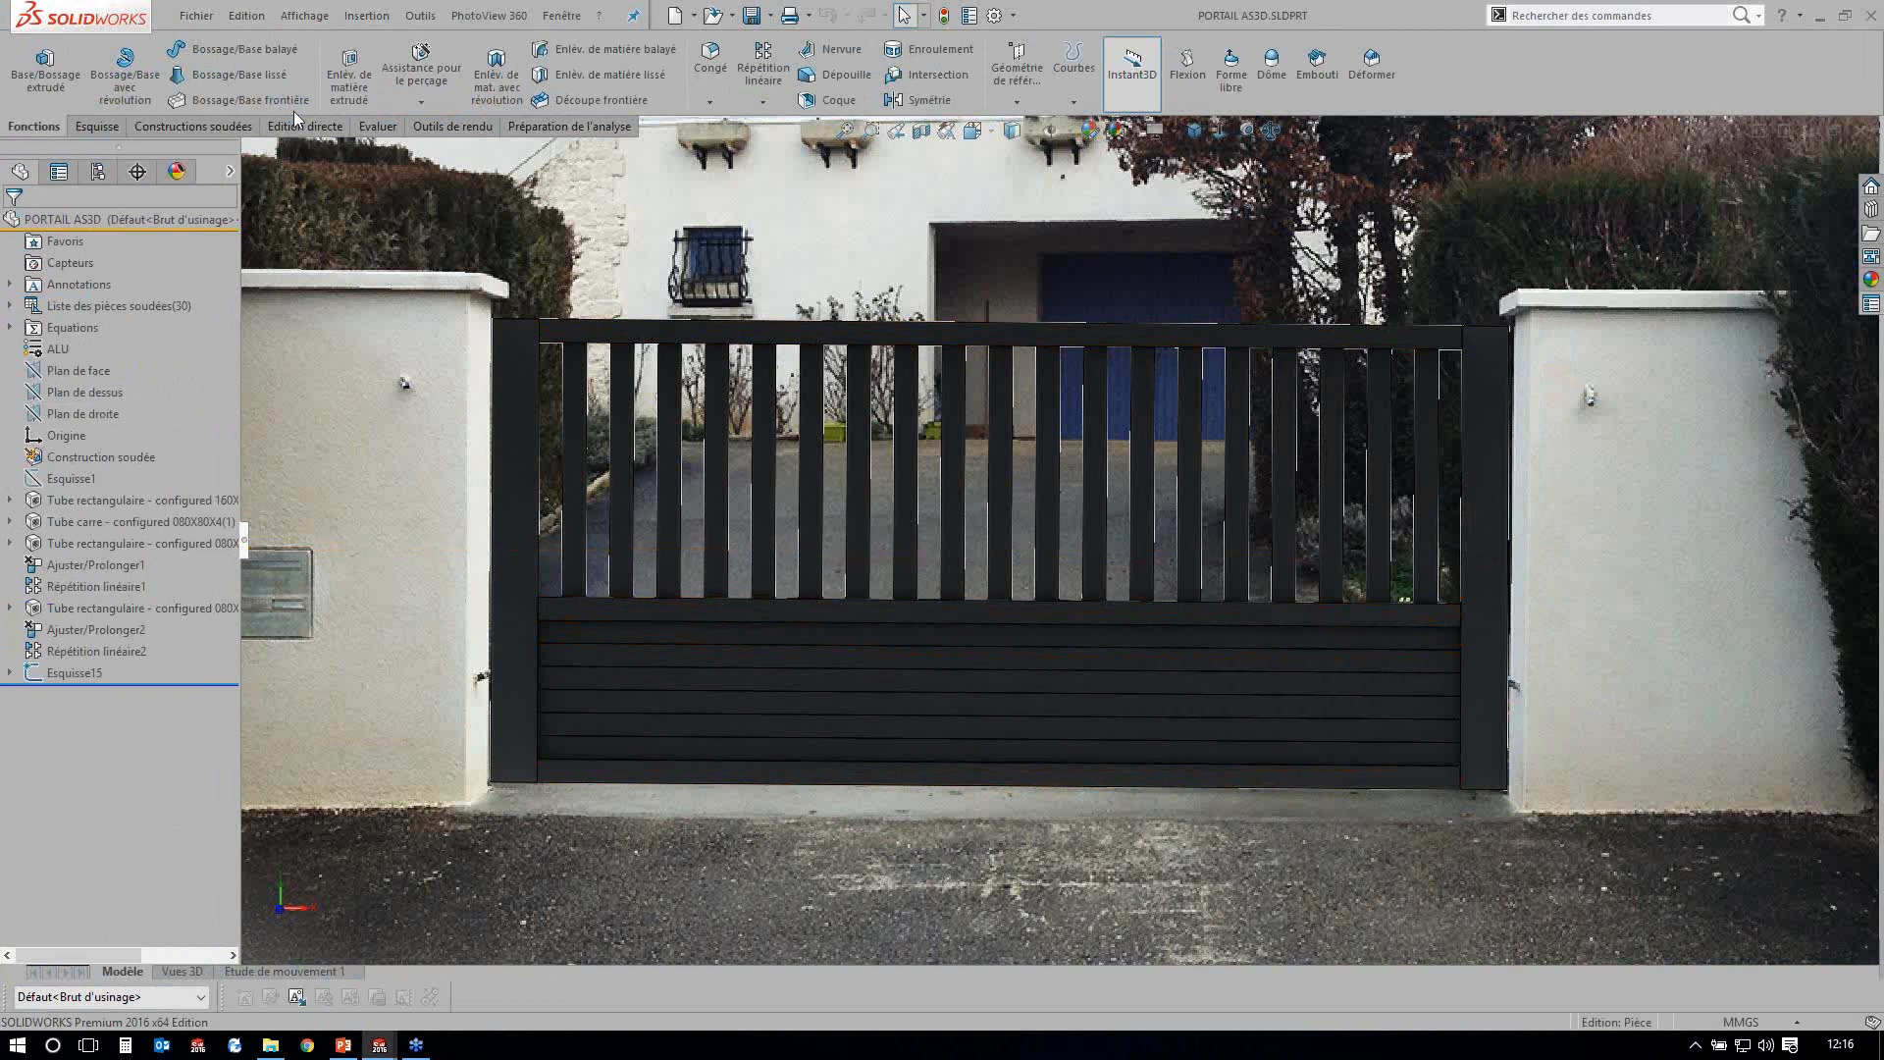
Delete the background photo sketch Esquisse15 from the gate part and start a new sketch on Plan de face.
click(96, 126)
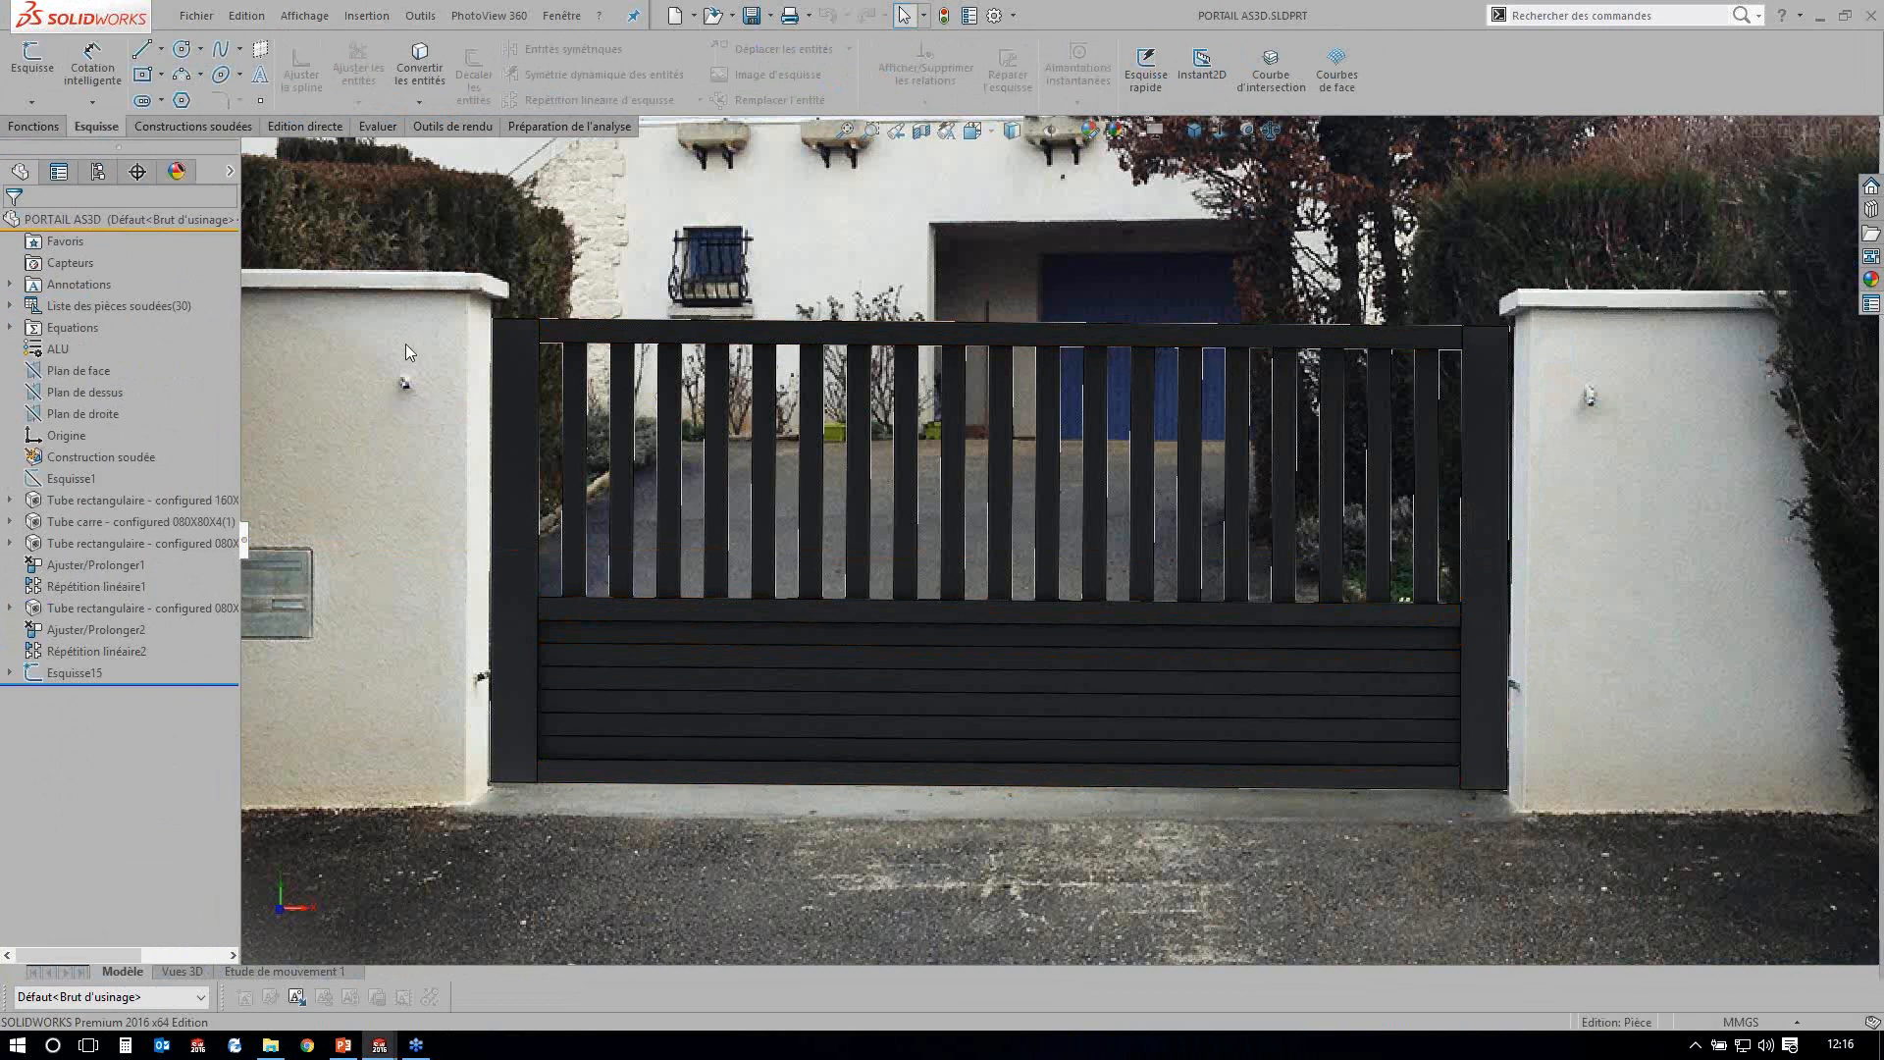
click(83, 673)
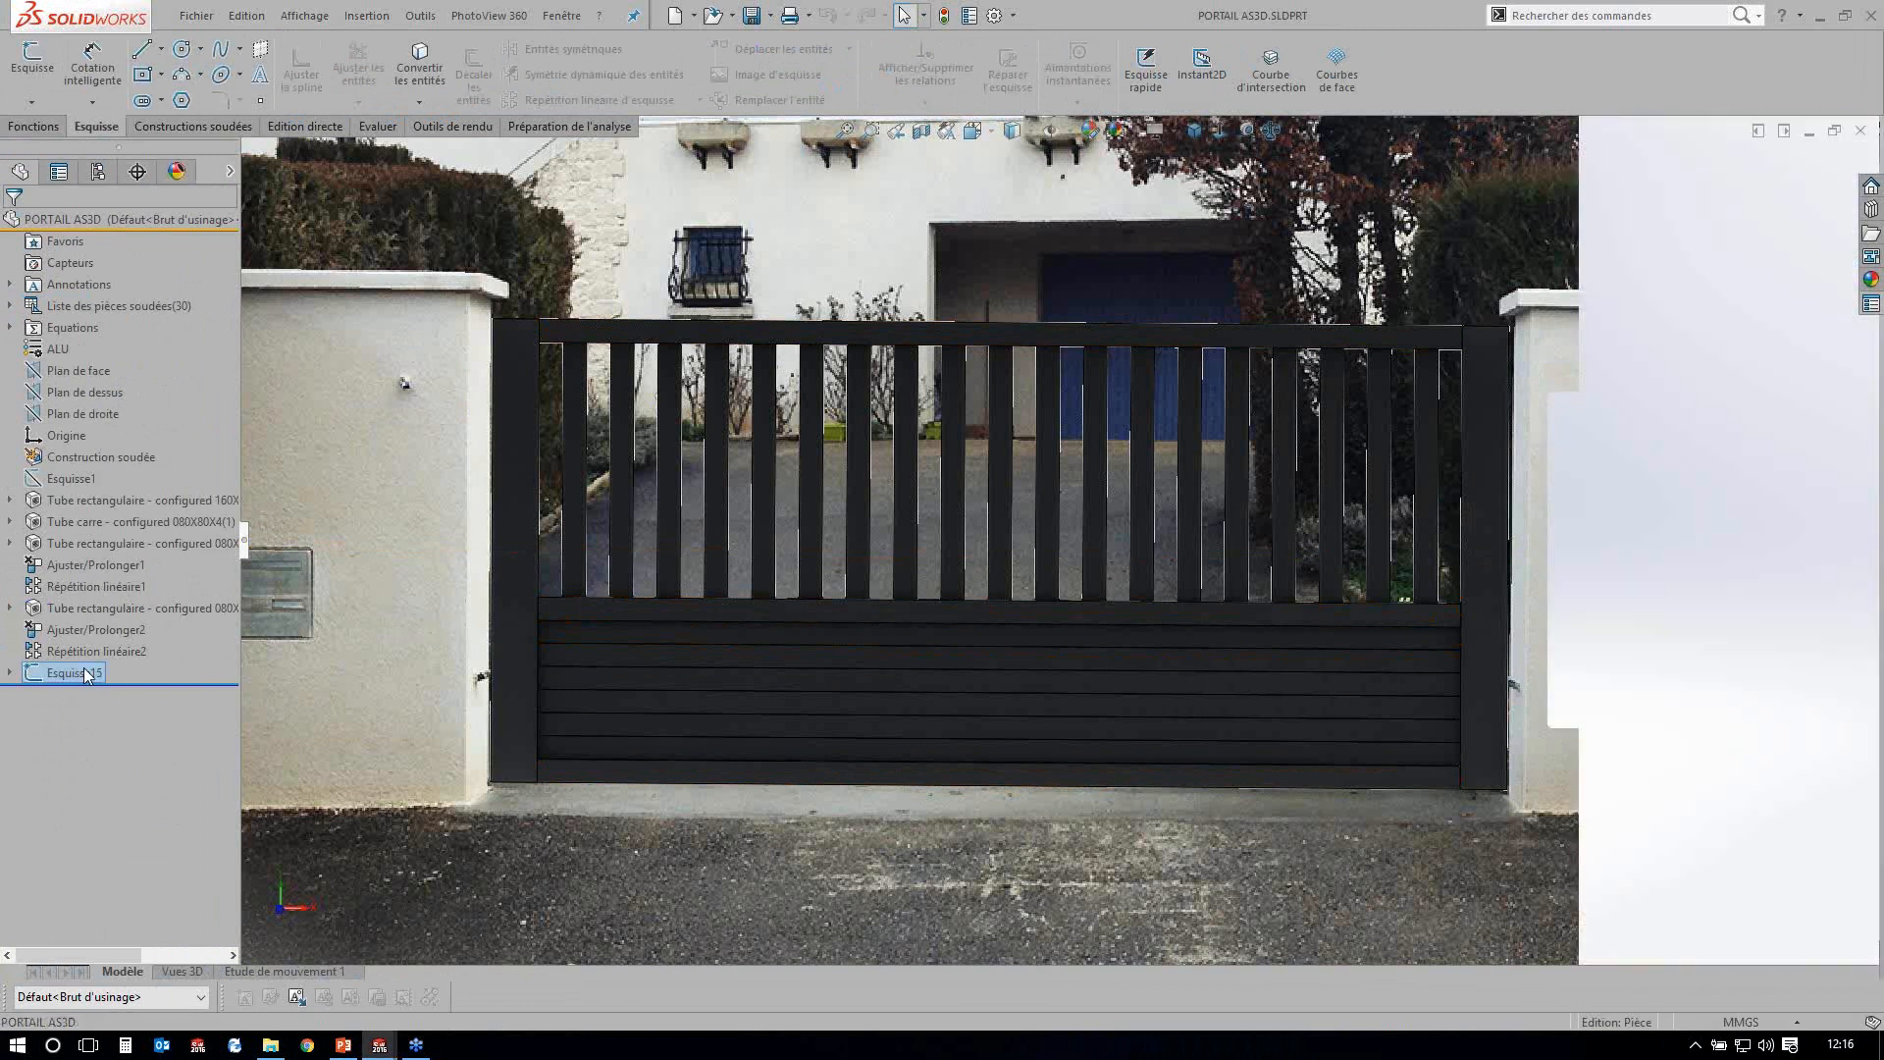
key(Delete)
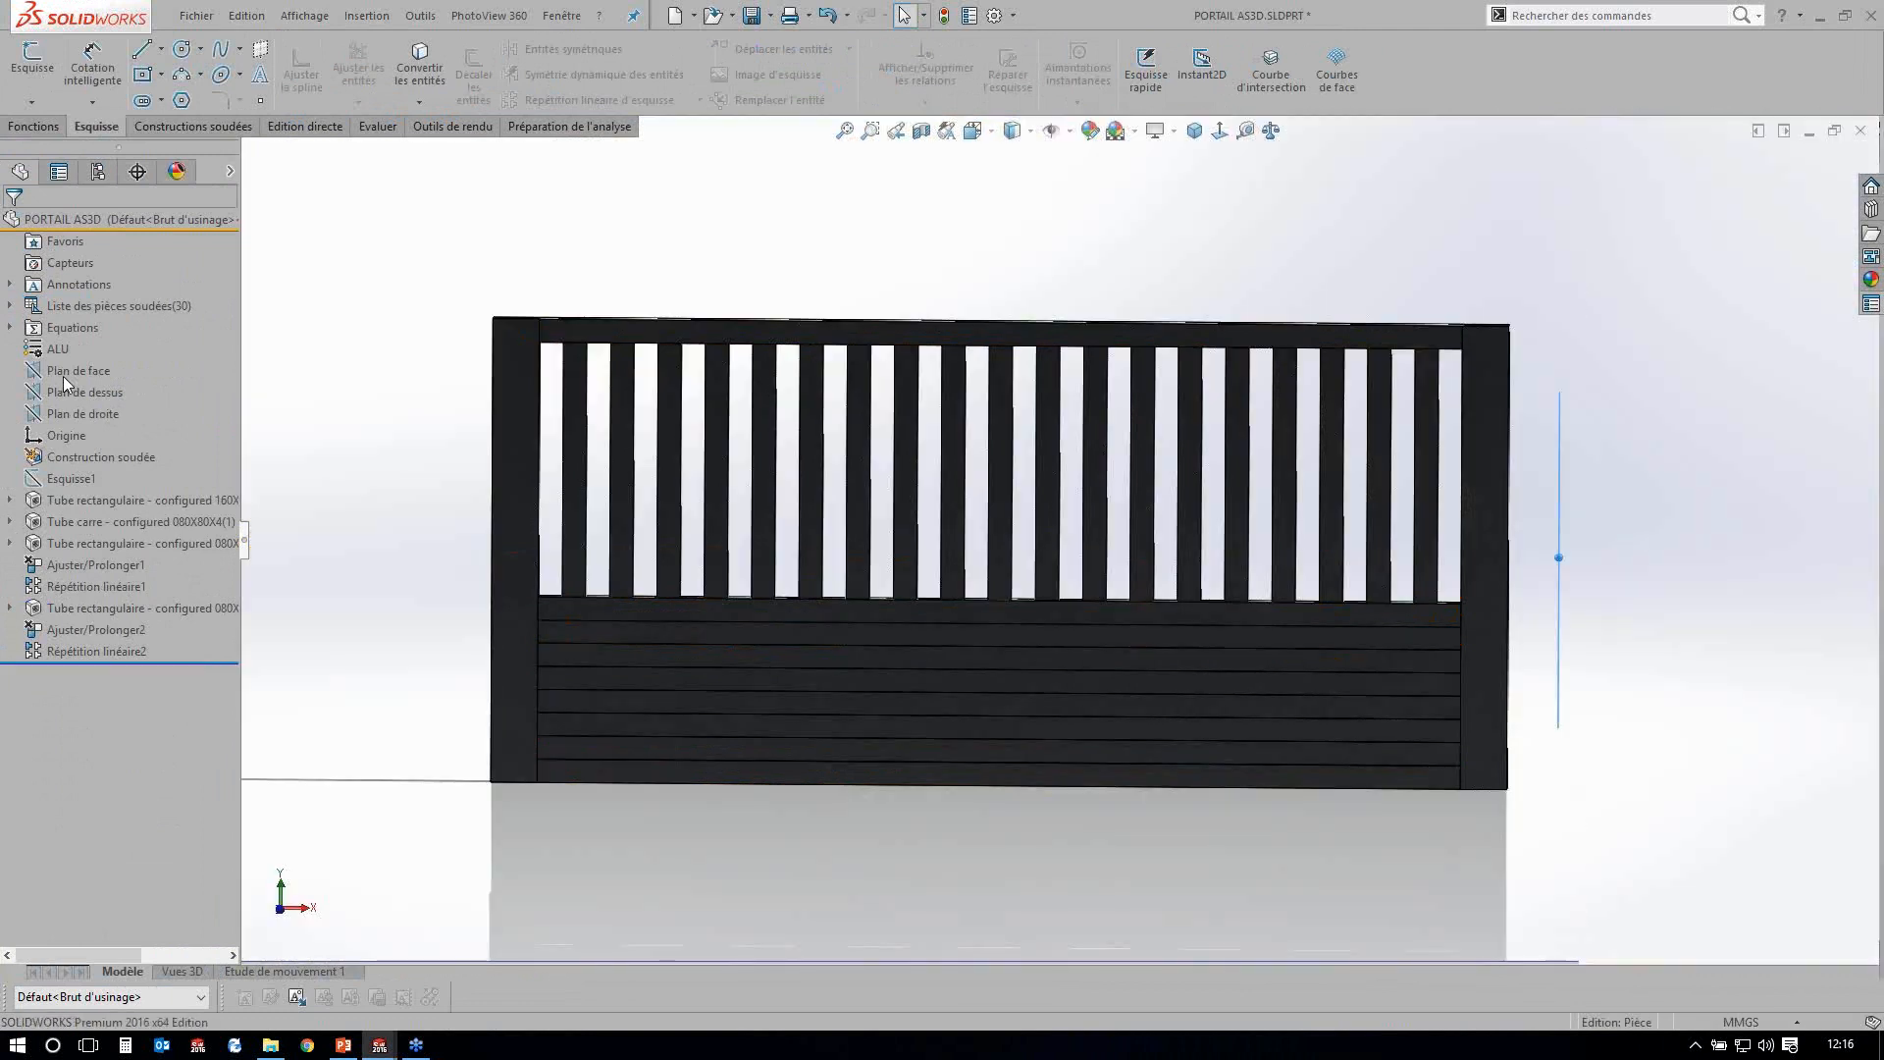
click(63, 372)
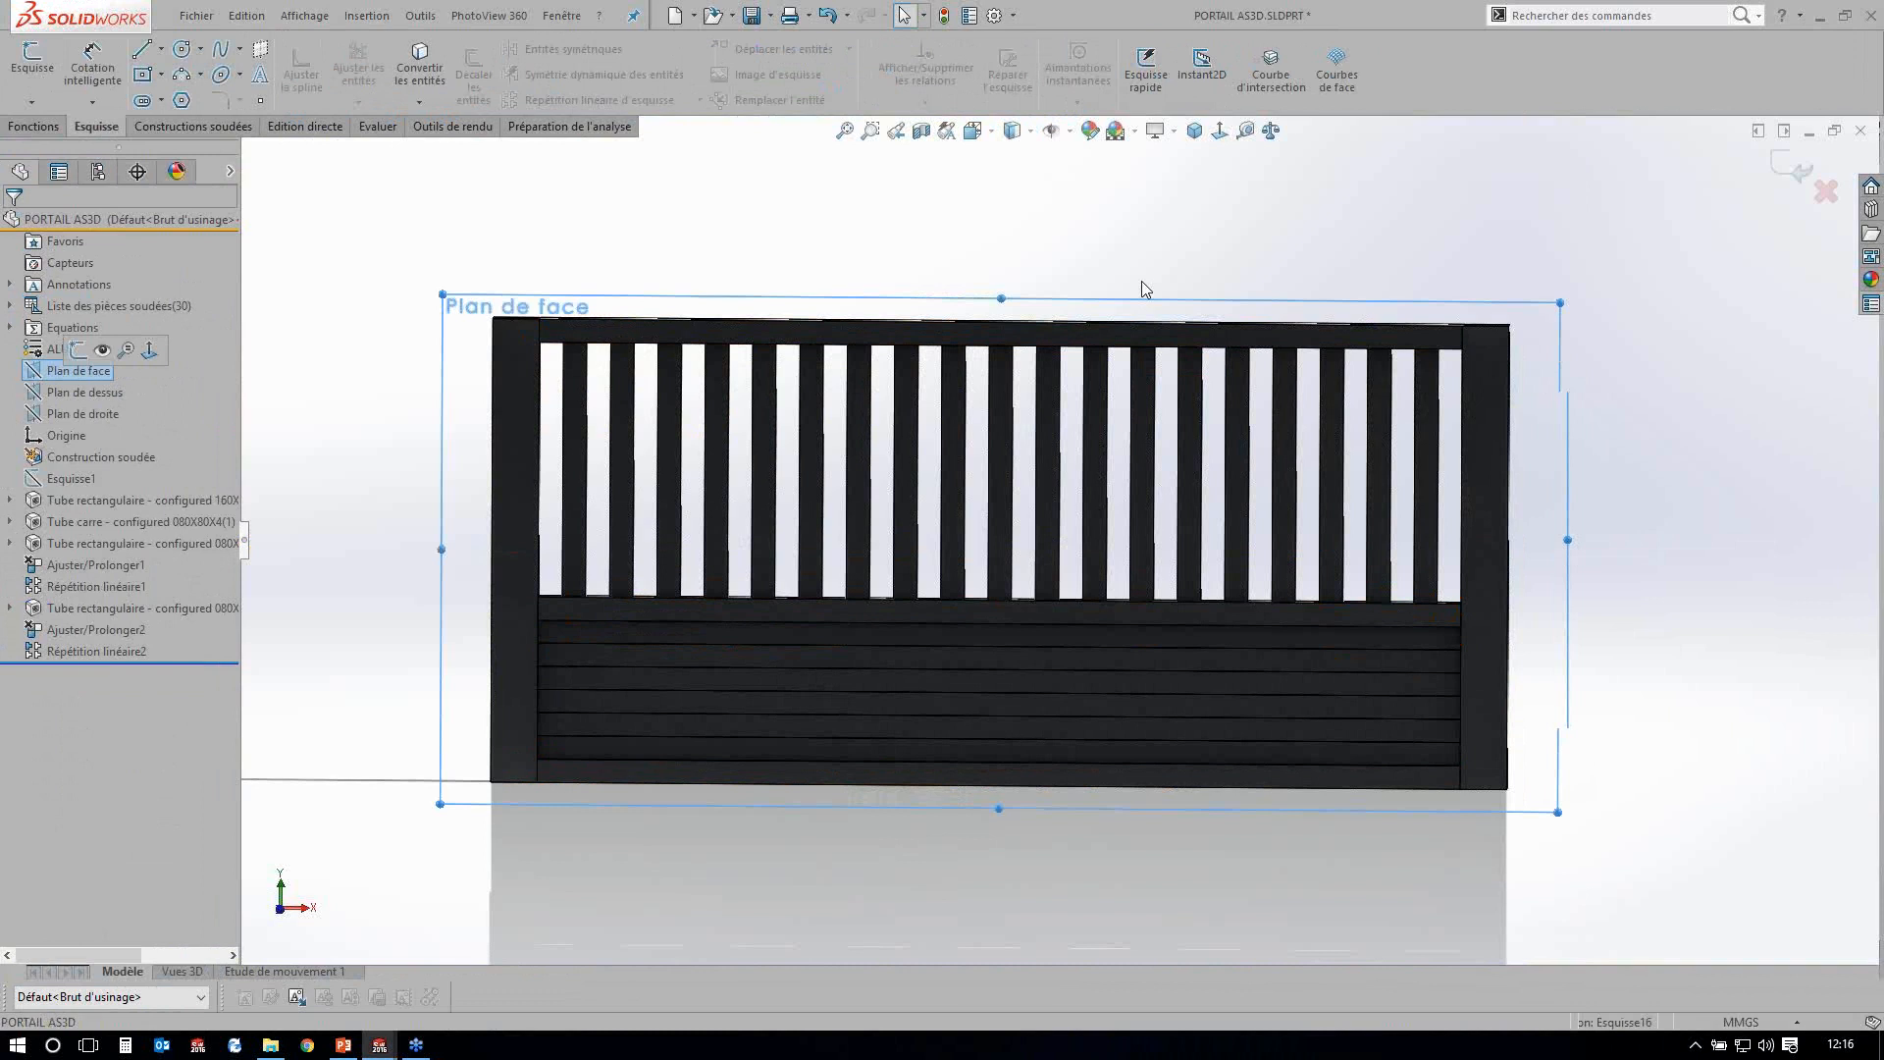
click(32, 58)
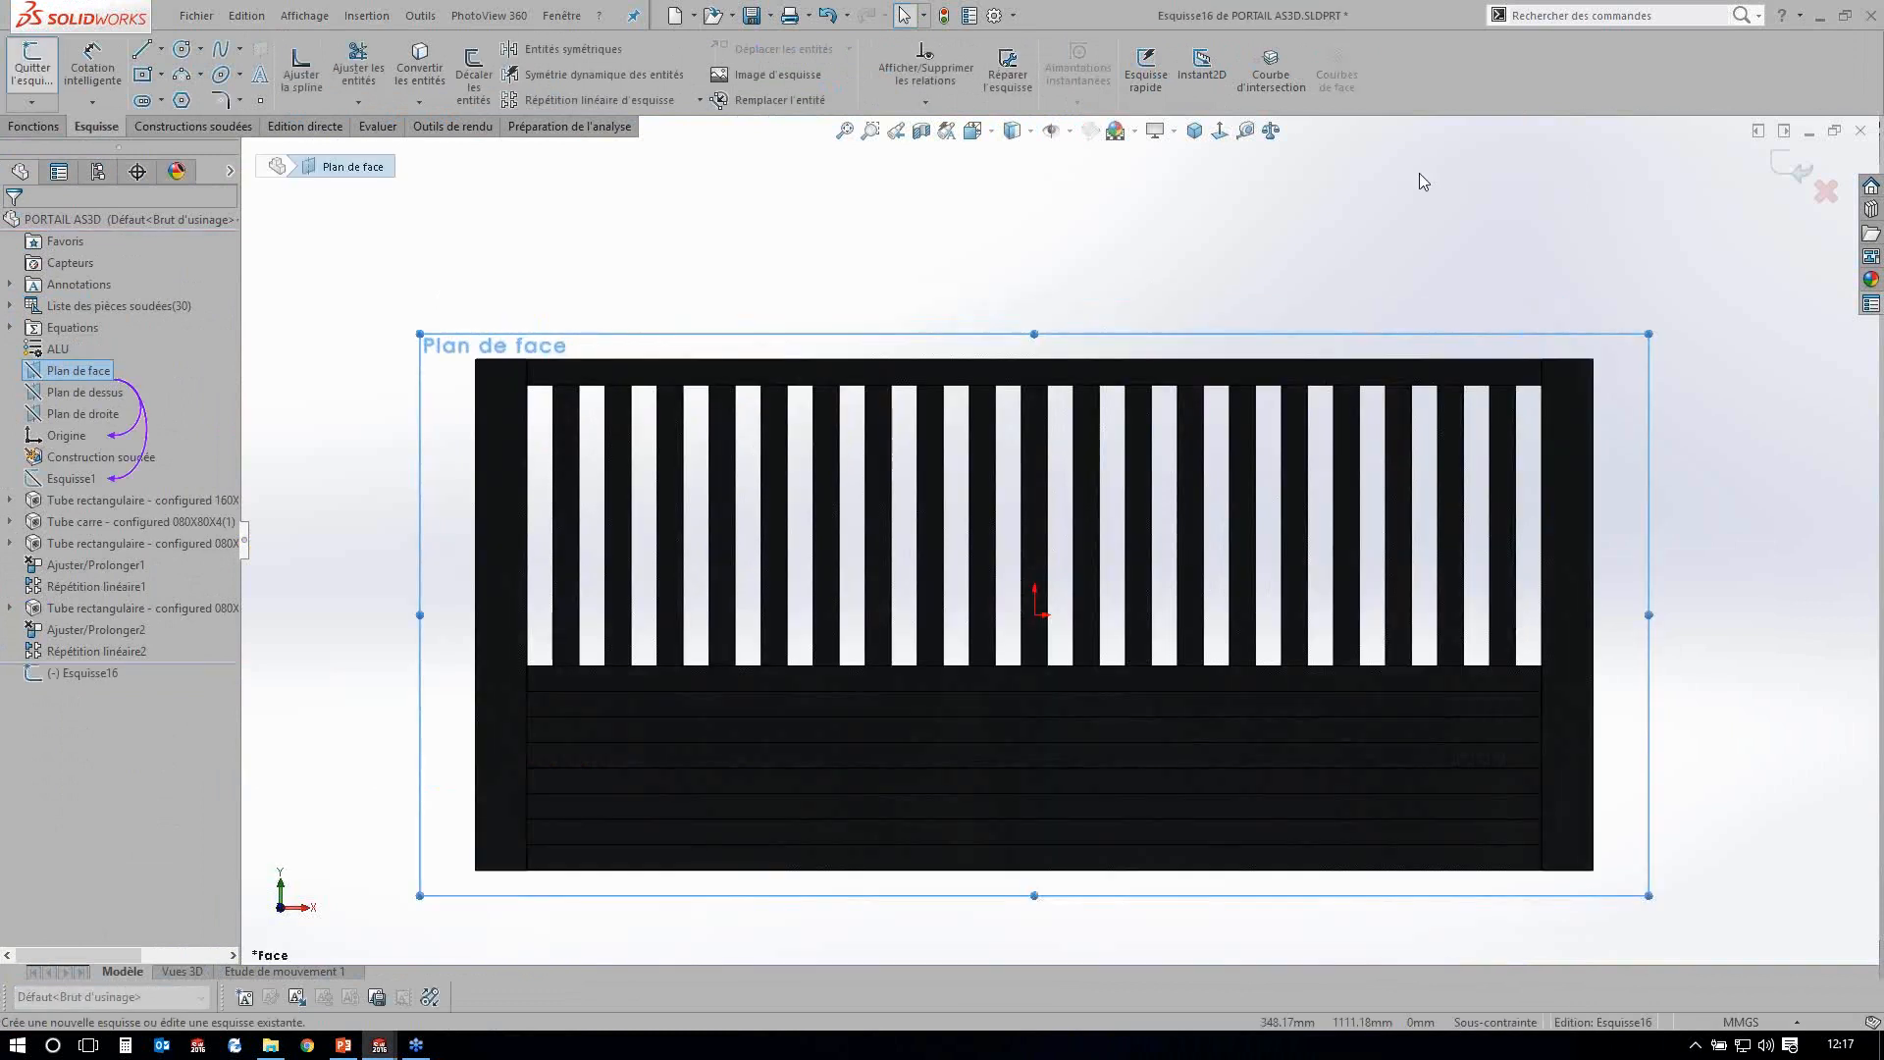
Locate the Image d'esquisse command in the Esquisse category of the interface customization, and close the customization.
right_click(1394, 88)
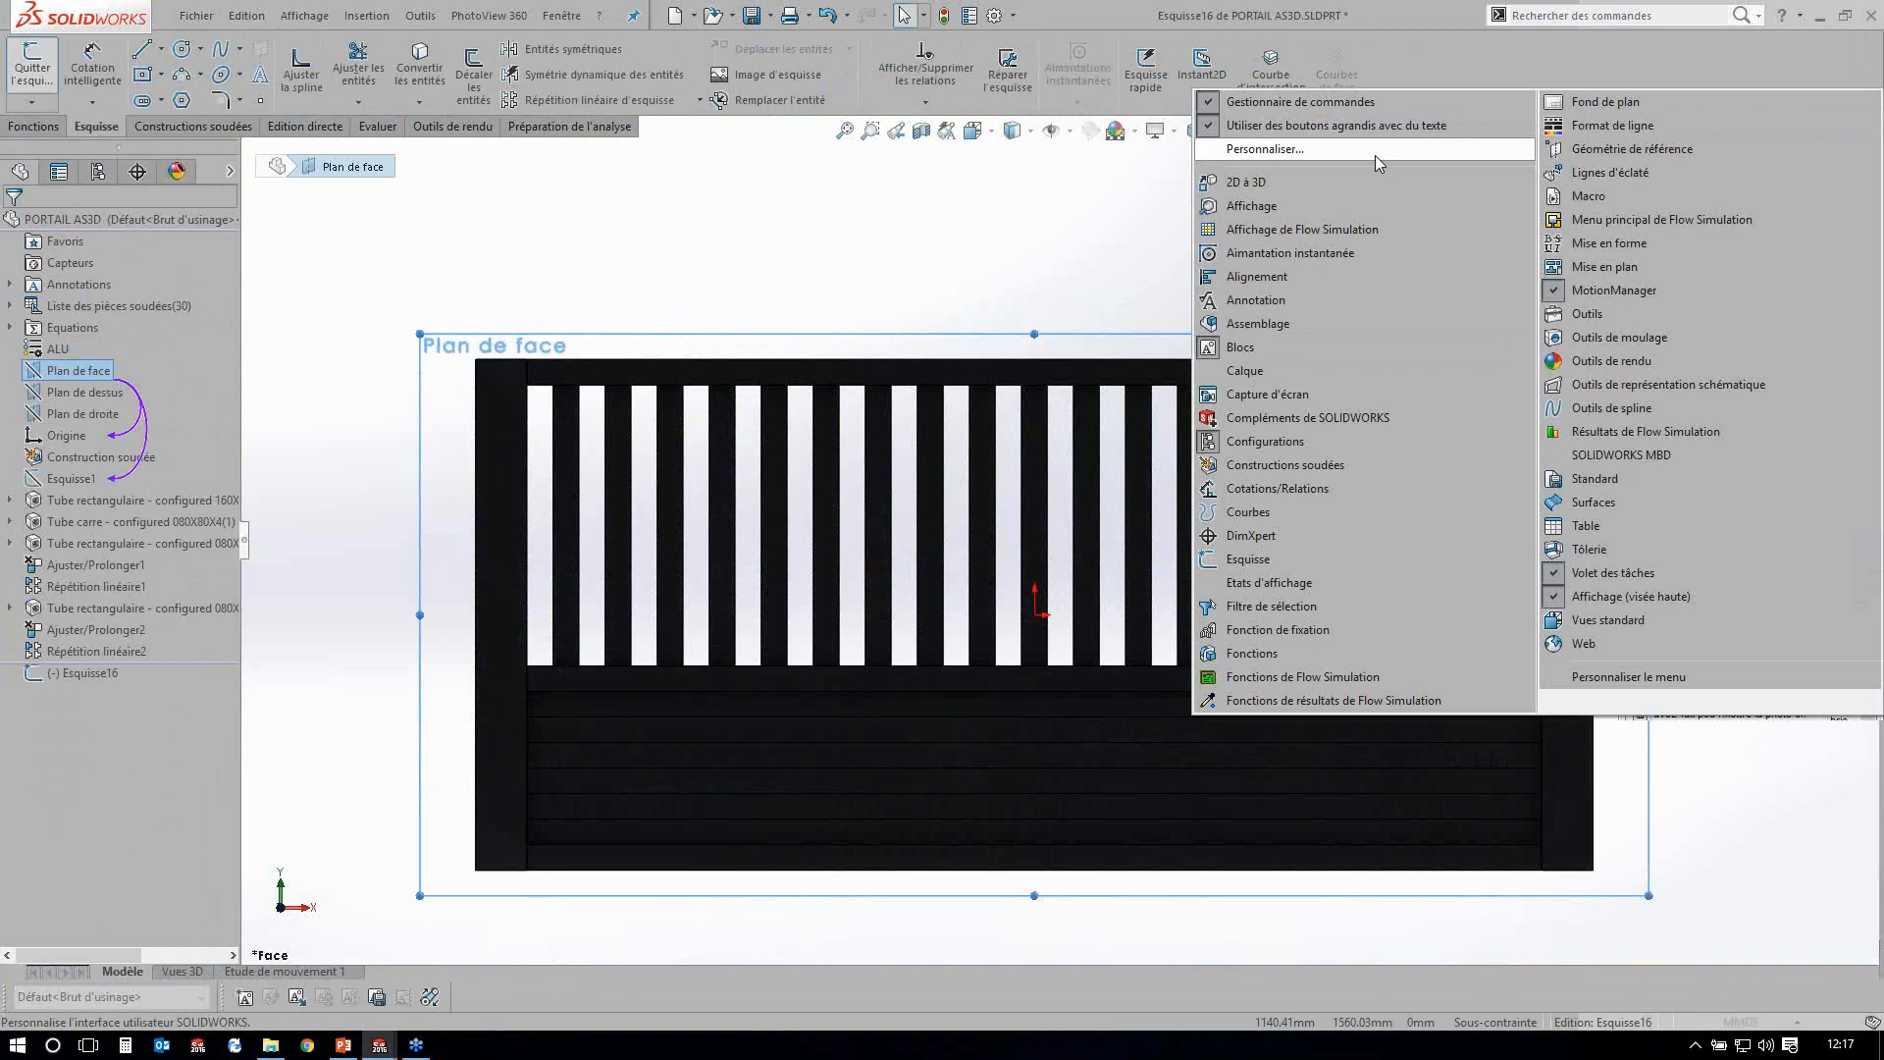
click(1375, 149)
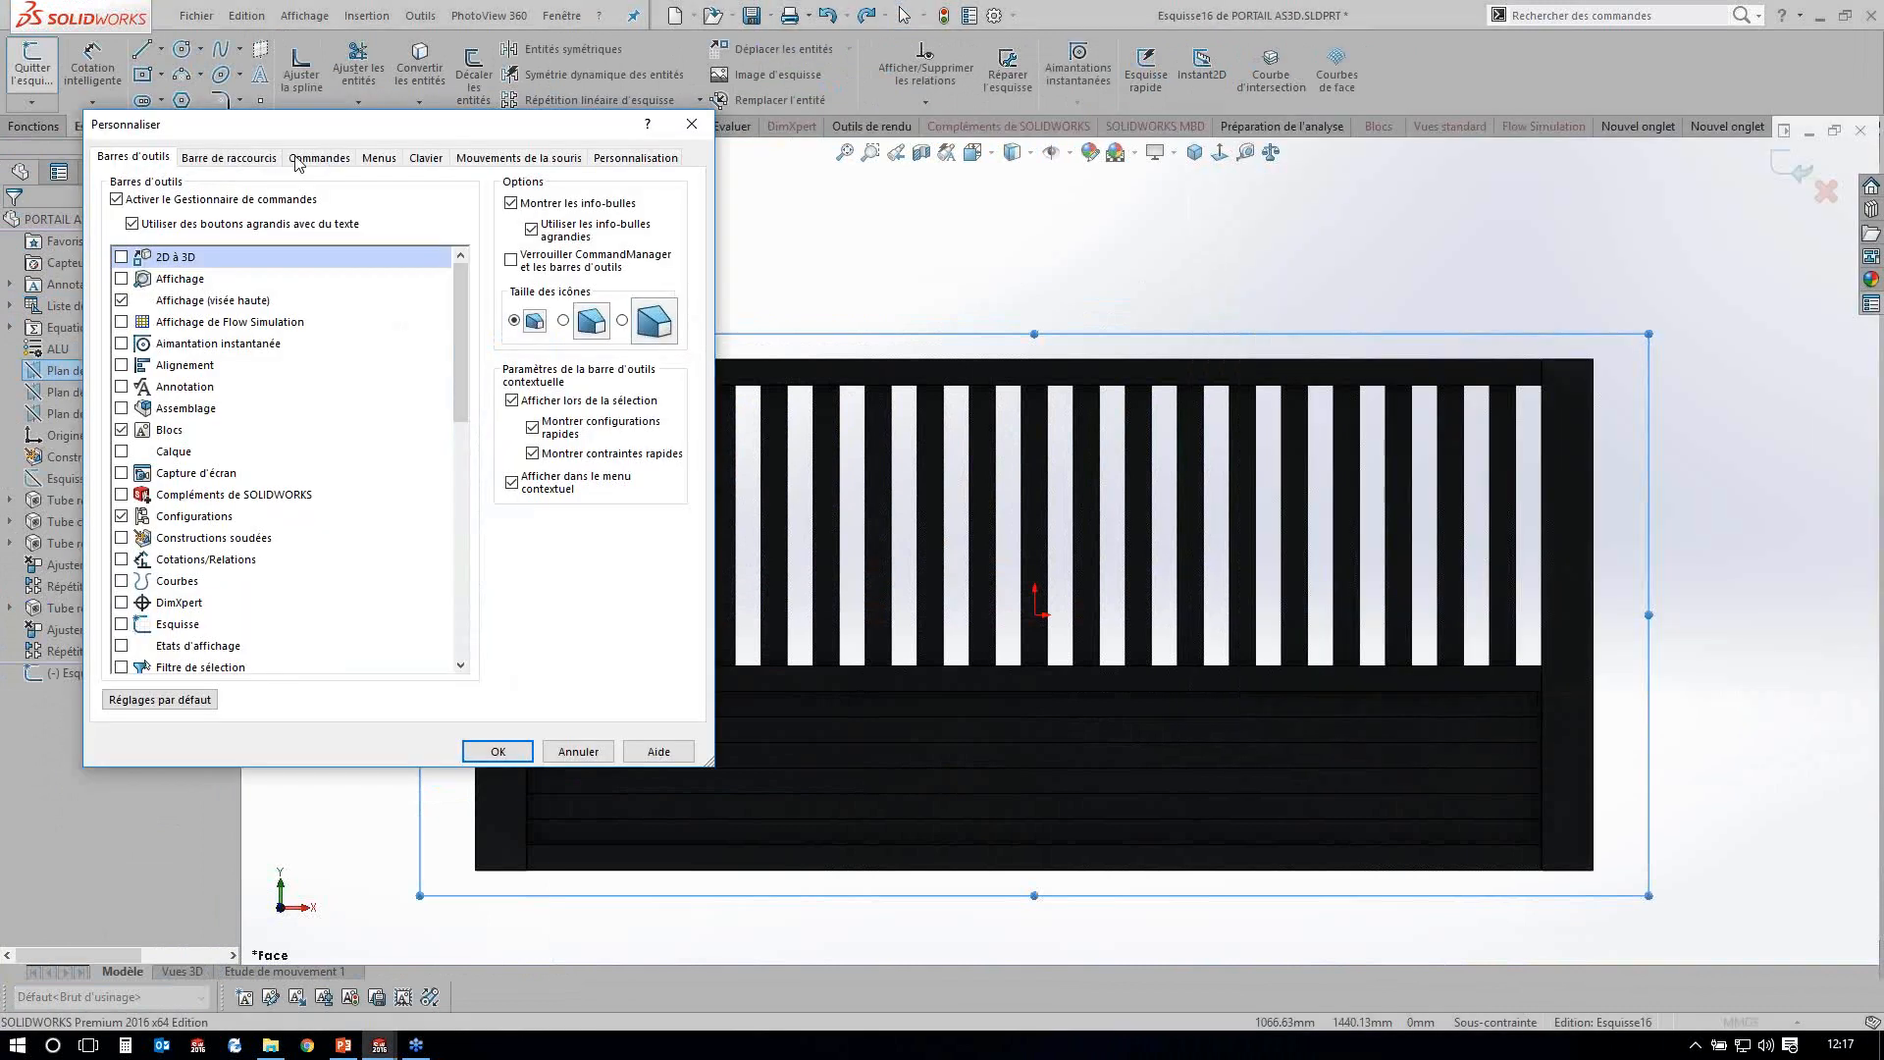
click(298, 159)
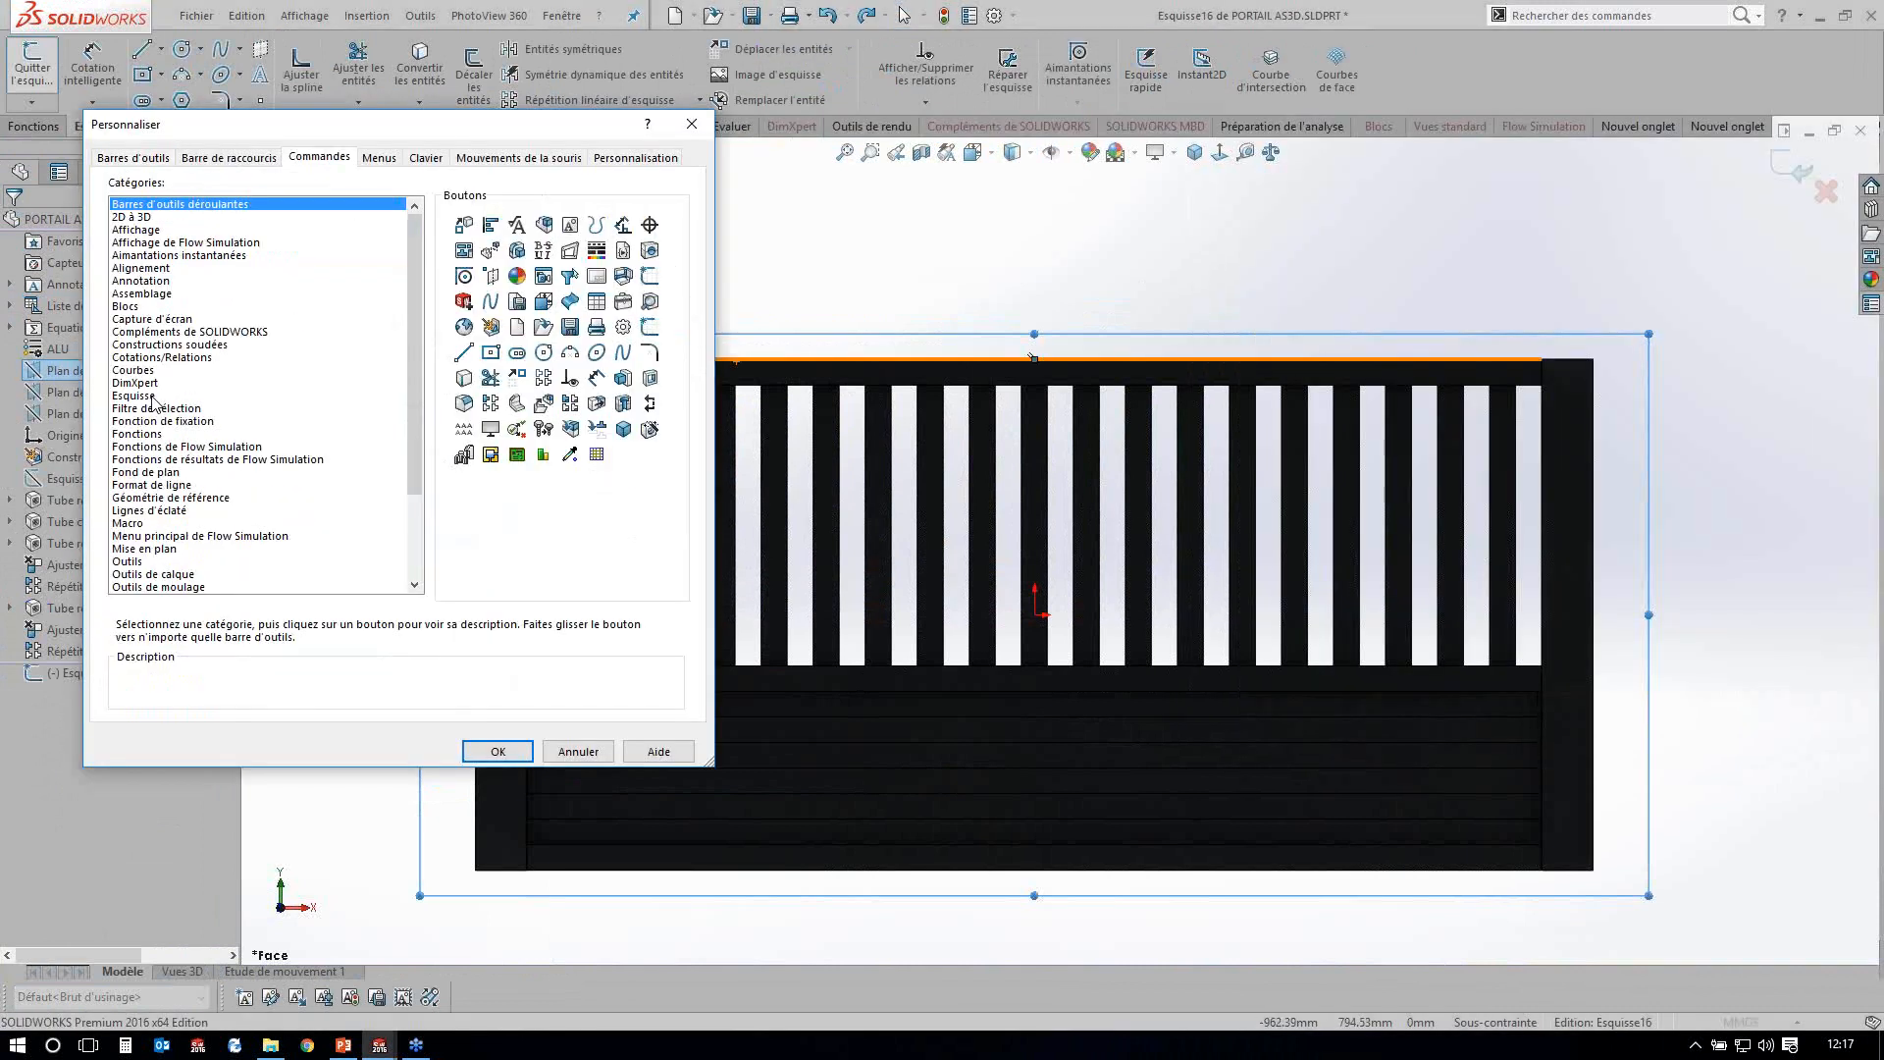
click(147, 395)
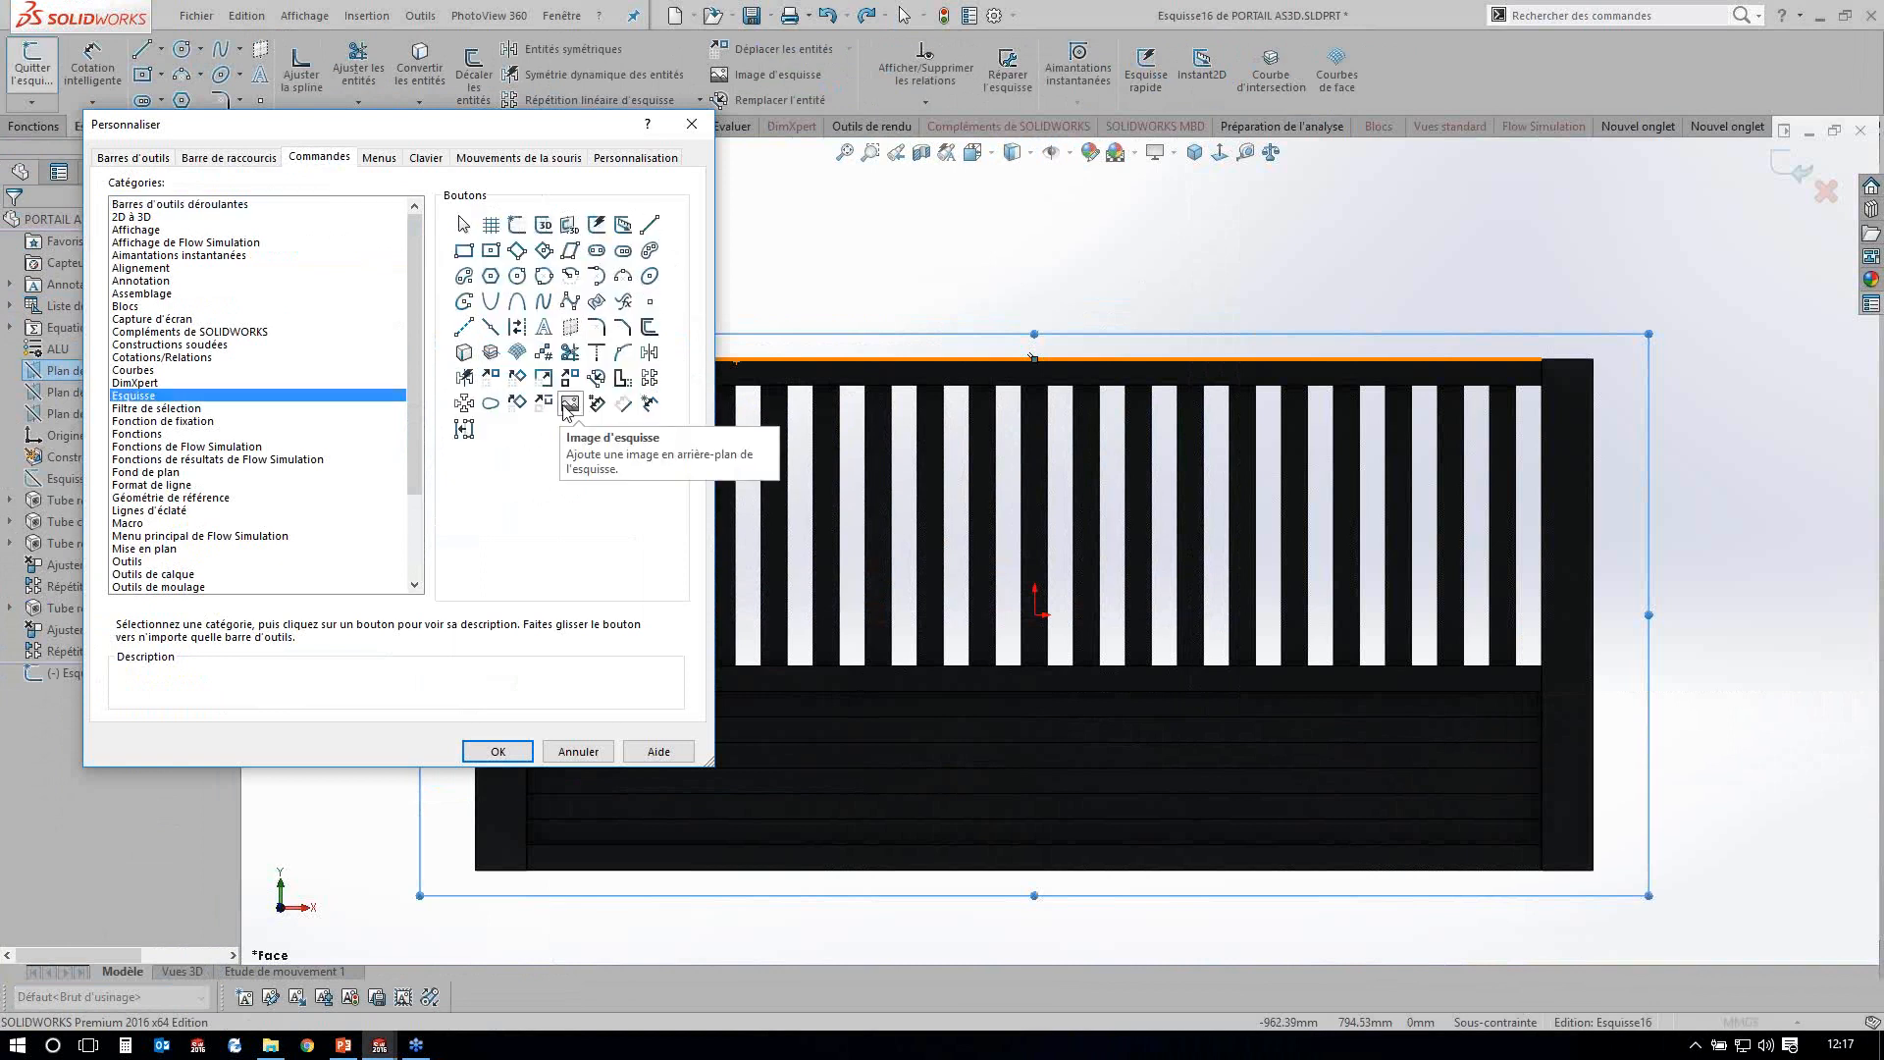
drag(567, 409, 567, 411)
click(566, 406)
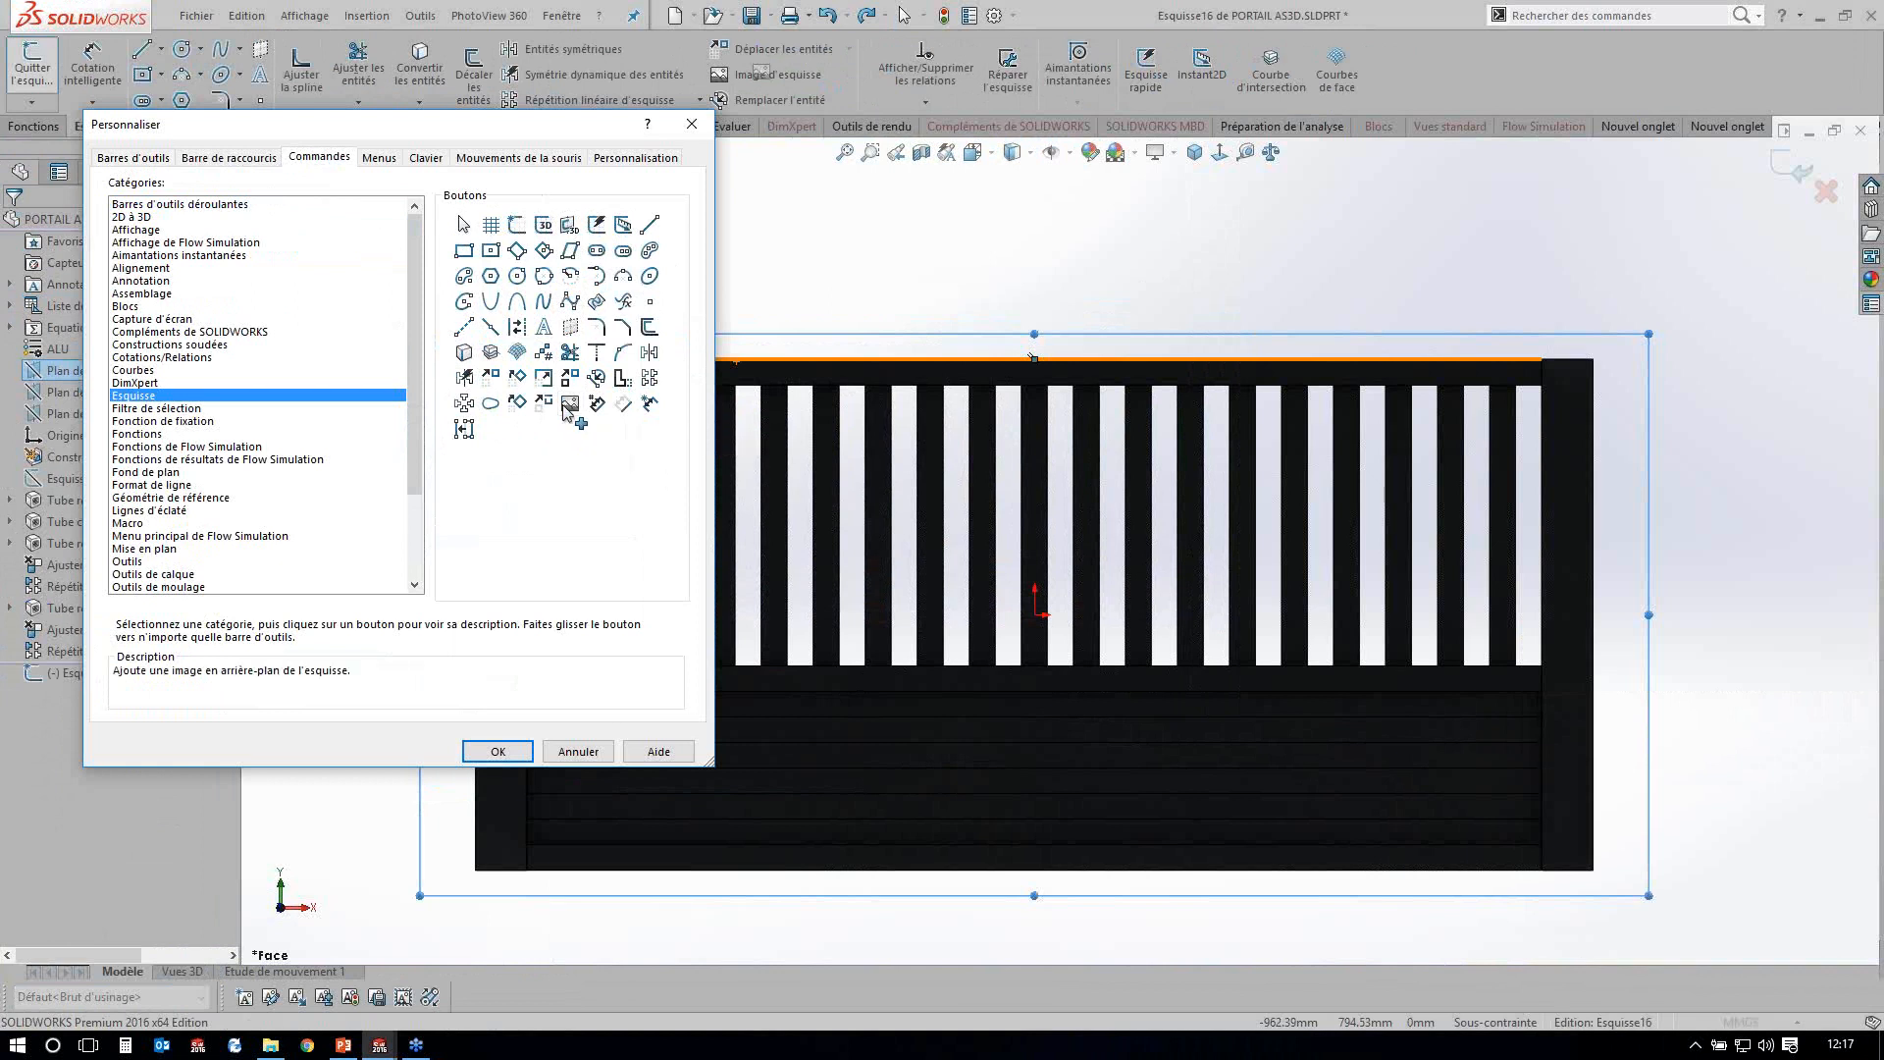
drag(566, 410, 567, 411)
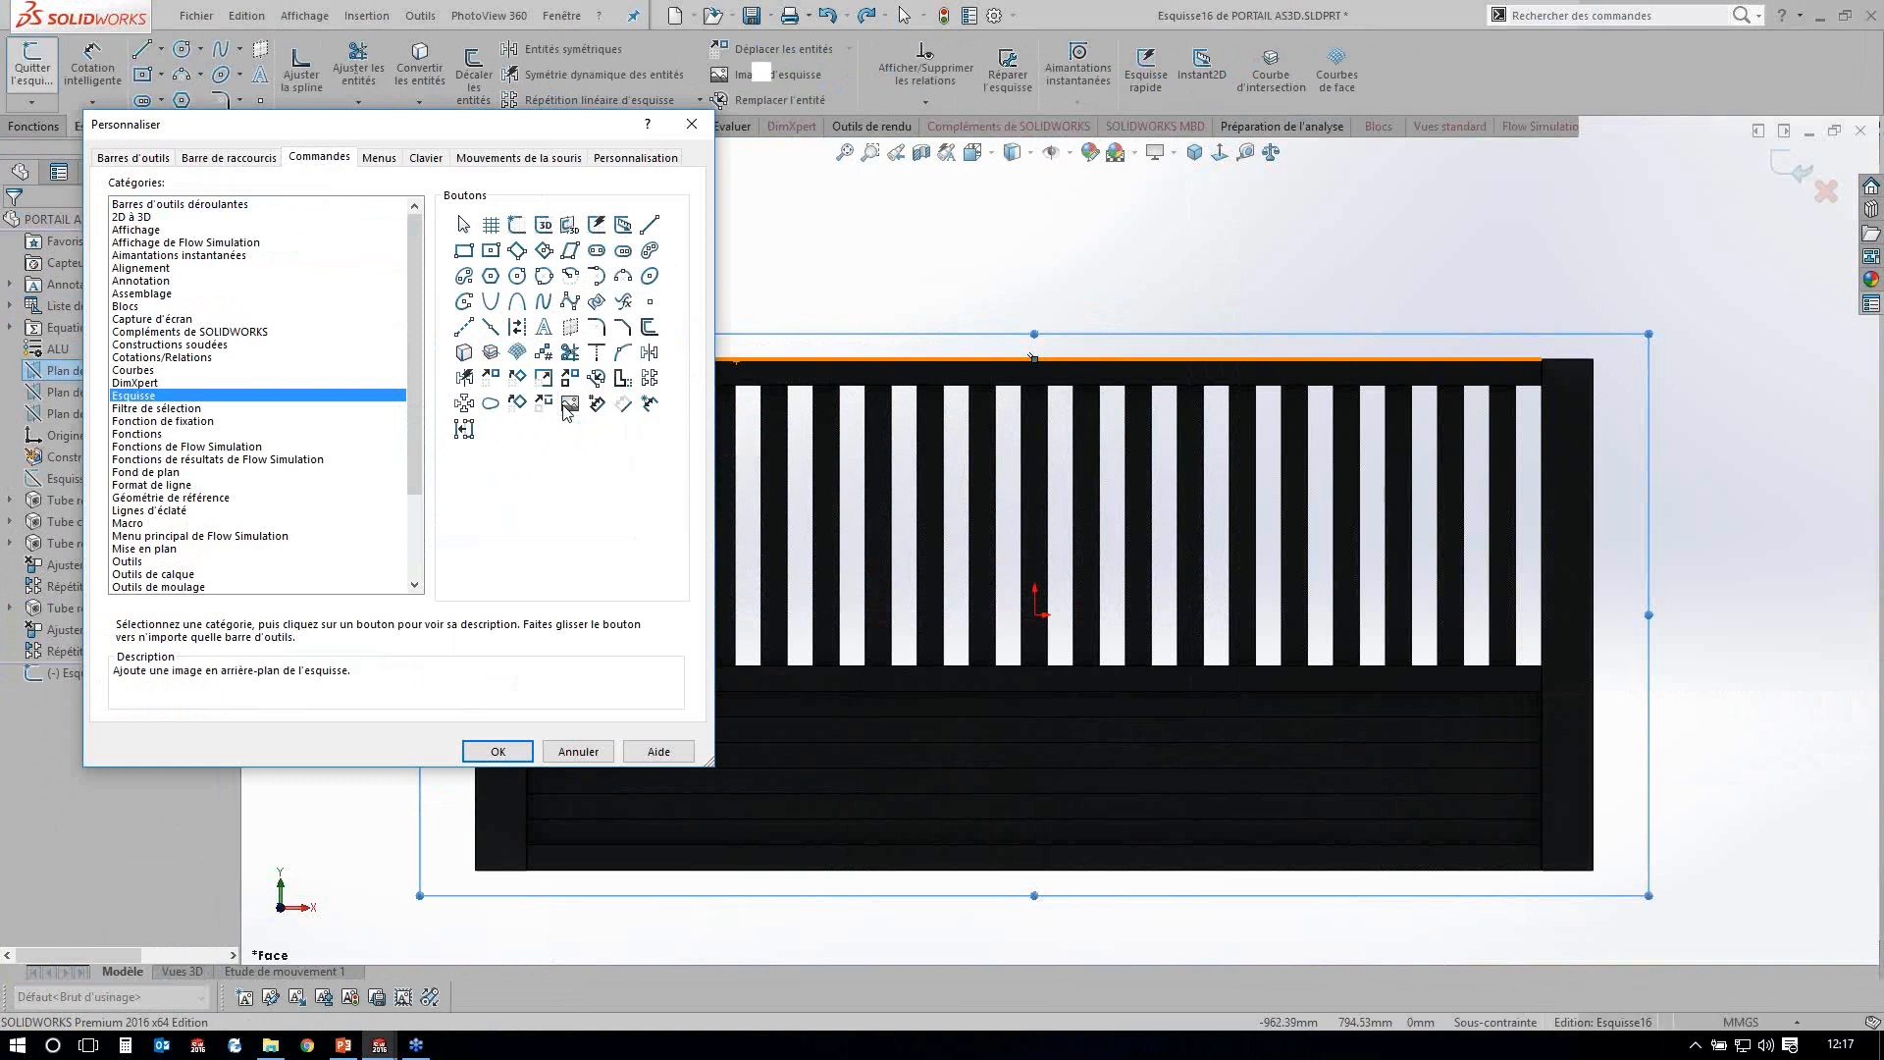
click(692, 125)
Insert the driveway photo ainterservices-paysagiste-cloture-muret-portail-03.jpg as a sketch image and start its scale line at the left pillar's inner edge.
click(758, 78)
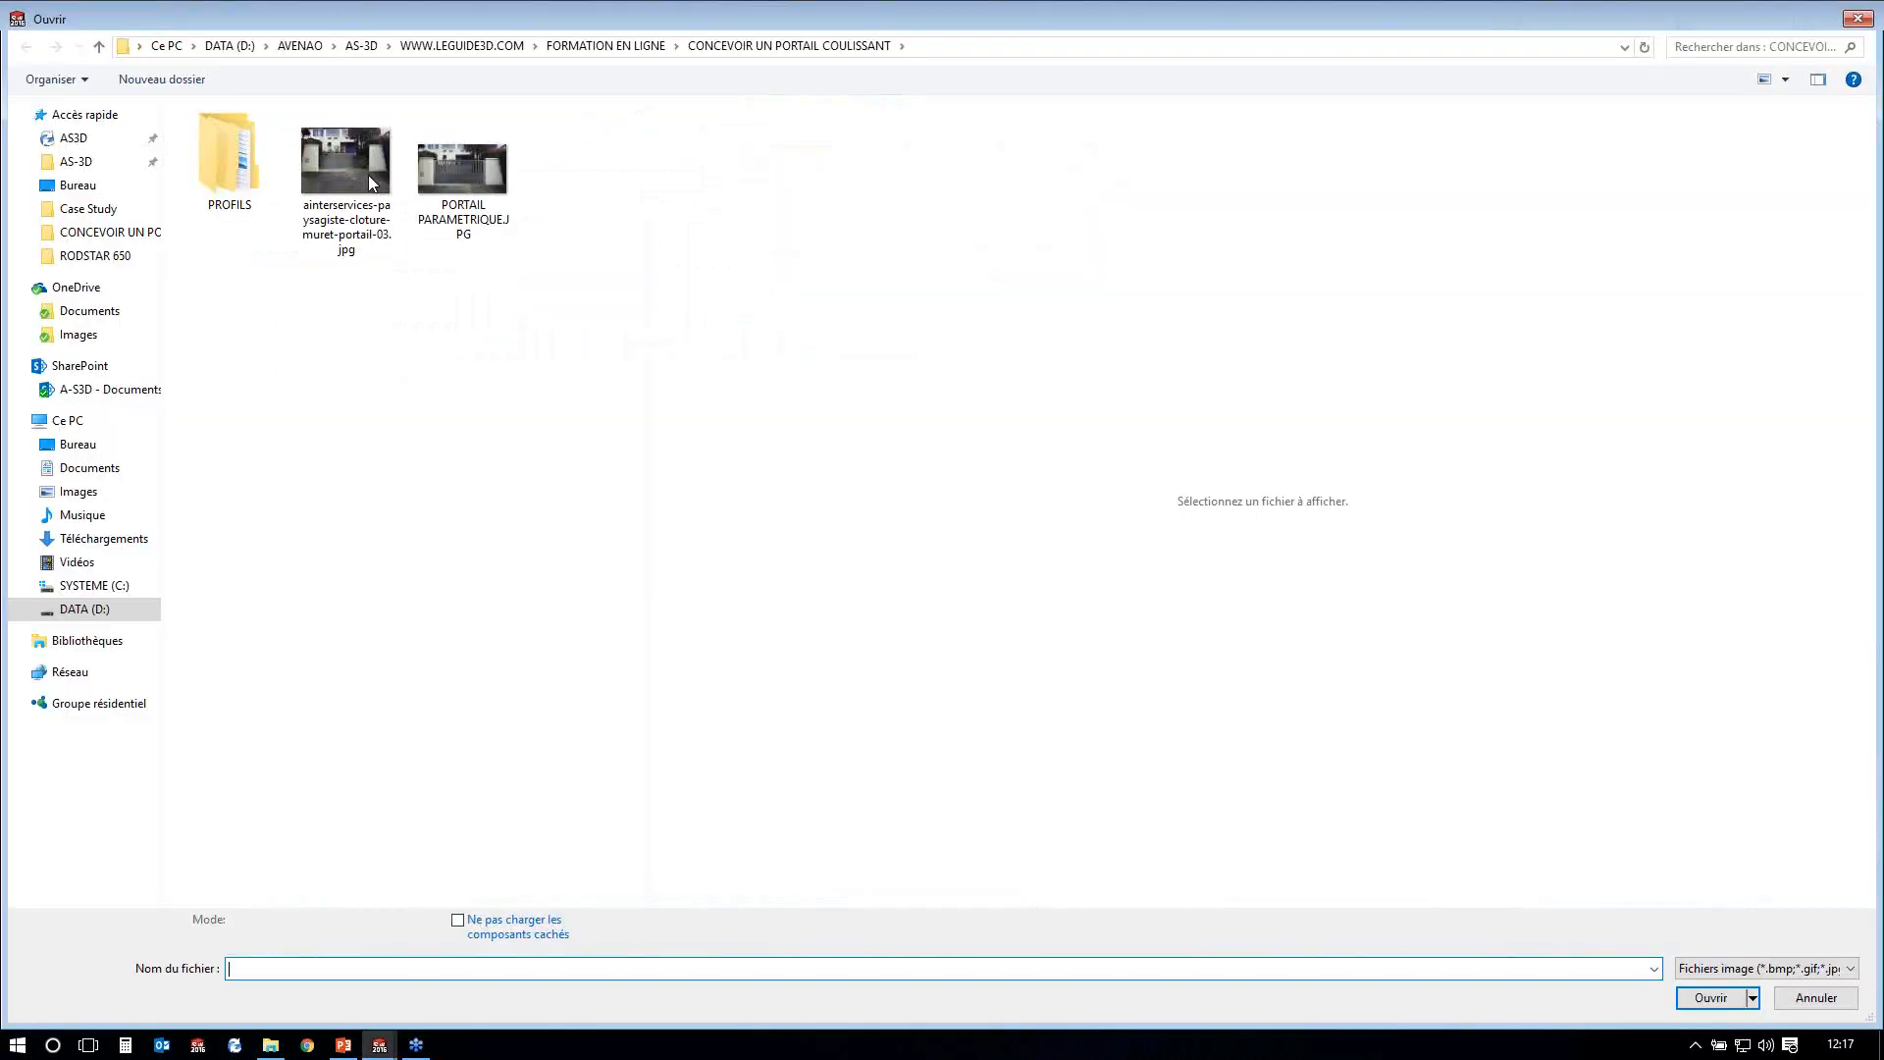
click(368, 175)
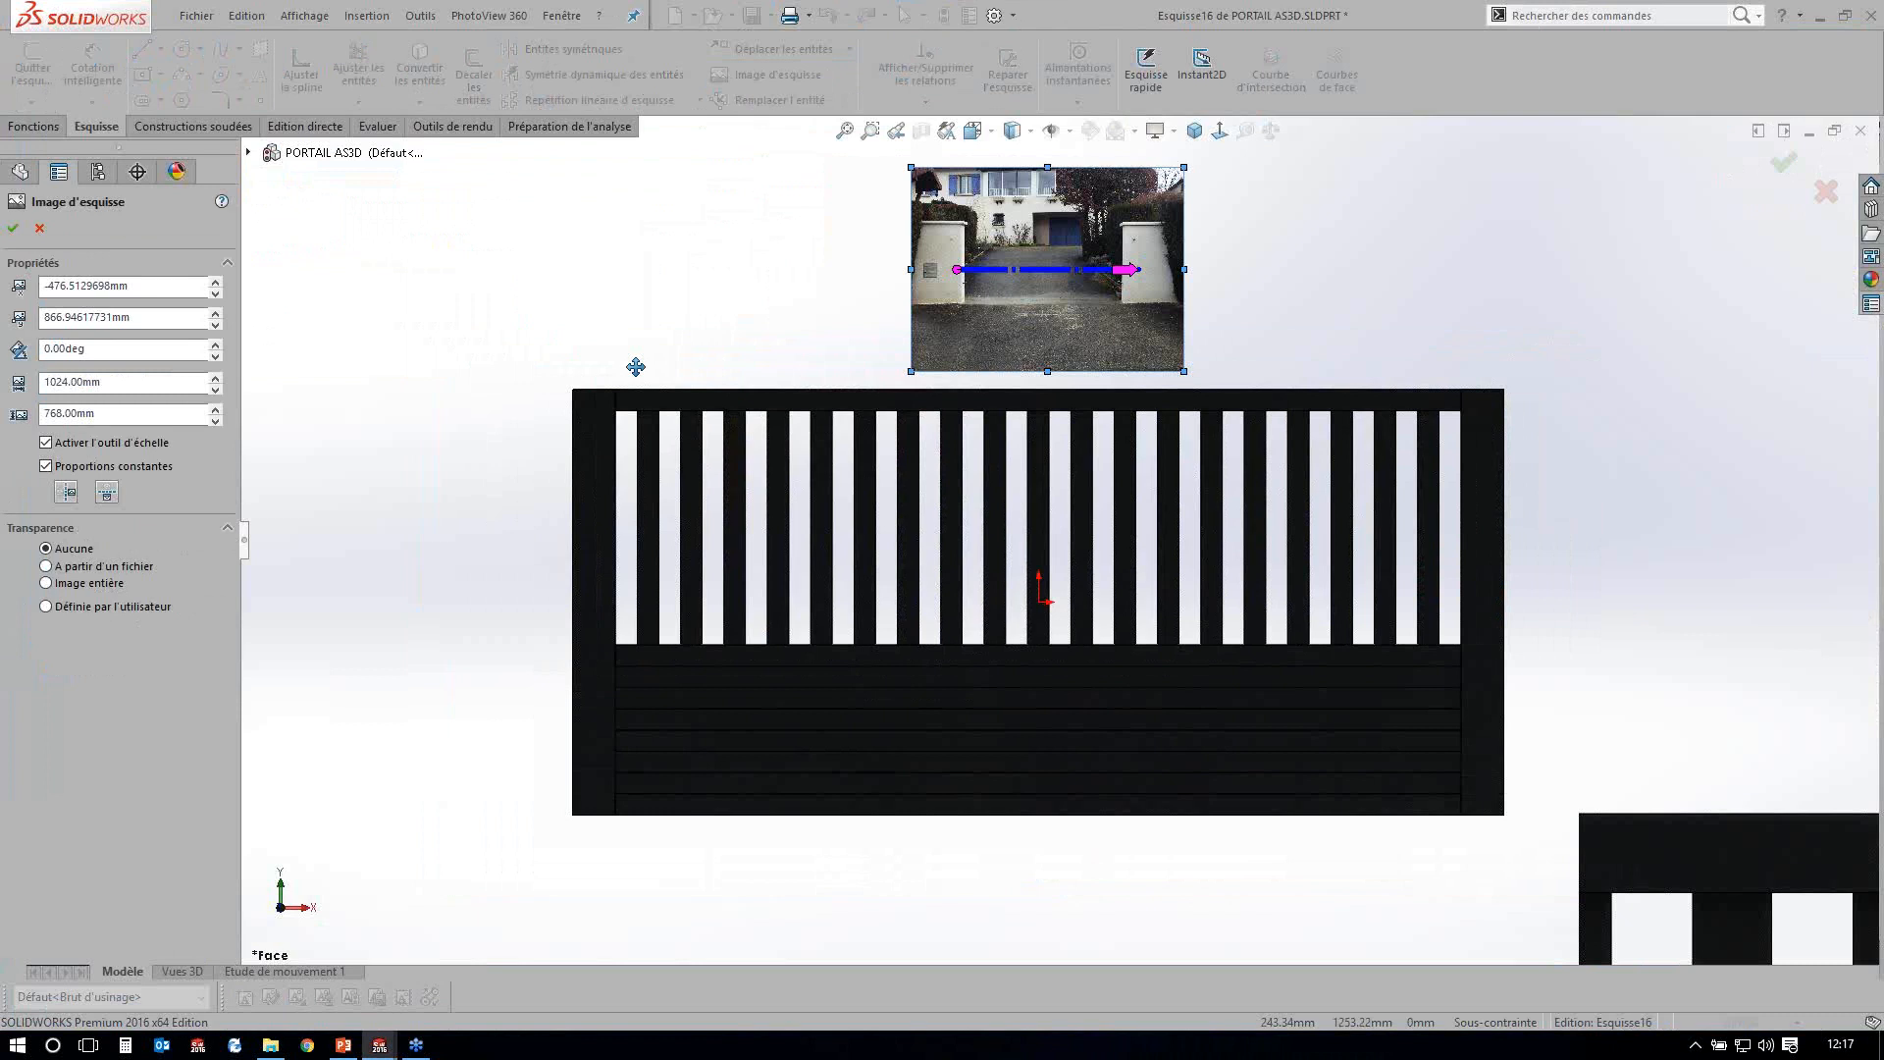
scroll(635, 367, down, 5)
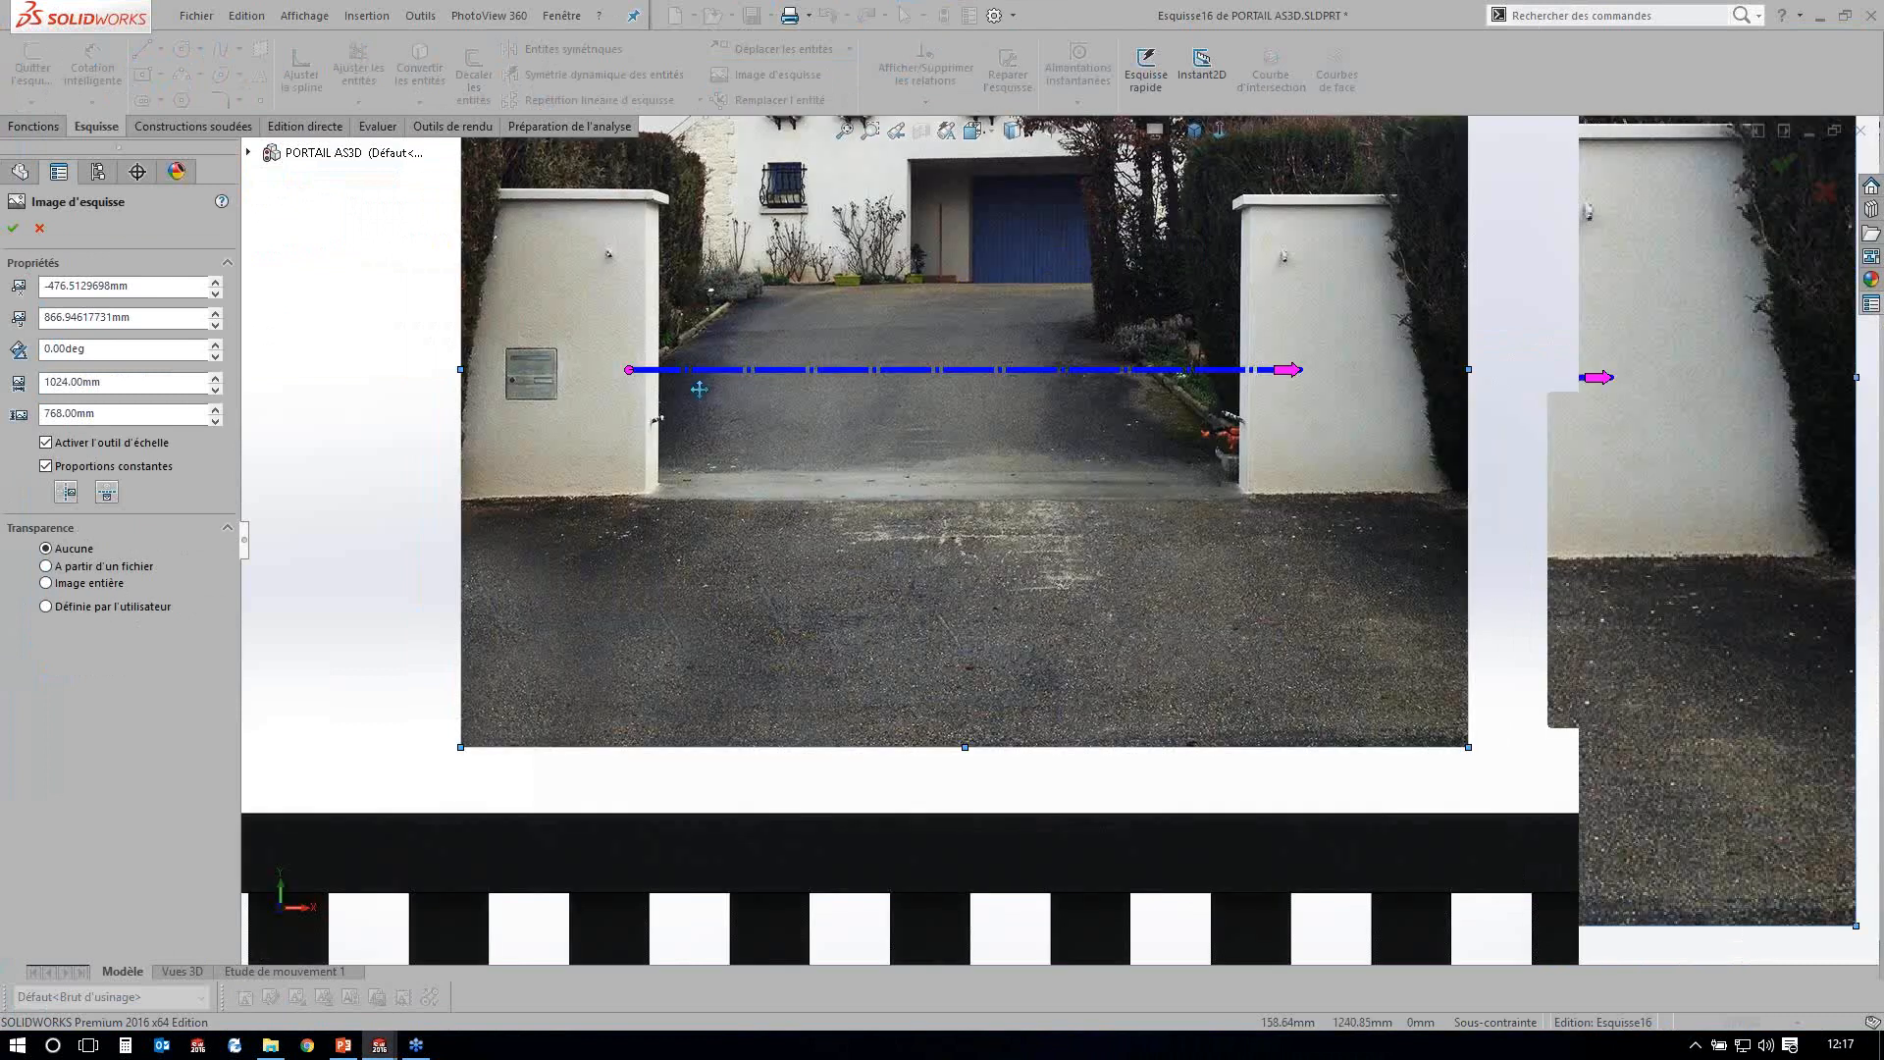
scroll(698, 389, down, 2)
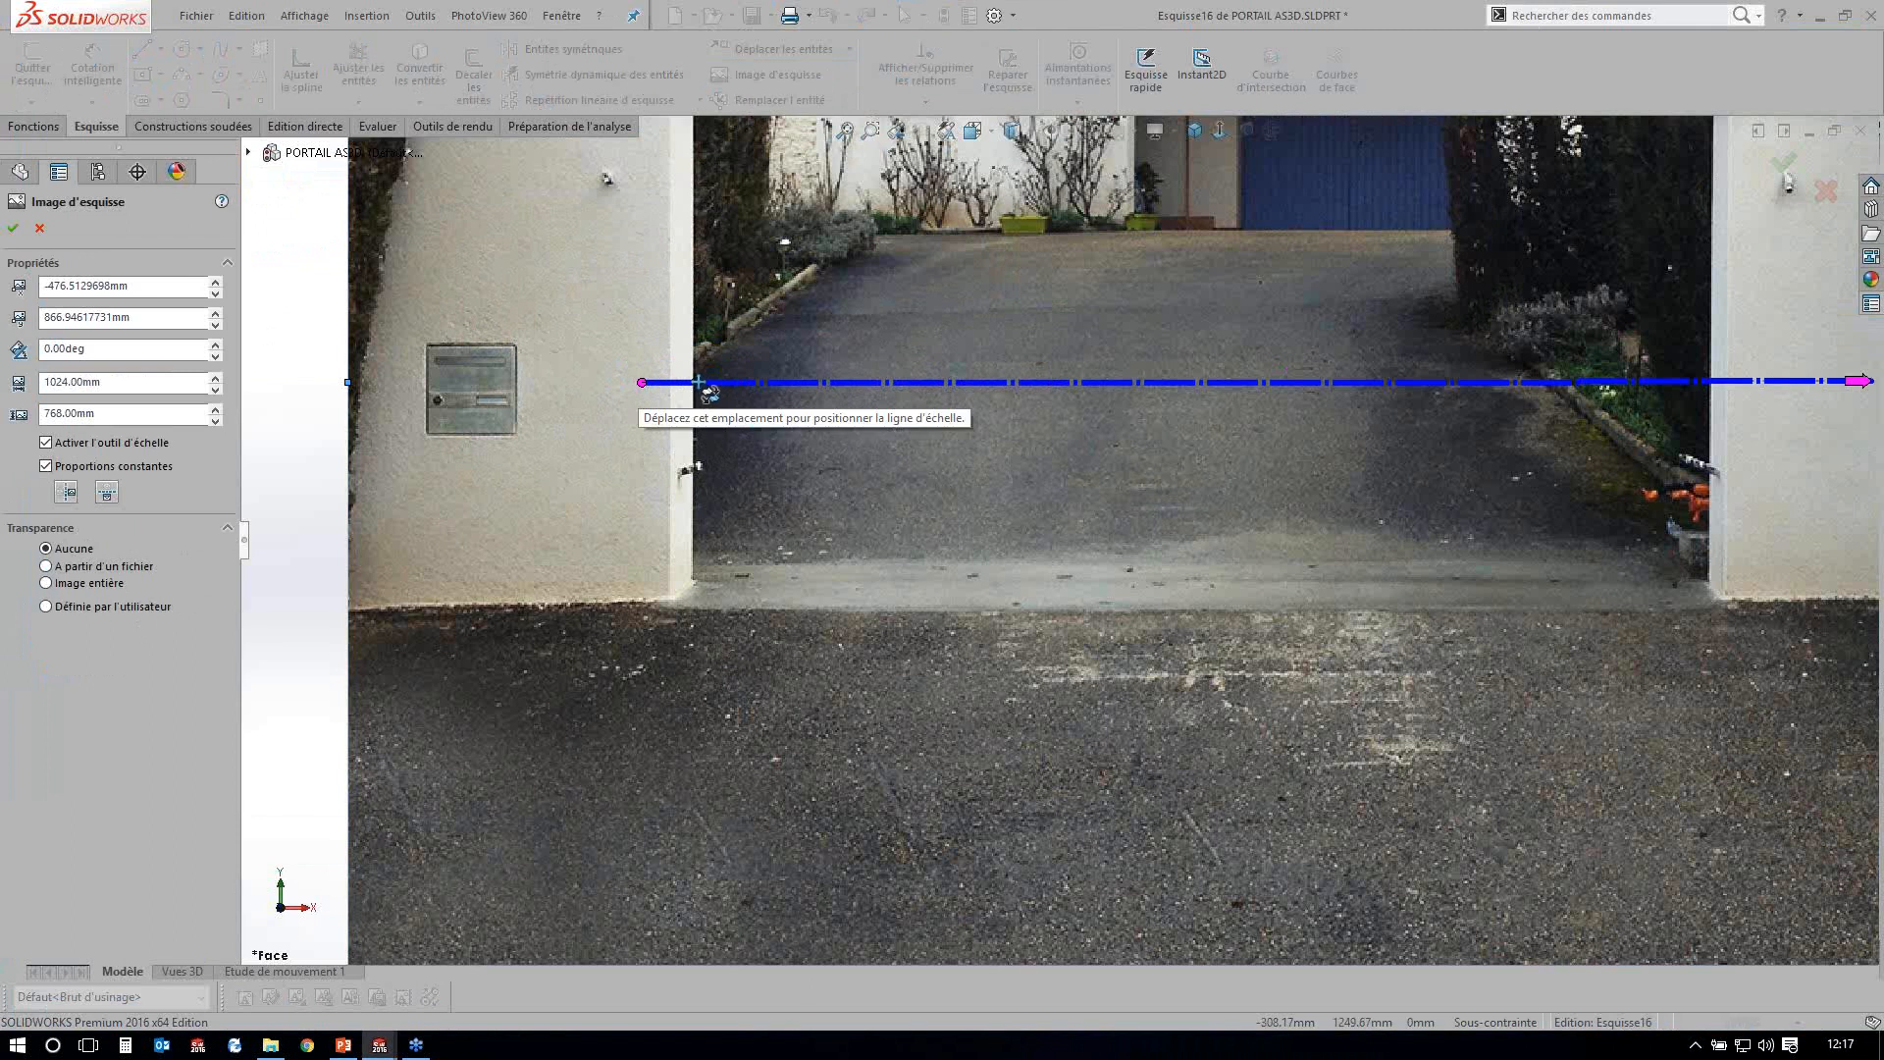
drag(642, 382, 695, 381)
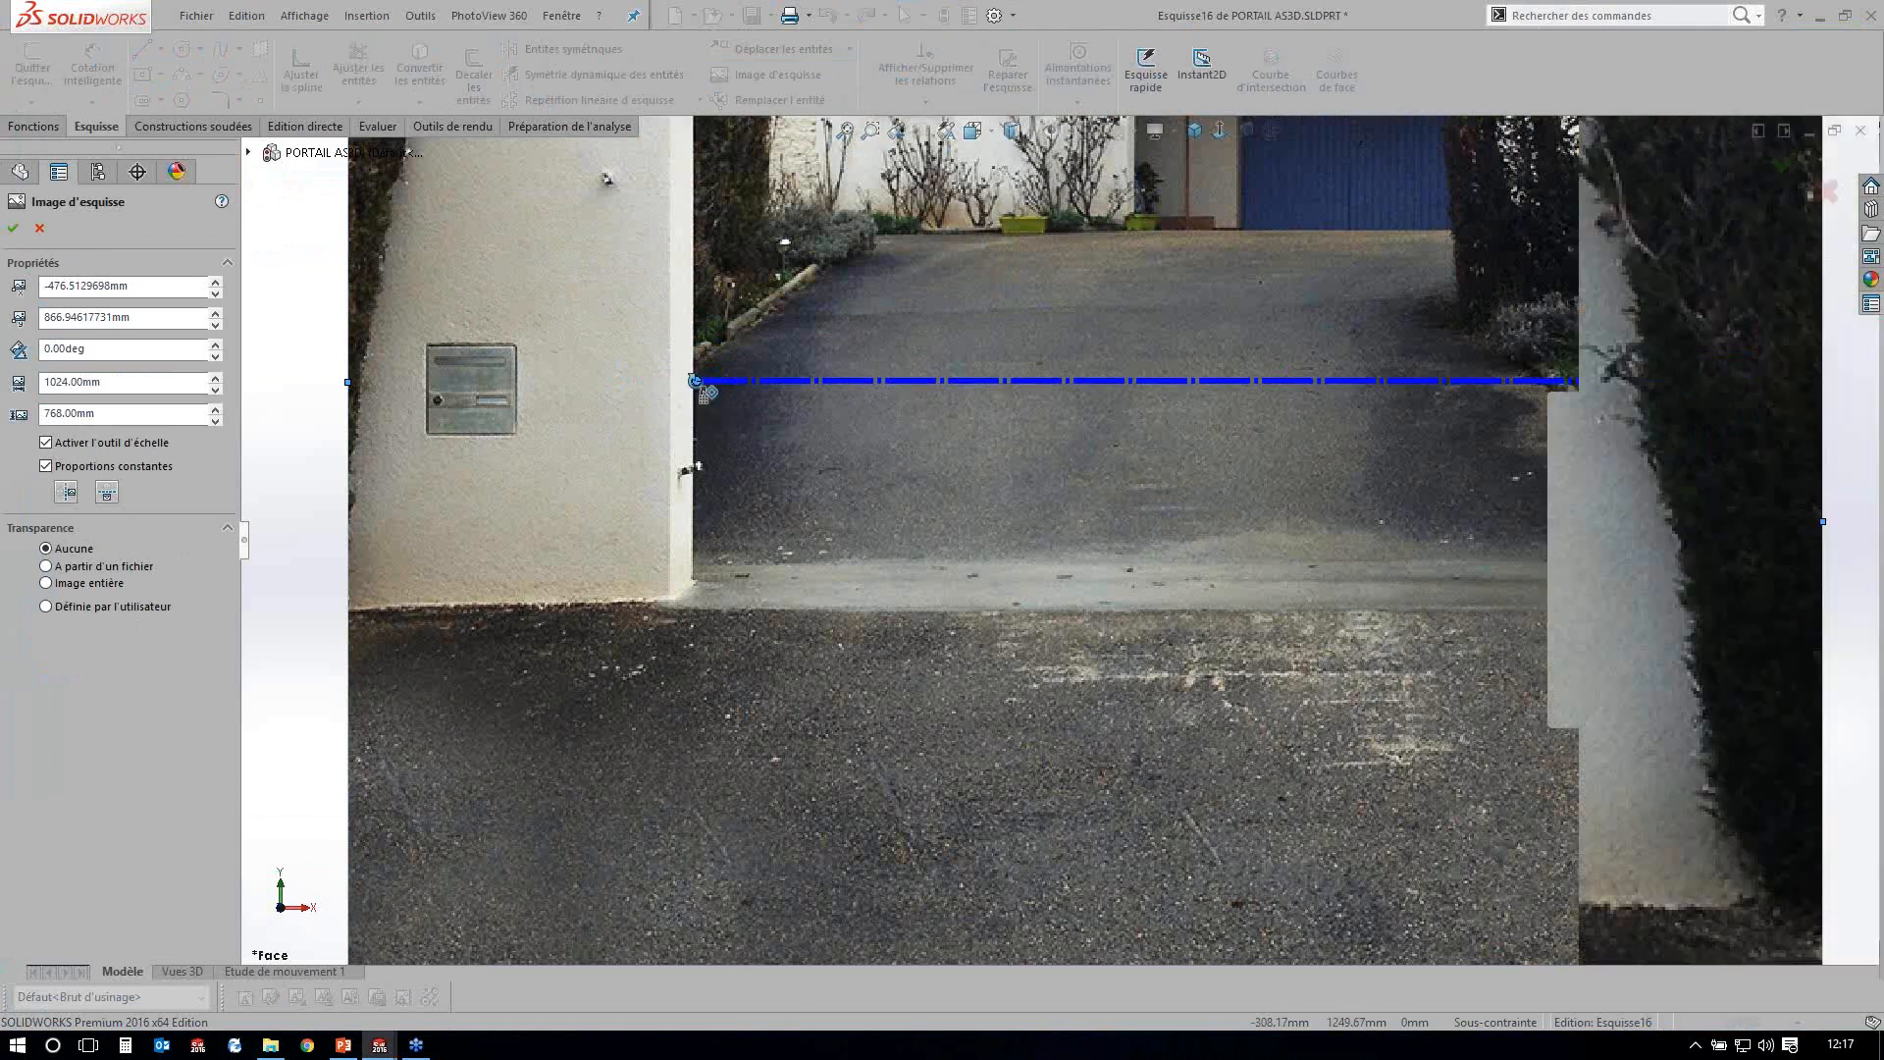
End the photo's scale line at the right pillar's inner edge and set its real length to 3500 mm.
scroll(1570, 383, down, 4)
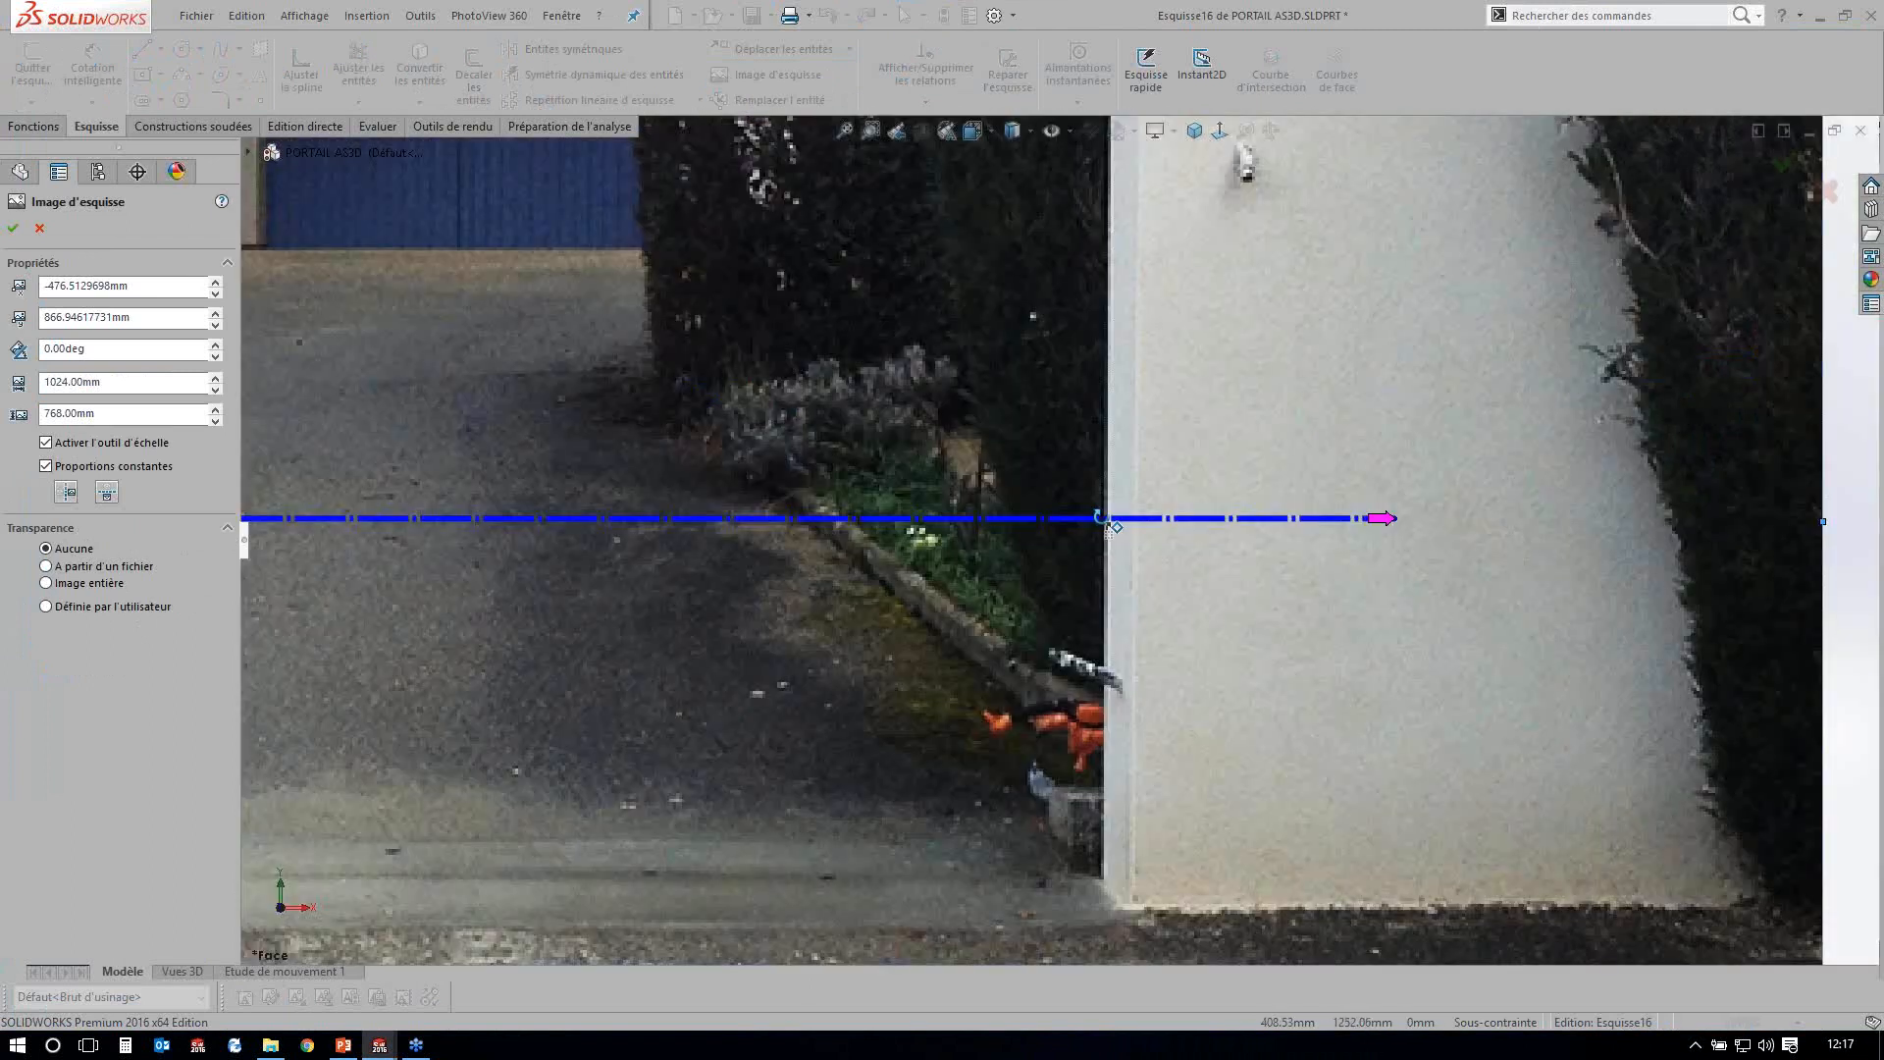
drag(1109, 527, 1104, 523)
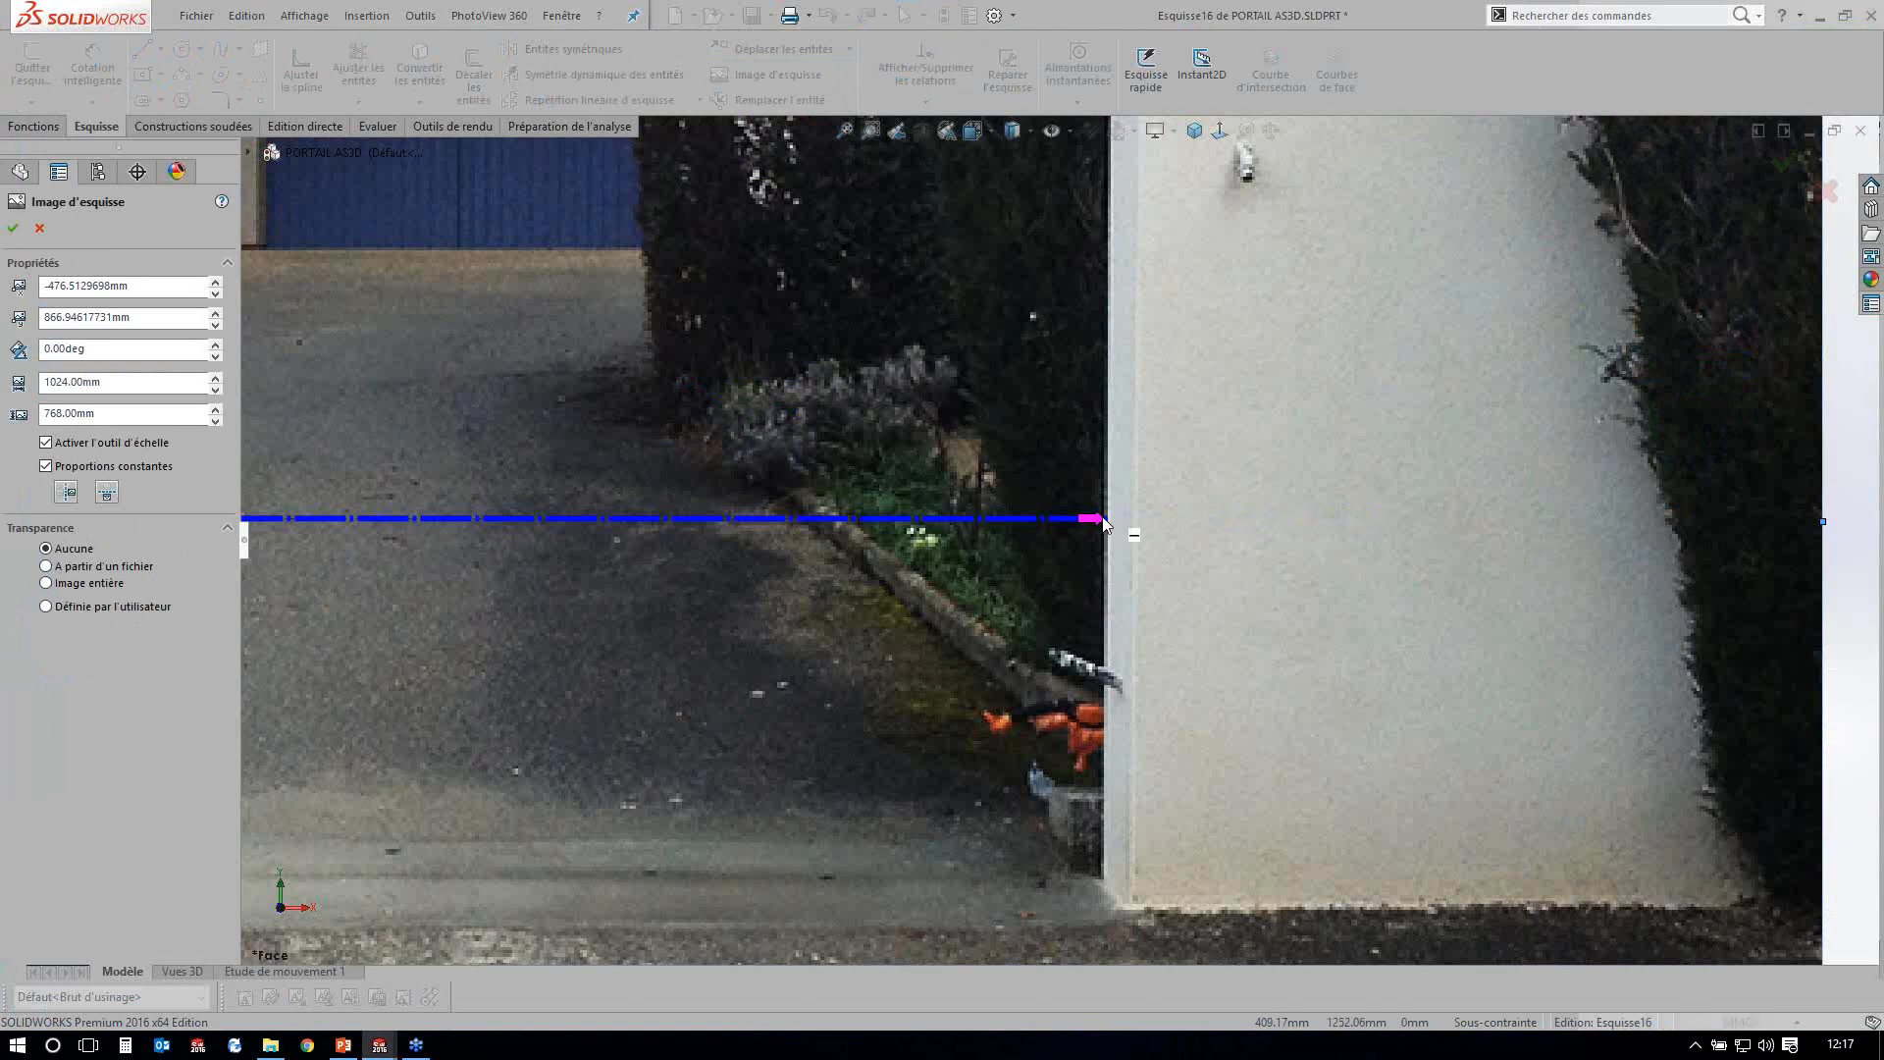
click(1103, 523)
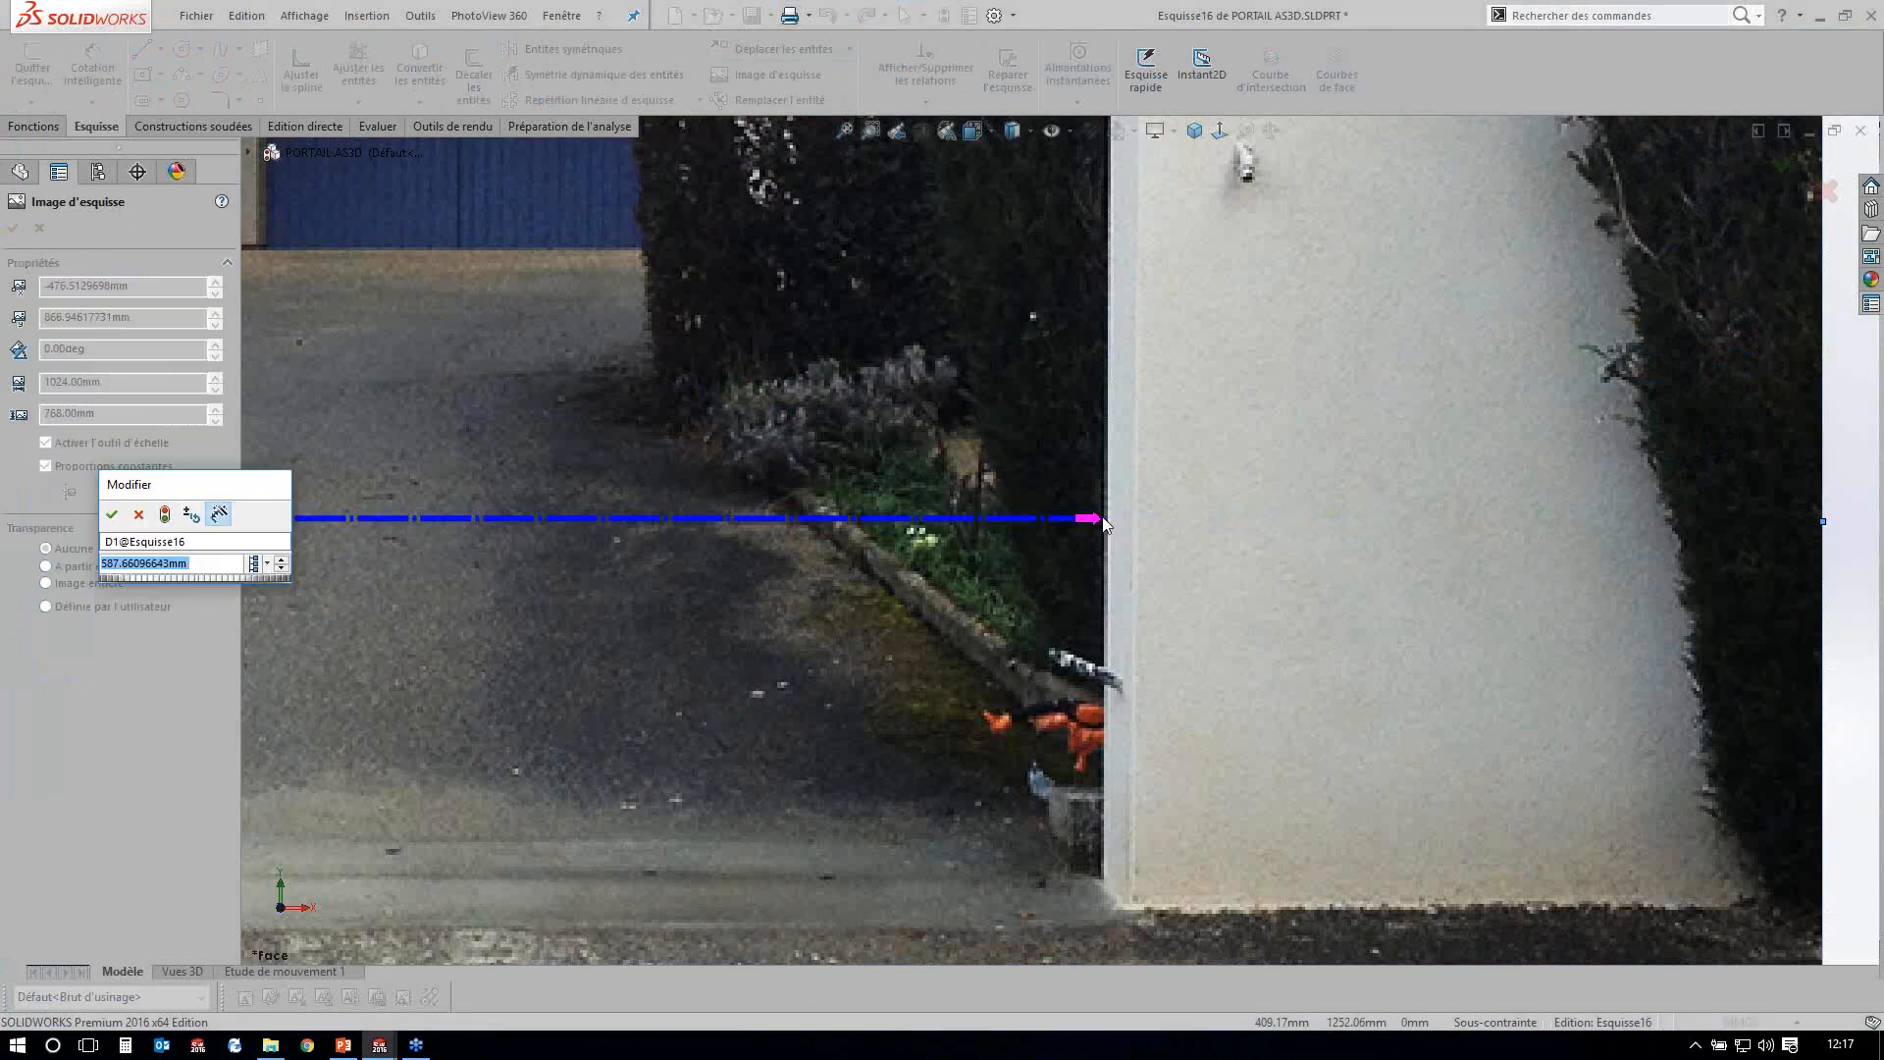
drag(208, 485, 682, 313)
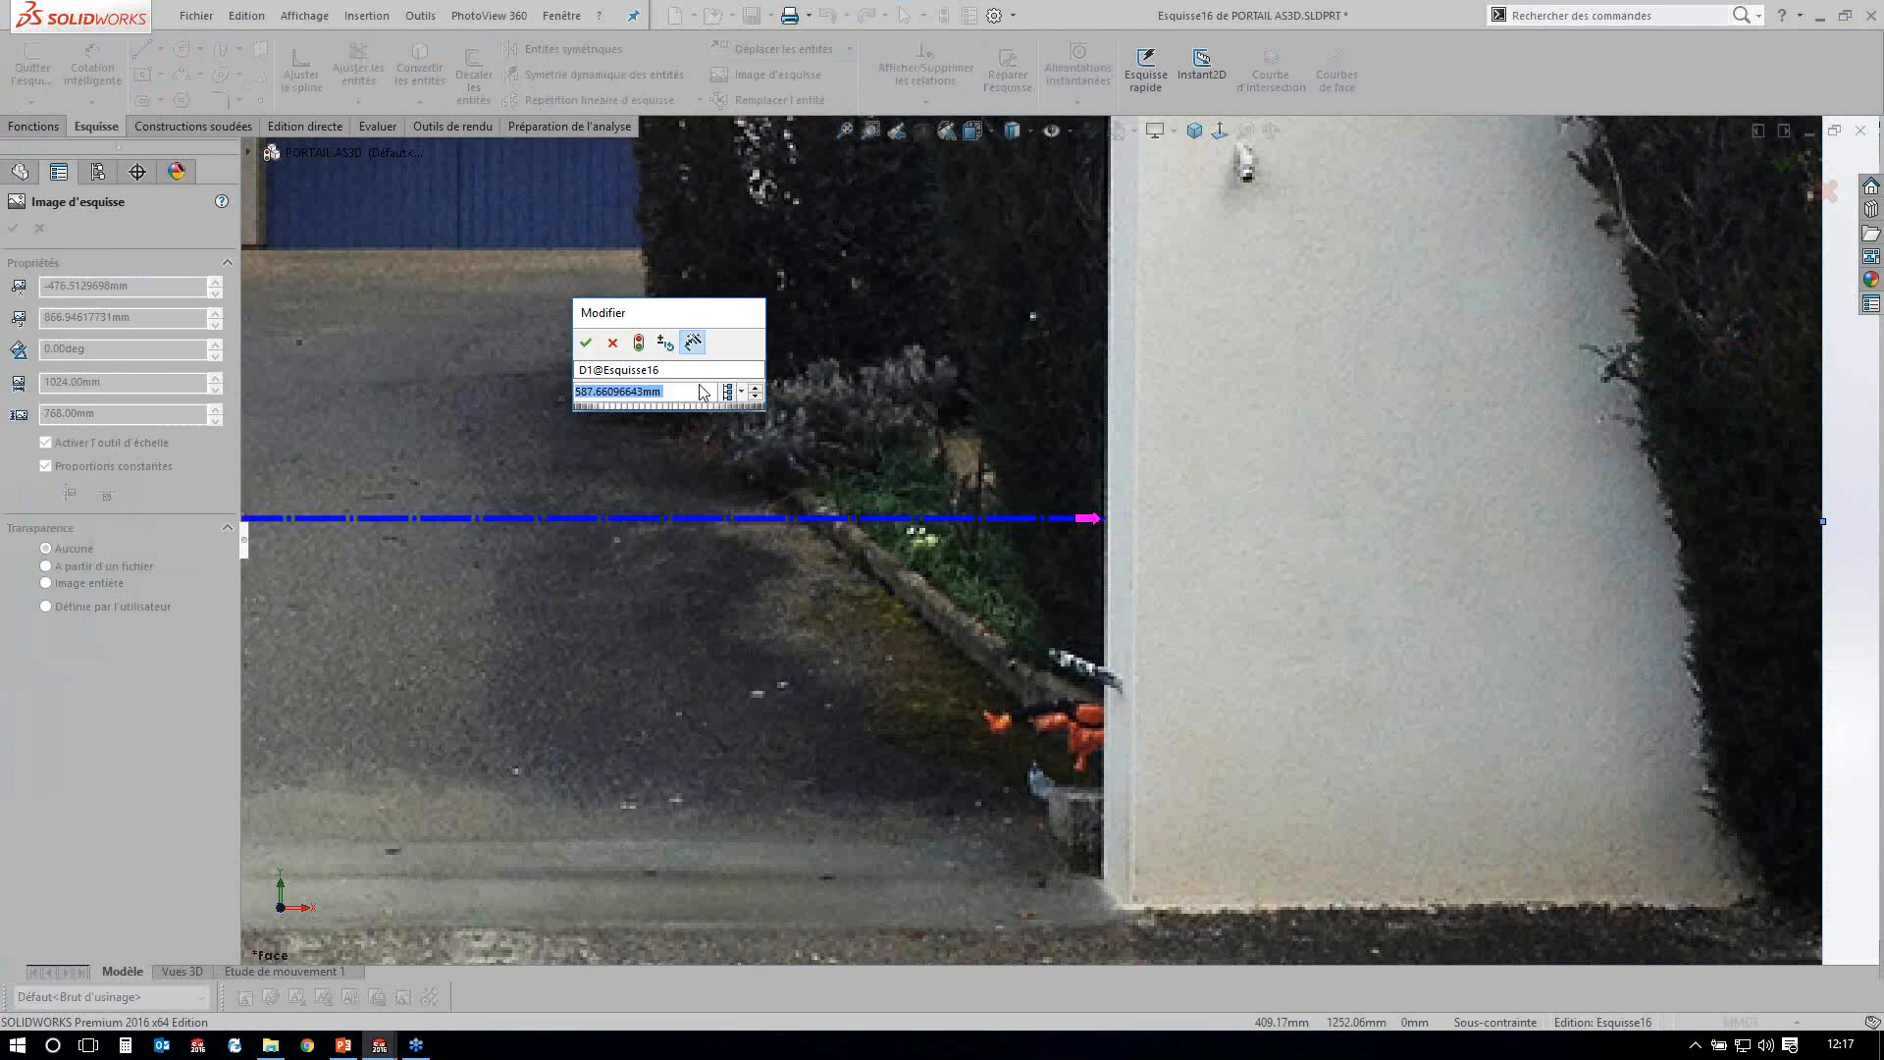
text(3)
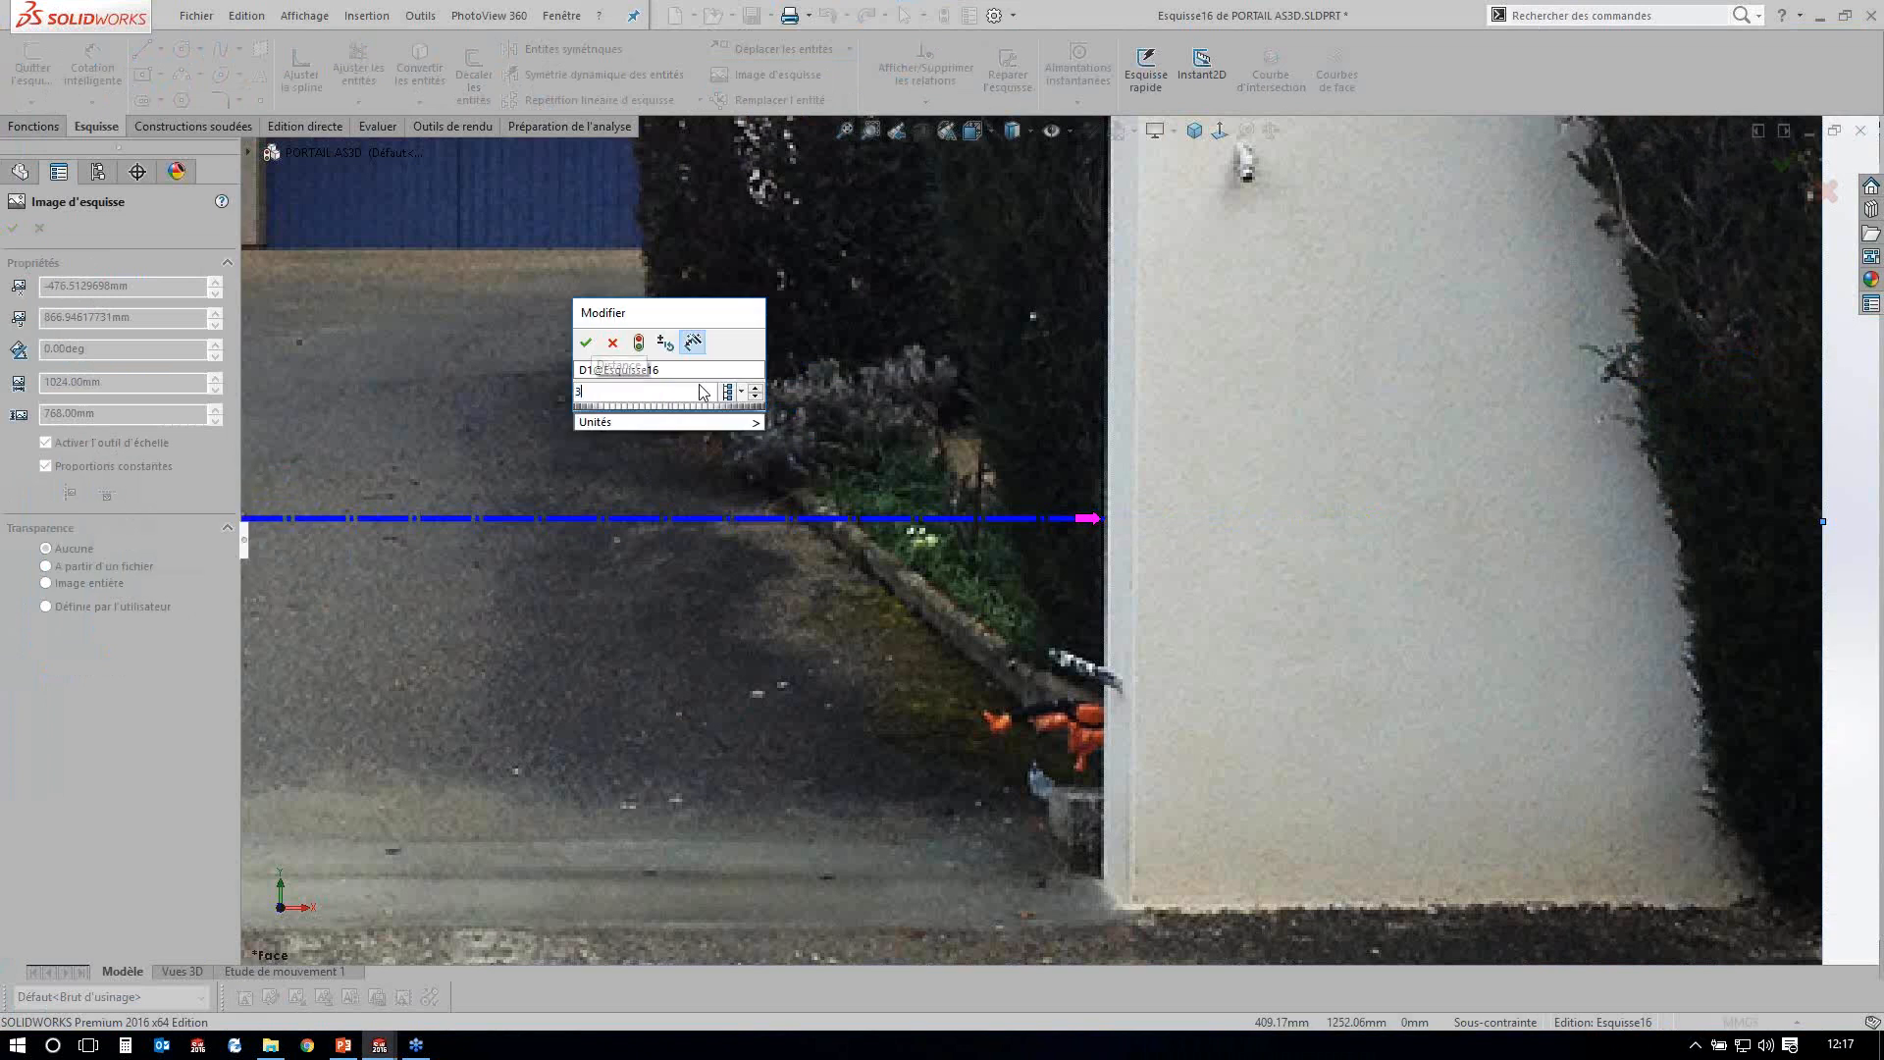
text(500)
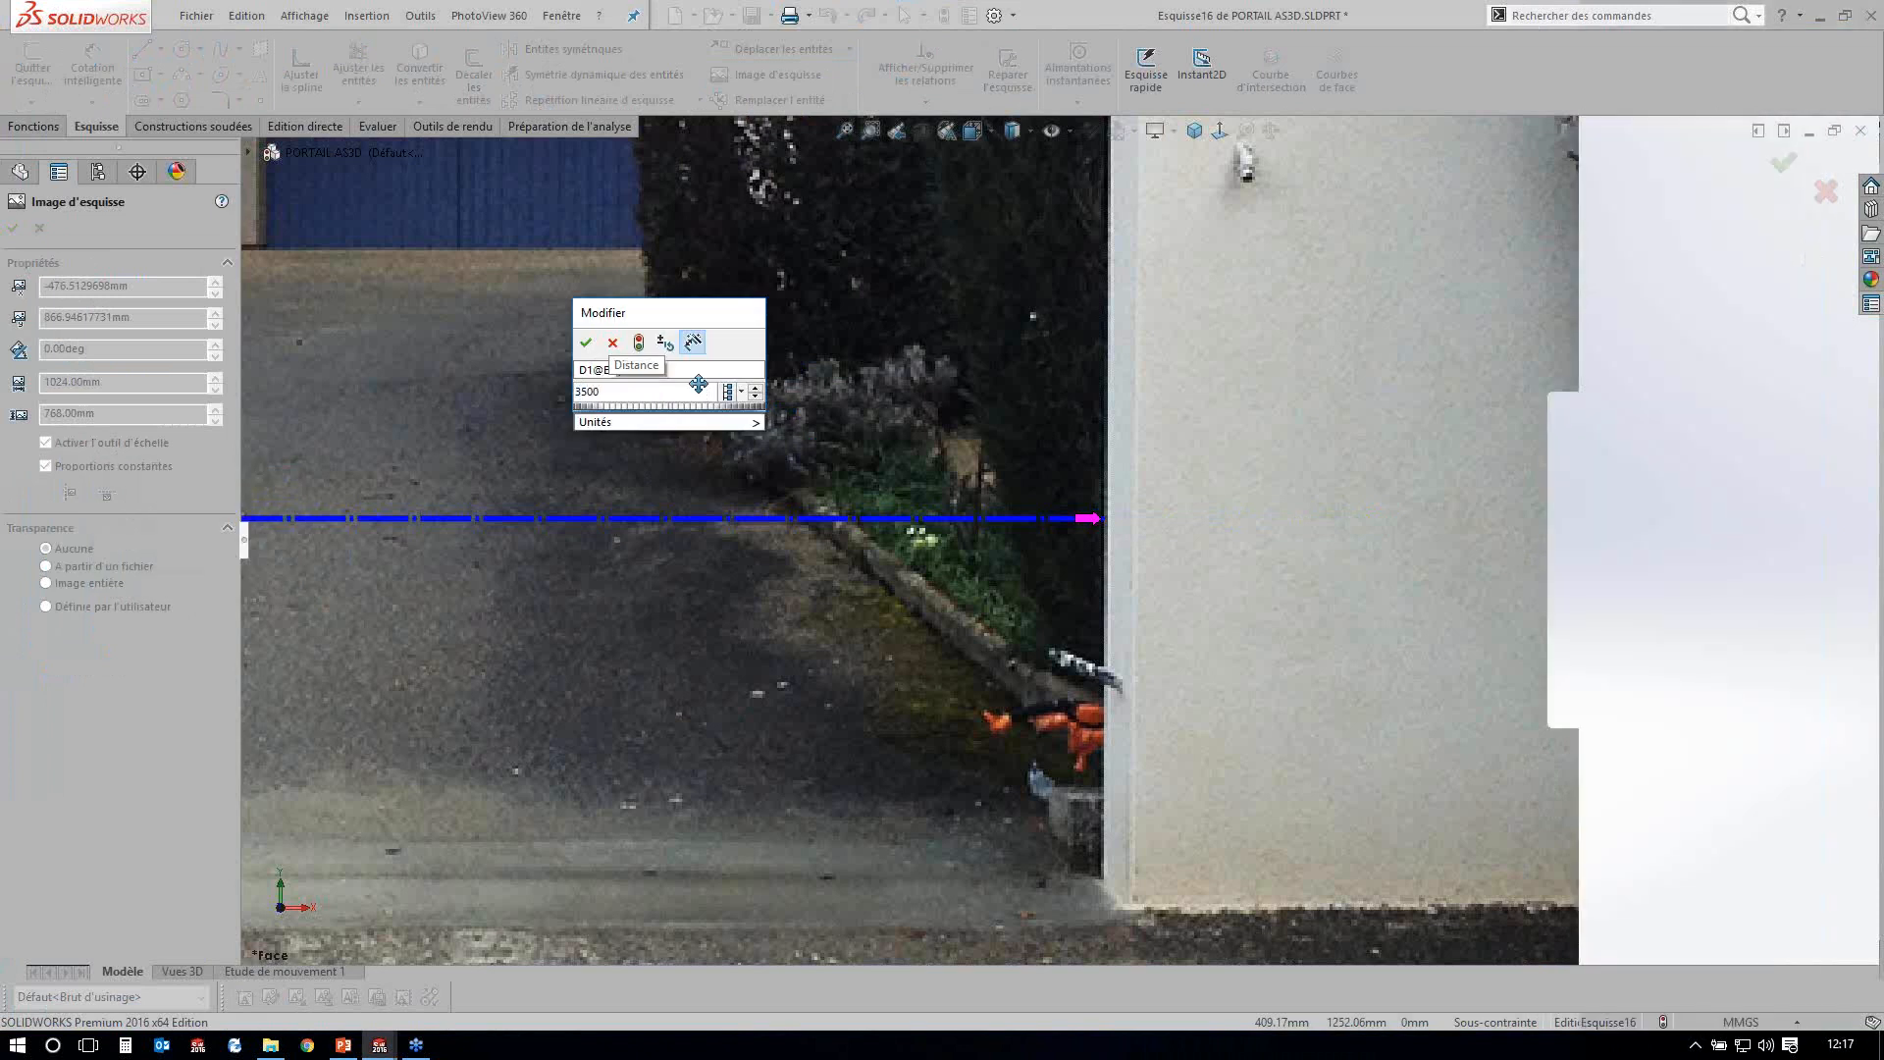
key(Return)
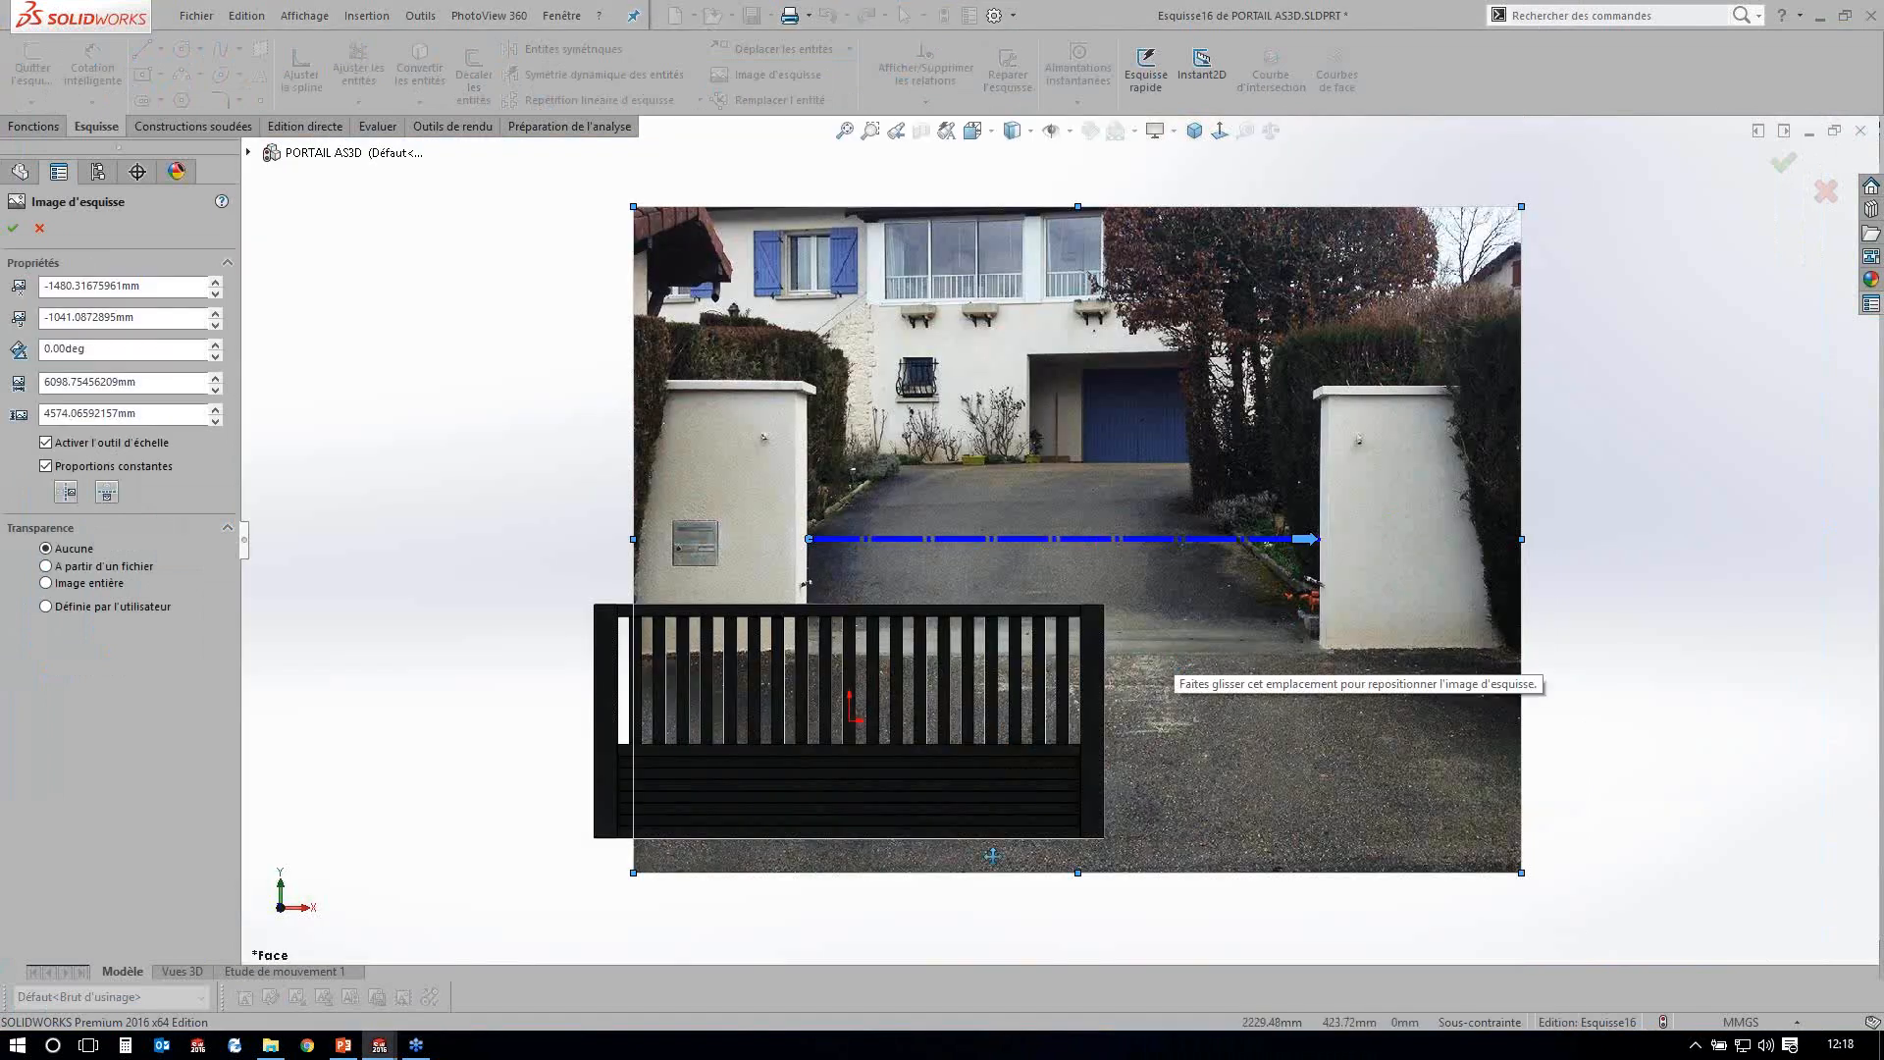
Move the scaled photo so the gate fits between the two pillars at ground level, accept the image and exit the sketch.
drag(992, 856, 980, 851)
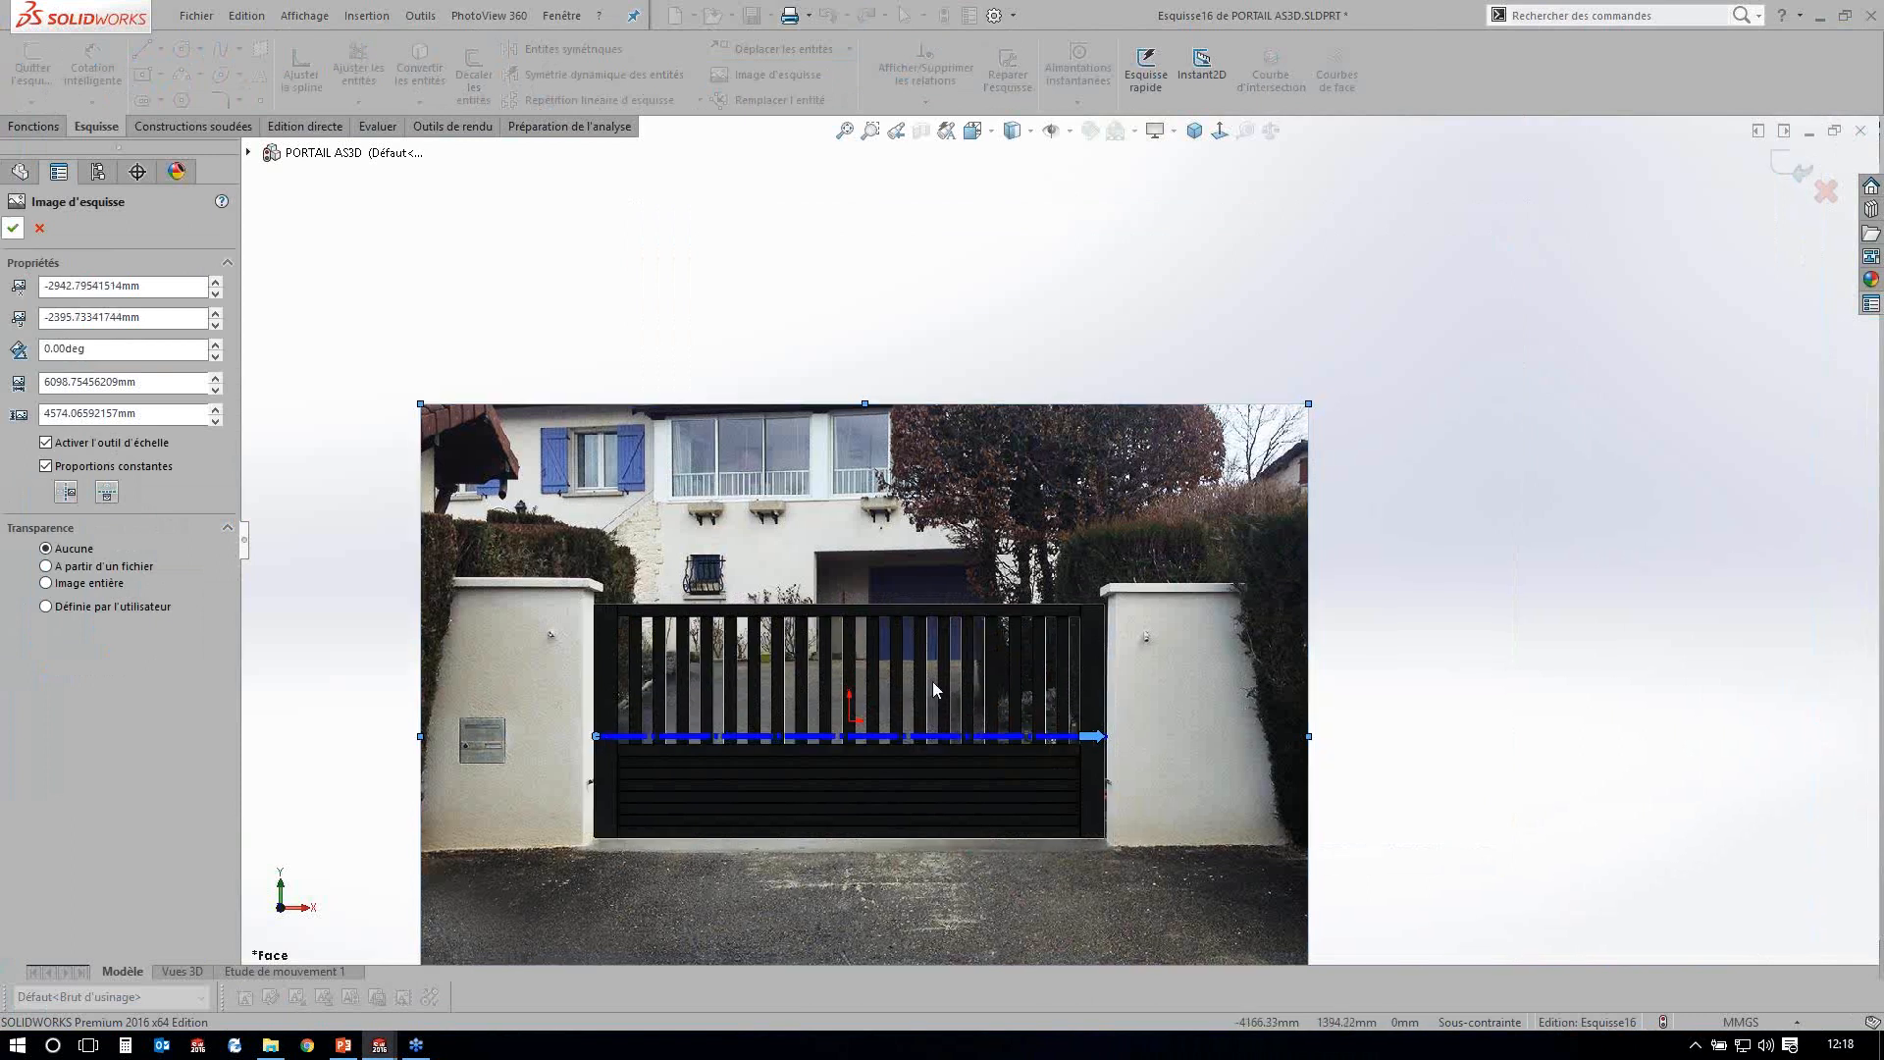
key(Return)
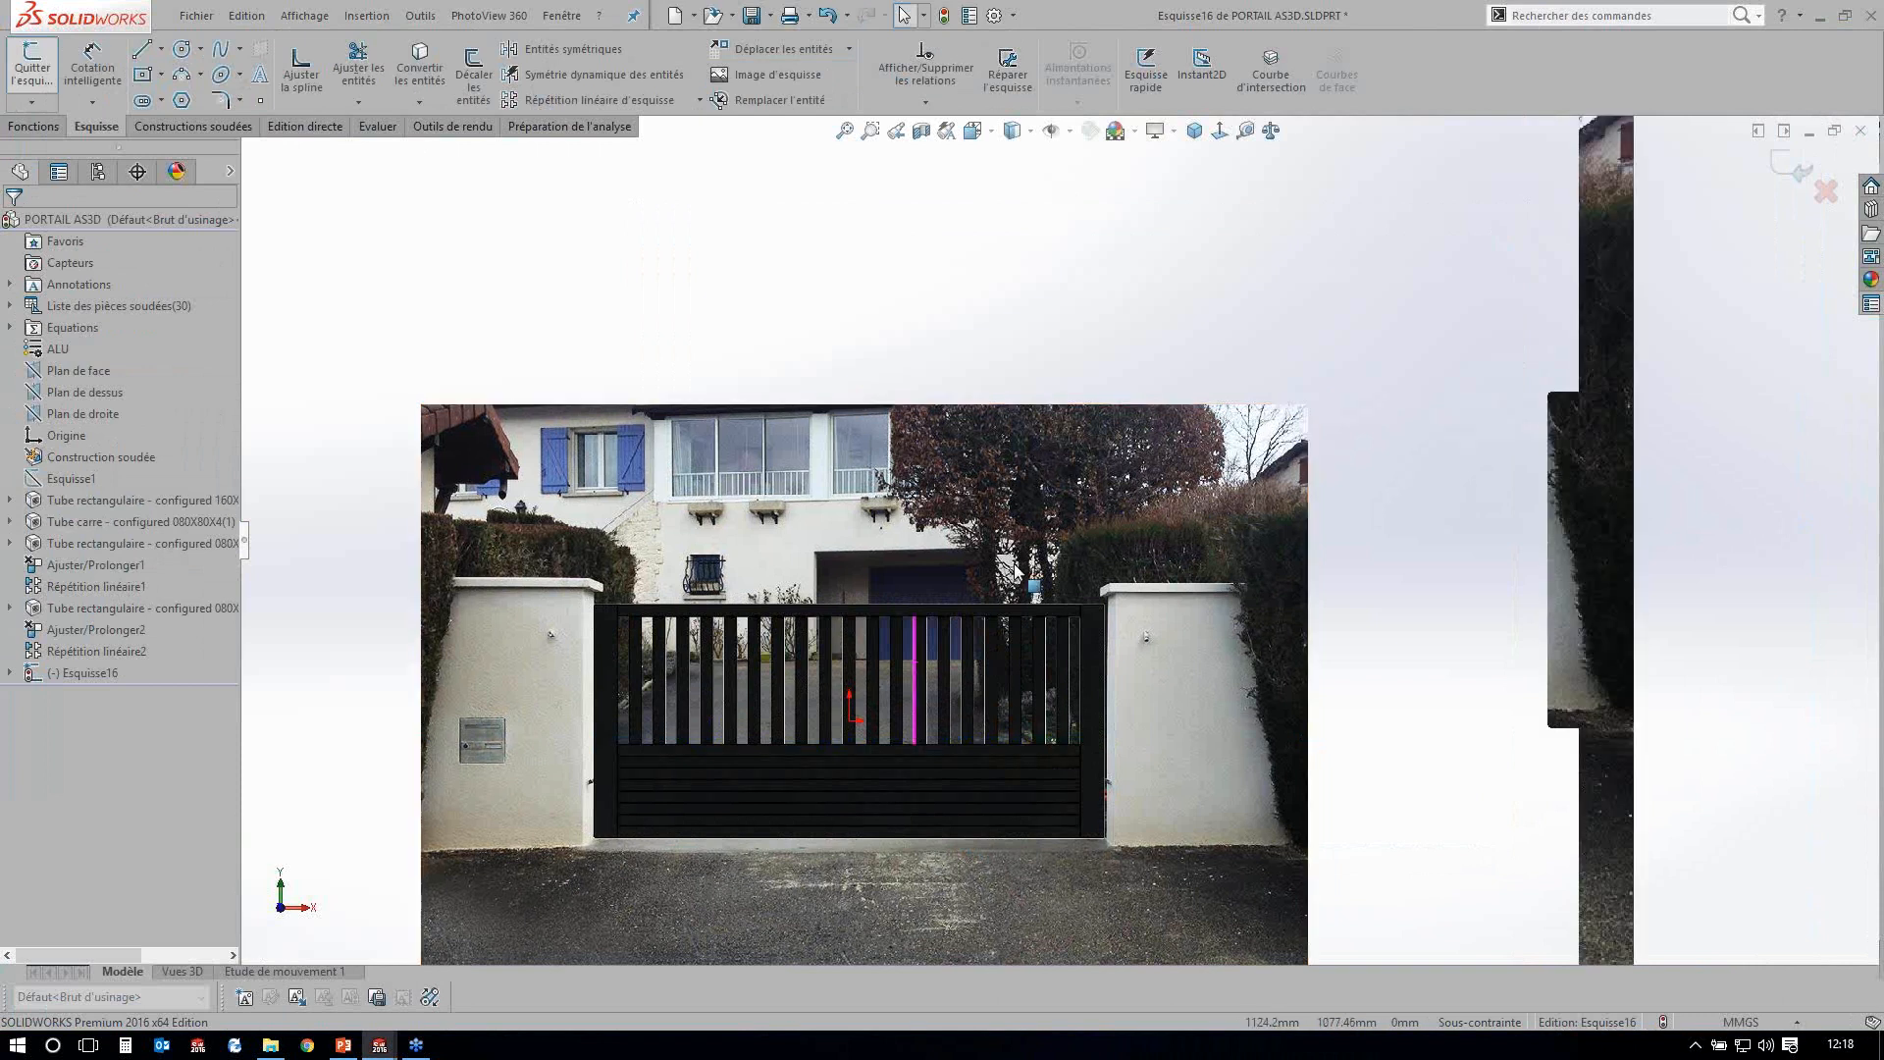
scroll(1014, 571, down, 2)
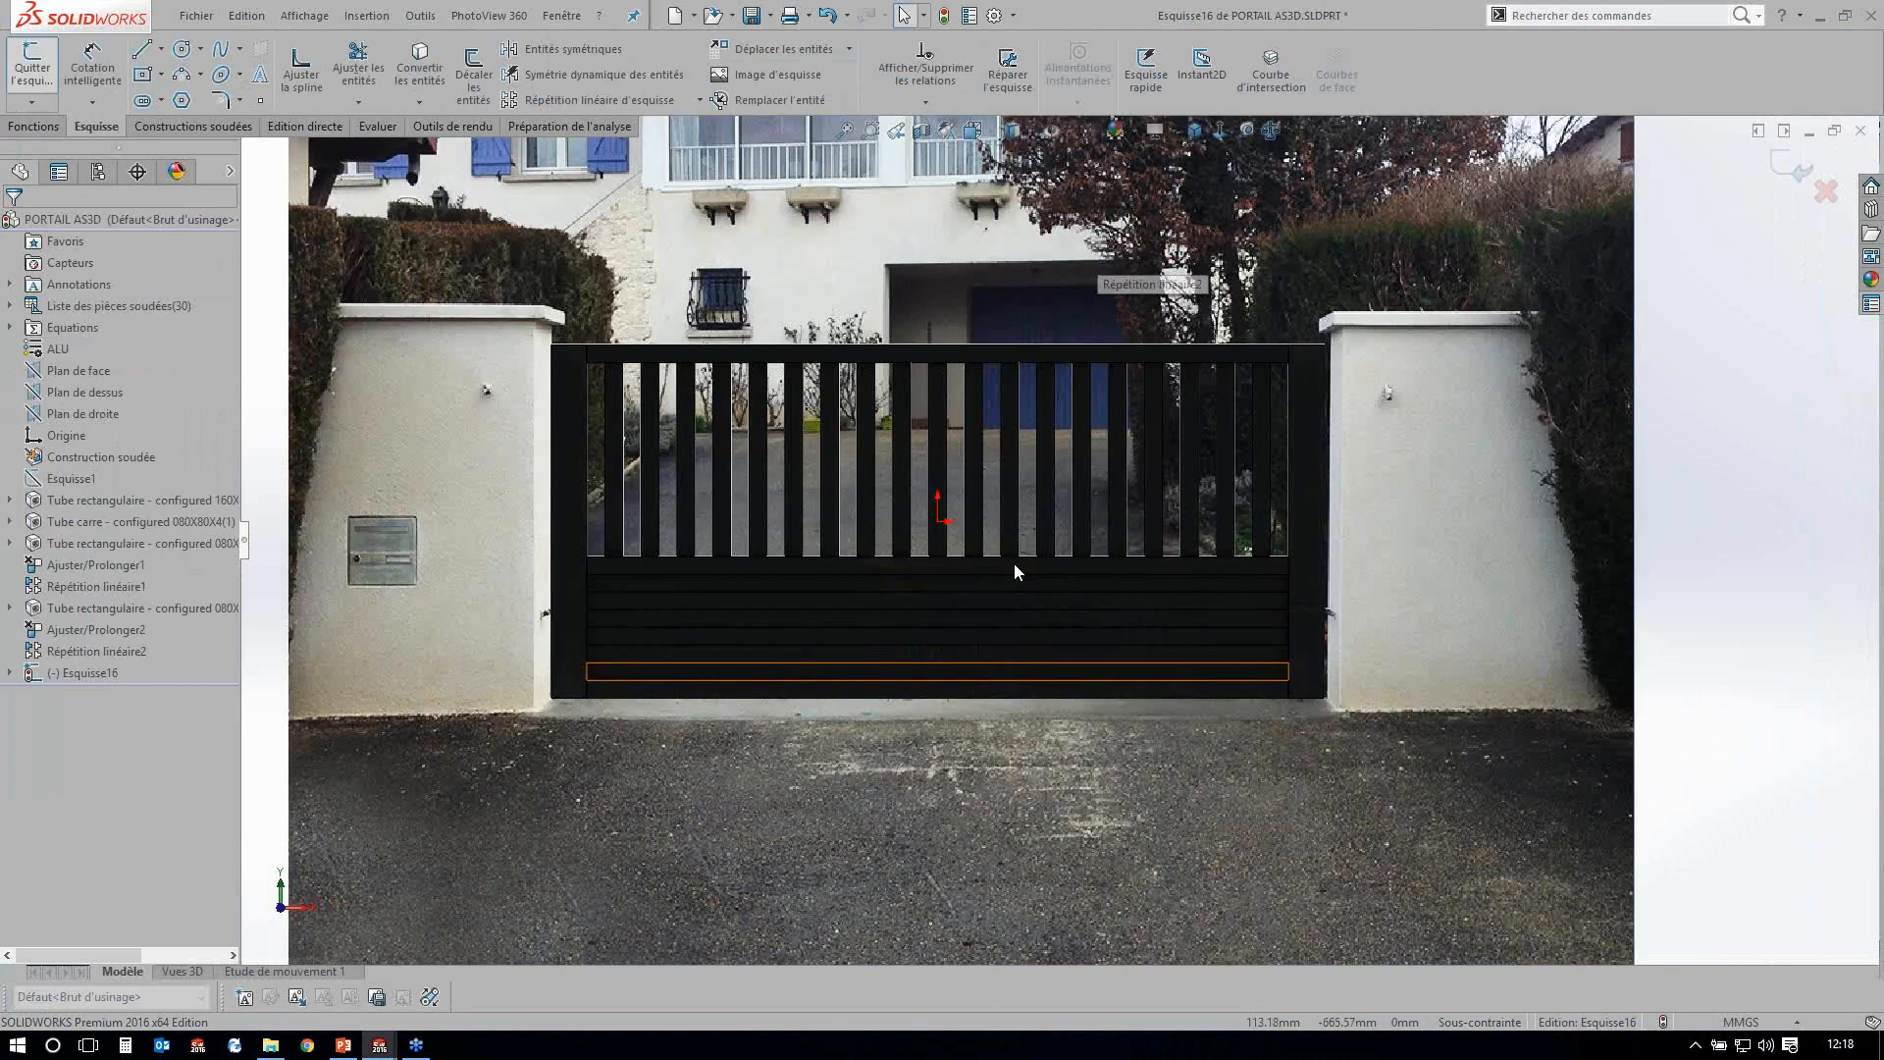
click(1822, 16)
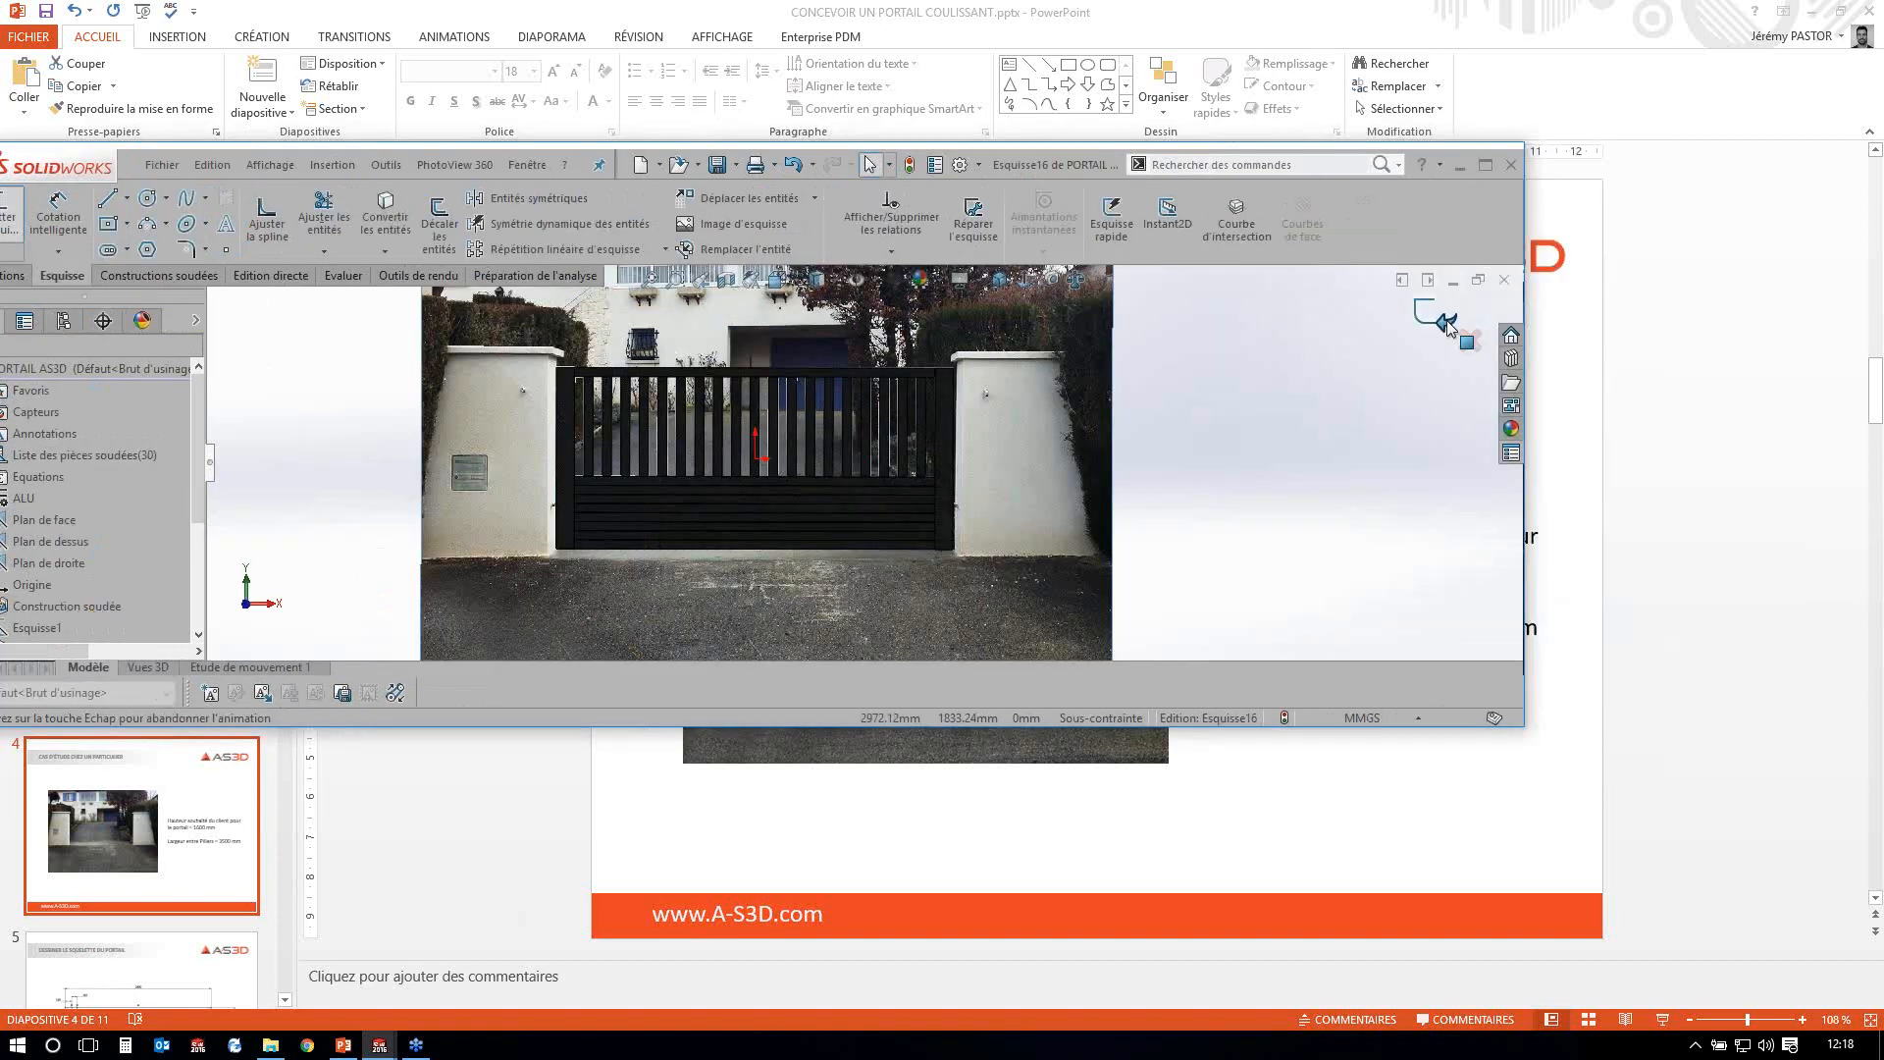
click(1448, 323)
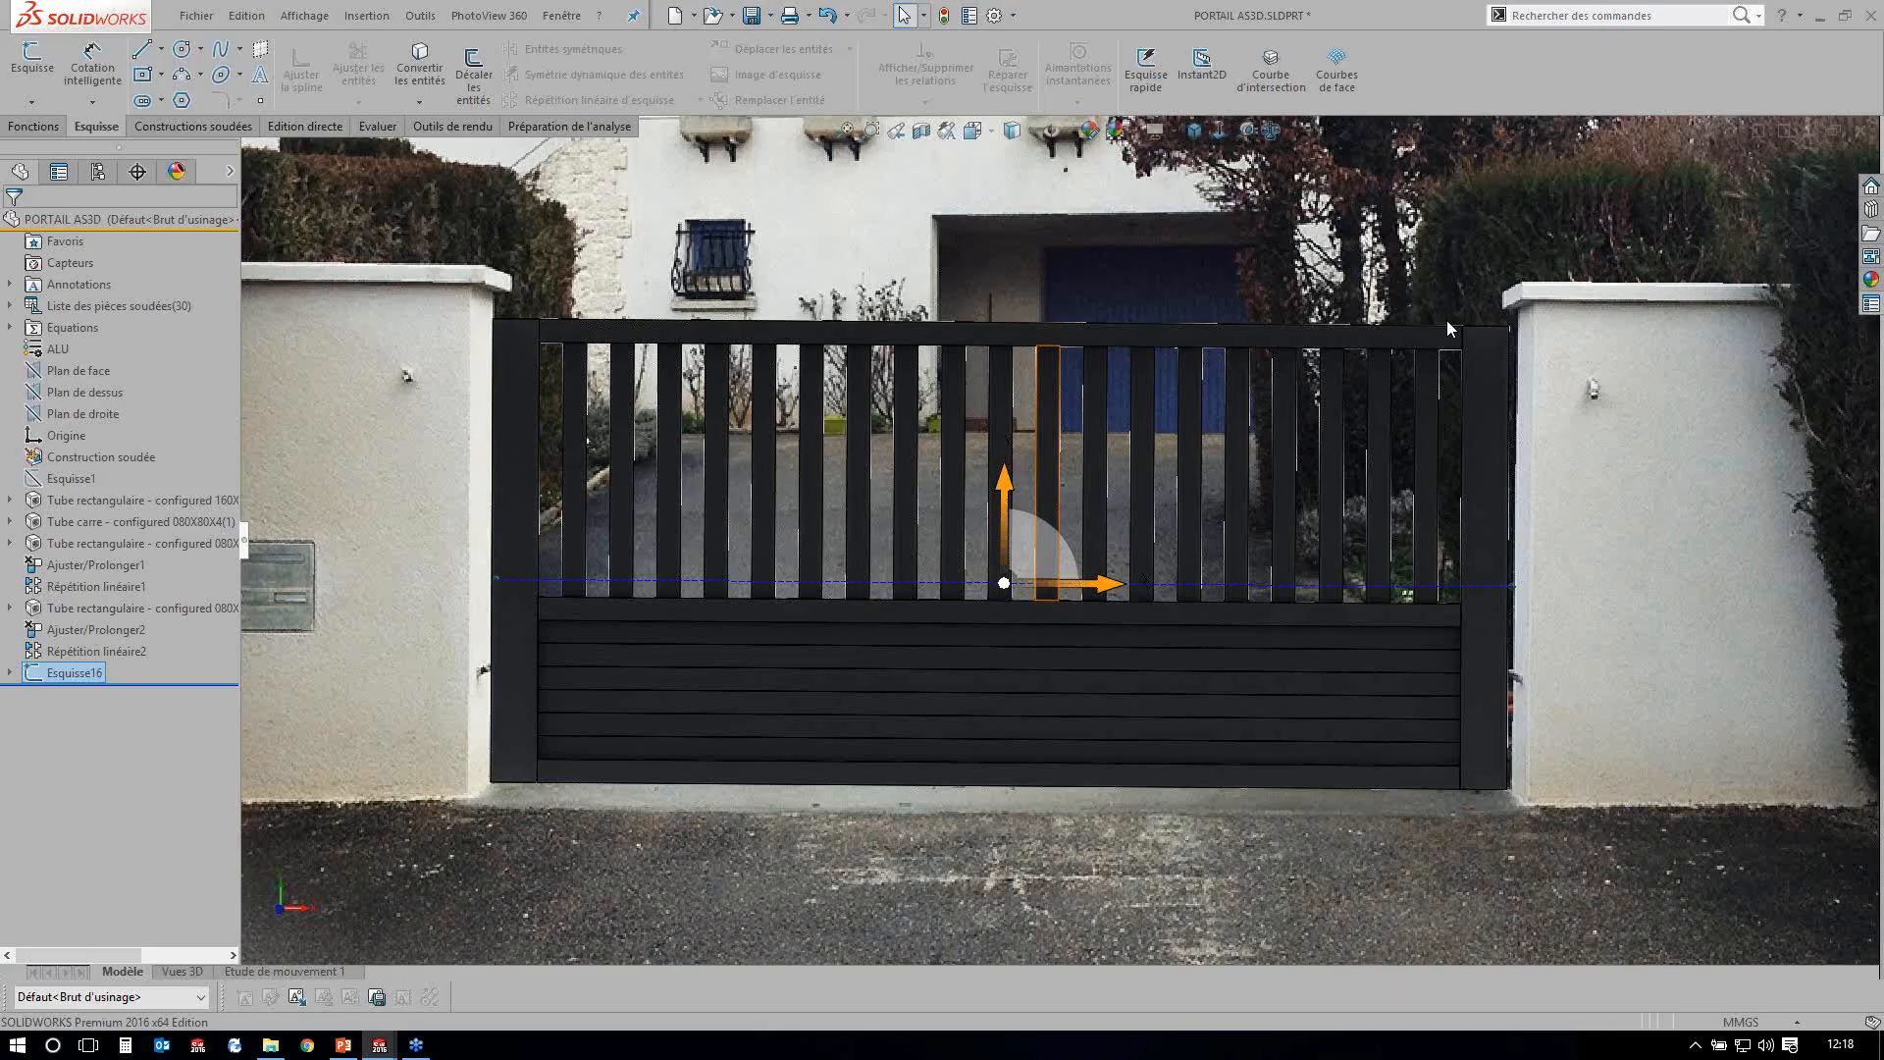
Save the view of the gate in the driveway as the JPEG image PORTAIL AS3D.JPG on the desktop (Bureau).
click(259, 232)
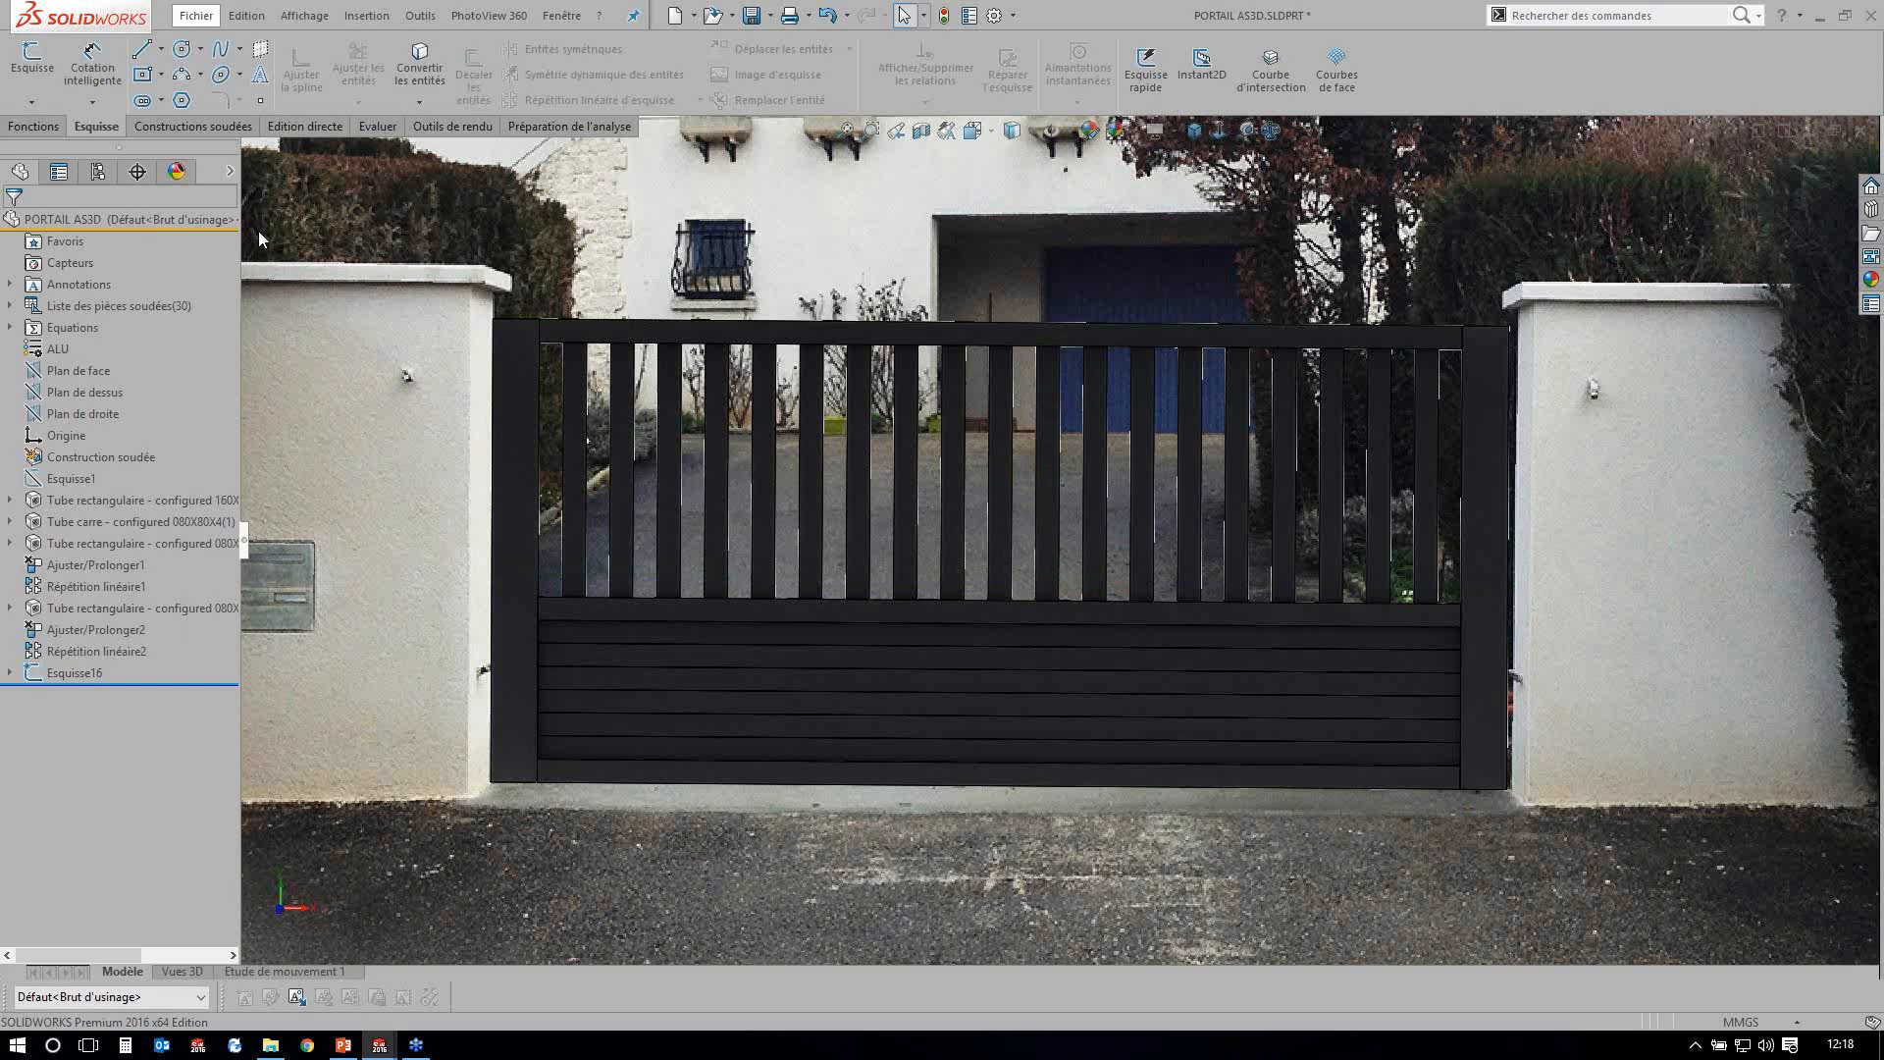
click(259, 233)
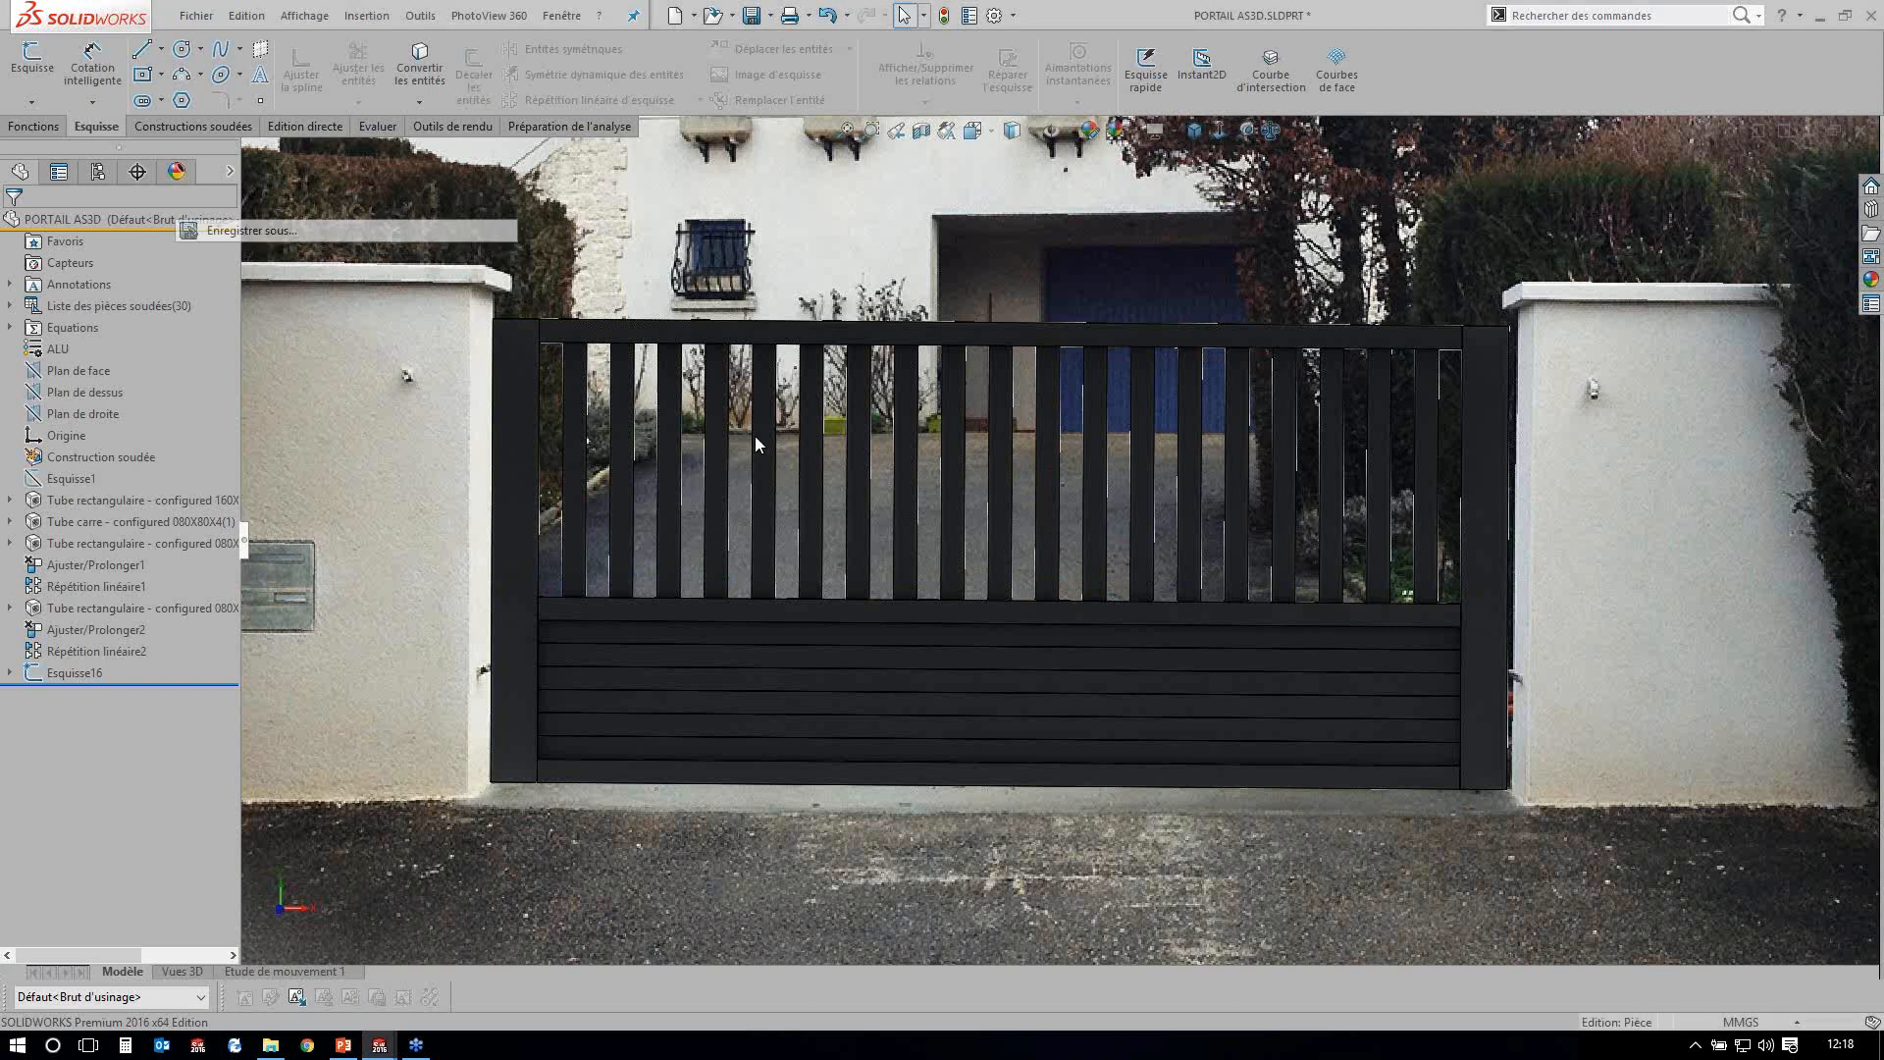
click(610, 486)
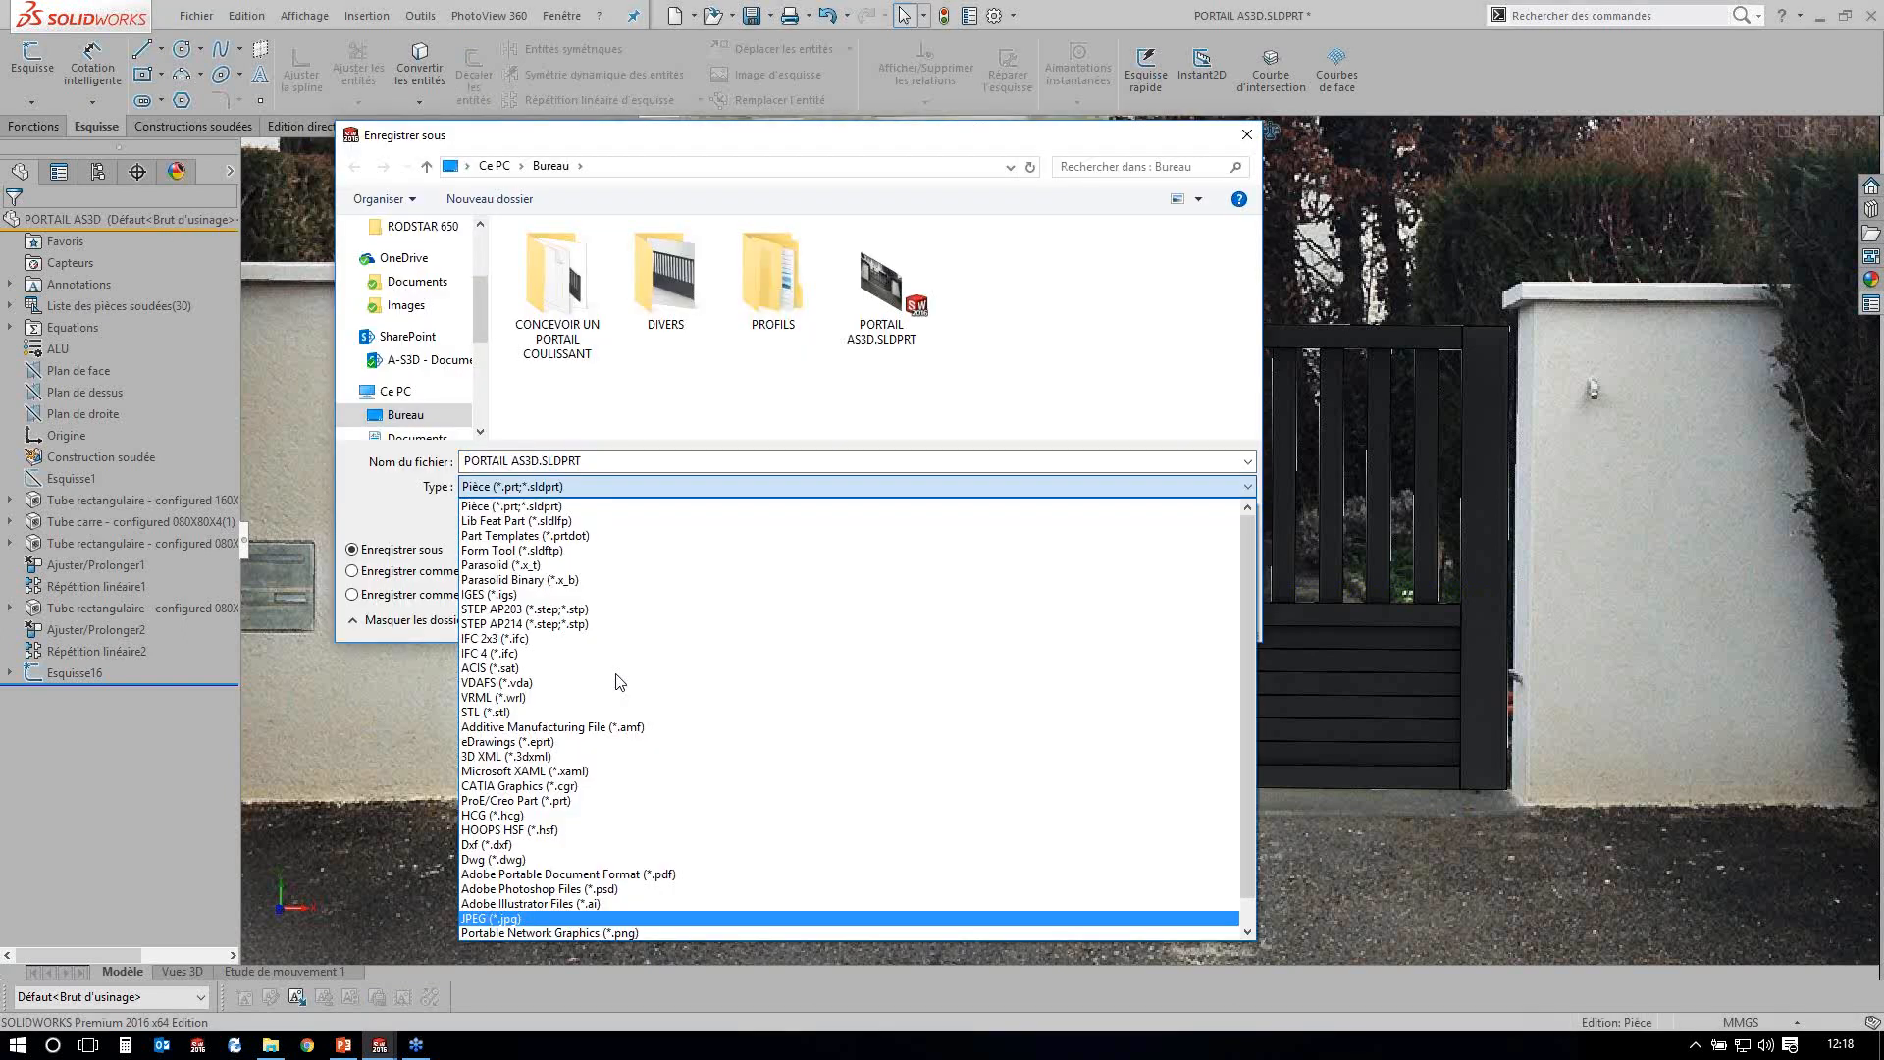
key(Return)
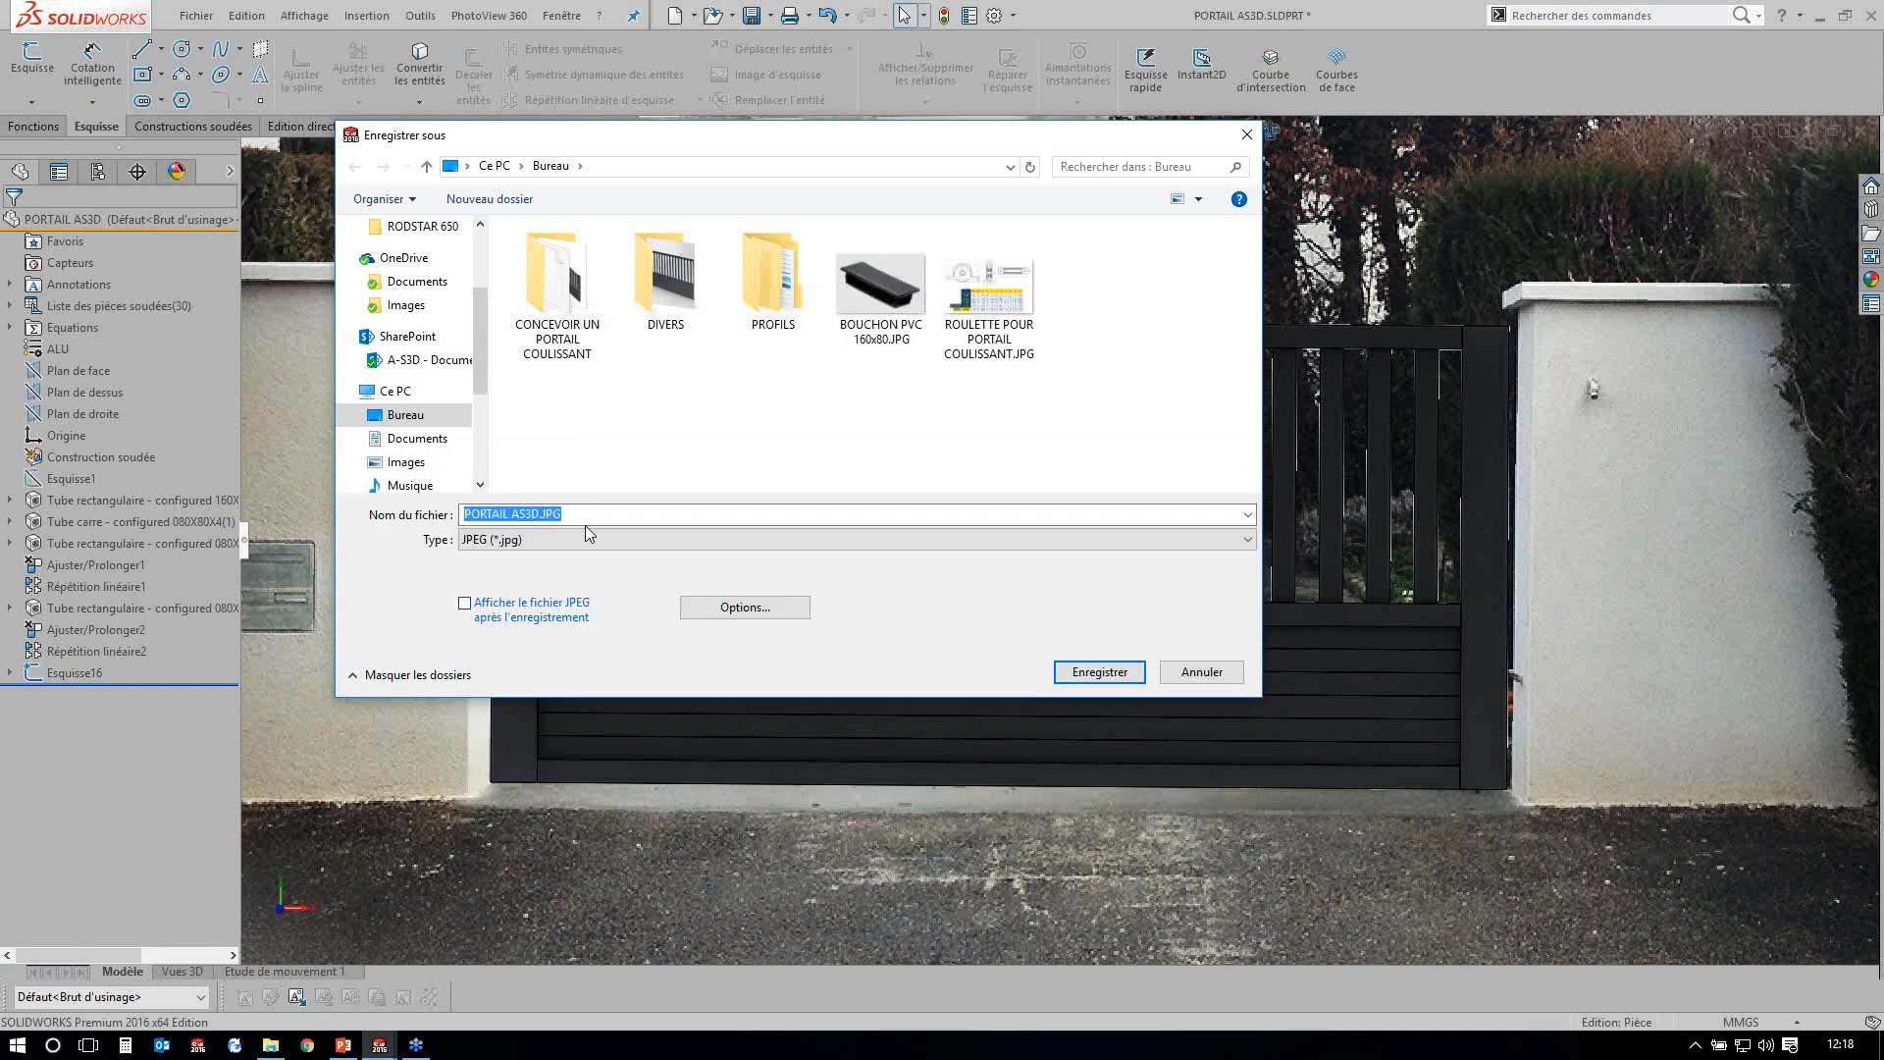
click(1080, 675)
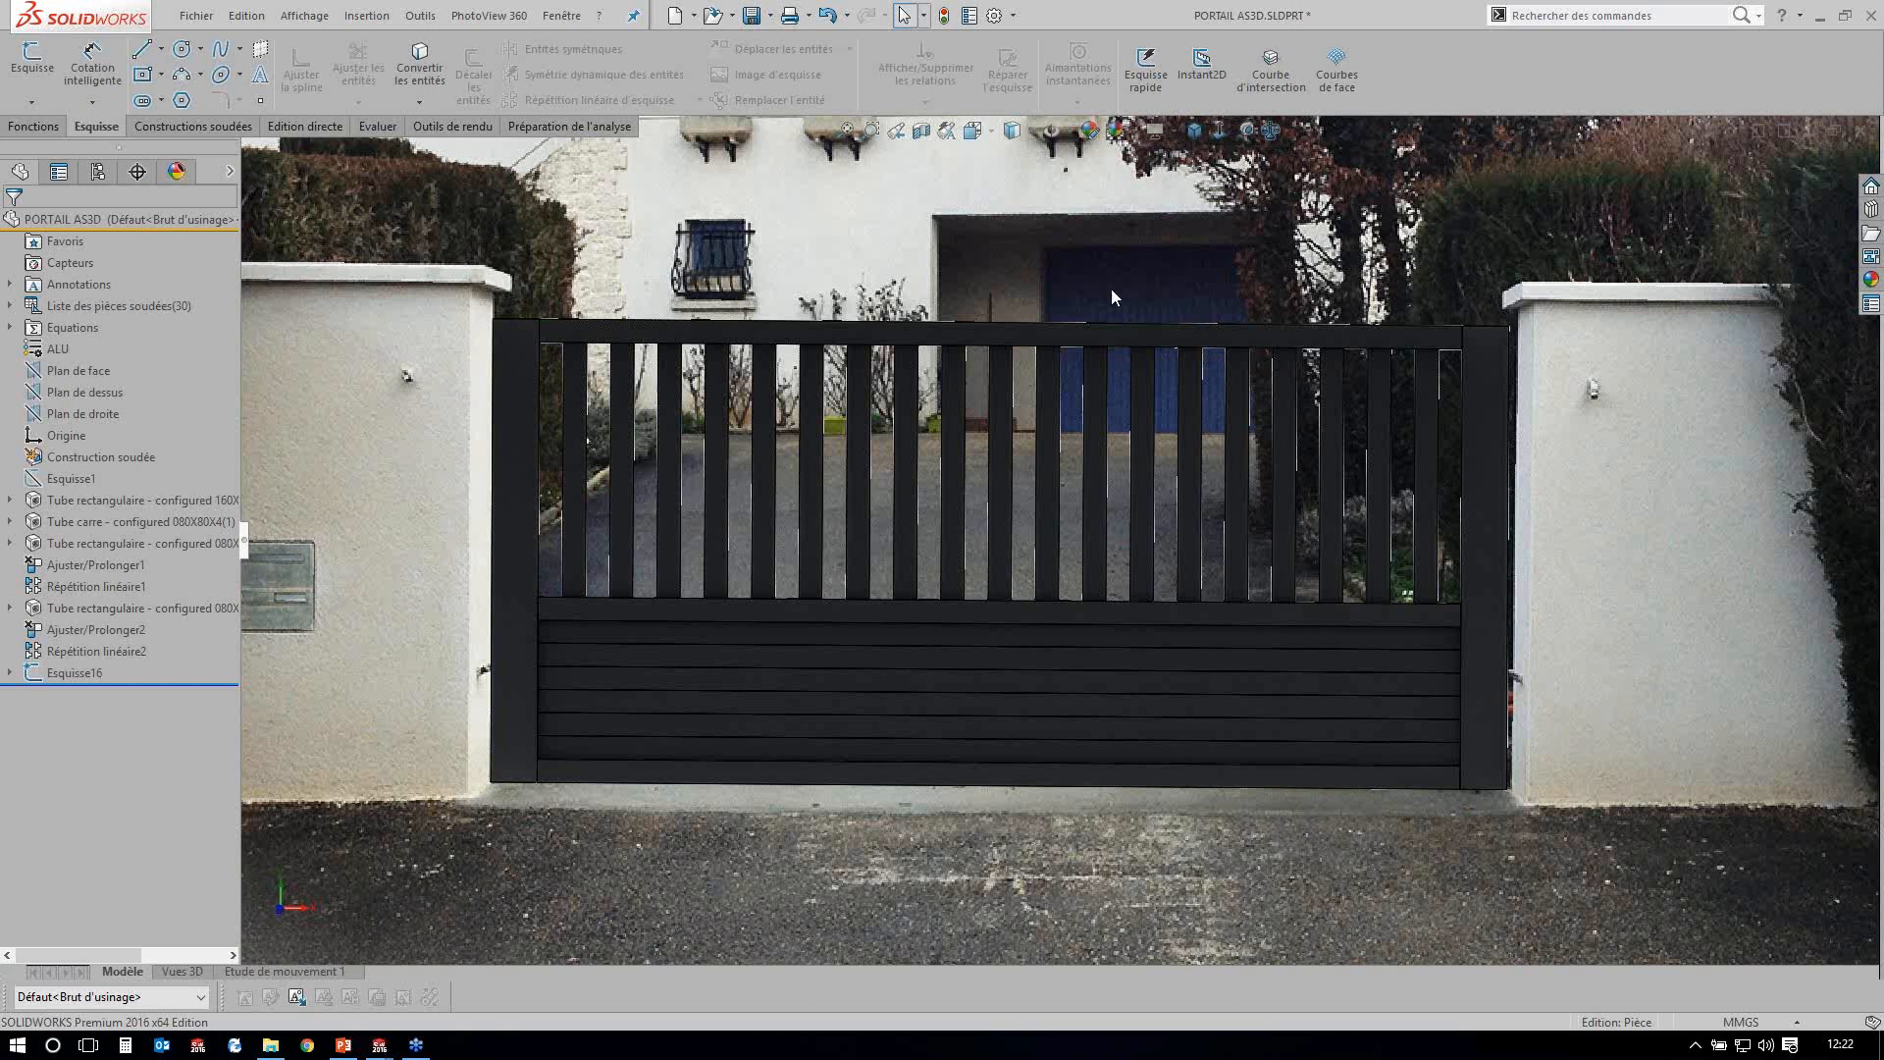
In the PORTAIL PARAMETRIQUE part, display the PORTAIL PLEIN configuration from the front and return to PORTAIL + BARREAUX.
click(98, 647)
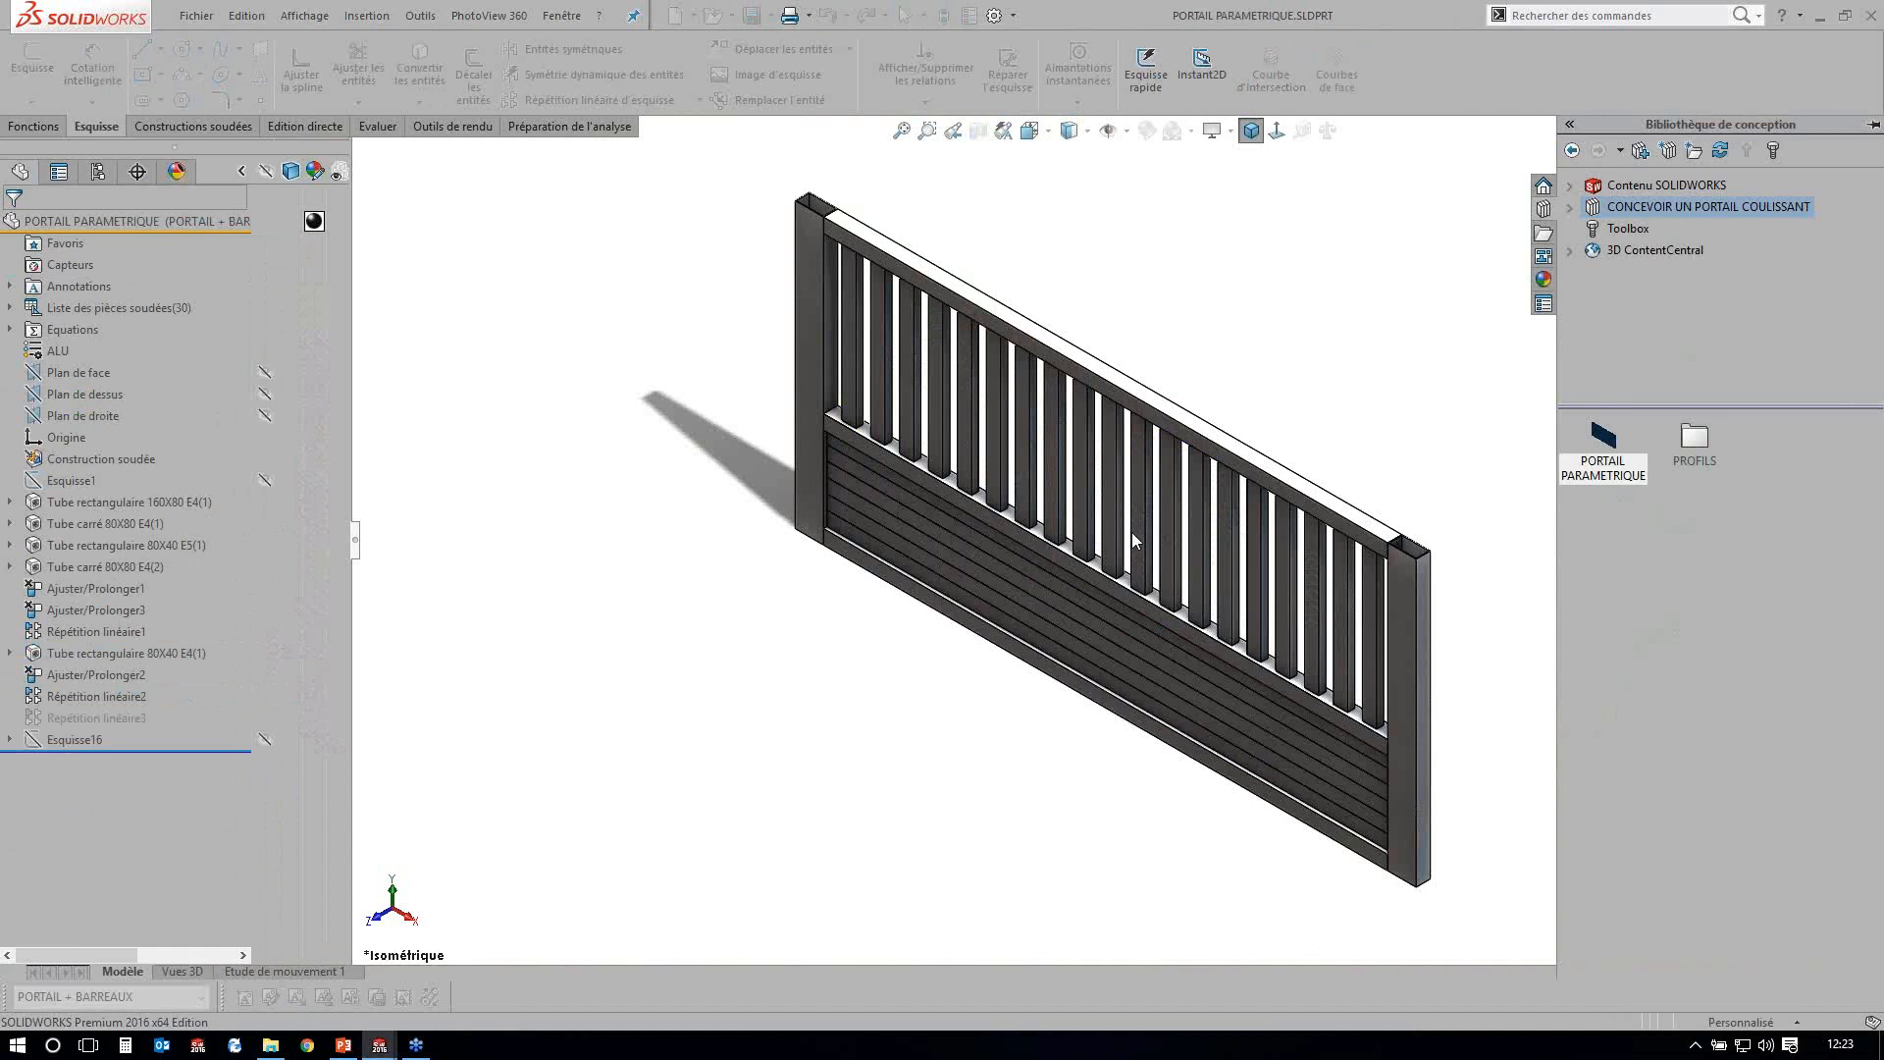
key(ctrl+1)
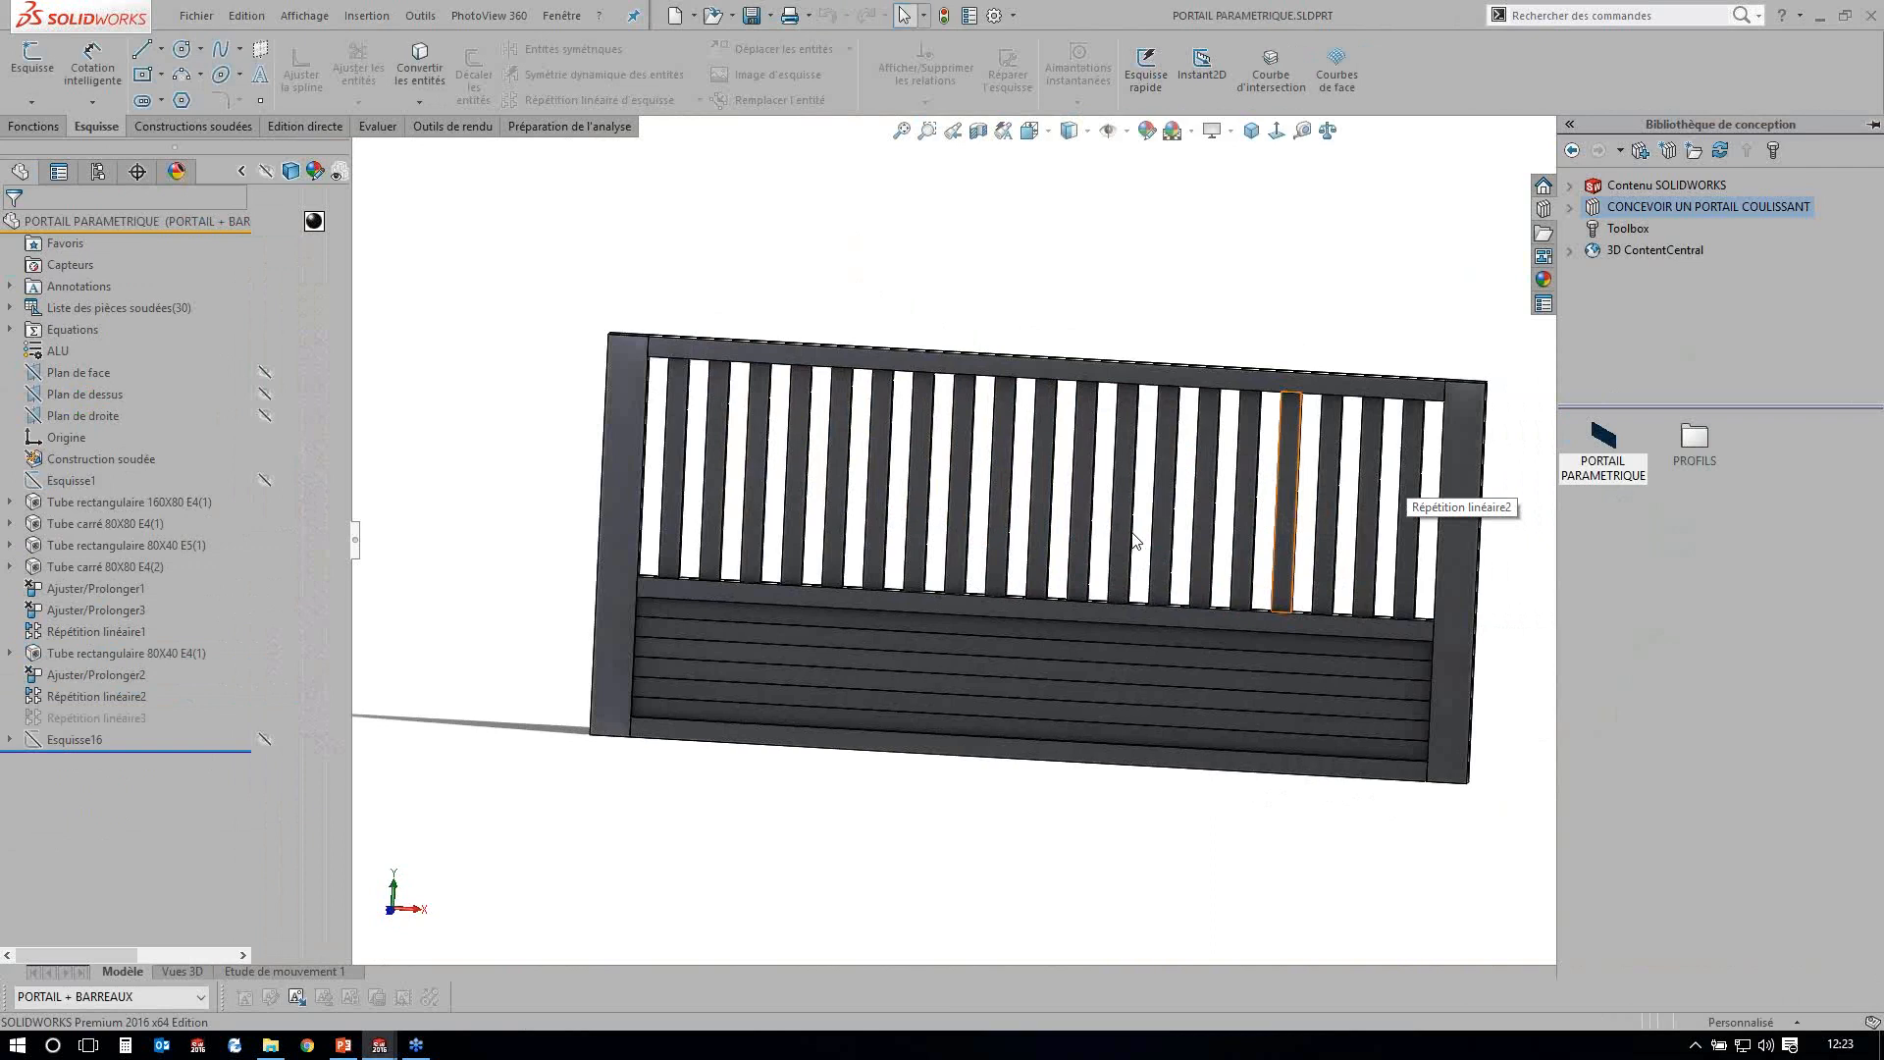
click(137, 997)
click(118, 1033)
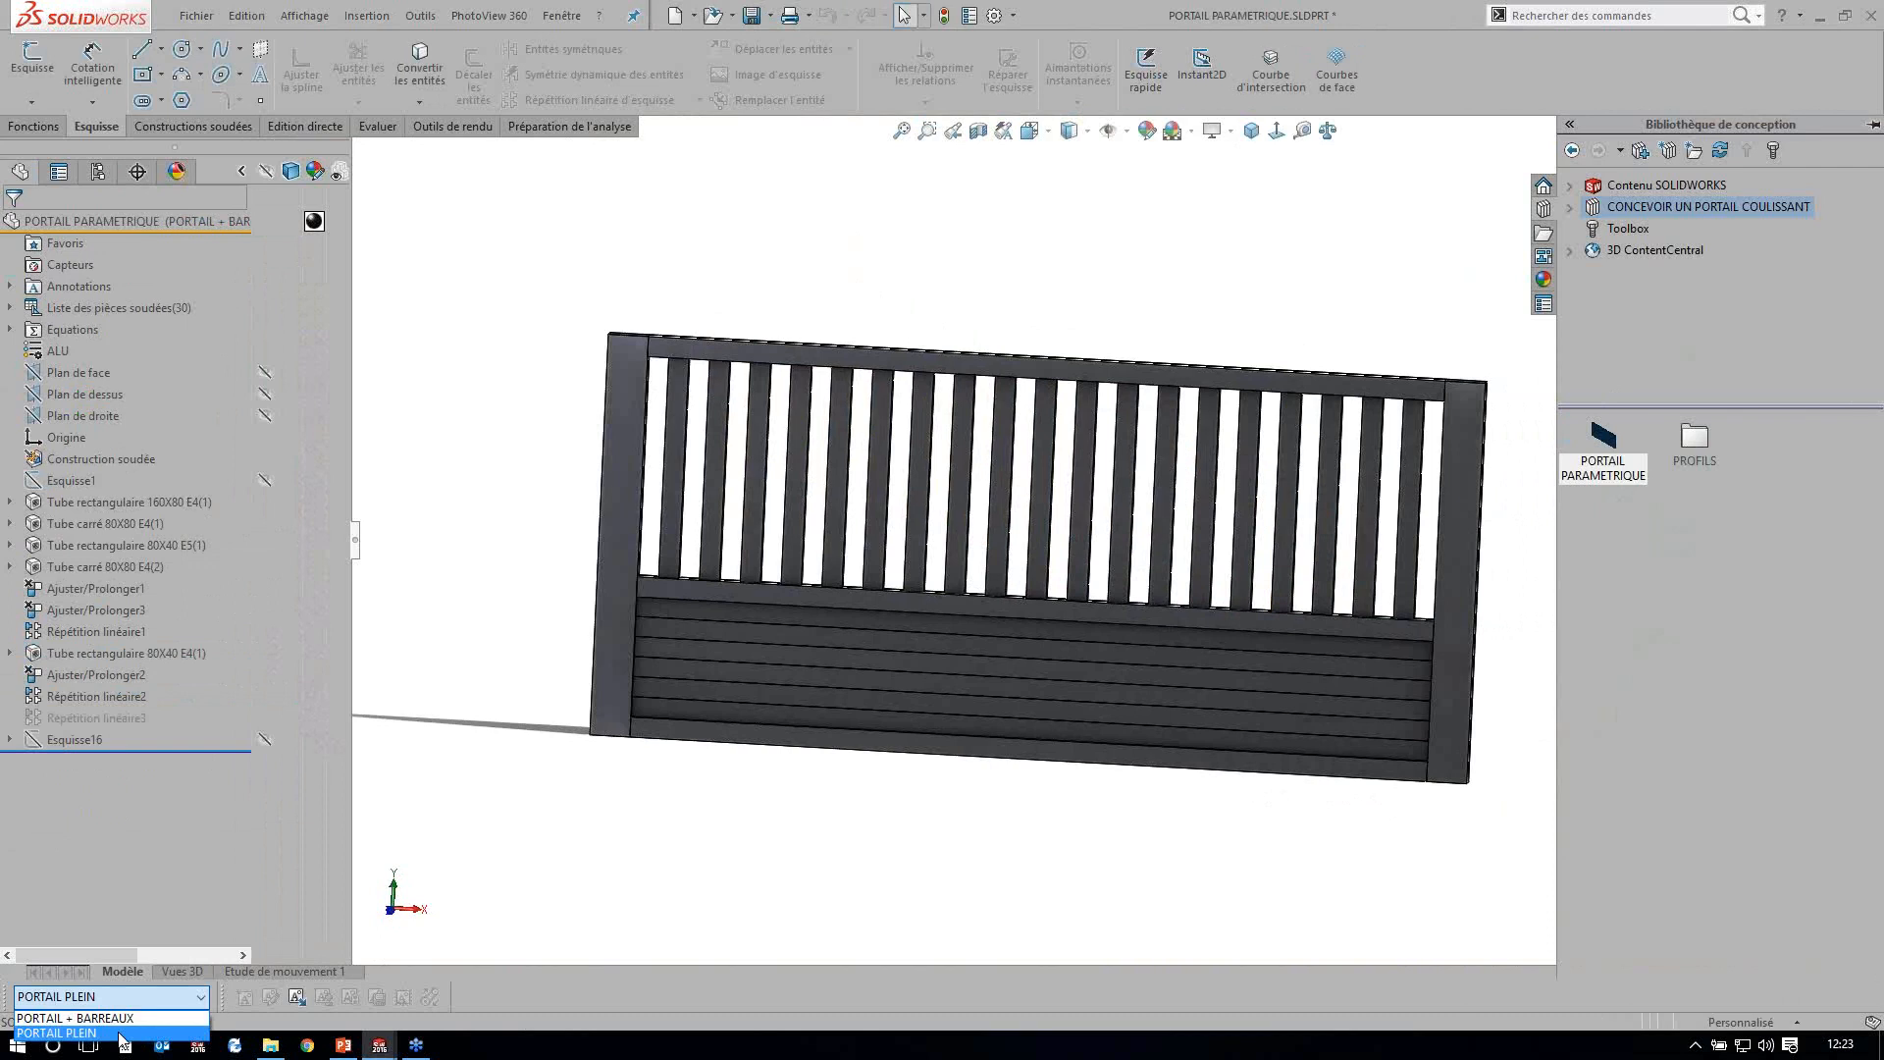
click(118, 1033)
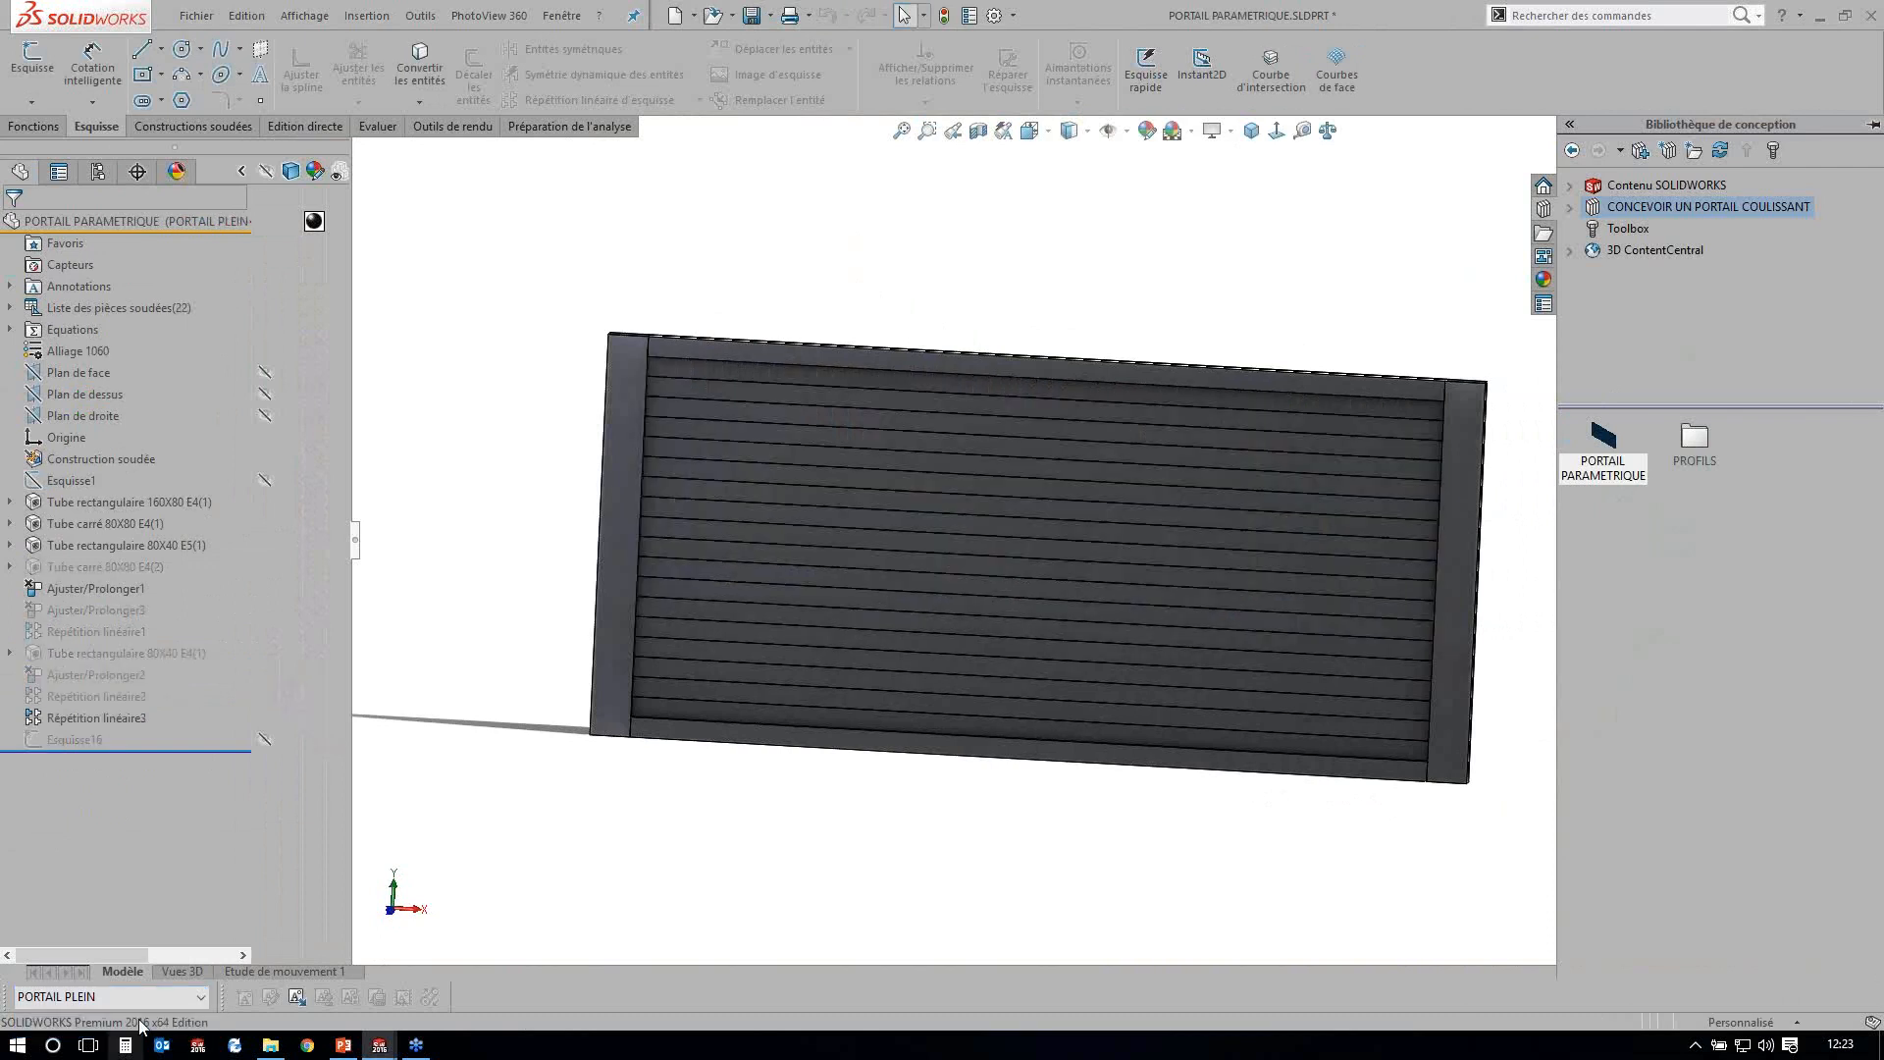
click(137, 997)
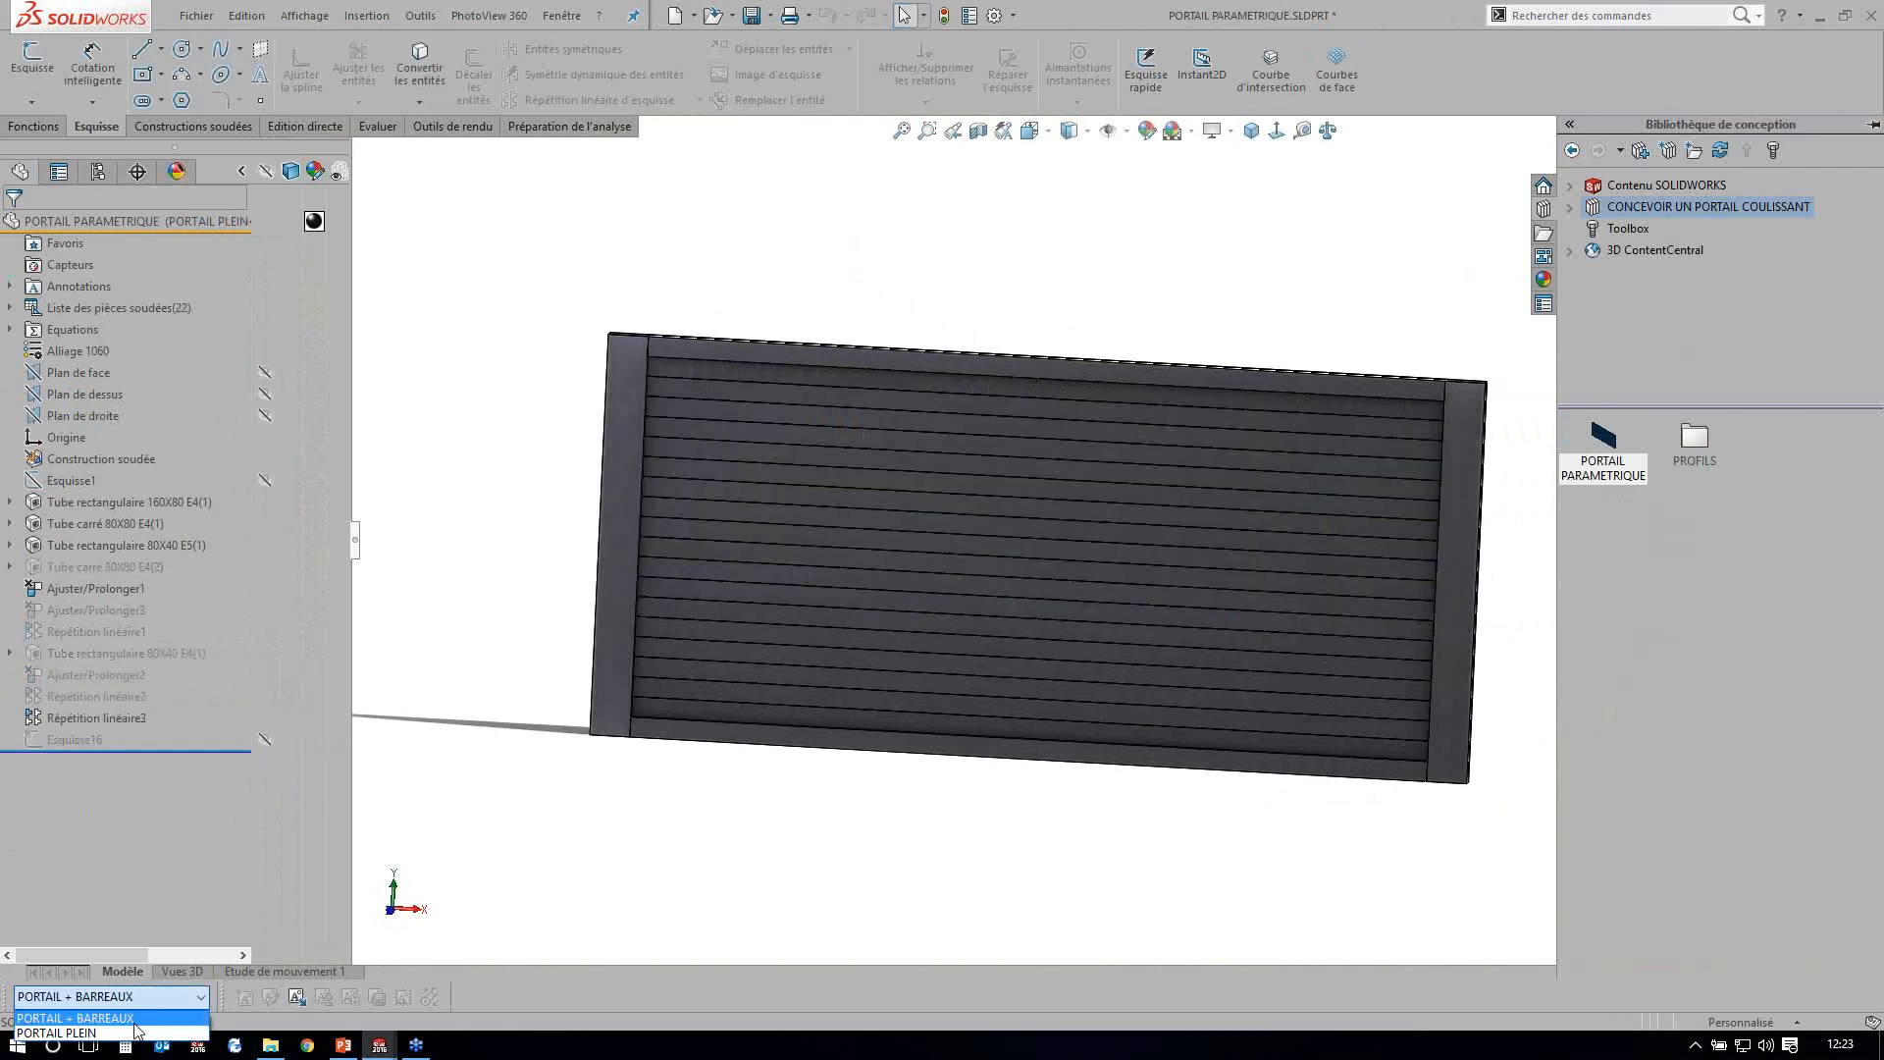
click(135, 1023)
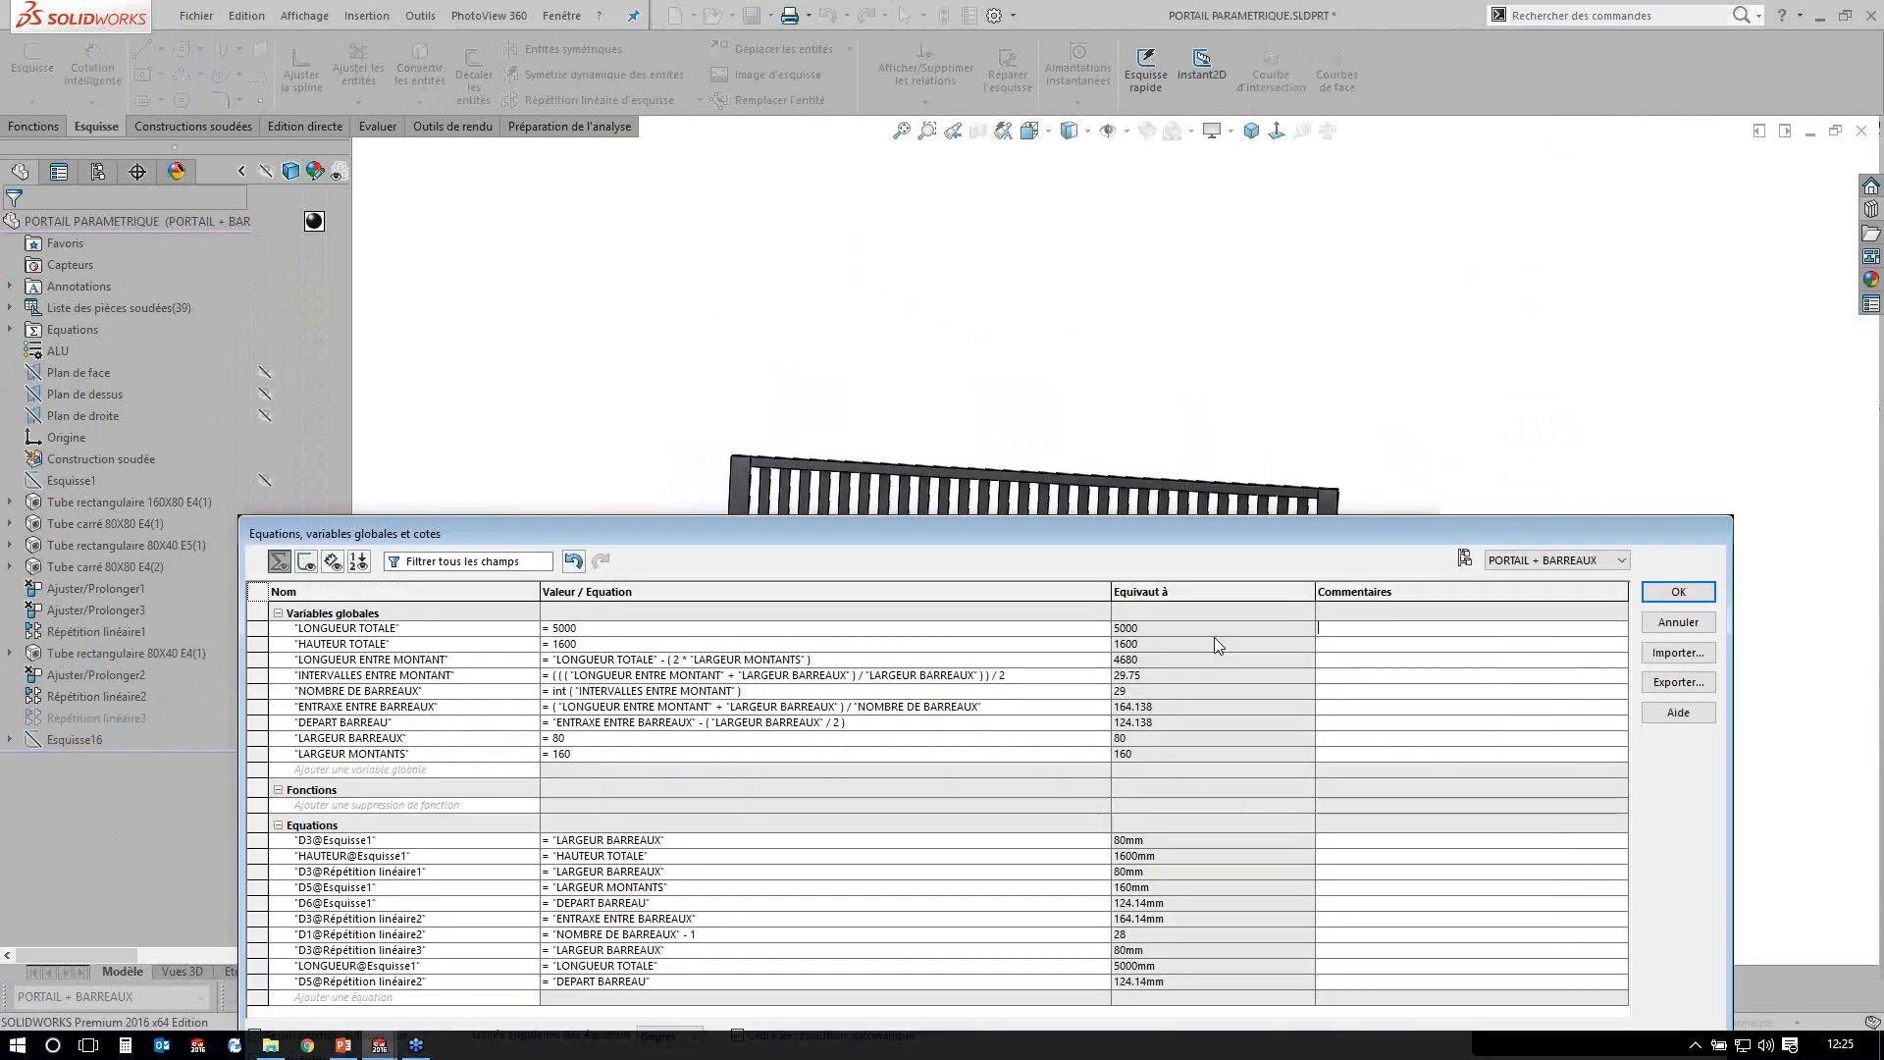
Set the global variable HAUTEUR TOTALE to 2000 in the equations of the PORTAIL + BARREAUX configuration.
drag(1201, 533, 1332, 633)
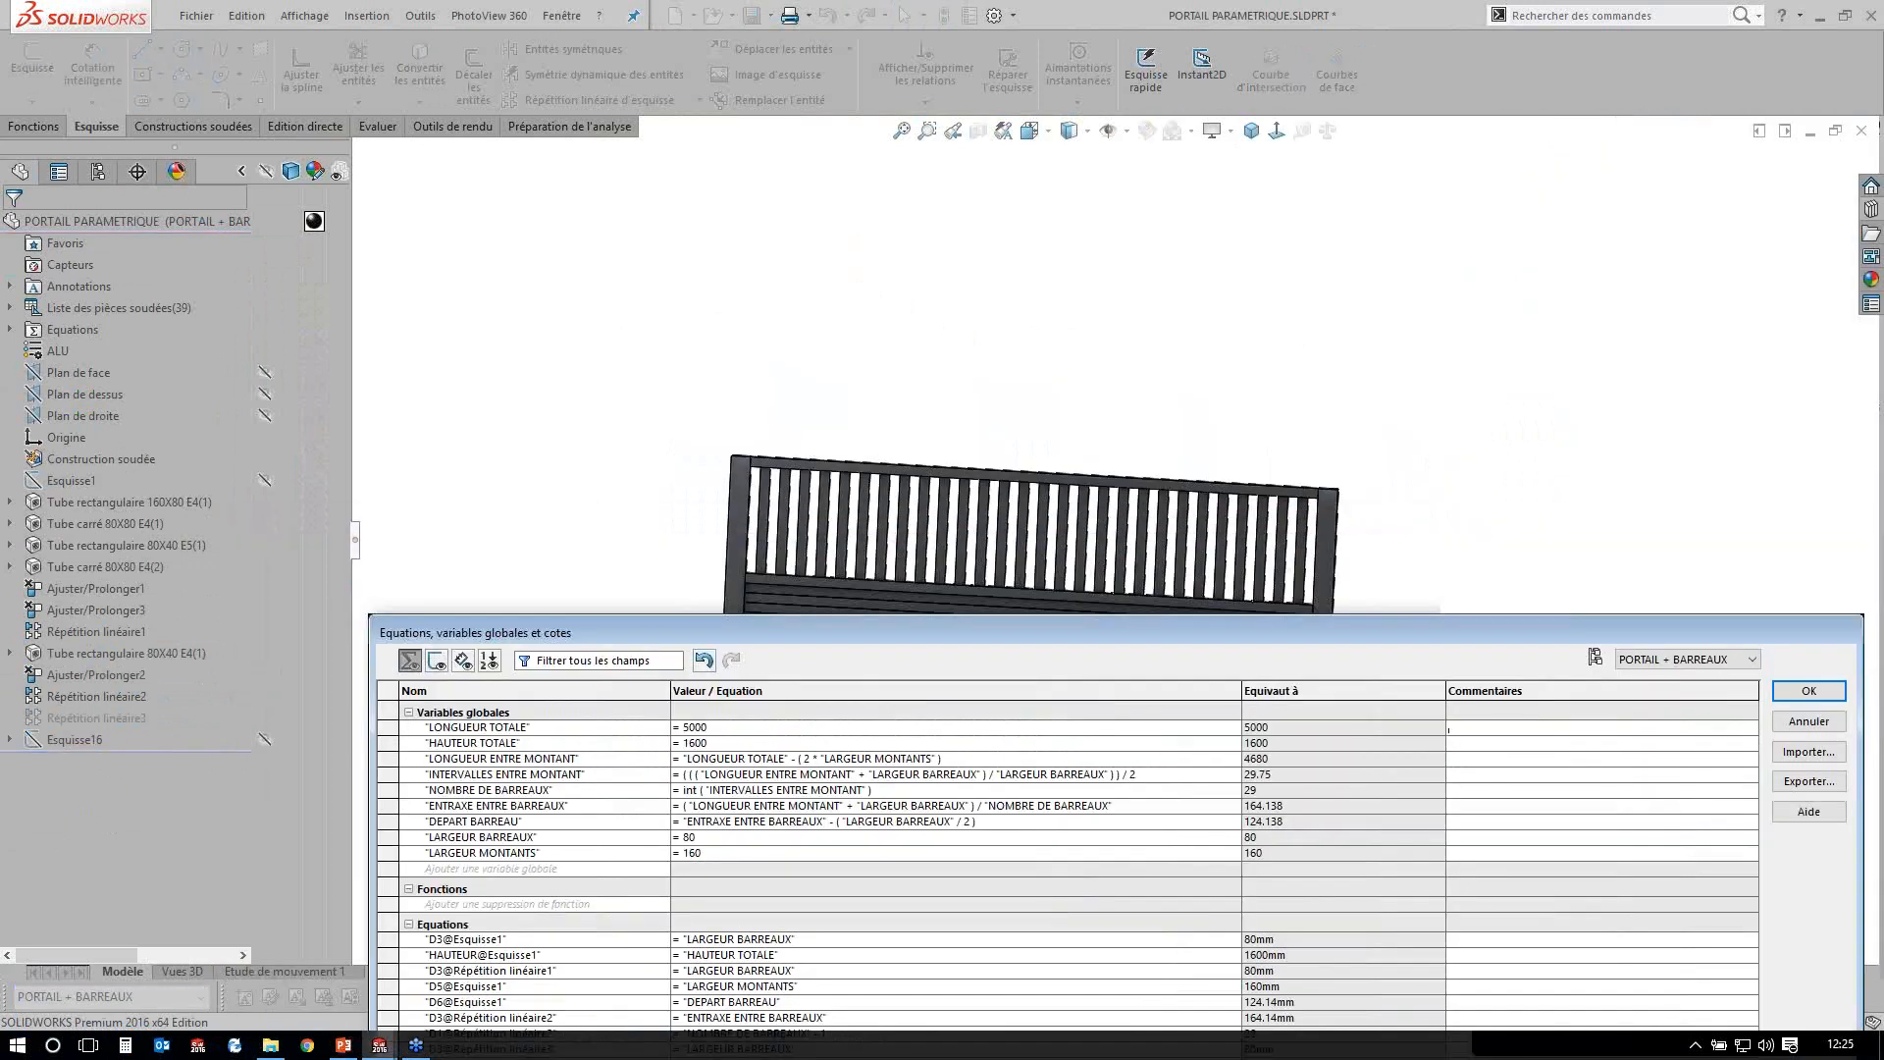
click(708, 742)
key(BackSpace)
key(BackSpace)
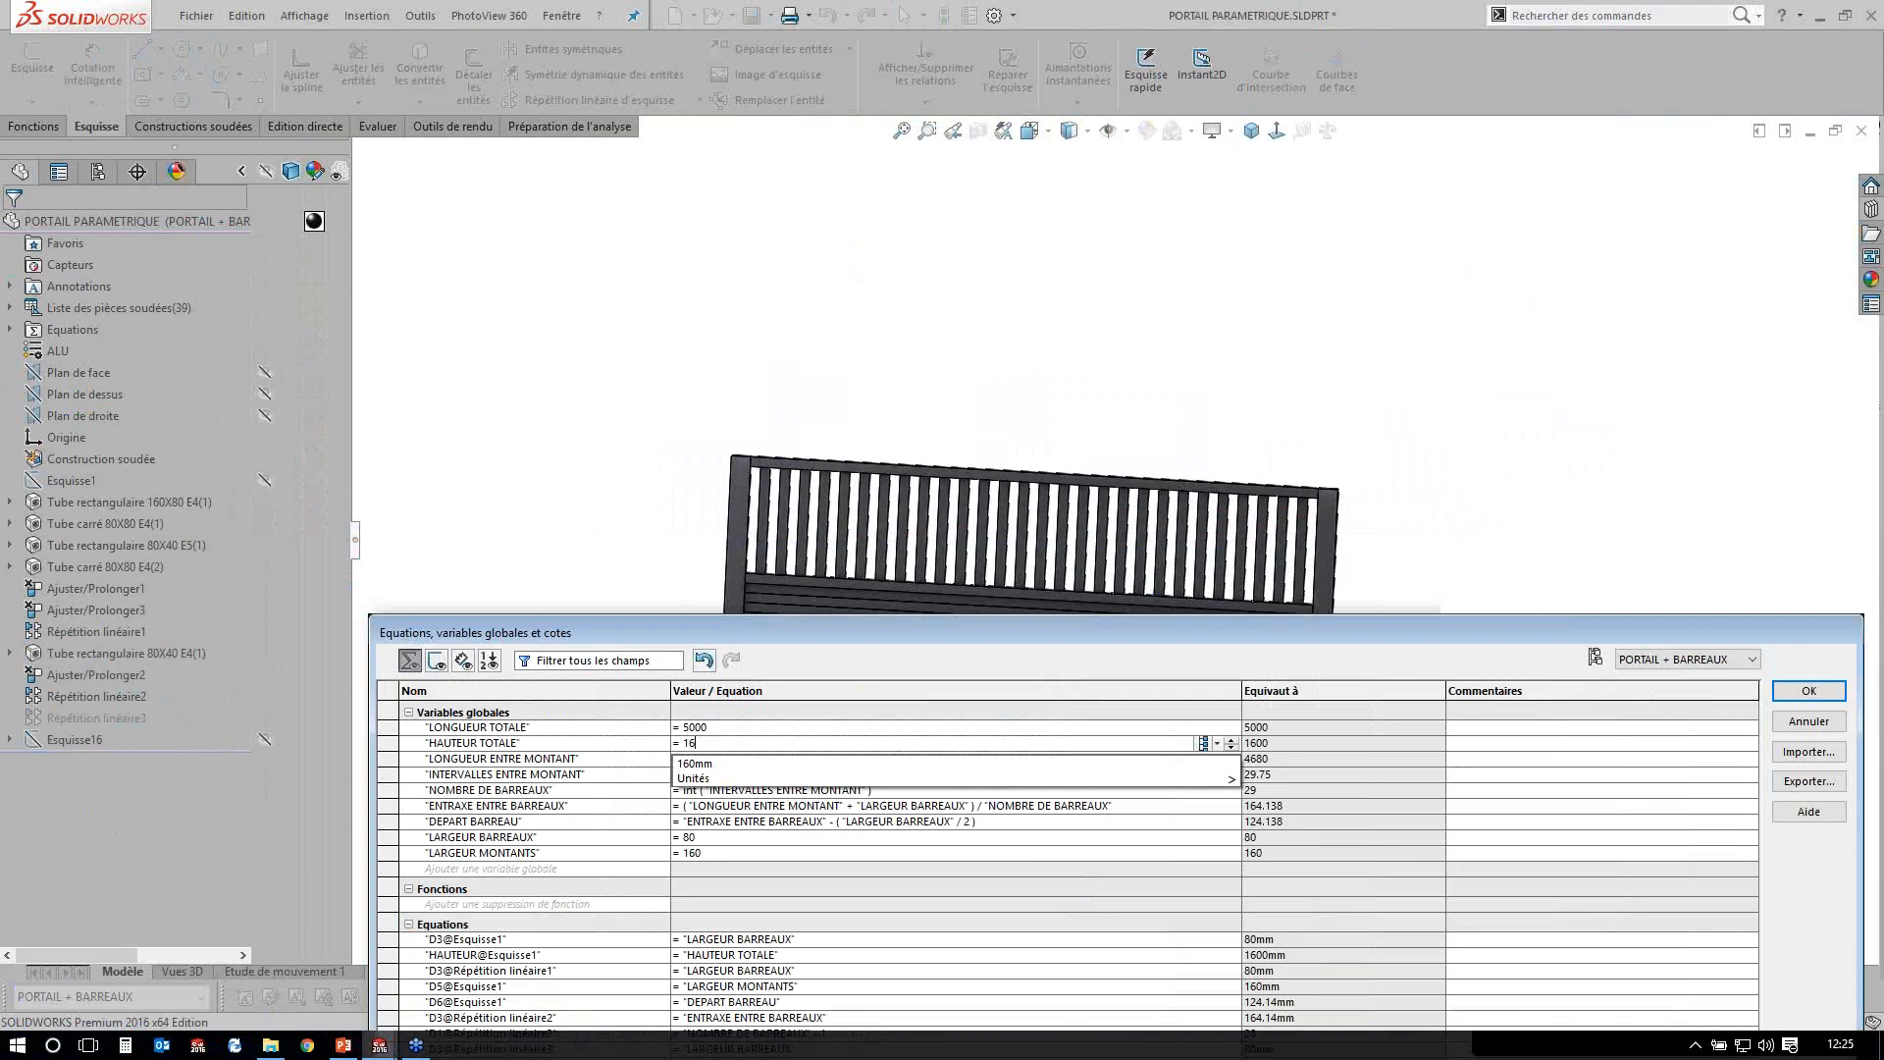
key(BackSpace)
key(BackSpace)
text(2000)
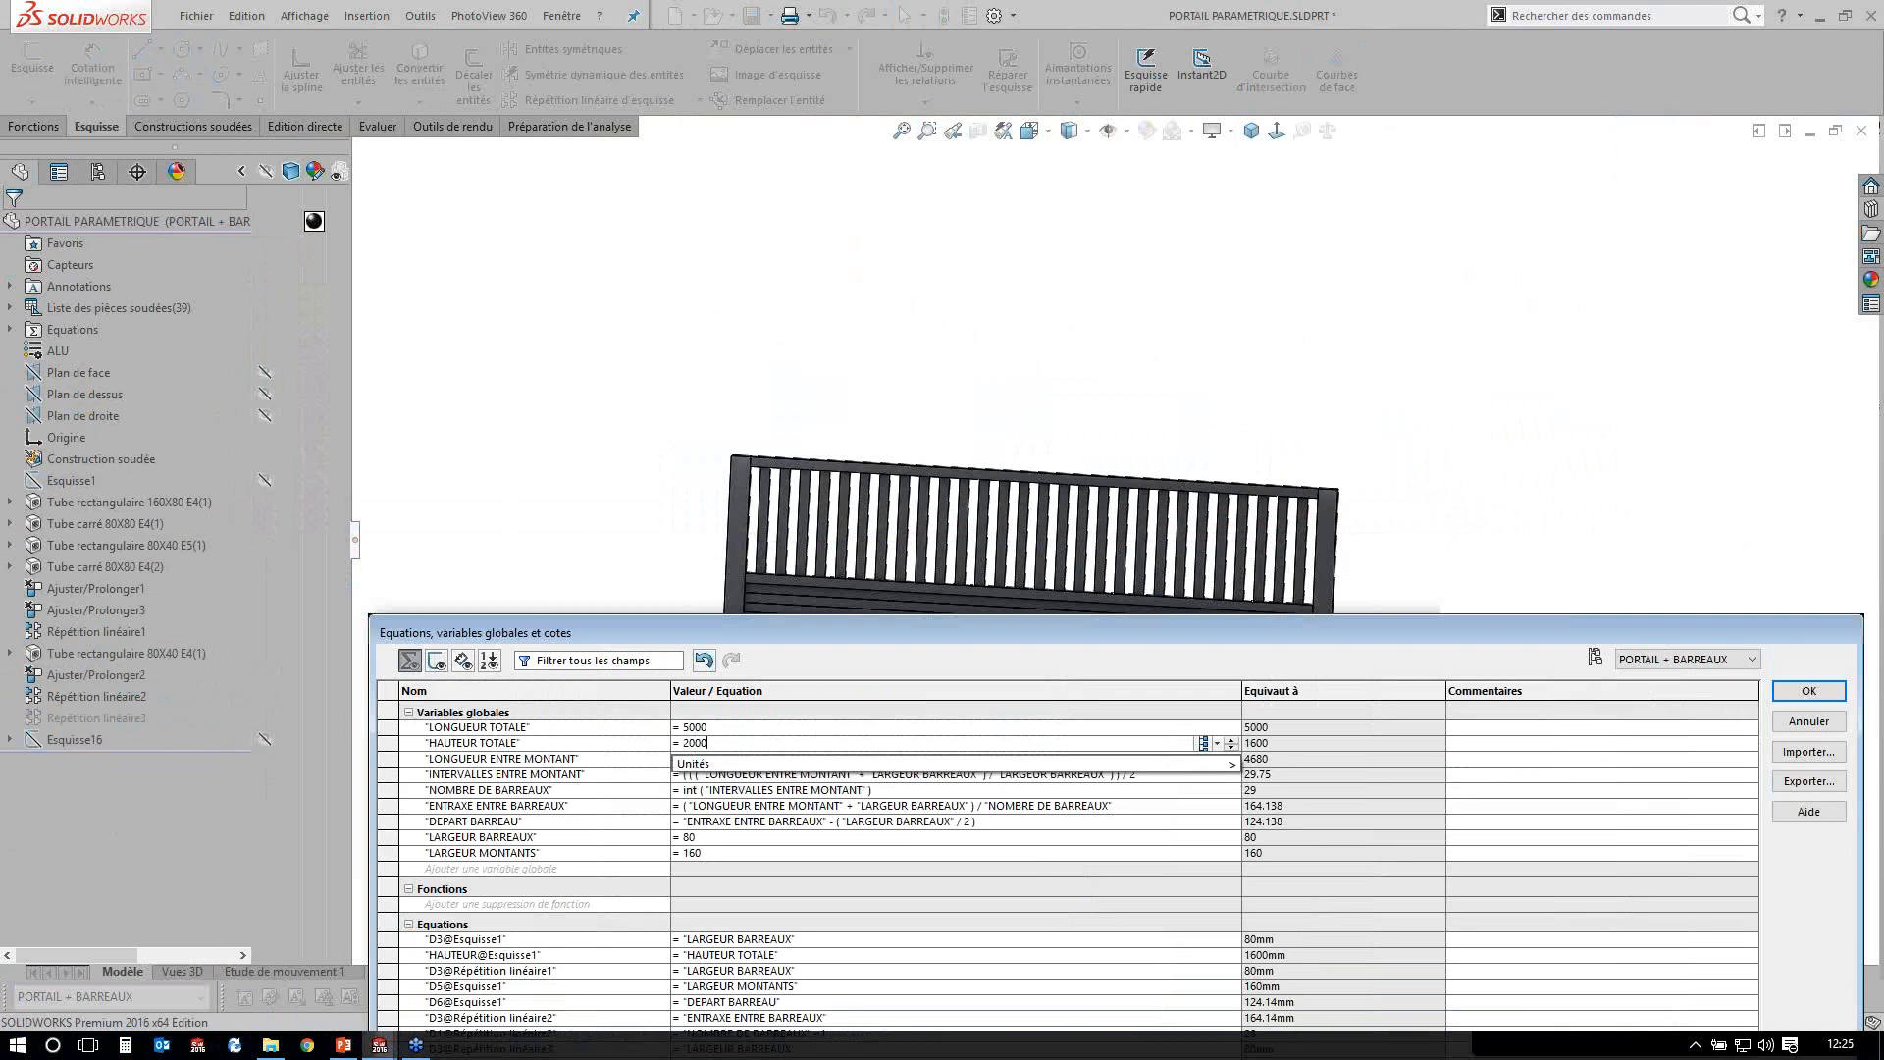
key(Tab)
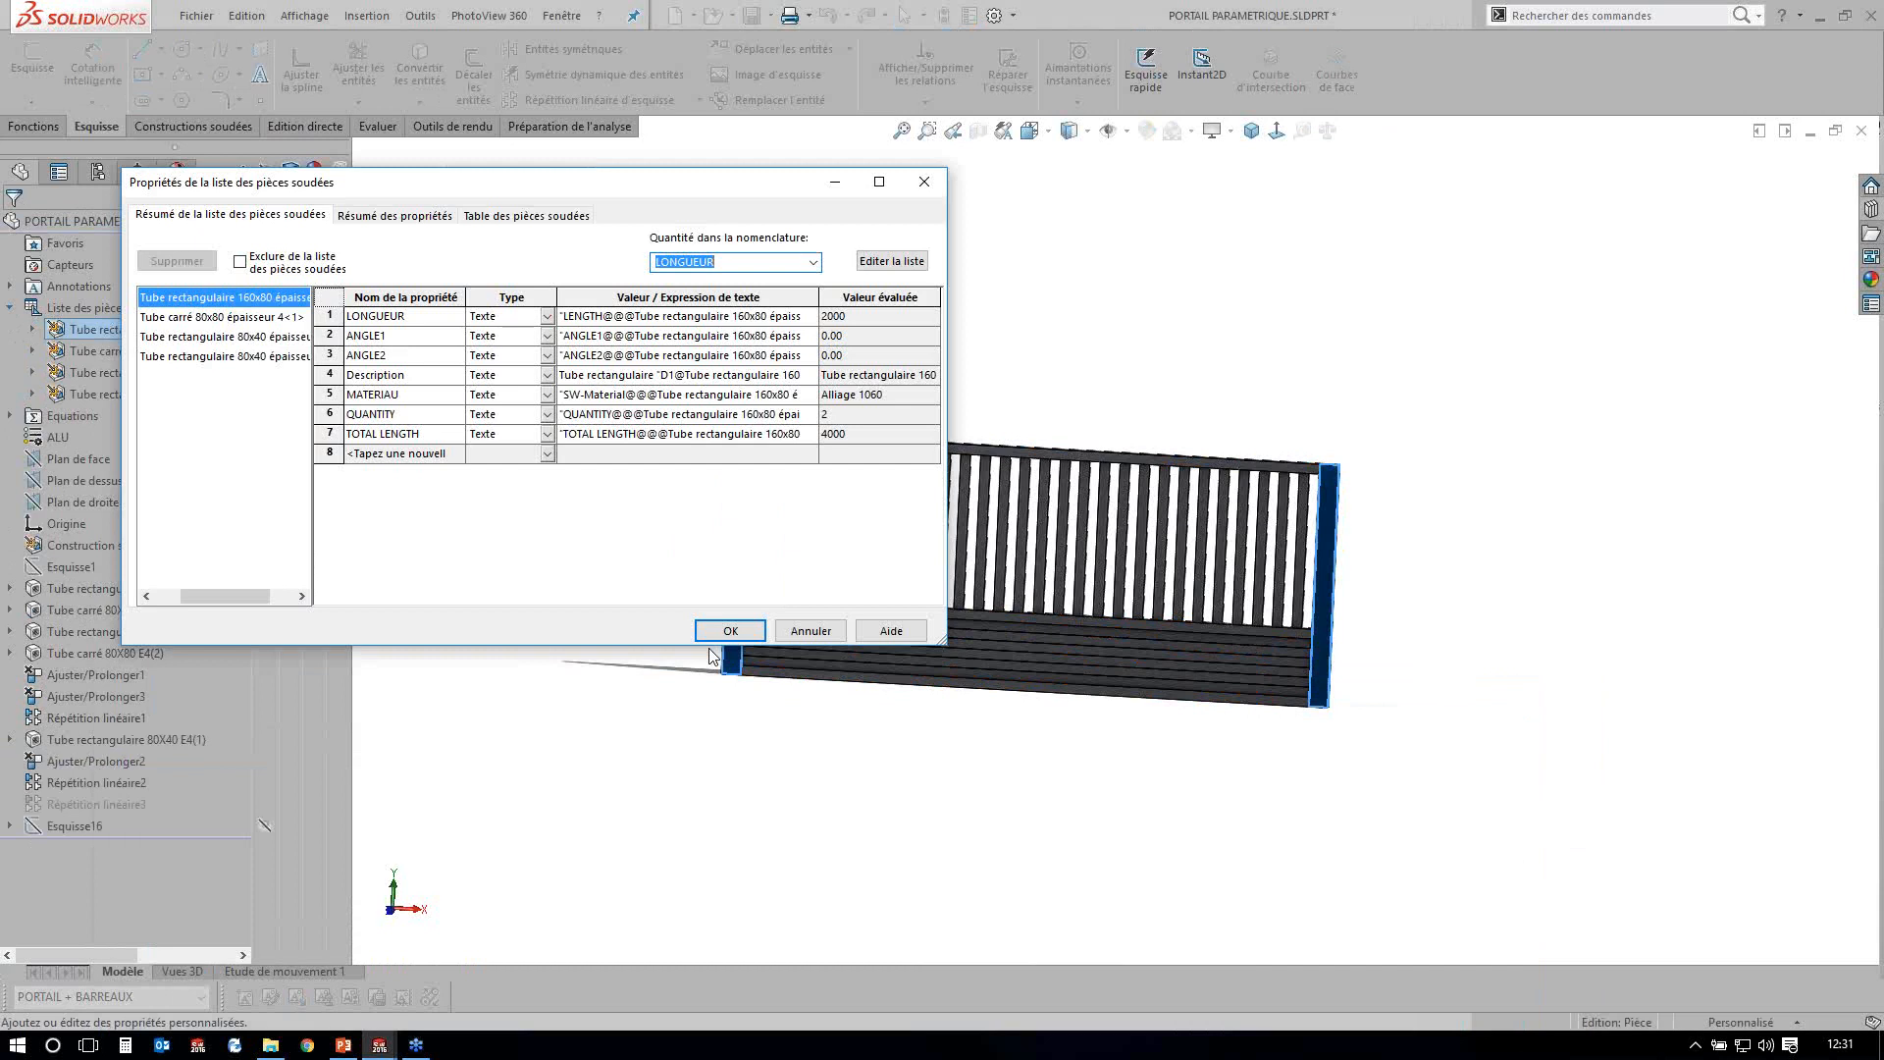
Accept the cut list properties of the 160x80 rectangular tube and examine the gate's left post and bars up close.
key(Return)
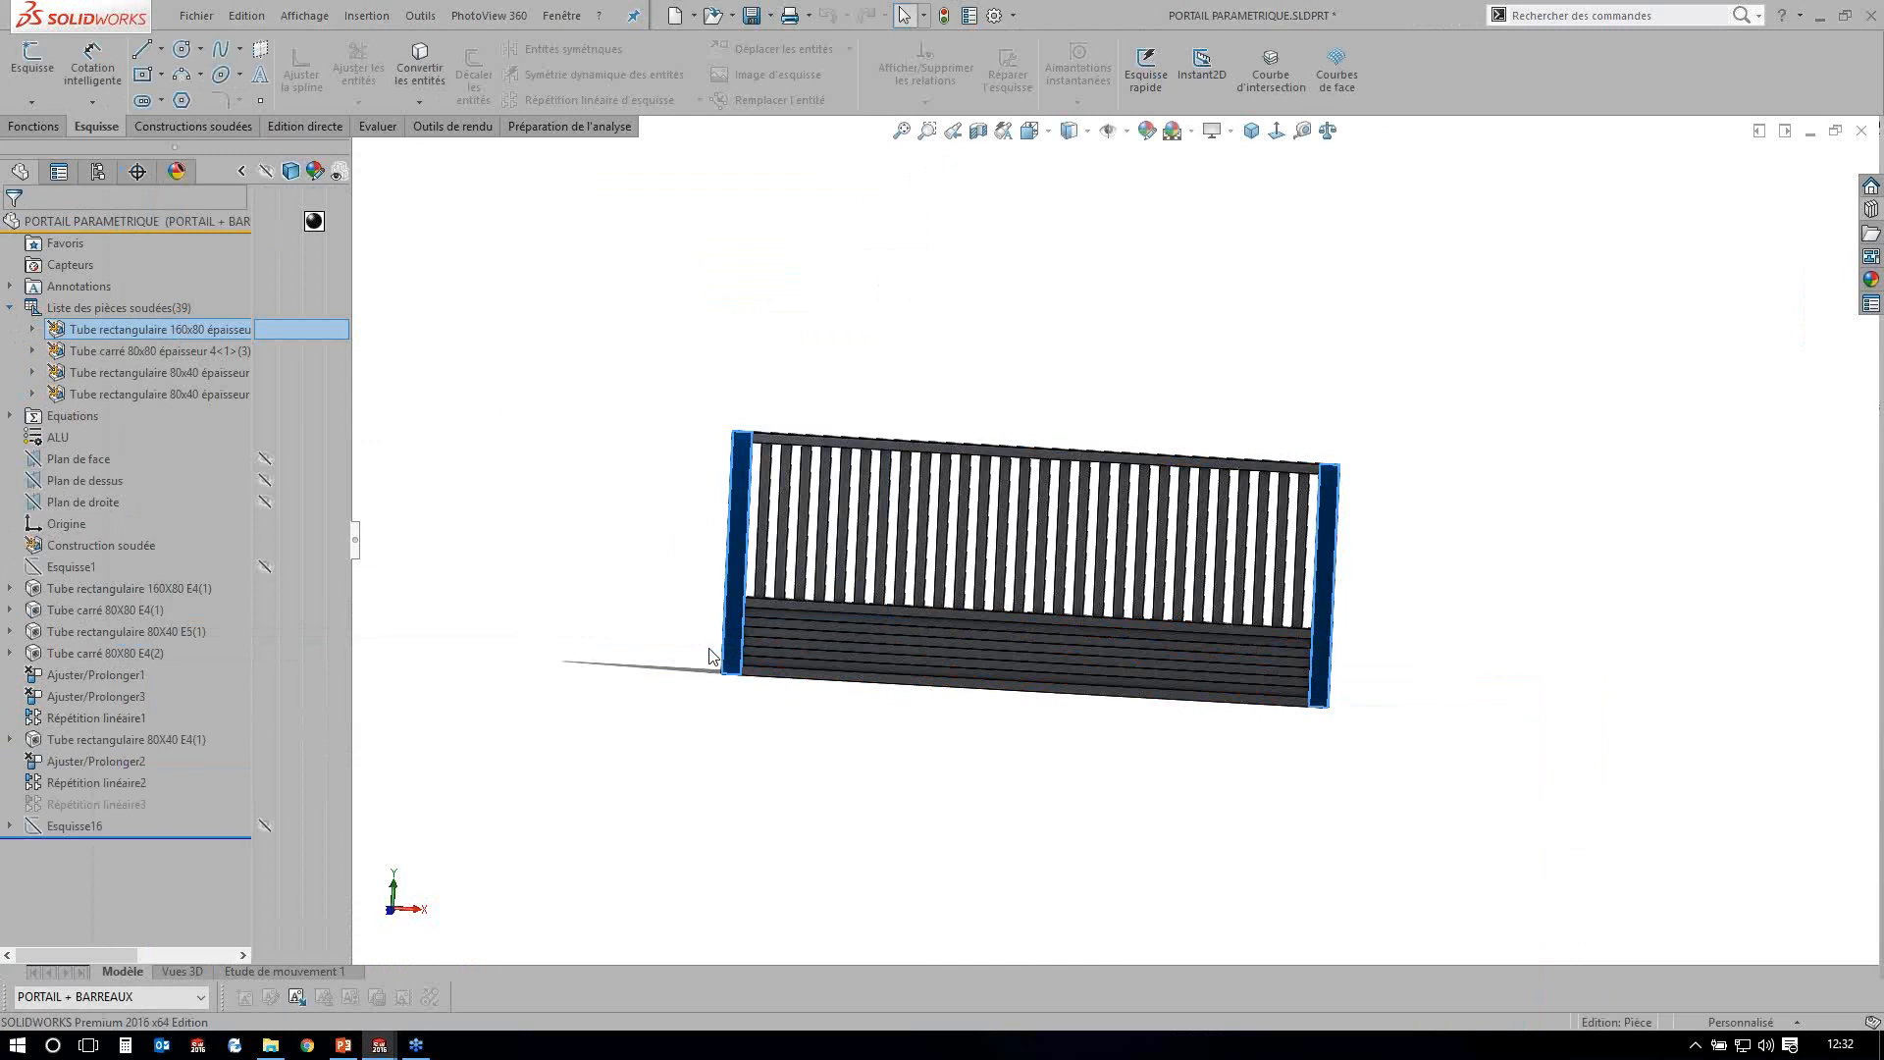
scroll(713, 656, down, 4)
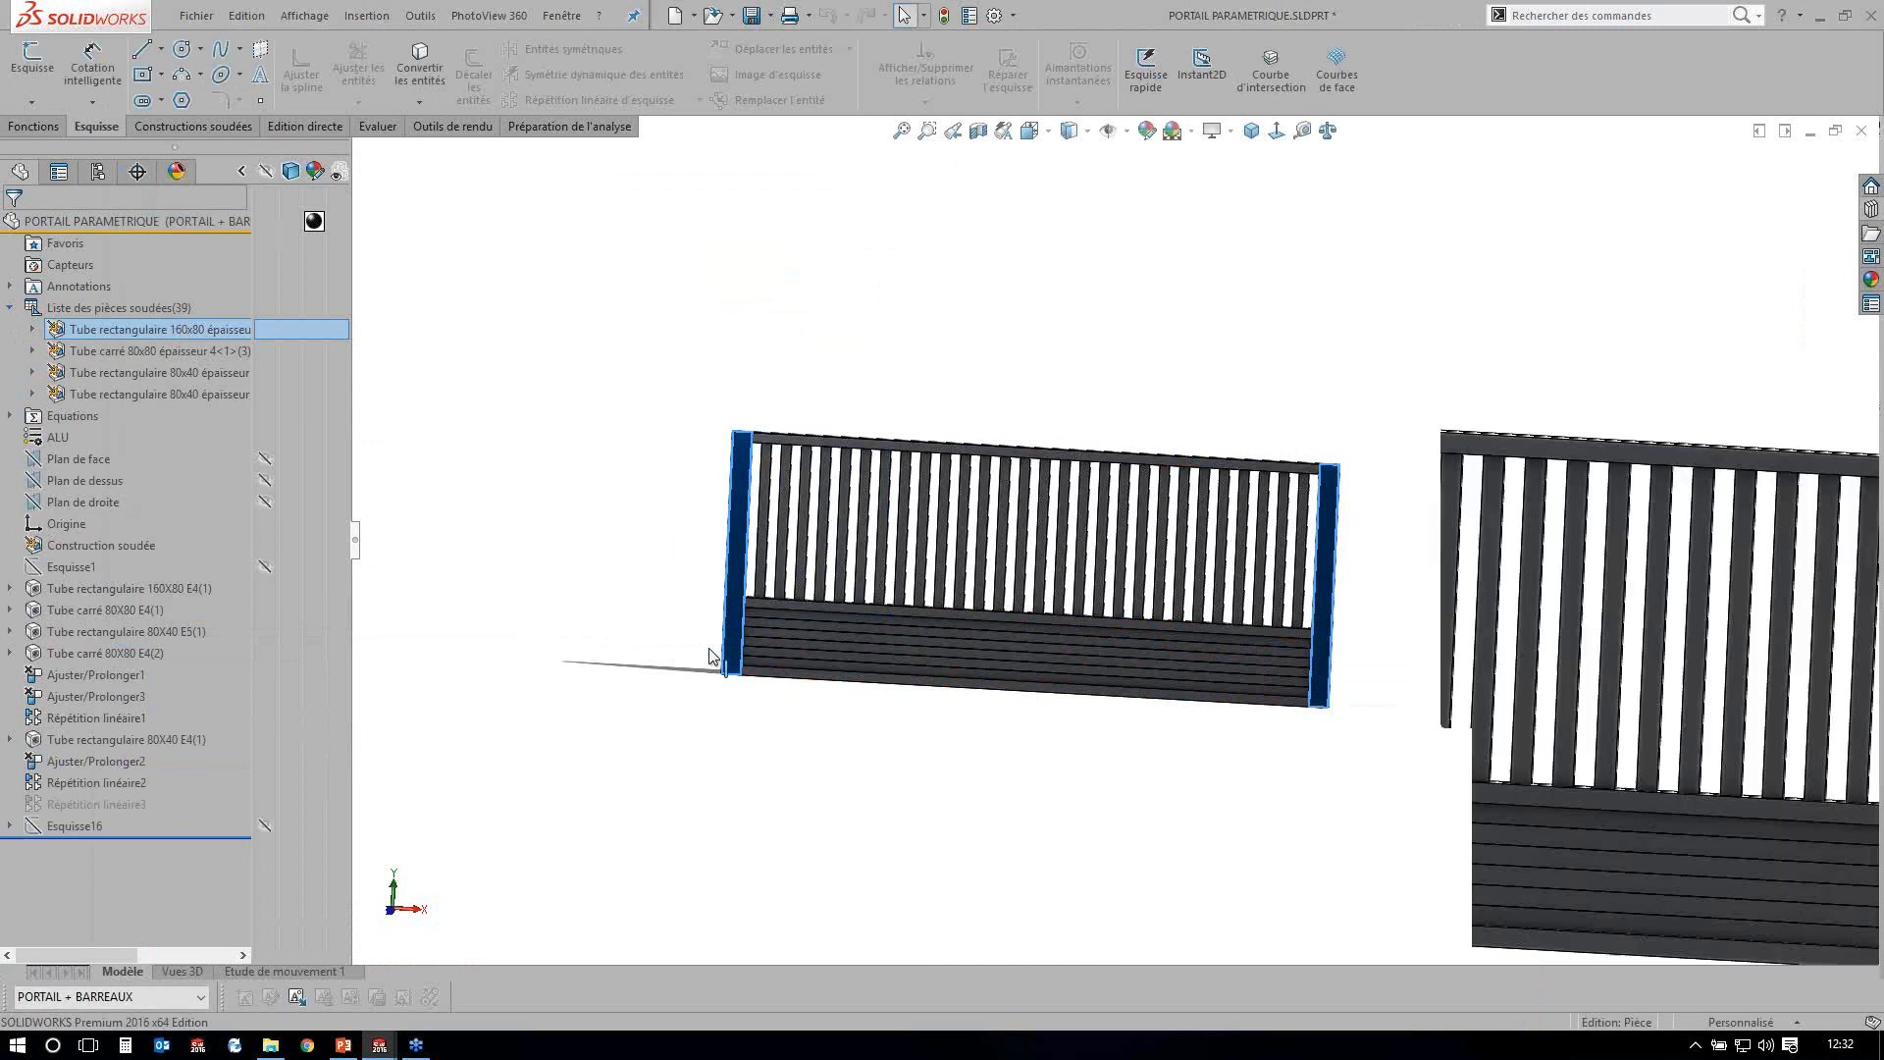
scroll(714, 657, down, 2)
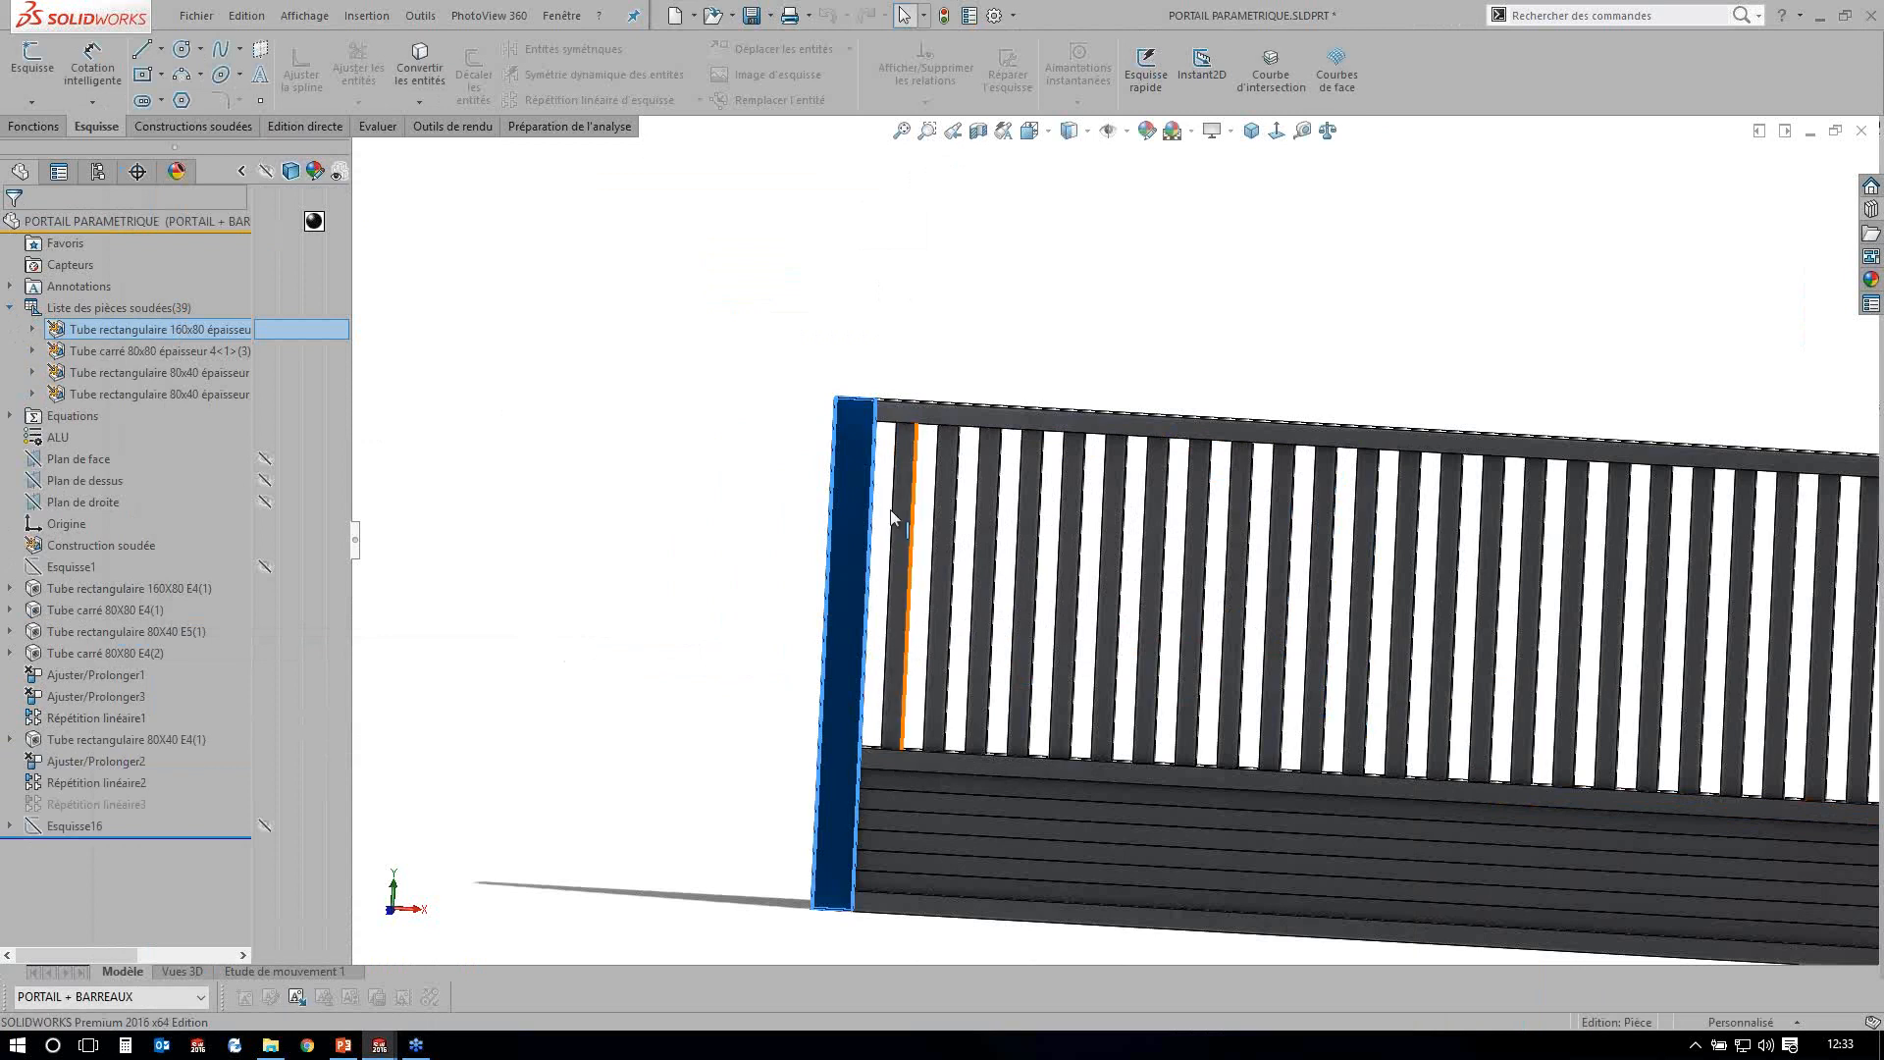
scroll(891, 520, up, 5)
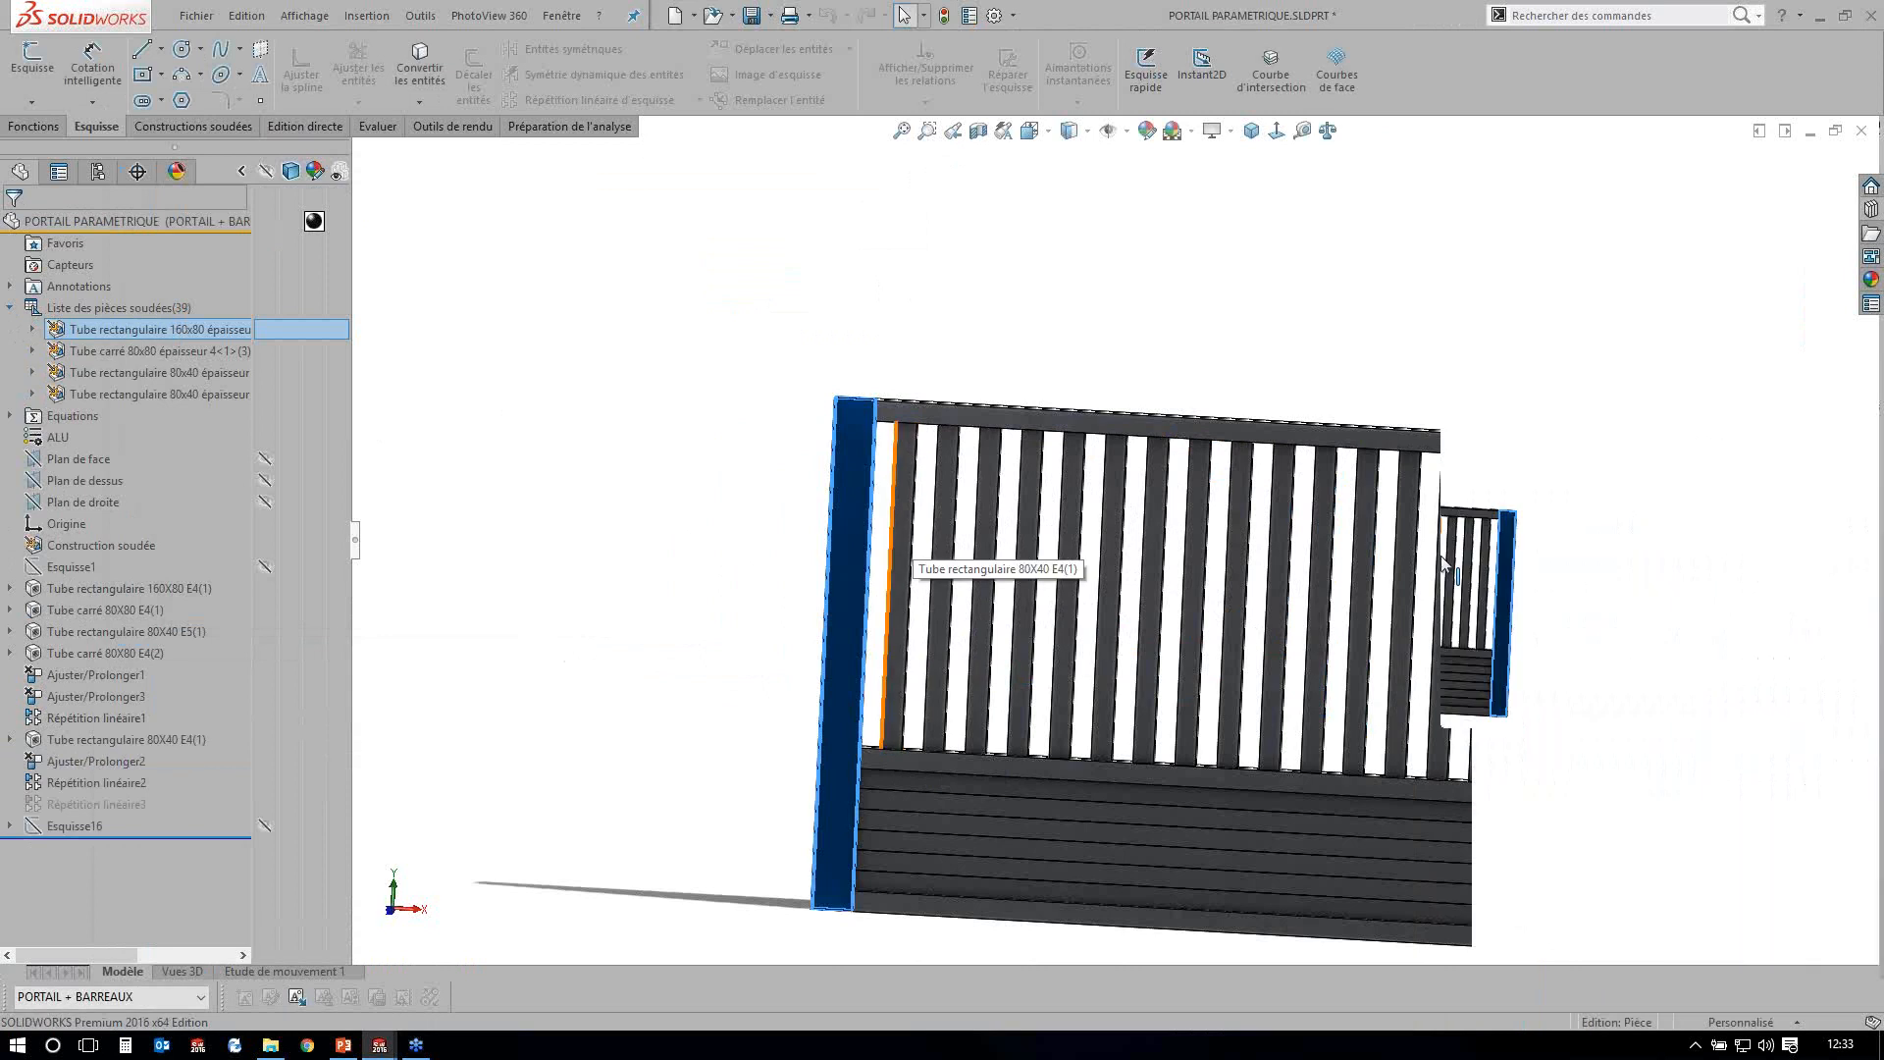
scroll(1440, 556, down, 3)
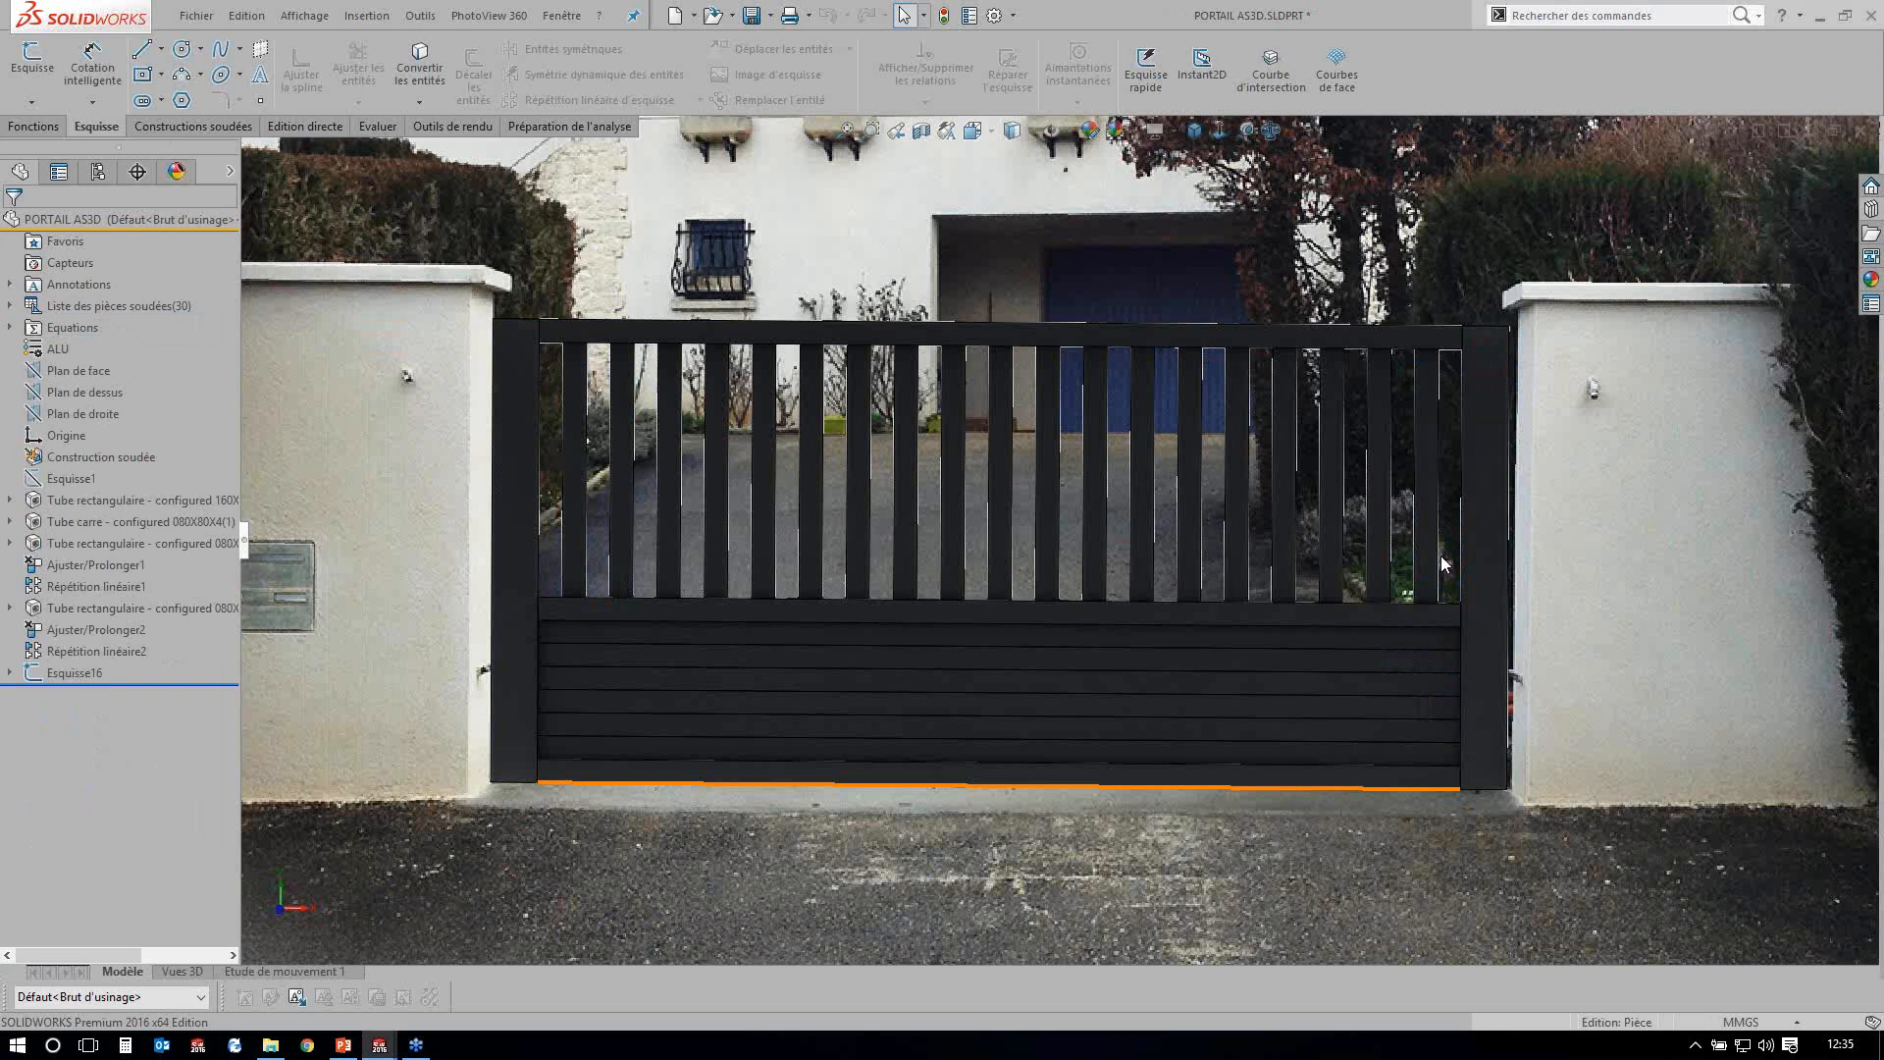
In the PORTAIL AS3D drawing, delete the stray horizontal dimension lying across the middle of the gate's front view.
key(ctrl+Tab)
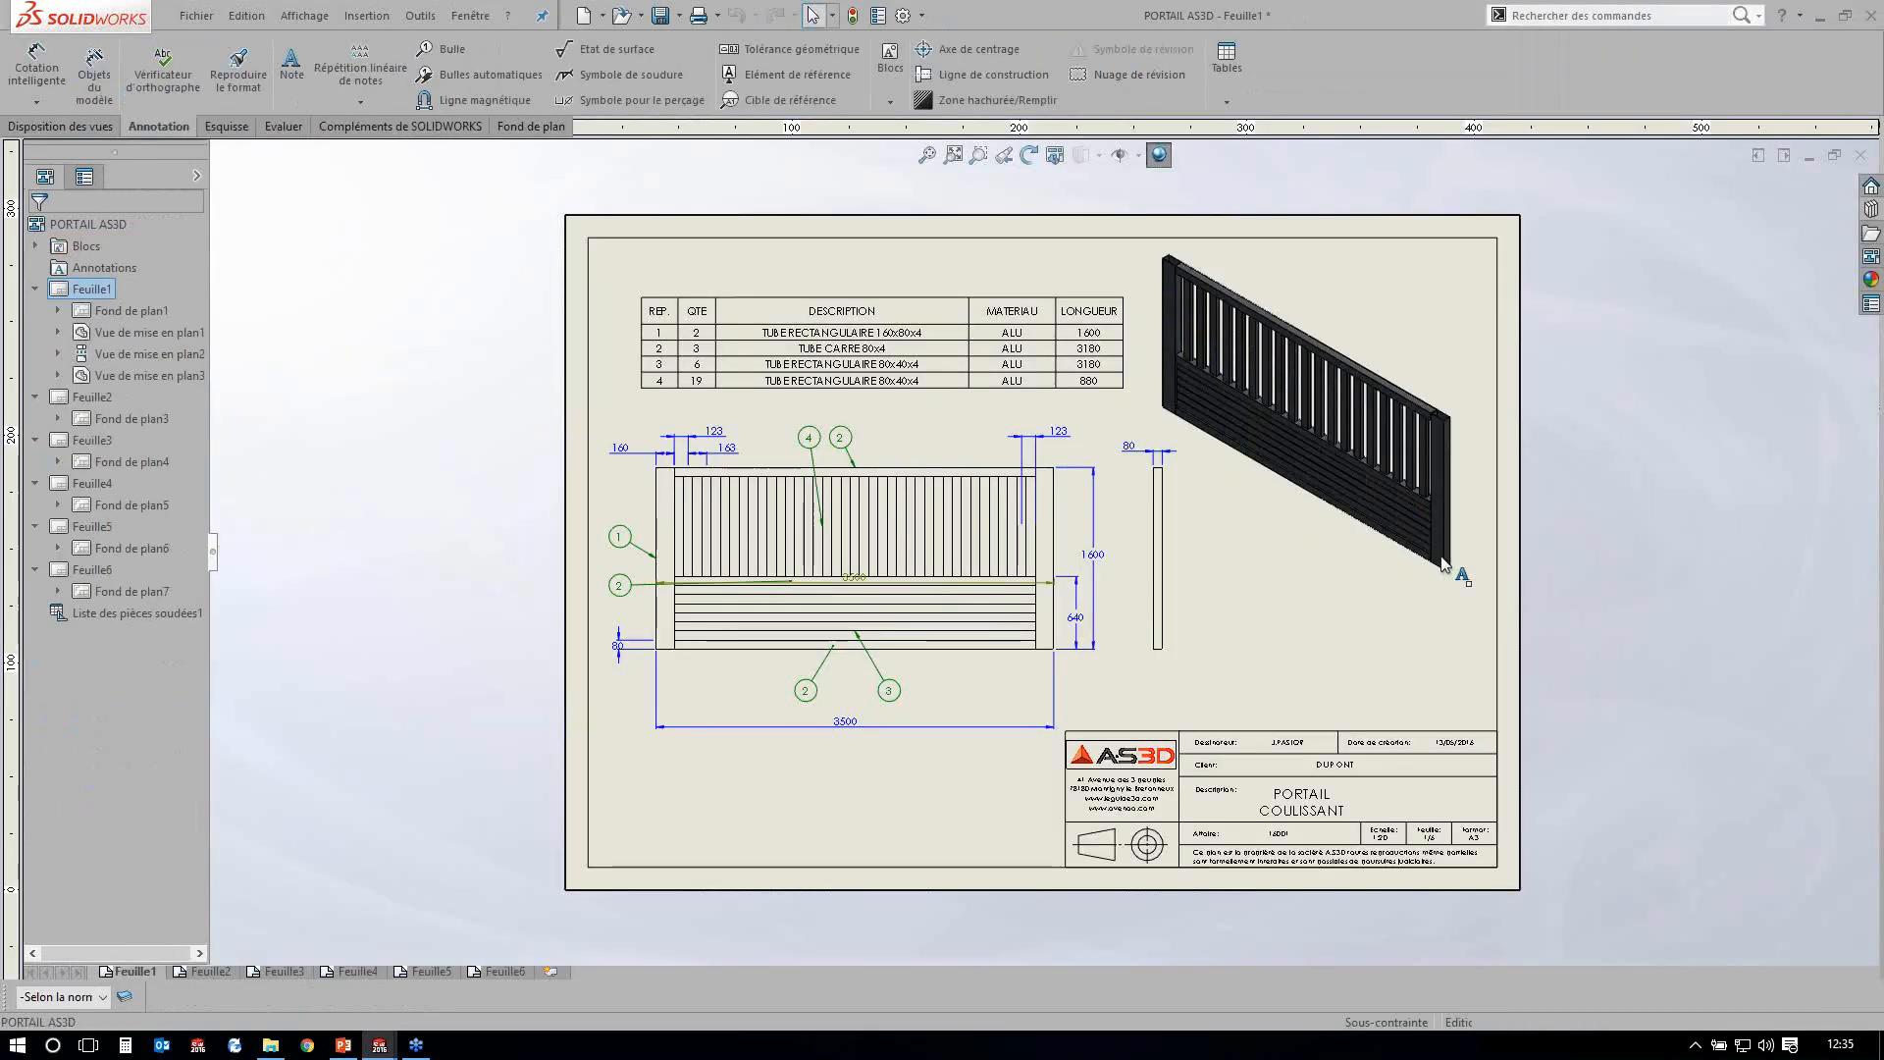
click(856, 579)
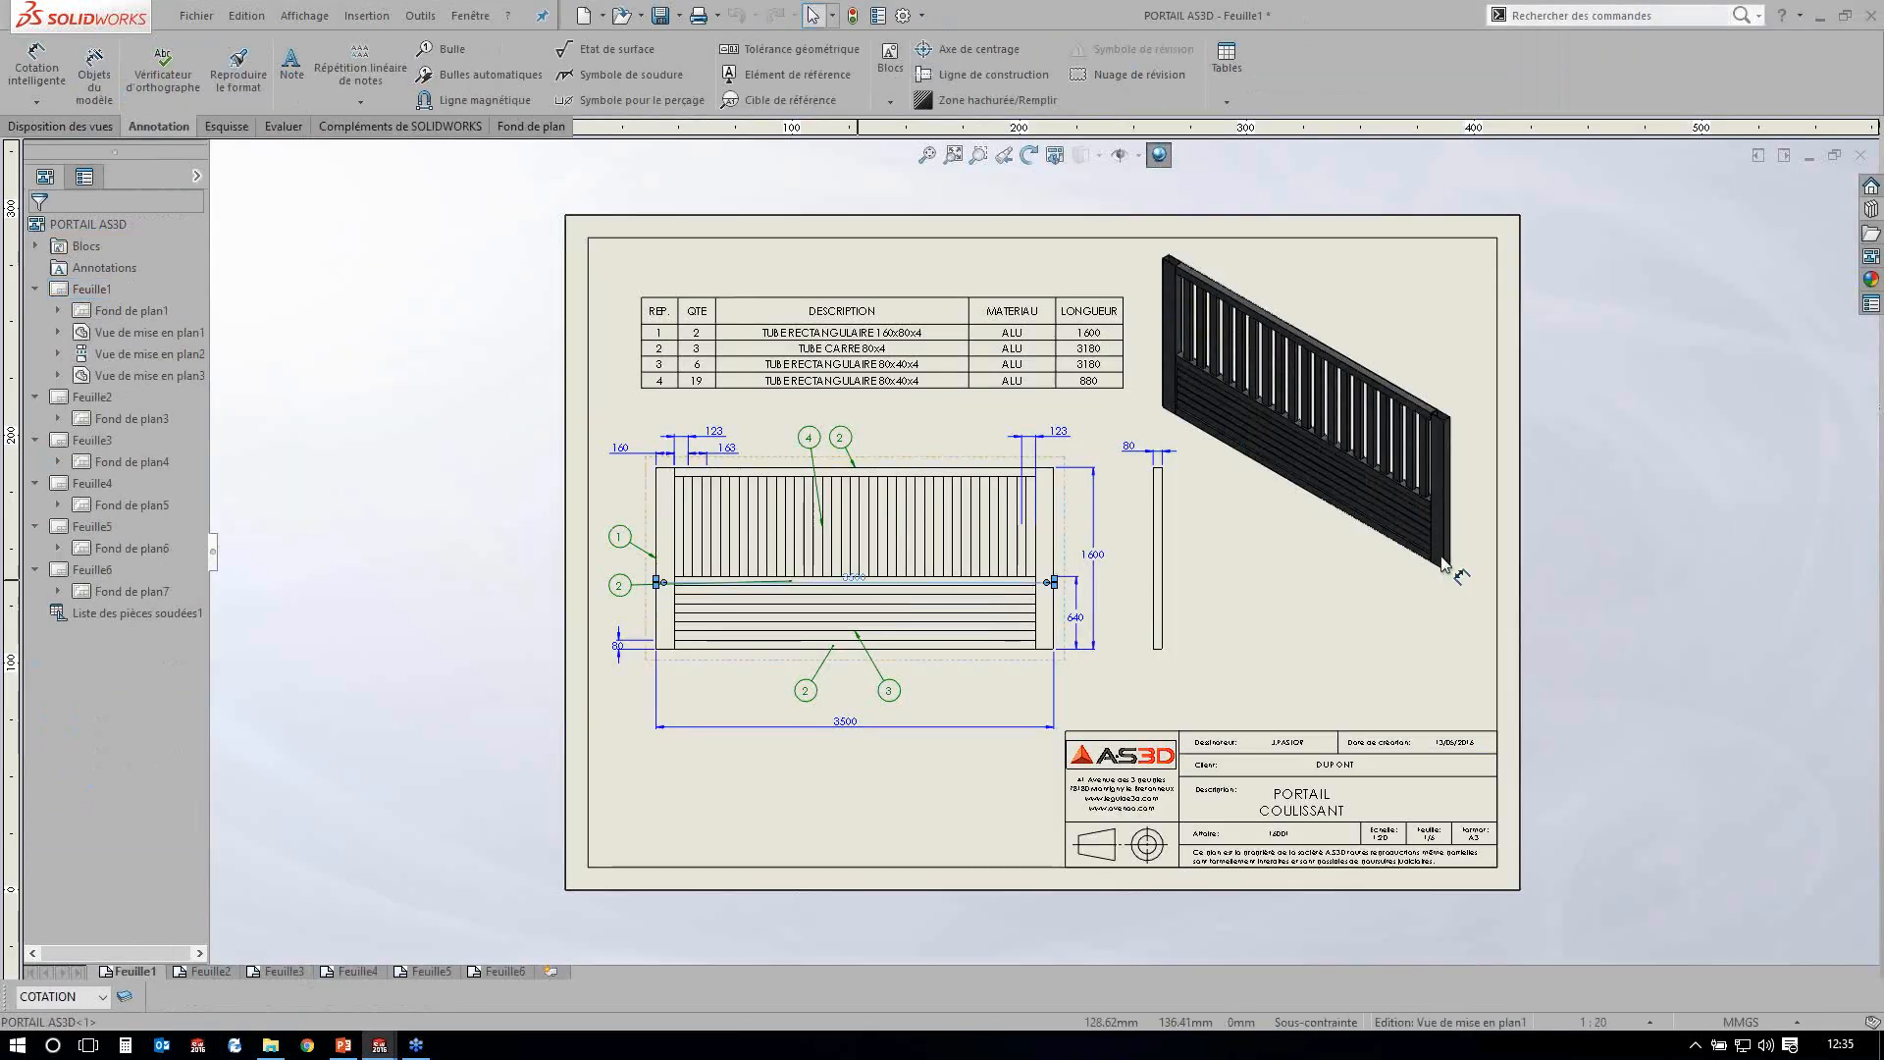
key(Delete)
Examine the file formats offered for saving the drawing's weldment cut list table, and leave without saving.
scroll(632, 312, down, 3)
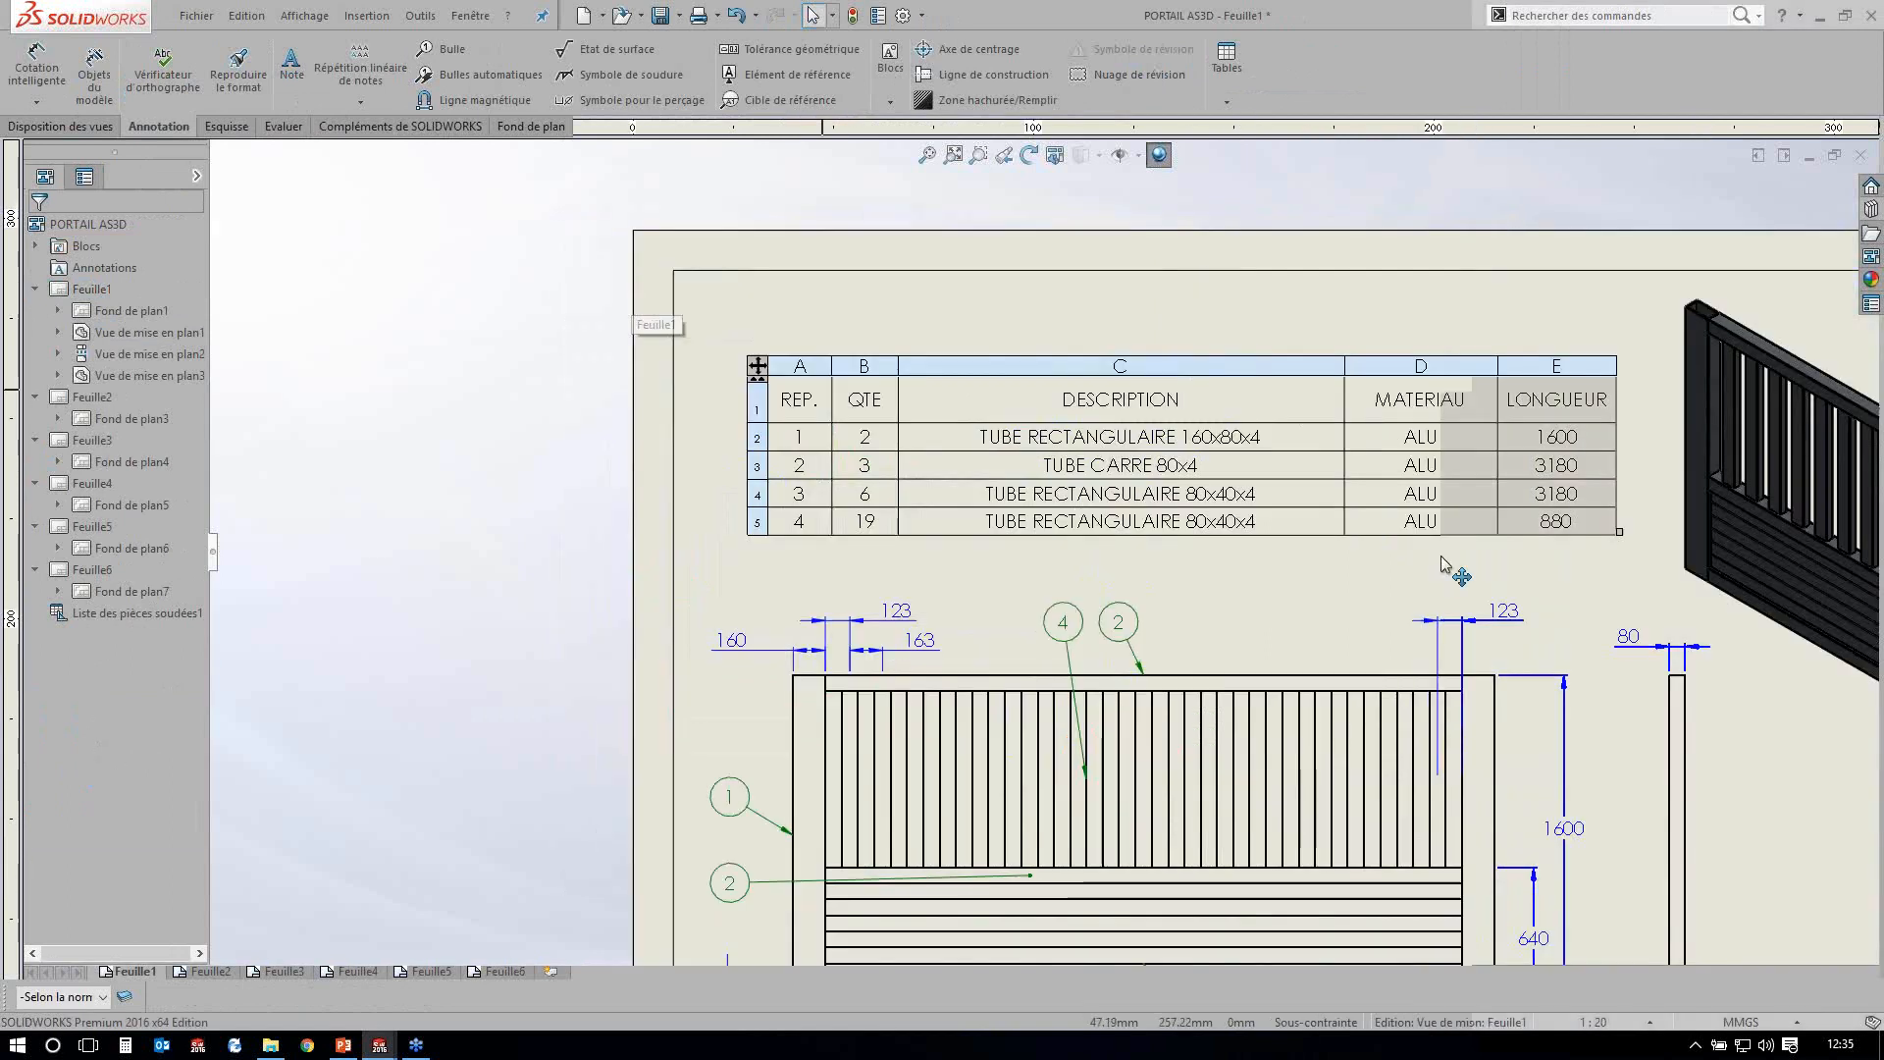
click(1441, 555)
right_click(769, 372)
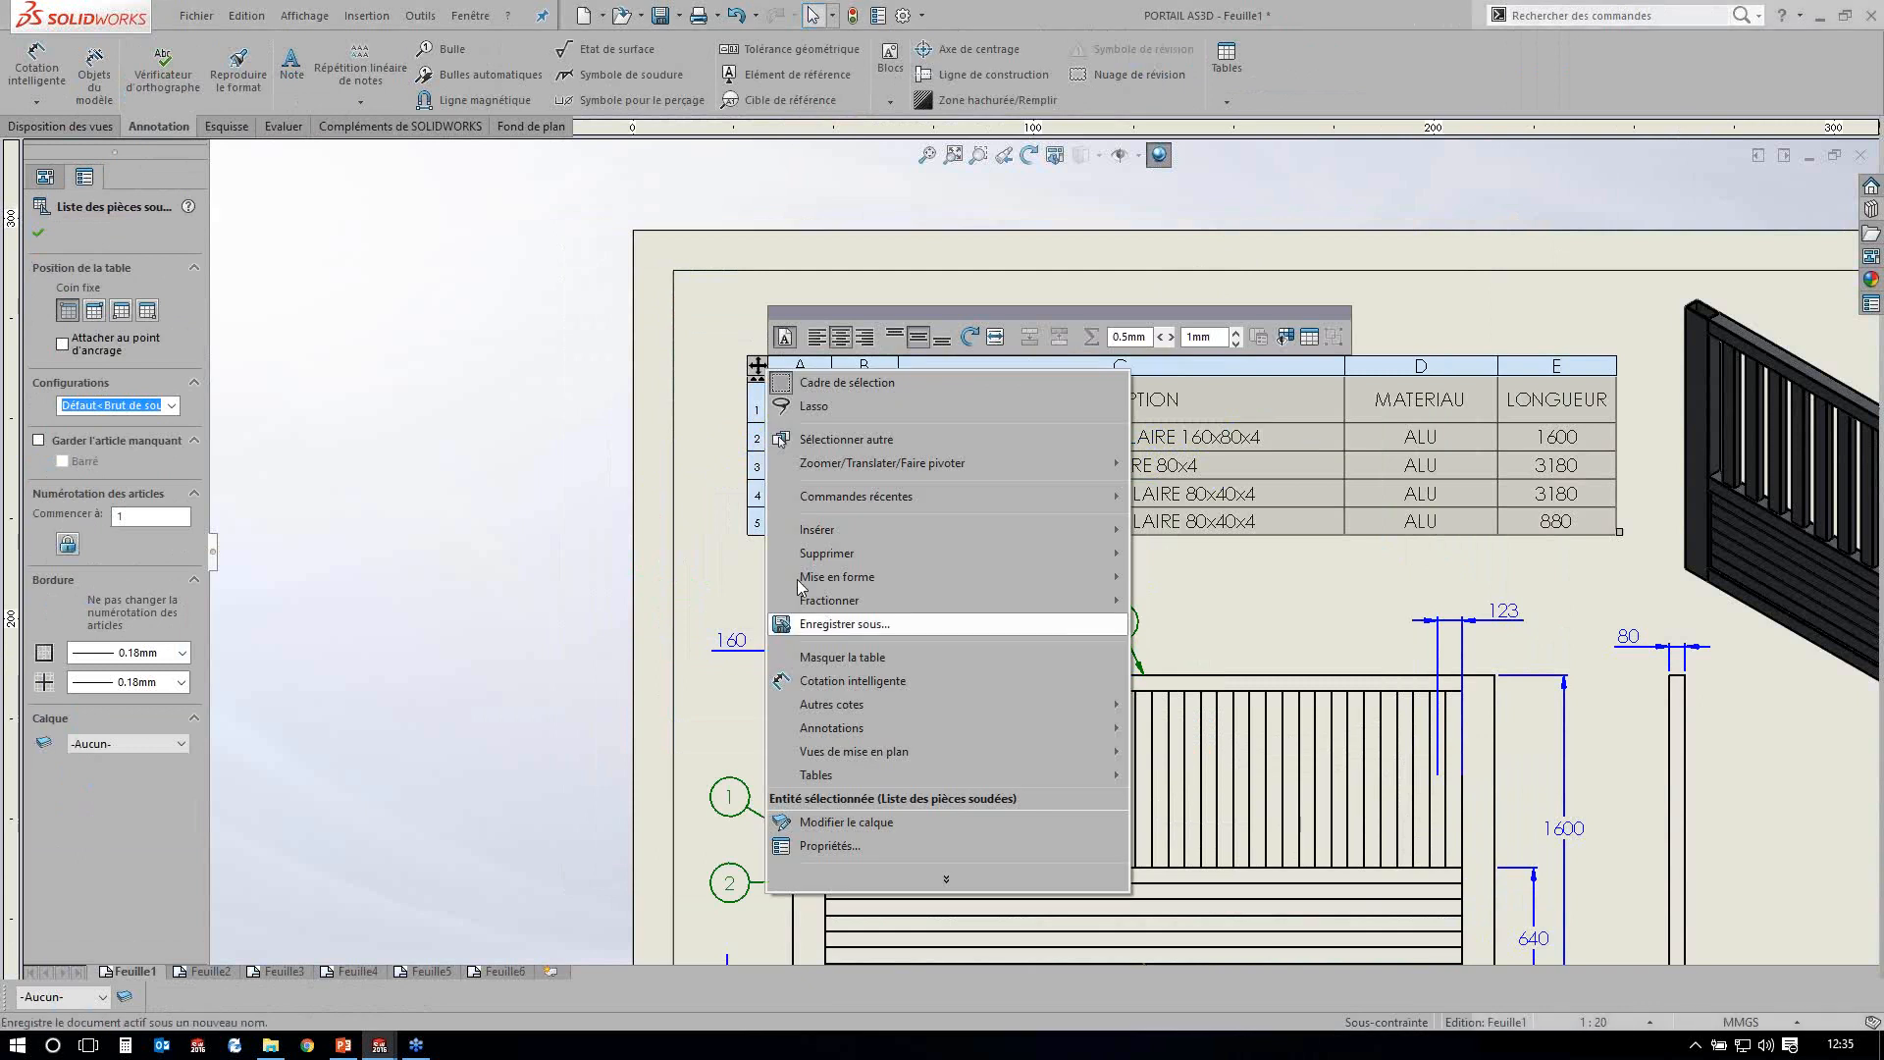
click(824, 623)
click(722, 540)
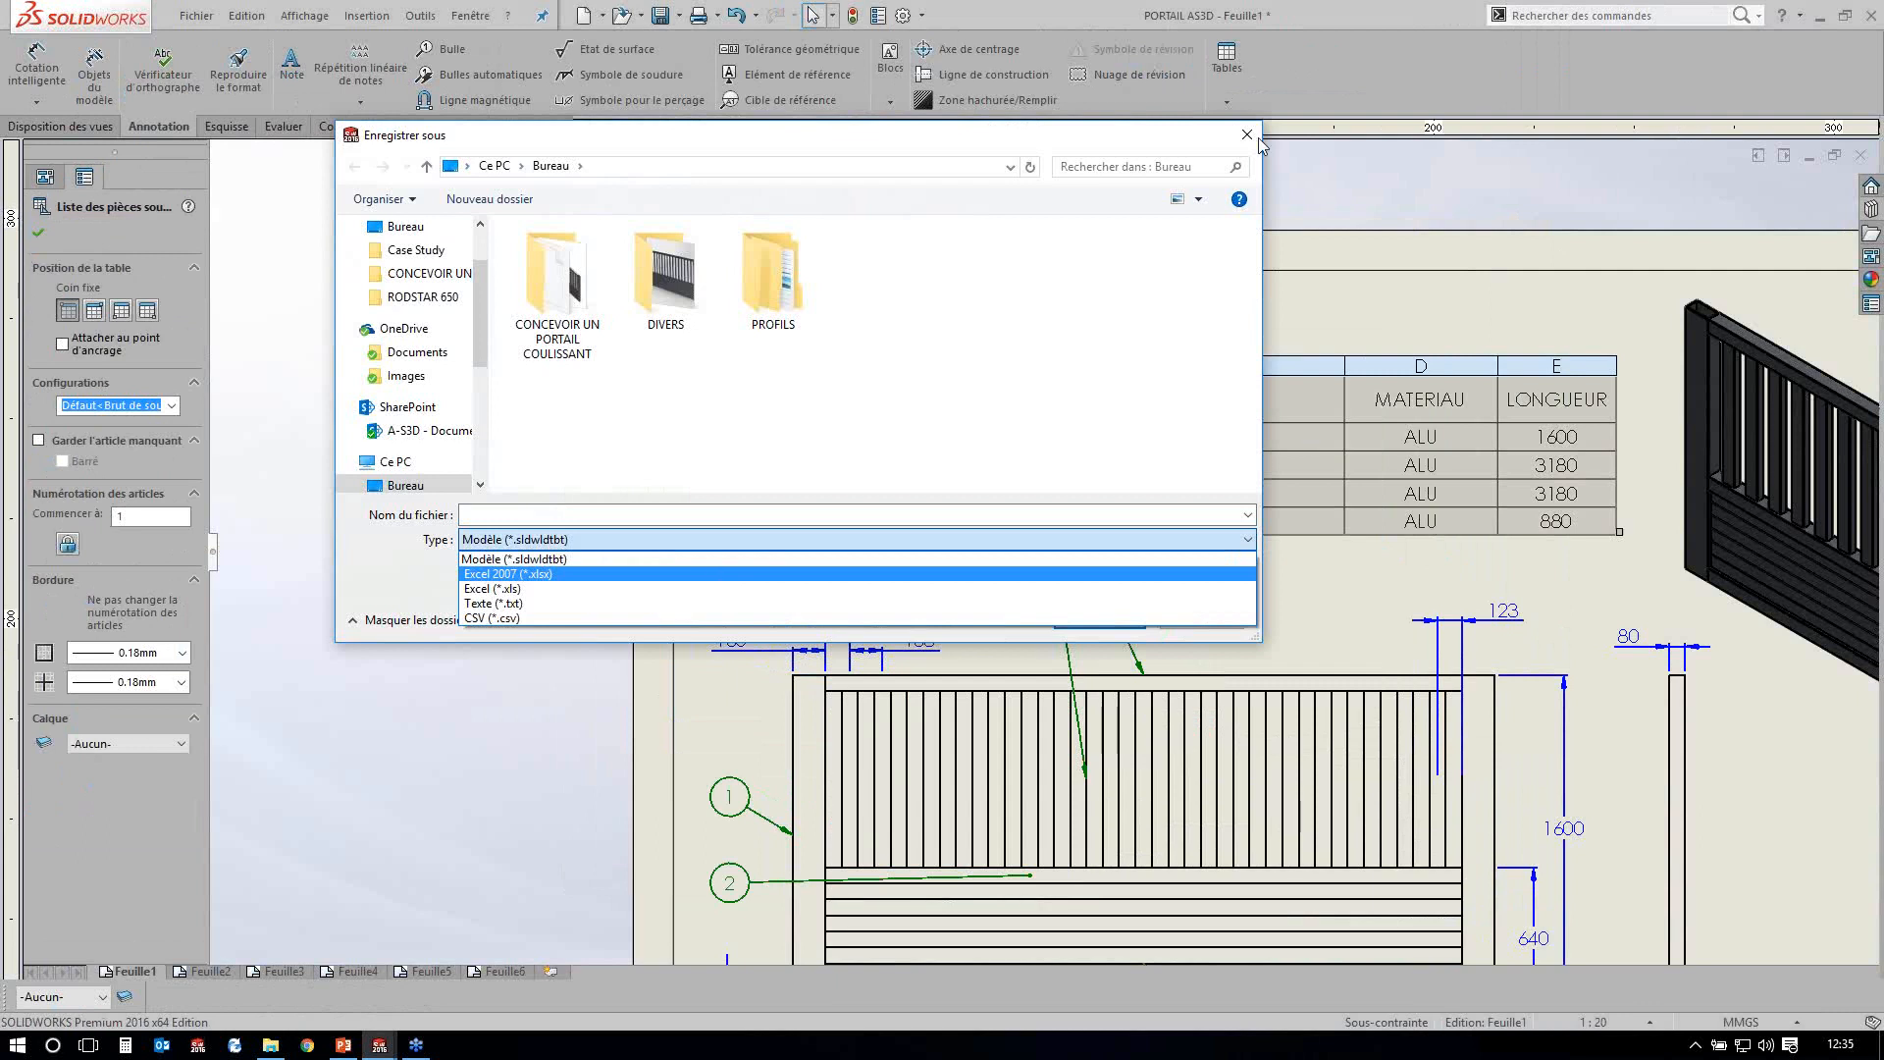
click(1181, 628)
click(1183, 625)
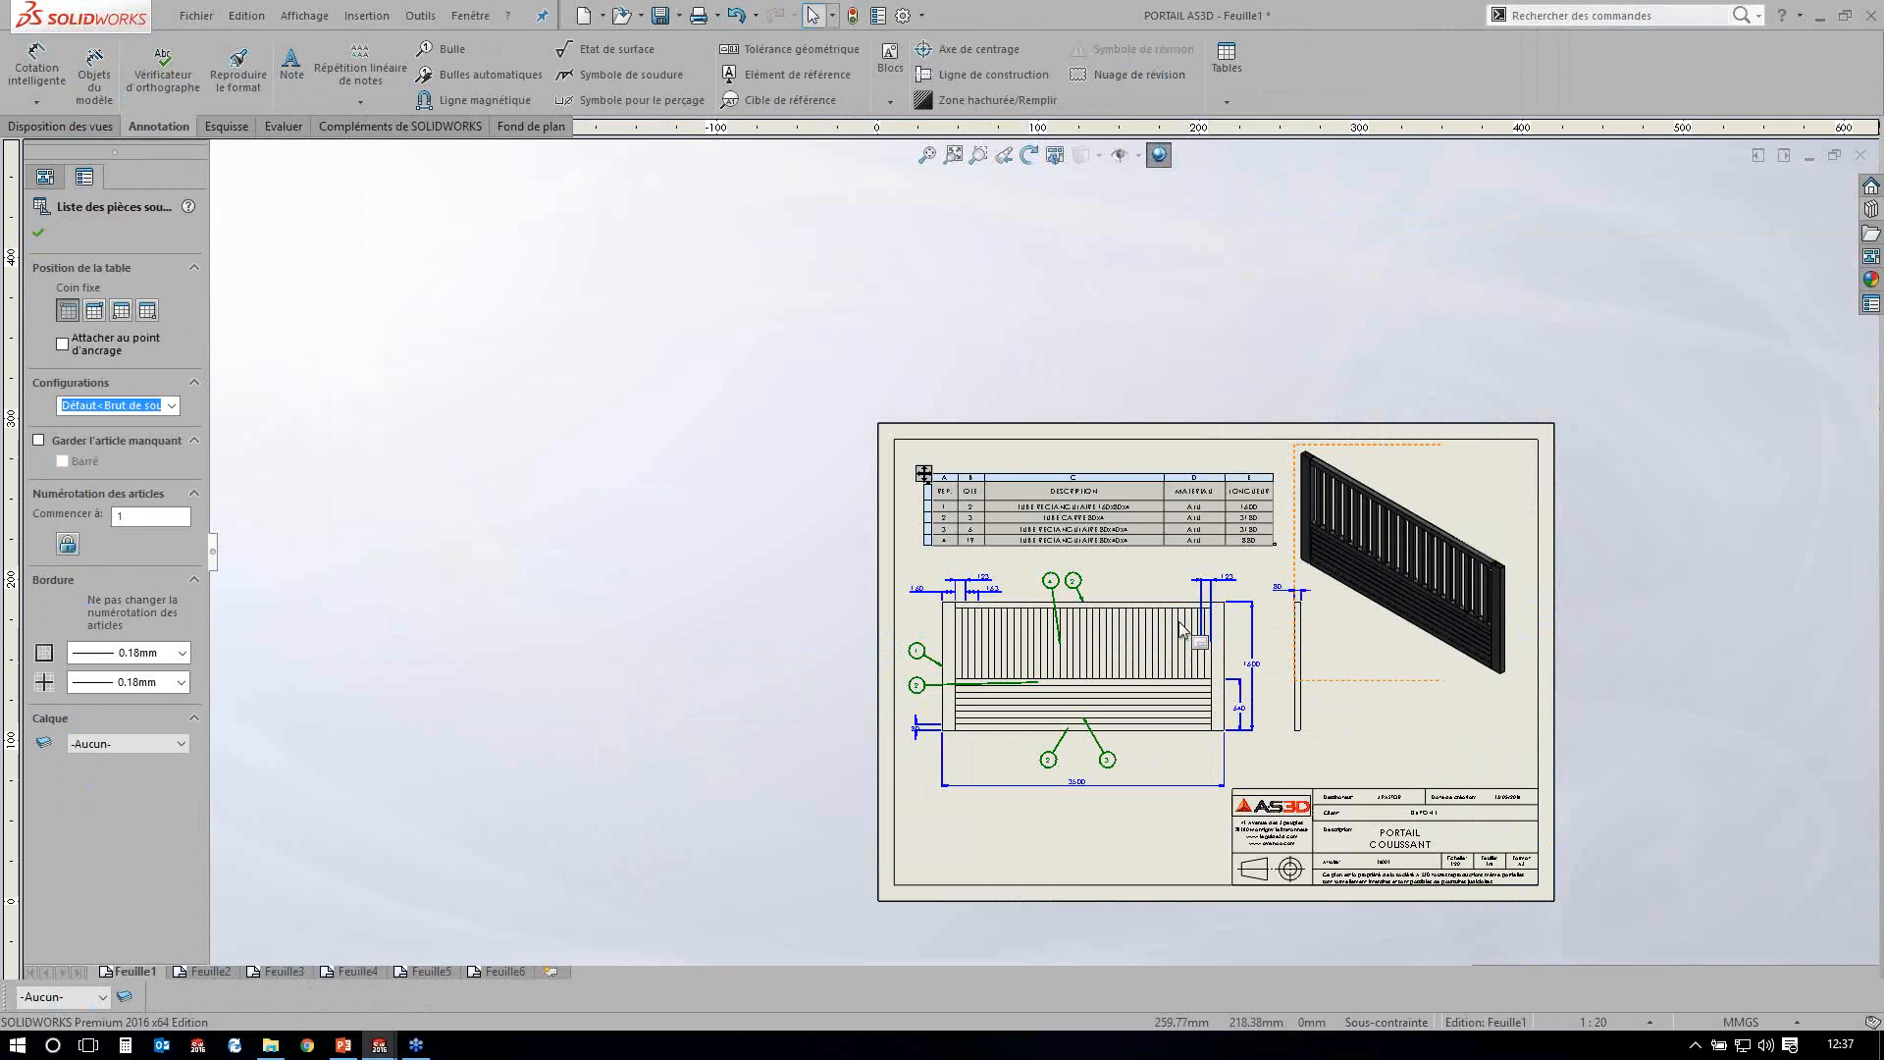
scroll(1182, 630, up, 3)
Review the Pack and Go file list of the PORTAIL AS3D part with its drawings included, and leave without saving.
key(ctrl+Tab)
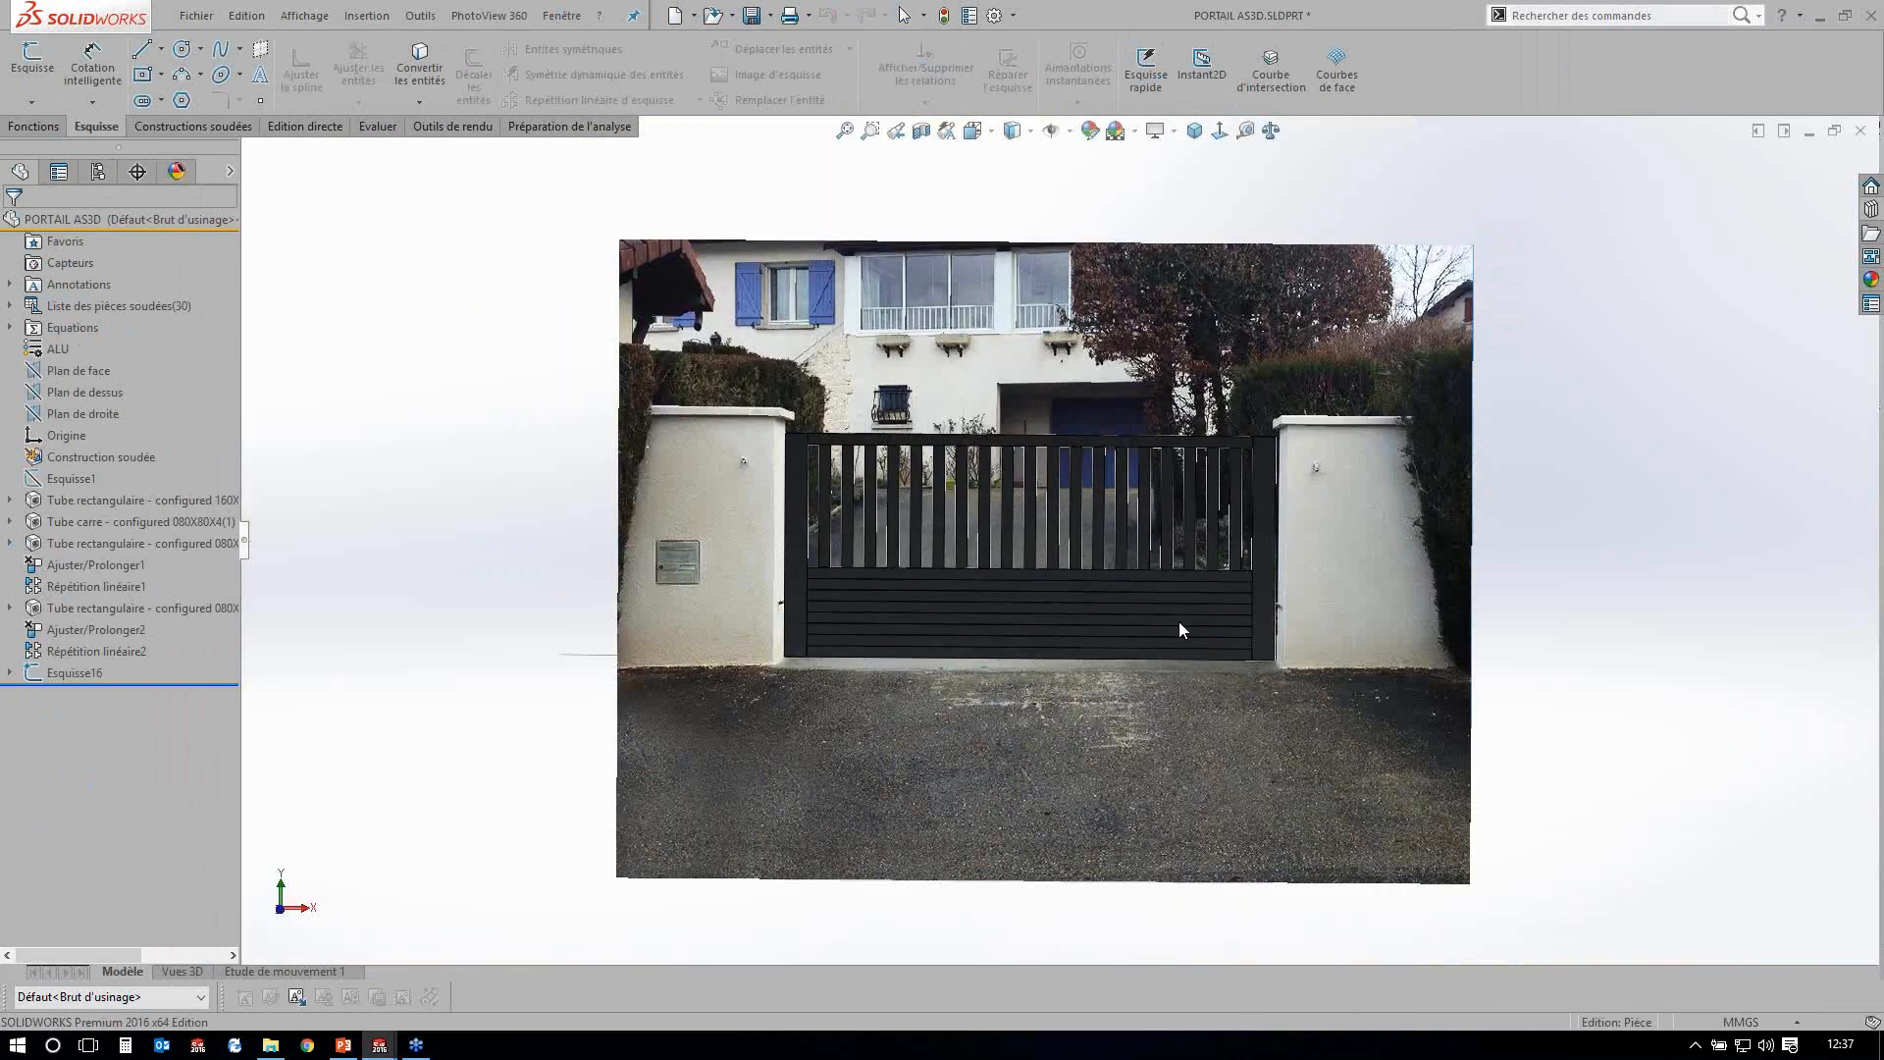
click(196, 15)
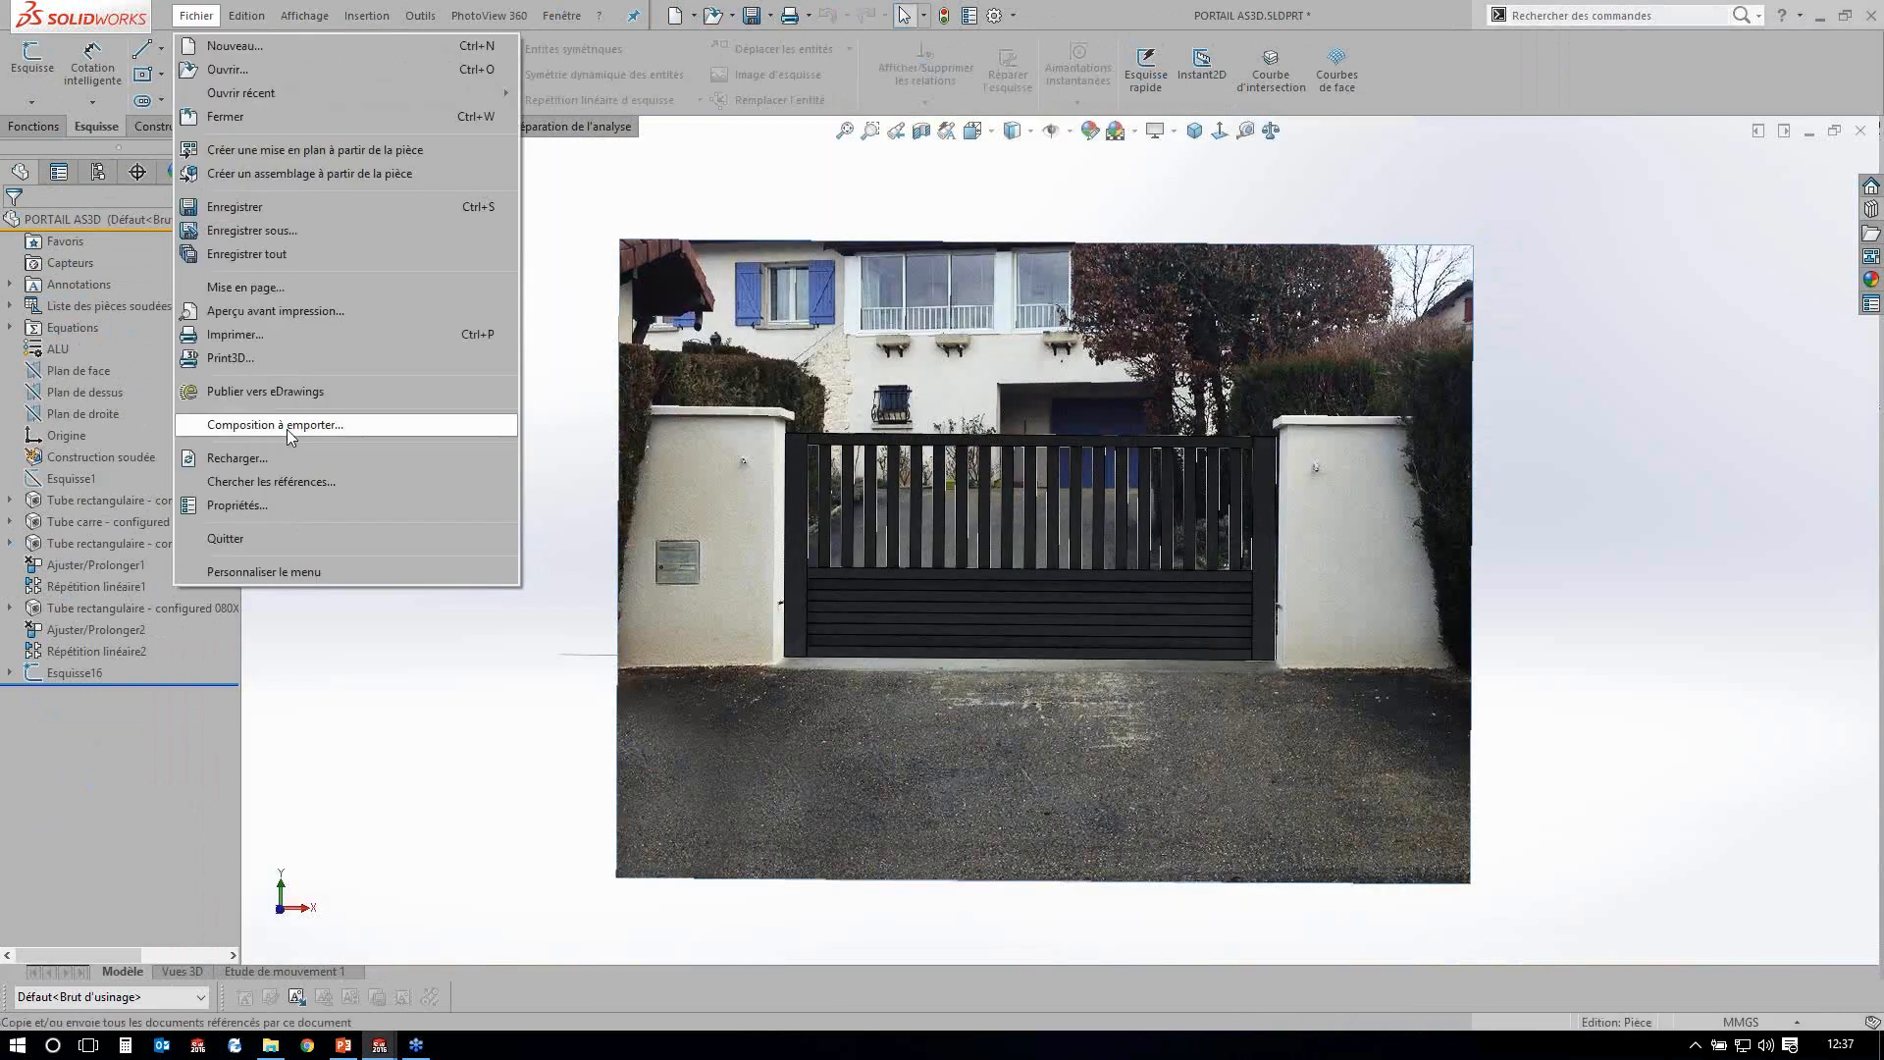
click(286, 428)
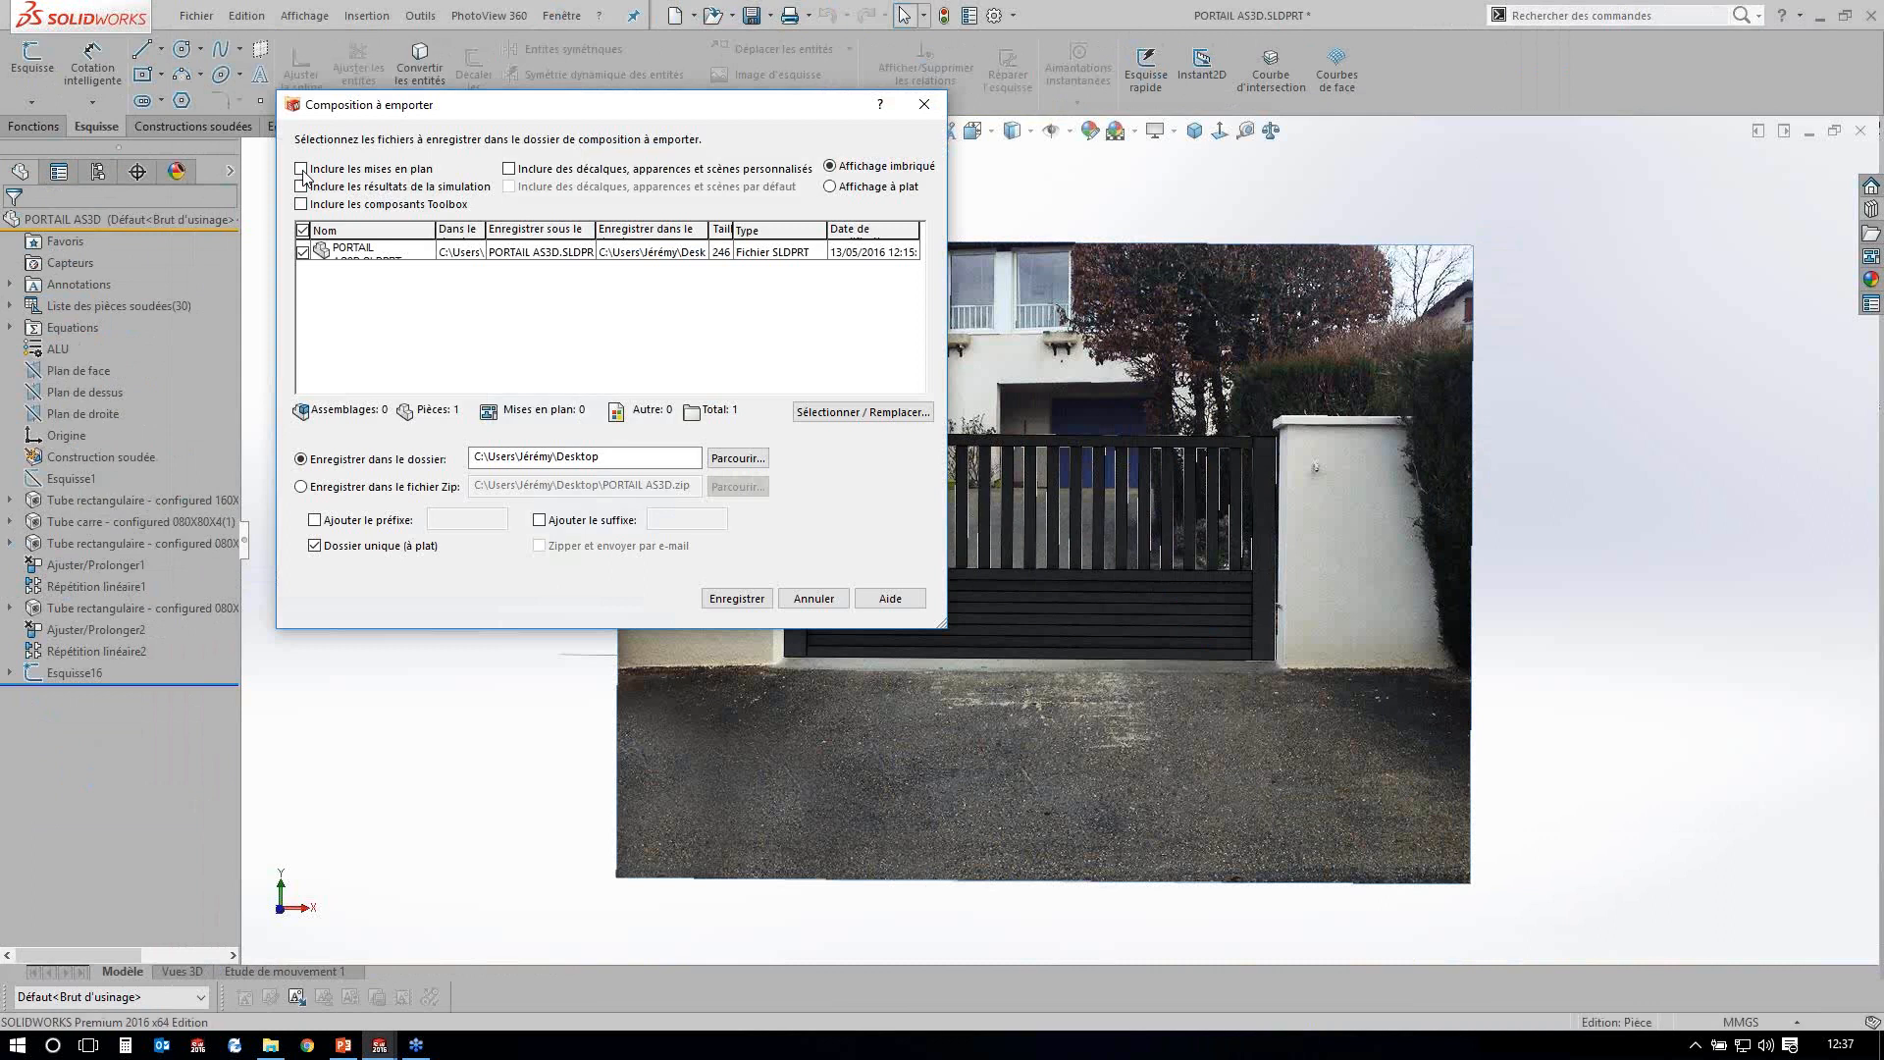
click(302, 169)
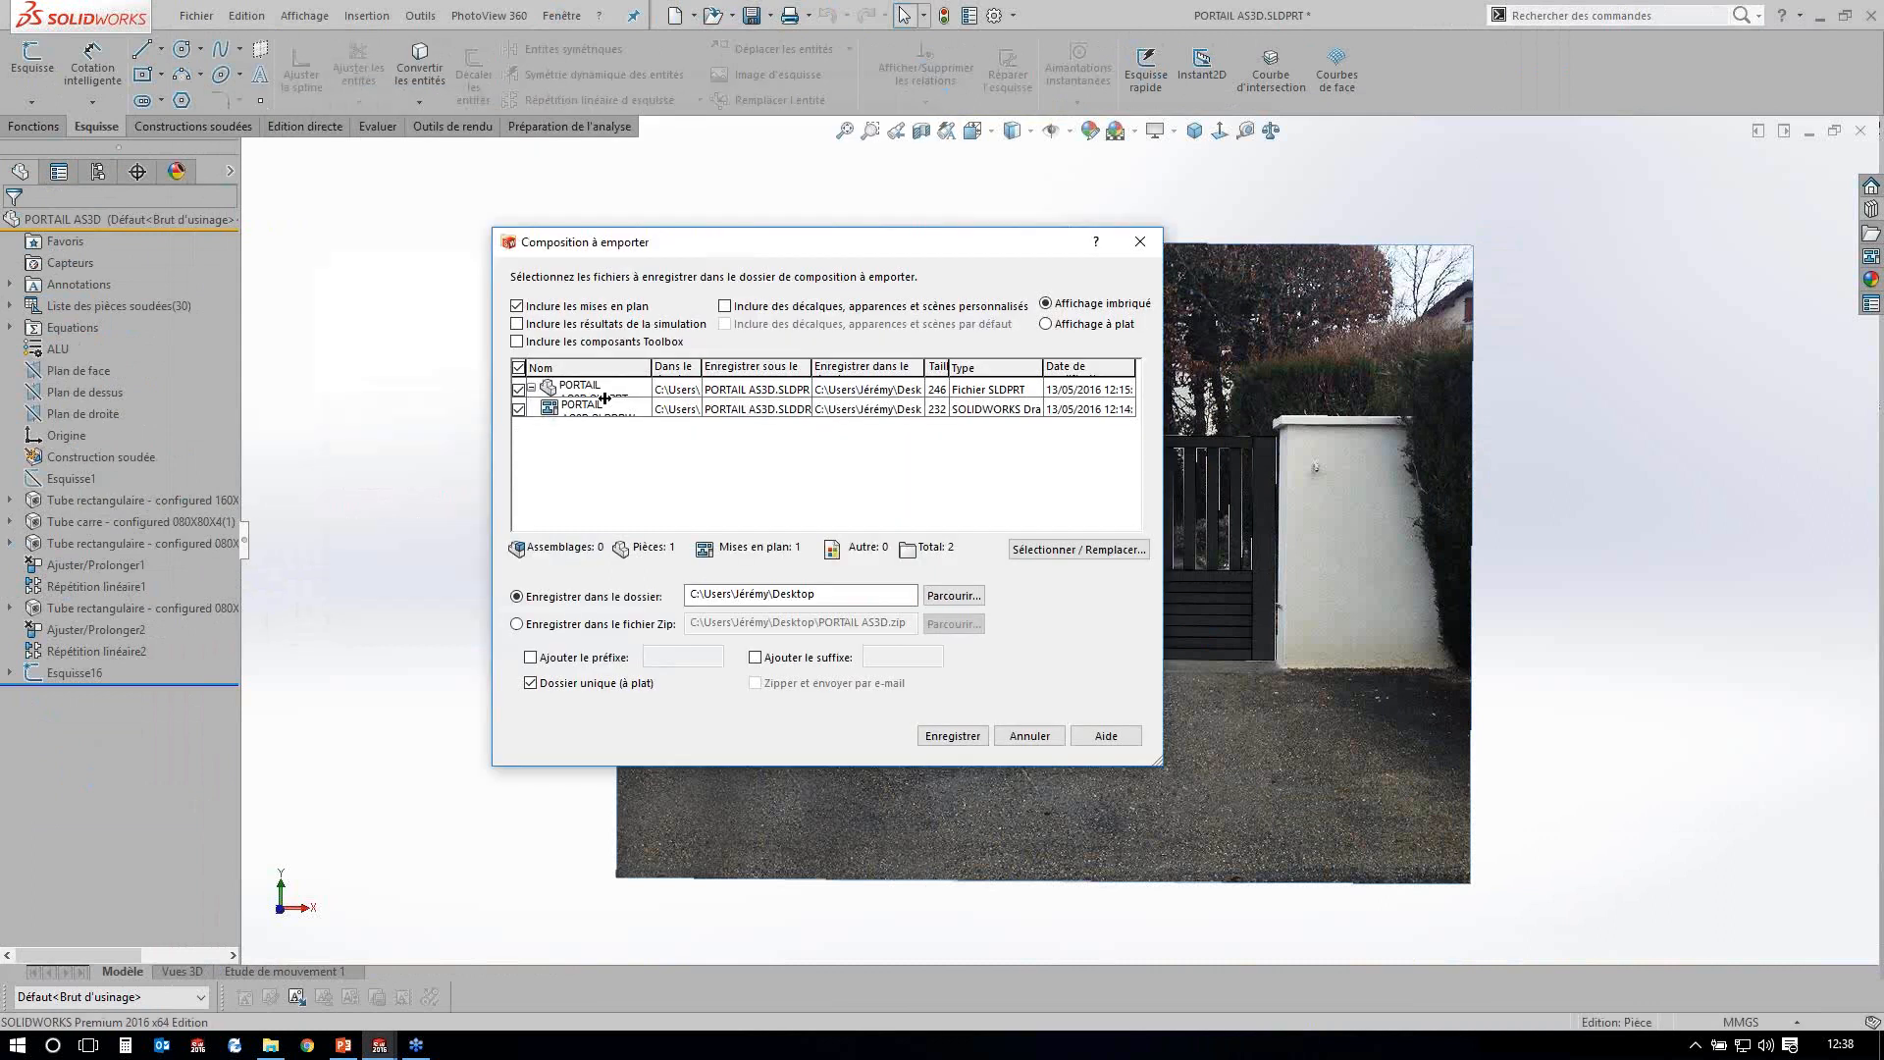
drag(604, 398, 605, 398)
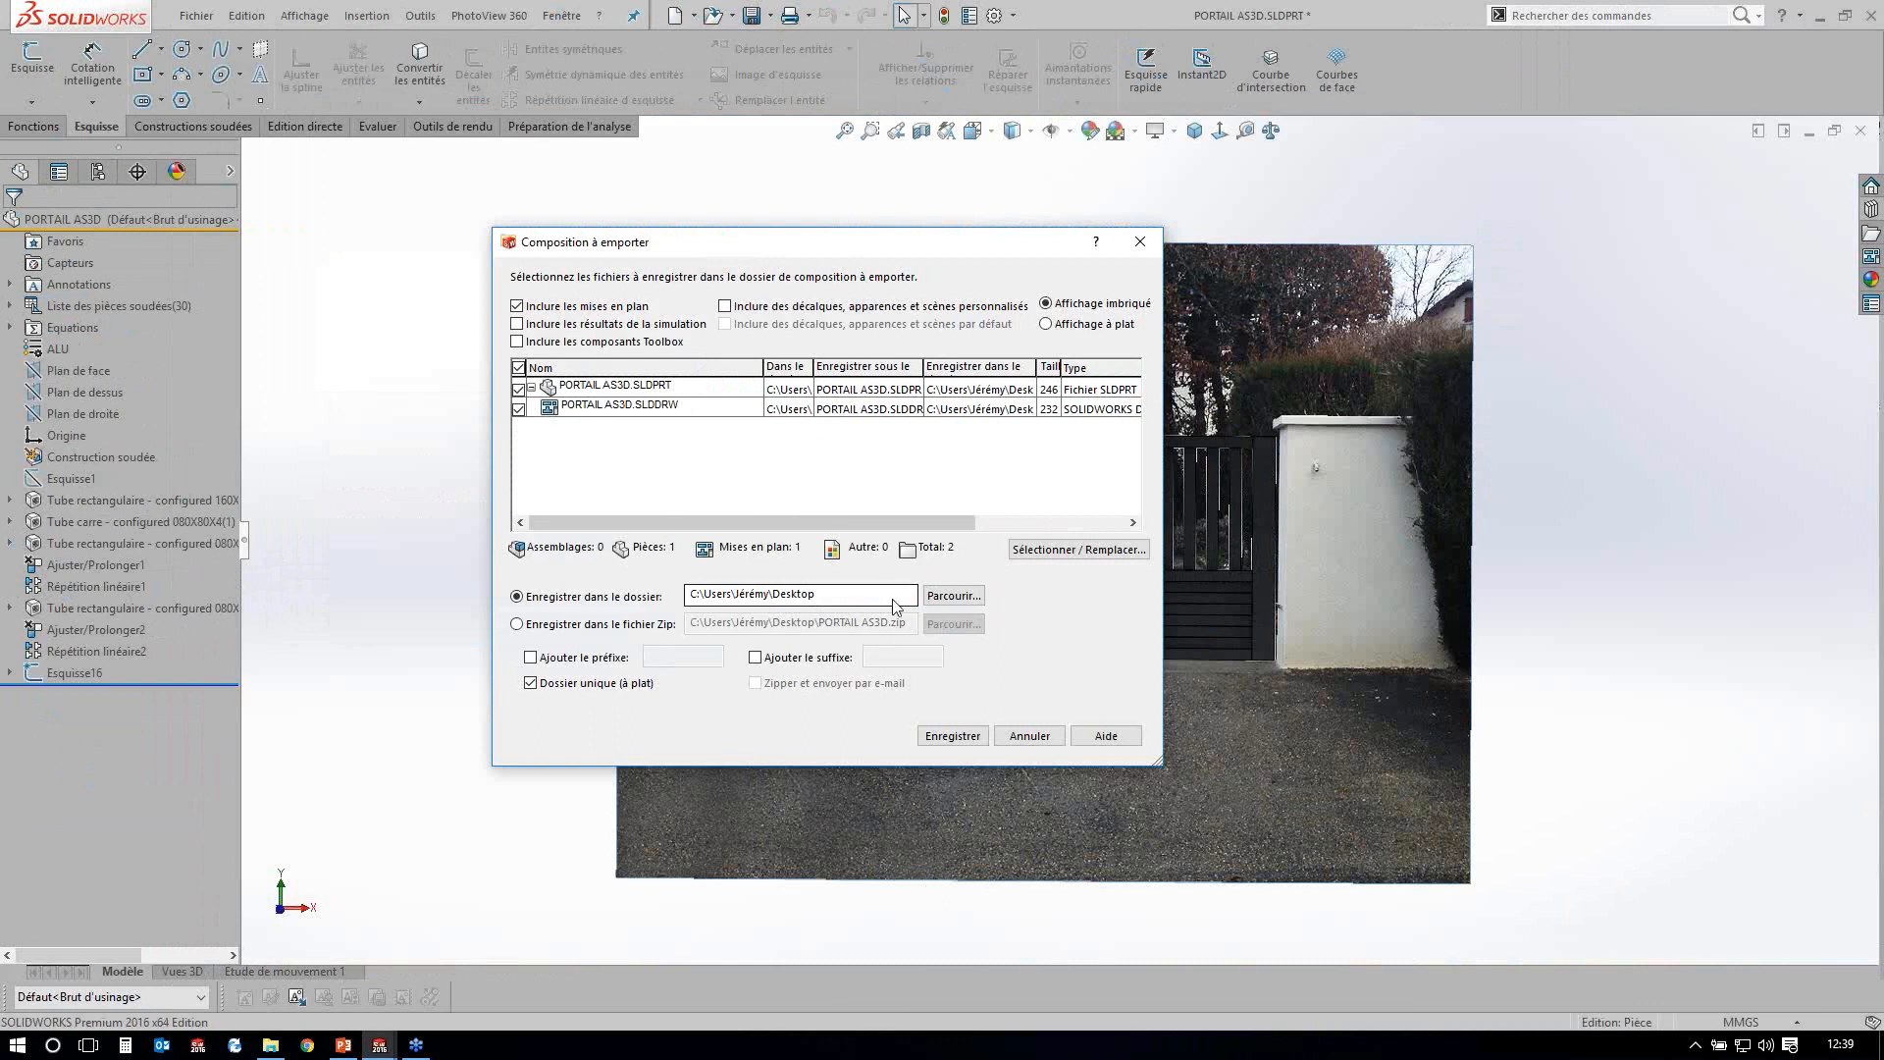
key(Escape)
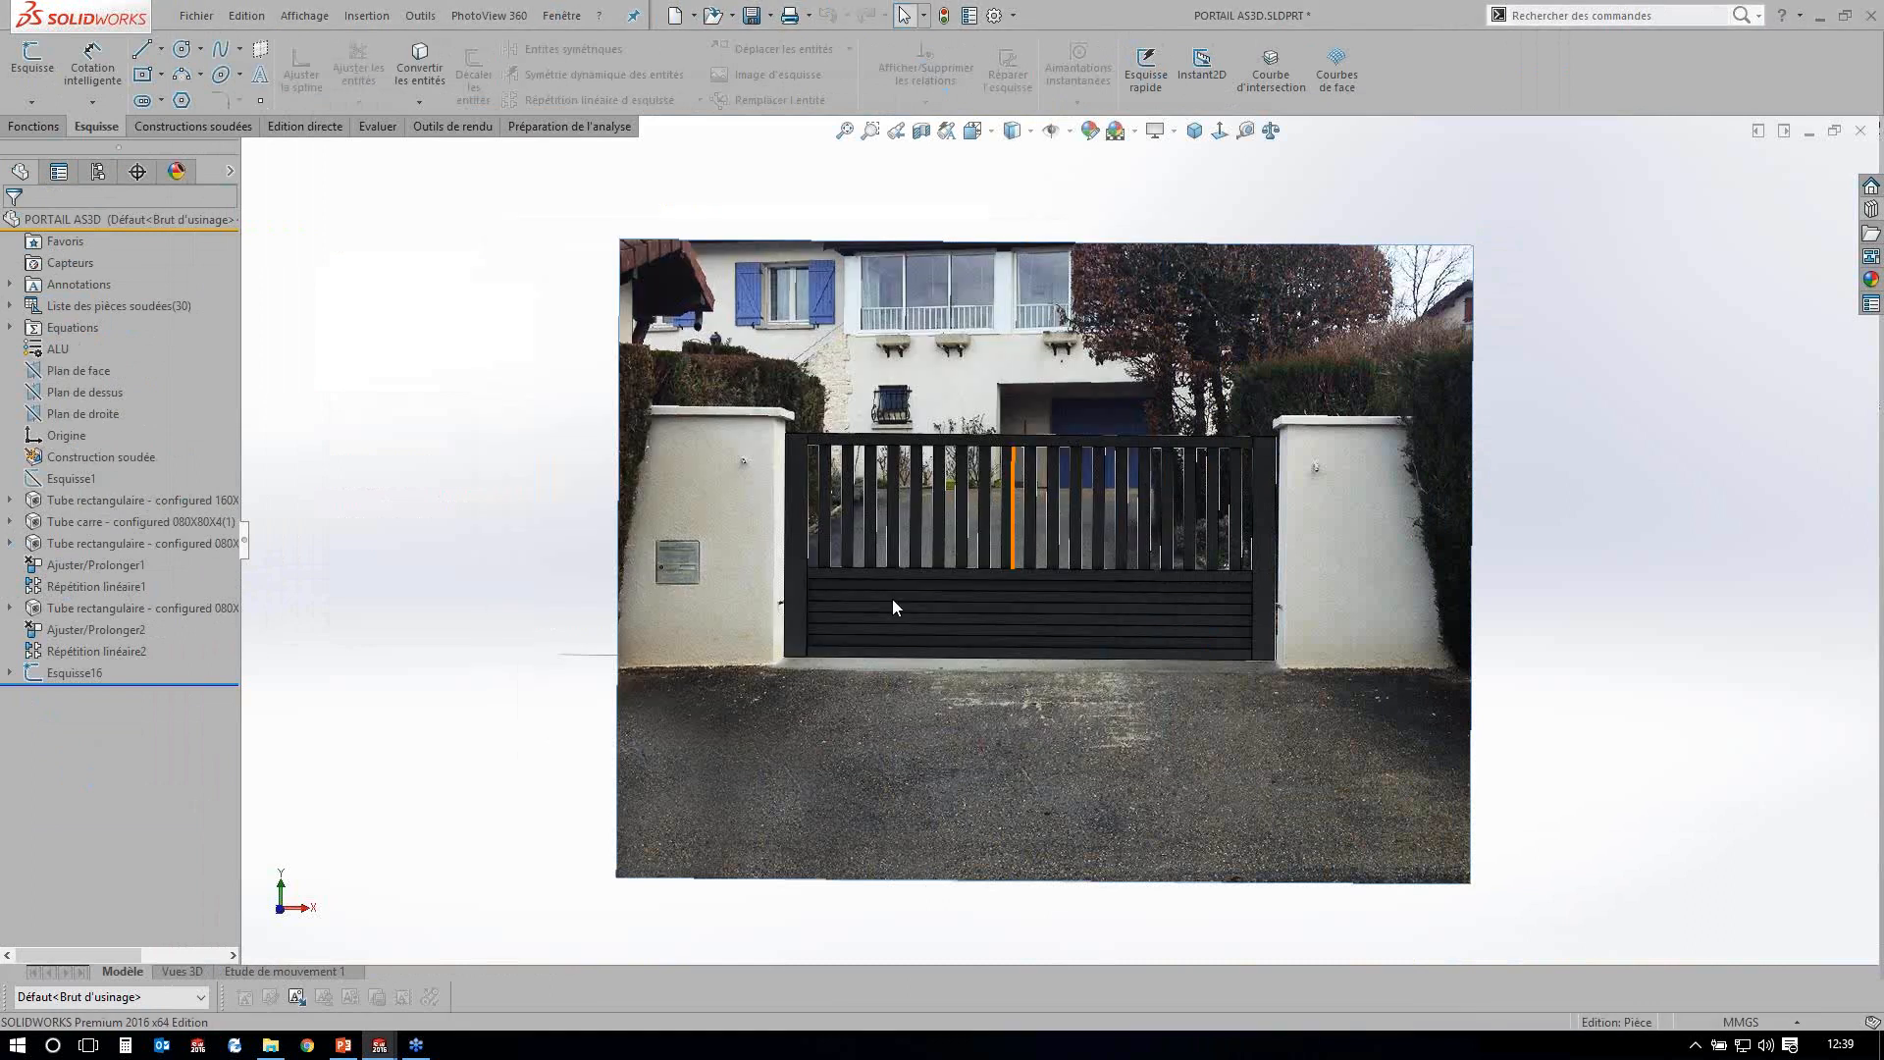
Hide the driveway photo of Esquisse16 and expand the cut list group of the 80x40x4 vertical bars.
click(77, 672)
click(78, 648)
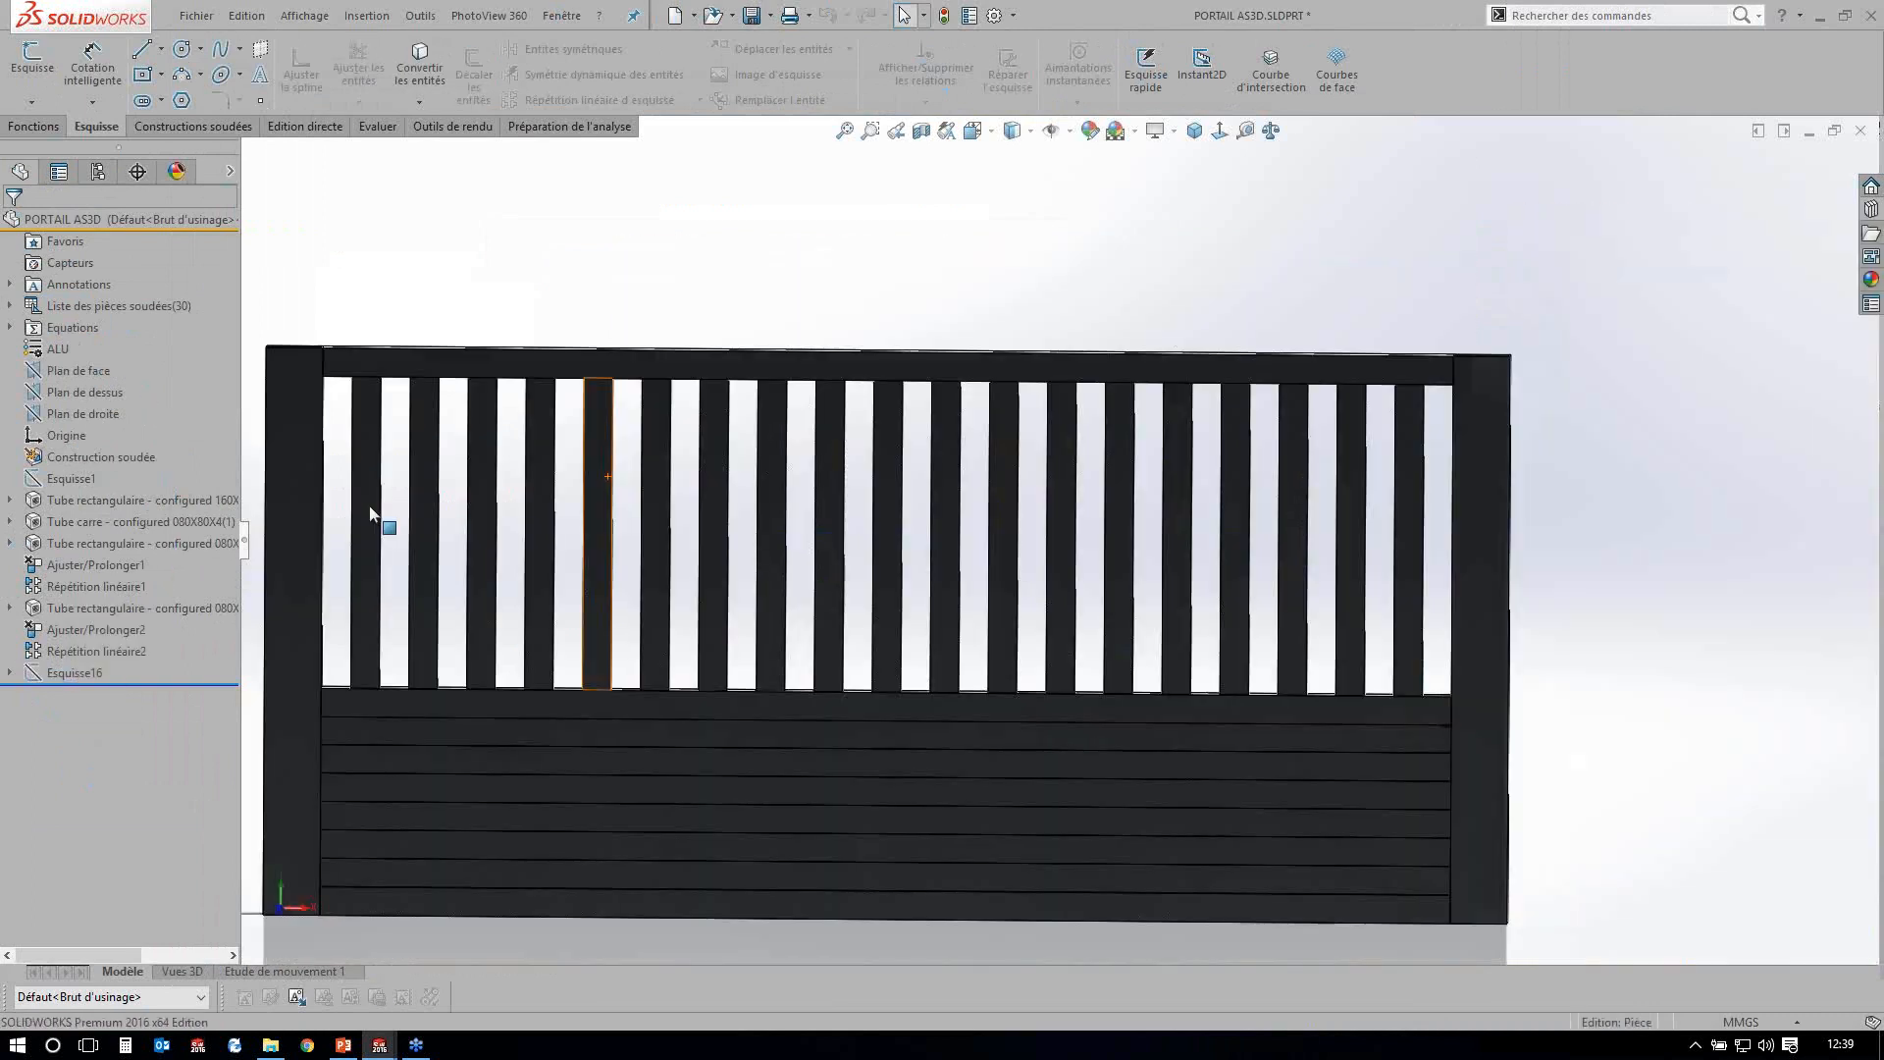
double_click(372, 426)
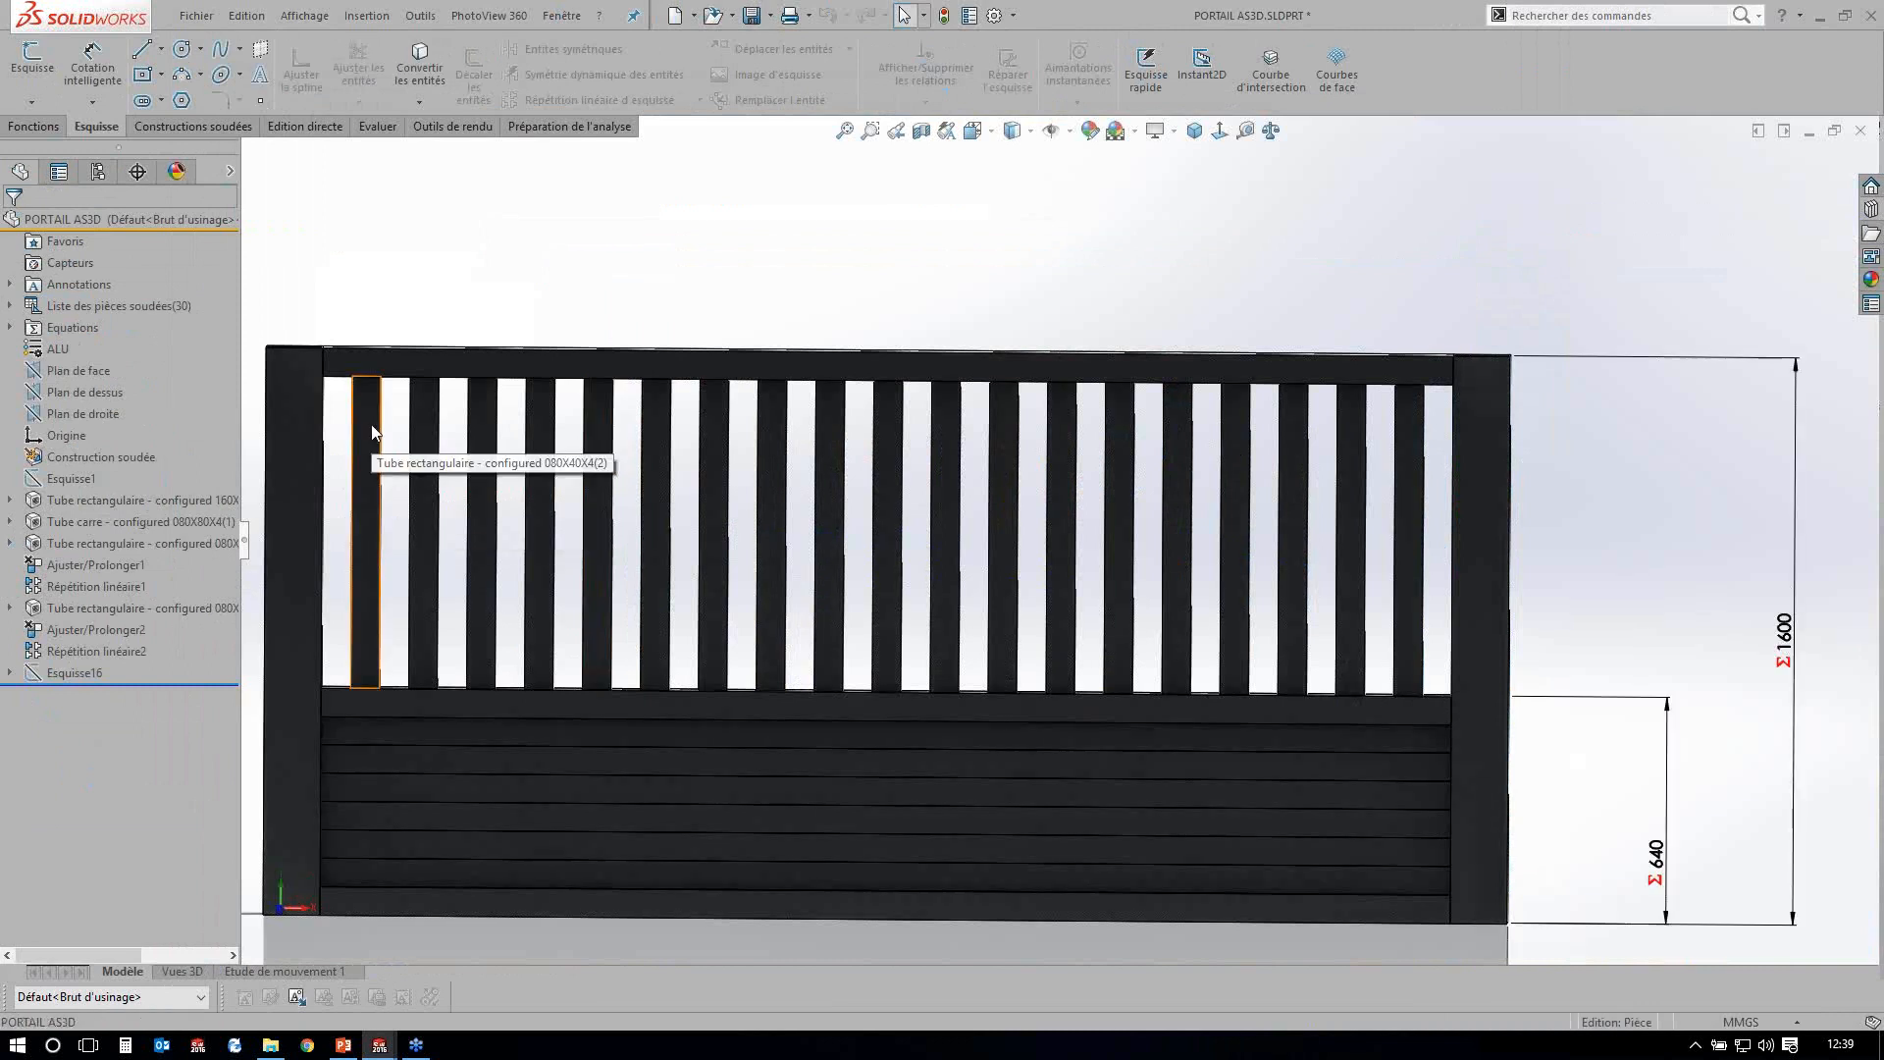
click(371, 424)
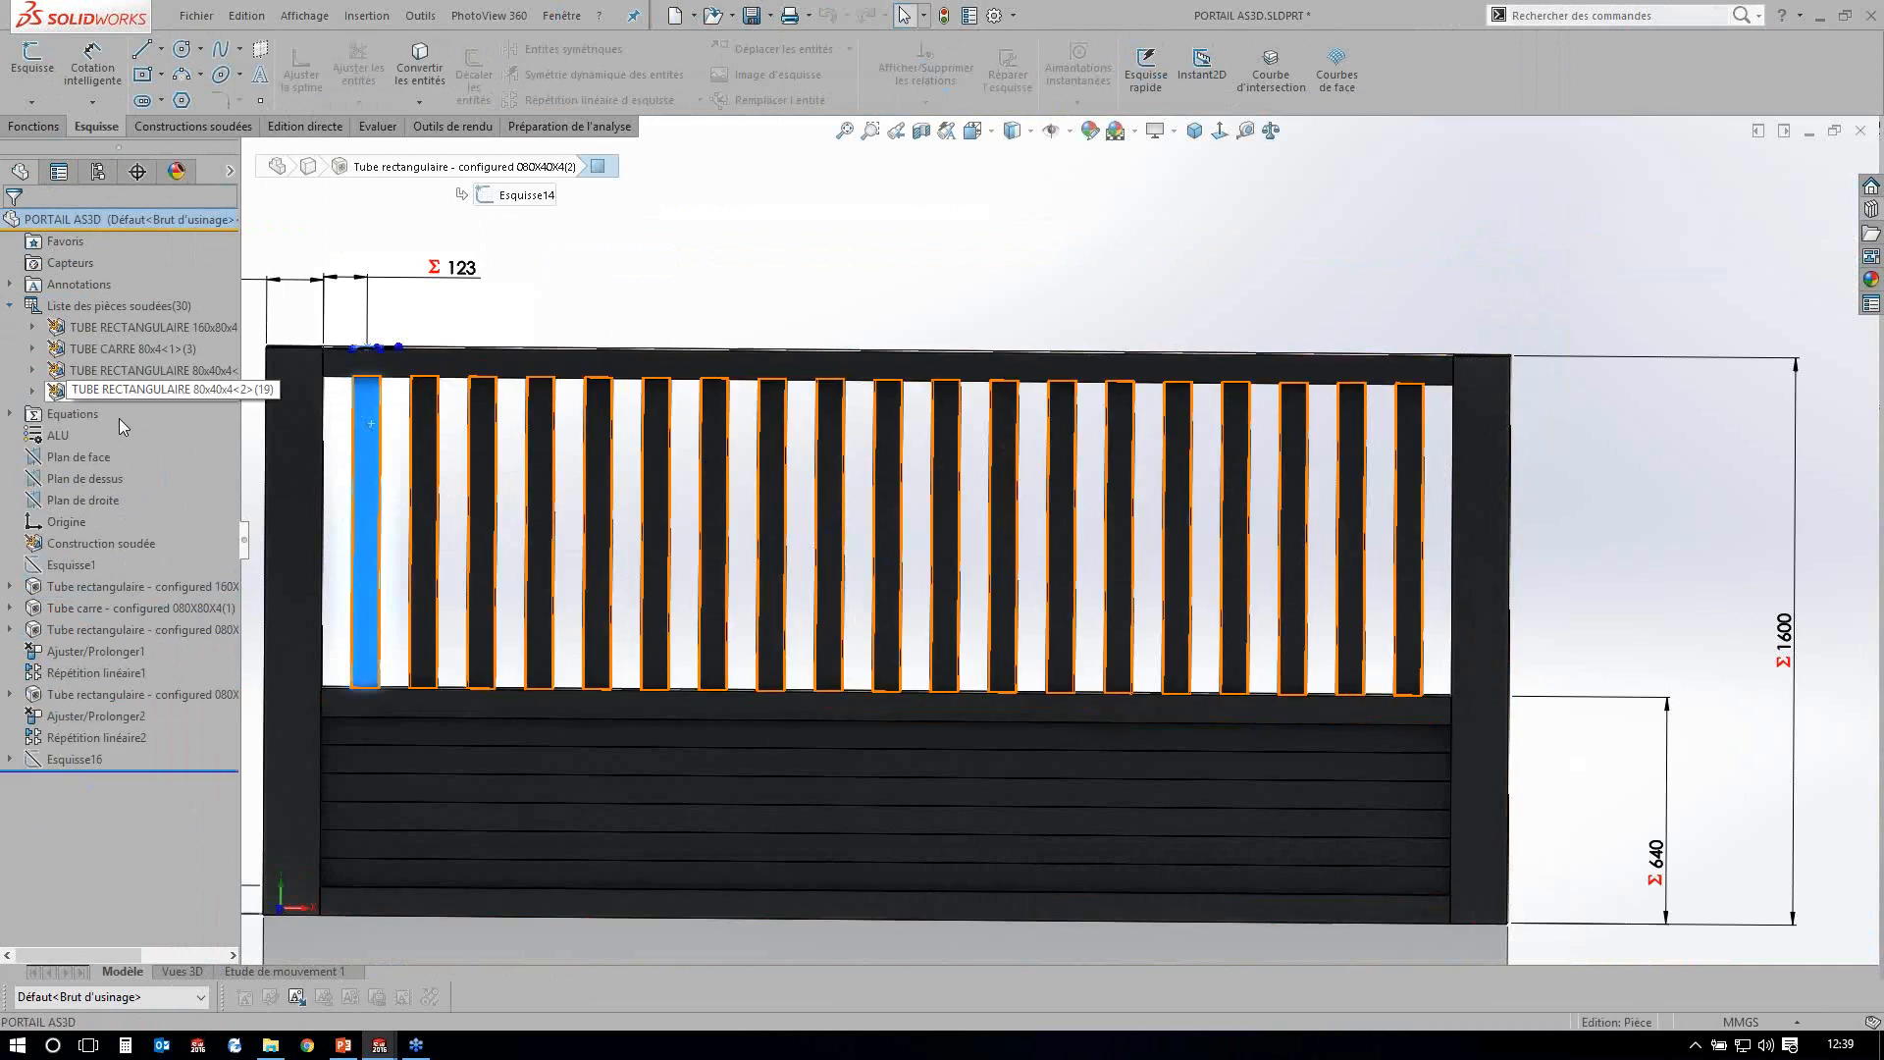
click(32, 392)
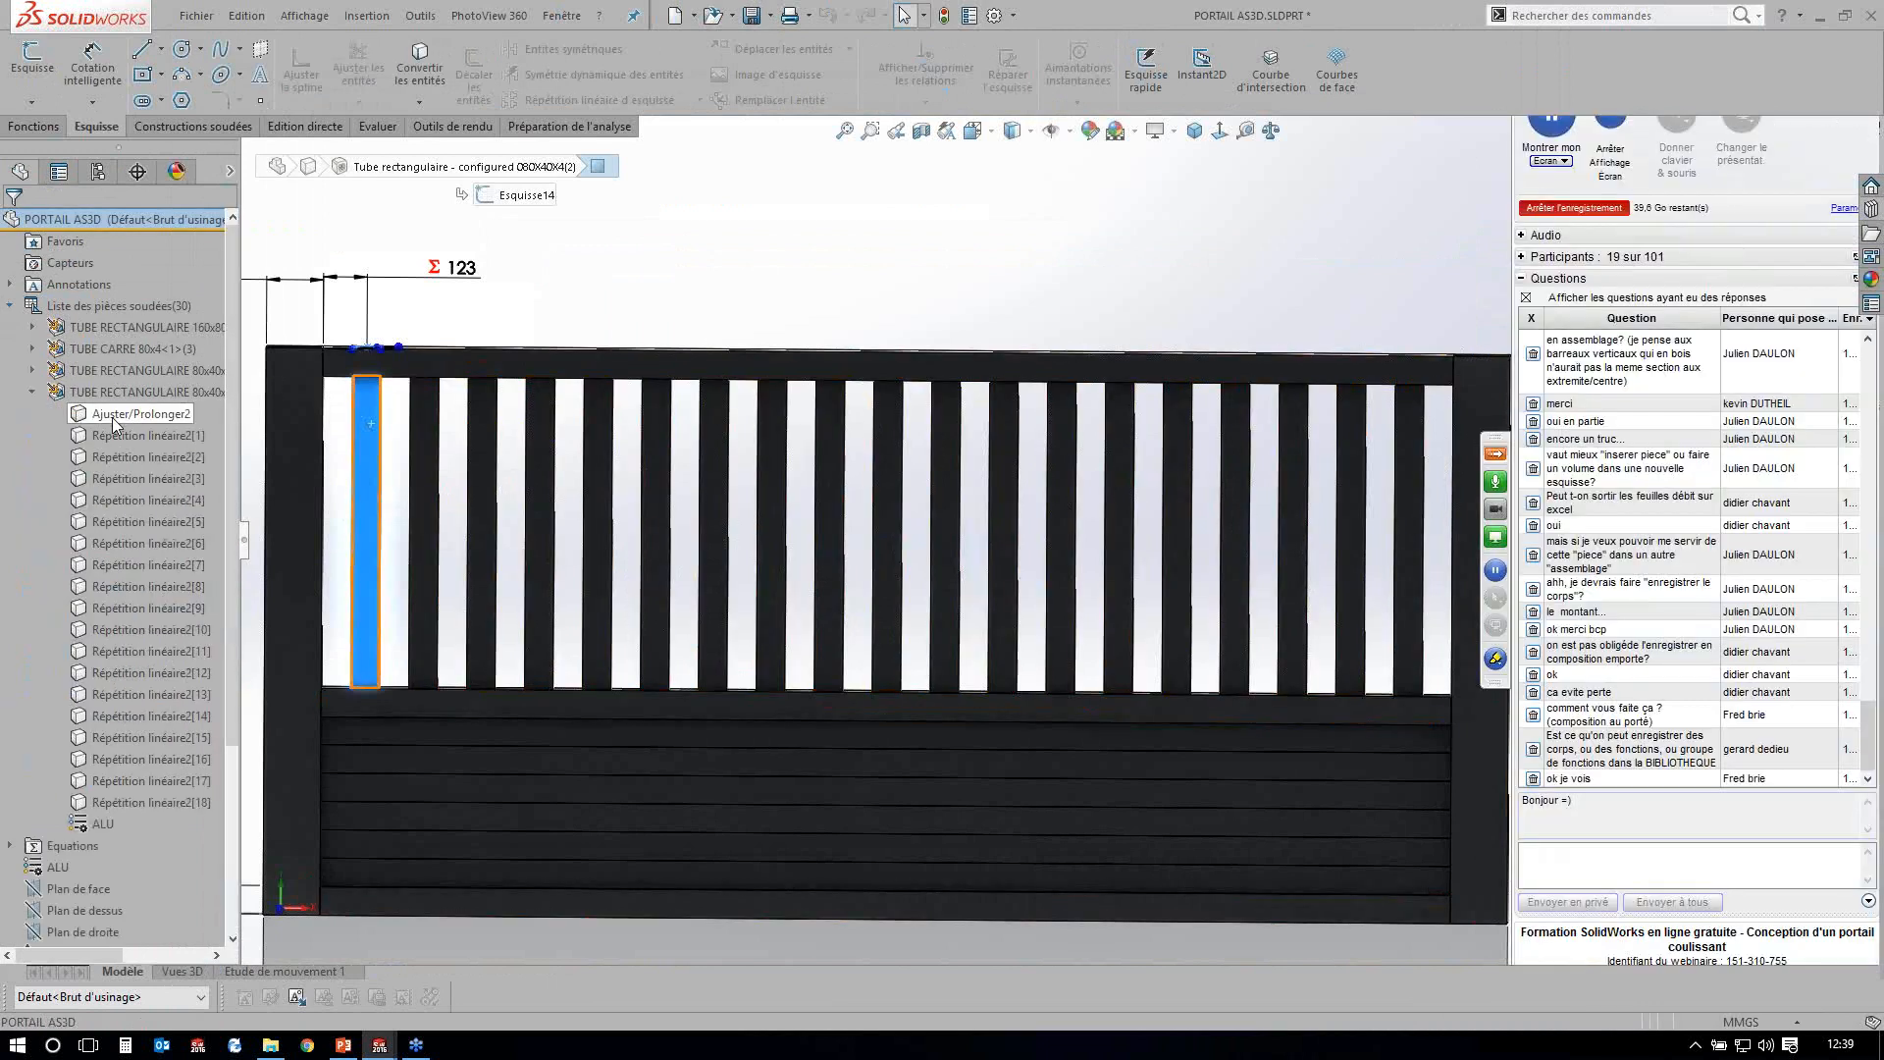
Try inserting the first vertical bar's body, Ajuster/Prolonger2, into a new part with an empty template and the base part's units.
click(112, 416)
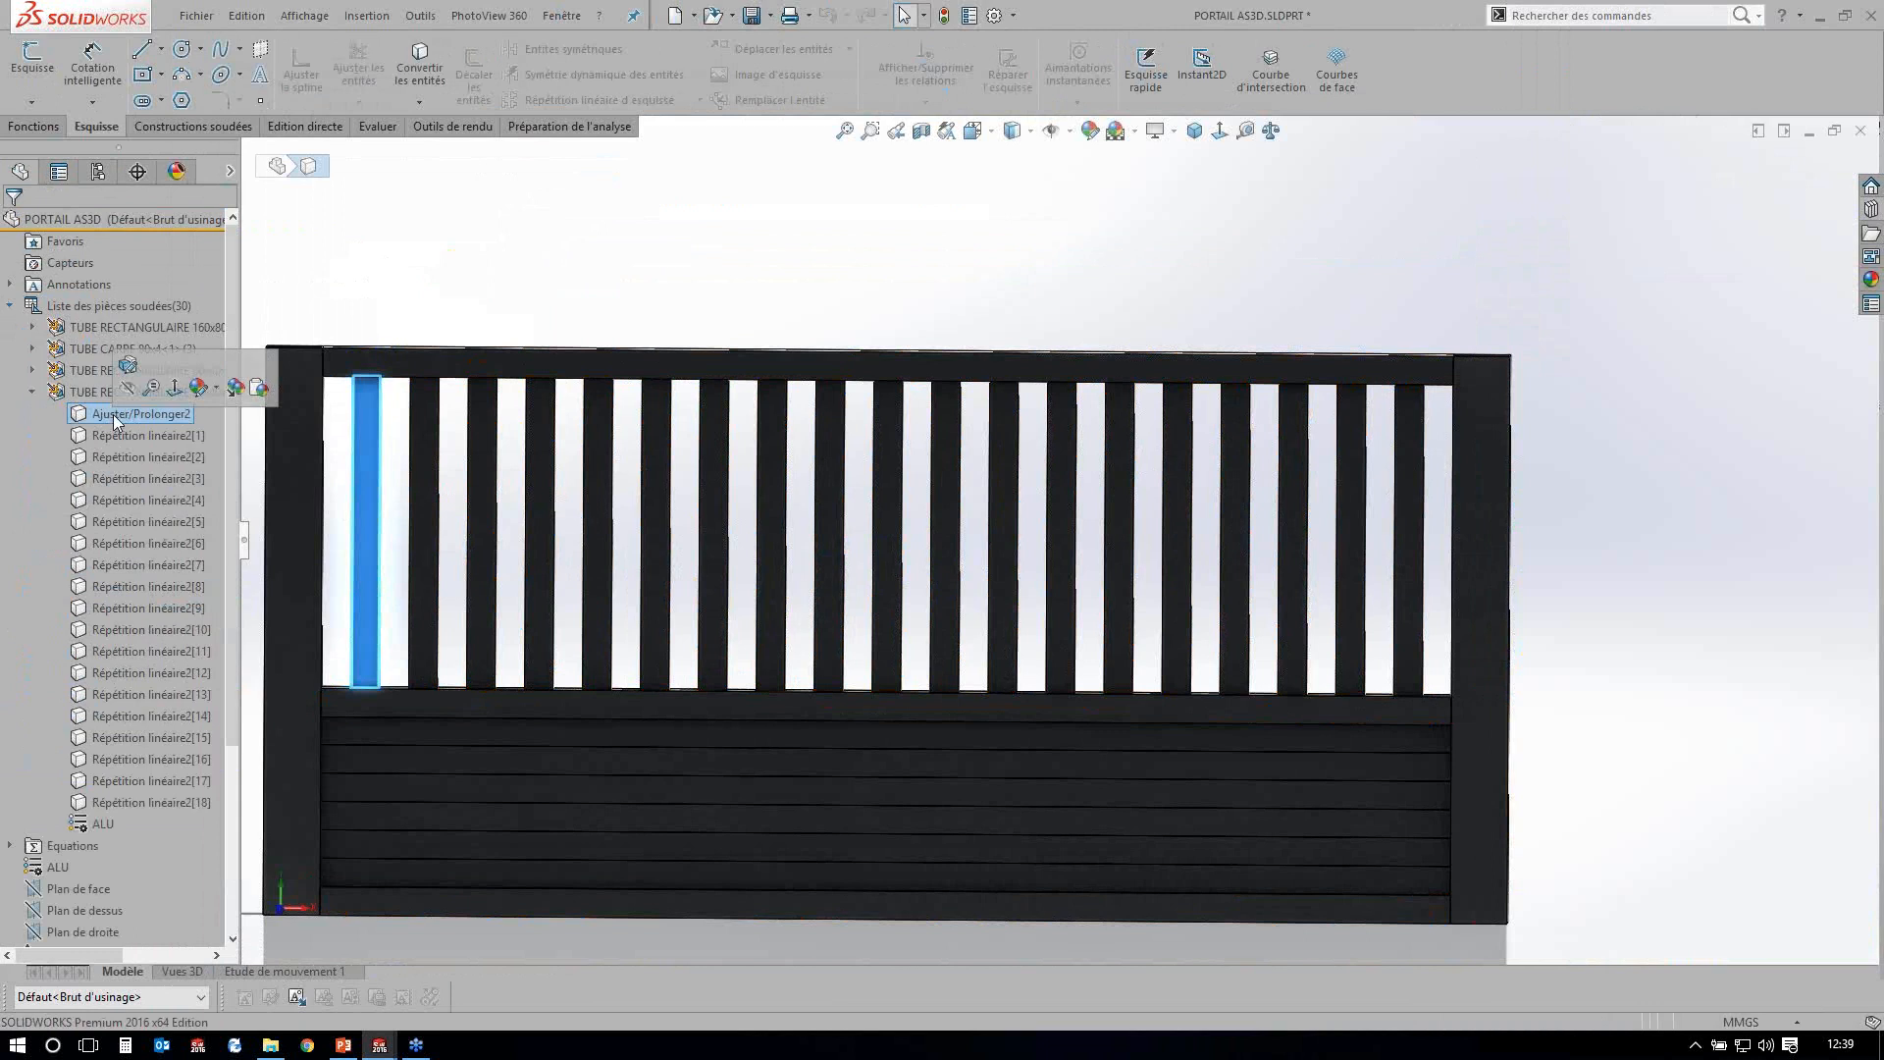
right_click(114, 414)
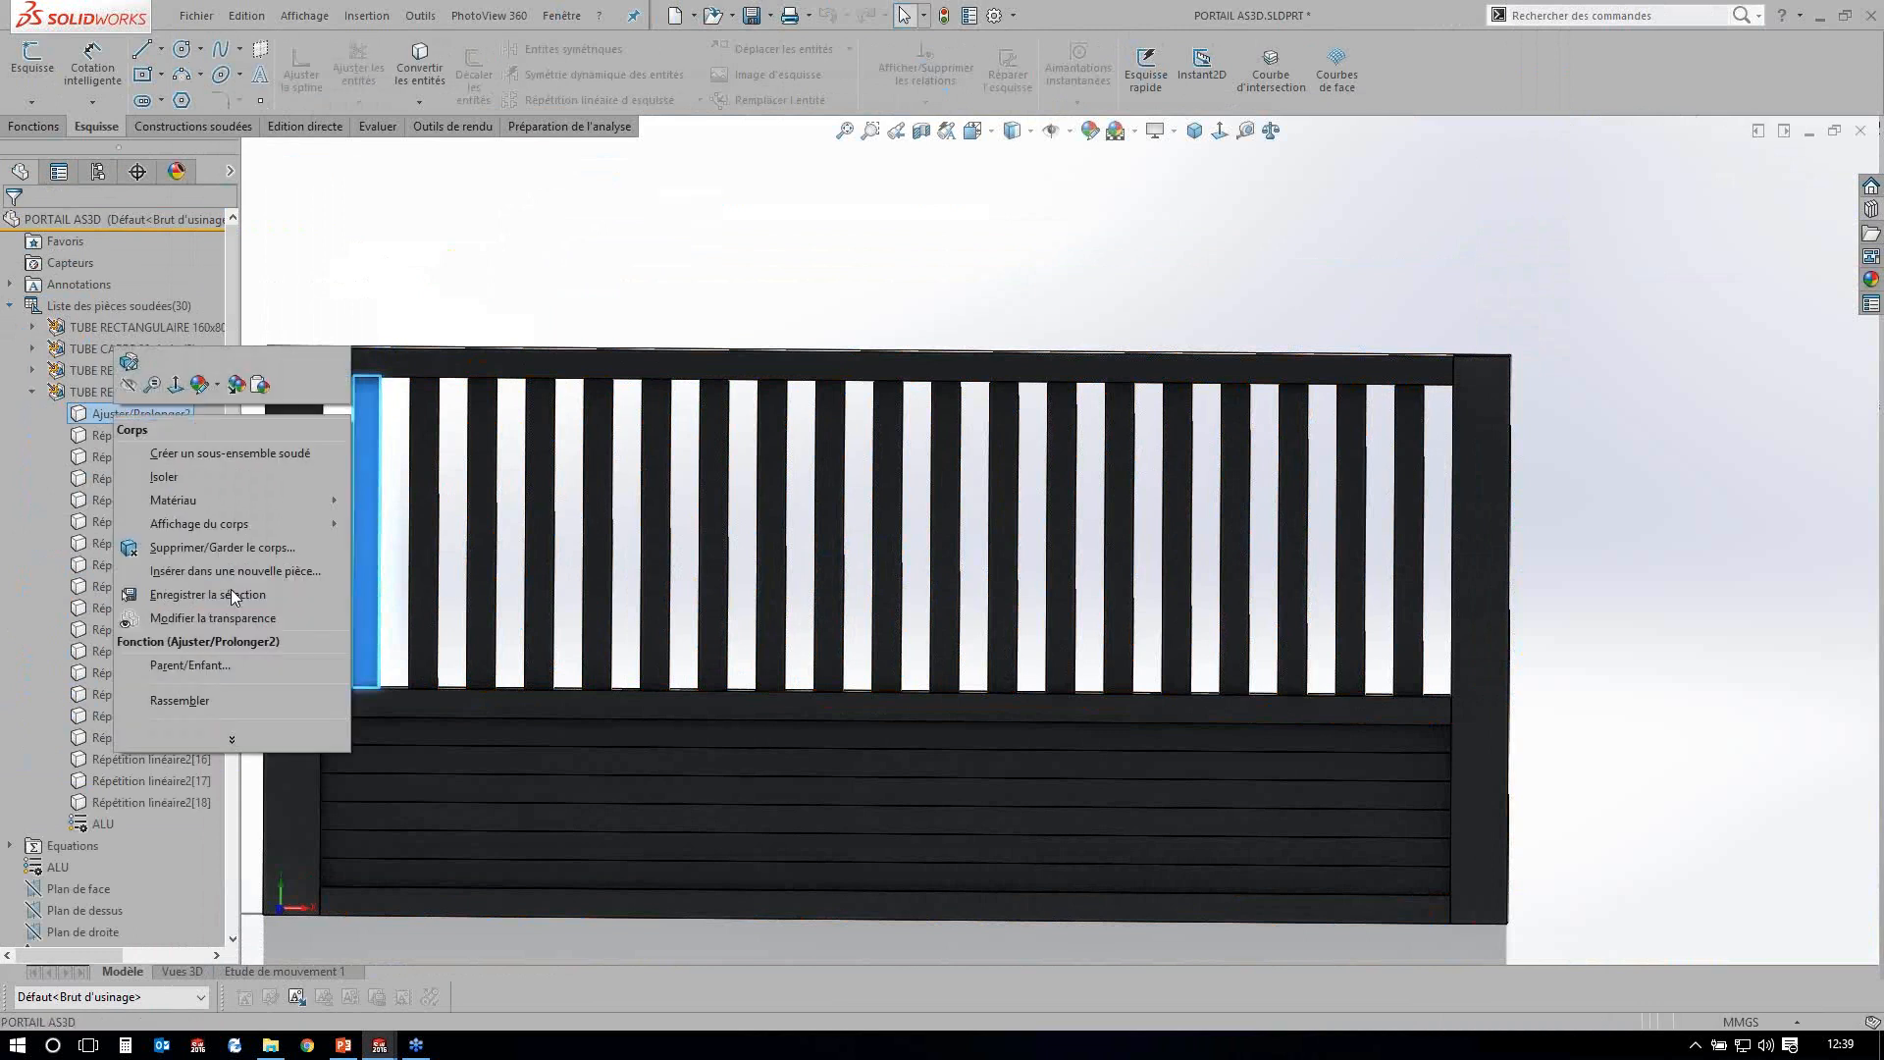
key(Return)
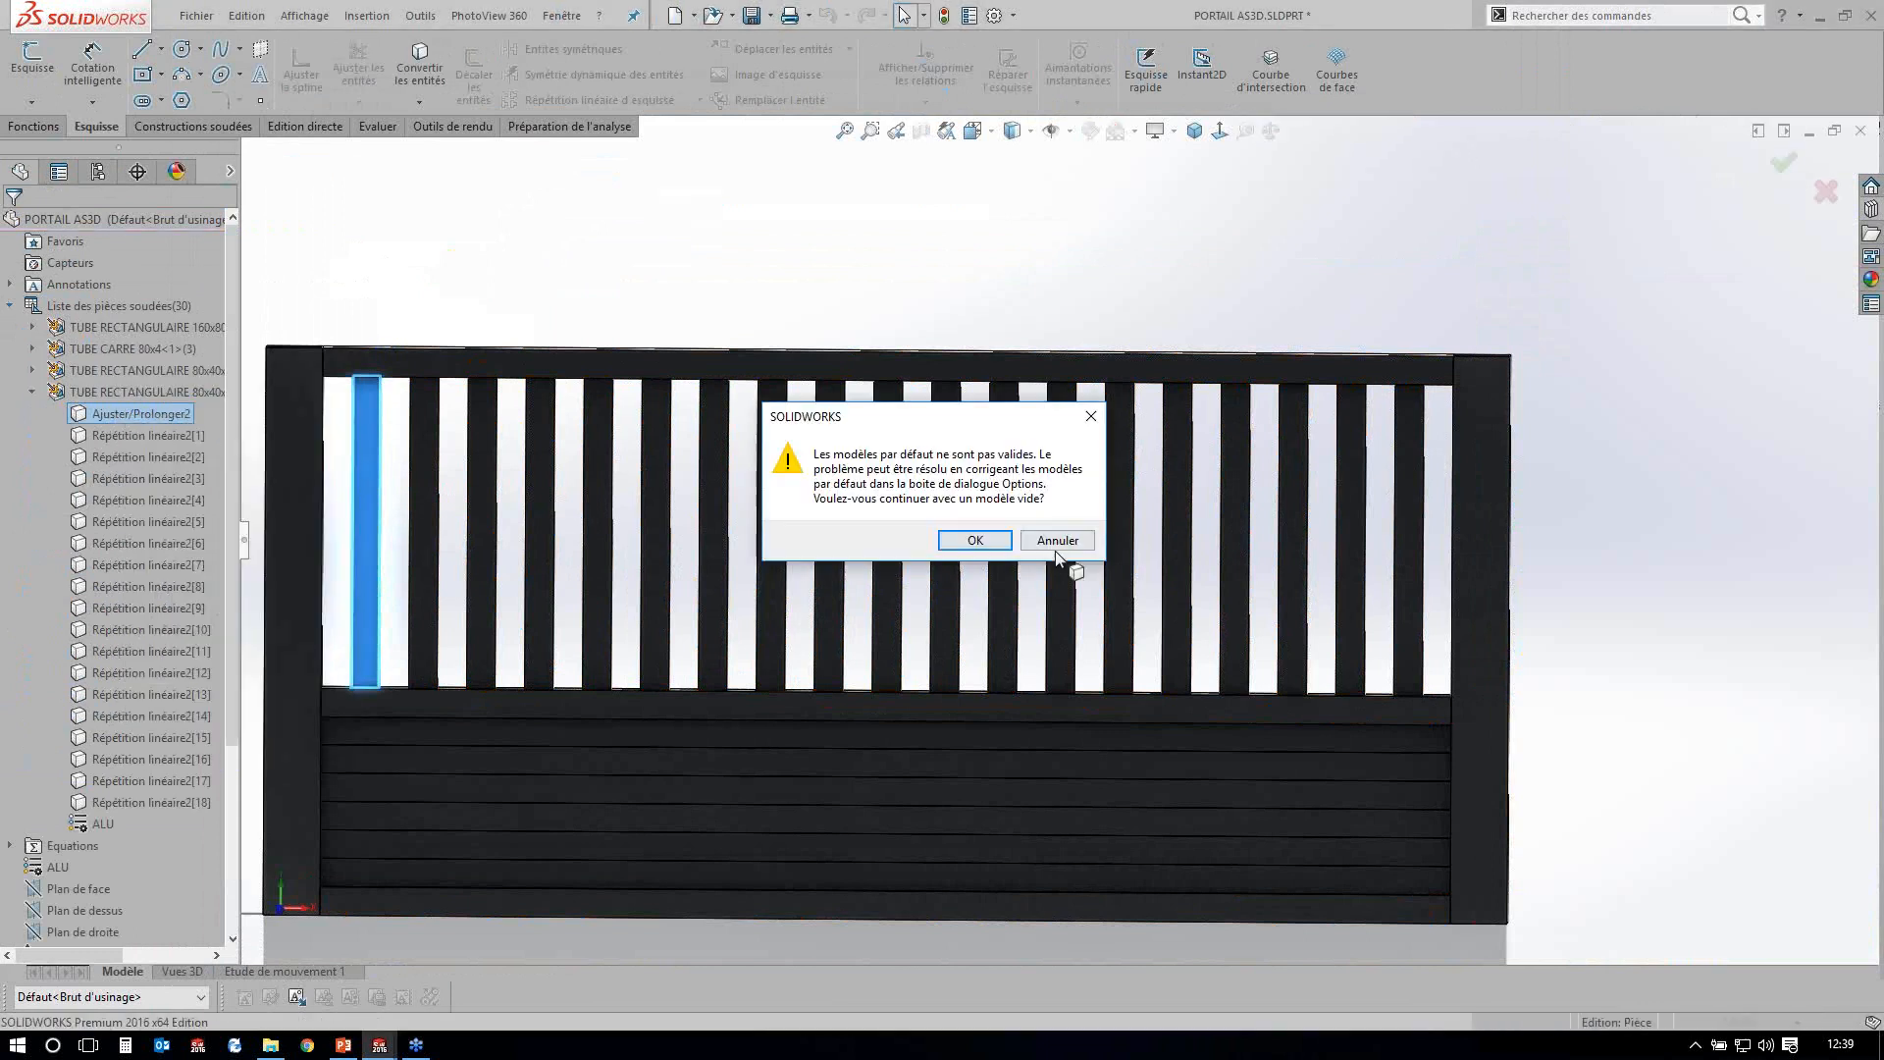
key(Return)
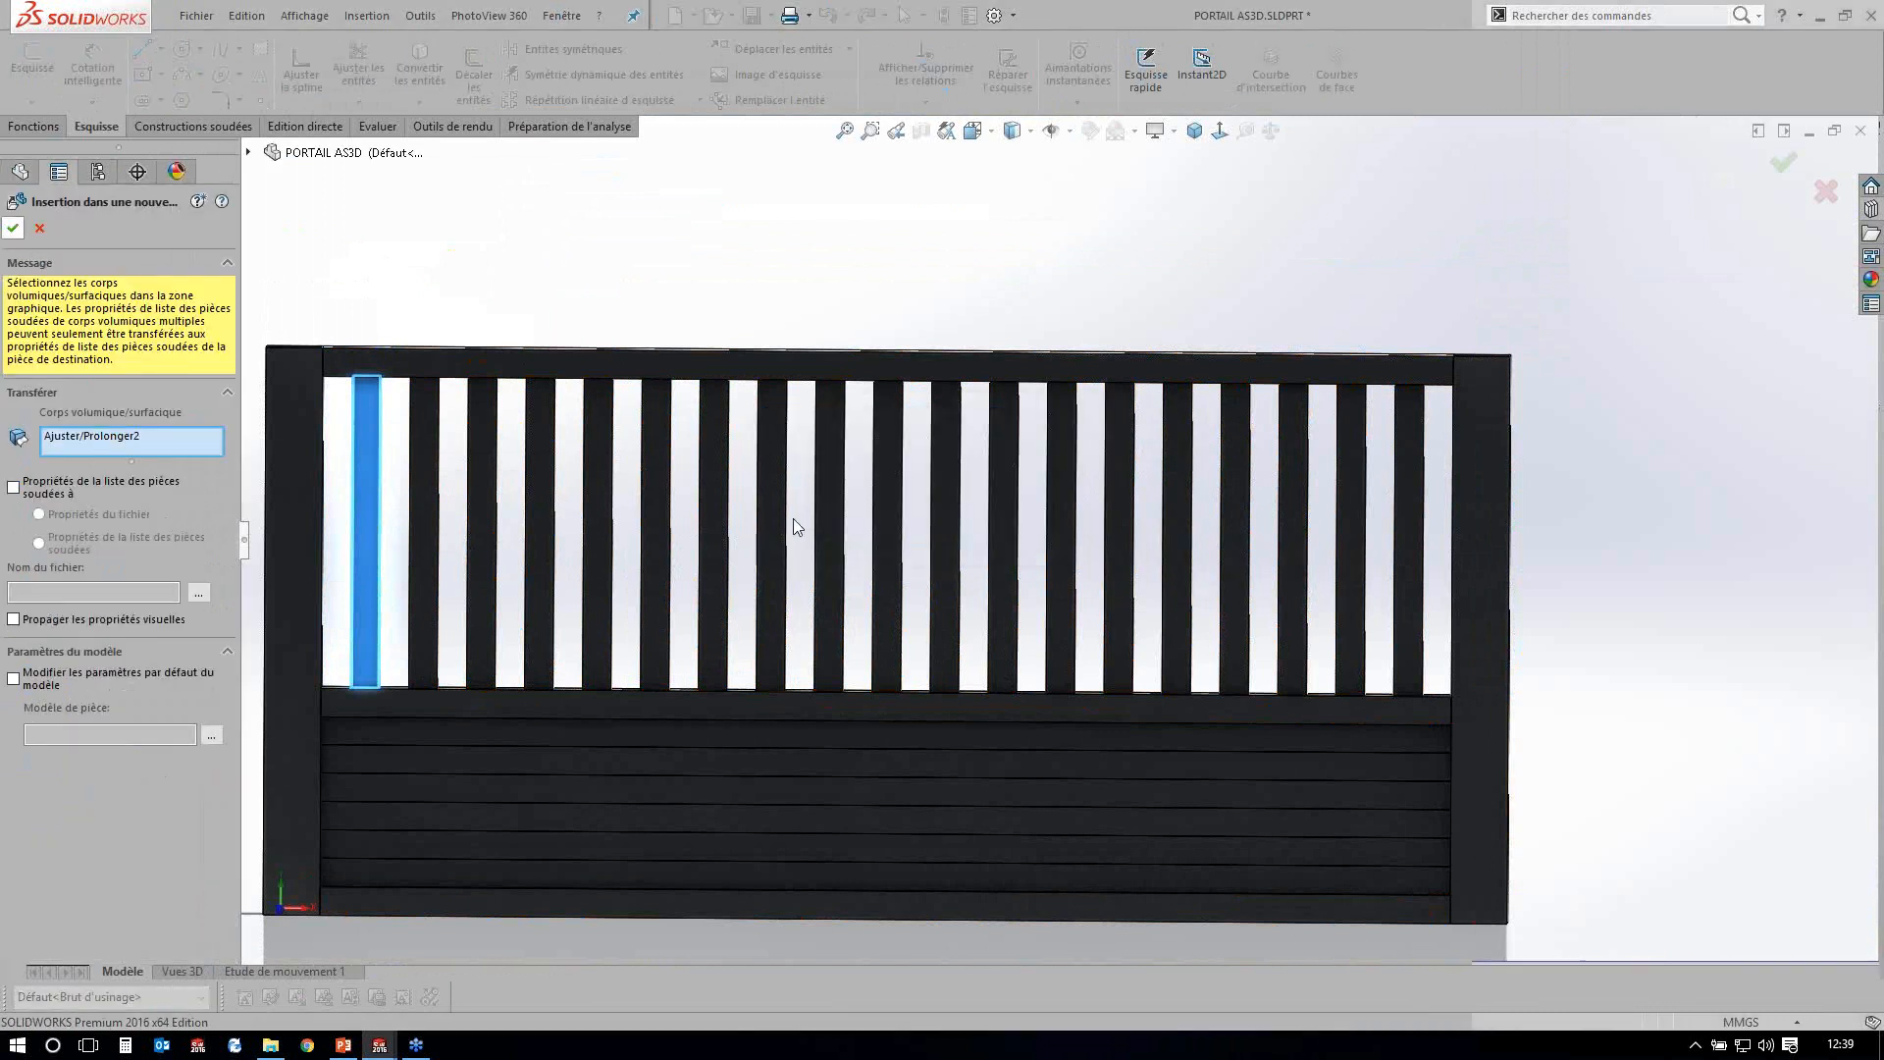
key(Return)
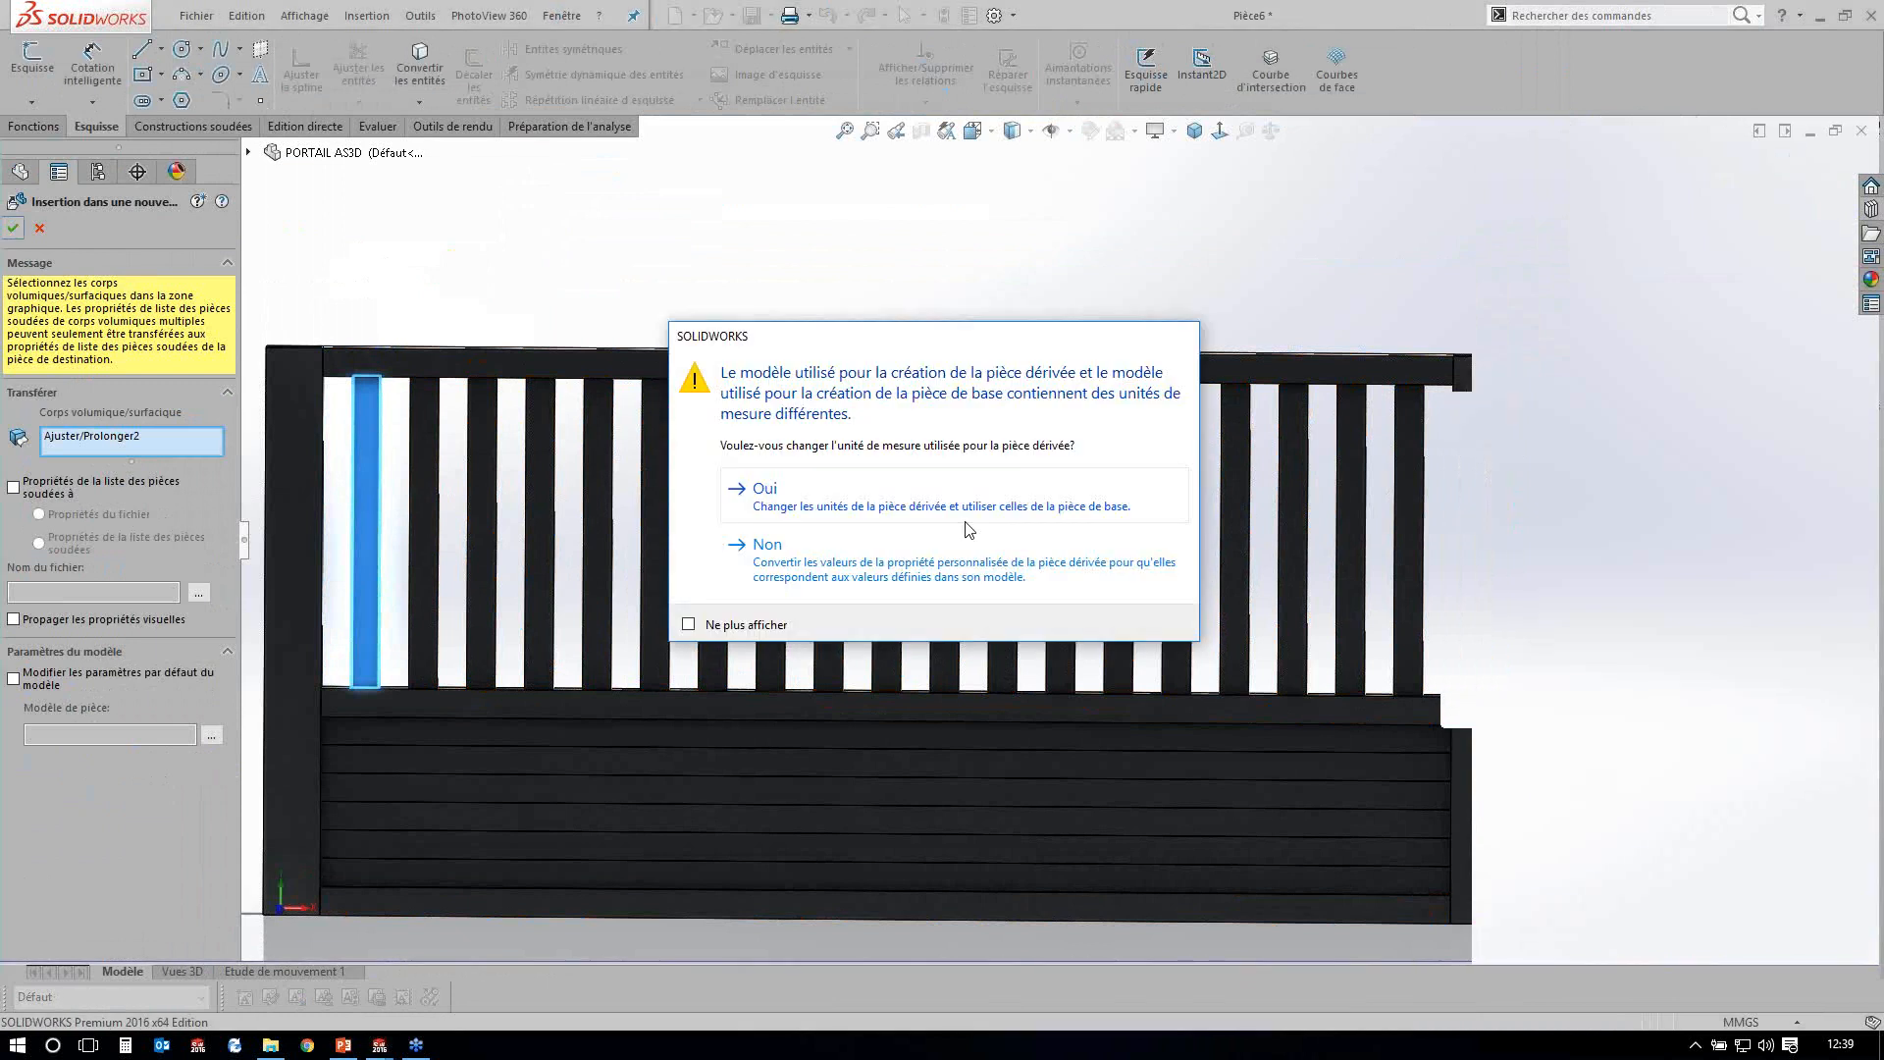
click(966, 522)
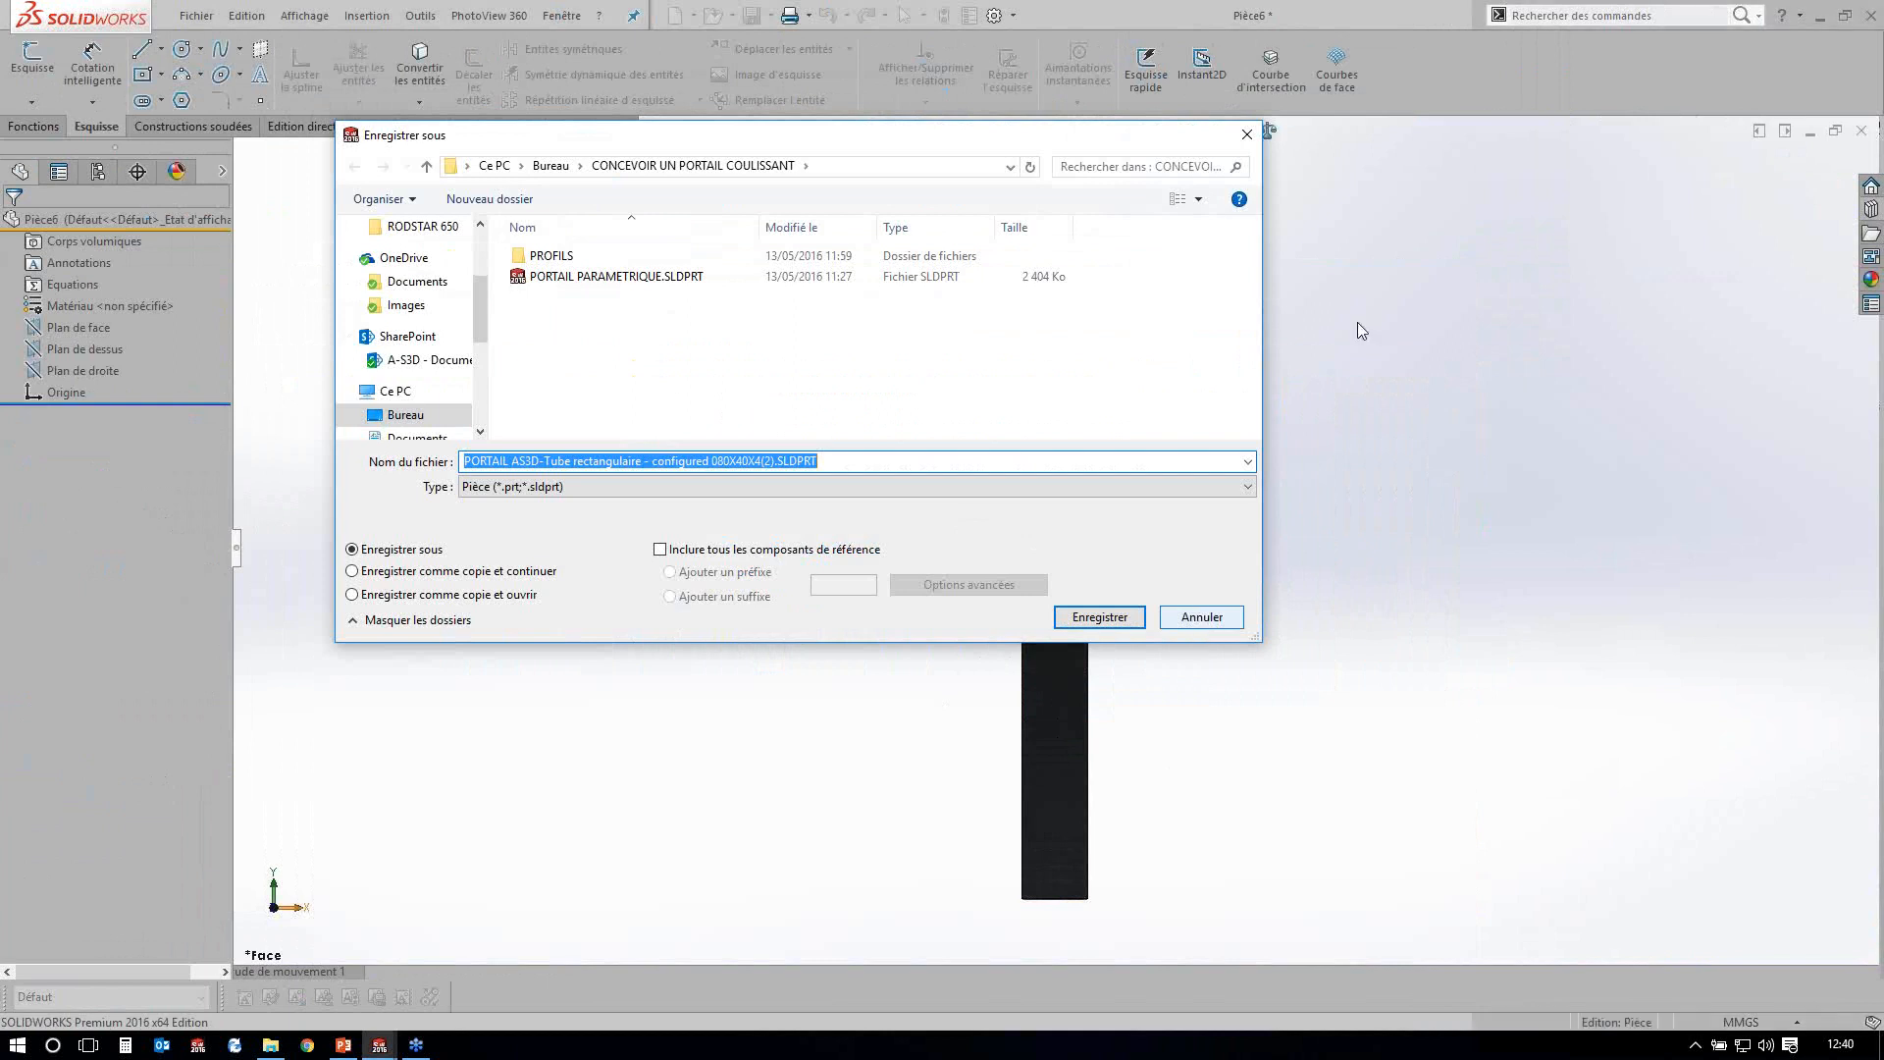
Cancel saving the derived bar part and close its document, returning to the PORTAIL AS3D part.
key(Escape)
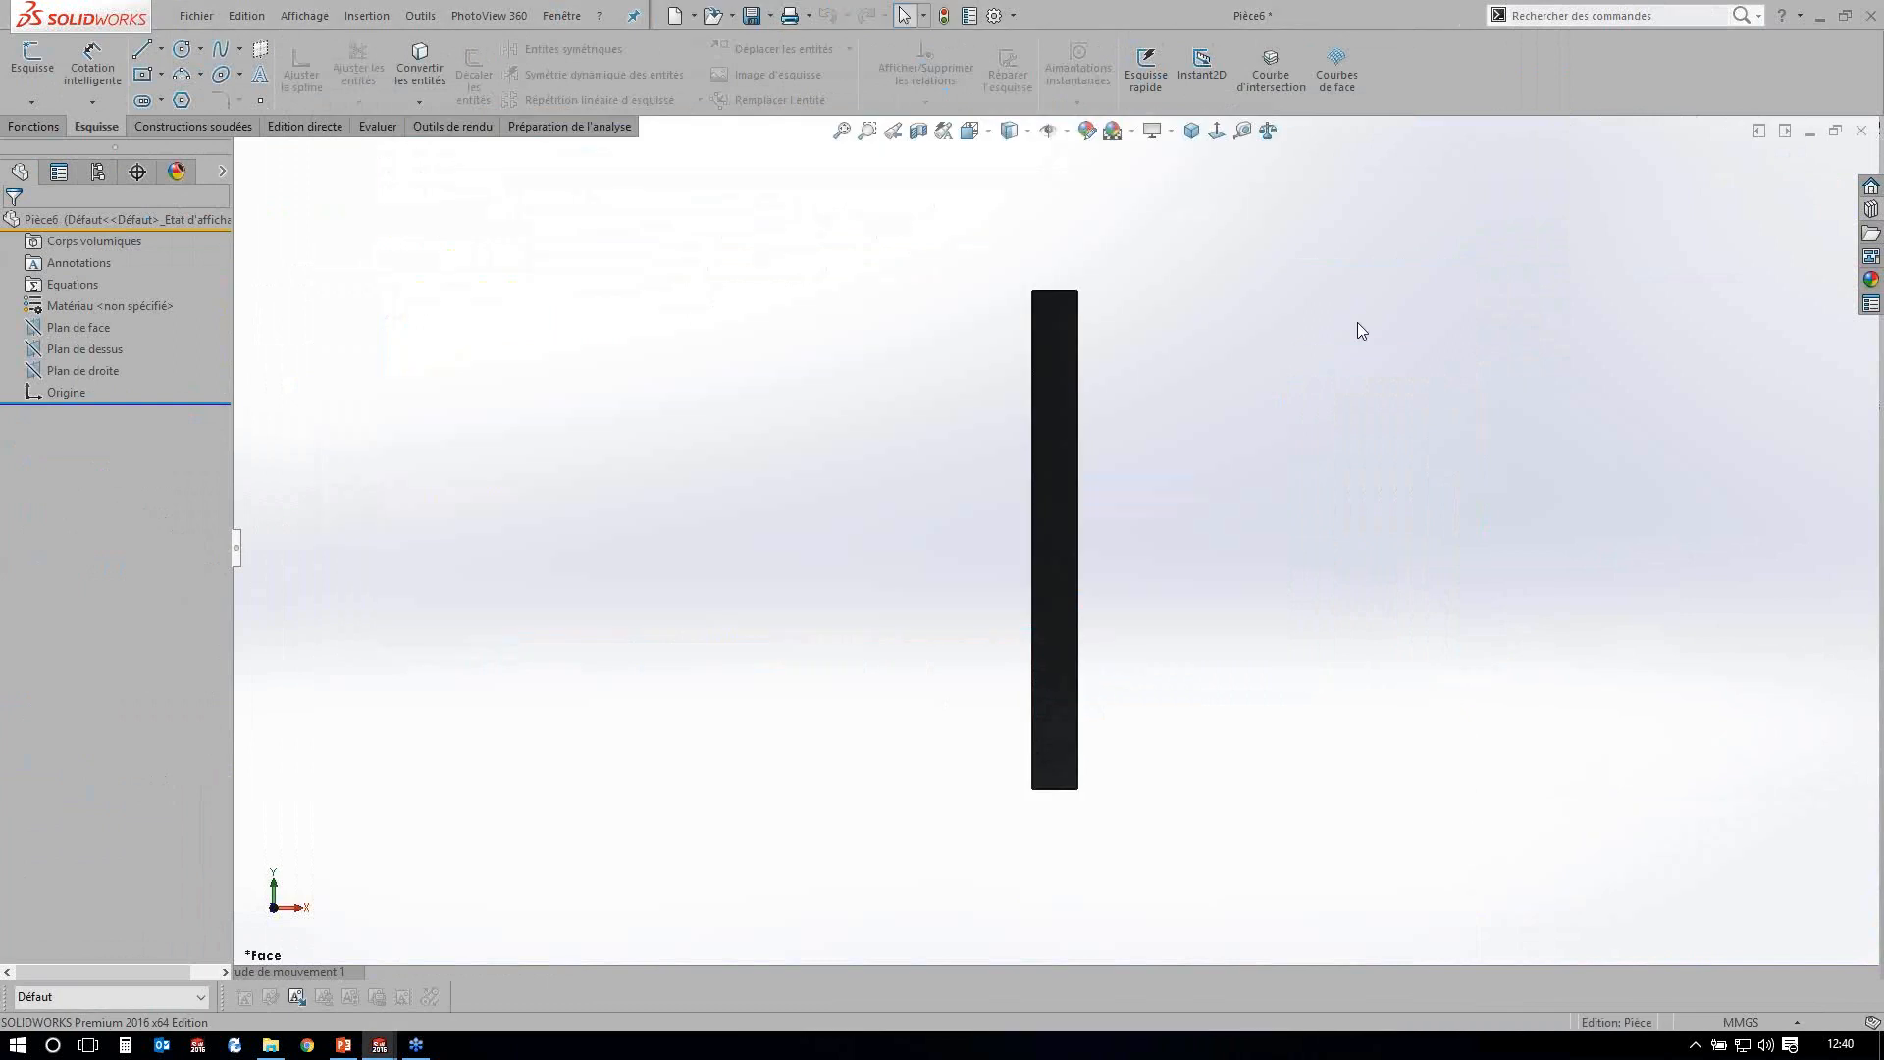
click(561, 14)
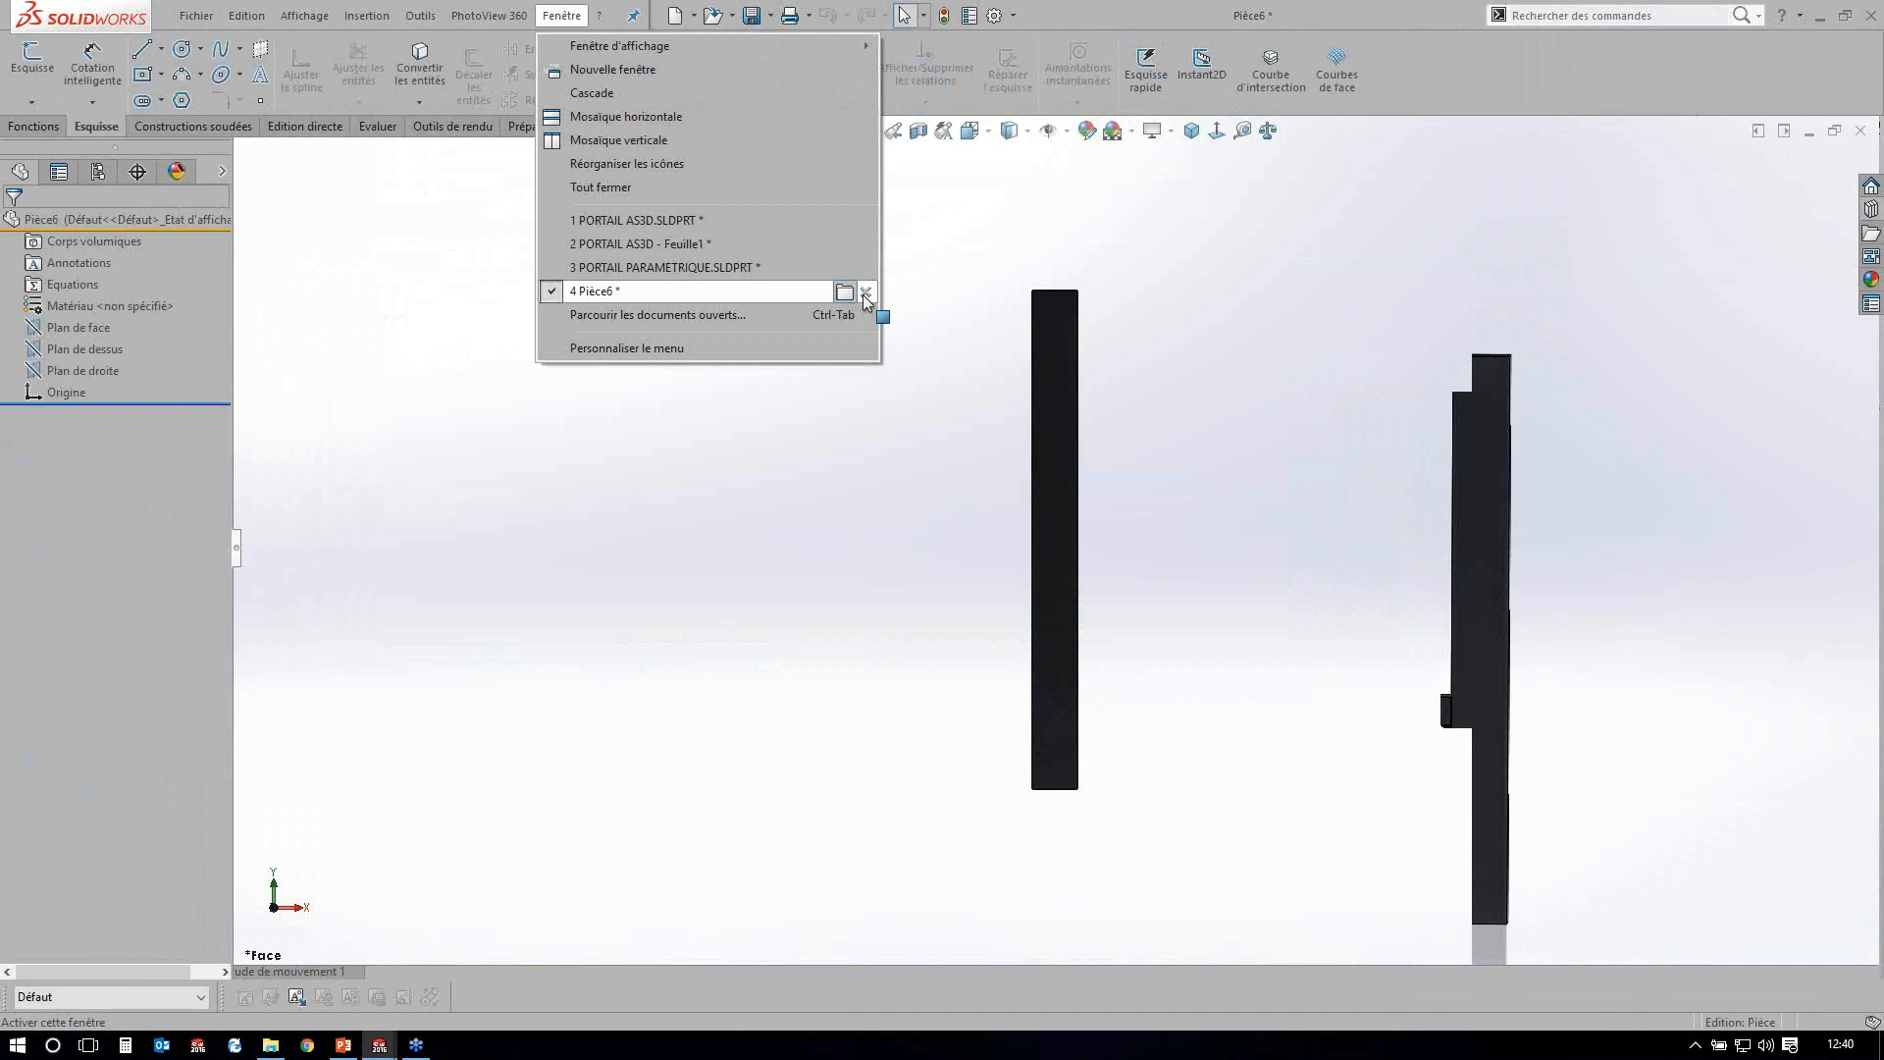
click(865, 293)
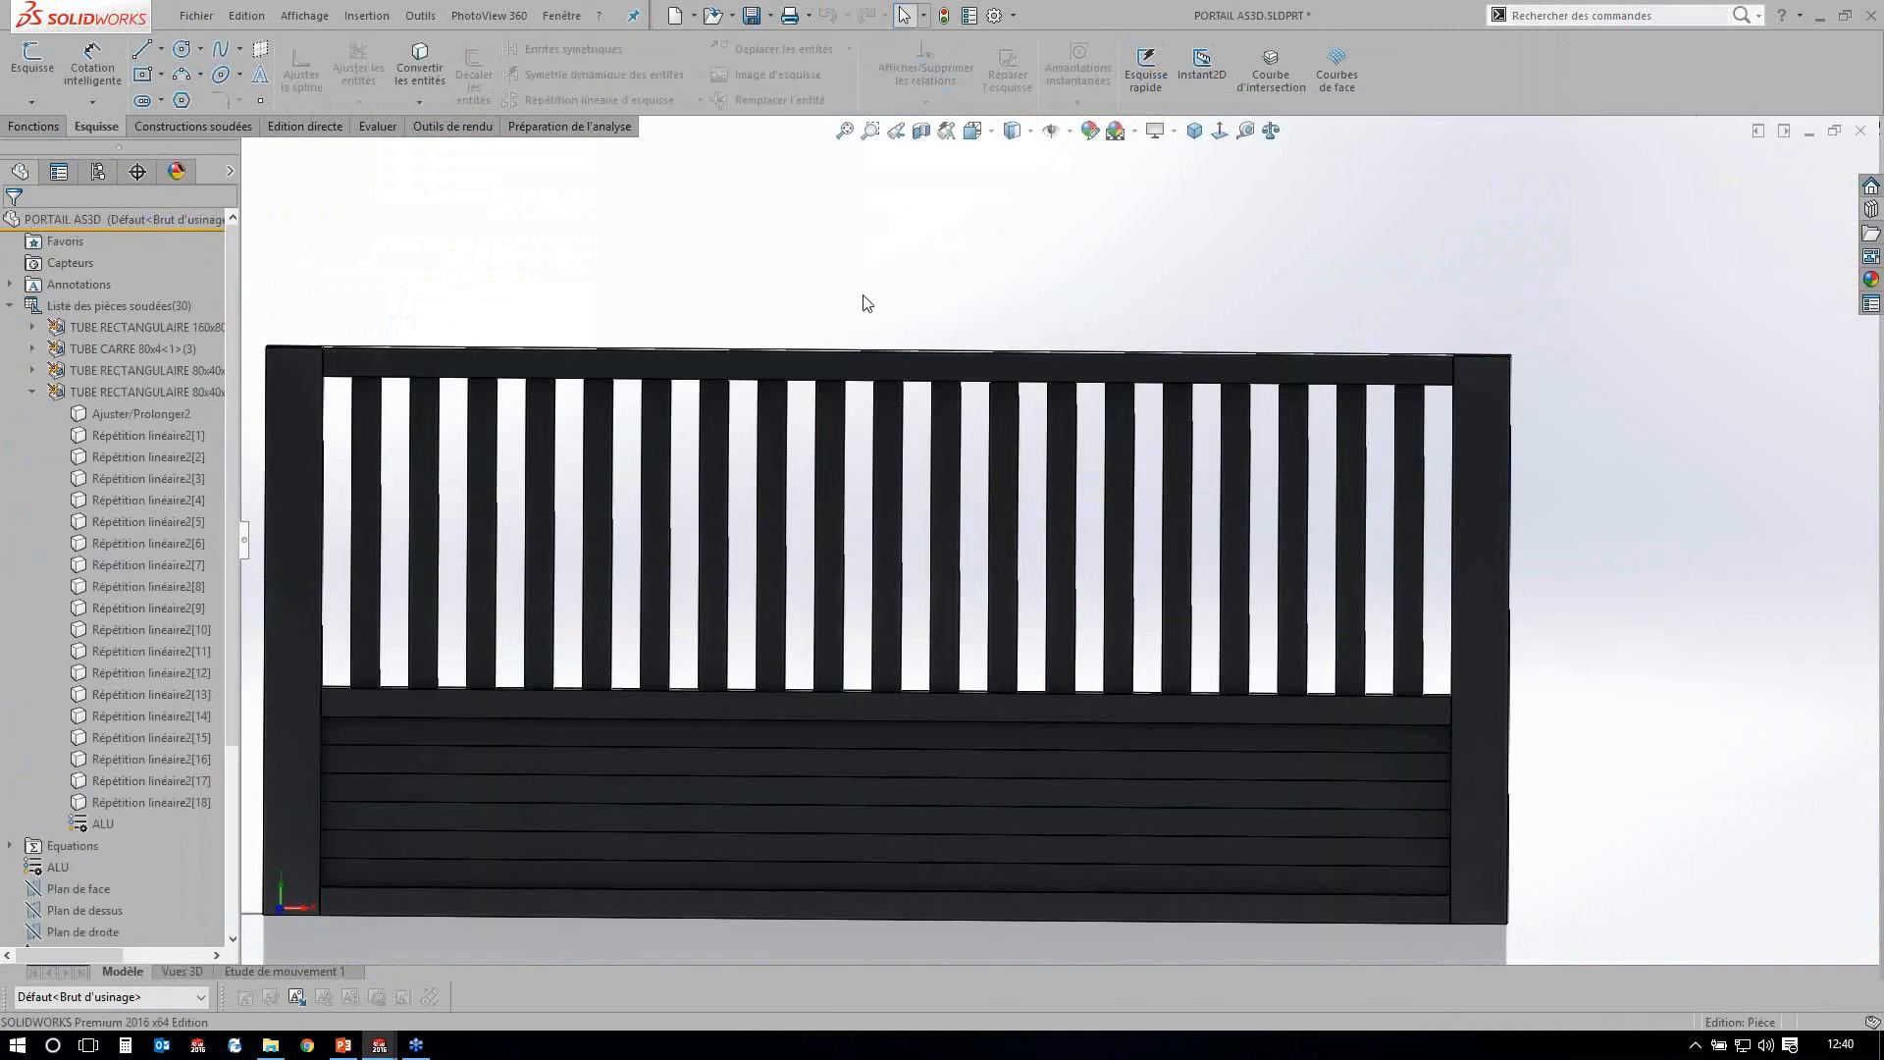